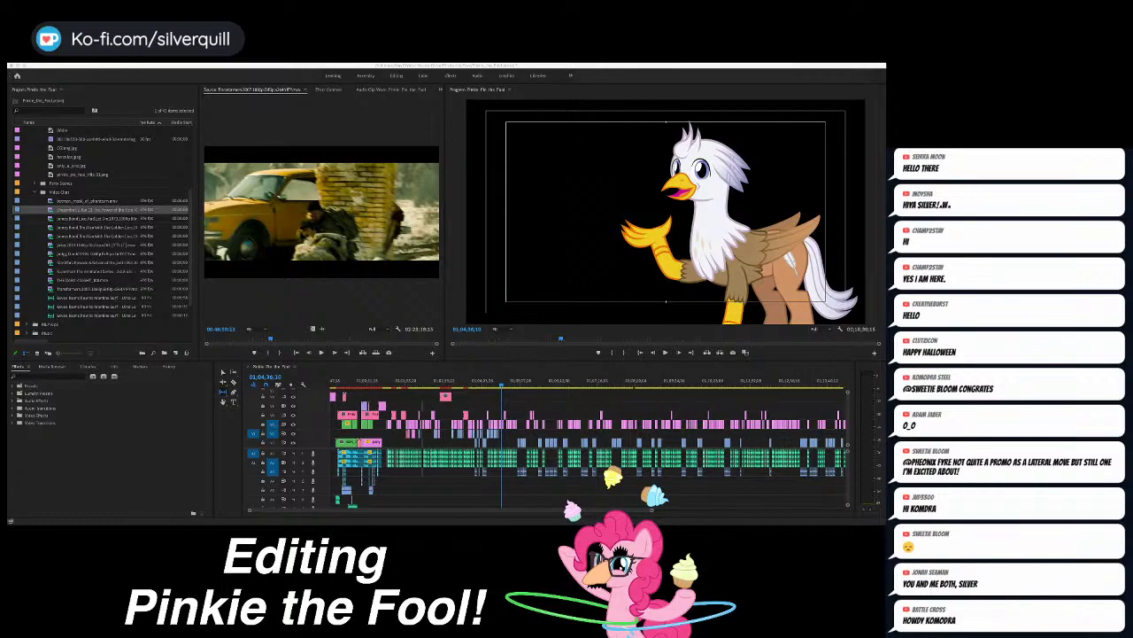
Step: Play back the sequence from the end of the dictionary definition of Archetype into the statue image section
key("super+Tab")
left_click(396, 383)
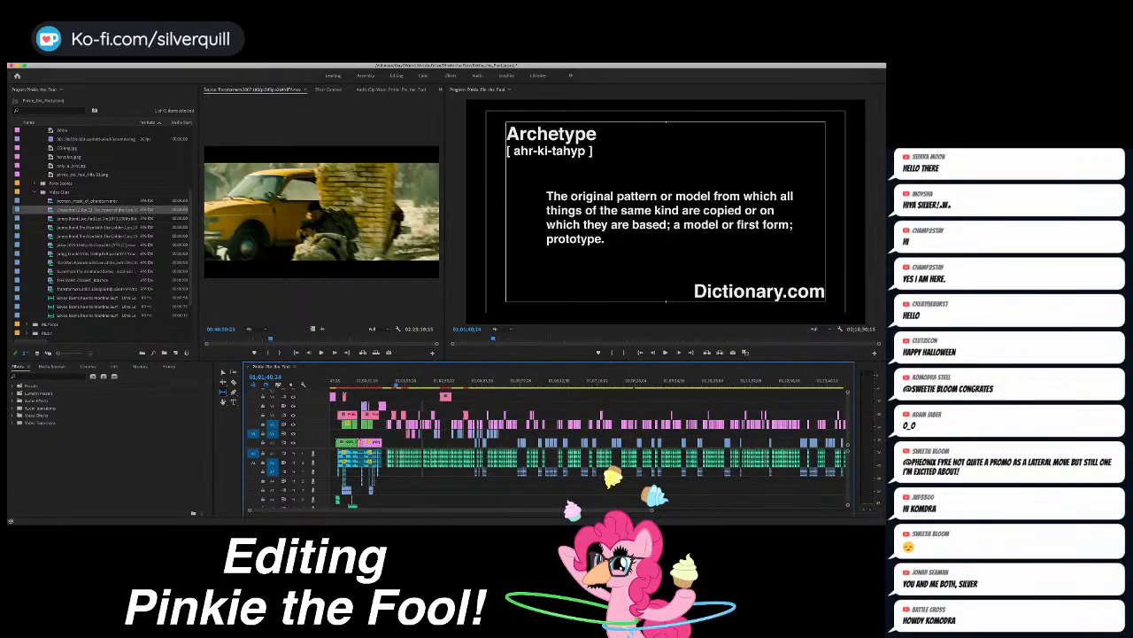
key("super+Tab")
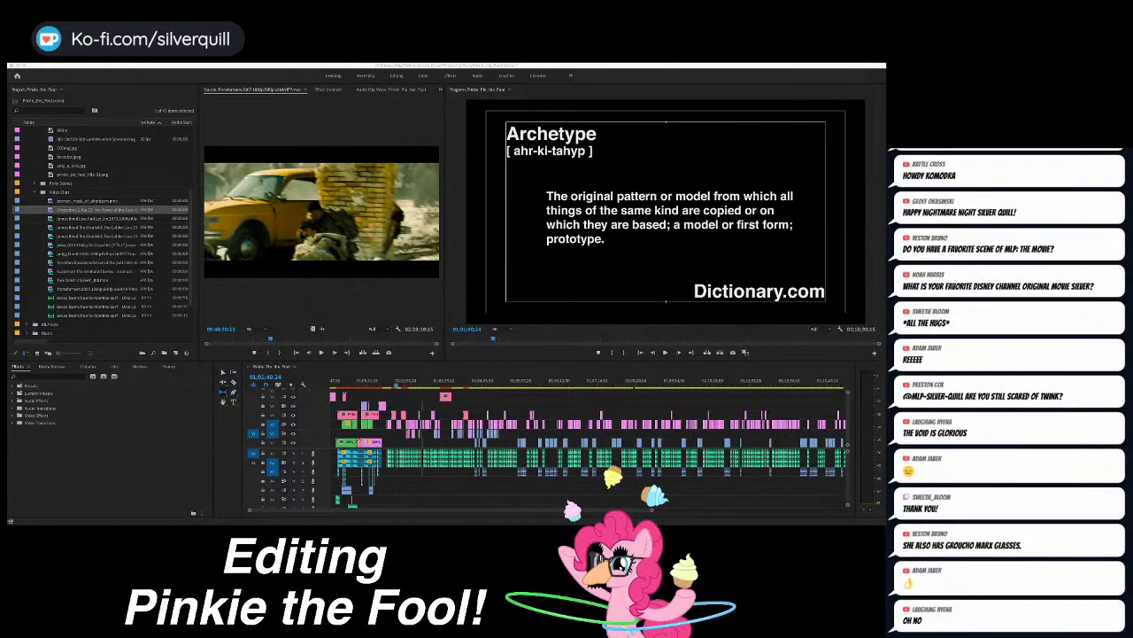
left_click(411, 384)
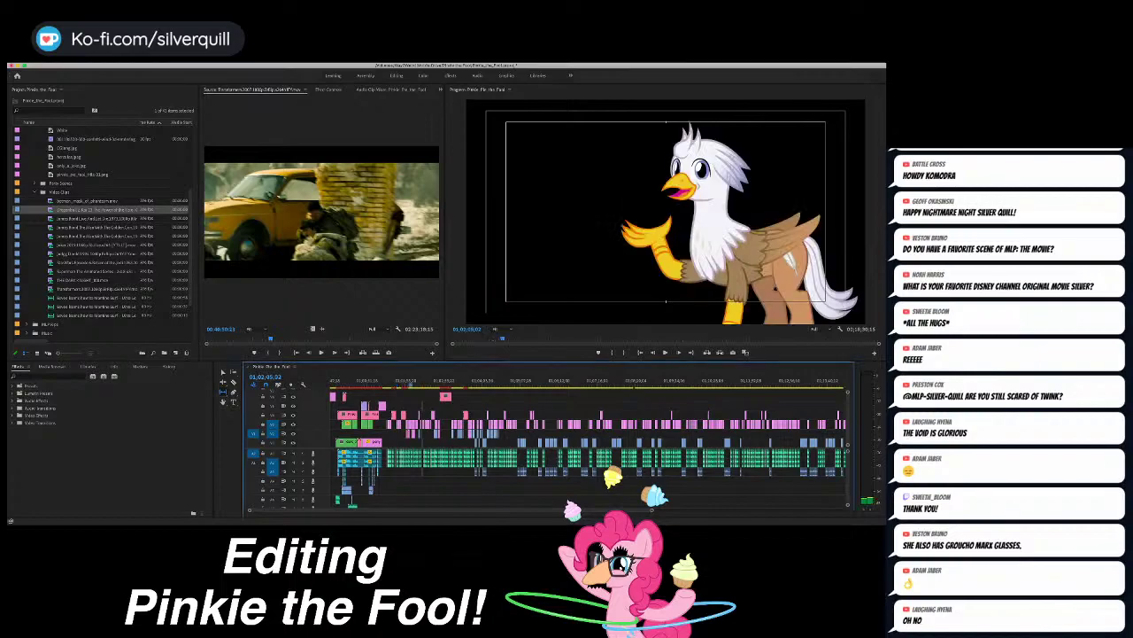
key("=")
key("=")
key("=")
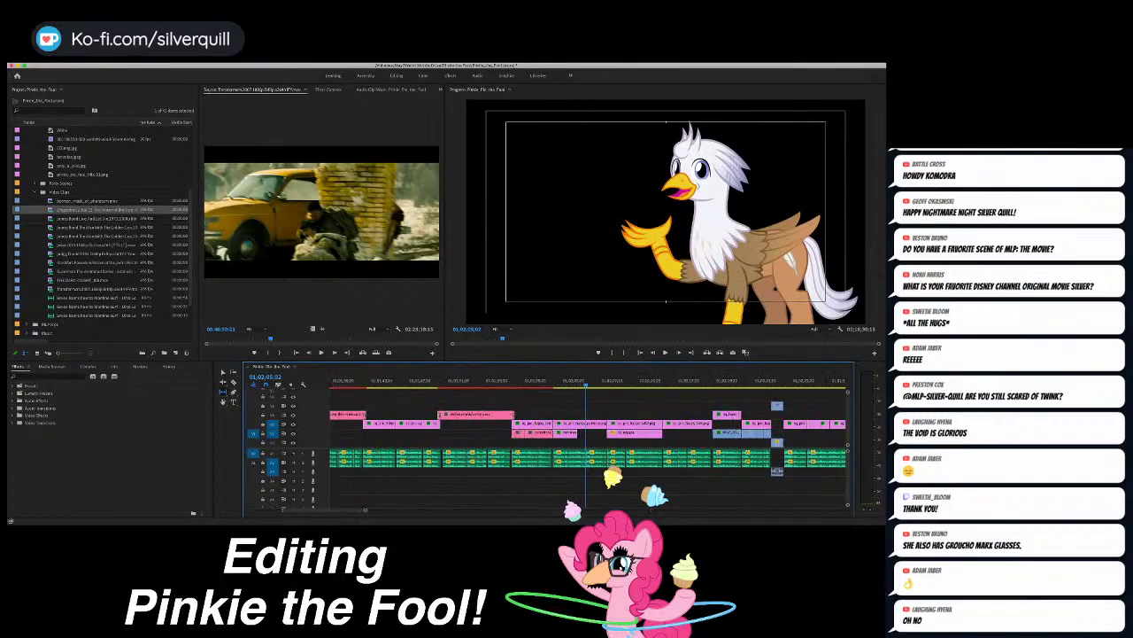
scroll(588, 443, "down", 2)
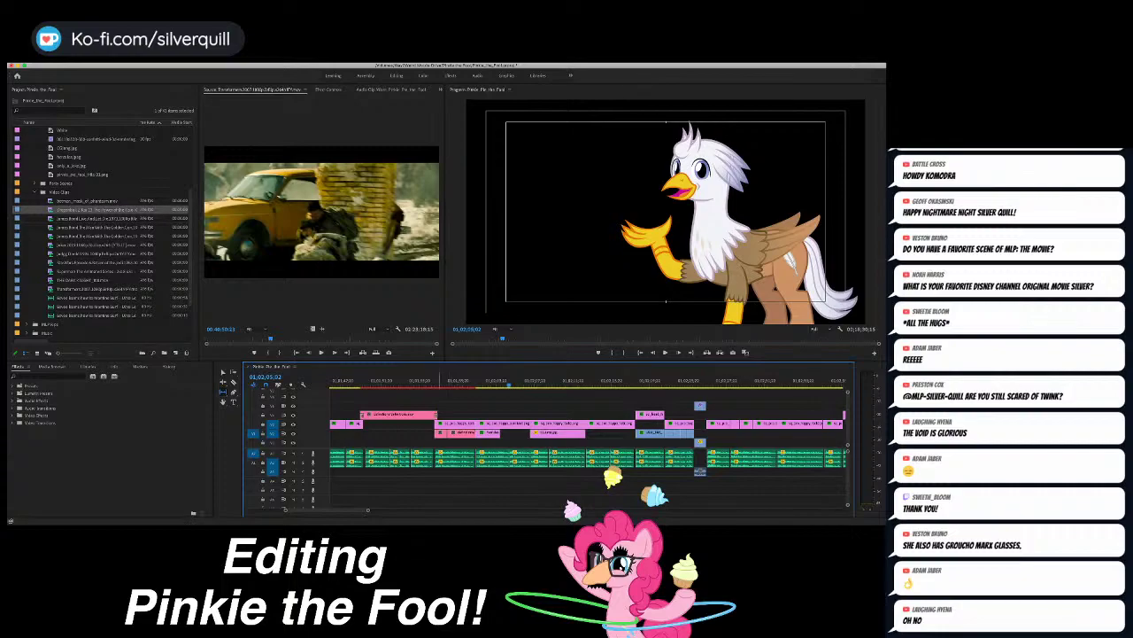
key("Up")
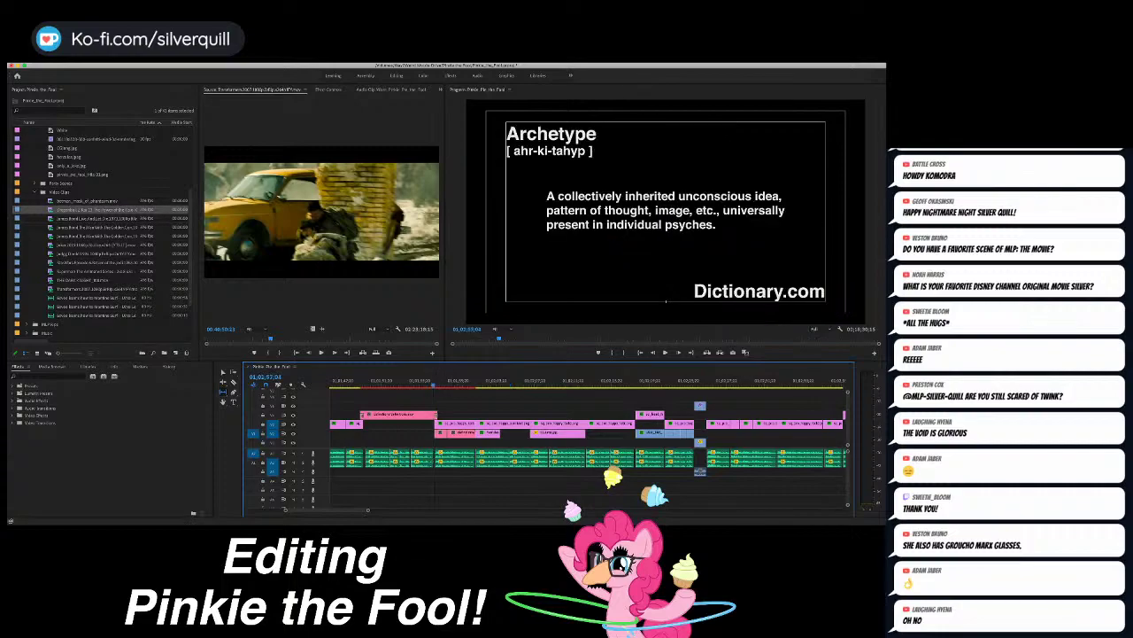
key("space")
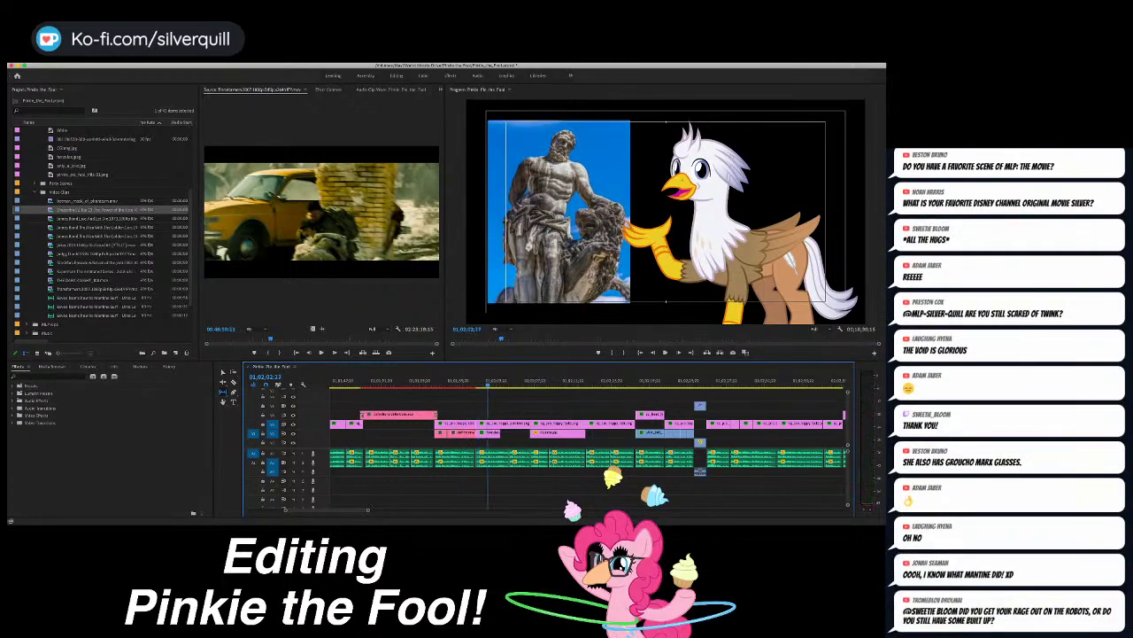
Step: Trim the start of the narration audio clip beneath the statue image to the playhead, and clear the selection
key("=")
key("space")
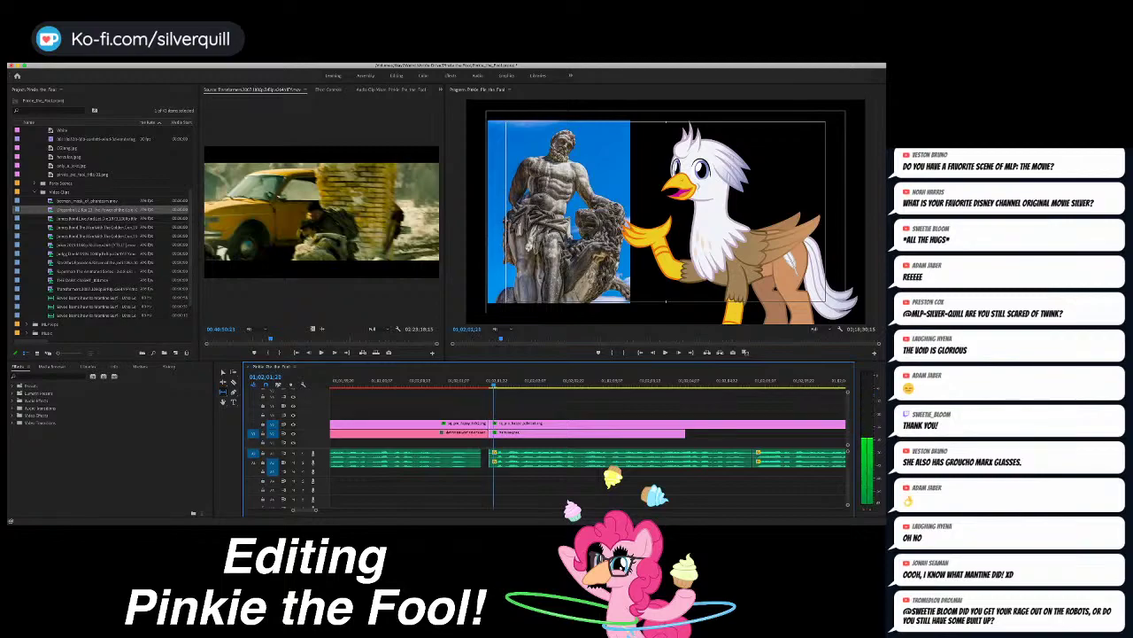
left_click(504, 460)
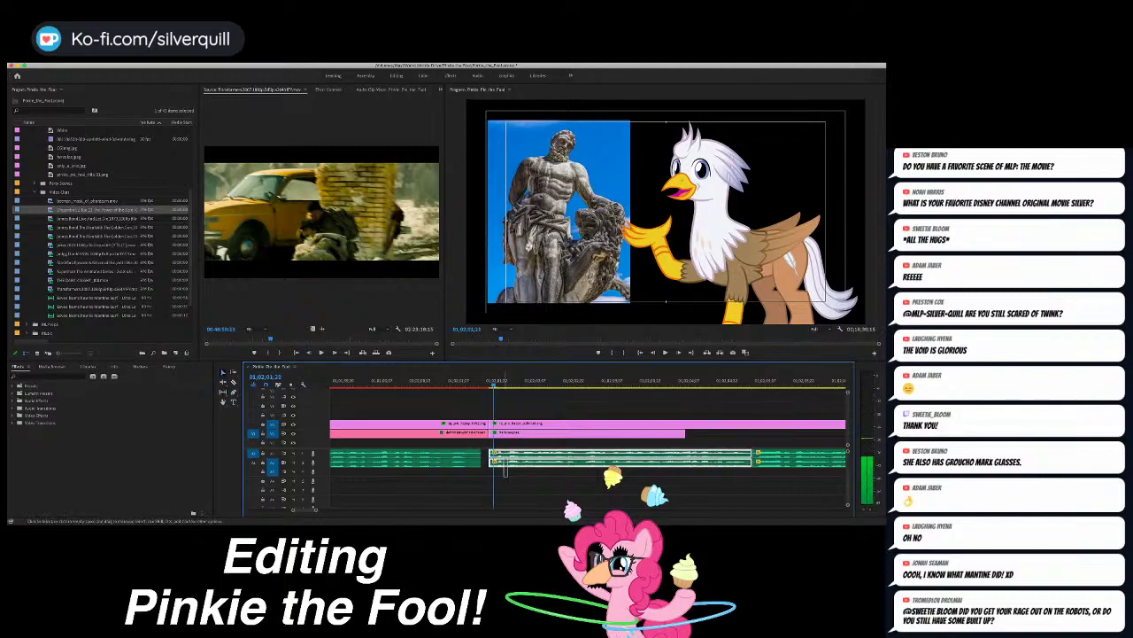
key("shift+q")
left_click(502, 414)
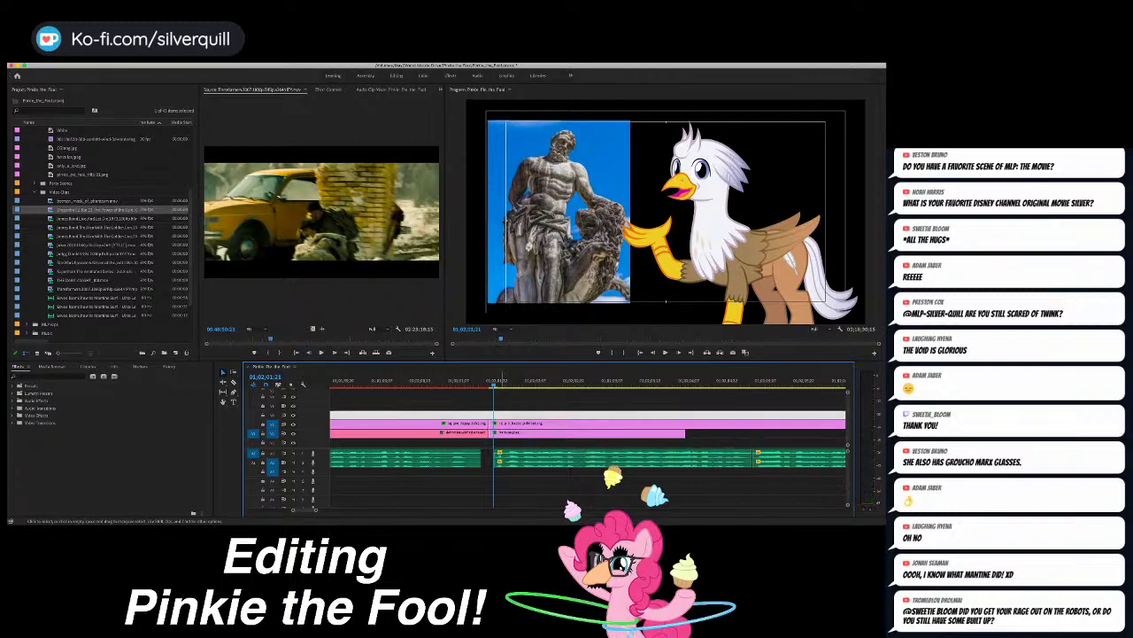
key("minus")
key("minus")
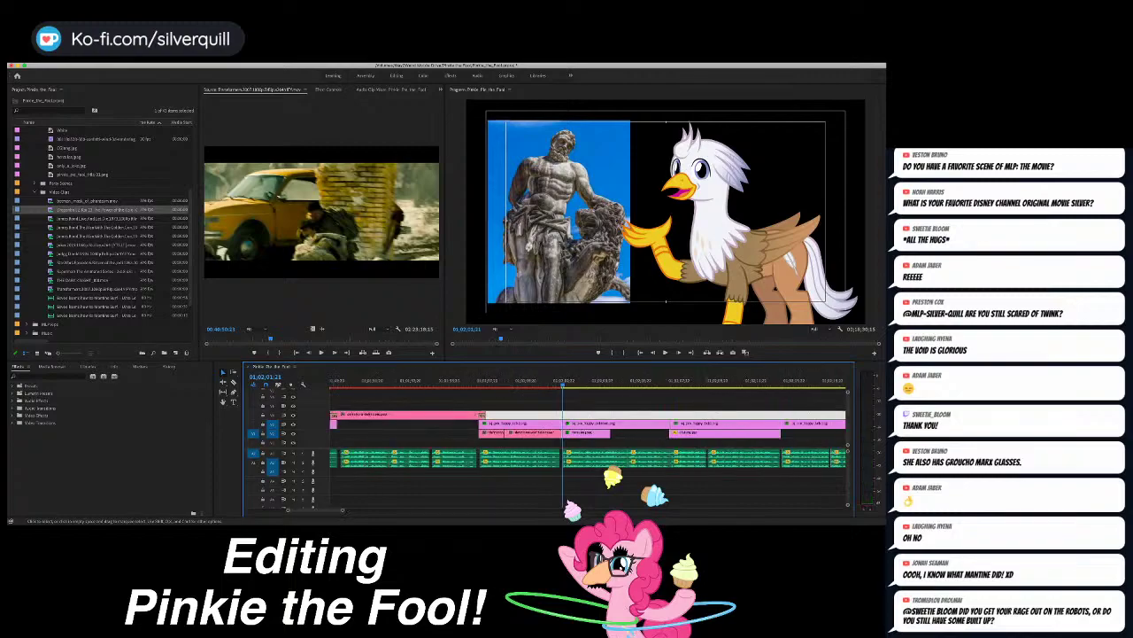
key("shift+super+a")
Step: Mark in and out points around the empty stretch between the statue image and the man's portrait
scroll(588, 442, "right", 5)
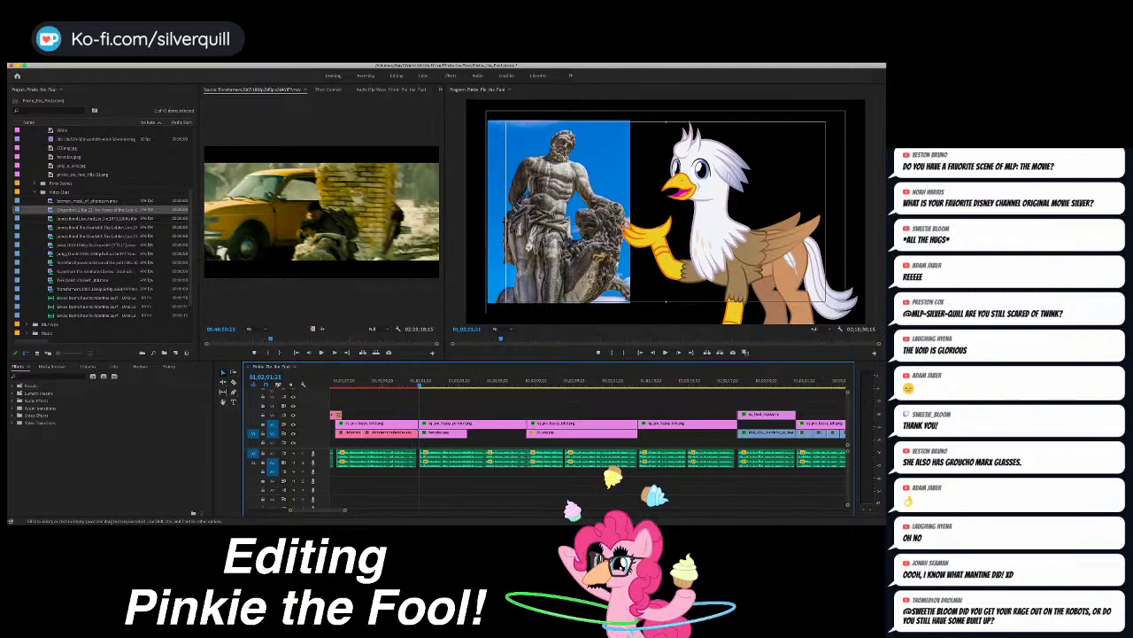
key("Down")
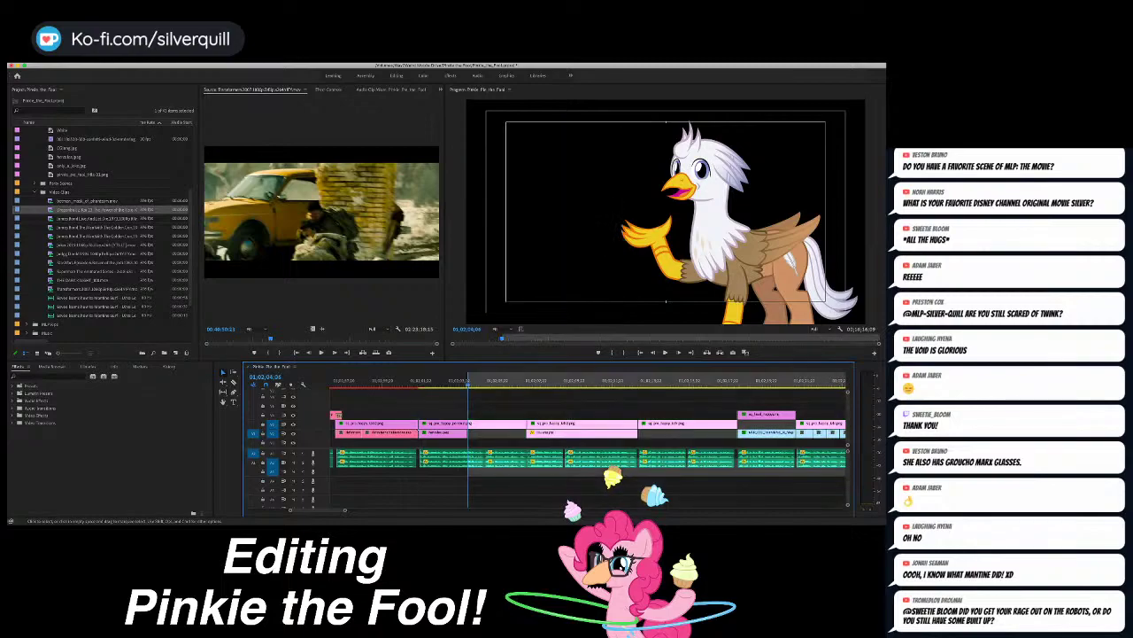
key("Left")
key("Right")
key("Down")
key("Down")
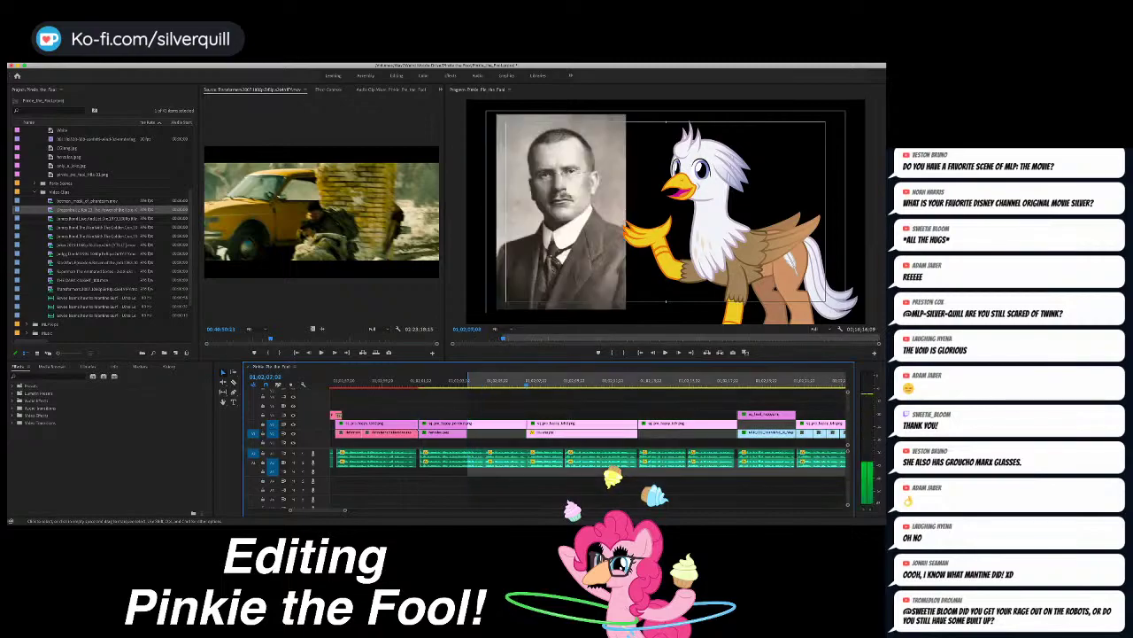
key("Left")
key("o")
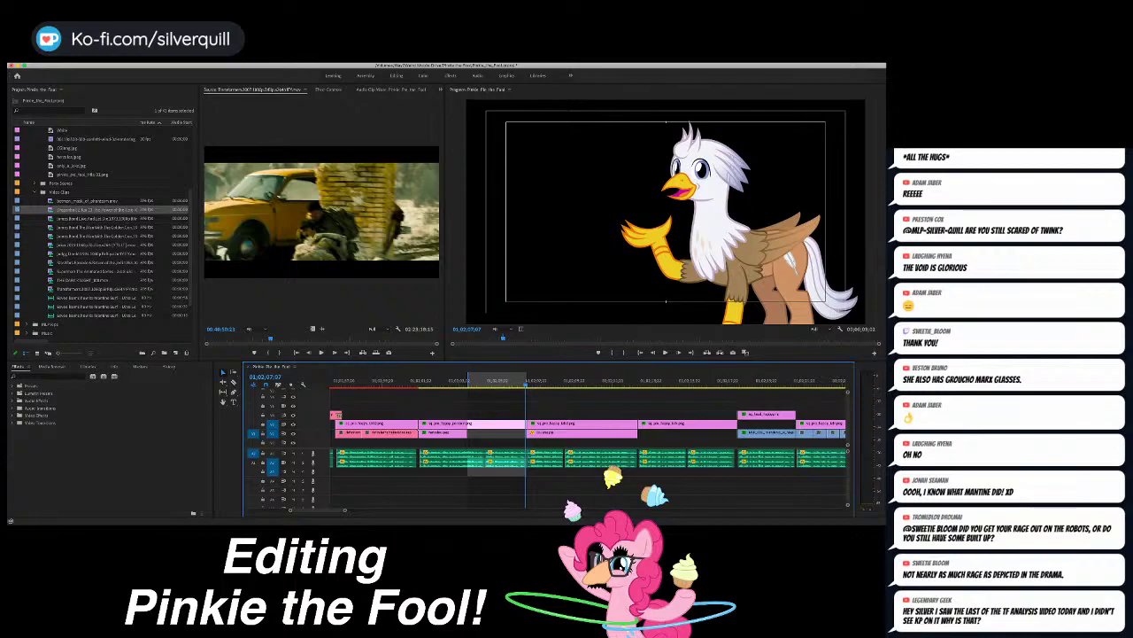
Step: Load the Dragon Ball Z Kai clip as source, find Goku holding off the giant fighter, and mark the out point there
double_click(51, 209)
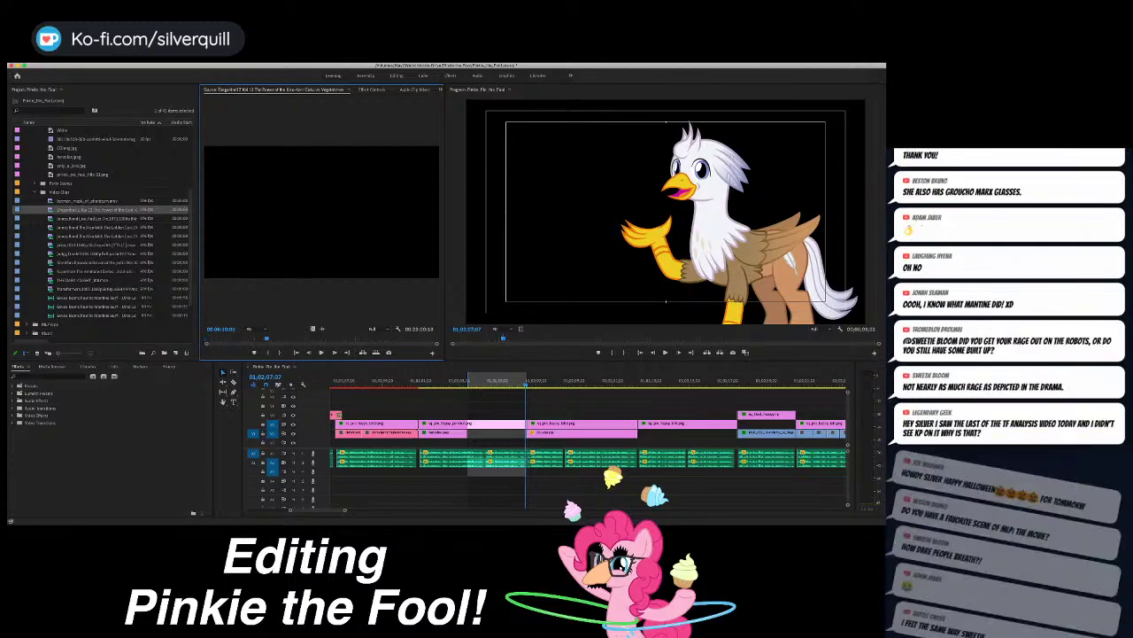
left_click(266, 339)
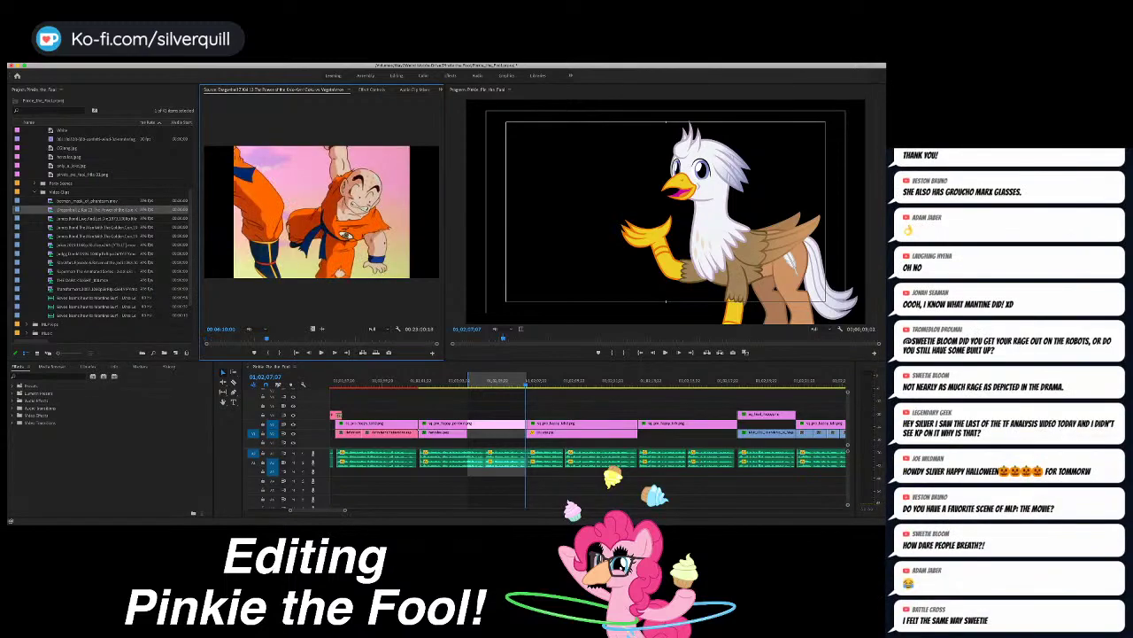
left_click_drag(267, 338, 238, 338)
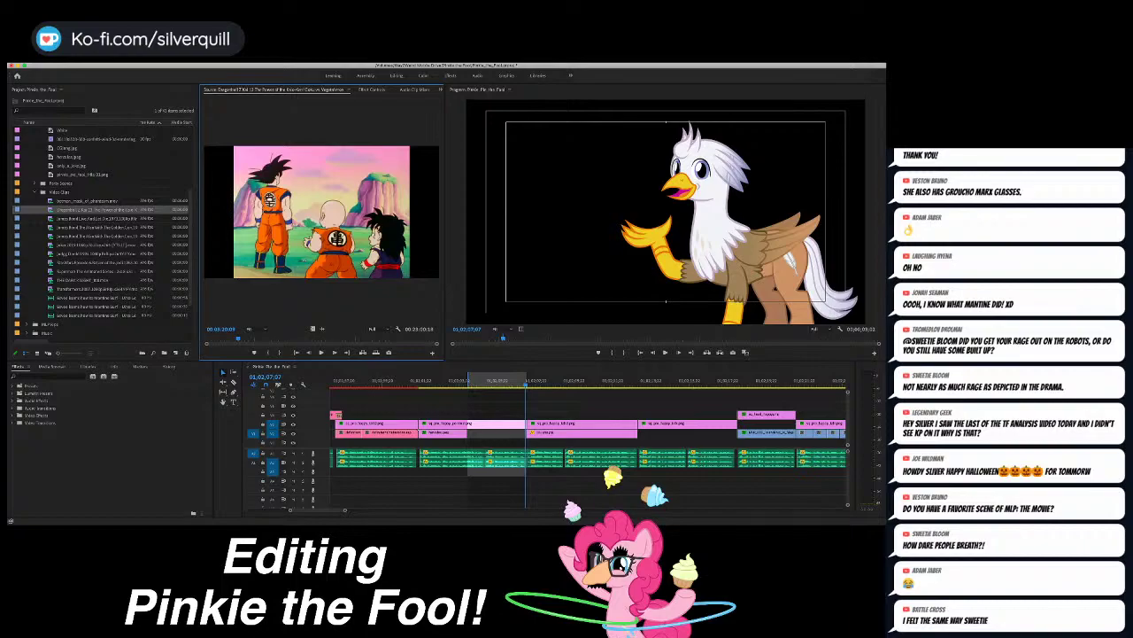
mouse_move(238, 338)
left_mouse_down()
mouse_move(263, 339)
mouse_move(233, 338)
left_mouse_up()
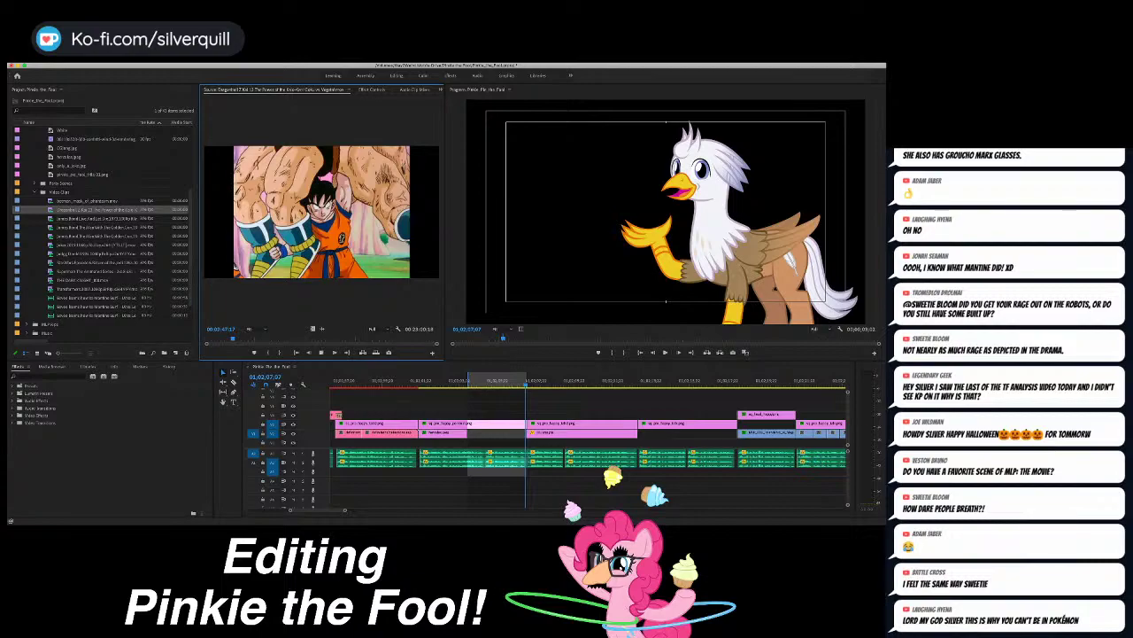
key("space")
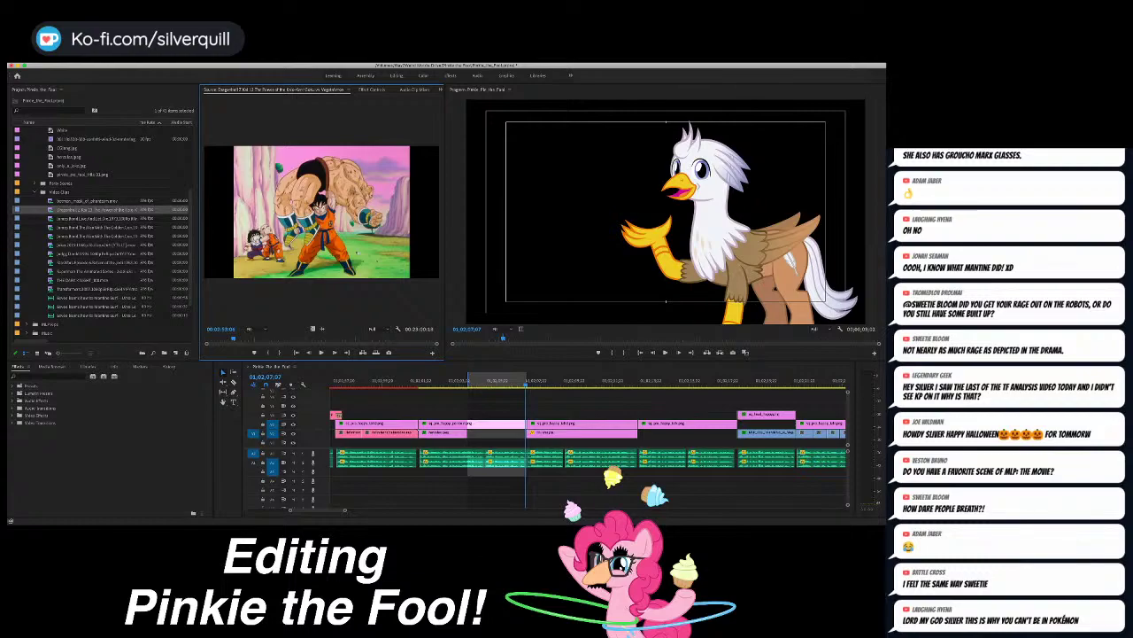
key("space")
key("space")
key("o")
Step: Overwrite the marked gap with the Dragon Ball footage as video only, without its audio
key(".")
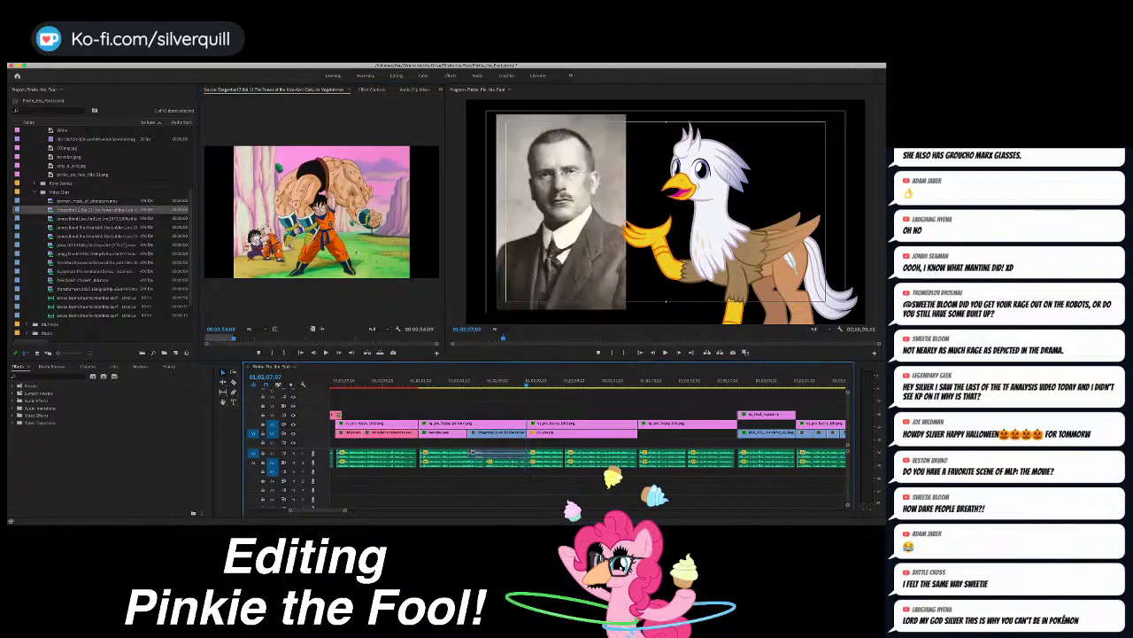
key("super+z")
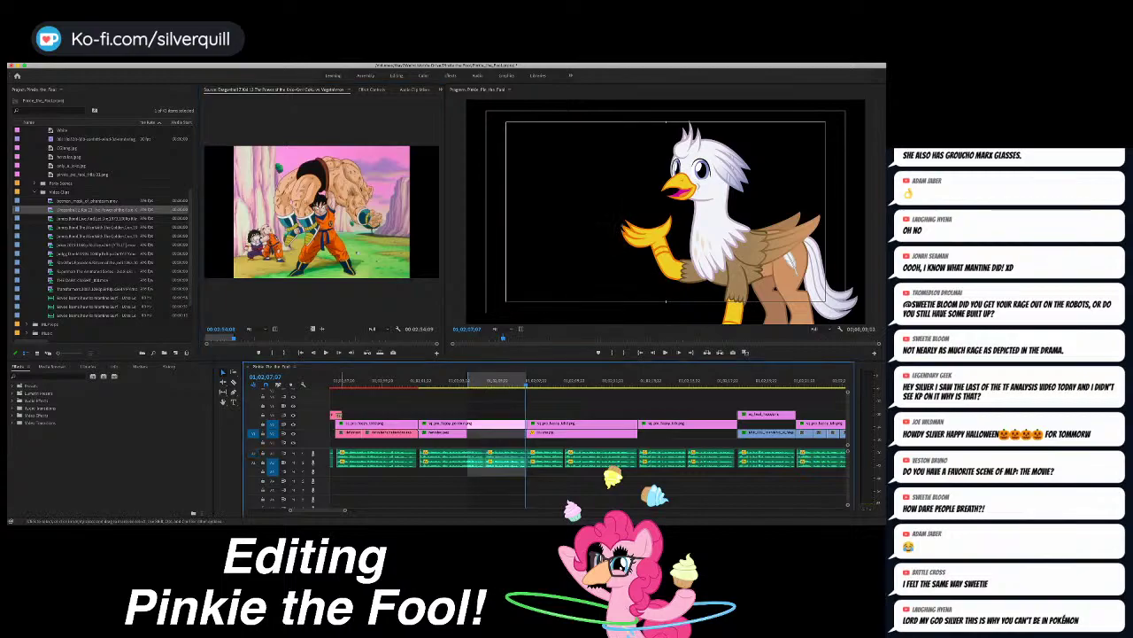
key(".")
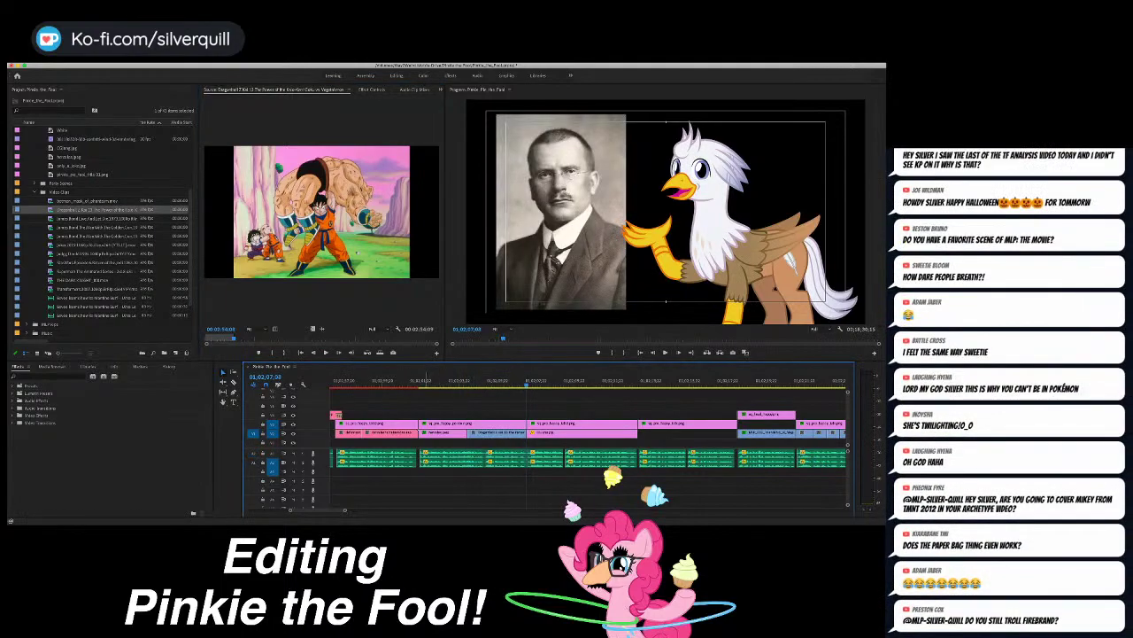
Step: Play the inserted section and roll the cut between the Dragon Ball clip and the portrait to match the griffin's pose change
left_click(422, 380)
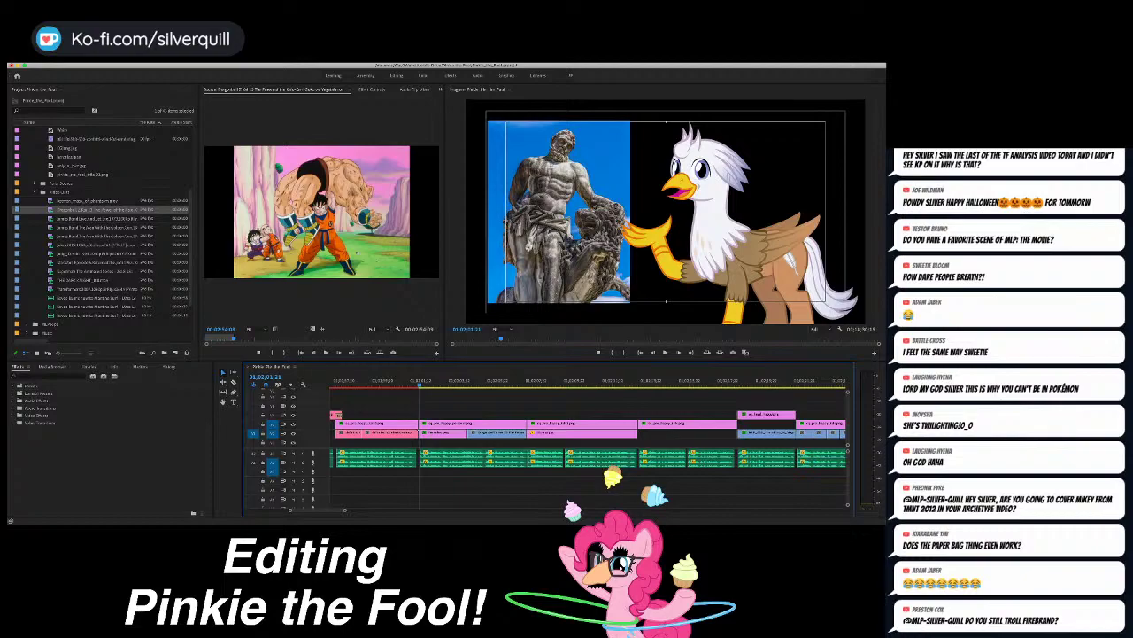
key("space")
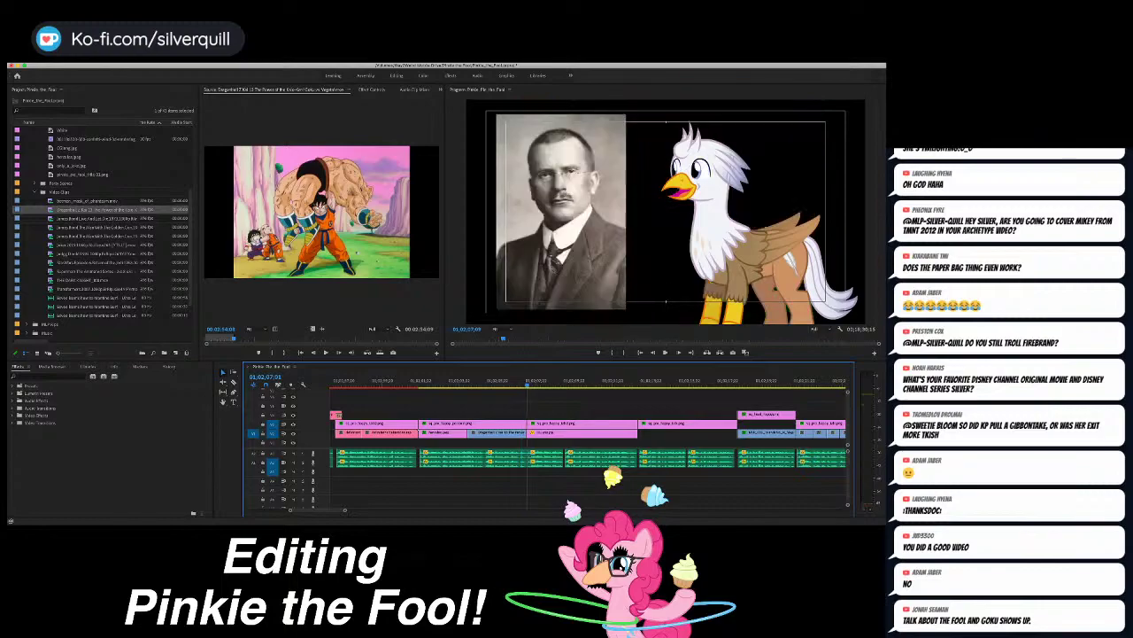
key("equal")
key("equal")
key("equal")
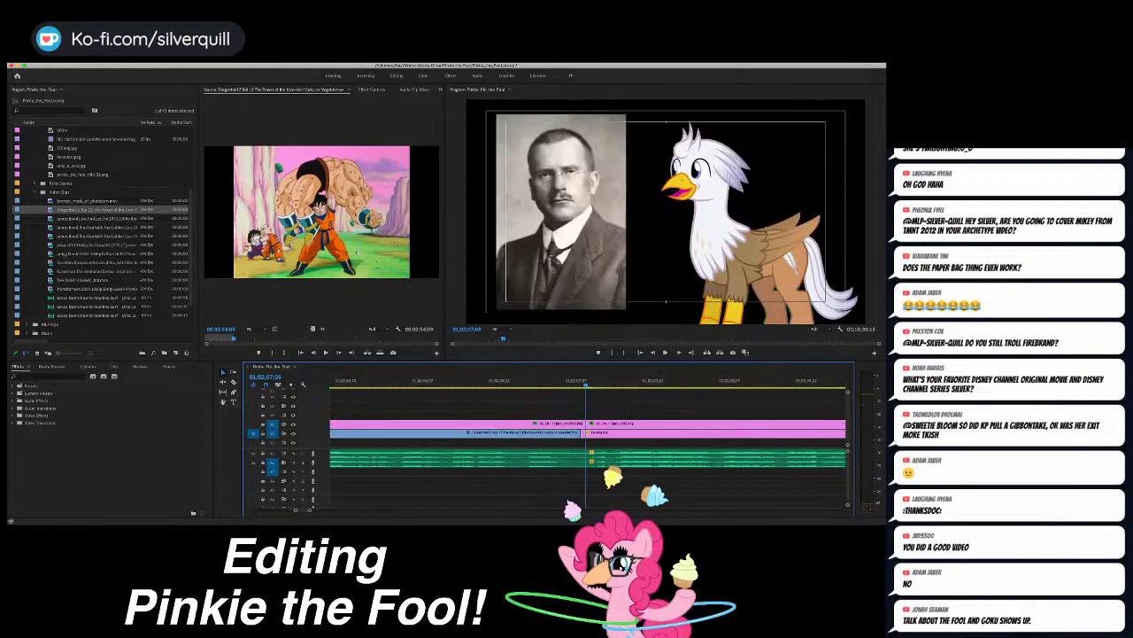
left_click_drag(581, 433, 585, 433)
Step: Listen to the narration and roll the cut from the statue image to the Dragon Ball clip earlier, to the playhead
scroll(585, 433, "left", 3)
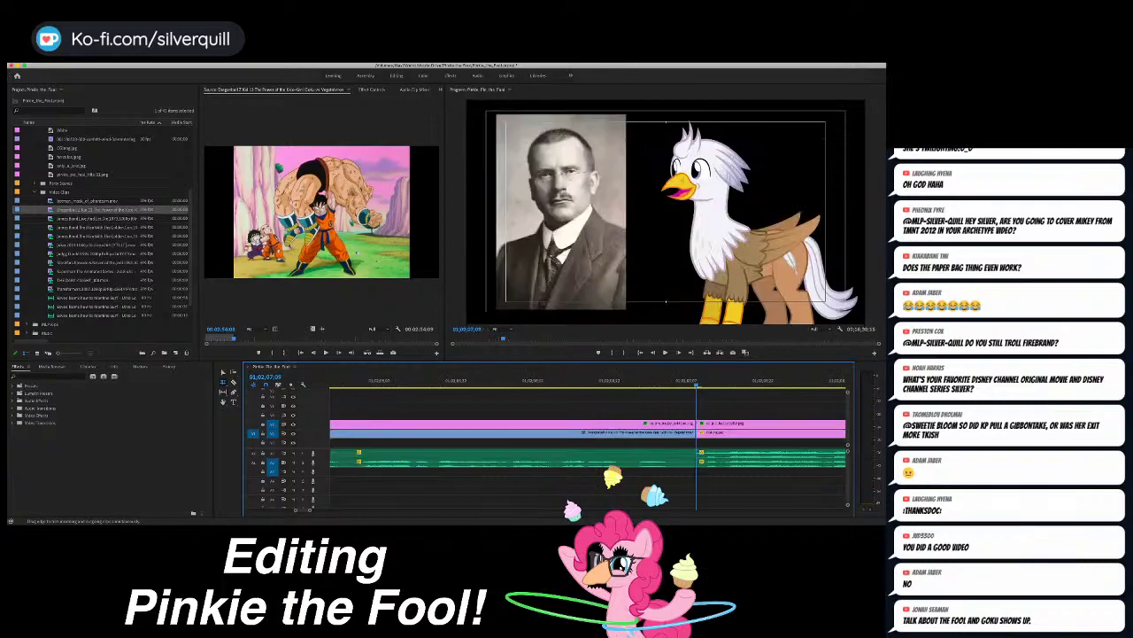
scroll(588, 443, "up", 5)
left_click(451, 382)
key("space")
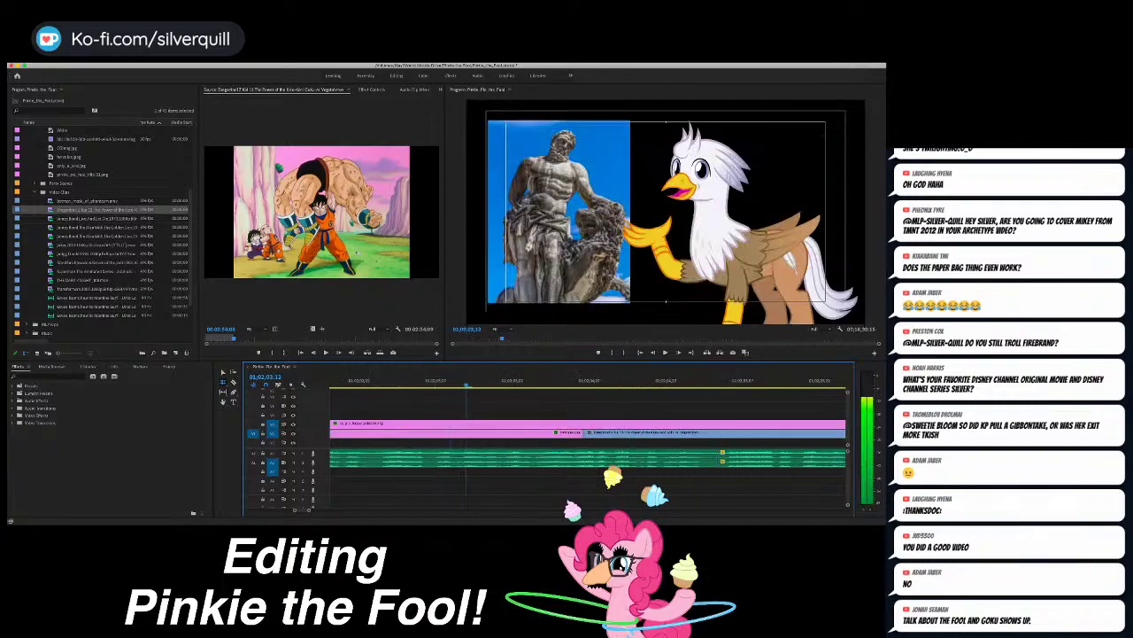
key("space")
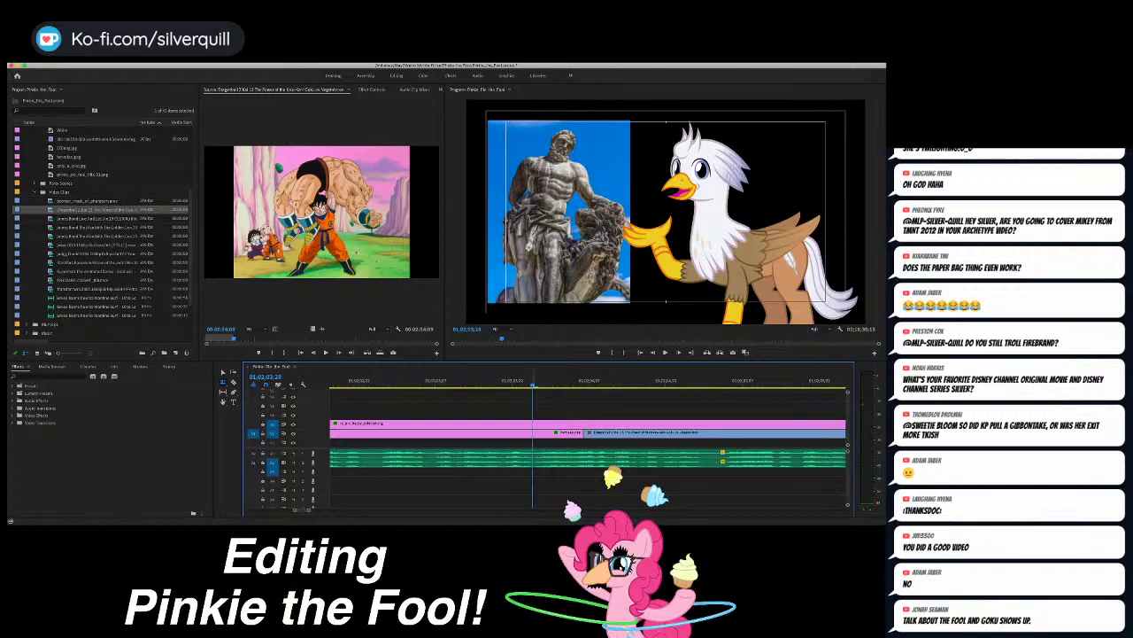
left_click_drag(585, 433, 539, 433)
scroll(588, 442, "down", 1)
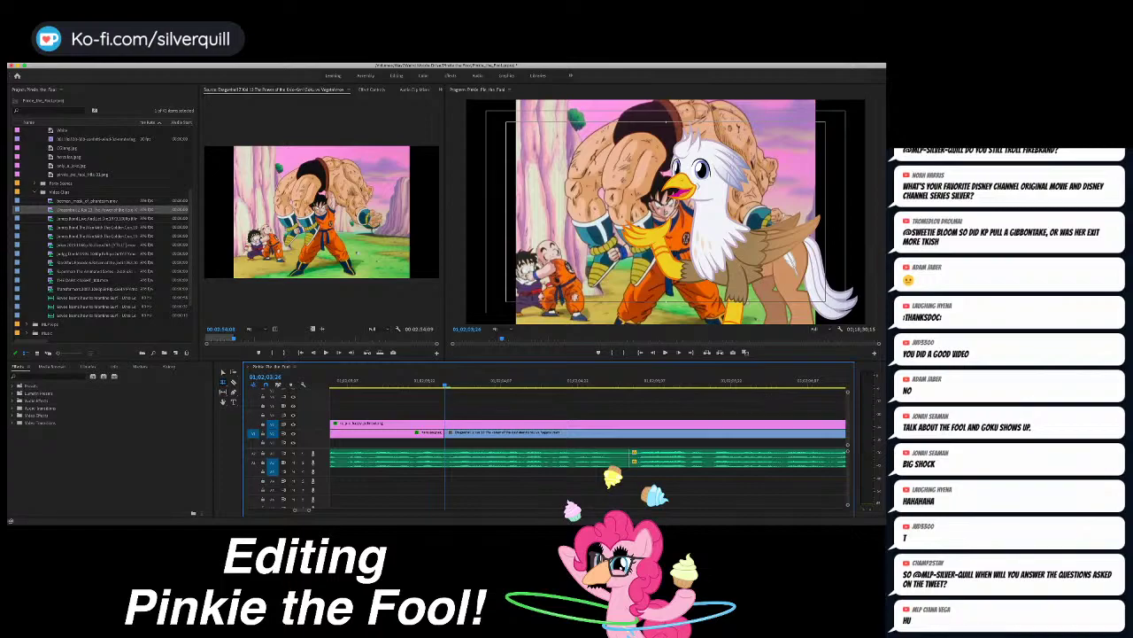
Step: Apply the Constant Gain audio crossfade to the narration cut beneath the Dragon Ball clip
left_click(12, 409)
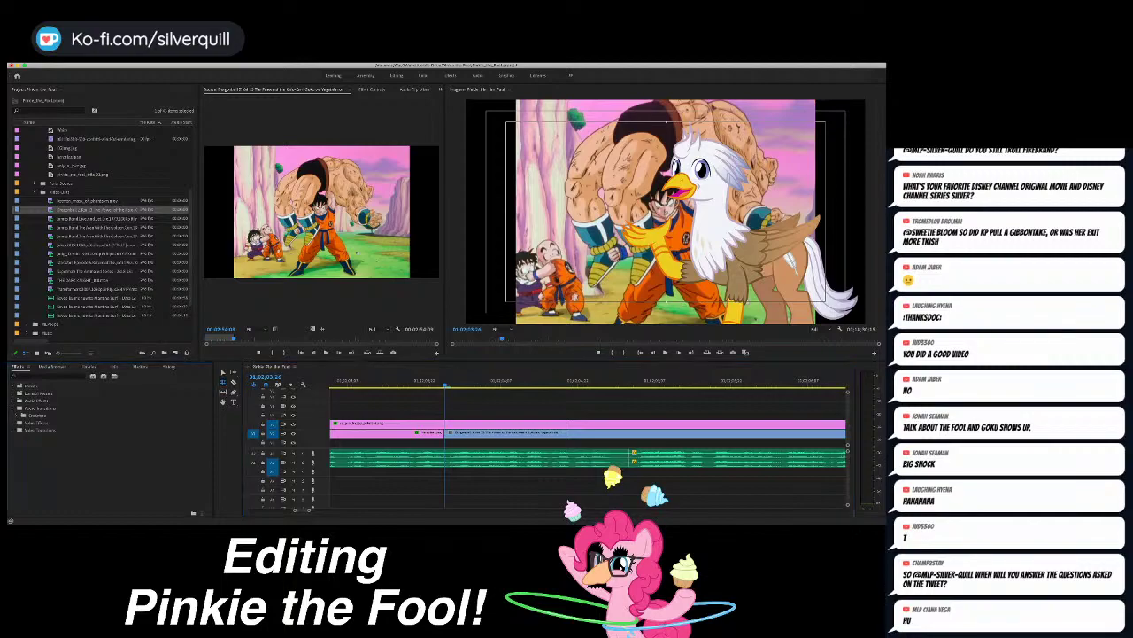
left_click(17, 415)
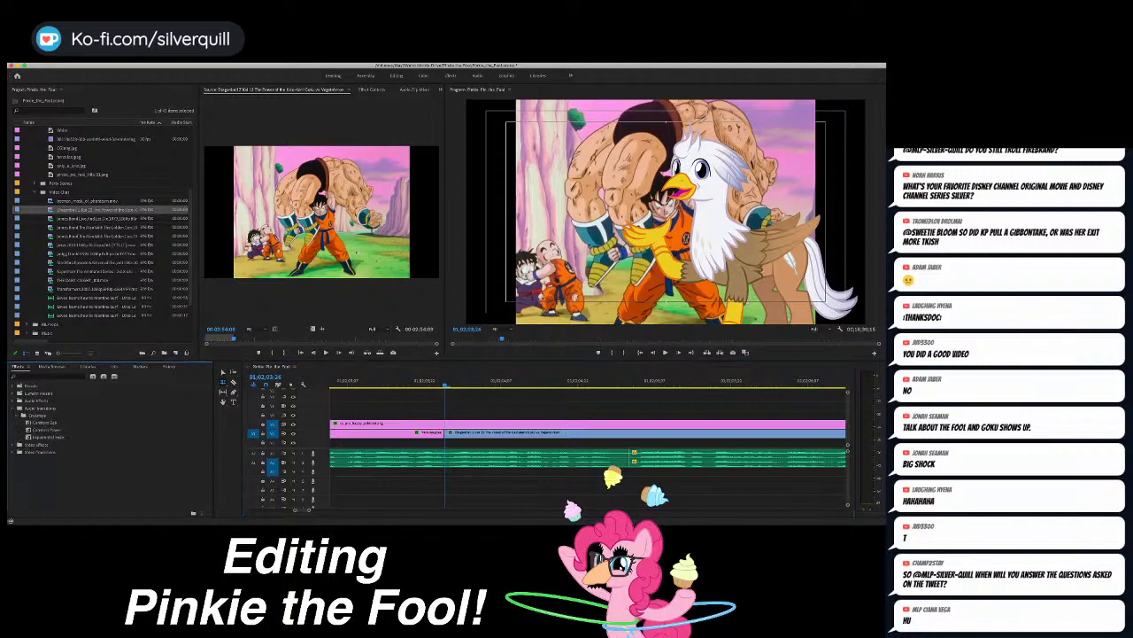
left_click_drag(48, 422, 98, 426)
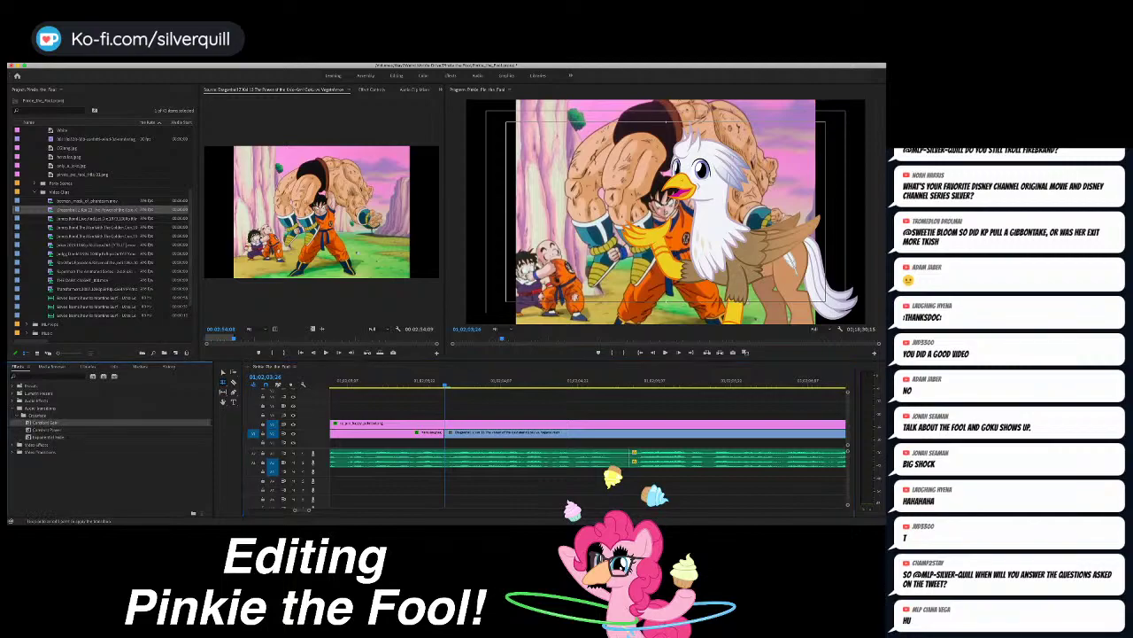
left_click_drag(561, 450, 630, 454)
key("minus")
key("minus")
key("minus")
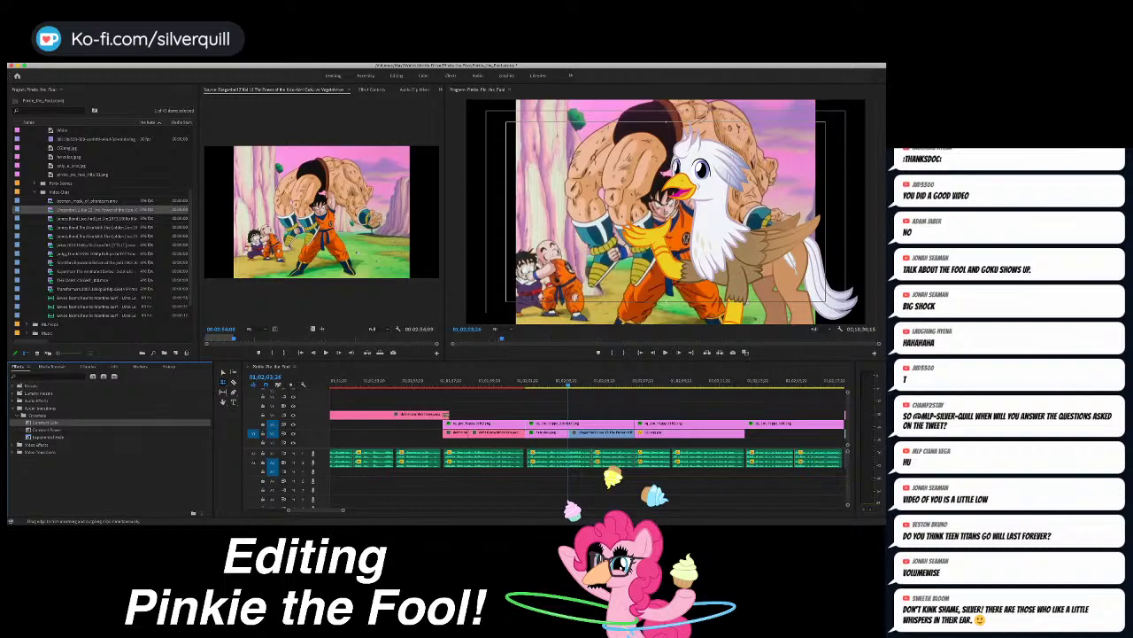
scroll(588, 443, "left", 3)
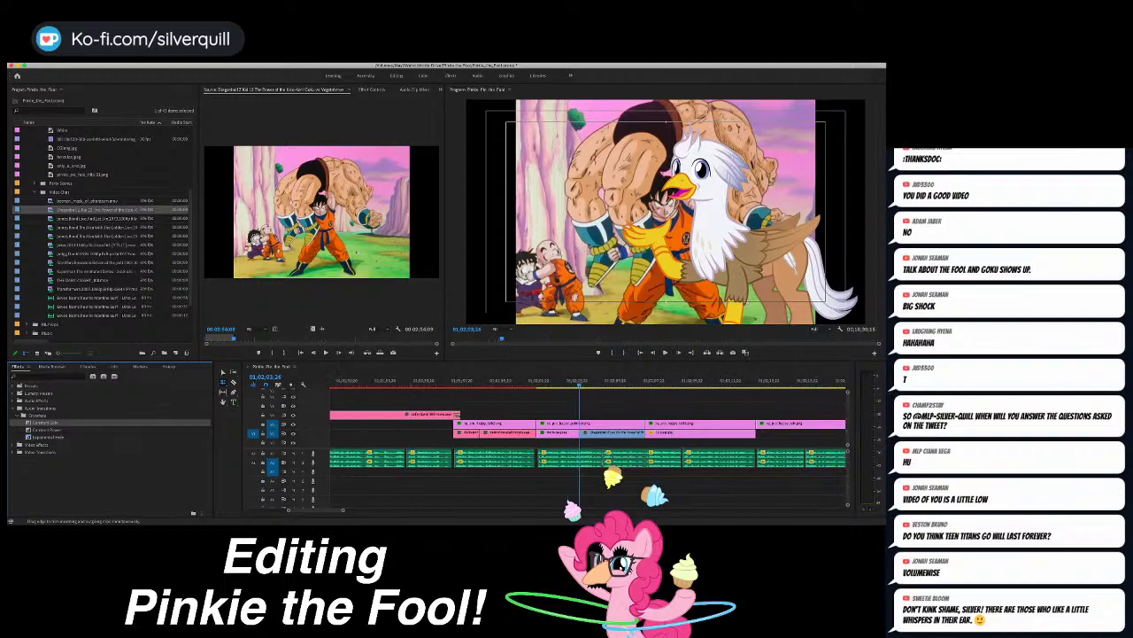
Step: Copy the reduced-size Pinkie Pie clip beneath the griffin so its attributes can be reused on other clips
key("minus")
key("minus")
key("minus")
key("equal")
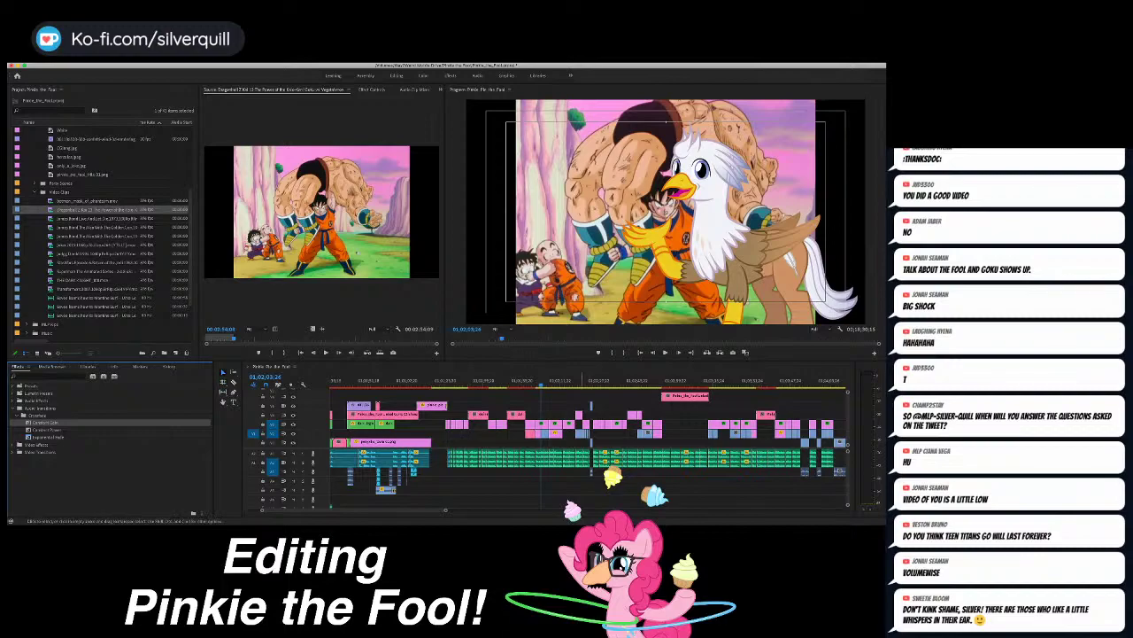
left_click(575, 382)
left_click(580, 433)
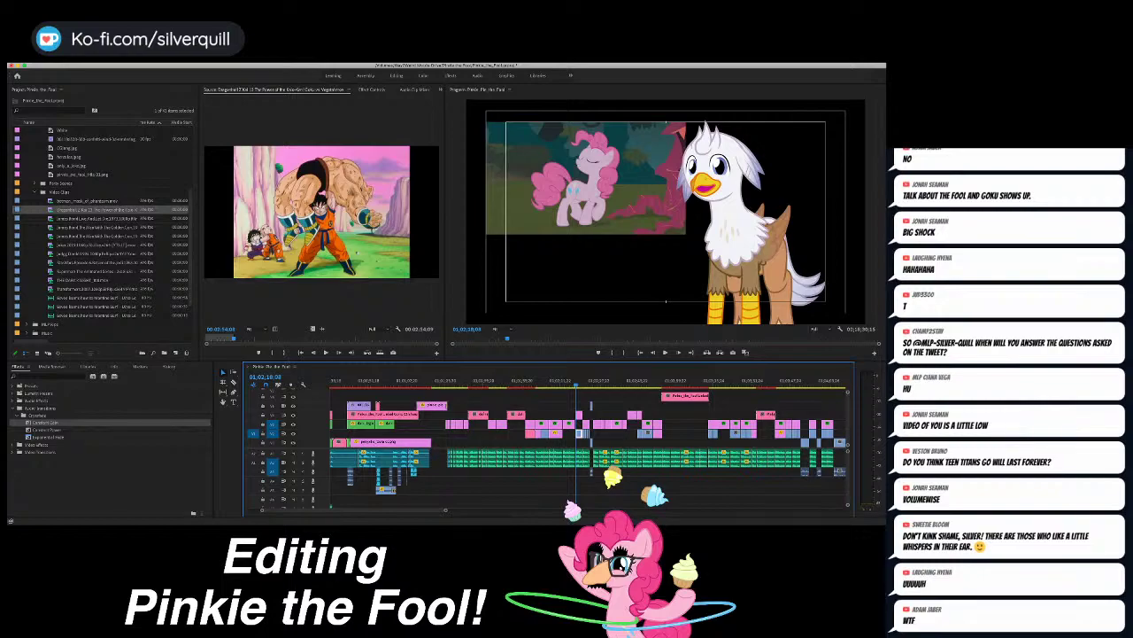
key("super+Tab")
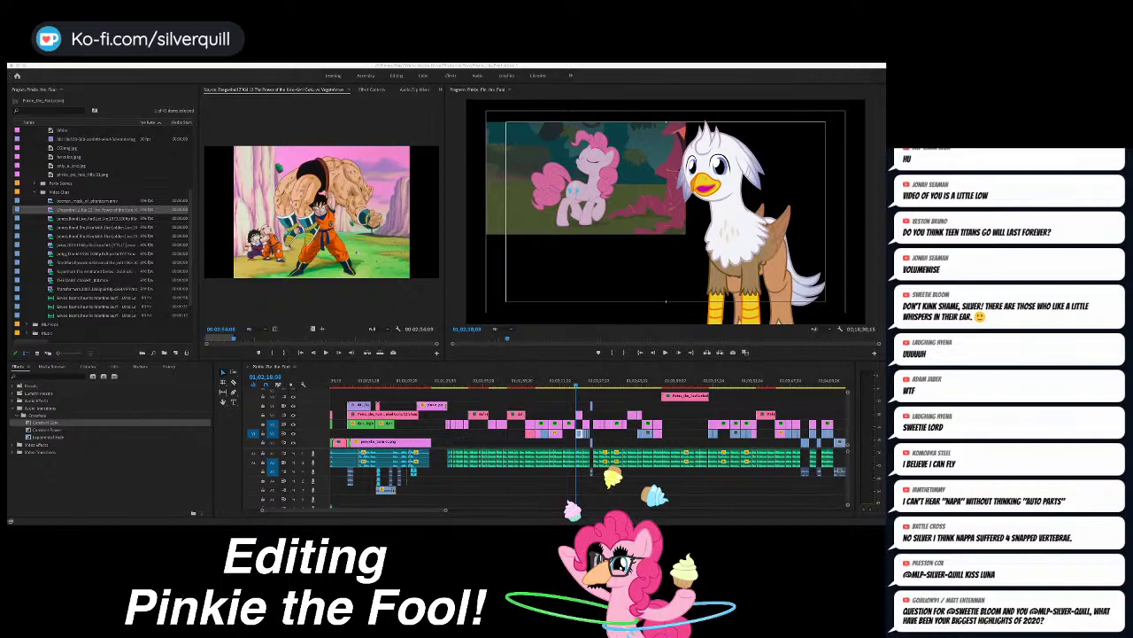
Step: Paste the copied clip's attributes onto the Dragon Ball clip and the Archetype definition clips beneath the griffin
left_click(555, 382)
left_click(554, 382)
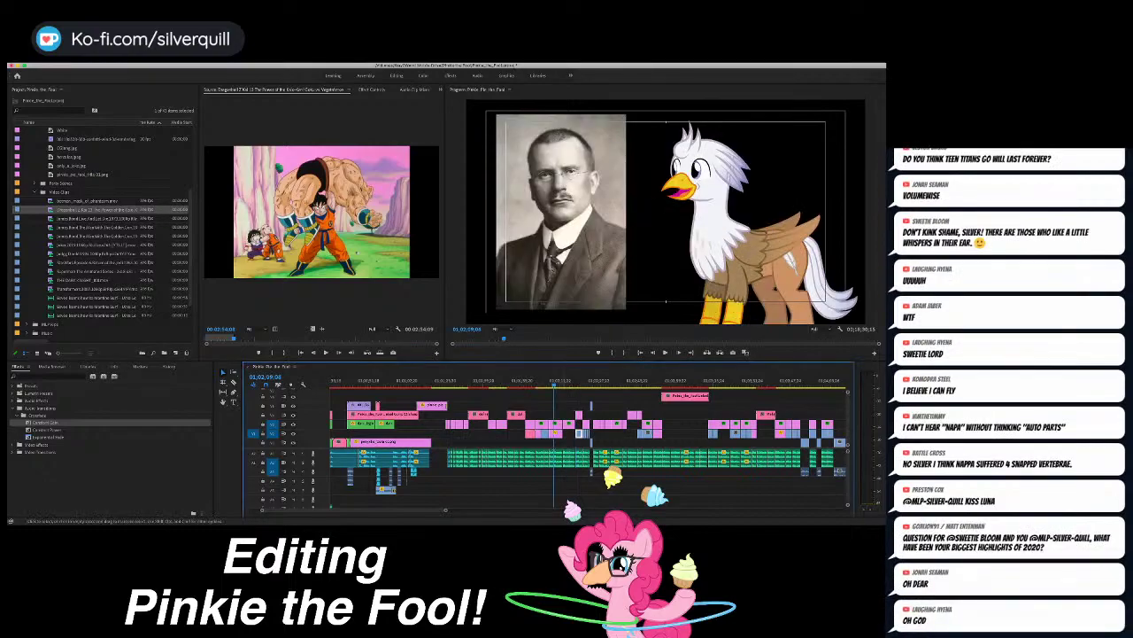
key("=")
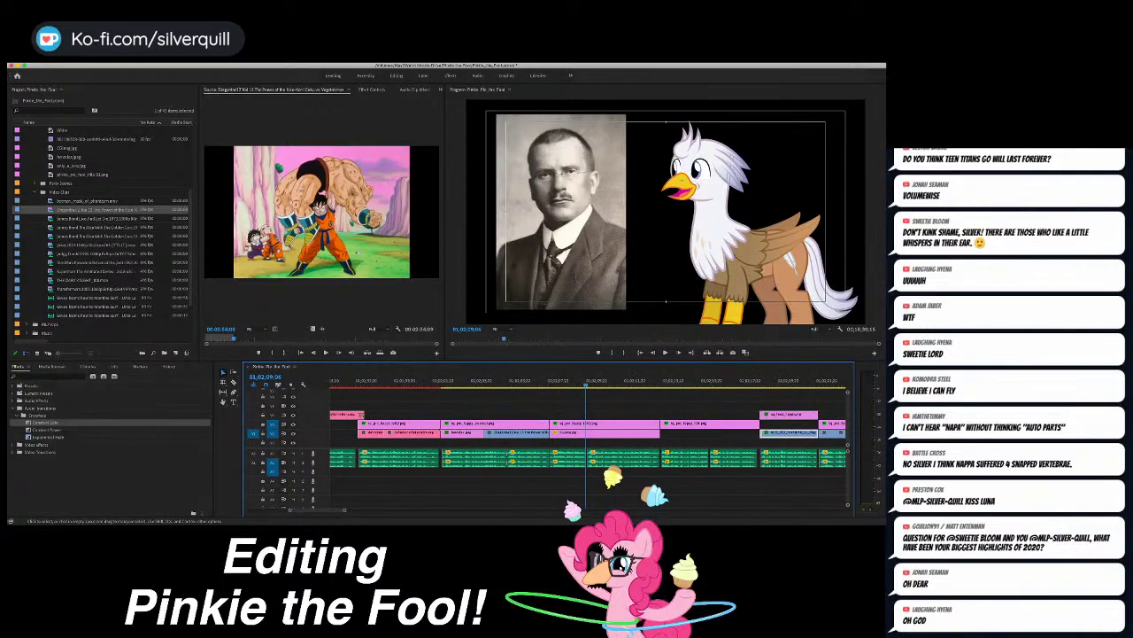
left_click(531, 433)
key("super+Tab")
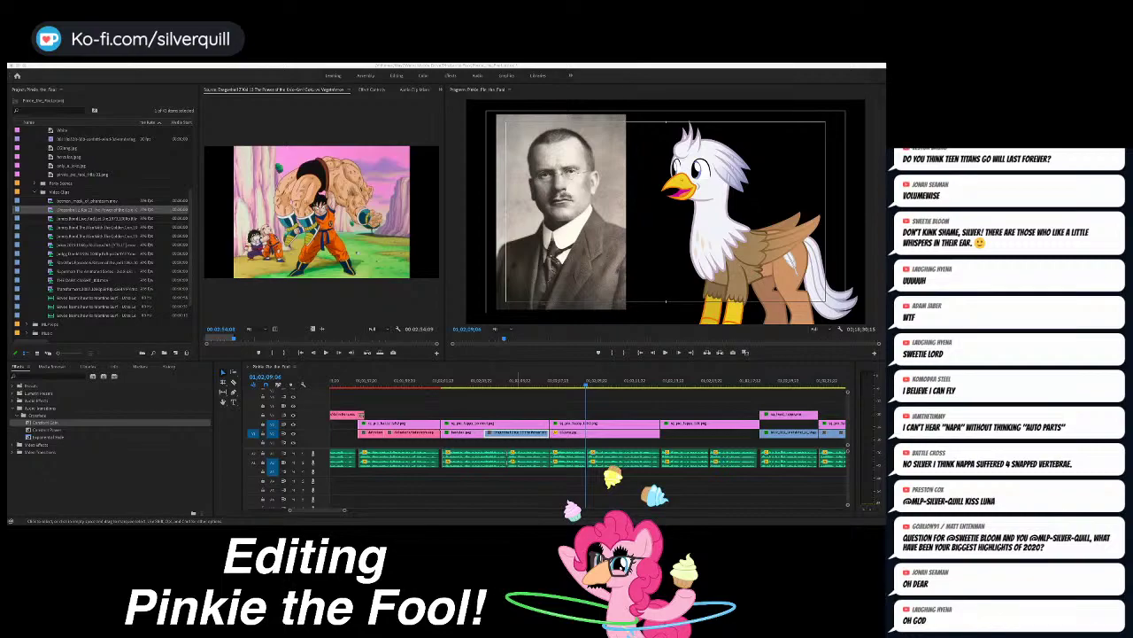
key("super+Tab")
left_click(493, 382)
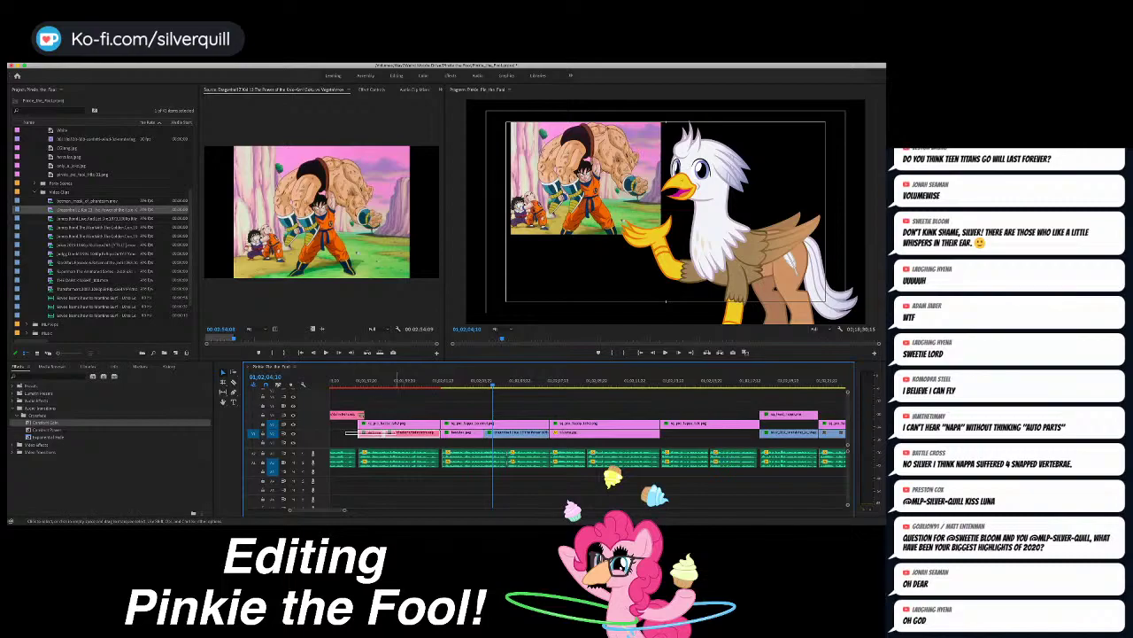
key("super+Tab")
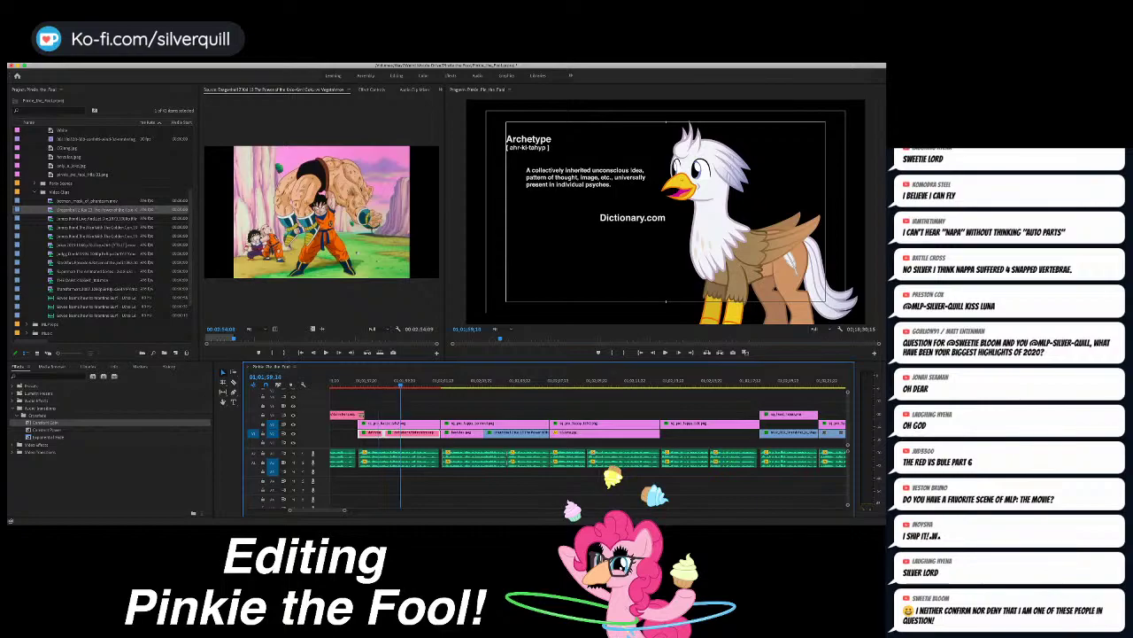
key("space")
Step: Review the sequence from the opening griffin shots through the Carl Jung portrait and back to the Dragon Ball clip
scroll(567, 442, "left", 5)
scroll(588, 442, "left", 10)
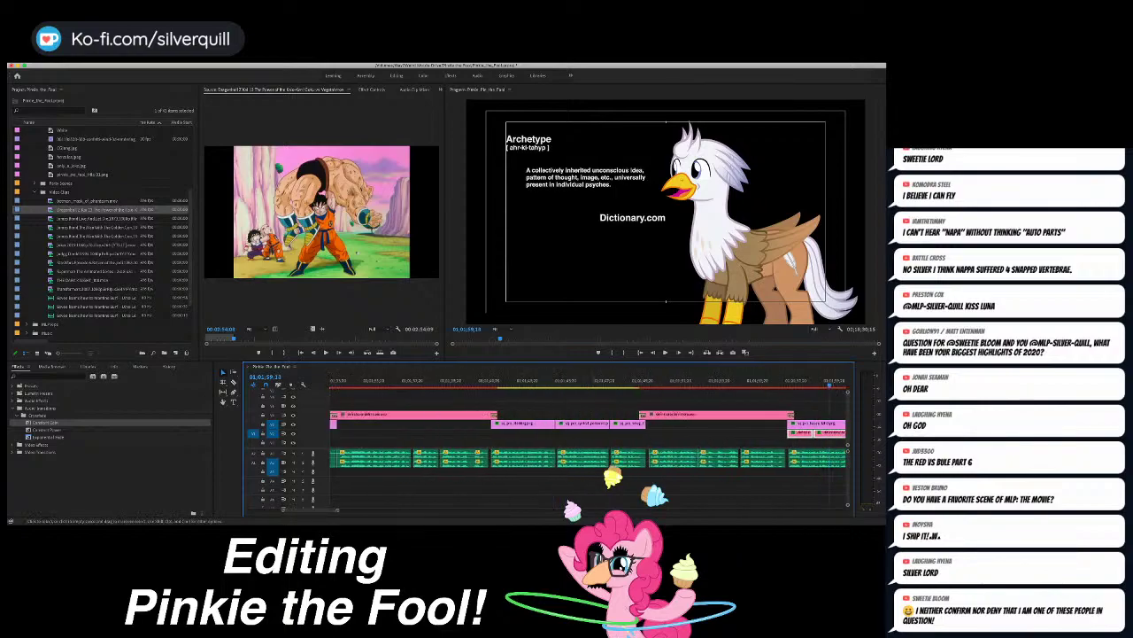
scroll(589, 438, "right", 10)
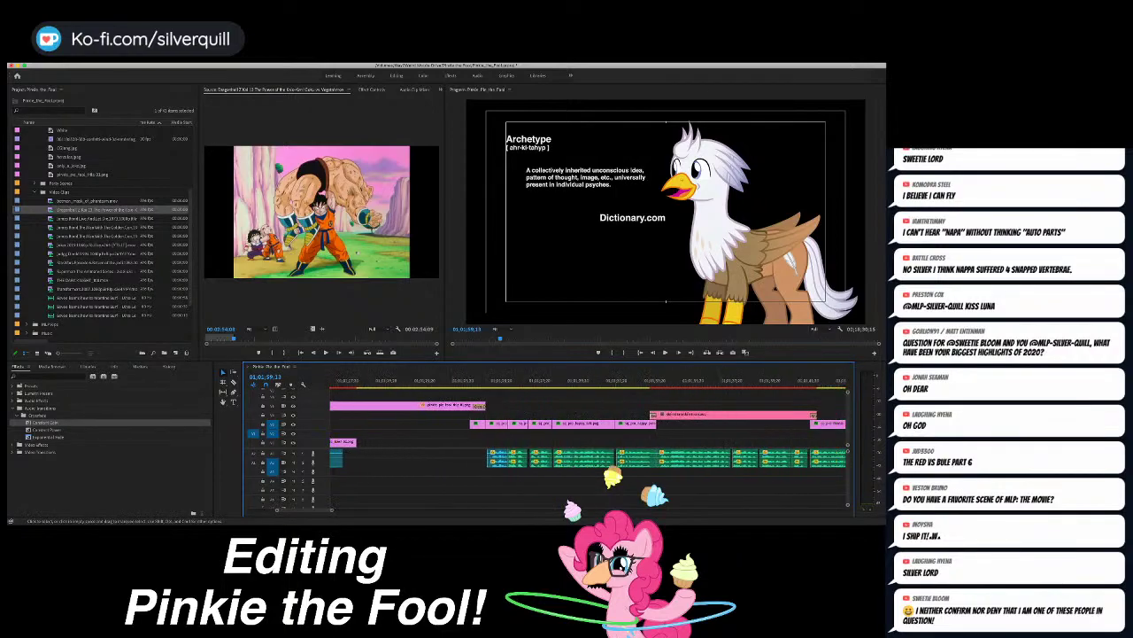
left_click(498, 380)
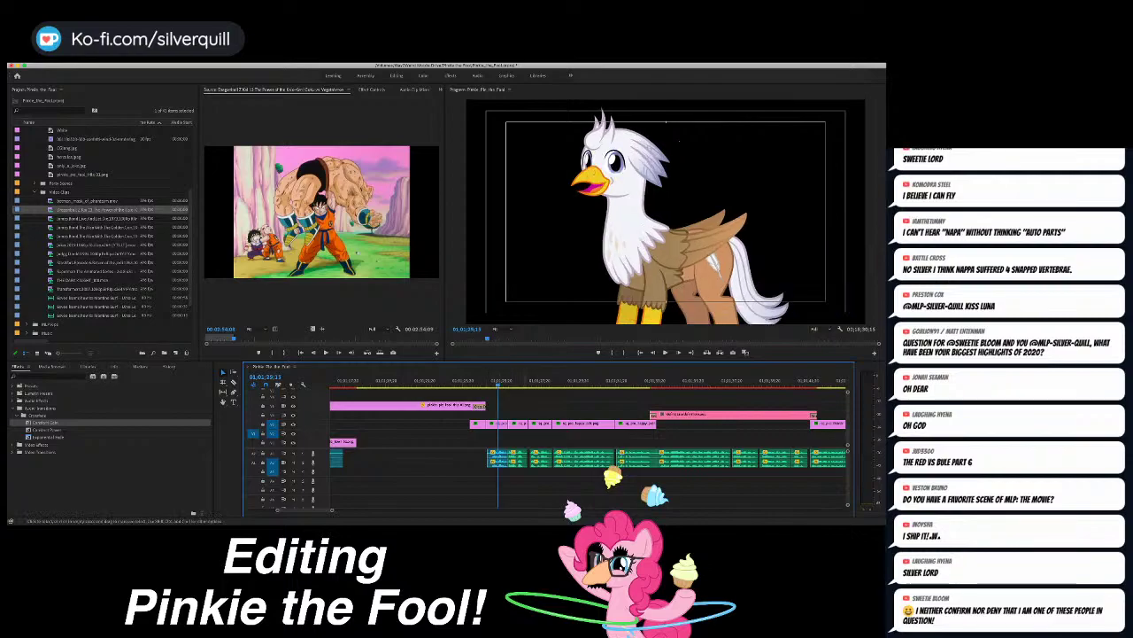
scroll(589, 439, "right", 10)
scroll(589, 439, "right", 10)
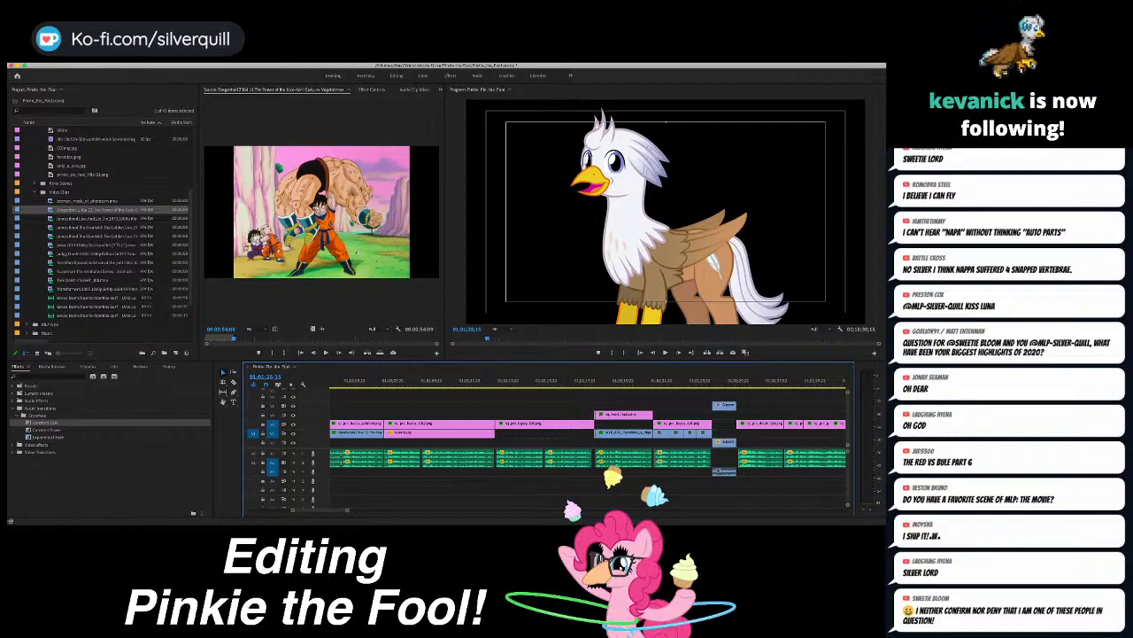
scroll(589, 443, "left", 1)
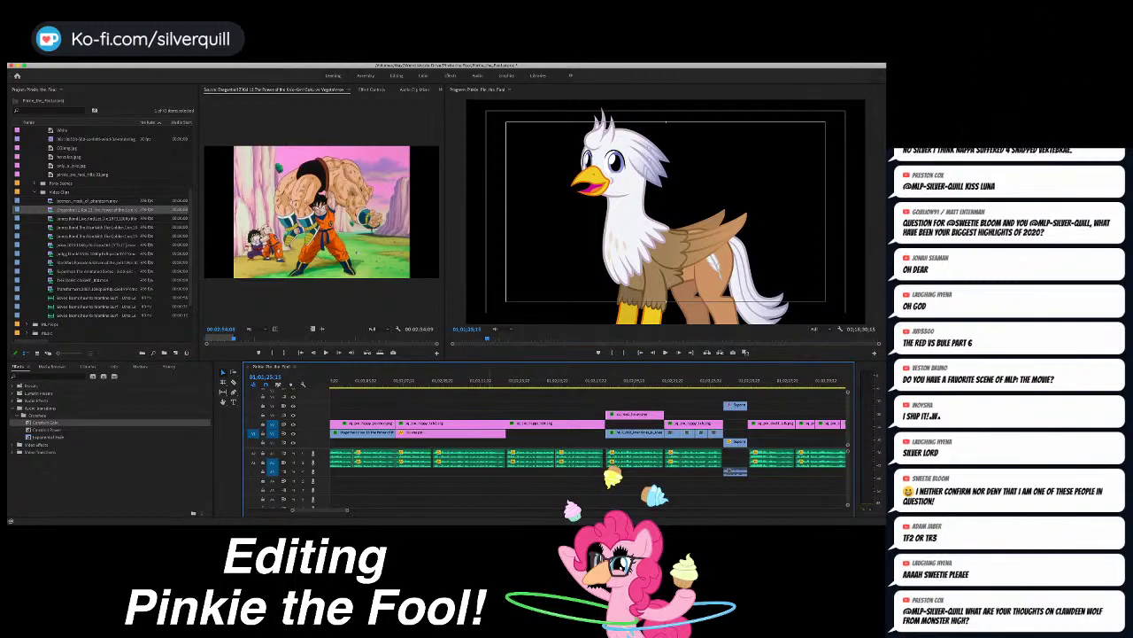
left_click(465, 382)
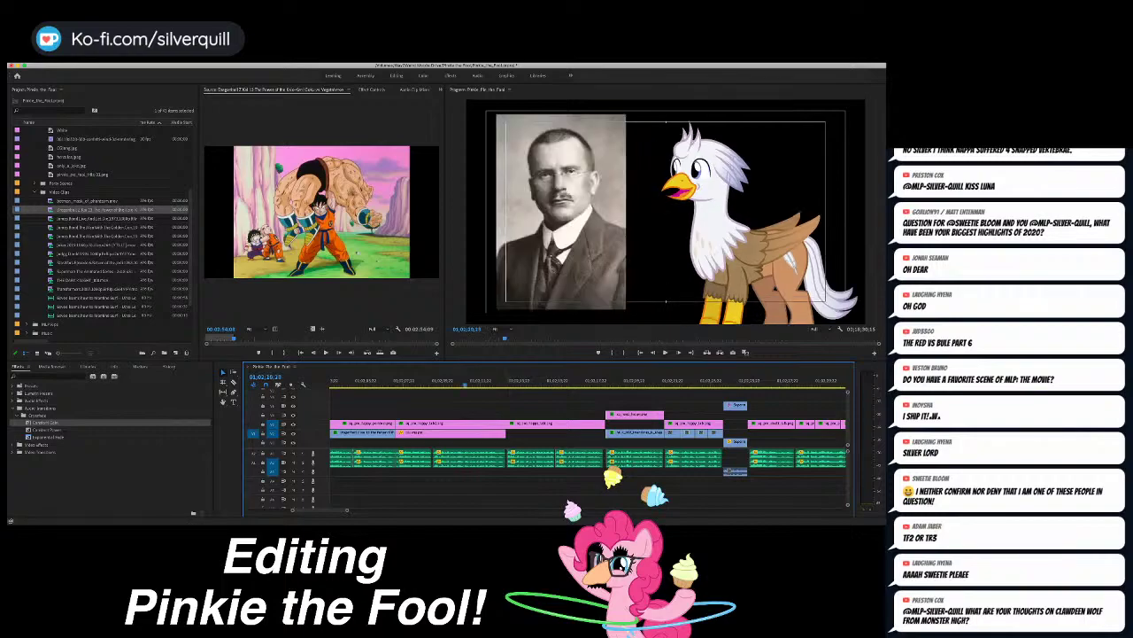
scroll(589, 434, "left", 3)
left_click(477, 383)
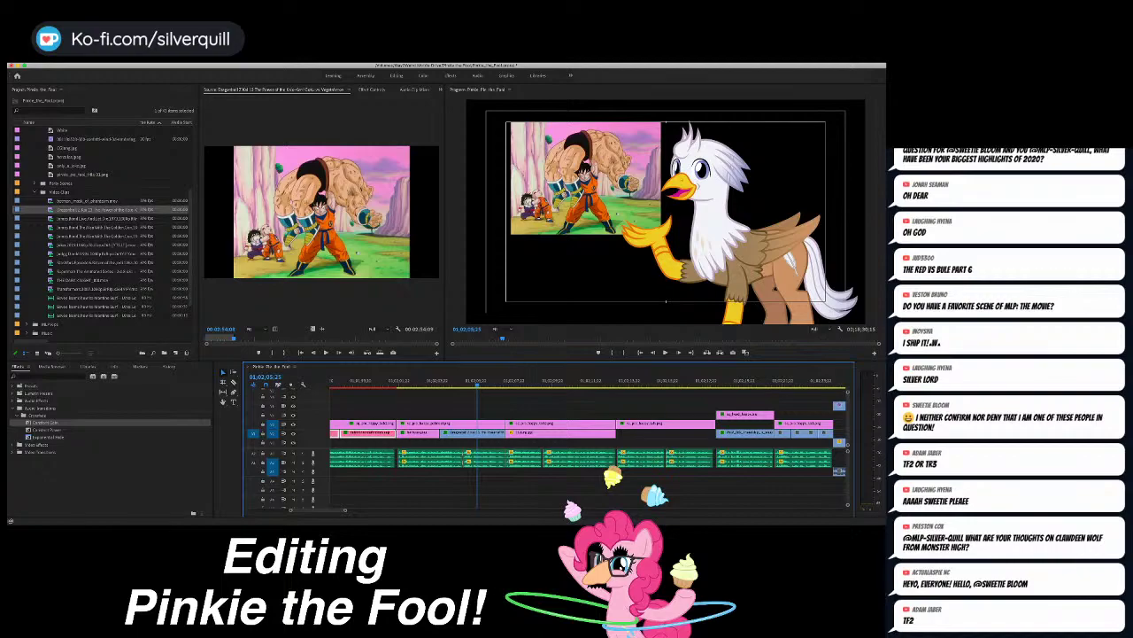
Step: Mark the empty picture gap between the portrait and the Pinkie Pie clip, from 01;02;13;02 to 01;02;18;07
key("Down")
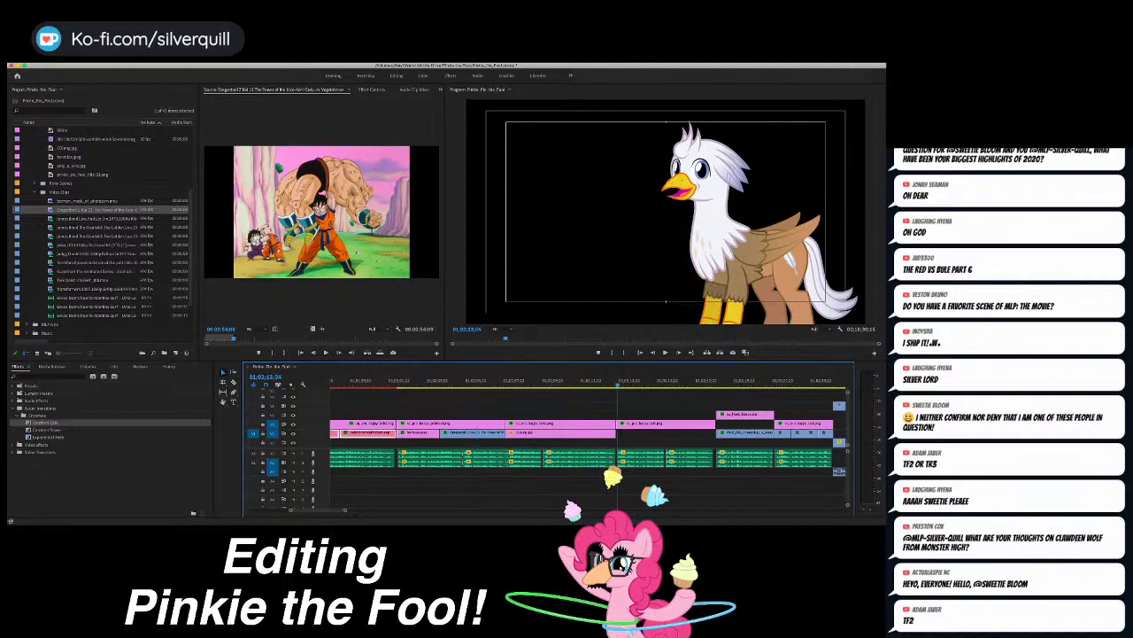
key("Up")
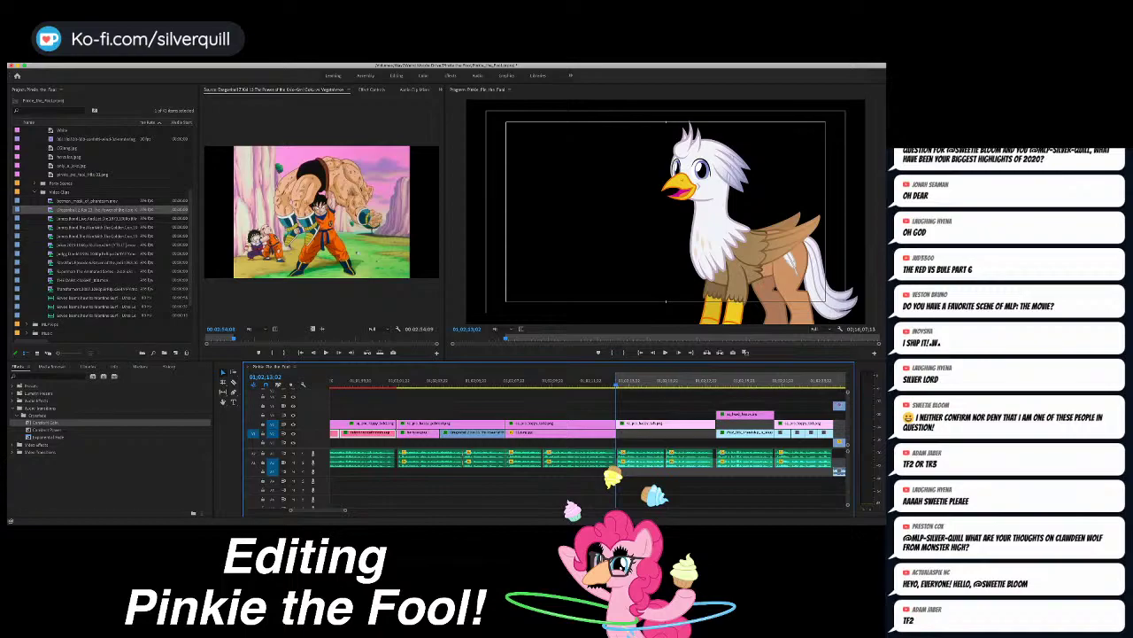
scroll(589, 443, "right", 4)
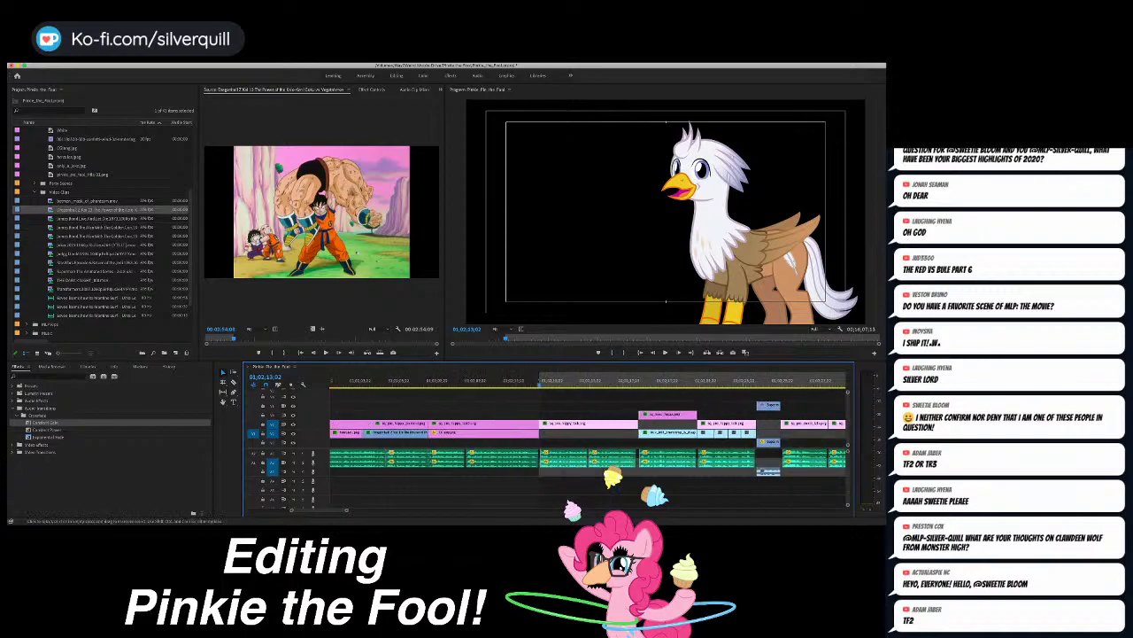
left_click(657, 397)
left_click(657, 397)
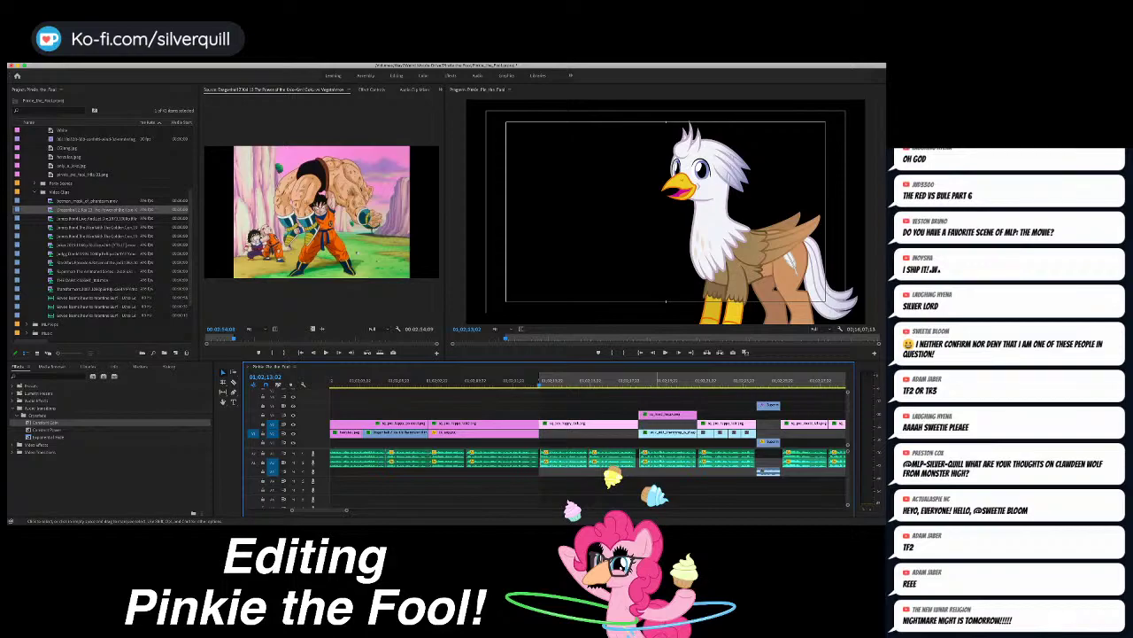
key("space")
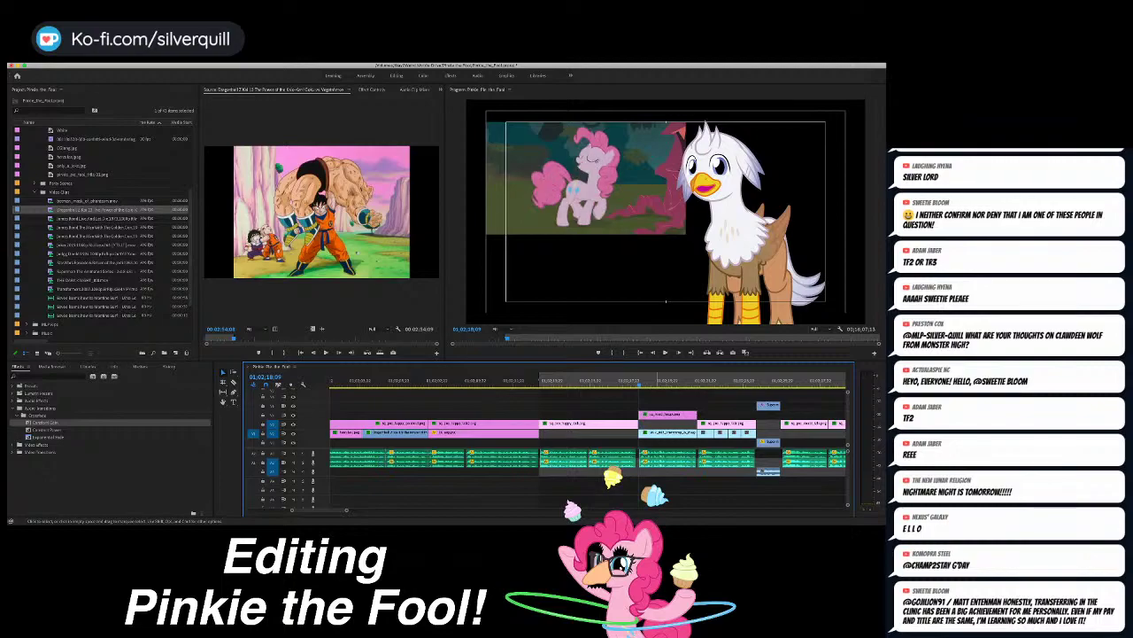
key("equal")
key("equal")
key("Left")
key("Left")
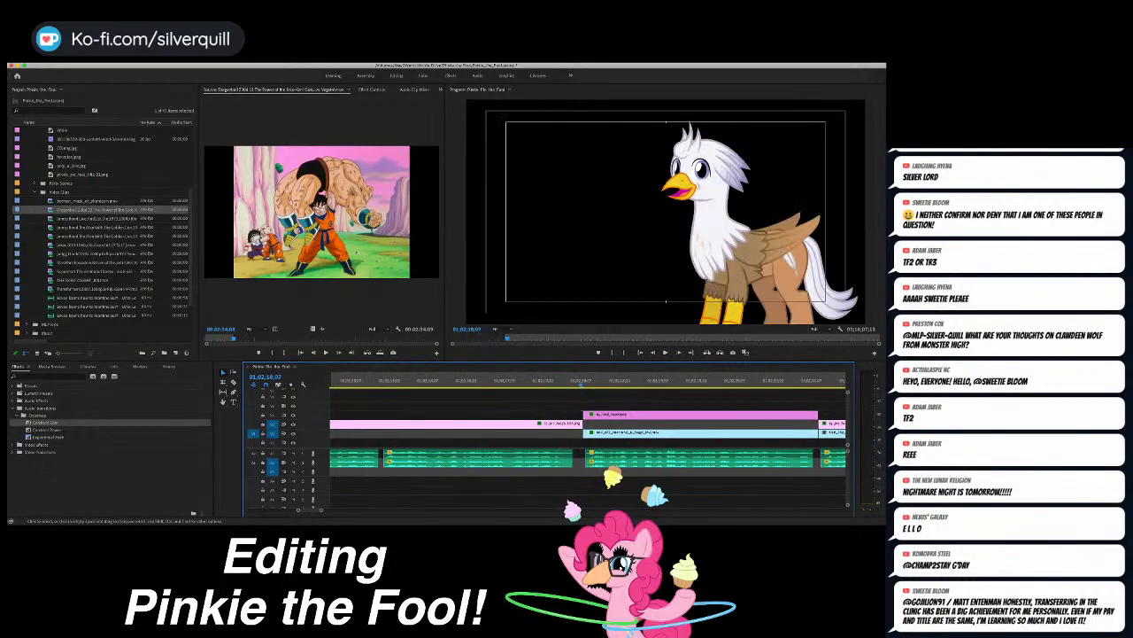
key("minus")
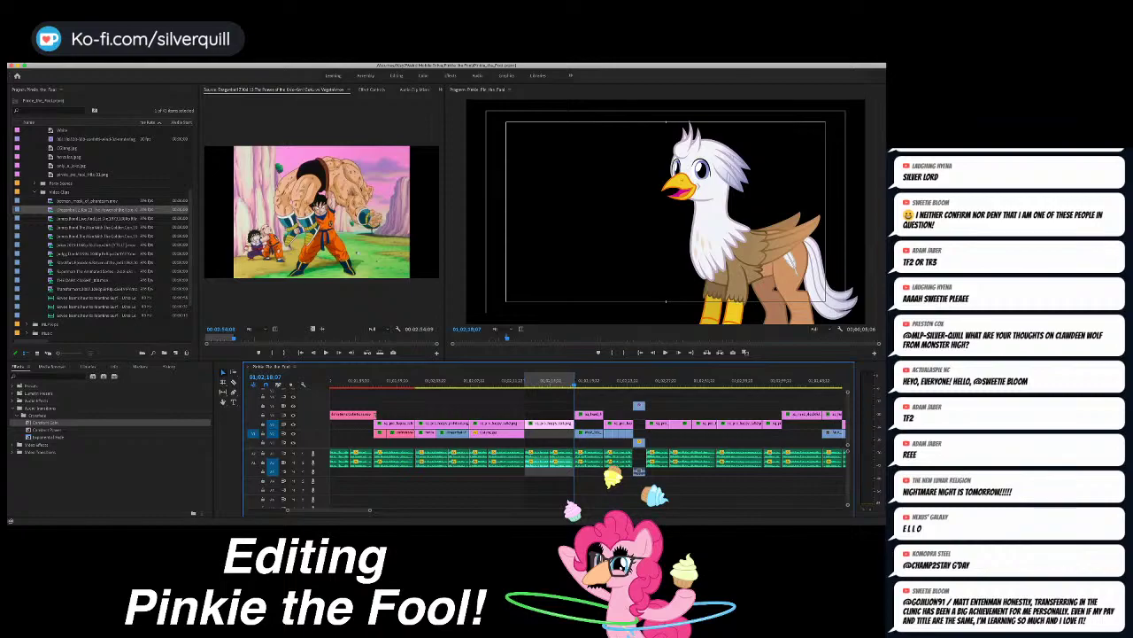
Step: Open the Star Wars Return of the Jedi footage as the source and scrub through it for a usable scene
double_click(93, 263)
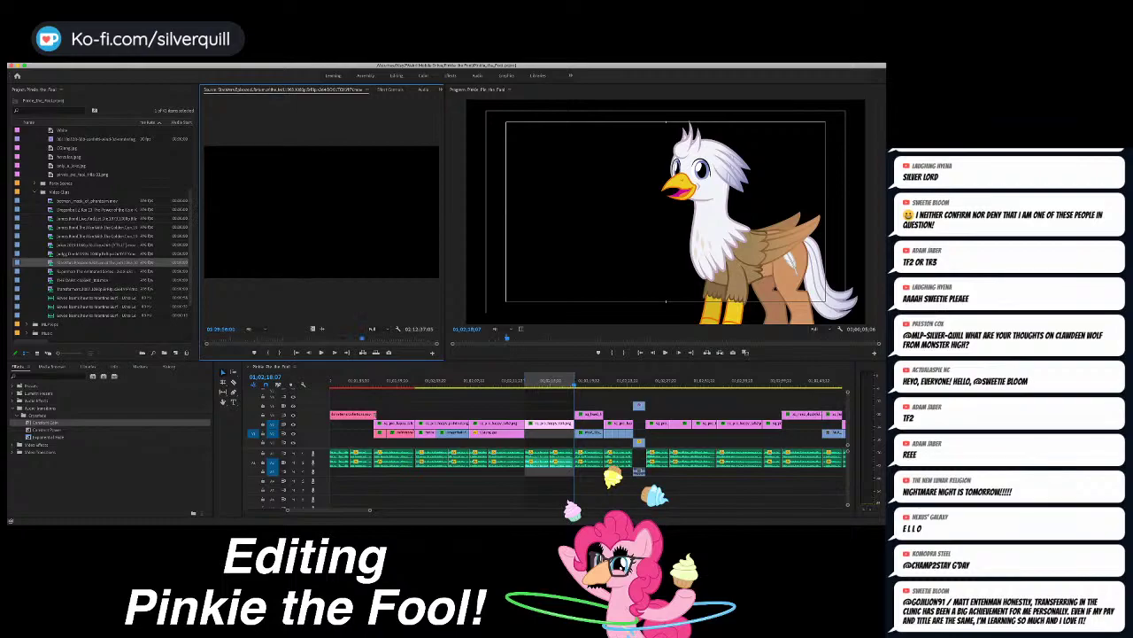
left_click_drag(206, 338, 335, 338)
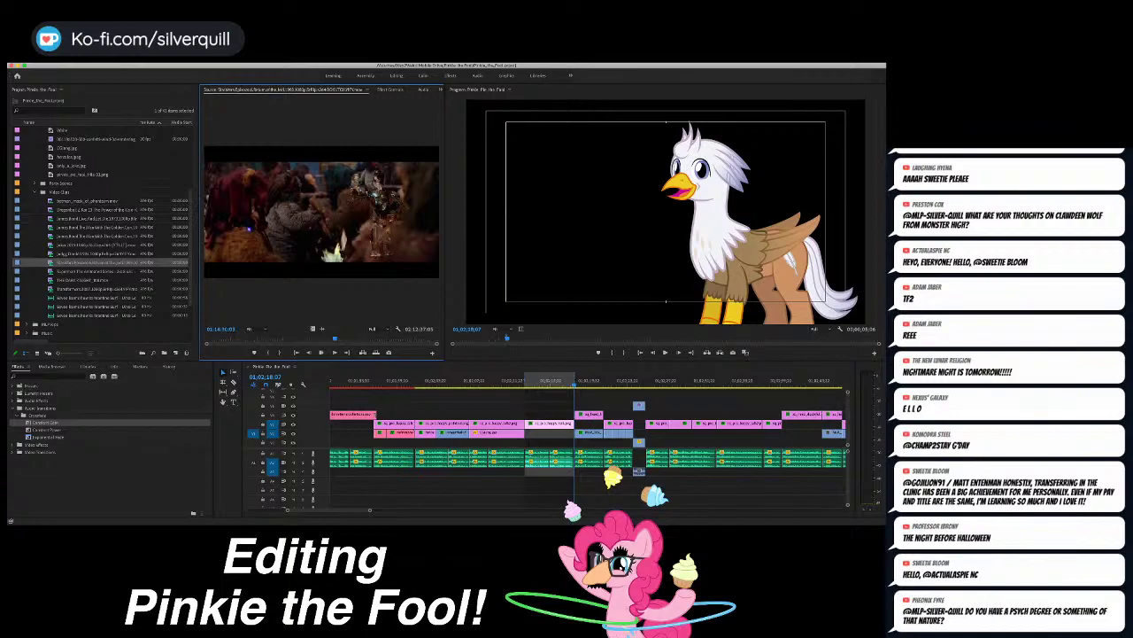
scroll(102, 232, "up", 2)
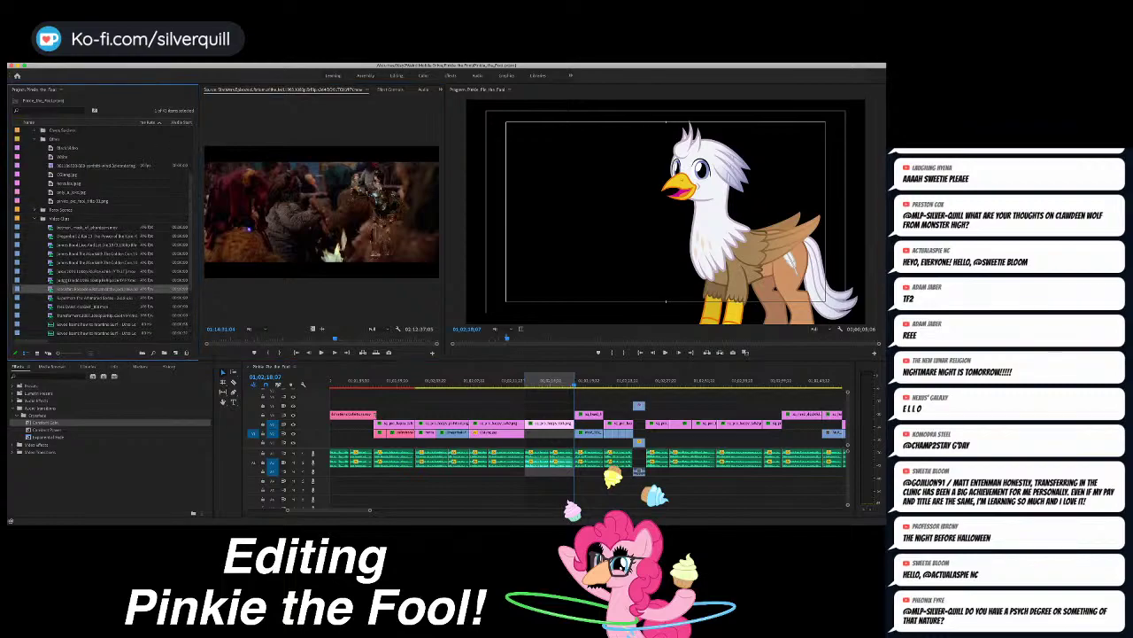
left_click(241, 339)
key("space")
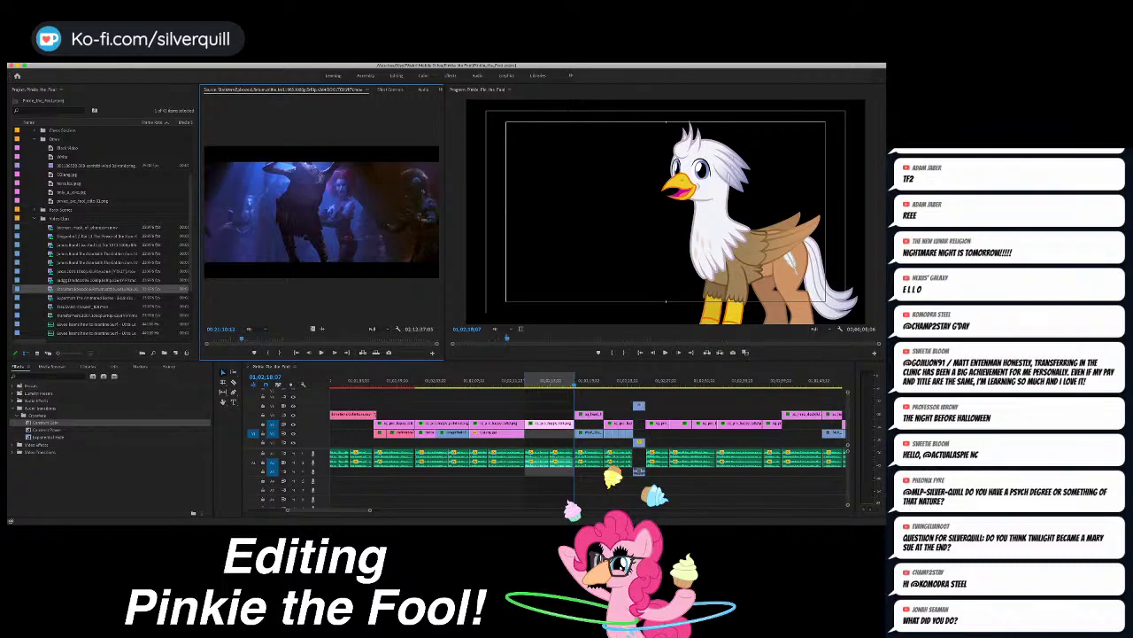
left_click_drag(241, 338, 276, 339)
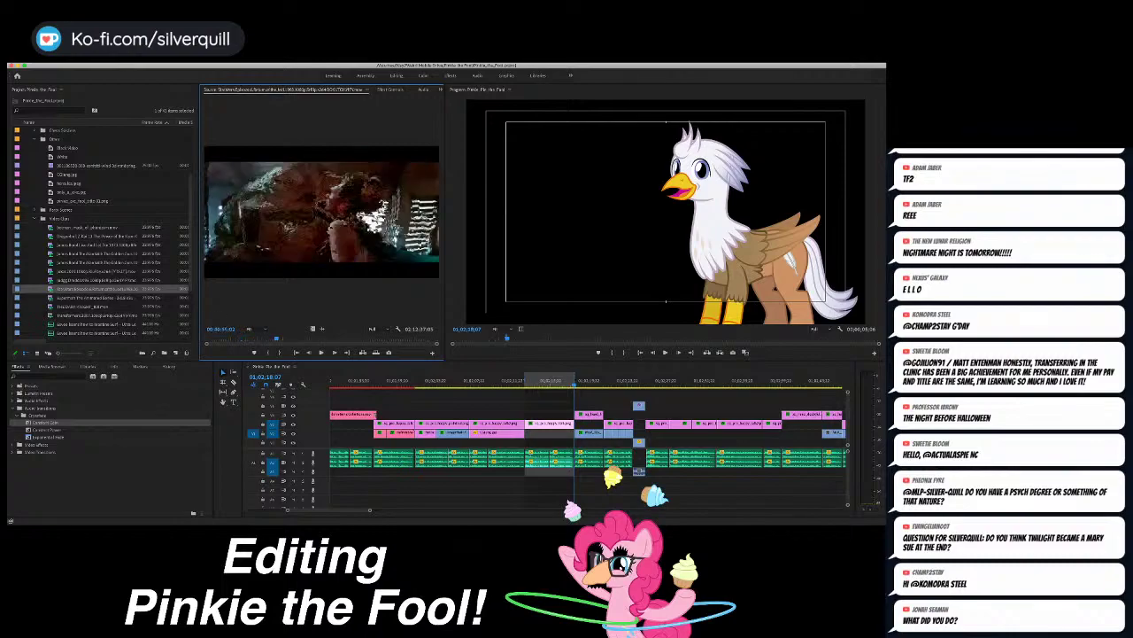
Step: Clear the sequence's in and out points and try to delete the empty space on the upper video track
left_click(548, 406)
key("alt+x")
scroll(549, 406, "right", 3)
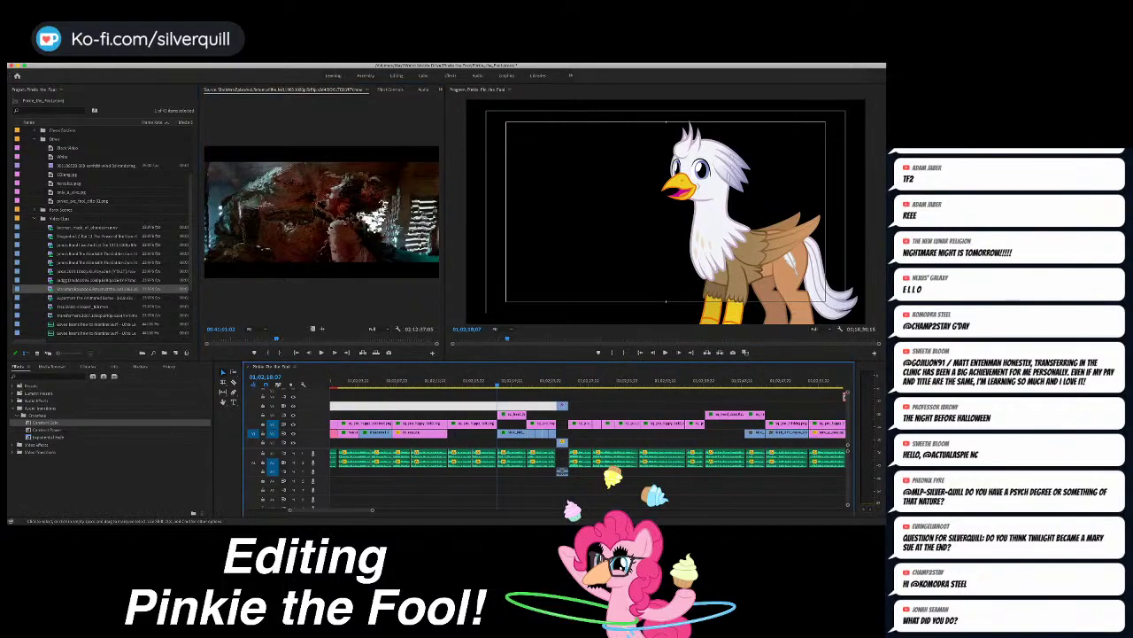
key("Delete")
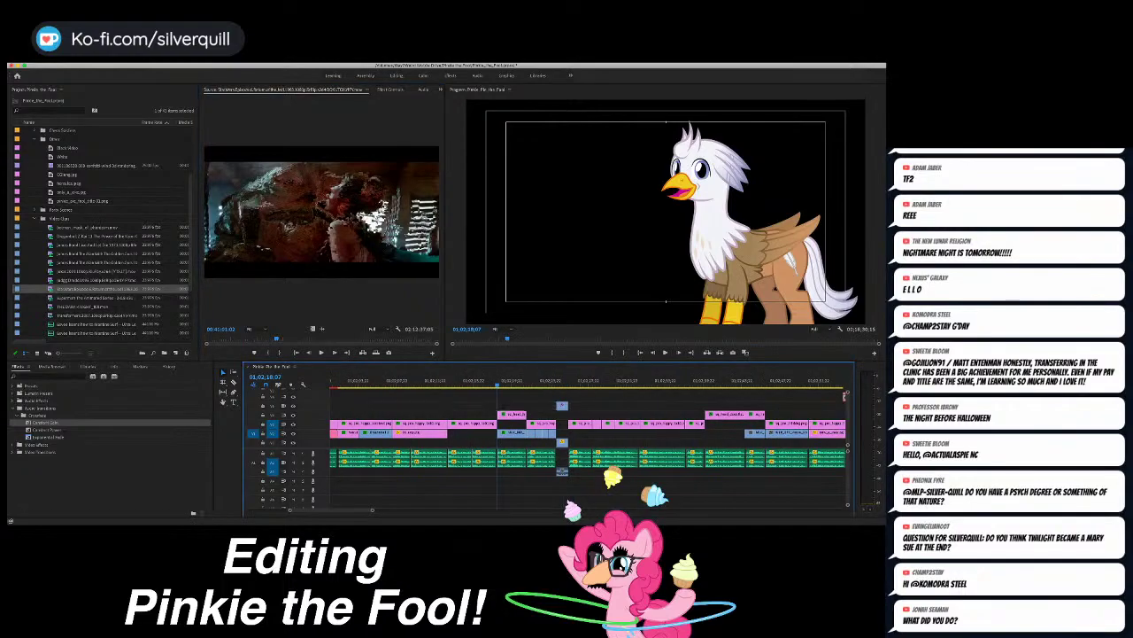
Step: Paste the reduced-size Pinkie Pie clip's attributes onto the full-frame Pinkie clips that directly follow it
key("space")
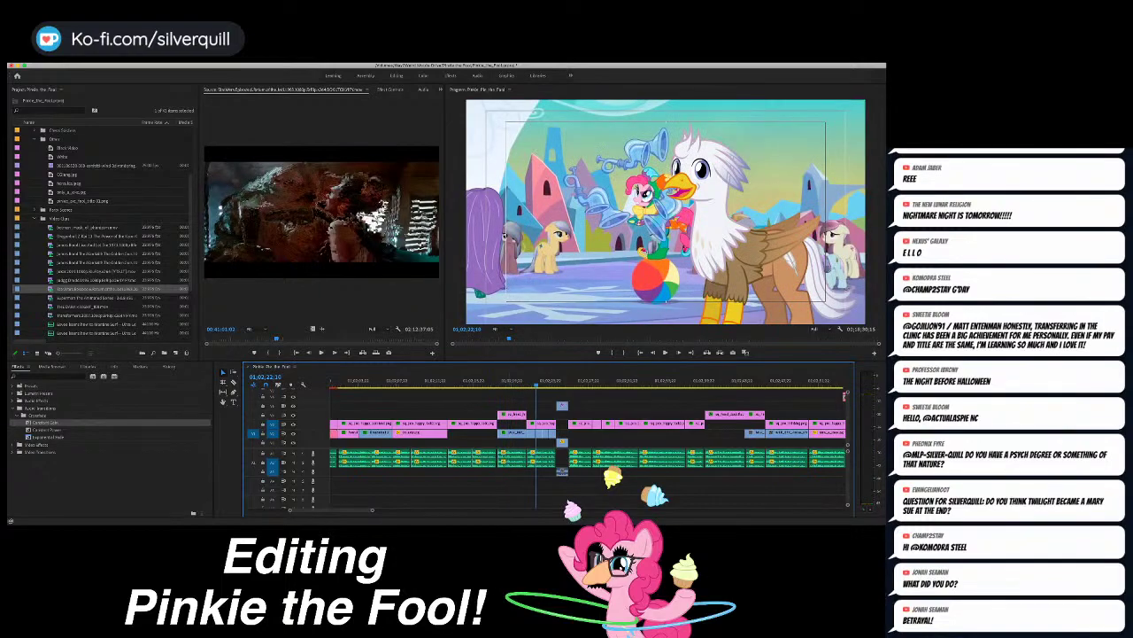
left_click(516, 434)
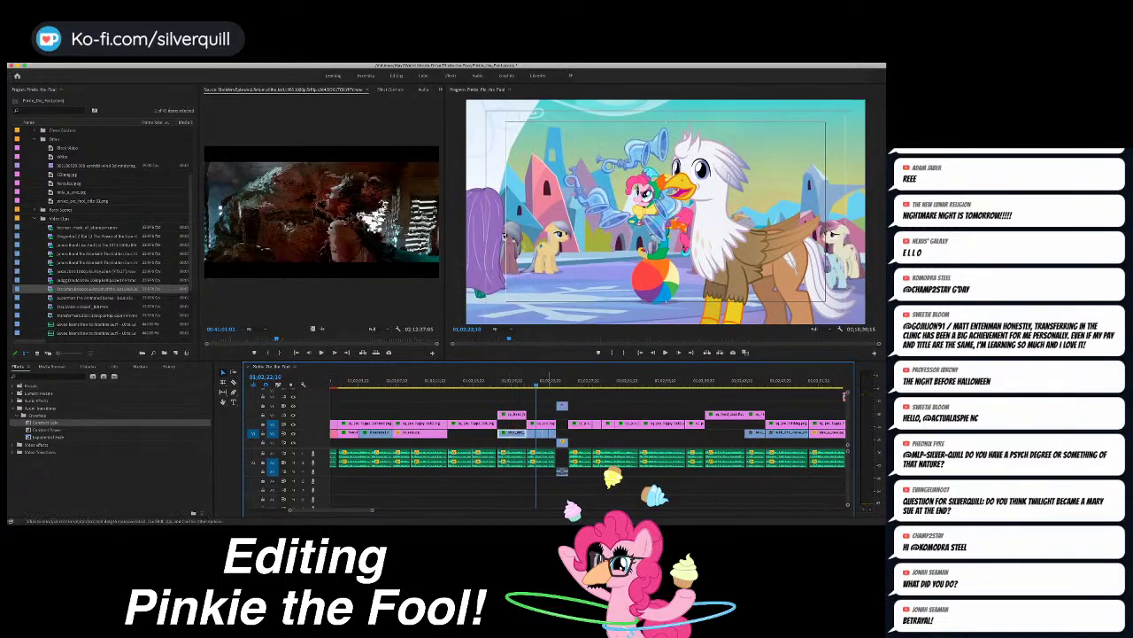
left_click(543, 434)
left_click_drag(546, 440, 553, 433)
key("super+alt+v")
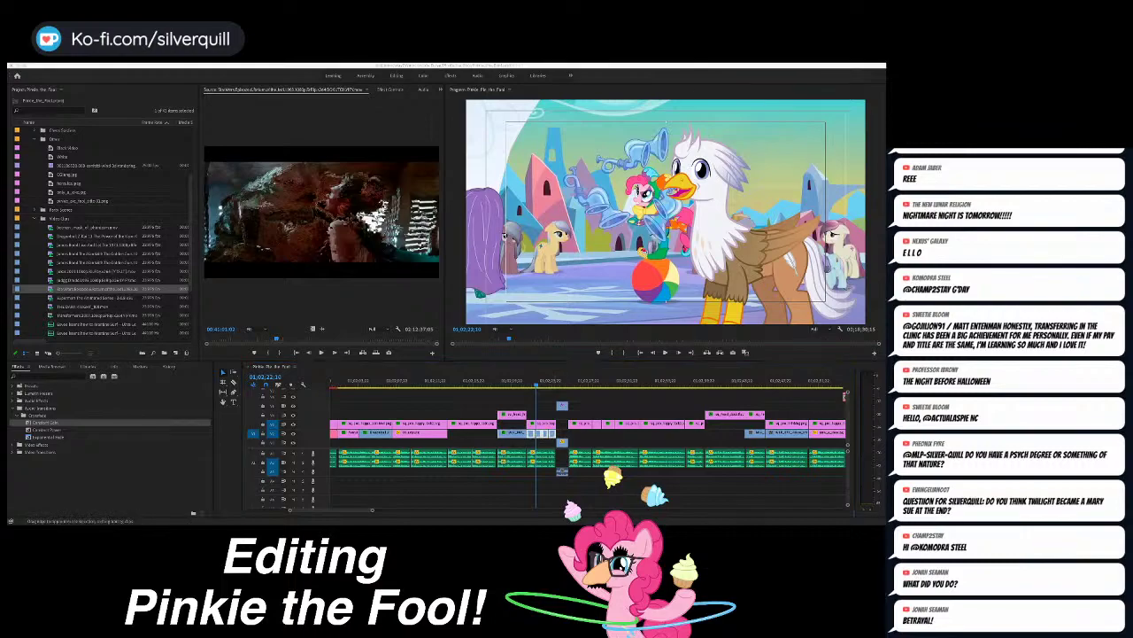
key("Return")
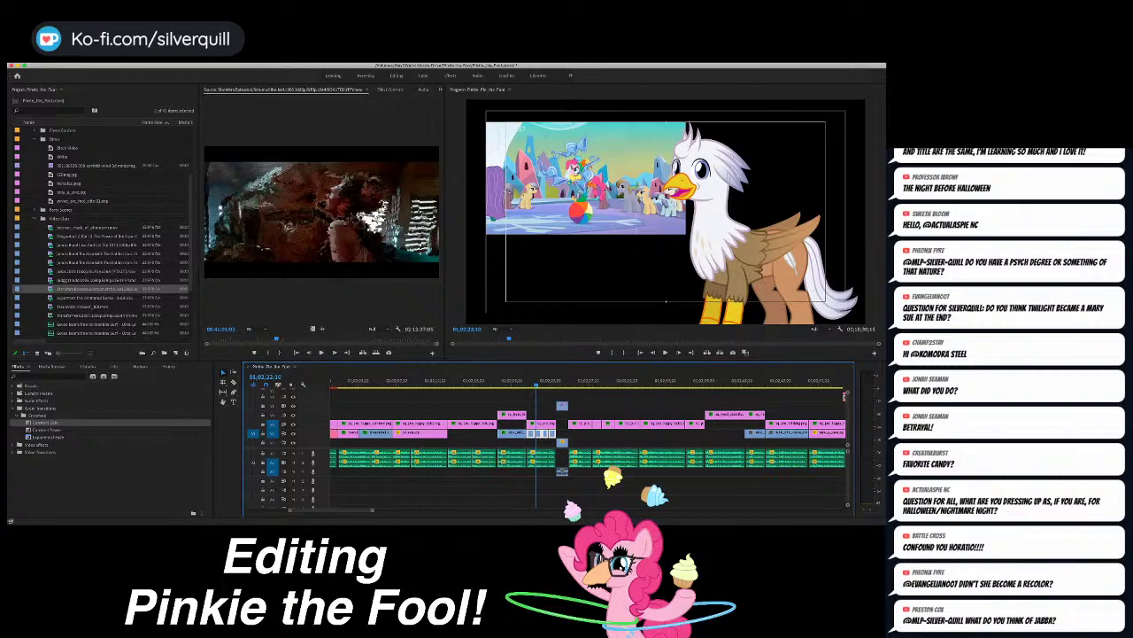
Step: Look back over the Archetype definition title and the earlier confetti parade scene, and return to the Pinkie Pie clips
scroll(589, 438, "left", 5)
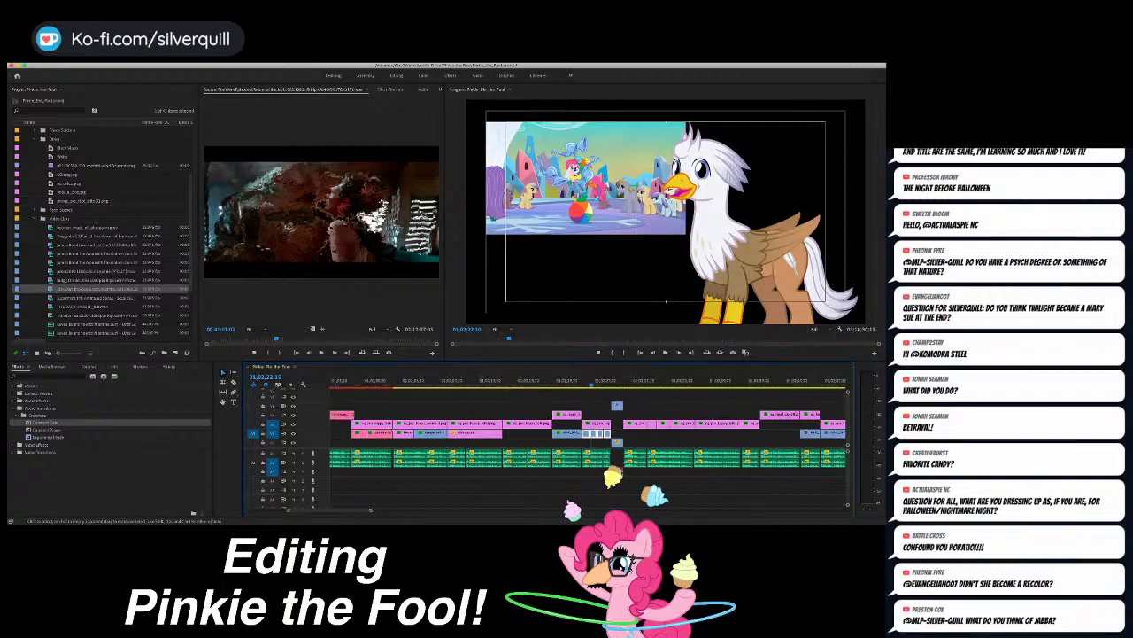
left_click_drag(576, 381, 572, 382)
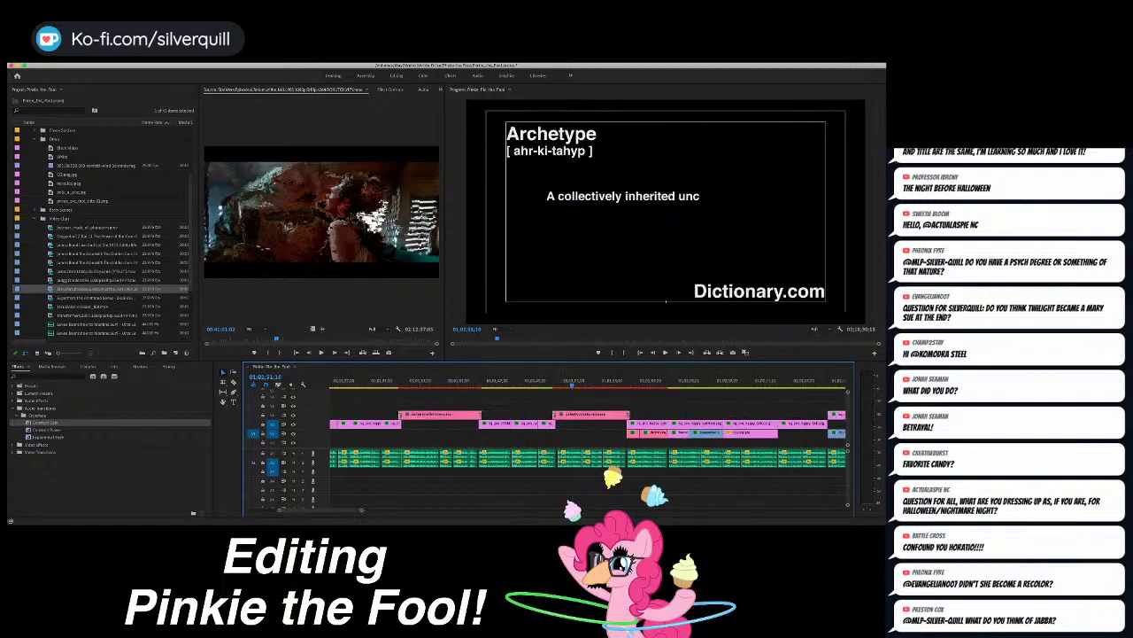
scroll(589, 439, "left", 10)
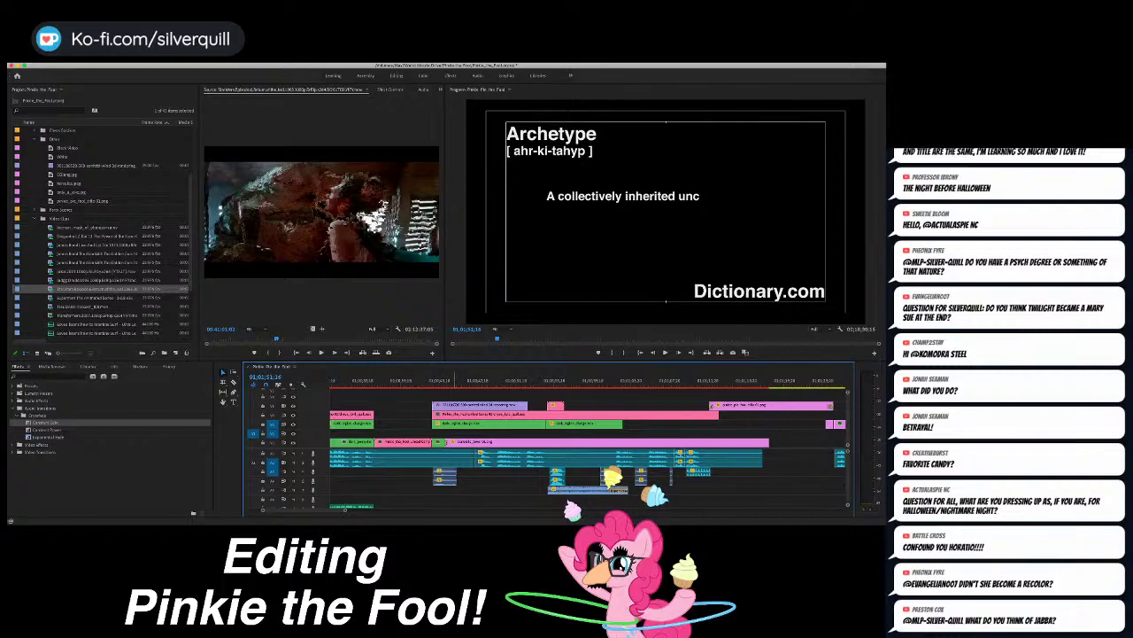
left_click(457, 381)
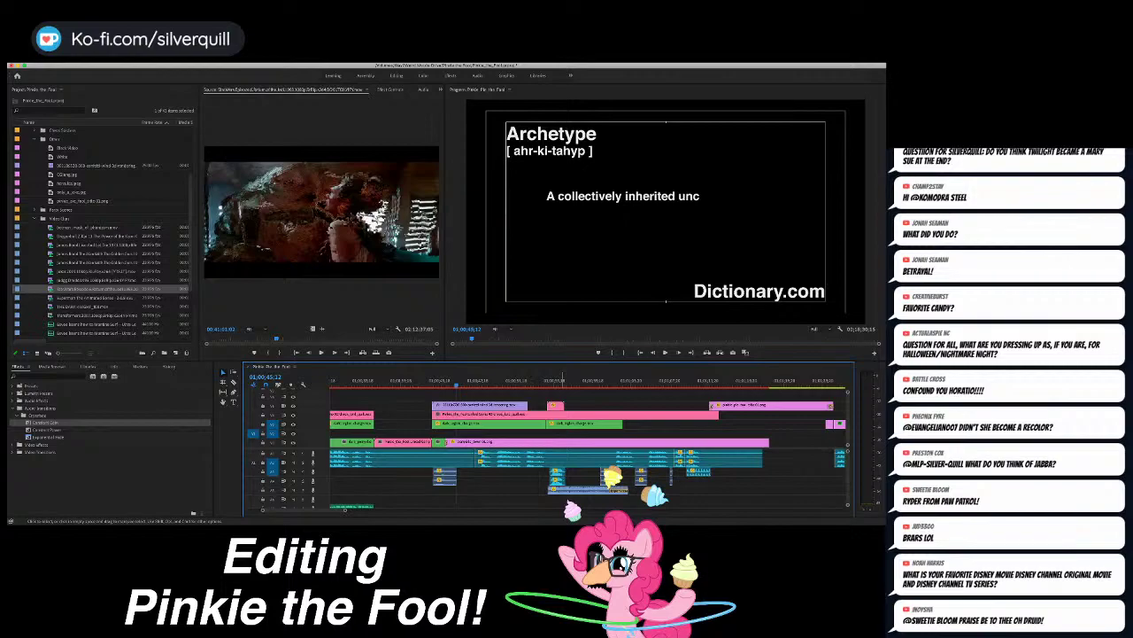
left_click(608, 381)
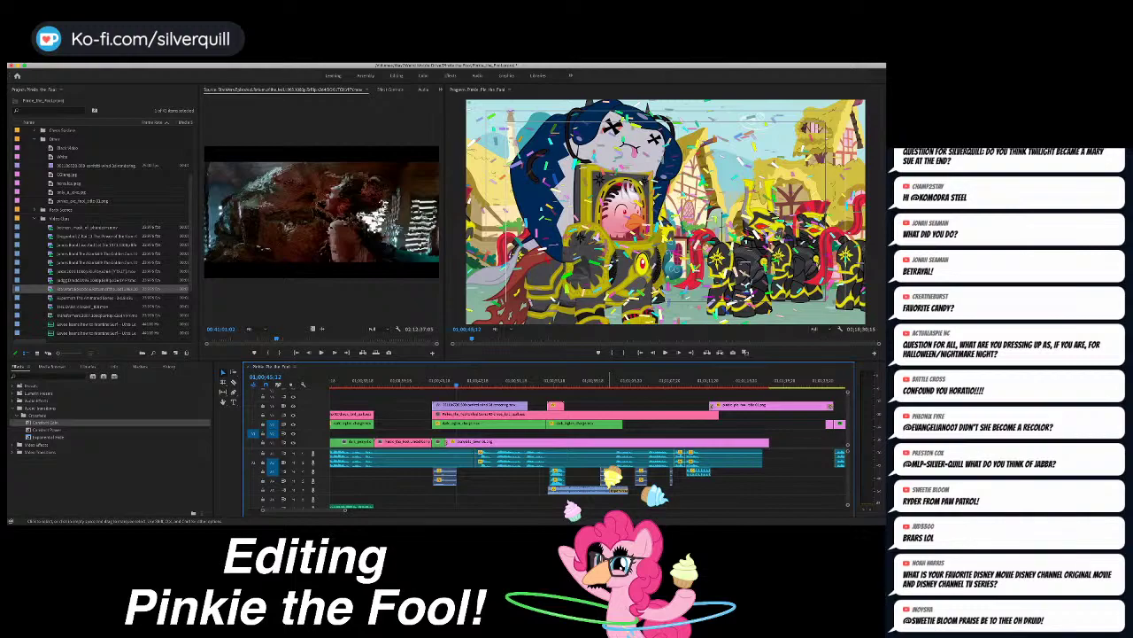
scroll(609, 443, "down", 10)
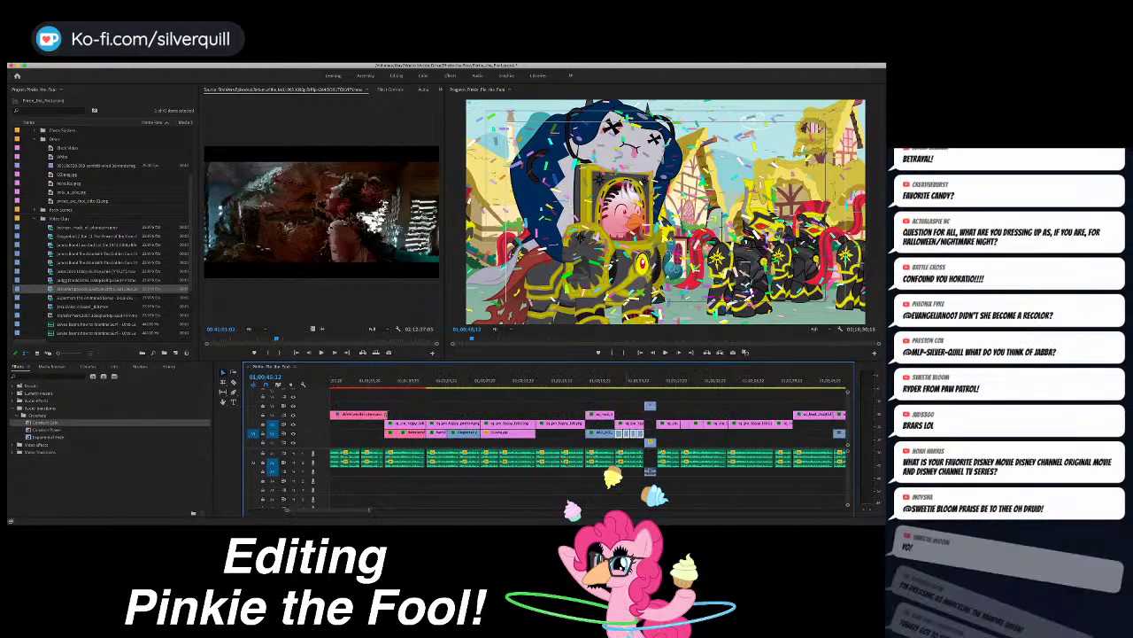
left_click(624, 381)
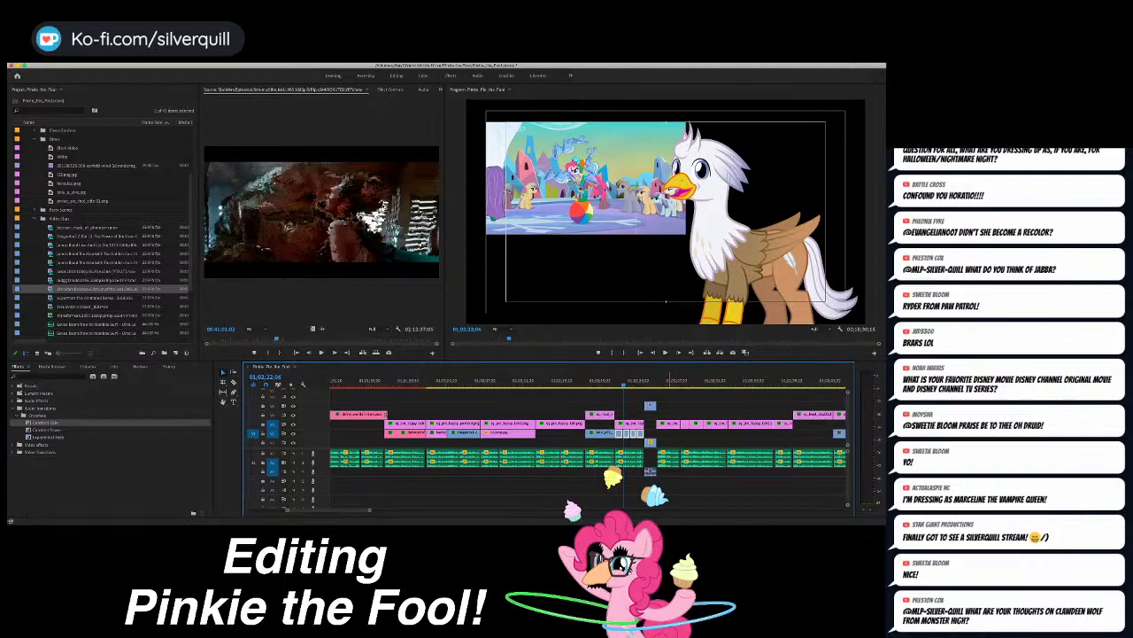
Step: Mark the empty picture gap that follows the Superman clip, from the narrator clip's start to 01;02;28;04
left_click(669, 384)
left_click(680, 396)
key("Delete")
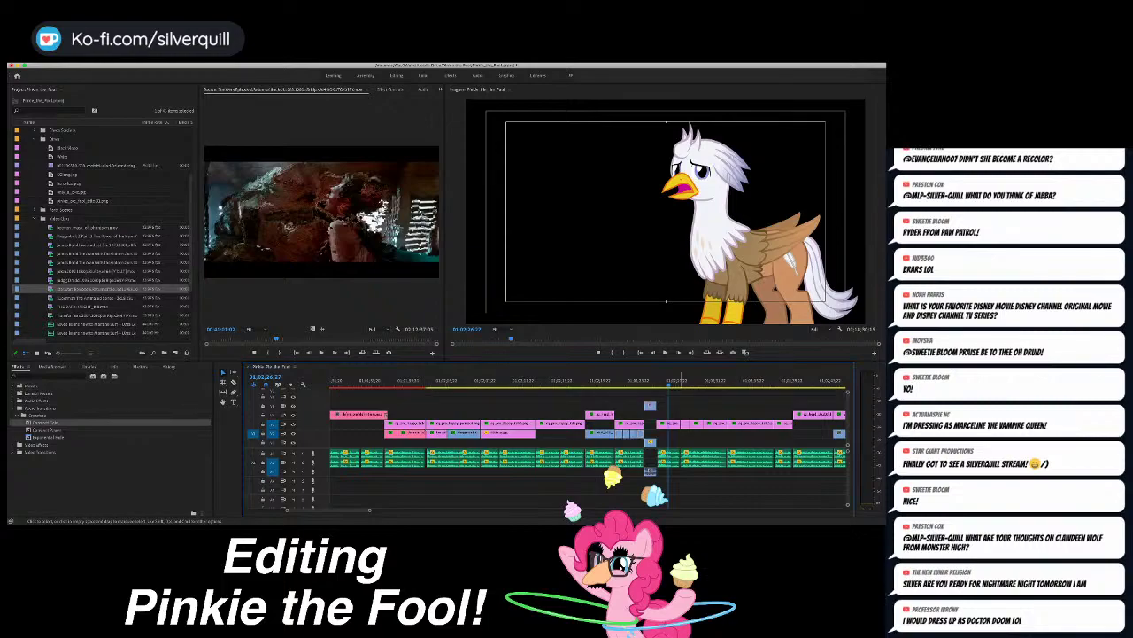
key("Up")
key("i")
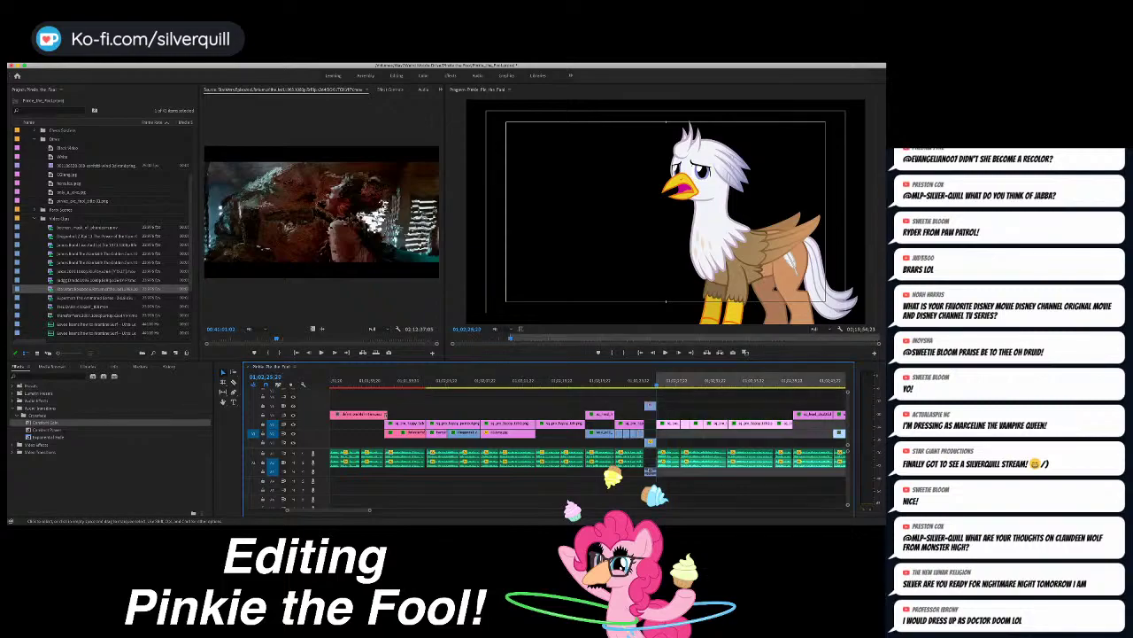
key("=")
scroll(588, 440, "right", 3)
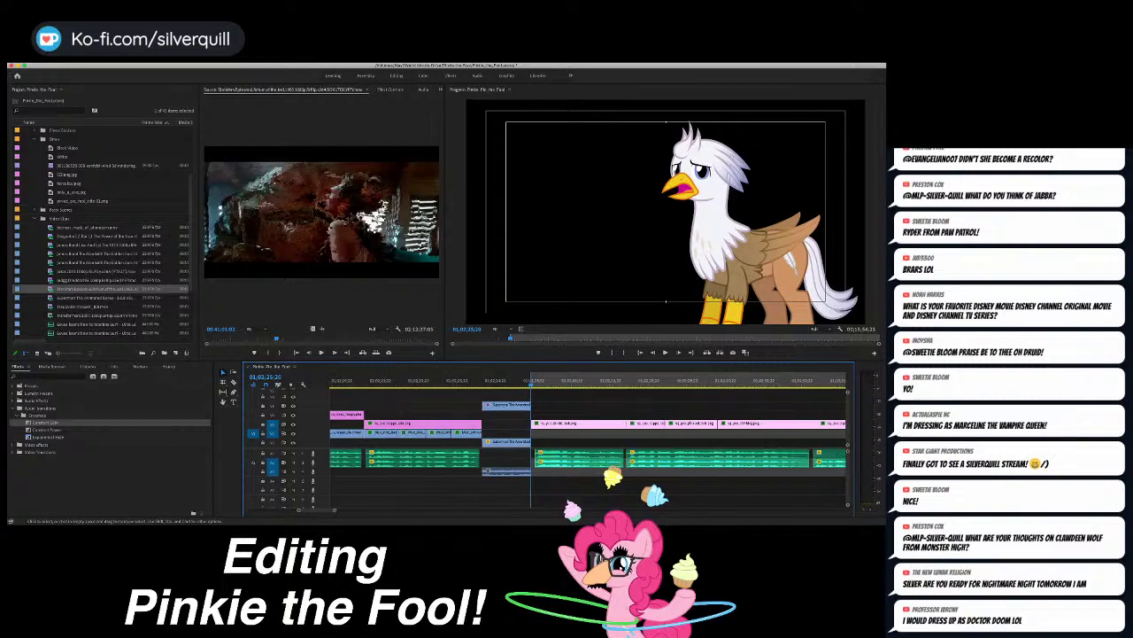
left_click(588, 396)
key("minus")
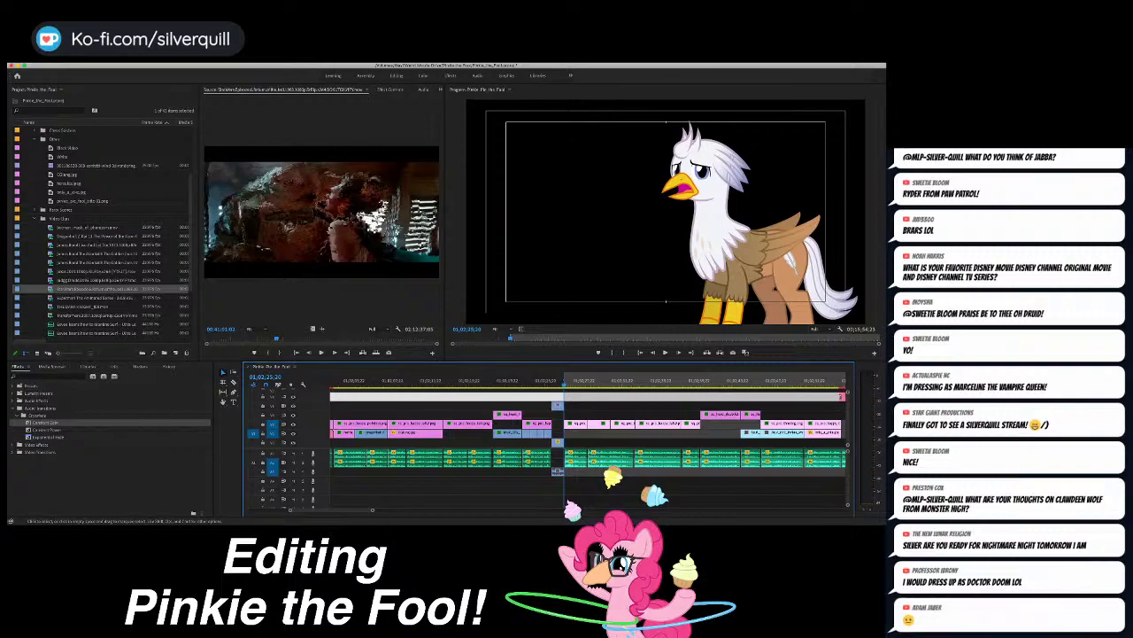
key("space")
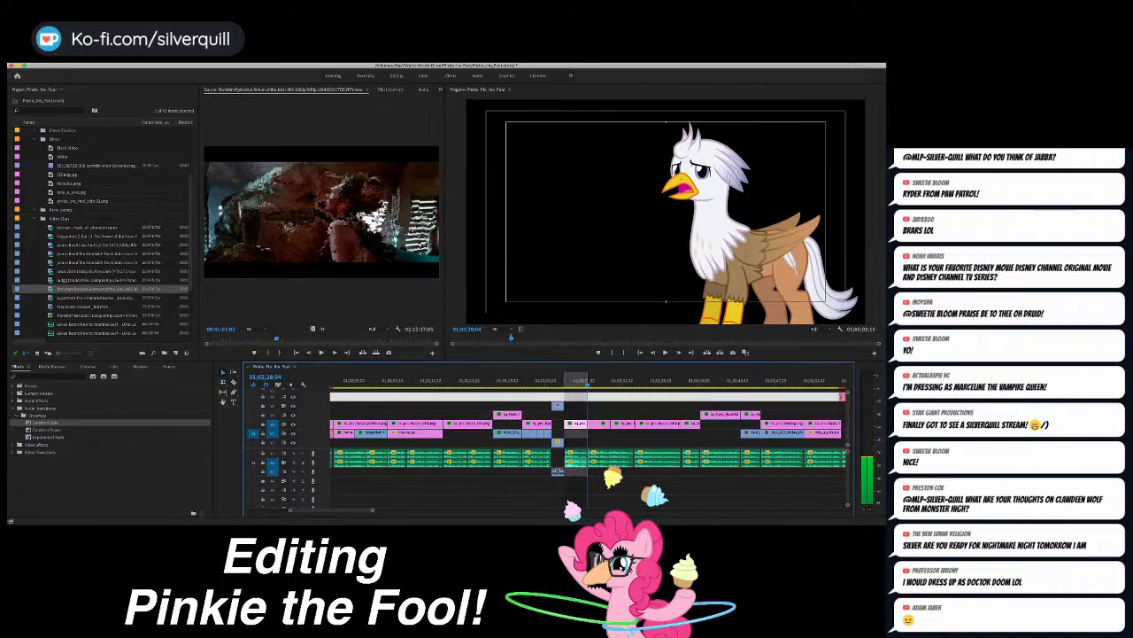
Step: Open the Superman animated series and Judge Dredd footage as sources and scrub each for a usable scene
double_click(88, 298)
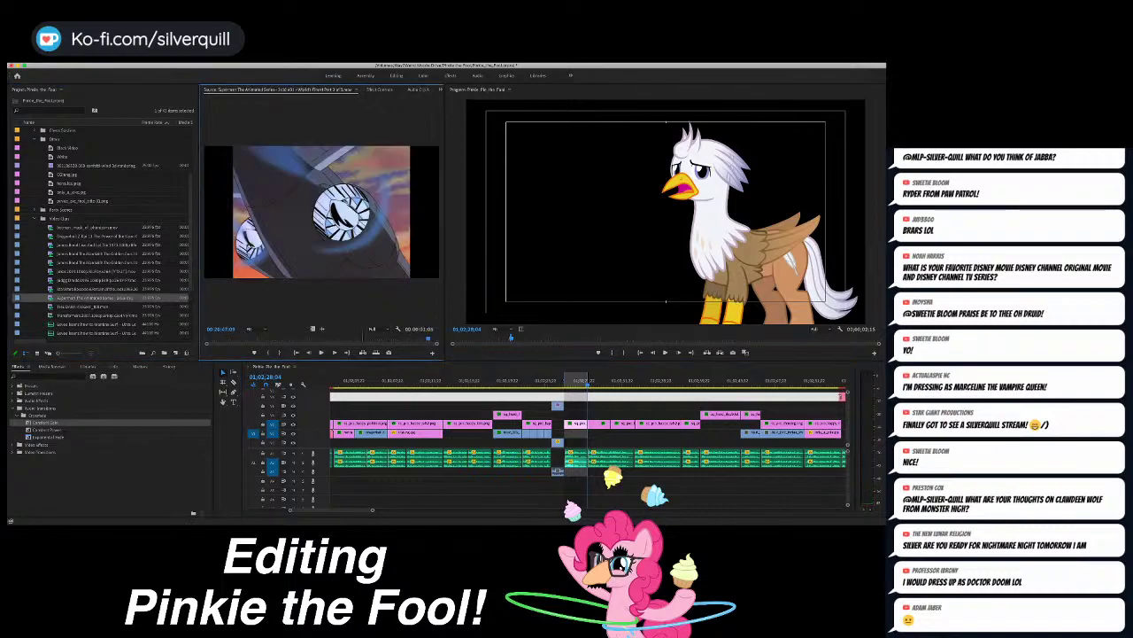
left_click_drag(247, 338, 256, 337)
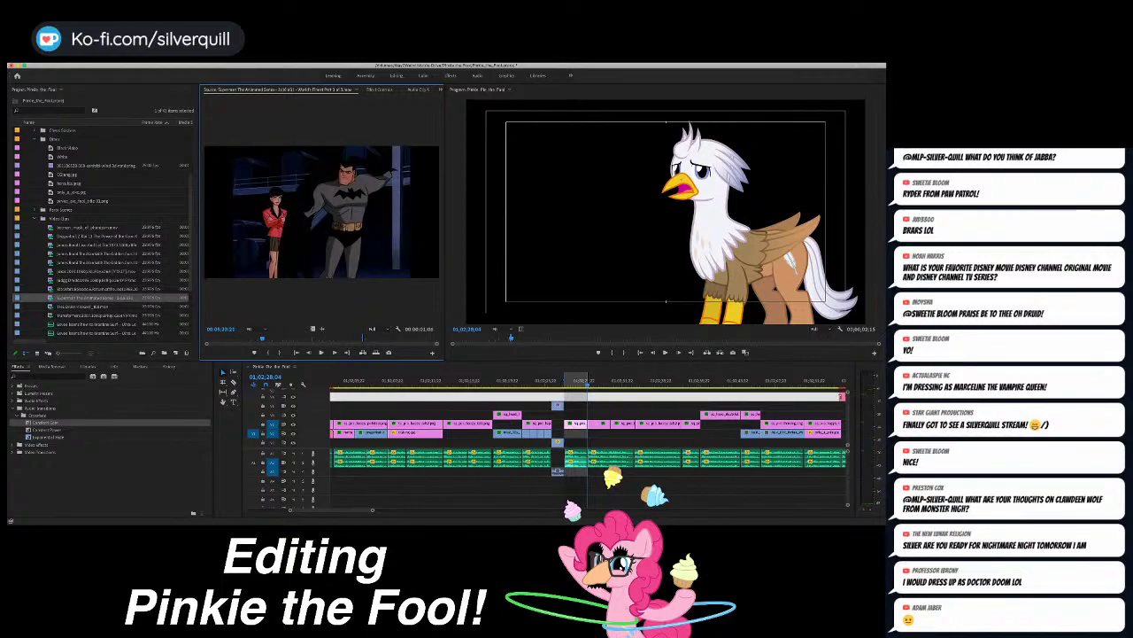
double_click(89, 280)
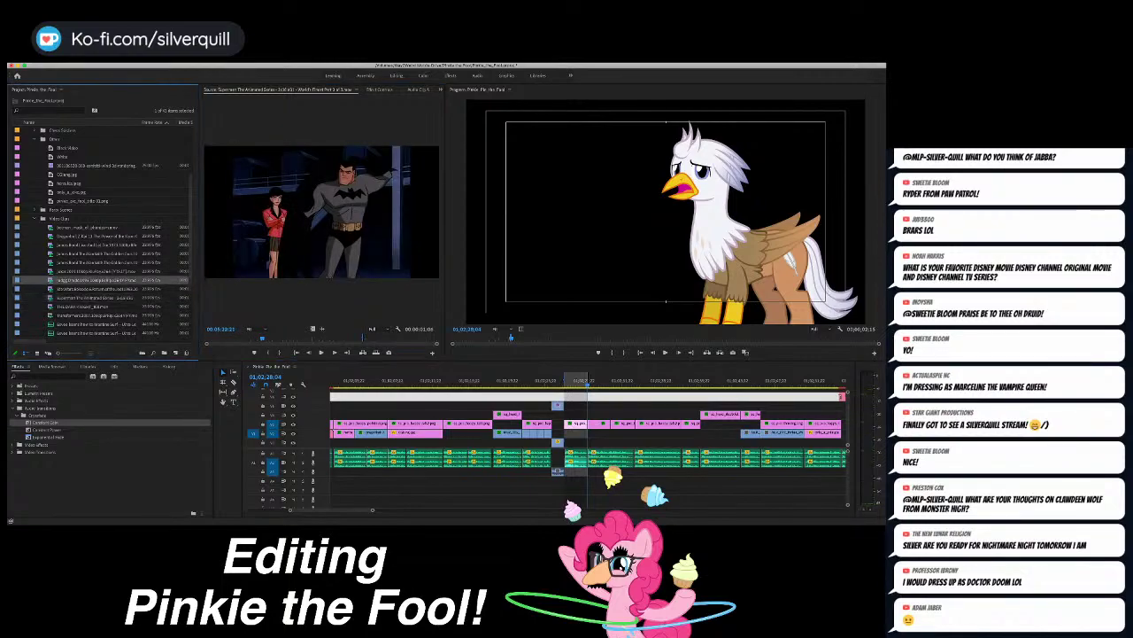
left_click_drag(264, 338, 282, 338)
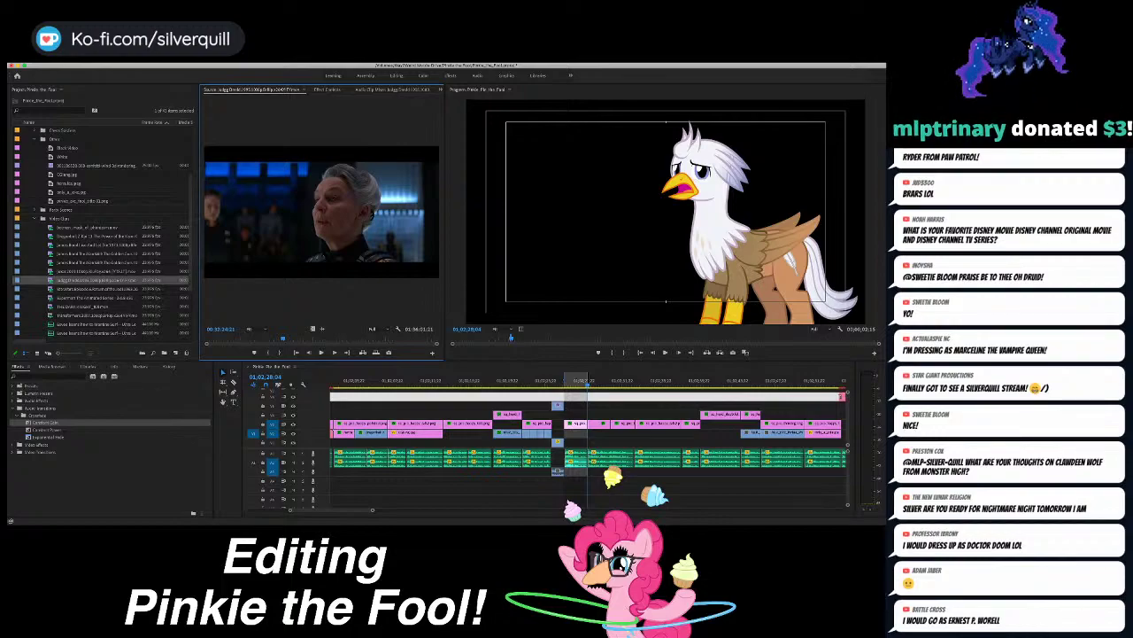
Step: Open the Batman Mask of the Phantasm footage as the source and find the shot of the Joker turning around and laughing
scroll(102, 230, "down", 1)
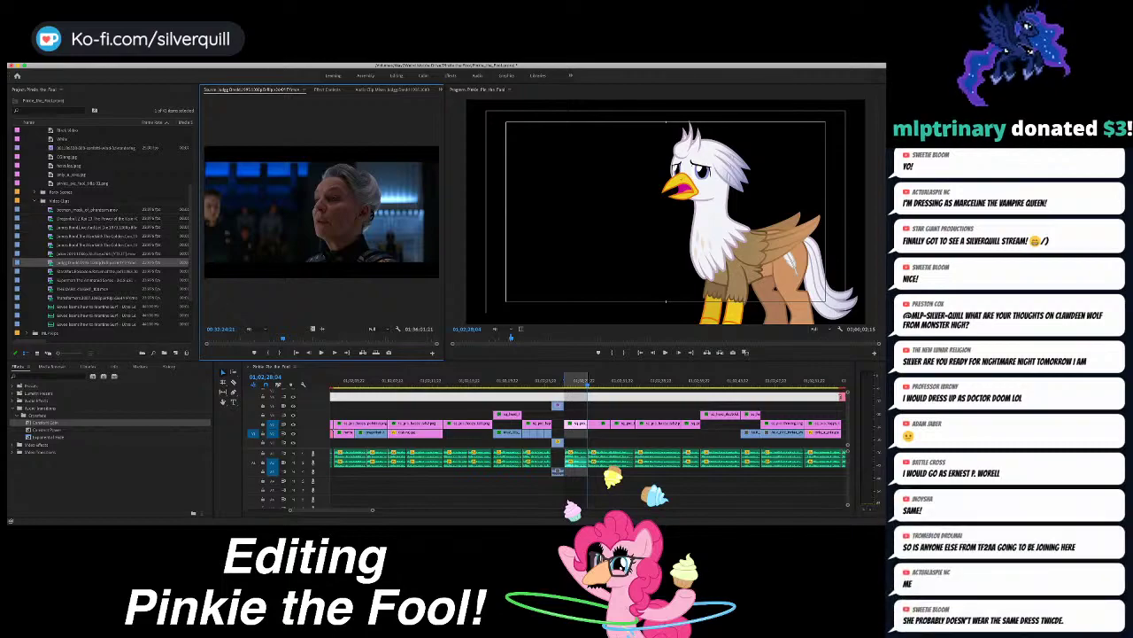
left_click(87, 210)
double_click(87, 210)
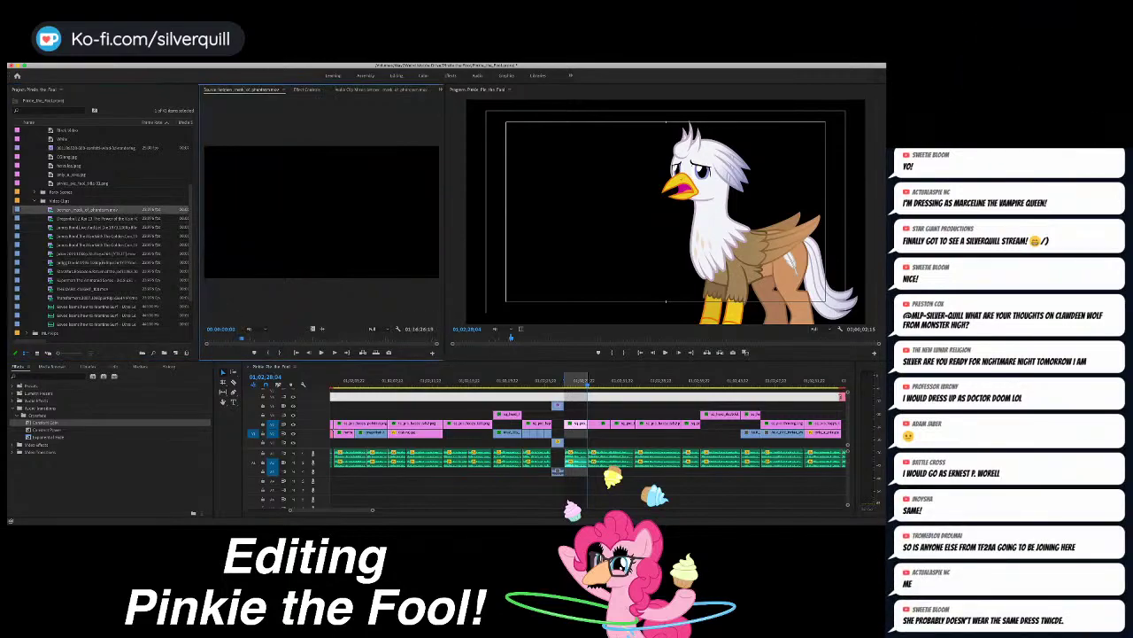
left_click_drag(242, 338, 320, 338)
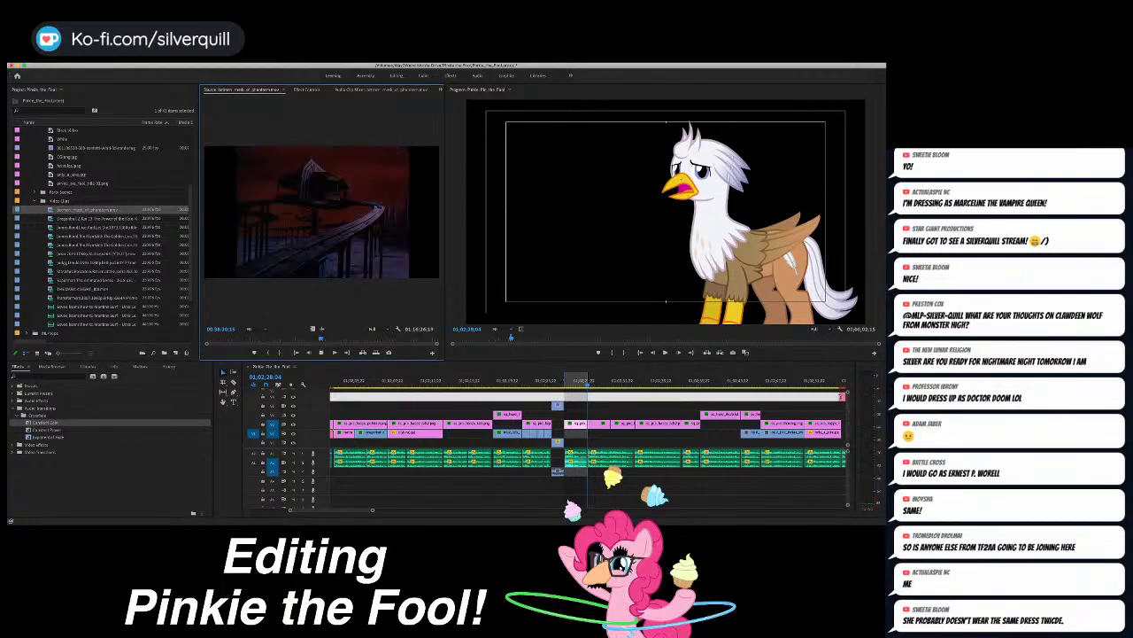
key("space")
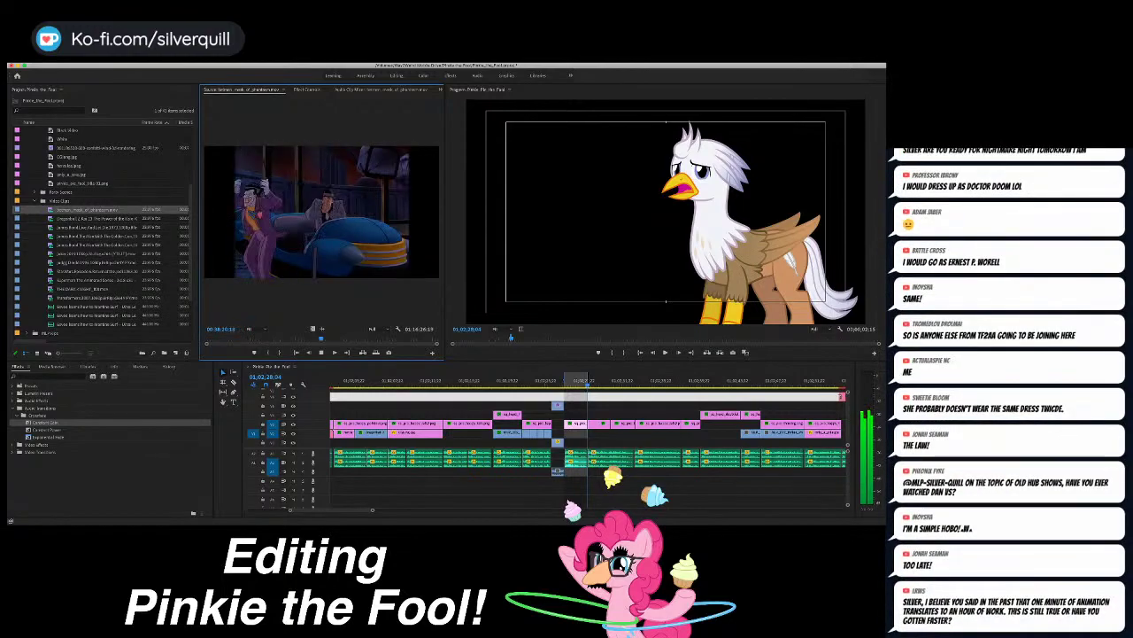
left_click_drag(316, 338, 315, 338)
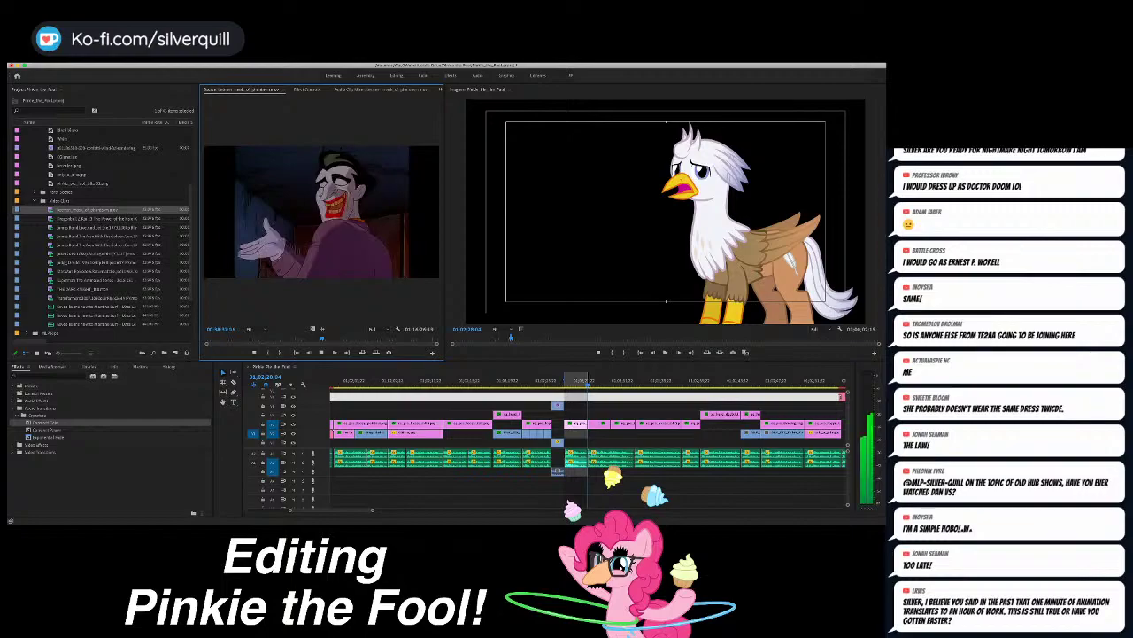
key("space")
key("Left")
key("Left")
key("Left")
key("Left")
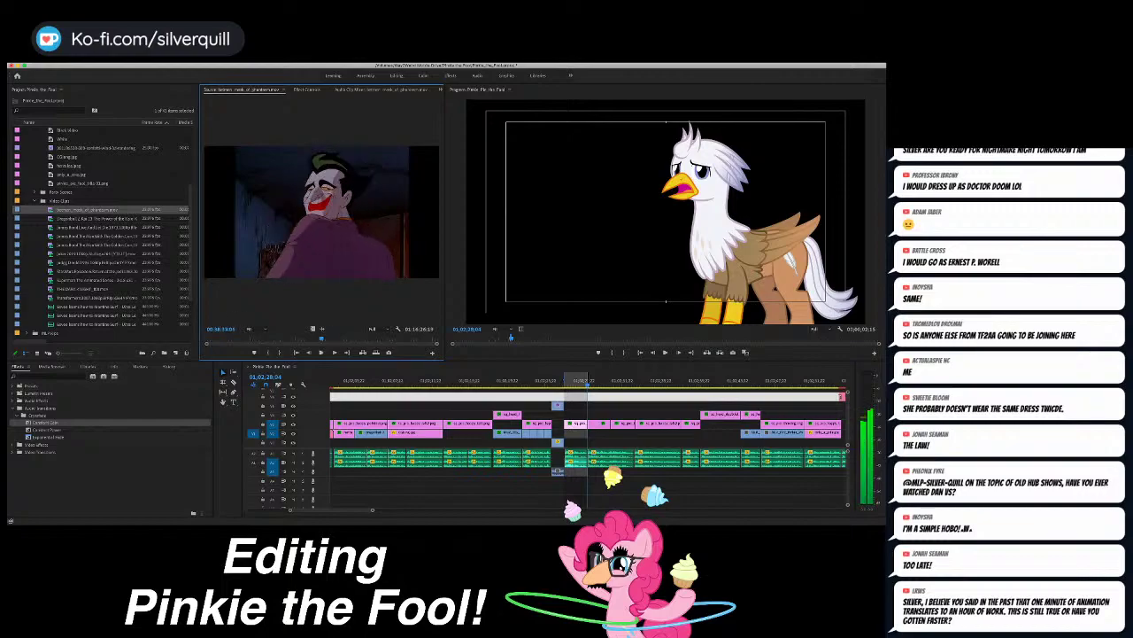
key("Left")
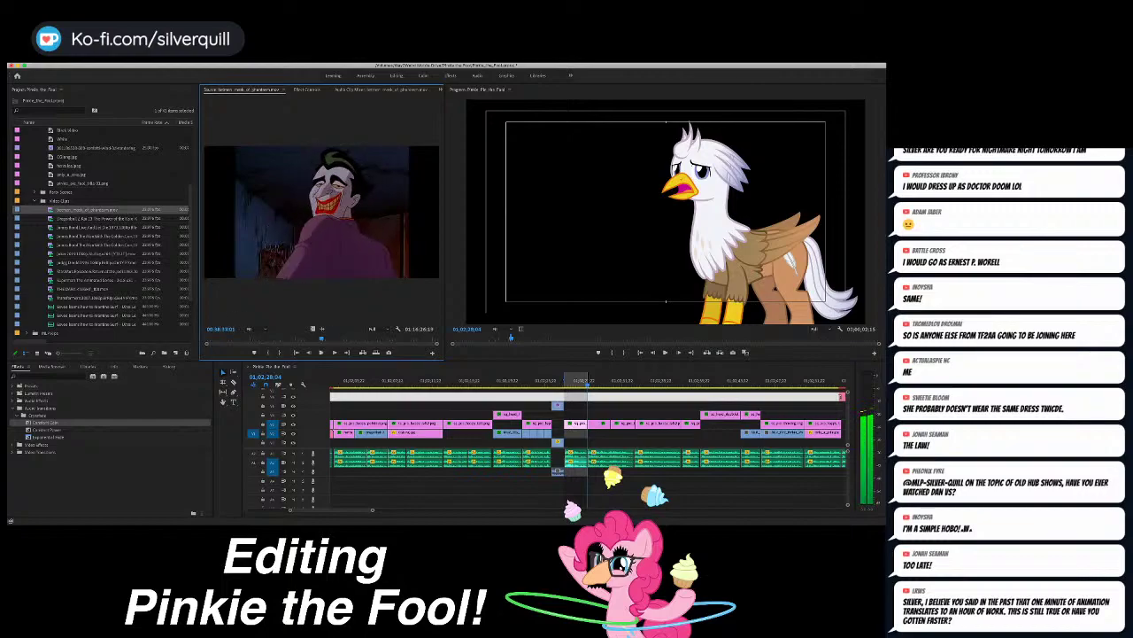
key("Left")
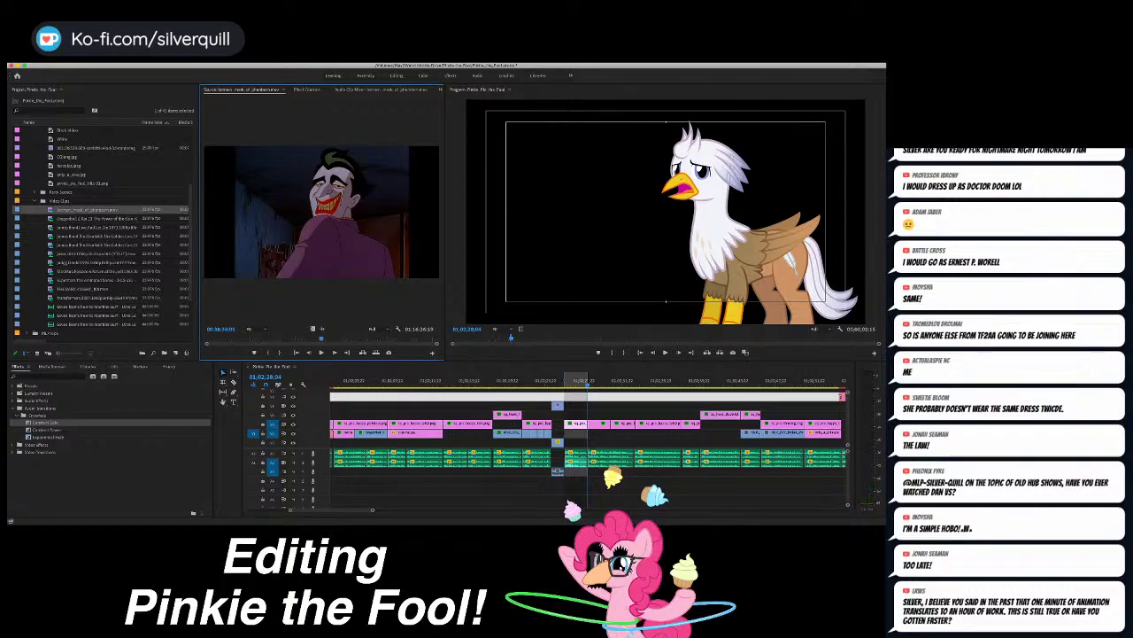
key("j")
key("k")
key("l")
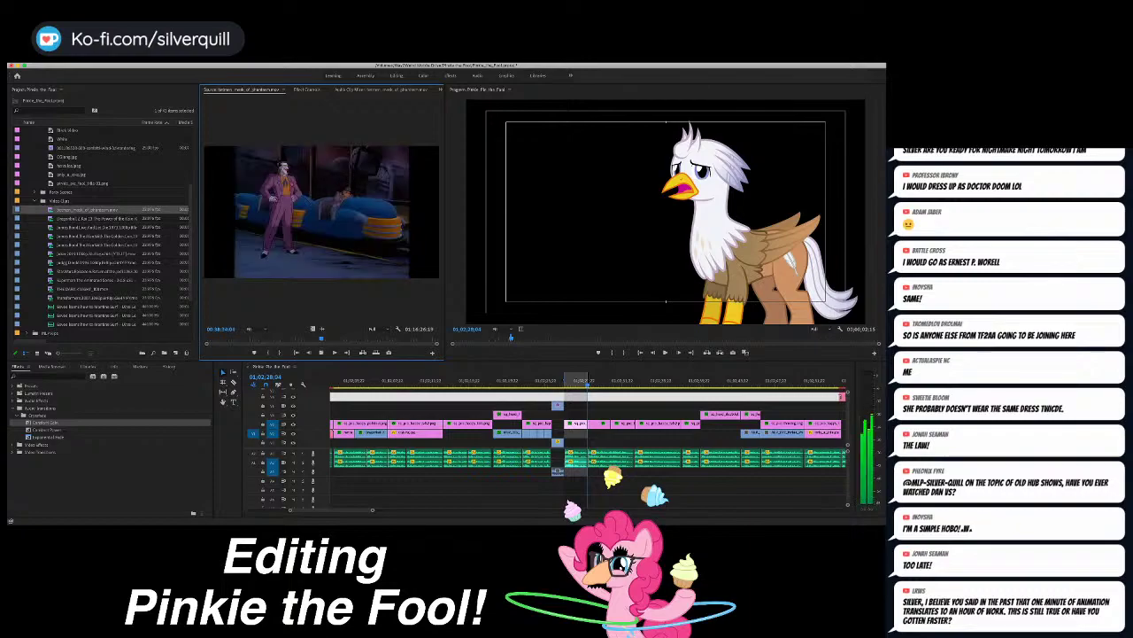
Step: Set the source in point where the Joker's back is turned and overwrite the shot into the marked gap below the narrator
key("space")
key("Left")
key("Left")
key("Left")
key("Left")
key("Left")
key("Left")
key("Left")
key("Left")
key("Left")
key("Left")
key("Left")
key("Left")
key("Left")
key("Left")
key("Left")
key("Left")
key("Left")
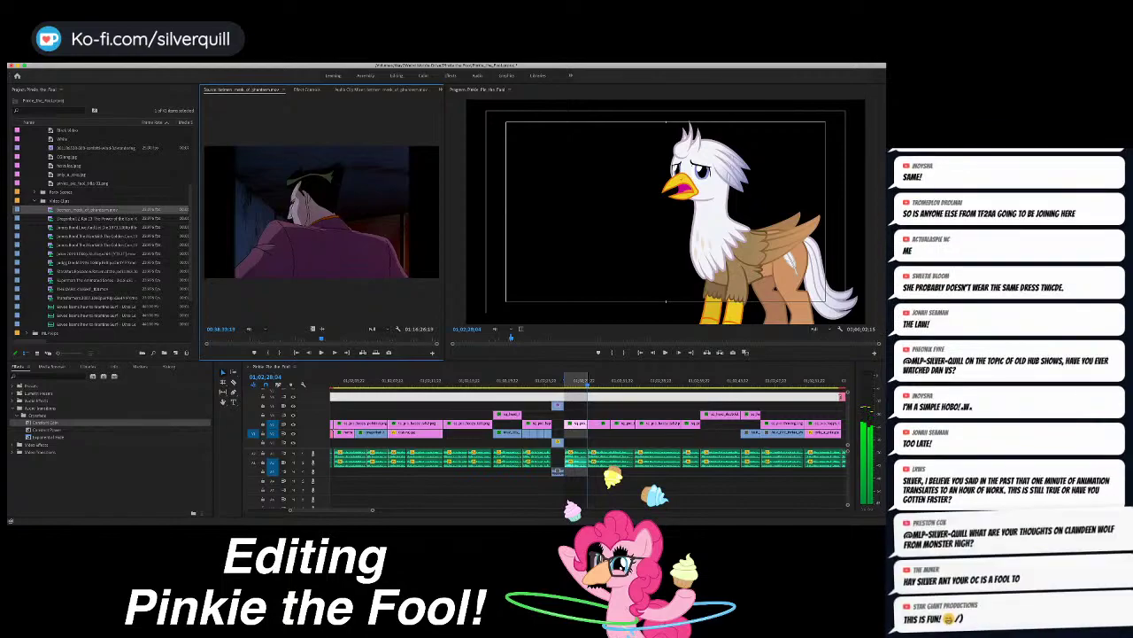
key("i")
key("space")
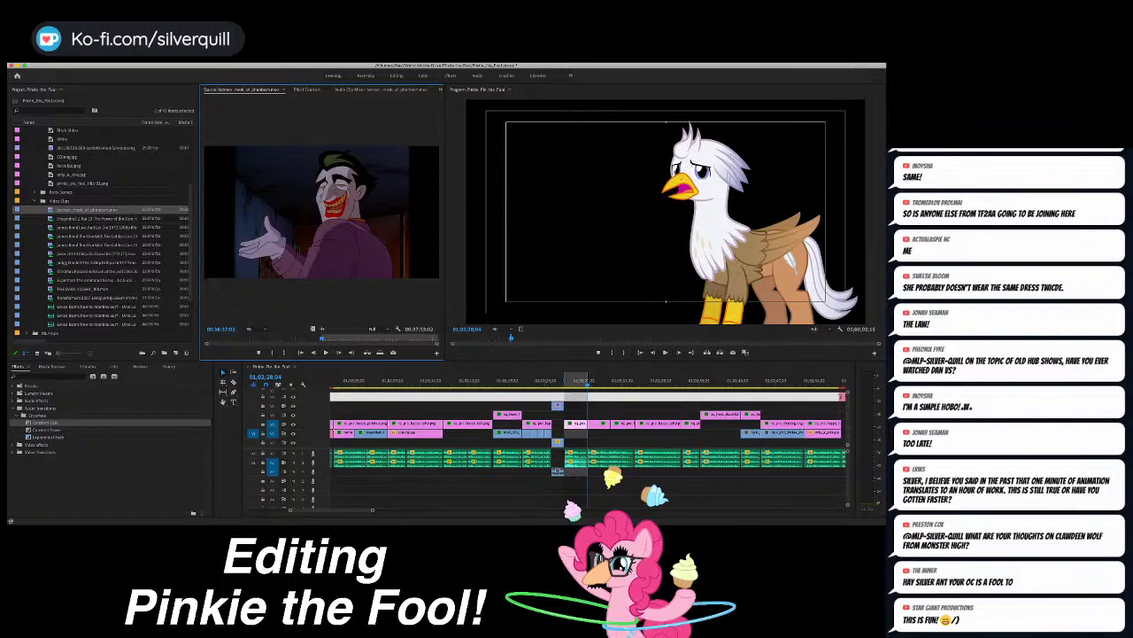
key("period")
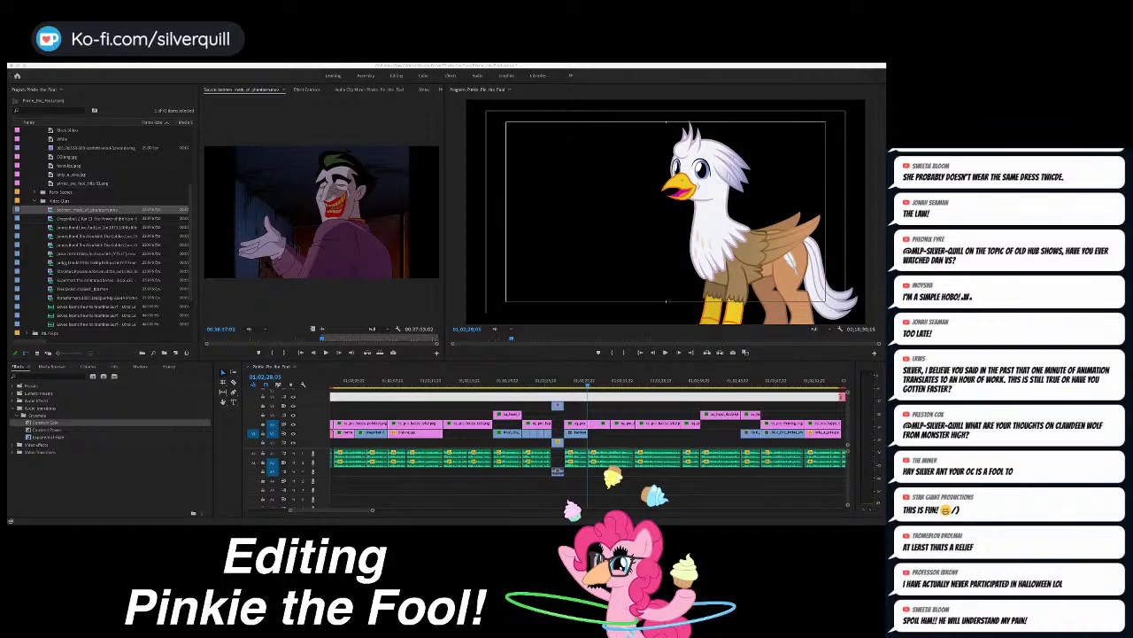
key("super+Tab")
key("Delete")
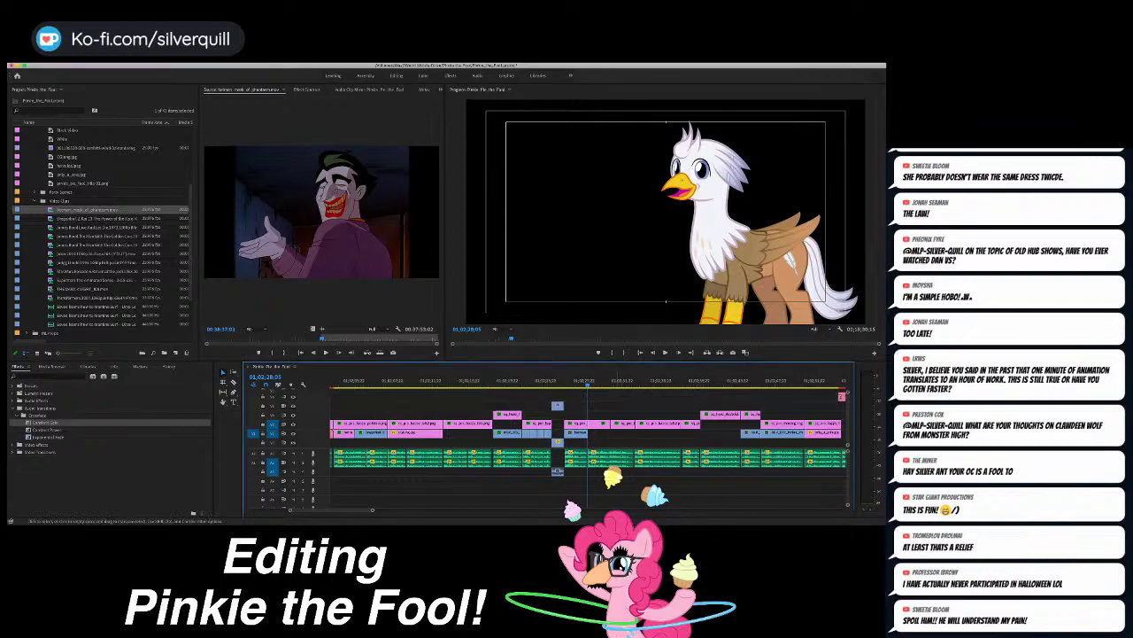
Step: Play the sequence from 01;02;21;11 through the inserted Joker clip to check its timing
key("=")
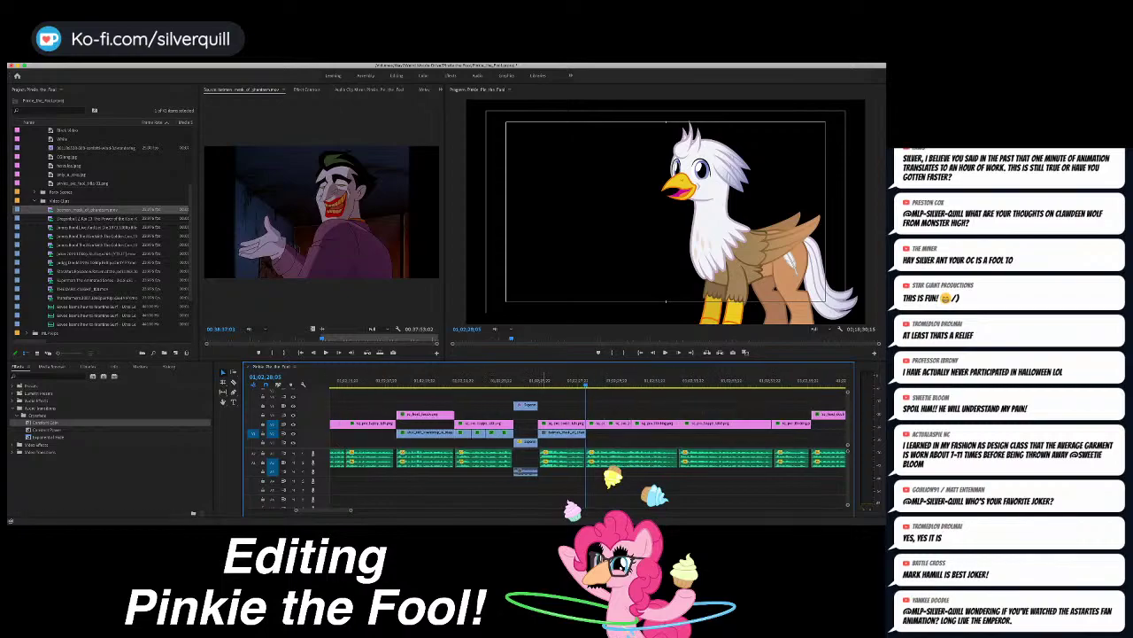
key("Up")
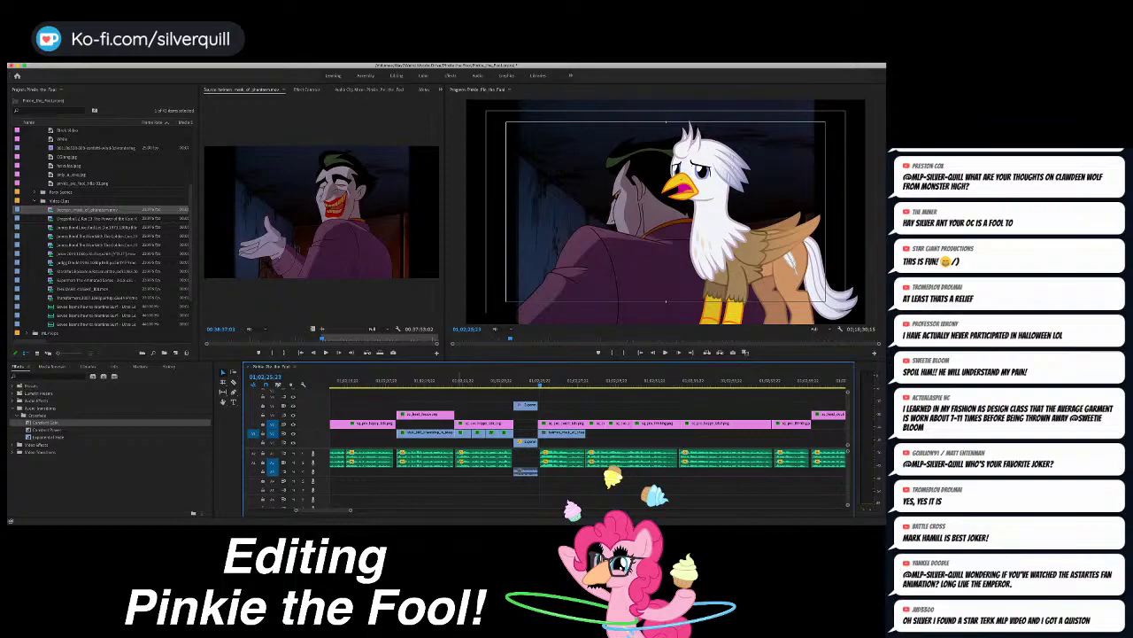
left_click(456, 384)
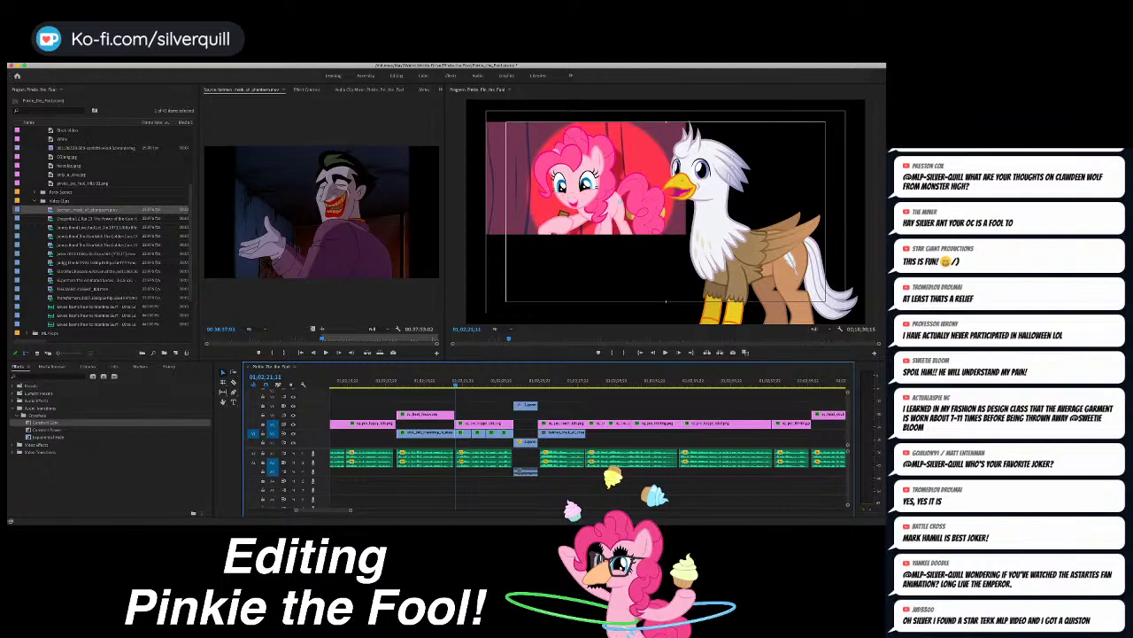
key("space")
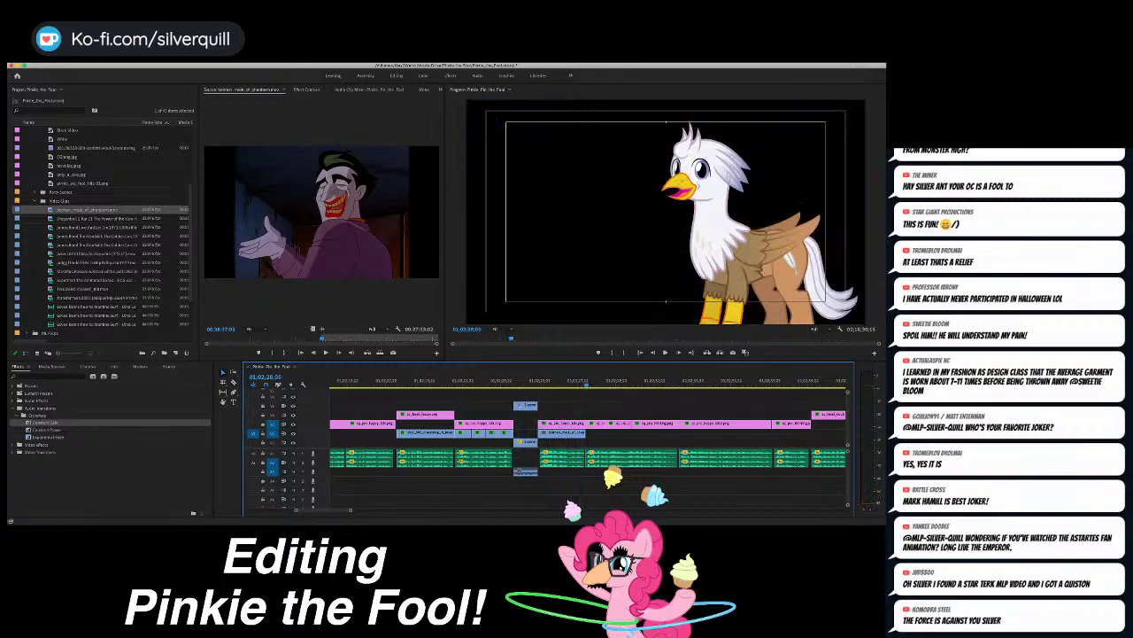
Step: Slip the Joker clip's footage slightly within its slot, keeping the clip's position and length
key("=")
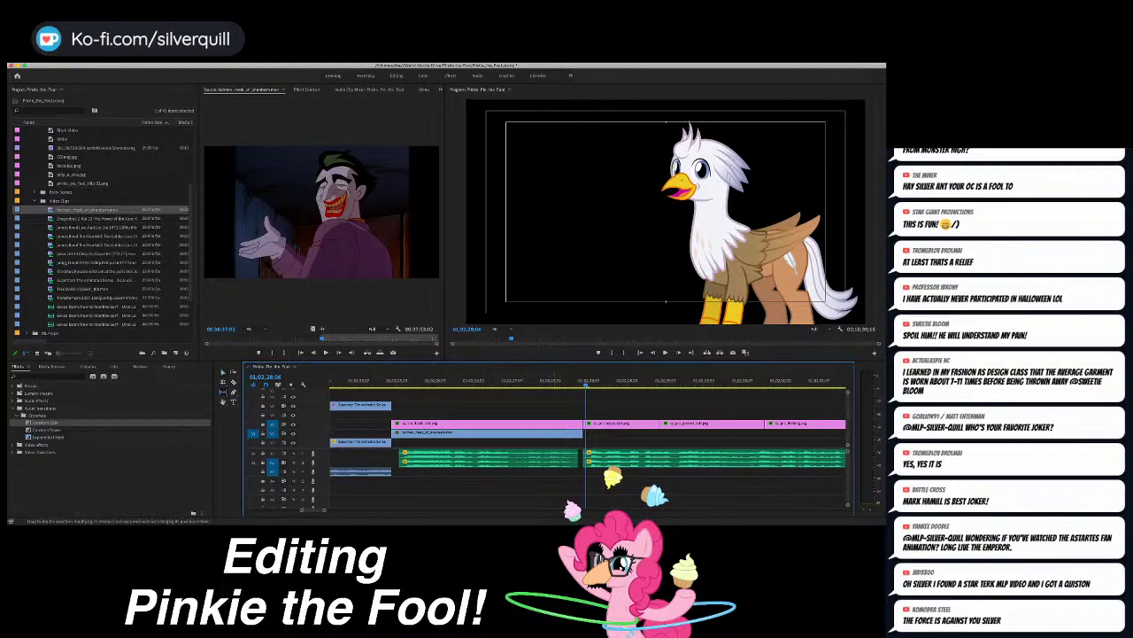
left_click_drag(487, 433, 485, 433)
key("v")
left_click(487, 409)
scroll(487, 425, "right", 2)
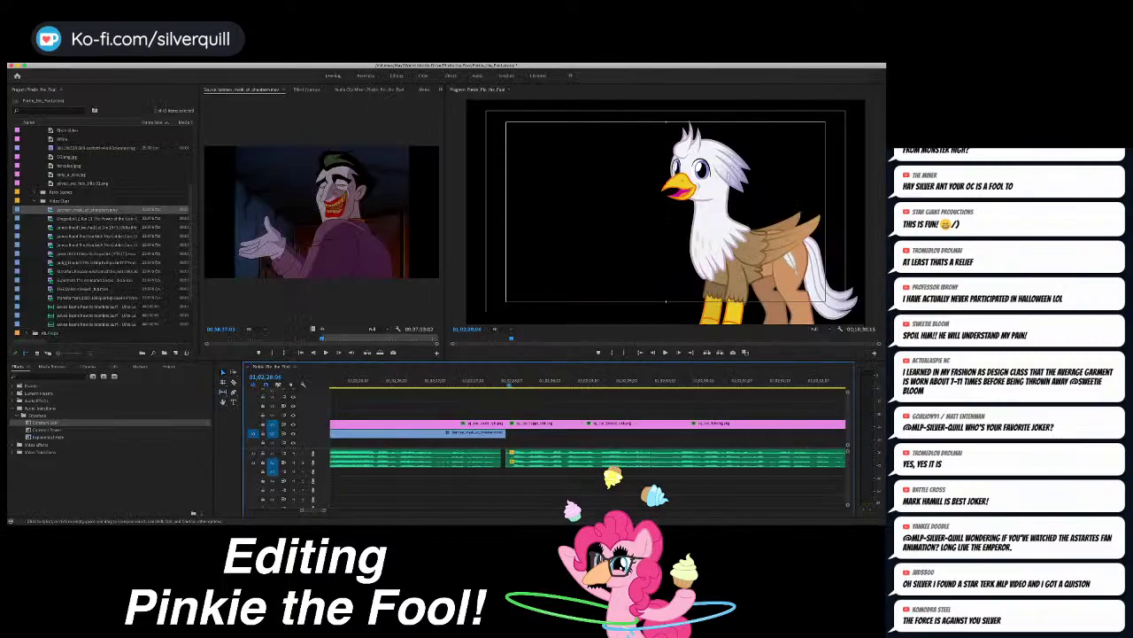
Step: Mark the next picture gap with sequence in and out points, from the end of the Joker clip to 01;02;32;29
key("i")
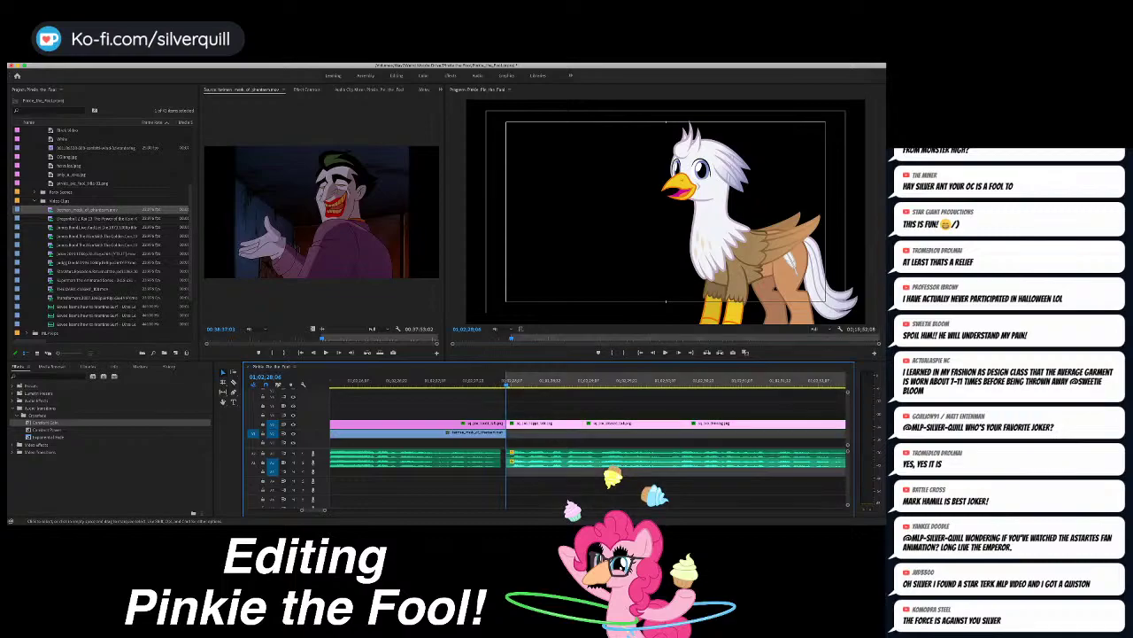
key("minus")
key("minus")
key("minus")
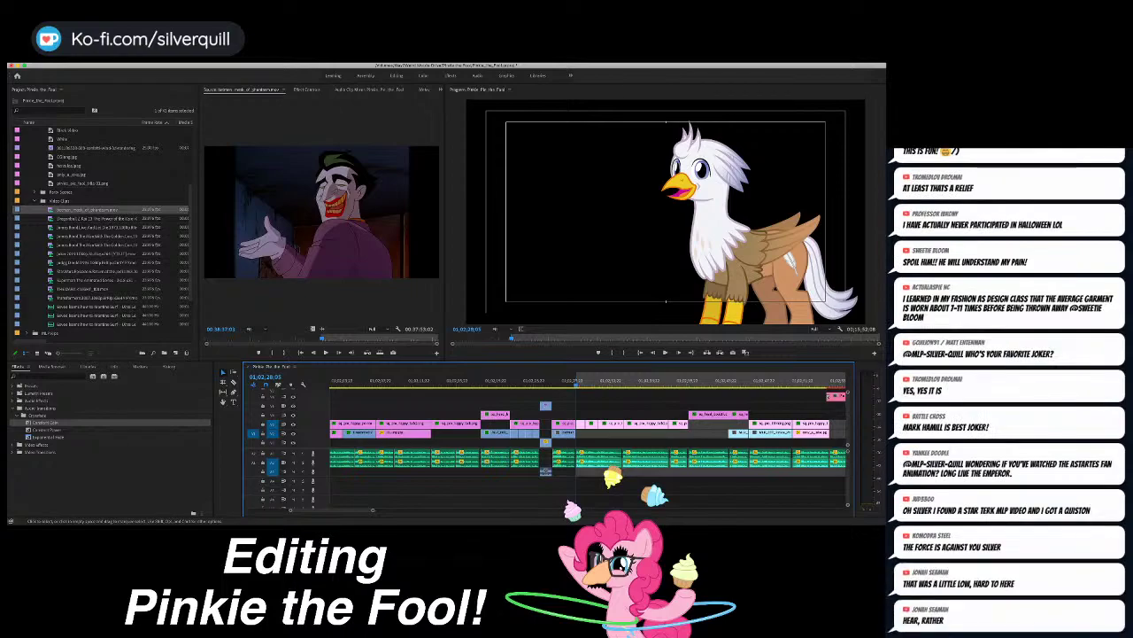
scroll(589, 442, "right", 2)
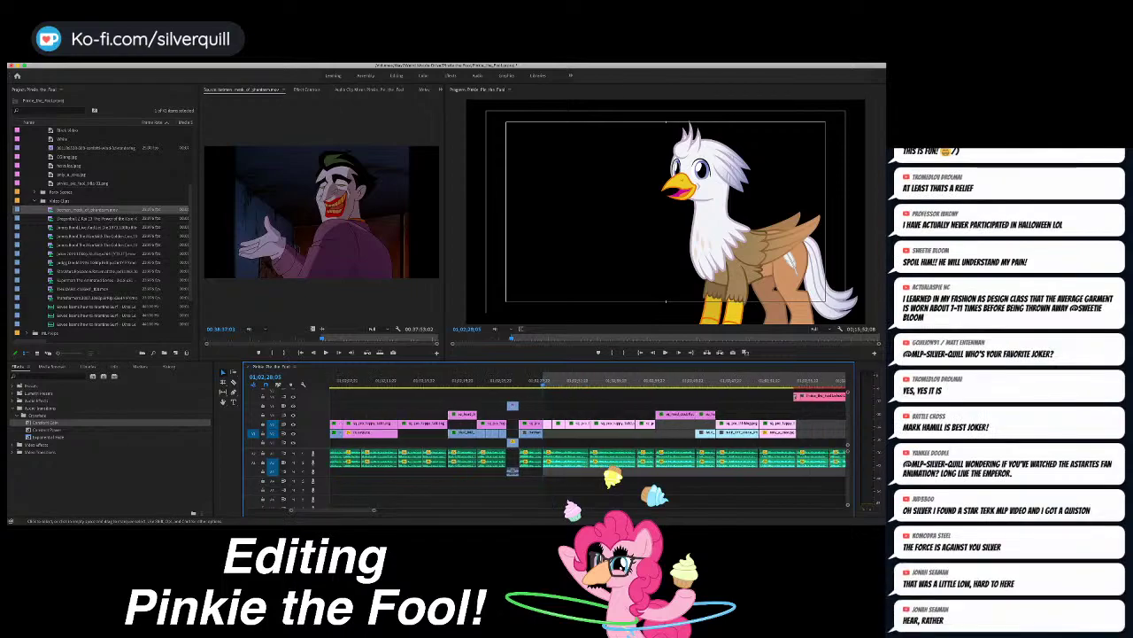
key("equal")
key("equal")
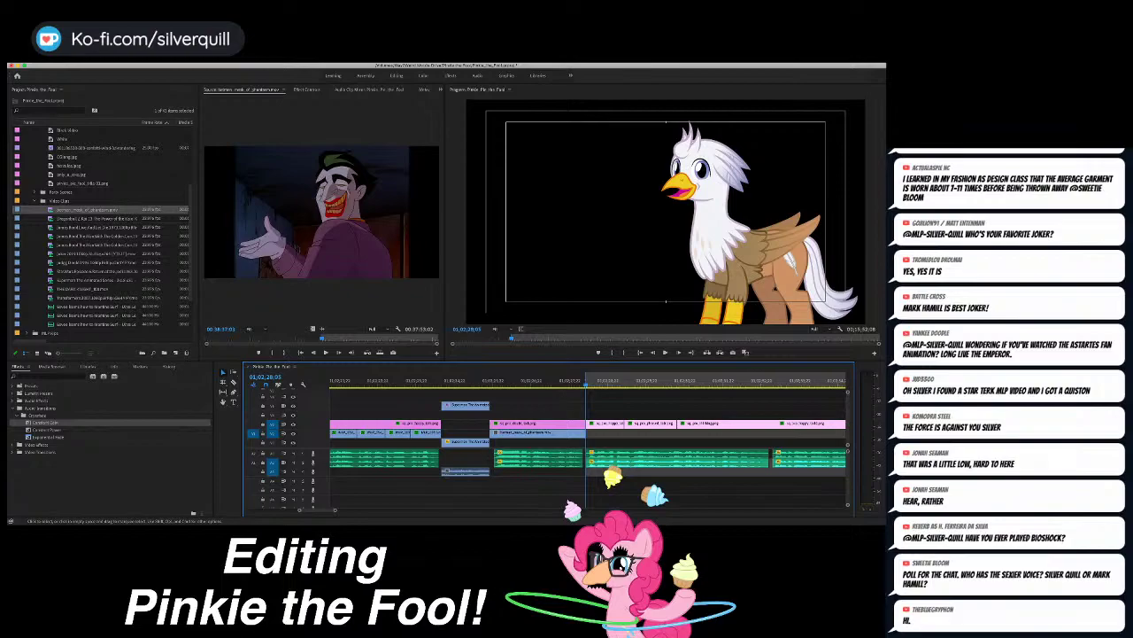
scroll(588, 441, "right", 3)
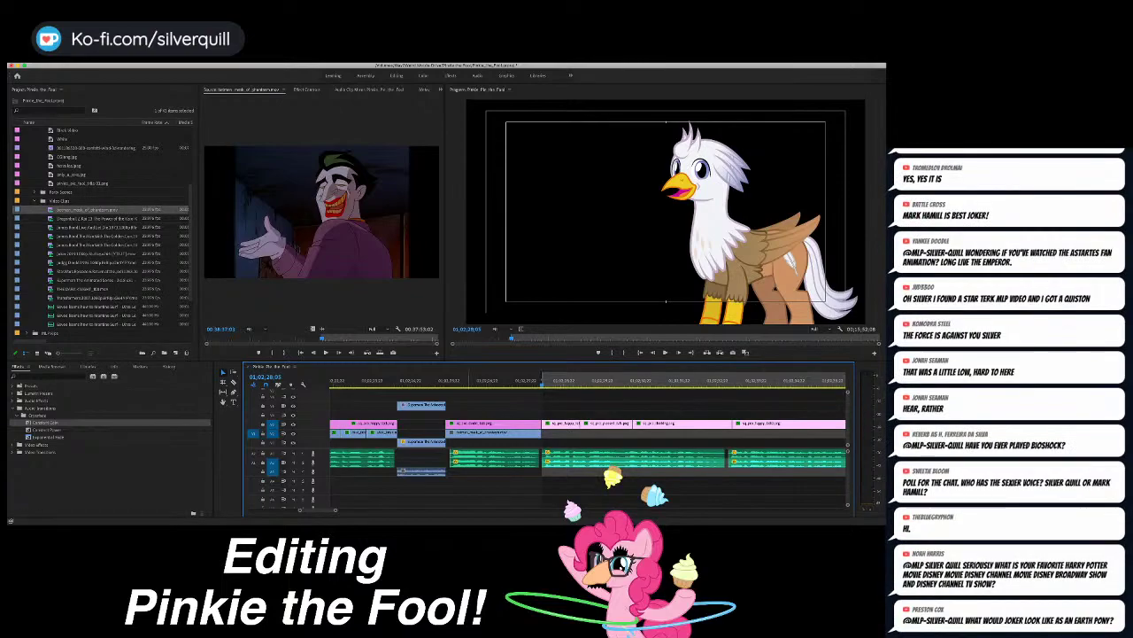
left_click(468, 382)
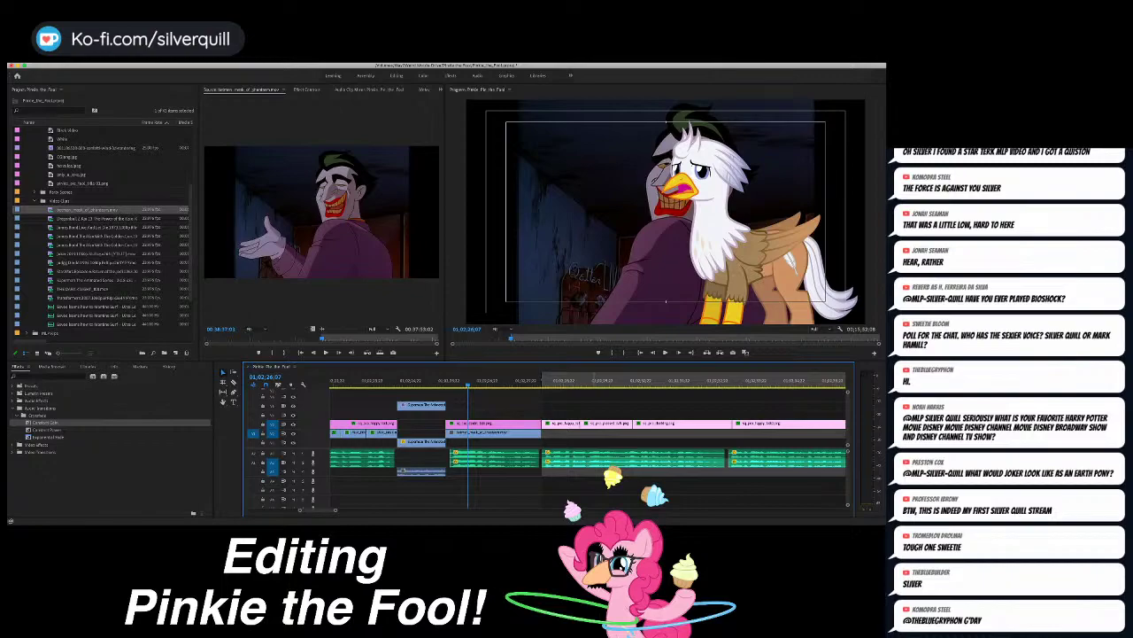
key("Down")
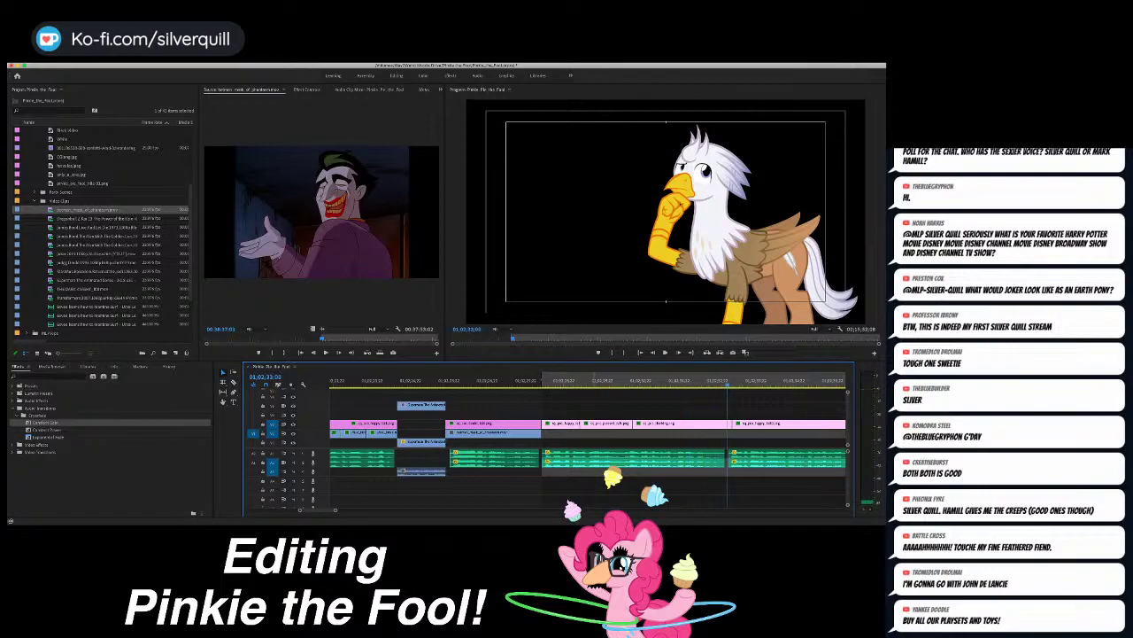
key("o")
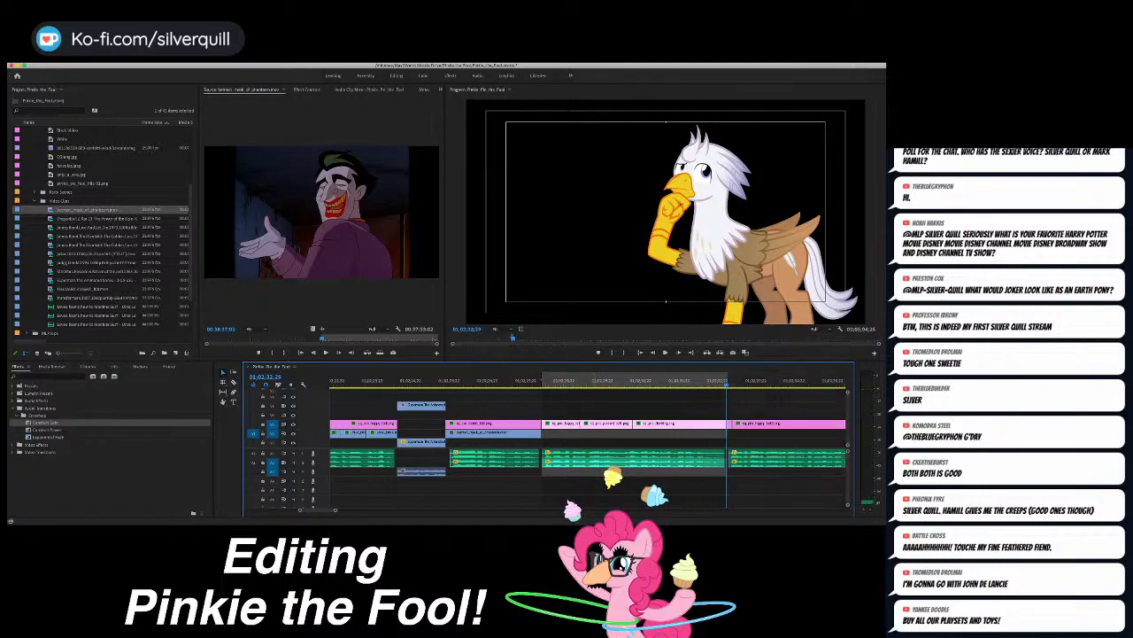
Step: Find the Batman and Joker confrontation in the Phantasm footage, set a source in point there and overwrite it into the marked gap
left_click(383, 338)
left_click_drag(383, 339, 403, 338)
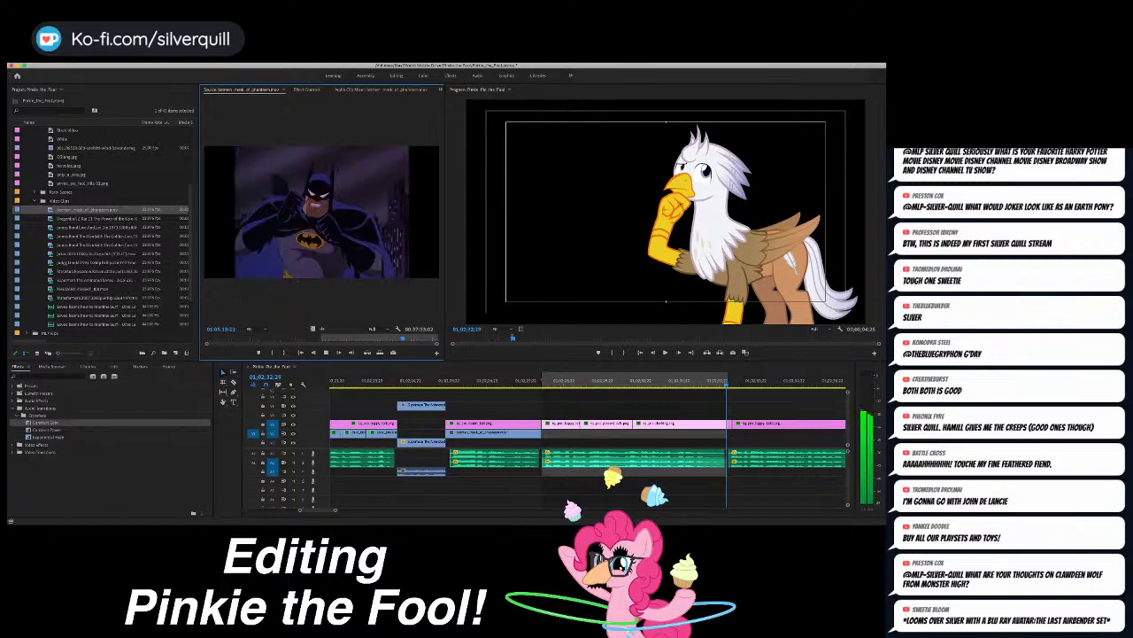
key("space")
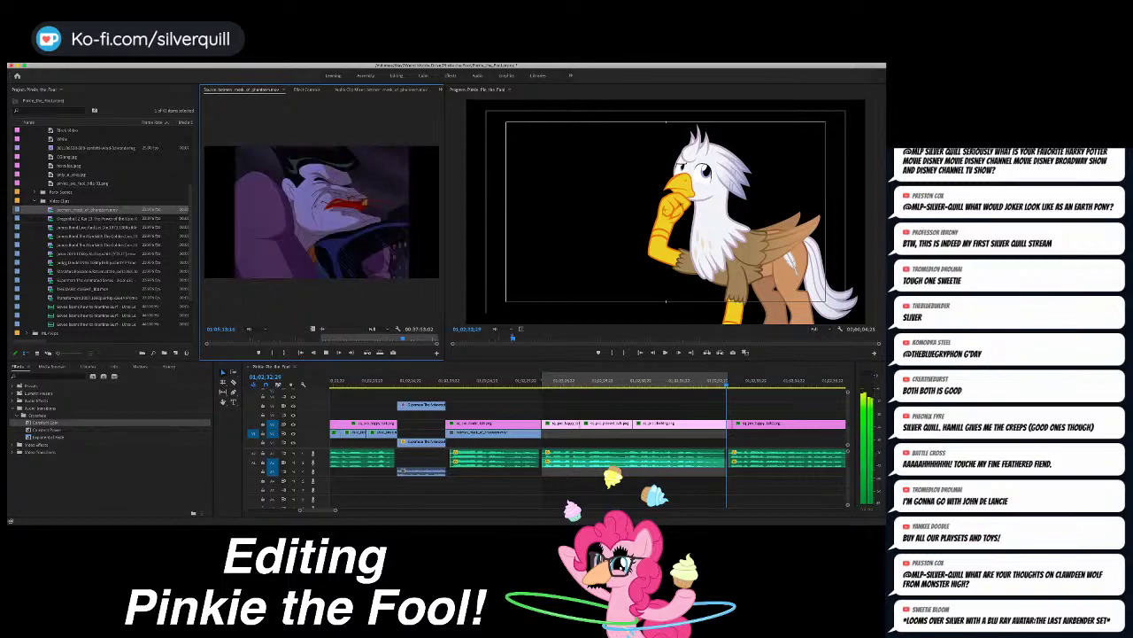
key("i")
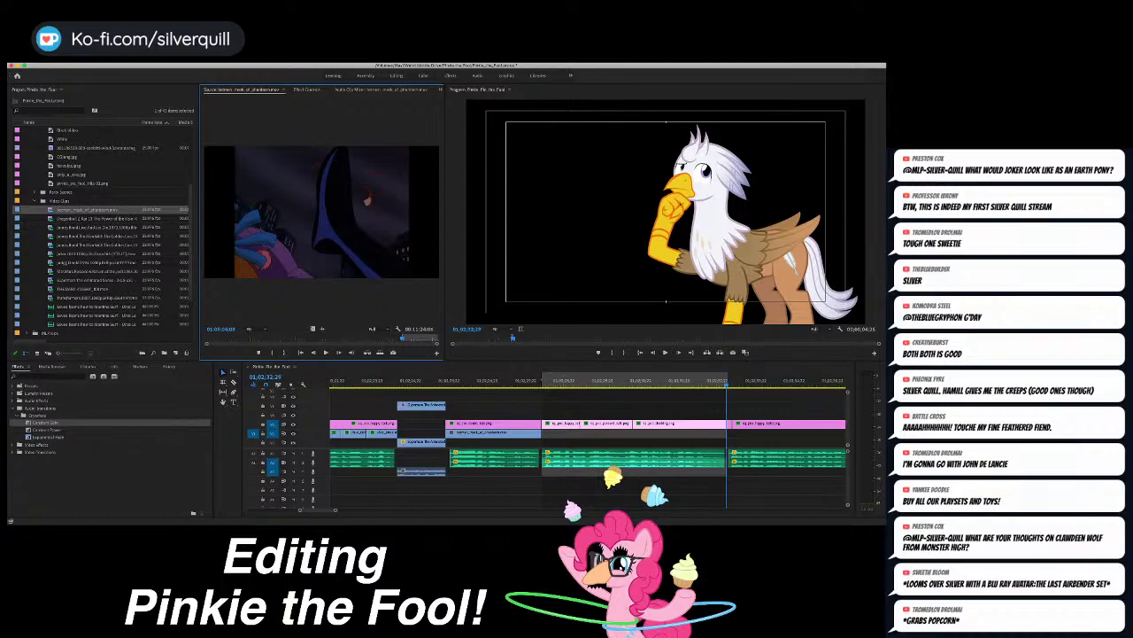
key("period")
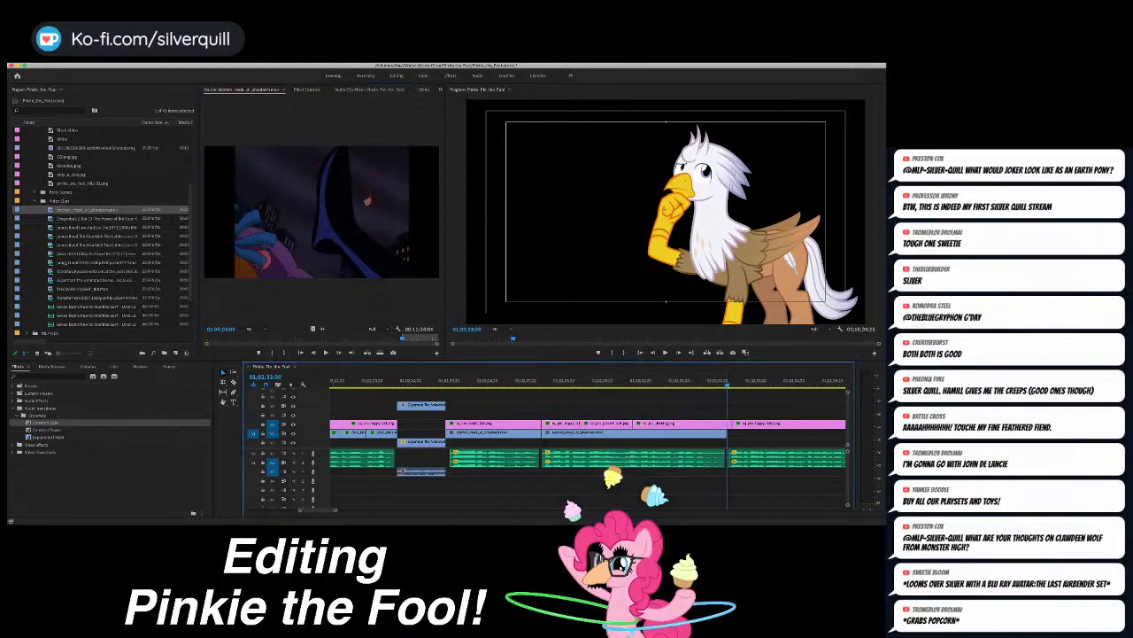
Step: Play the sequence through the newly inserted Batman confrontation clip to check how it fits the narration
key("Up")
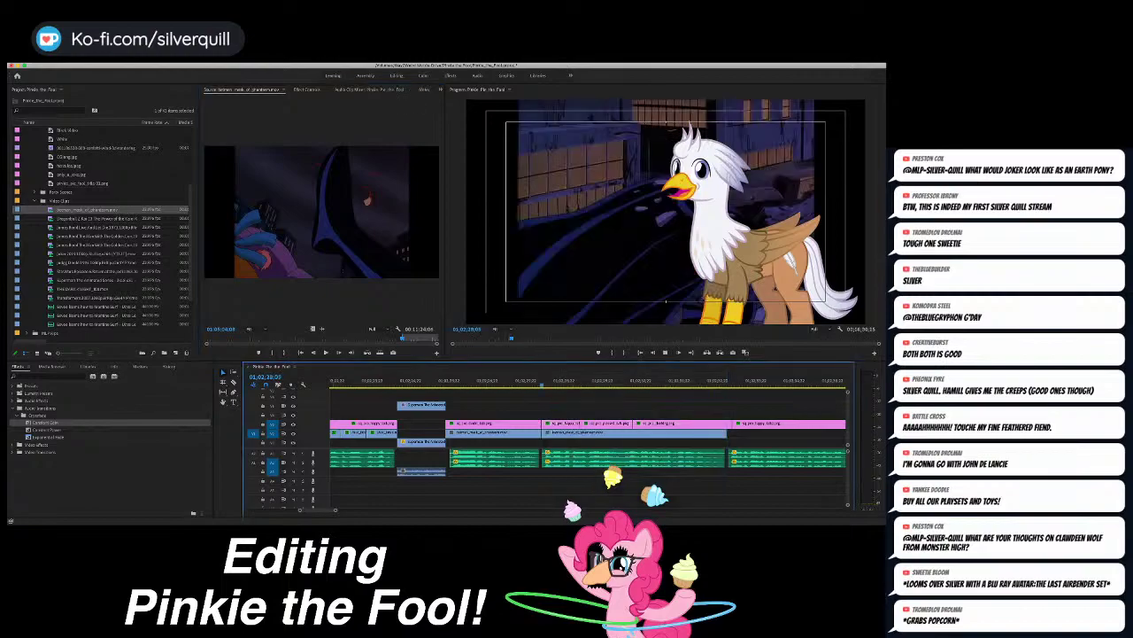
key("space")
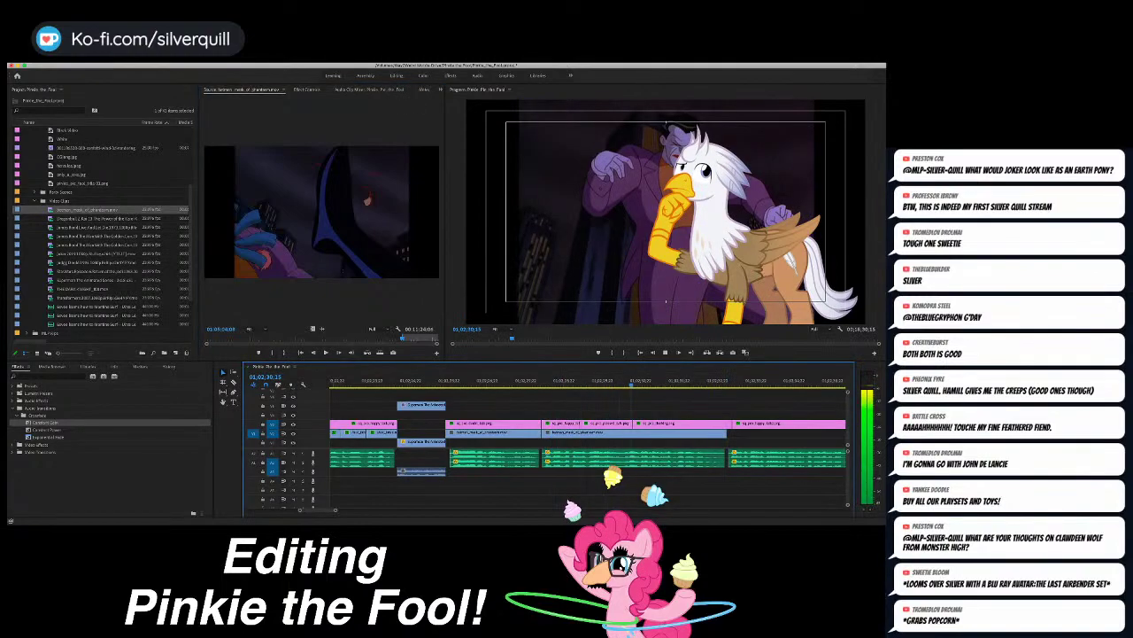
key("space")
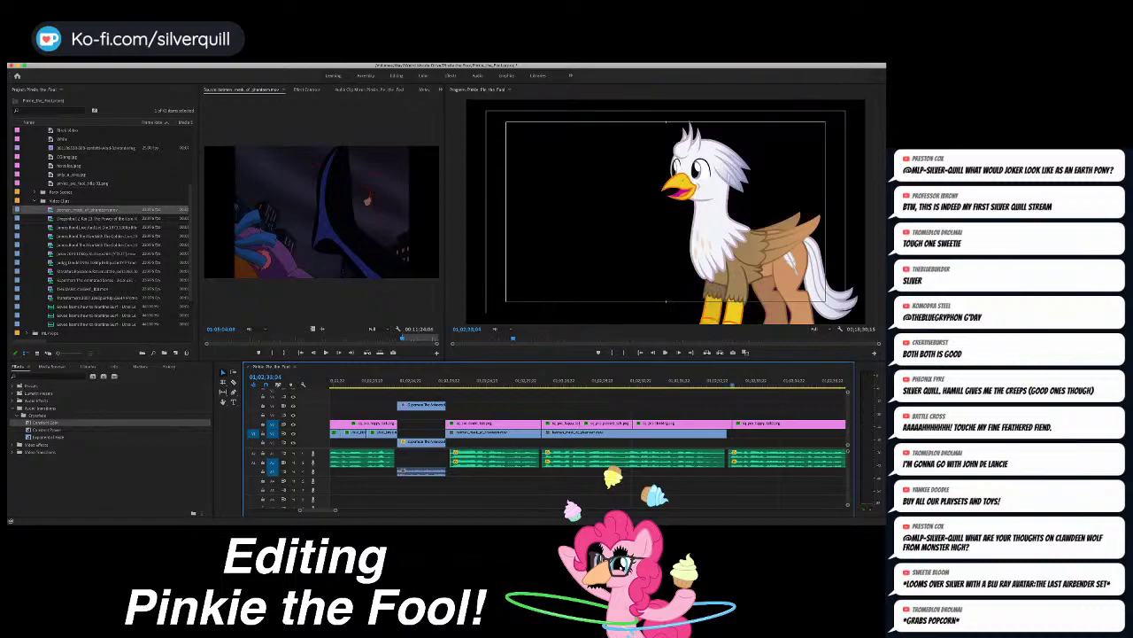
Step: Extend the end of the Batman confrontation clip to 01;02;33;04, where the narrator's next pose begins
key("minus")
key("minus")
key("equal")
key("equal")
key("equal")
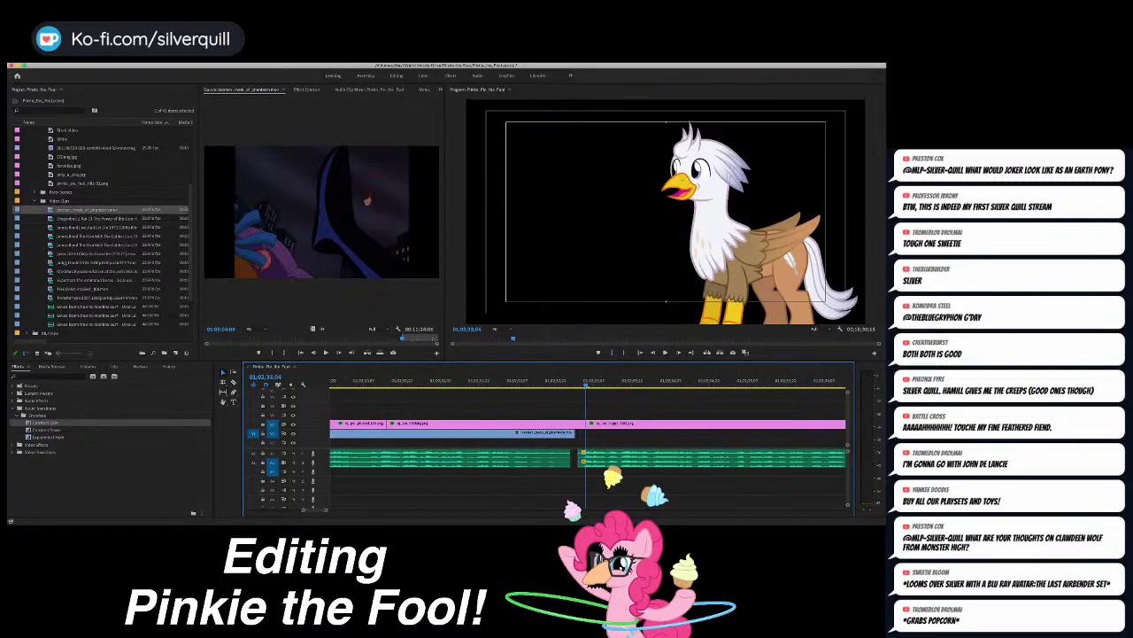
left_click_drag(574, 433, 586, 433)
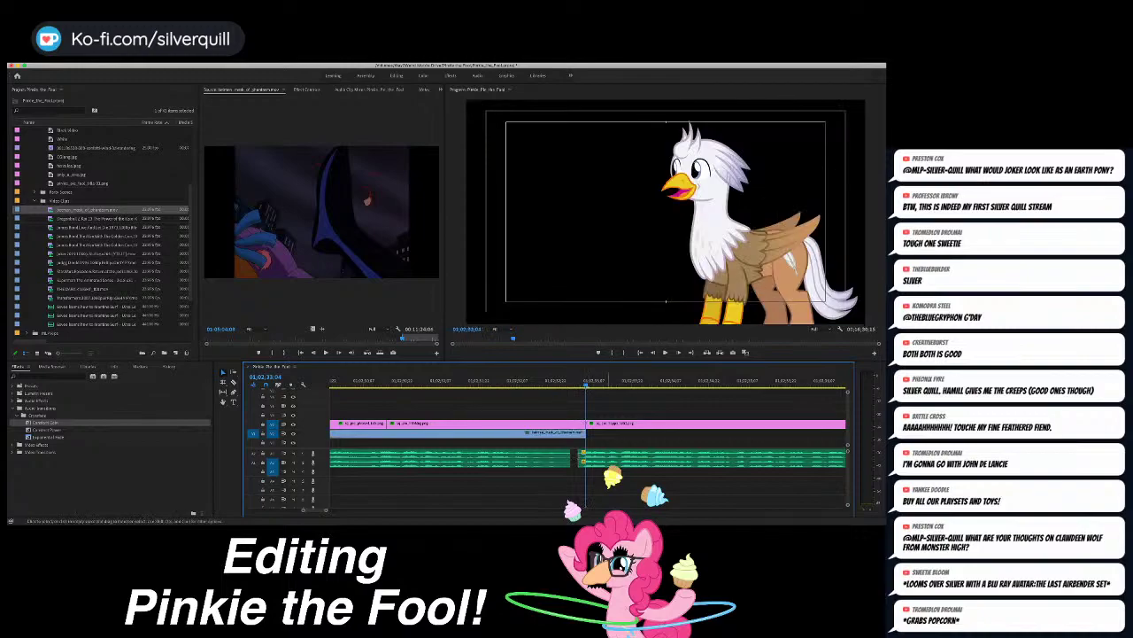
Step: Mark the following picture gap with sequence in and out points from 01;02;33;04 to 01;02;39;27
key("Left")
key("Right")
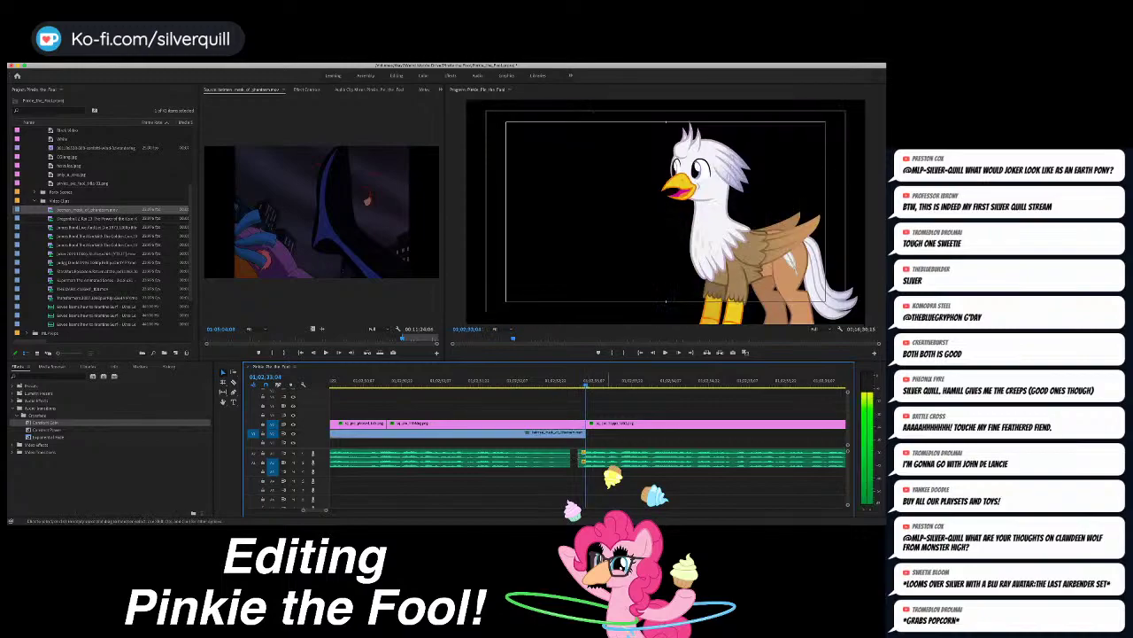
key("i")
key("minus")
key("minus")
key("minus")
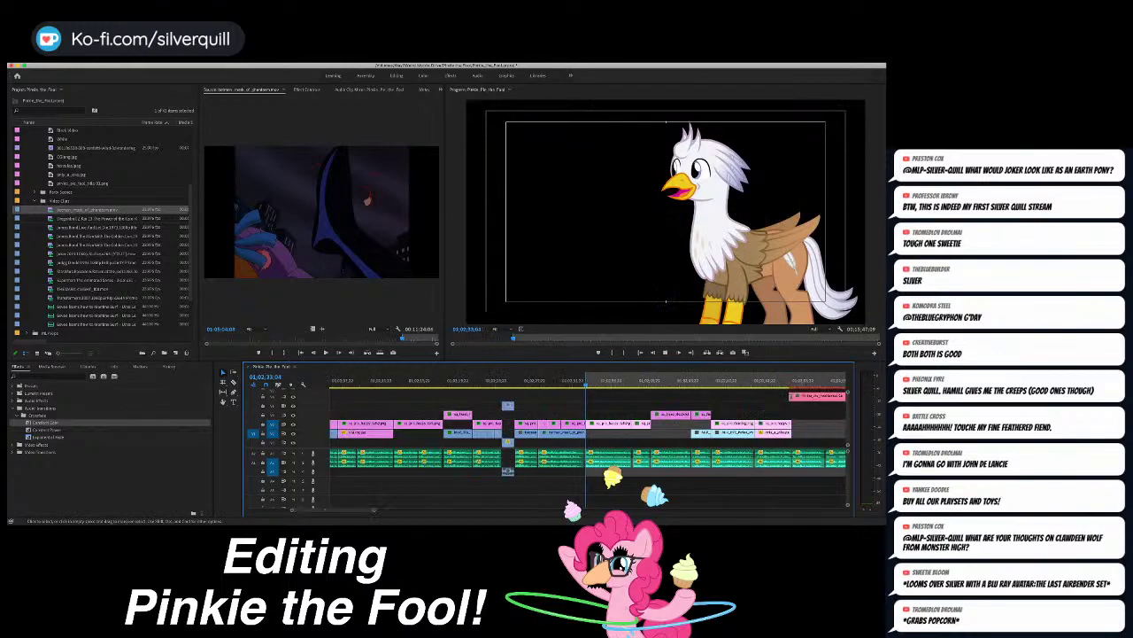
key("space")
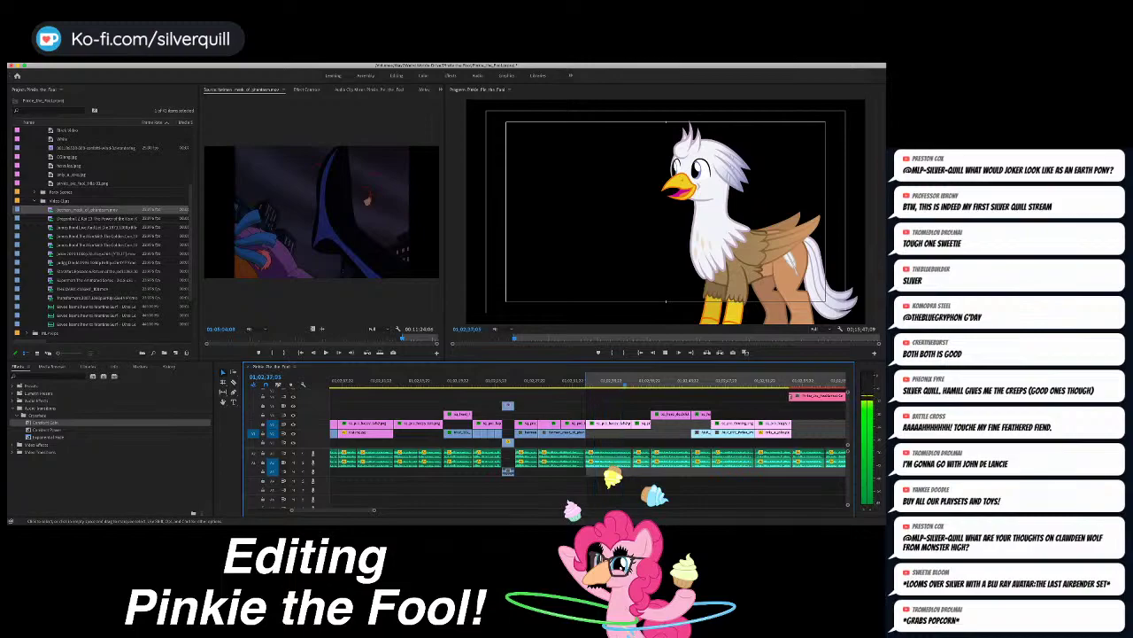
key("space")
key("Up")
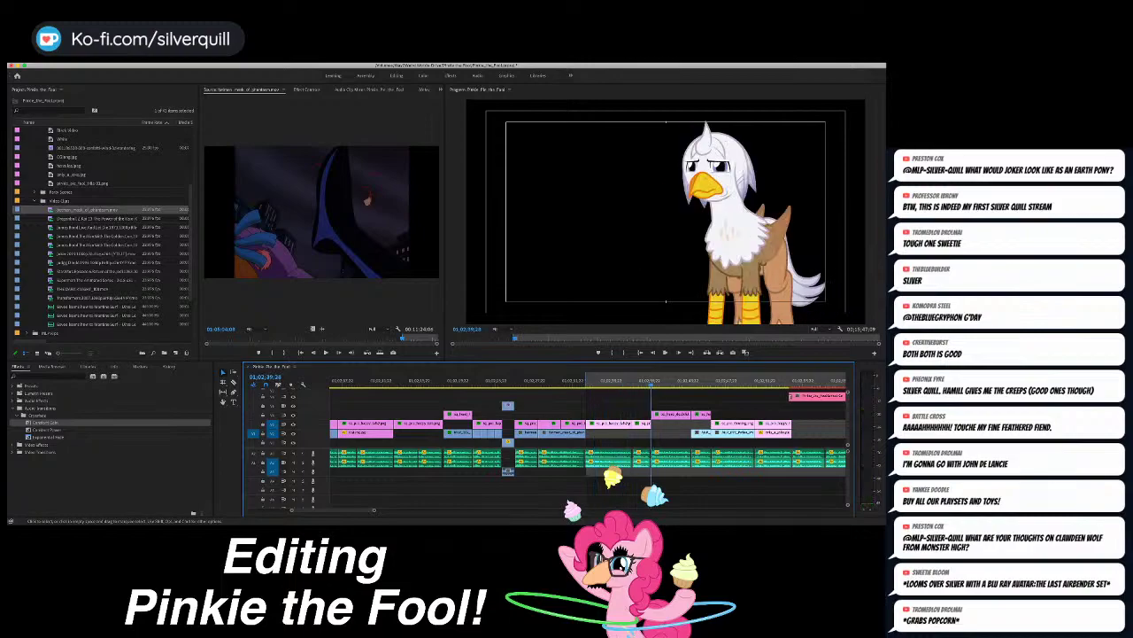
key("Left")
key("o")
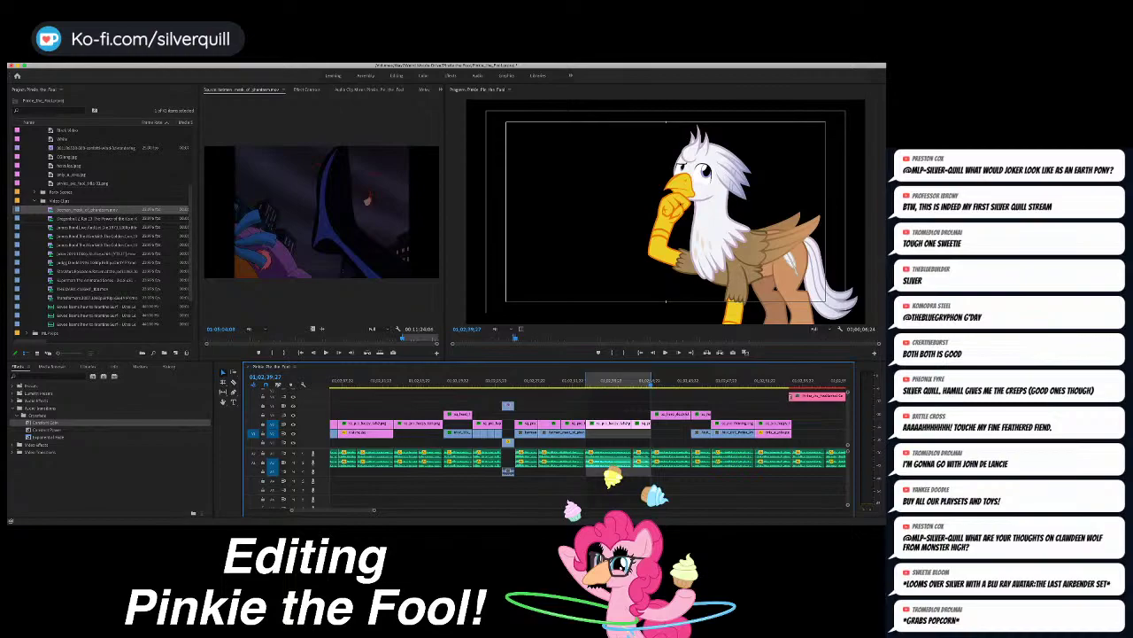
Step: Open the live-action Joker film as the source and find the street scene of the Joker running among the cars
double_click(95, 254)
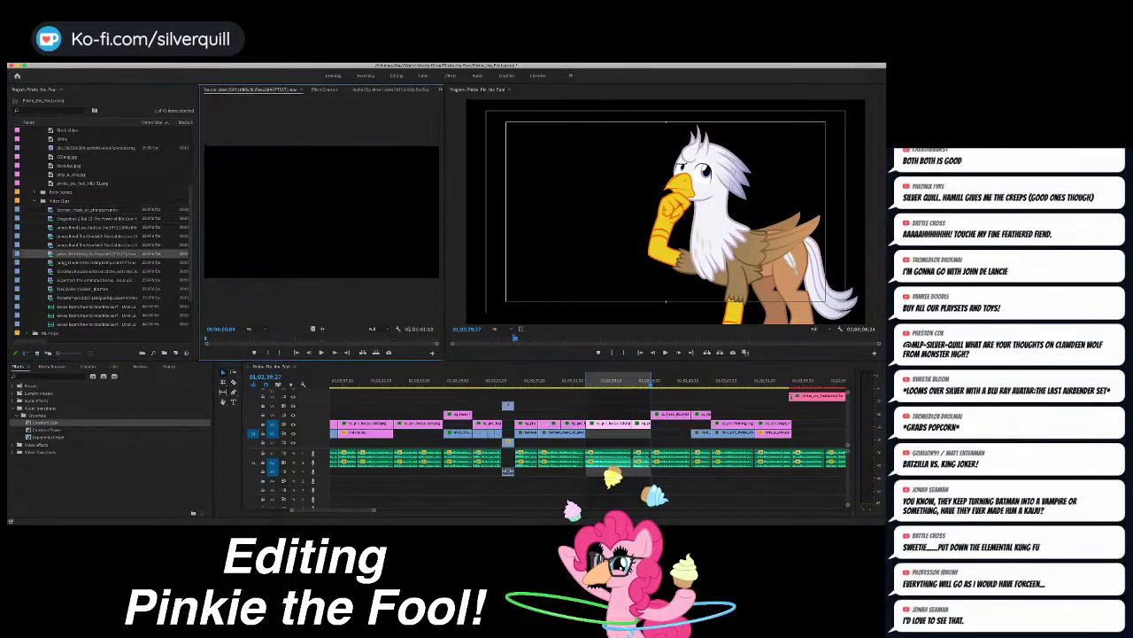
left_click_drag(251, 338, 366, 337)
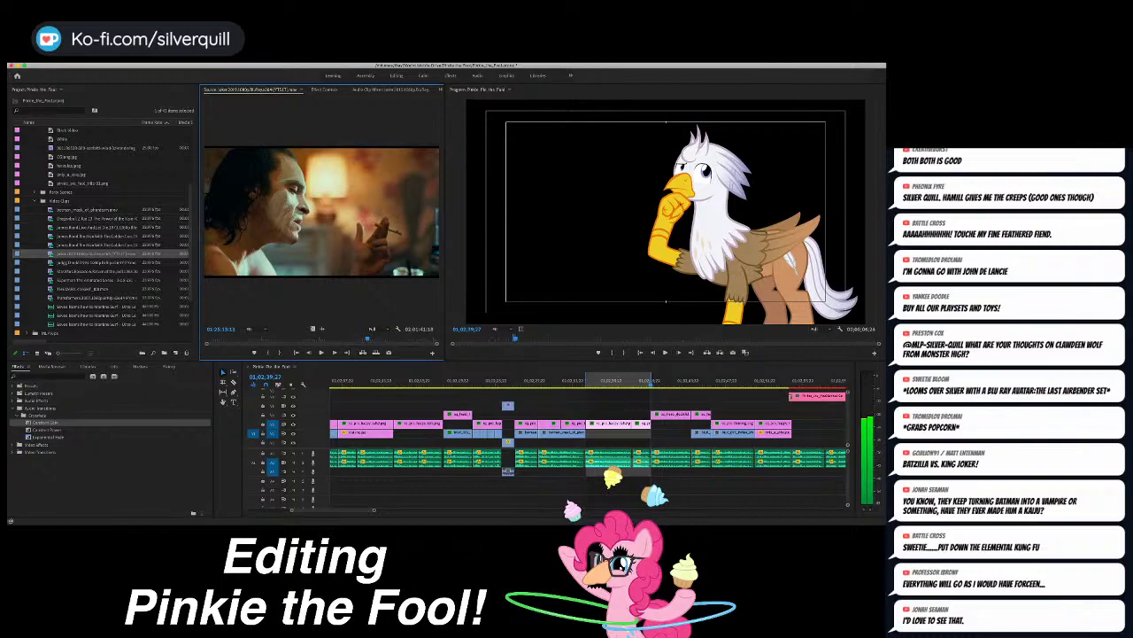
left_click_drag(367, 337, 379, 338)
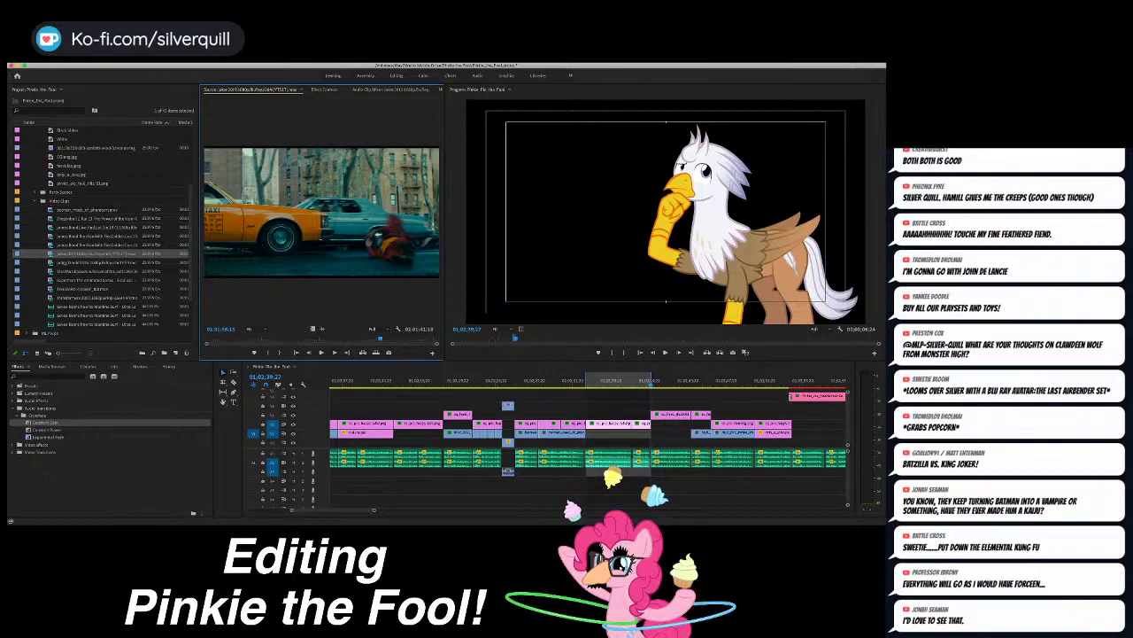
key("Left")
key("Left")
key("Left")
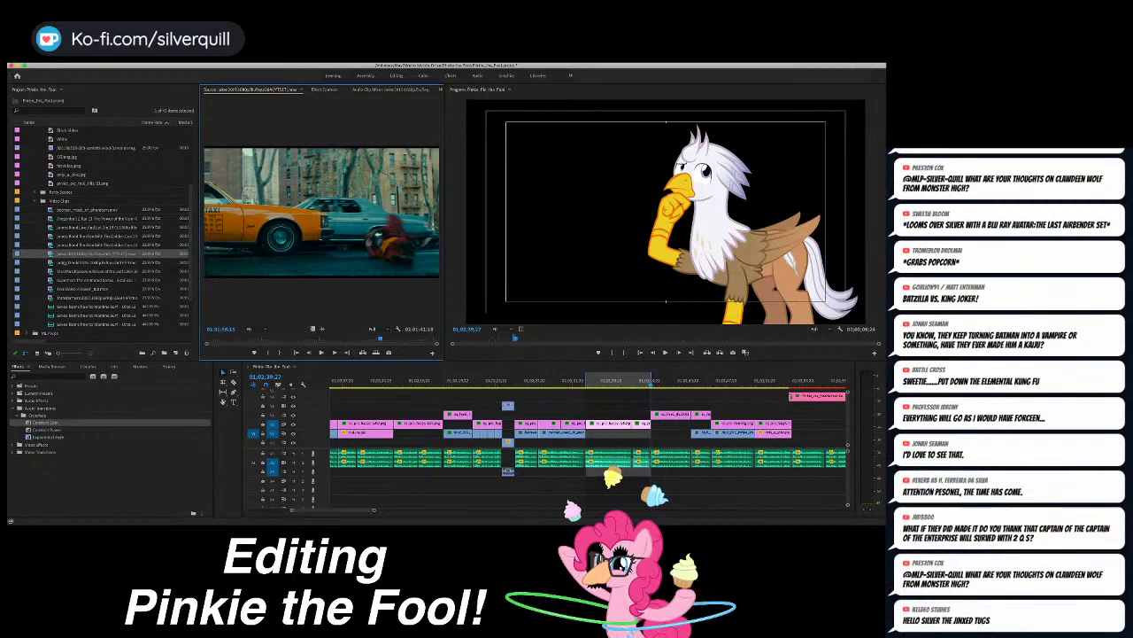
key("Left")
key("Left")
key("Left")
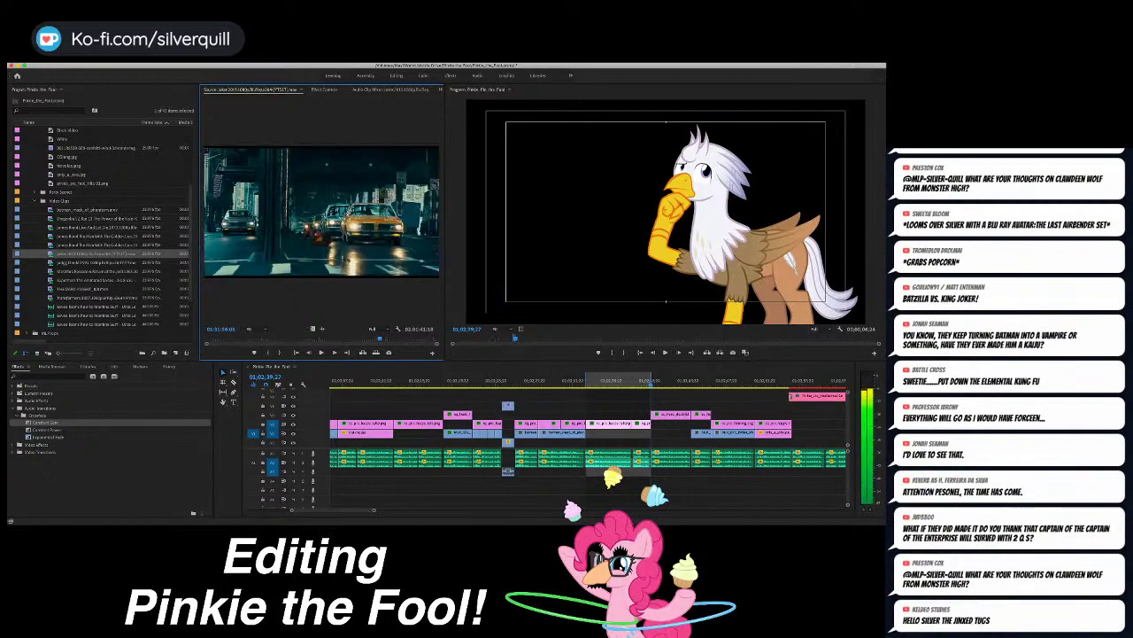
key("space")
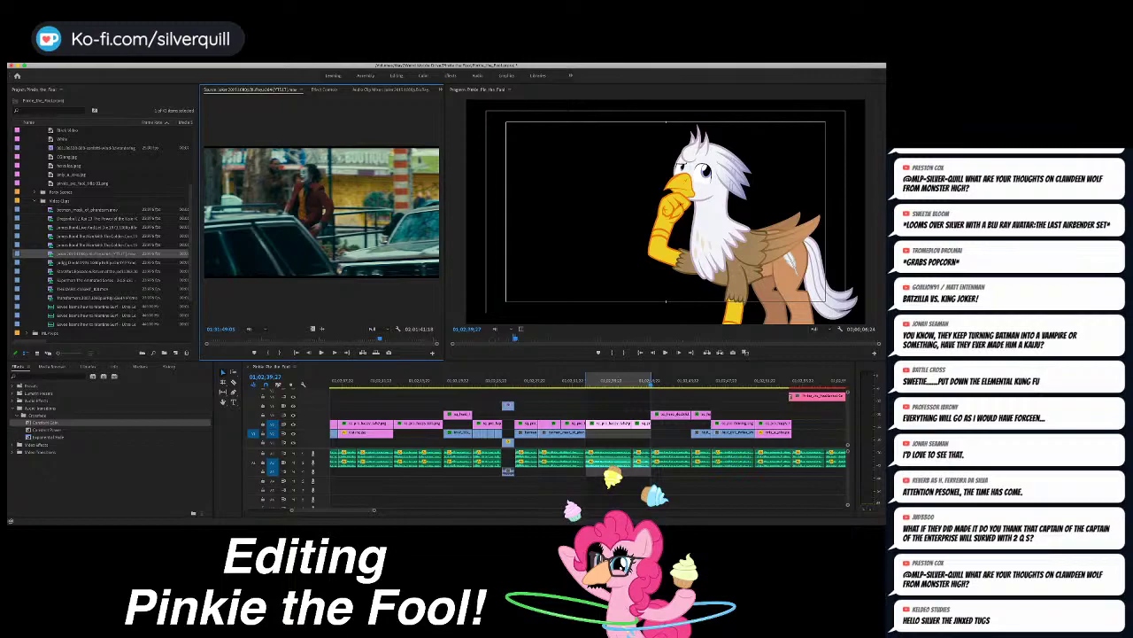
Step: Set the source in point just before the Joker appears behind the parked cars and overwrite the shot into the marked gap
key("Left")
key("Left")
key("Left")
key("Left")
key("Left")
key("i")
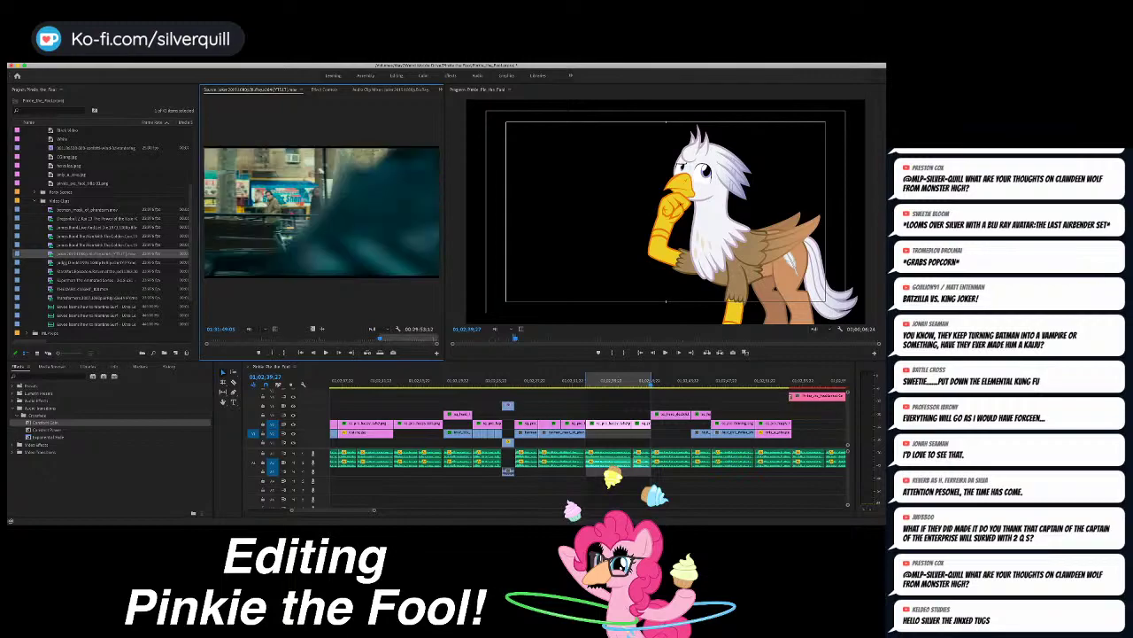
key("space")
key("space")
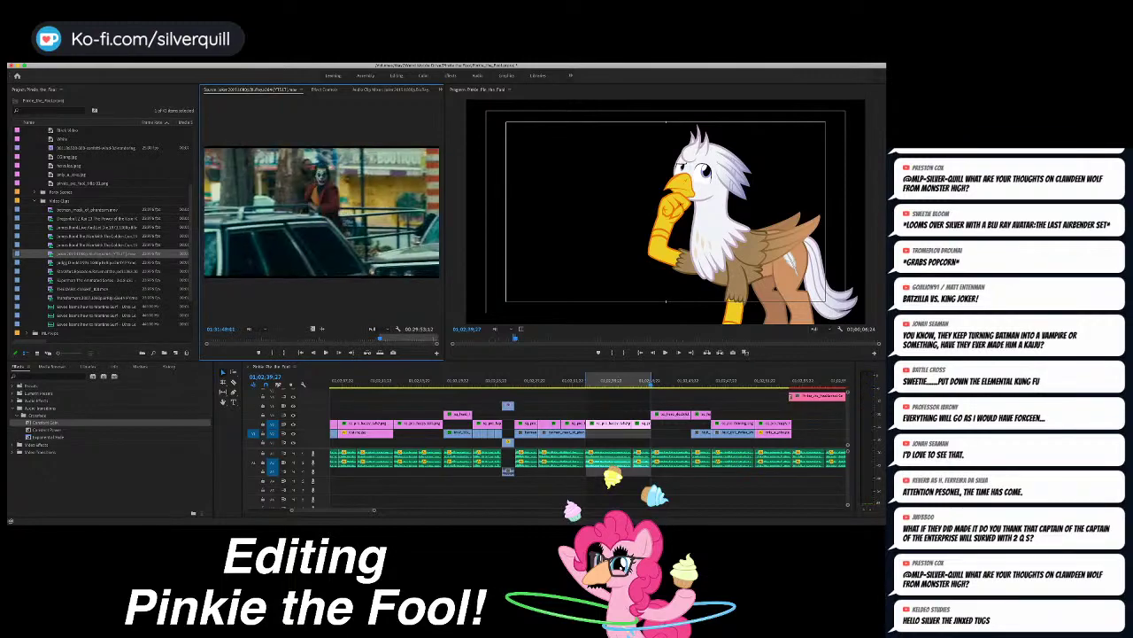
key("period")
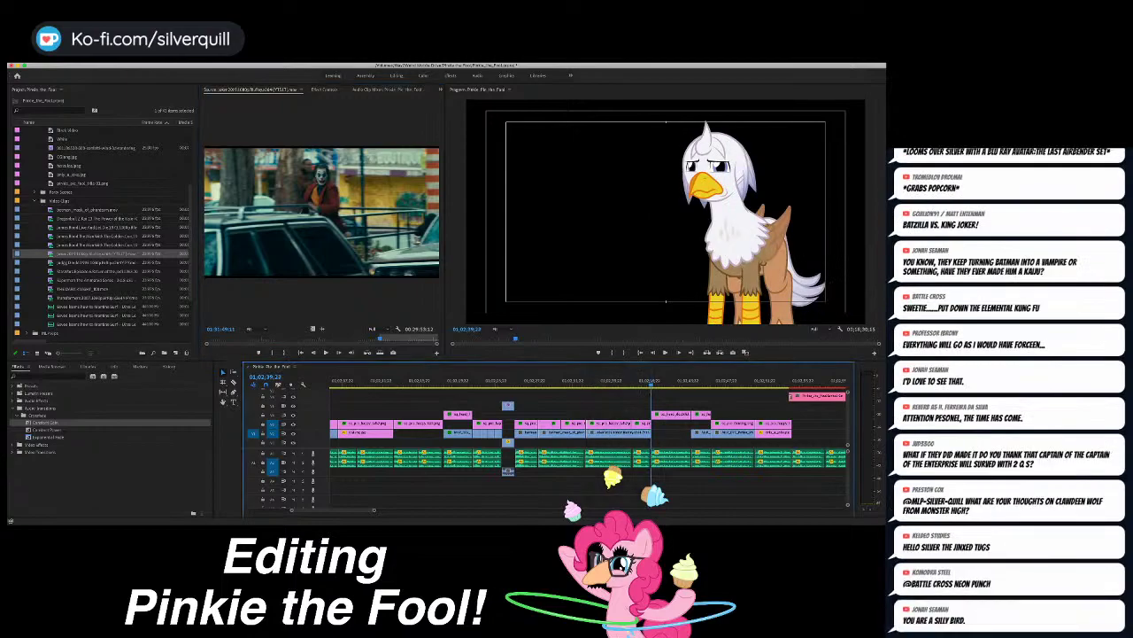
Step: Play the sequence from near the start of the inserted live-action Joker clip to check its timing
key("shift+Right")
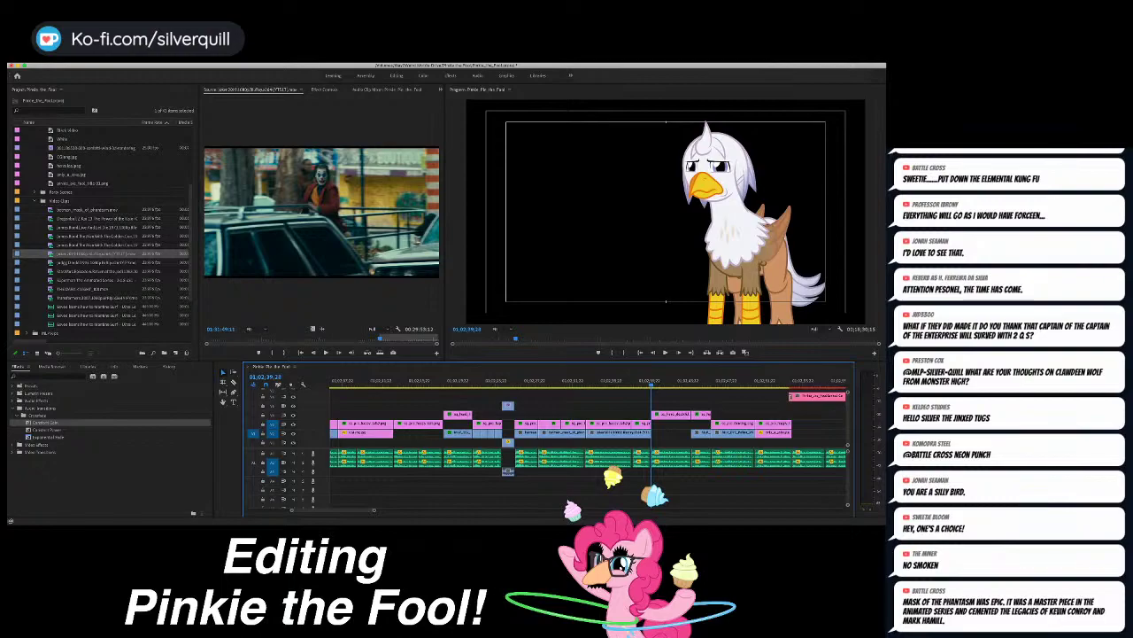
left_click(591, 414)
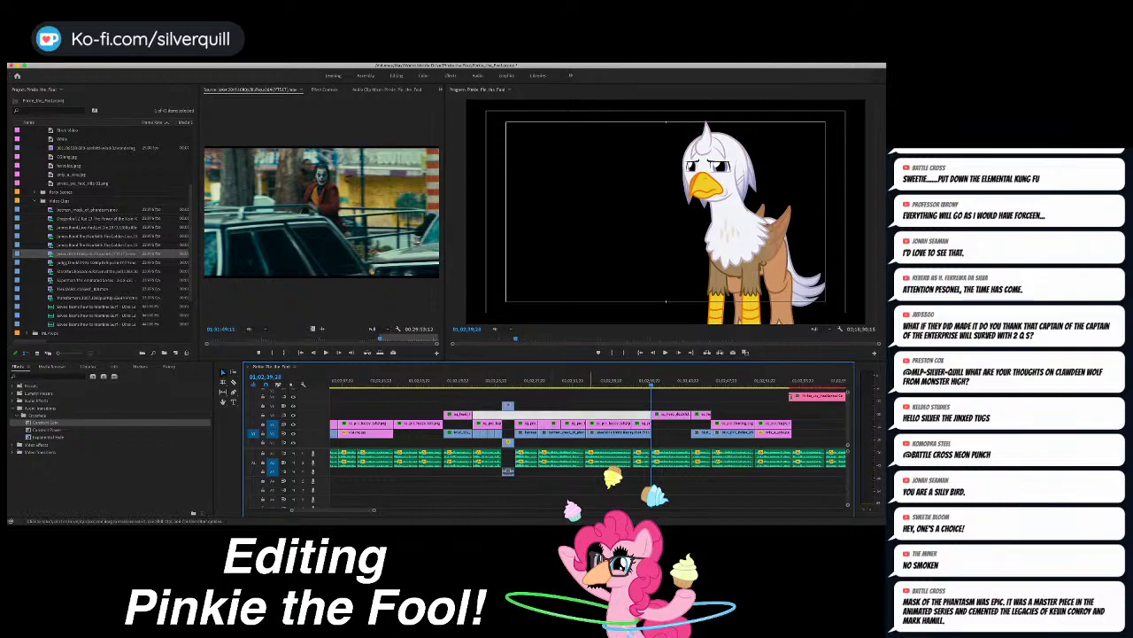
left_click(595, 382)
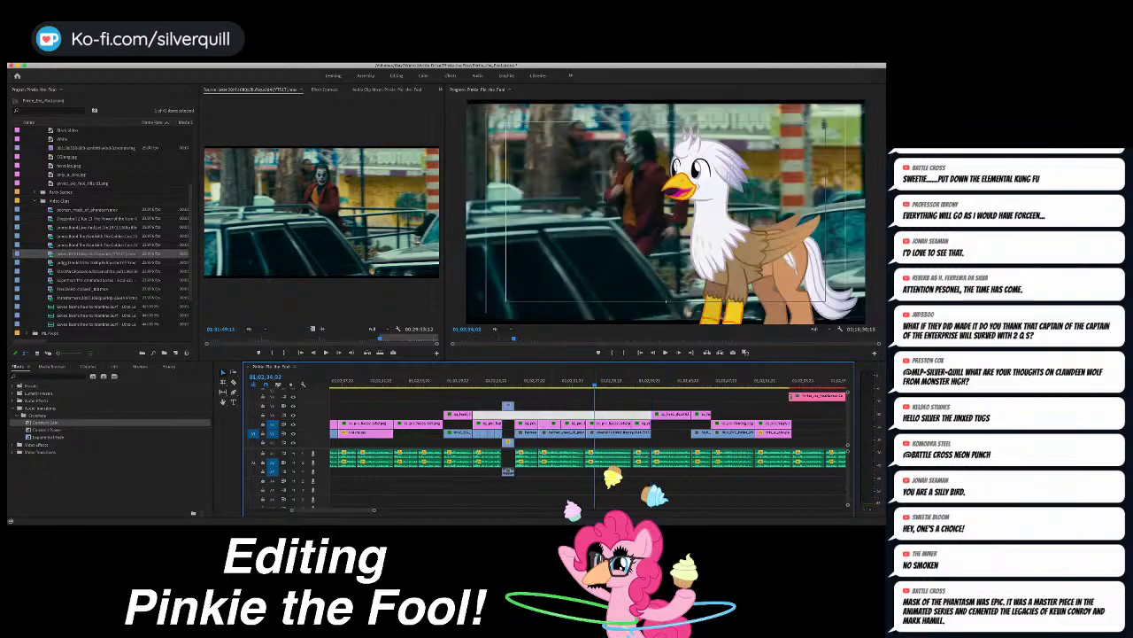
key("space")
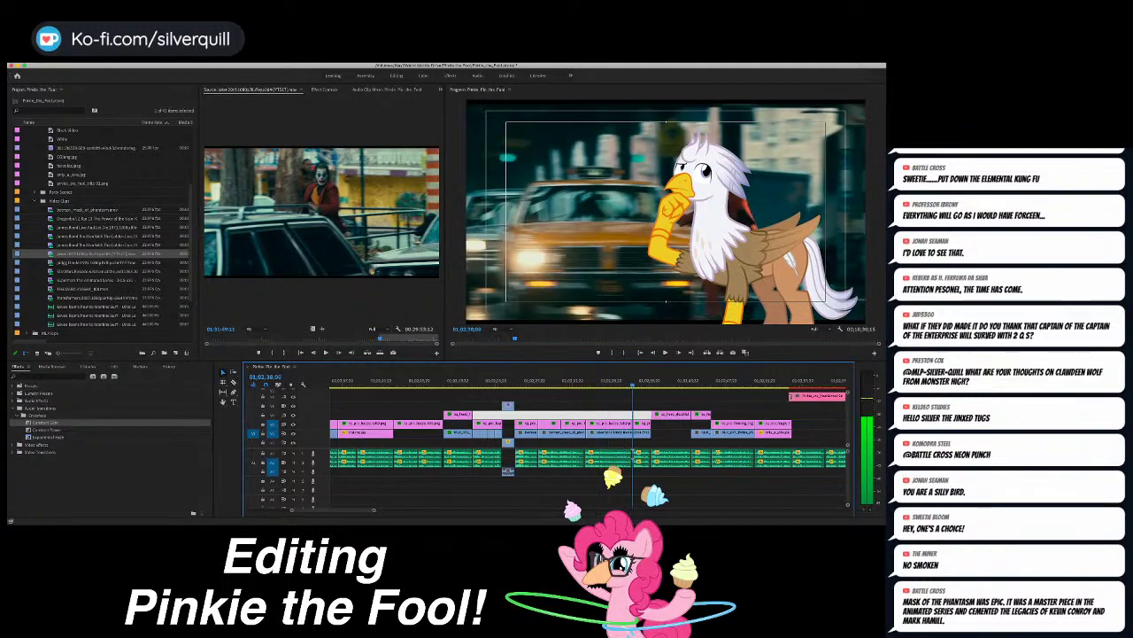
Step: Replay the Joker street clip and mark its final part with sequence in and out points, ending at 01;02;39;27
key("j")
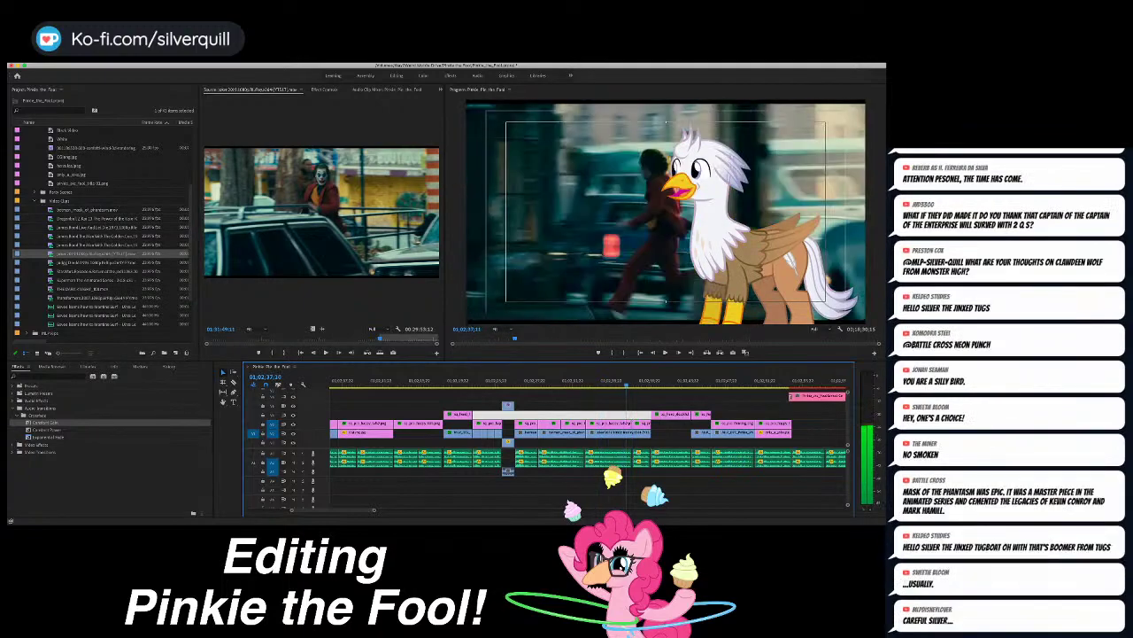
key("space")
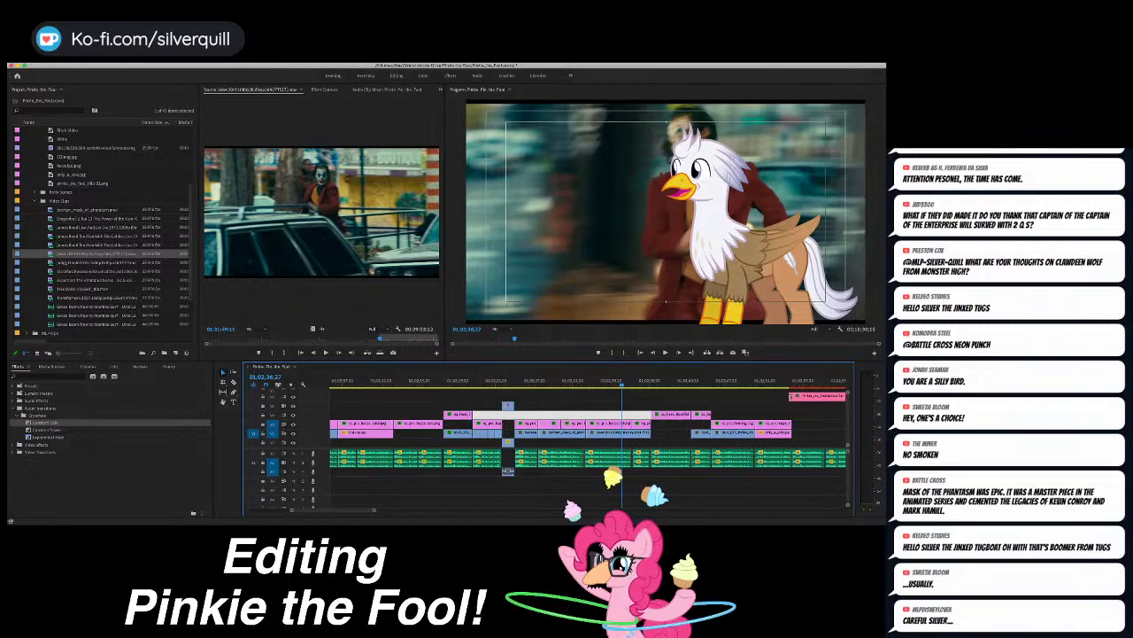
key("space")
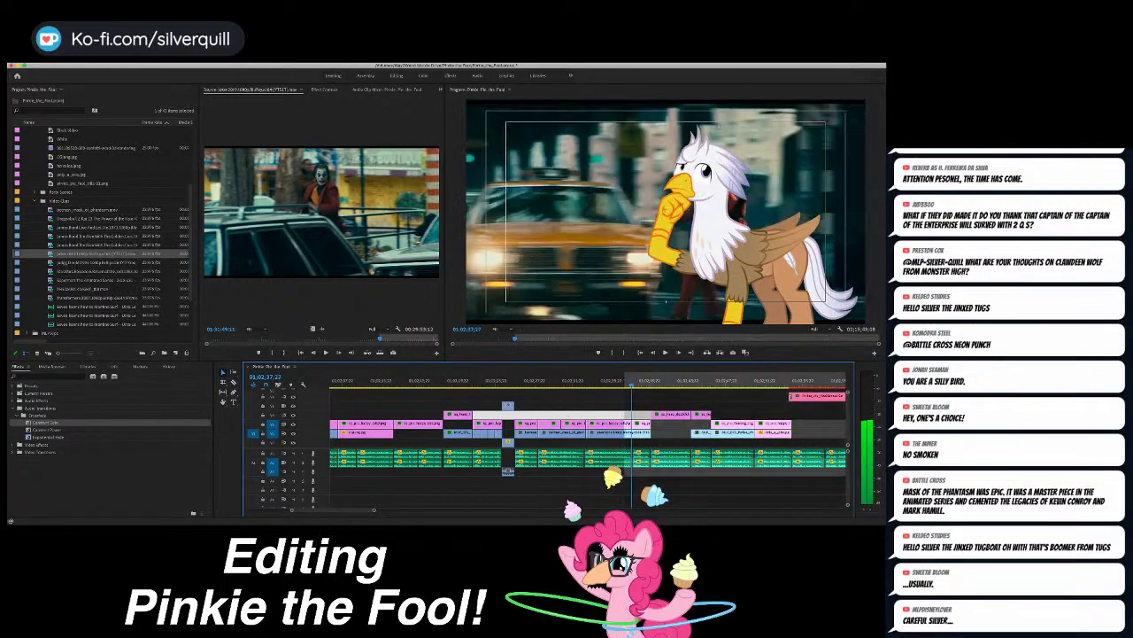
key("Down")
key("Left")
key("o")
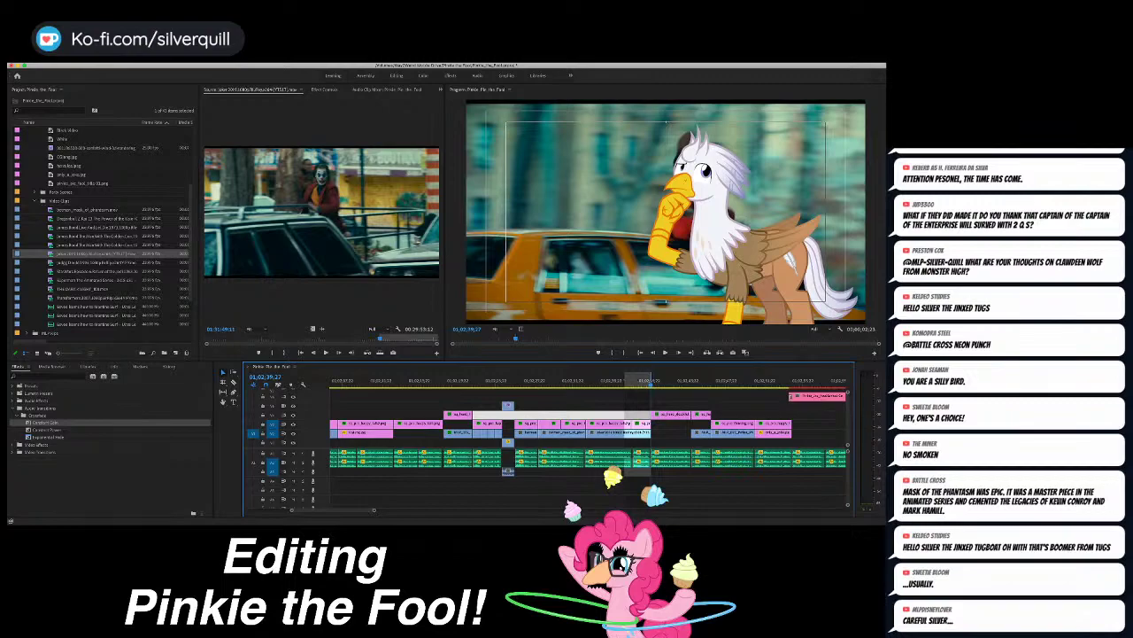
Step: Find the dark dance scene earlier in the Joker film and overwrite it from the outstretched arm close-up into the marked range
key("shift+2")
key("space")
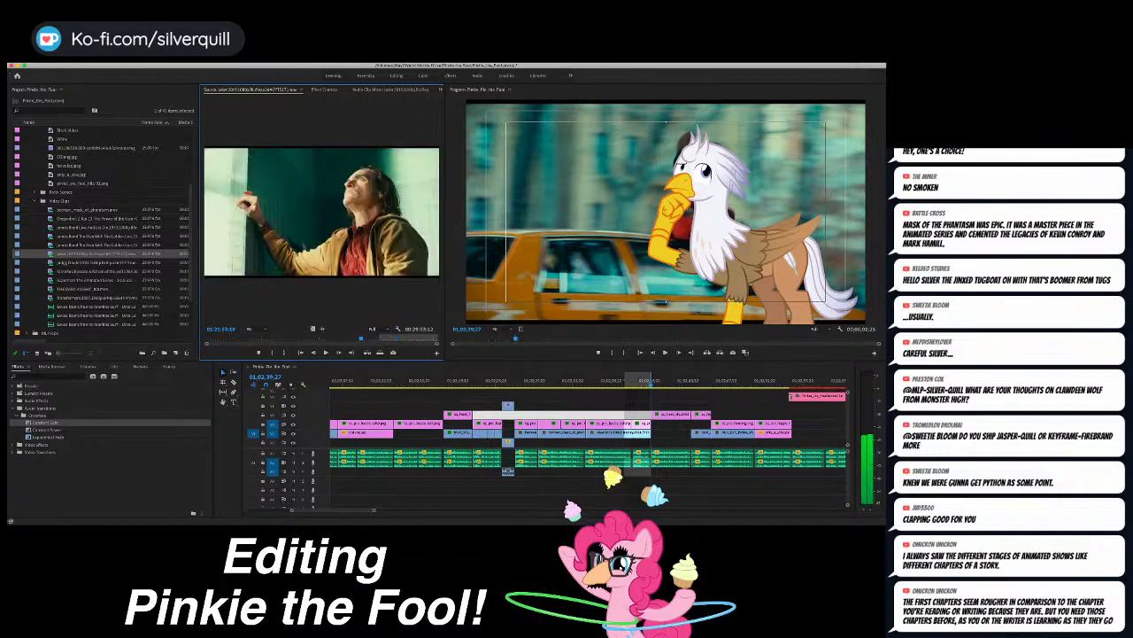
left_click_drag(355, 338, 322, 338)
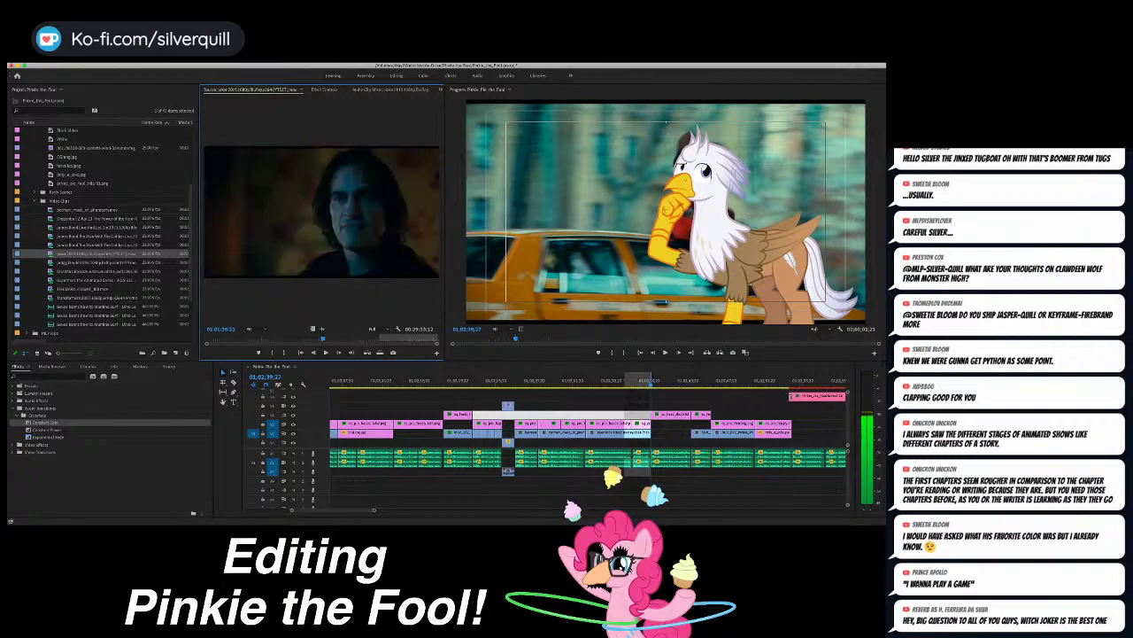
left_click_drag(321, 338, 296, 338)
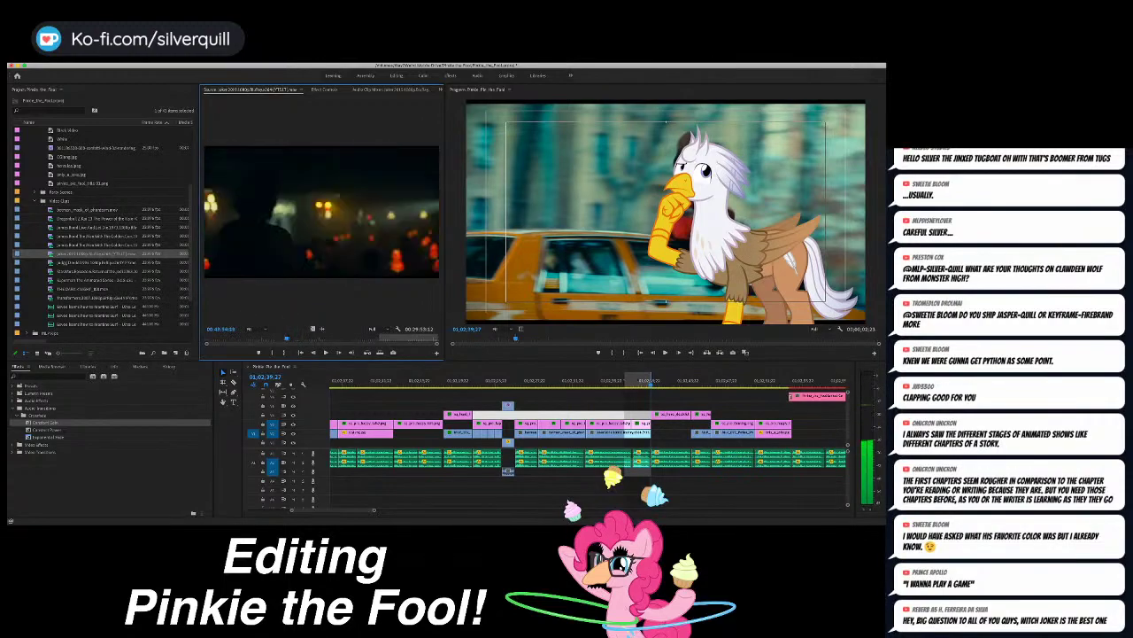
left_click_drag(286, 338, 271, 338)
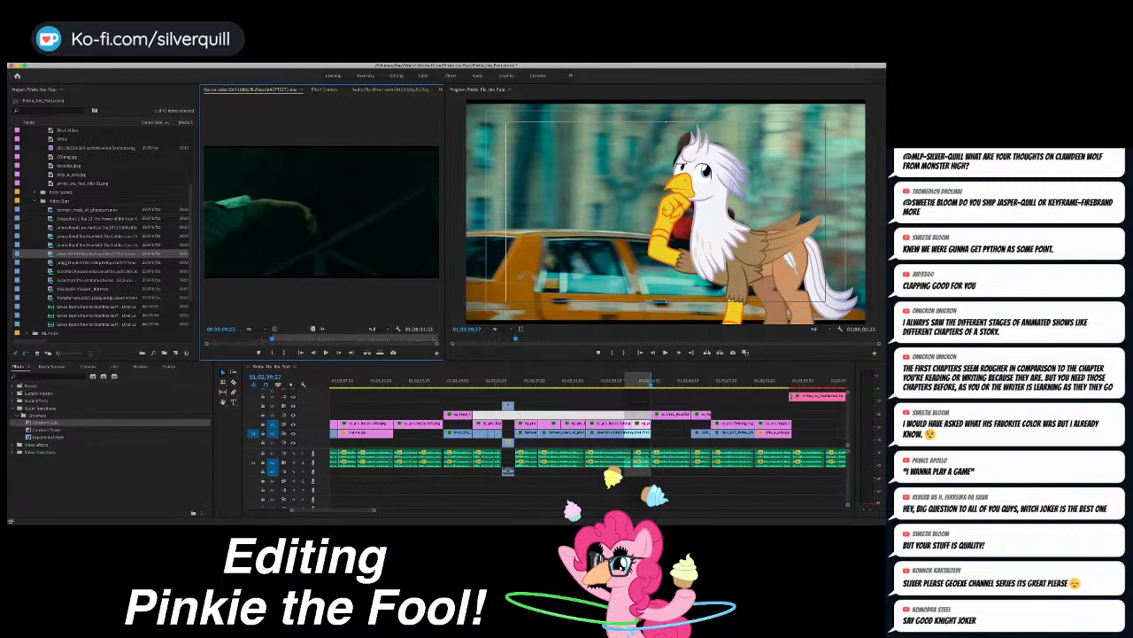
key("period")
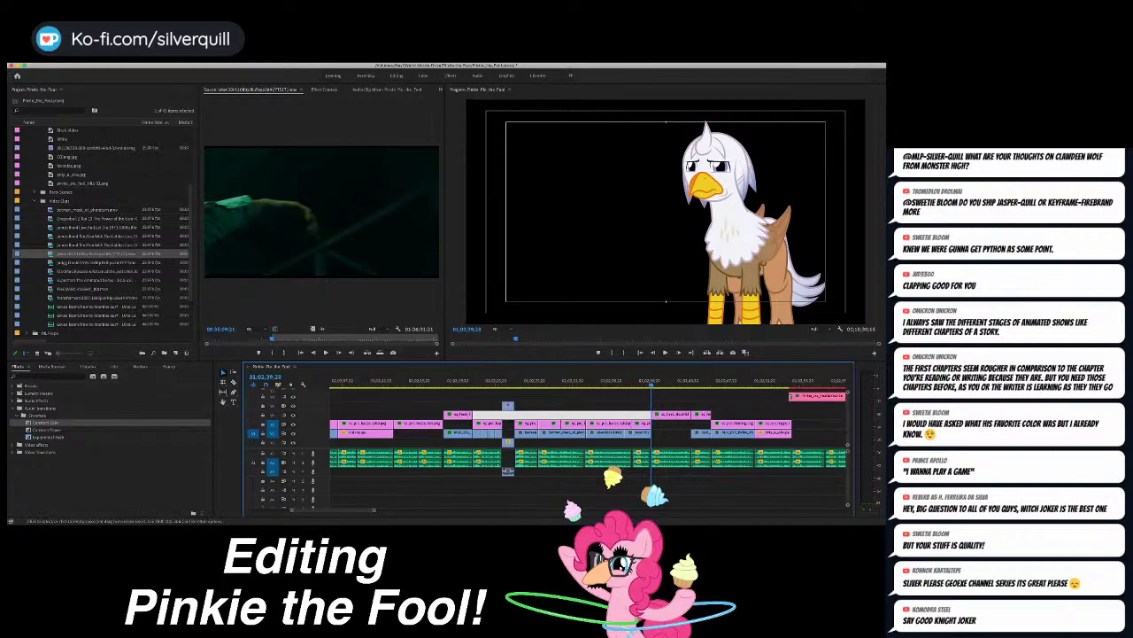
Step: Mark the following picture gap with sequence in and out points from 01;02;39;28 to 01;02;44;02
left_click(678, 405)
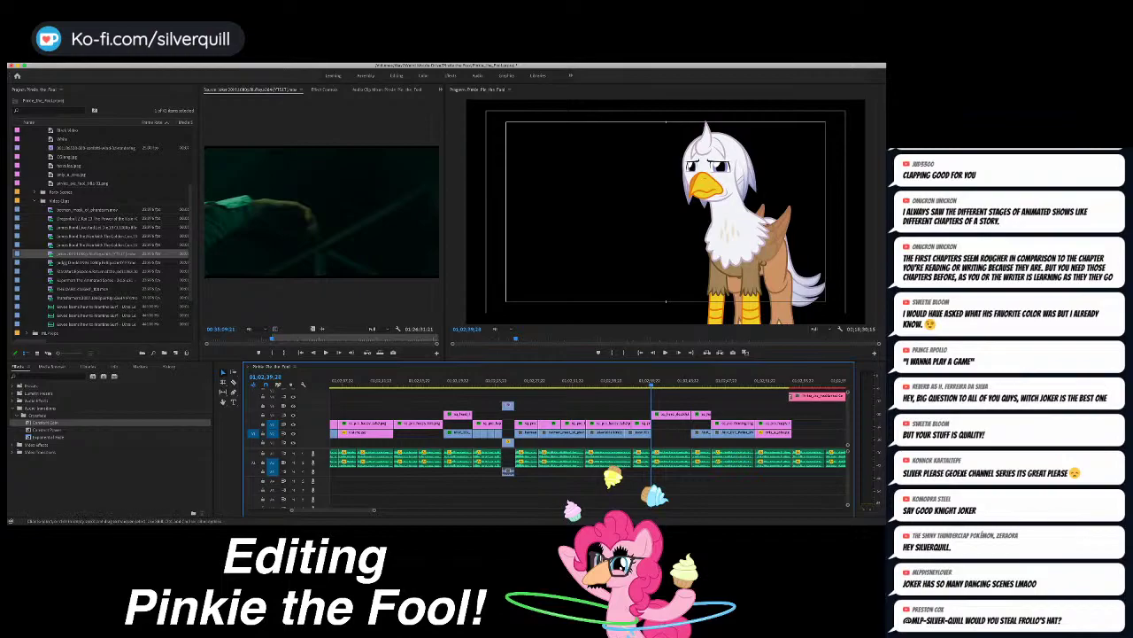
key("equal")
key("equal")
key("i")
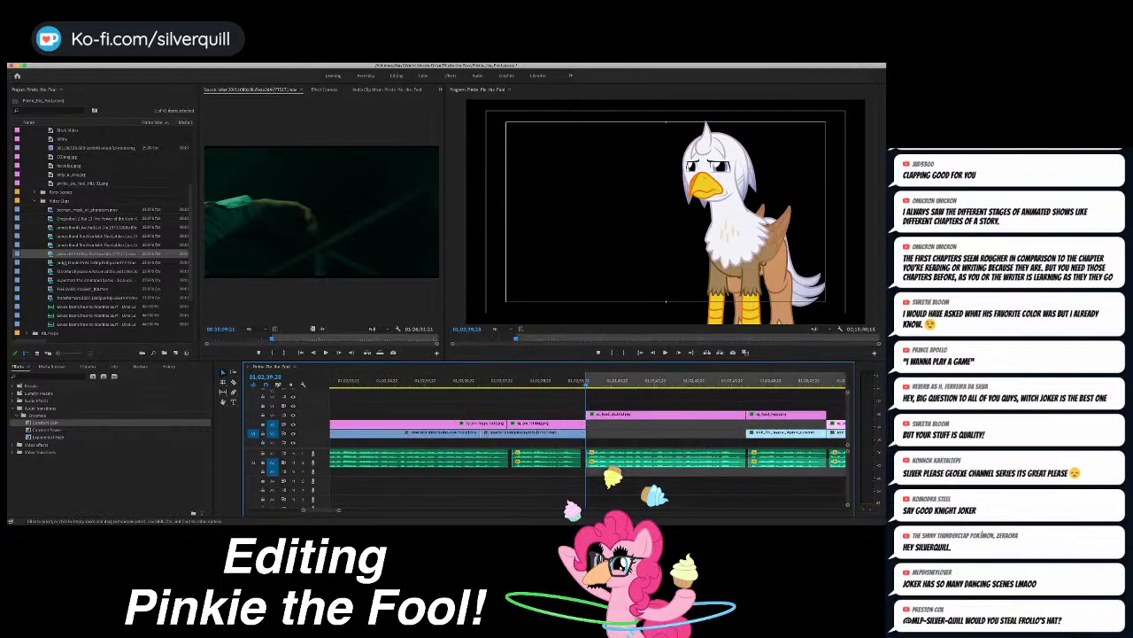
key("Down")
key("Left")
key("o")
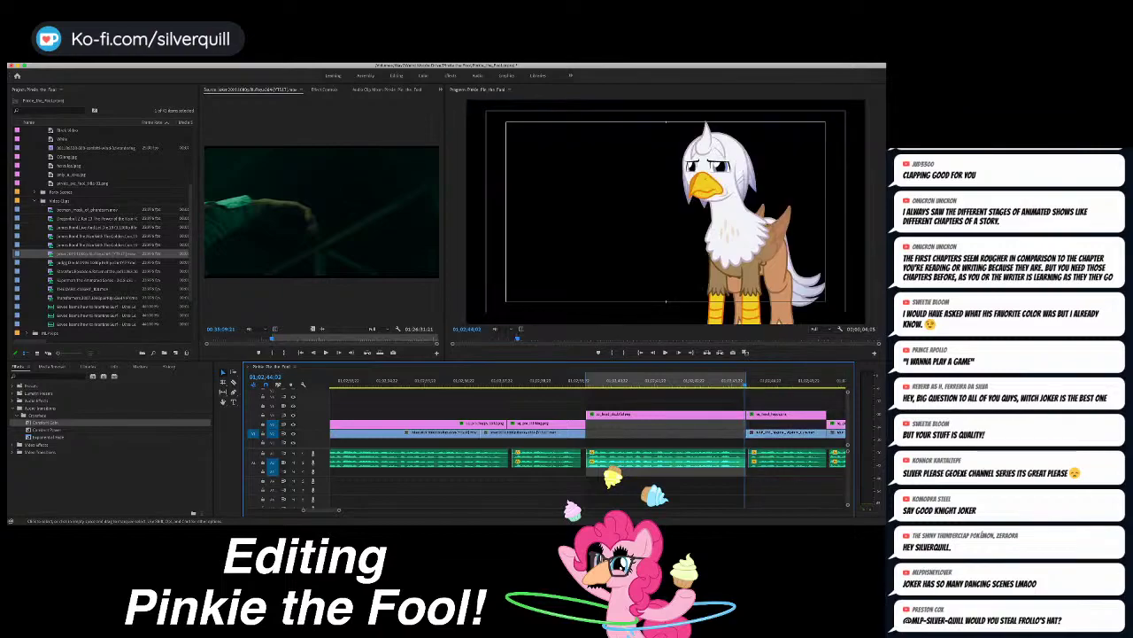
key("Up")
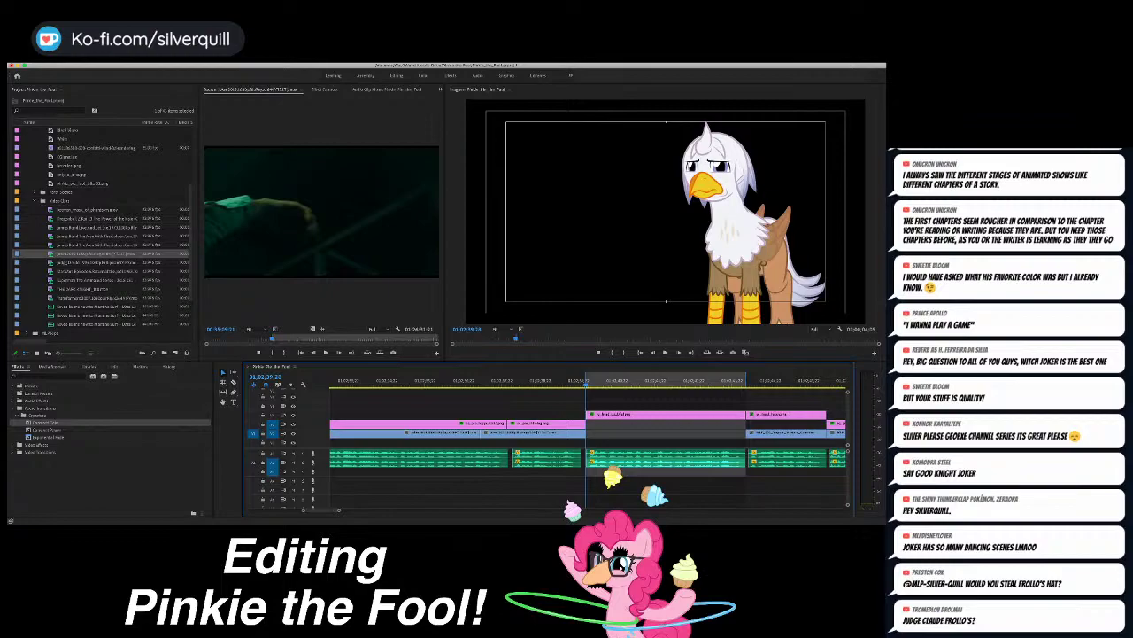
Step: Find the shot of the Joker laughing in the back of the car and overwrite it into the marked gap
left_click(428, 338)
left_click_drag(427, 337, 411, 337)
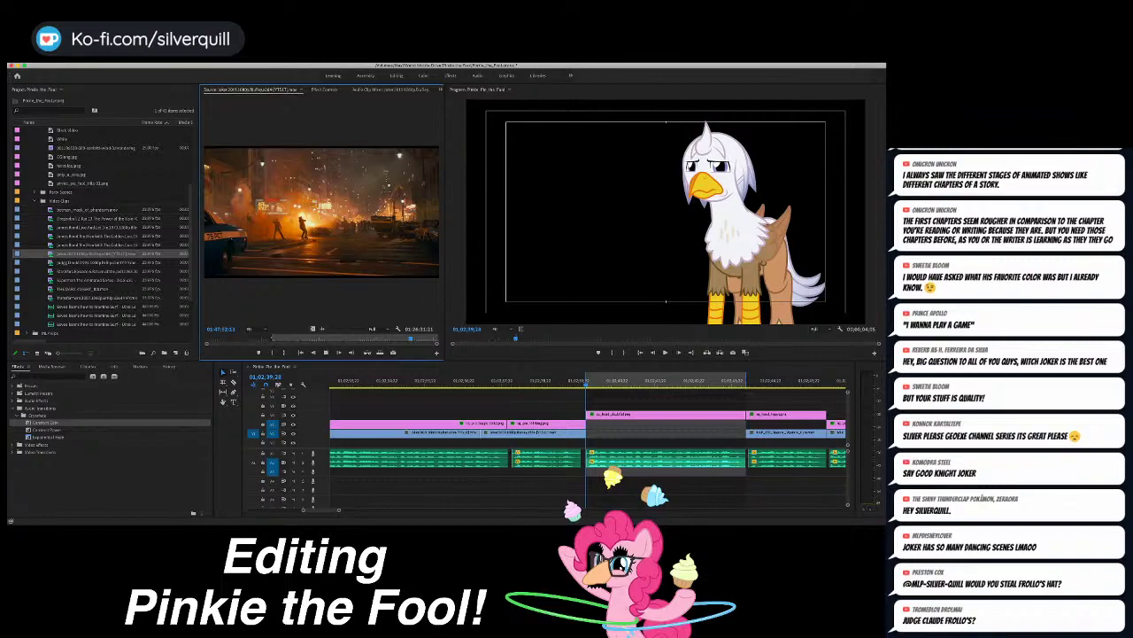
key("space")
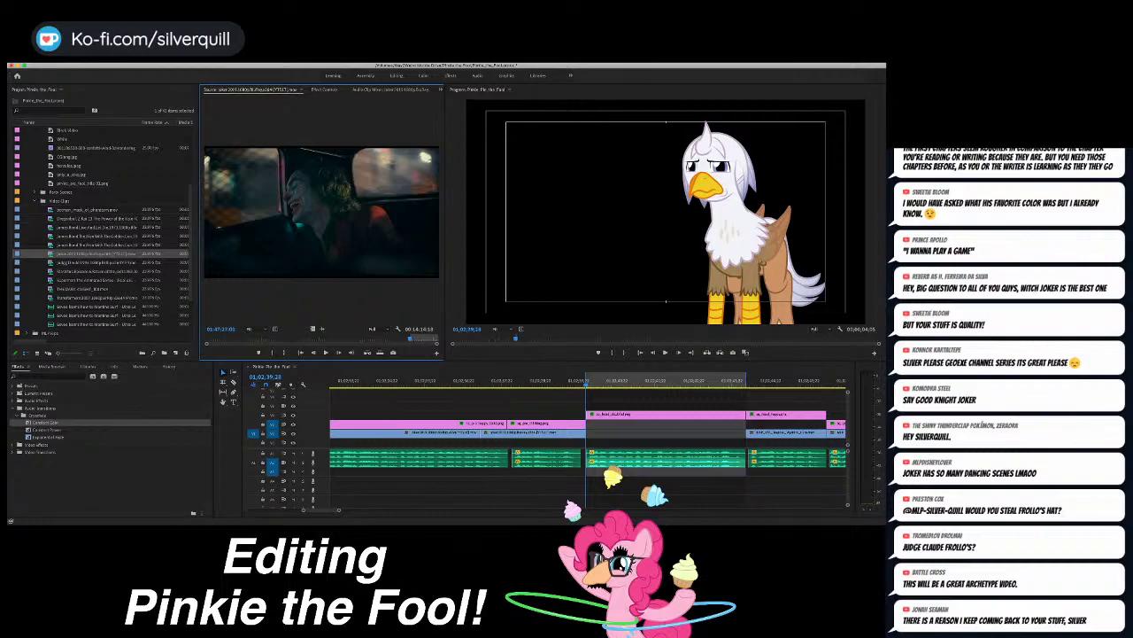
left_click(549, 489)
key("Down")
key("Left")
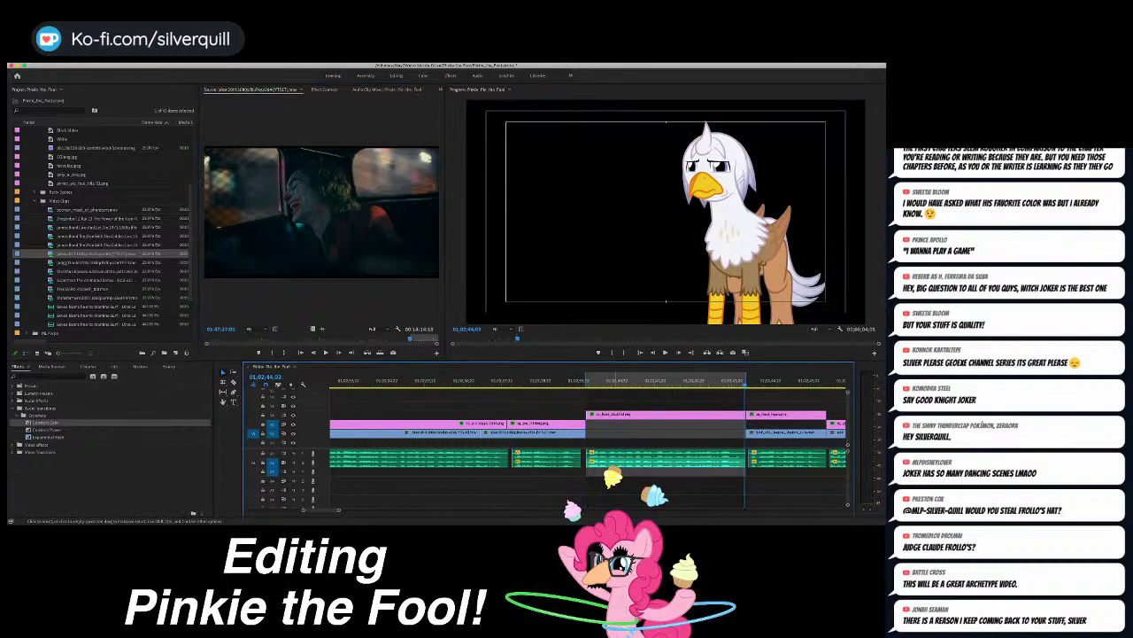
key("period")
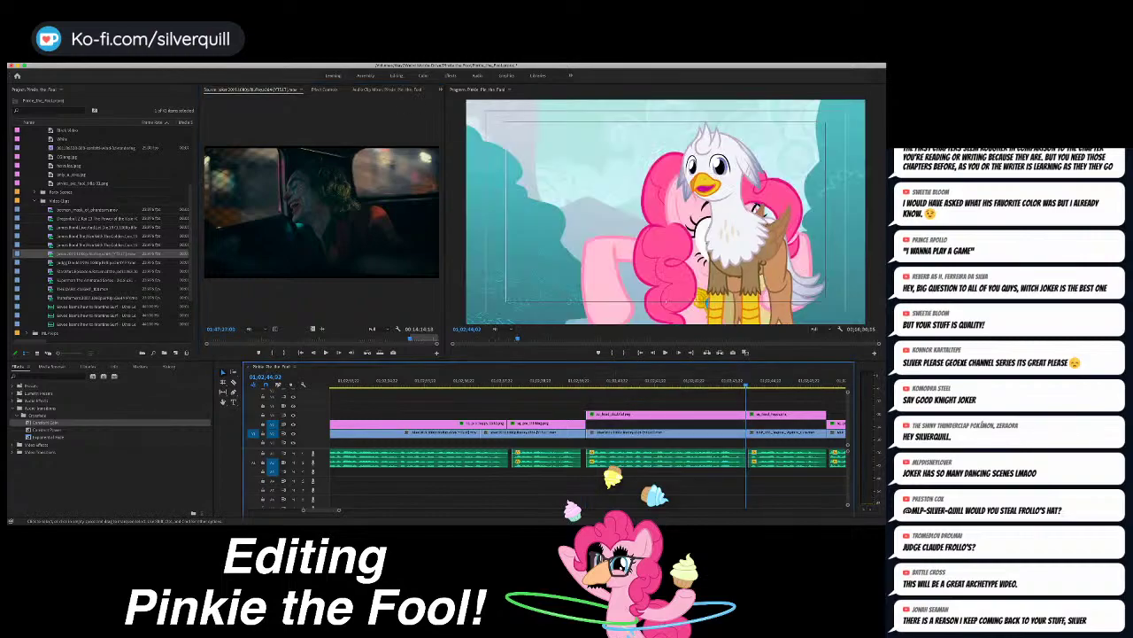
Step: Play the sequence from the start of the inserted car clip to check its timing, and save the project
scroll(588, 452, "right", 2)
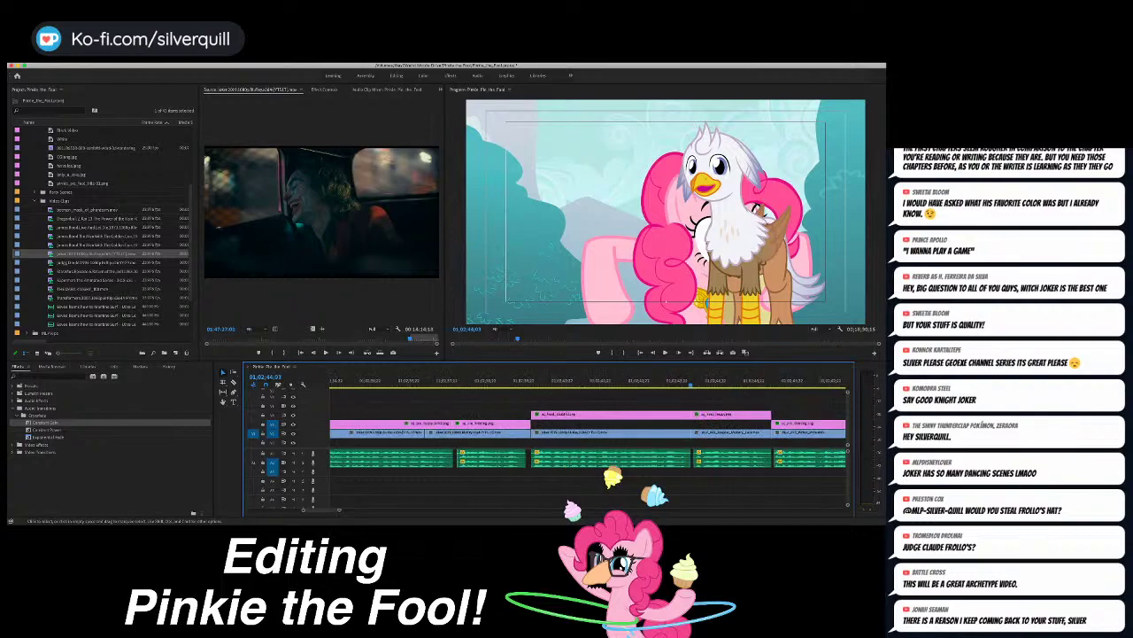
key("Up")
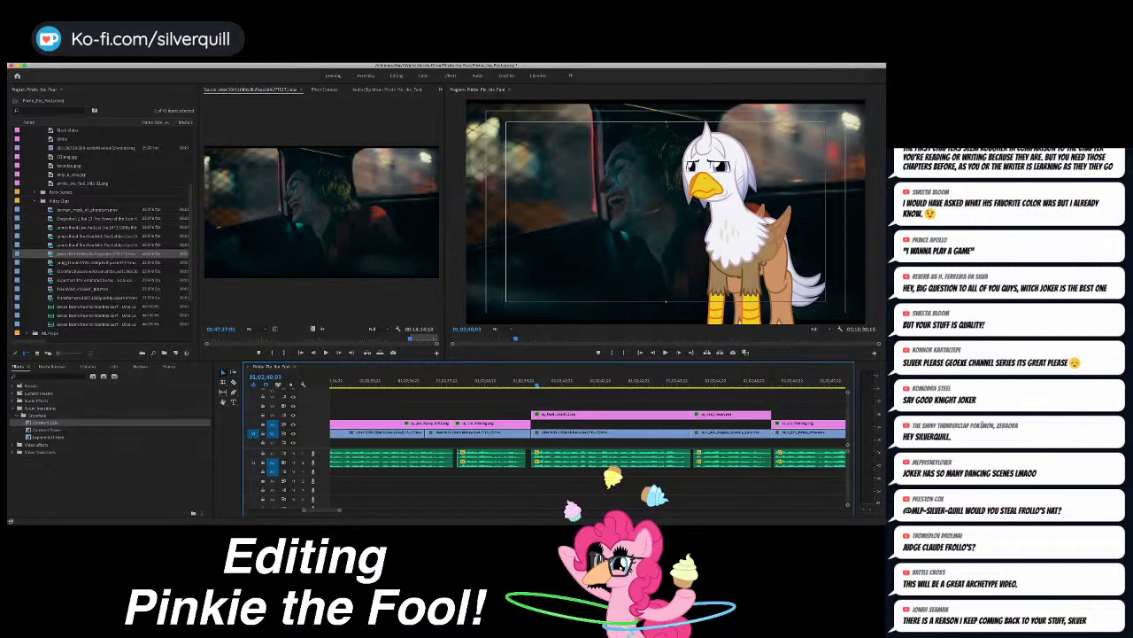
key("super+Tab")
key("super+Tab")
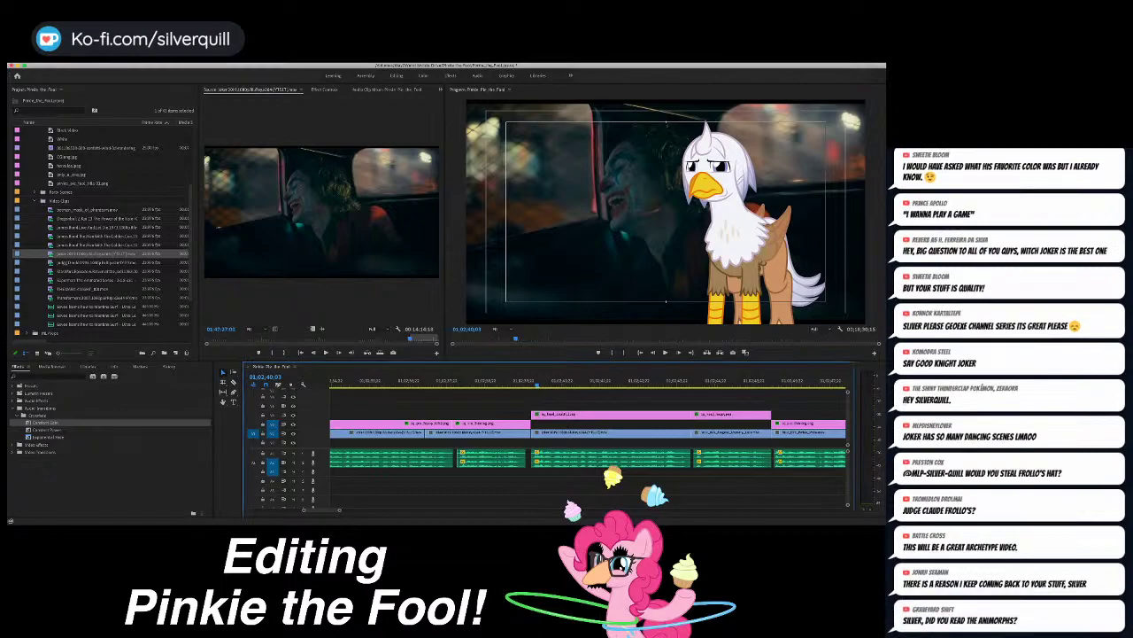
key("space")
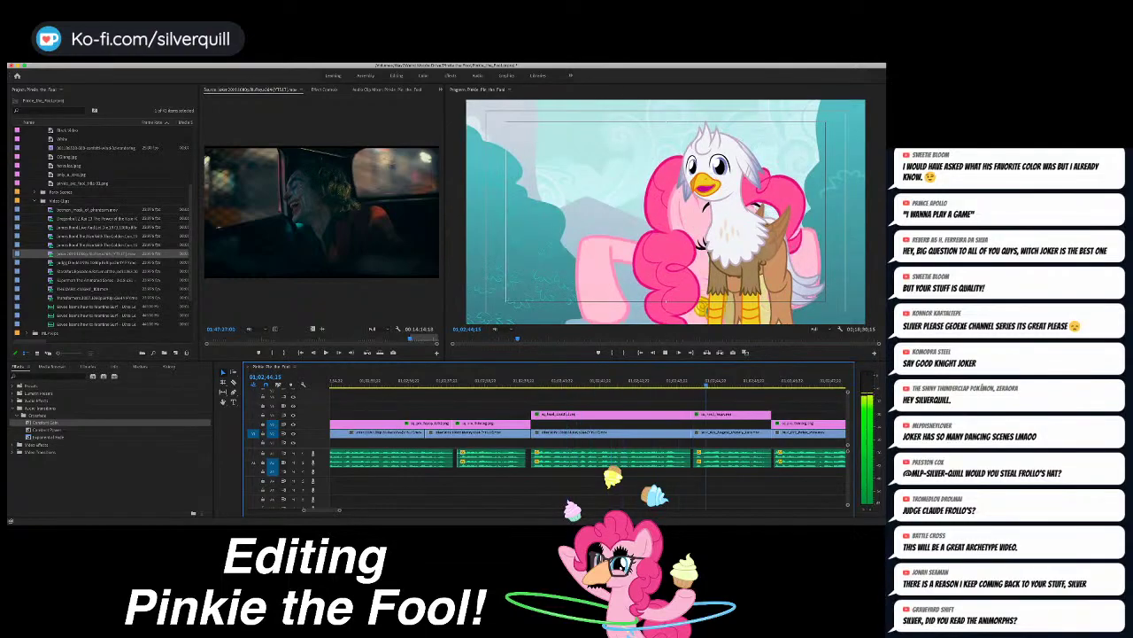
key("minus")
key("minus")
key("minus")
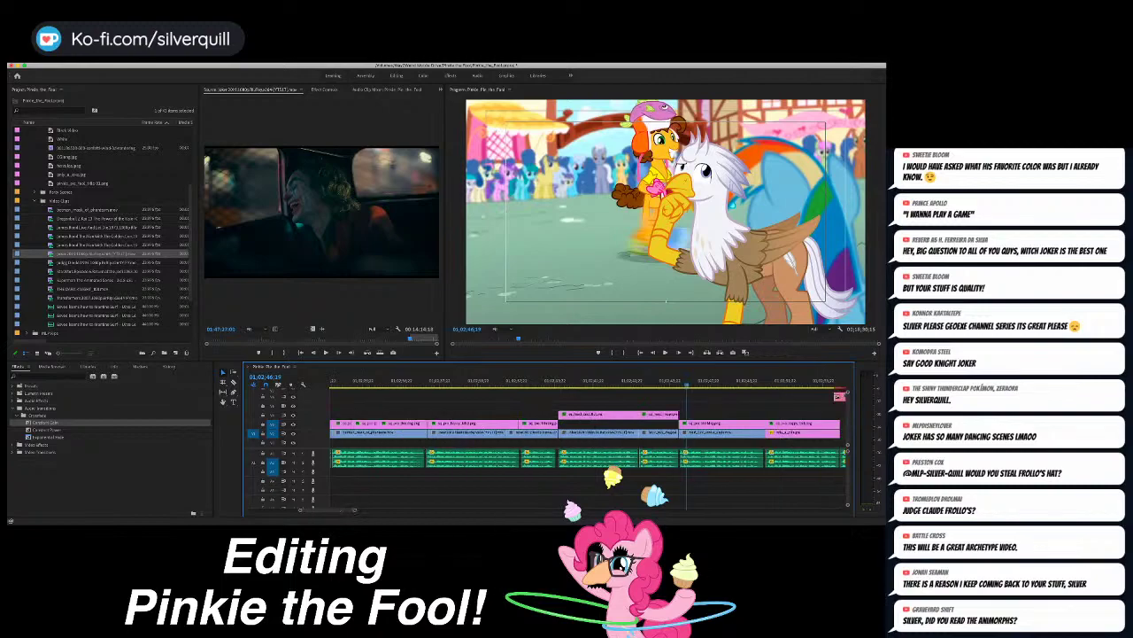
key("ctrl+s")
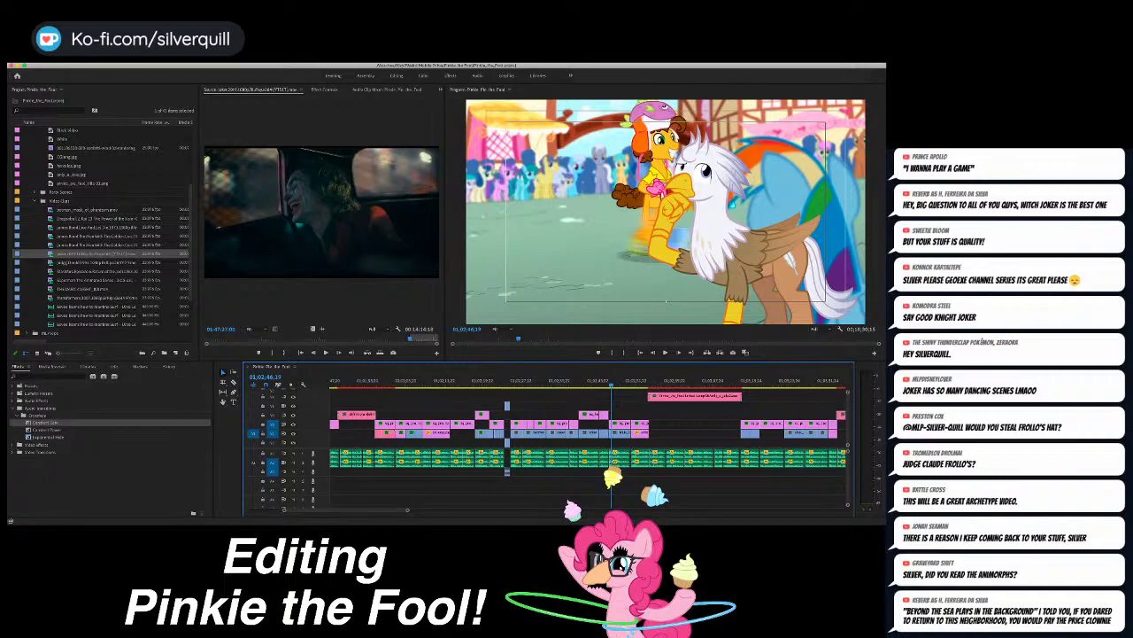
Step: Mark the picture gap from about 01;03;17 to 01;03;22 with sequence in and out points and play its narration
key("Down")
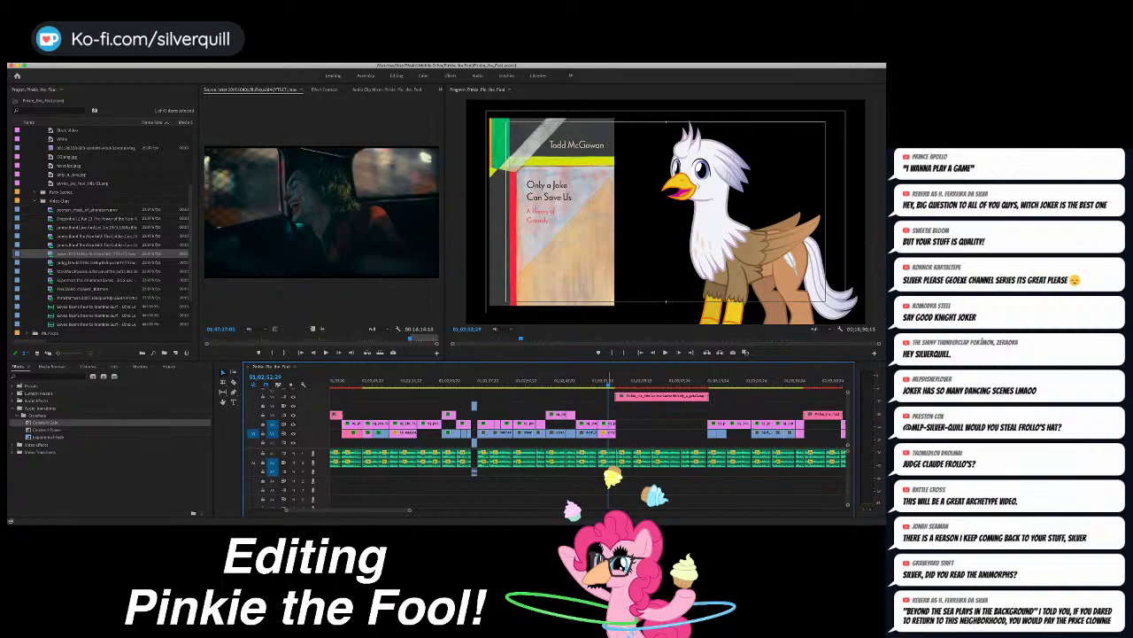
scroll(588, 443, "right", 2)
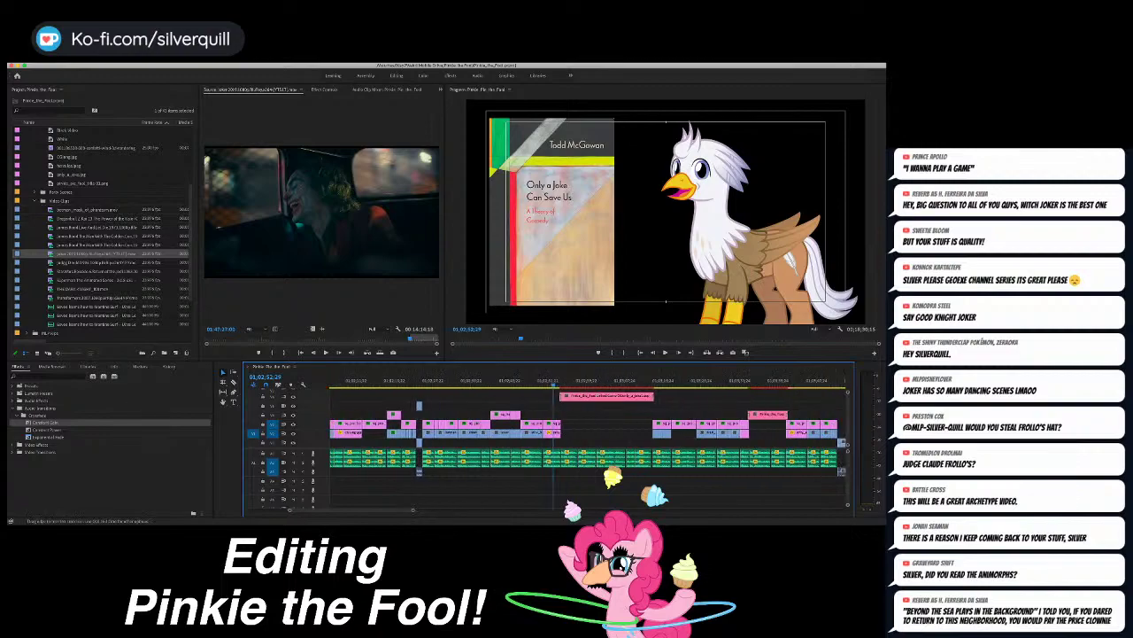
left_click(679, 382)
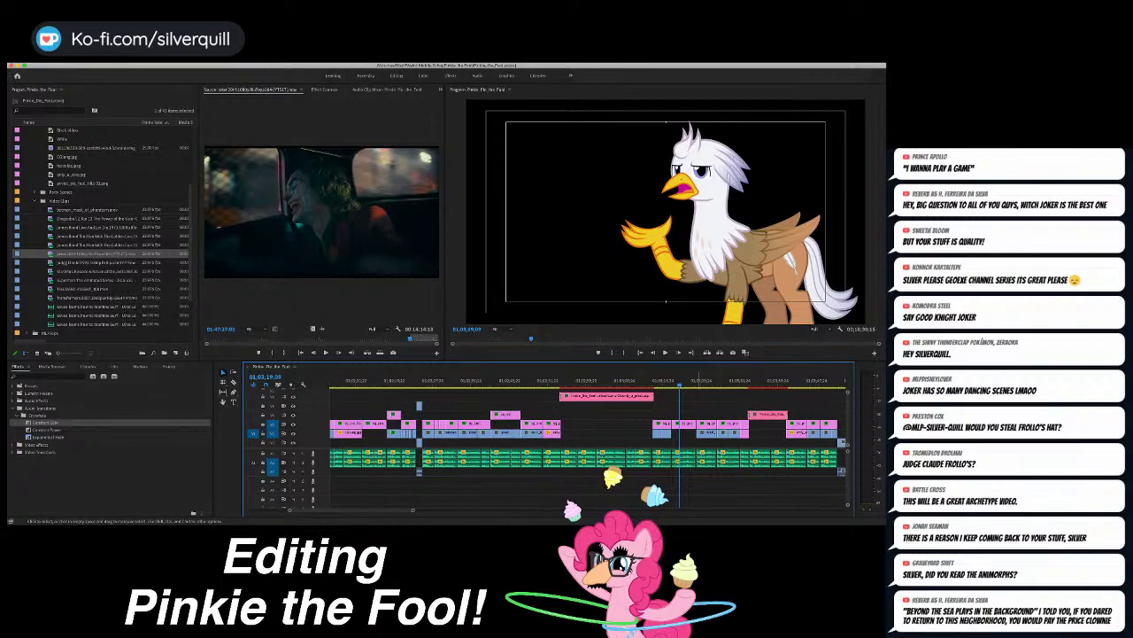
key("equal")
key("Up")
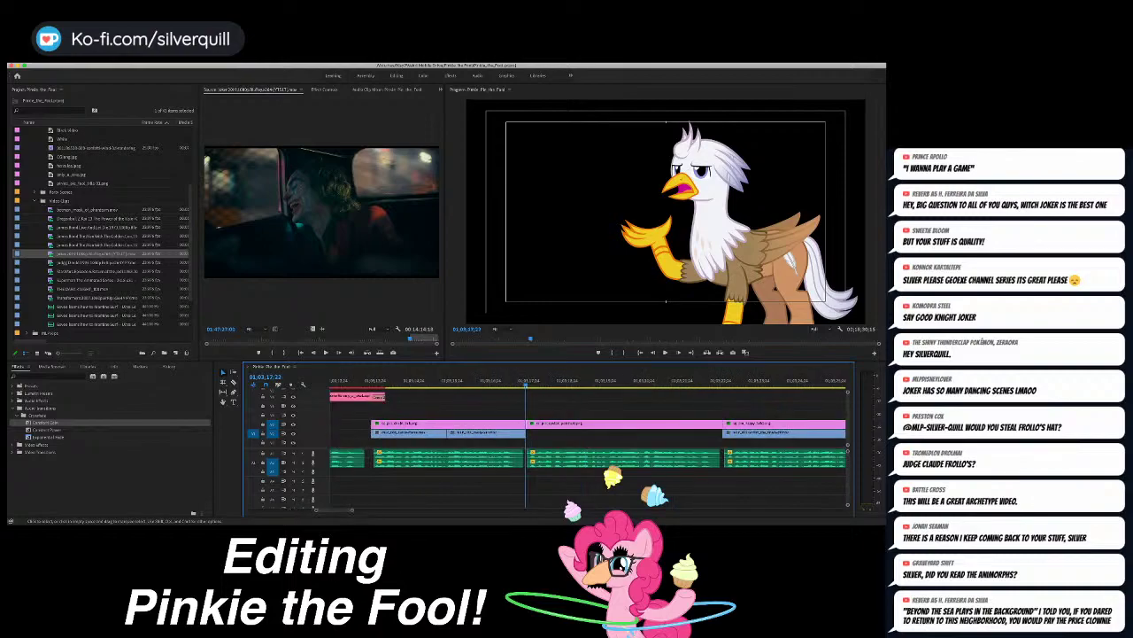
key("Down")
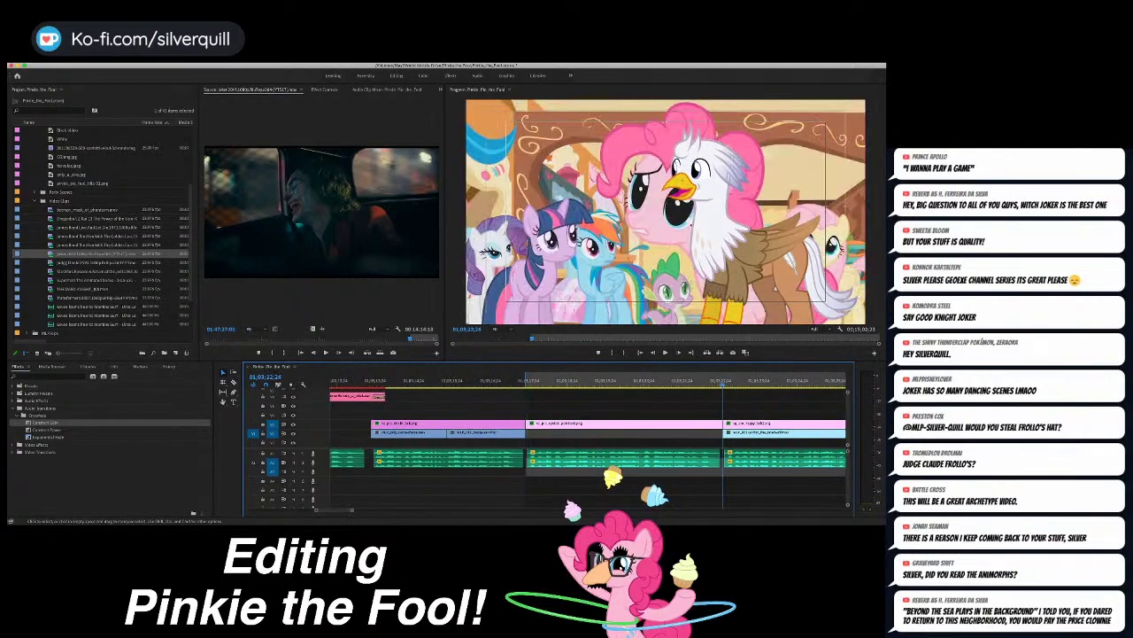
key("Left")
key("o")
key("Up")
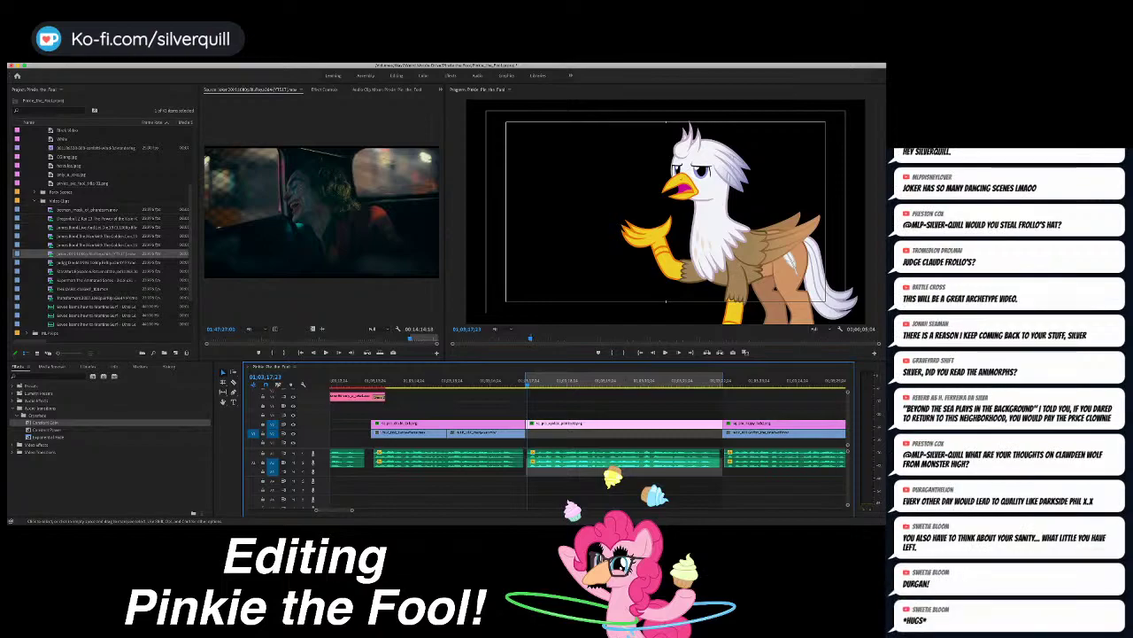
key("space")
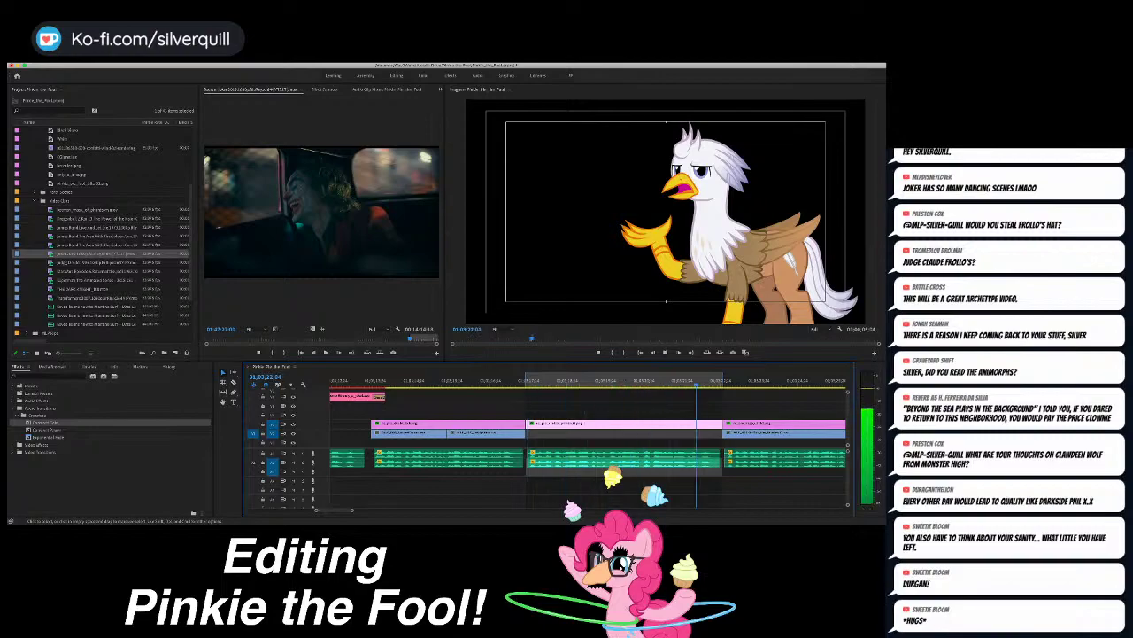
key("space")
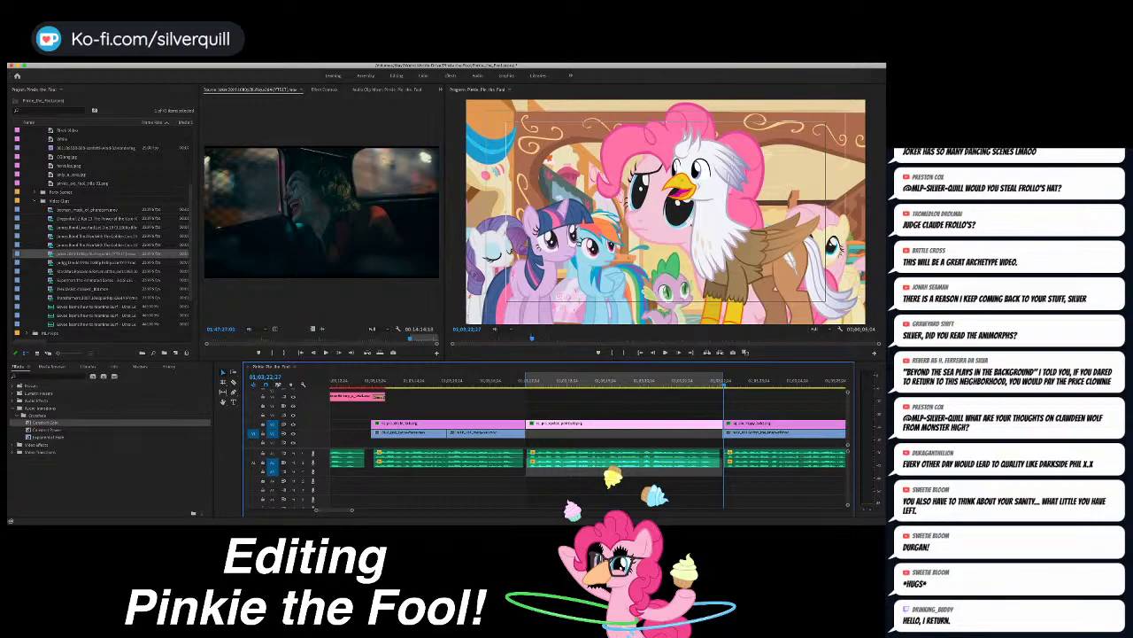
Step: Open the 2007 Transformers film as the source and skim forward through it for fitting footage
scroll(101, 232, "down", 1)
double_click(80, 289)
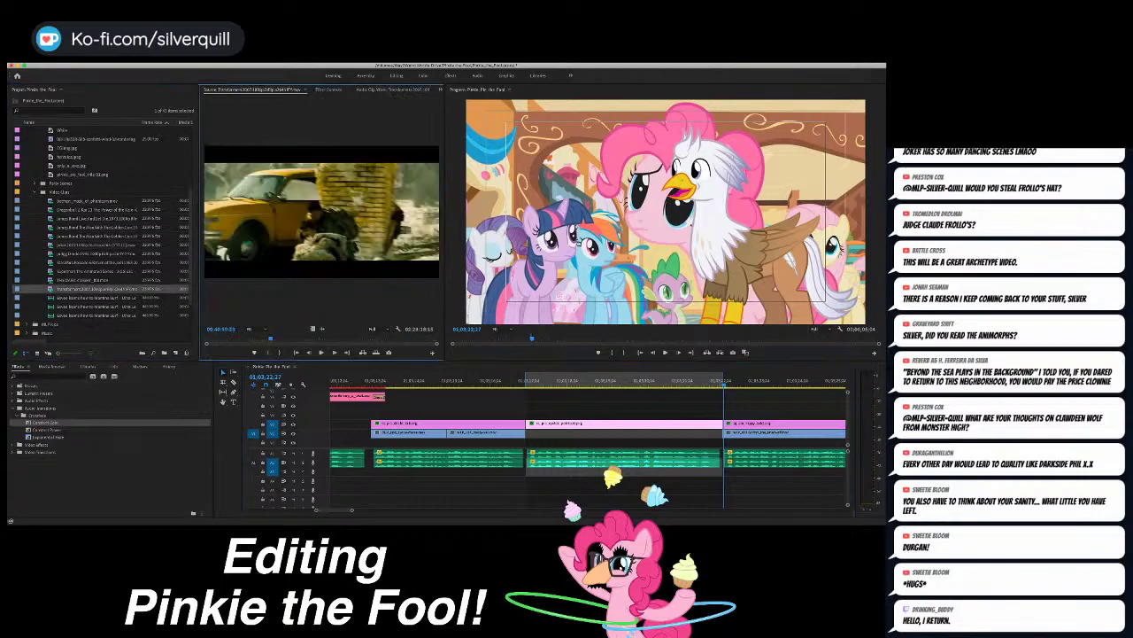
mouse_move(271, 339)
left_mouse_down()
mouse_move(244, 338)
mouse_move(286, 339)
left_mouse_up()
scroll(101, 232, "down", 1)
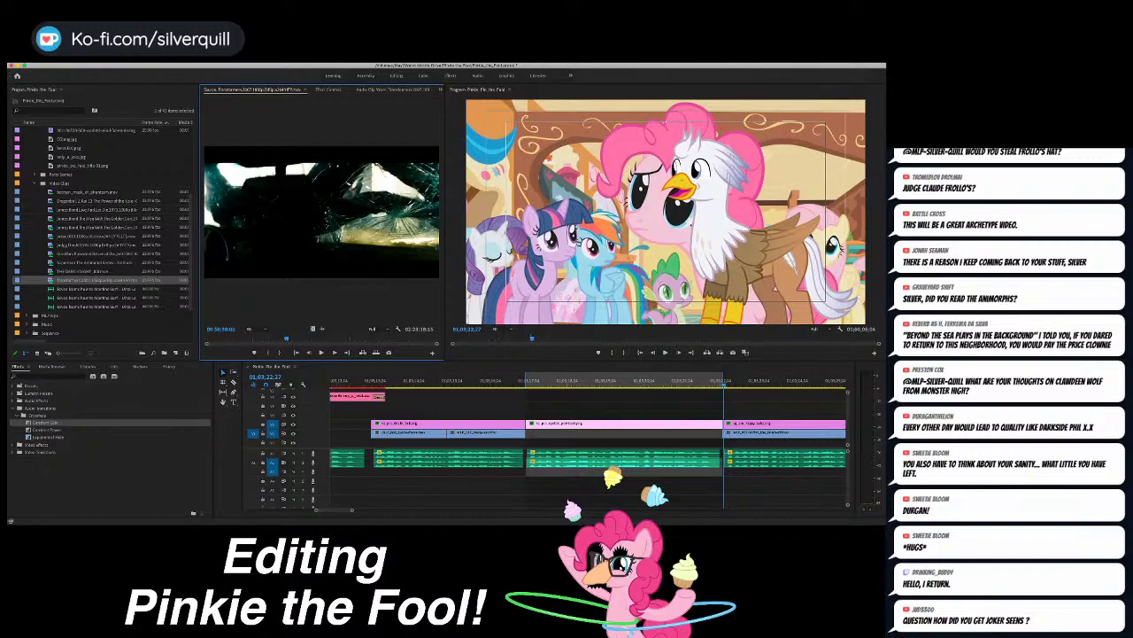
Step: Search the project items for "revenge"
scroll(103, 232, "up", 3)
left_click(51, 111)
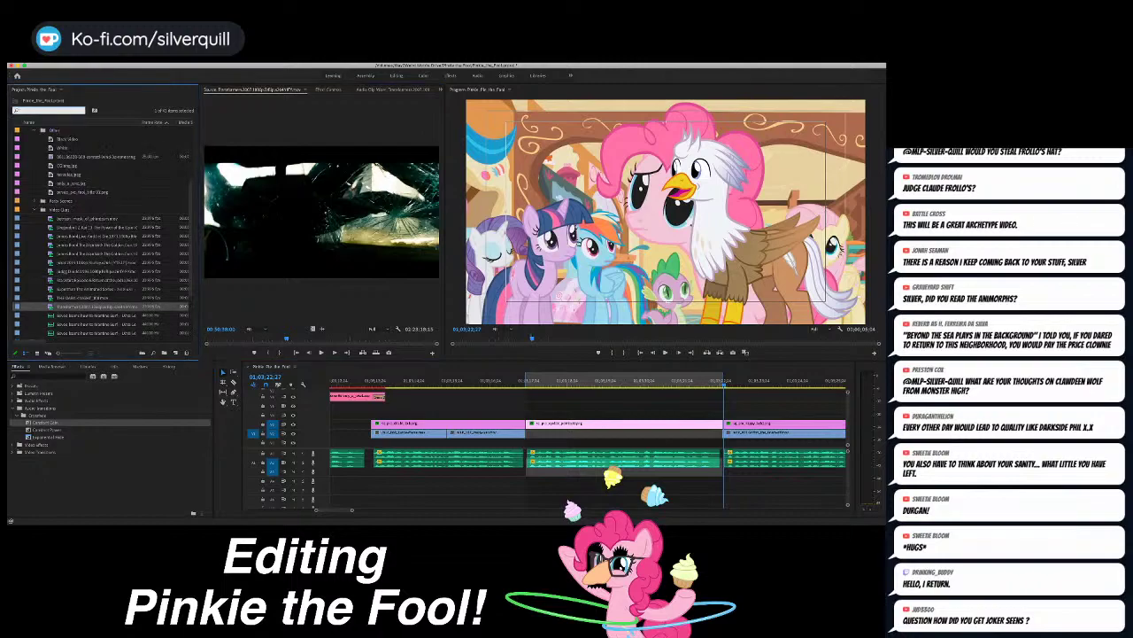
type("revenge")
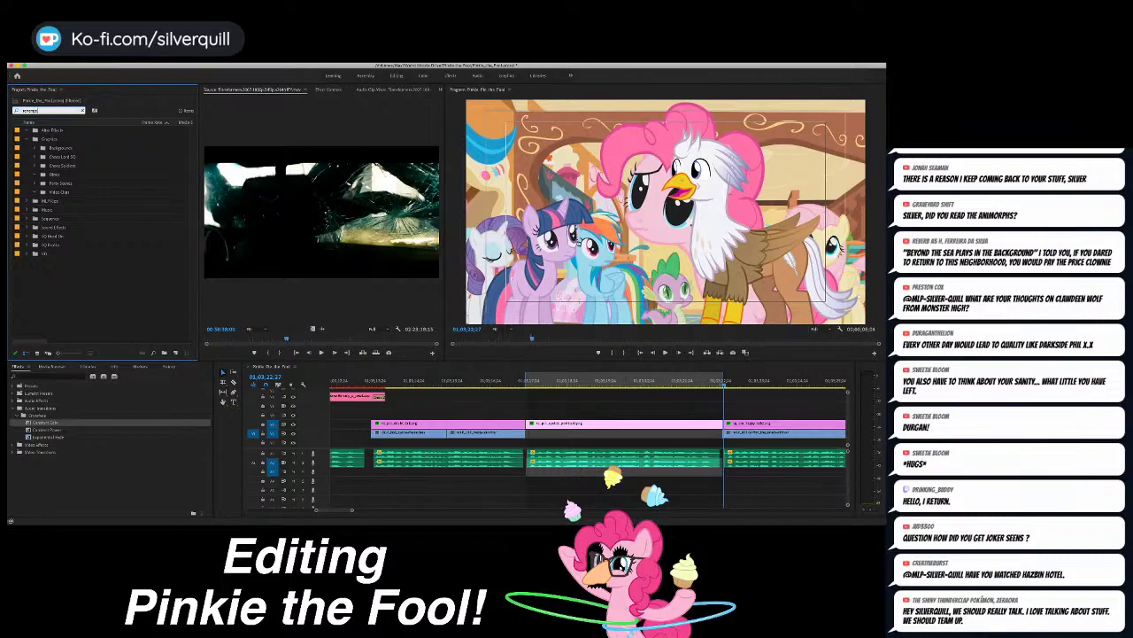
Step: Clear the project search and delete the duplicate 2007 Transformers clip from the video clips bin
key("super+Tab")
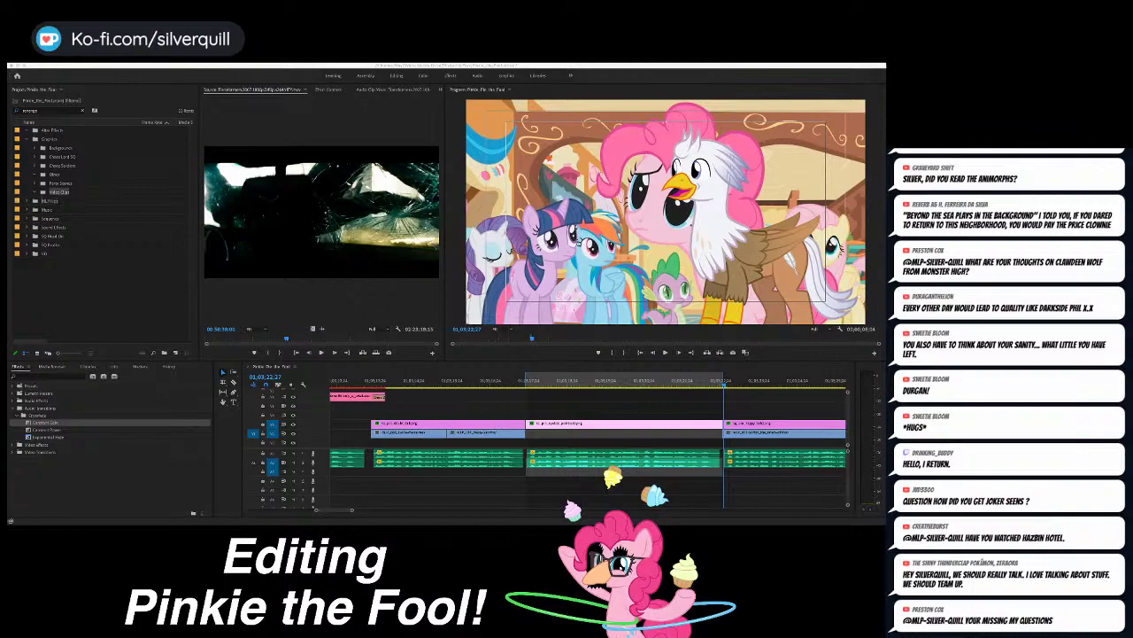
left_click(106, 301)
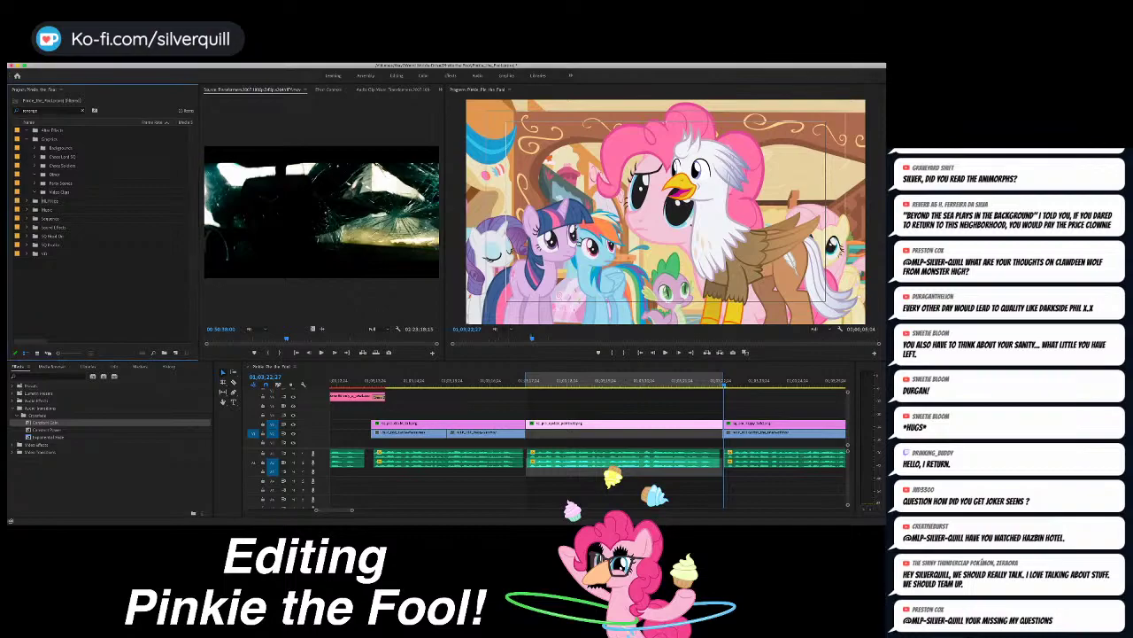
left_click(83, 111)
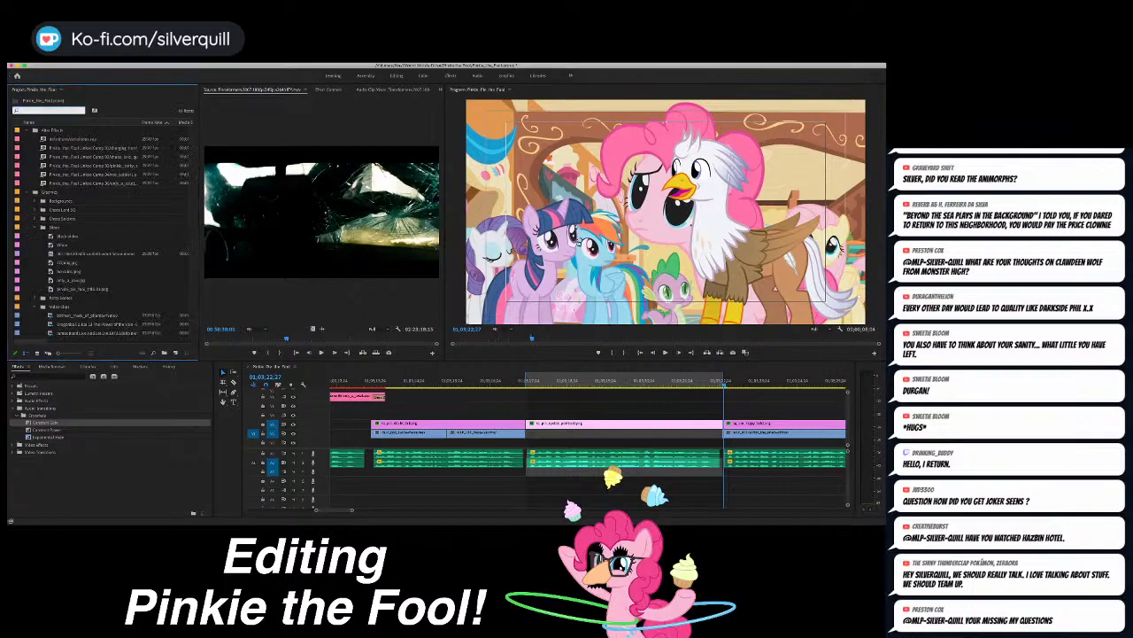
scroll(102, 230, "down", 5)
scroll(113, 232, "up", 1)
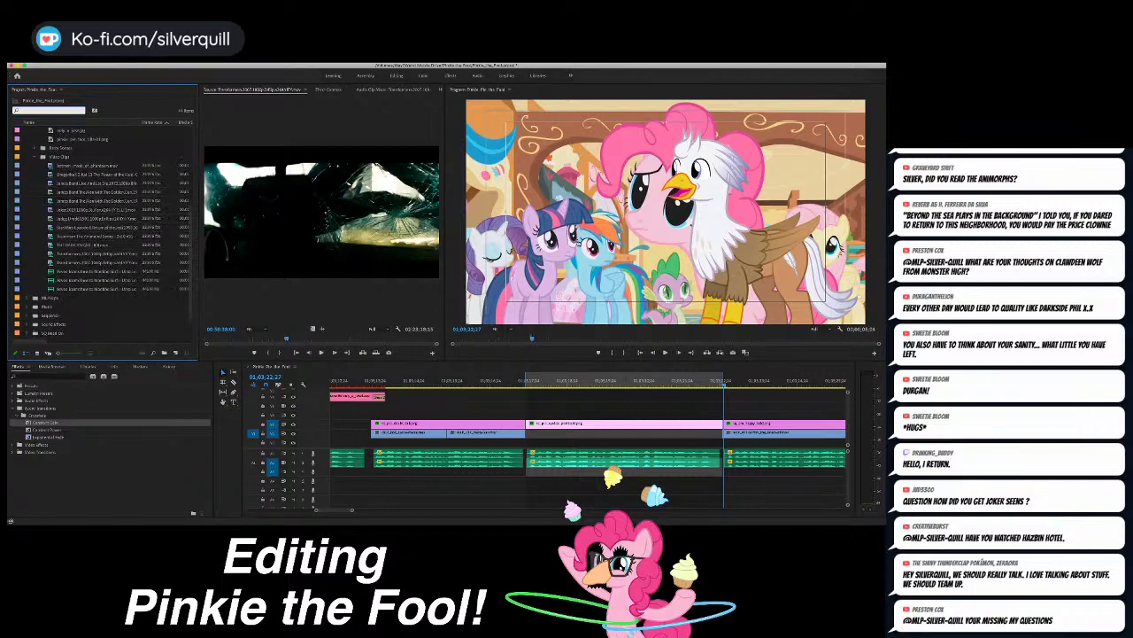
left_click(97, 254)
left_click(98, 263)
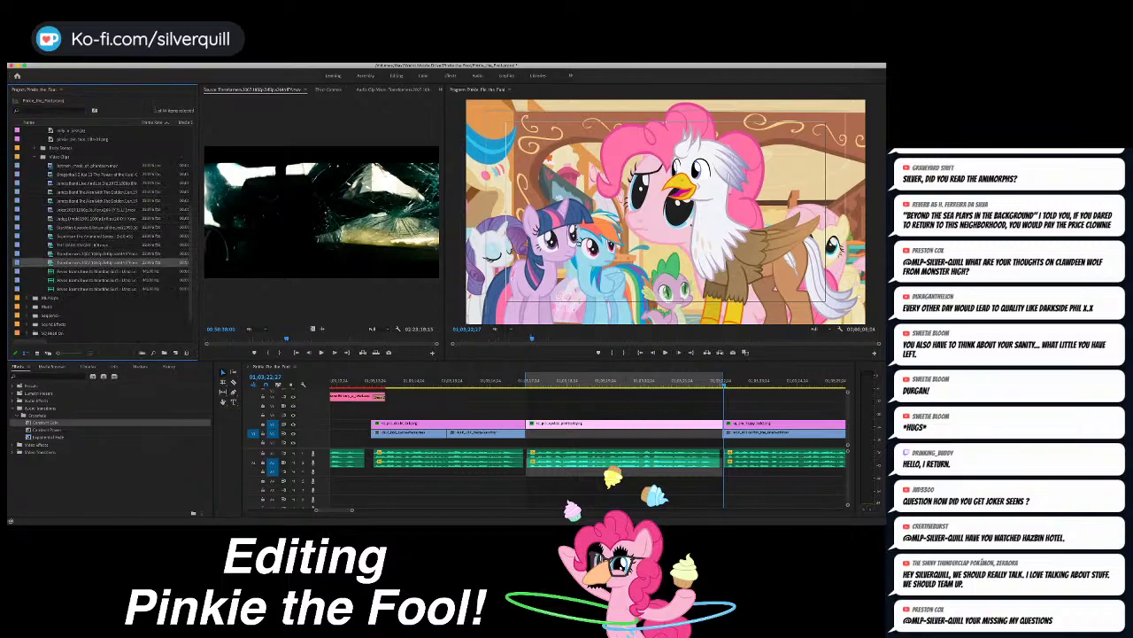
key("Delete")
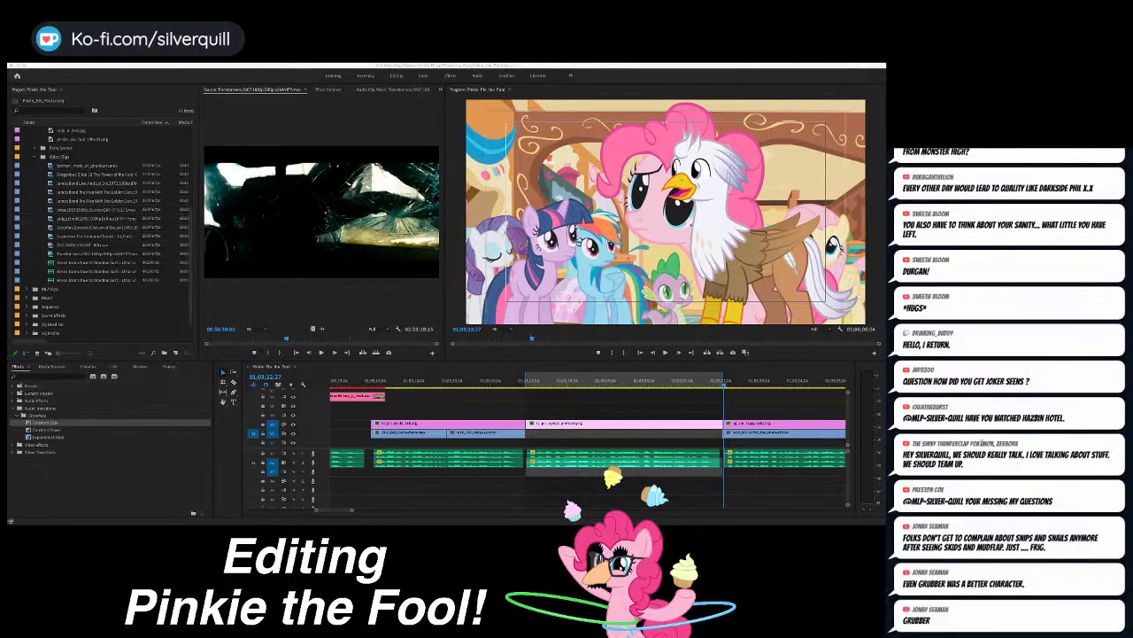
Step: Open Transformers: Revenge of the Fallen as the source, skim to the robot fight, and overwrite that footage into the marked gap
double_click(97, 263)
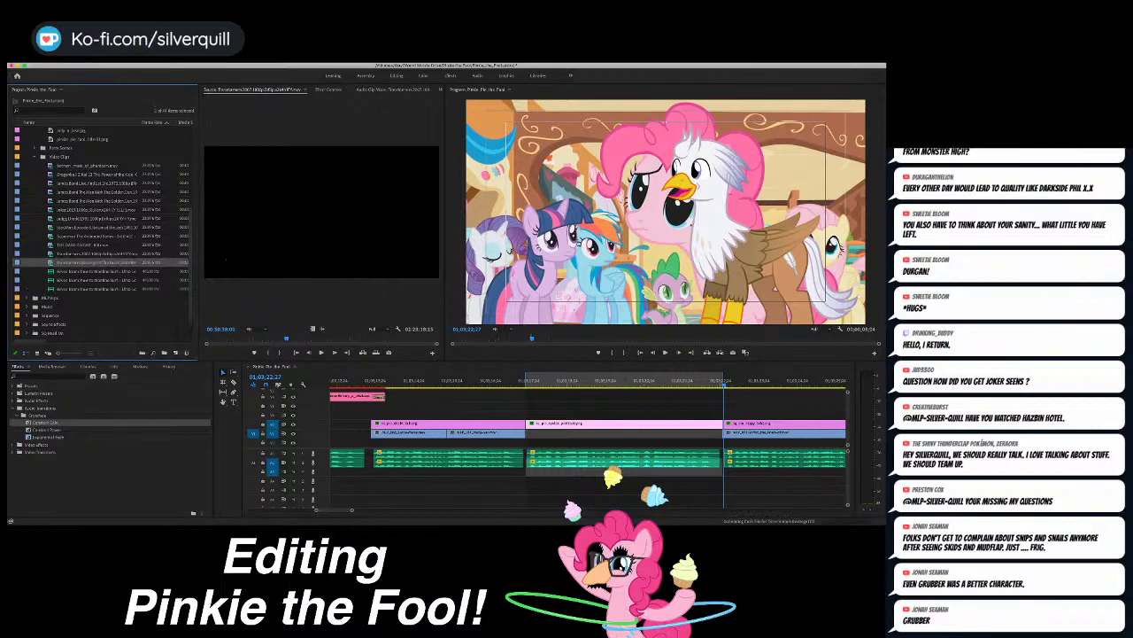
left_click_drag(251, 338, 319, 339)
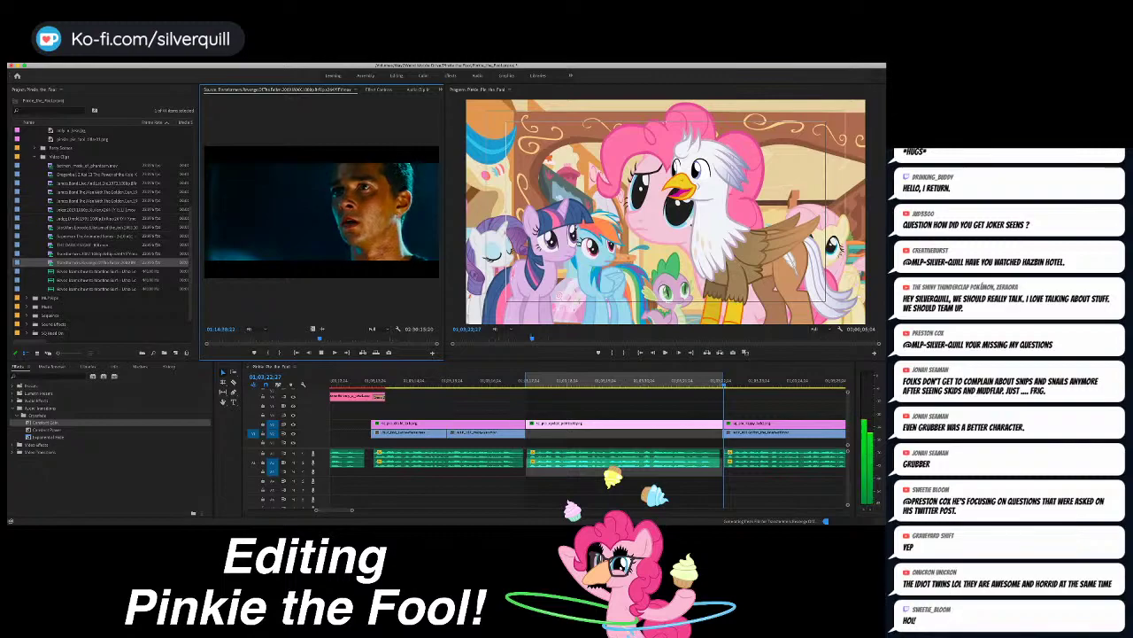
left_click_drag(320, 338, 362, 337)
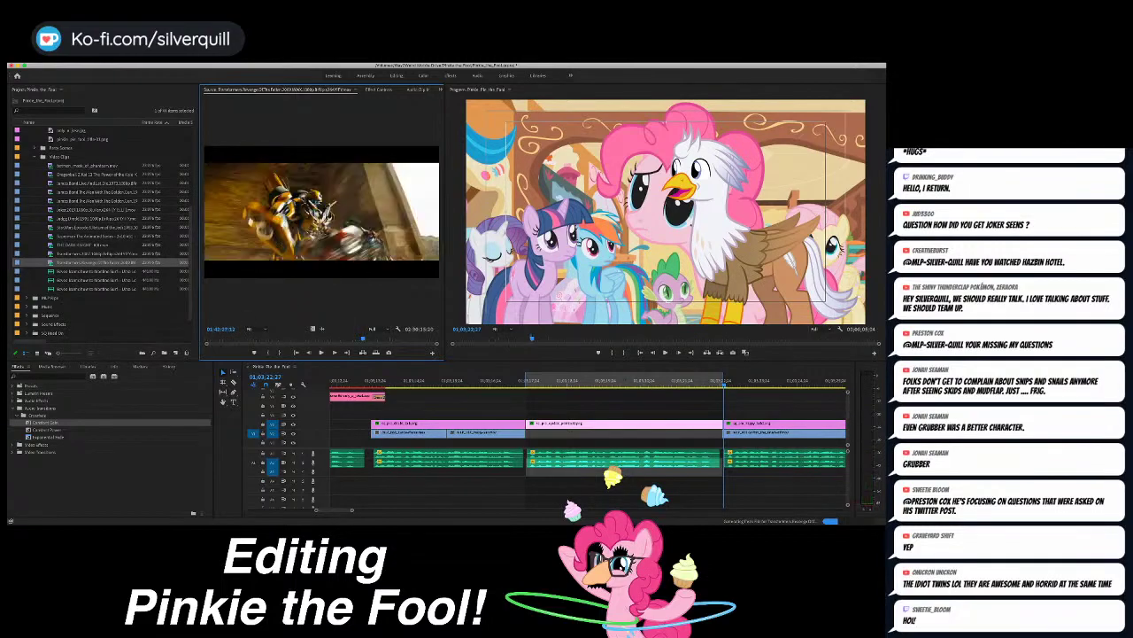
key("space")
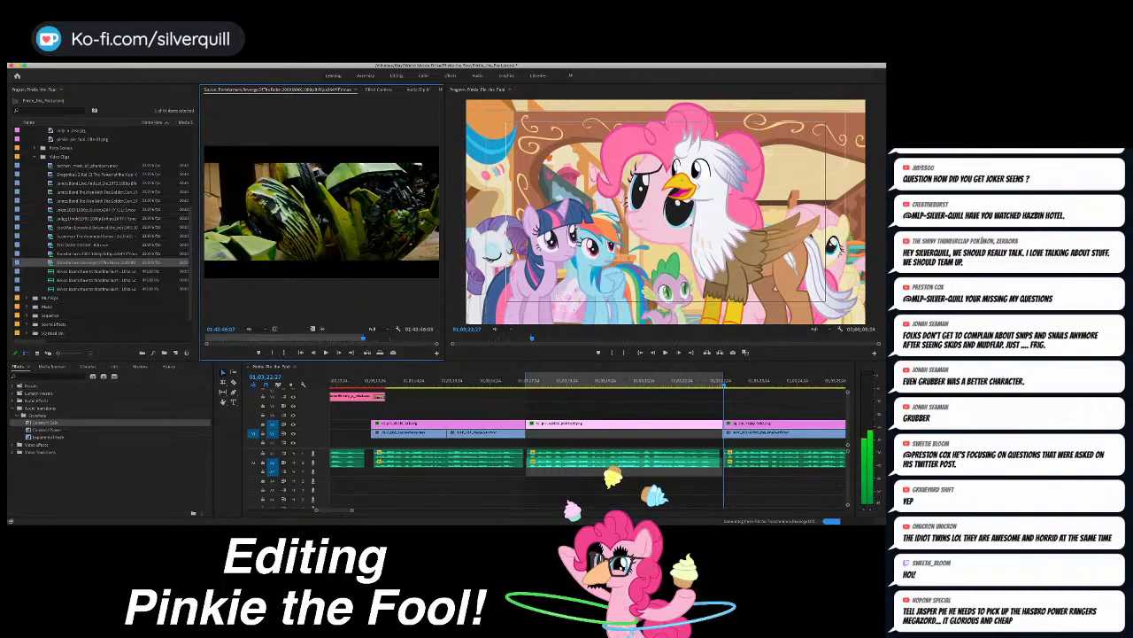
key(".")
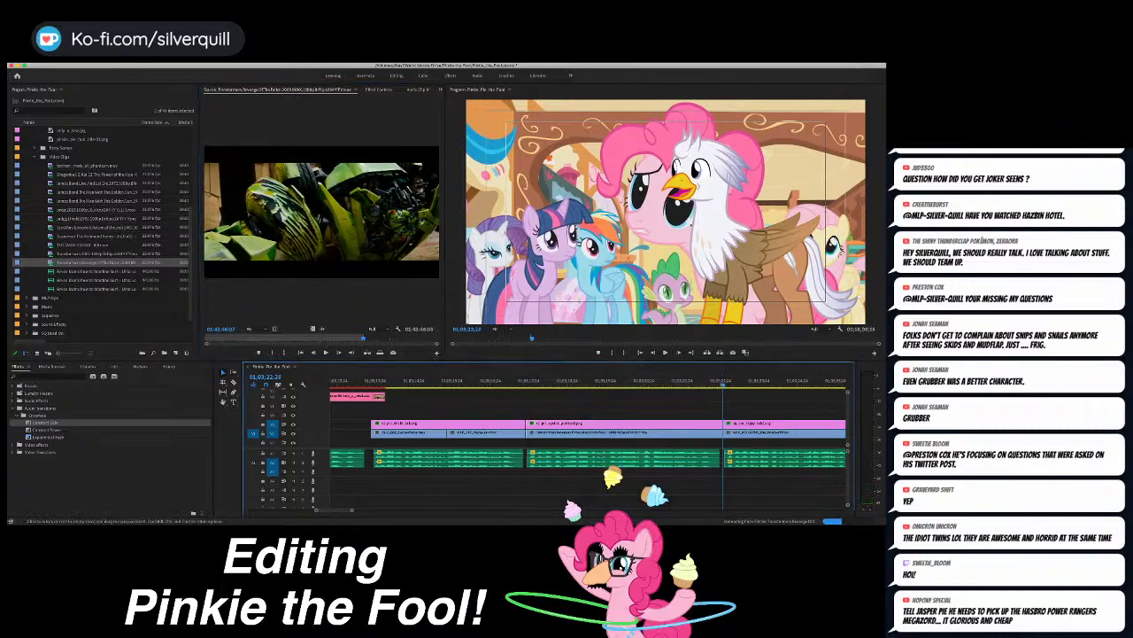
Step: Play the sequence from the start of the inserted robot fight clip to check it against the narration
scroll(589, 443, "right", 1)
key("Up")
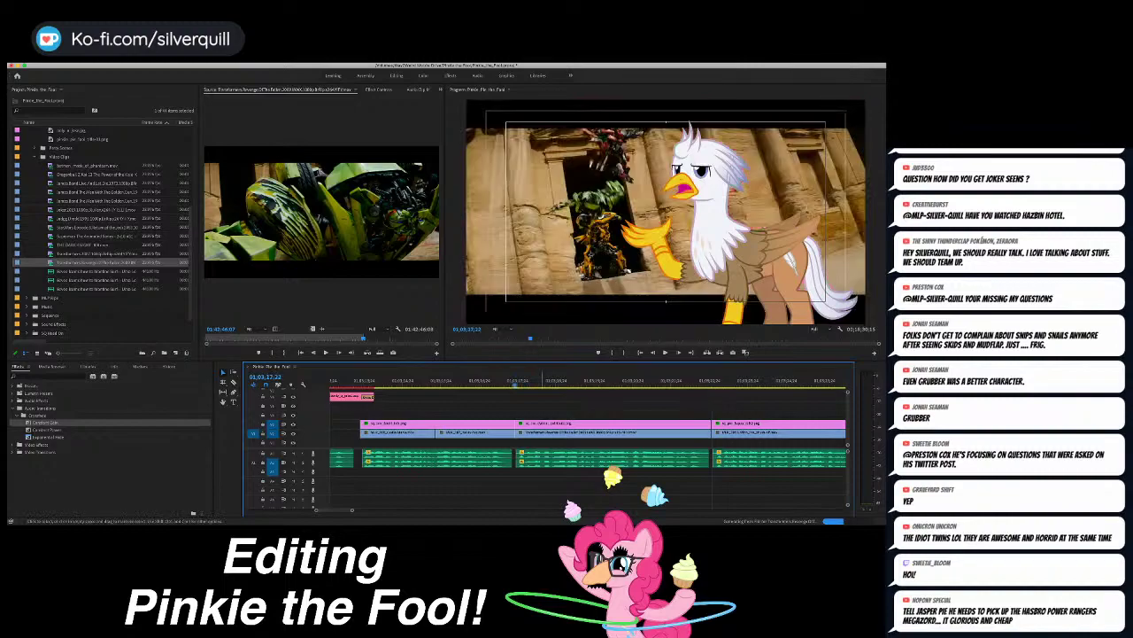
scroll(589, 443, "right", 3)
key("space")
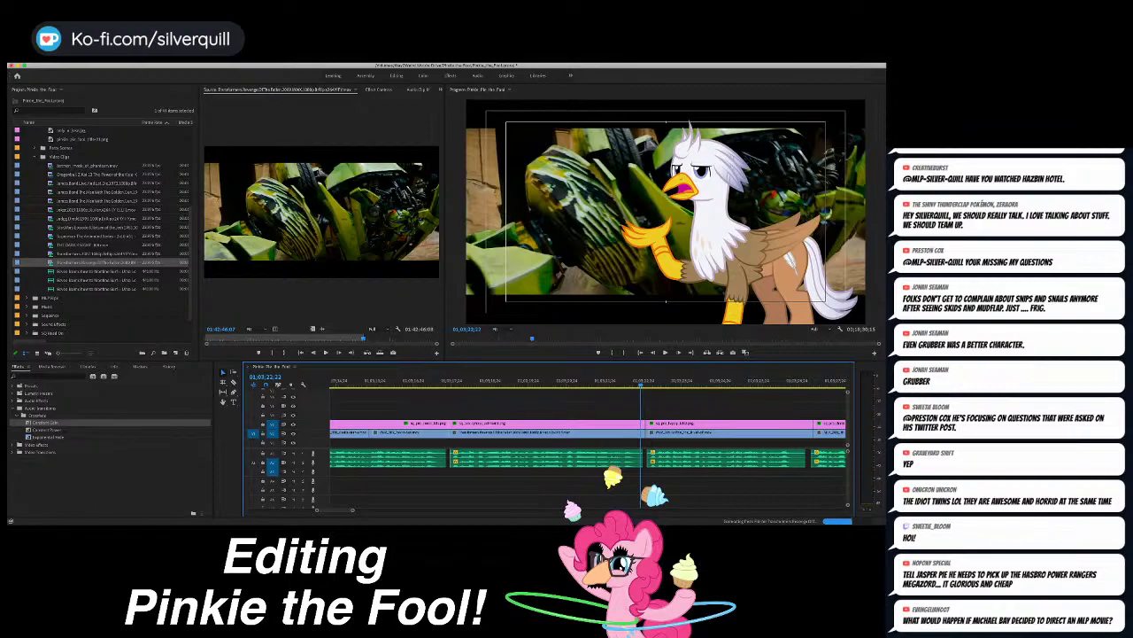
Step: Move the playhead to the start of the next picture gap behind the griffin, at about 01;04;33
left_click(588, 415)
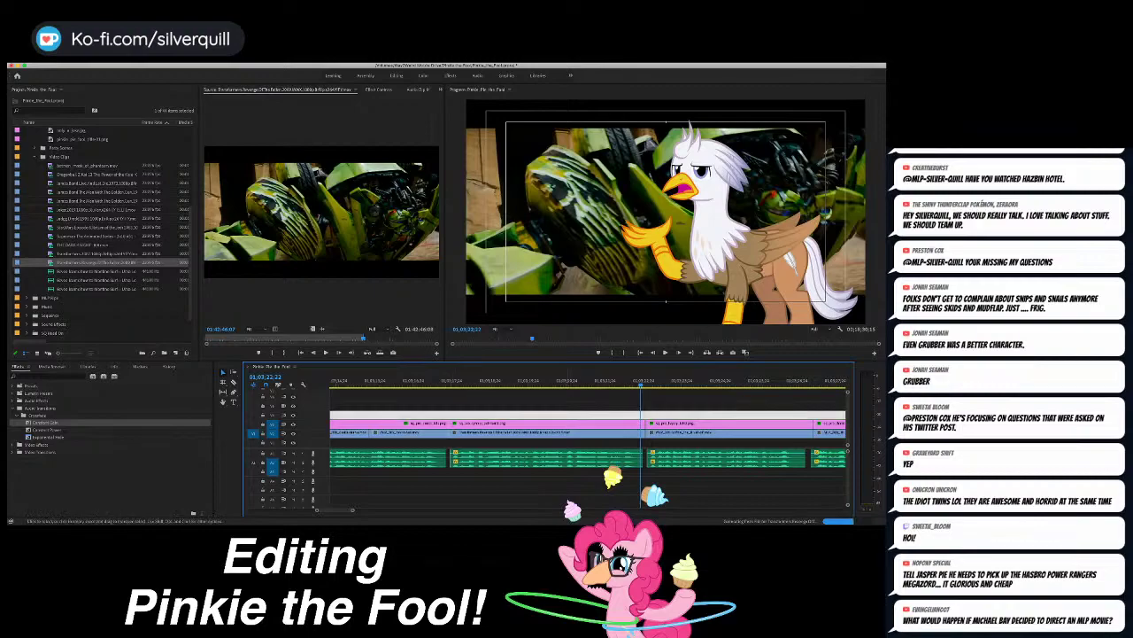
key("minus")
key("minus")
left_click(588, 401)
scroll(588, 434, "right", 3)
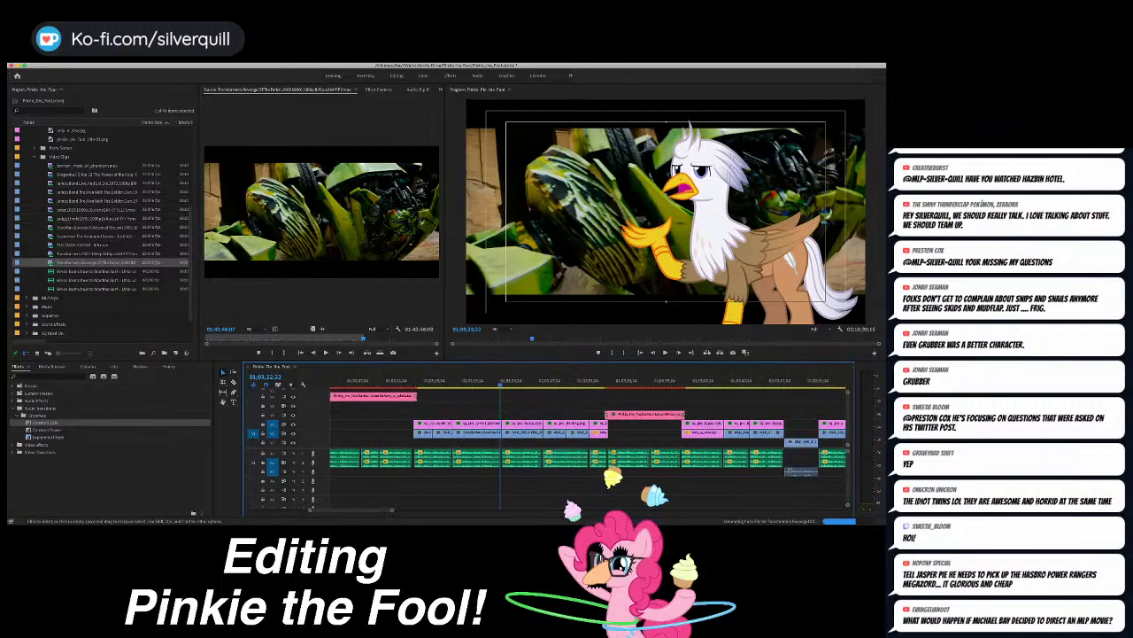
scroll(589, 438, "right", 3)
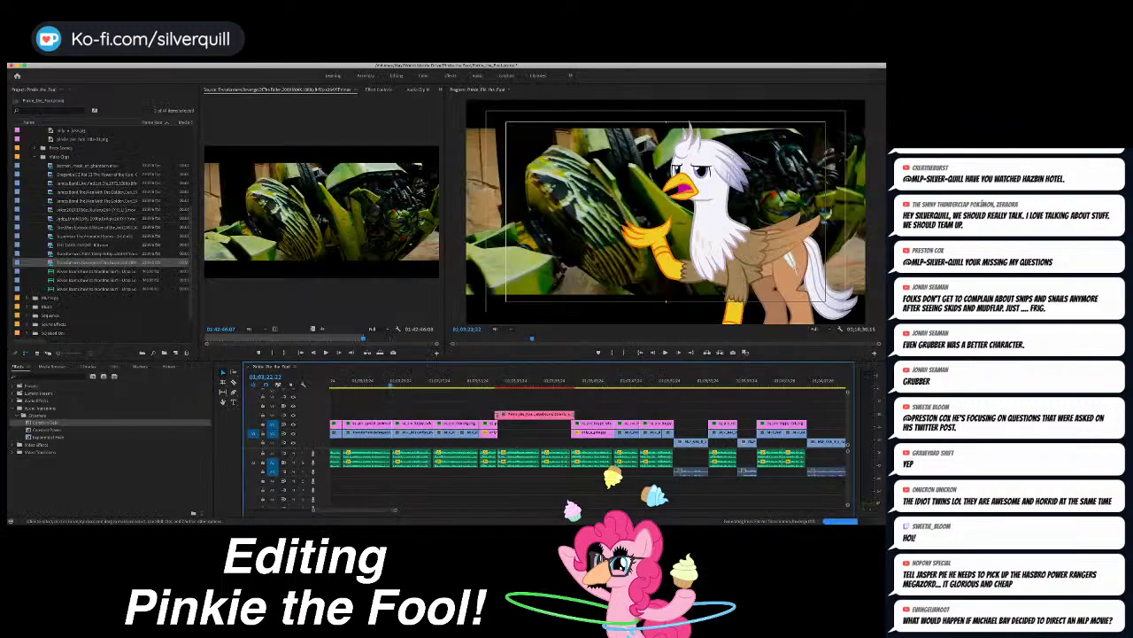
scroll(589, 438, "right", 5)
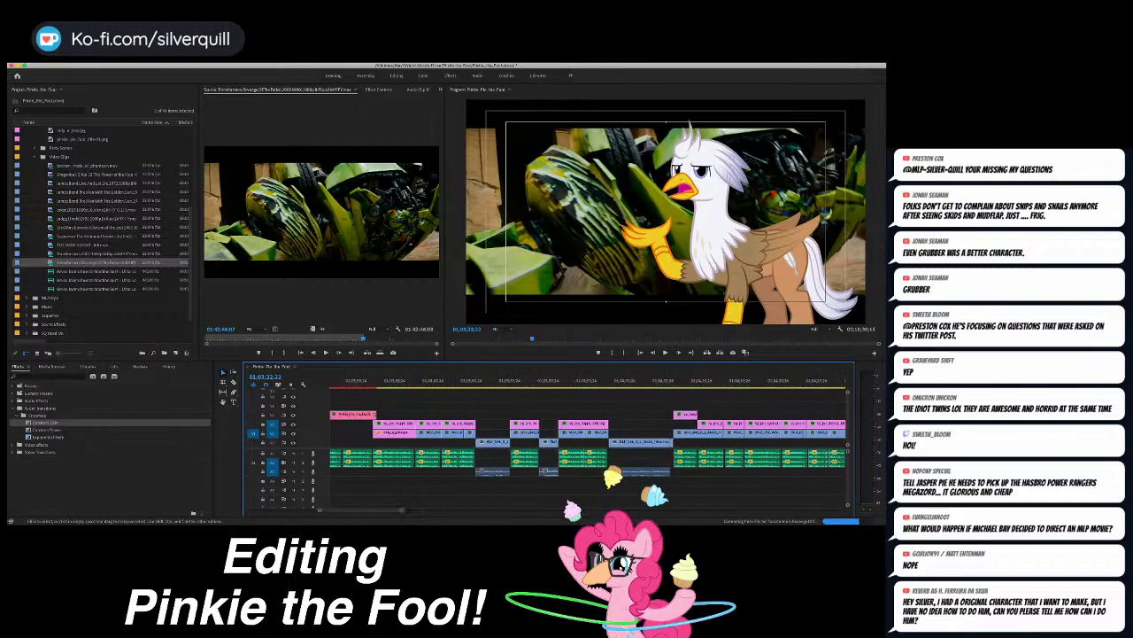
scroll(589, 438, "right", 3)
left_click(681, 380)
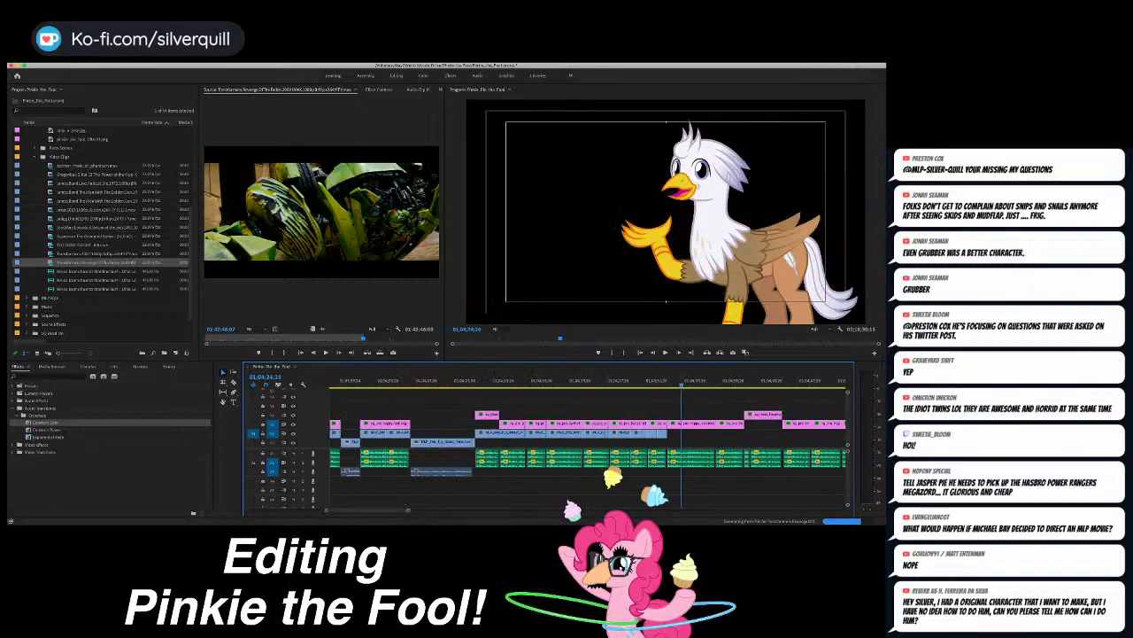
key("Up")
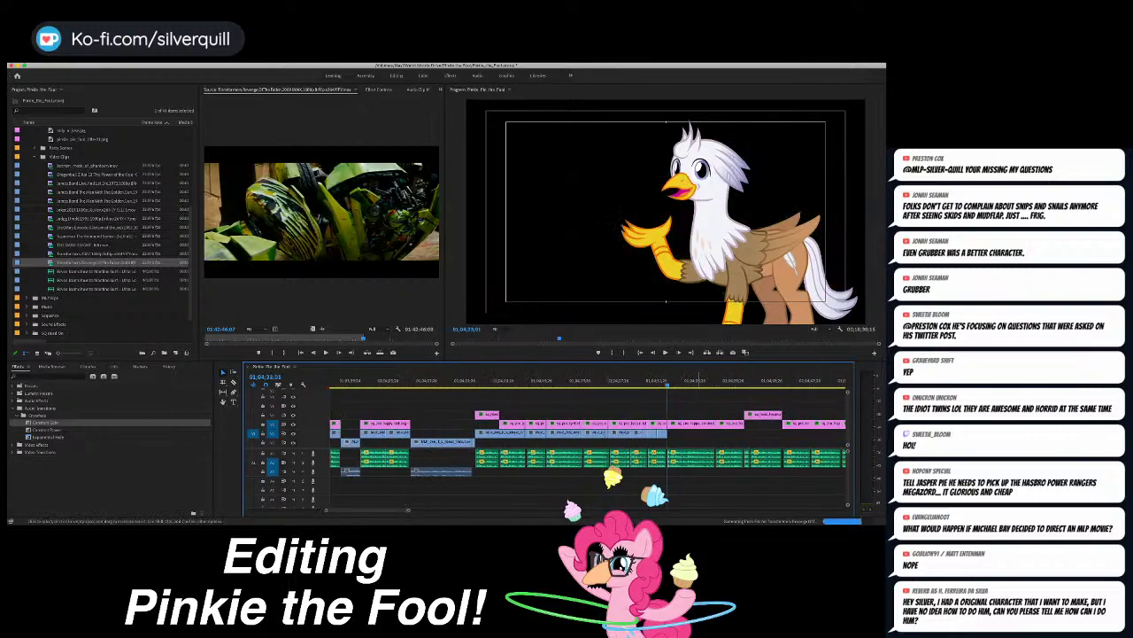
Step: Mark the first part of this gap with sequence in and out points, from about 01;04;33 to 01;04;34;22
key("=")
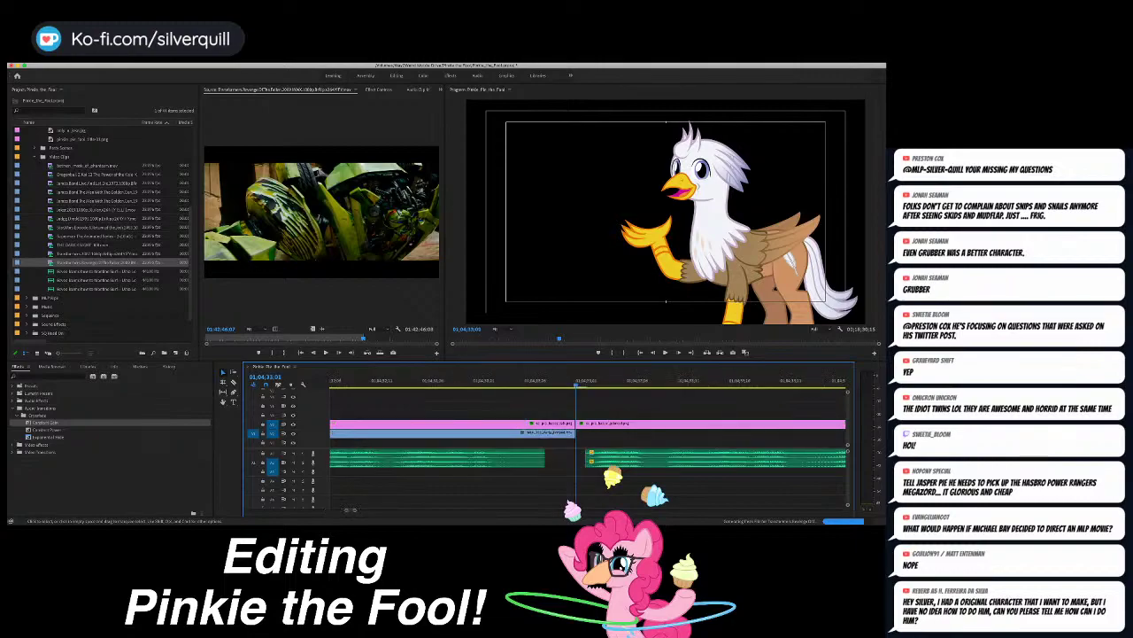
key("i")
key("-")
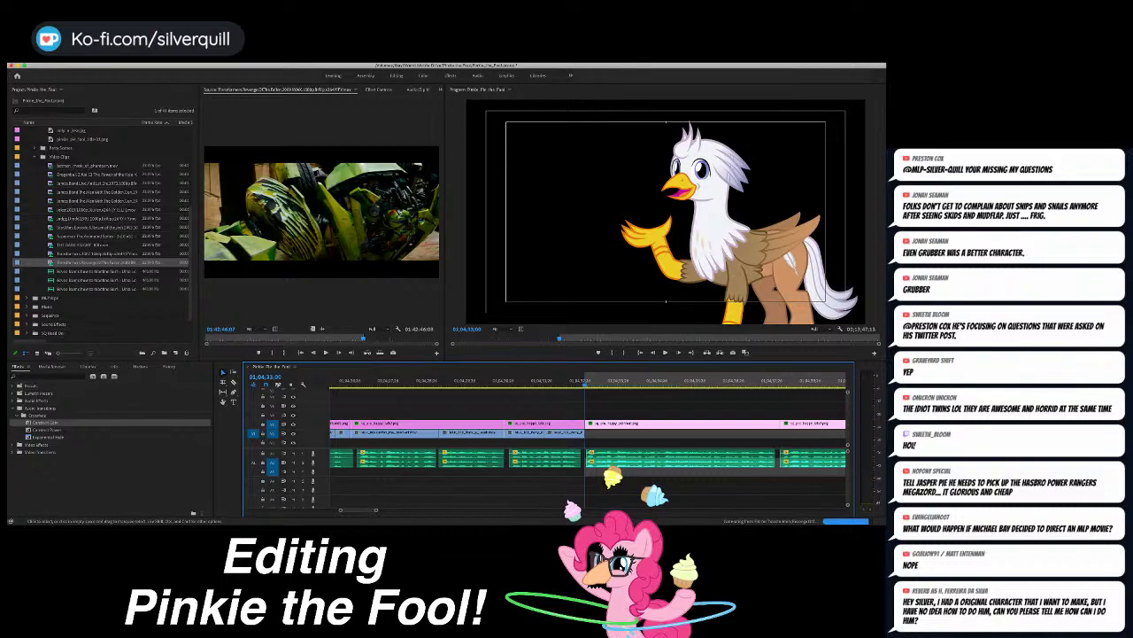
key("-")
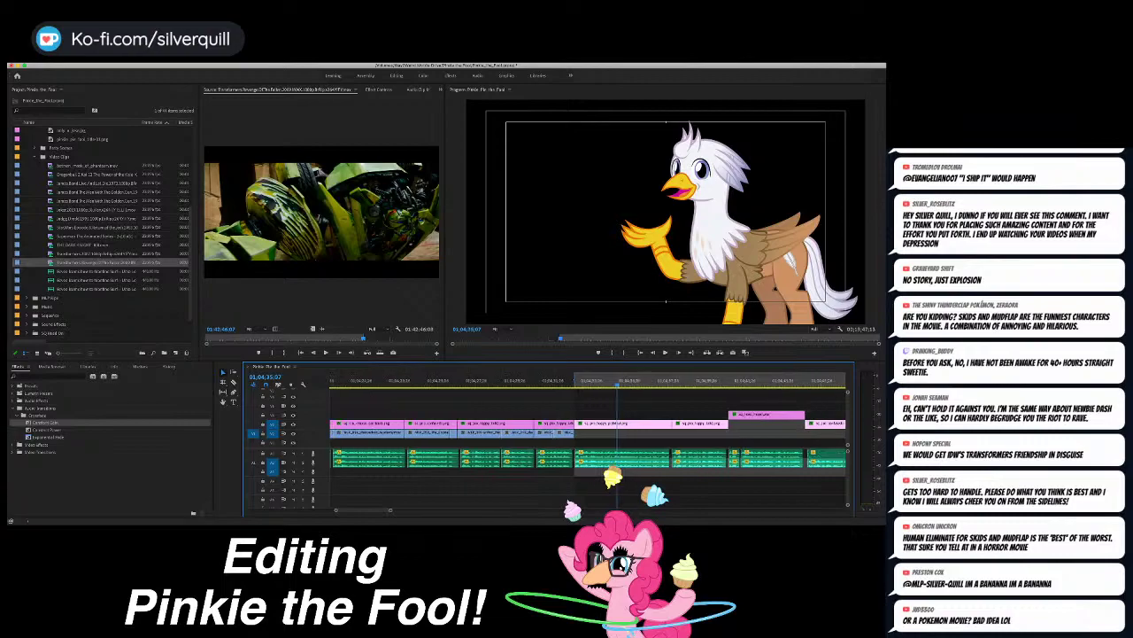
key("shift+Left")
key("shift+Left")
key("shift+Left")
key("o")
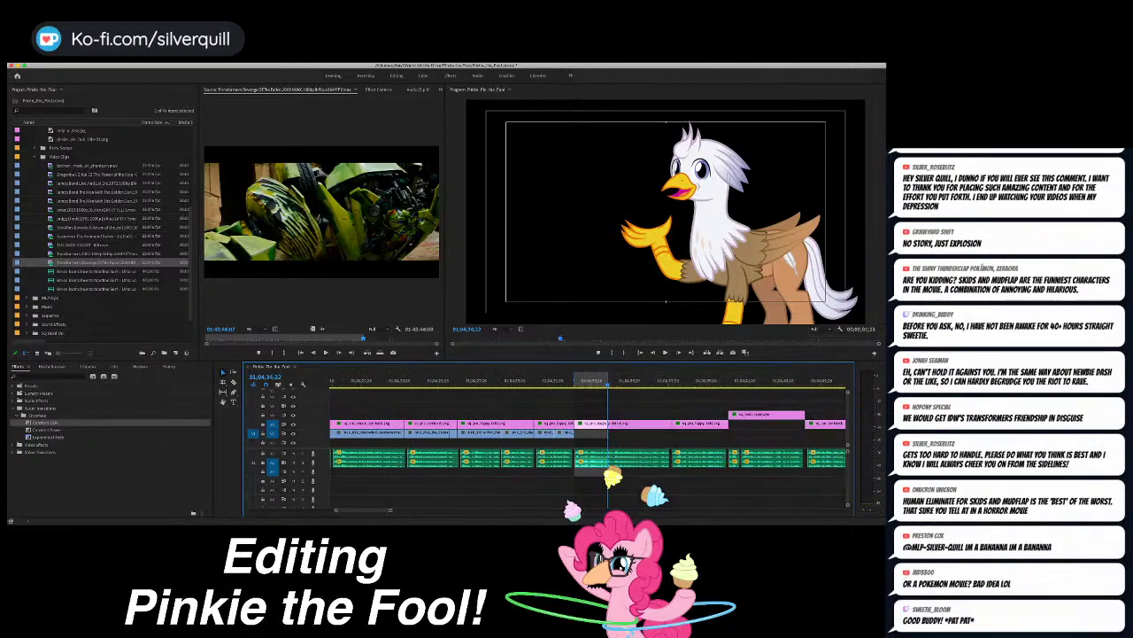
Step: Browse the My Little Pony clips bin and open the Sweet and Elite episode as the source
scroll(102, 221, "up", 5)
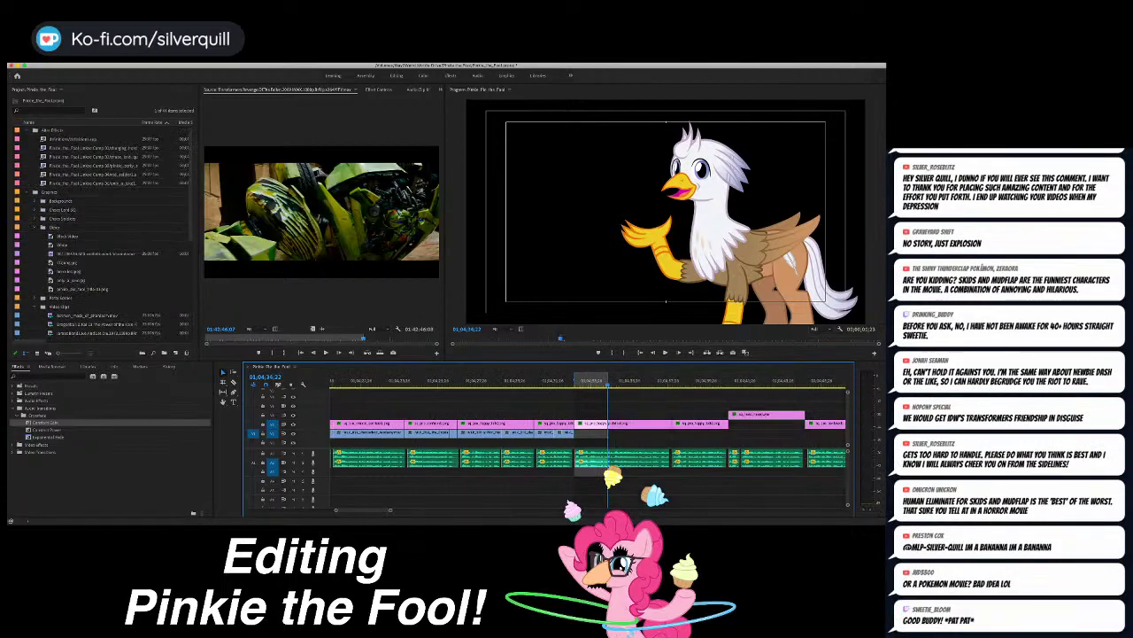
scroll(101, 230, "down", 5)
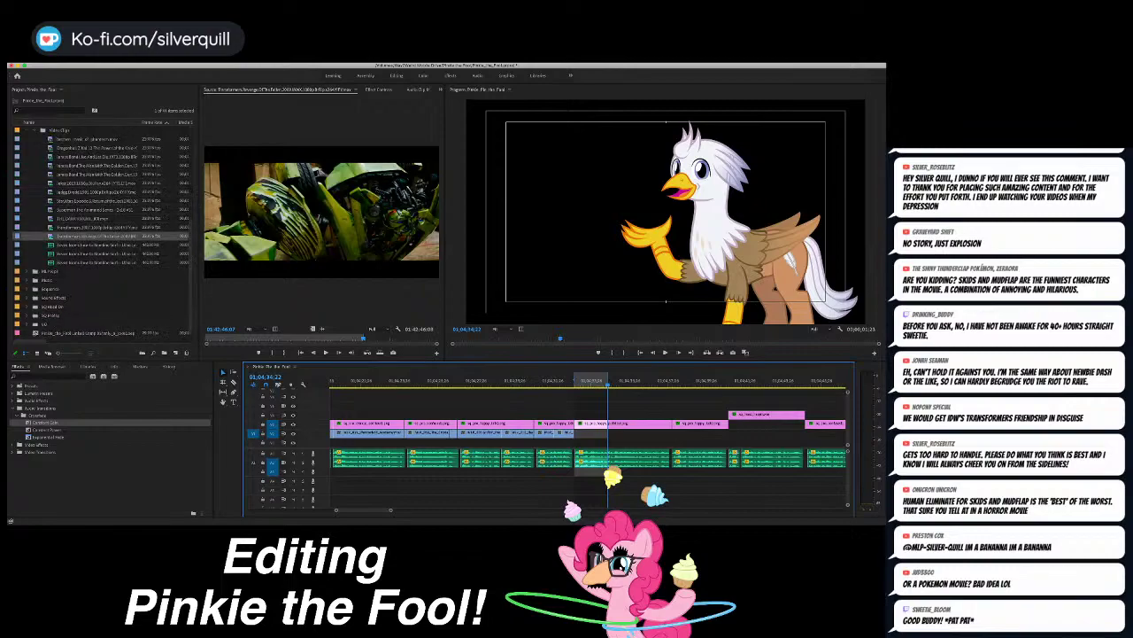
left_click(27, 272)
scroll(102, 230, "down", 4)
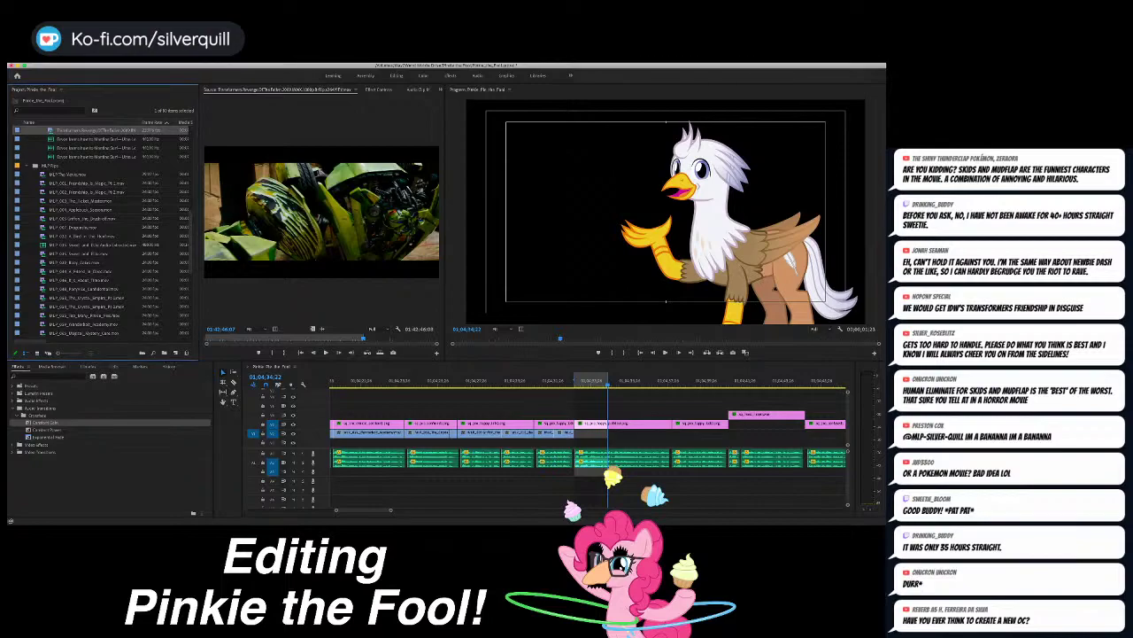
scroll(101, 231, "down", 3)
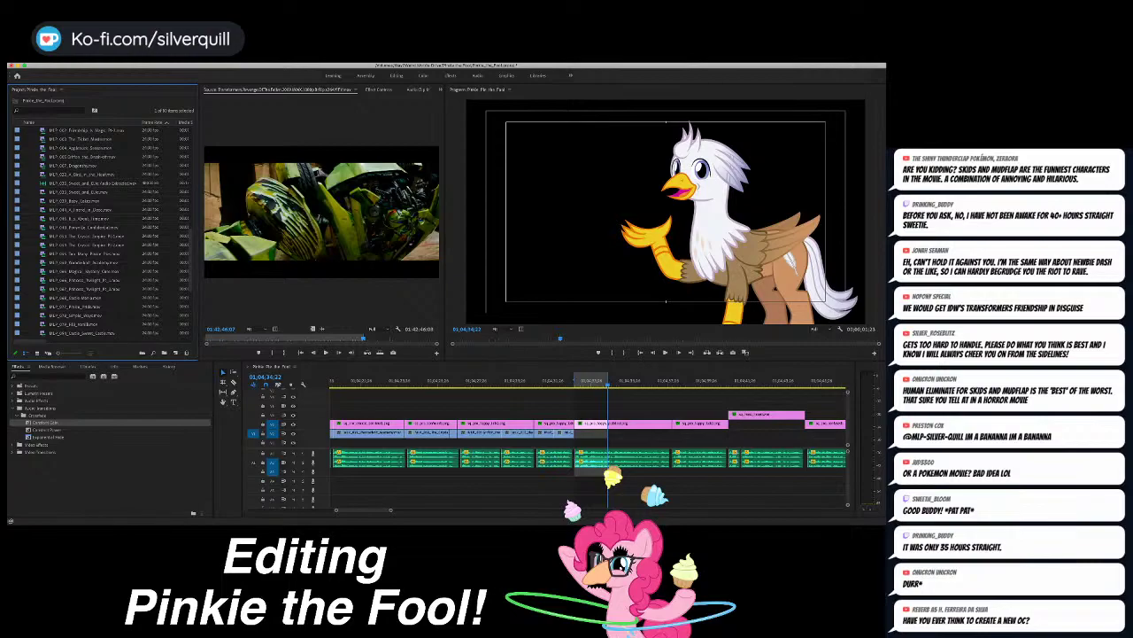
scroll(115, 231, "down", 5)
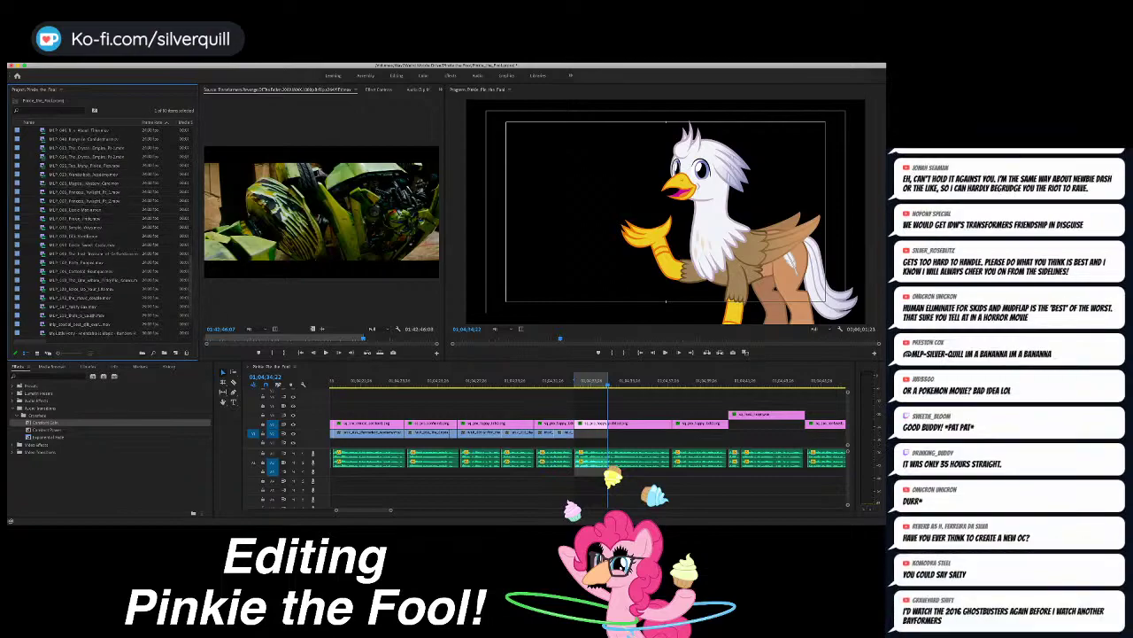
scroll(103, 232, "up", 10)
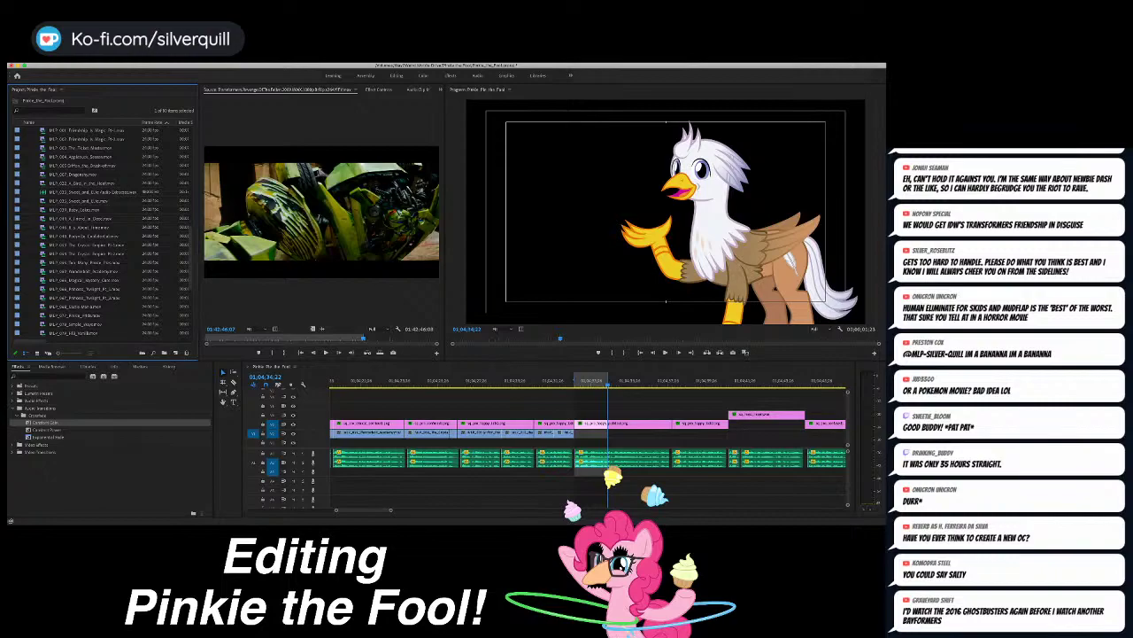
double_click(43, 201)
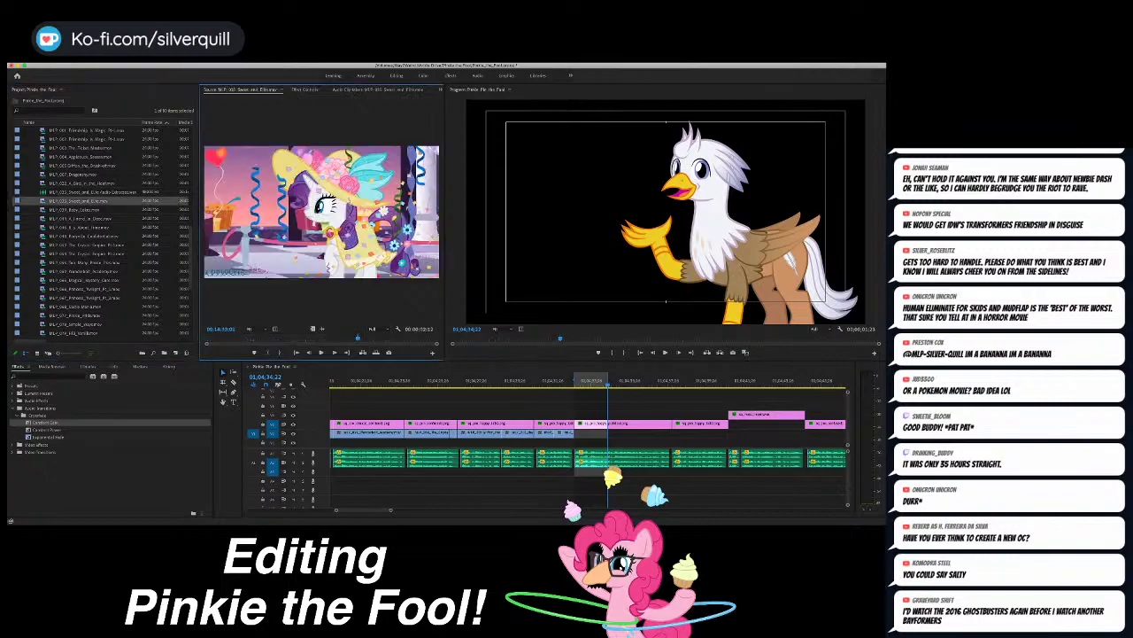
Step: Set a source in point at Rarity's pink-hat scene, clear the old out point, and overwrite the footage into the marked gap
left_click_drag(324, 339, 300, 338)
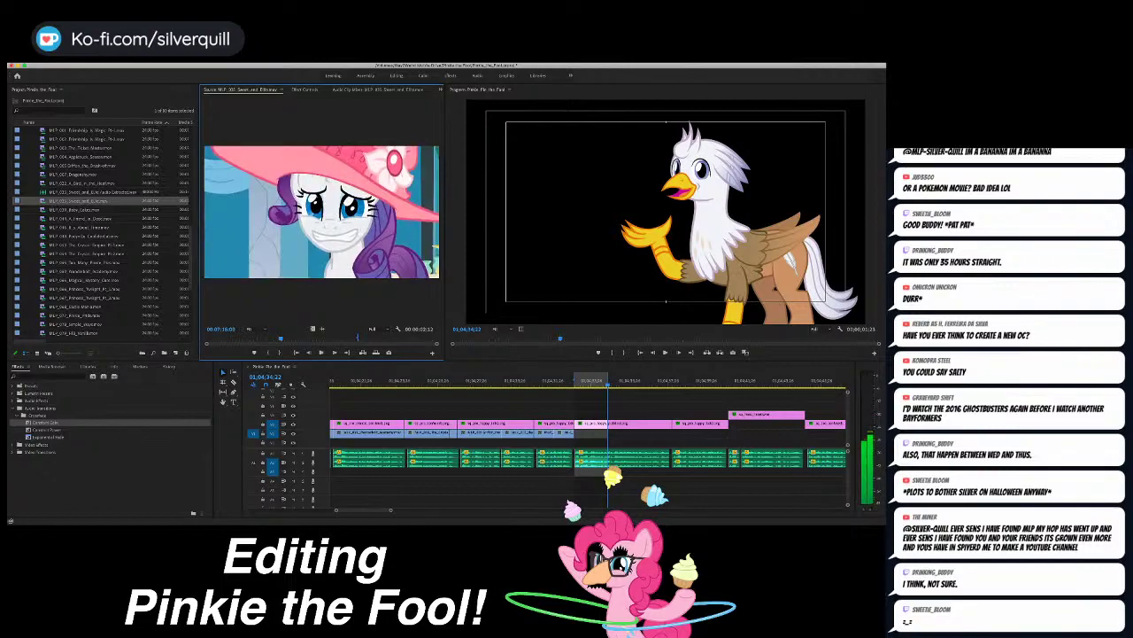
key("i")
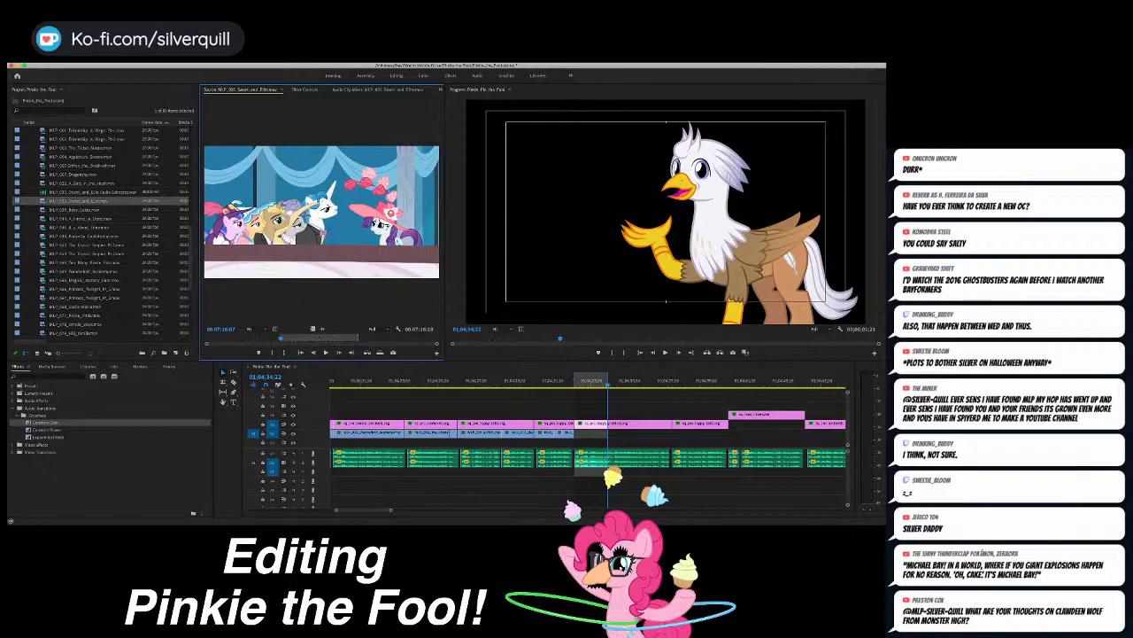
key("alt+o")
key("period")
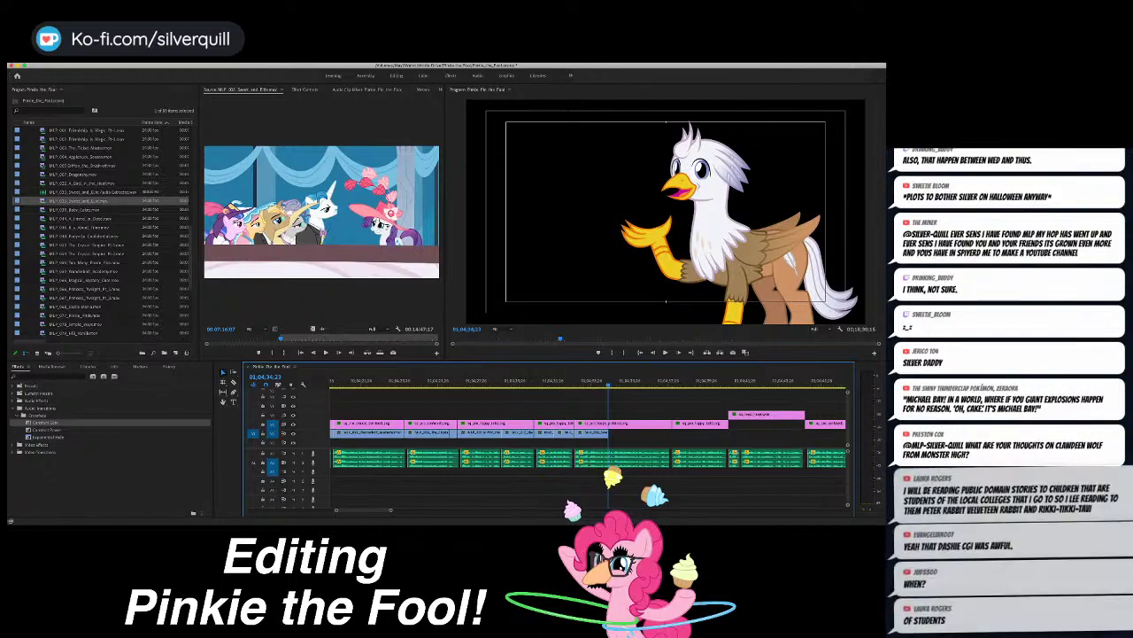
Step: Mark the next short part of the gap with sequence in and out points, from 01;04;34;23 to 01;04;35;01
scroll(586, 434, "right", 1)
scroll(589, 438, "right", 5)
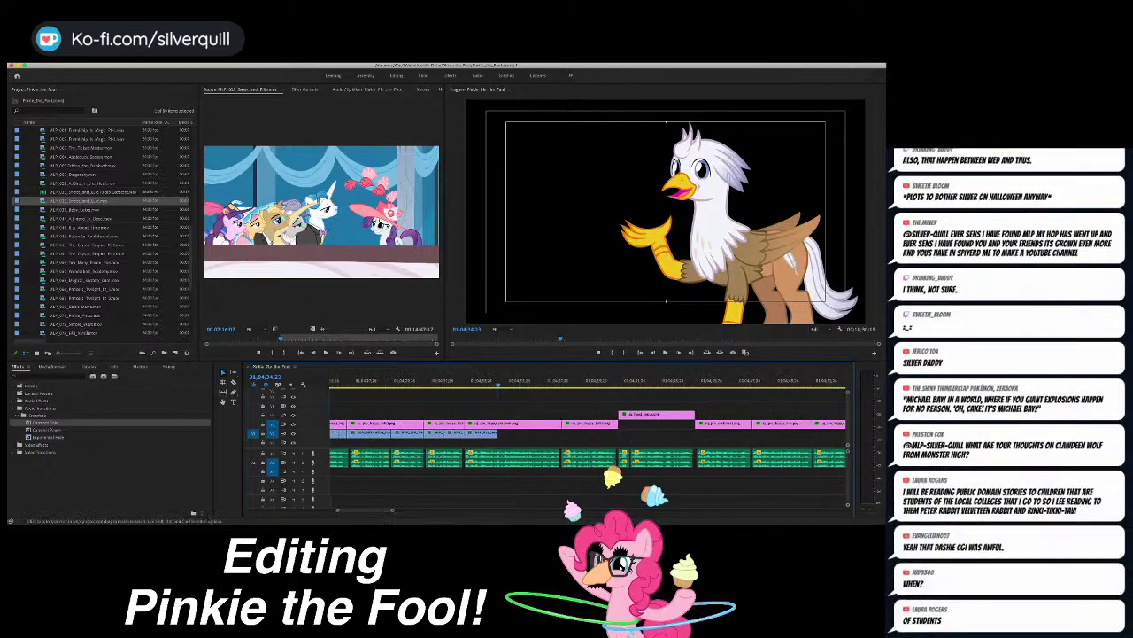
key("i")
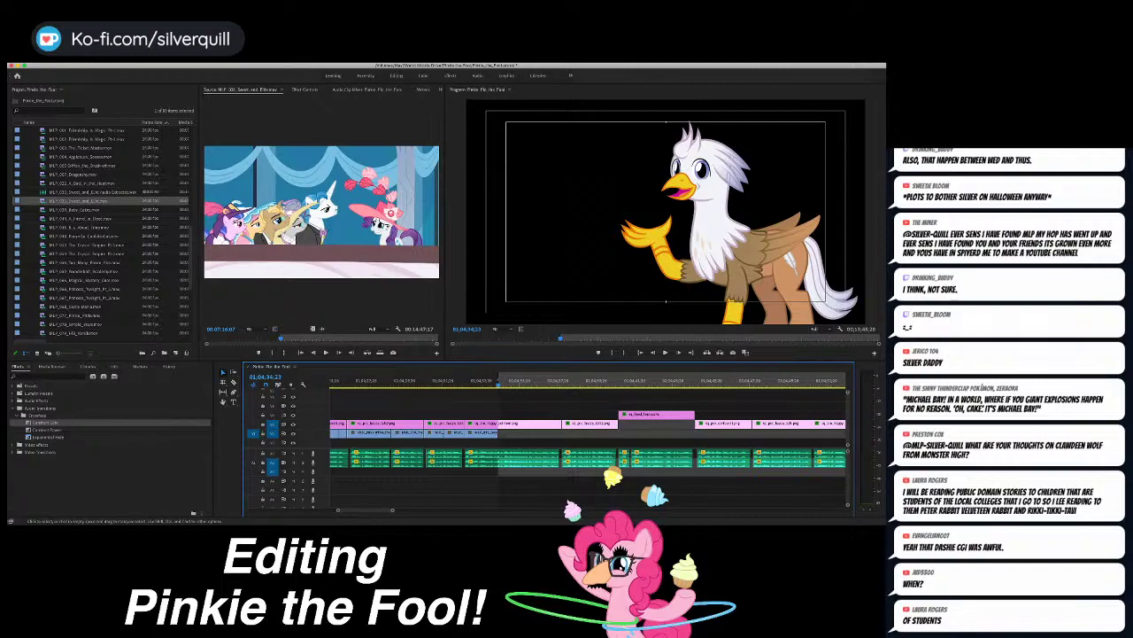
key("space")
key("space")
key("space")
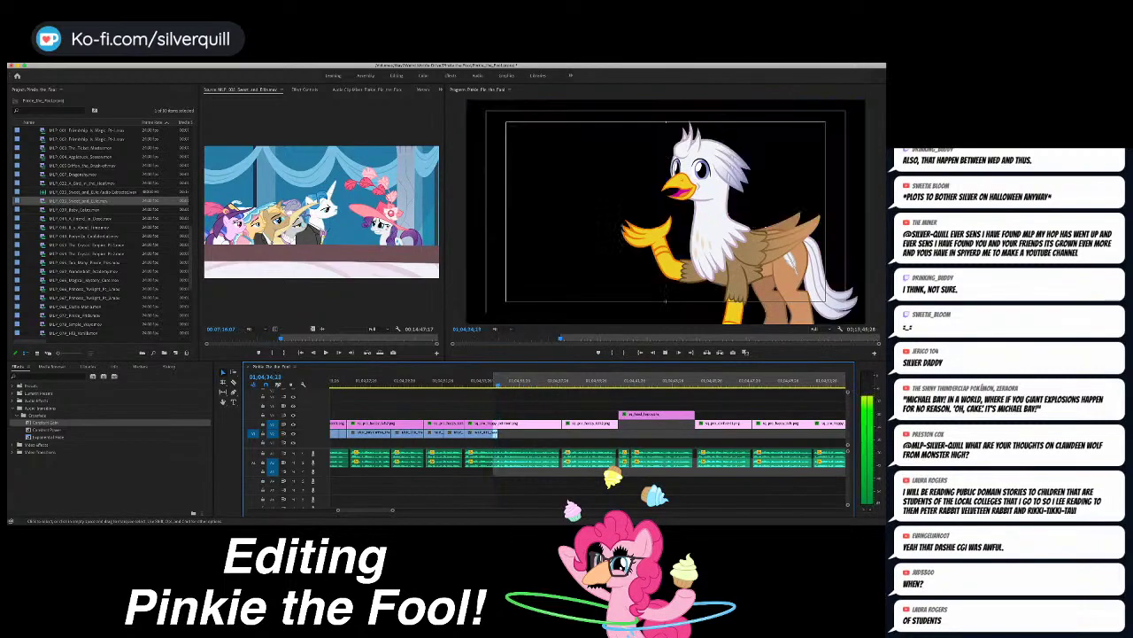
key("space")
key("o")
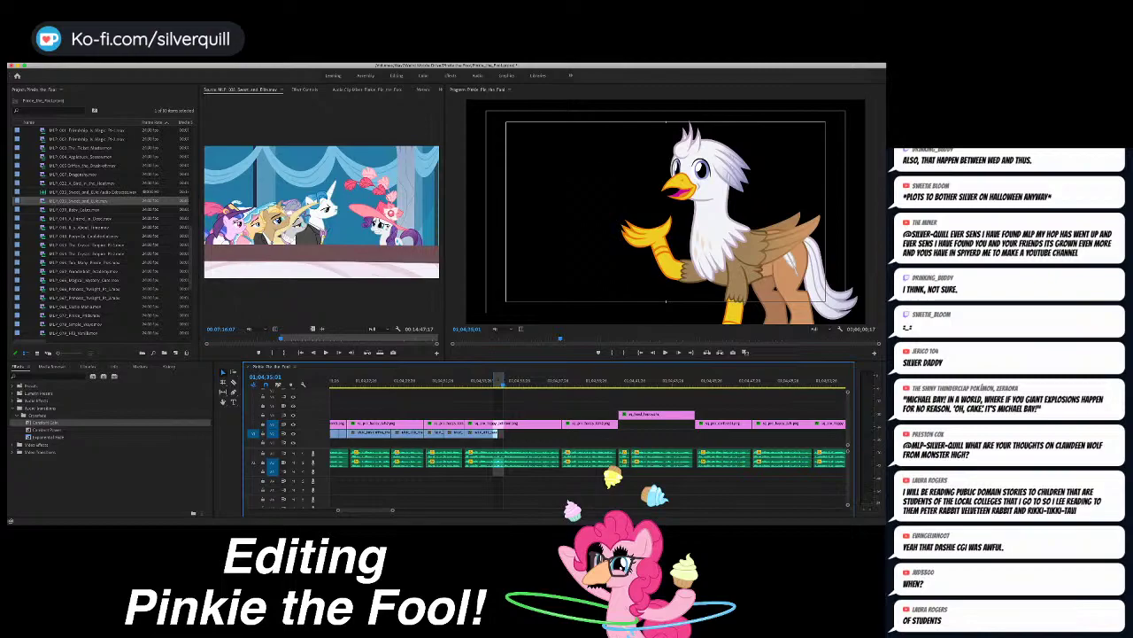
Step: Bring the Sounds of Silence episode into the My Little Pony clips bin and open it as the source
scroll(102, 232, "up", 3)
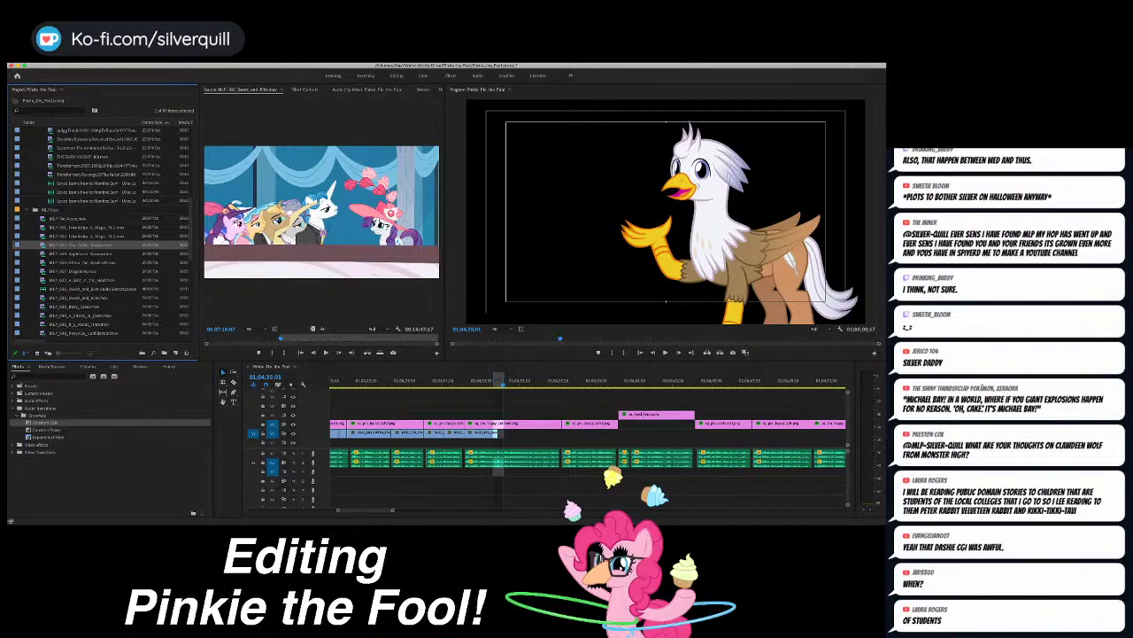
key("super+Tab")
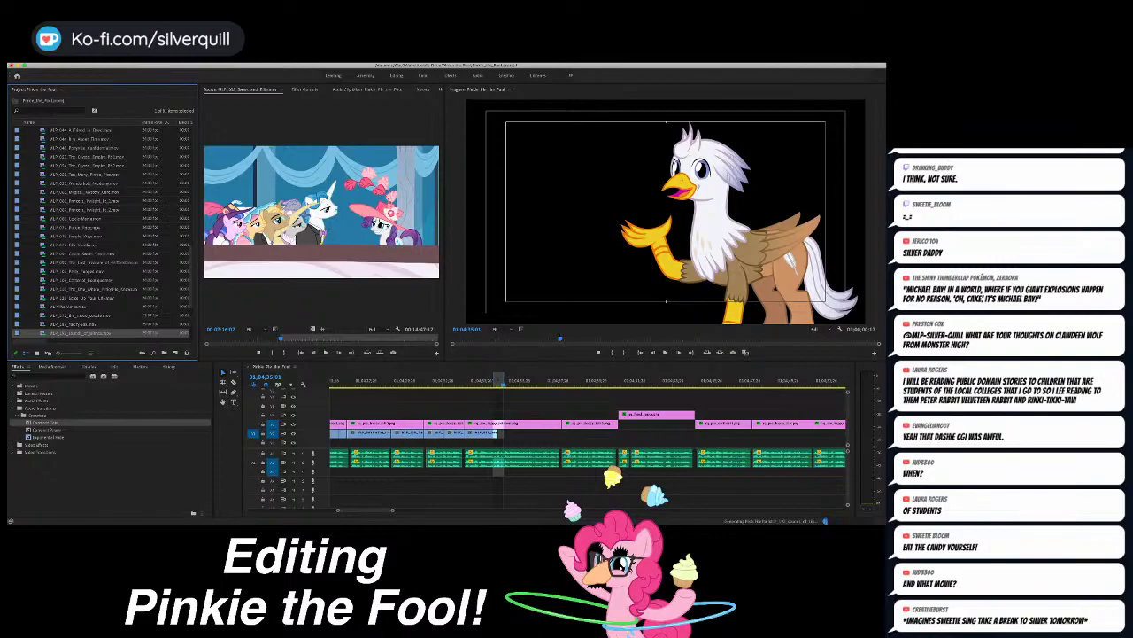
double_click(43, 333)
Step: Set a source in point at the Applejack close shot and overwrite the footage into the marked gap
left_click_drag(240, 338, 262, 339)
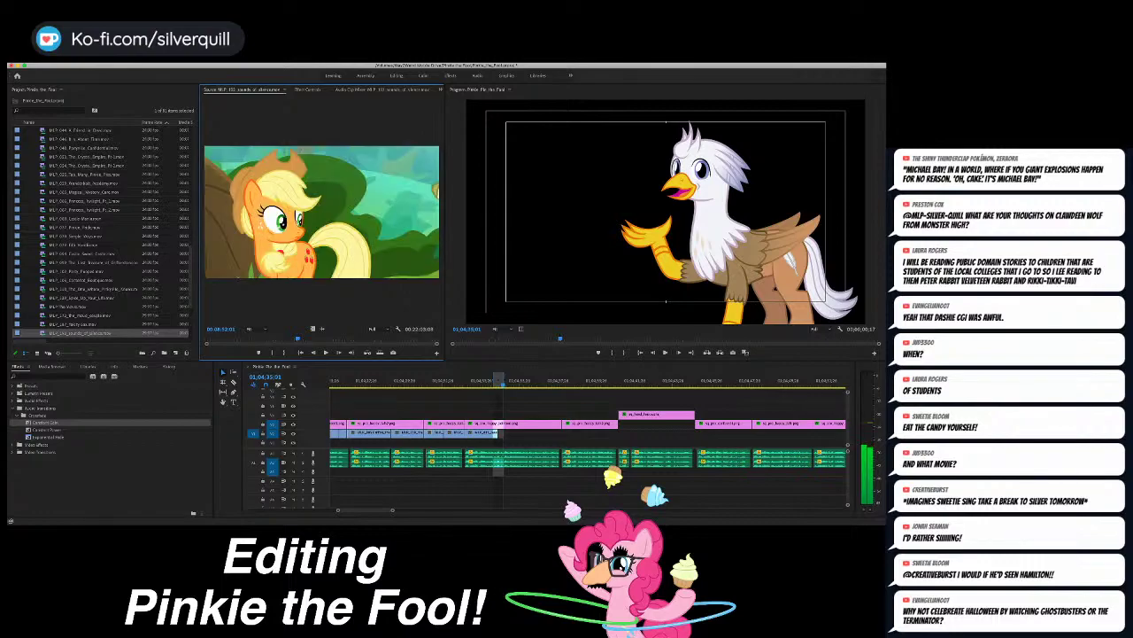
key("i")
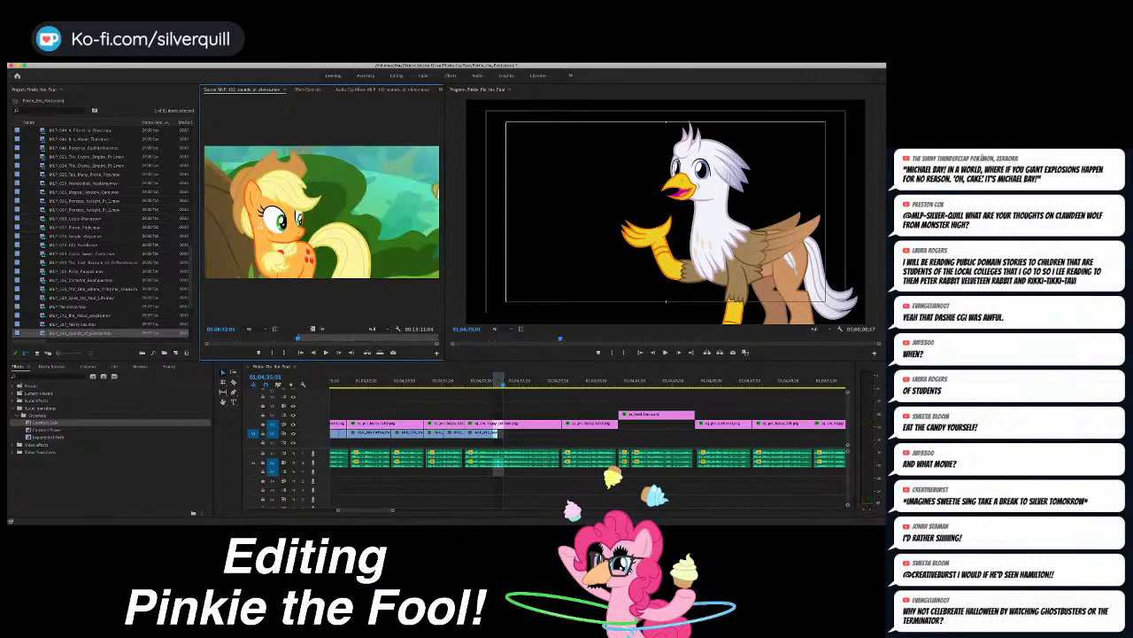
key("period")
Step: Mark the following part of the gap with sequence in and out points, from 01;04;35;02 to 01;04;38;02
key("Left")
key("Right")
key("i")
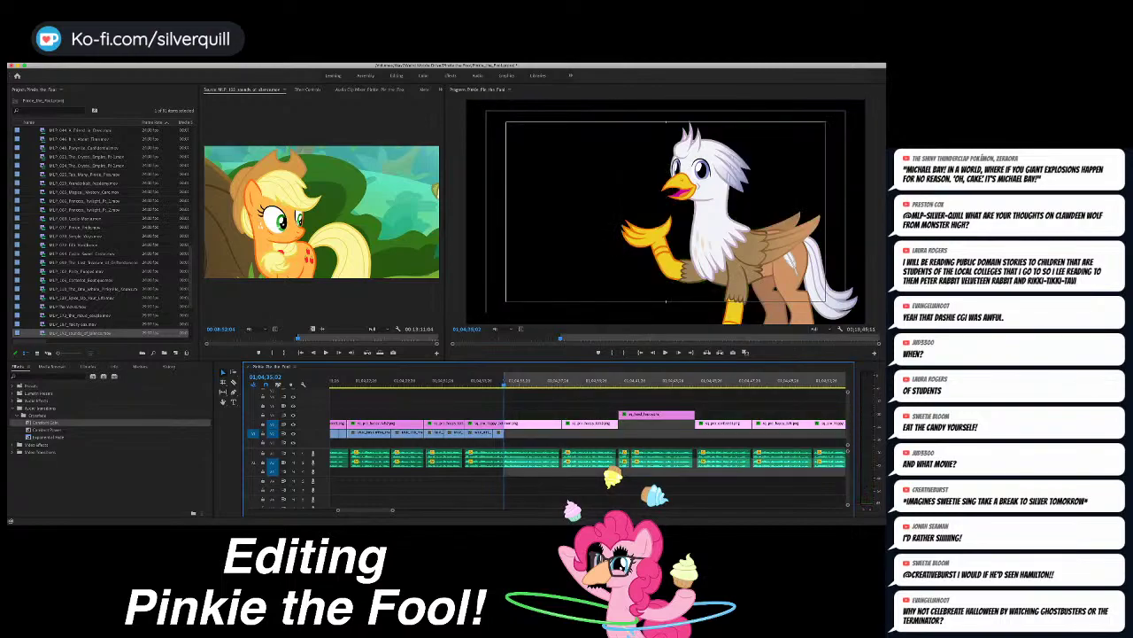
key("space")
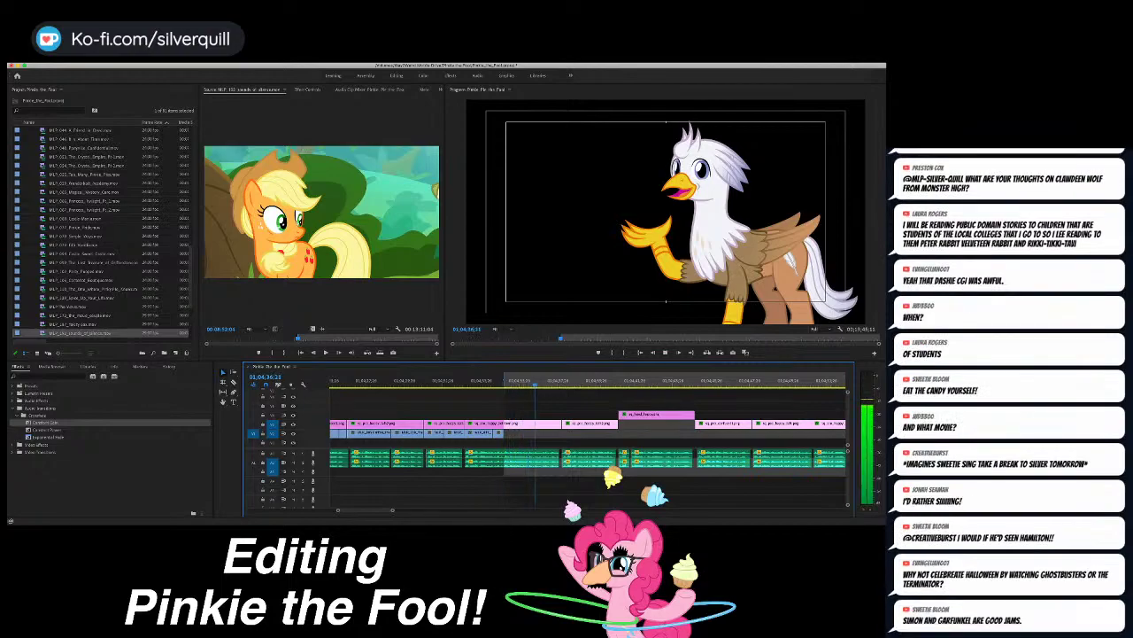
key("Left")
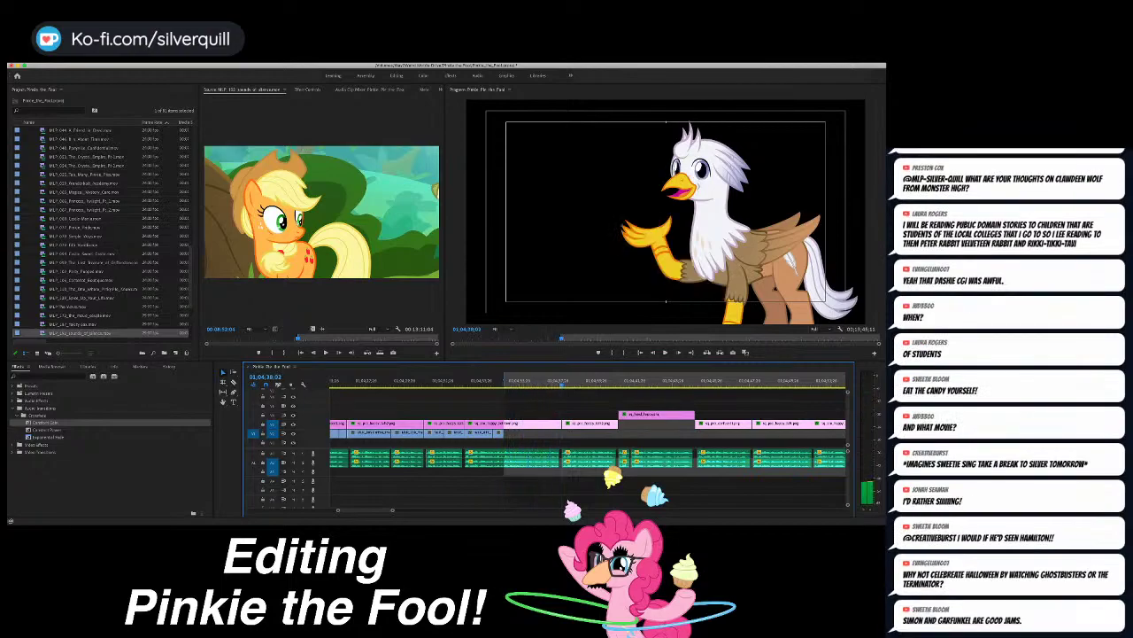
key("o")
Step: Open the Princess Twilight Pt 2 episode, set a source out point at Fluttershy's closed-eyes shot, and overwrite the footage into the marked gap
scroll(101, 233, "up", 2)
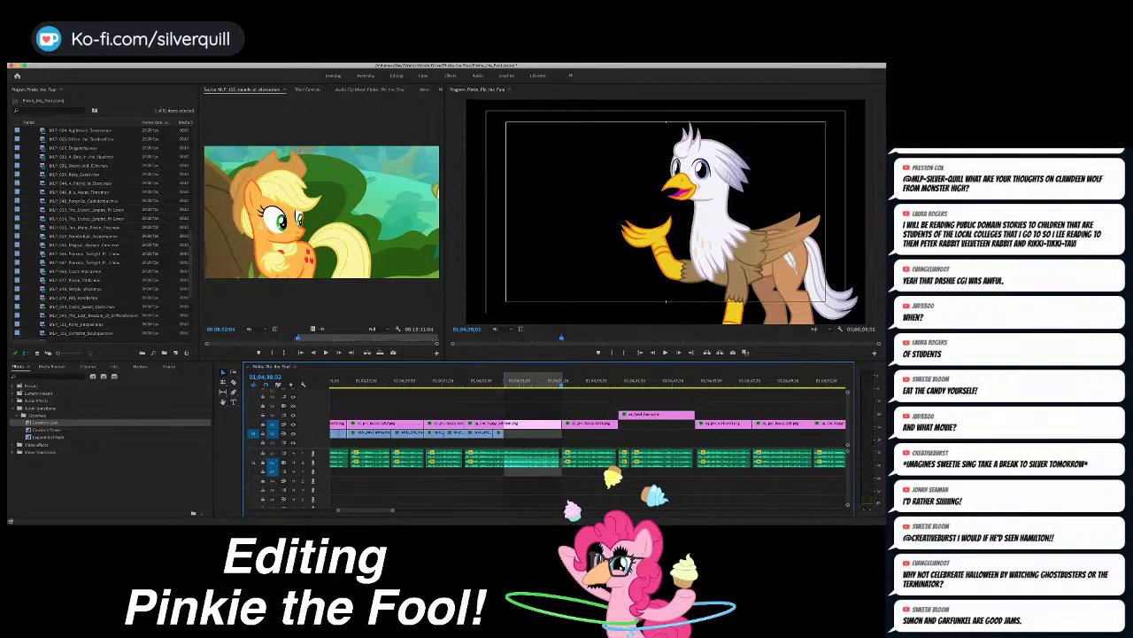
double_click(80, 244)
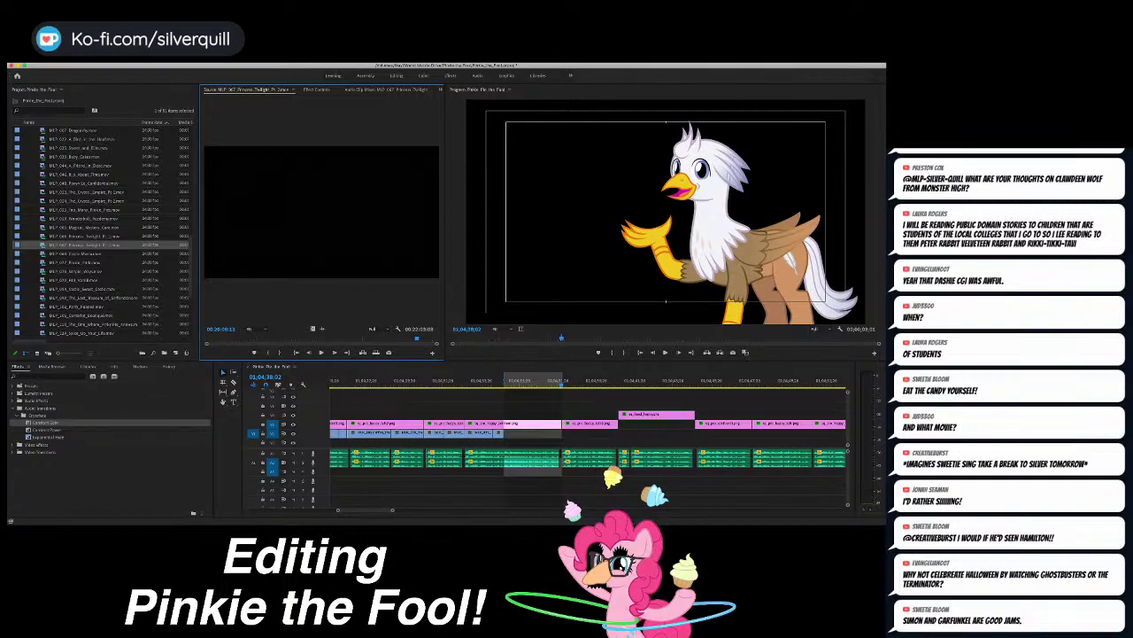
left_click_drag(417, 338, 402, 338)
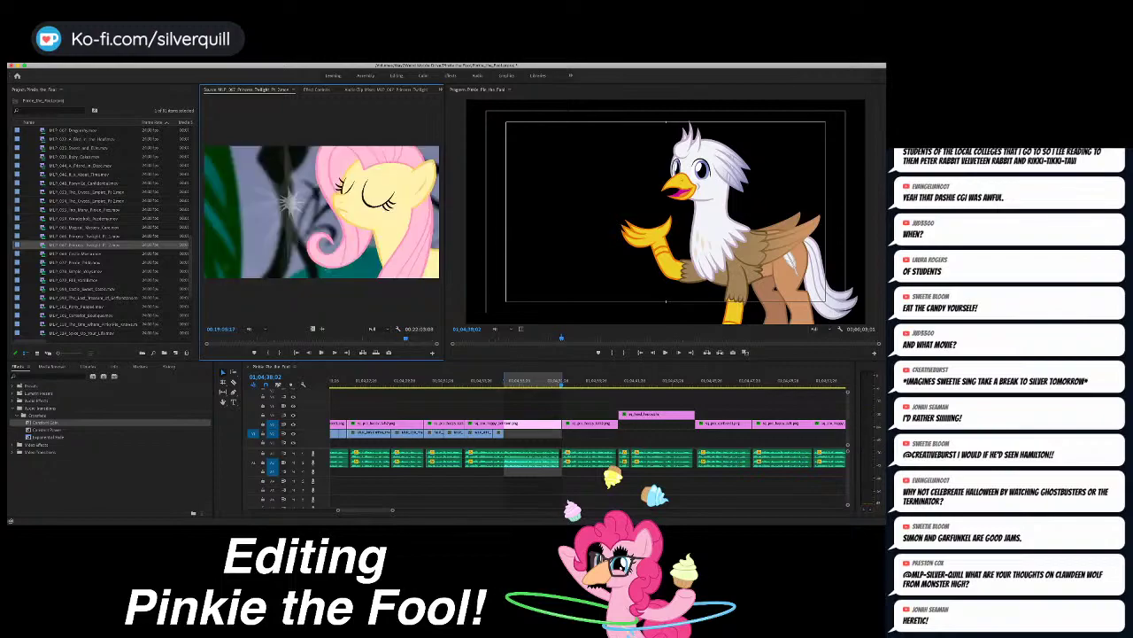
key("o")
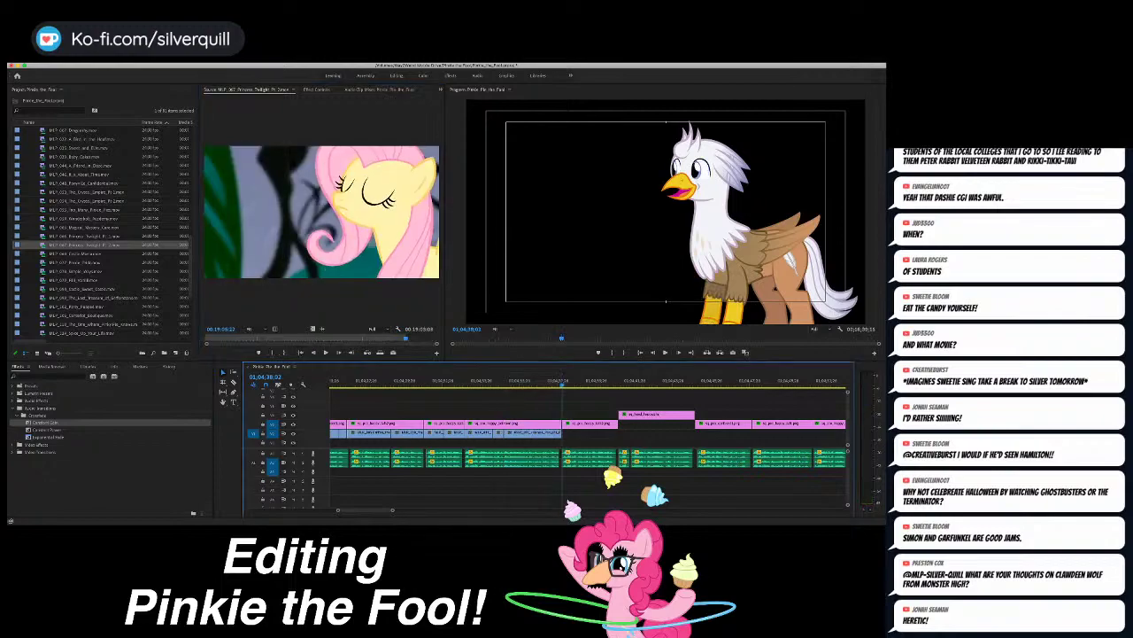
key(".")
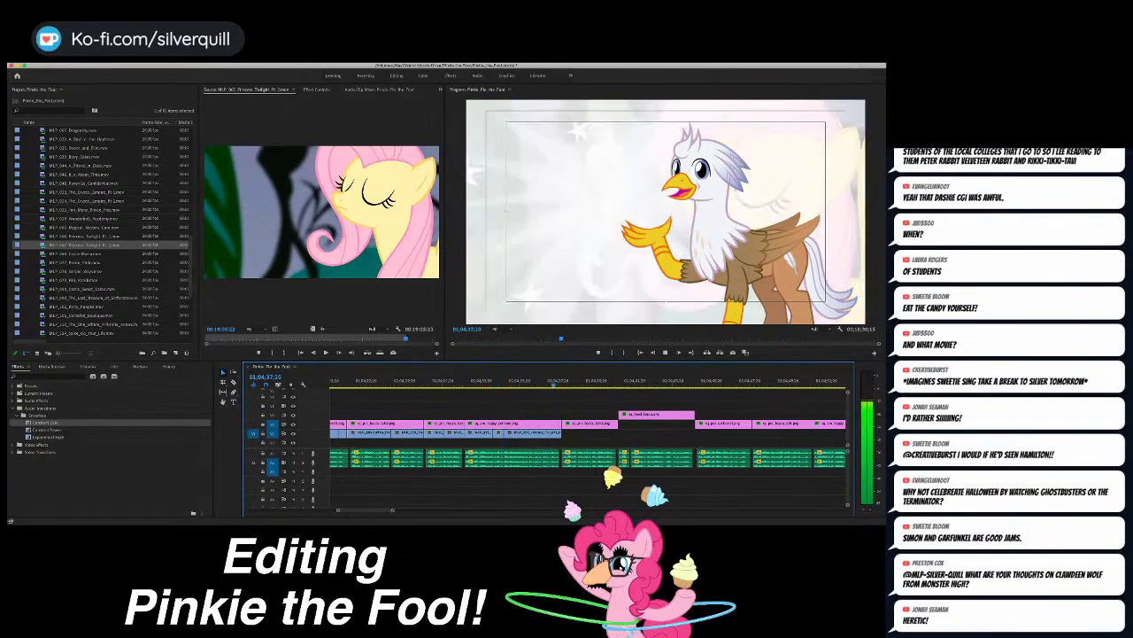
Step: Mark the gap up to the next griffin image with sequence in and out points, from about 01;04;38;03 to 01;04;41;01
key("space")
key("Up")
key("i")
key("space")
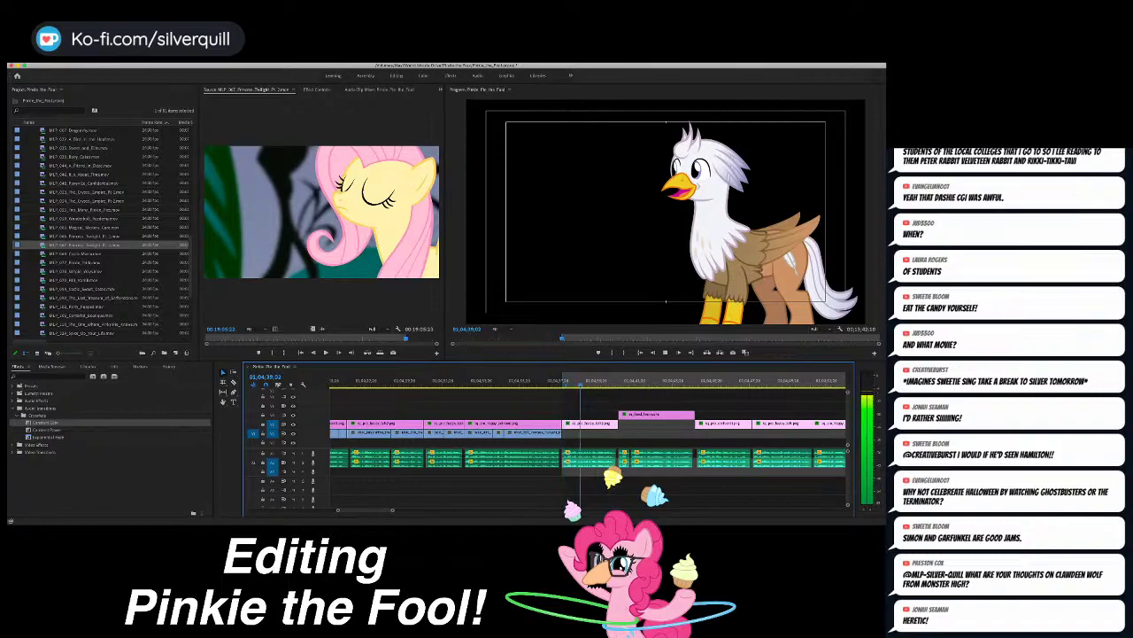
key("o")
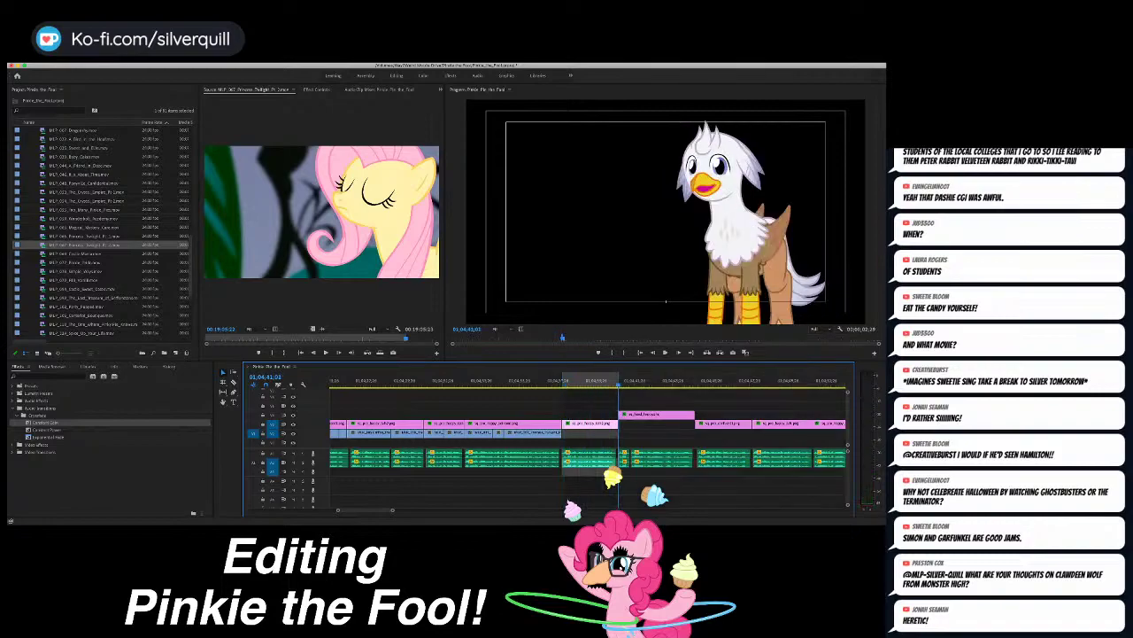
Step: Browse the My Little Pony clips bin and open the Spice Up Your Life episode as the source
scroll(101, 230, "down", 4)
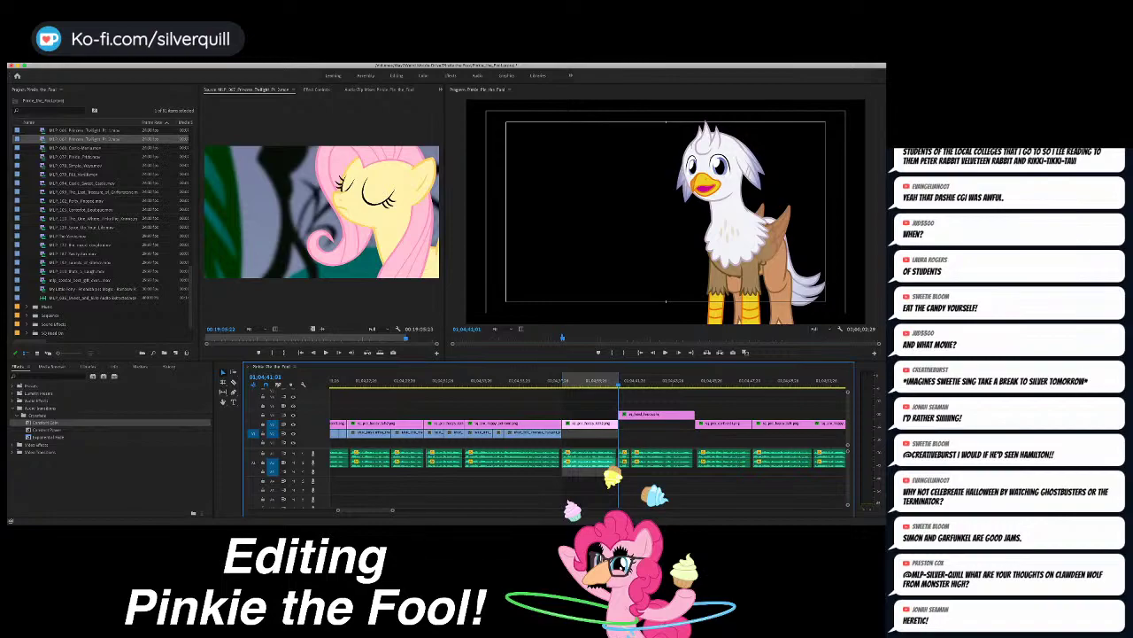
scroll(103, 232, "up", 5)
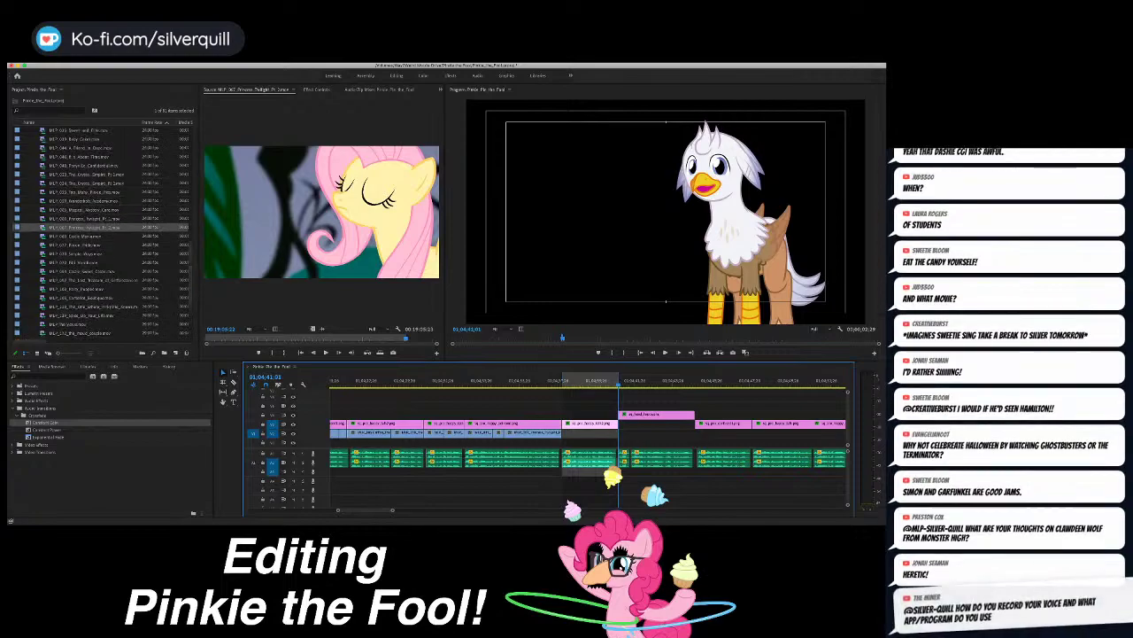
scroll(103, 232, "down", 3)
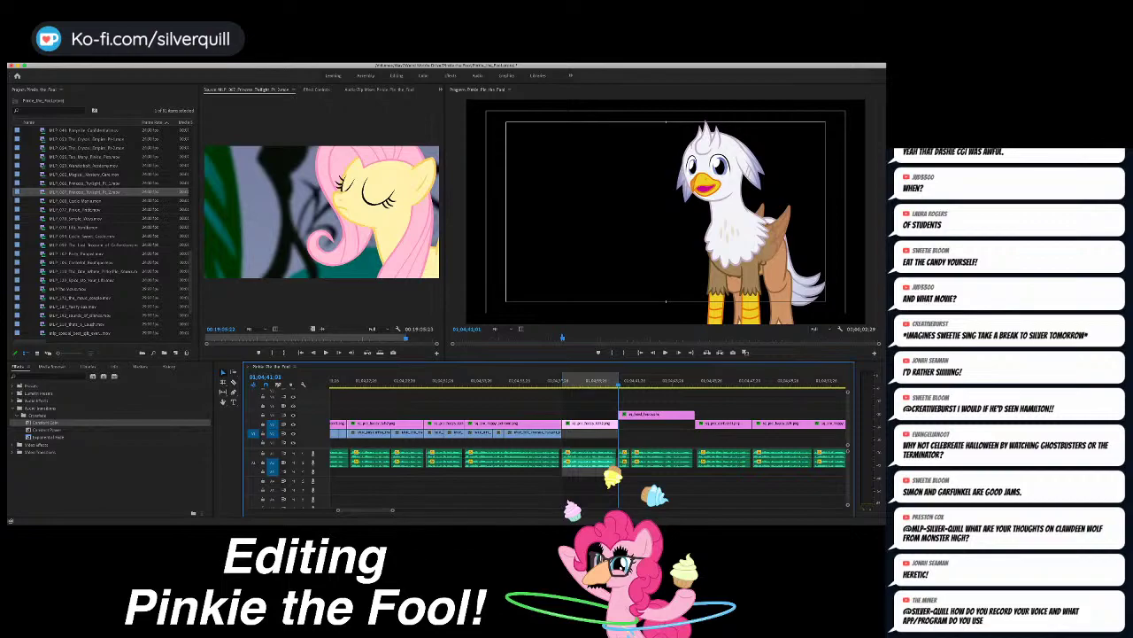
double_click(81, 280)
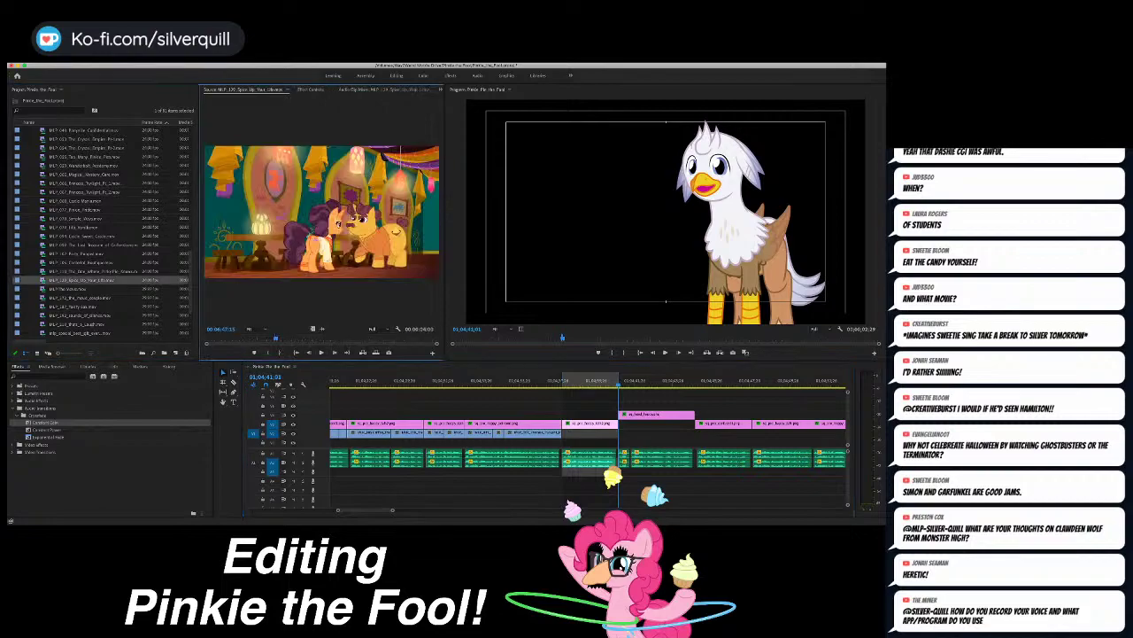
Step: Set a source out point at Pinkie's street scene, clear the old in point, and overwrite the footage into the marked gap
left_click_drag(275, 337, 299, 338)
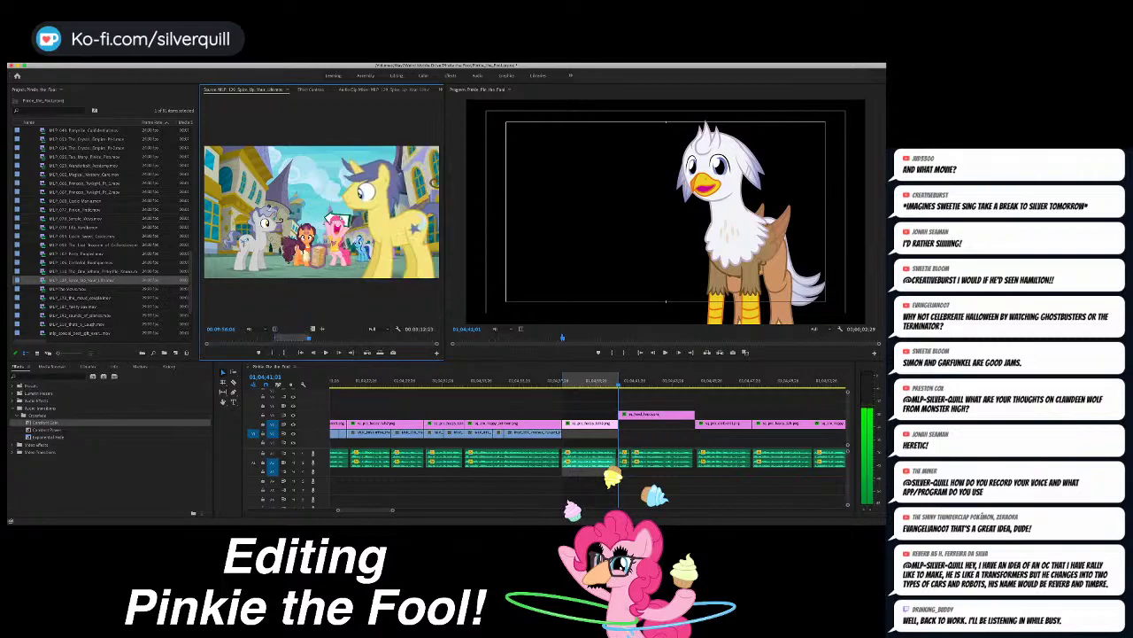
key("alt+i")
key("period")
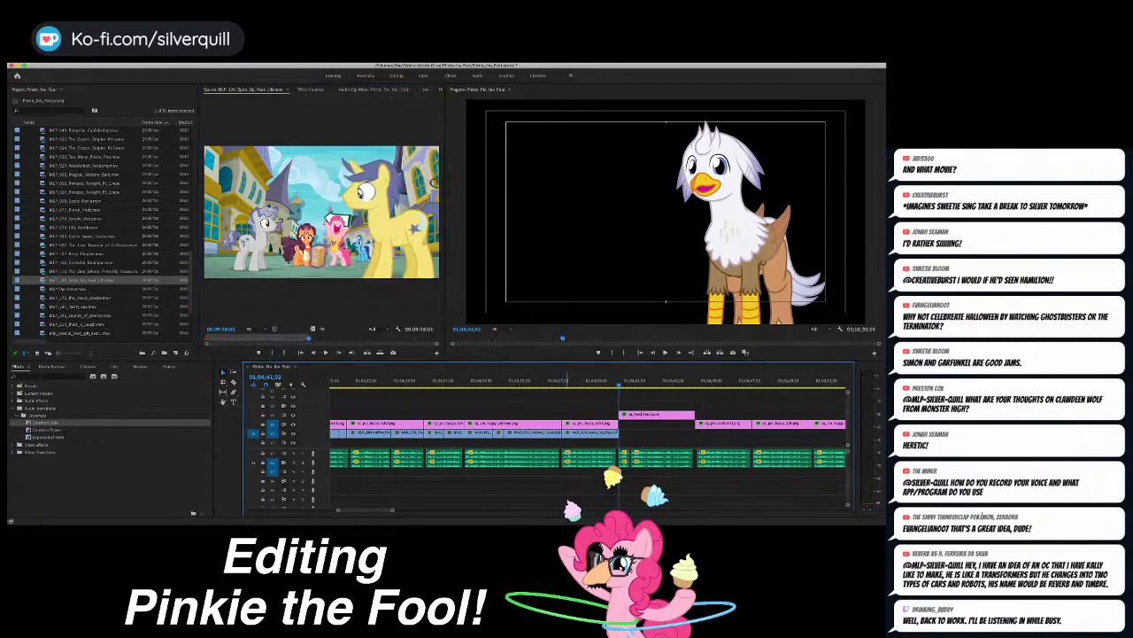
Step: Review the start of the new Spice Up Your Life clip, split it at 01;04;38;07, and select the short piece before the cut
key("Up")
key("space")
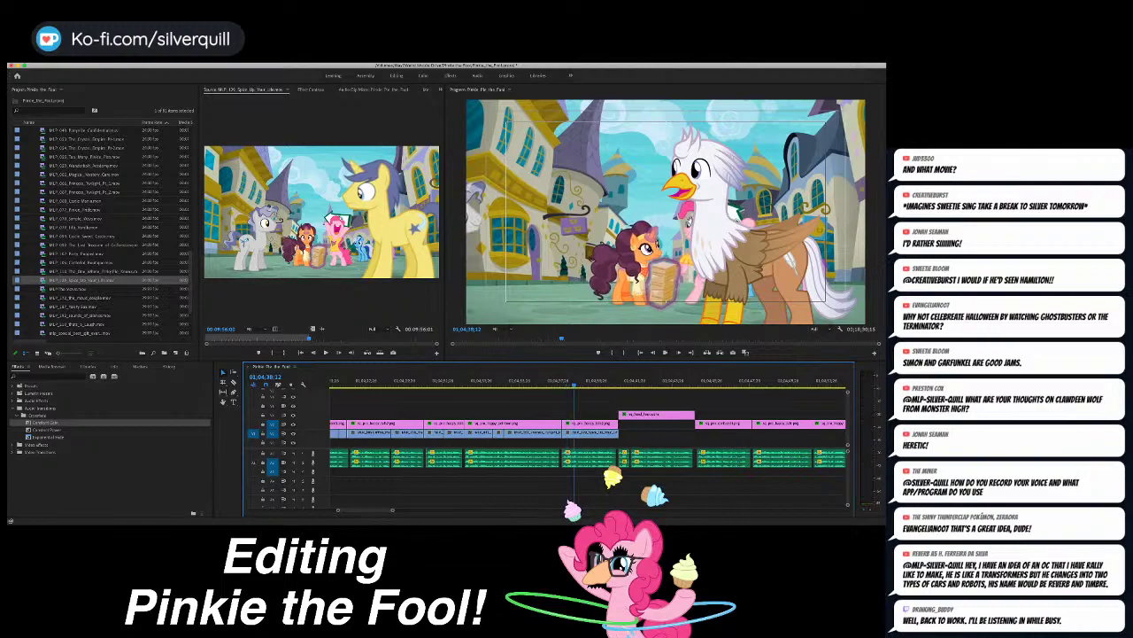
key("Up")
key("space")
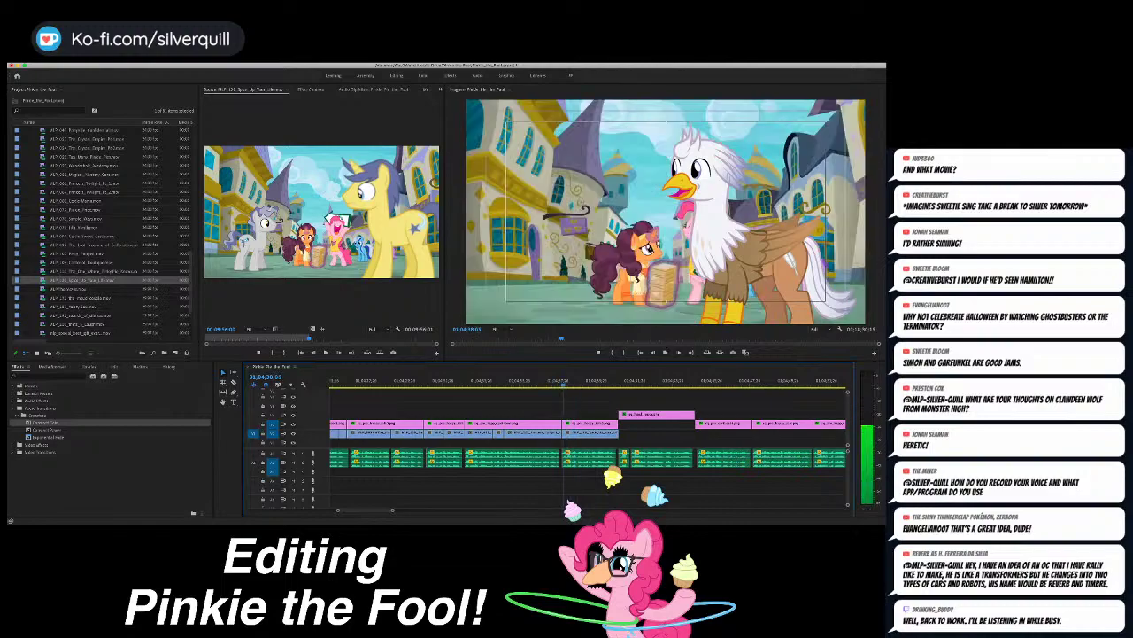
key("equal")
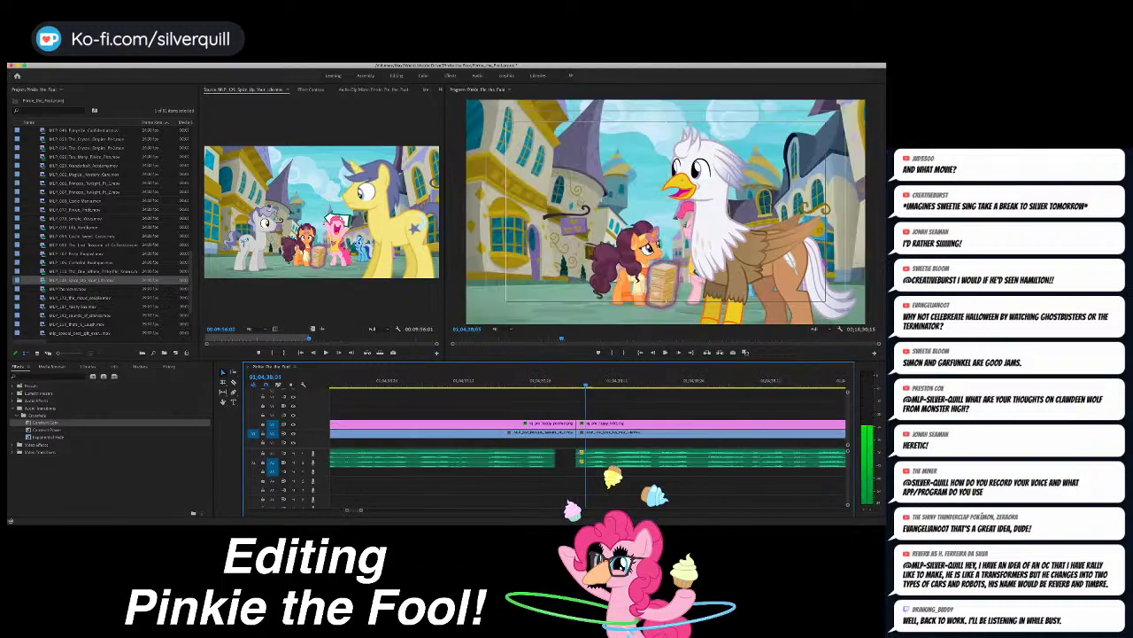
key("Up")
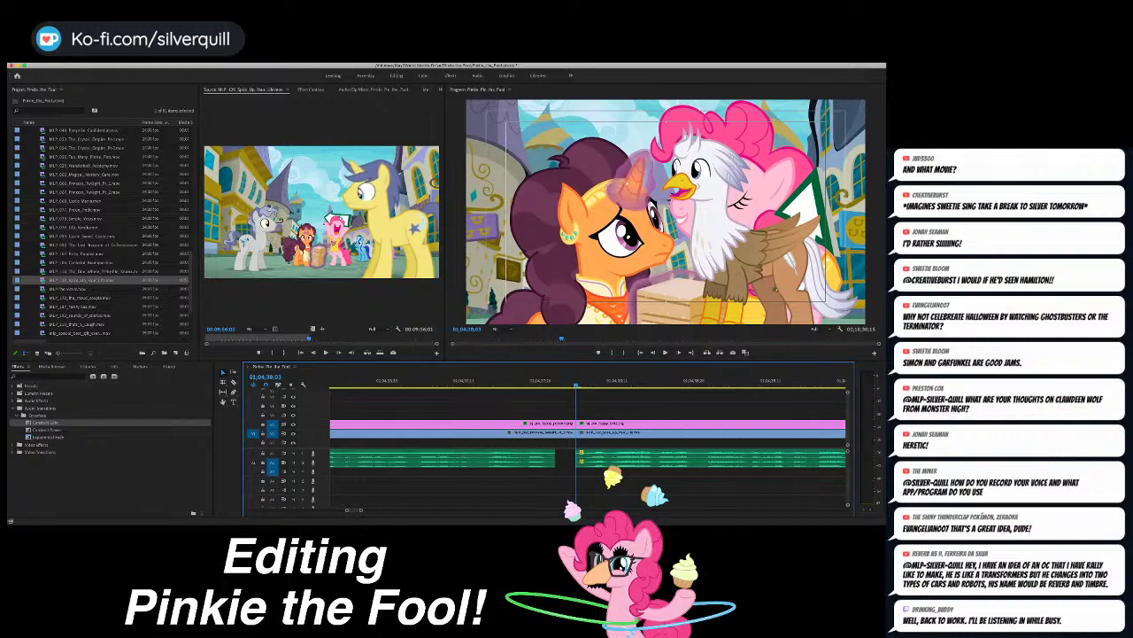
key("space")
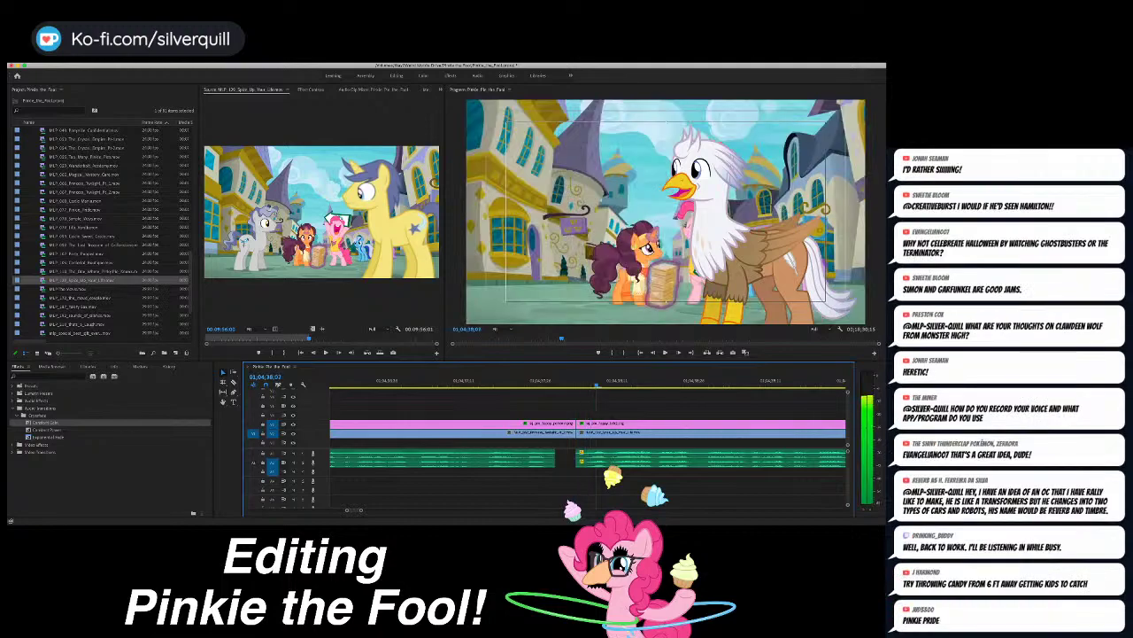
key("space")
key("c")
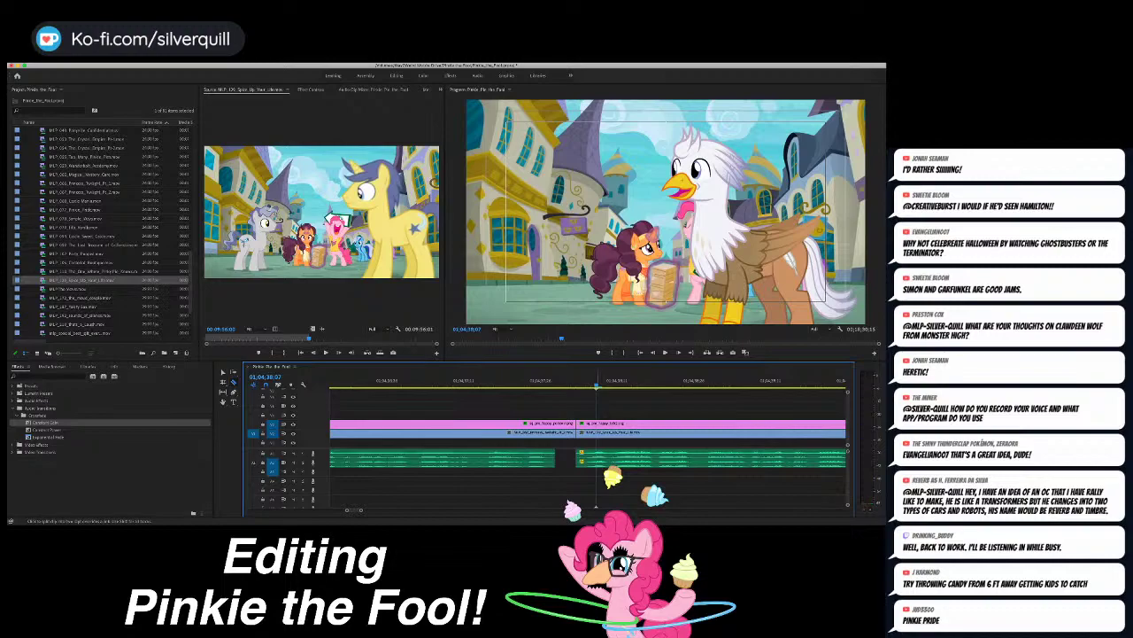
left_click(596, 433)
key("v")
left_click(588, 433)
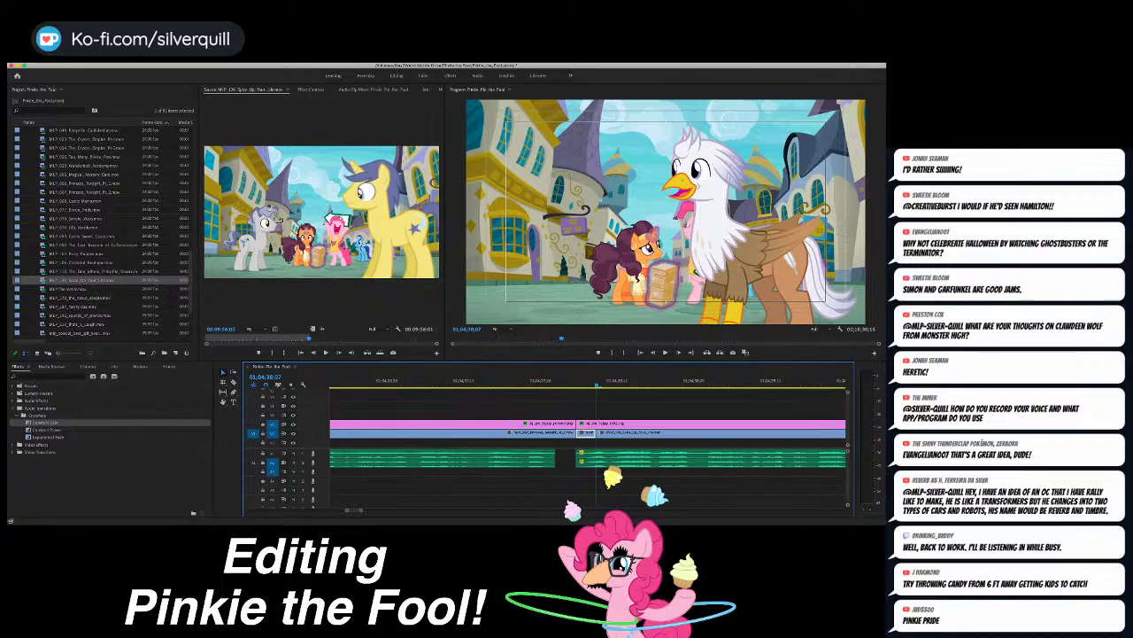
Step: Play the sequence on from the cut to about 01;04;39;05, save the project, and deselect the short piece
key("super+Tab")
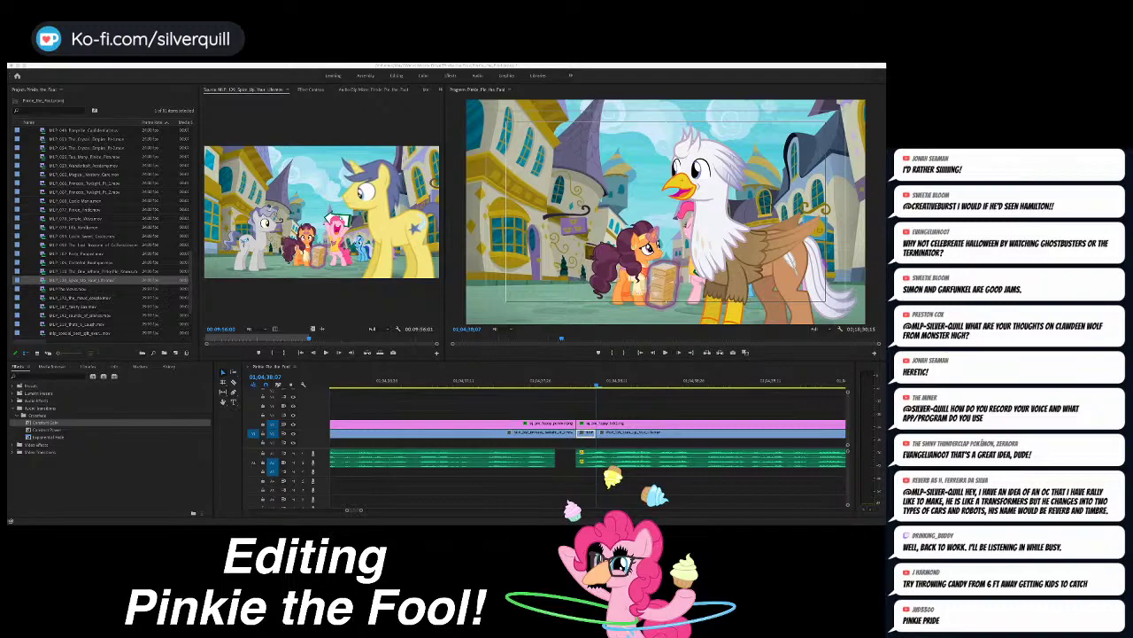
key("super+Tab")
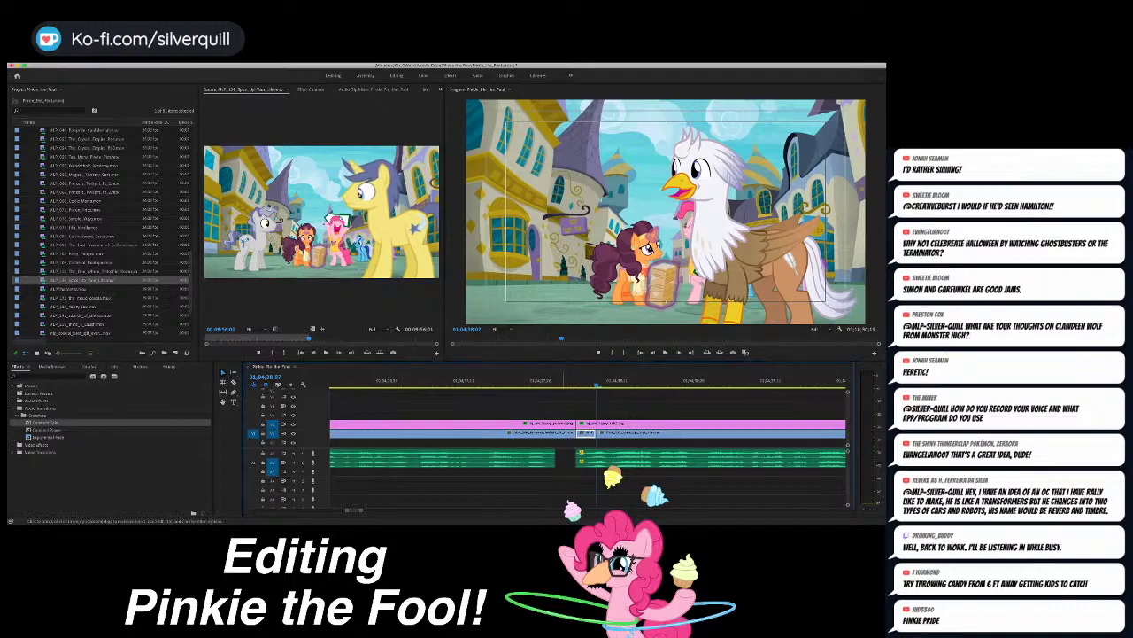
key("space")
key("space")
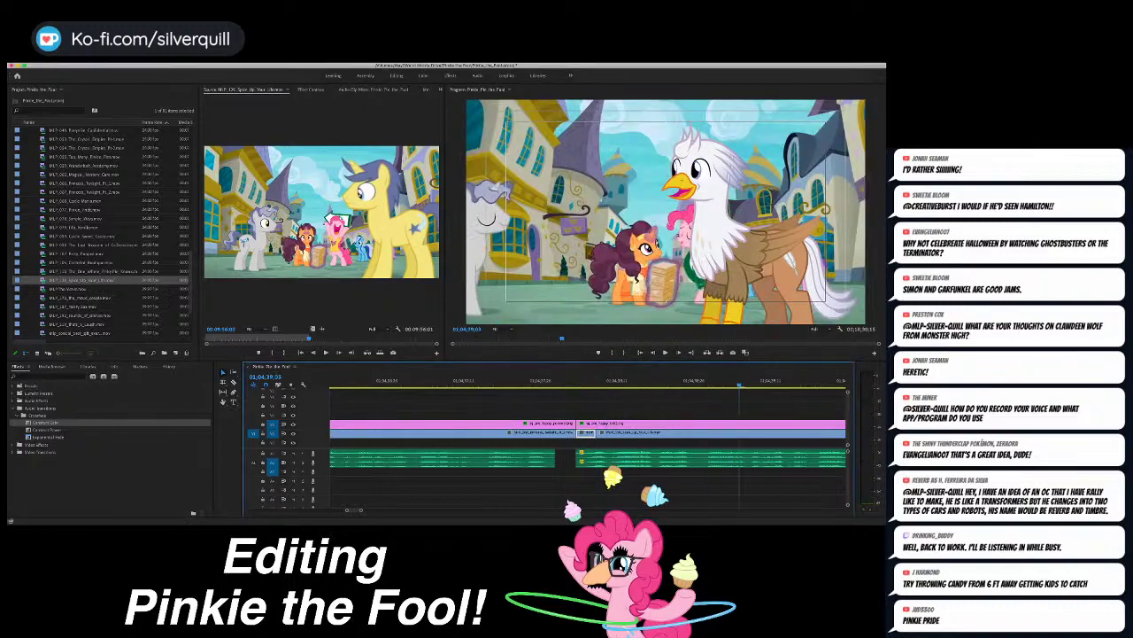
key("super+s")
left_click(611, 485)
key("minus")
key("minus")
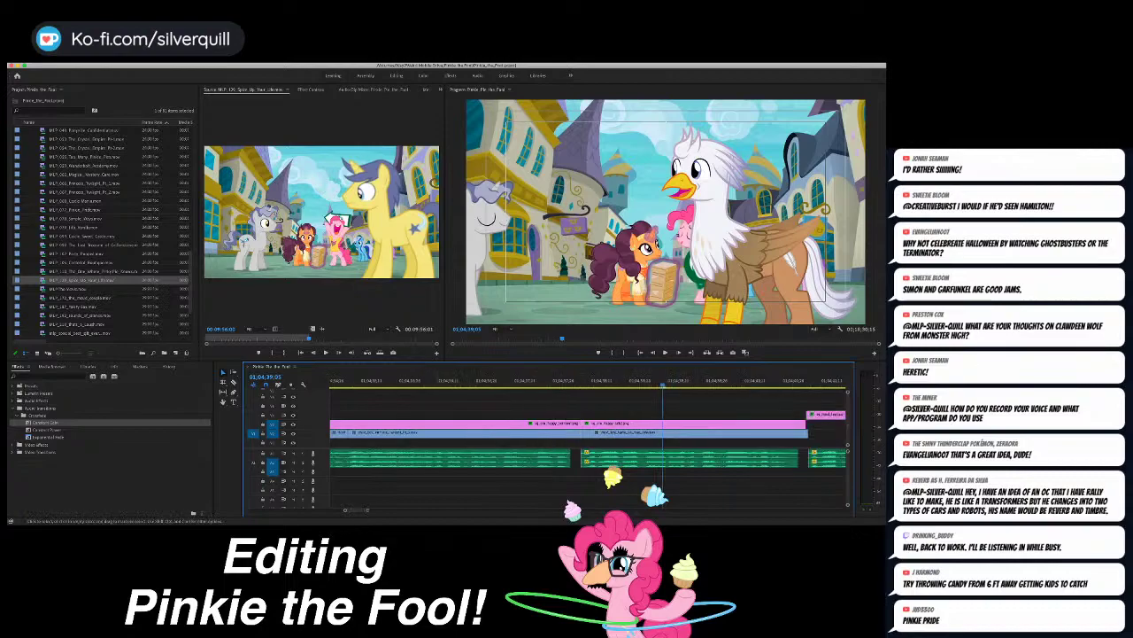
Step: Mark the gap after the Spice Up Your Life clip with an in point at 01;04;41;02 and an out point at 01;04;45;00
key("Down")
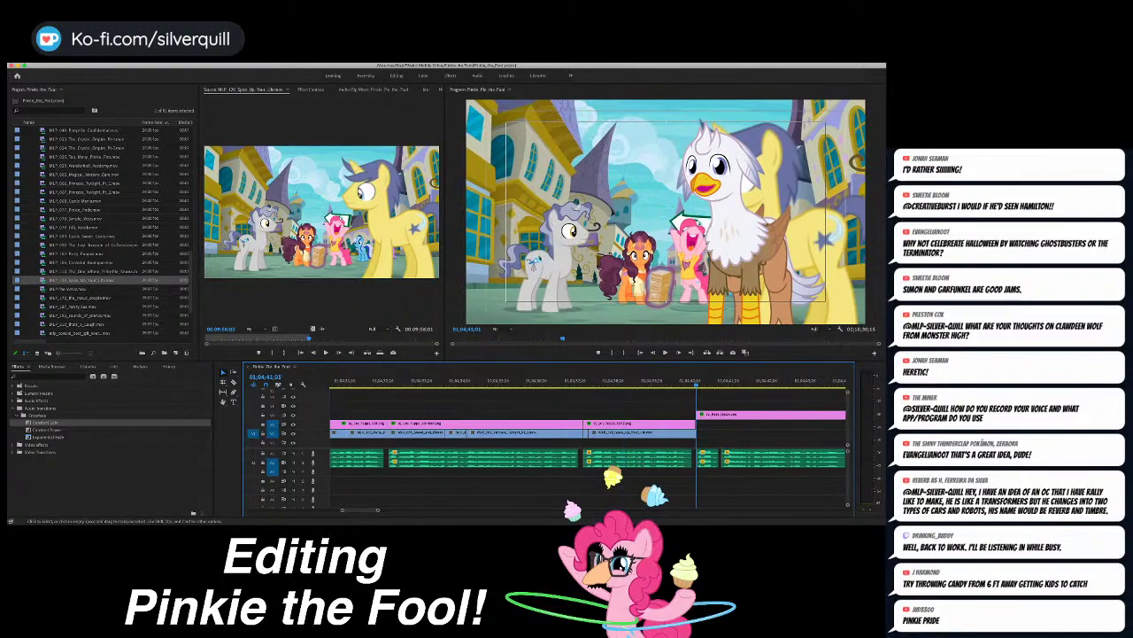
key("equal")
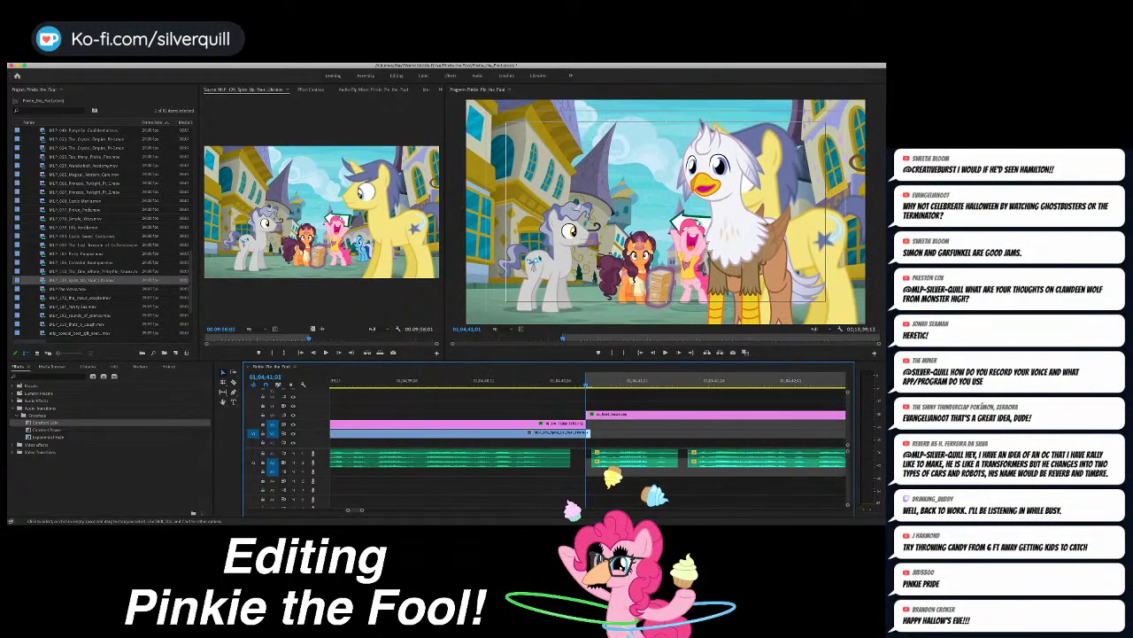
key("minus")
key("minus")
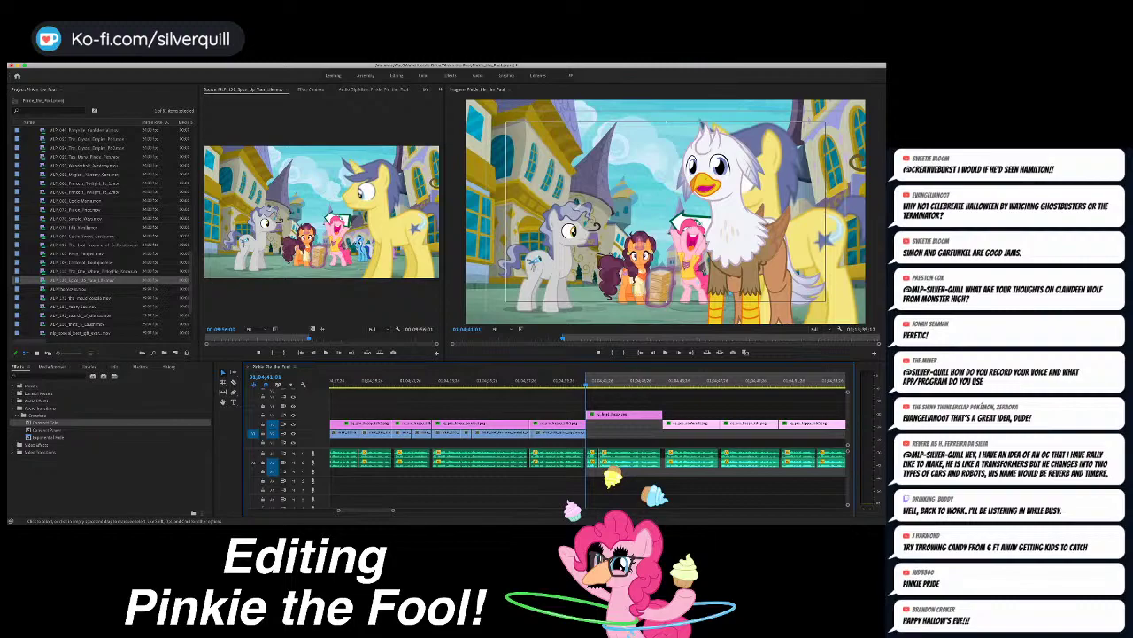
key("space")
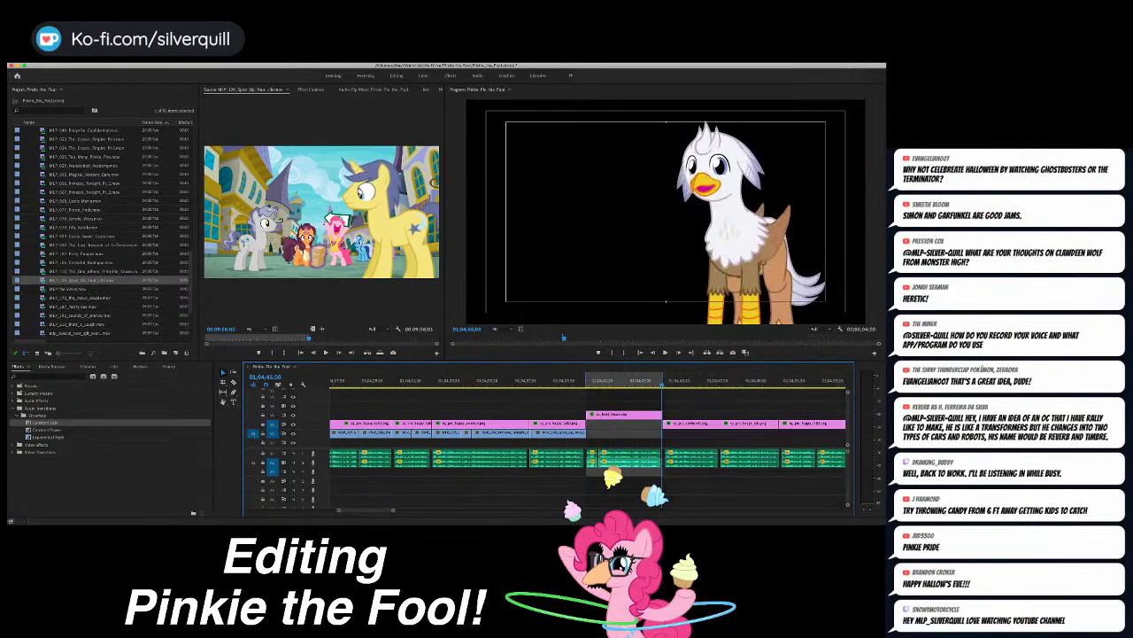
Step: Open the laugh episode with Cheese Sandwich as the source and set an out point where Pinkie holds him, at about 00;11;36
scroll(42, 263, "down", 4)
double_click(42, 262)
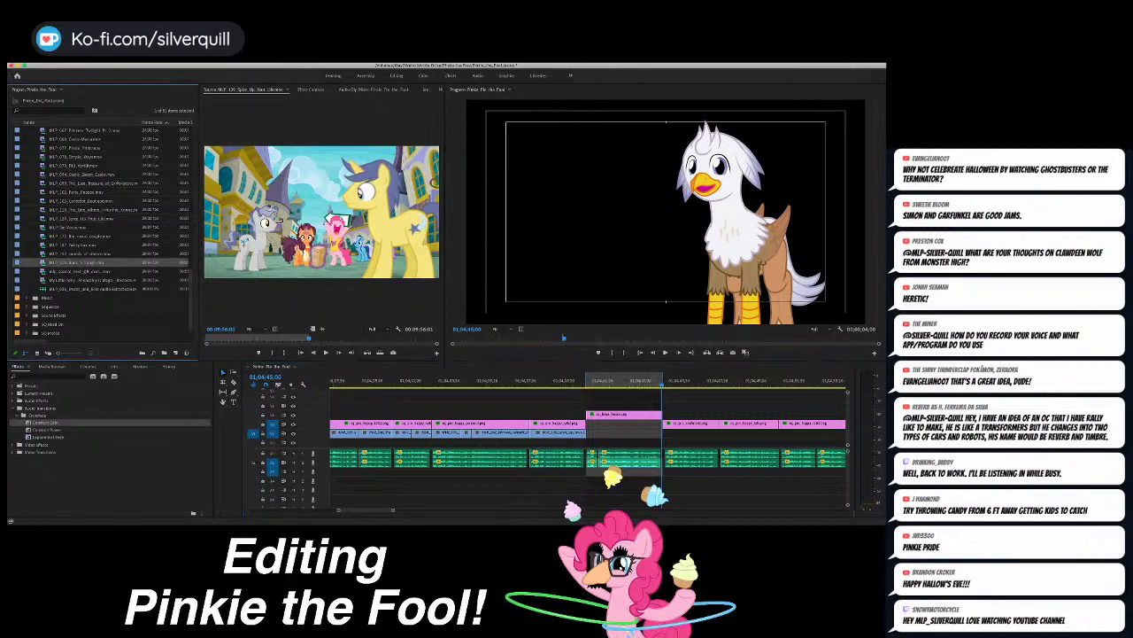
left_click_drag(287, 338, 326, 337)
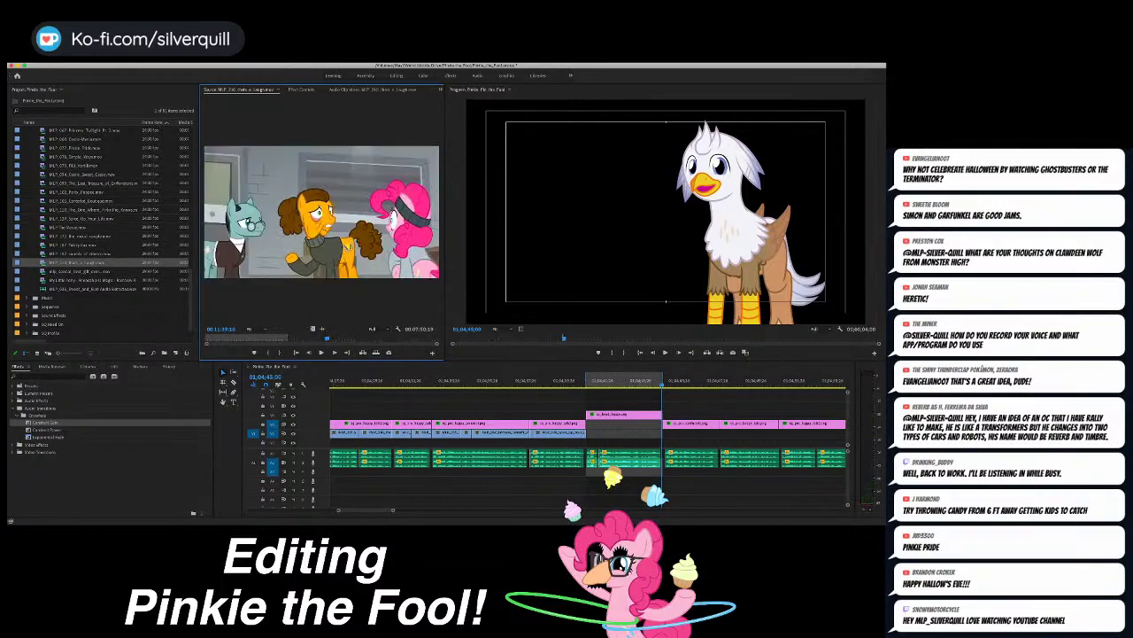
key("Right")
key("Right")
key("Right")
key("Right")
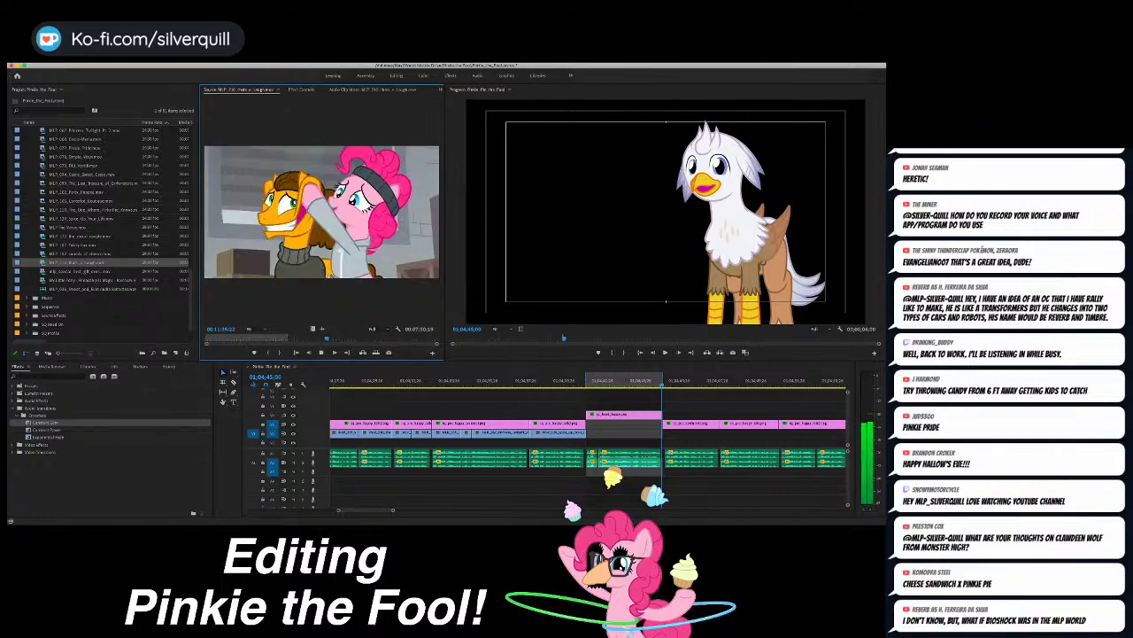
key("o")
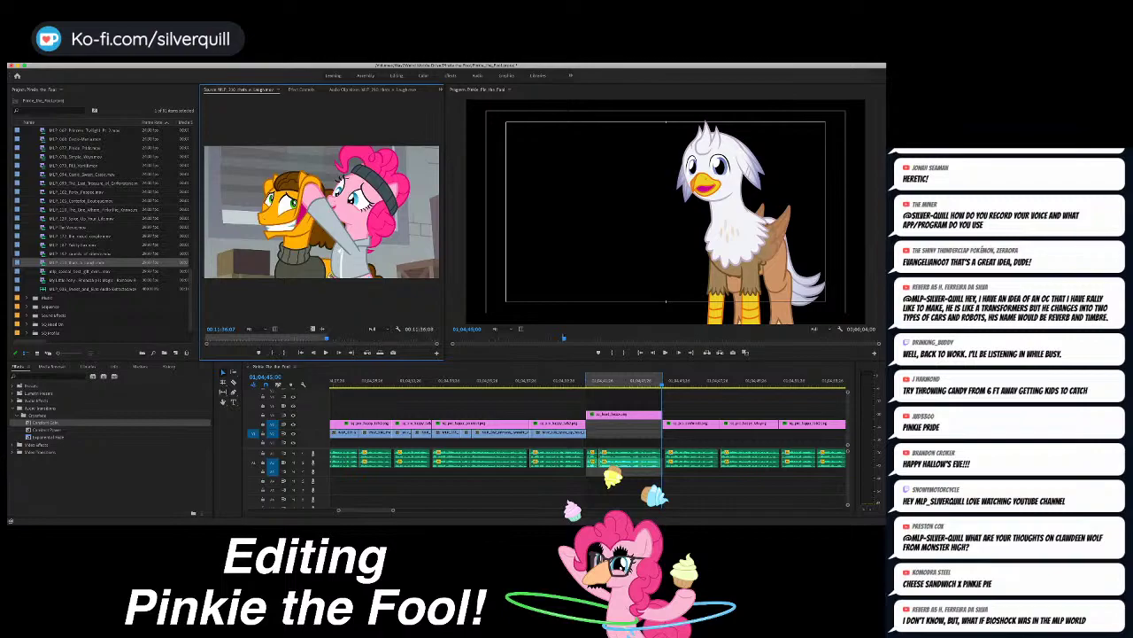
Step: Scan further through the episode, set the source out point at Pinkie grinning beside Cheese Sandwich, and overwrite the footage into the marked gap
left_click_drag(326, 338, 345, 337)
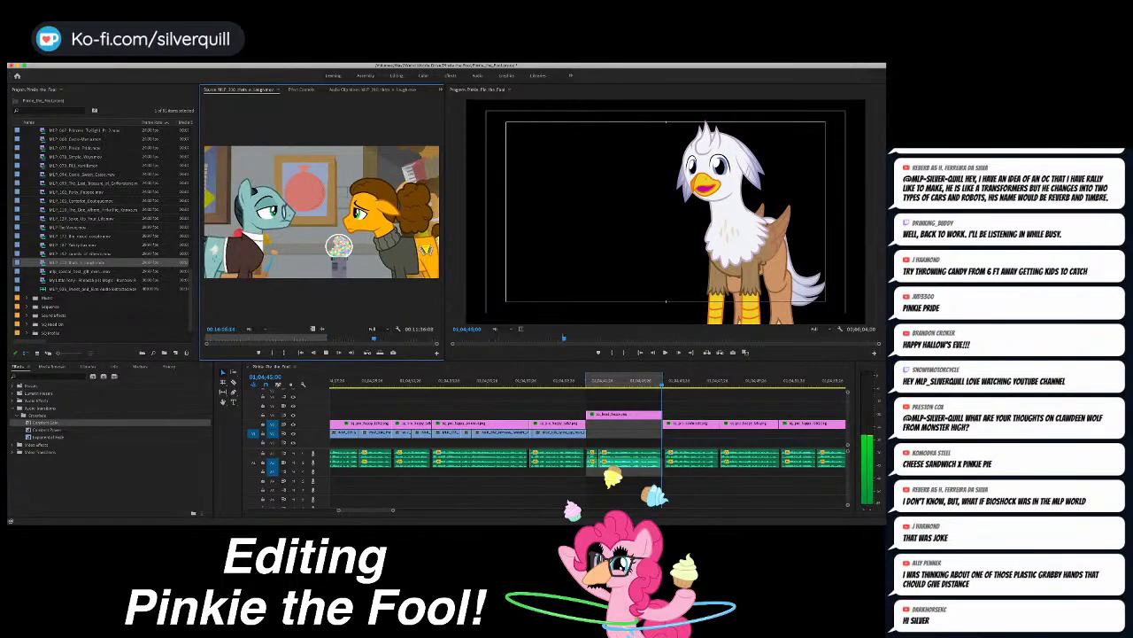
key("space")
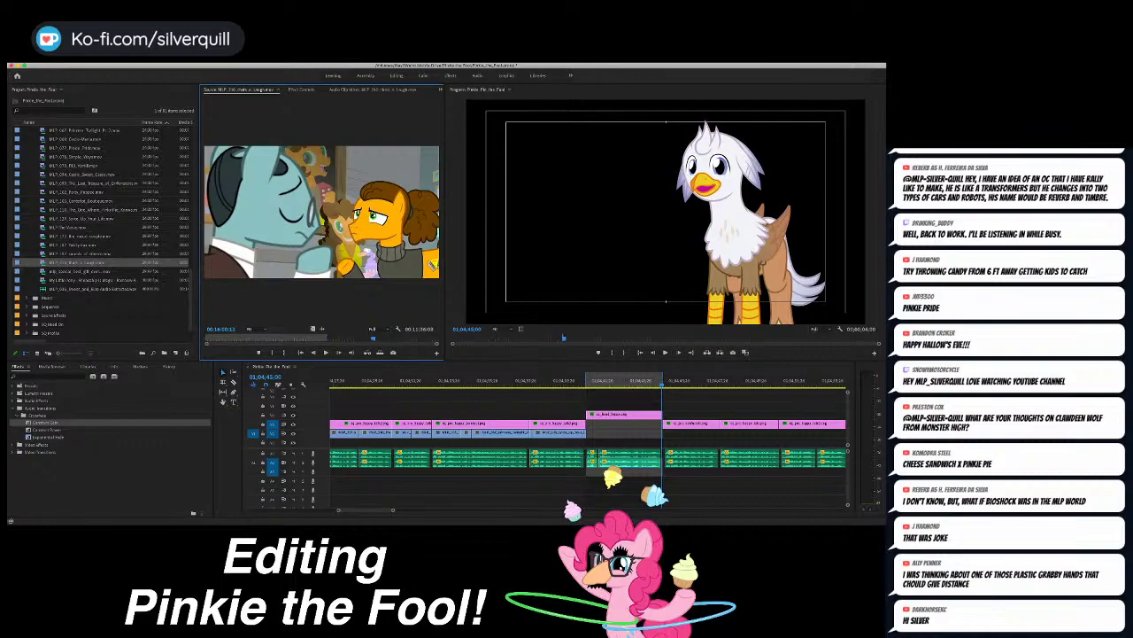
key("l")
key("l")
key("space")
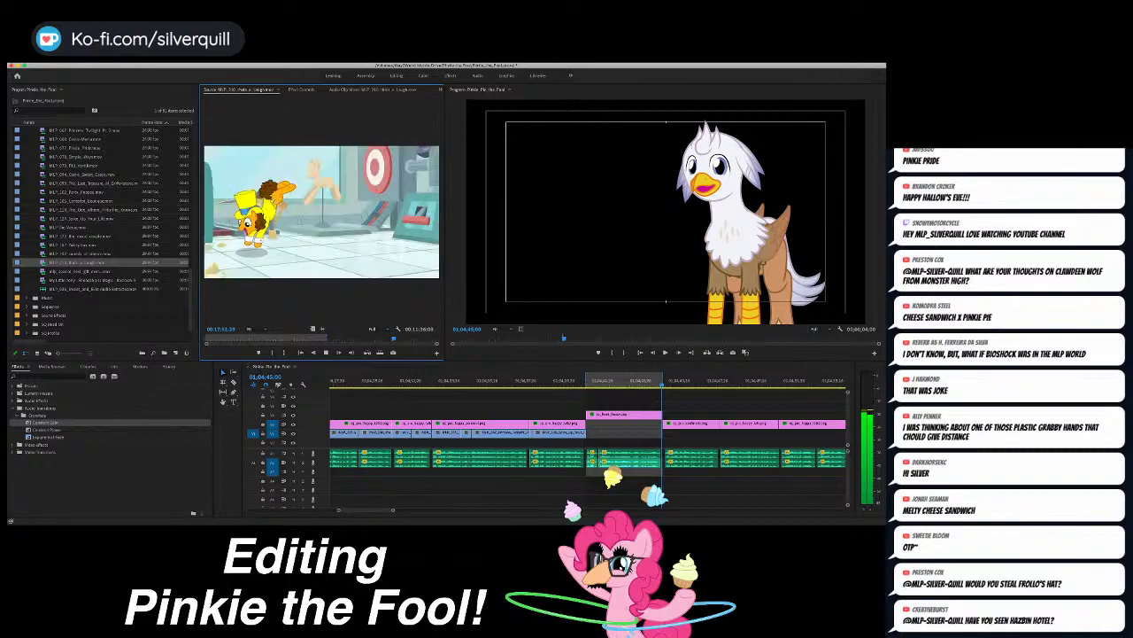
key("space")
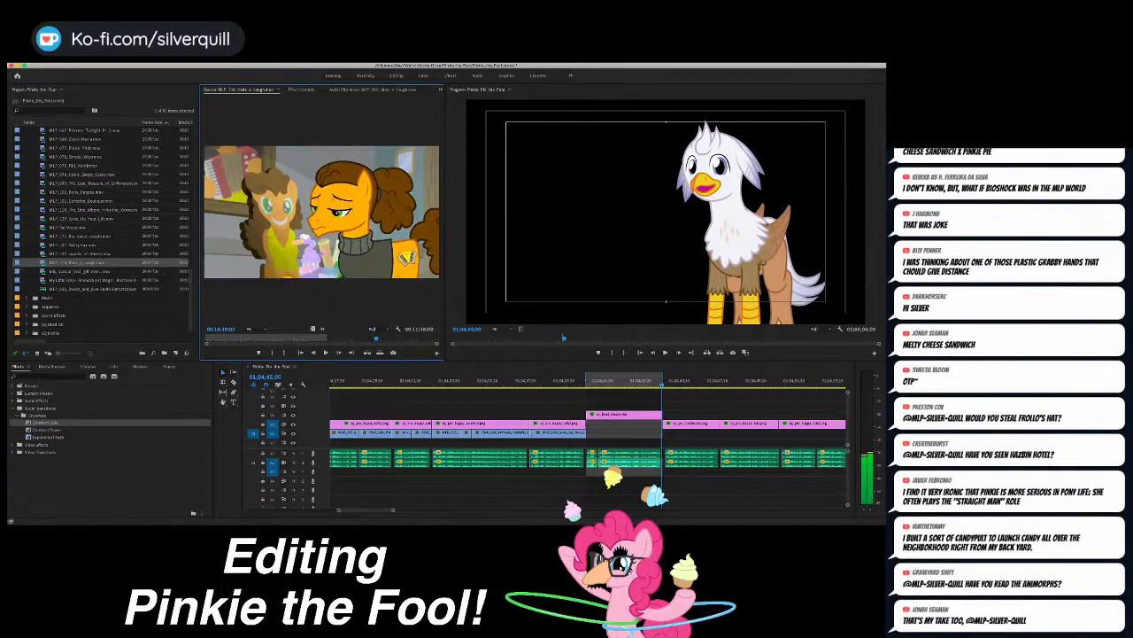
key("o")
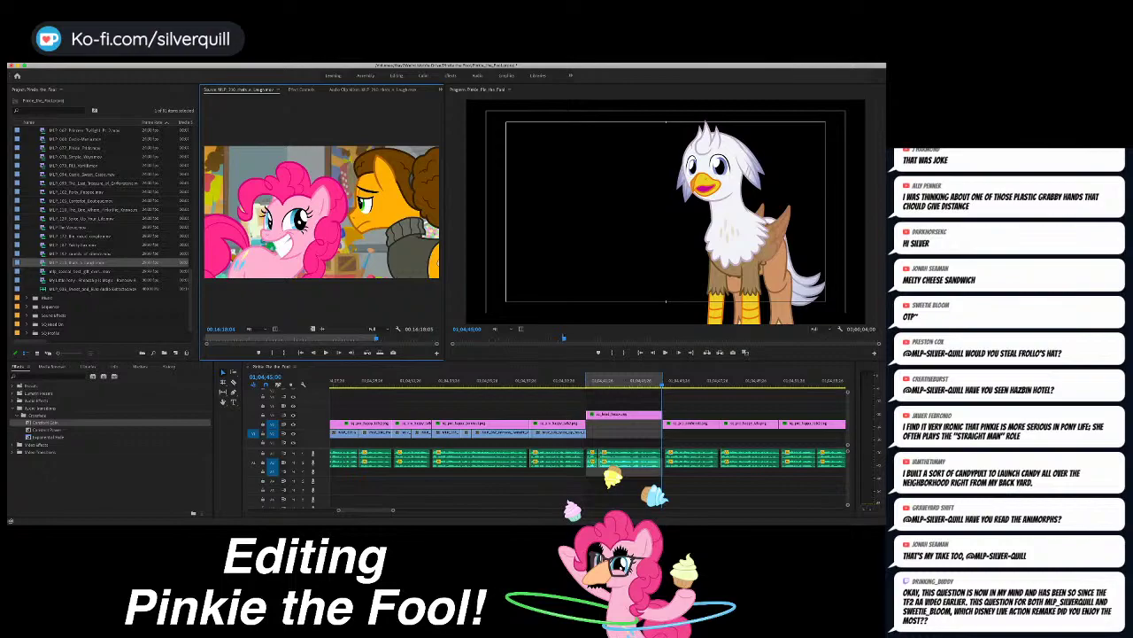
key("period")
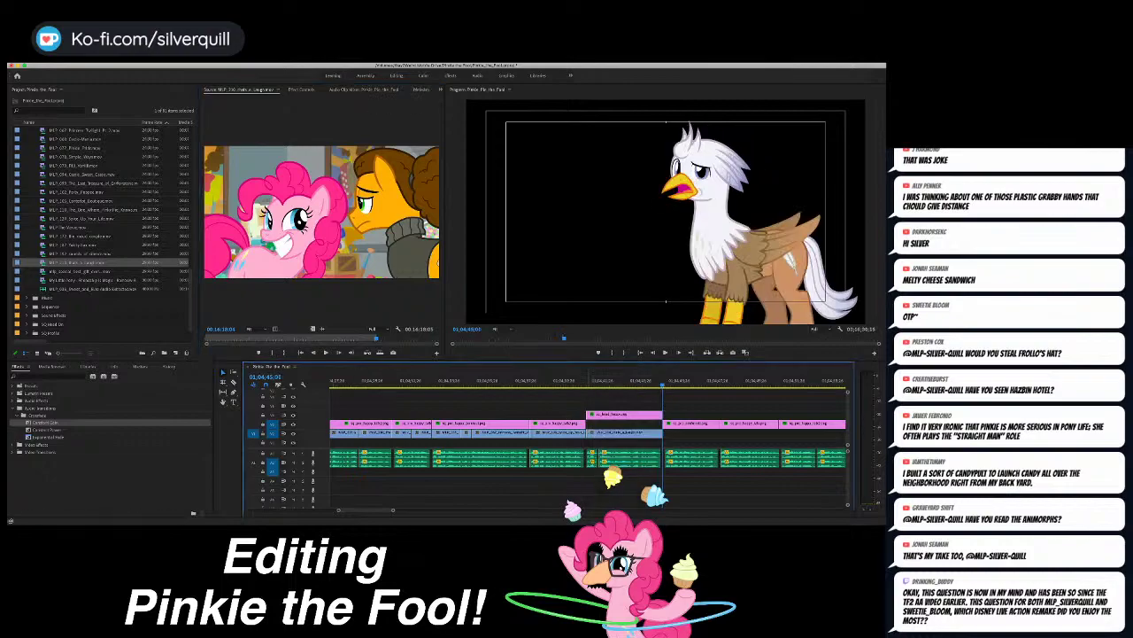
Step: Play the new Pinkie and Cheese Sandwich clip in the sequence from its start
key("Up")
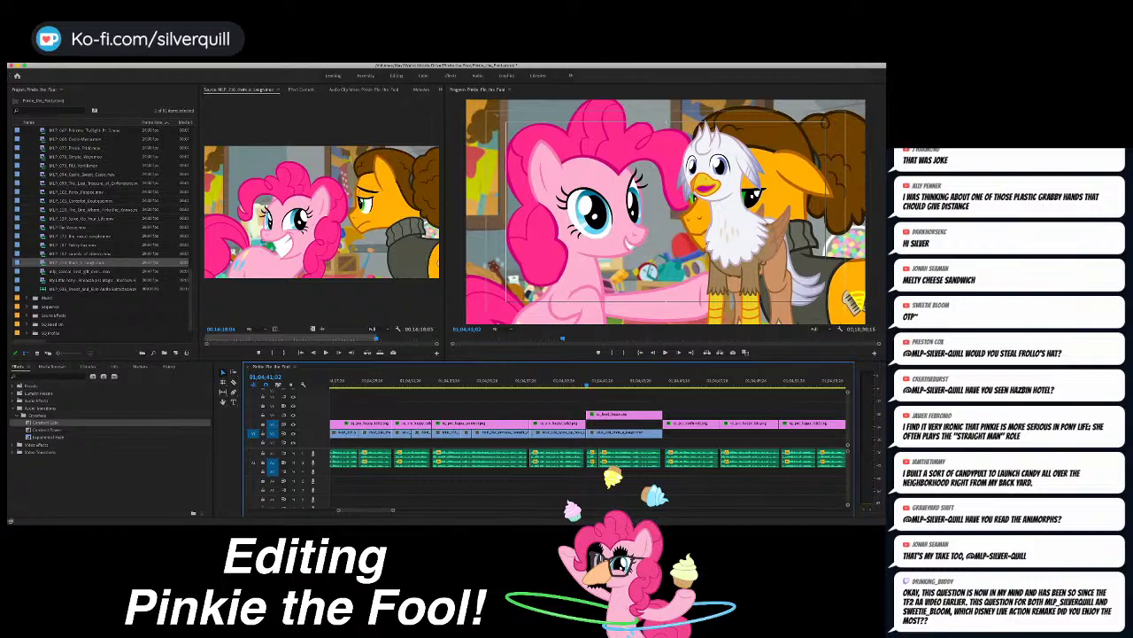
key("space")
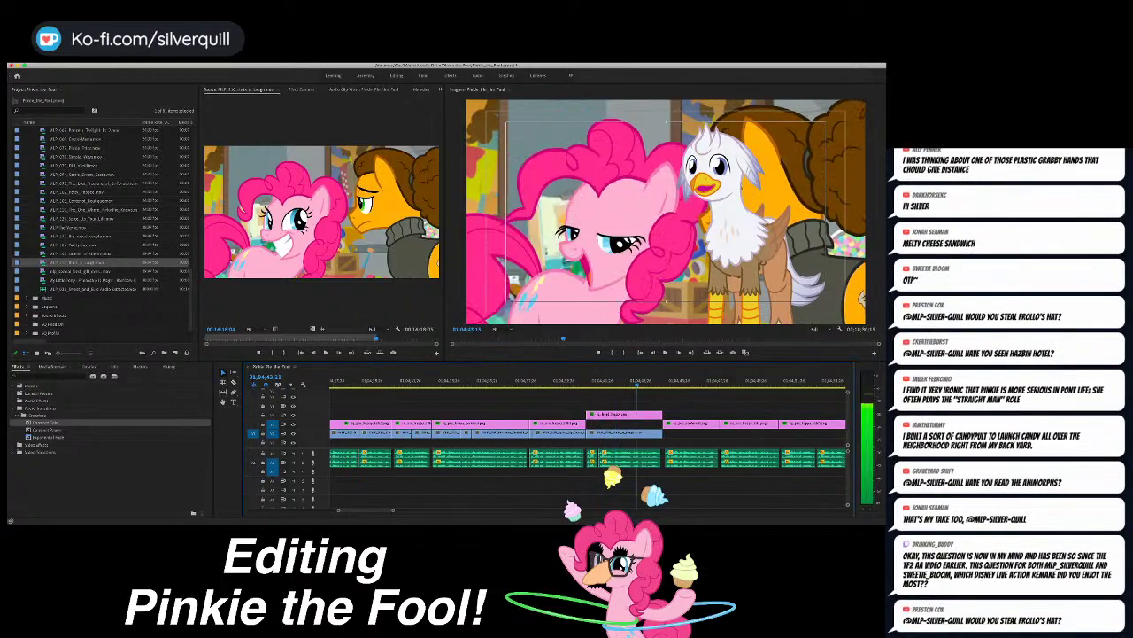
scroll(588, 434, "right", 5)
Step: Return to the end of the new clip and set a sequence in point at 01;04;45;01
left_click(630, 380)
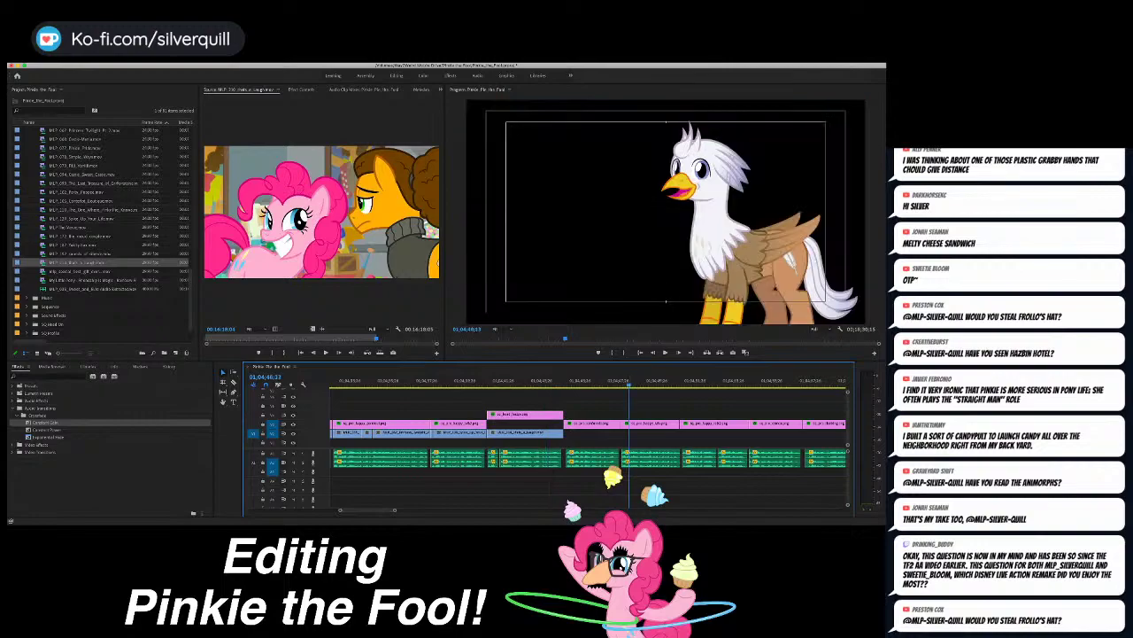
key("Up")
key("Up")
key("Up")
key("Up")
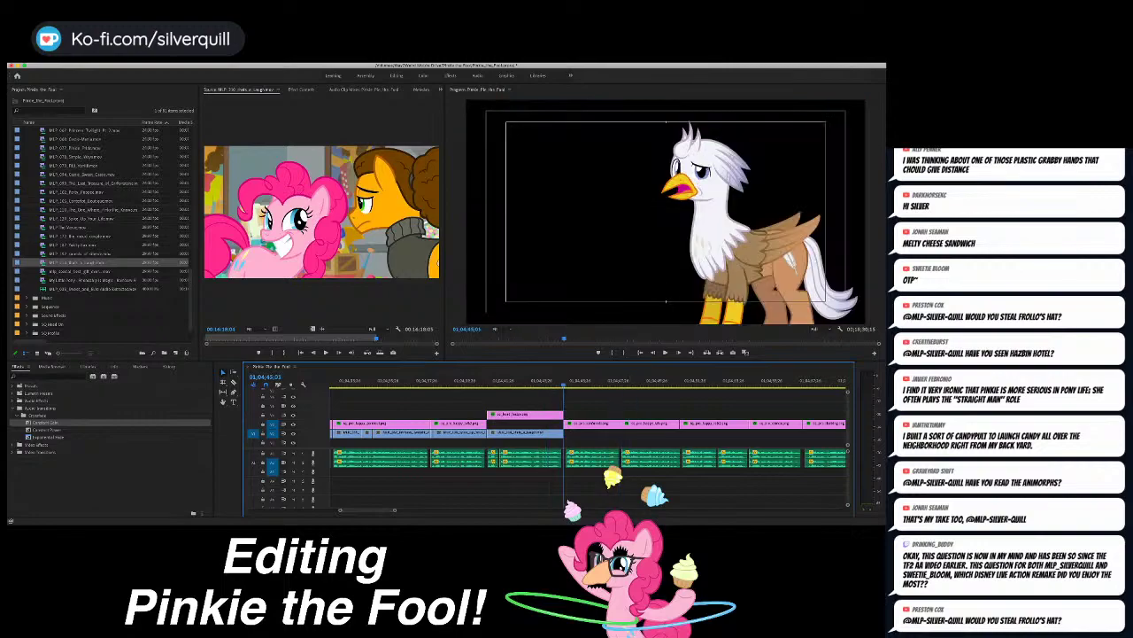
key("i")
Step: Check the extent of the empty stretch after the in point, play the narration, and set the sequence out point at 01;04;51;02
key("minus")
key("minus")
key("minus")
key("minus")
key("minus")
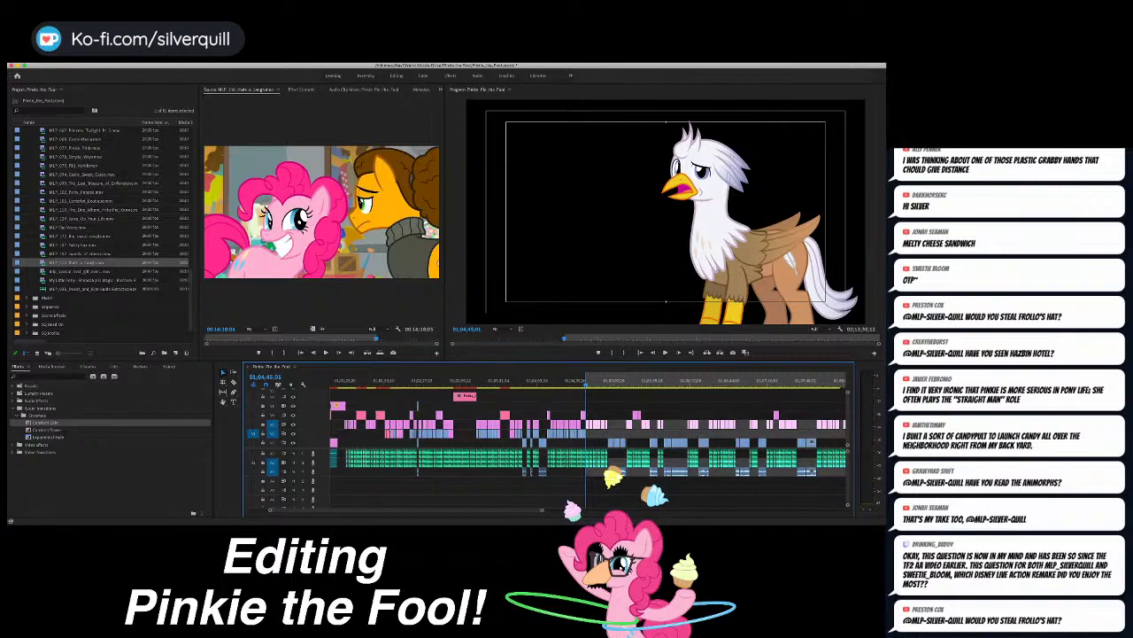
key("equal")
key("equal")
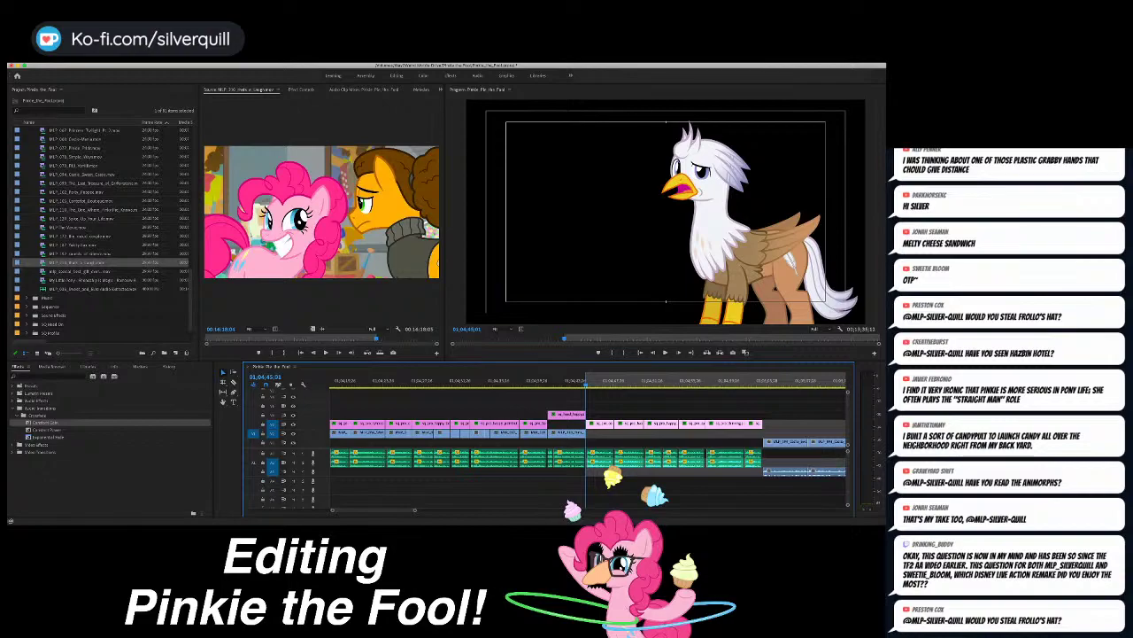
key("equal")
scroll(588, 443, "right", 3)
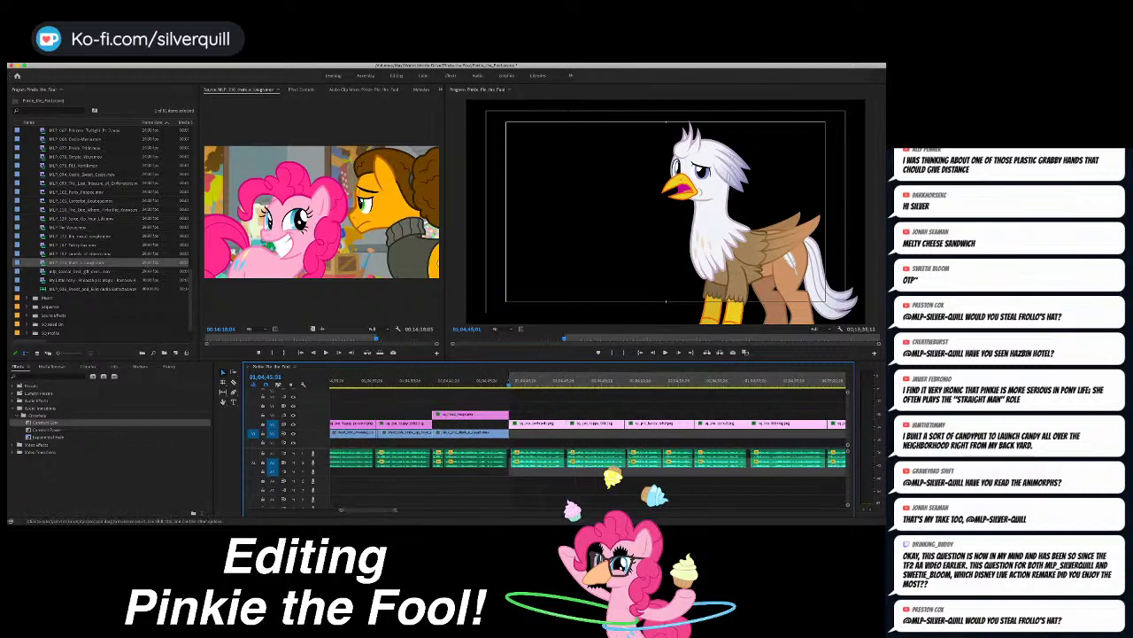
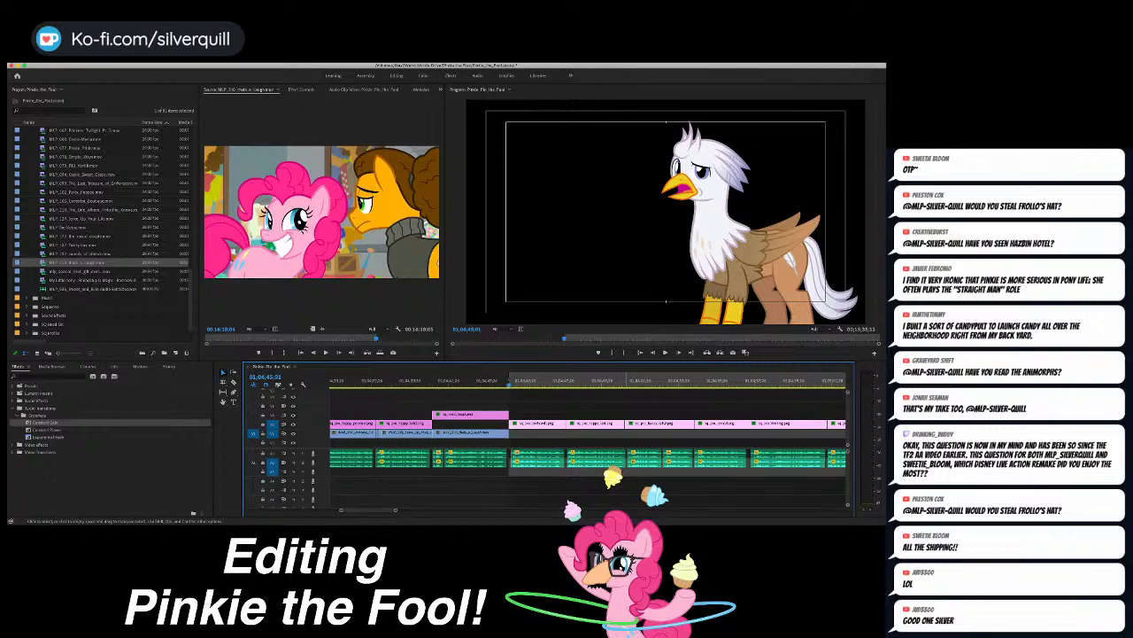
key("space")
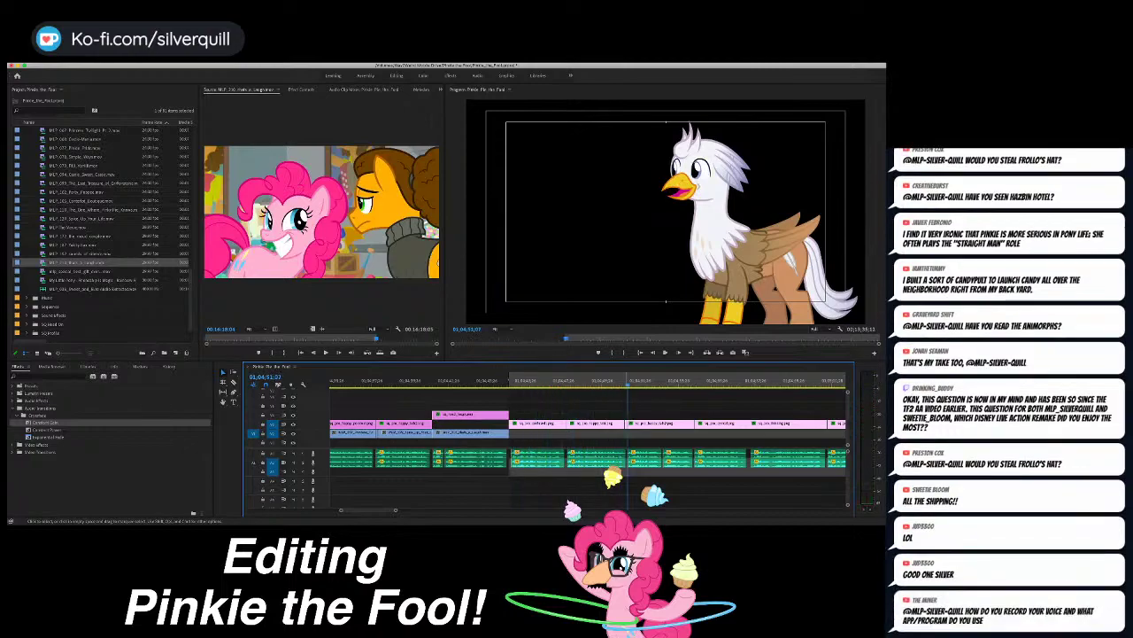
key("space")
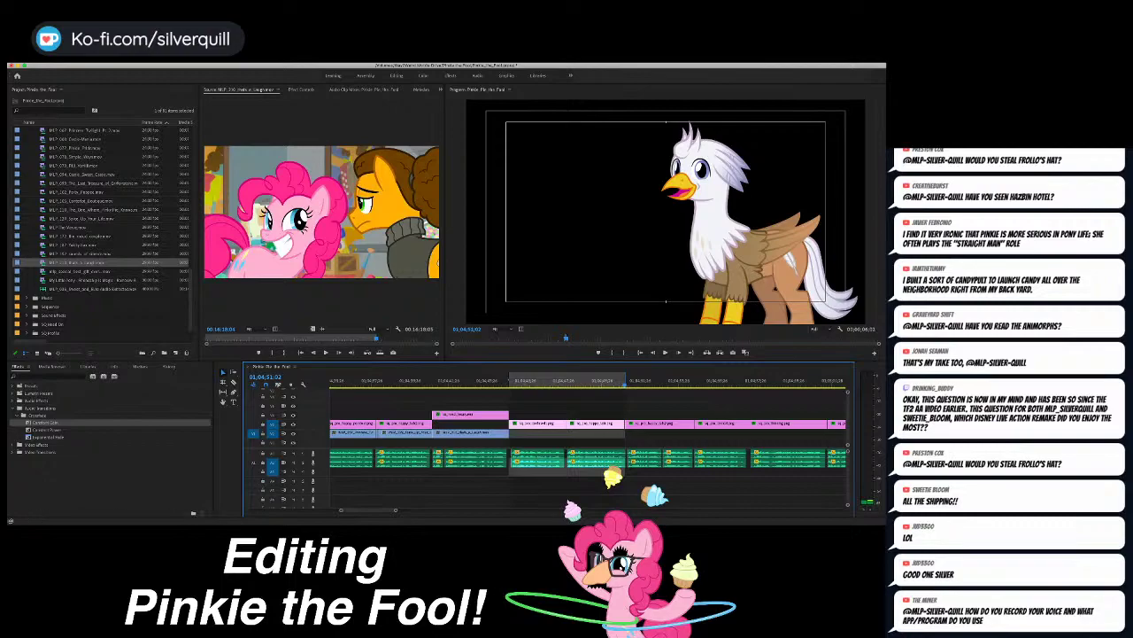
Step: Open the Best Gift Ever special as the source and scan ahead to Pinkie in her winter hat at about 00;37;47
scroll(103, 234, "up", 3)
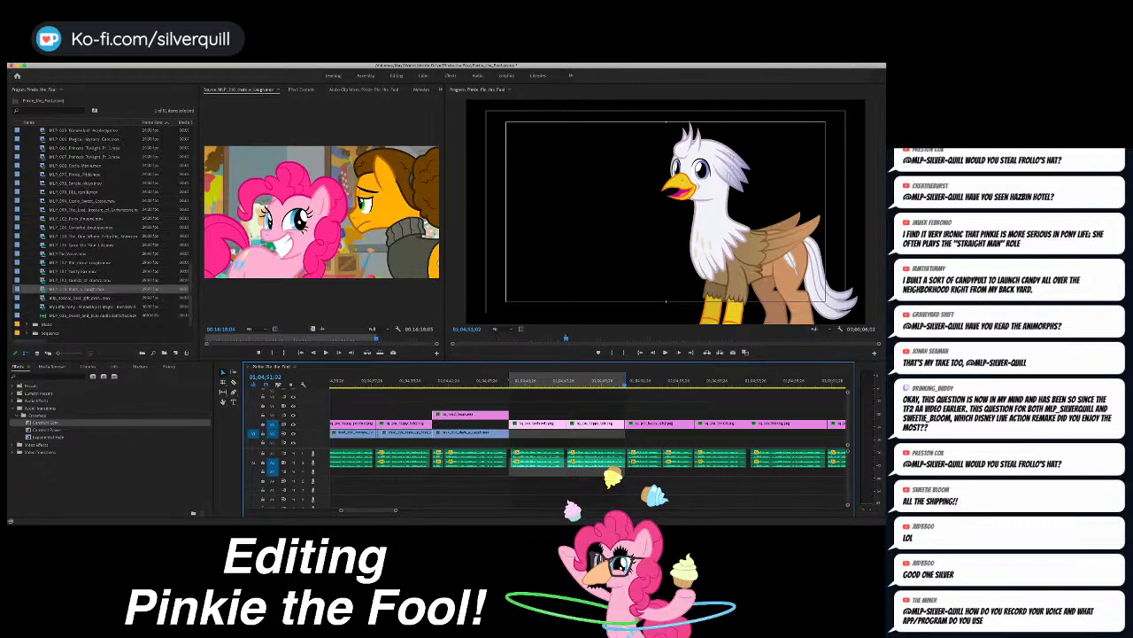
scroll(103, 232, "down", 1)
double_click(43, 298)
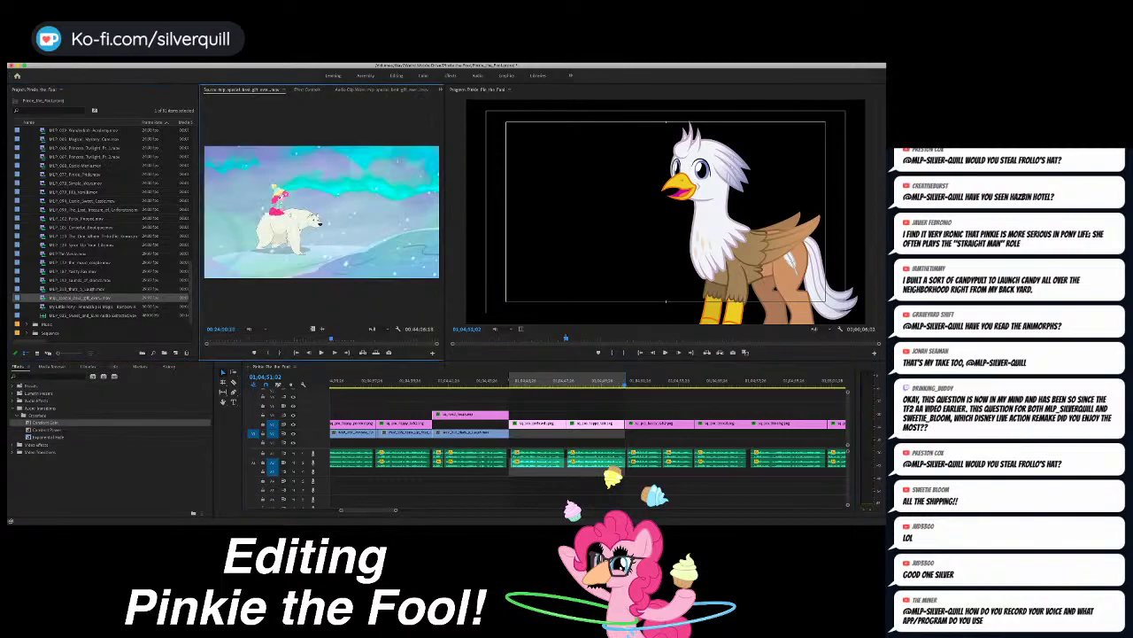
left_click_drag(331, 338, 404, 339)
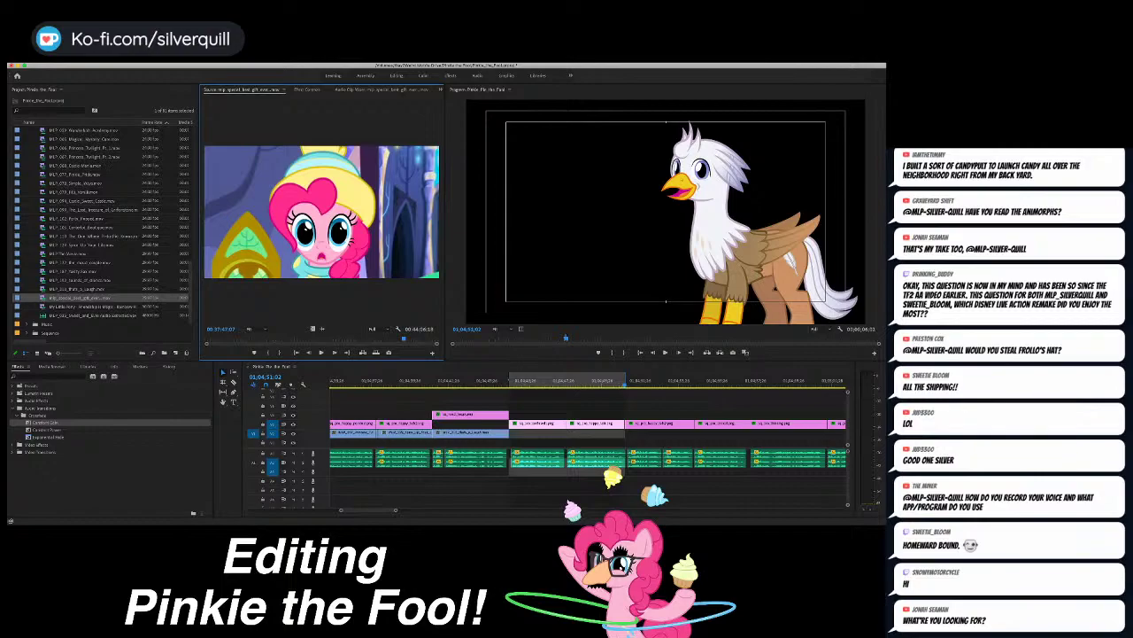
Step: Browse the My Little Pony clips bin, open the Party Pooped episode as the source, and go to Pinkie's apple cart scene
scroll(102, 230, "up", 8)
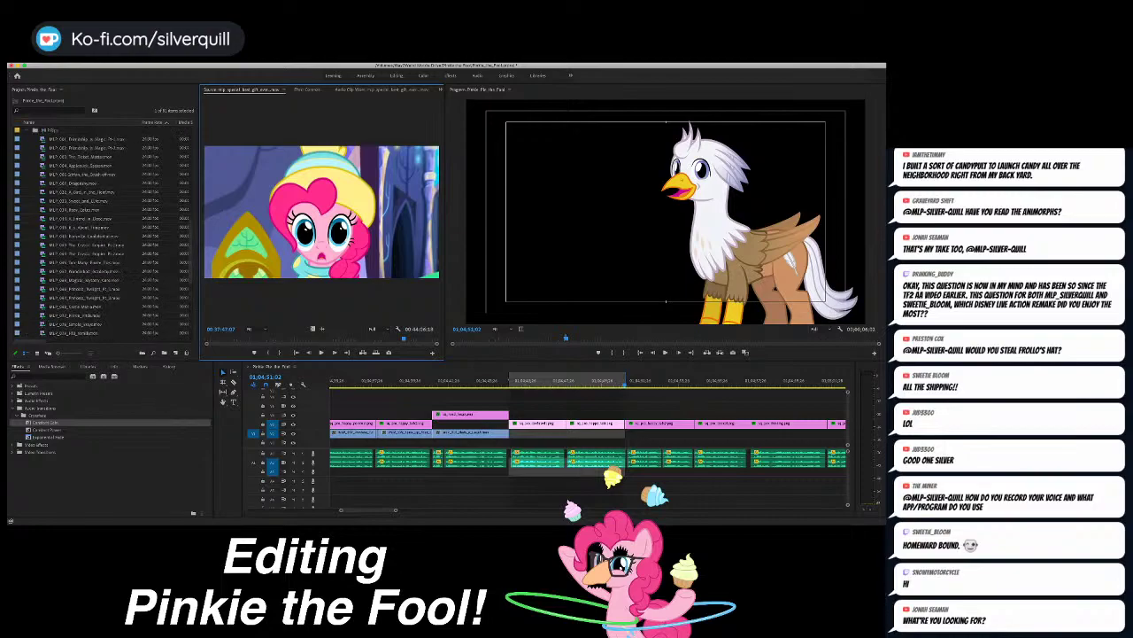
scroll(102, 230, "down", 2)
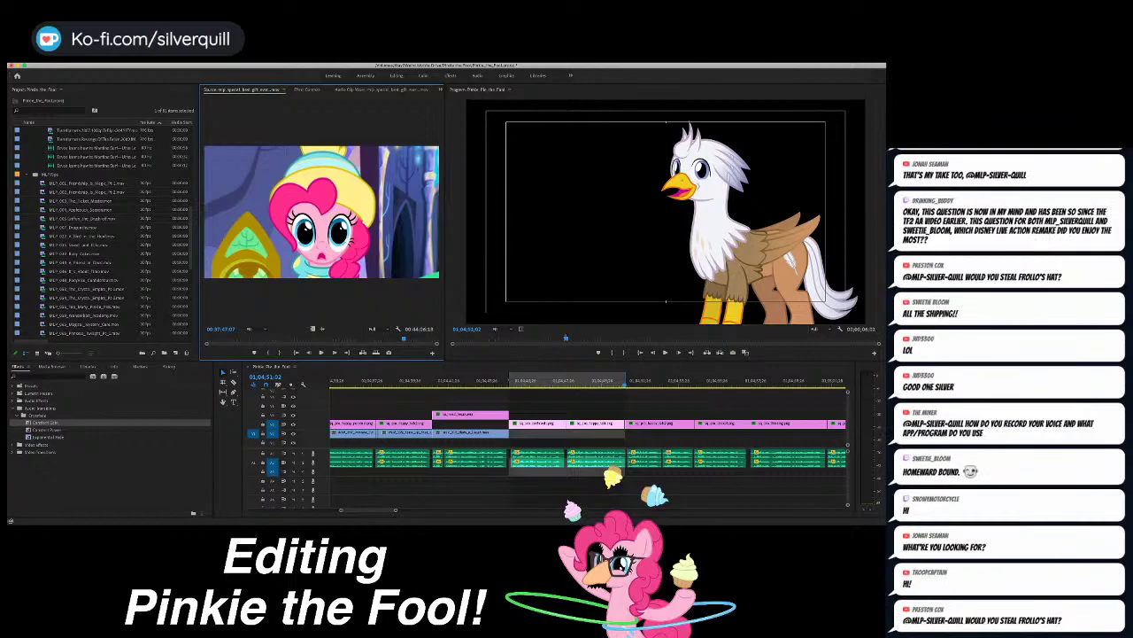
key("super+Tab")
key("super+Tab")
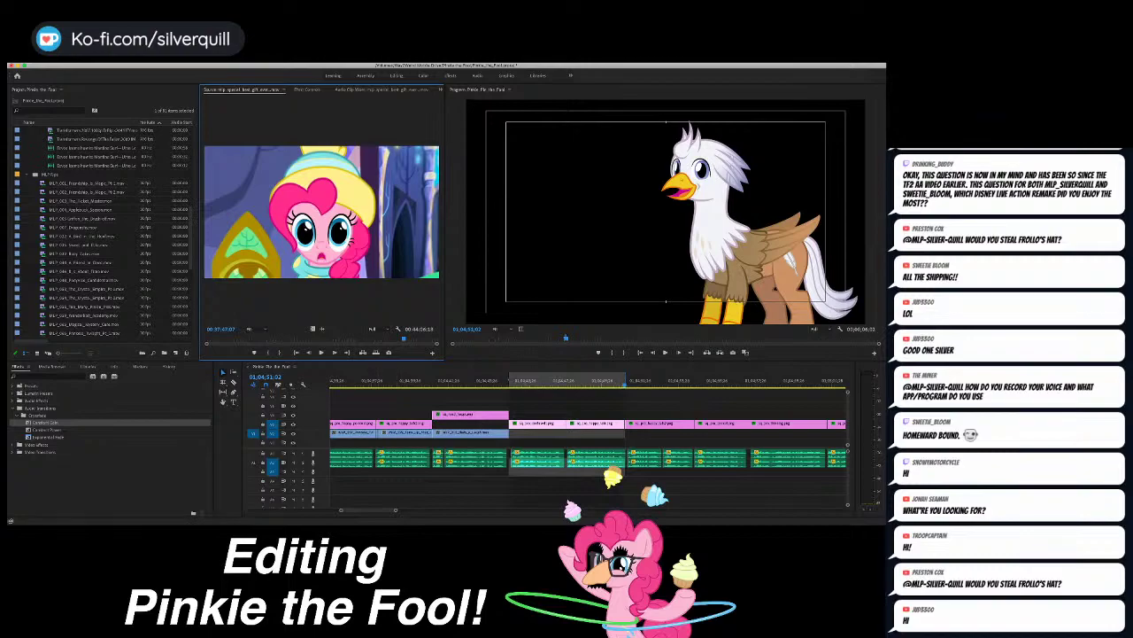
scroll(109, 232, "down", 3)
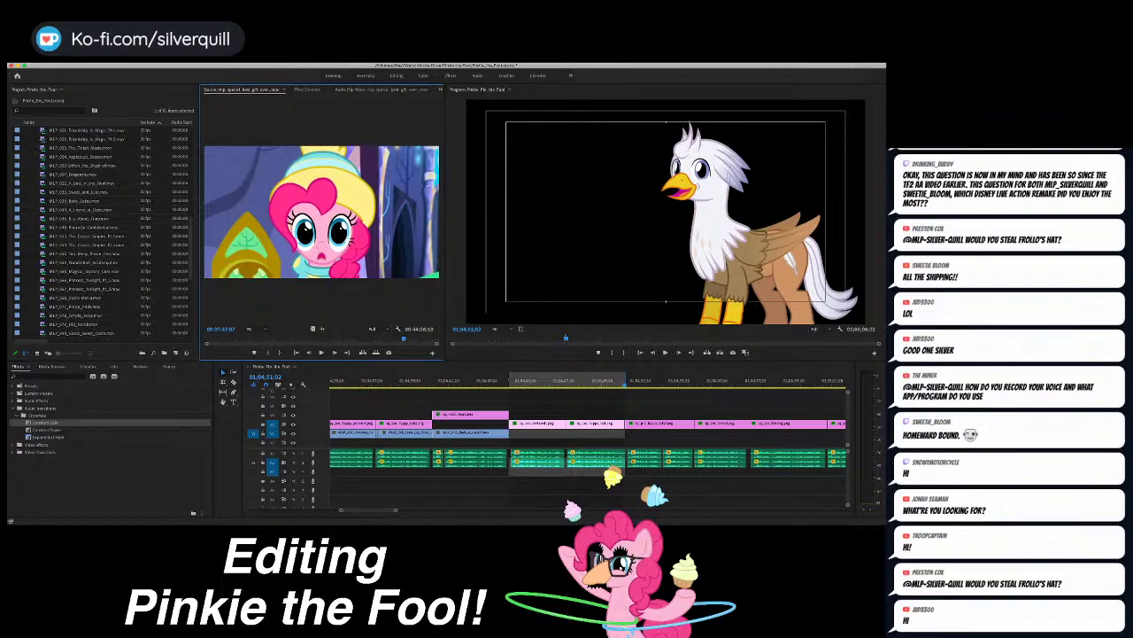
scroll(110, 232, "down", 1)
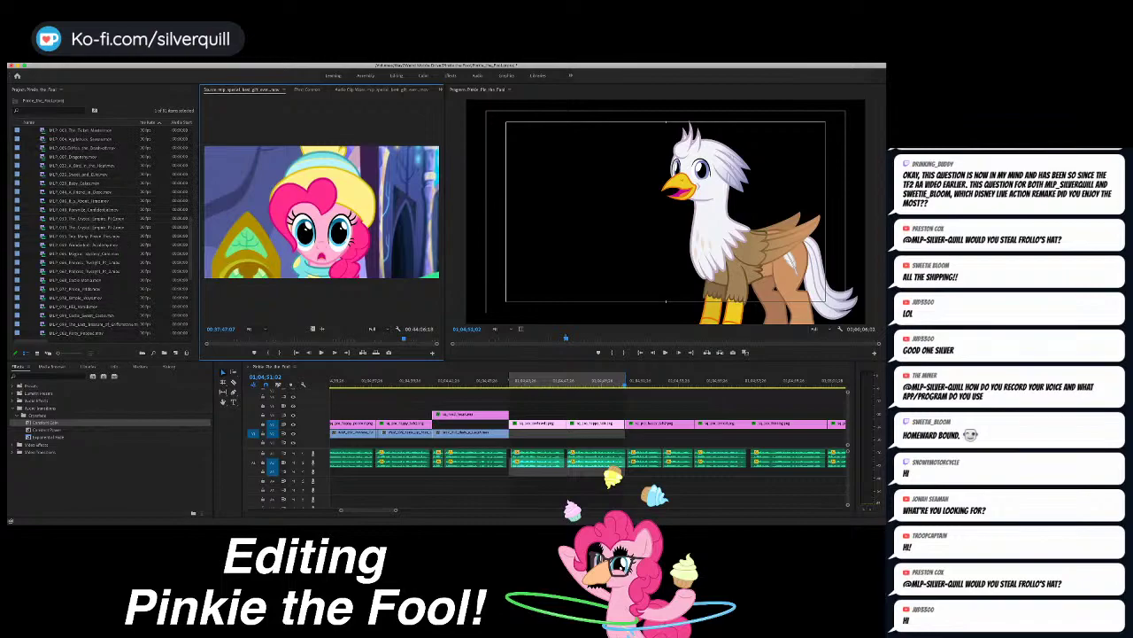
scroll(110, 232, "down", 2)
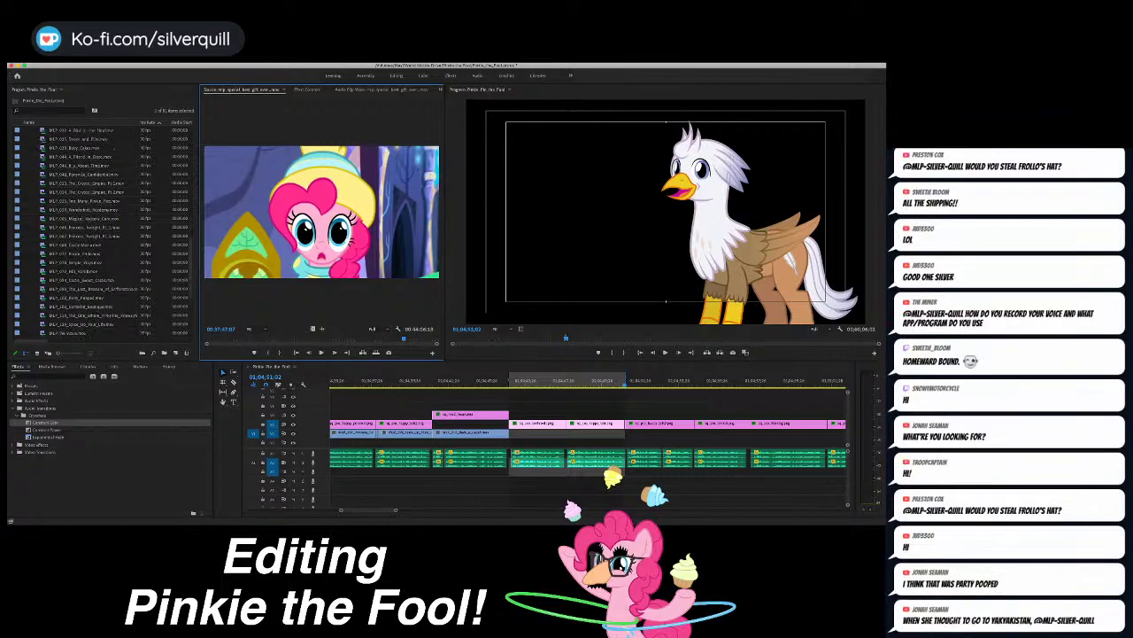
double_click(89, 297)
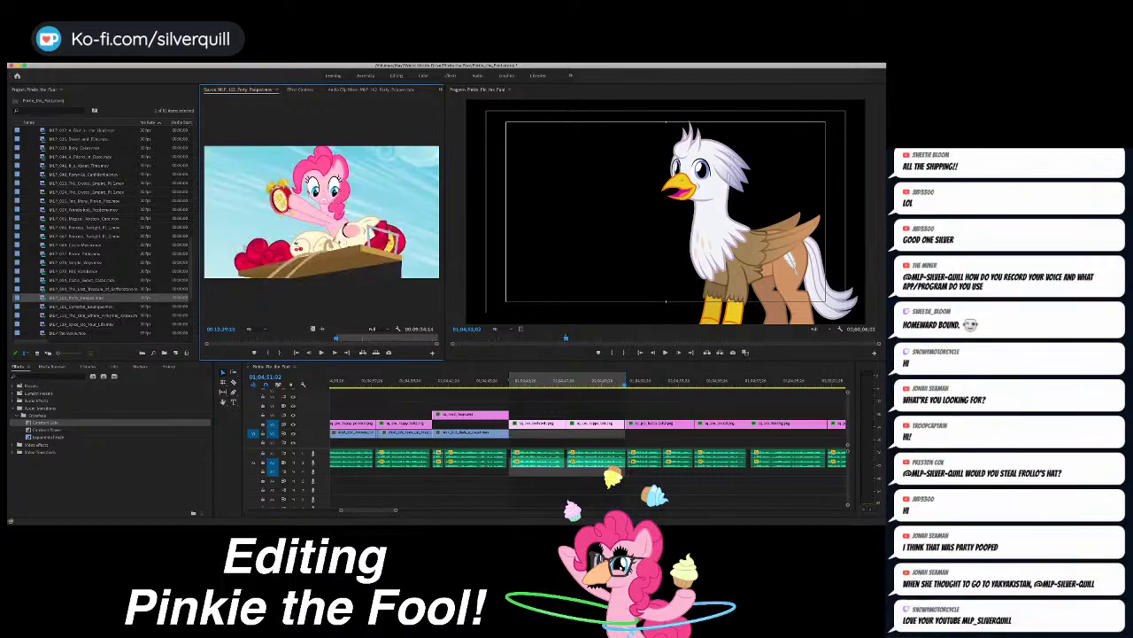
left_click(329, 338)
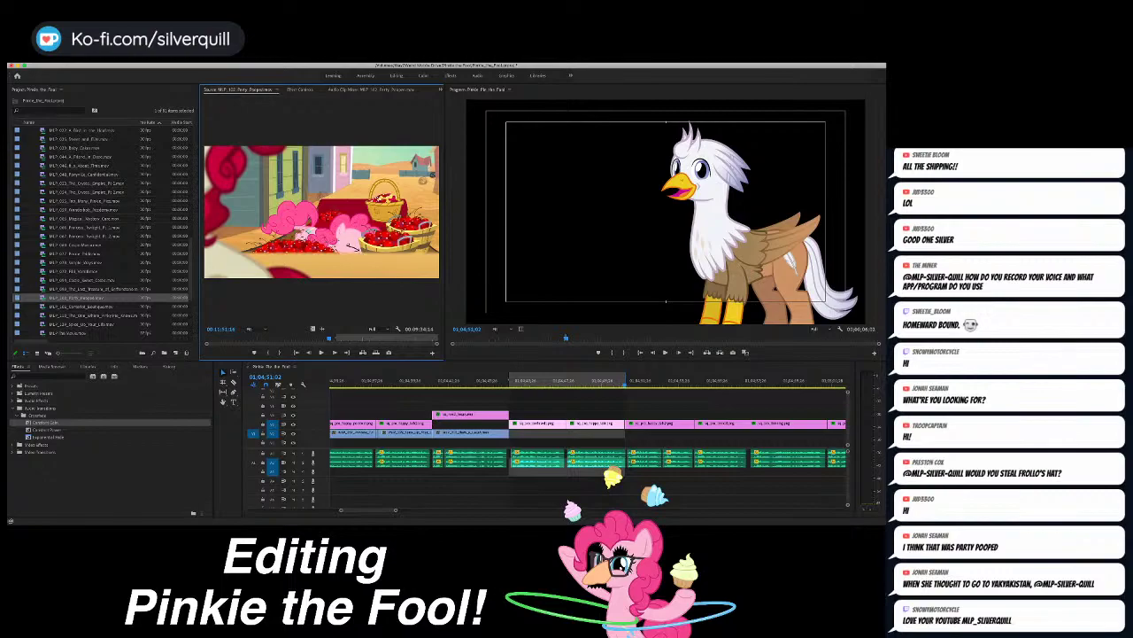
Step: Scan the Party Pooped source from the cutie map scene to the shot of Pinkie holding Gummy by the window
left_click_drag(328, 339, 285, 338)
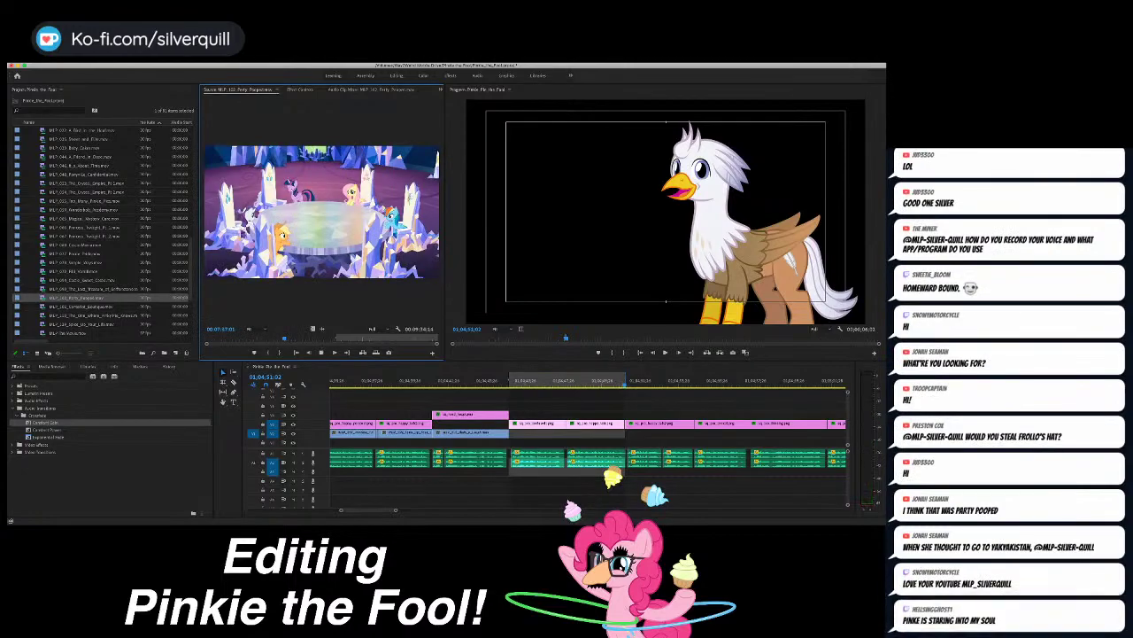
key("l")
key("l")
key("l")
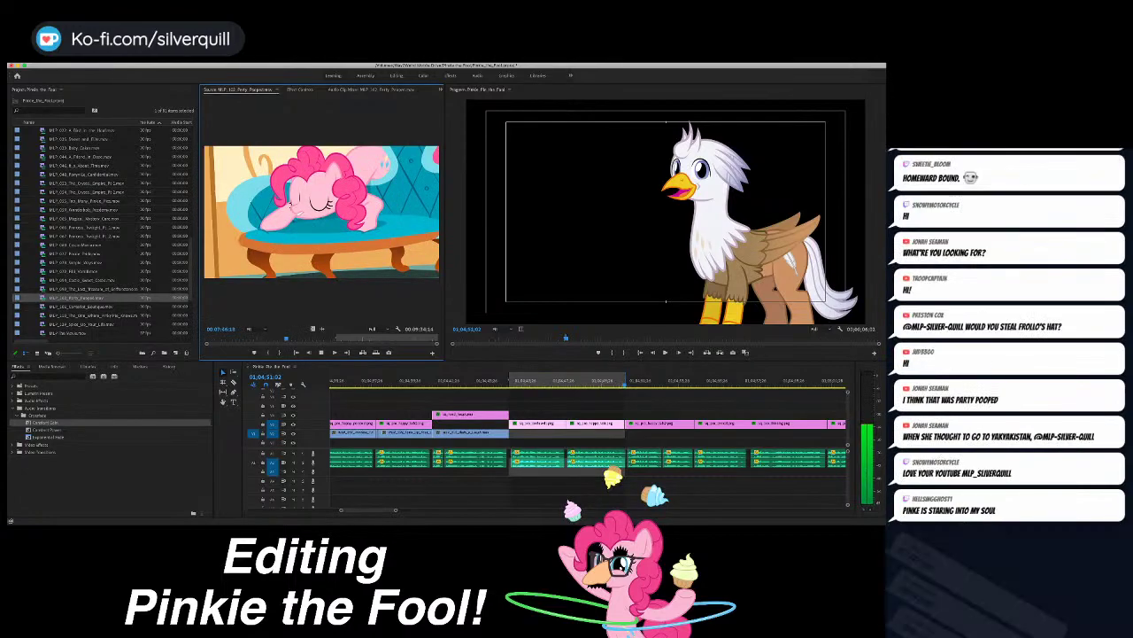
key("k")
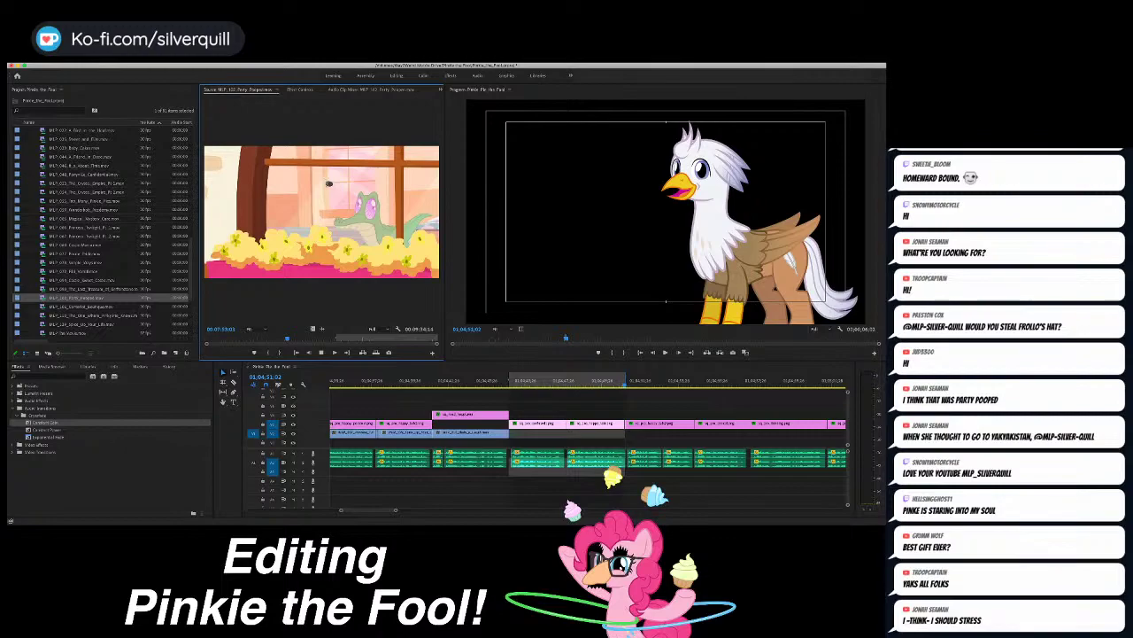
left_click_drag(287, 337, 291, 337)
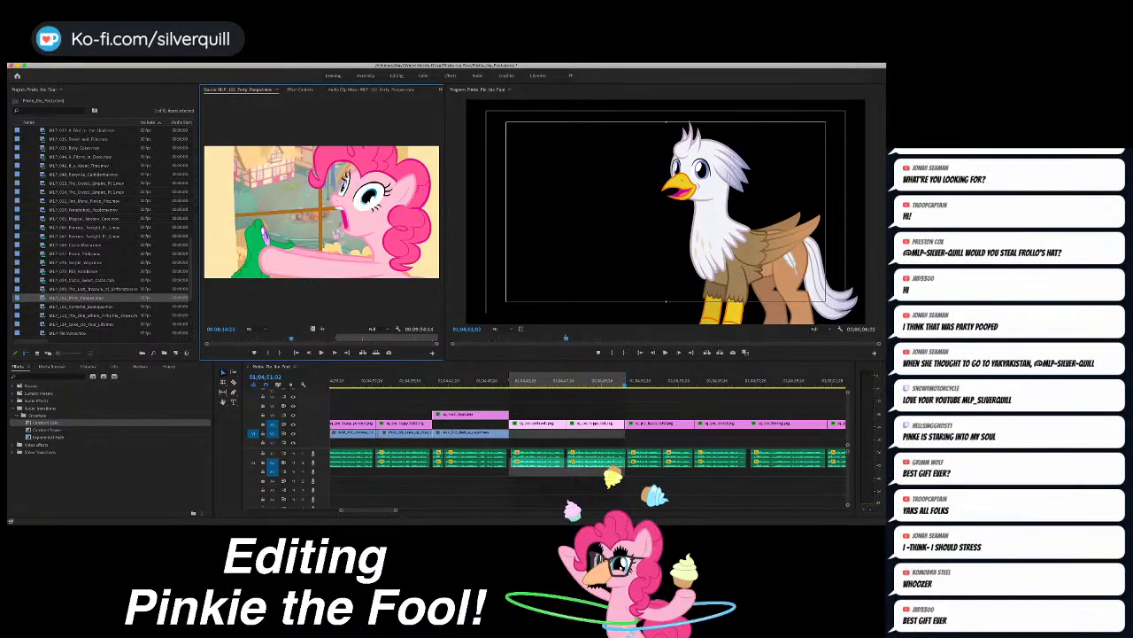
Step: Step frame by frame through Pinkie's shot with Gummy to look for a suitable end frame
key("Left")
key("Left")
key("Left")
key("Left")
key("Left")
key("Left")
key("Left")
key("Left")
key("Left")
key("Left")
key("Left")
key("Left")
key("Left")
key("Left")
key("Left")
key("Left")
key("Left")
key("Left")
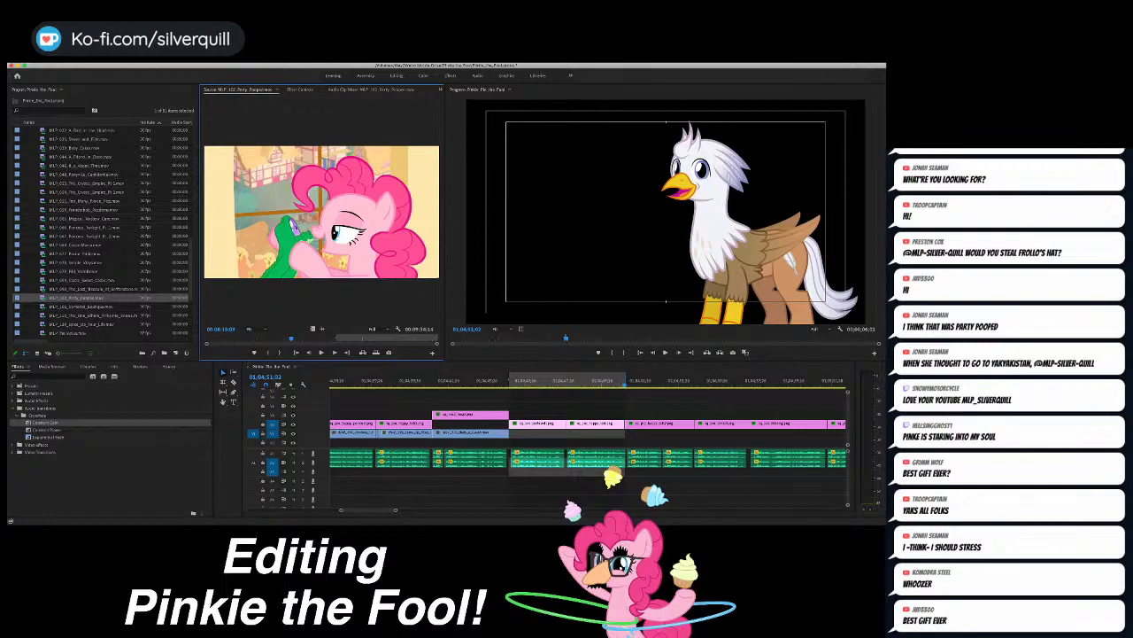
key("Right")
key("Right")
key("Right")
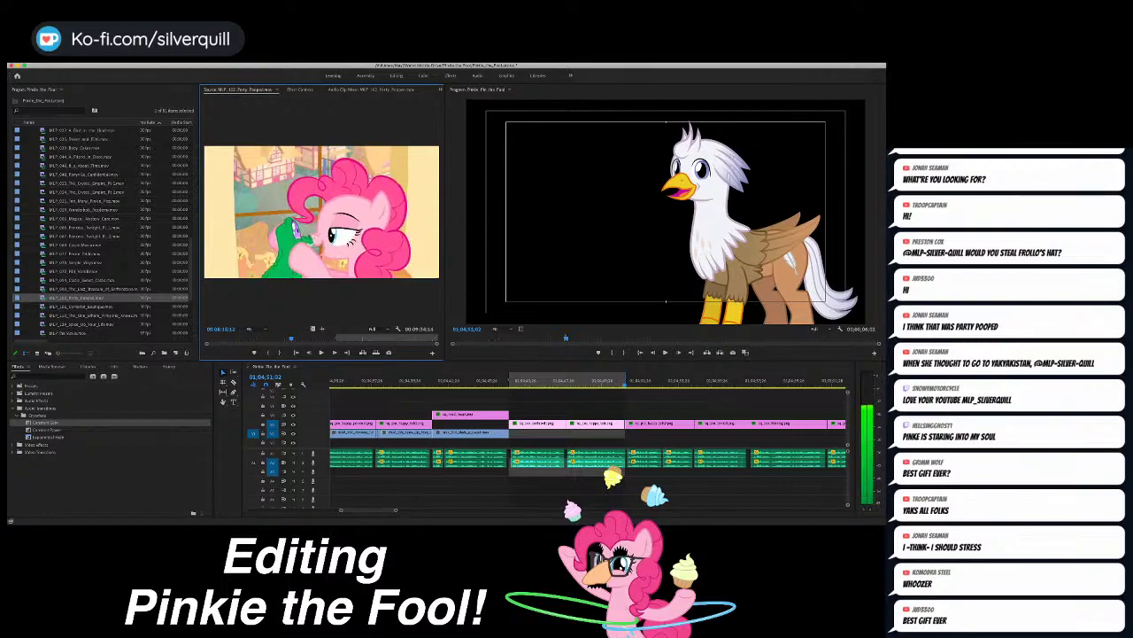
key("Left")
key("Left")
key("Left")
key("Left")
key("Left")
key("Left")
key("Left")
key("Left")
key("Left")
key("Left")
key("Left")
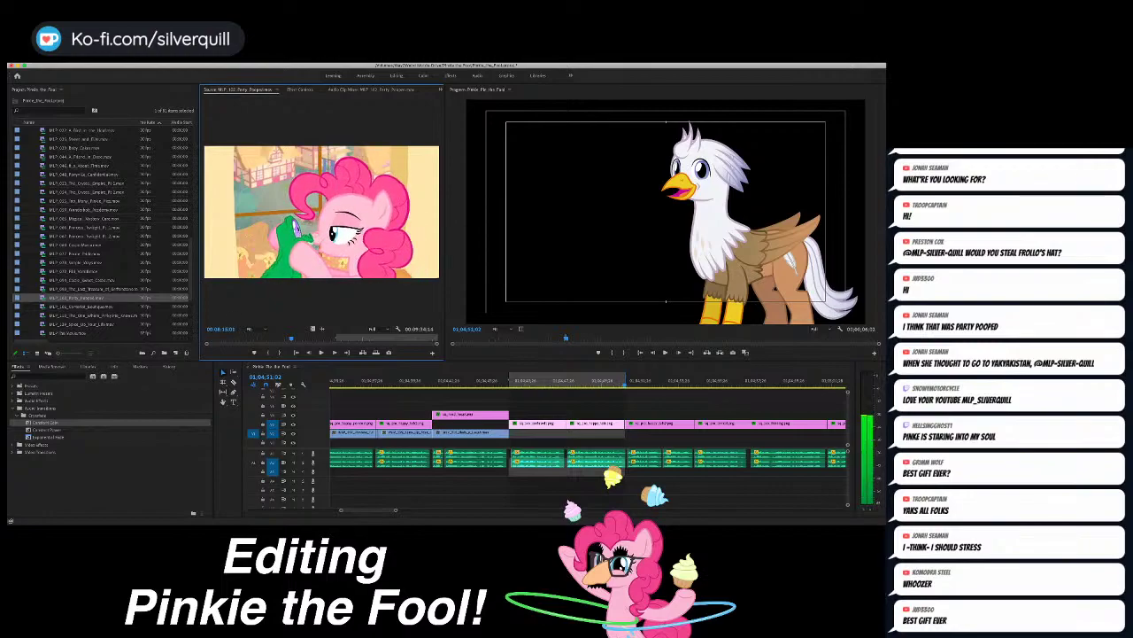
Step: Set the source out point on the Pinkie and Gummy shot, overwrite the marked gap with it, and return to the clip's start
key("space")
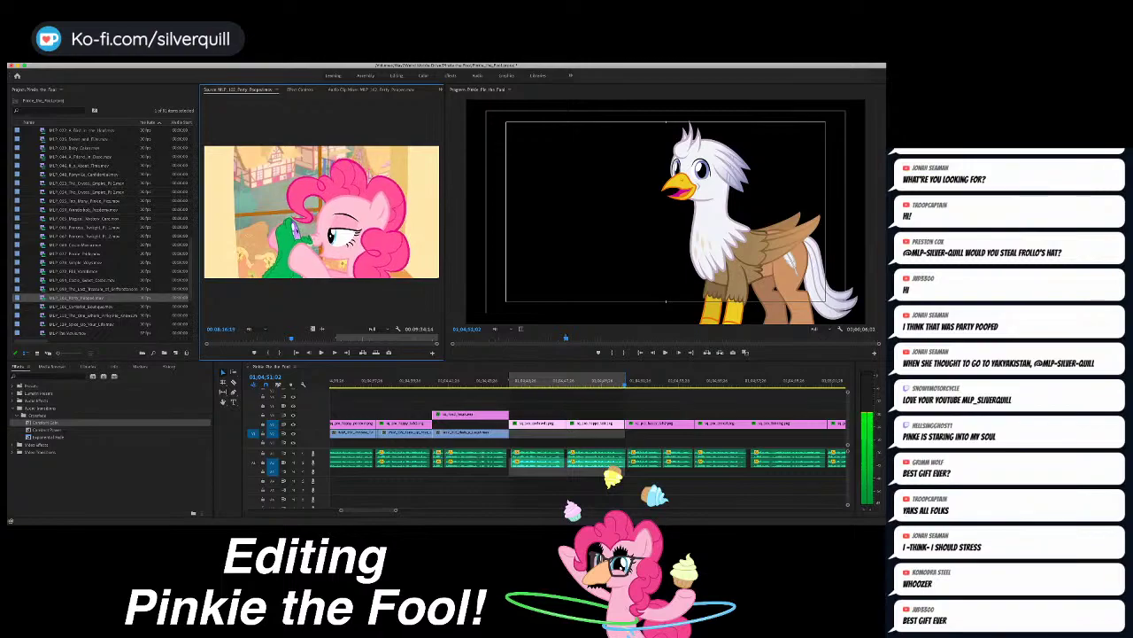
key("space")
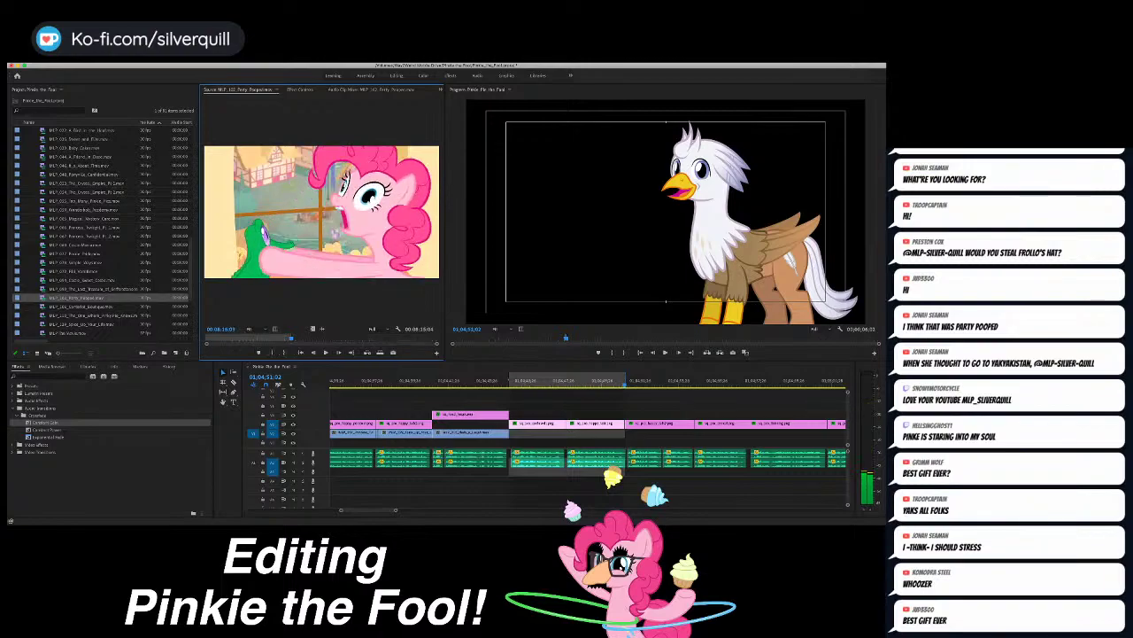
key("period")
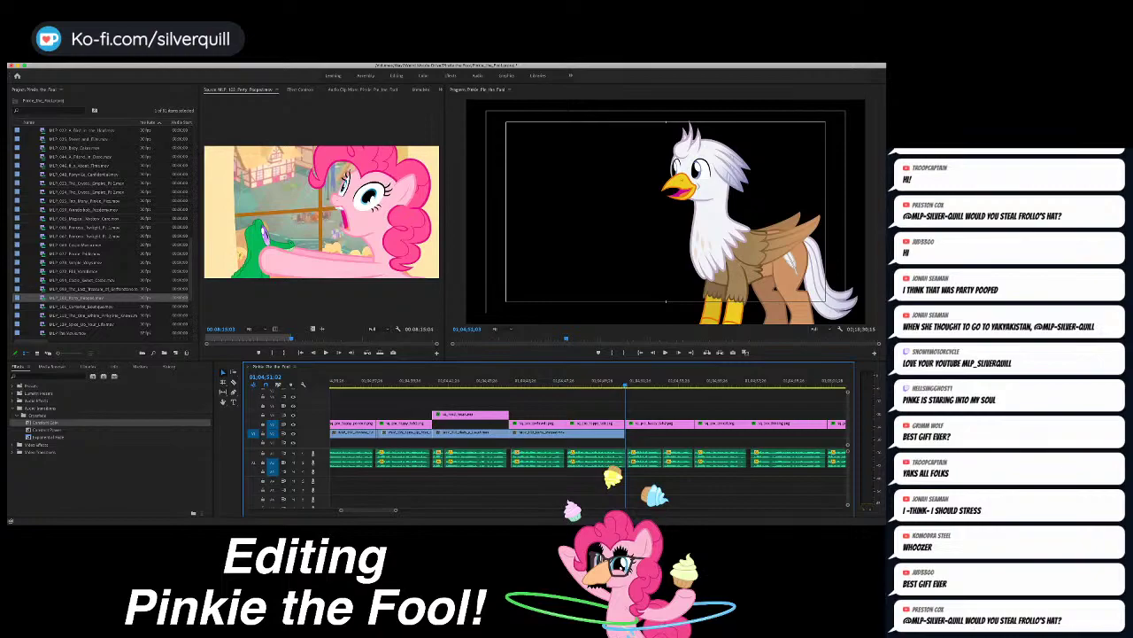
key("Up")
key("Up")
key("Up")
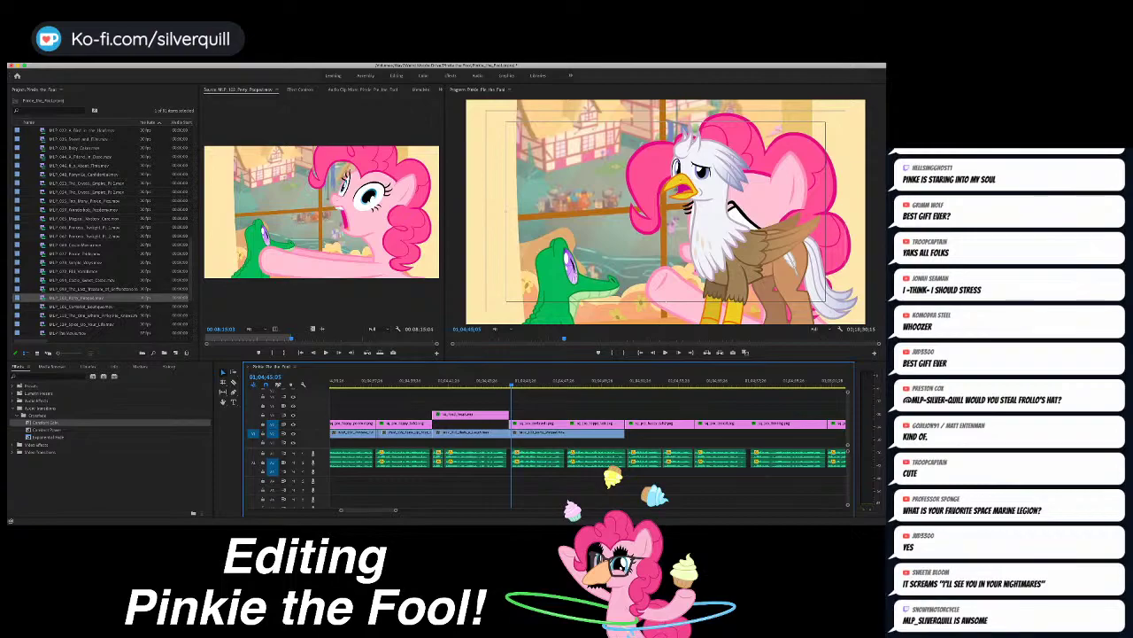
Step: Go to the start of the next empty stretch behind the griffin and set a sequence in point at 01;04;51;03
left_click(636, 382)
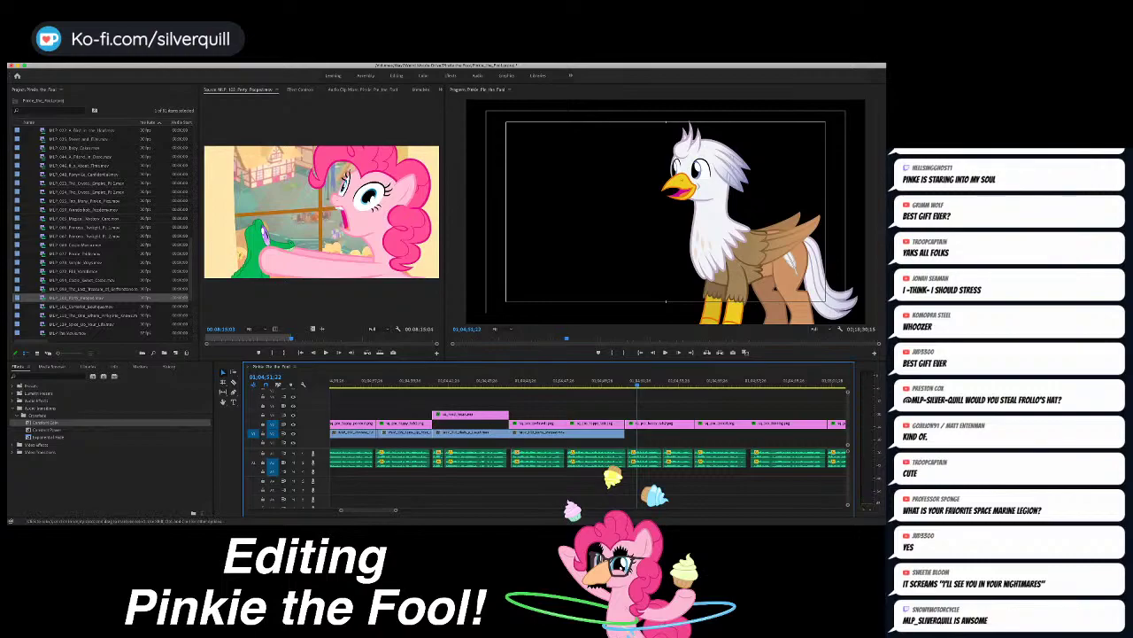
left_click_drag(637, 384, 626, 384)
key("i")
key("Left")
key("Right")
Step: Check the extent of the remaining gap, play the narration, and set the sequence out point at 01;04;54;20
key("minus")
key("minus")
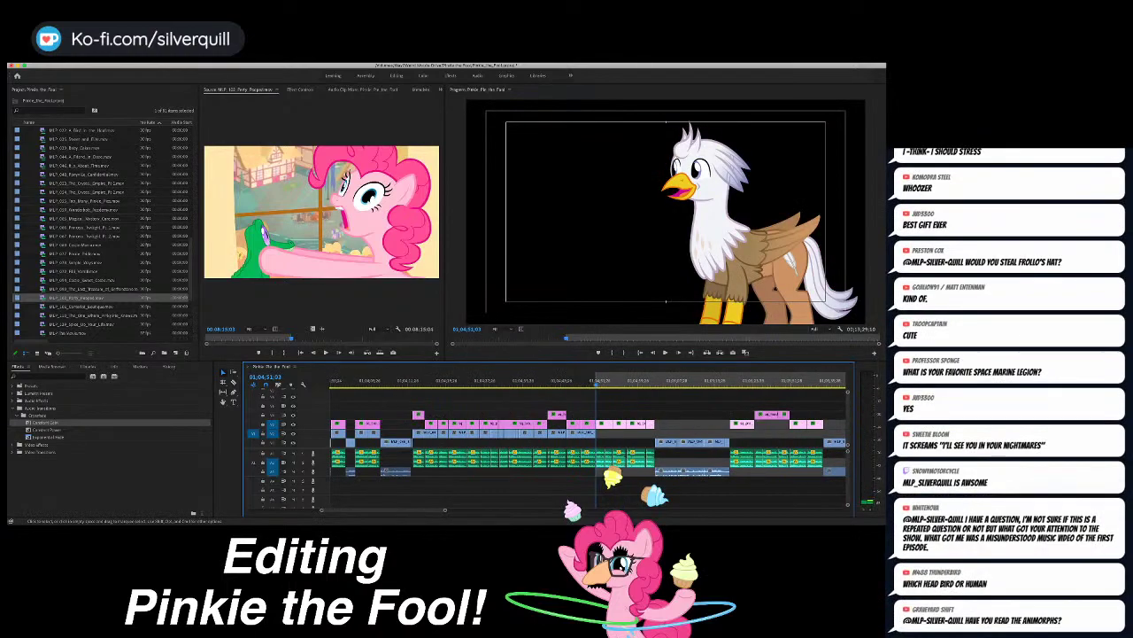
key("minus")
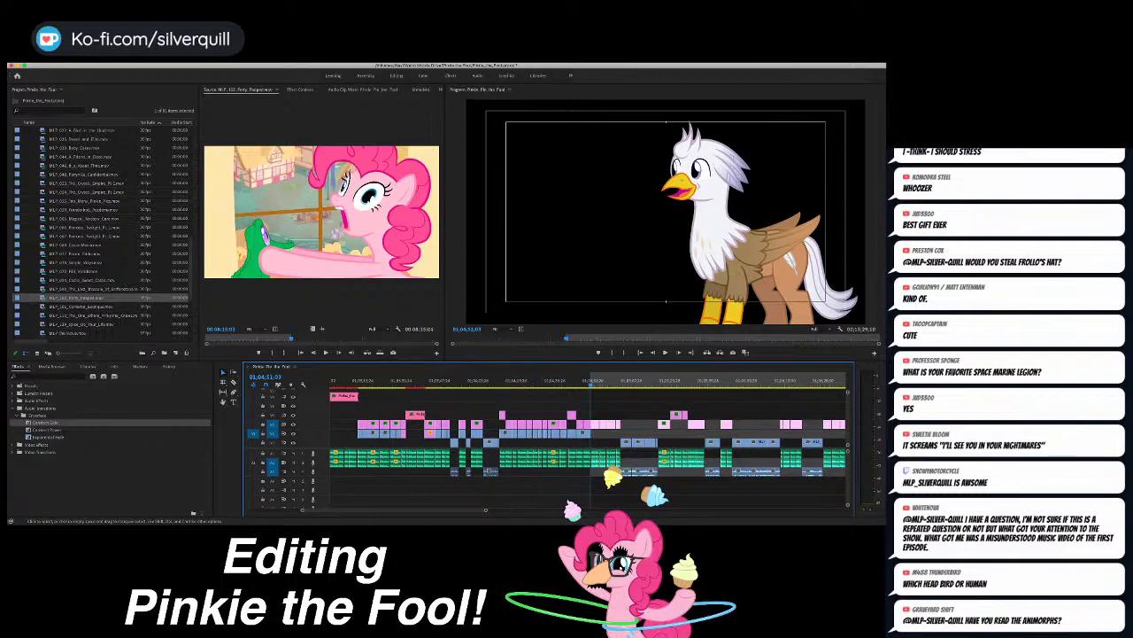
key("=")
key("=")
scroll(588, 443, "right", 2)
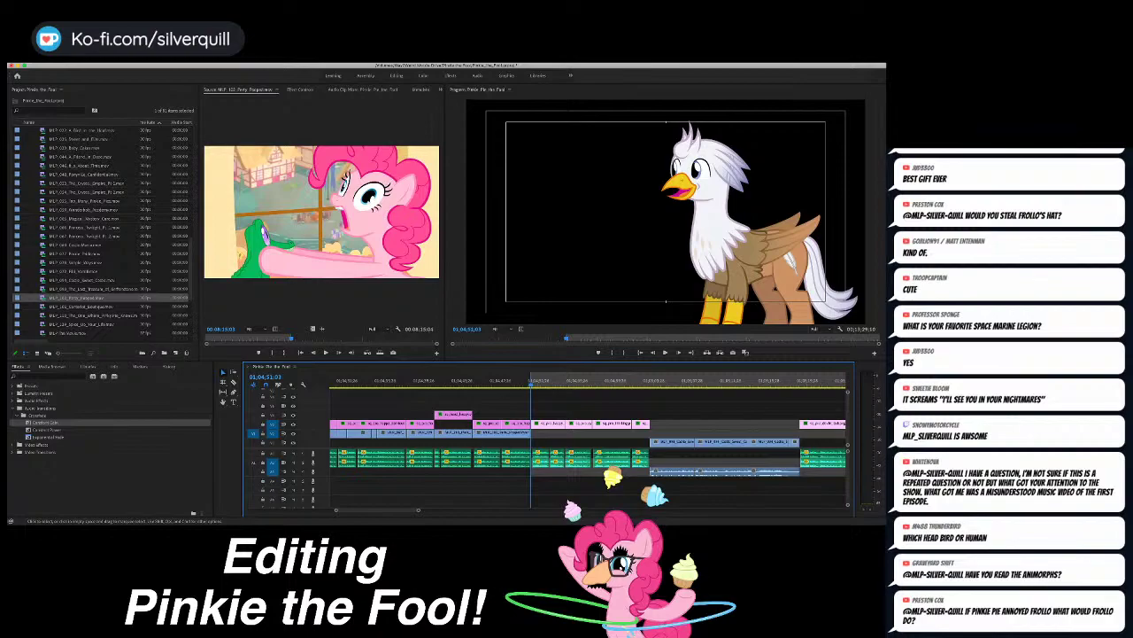
key("space")
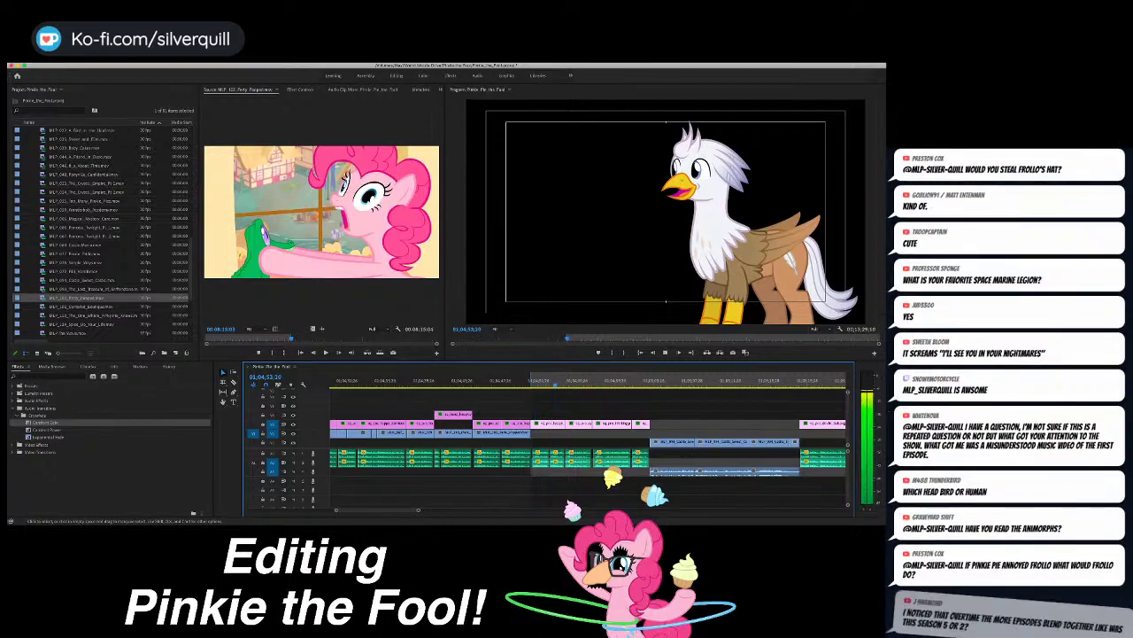
key("o")
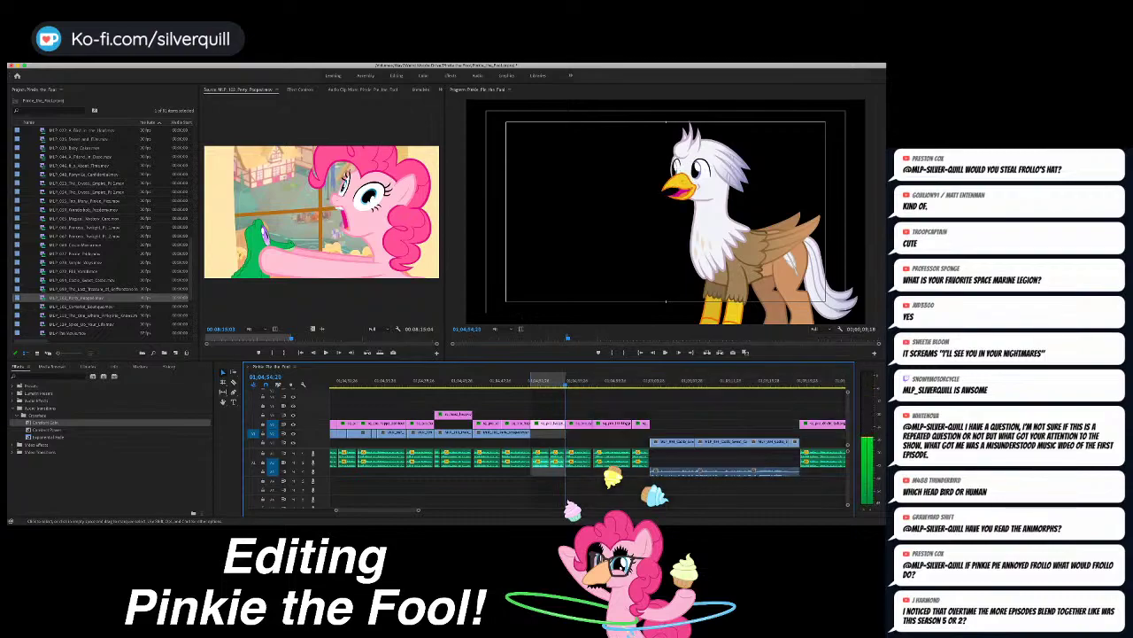
Step: Open the It's About Time episode as the source, go to the night-time sneaking scene, and set an in point there
scroll(102, 230, "up", 3)
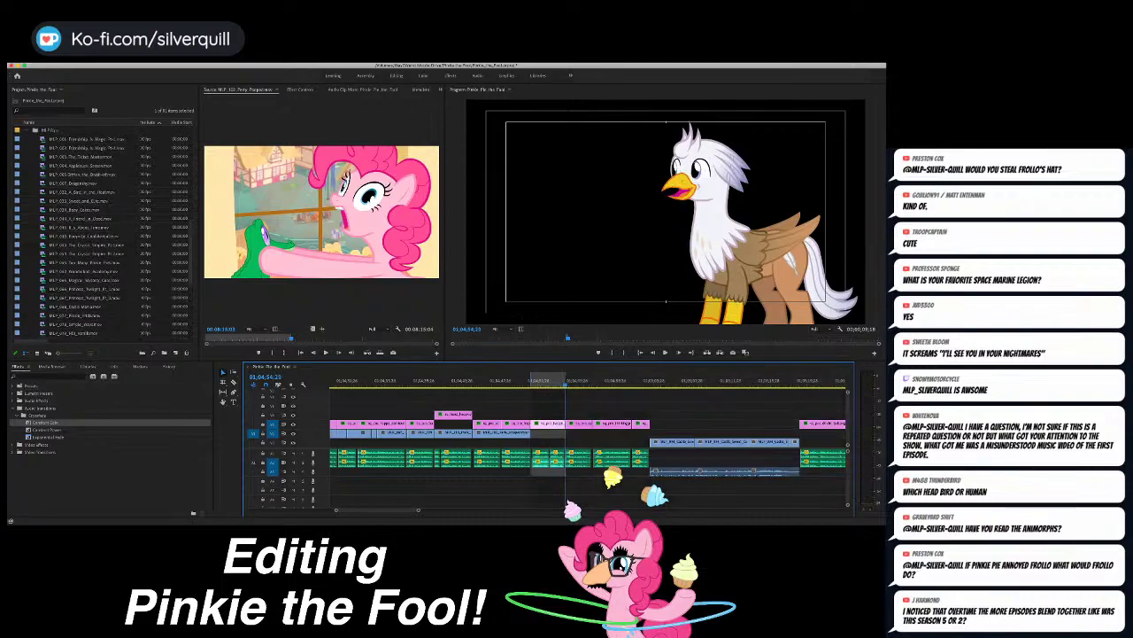
double_click(73, 228)
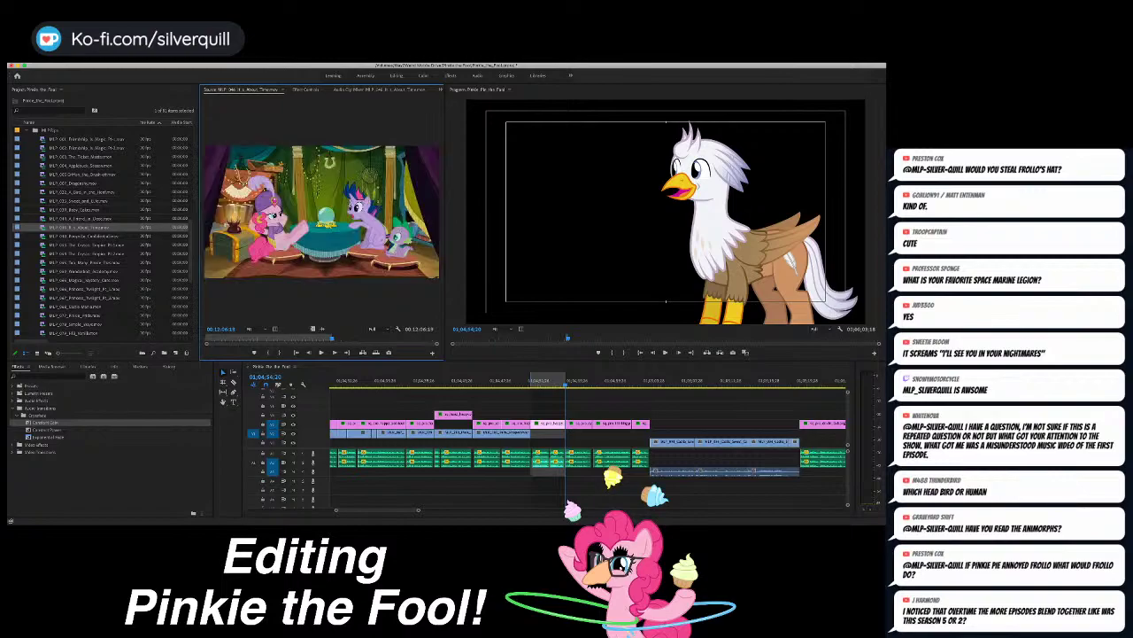
left_click_drag(356, 337, 369, 337)
key("space")
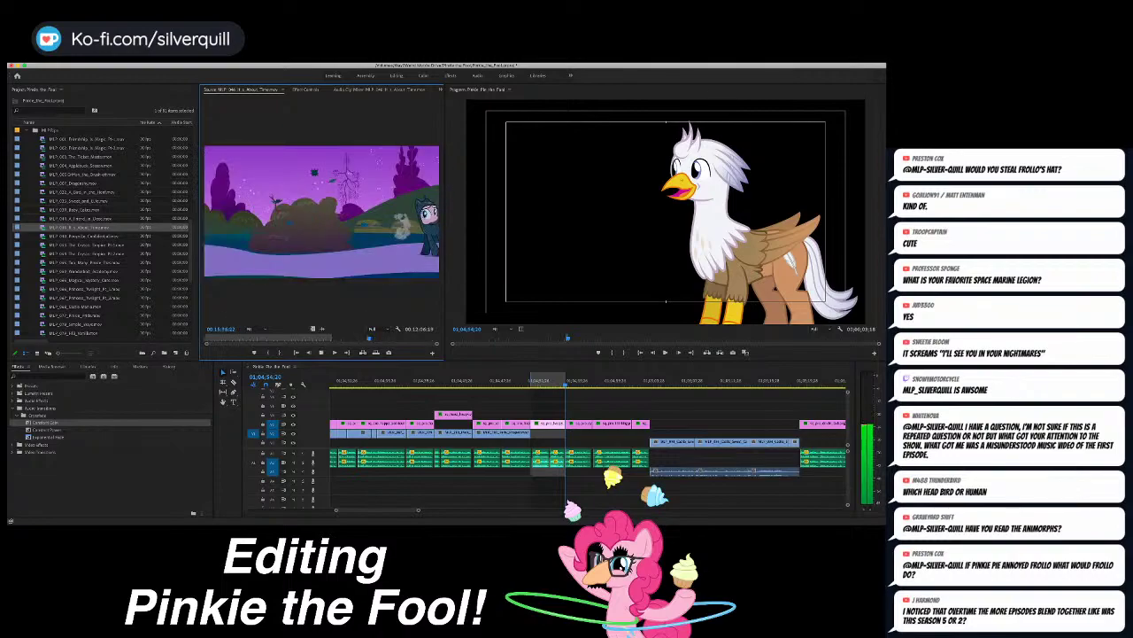
key("i")
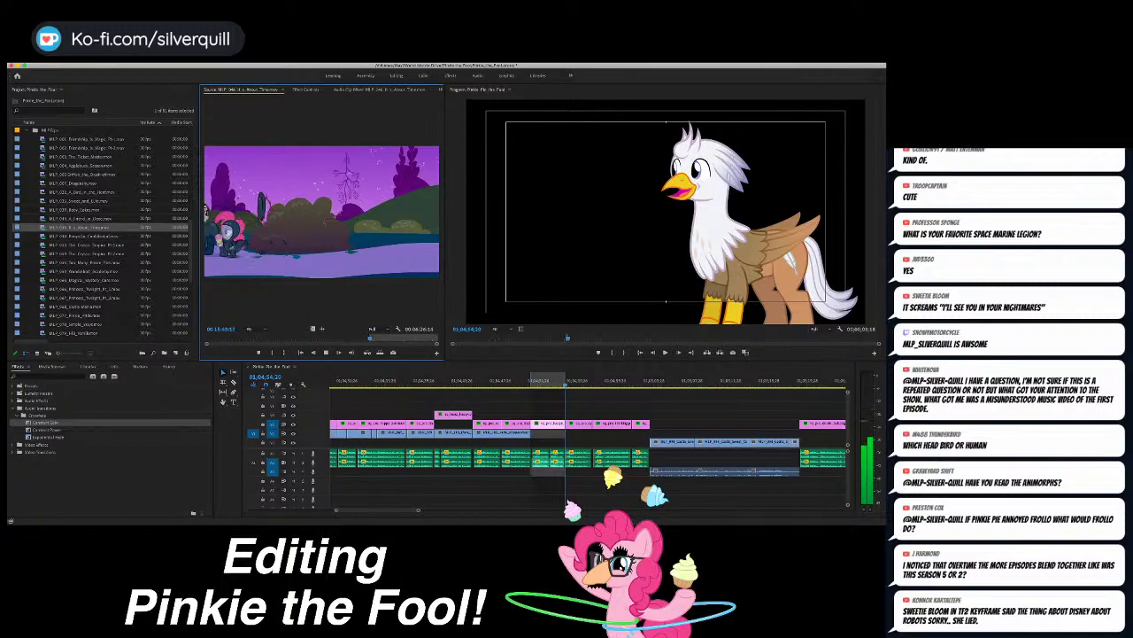
Step: Find the shot of the group sneaking past the guard, set the source out point there, and overwrite the marked gap with it
key("space")
key("j")
key("j")
key("j")
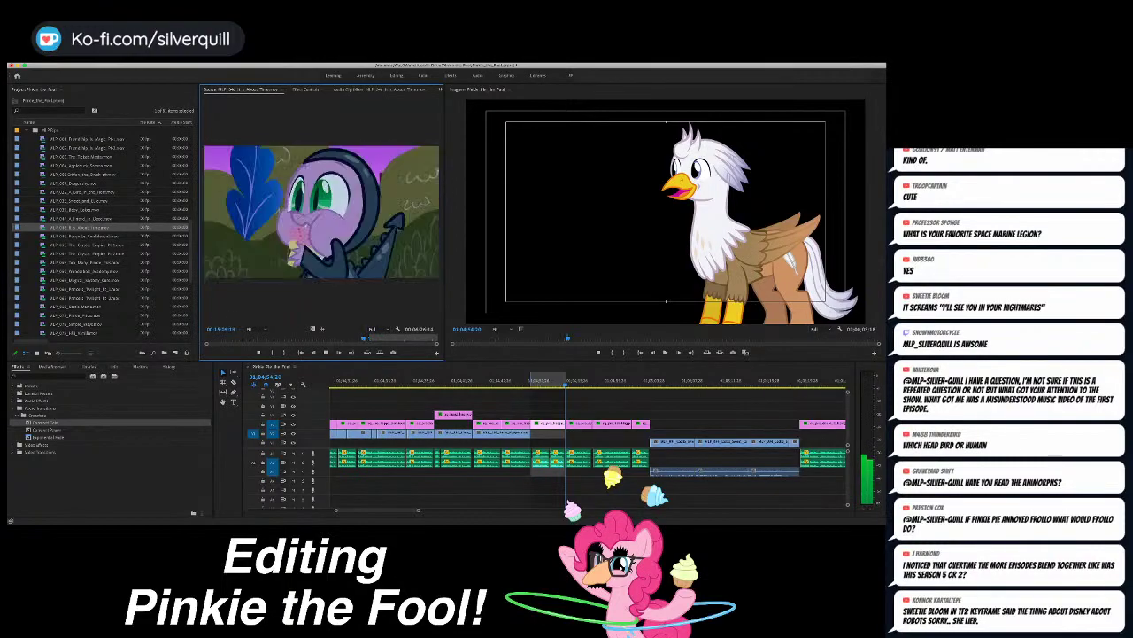
key("space")
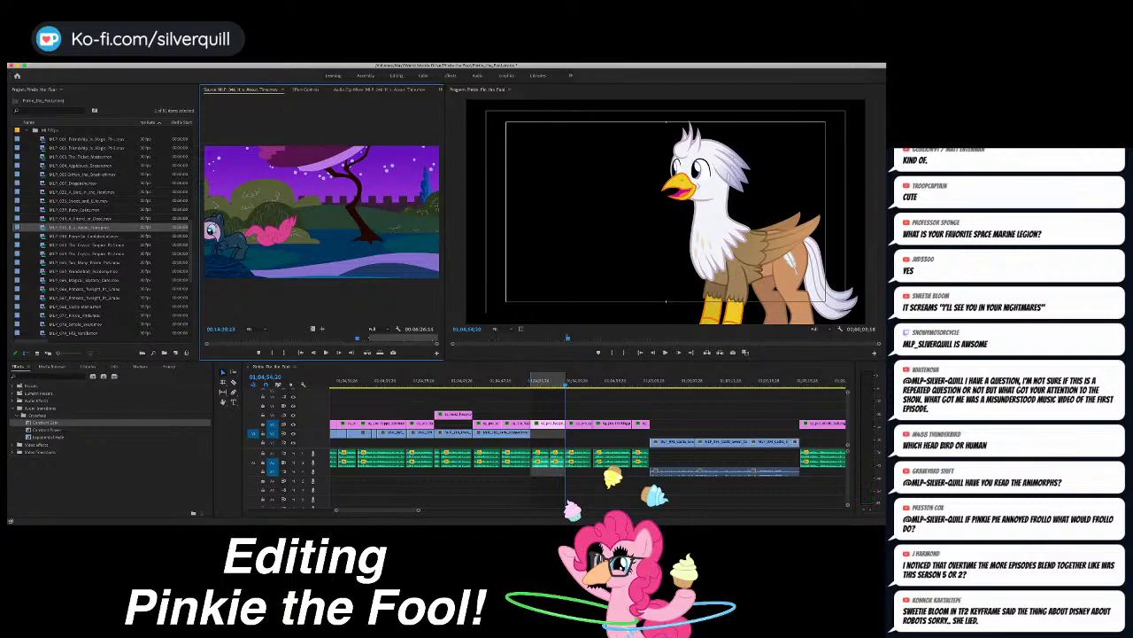
key("l")
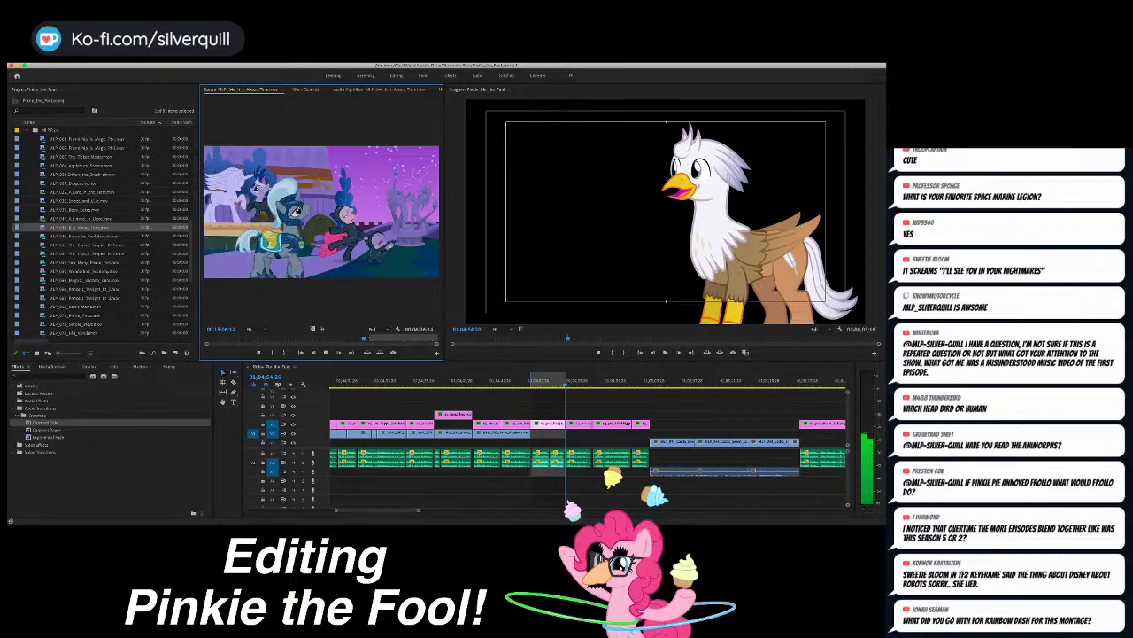
key("o")
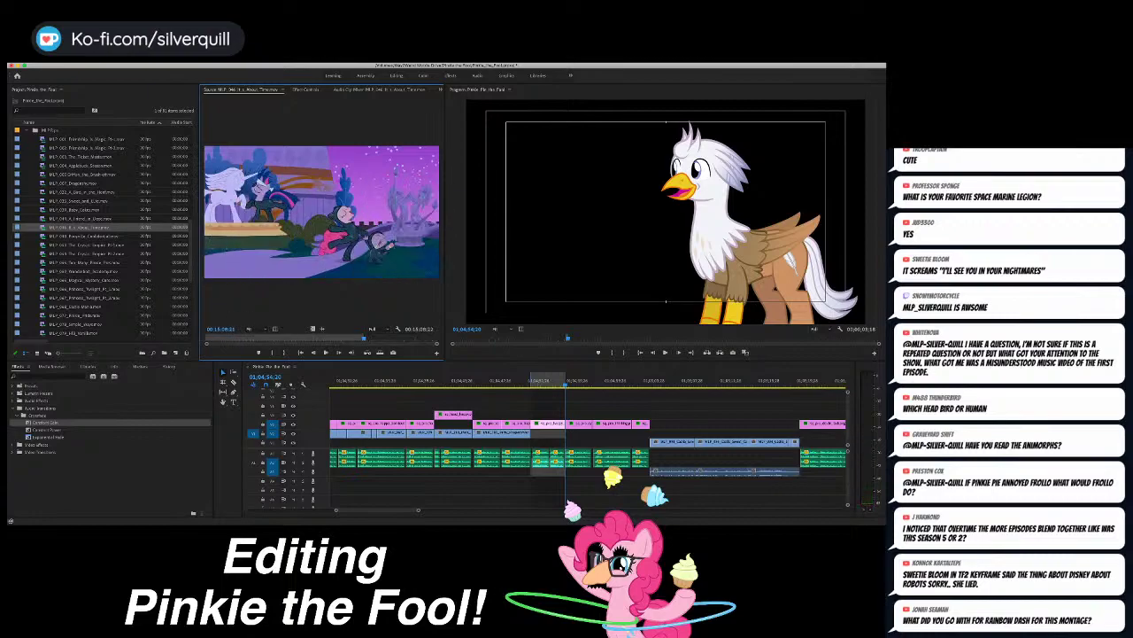
key(".")
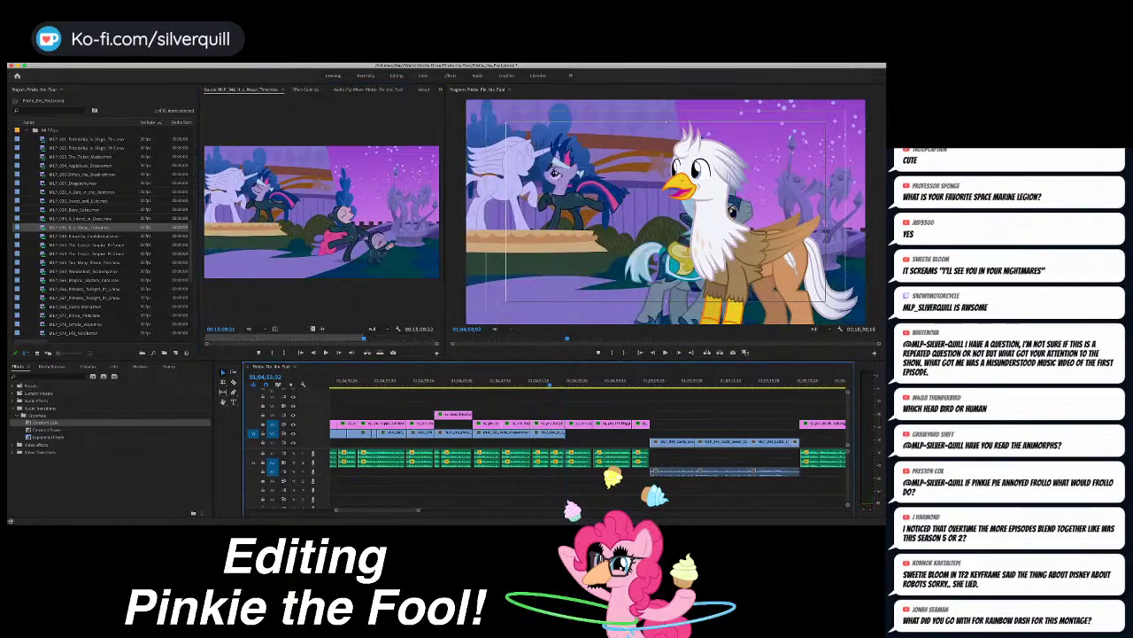
Step: Play through the new clip and mark the next gap from 01;04;54;21 to 01;04;57;14 on the sequence
key("space")
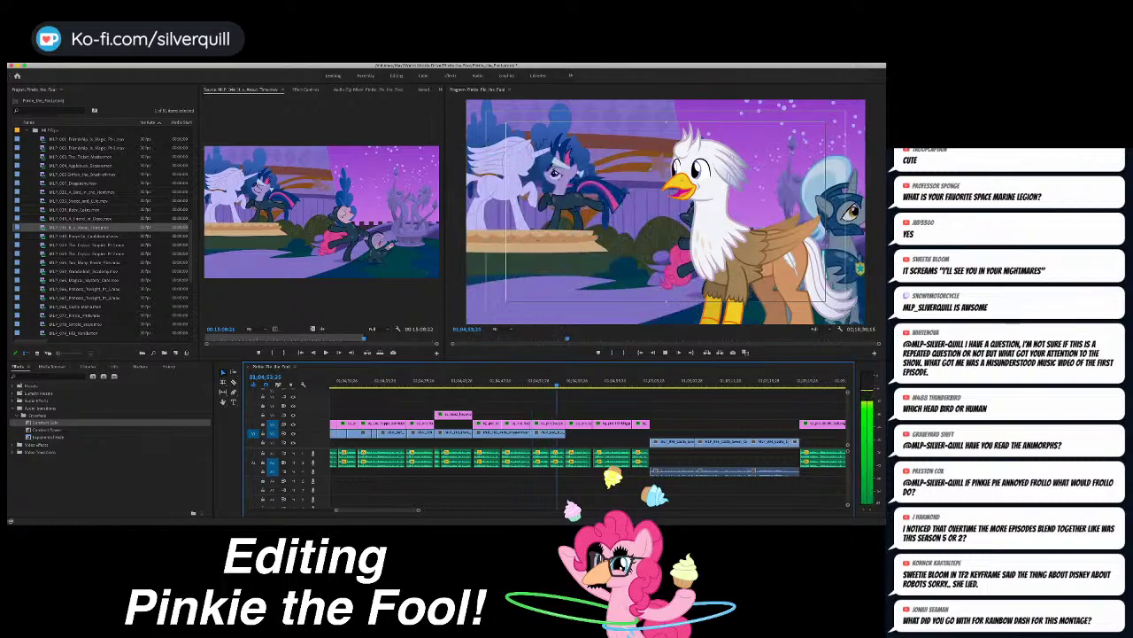
key("i")
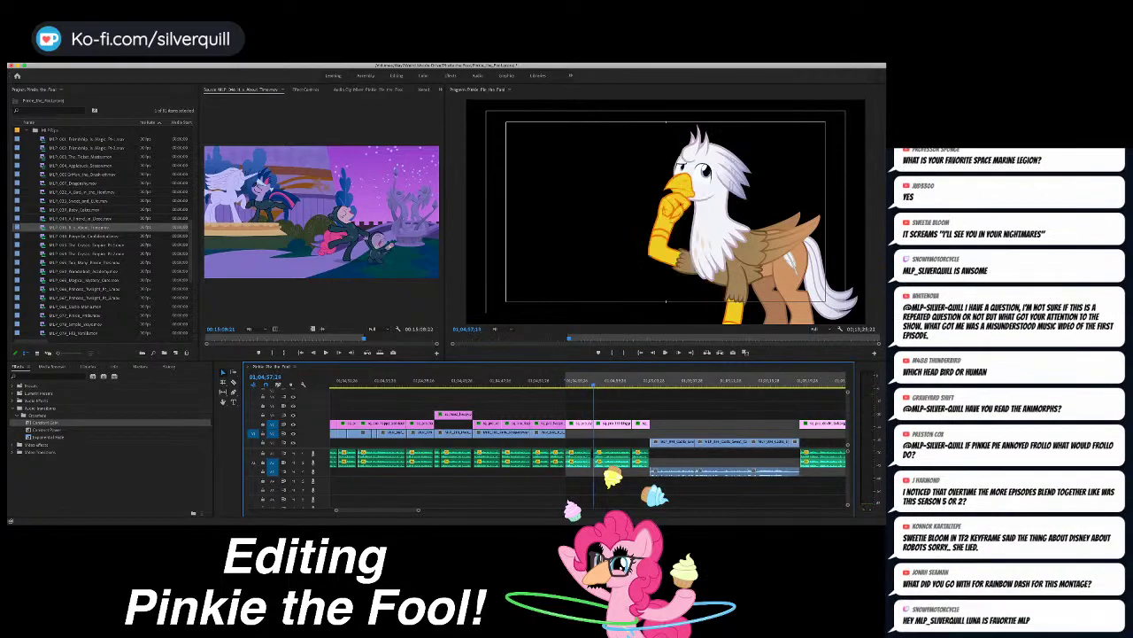
key("o")
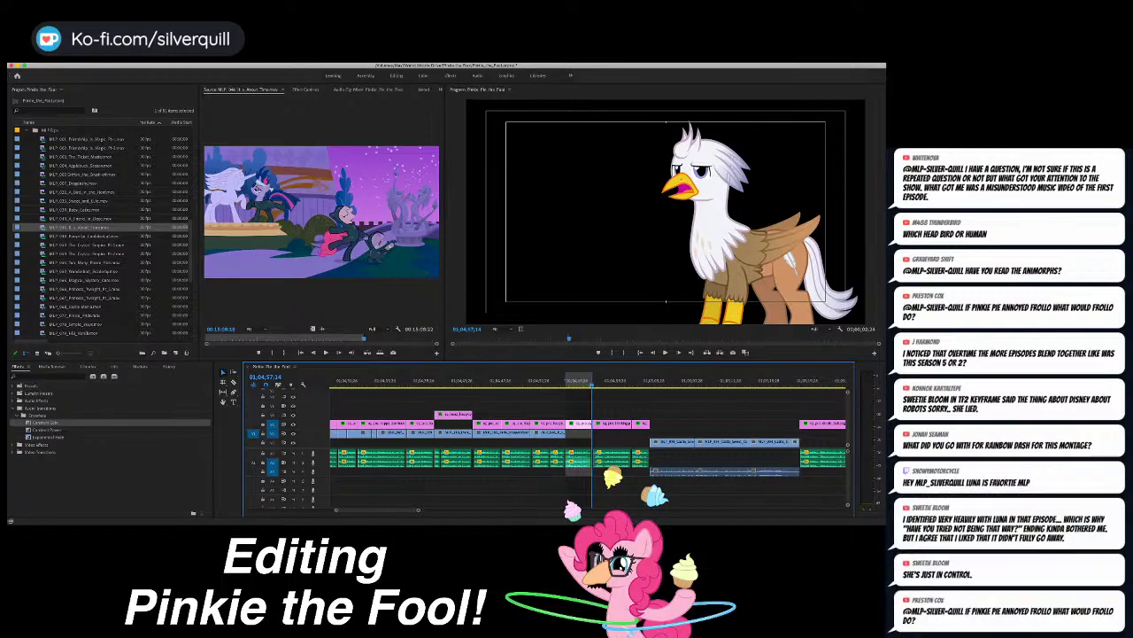
Step: Open the A Bird in the Hoof episode as the source and scan ahead to the outdoor town scene with Rarity and Applejack
double_click(81, 192)
left_click_drag(264, 339, 385, 338)
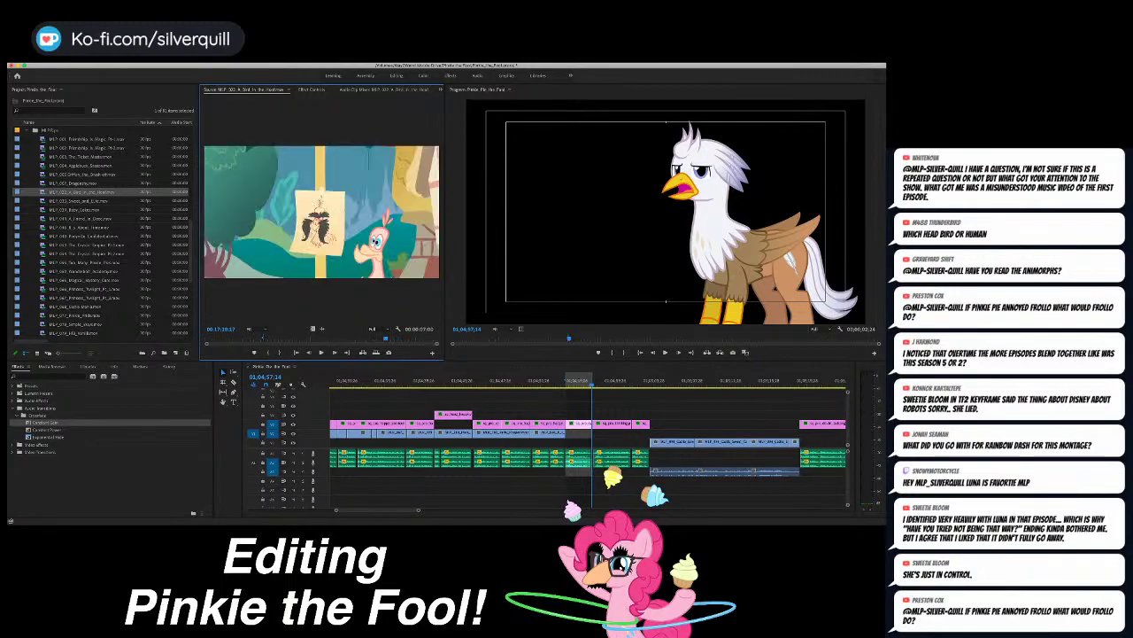
key("space")
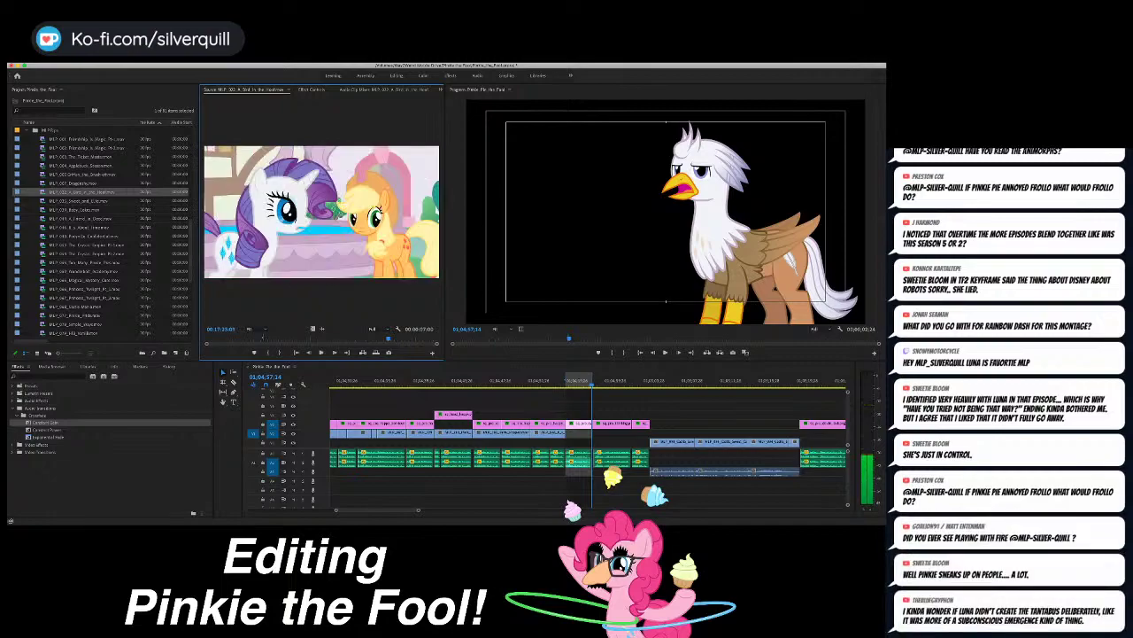
Step: Set the source out point in the town scene, overwrite the marked gap with the clip, and return to the clip's start
key("o")
key("alt+i")
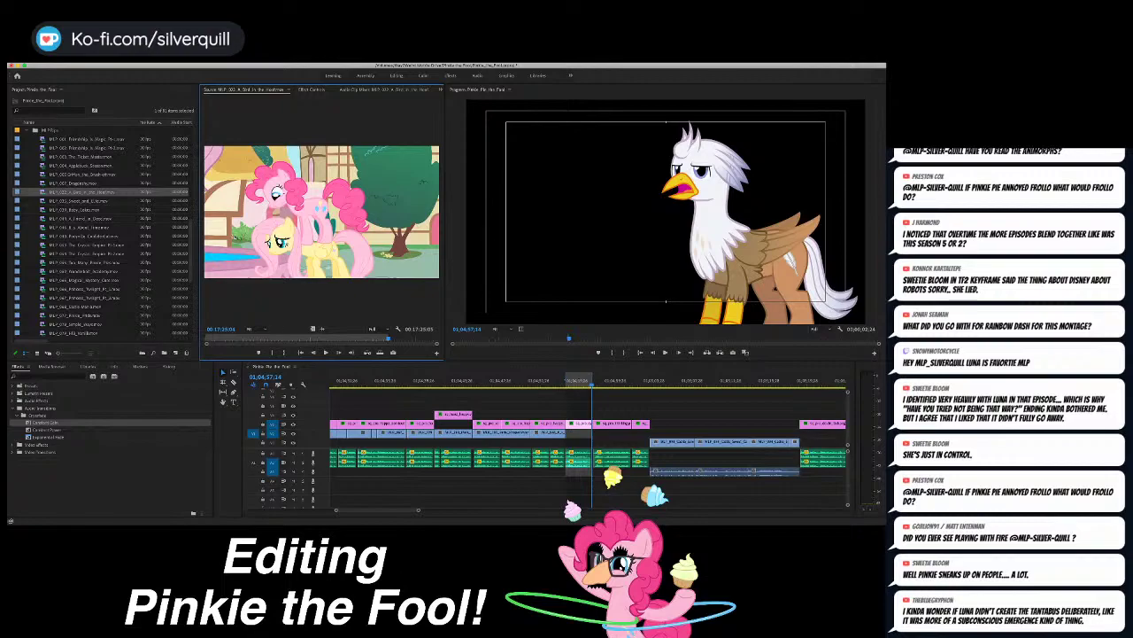
key("Left")
key("Left")
key("Left")
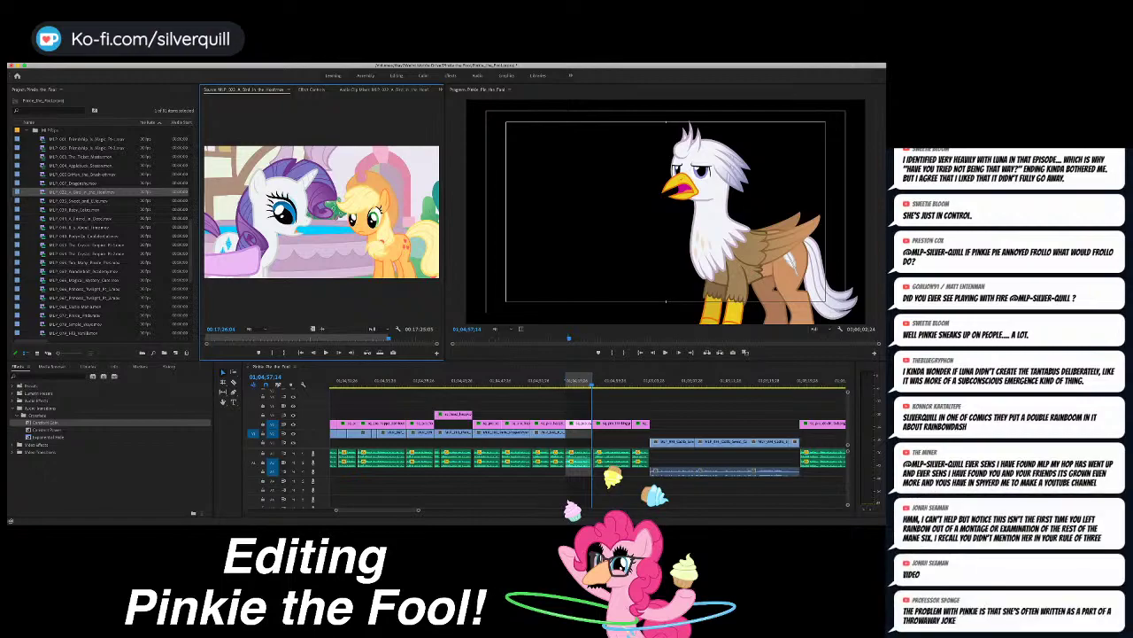
key("period")
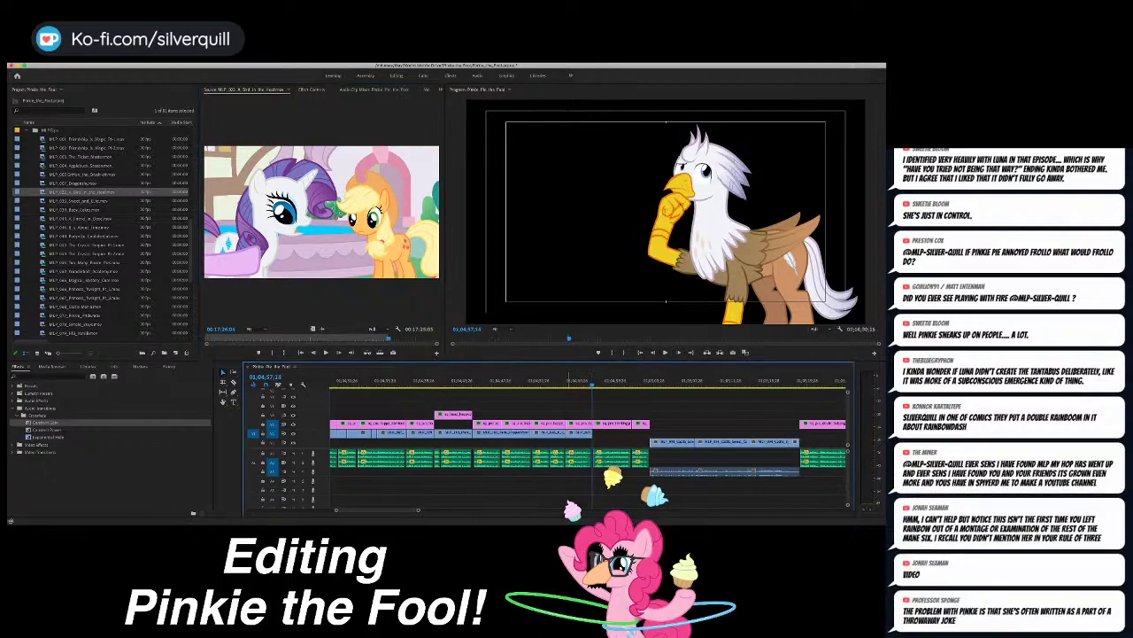
key("Up")
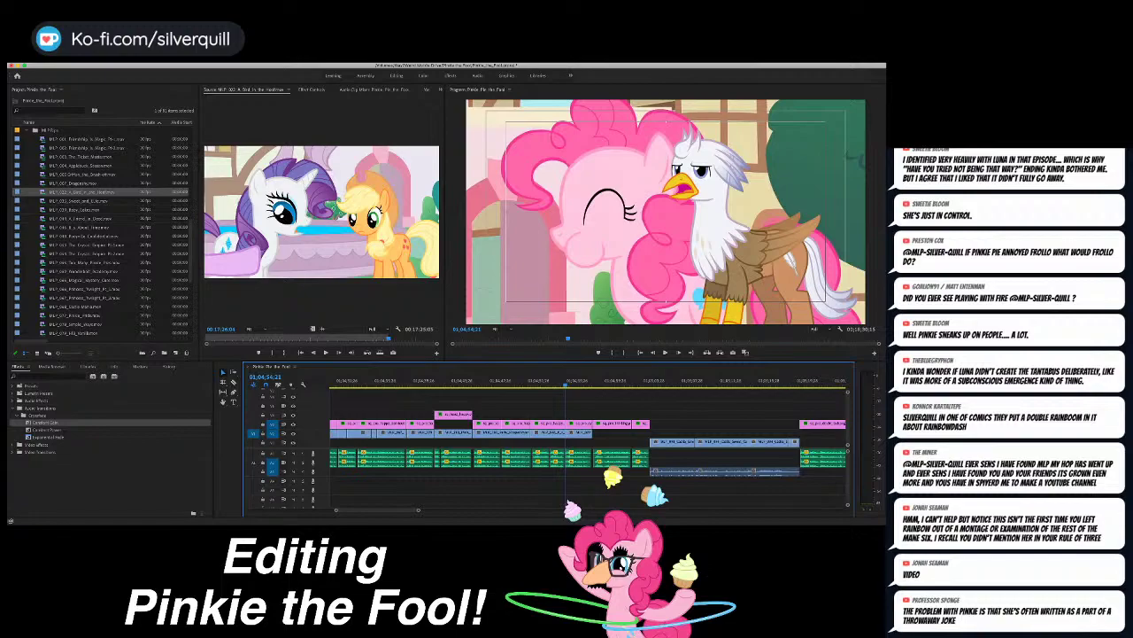
Step: Play to the end of the new town clip and mark the next gap on the sequence from there to 01;05;01;20
key("space")
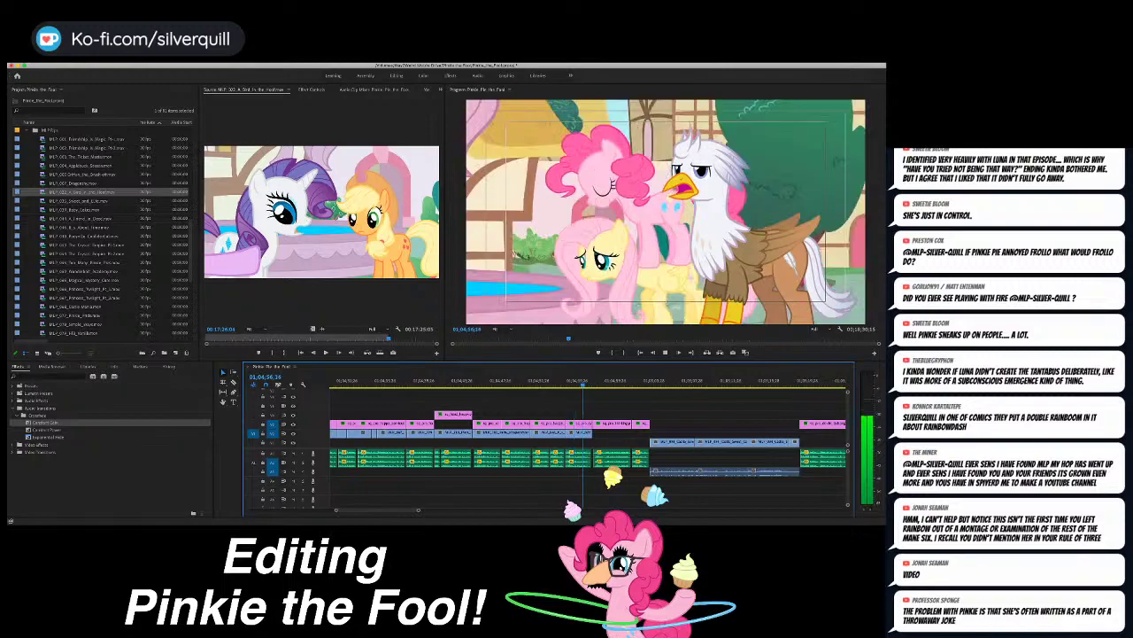
key("i")
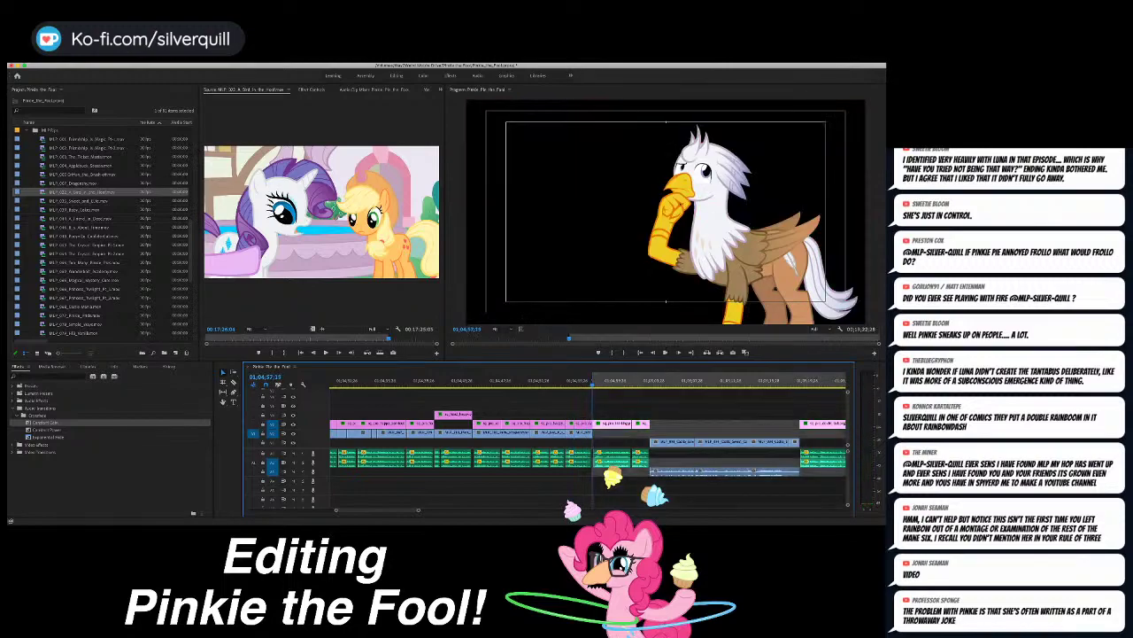
key("minus")
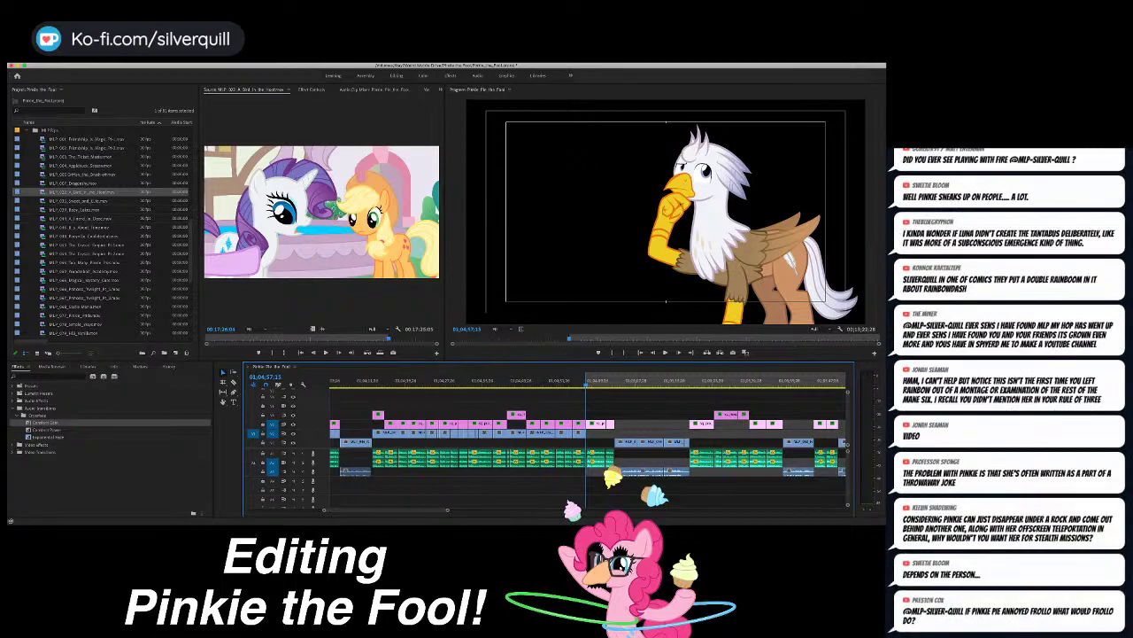
key("Down")
left_click(606, 381)
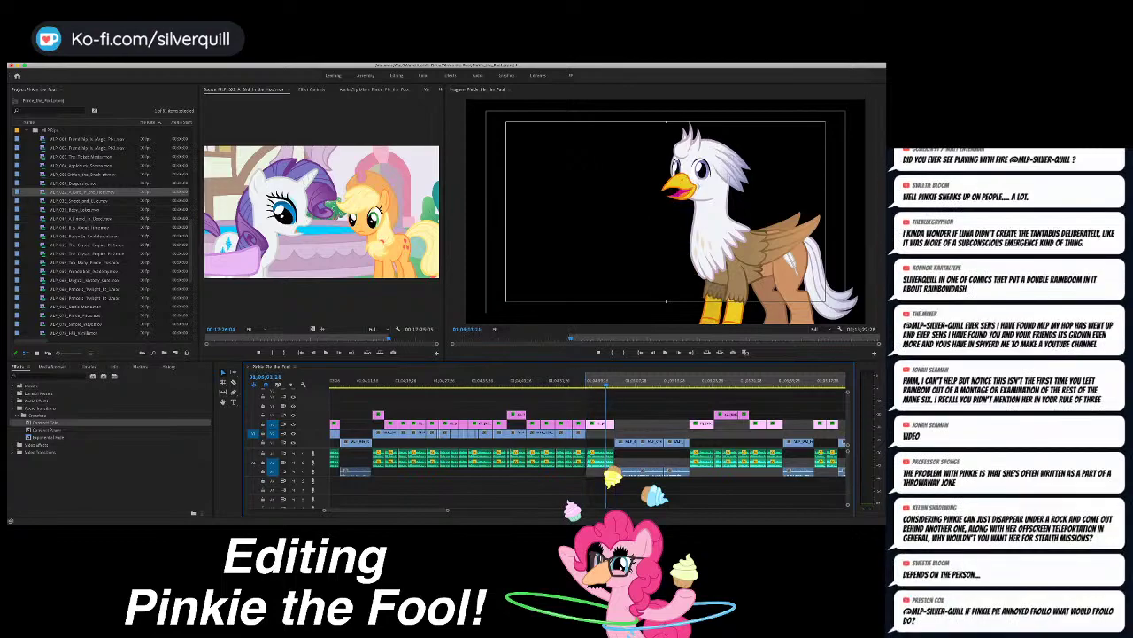
key("space")
key("o")
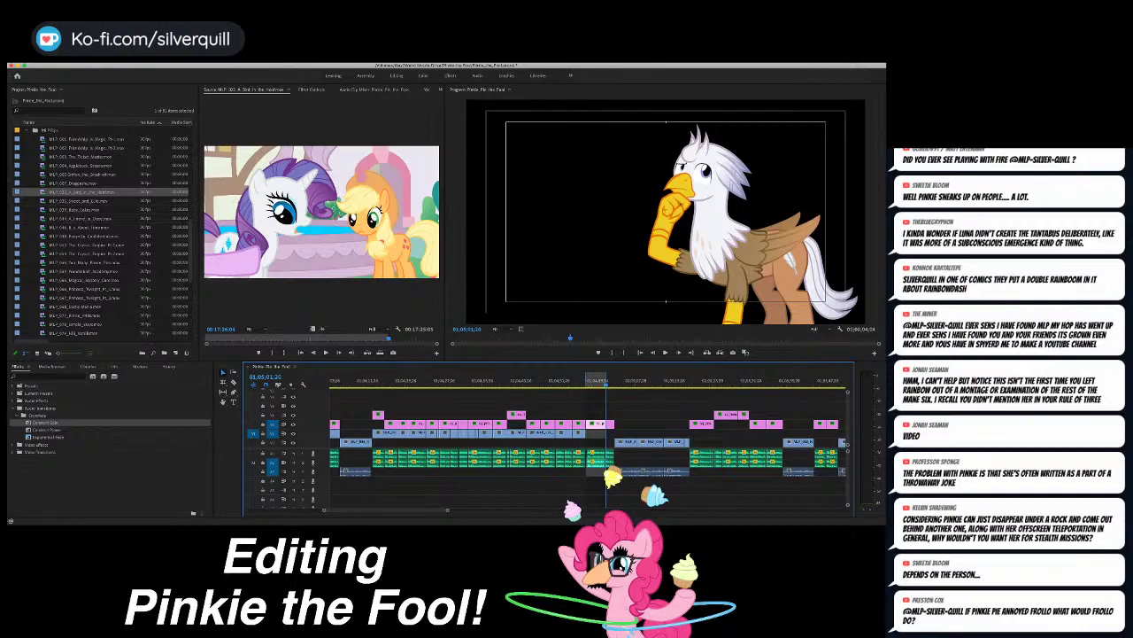
Step: Review the marked gap and extend its out point to 01;05;03;17, where the narrator section ends
key("Up")
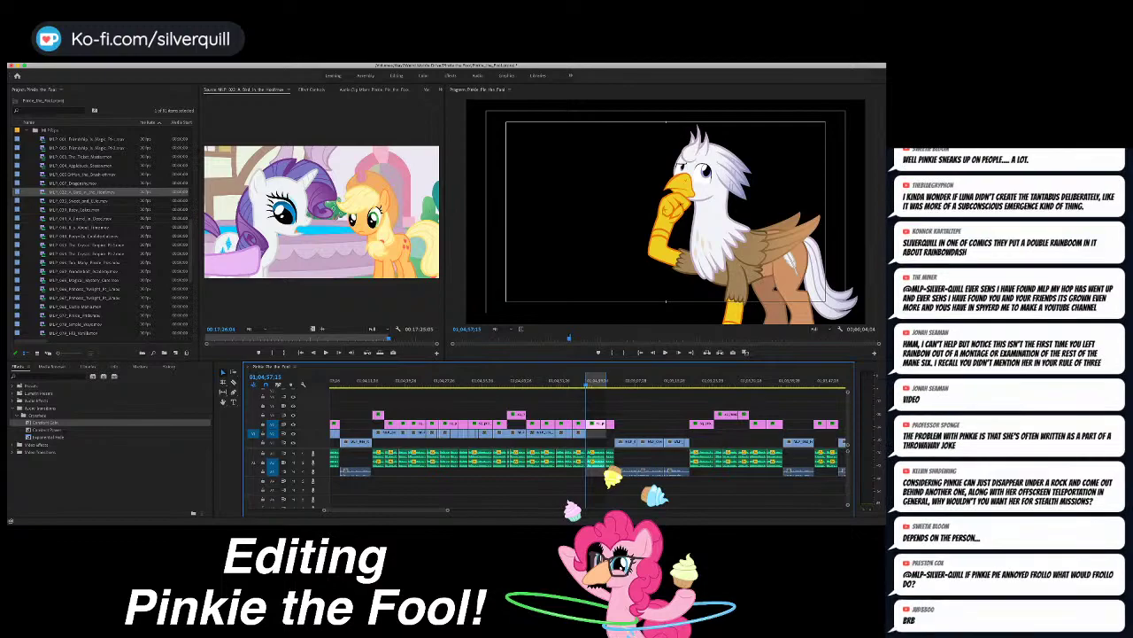
key("equal")
key("equal")
key("equal")
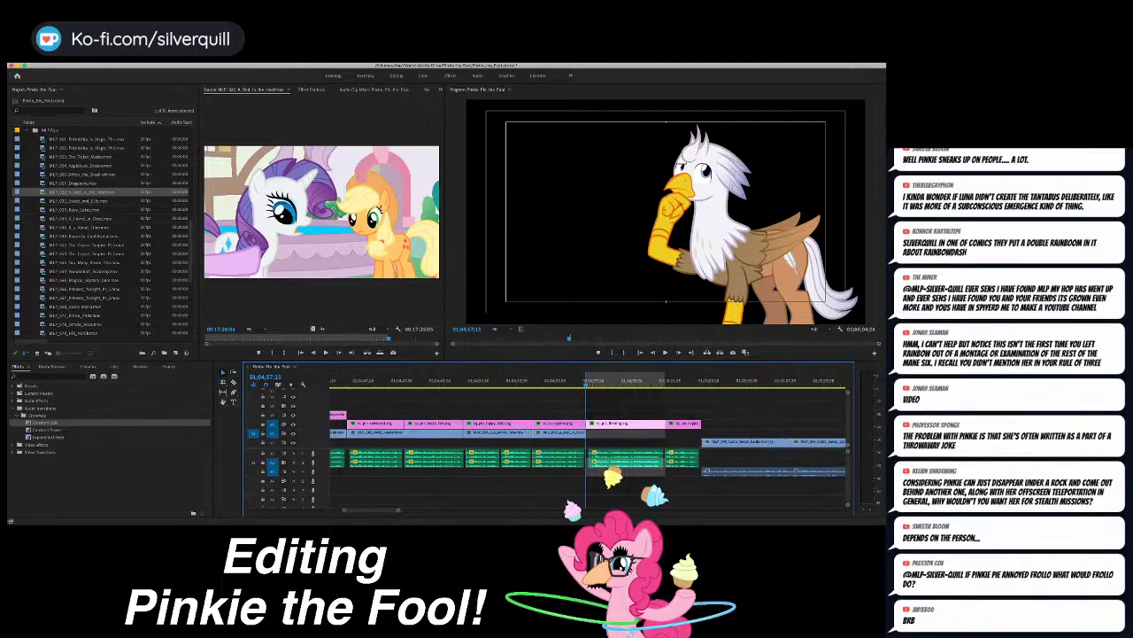
scroll(588, 440, "right", 3)
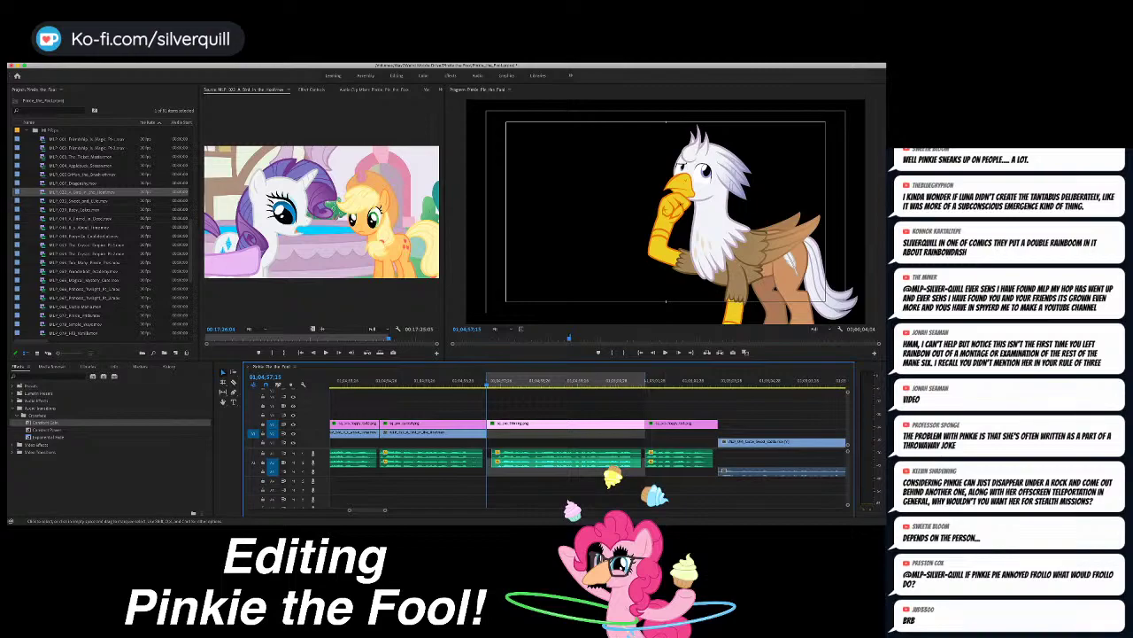
key("space")
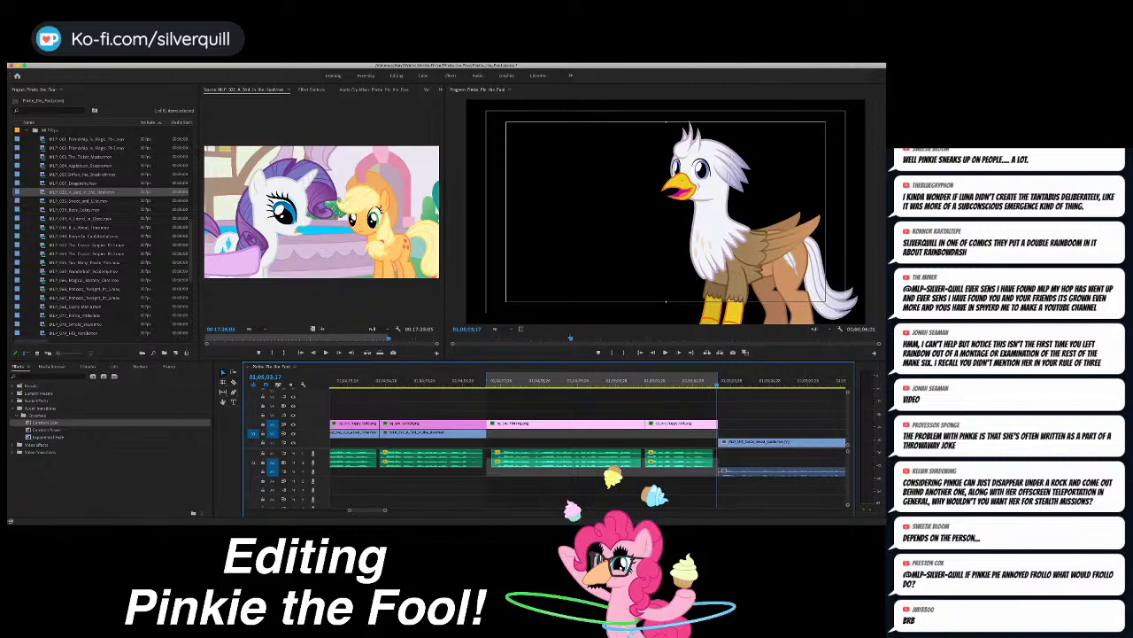
Step: Look down the list of episode clips in the project and save the project
key("super+Tab")
key("super+Tab")
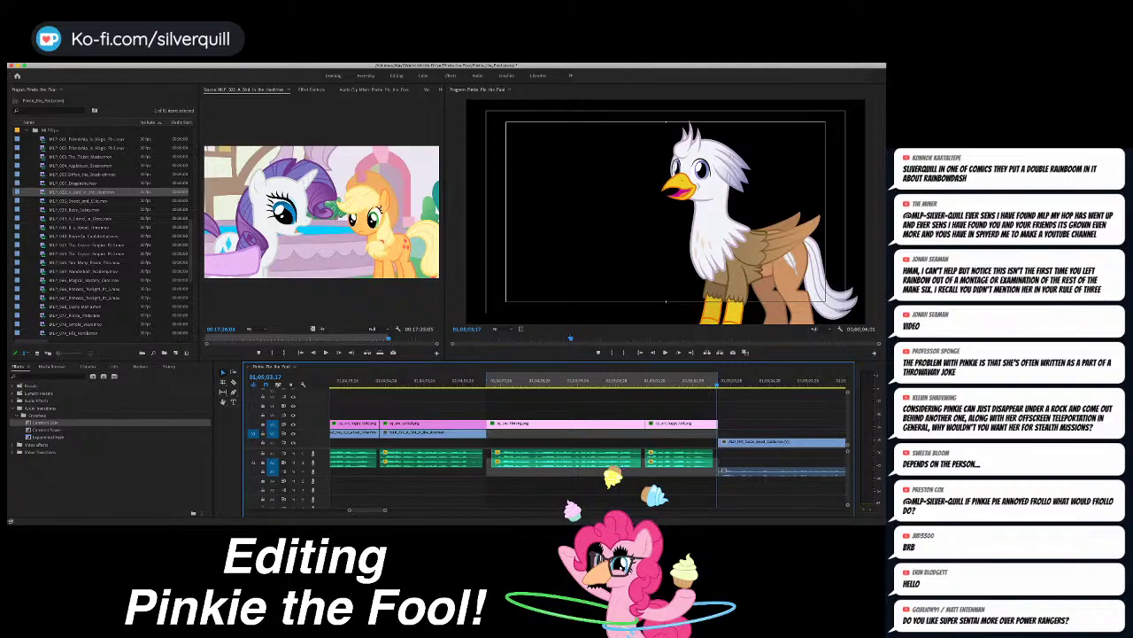
scroll(101, 232, "down", 6)
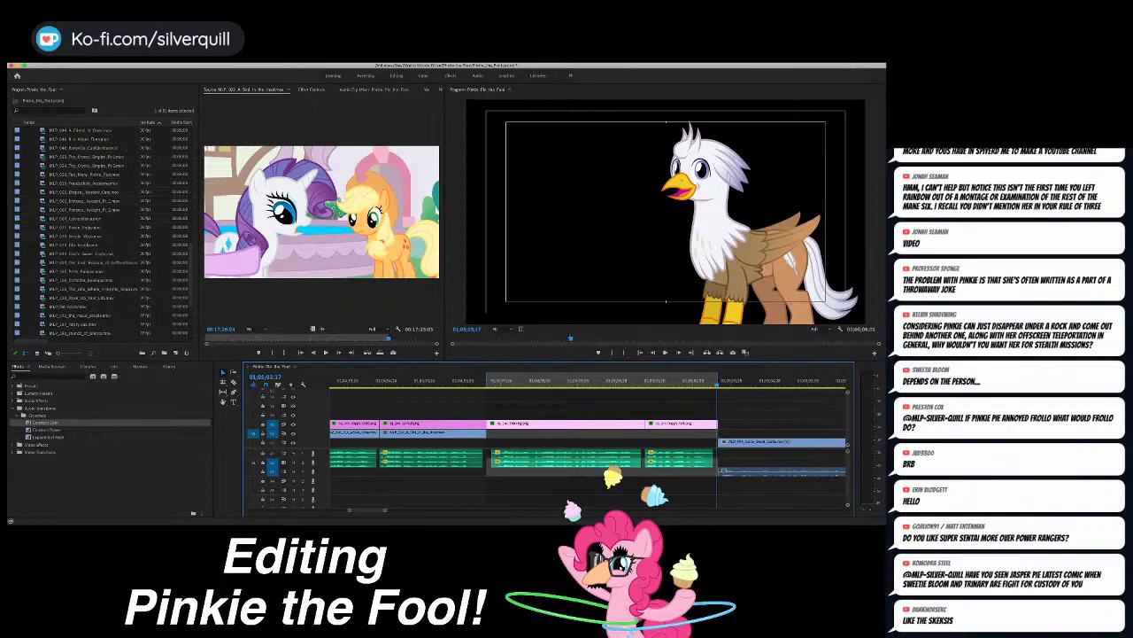
scroll(101, 232, "down", 3)
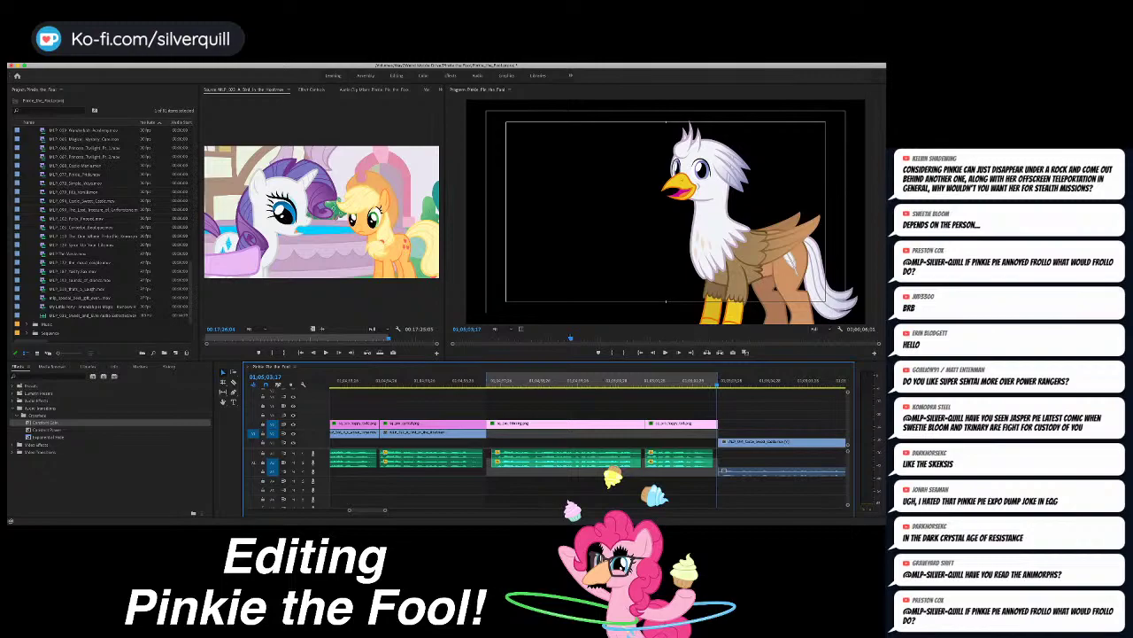
key("super+s")
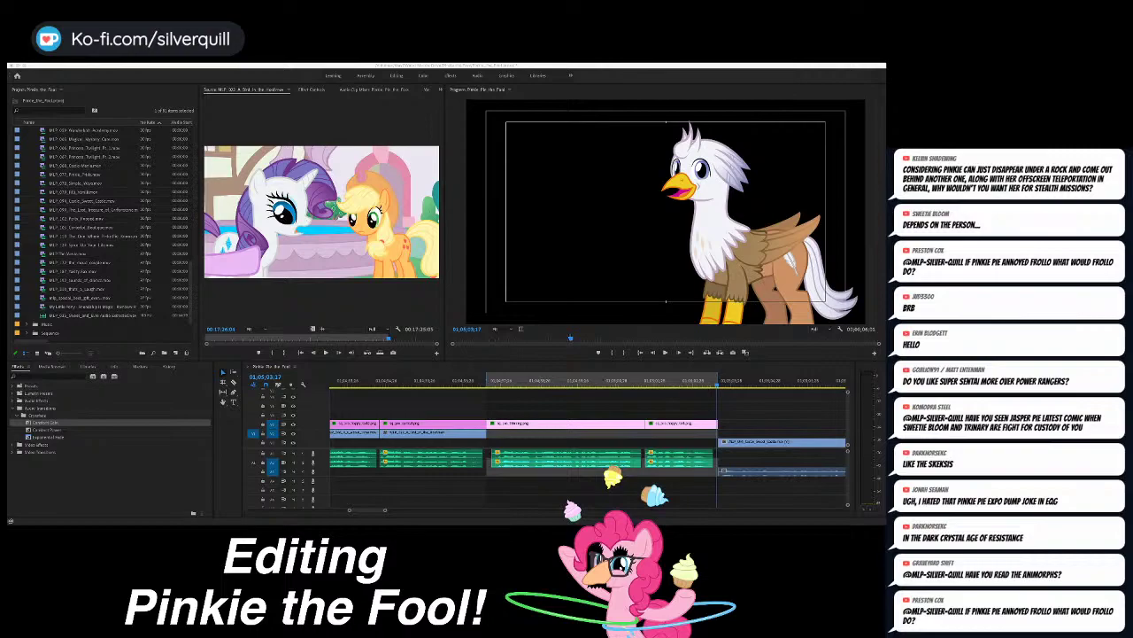
key("super+Tab")
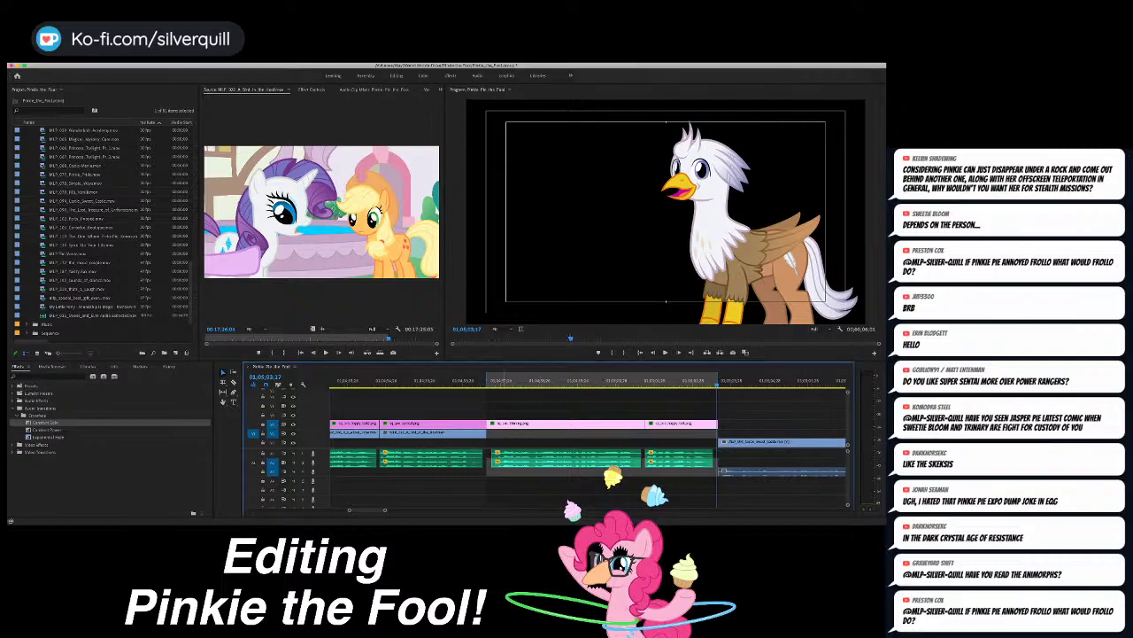
Step: Replay the narration in the marked gap and look through the project's episode clips for fitting footage
left_click(525, 382)
key("space")
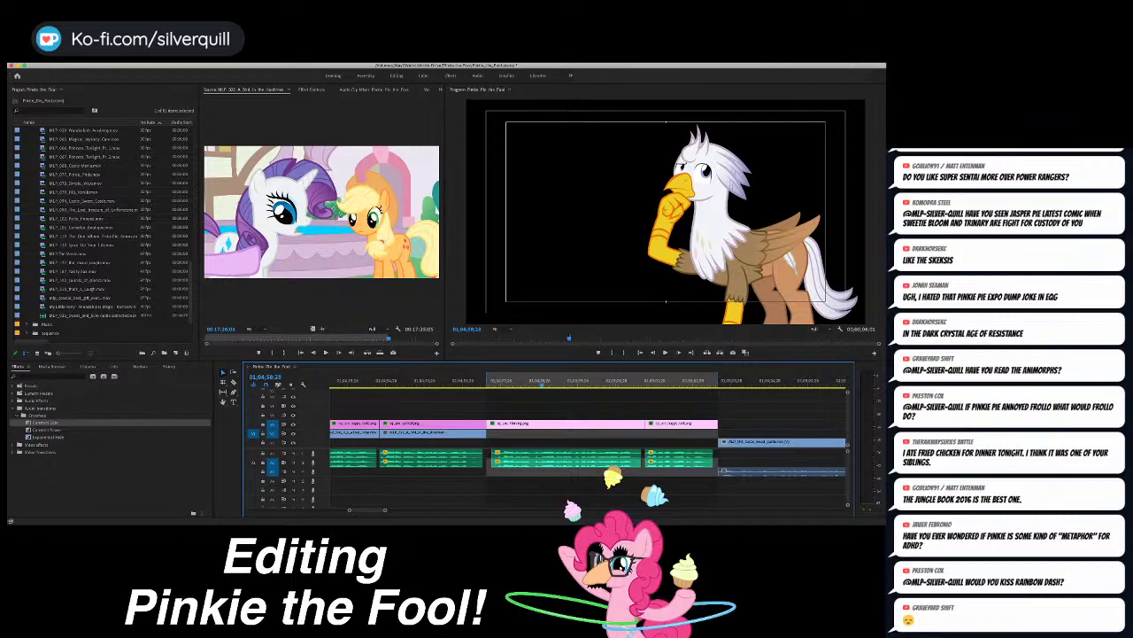
scroll(102, 230, "up", 2)
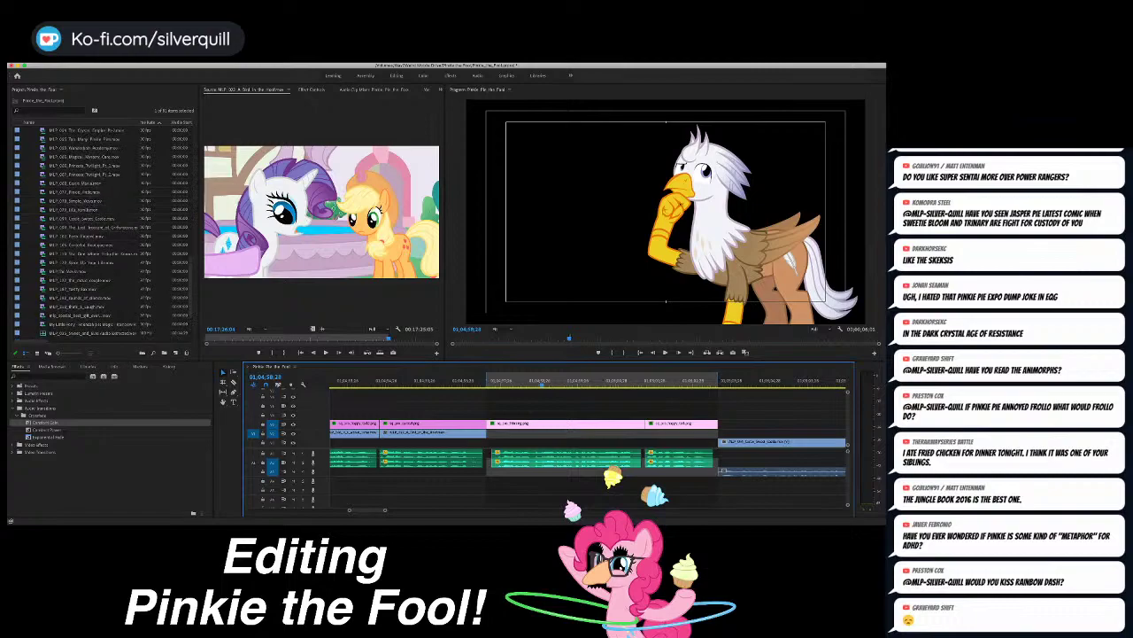
scroll(116, 232, "up", 2)
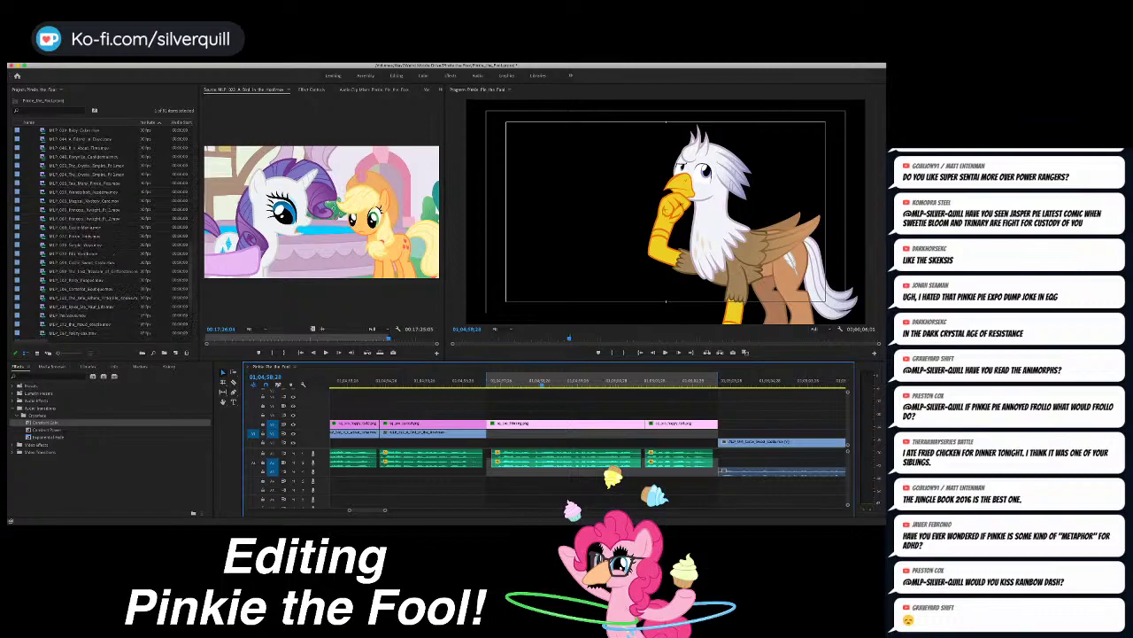
scroll(102, 230, "up", 2)
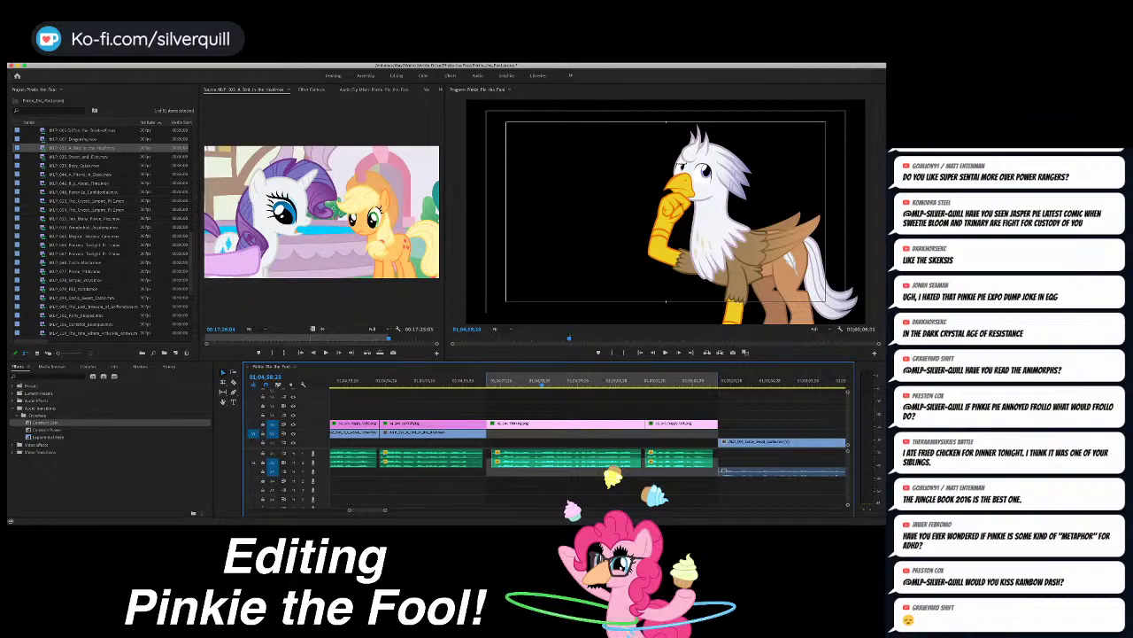
scroll(101, 230, "up", 1)
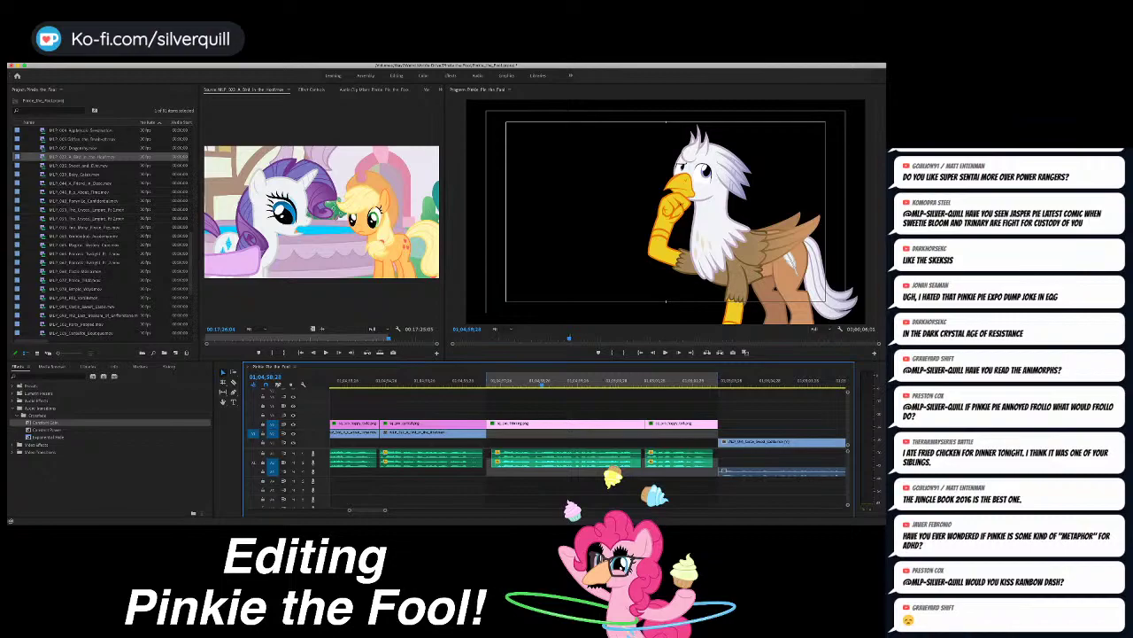
scroll(102, 230, "up", 1)
scroll(102, 230, "up", 1)
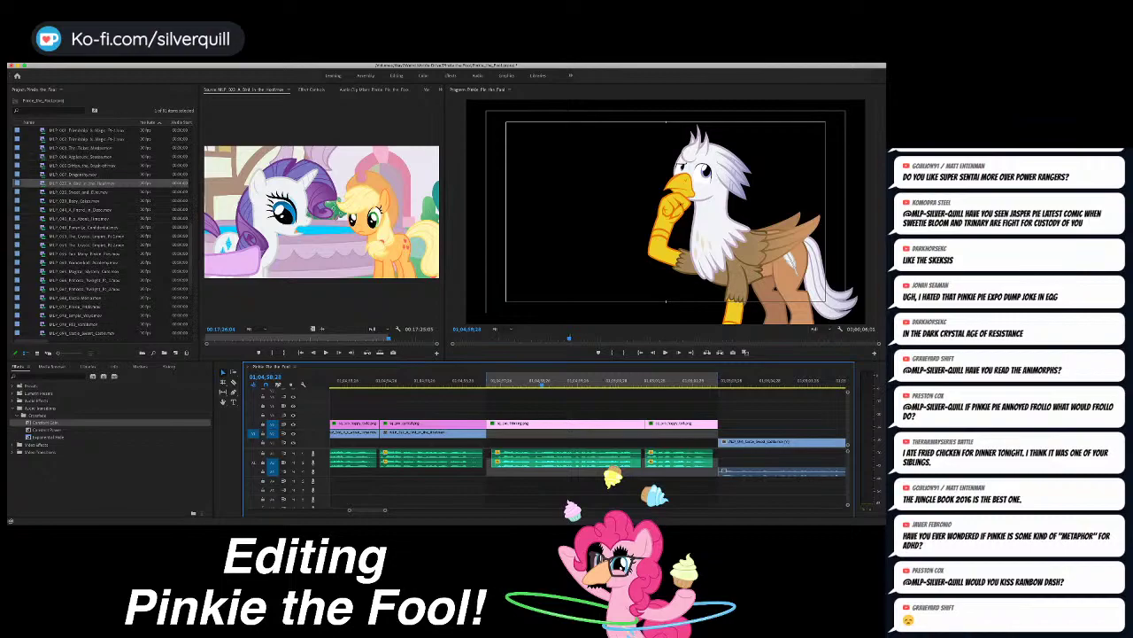
scroll(102, 230, "up", 1)
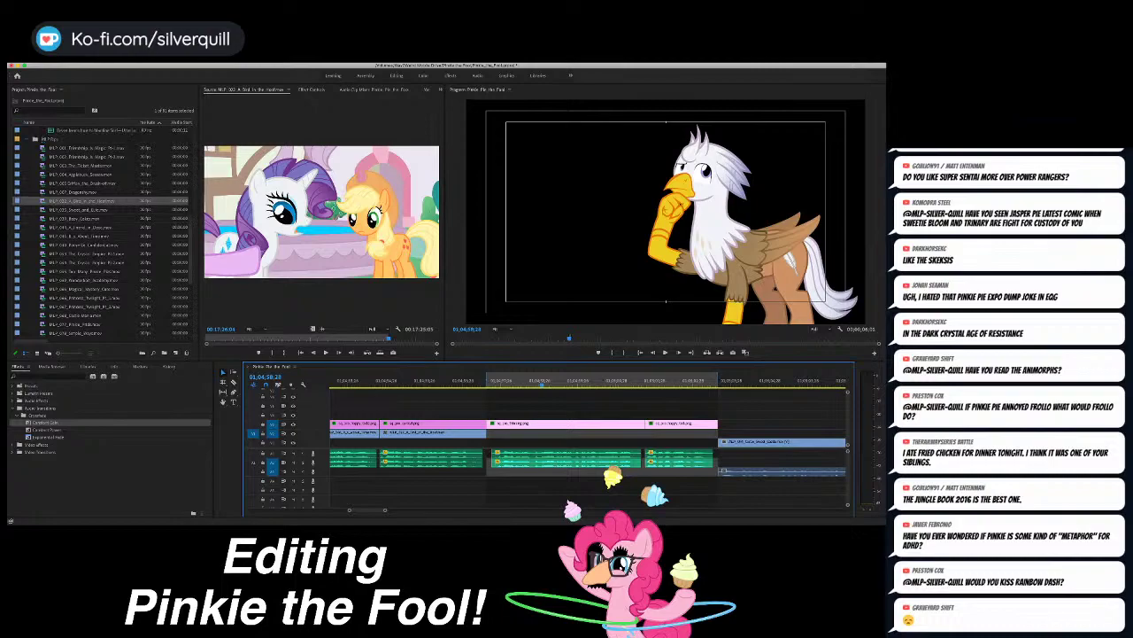
scroll(102, 230, "up", 1)
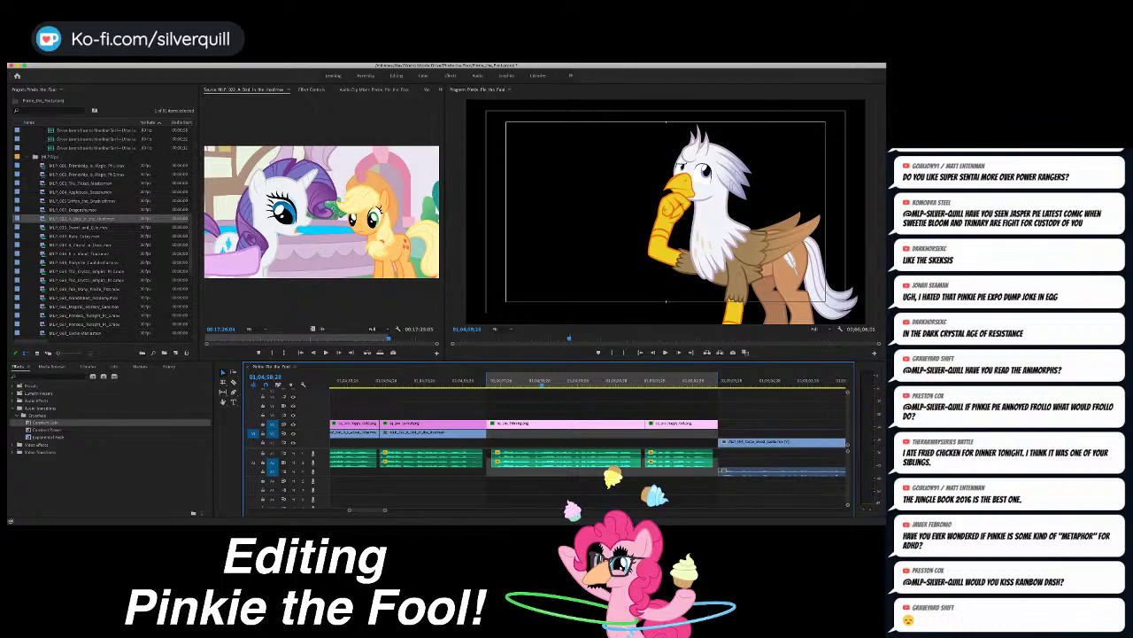
scroll(102, 230, "down", 2)
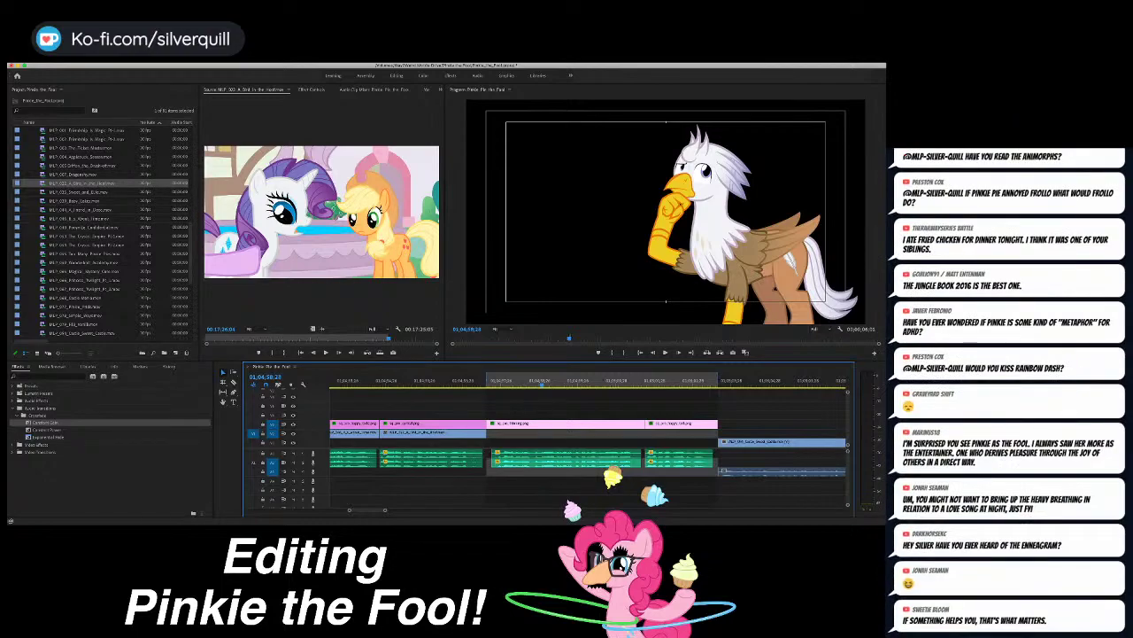
scroll(100, 235, "down", 1)
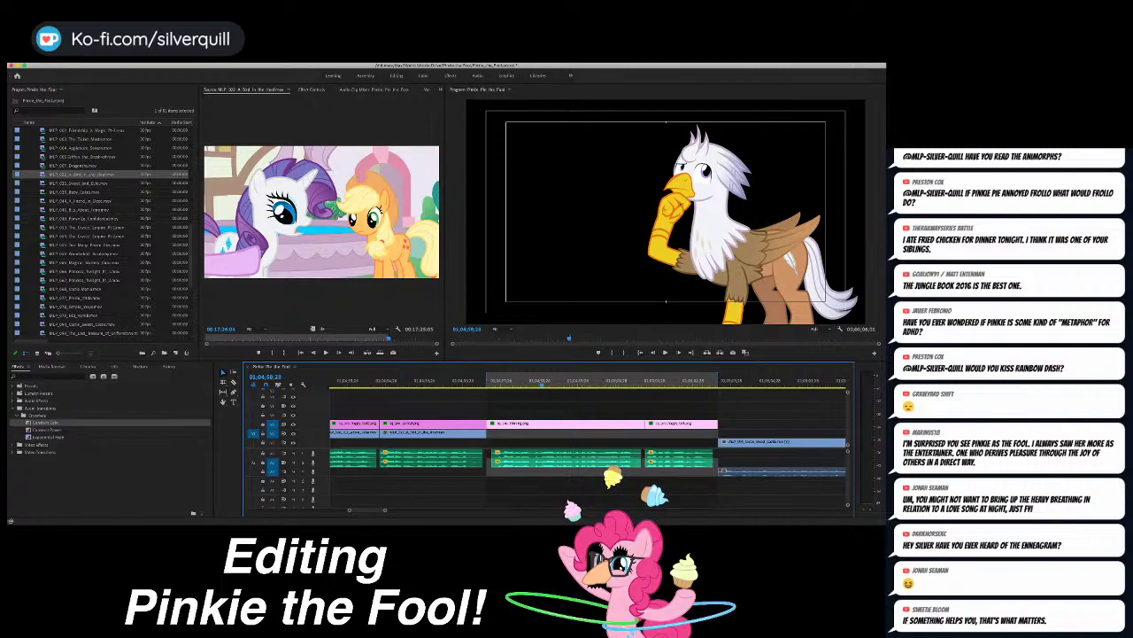
Step: Check the It's About Time and Magical Mystery Cure episodes as possible sources for the gap
double_click(78, 210)
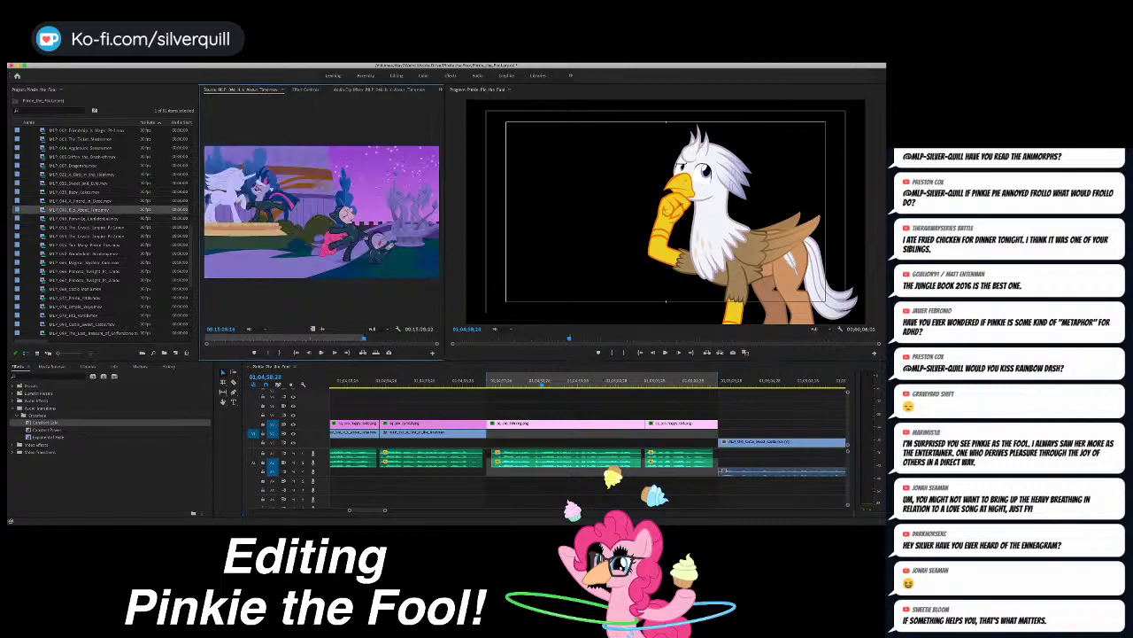
left_click_drag(251, 337, 268, 338)
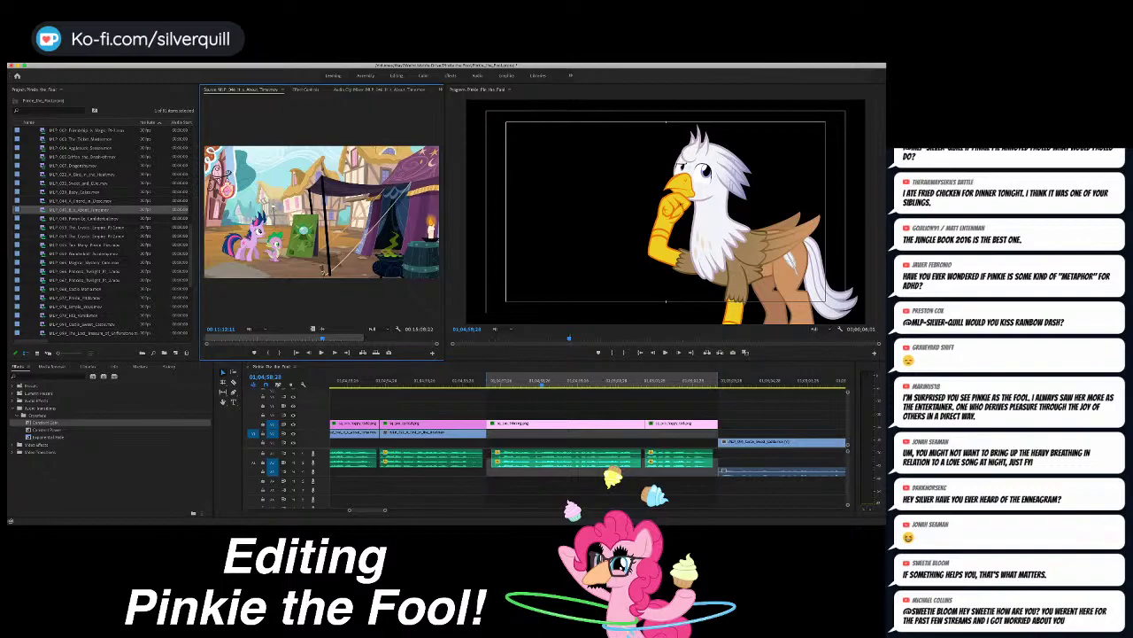
double_click(44, 262)
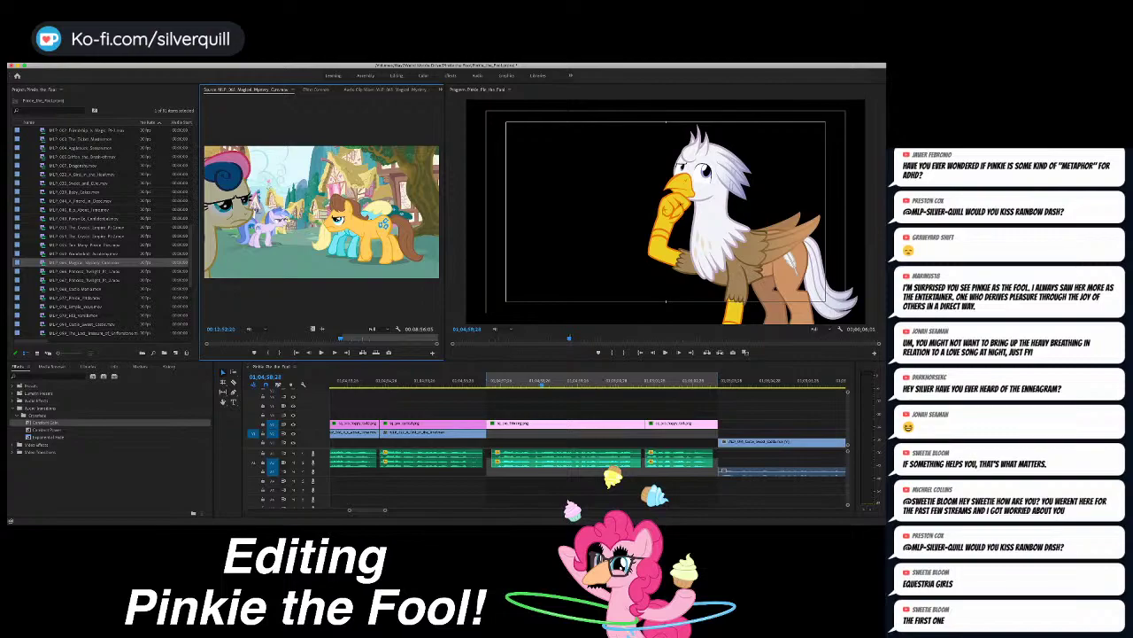
Step: Open the Too Many Pinkie Pies episode as the source and find the outdoor shot of Twilight and Spike with Pinkie Pie
double_click(45, 244)
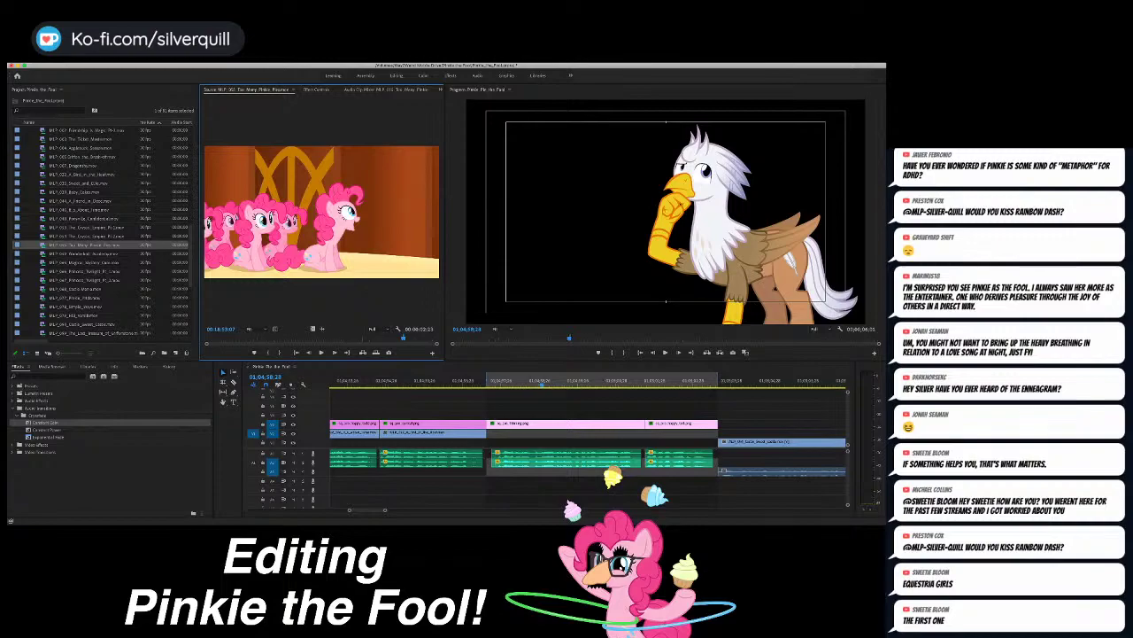
left_click_drag(330, 337, 246, 338)
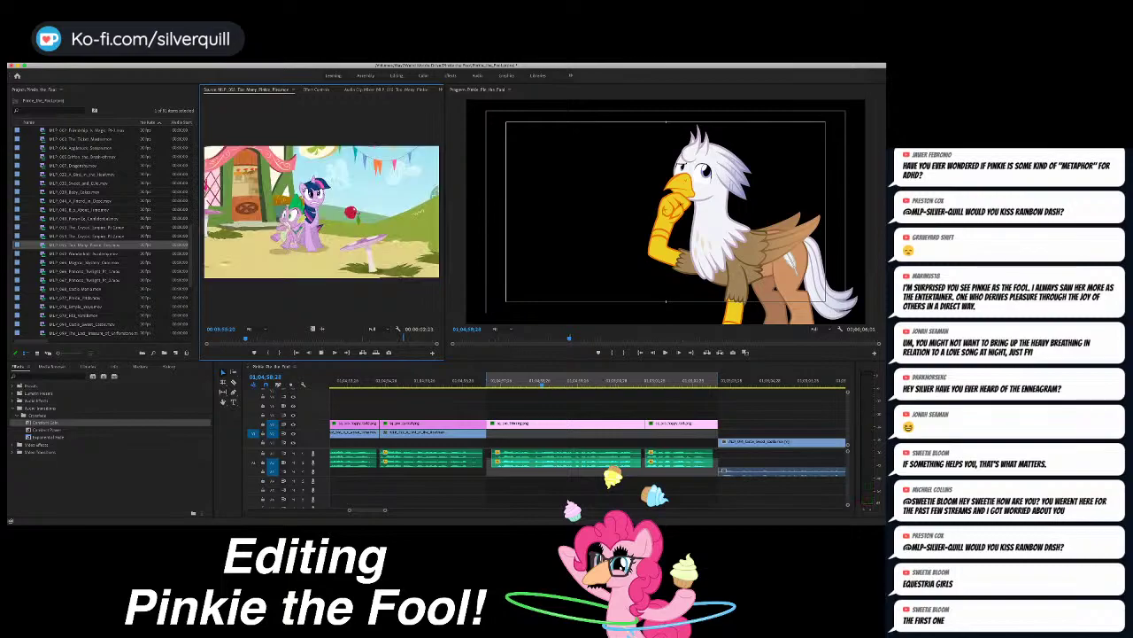
key("space")
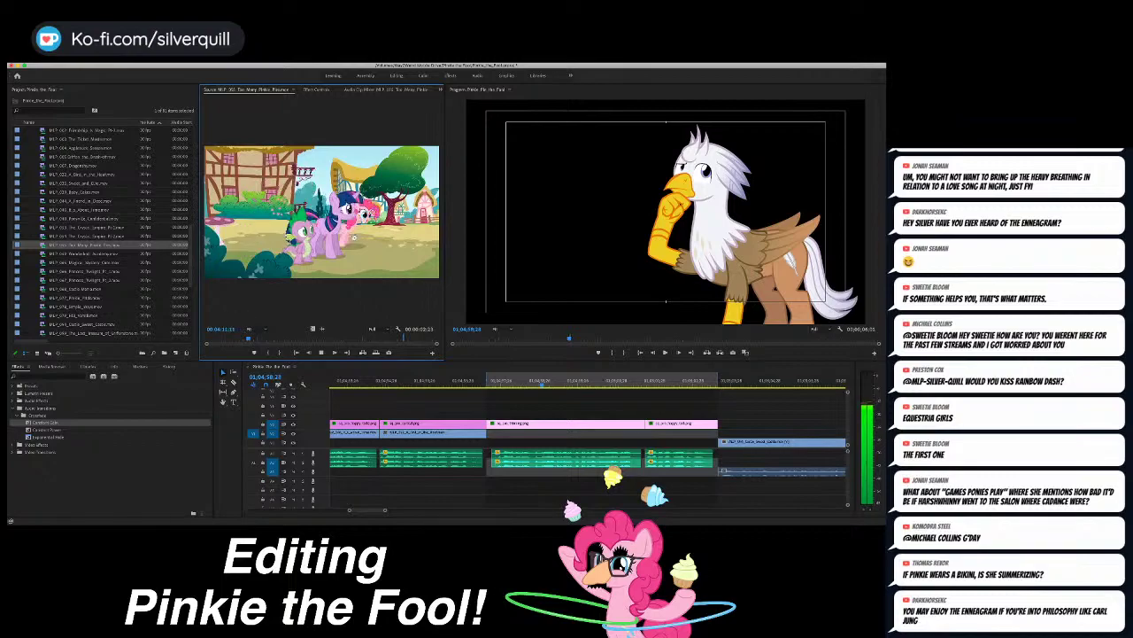
key("space")
key("j")
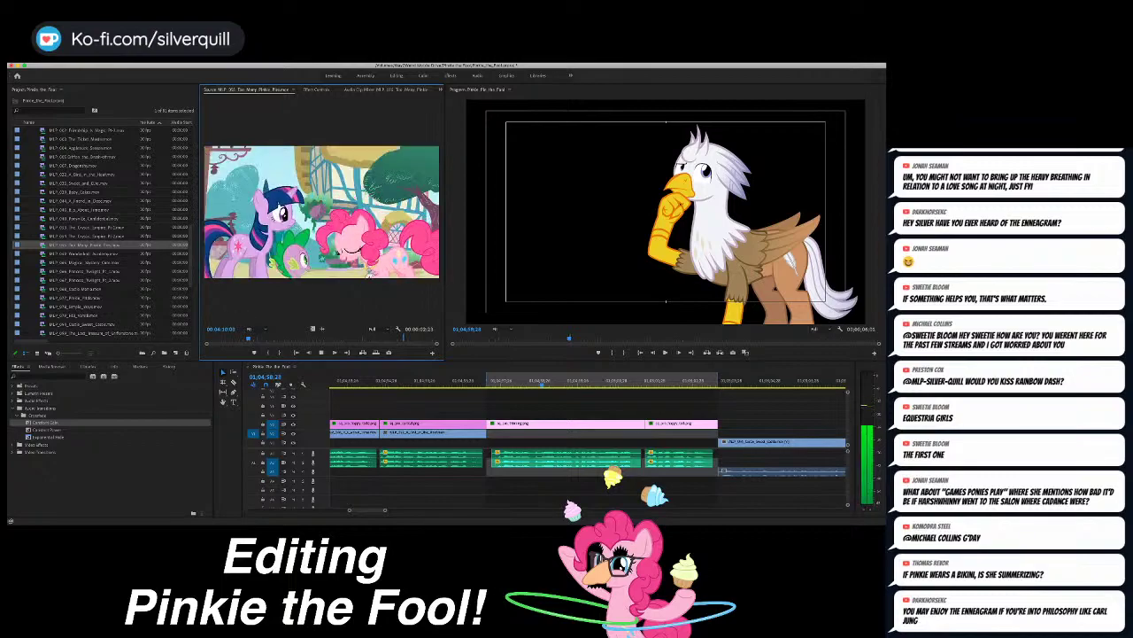
key("space")
Step: Set the source in point at the Twilight and Spike scene, overwrite the marked gap with it, and play back the result
key("i")
key("l")
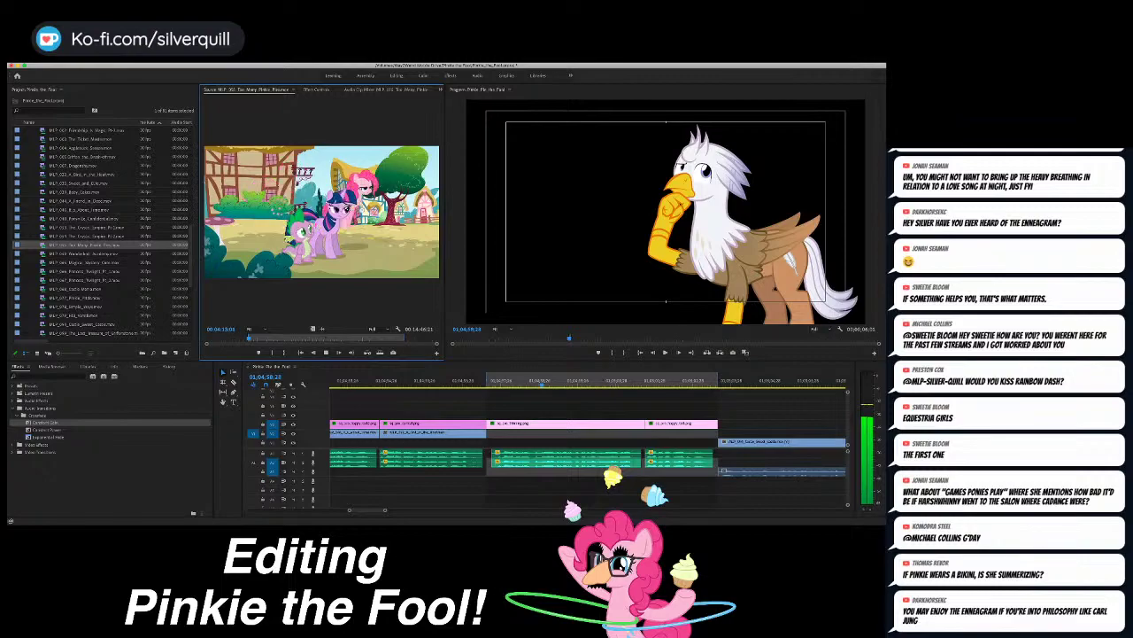
key("period")
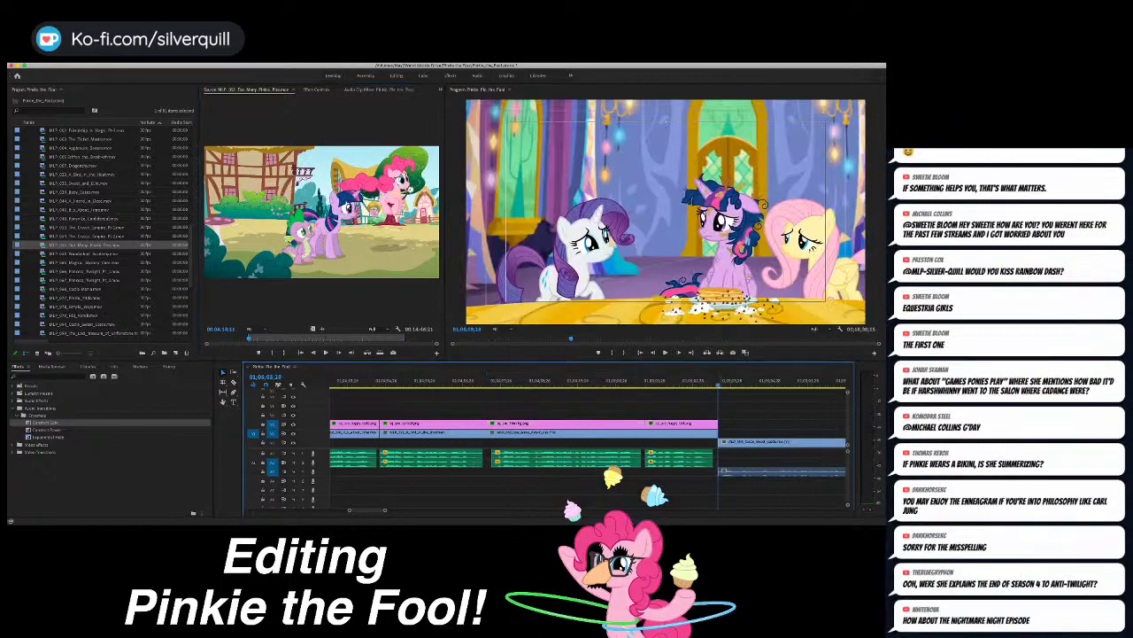
left_click(516, 379)
key("space")
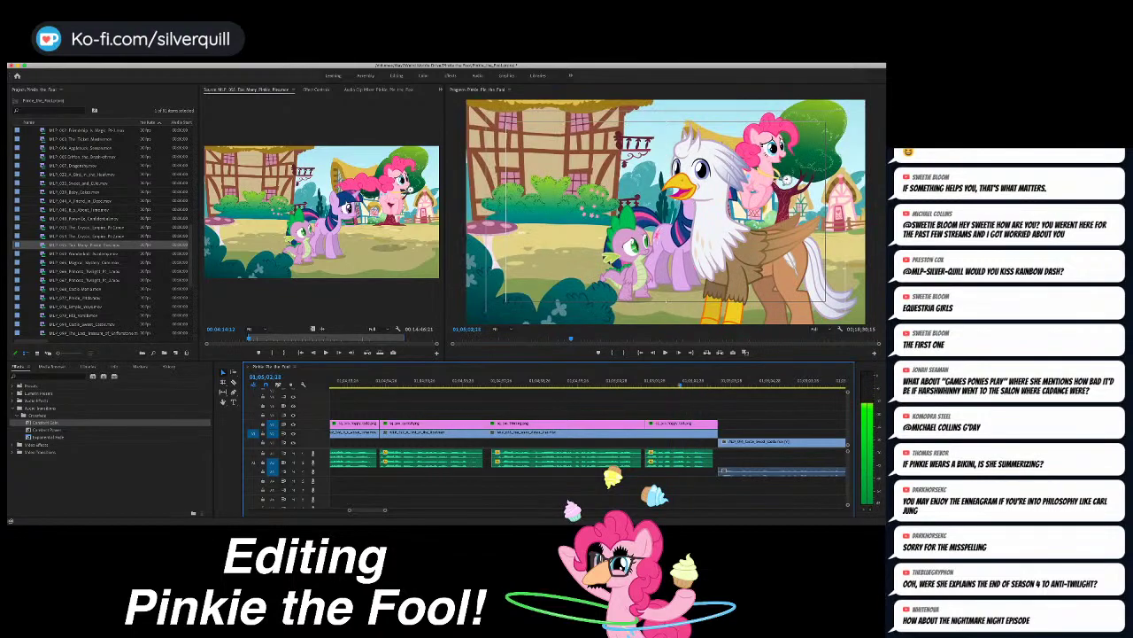
key("space")
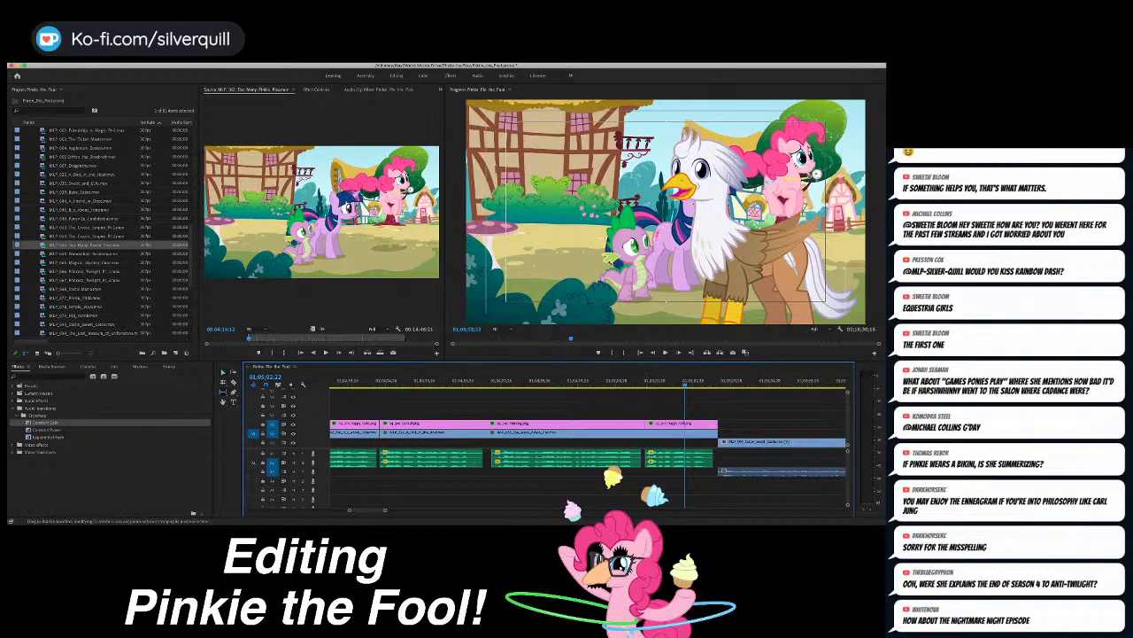
Step: Slip the Too Many Pinkie Pies footage behind the narrator and replay the end of the filled gap
left_click_drag(596, 433, 602, 433)
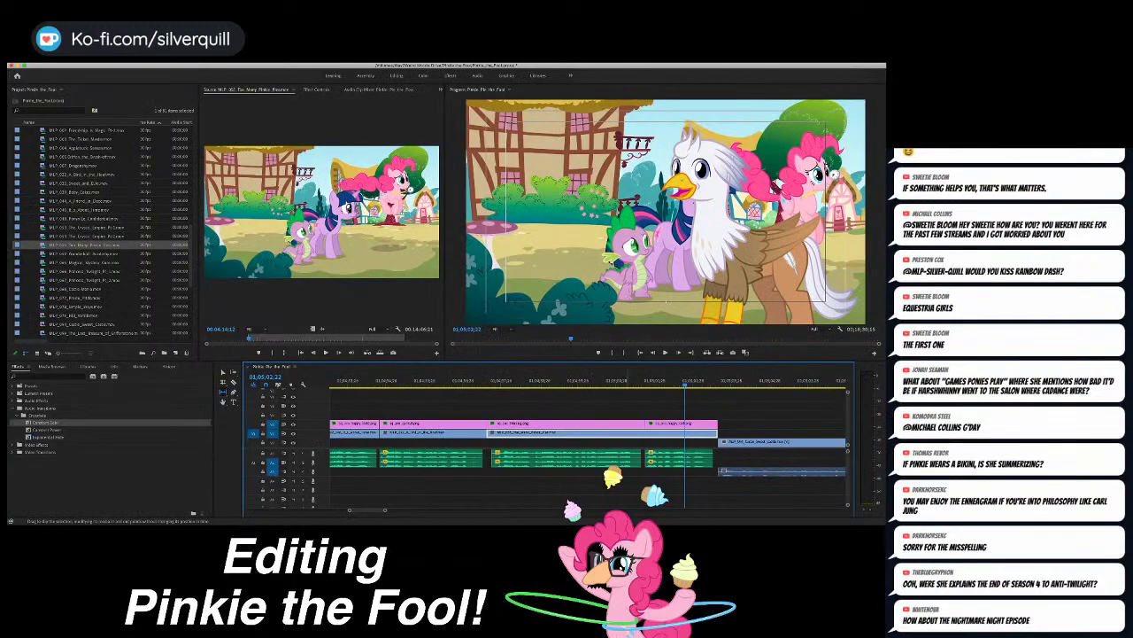
key("space")
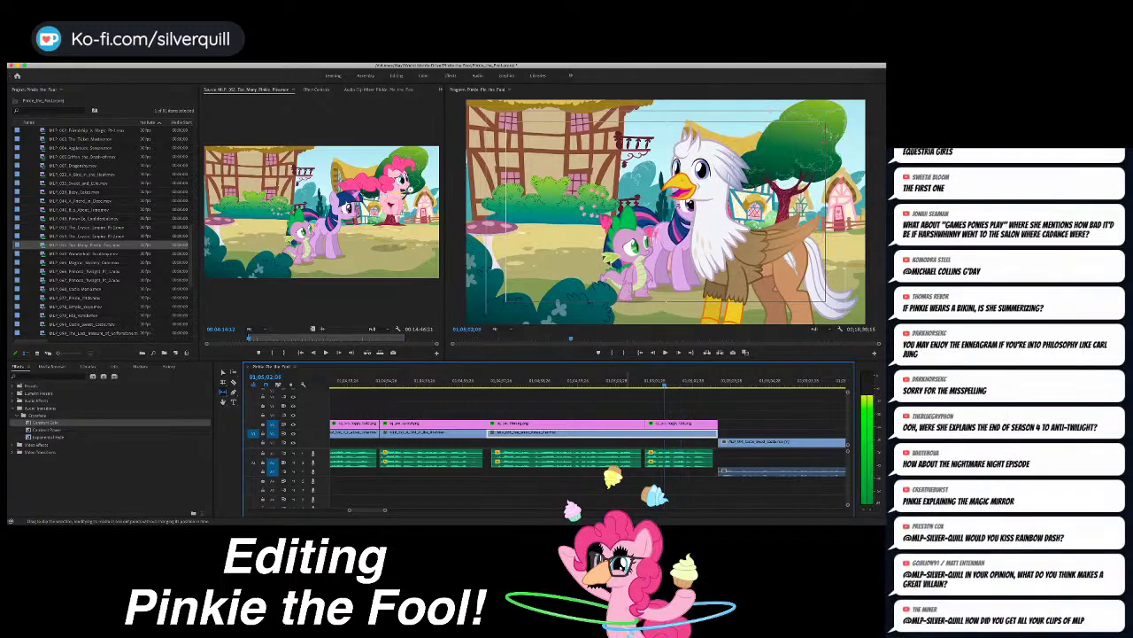
key("space")
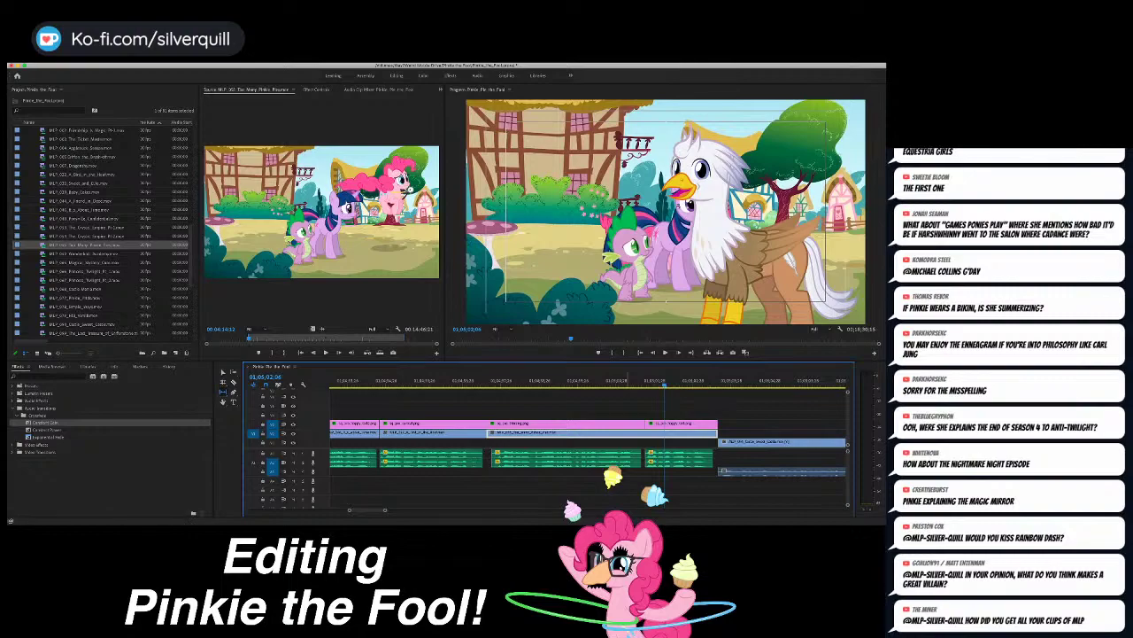
Step: Open the Luna Eclipsed episode as the source and set its in point at Pinkie Pie in the chicken costume
scroll(103, 232, "up", 3)
scroll(103, 232, "down", 1)
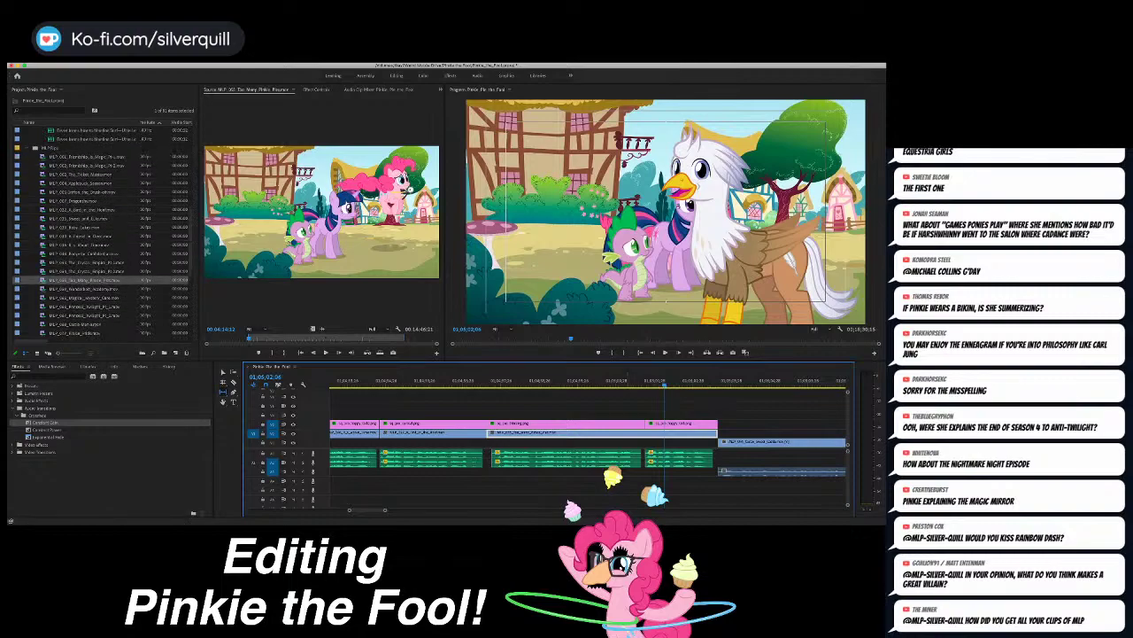
left_click(79, 244)
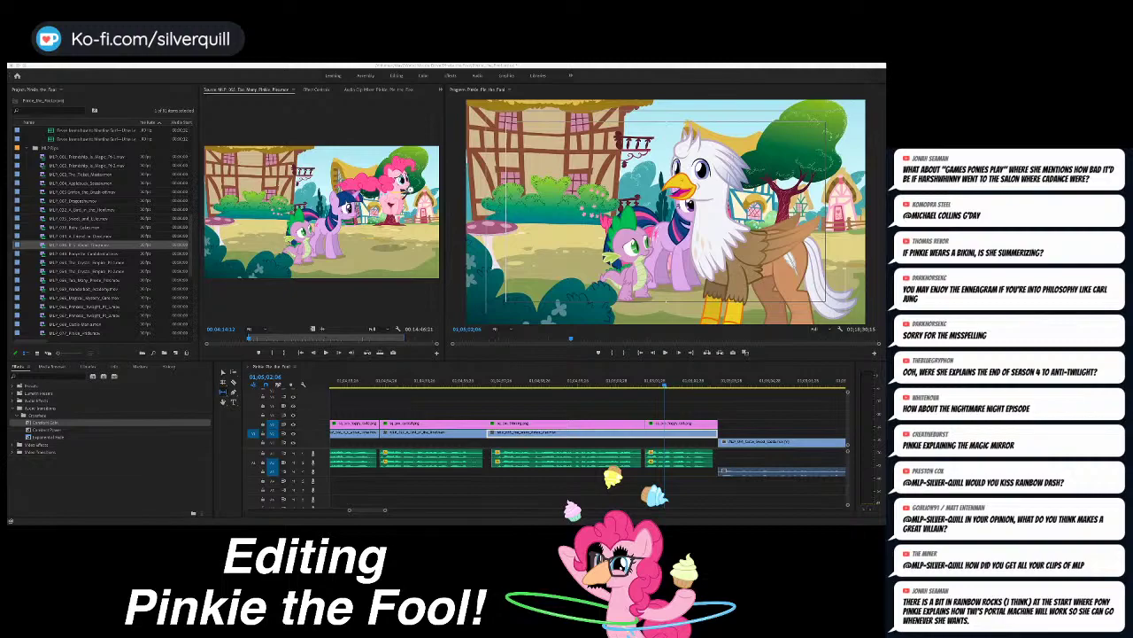
double_click(76, 218)
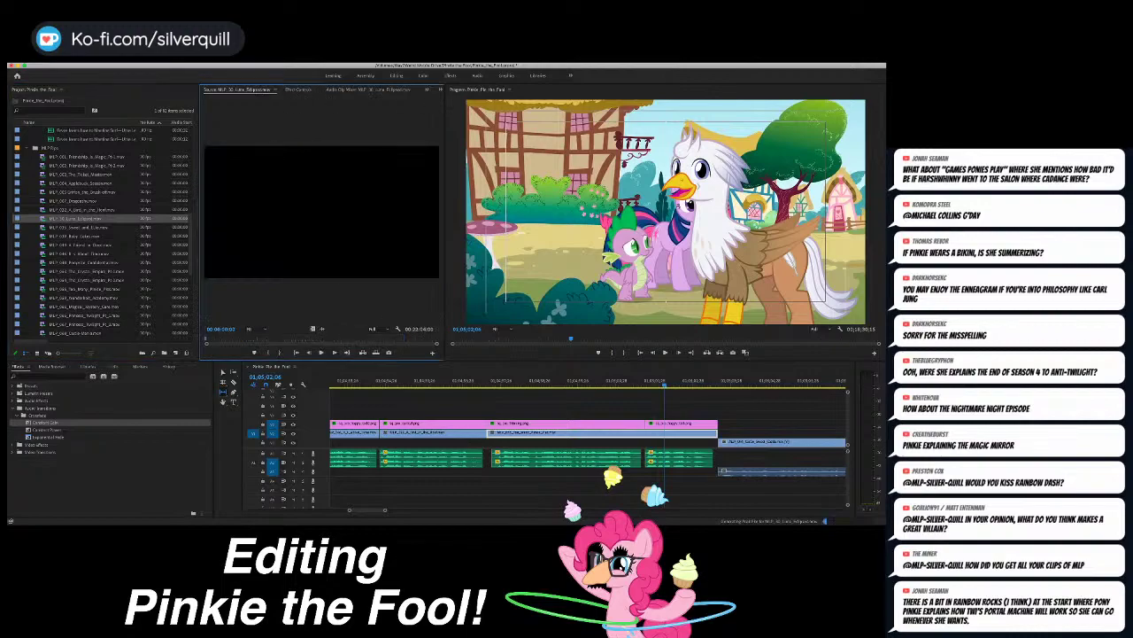
left_click(391, 339)
key("space")
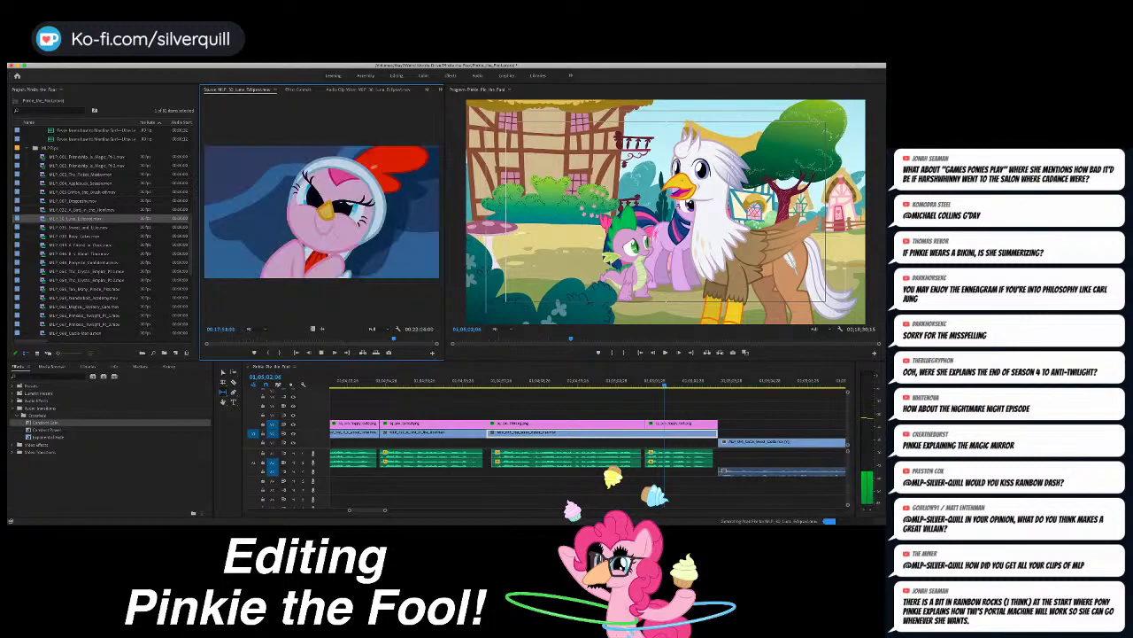
key("i")
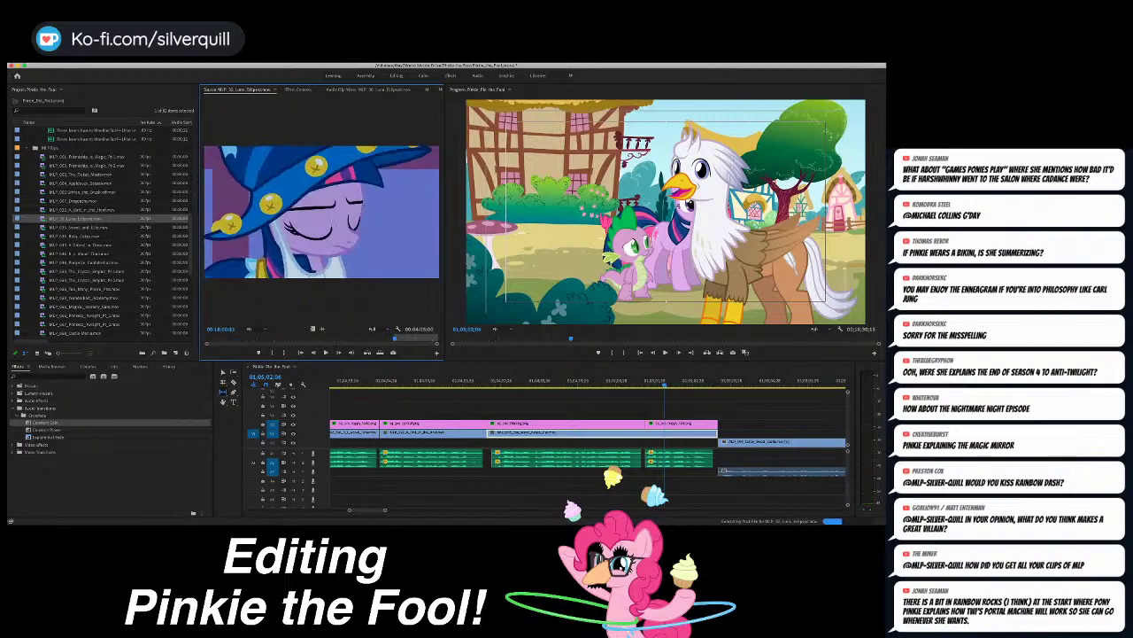
Step: Mark the sequence range of the Too Many Pinkie Pies clip and overwrite it with the Luna Eclipsed footage
left_click(492, 382)
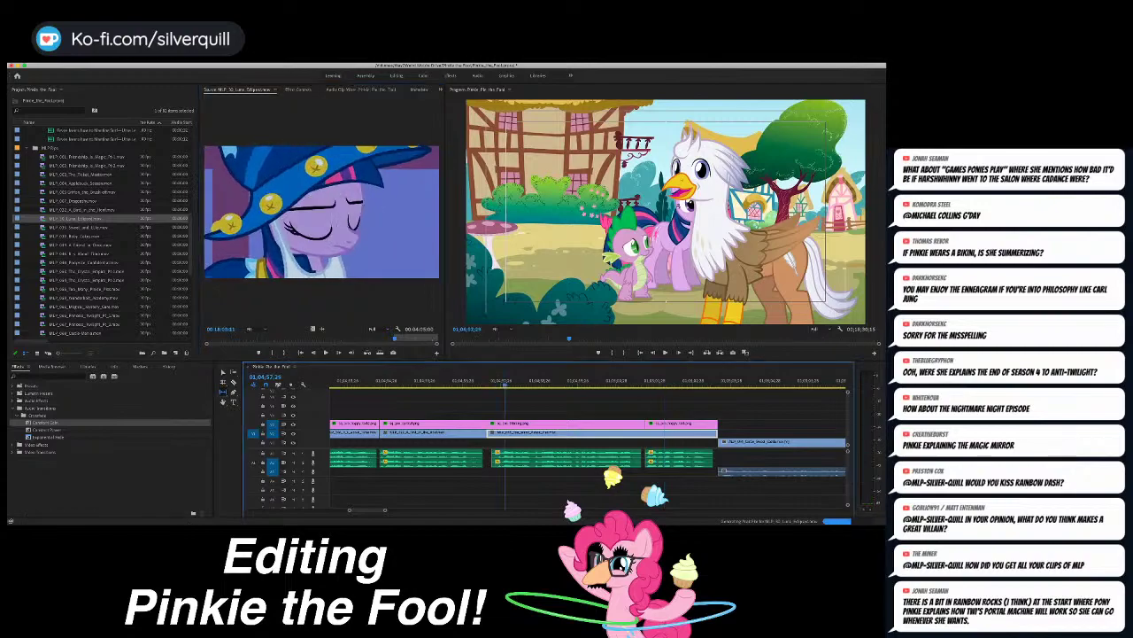
key("Up")
key("i")
key("Down")
key("Down")
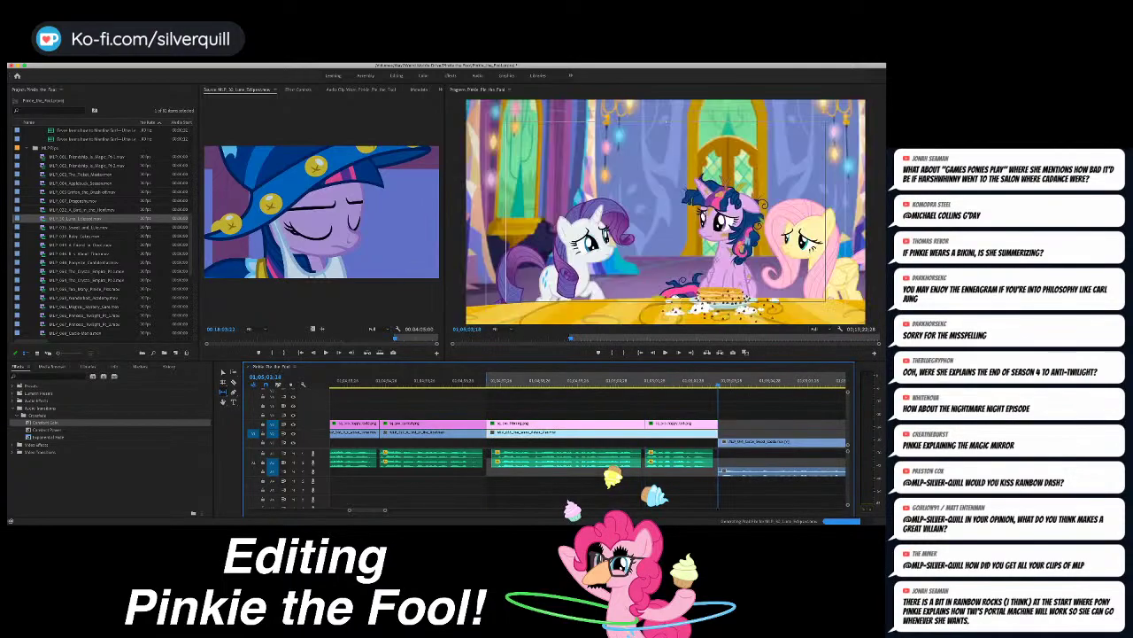
key("Left")
key("o")
key("period")
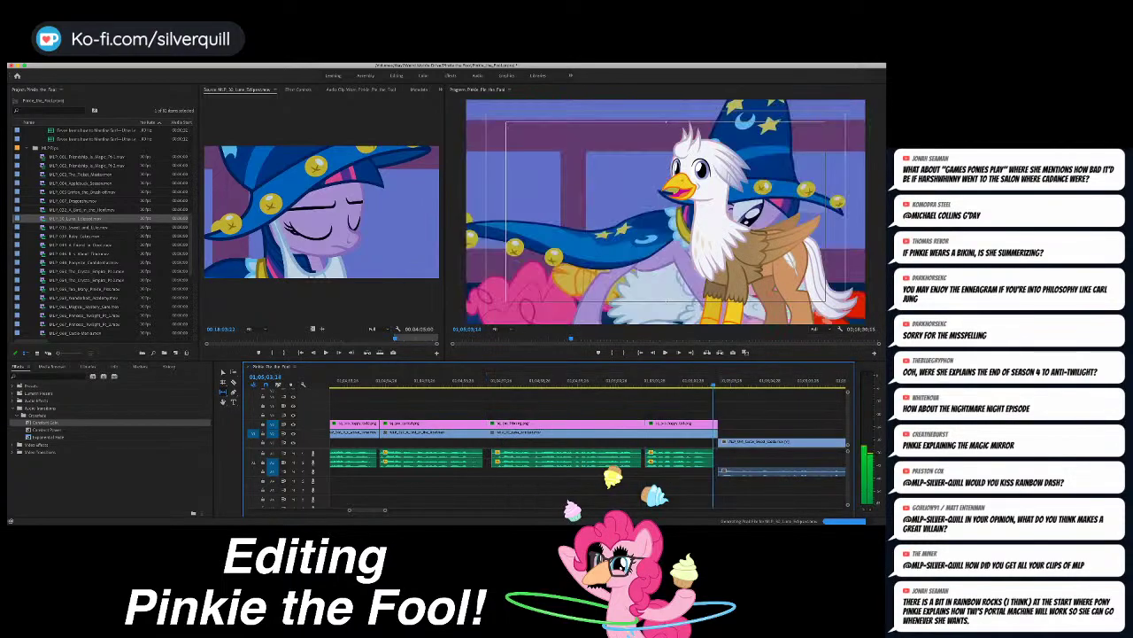
Step: Play back the Luna Eclipsed clip, cut it at the narrator's pose change, and slip the second part to a close-up of Pinkie Pie
left_click(492, 382)
key("space")
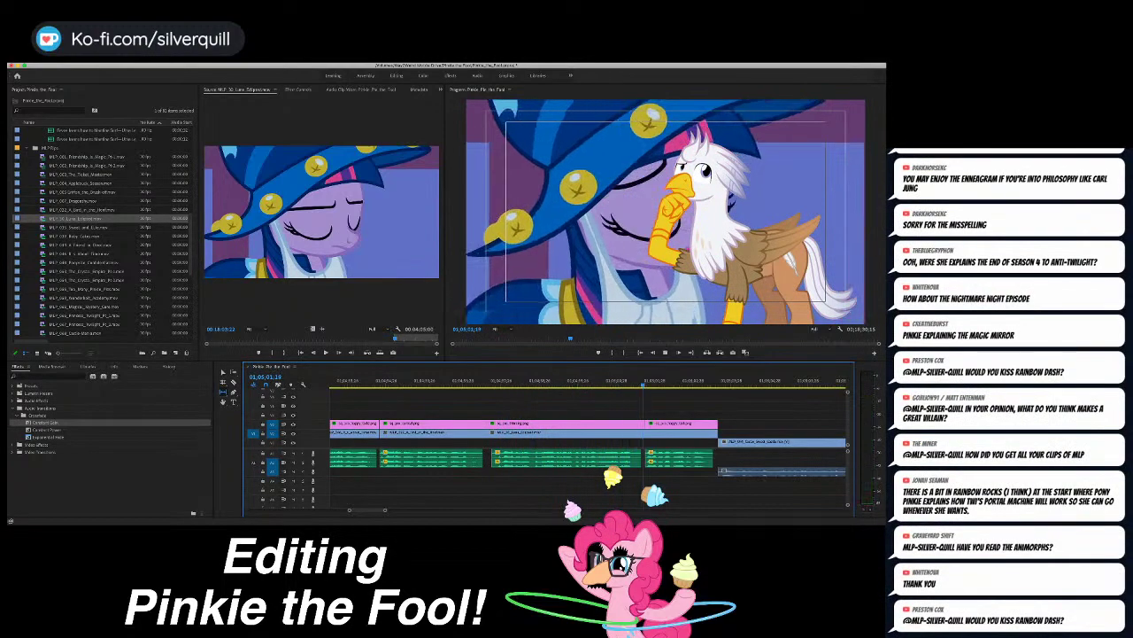
key("space")
key("c")
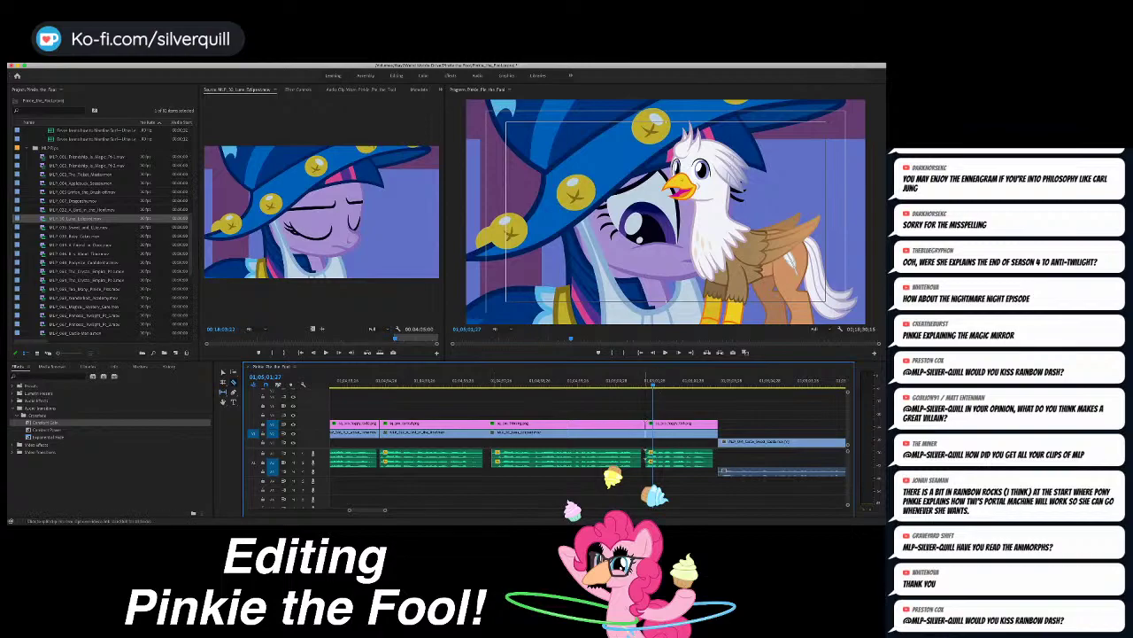
left_click(646, 433)
key("y")
left_click_drag(679, 433, 524, 434)
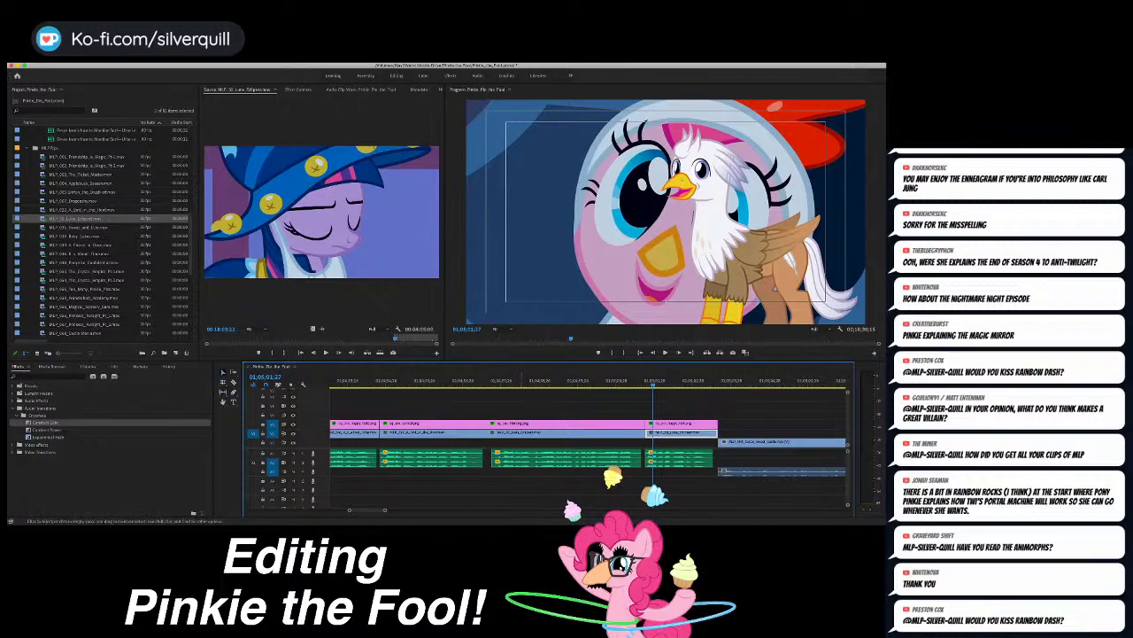
Step: Play back the revised Luna Eclipsed section and continue through the castle scene that follows
left_click(534, 383)
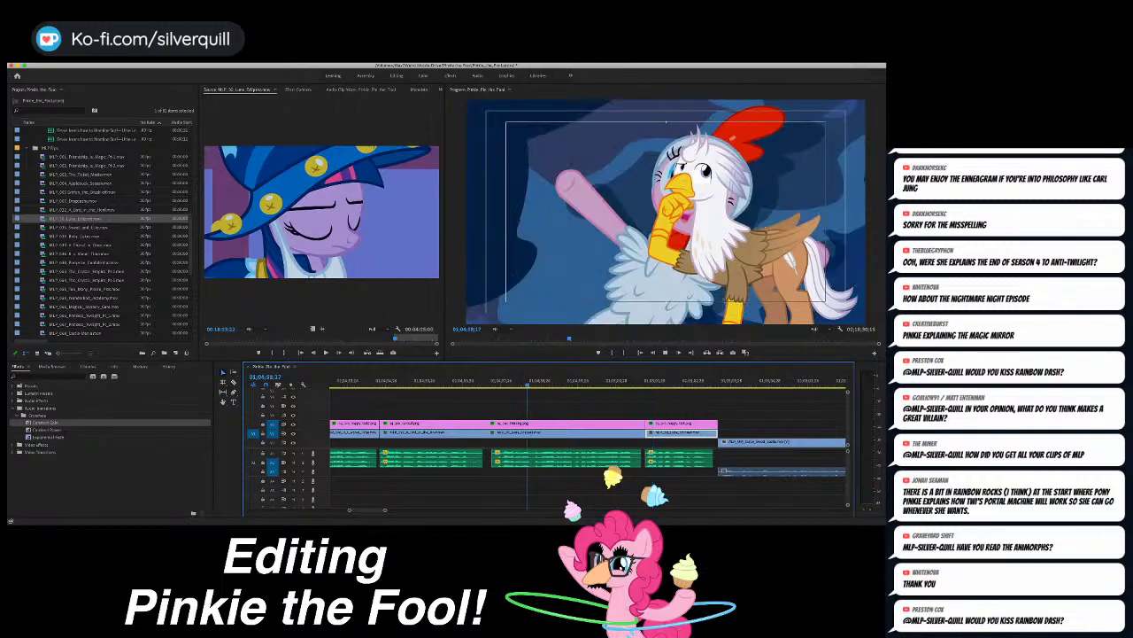
key("space")
key("l")
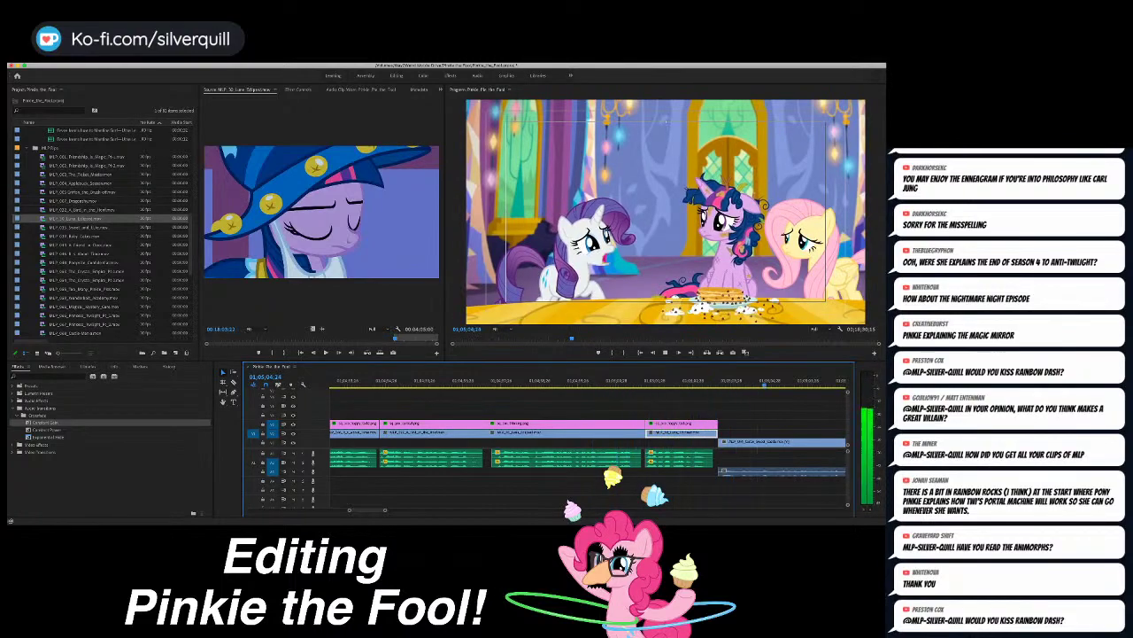
key("minus")
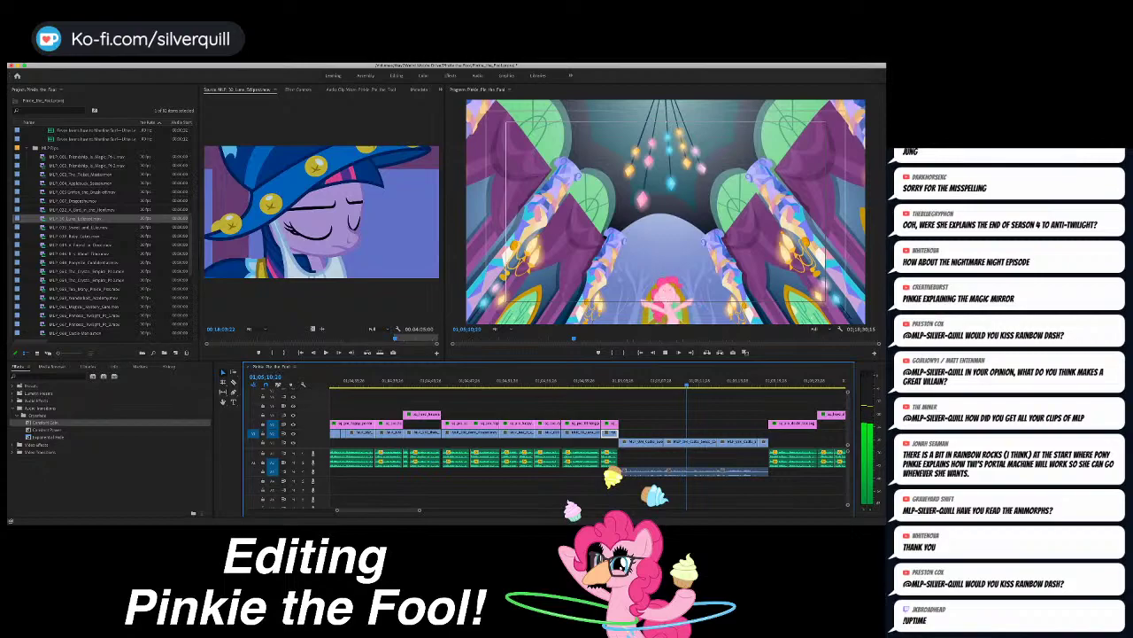
Step: Match the castle scene clip's current frame in the source and mark the sequence in point where the next narrator section begins
left_click(710, 442)
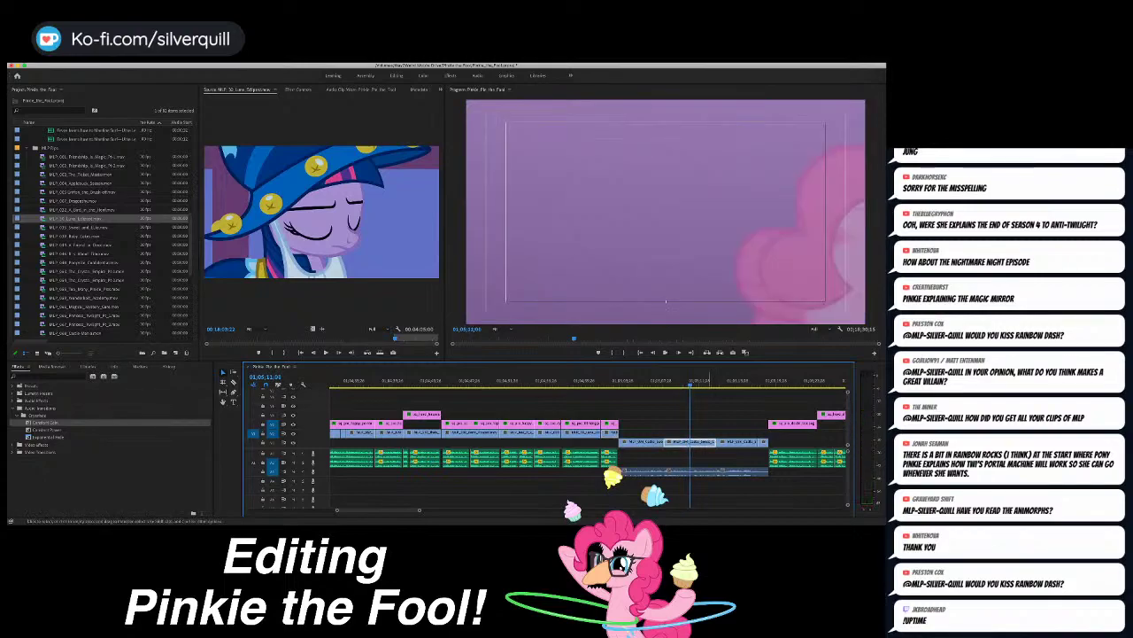
key("f")
scroll(649, 425, "right", 5)
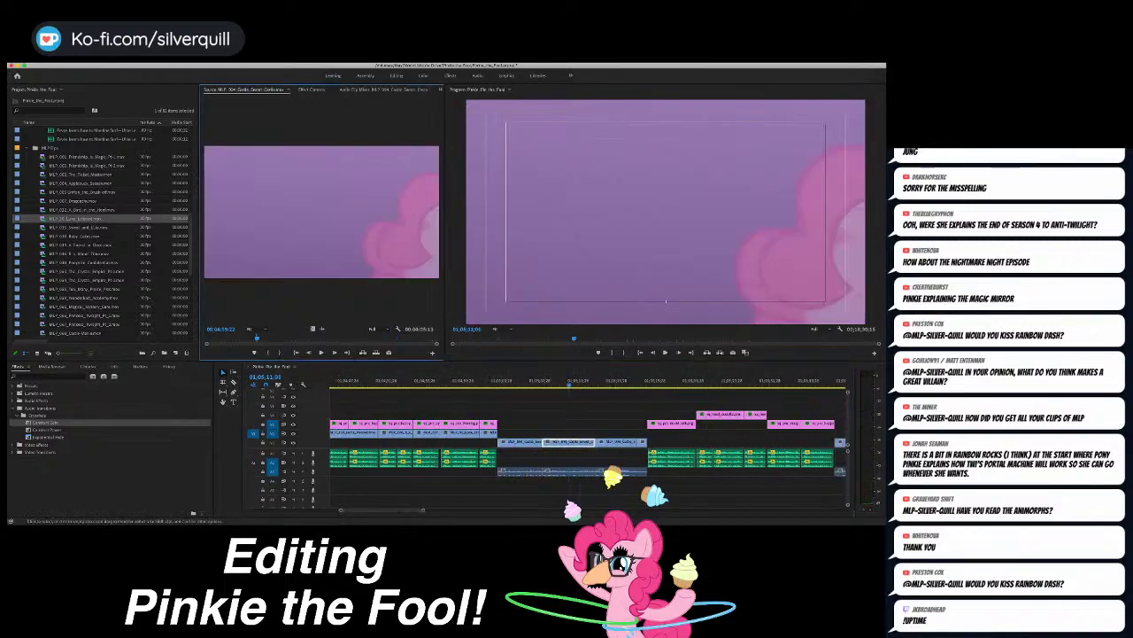
left_click(648, 381)
key("Up")
key("i")
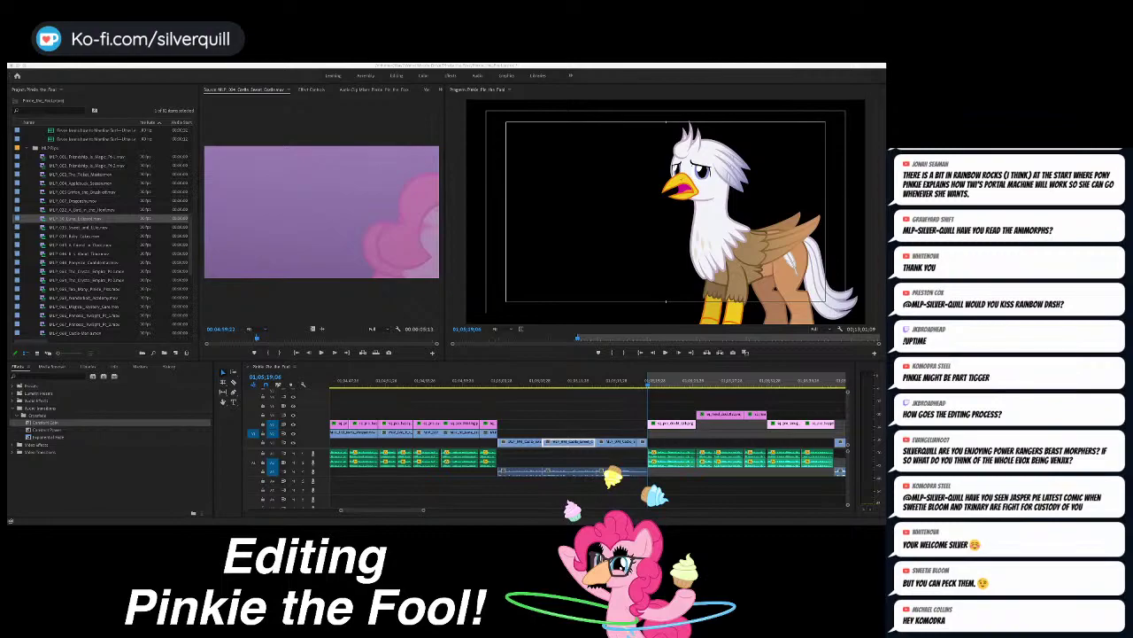
left_click(568, 403)
left_click(576, 424)
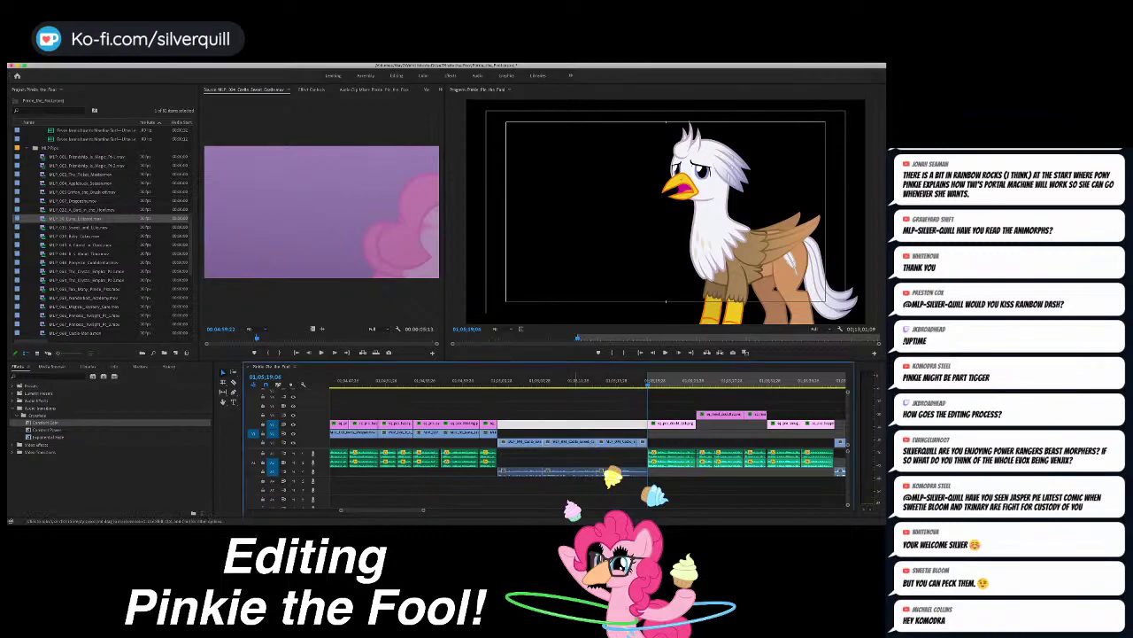
left_click(575, 405)
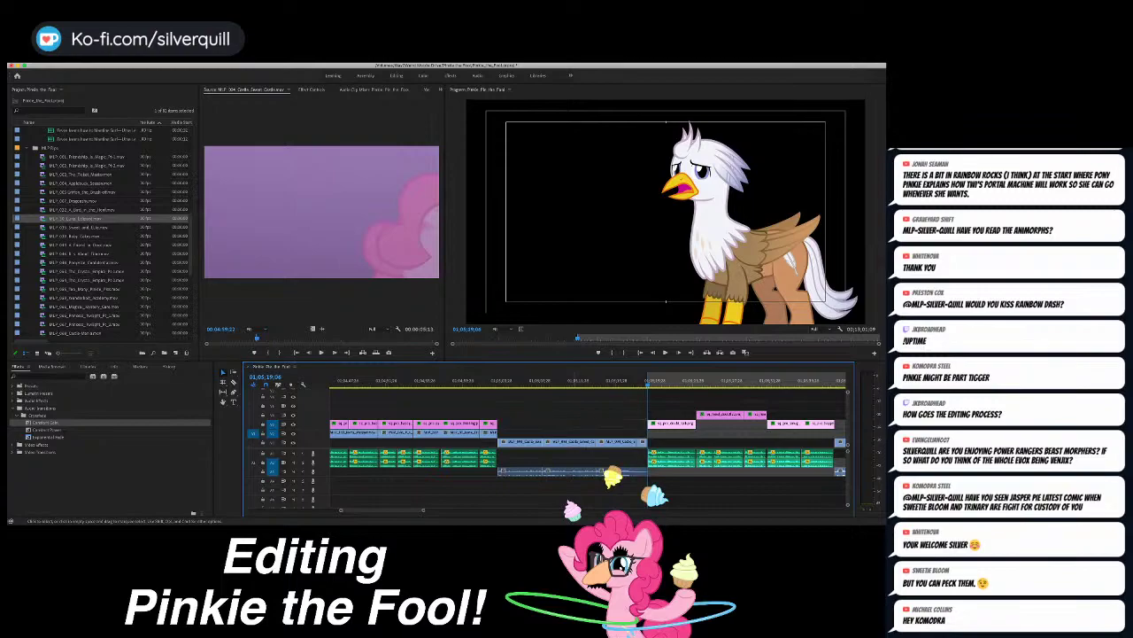
scroll(573, 425, "right", 3)
scroll(588, 443, "down", 2)
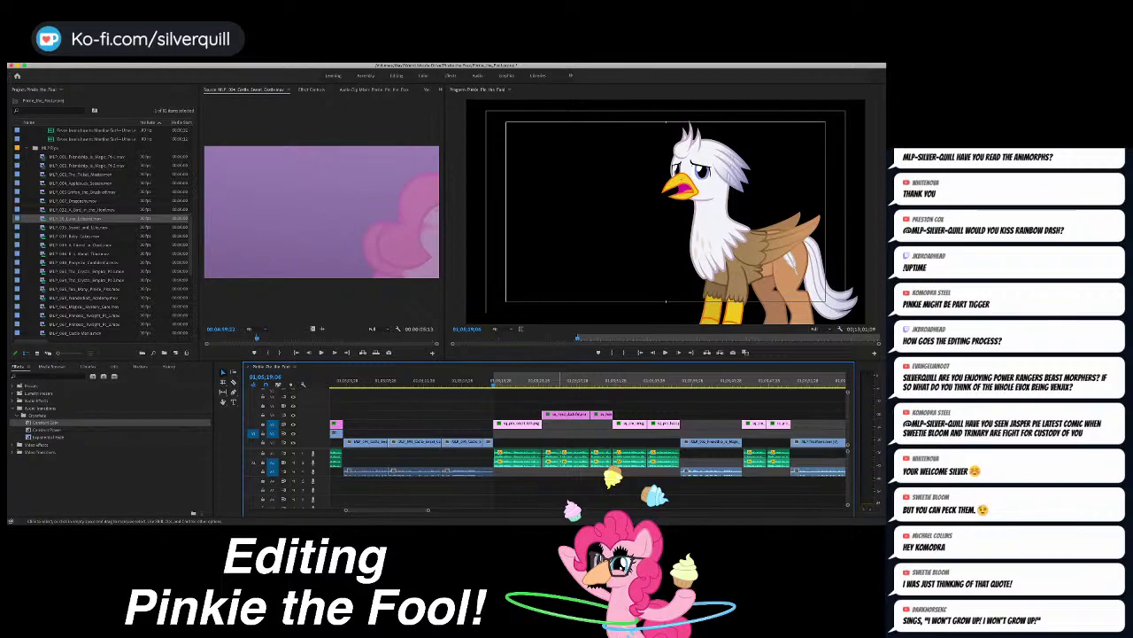
Step: Mark the griffin pose clip's range in the sequence and overwrite its empty background with a Castle Sweet Castle shot of Twilight
key("space")
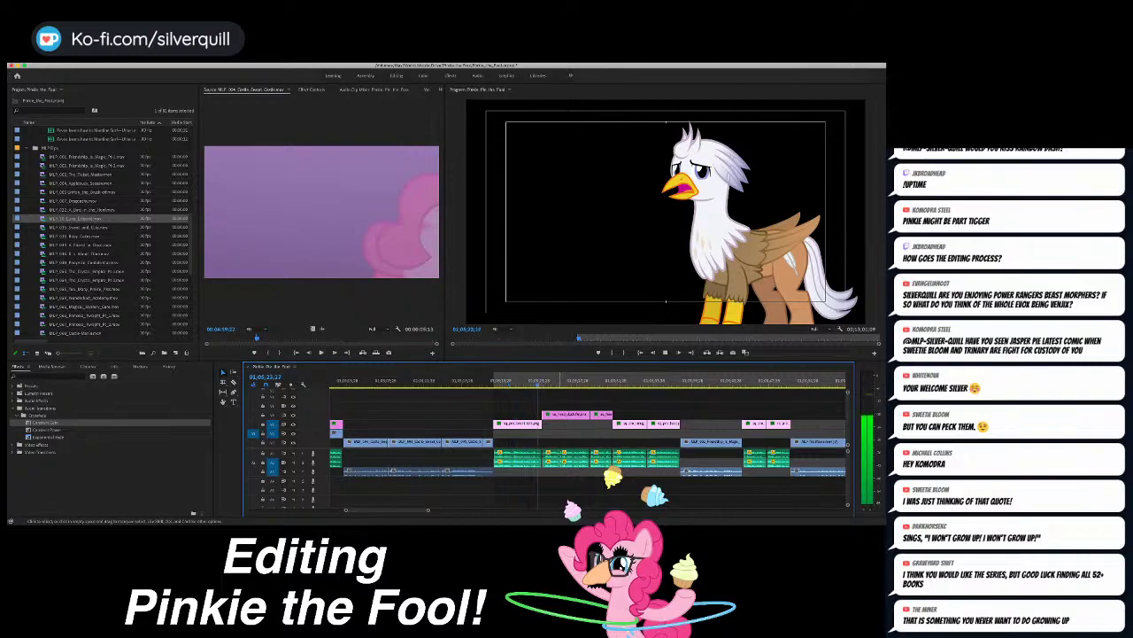
key("space")
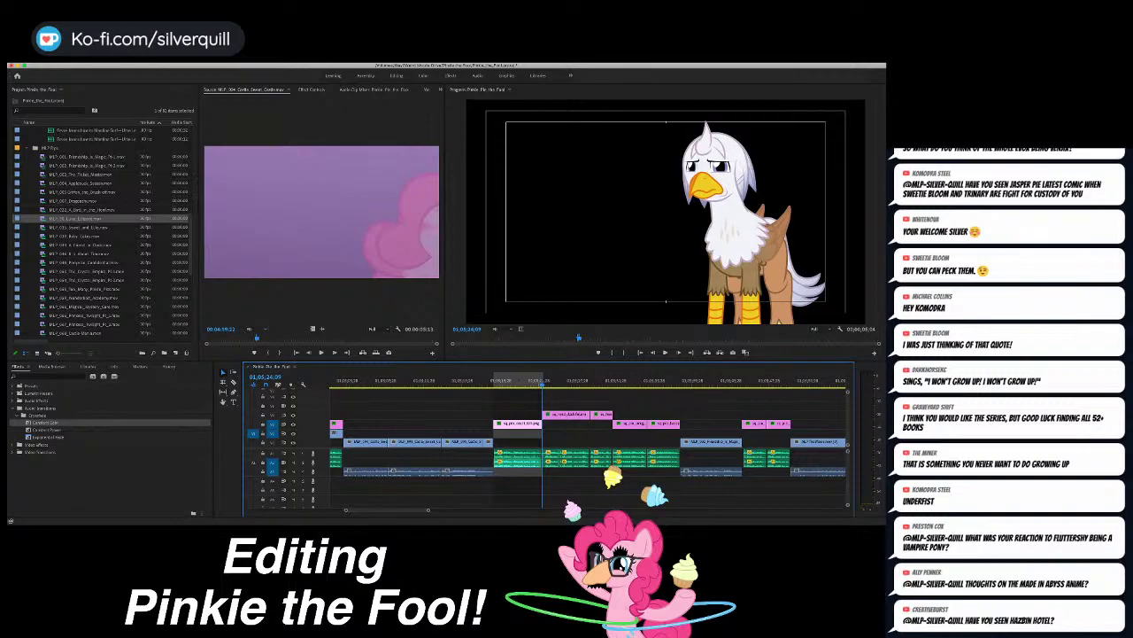
left_click_drag(257, 338, 246, 337)
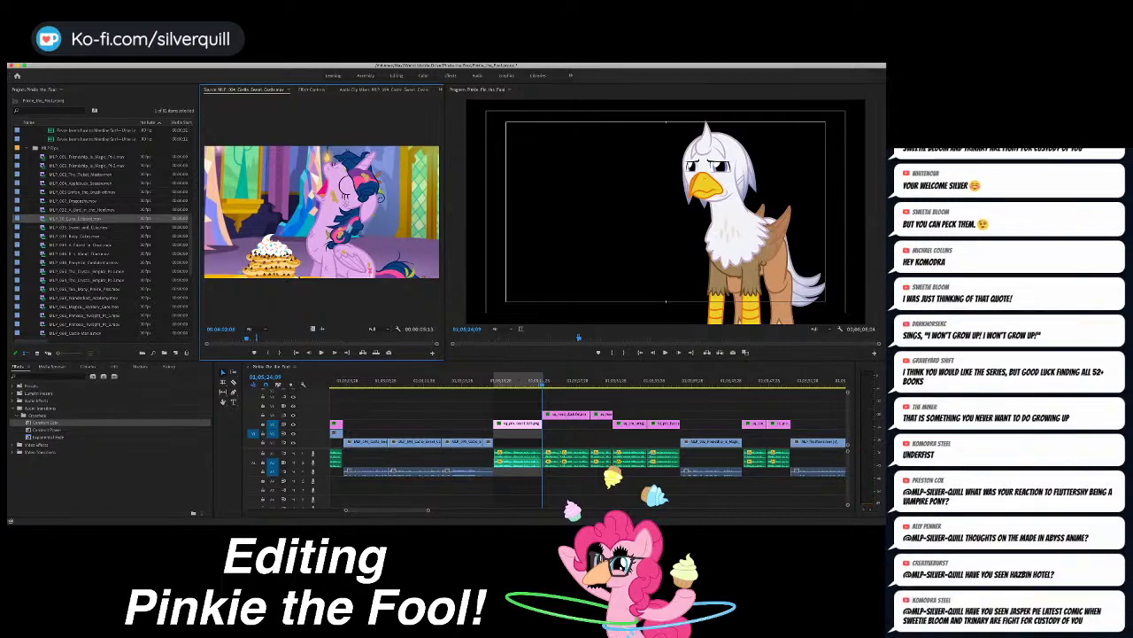
key("space")
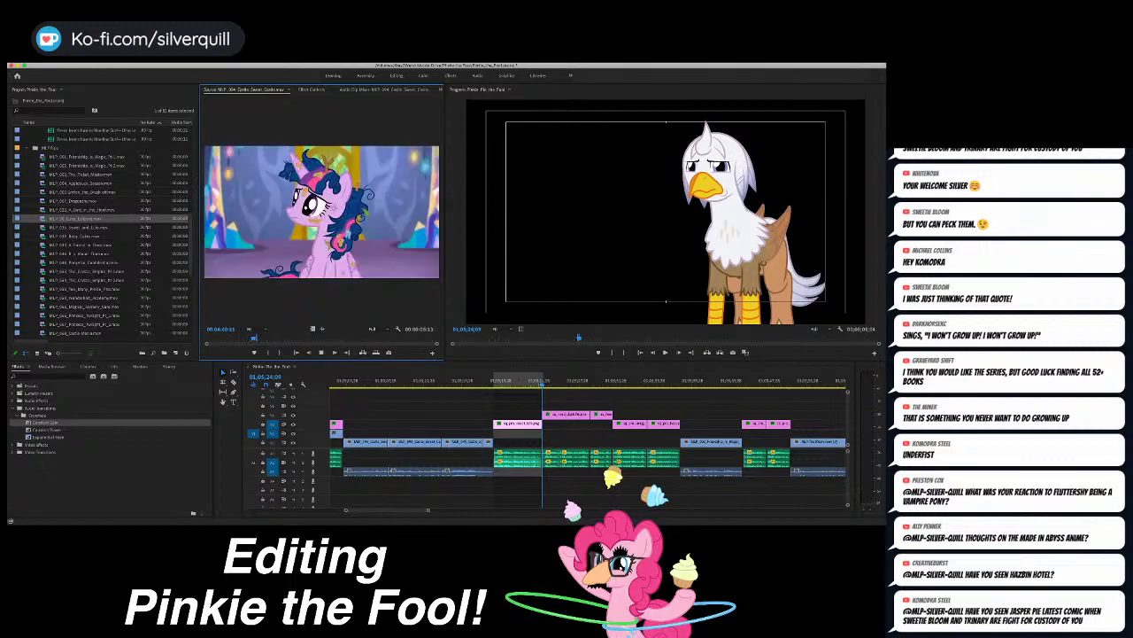
key("space")
key("o")
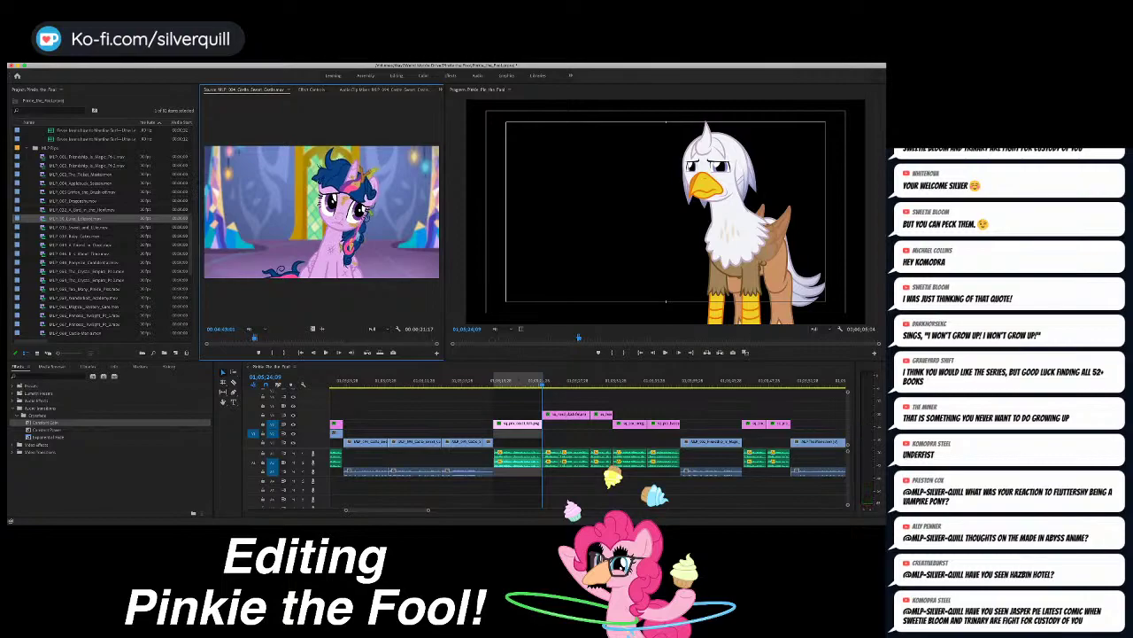
key("period")
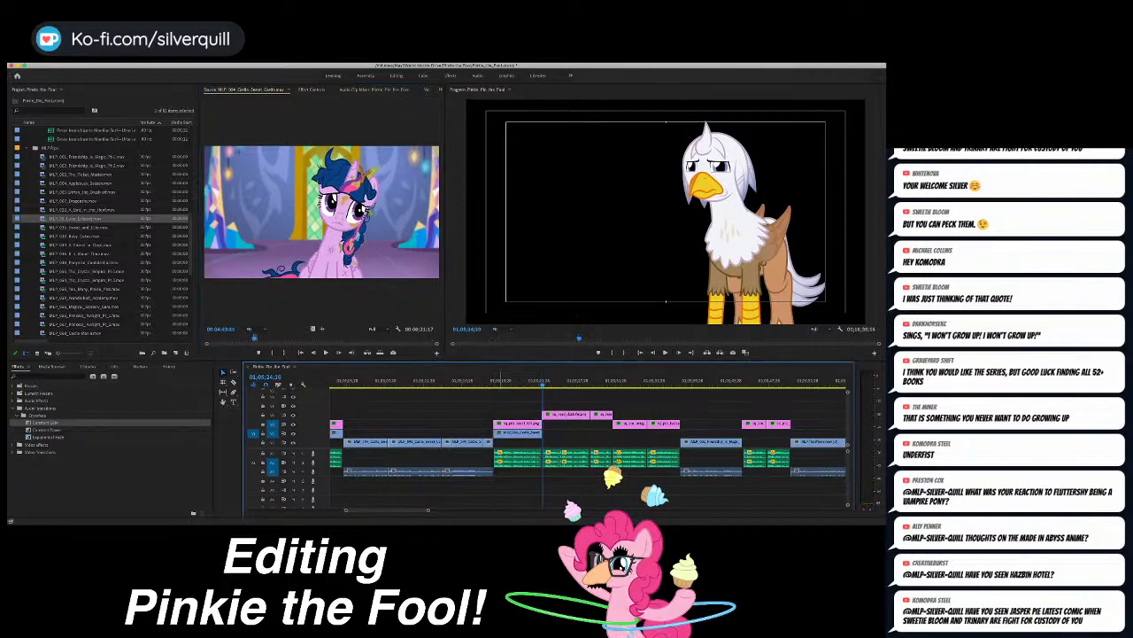
Step: Review the newly placed Twilight clip and slip its content beneath the griffin pose clip
key("Up")
key("space")
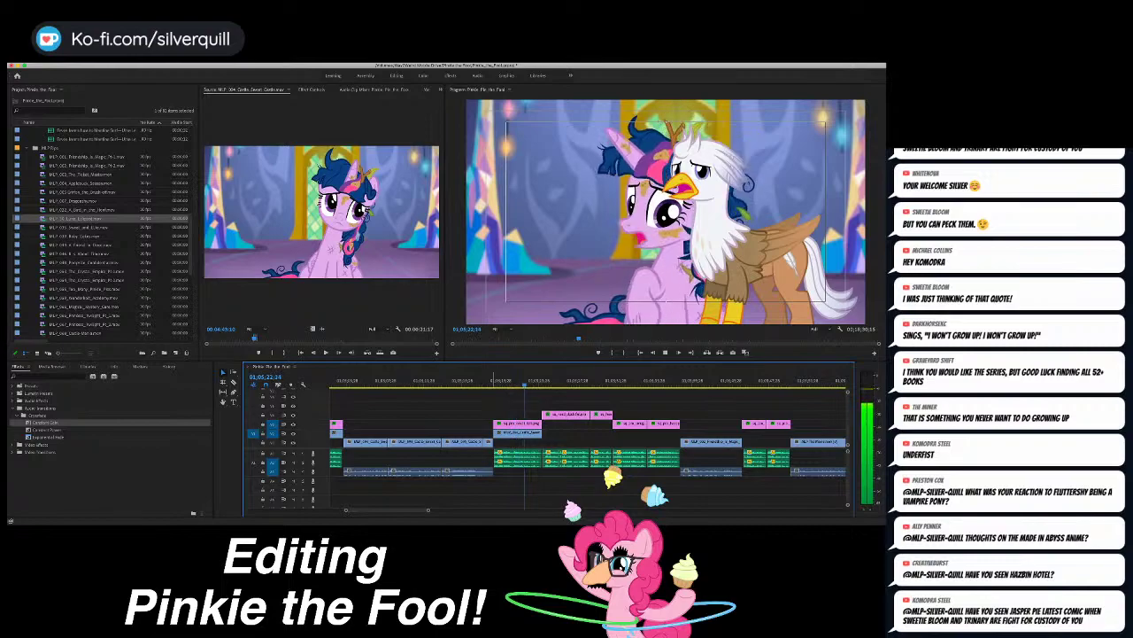
key("space")
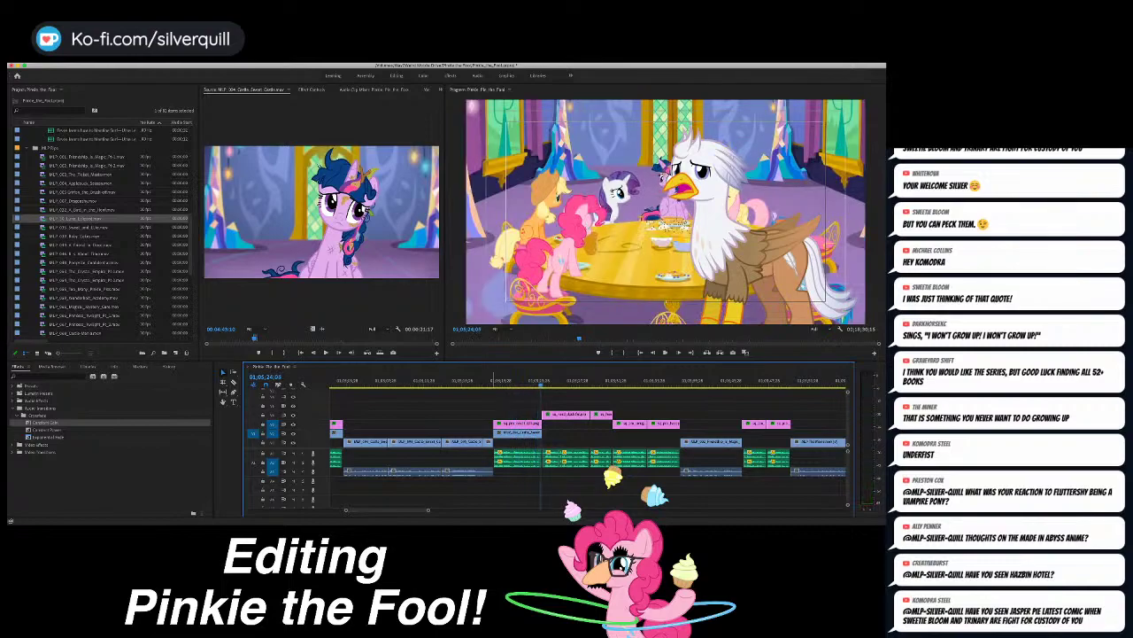
key("equal")
key("equal")
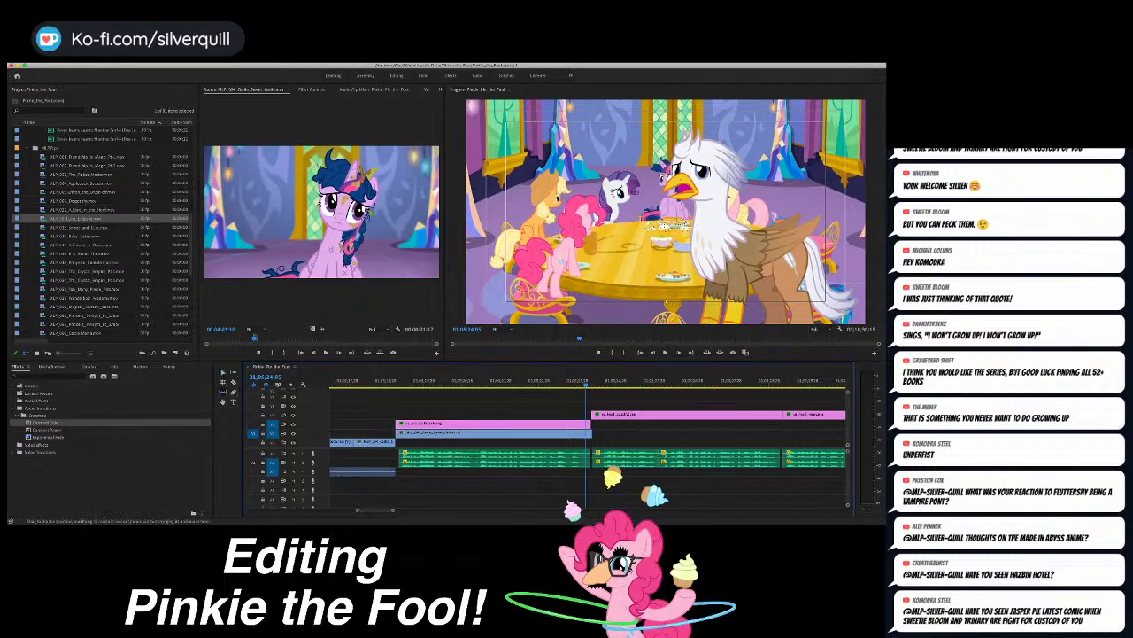
left_click_drag(592, 433, 563, 433)
key("y")
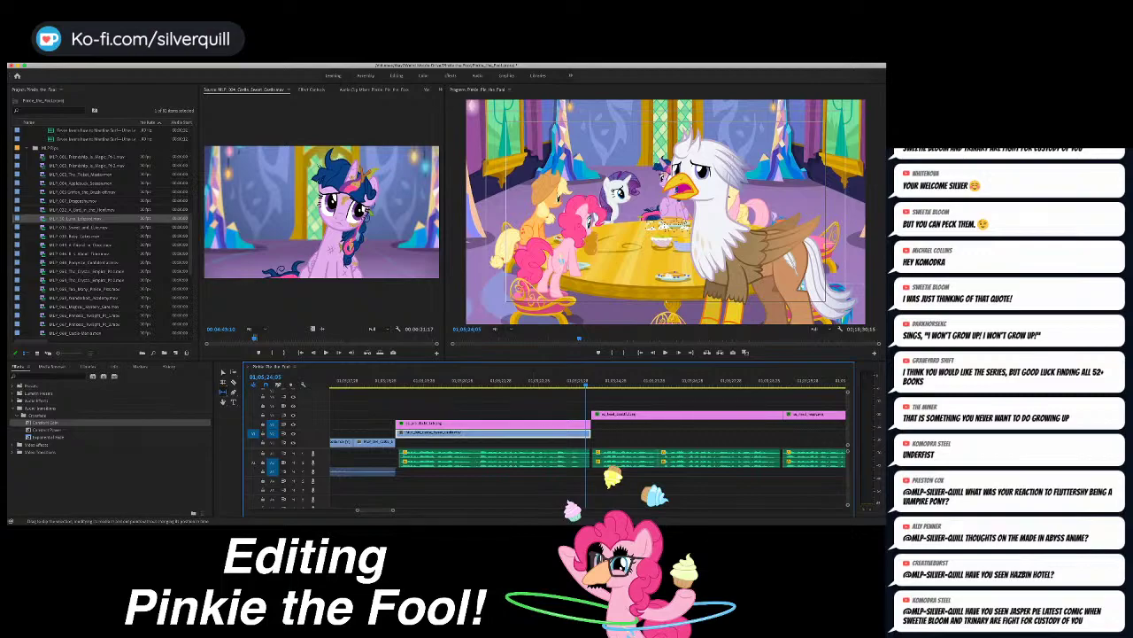
Step: Mark sequence in and out points spanning the following griffin head clip, up to where the griffin's expression changes
key("Down")
key("i")
key("minus")
key("minus")
key("minus")
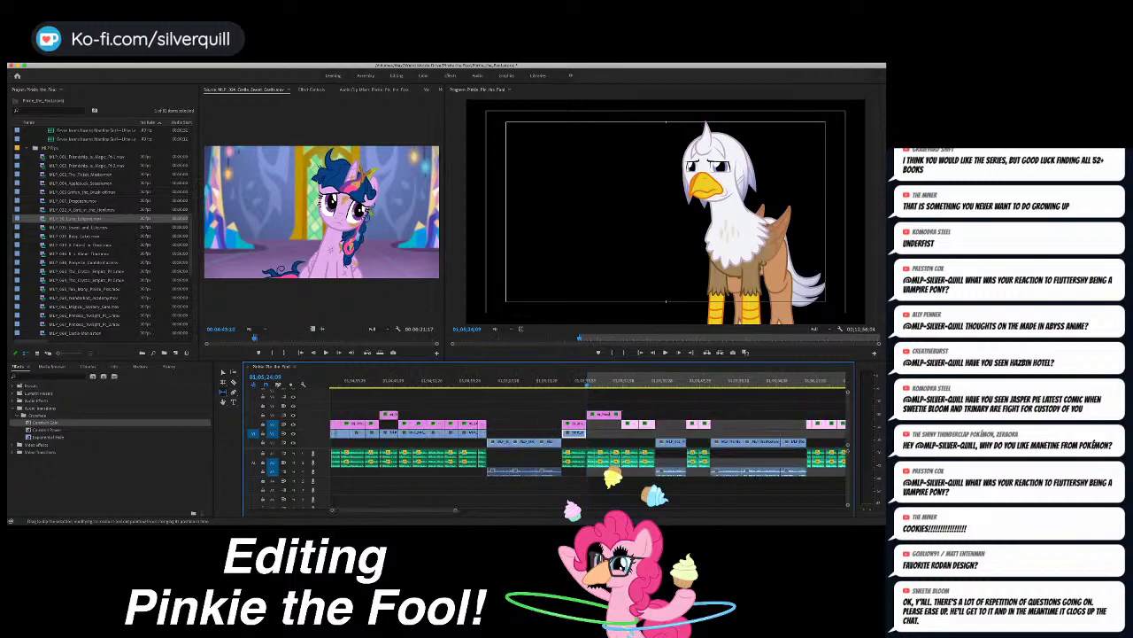
key("v")
left_click(537, 414)
scroll(537, 415, "right", 2)
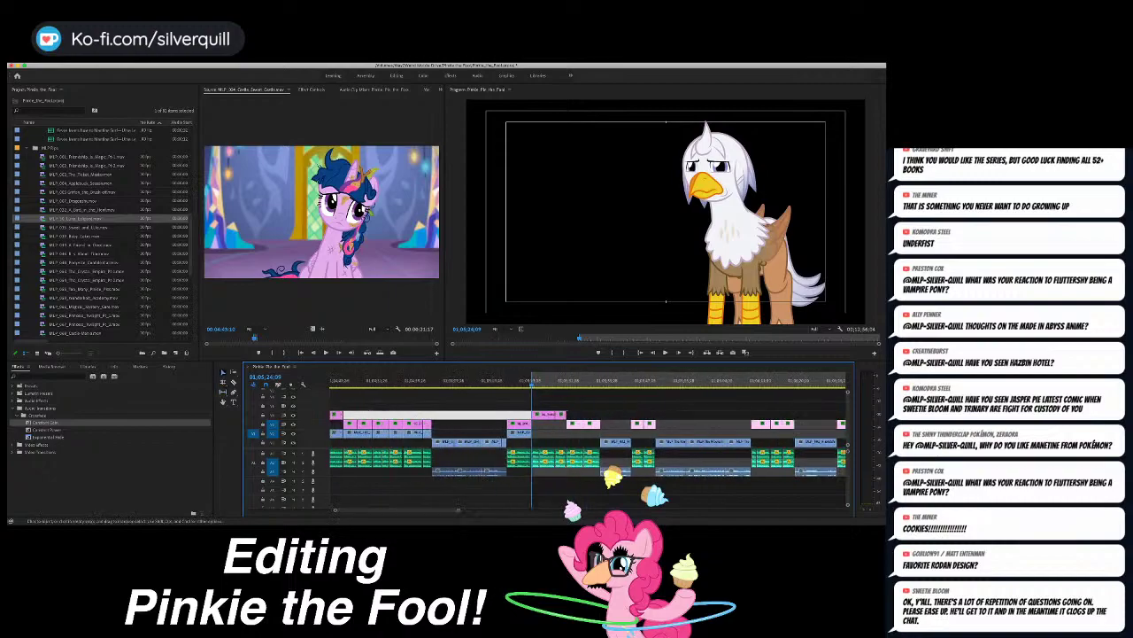
scroll(536, 414, "right", 2)
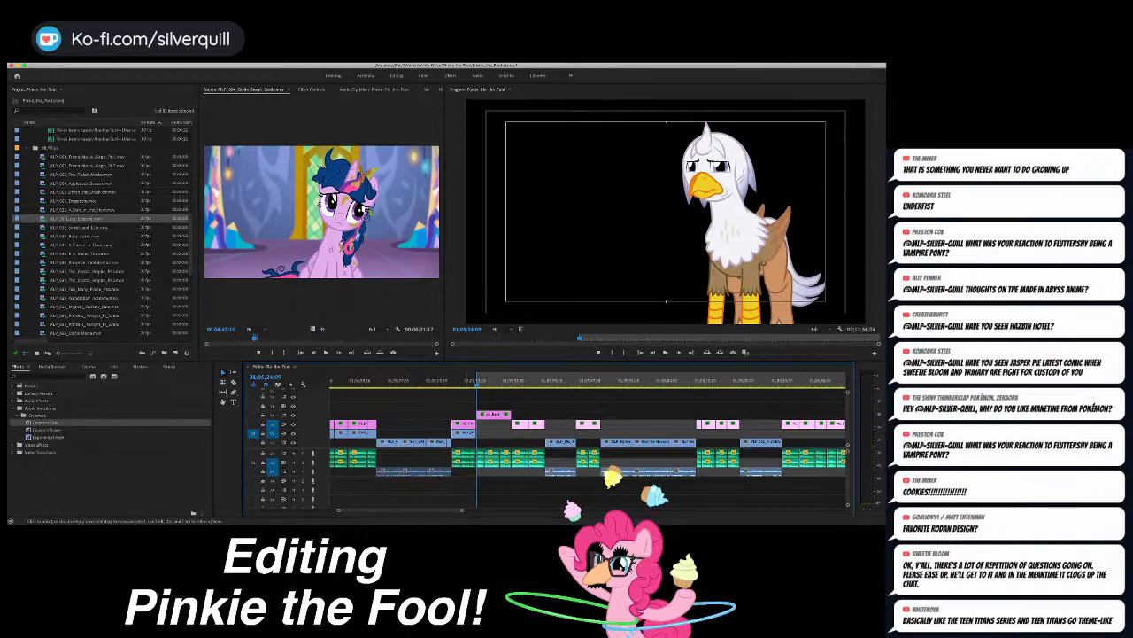
key("space")
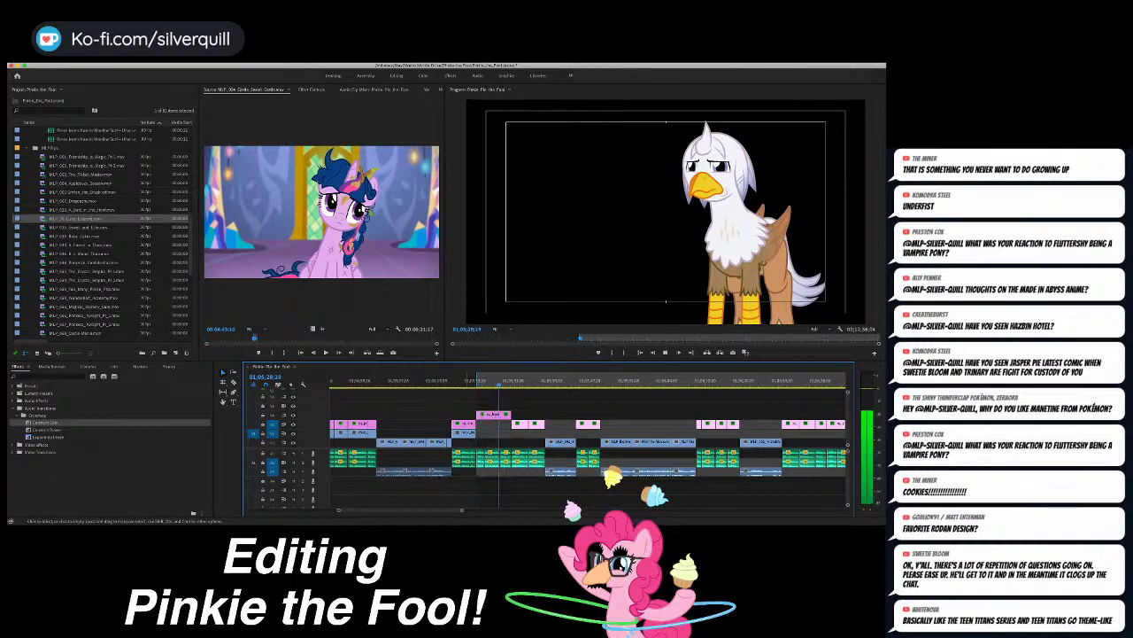
key("space")
key("o")
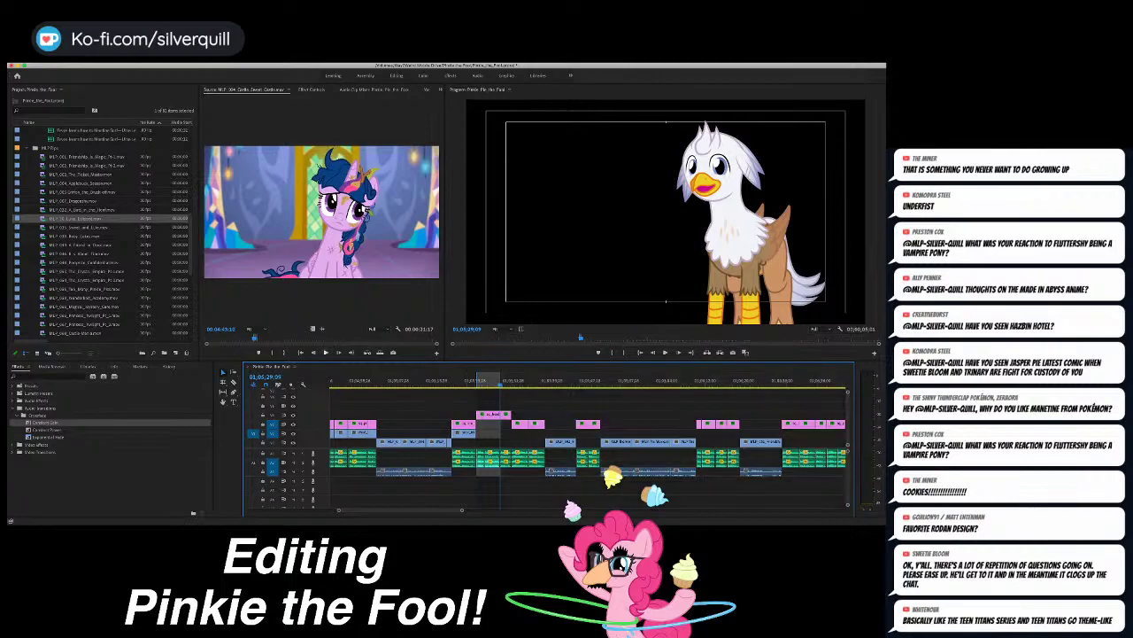
Step: Find the Castle Sweet Castle shot of Rarity and Twilight at the table and overwrite the marked range with it
left_click(251, 338)
key("space")
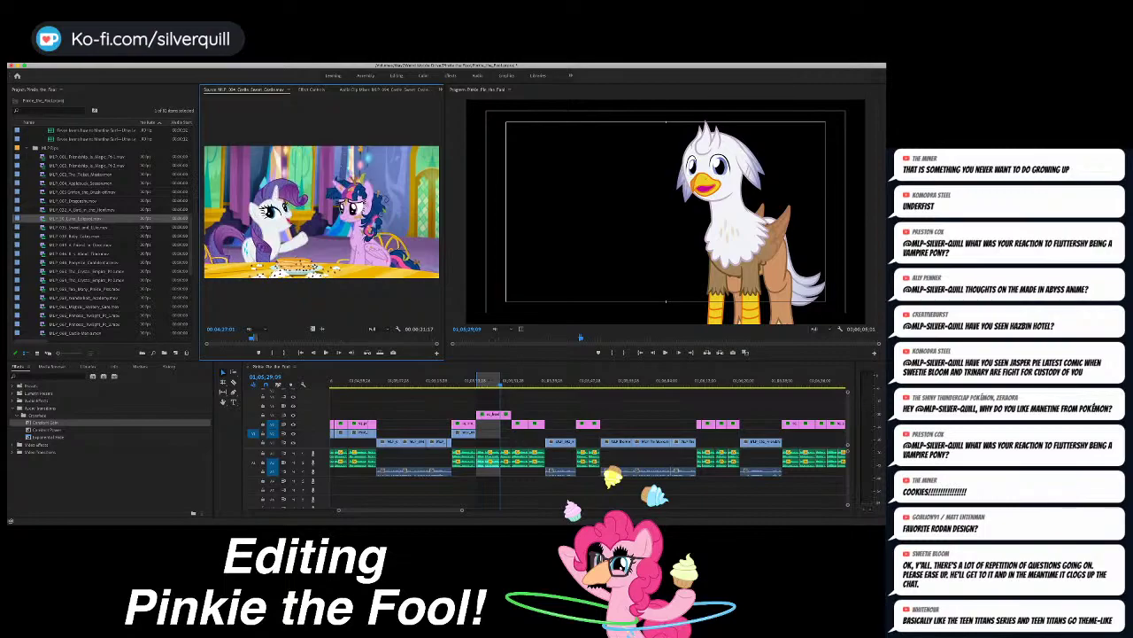
key(".")
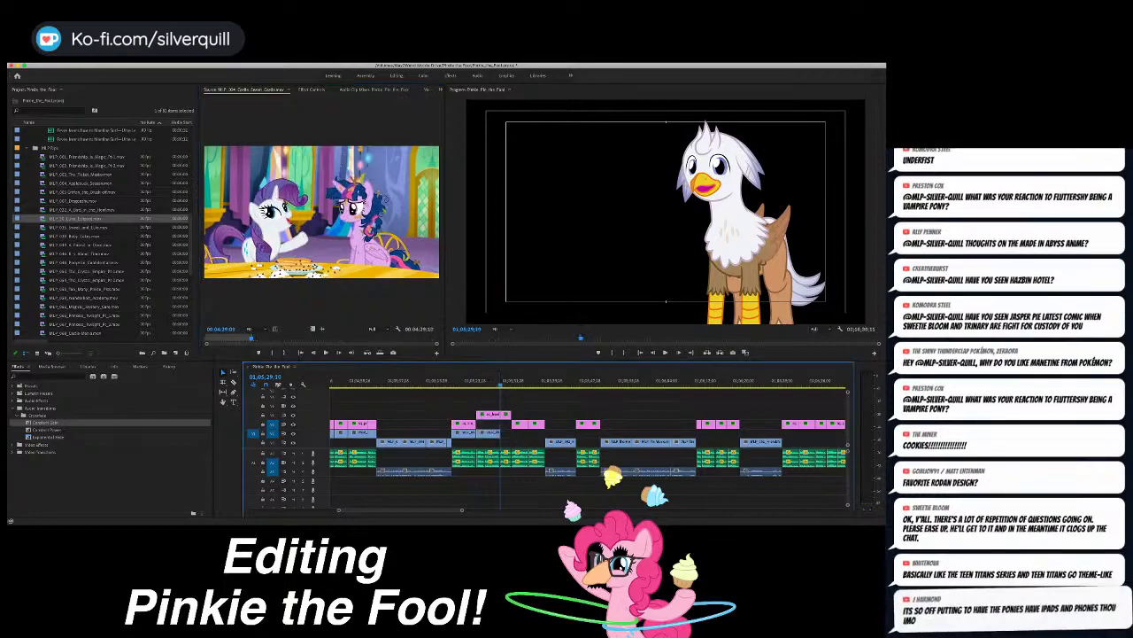
Step: Review the placed Rarity table clip, slip its content slightly, and mark a sequence in point partway through it
left_click_drag(500, 385, 485, 385)
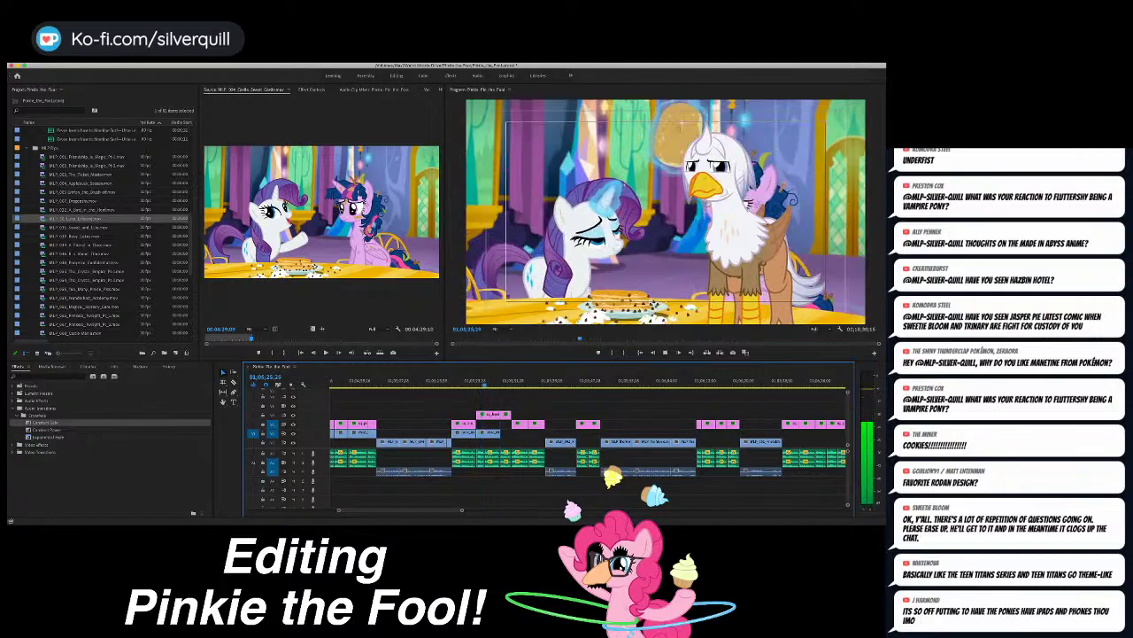
key("space")
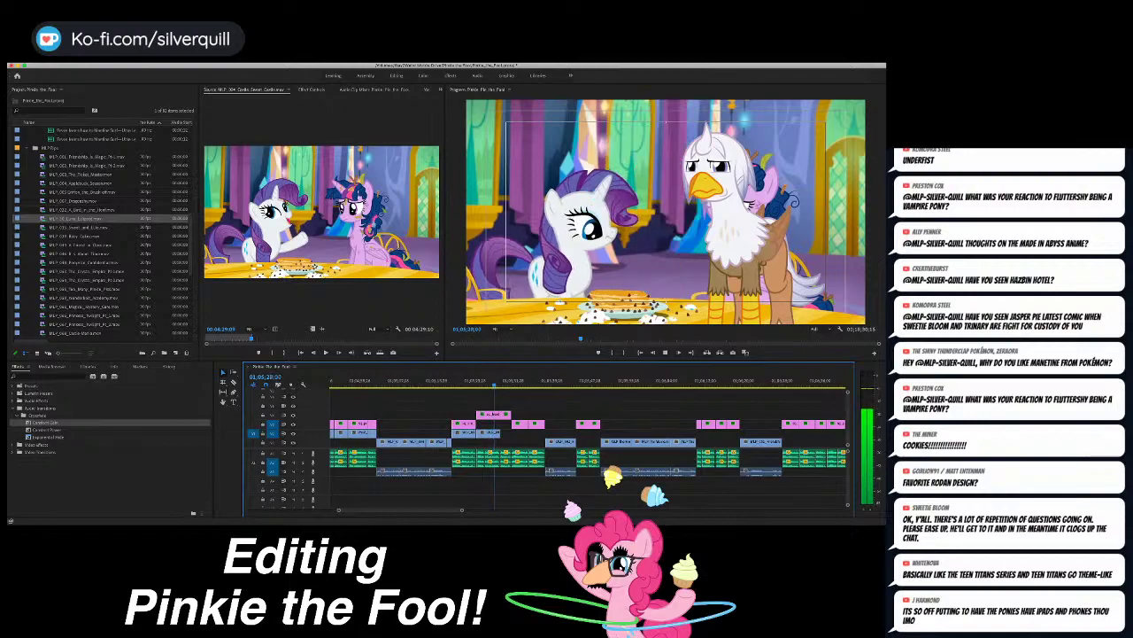
key("equal")
key("equal")
key("equal")
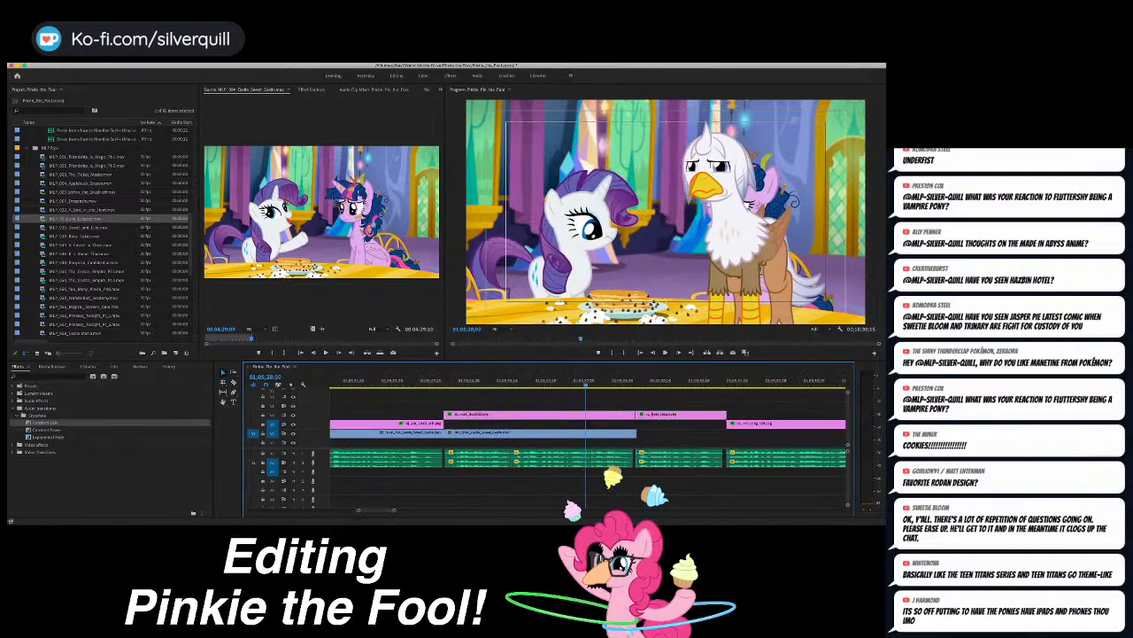
key("Up")
key("Up")
key("space")
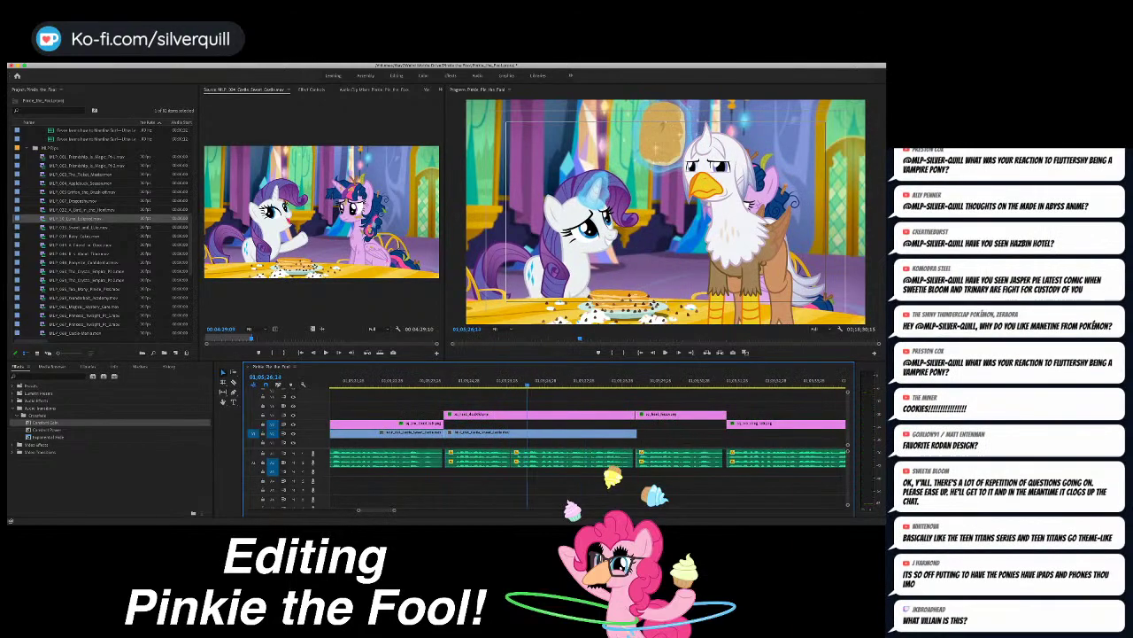
key("Right")
key("Right")
key("Right")
key("Right")
key("Right")
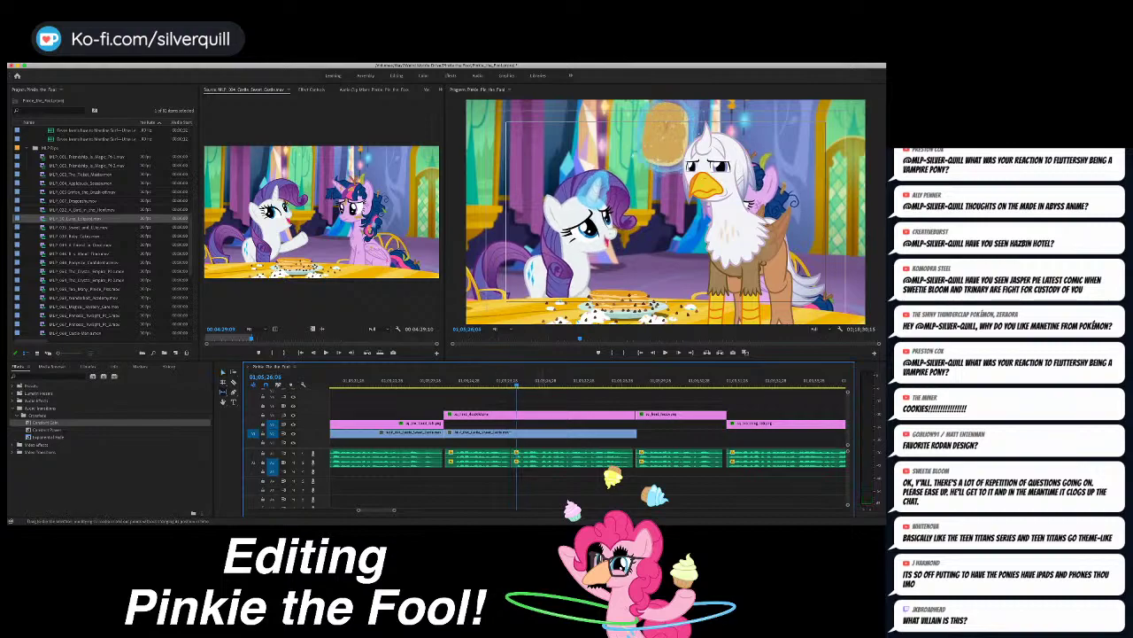
left_click_drag(539, 434, 535, 434)
key("i")
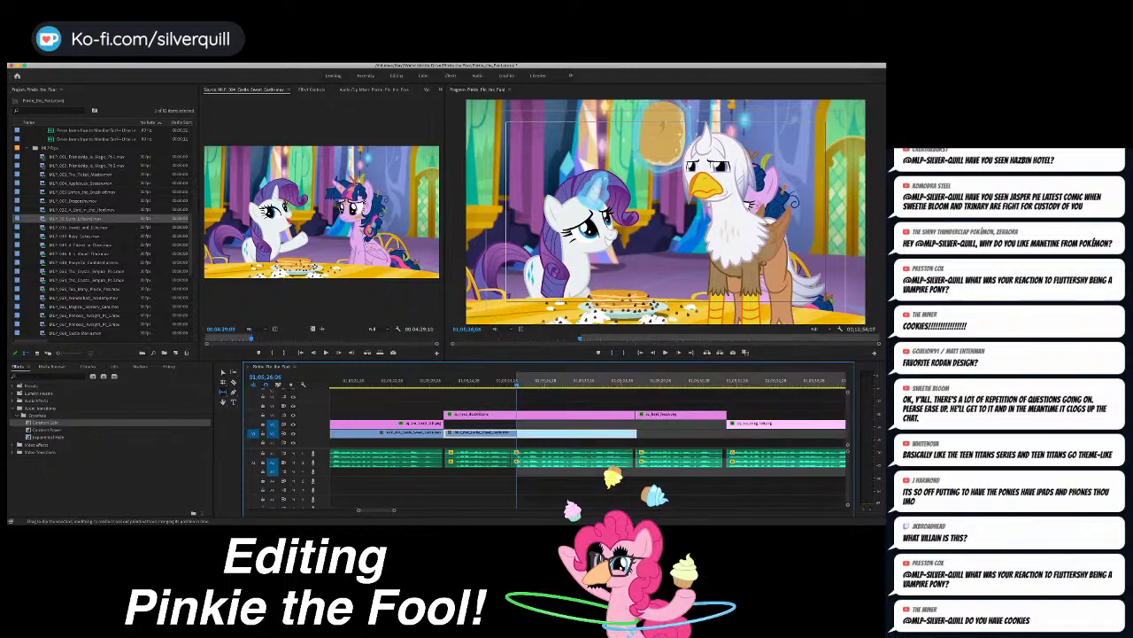
Step: Slip the Rarity table clip further so Pinkie Pie is out of the shot, and play the result from the clip's start
key("space")
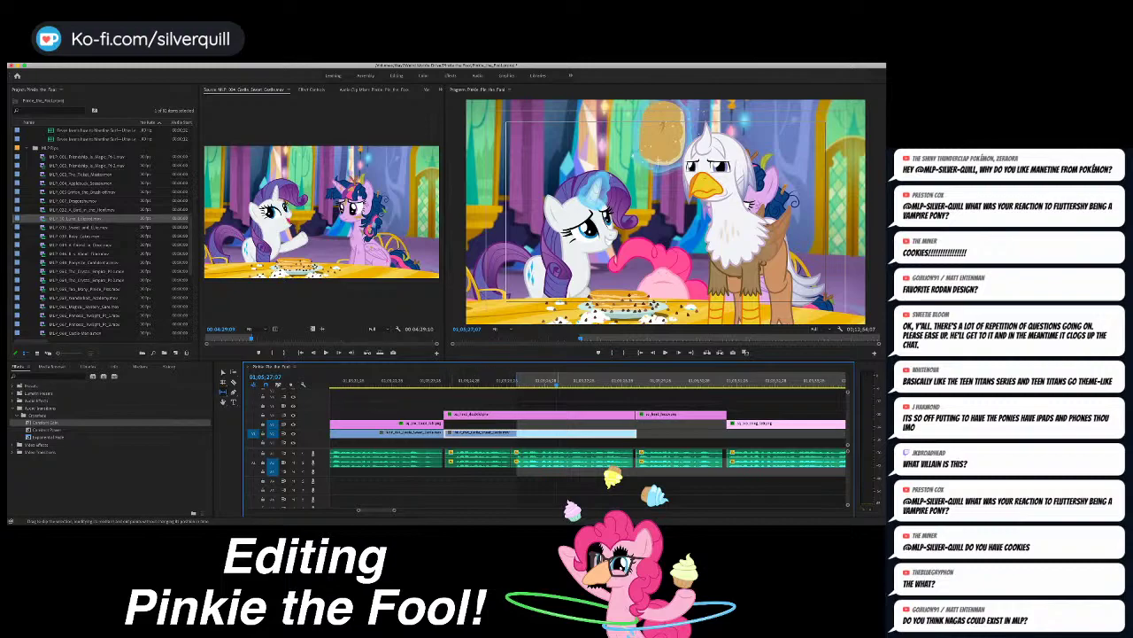
left_click_drag(578, 434, 542, 433)
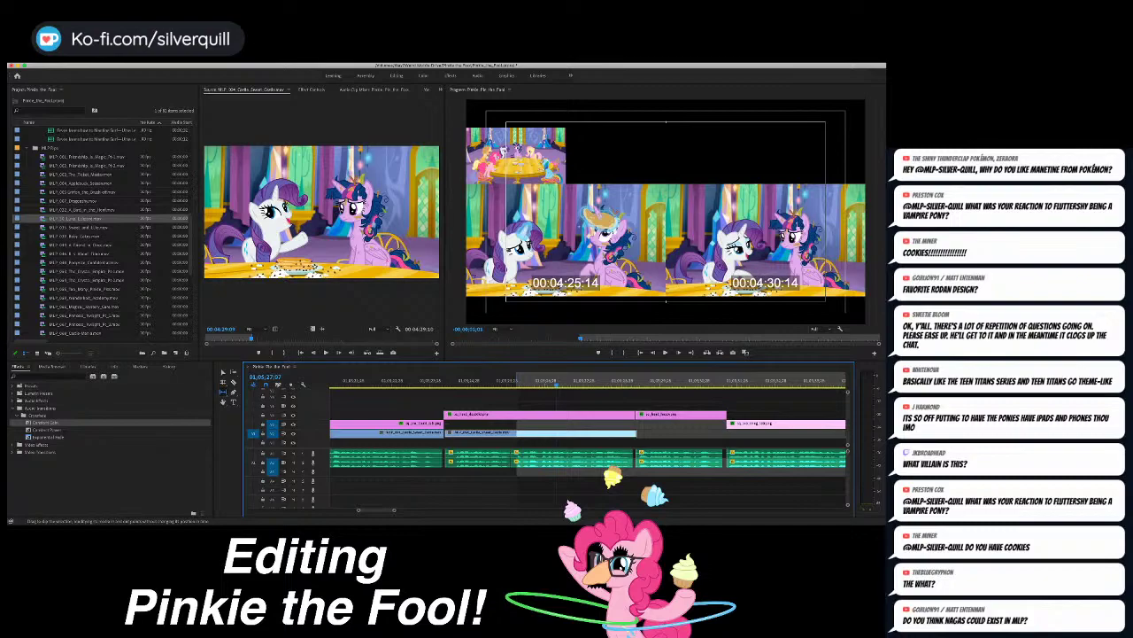
left_click_drag(542, 434, 542, 434)
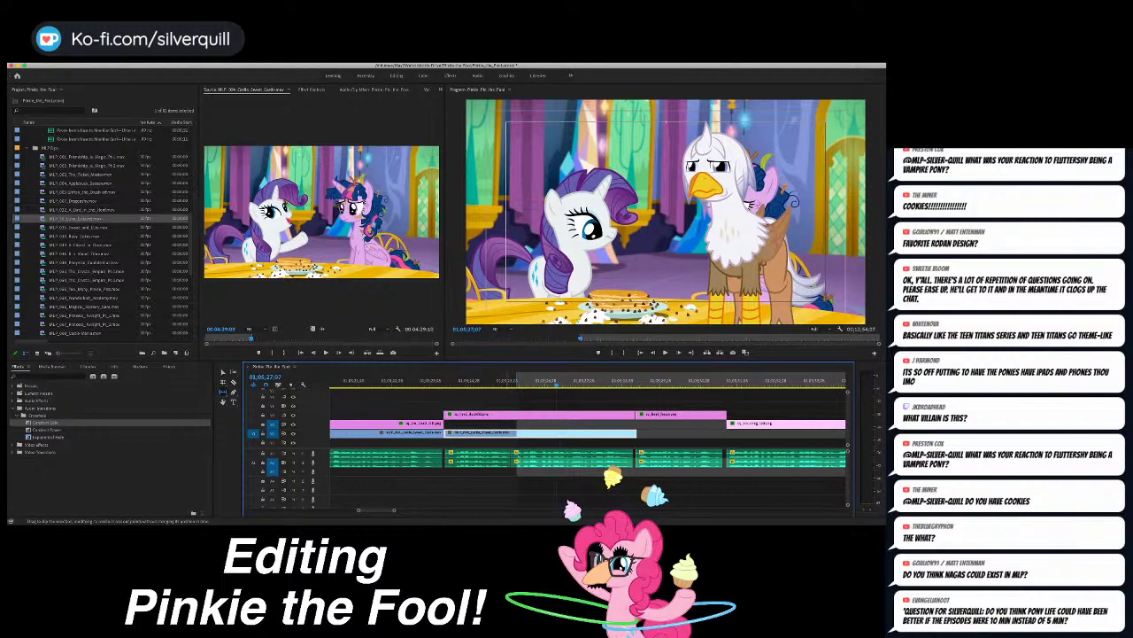
key("v")
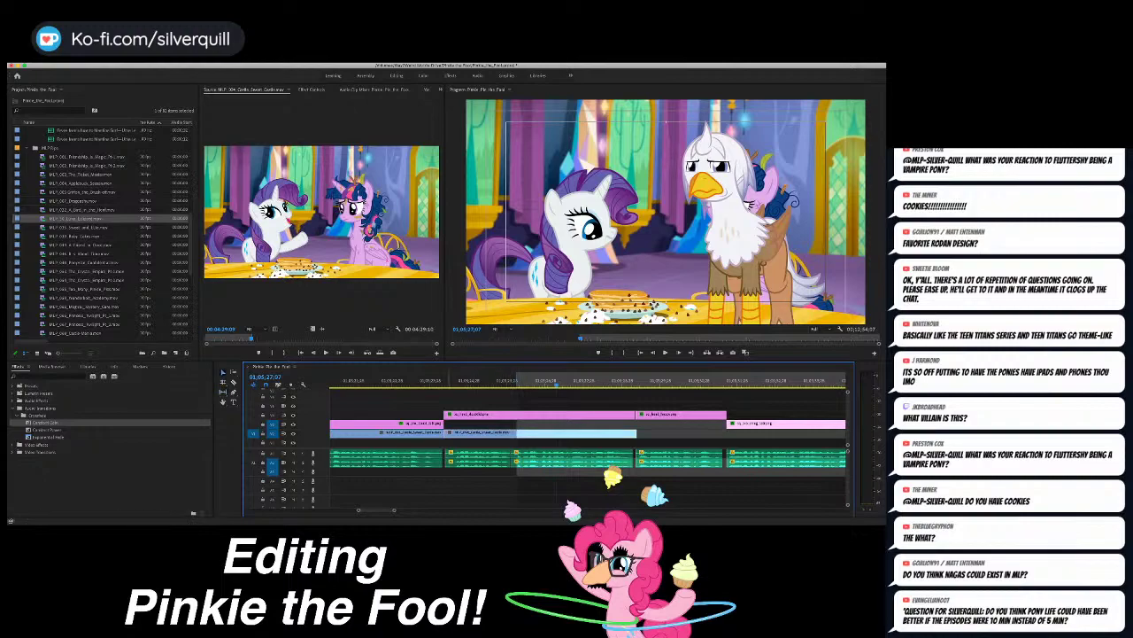
left_click(447, 380)
key("space")
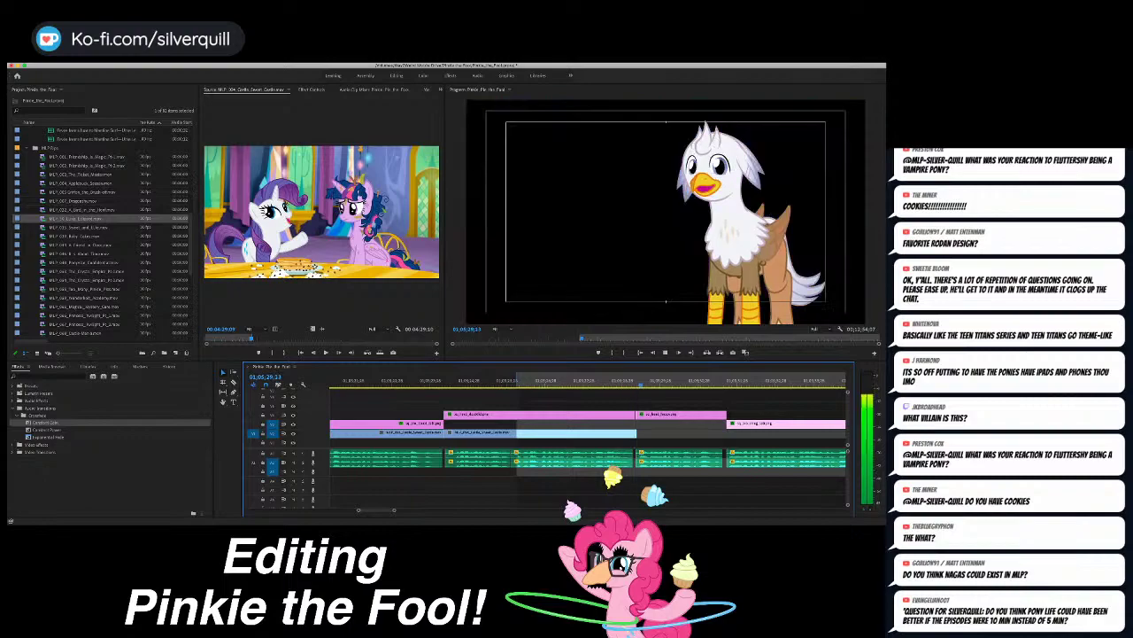
Step: Mark the empty background range under the next griffin head clip, from the end of the Rarity table clip to the next pose
key("Up")
key("i")
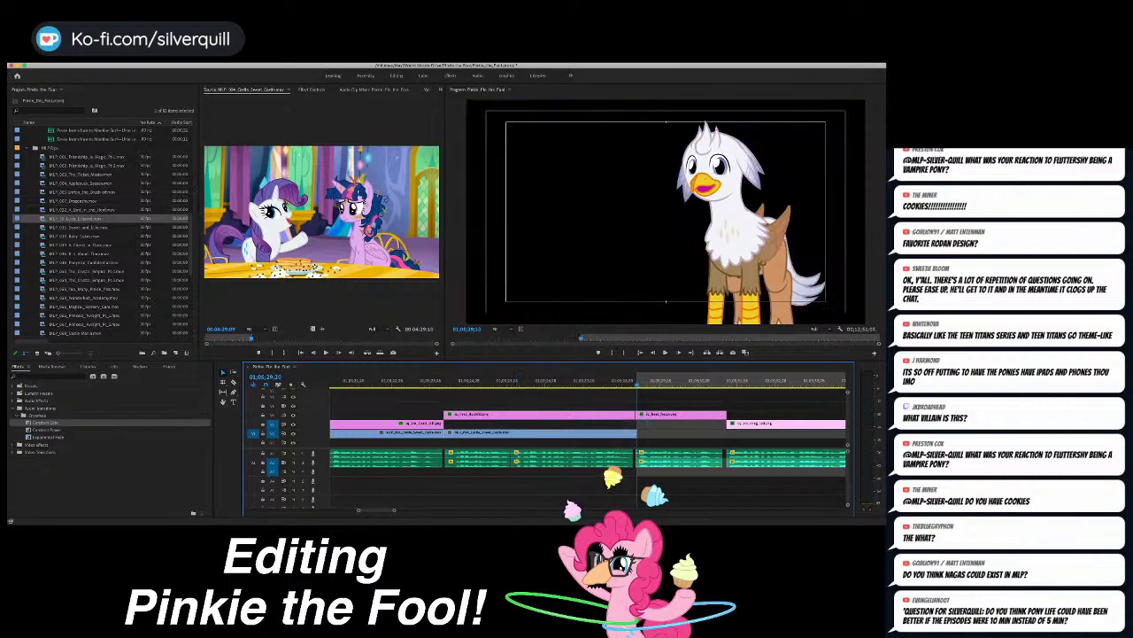
key("space")
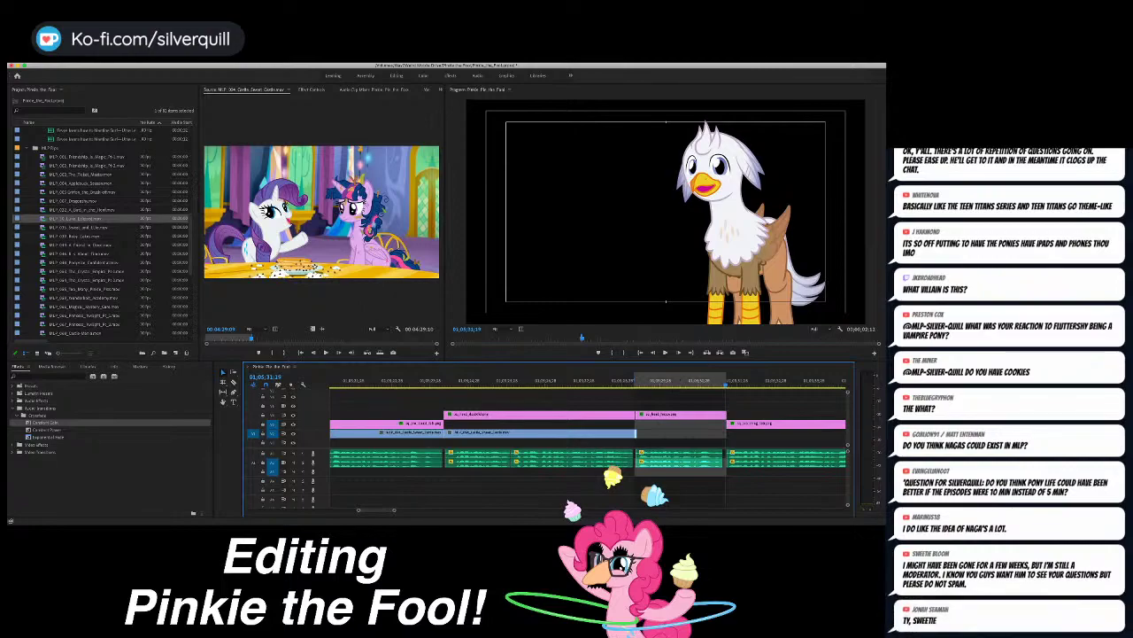
Step: Set a source in point at the Castle Sweet Castle close shot of Twilight beside the table and overwrite the marked range with it
key("super+Tab")
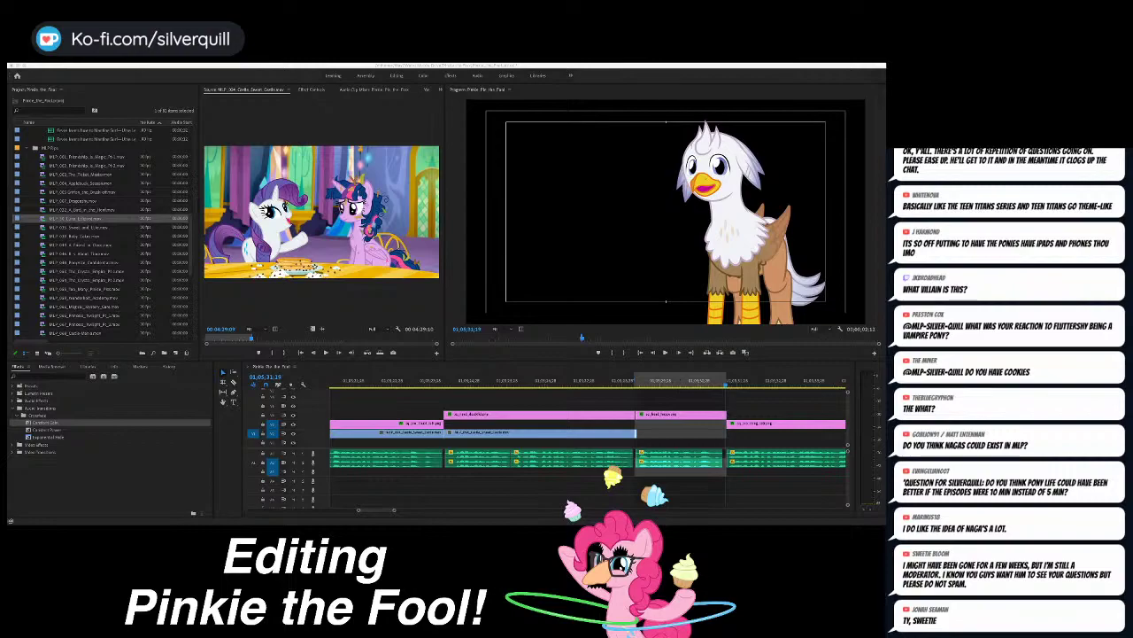
left_click(322, 221)
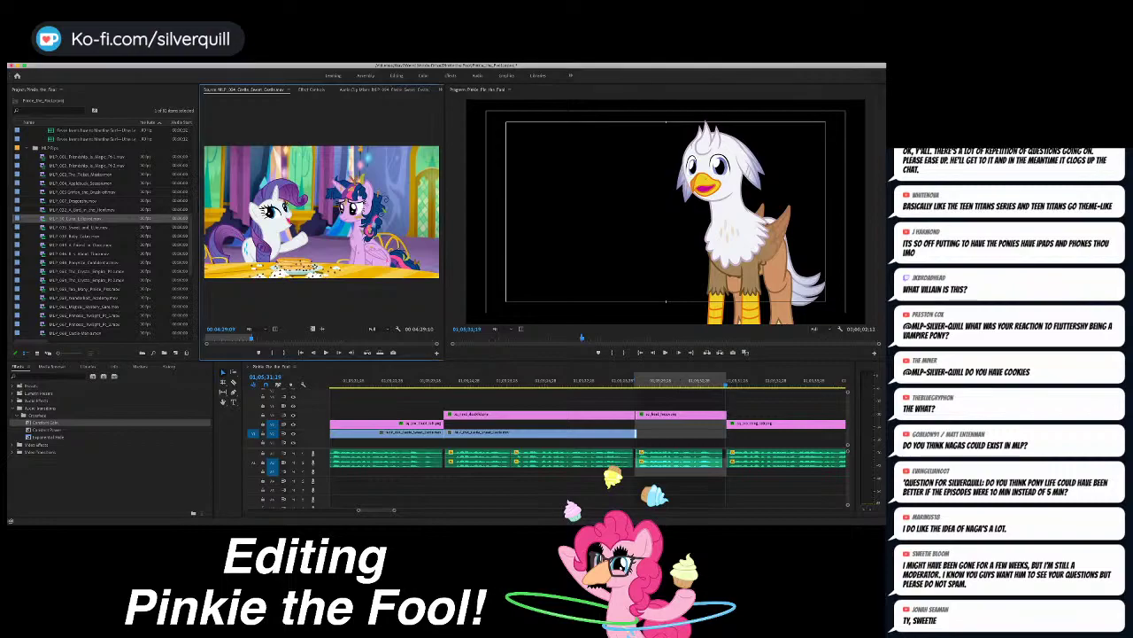
key("space")
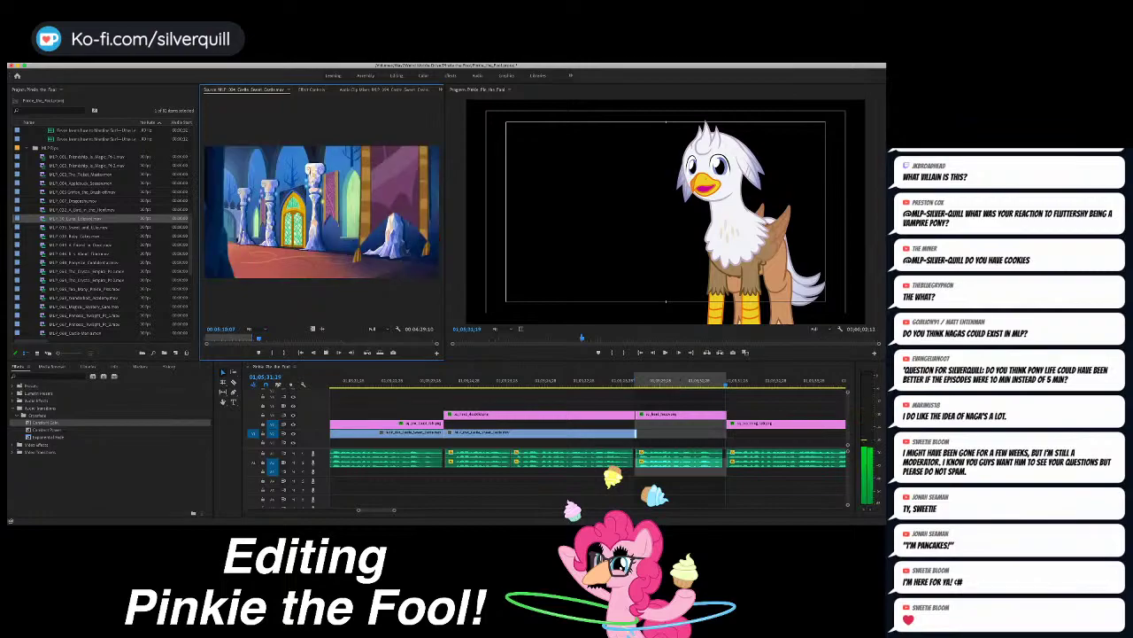
key("k")
key("Left")
key("Left")
key("Left")
key("Left")
key("Left")
key("Left")
key("Left")
key("Left")
key("Left")
key("Left")
key("Left")
key("Left")
key("Left")
key("Left")
key("Left")
key("Left")
key("i")
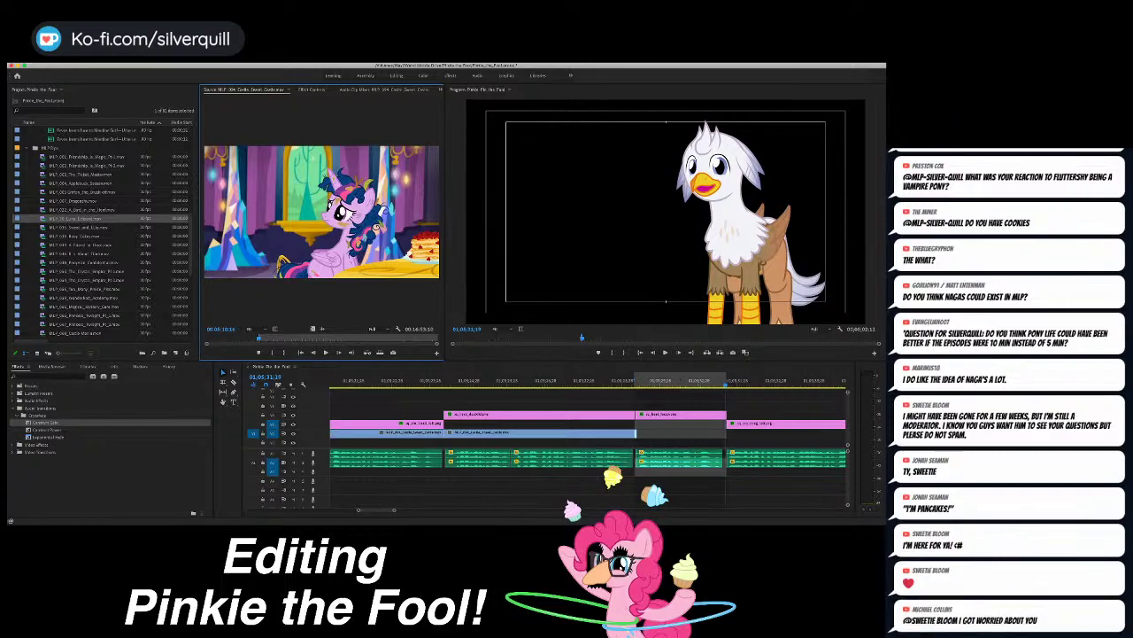
key("period")
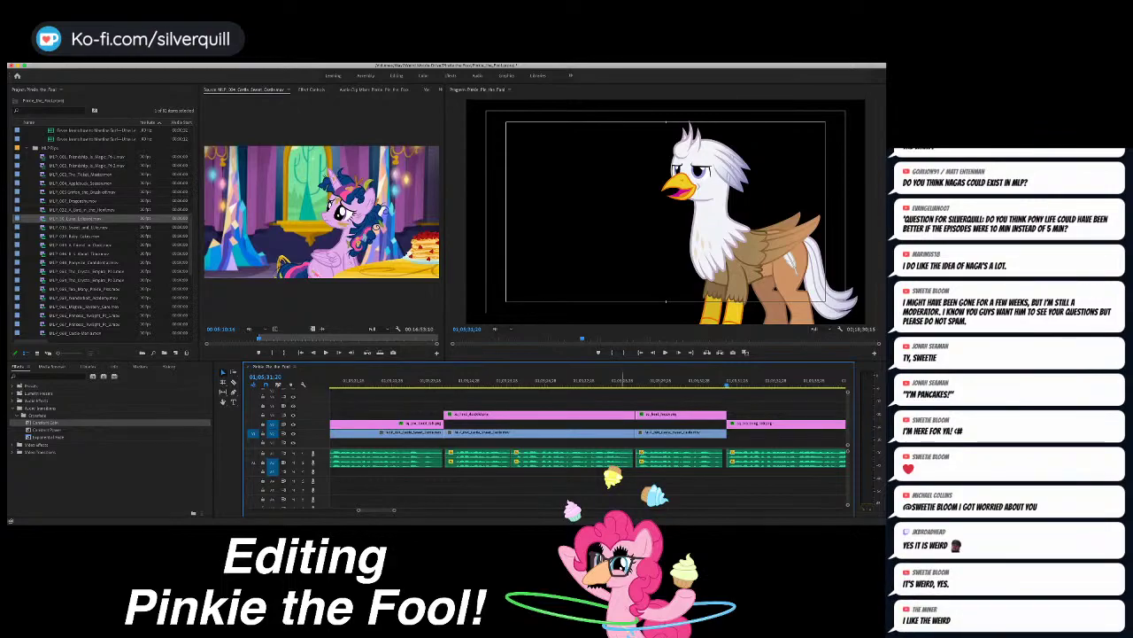
Step: Play back the newly placed Twilight close shot from its start and set a sequence in point at its end
mouse_move(623, 382)
left_mouse_down()
mouse_move(660, 382)
mouse_move(635, 381)
left_mouse_up()
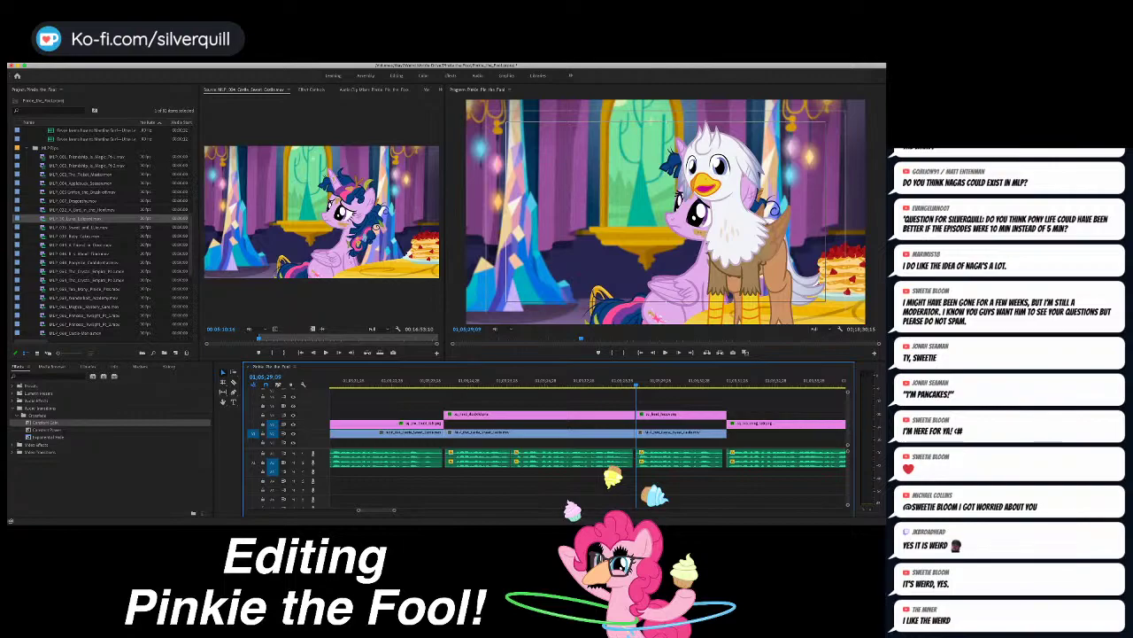
key("space")
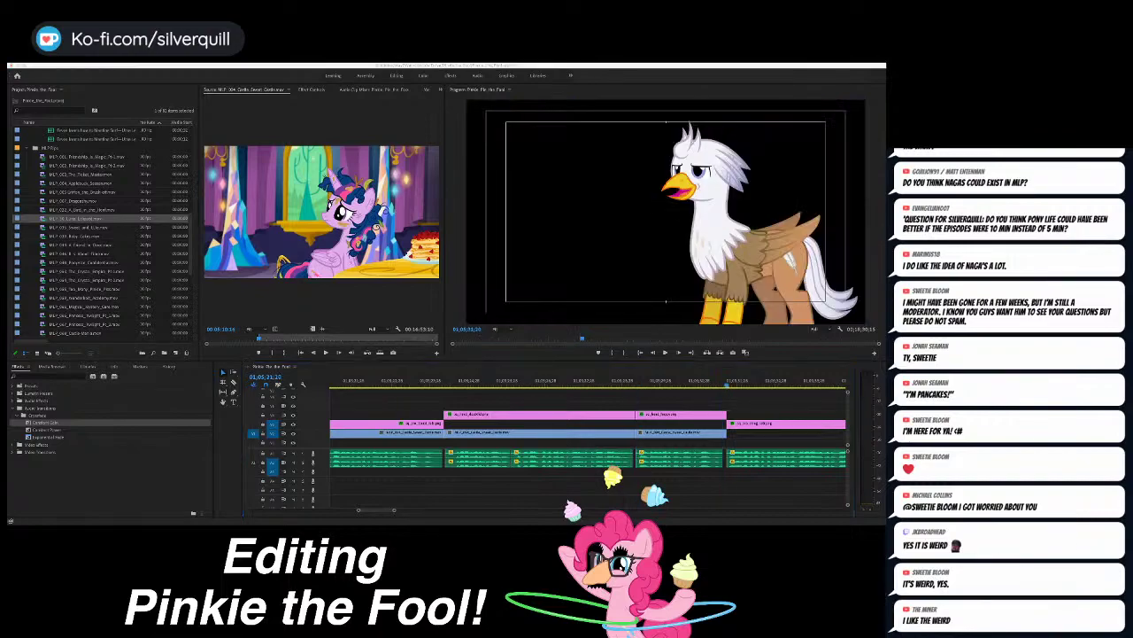
key("minus")
key("minus")
key("minus")
key("i")
Step: Play through the next griffin pose and set the sequence out point at that pose's end
key("equal")
key("equal")
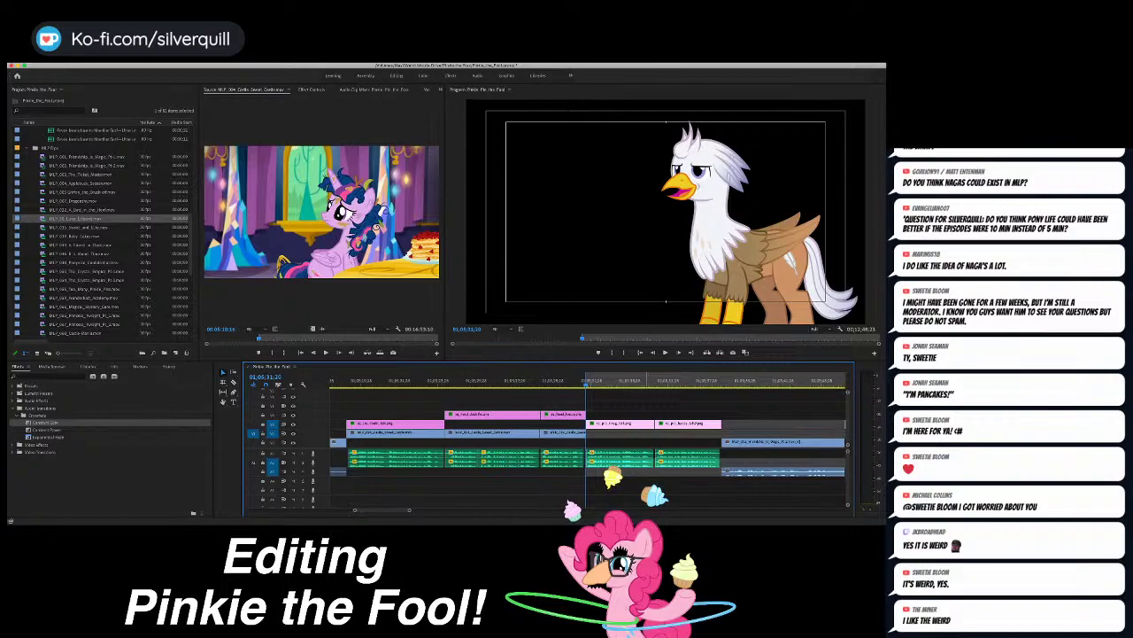
scroll(589, 443, "right", 3)
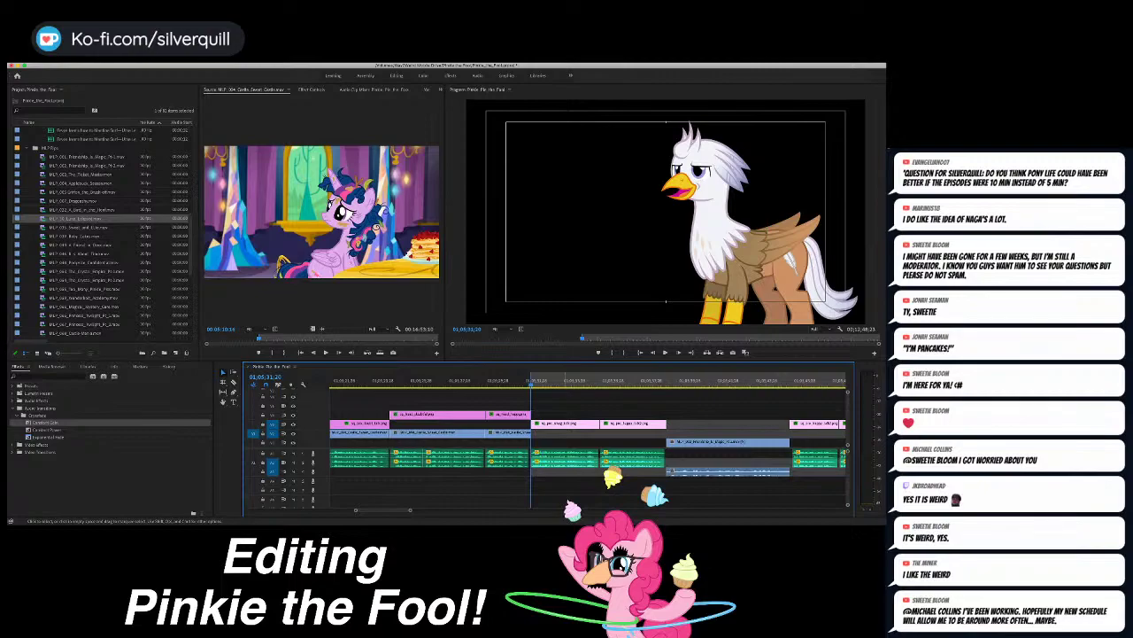
key("space")
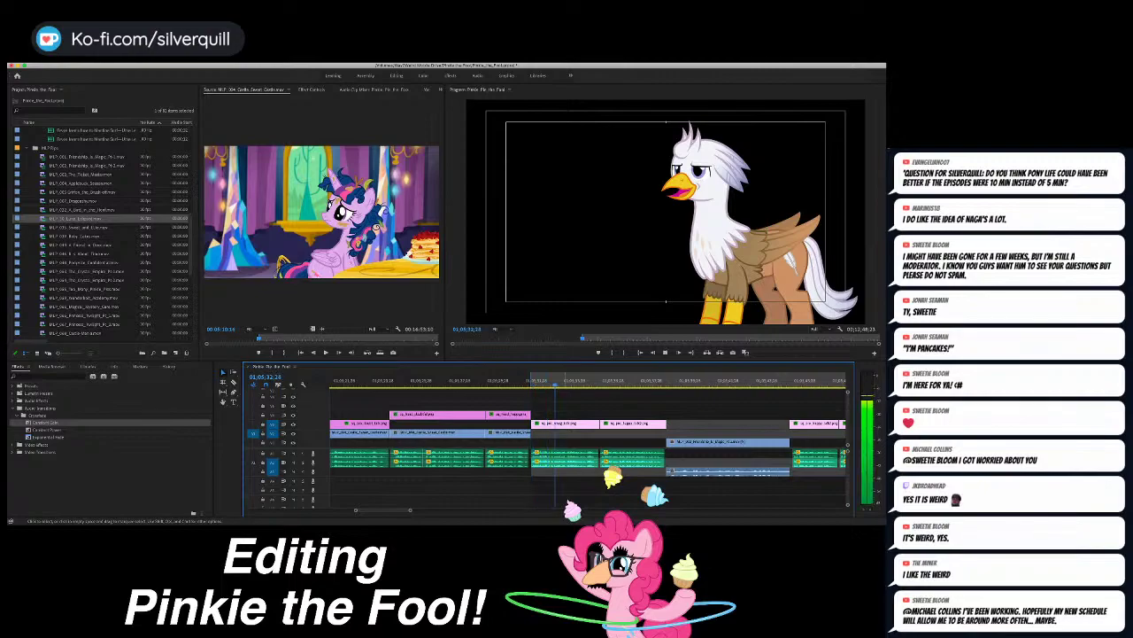
key("space")
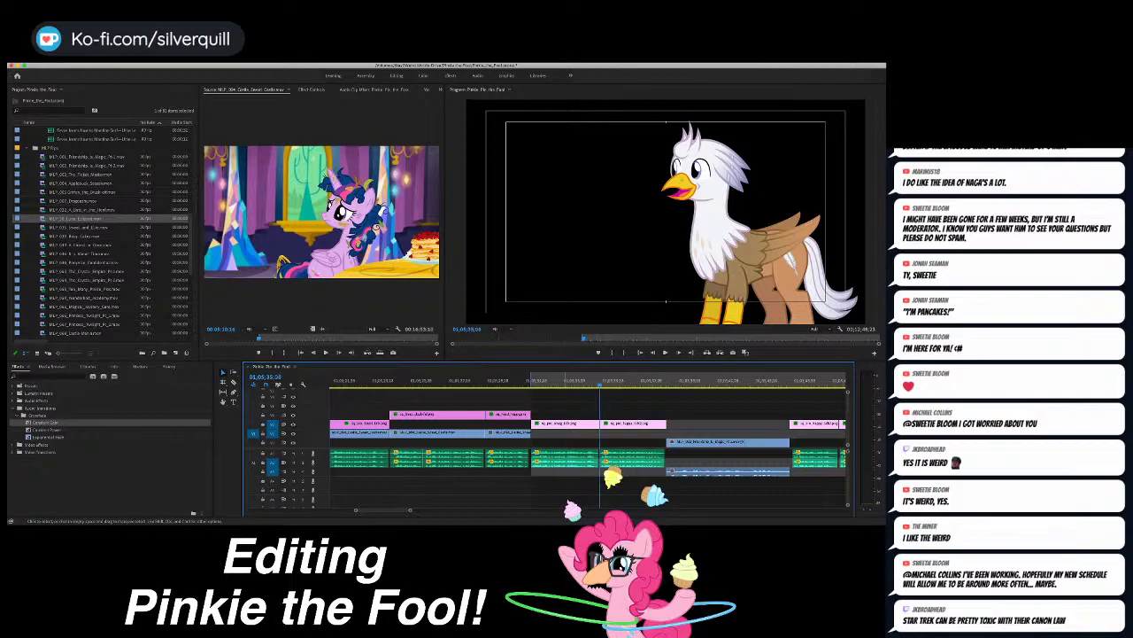
key("o")
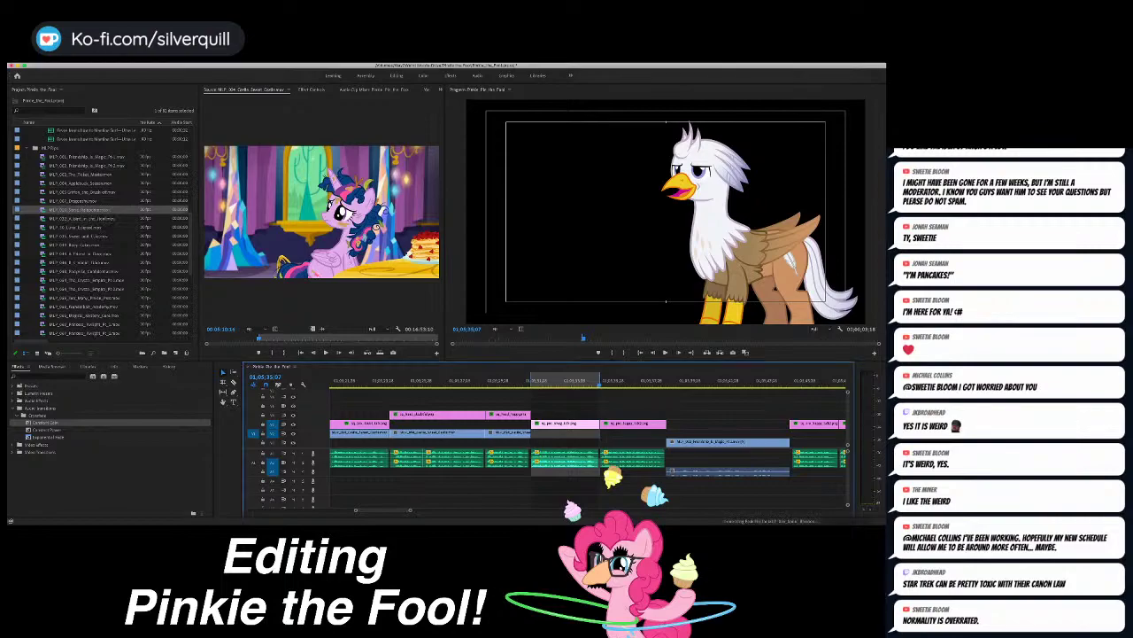
Step: Load the Sonic Rainboom episode, set a source in point at the book-strewn library shot, and overwrite the marked range with it
double_click(80, 210)
key("space")
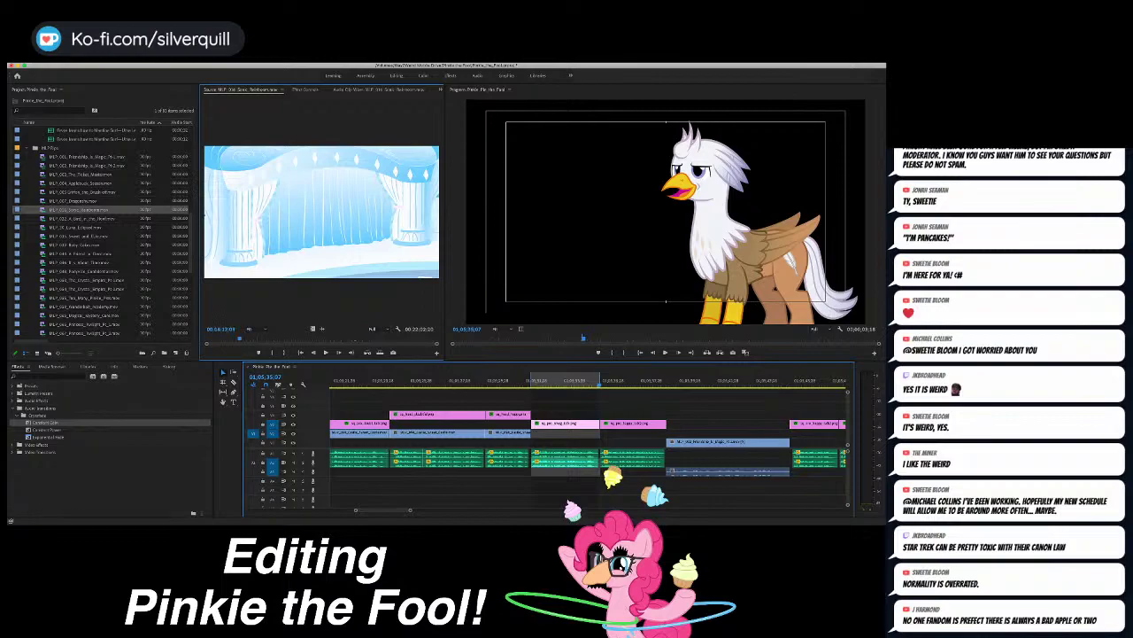
left_click_drag(240, 338, 243, 338)
key("space")
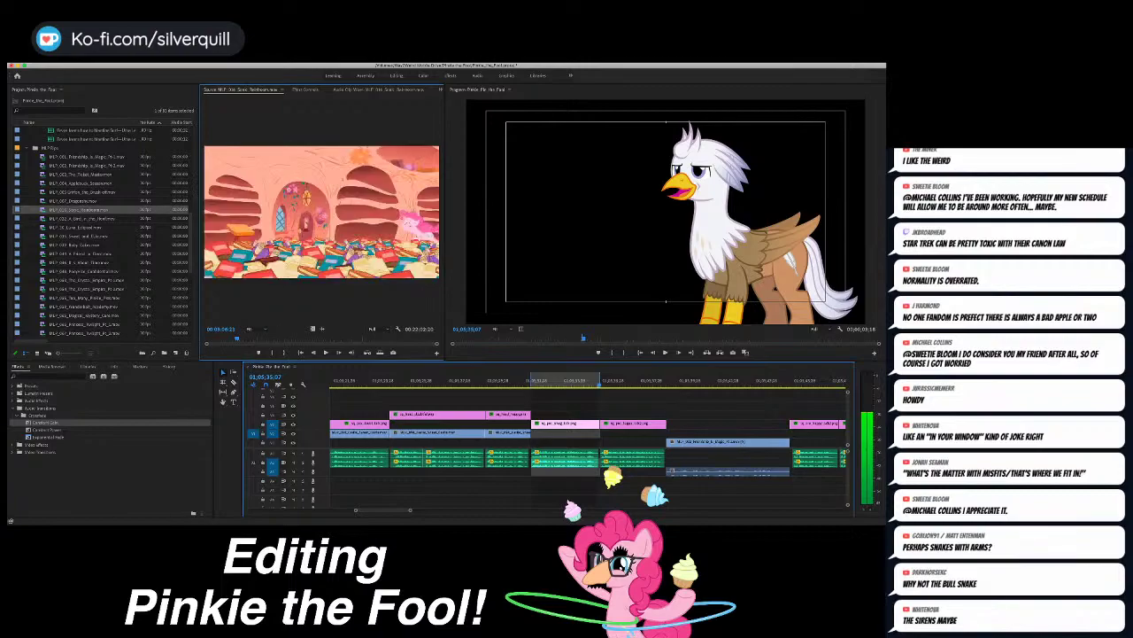
key("i")
key("space")
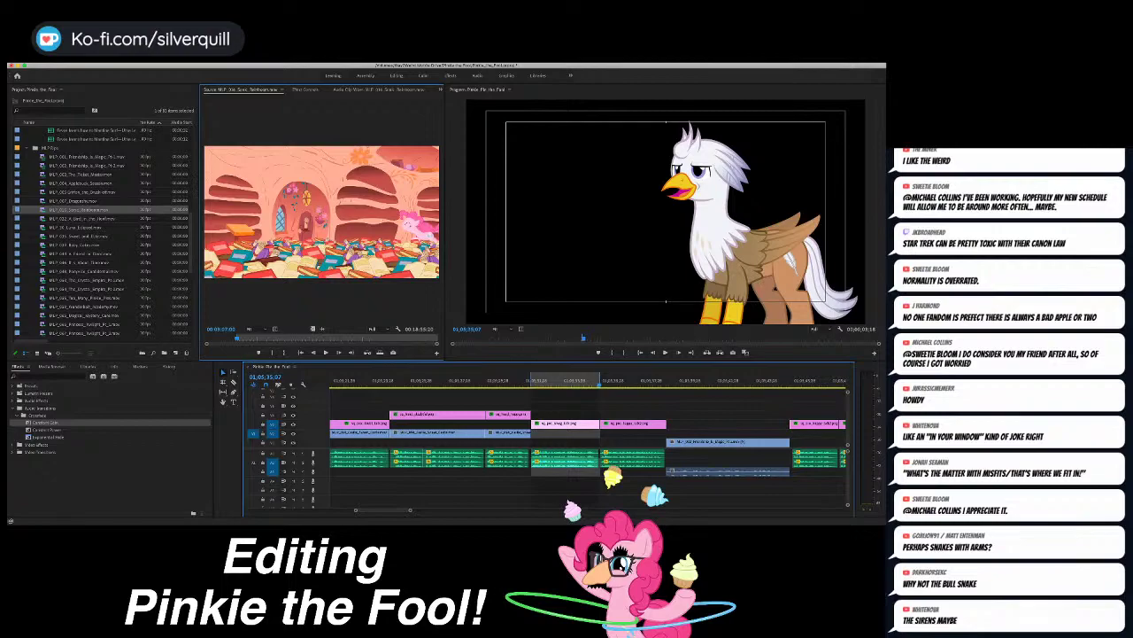
key(".")
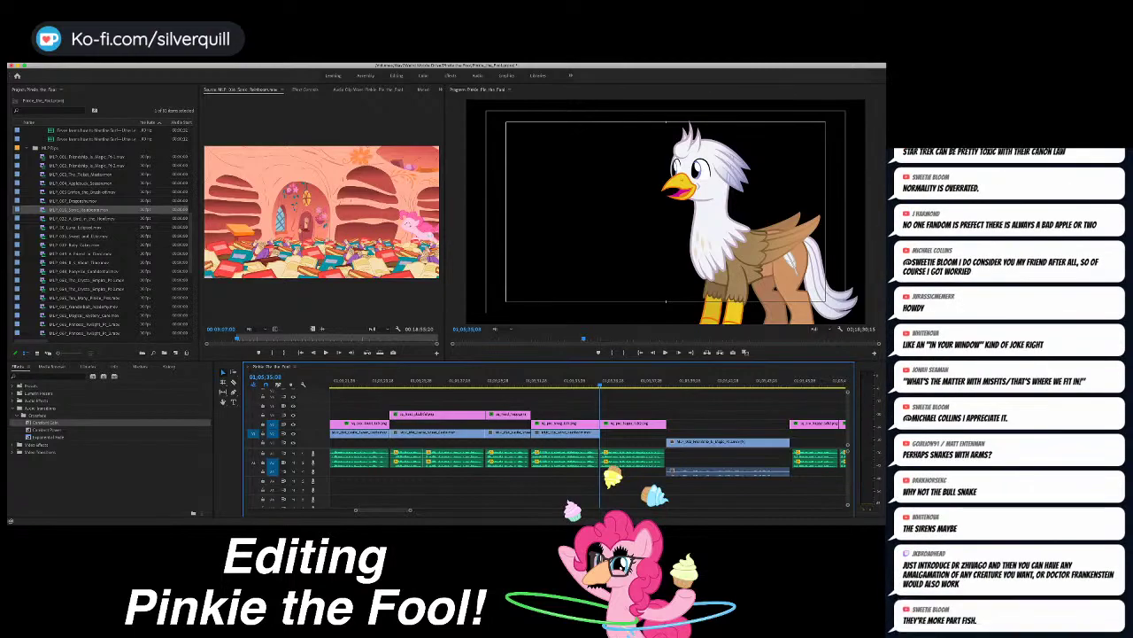
Step: Play back the book-strewn library clip and mark the empty background range under the following griffin pose, up to the cutaway clip
key("Left")
key("Up")
key("Left")
key("Right")
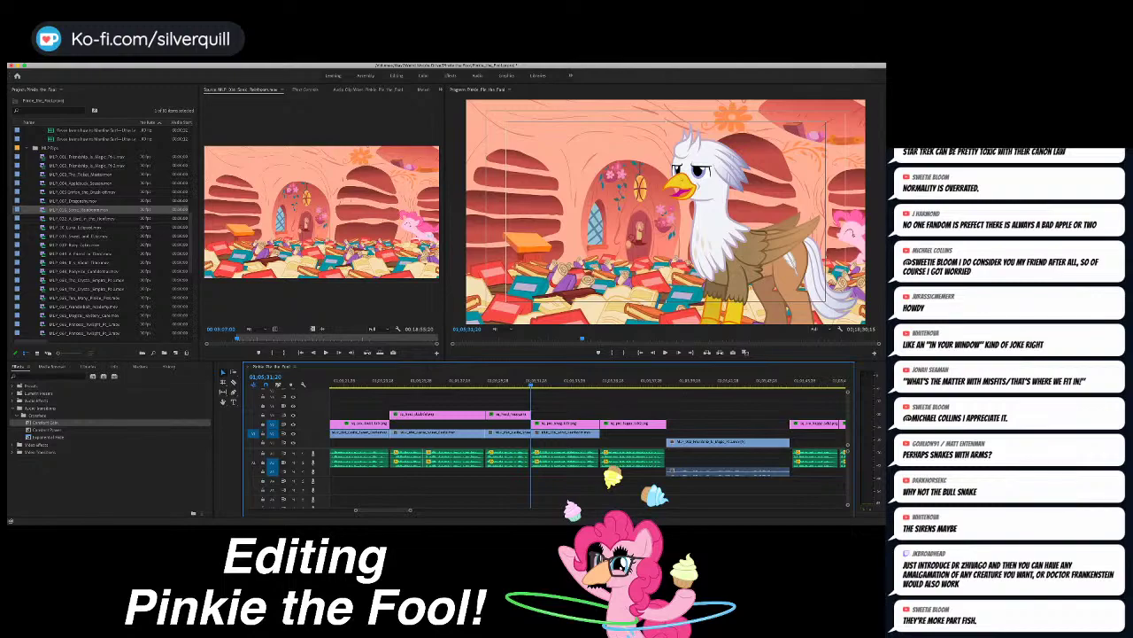
key("space")
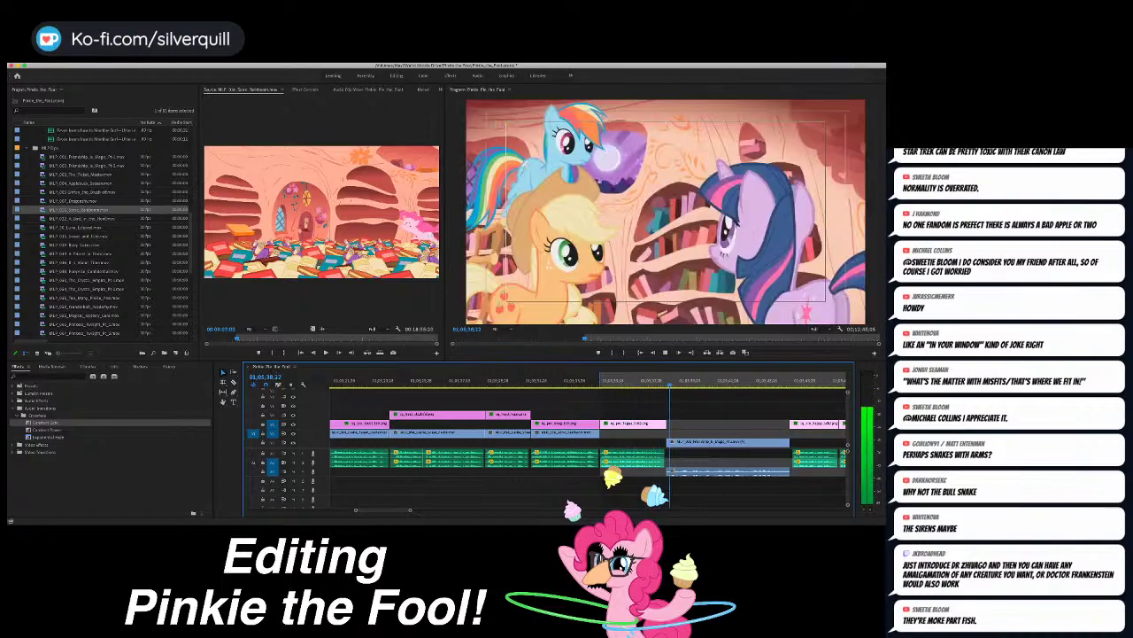
key("space")
key("Up")
key("Left")
key("o")
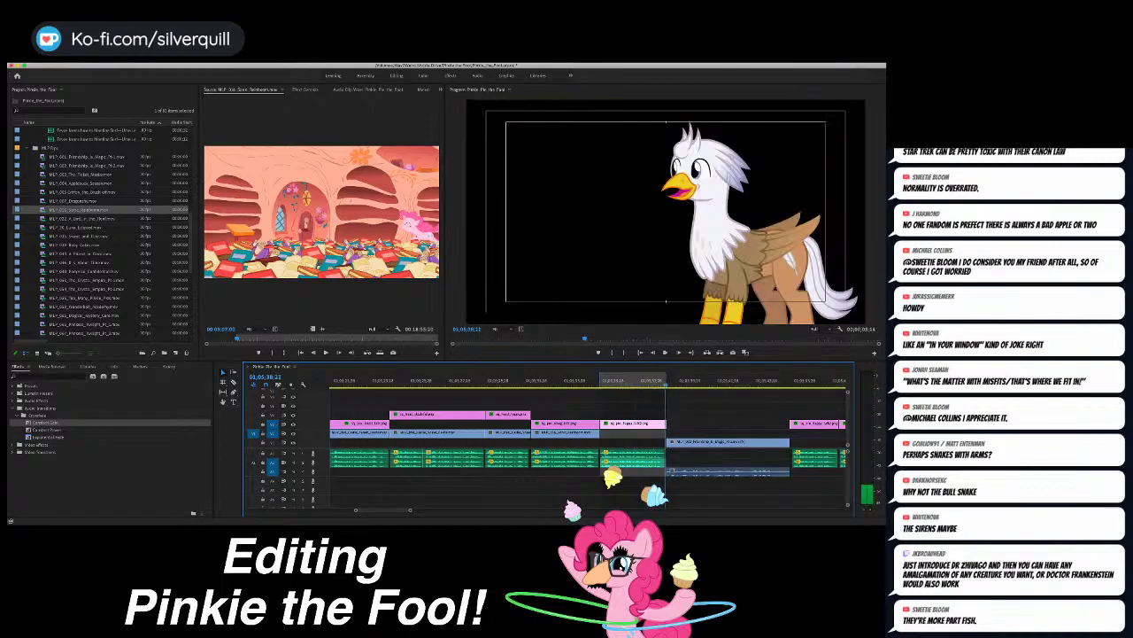
Step: Set a source out point ending the library shot of Pinkie Pie facing Twilight, clear the in point, and overwrite the marked range
key("shift+2")
key("space")
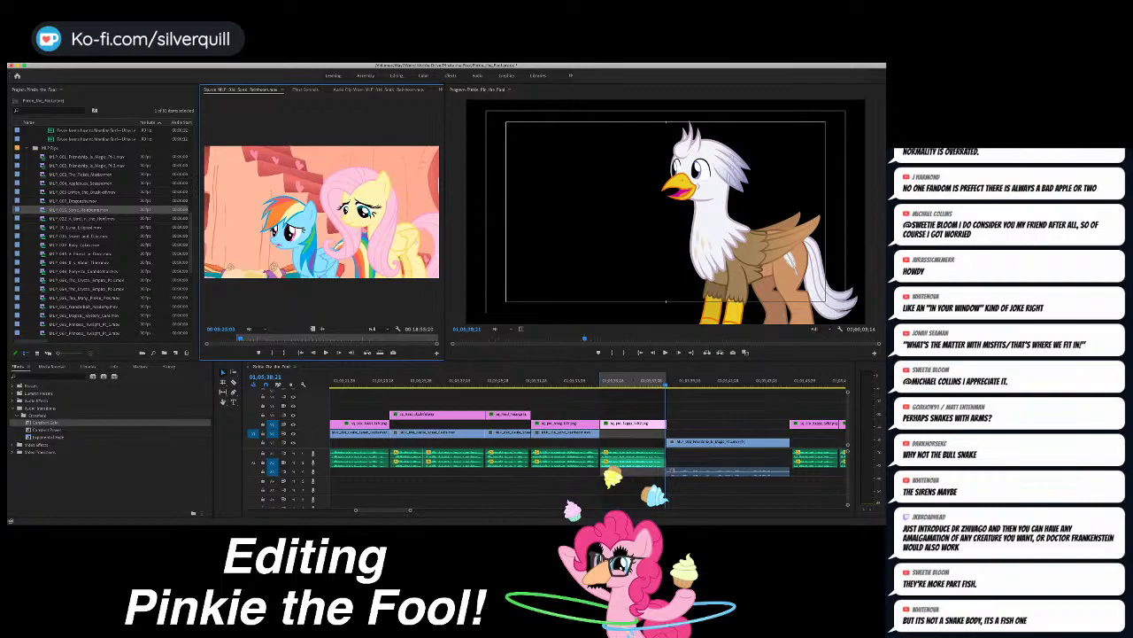
key("space")
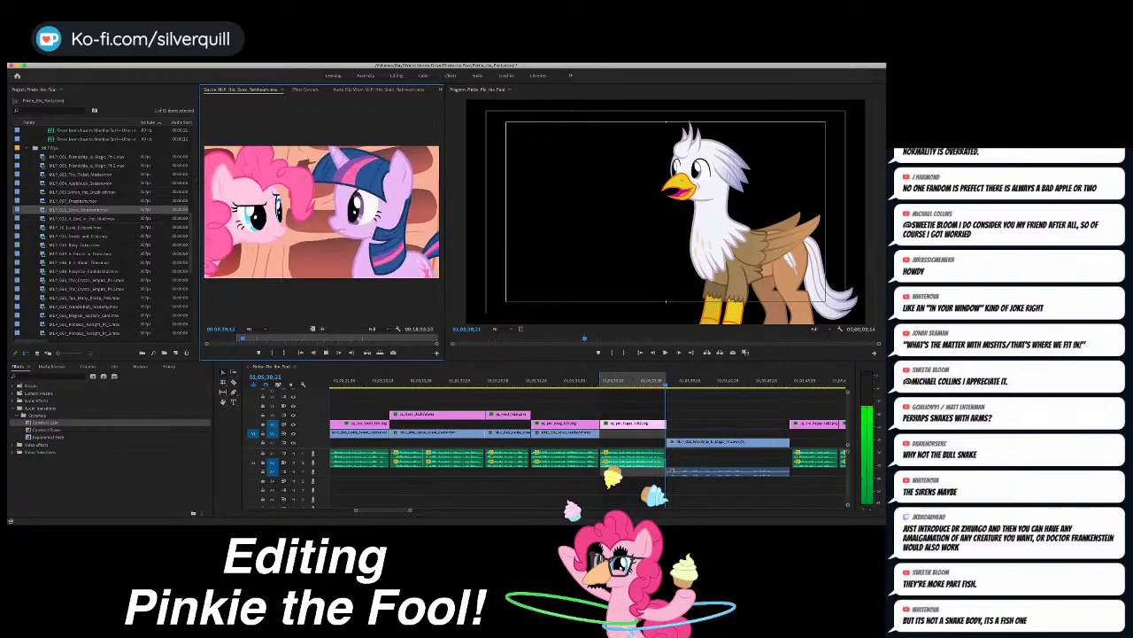
key("Left")
key("Left")
key("Left")
key("Left")
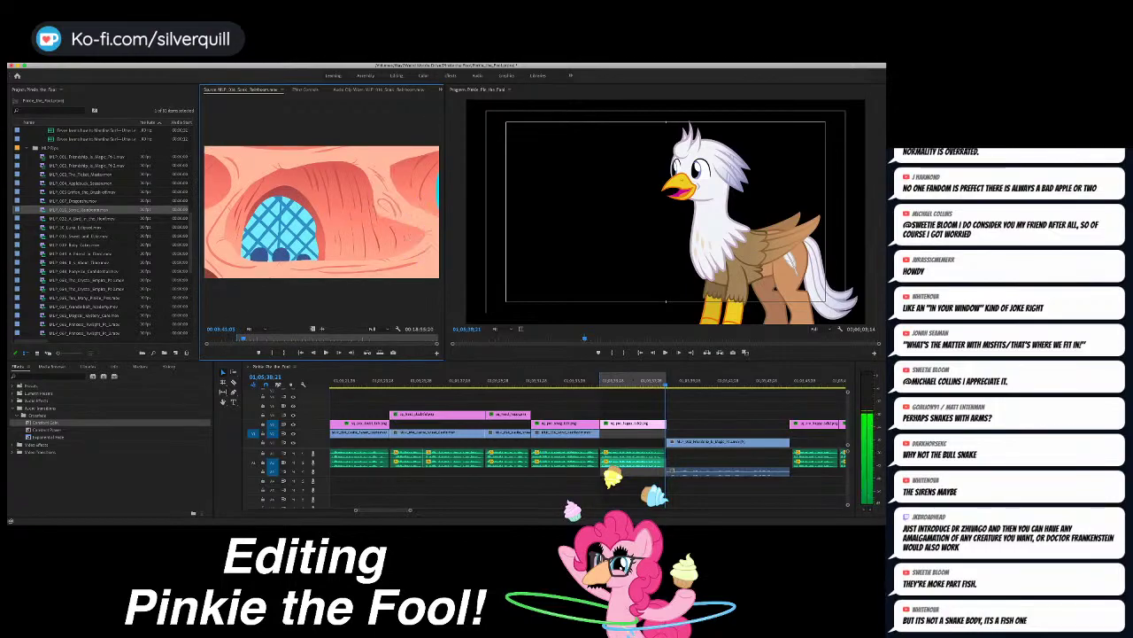
key("o")
key("alt+i")
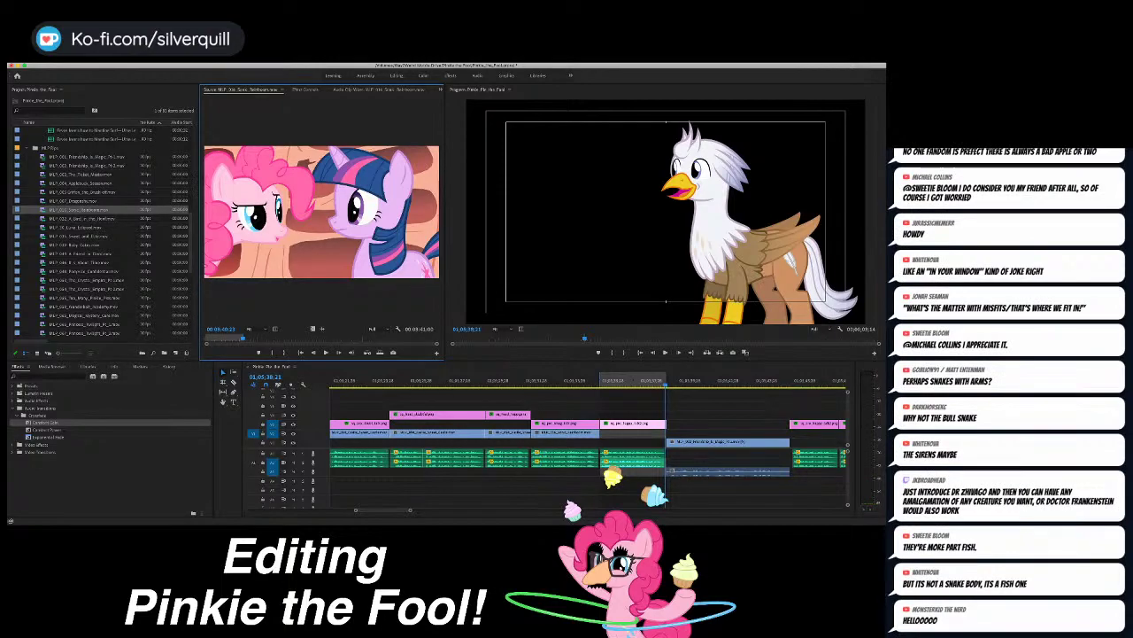
key("period")
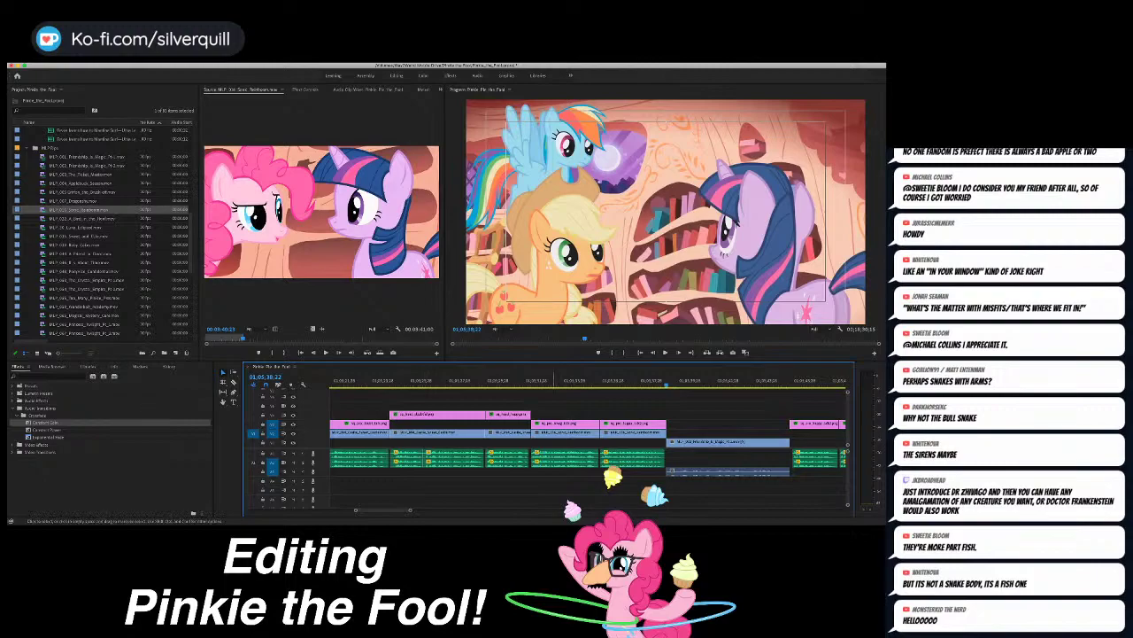
Step: Play through the cutaway clip and mark the empty background range under the two griffin poses after it
scroll(588, 434, "right", 1)
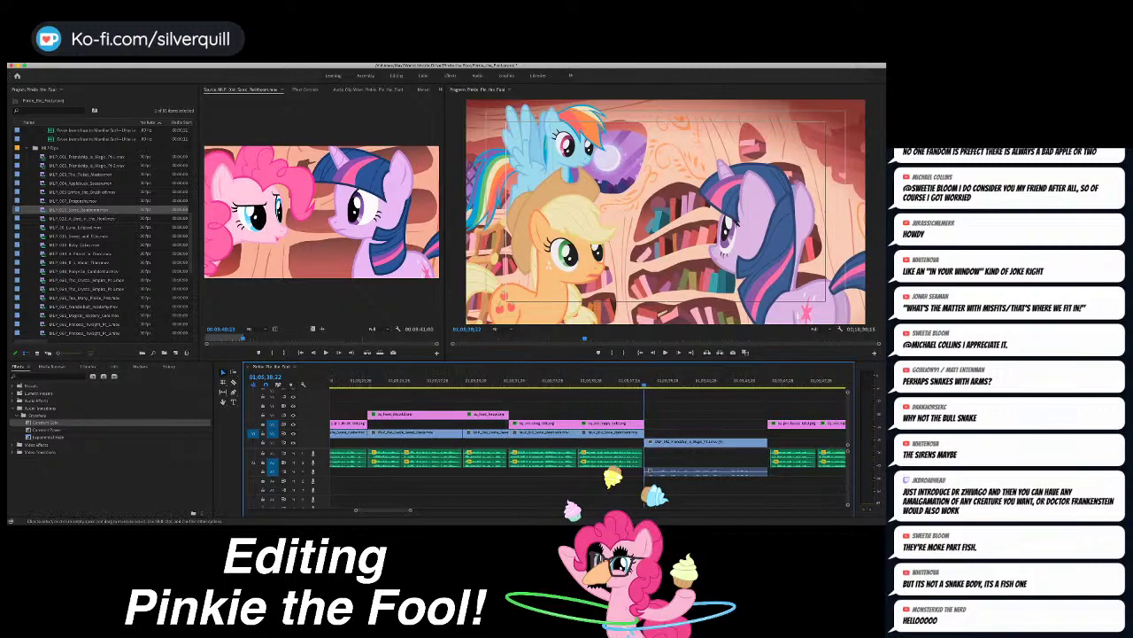
scroll(588, 439, "right", 1)
key("Up")
key("space")
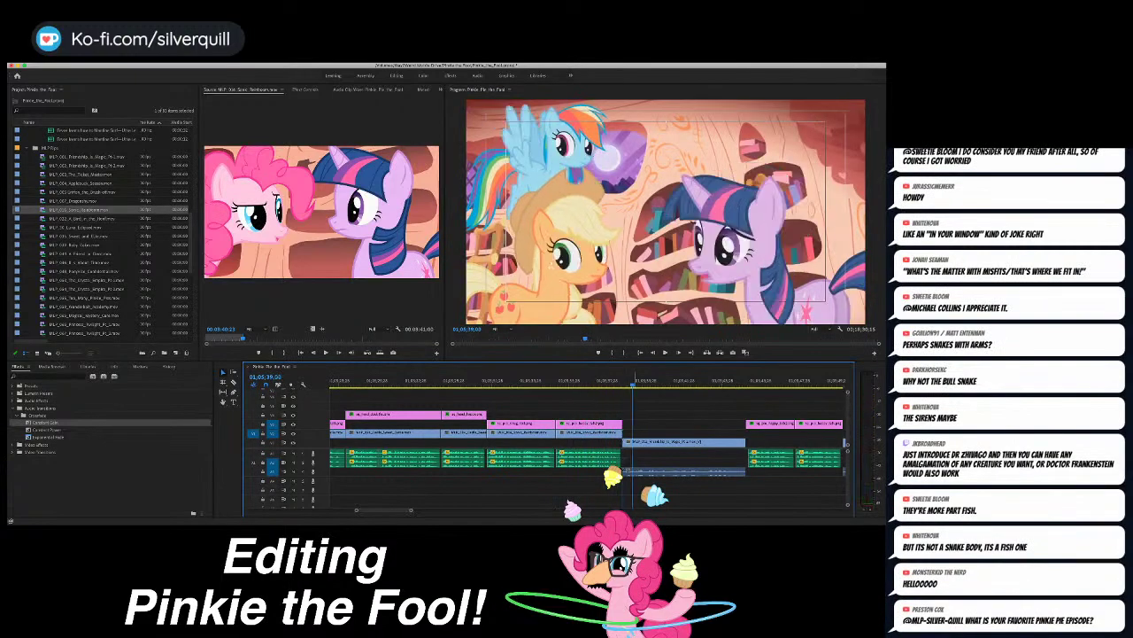
key("equal")
key("minus")
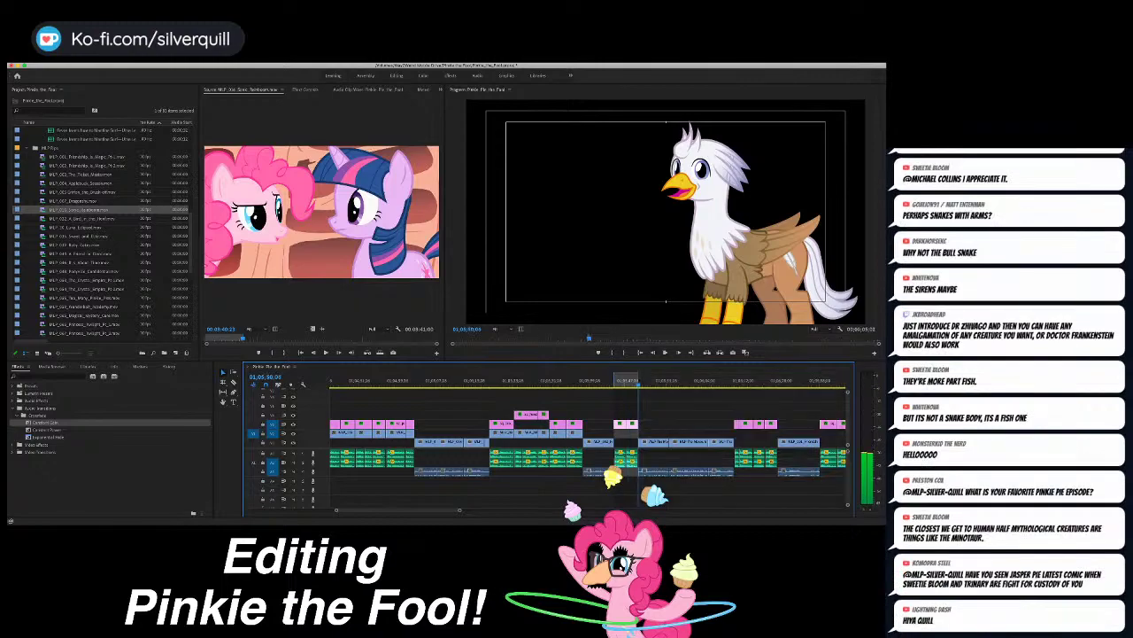
Step: Match-frame the movie clip after the marked range, set a source out point ending Pinkie Pie's angry confrontation with Twilight, and overwrite the range
left_click(654, 442)
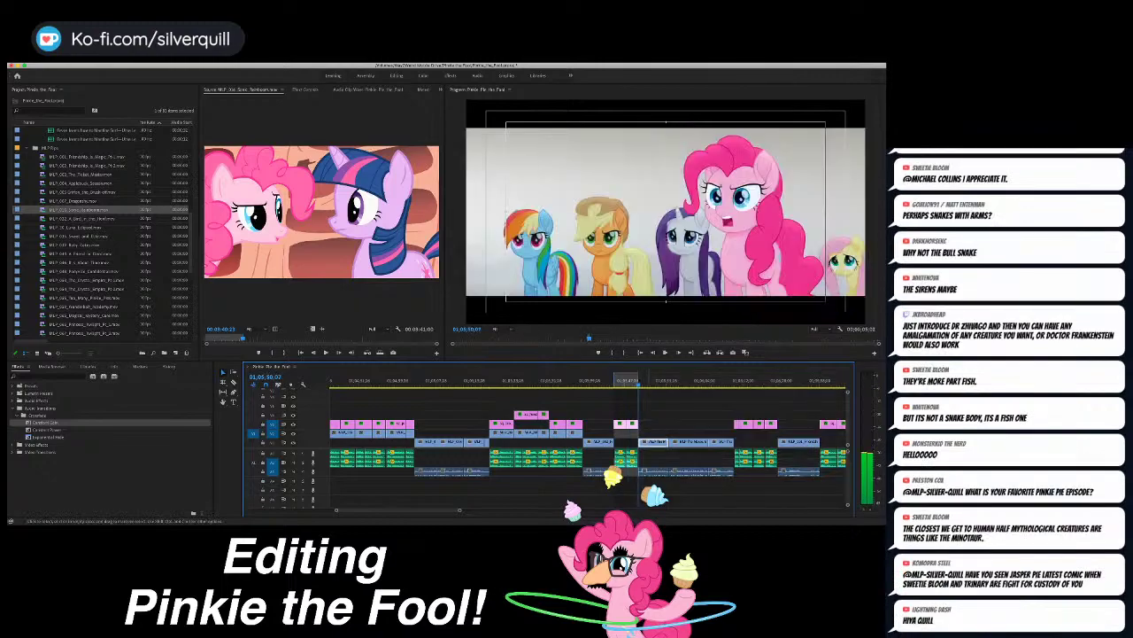
key("f")
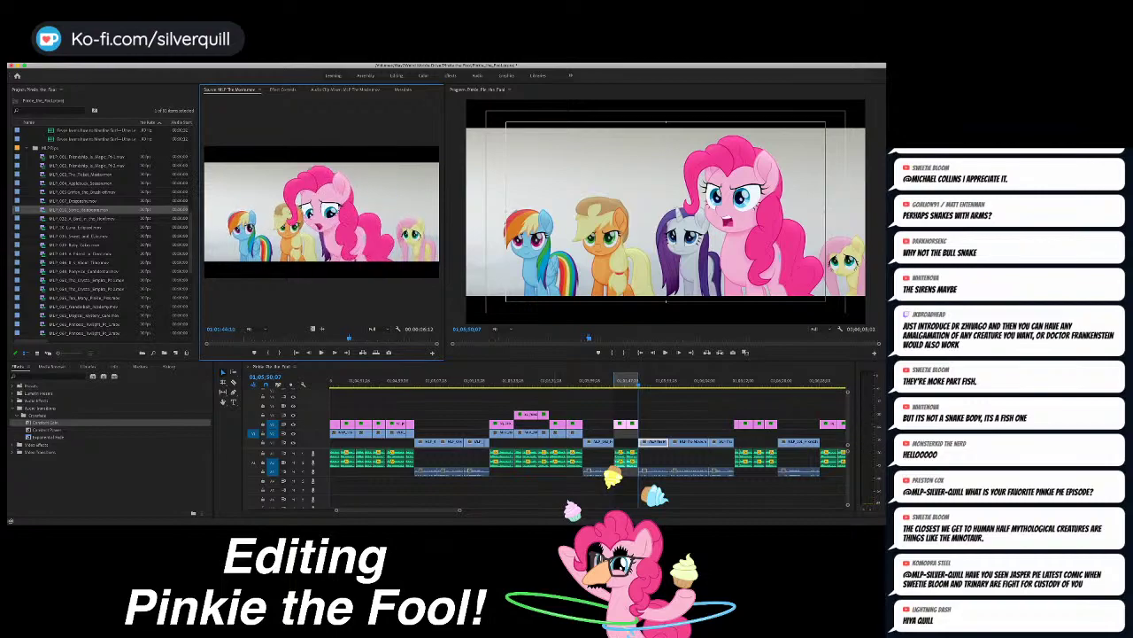
left_click_drag(348, 338, 225, 338)
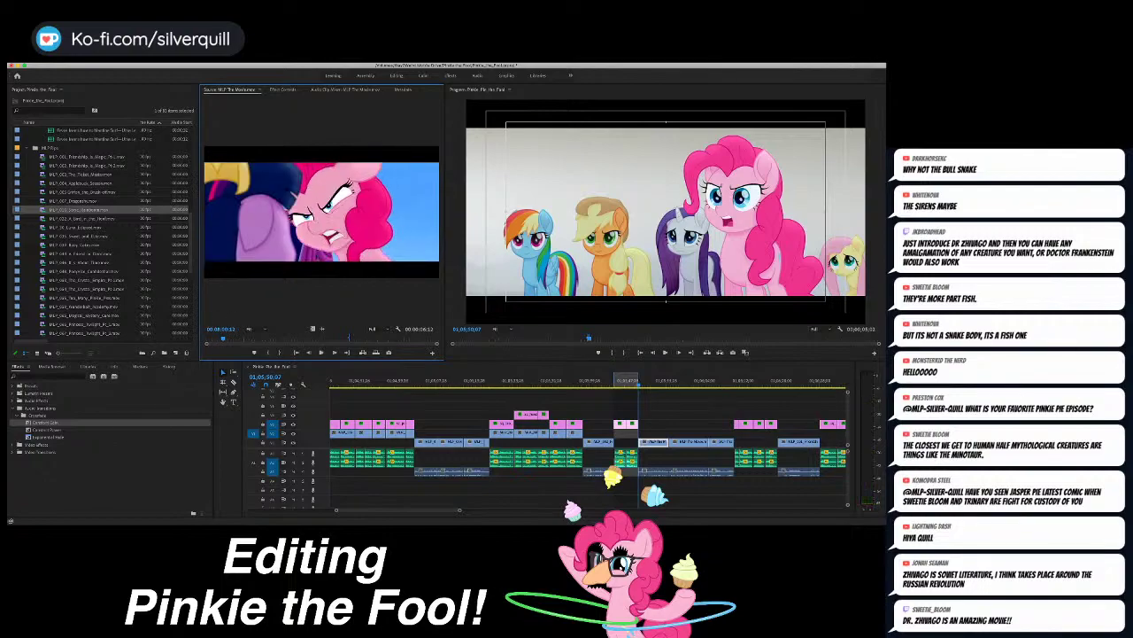
key("Left")
key("Left")
key("Left")
key("Left")
key("Left")
key("Left")
key("Left")
key("o")
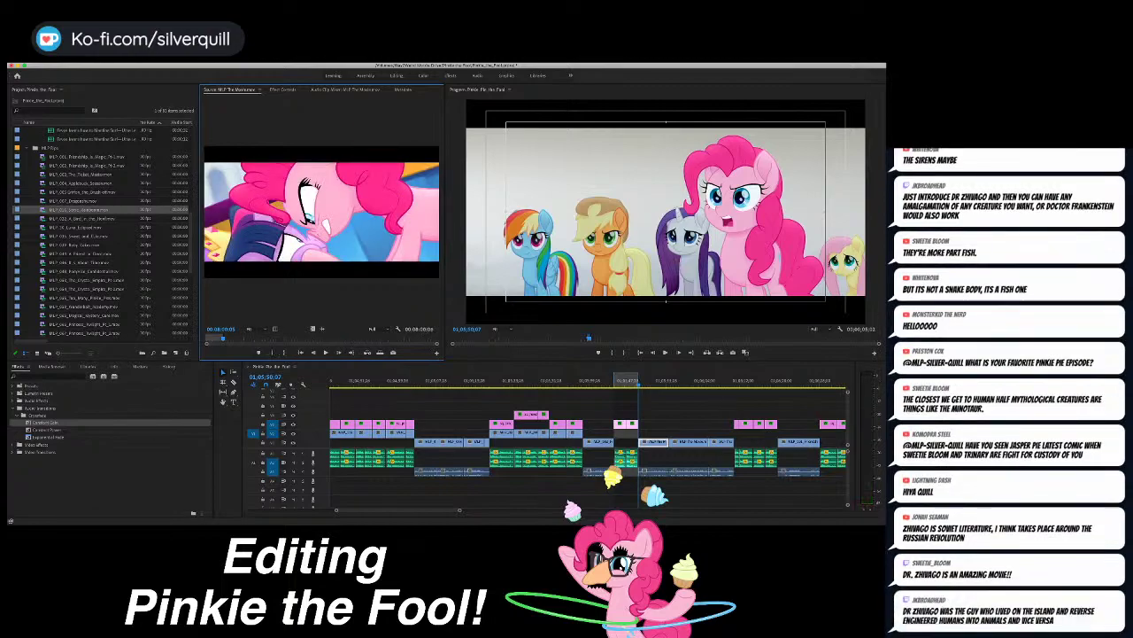
key("period")
Step: Play back the movie background behind the two griffin poses into the following cutaway, and save the project
key("Up")
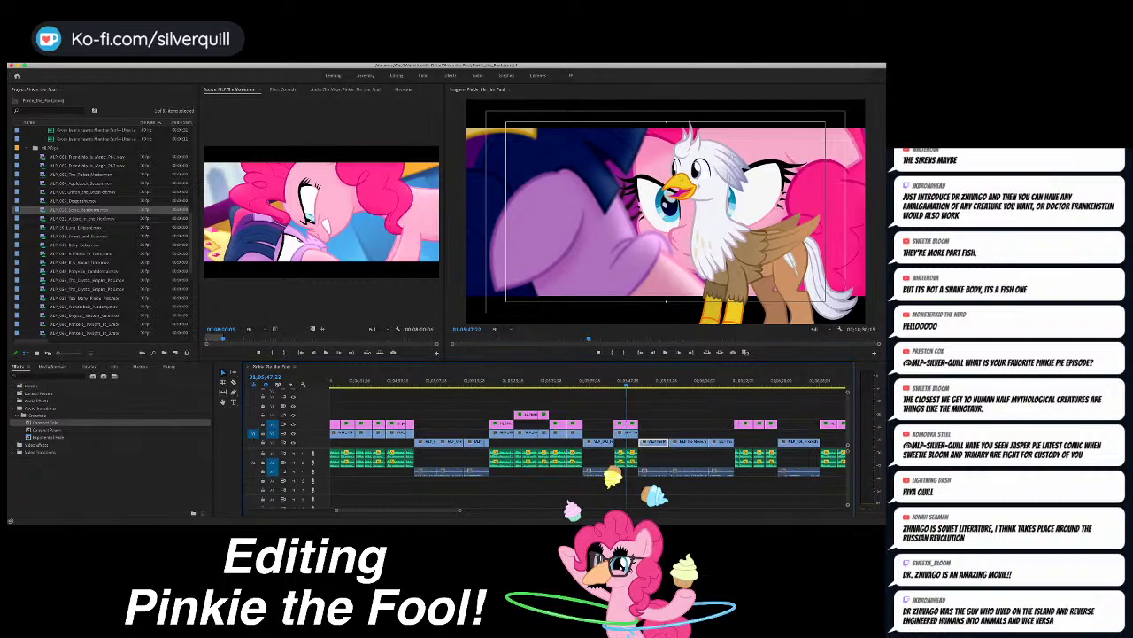
key("Up")
key("space")
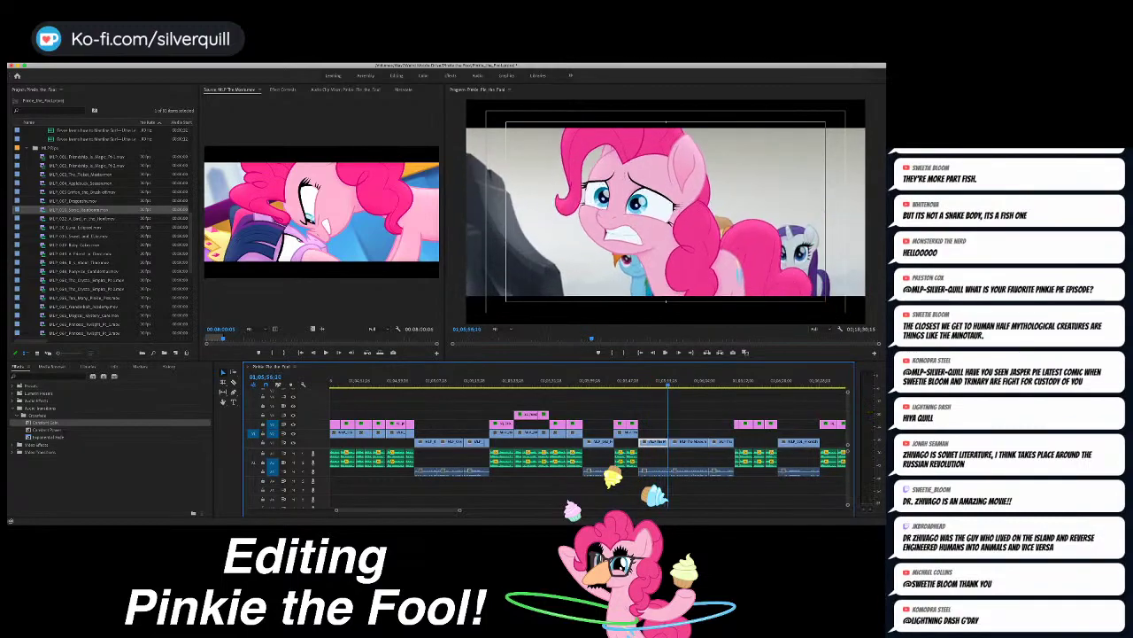
key("super+Tab")
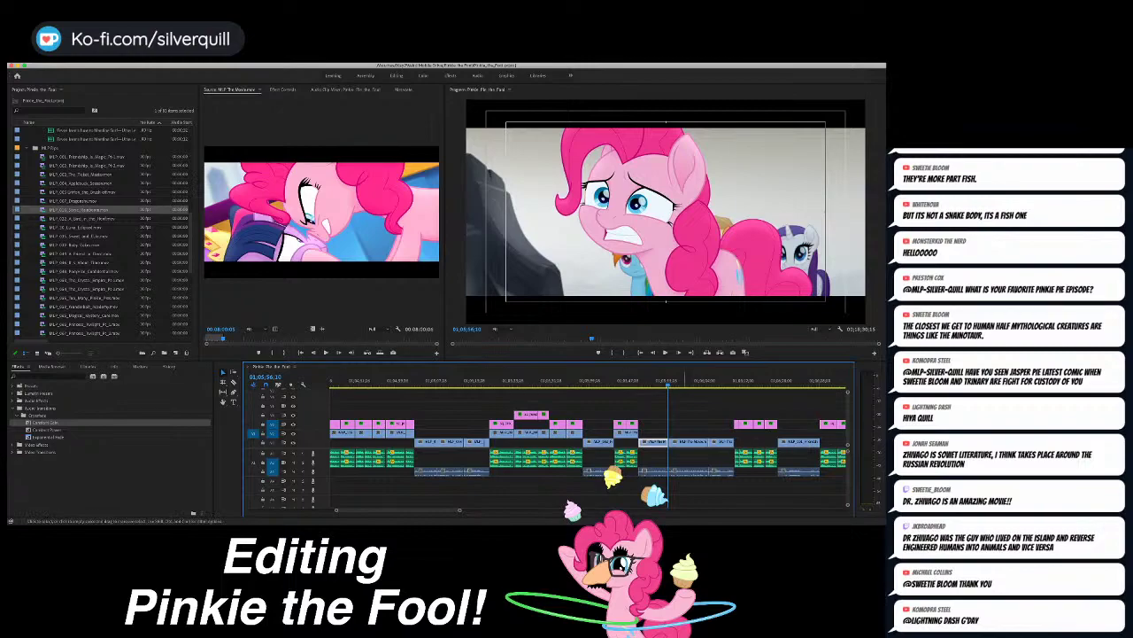
Step: Set a sequence in point at the first griffin pose after the movie cutaways, where the next empty background begins
scroll(589, 447, "down", 3)
left_click(640, 380)
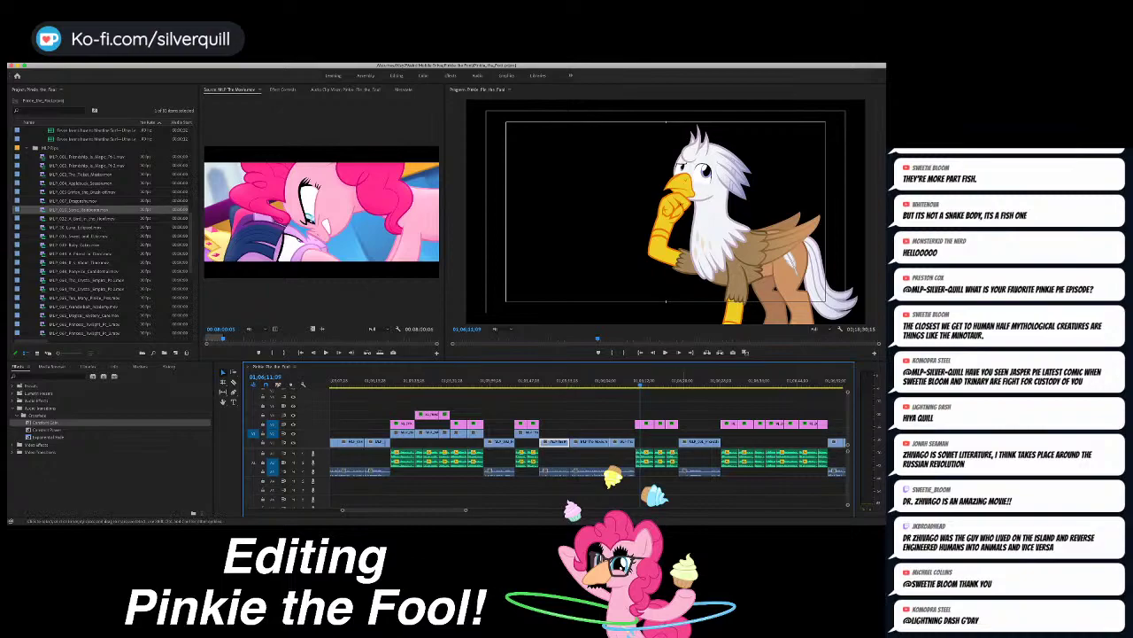
left_click(642, 407)
key("equal")
key("equal")
key("equal")
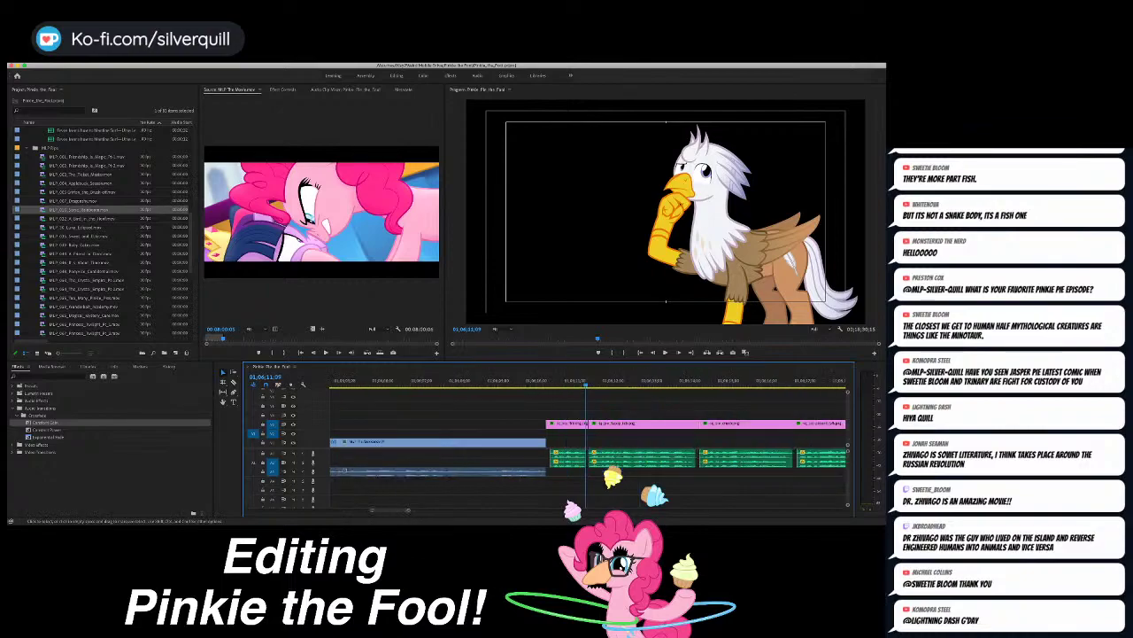
key("Up")
key("Up")
key("i")
key("Left")
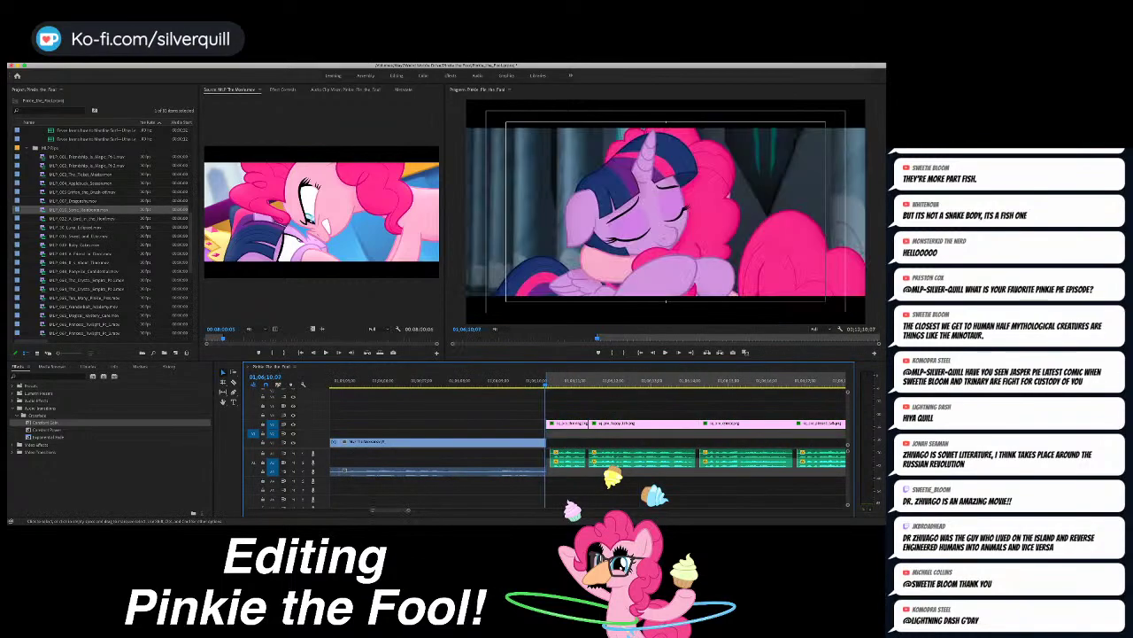
key("Right")
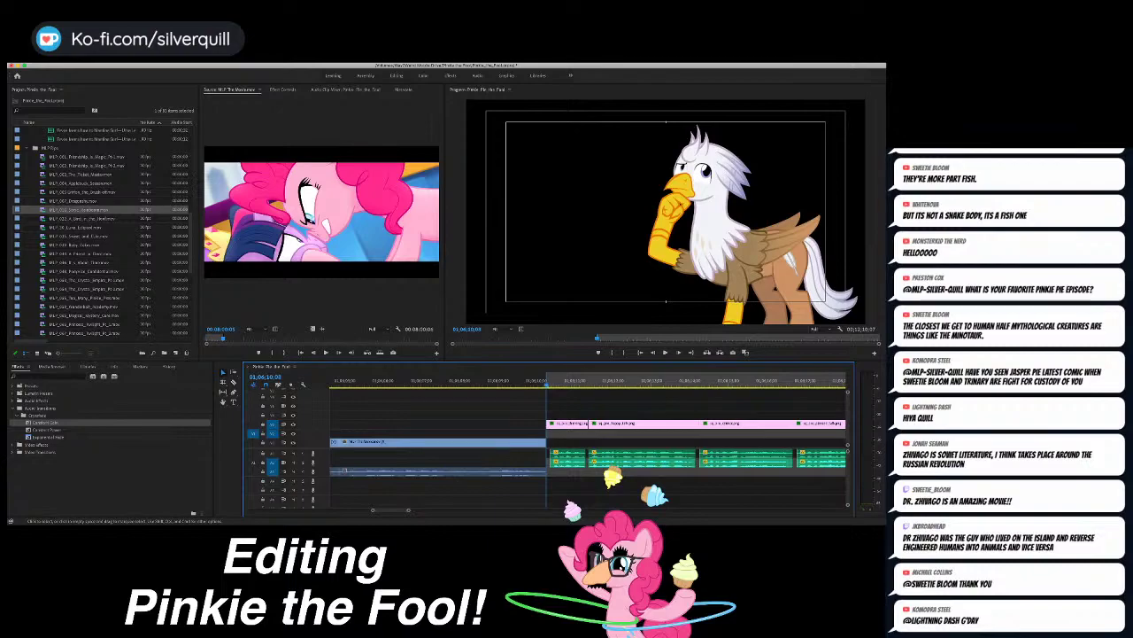
key("comma")
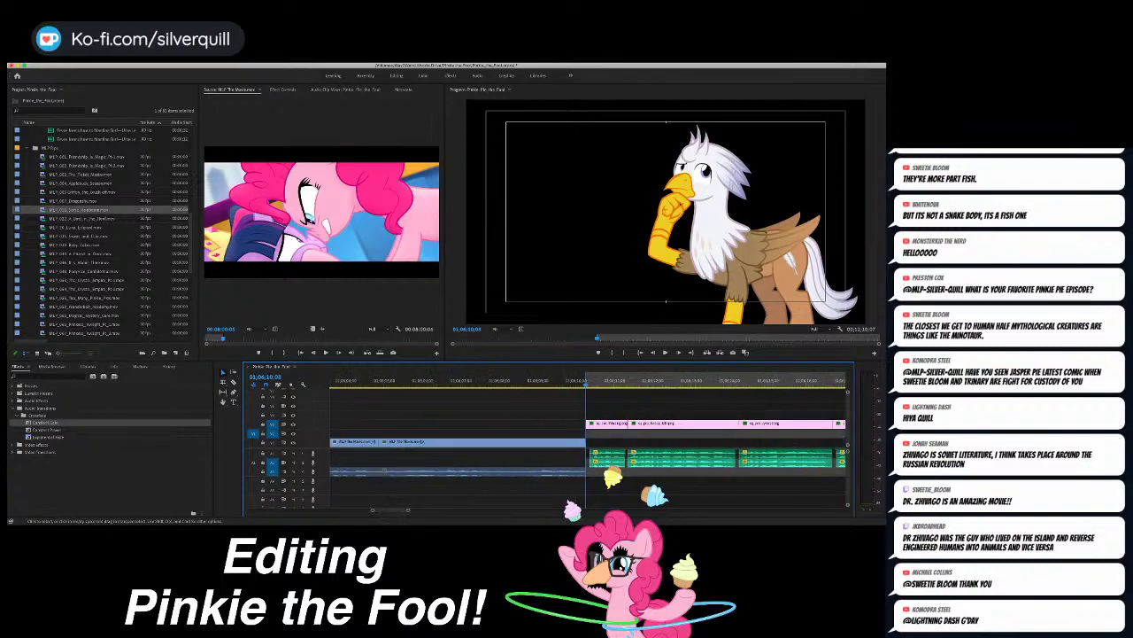
scroll(588, 442, "right", 5)
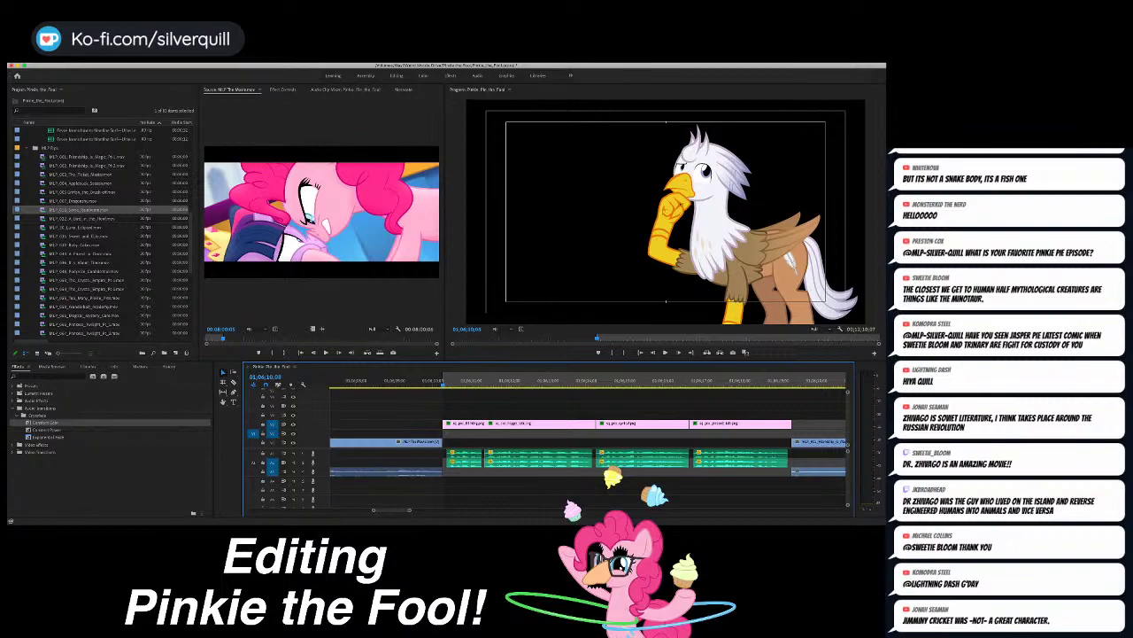
Step: Play through the griffin poses and mark the empty background range under the first two poses
scroll(588, 442, "right", 4)
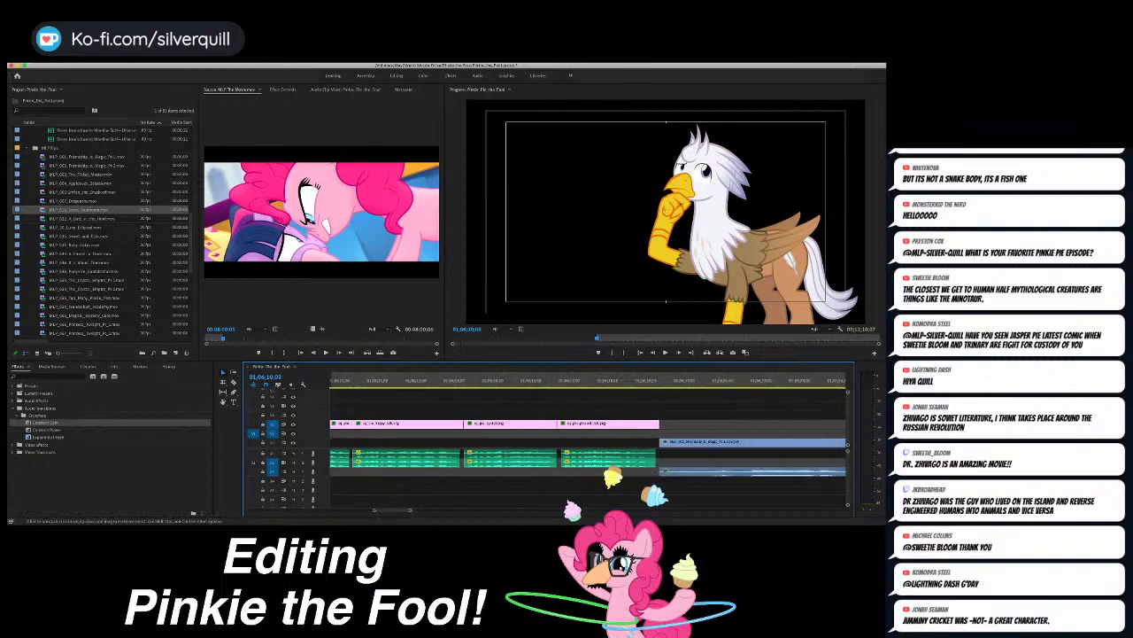
scroll(588, 443, "left", 2)
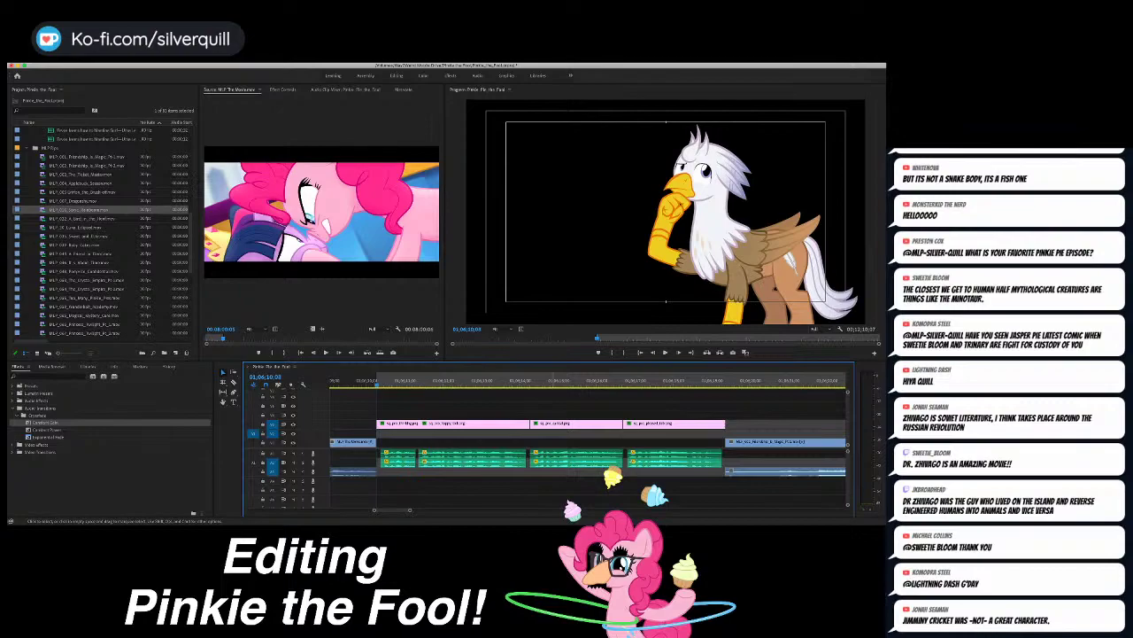
key("space")
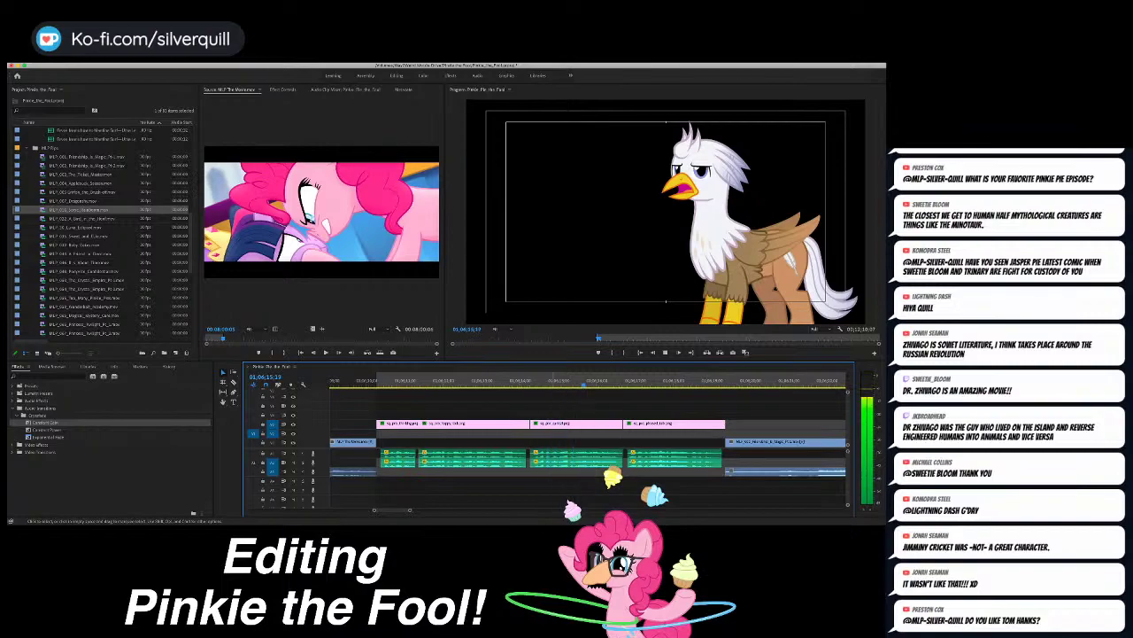
key("space")
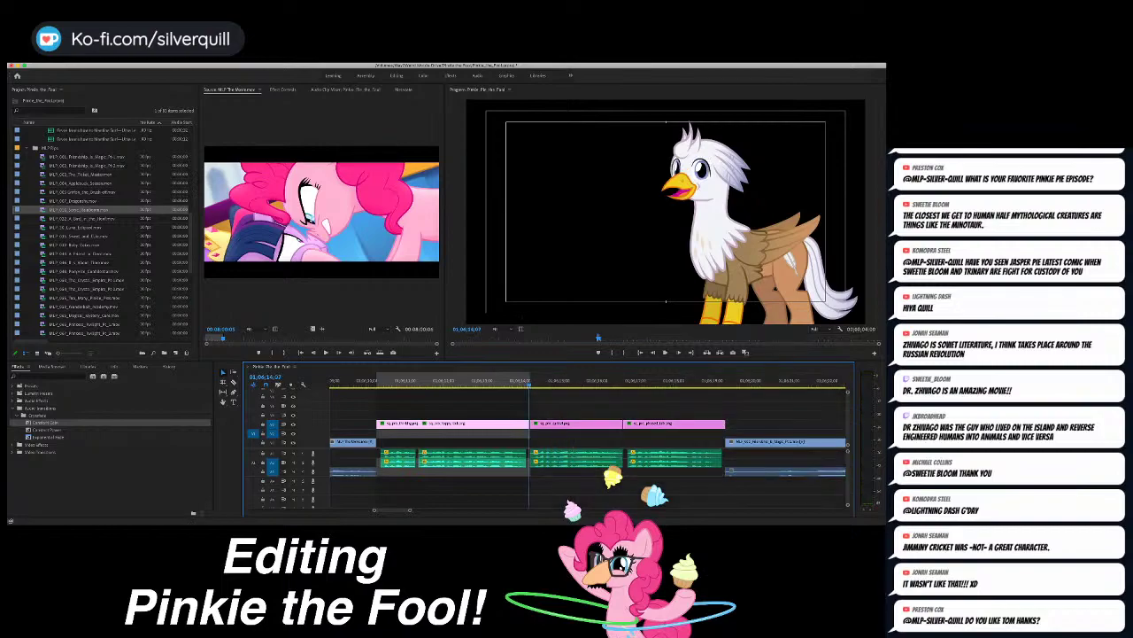
Step: Open the Friendship Is Magic Pt 1 episode, find Twilight and Spike in Ponyville before they meet Pinkie Pie, and overwrite the marked range with it
scroll(101, 238, "up", 2)
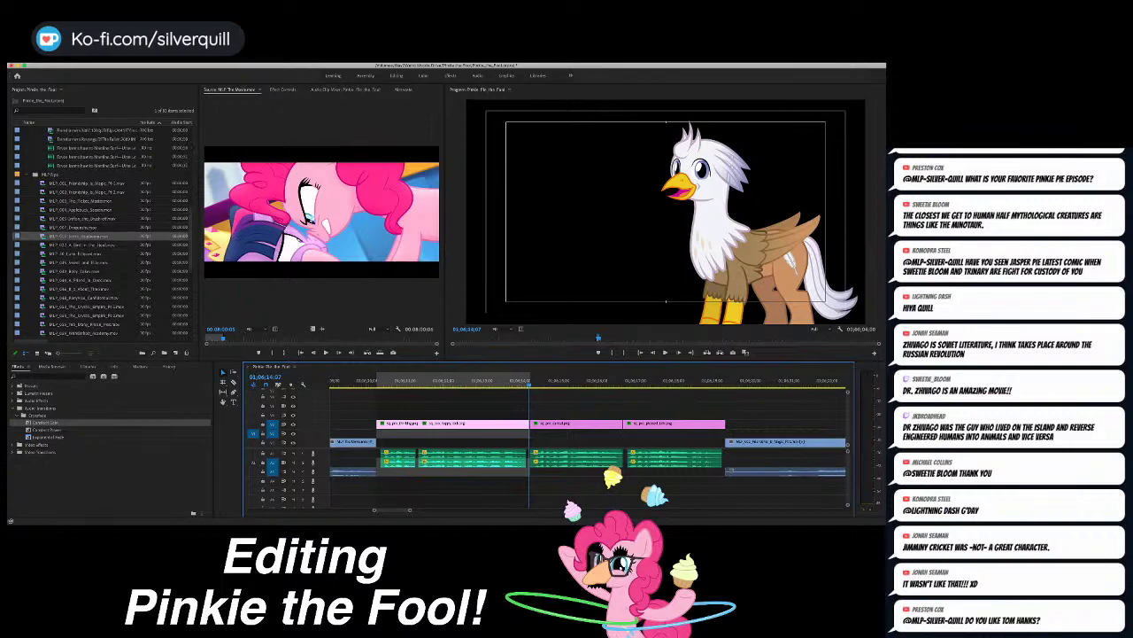
double_click(73, 184)
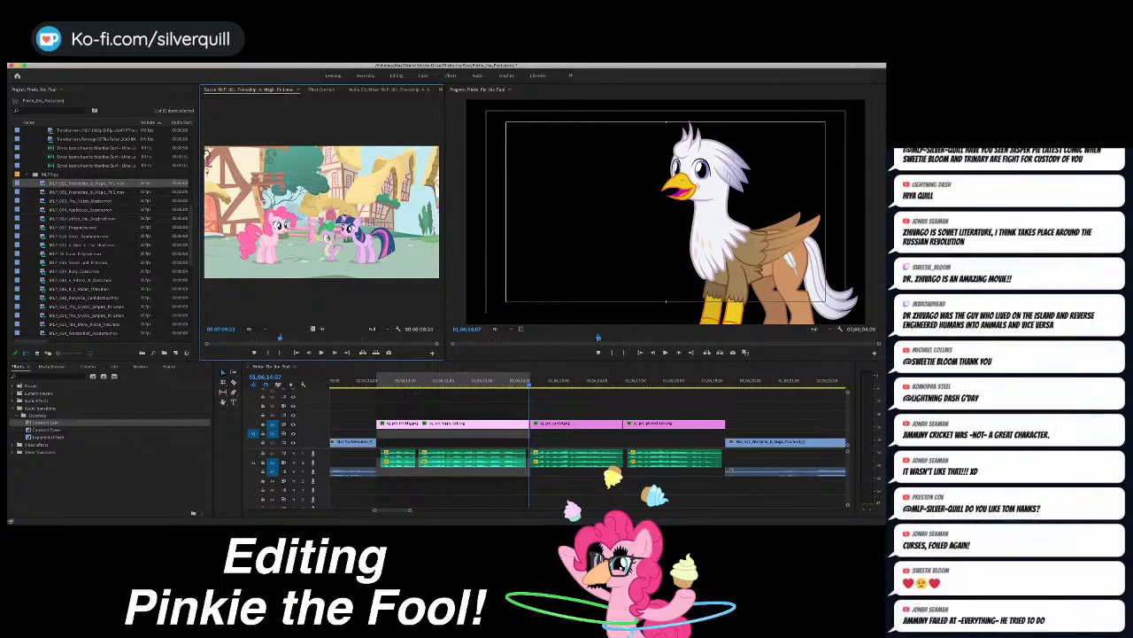
left_click(404, 339)
left_click_drag(406, 337, 408, 337)
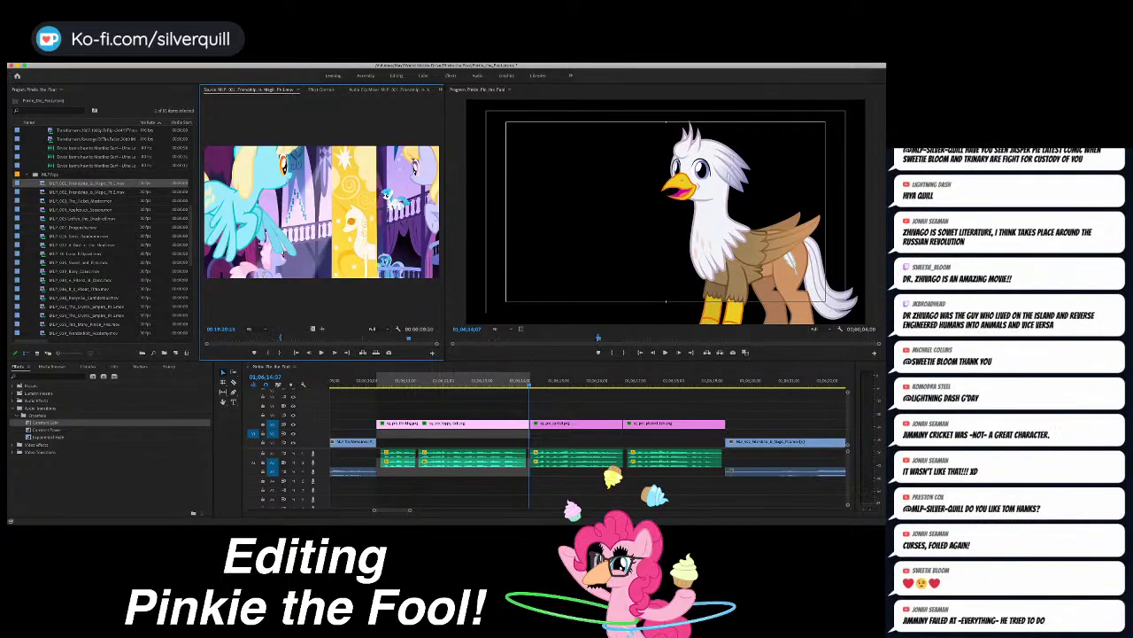
left_click(315, 337)
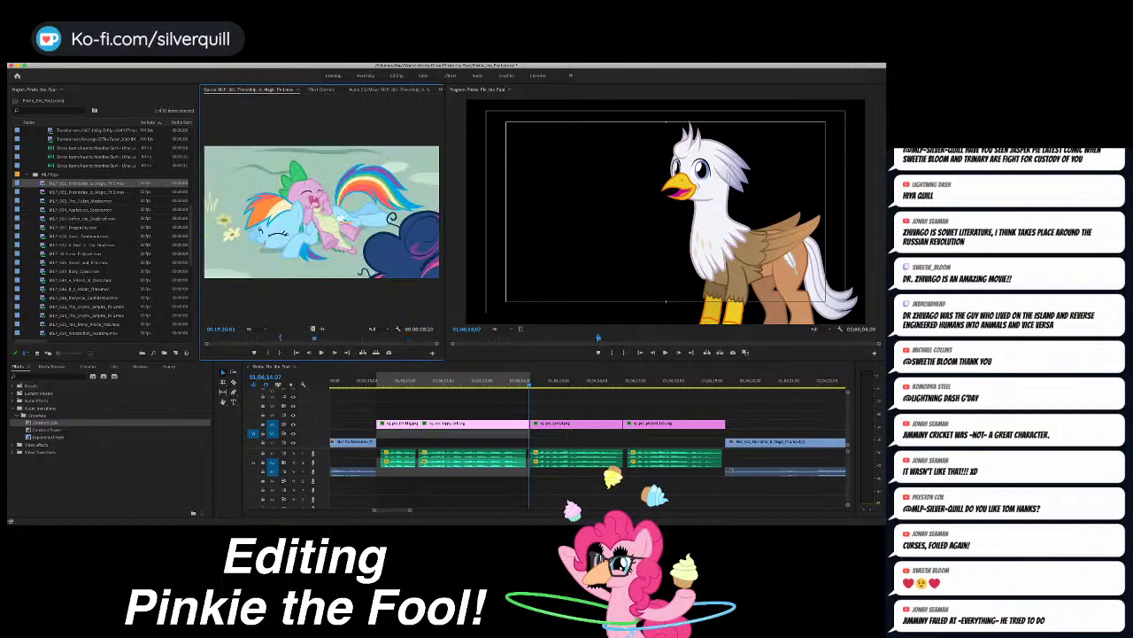
left_click_drag(314, 338, 277, 338)
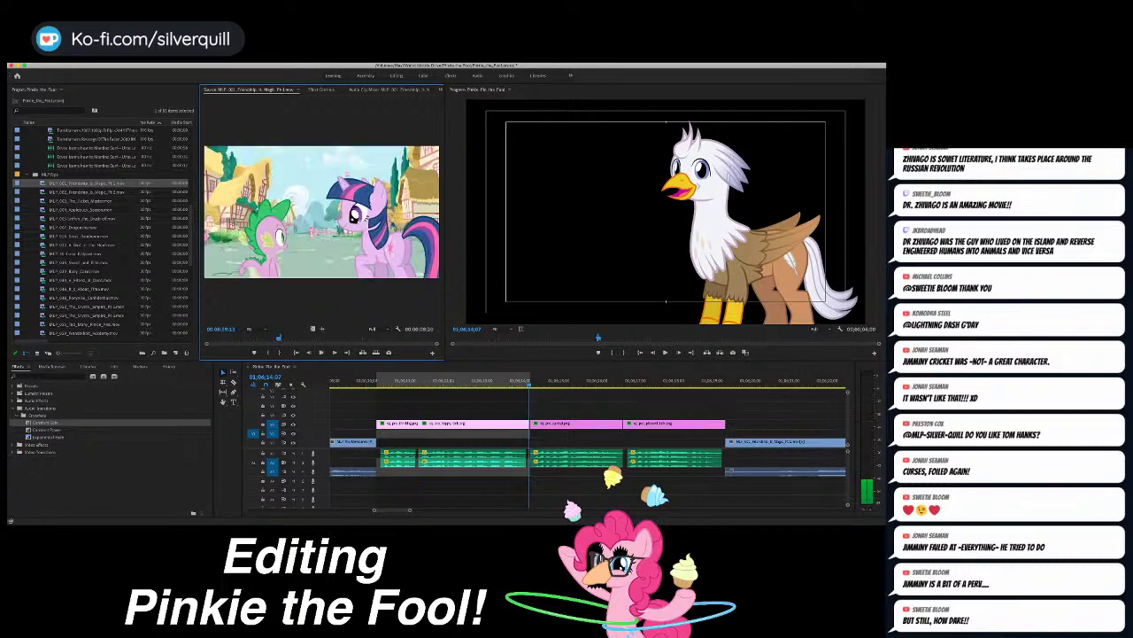
key("period")
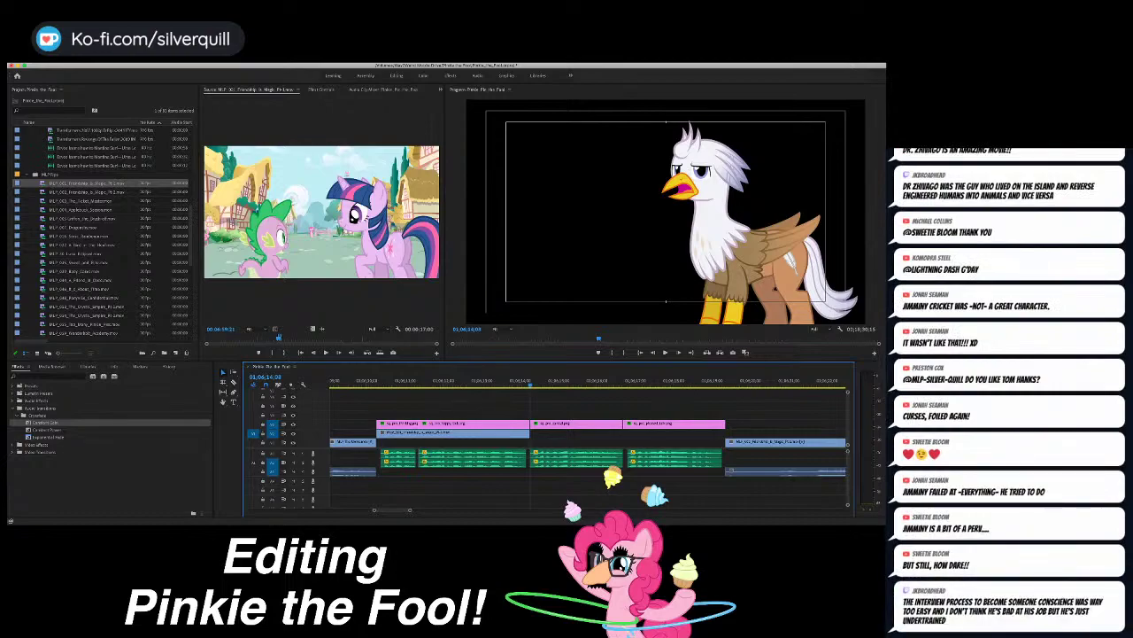
Step: Mark the empty background range under the fourth griffin pose, up to the following cutaway
key("space")
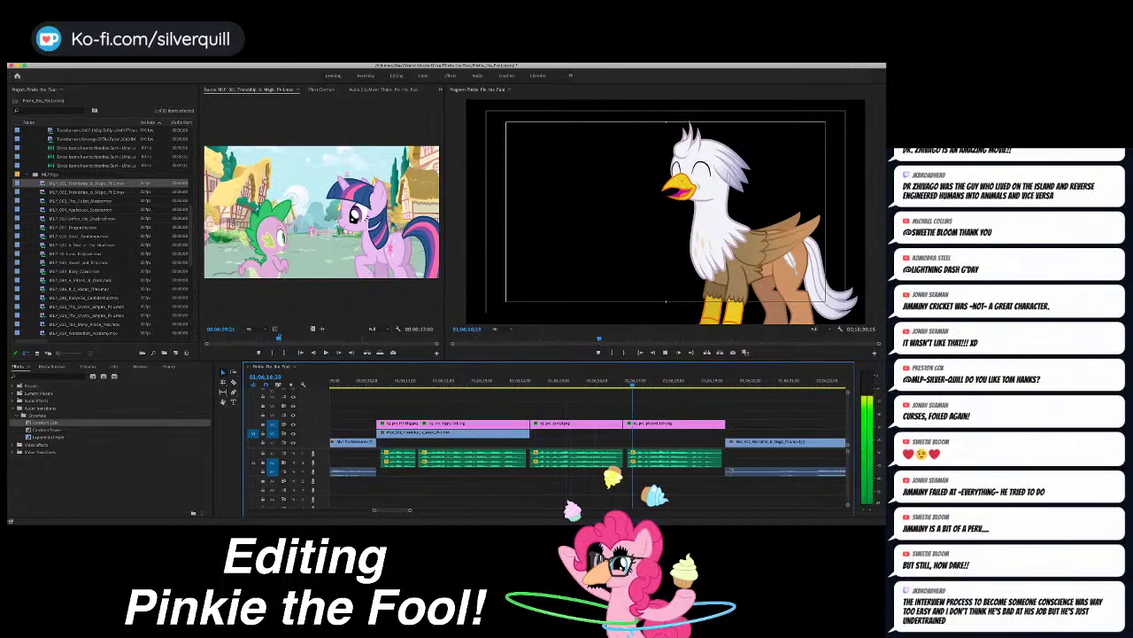
key("Up")
key("i")
key("space")
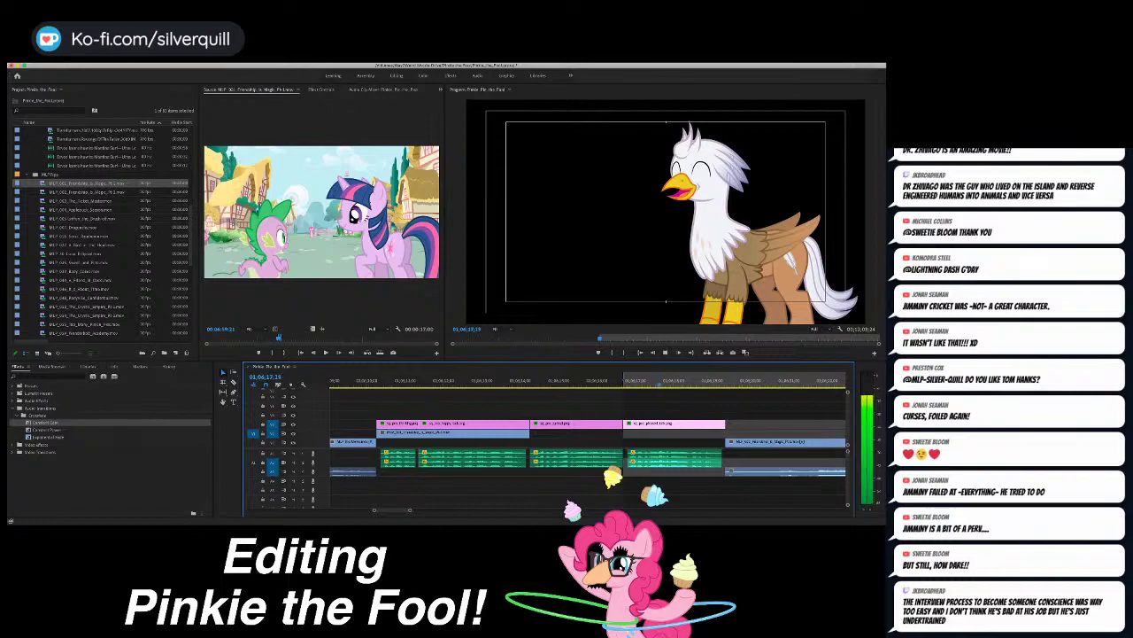
key("Down")
key("Left")
key("o")
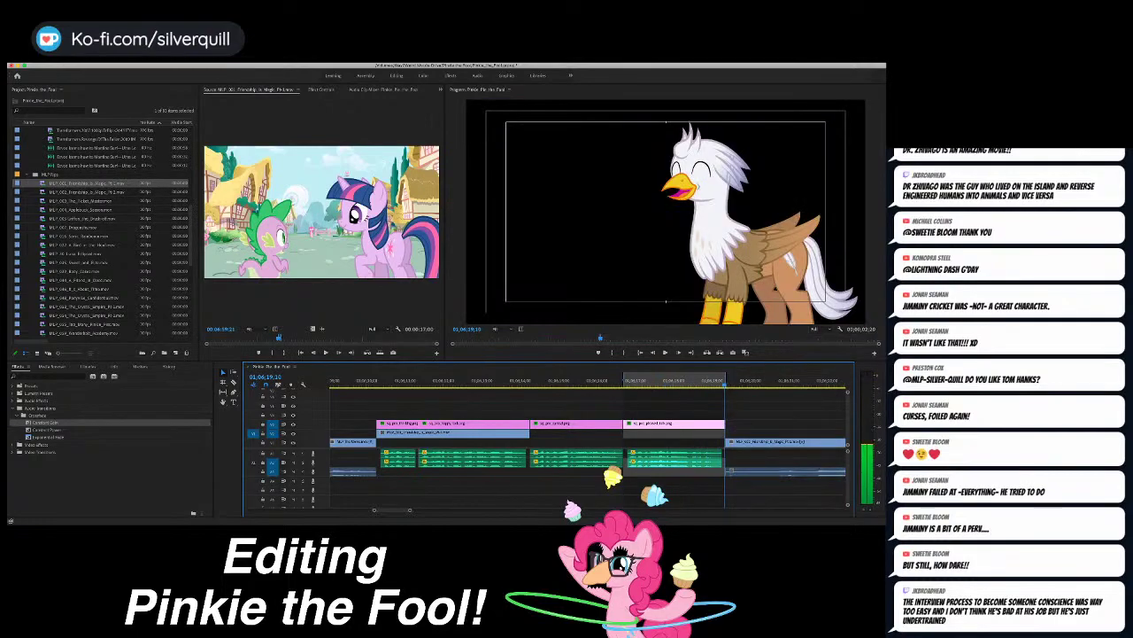
Step: Play the source on to Pinkie Pie facing Spike and Twilight, and overwrite the range under the fourth pose with that footage
key("shift+2")
key("space")
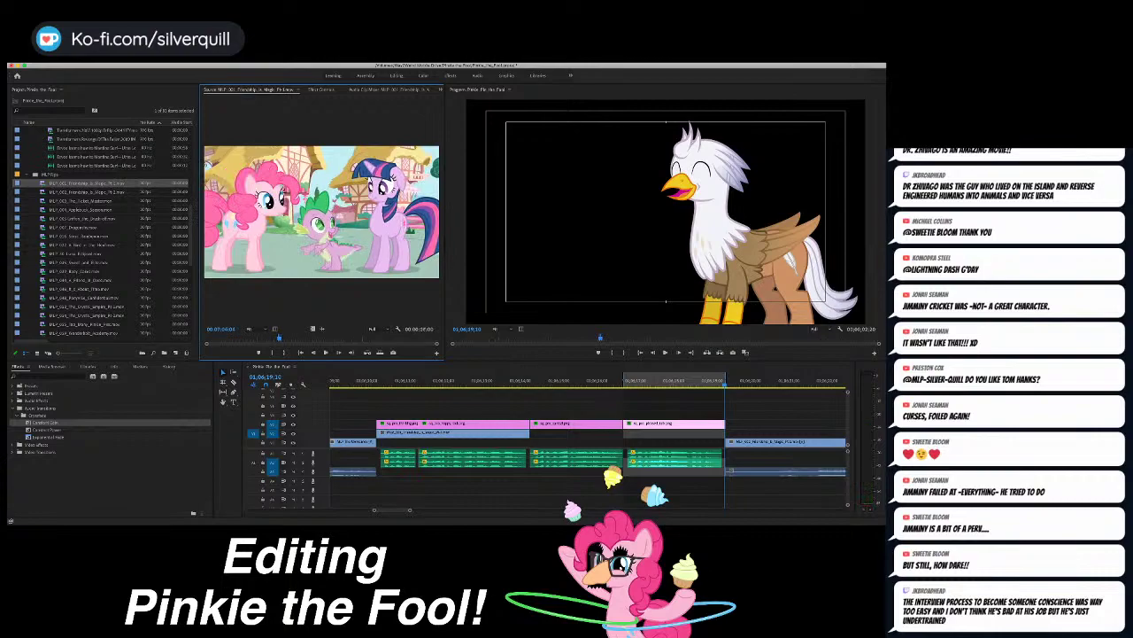
key(".")
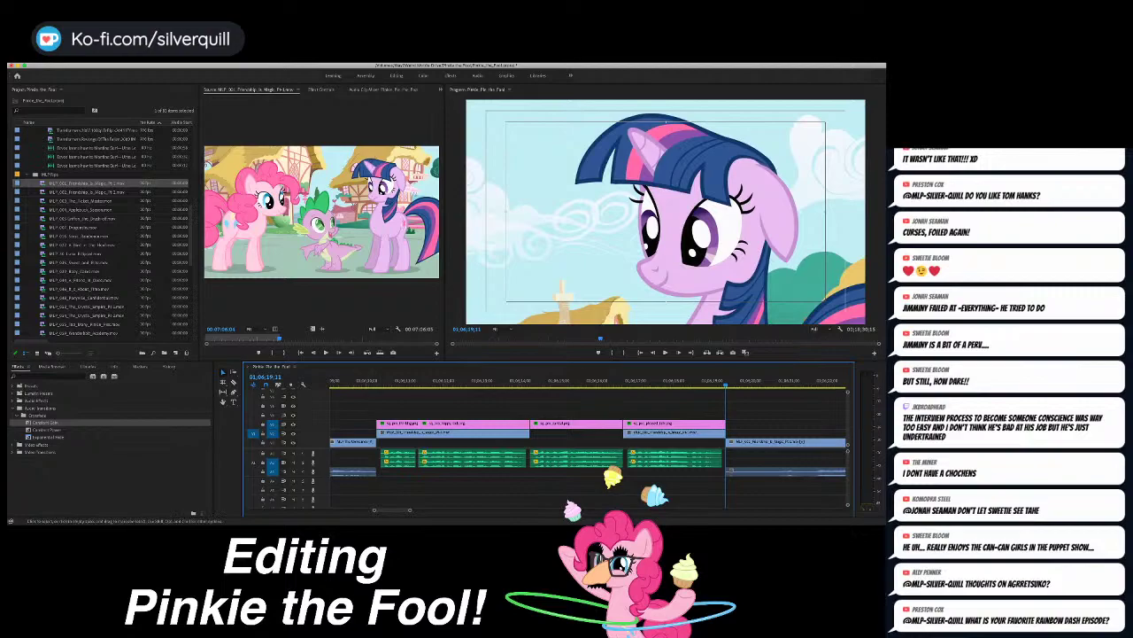
Step: Mark the remaining empty background range under the third griffin pose
left_click(581, 382)
key("Up")
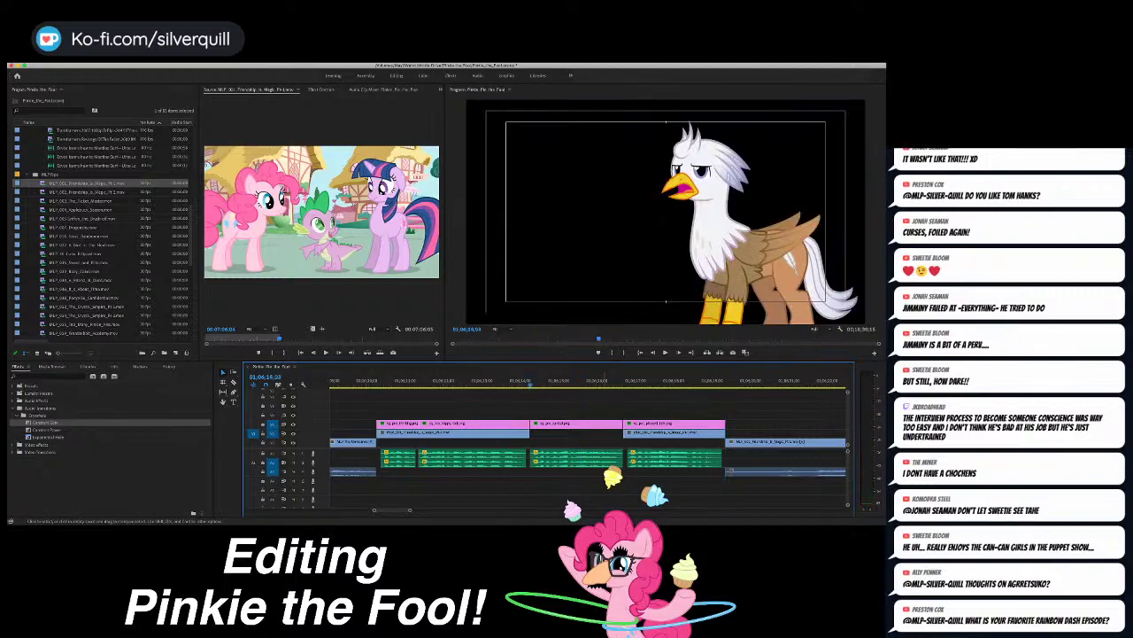
key("space")
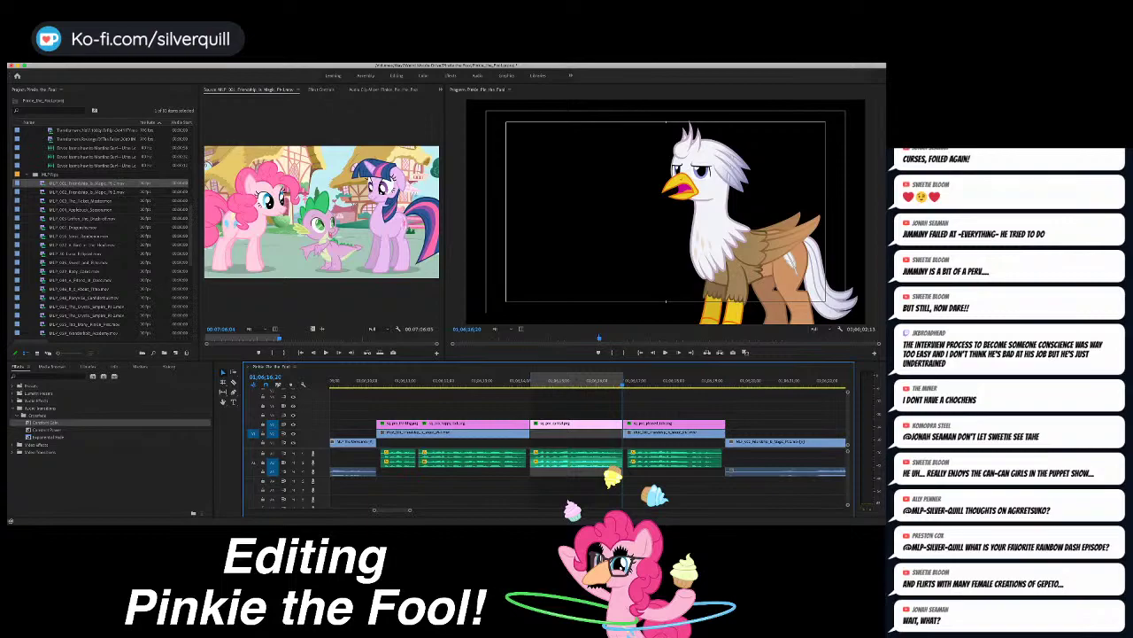
Step: Set a source out point on Twilight slumped over the golden chariot, clear the in point, and overwrite the range under the third pose
left_click_drag(280, 339, 279, 339)
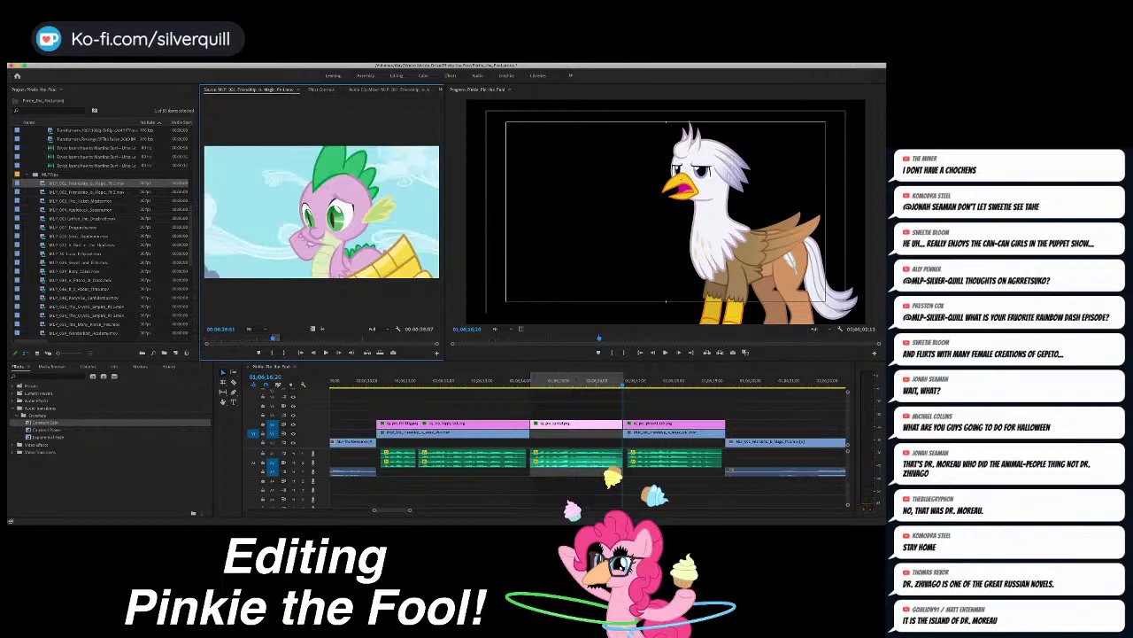
key("space")
key("o")
key("alt+i")
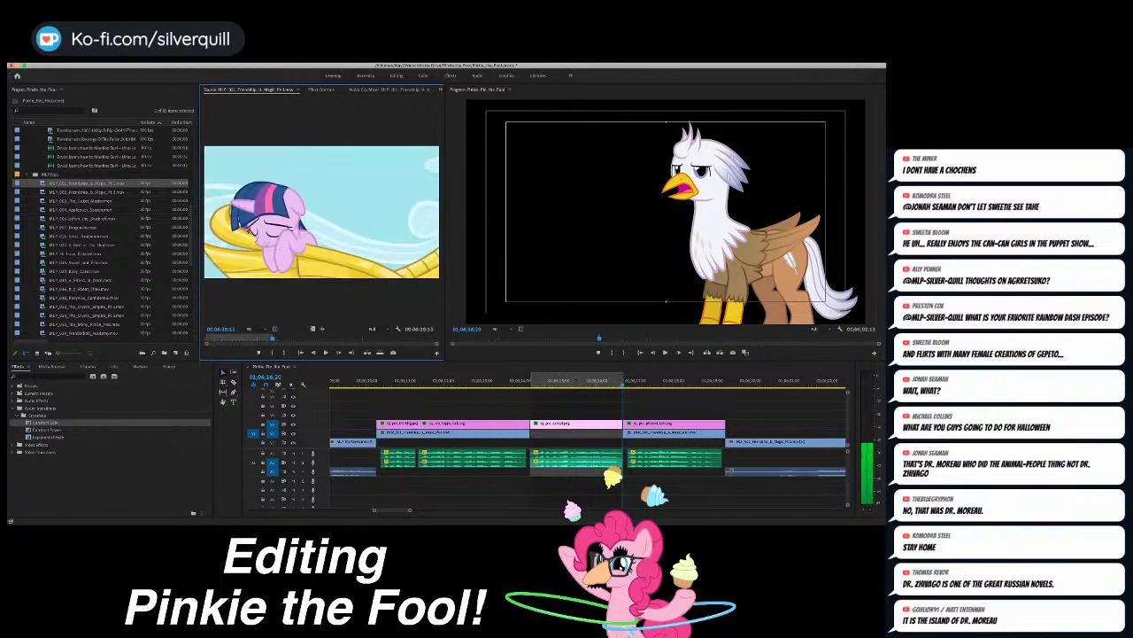
key(".")
Step: Play back the chariot background behind the third griffin pose into the fourth pose
key("Up")
key("Up")
key("Down")
key("space")
key("space")
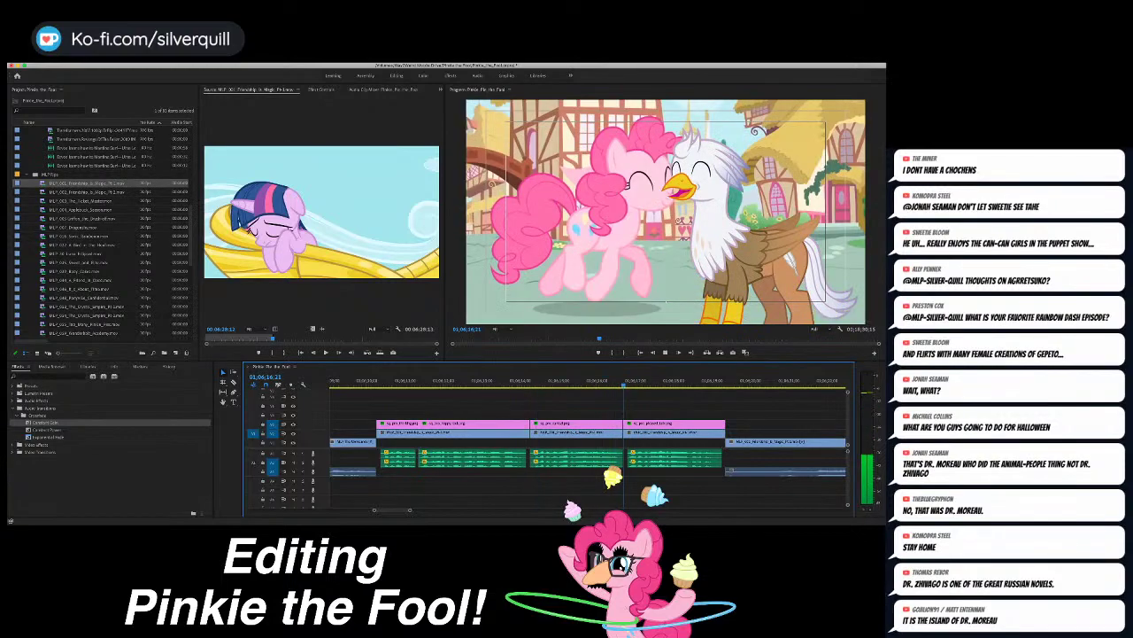
Step: Trim the end of the third pose's narration audio back four frames before the fourth pose, and save the project
key("Up")
key("Left")
key("Left")
key("Left")
key("Left")
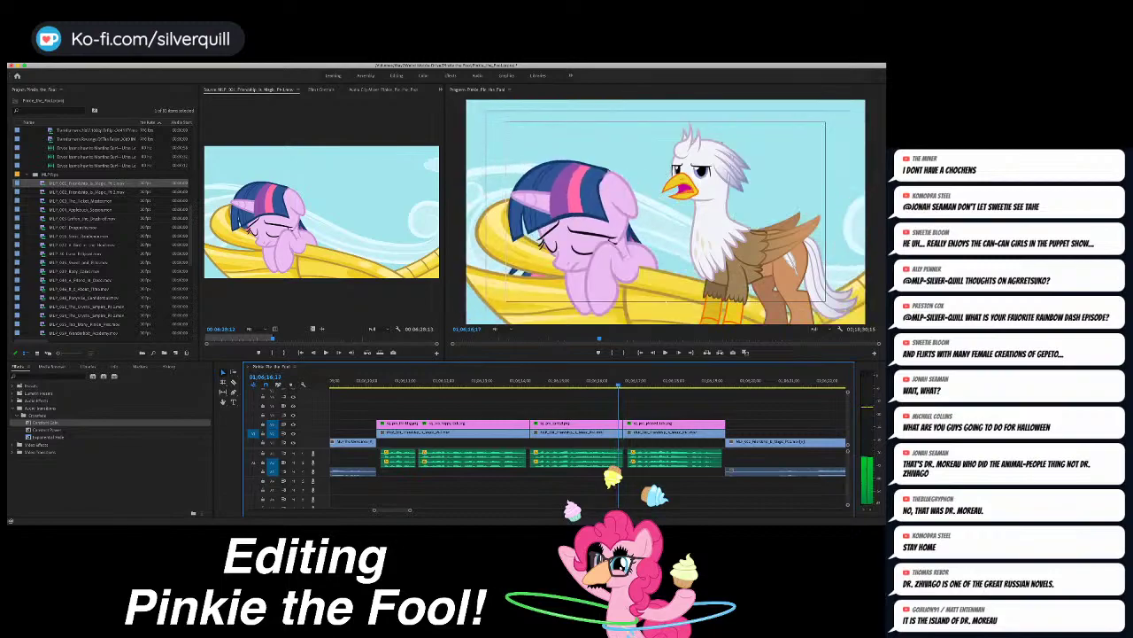
left_click(555, 460)
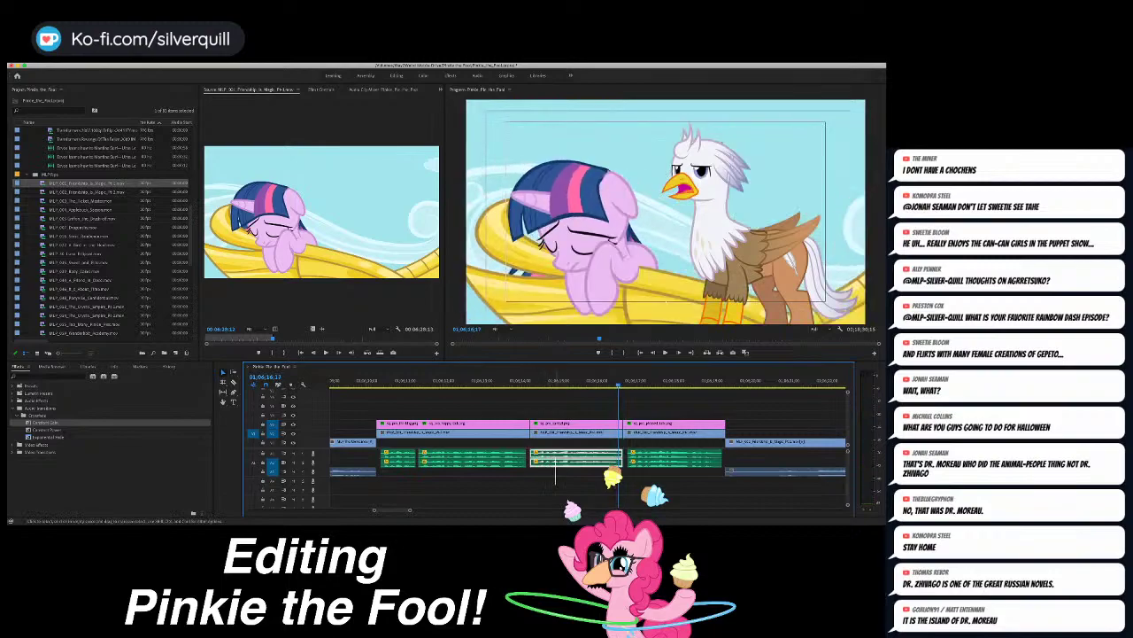
left_click_drag(622, 459, 617, 458)
scroll(617, 458, "right", 3)
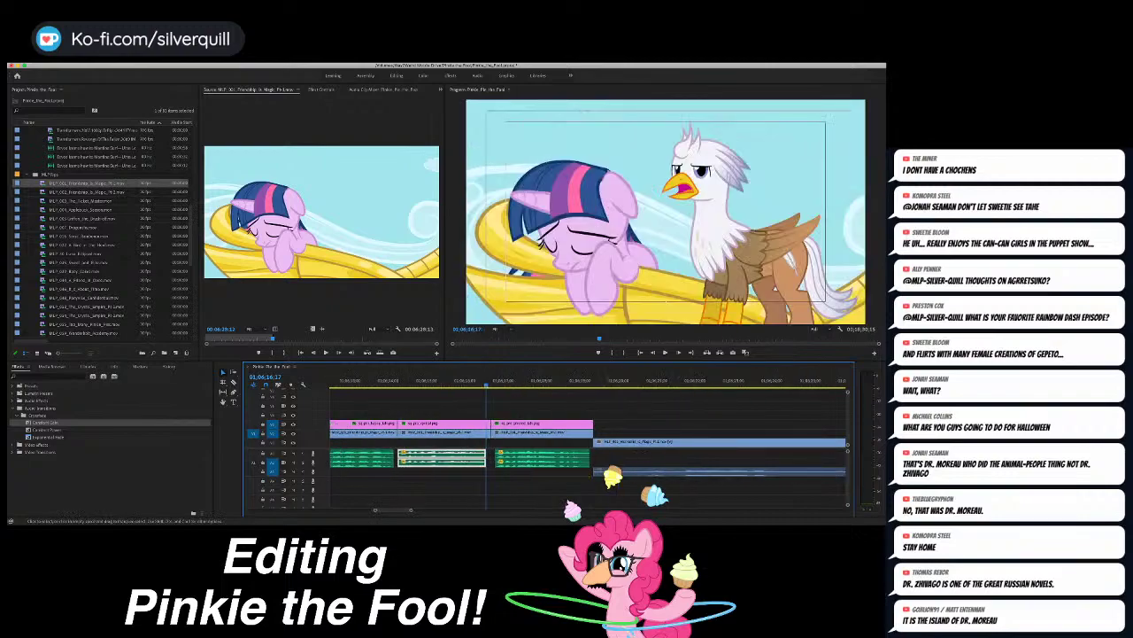
left_click(603, 412)
key("minus")
key("minus")
key("minus")
key("minus")
key("minus")
key("minus")
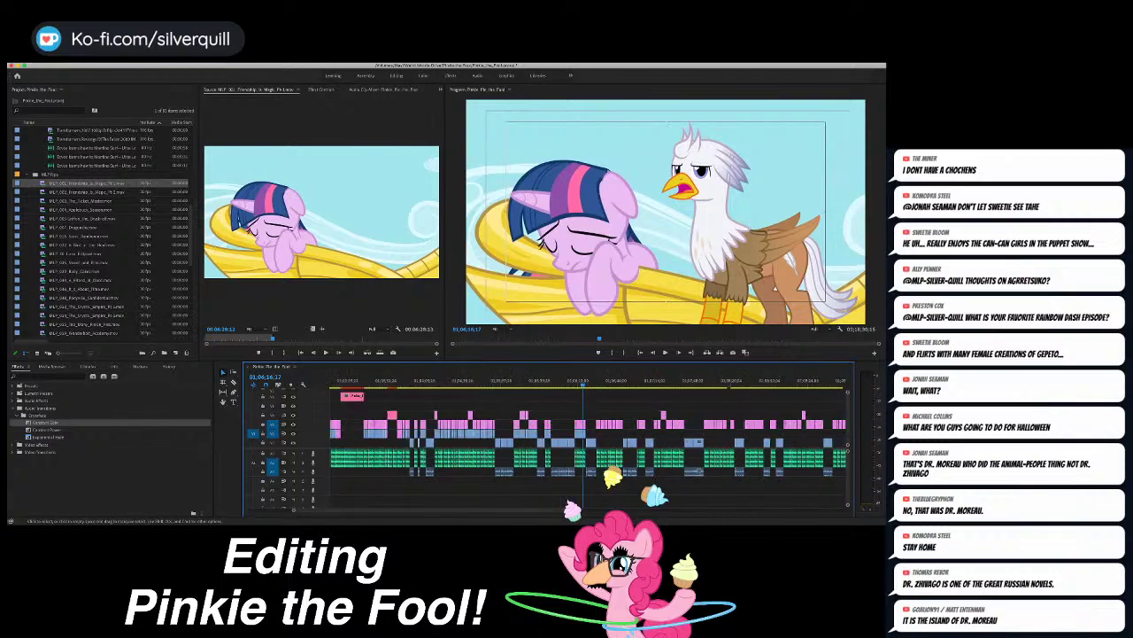
key("super+s")
Step: Set a sequence in point at the first griffin pose after the next cutaway, where the next empty background begins
key("equal")
key("Down")
key("Down")
key("Down")
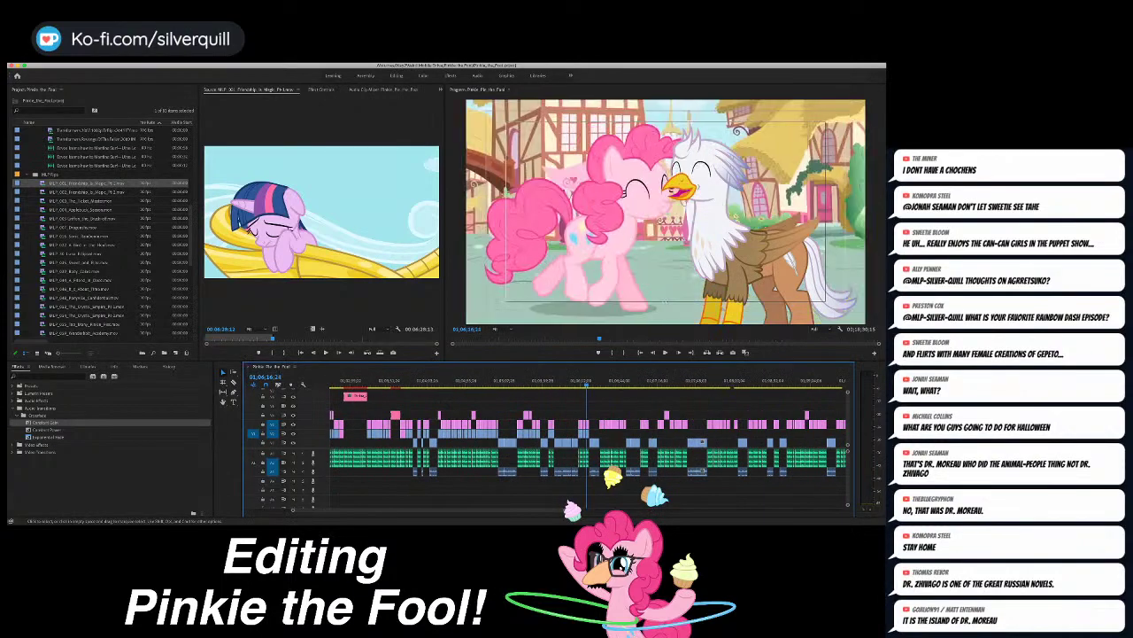
key("i")
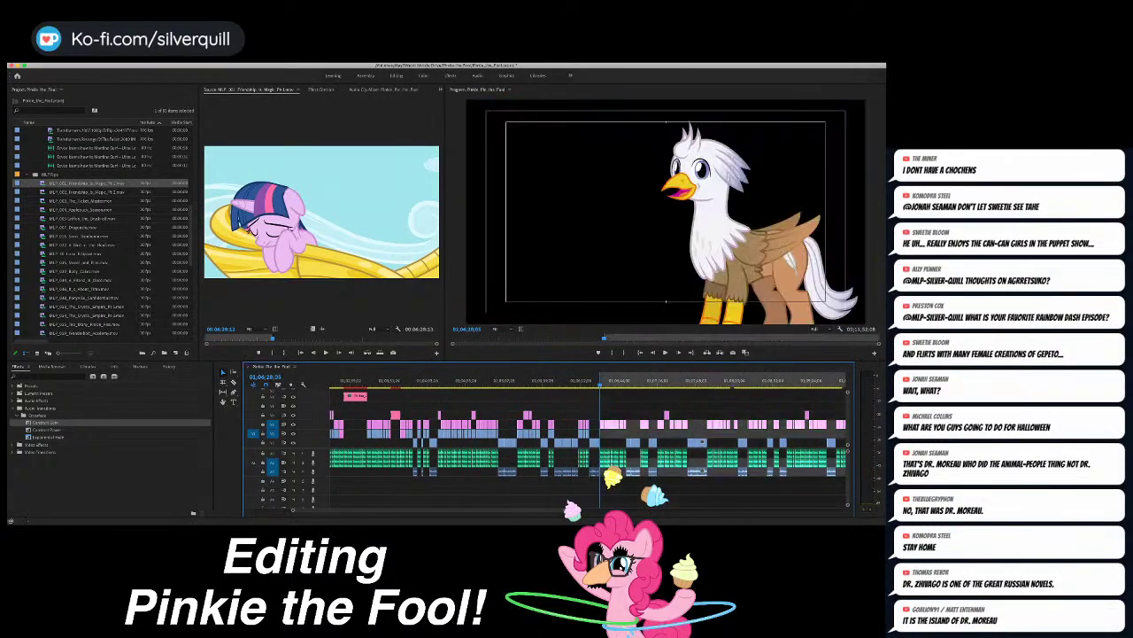
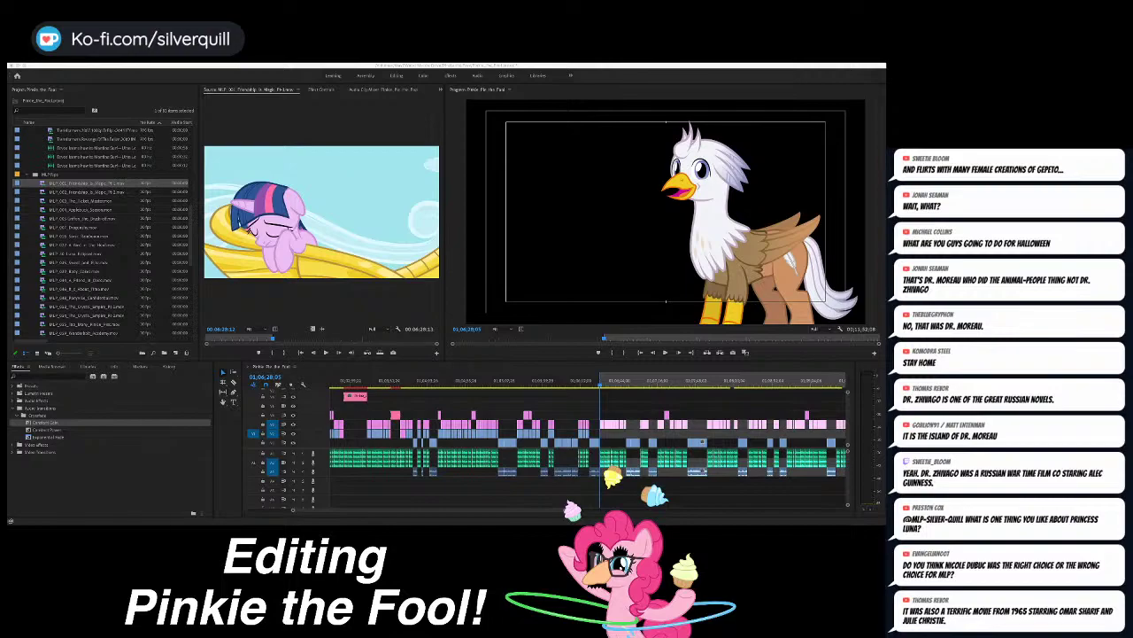
Step: Play the first griffin pose after the cutaway and set a sequence out point at its end
key("super+Tab")
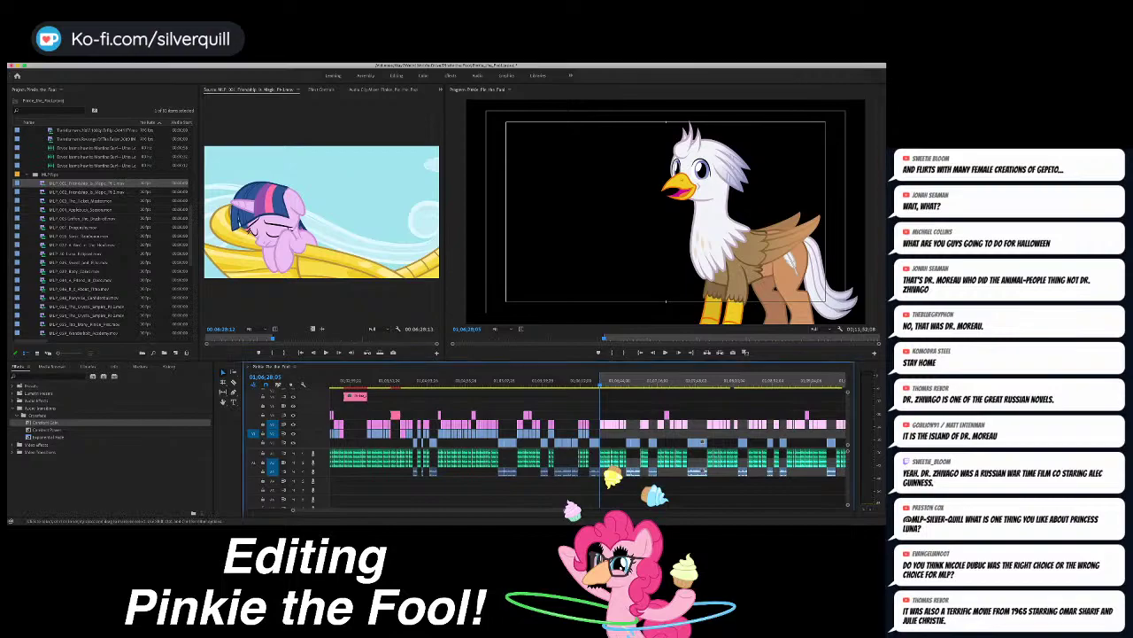
key("equal")
key("equal")
key("equal")
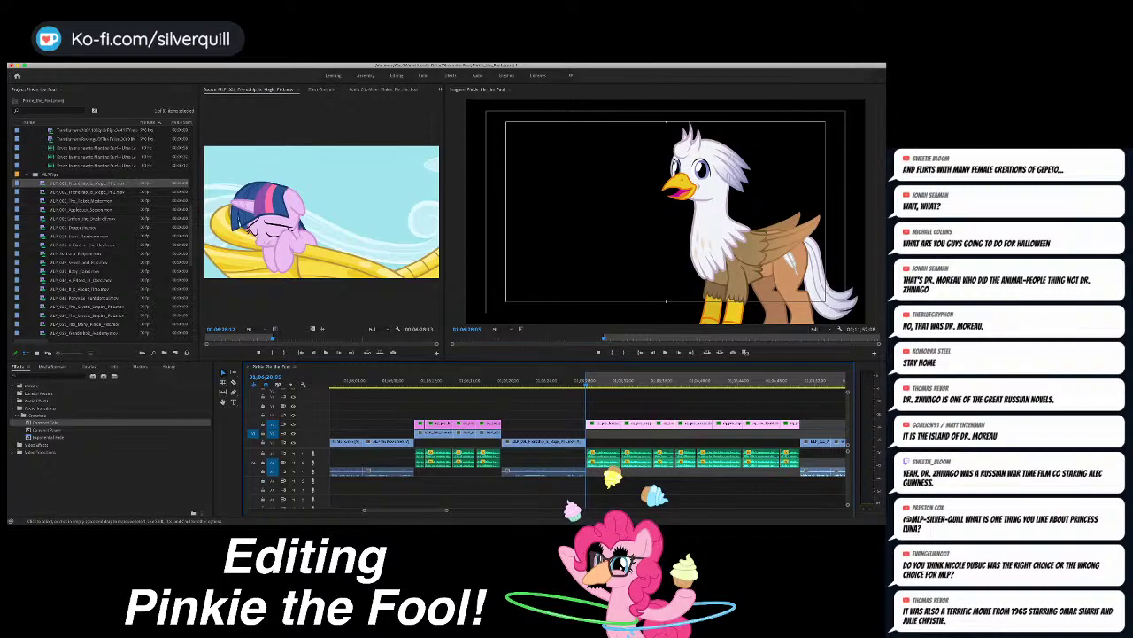
scroll(588, 440, "right", 3)
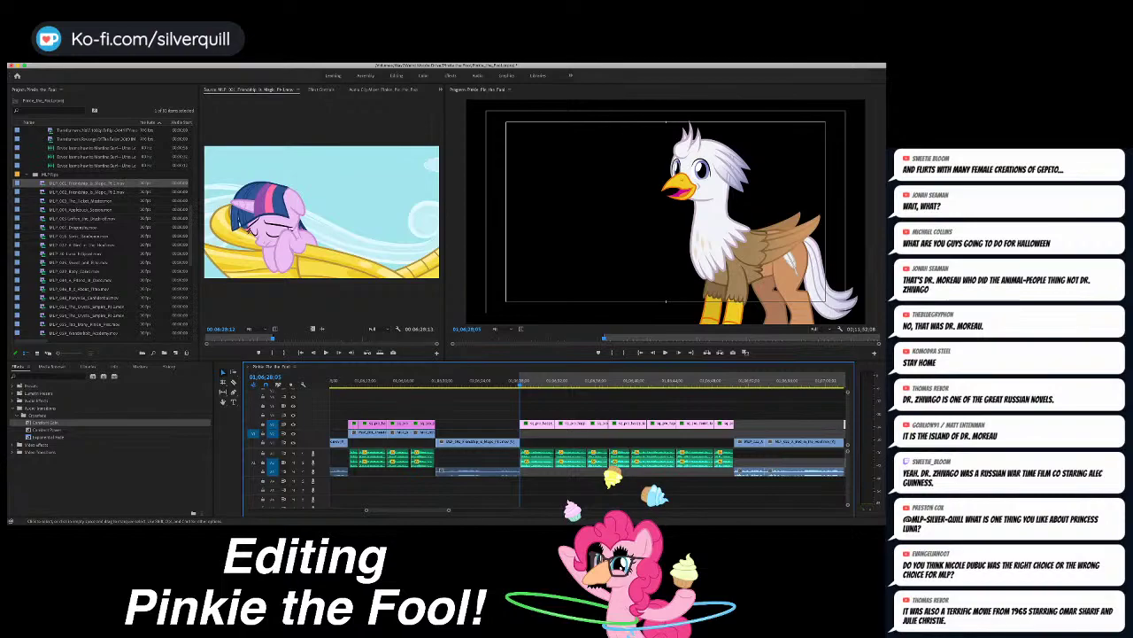
key("space")
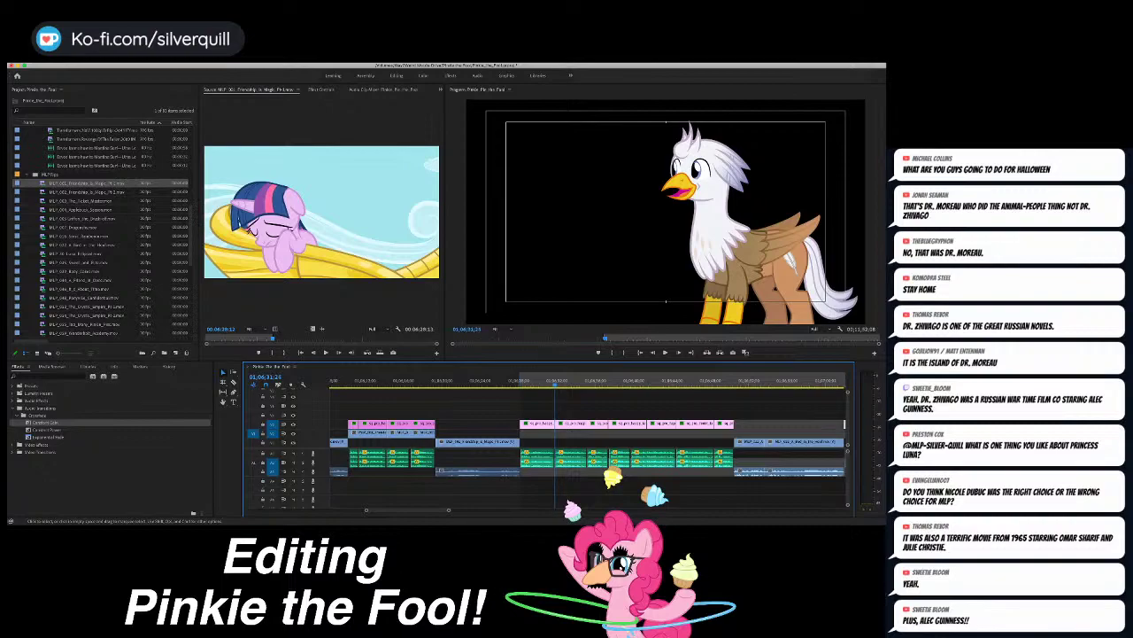
key("o")
Step: Open the Games Ponies Play episode as source footage and skim it to the train carriage scene
scroll(100, 232, "down", 3)
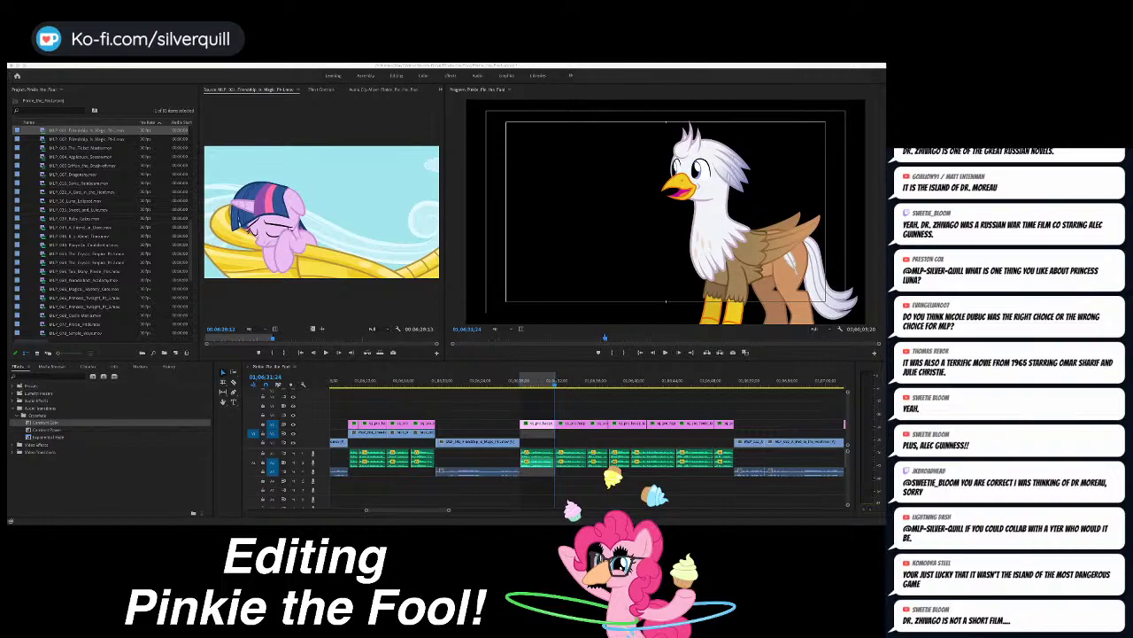
scroll(103, 231, "up", 3)
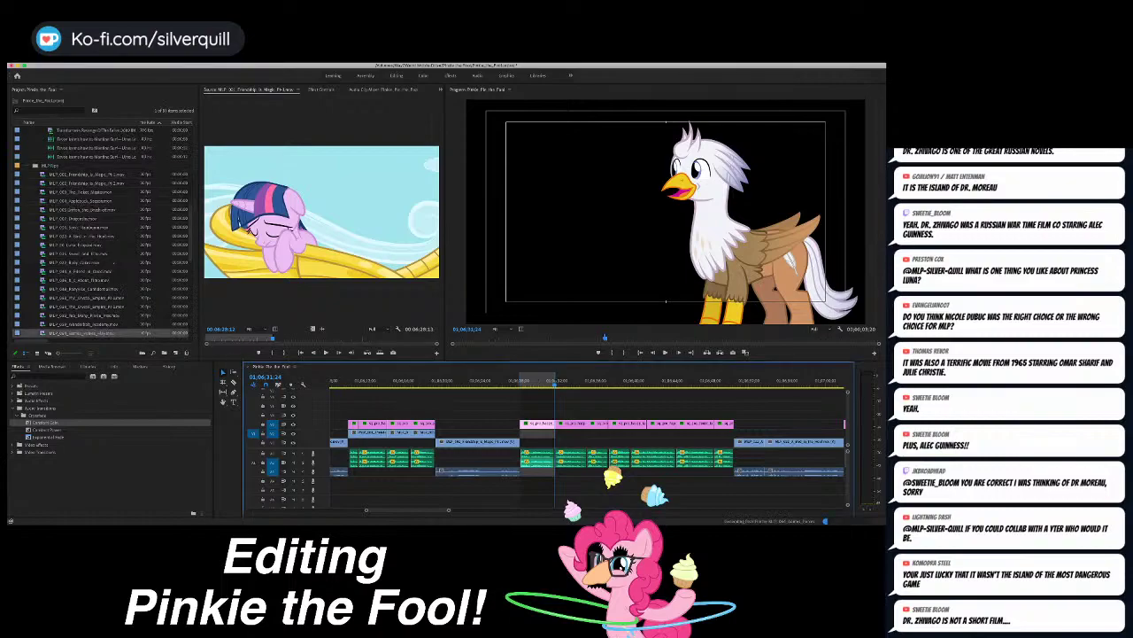
double_click(82, 333)
left_click_drag(241, 337, 246, 338)
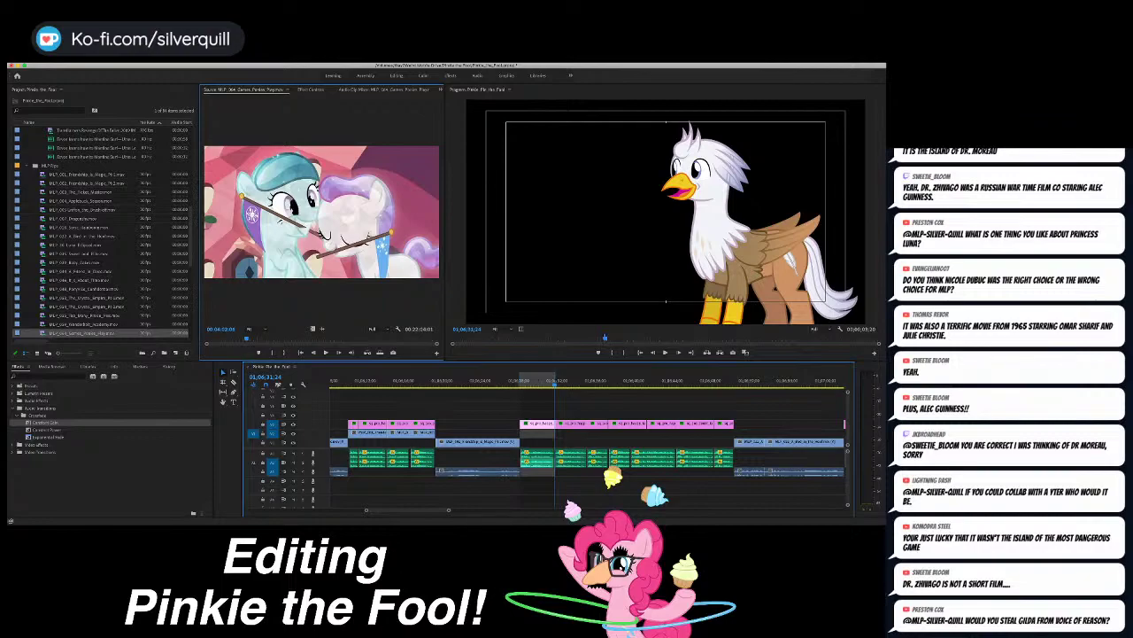
key("super+Tab")
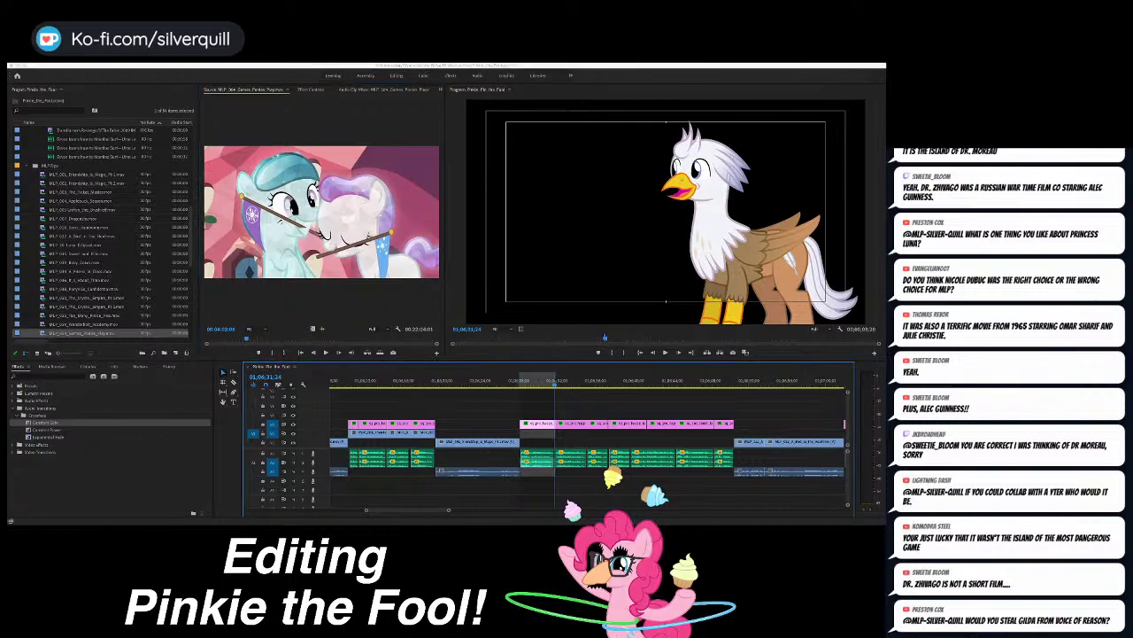
left_click(234, 339)
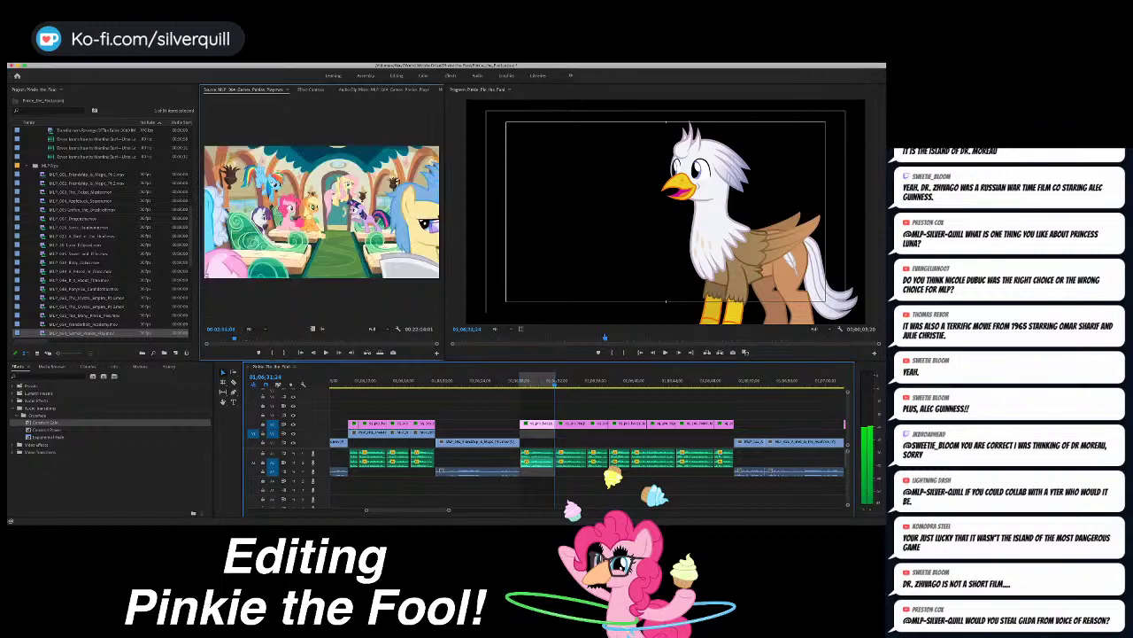
Step: Play through the Crystal Empire scenes of Games Ponies Play, looking for a background shot of Pinkie Pie
key("space")
key("space")
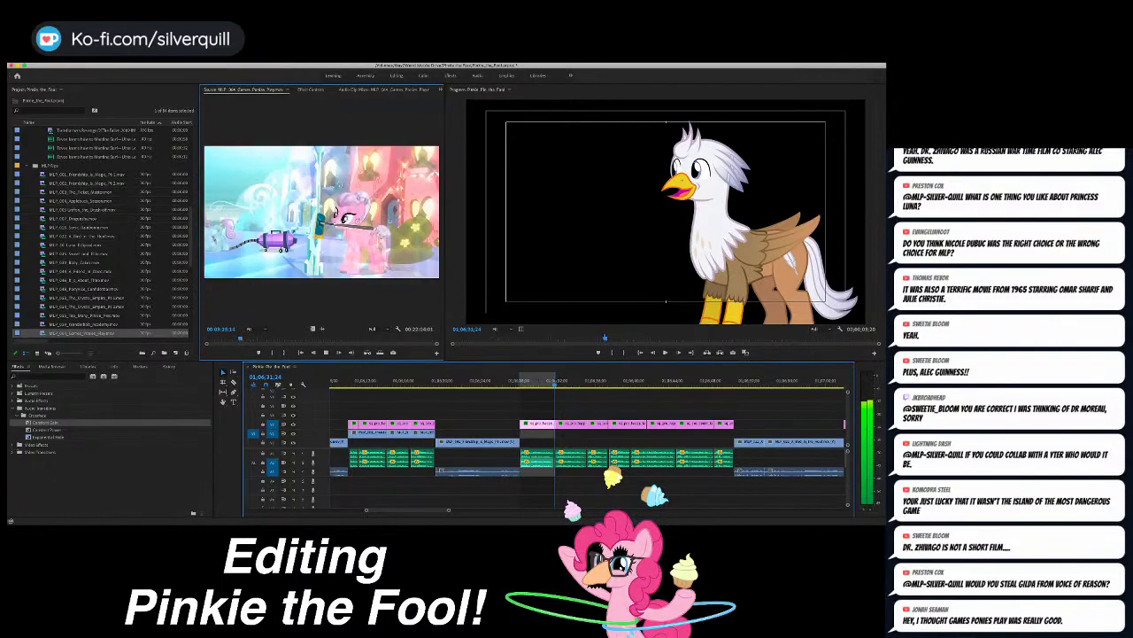
key("l")
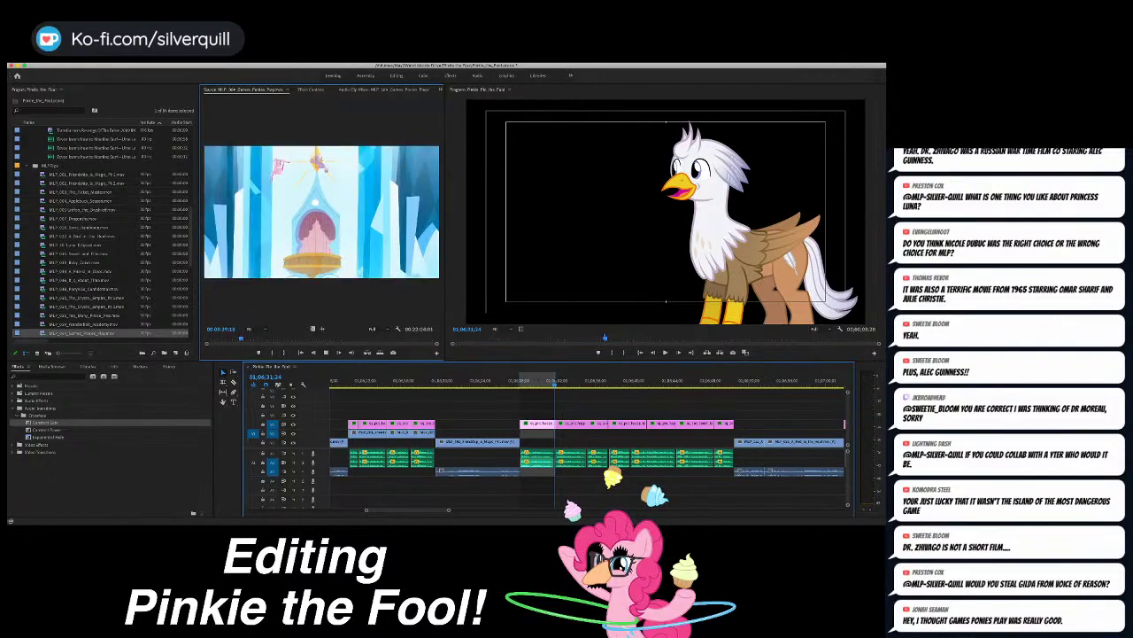
key("j")
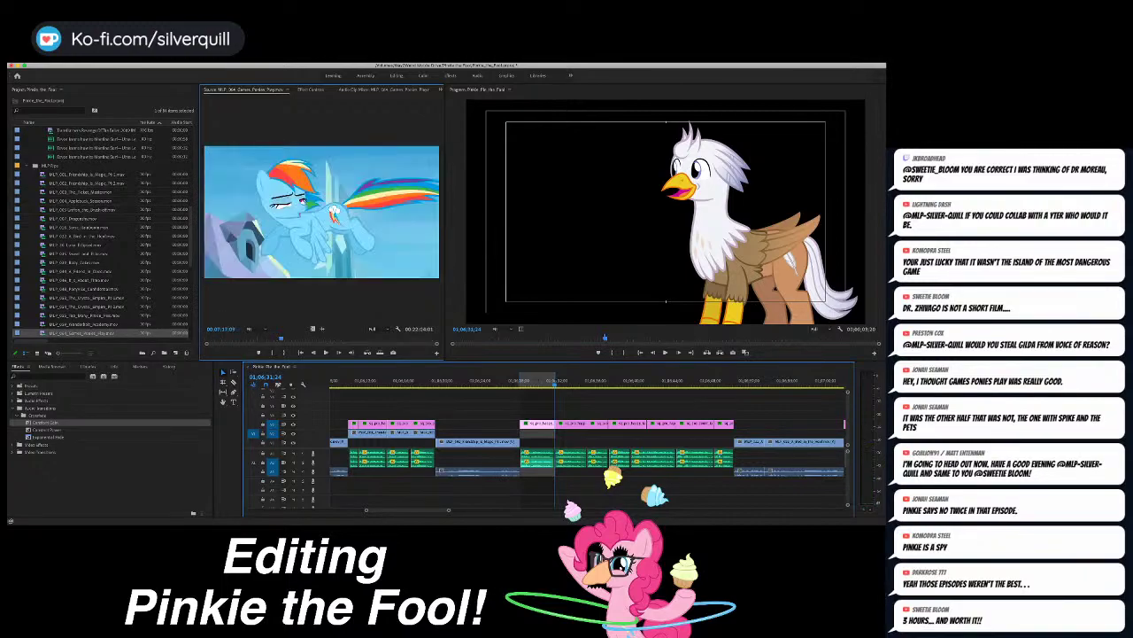
key("space")
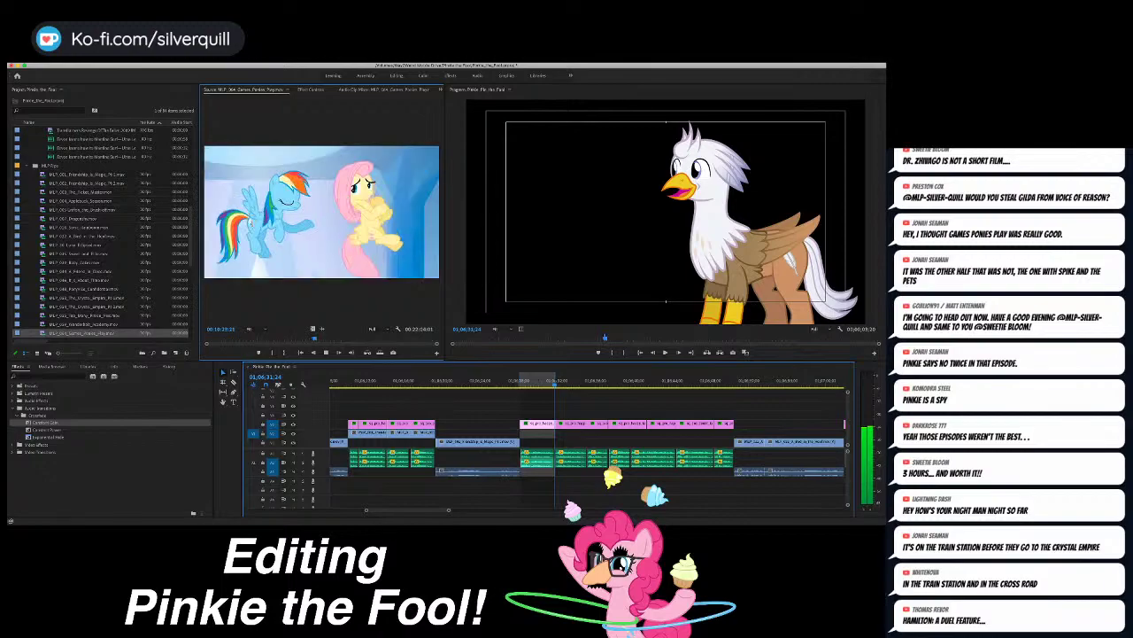
key("space")
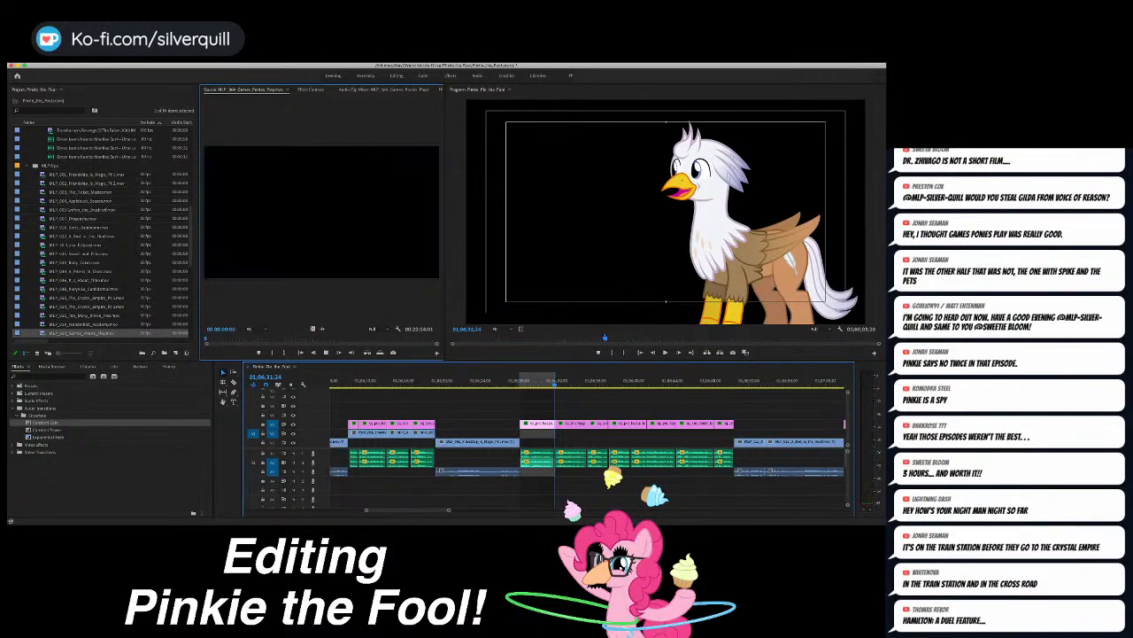
Step: Mark an in point at the episode's opening train station shot and place that footage behind the first griffin pose
key("l")
key("l")
key("l")
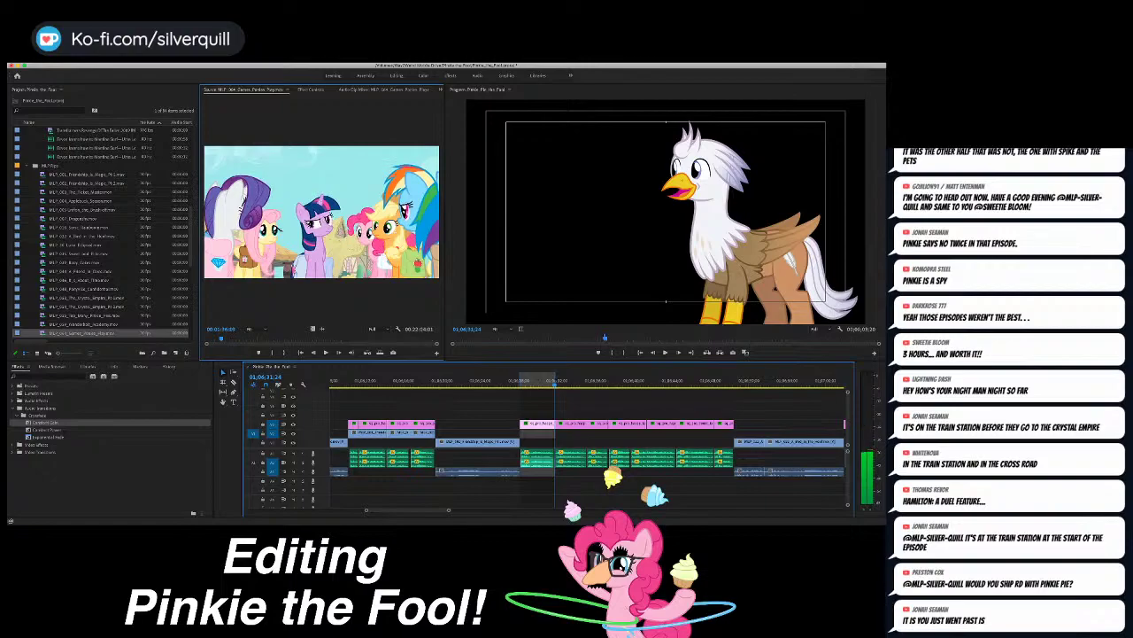
key("i")
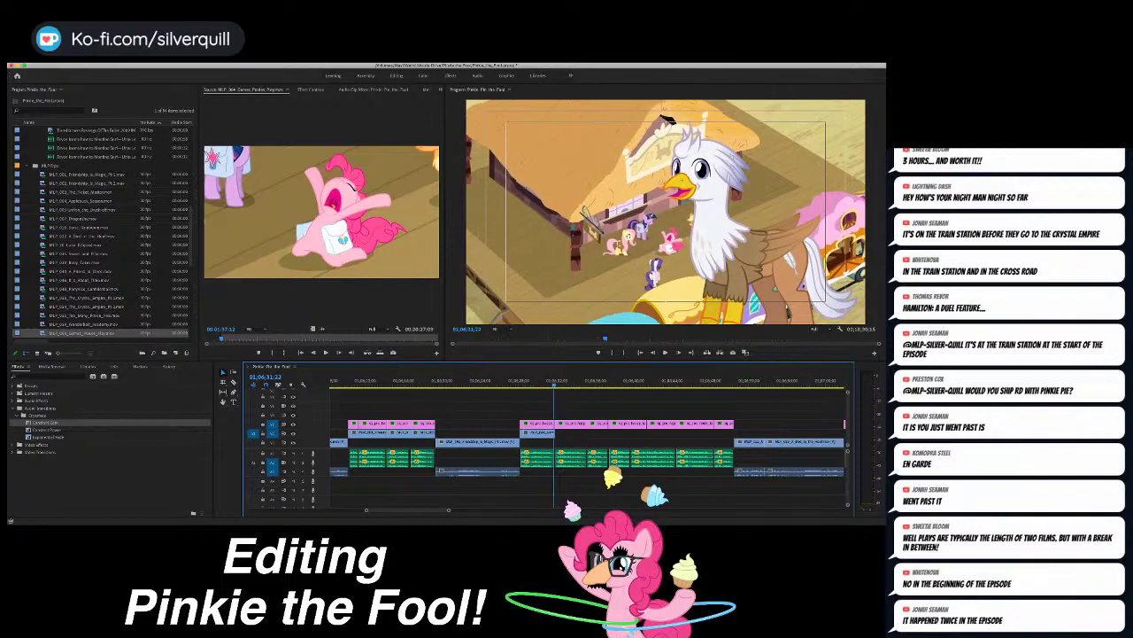
Step: Play the next griffin poses and set a sequence out point at the end of the third pose
key("Up")
key("space")
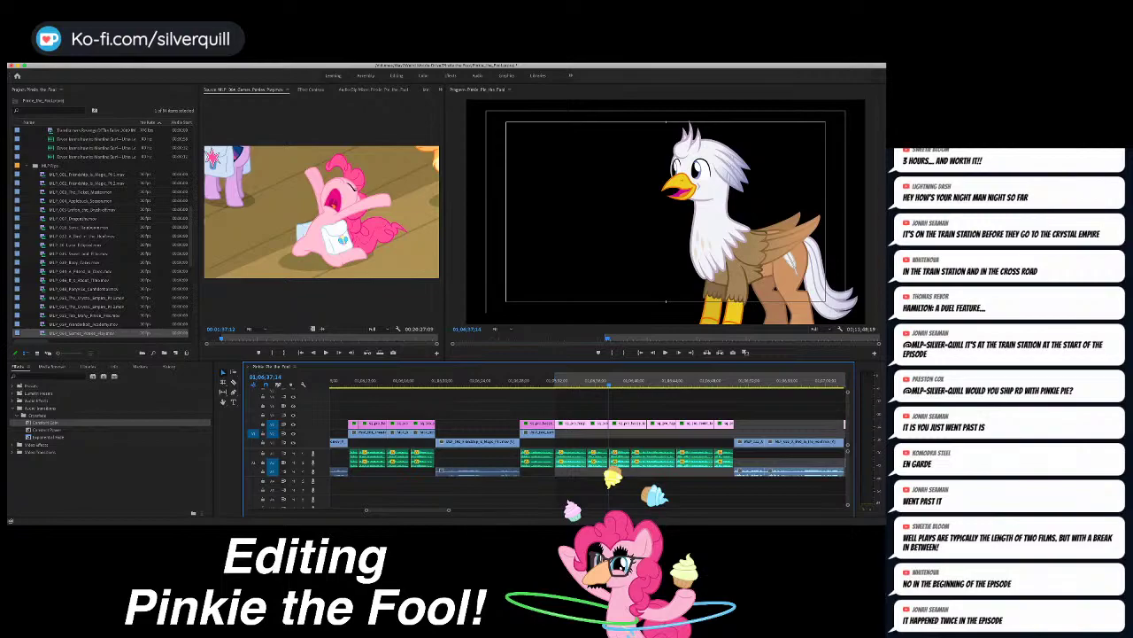
key("o")
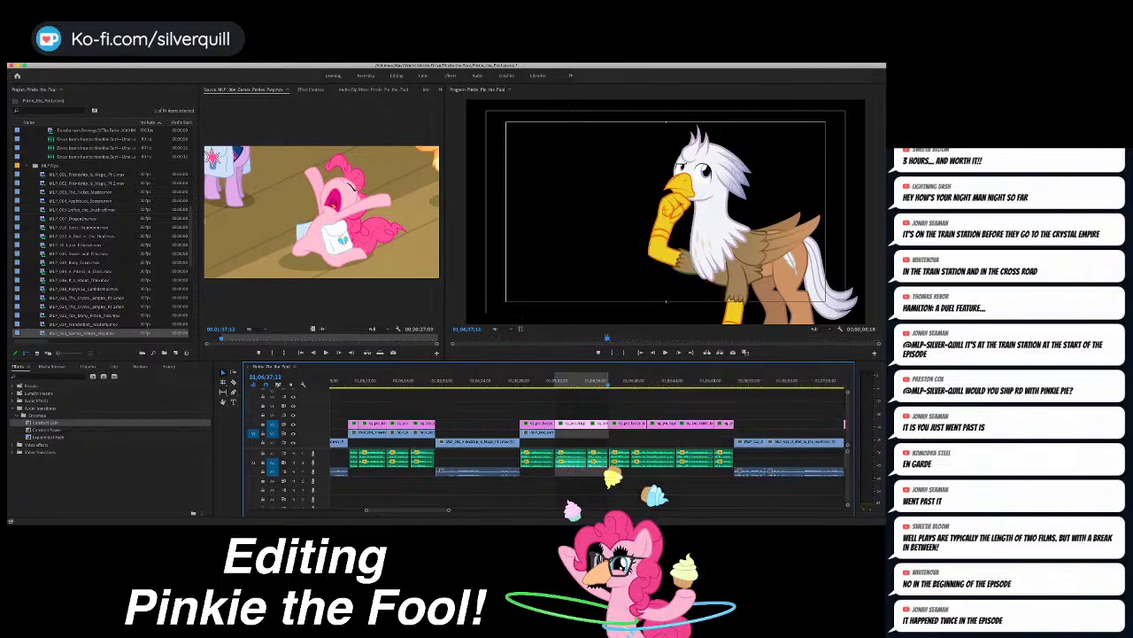
Step: Open The Crystal Empire Pt 1 and mark a source out point where Pinkie Pie sits up beside the blue cannon
double_click(86, 298)
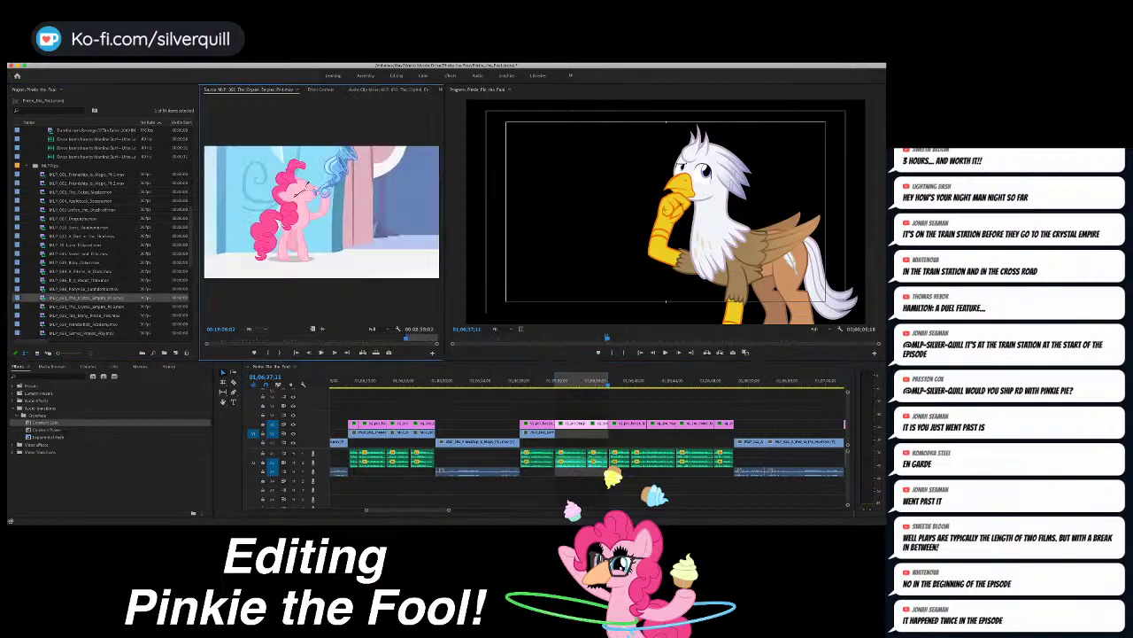
left_click_drag(232, 337, 236, 338)
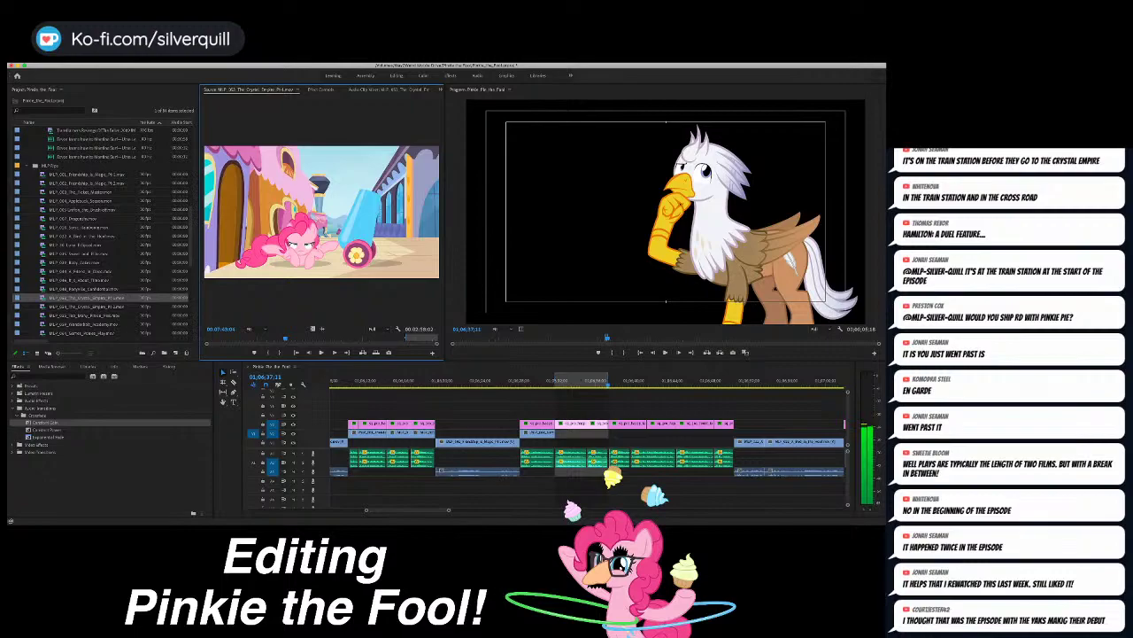
key("Right")
key("Right")
key("Right")
key("Right")
key("Right")
key("Right")
key("o")
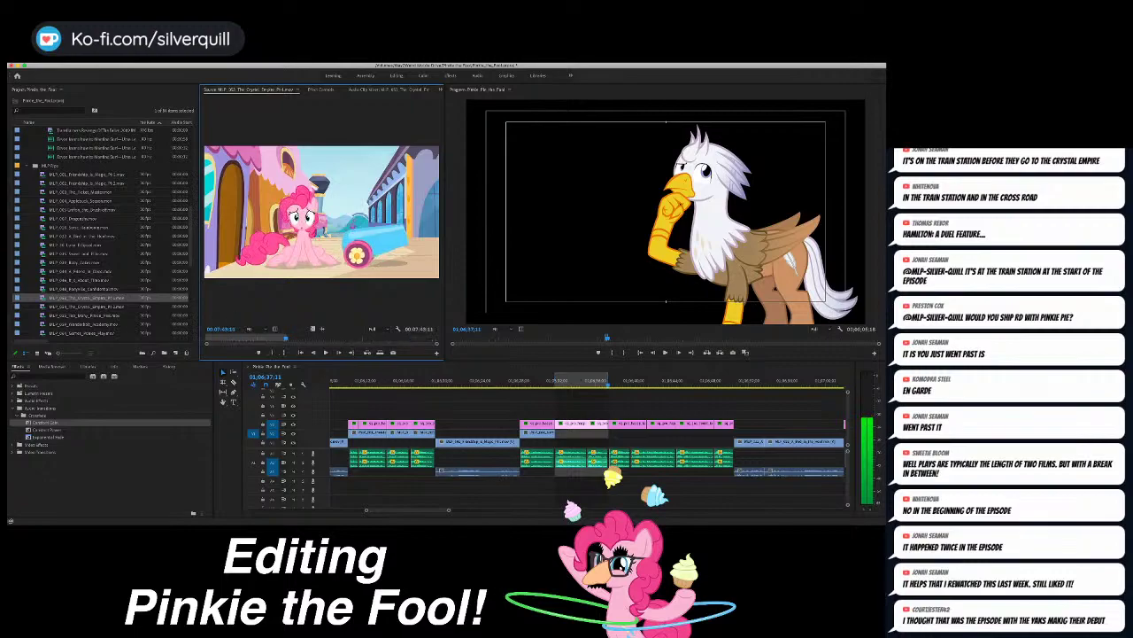
Step: Overwrite the Crystal Empire shot behind the second and third griffin poses and play it back
key("period")
left_click(545, 381)
key("space")
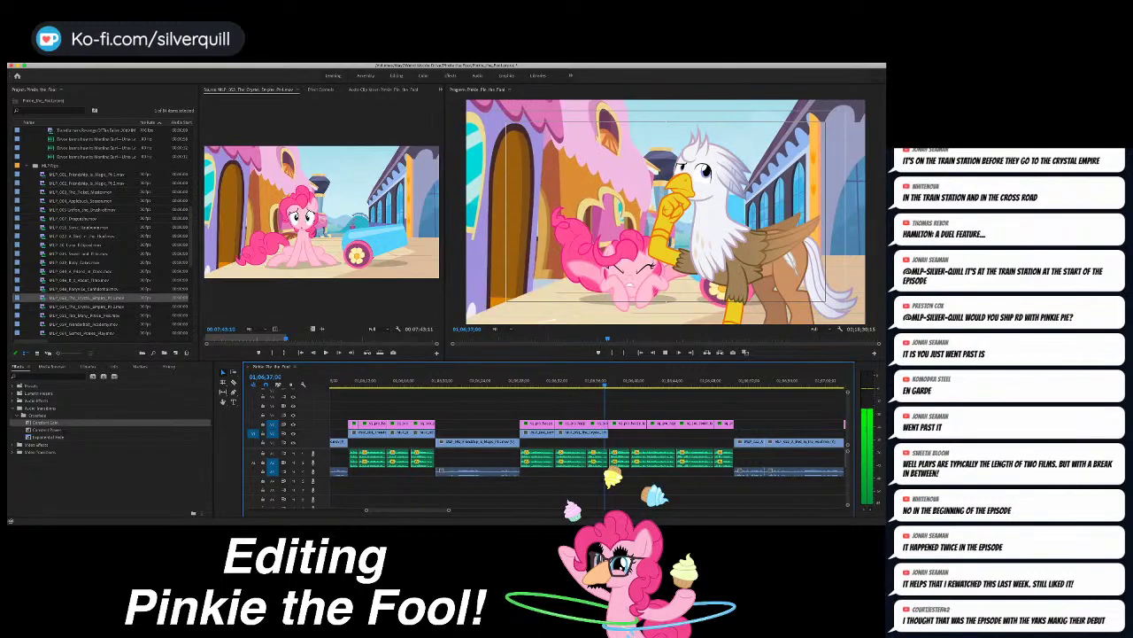
Step: Set a sequence in point at the fourth griffin pose, where the background is empty again, and save the project
key("Right")
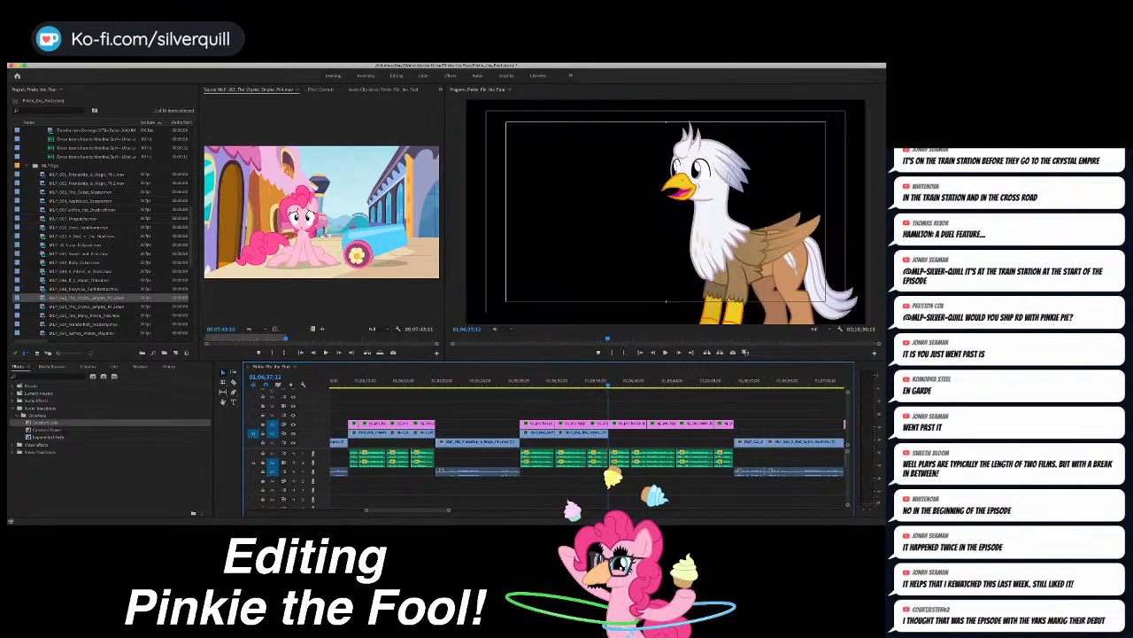
key("i")
scroll(588, 443, "right", 1)
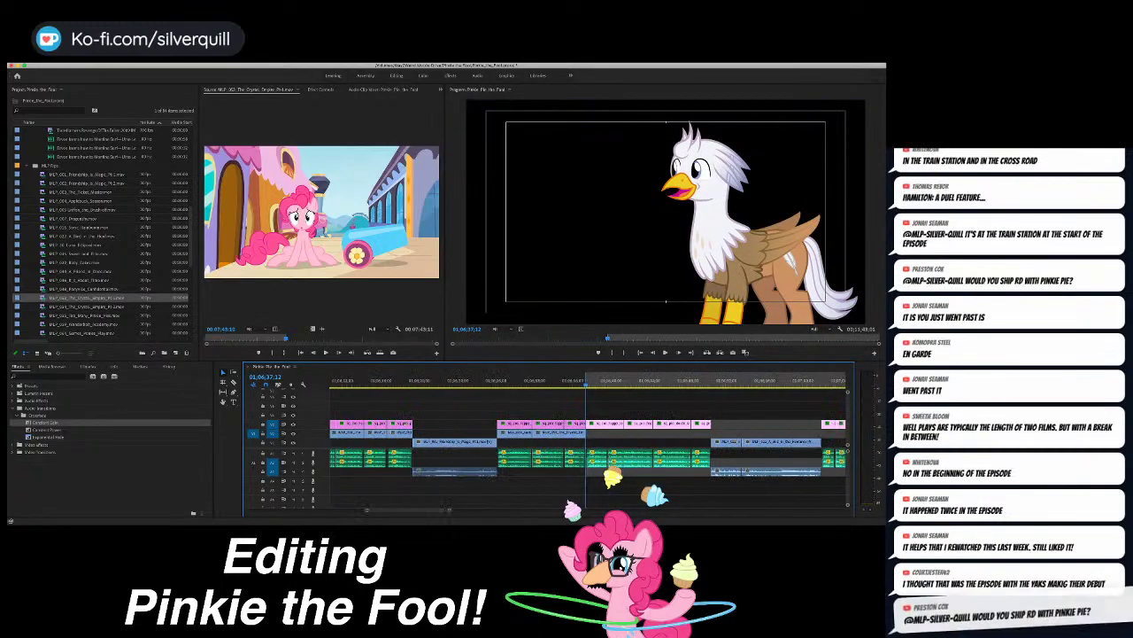
key("super+s")
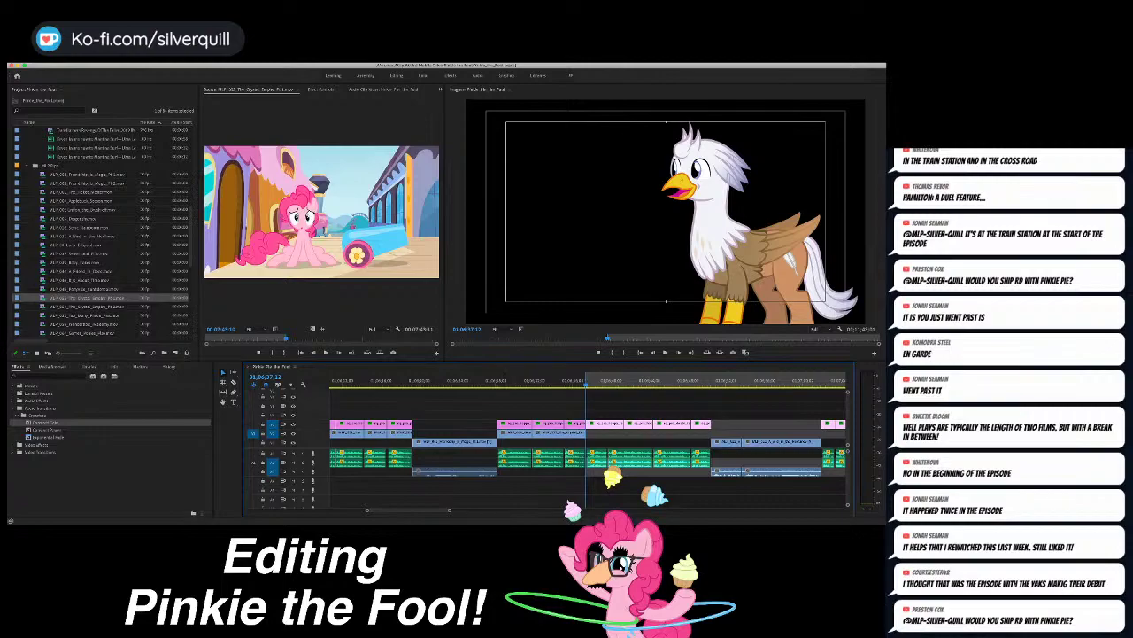
left_click_drag(585, 384, 527, 383)
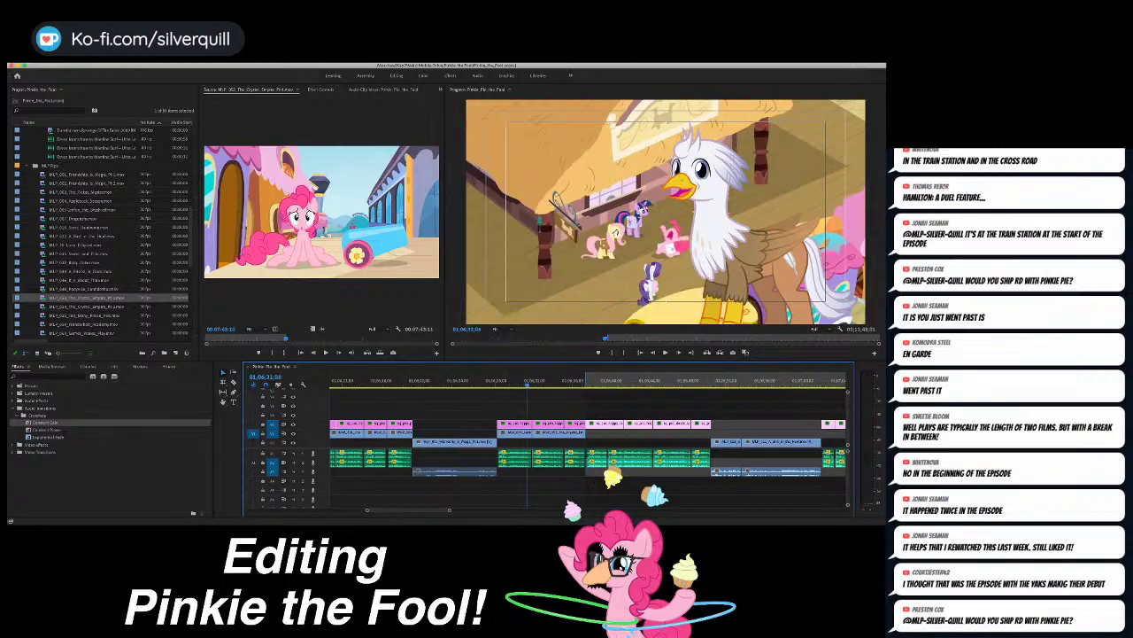
scroll(588, 438, "right", 3)
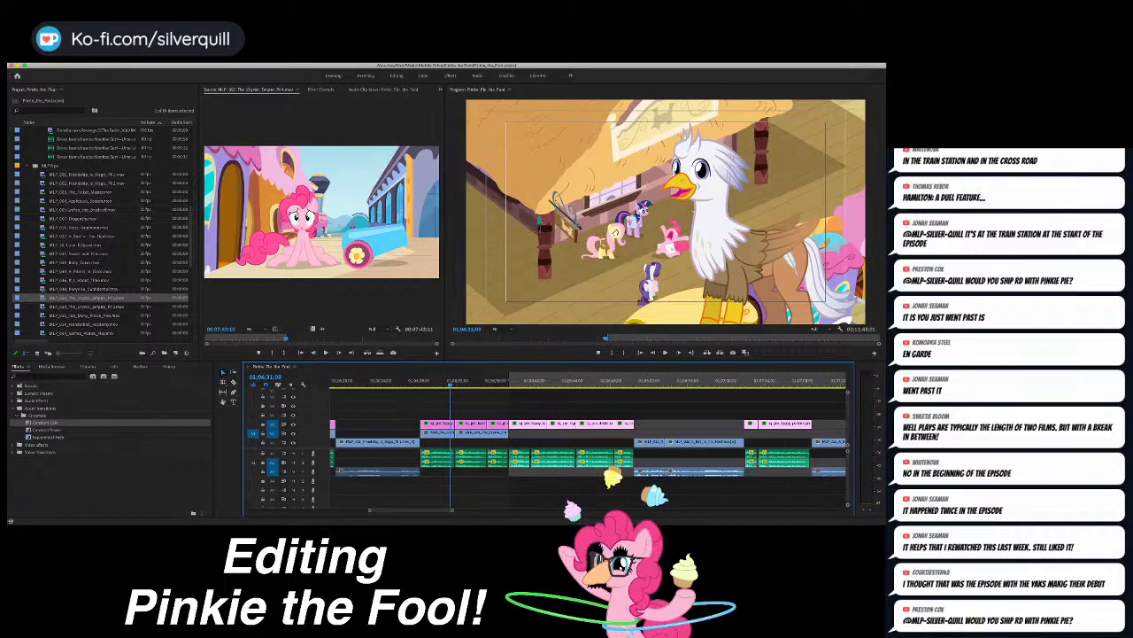
key("super+Tab")
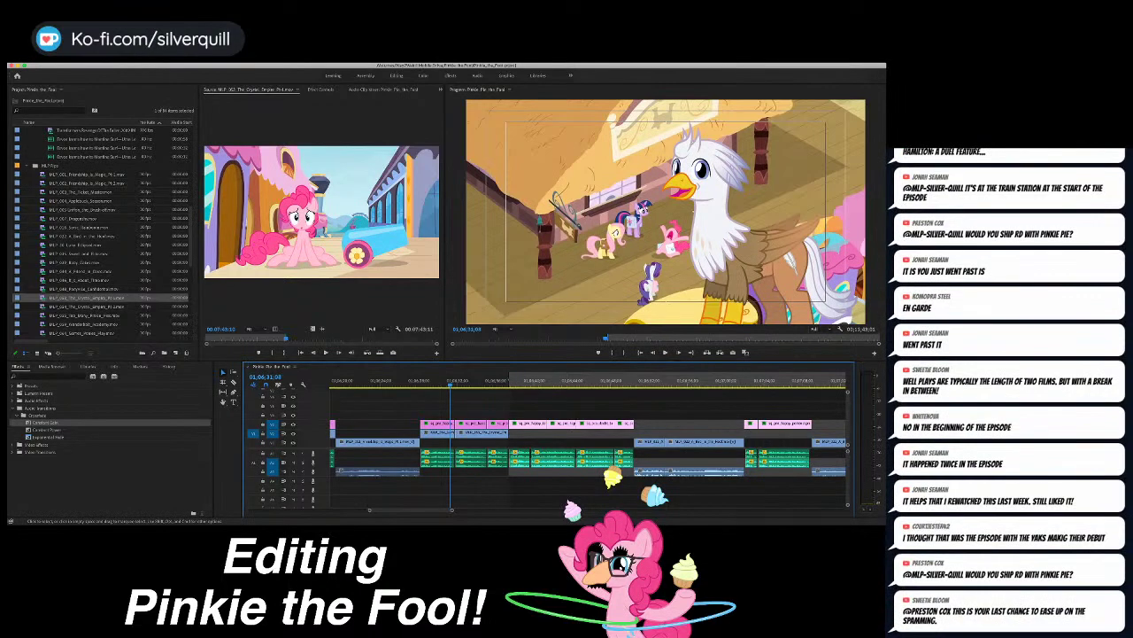
Step: Play on from the fourth griffin pose and set a sequence out point at the end of the fifth pose
key("Down")
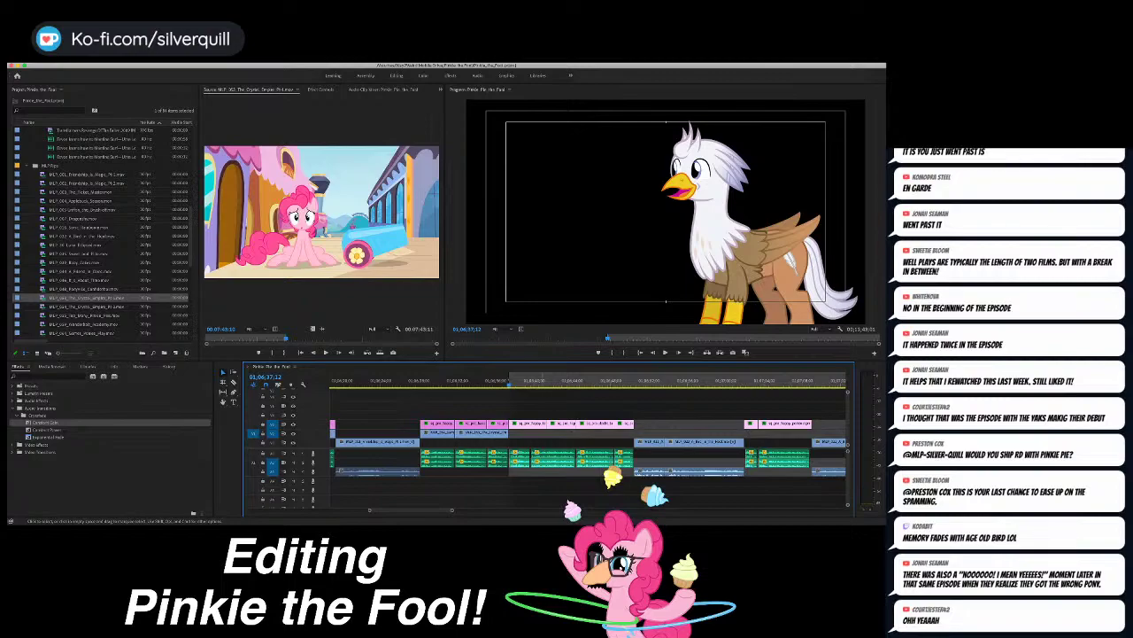
key("space")
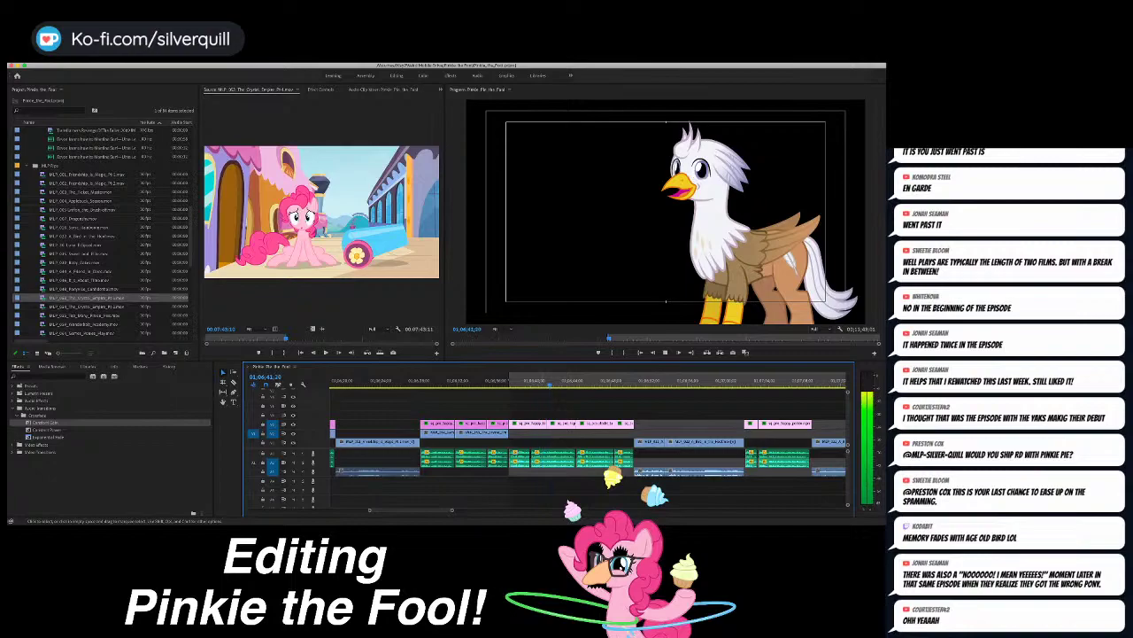
key("space")
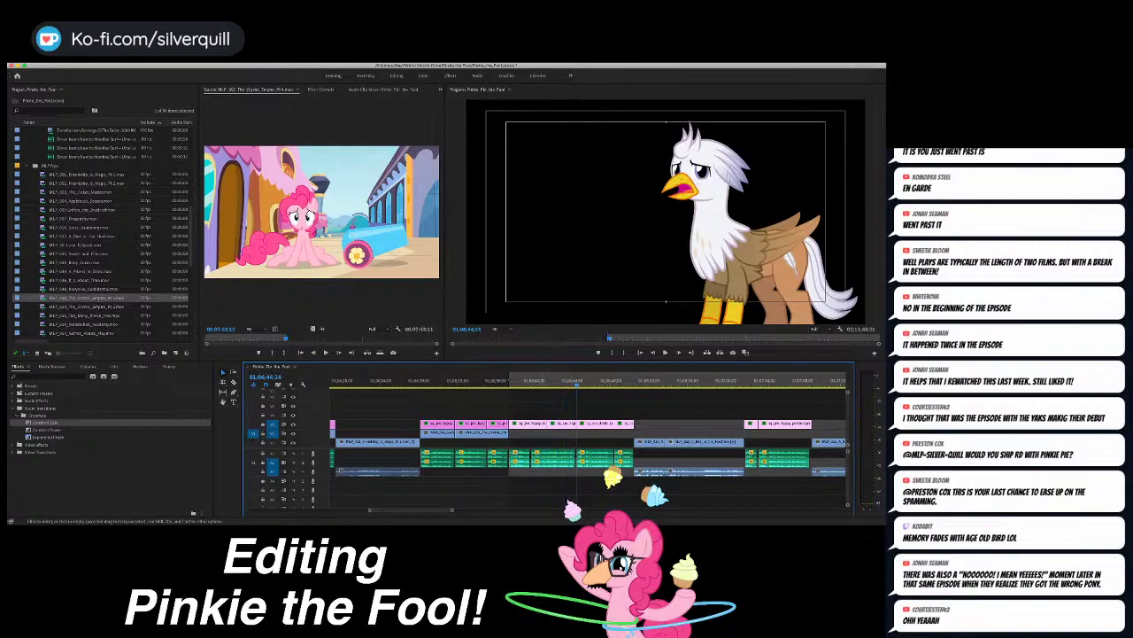
key("Up")
key("Left")
key("o")
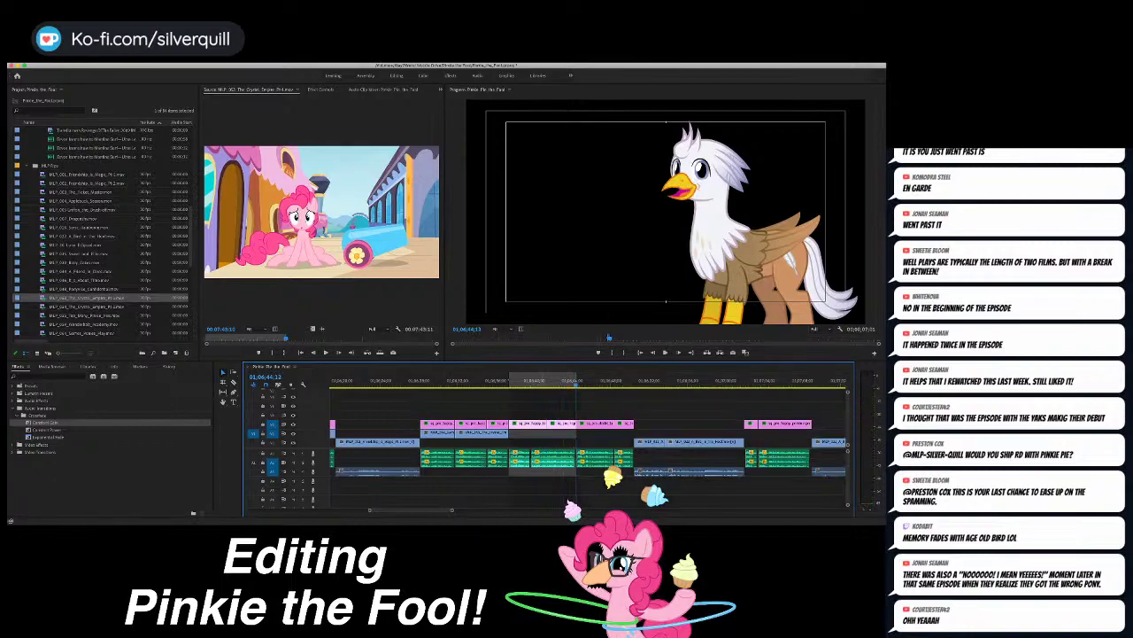
Step: Look through the episode list and scrub through Princess Twilight Pt 2 for a suitable background shot
scroll(102, 230, "down", 2)
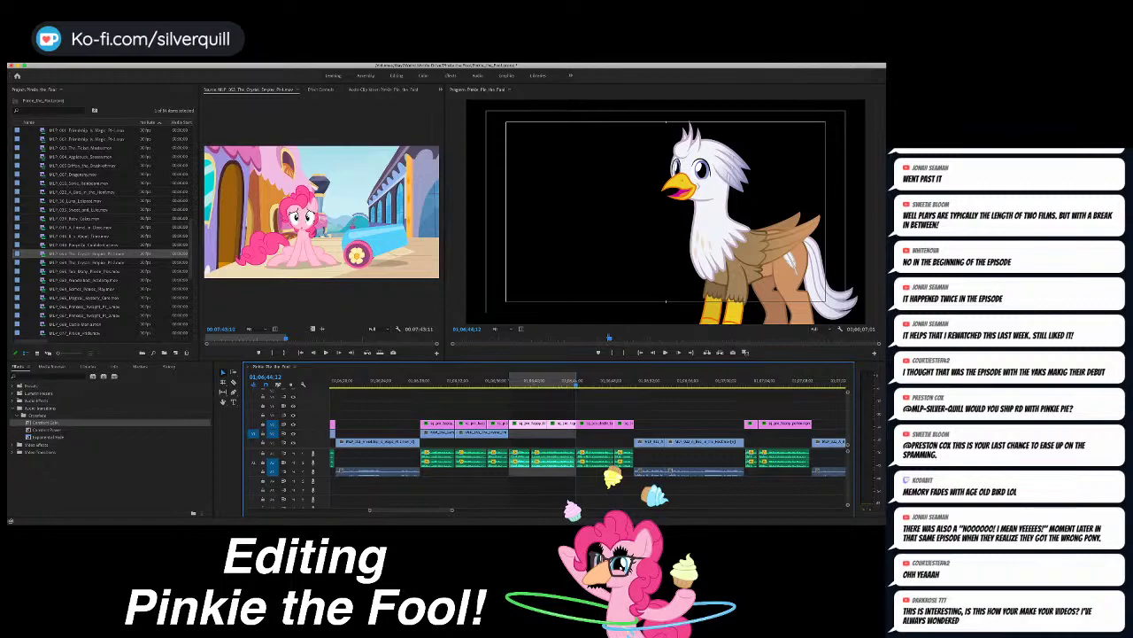
scroll(101, 237, "down", 1)
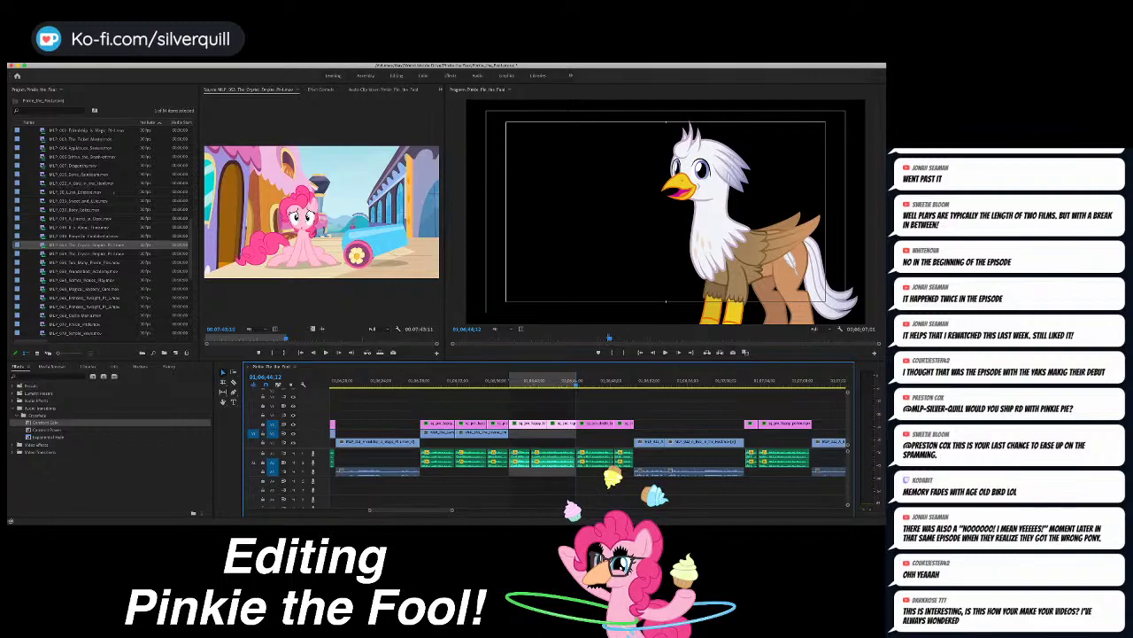
scroll(113, 192, "down", 8)
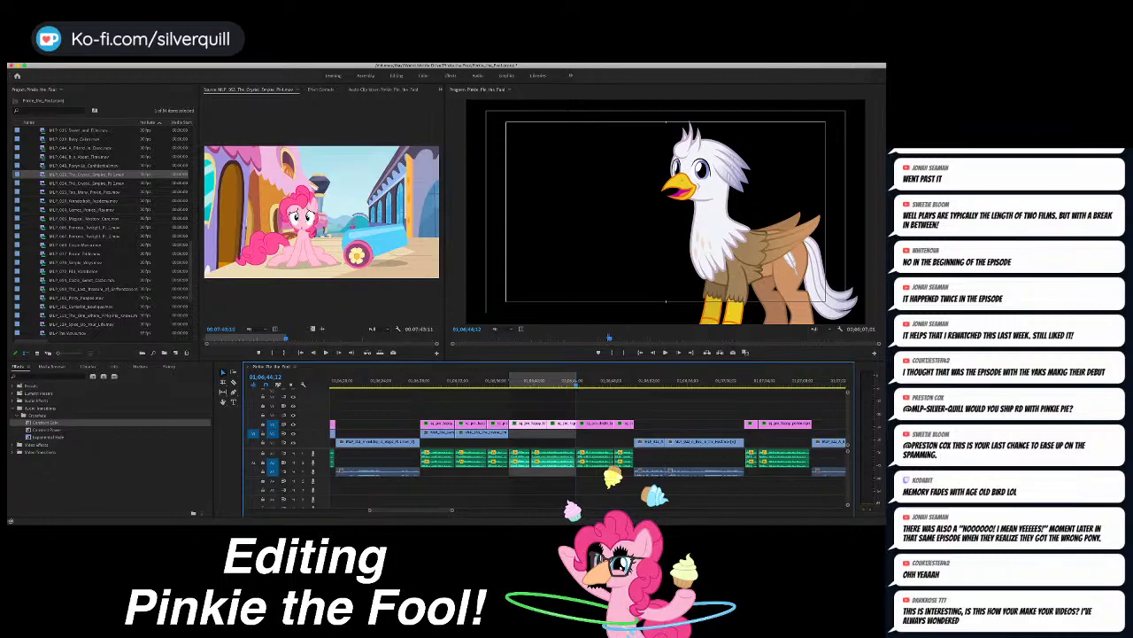
scroll(101, 232, "down", 3)
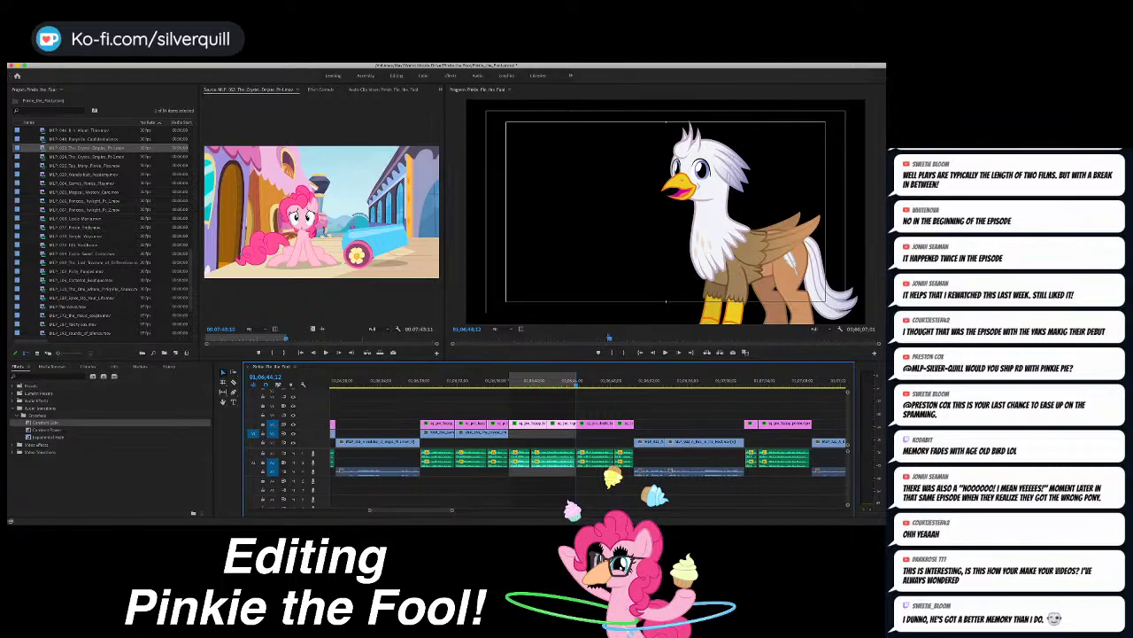
double_click(84, 210)
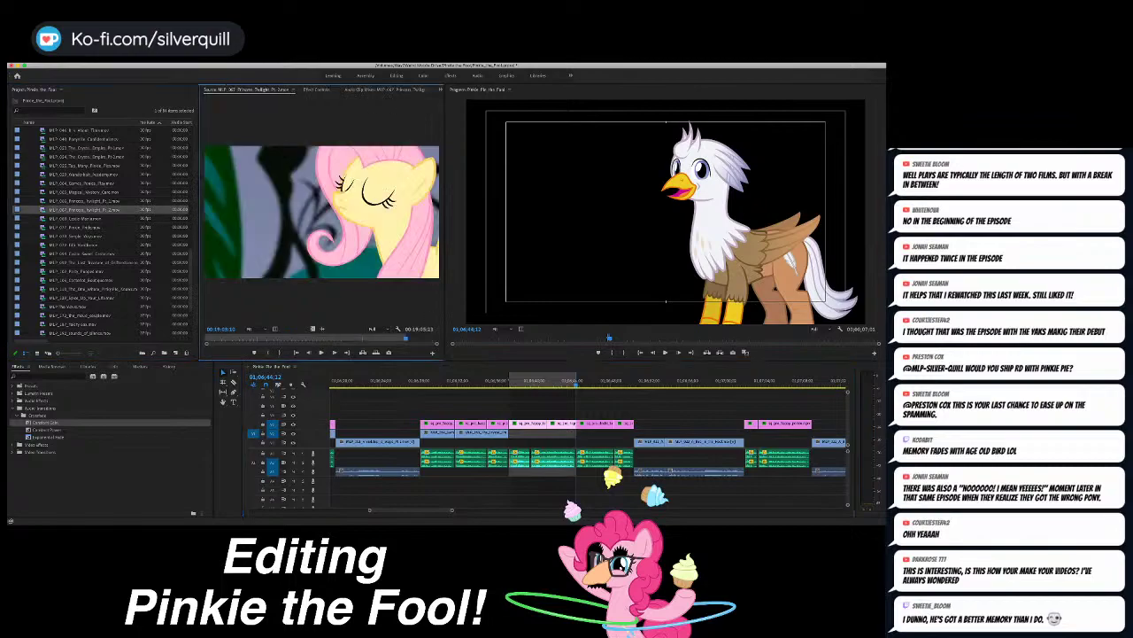
left_click_drag(263, 339, 238, 338)
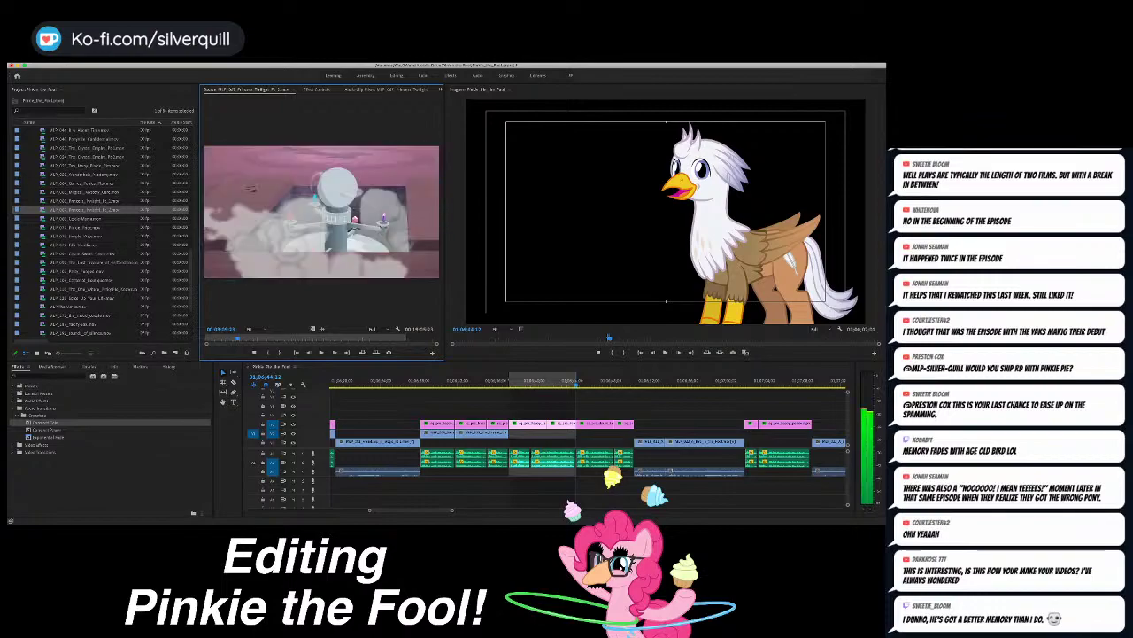
Step: Scrub through The Crystal Empire Pt 1 and Pt 2 for a background shot for the fourth and fifth griffin poses
scroll(101, 232, "up", 5)
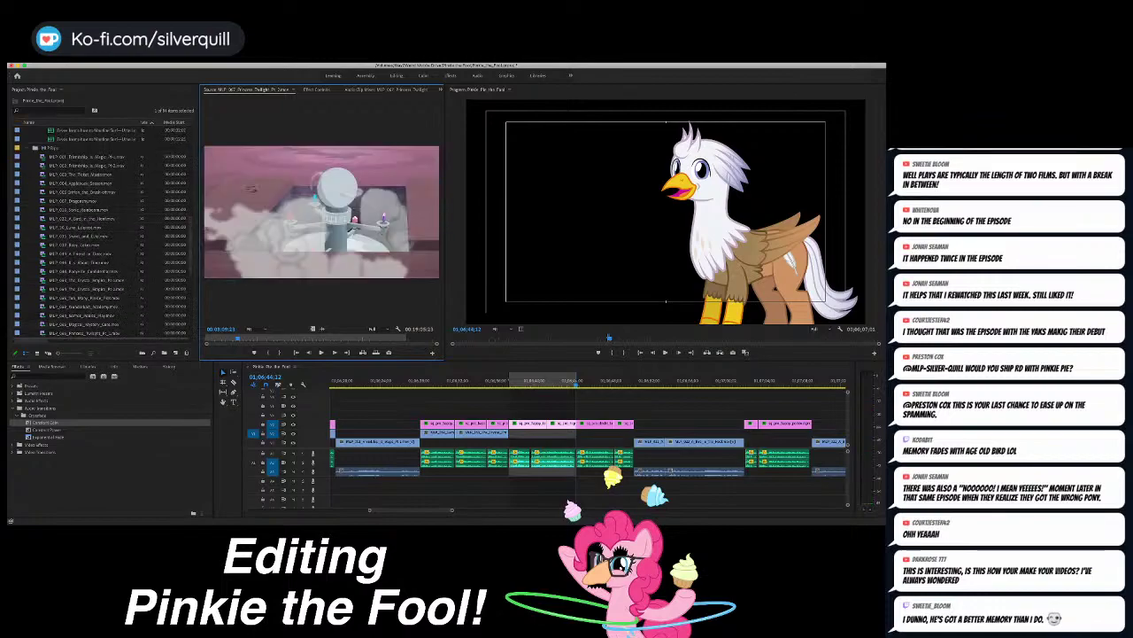
scroll(101, 238, "down", 1)
double_click(73, 271)
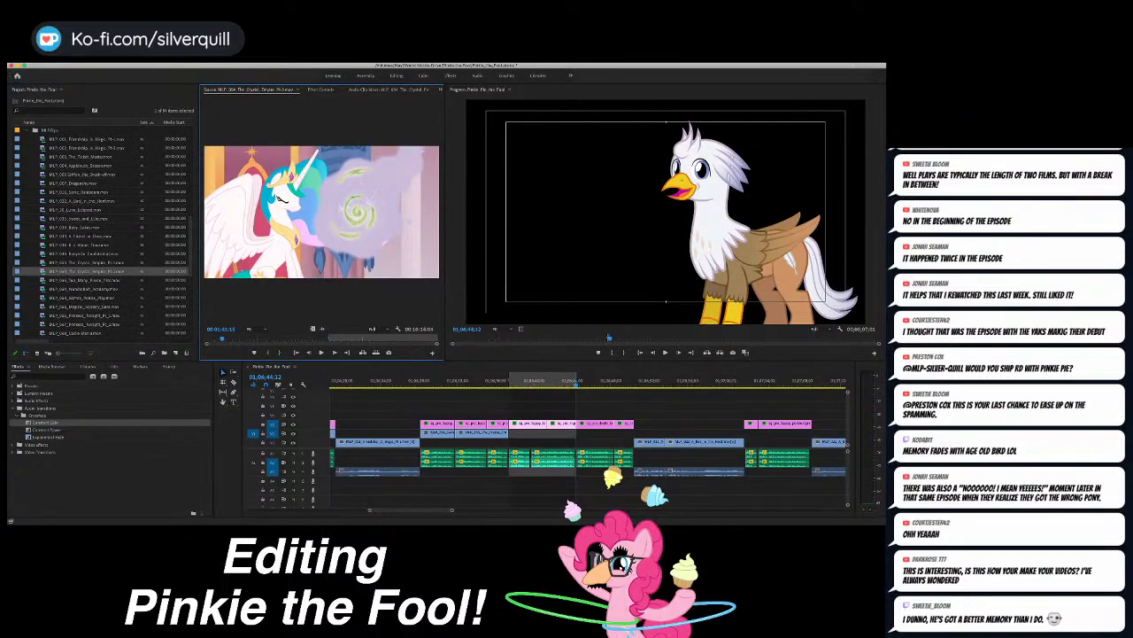
double_click(73, 263)
left_click_drag(403, 337, 417, 338)
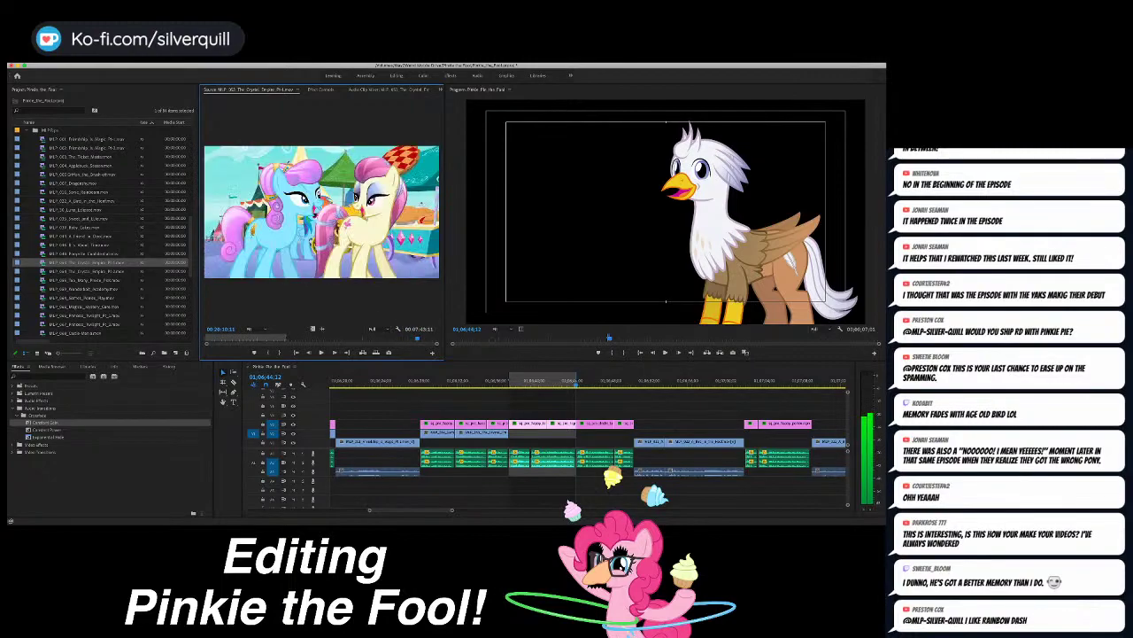
key("space")
key("space")
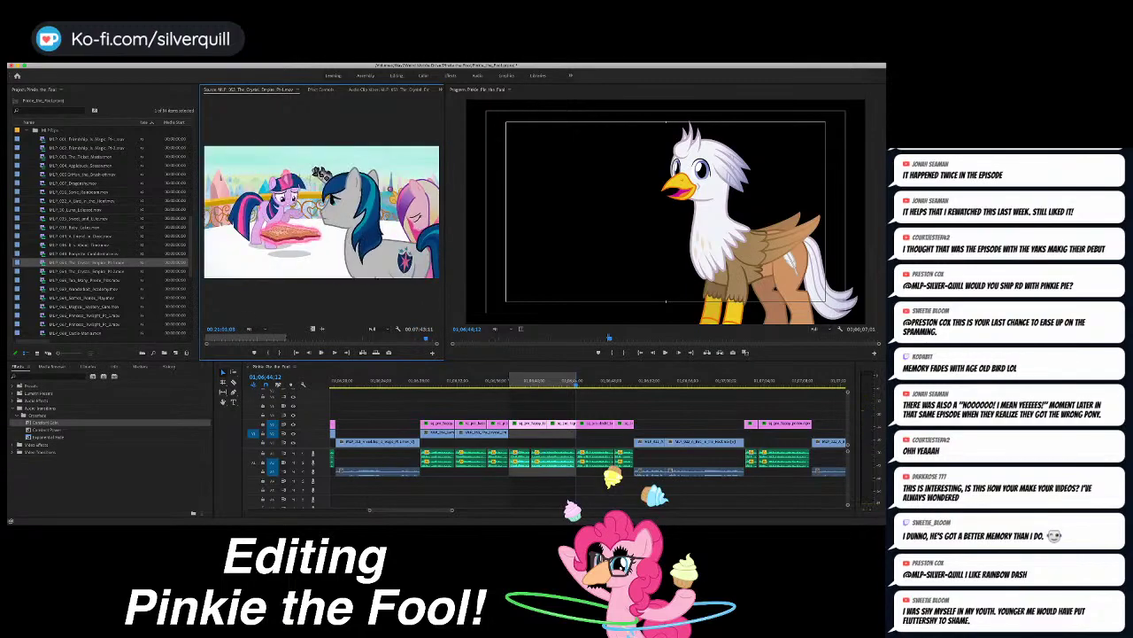
double_click(85, 271)
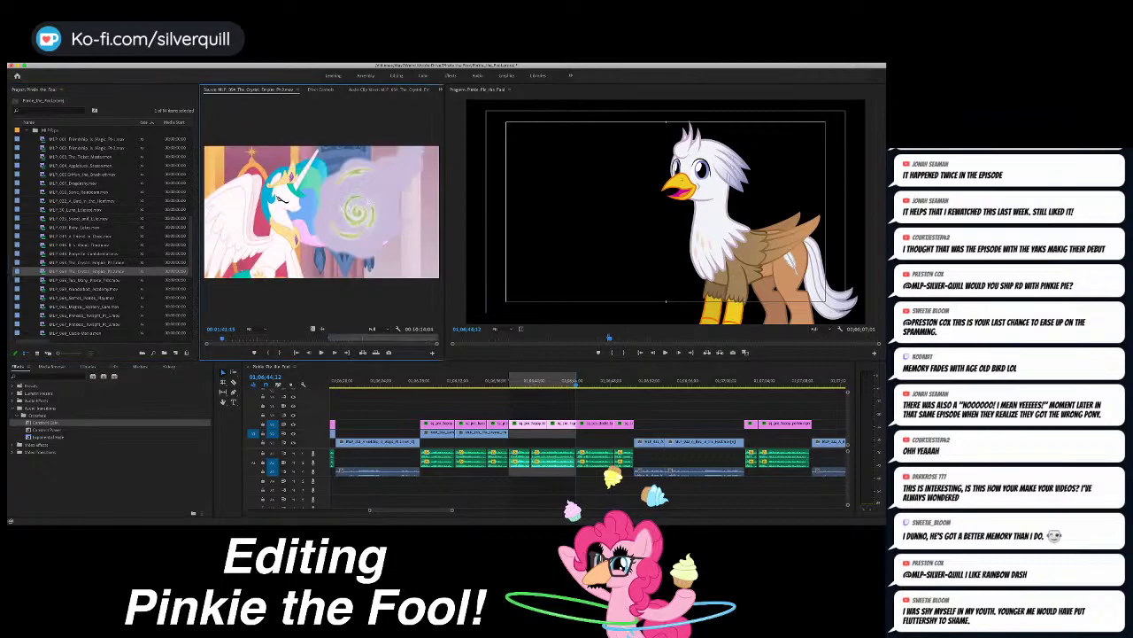
left_click_drag(222, 339, 215, 338)
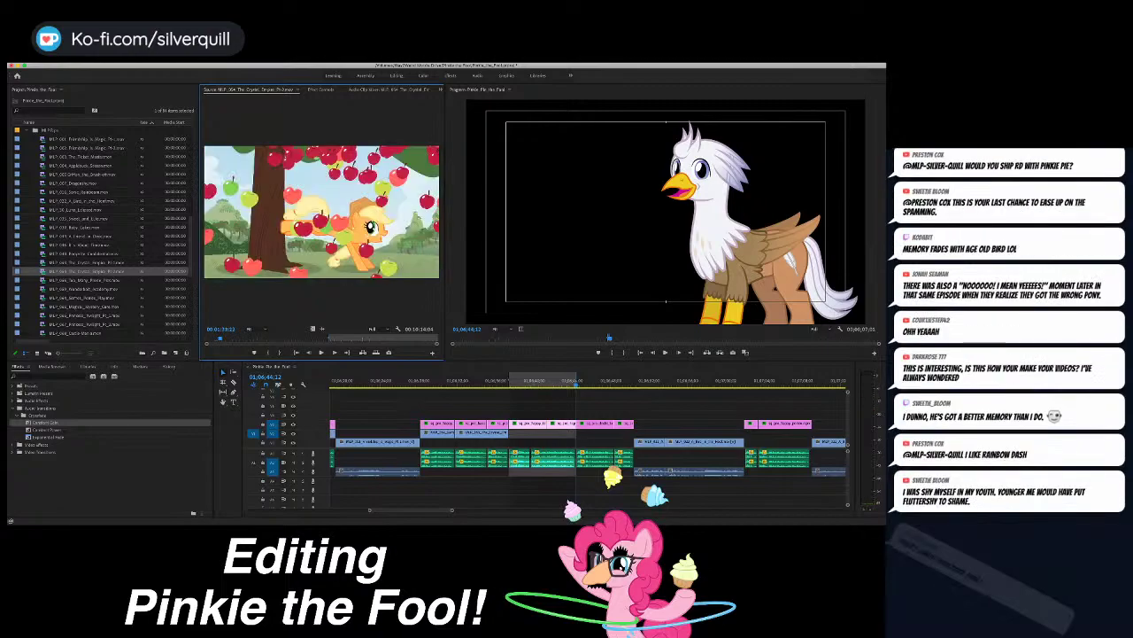
left_click_drag(220, 339, 232, 338)
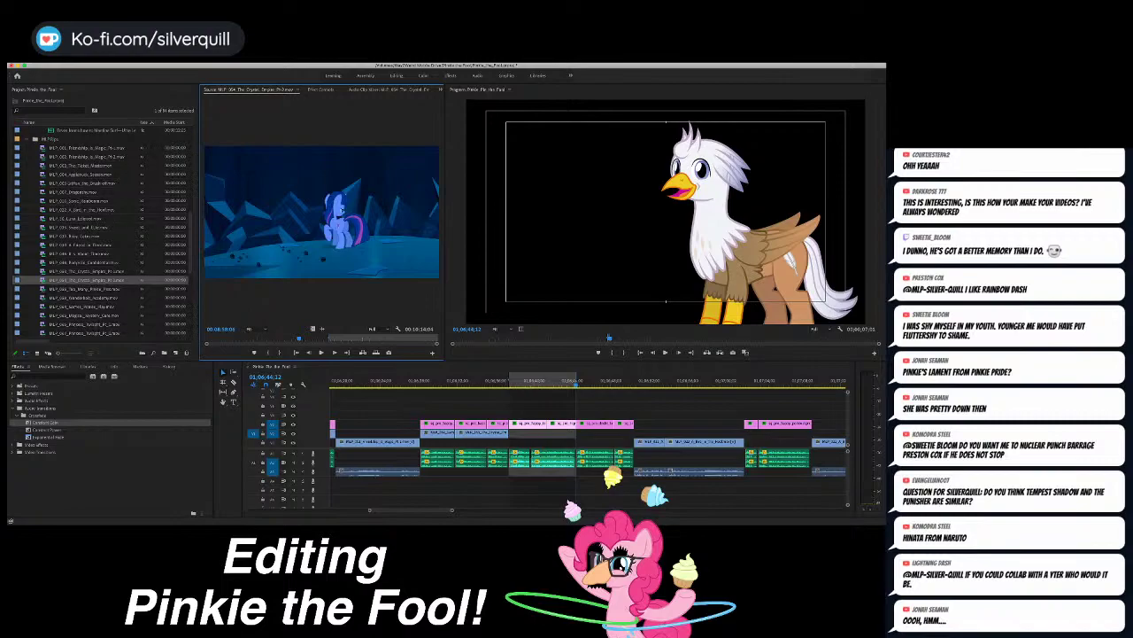
Step: Open Magical Mystery Cure and mark a source in point at the crowd gathered around the pink pony statue
scroll(103, 232, "down", 3)
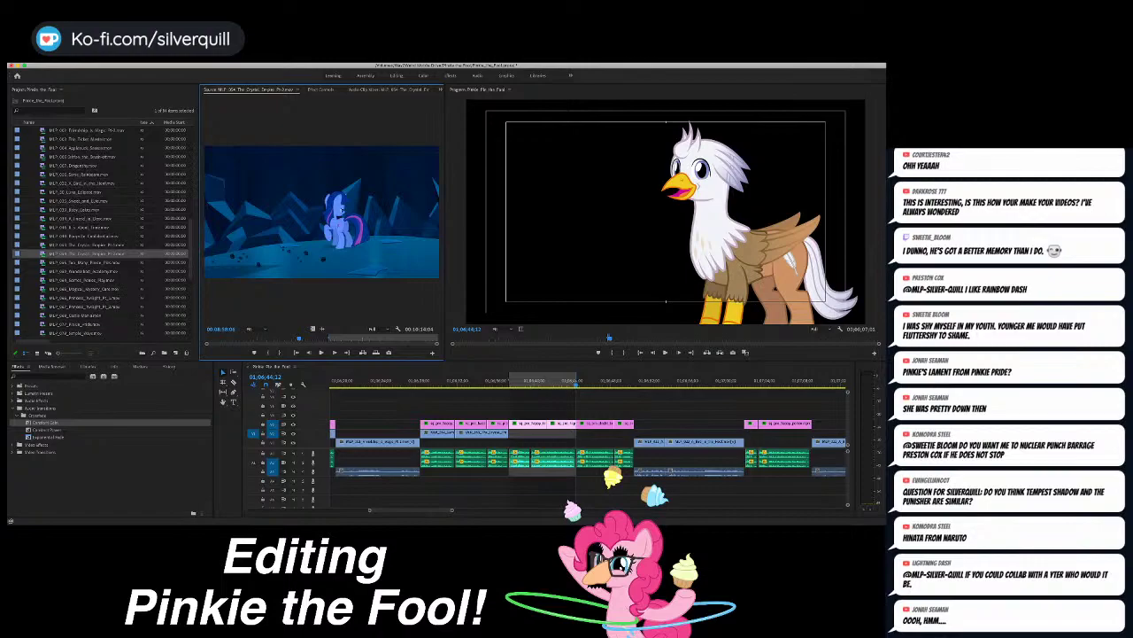
scroll(100, 232, "down", 1)
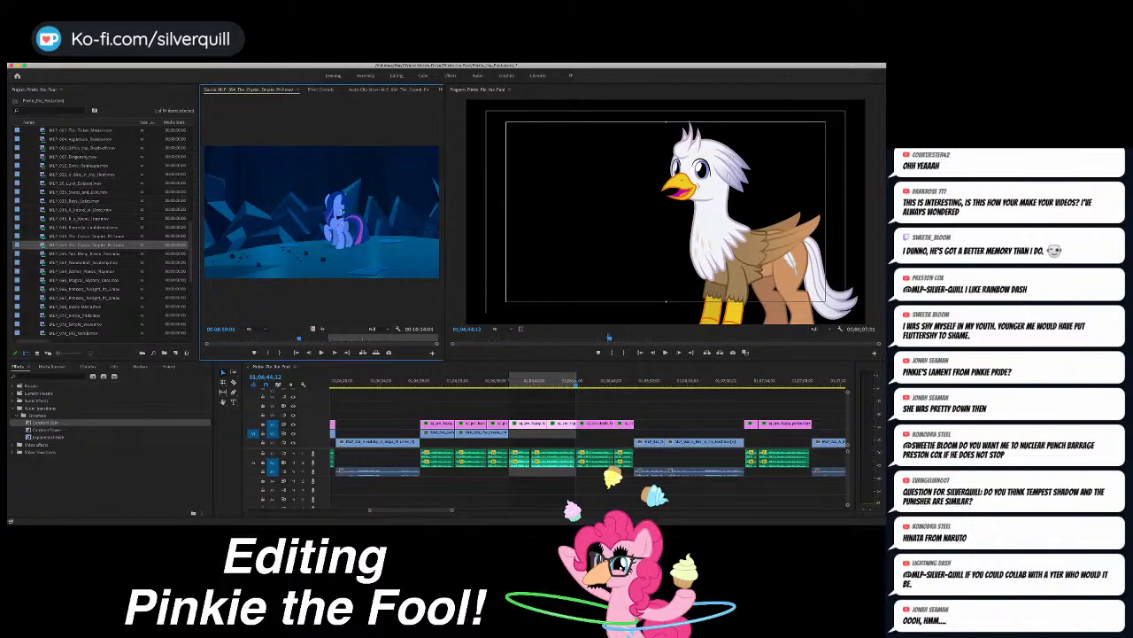
double_click(81, 279)
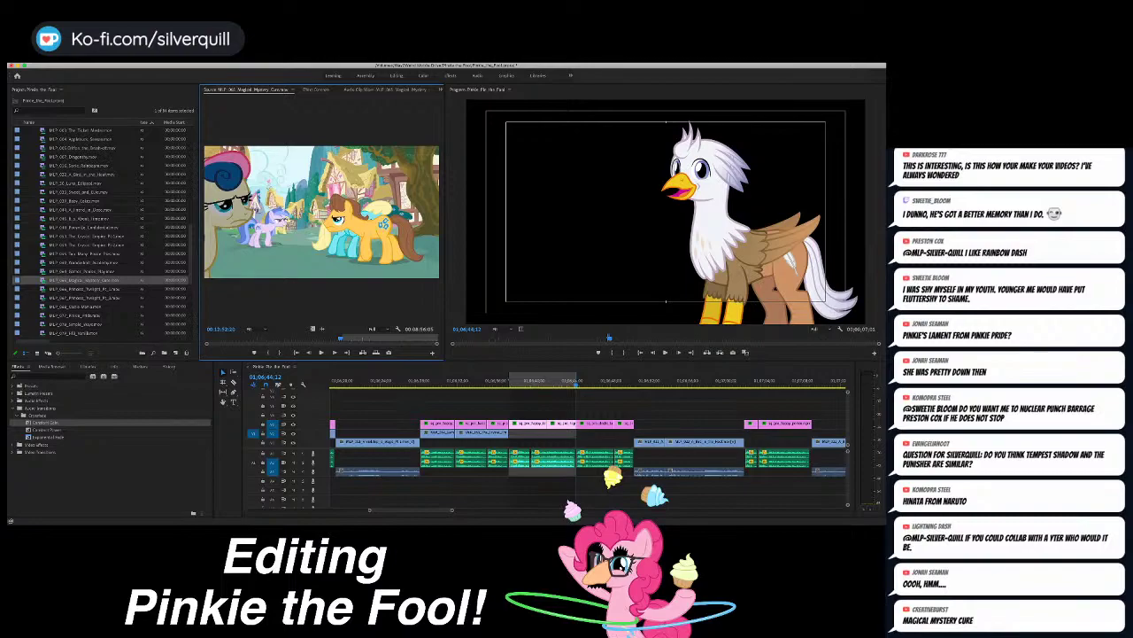
left_click_drag(365, 338, 366, 337)
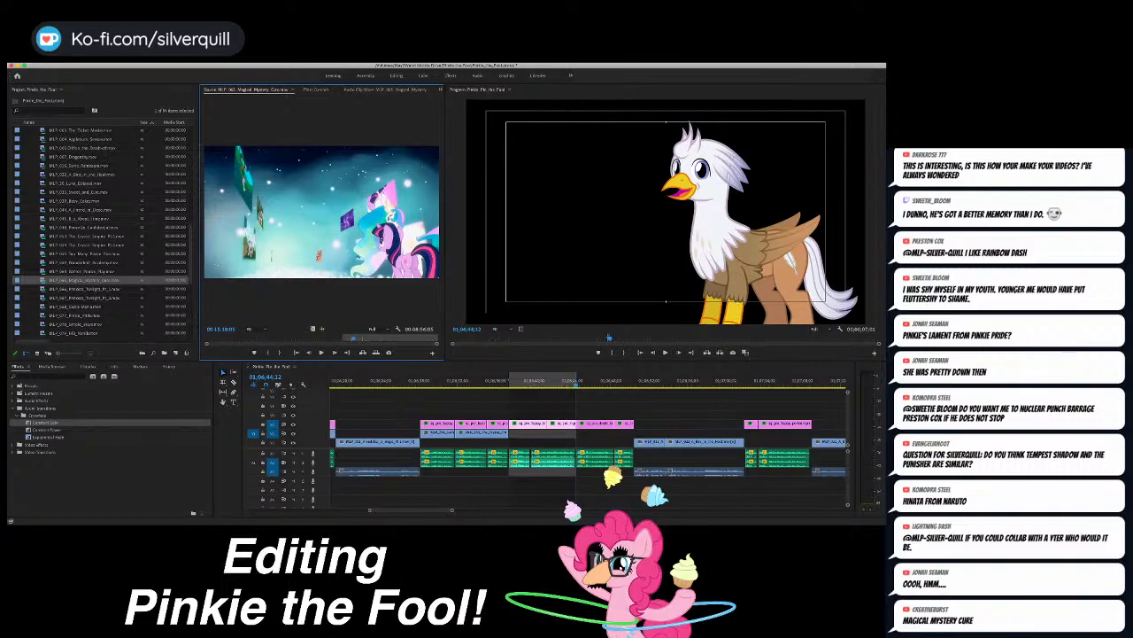
left_click(340, 337)
key("space")
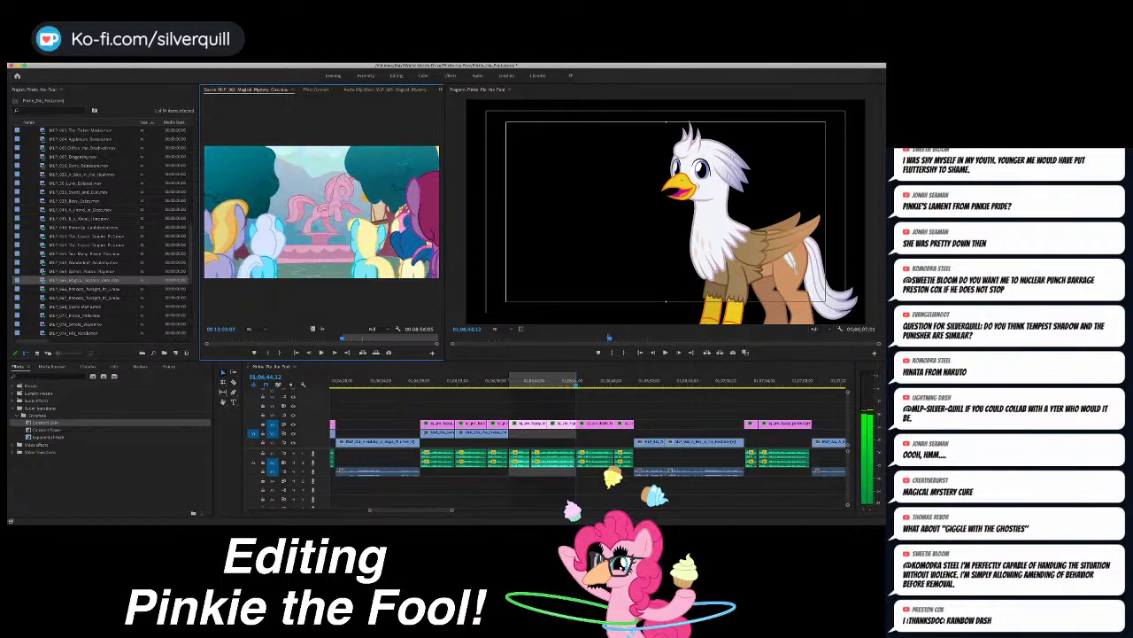
key("i")
Step: Overwrite the Magical Mystery Cure shot behind the fourth and fifth griffin poses and play it back
key("space")
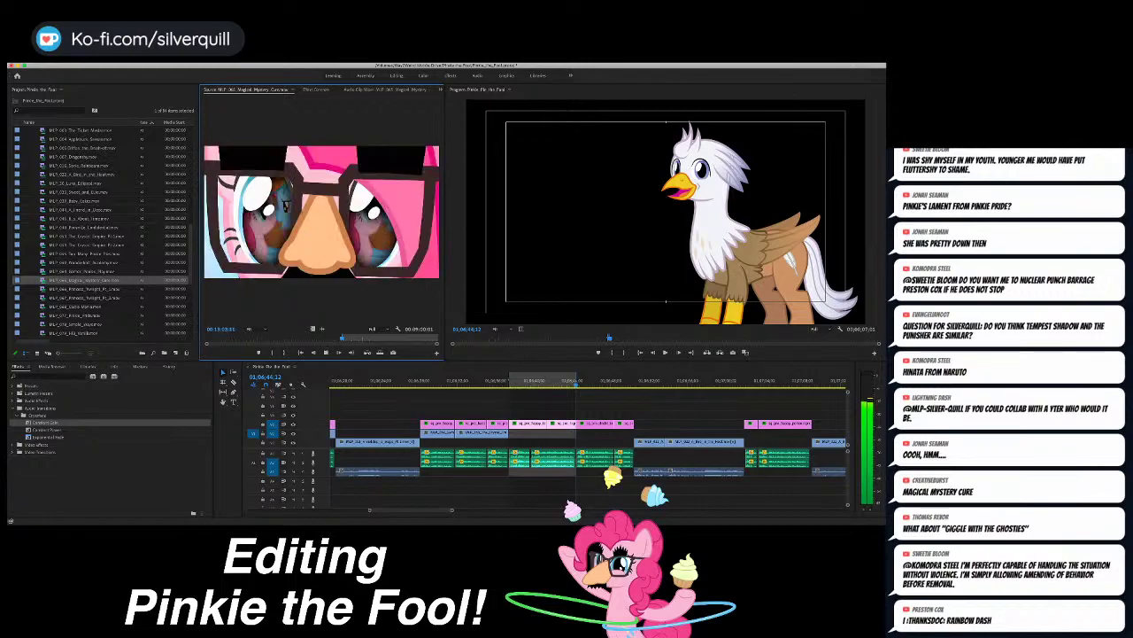
key("space")
key("period")
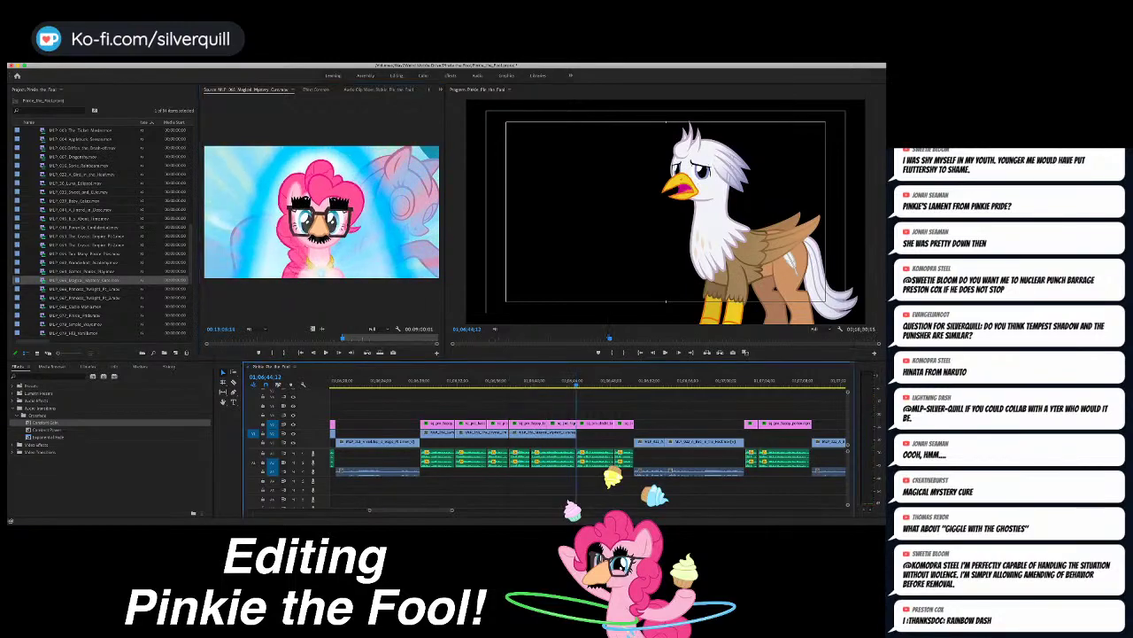
left_click(507, 381)
key("space")
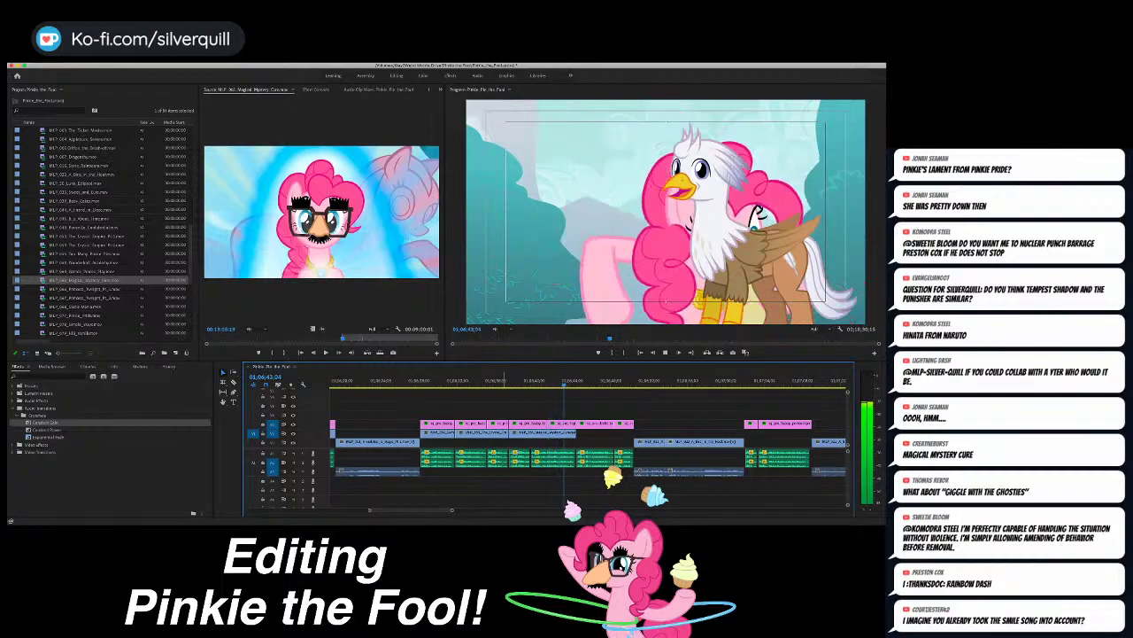
key("space")
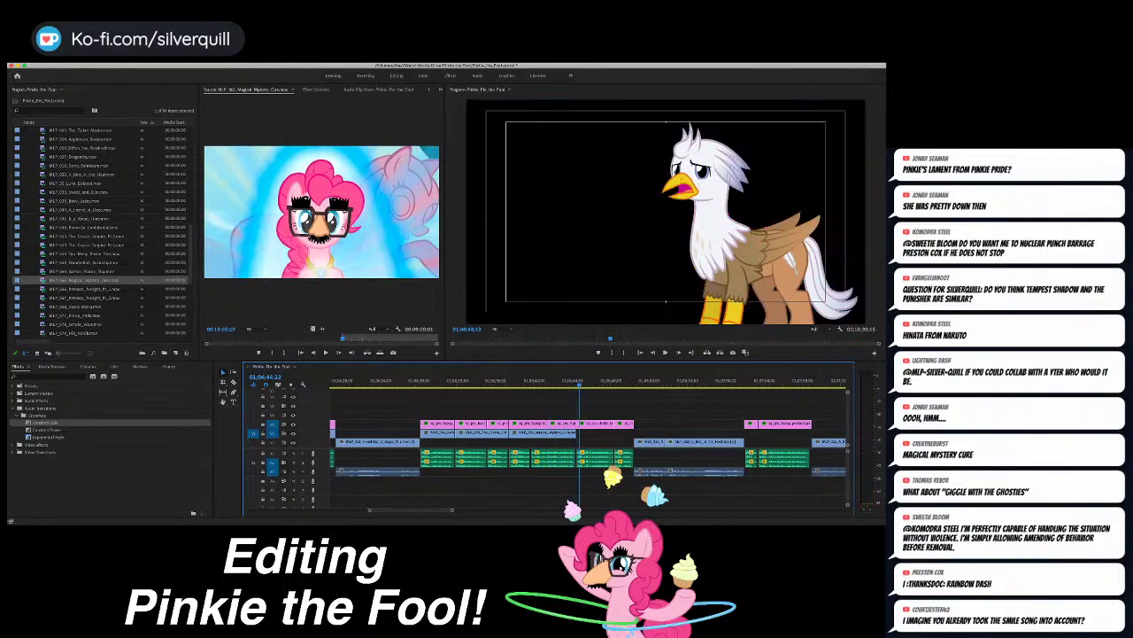
left_click(542, 384)
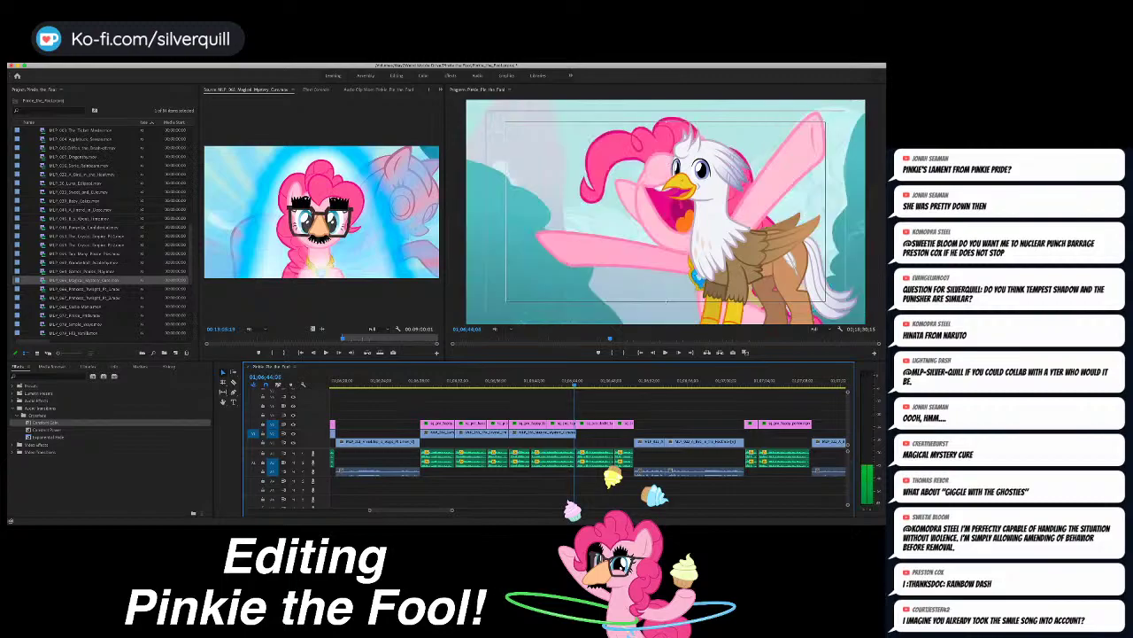
key("space")
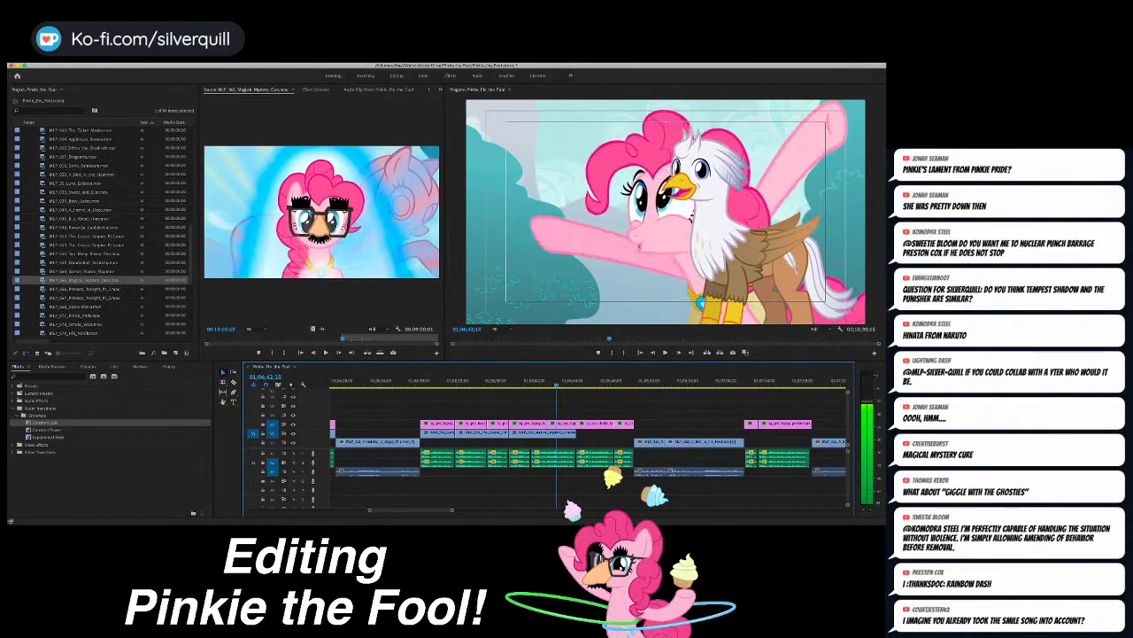
Step: Split the new Magical Mystery Cure clip where Pinkie Pie spreads her forelegs and slip the footage in its second part
key("c")
scroll(567, 442, "right", 1)
scroll(567, 443, "left", 2)
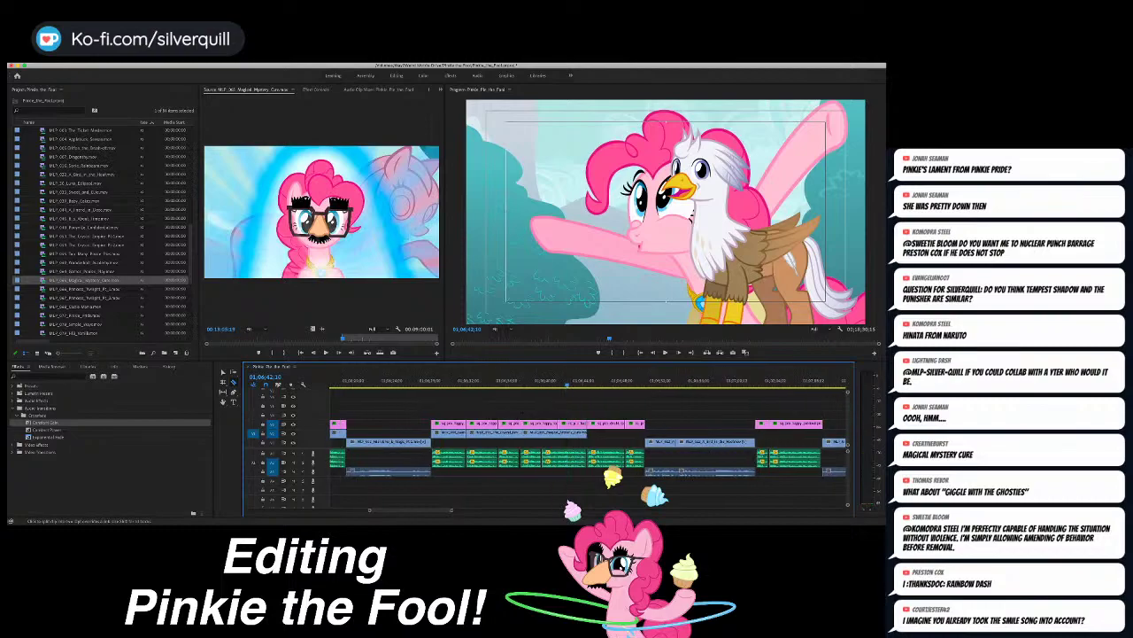
left_click(568, 433)
key("y")
left_click_drag(579, 433, 588, 433)
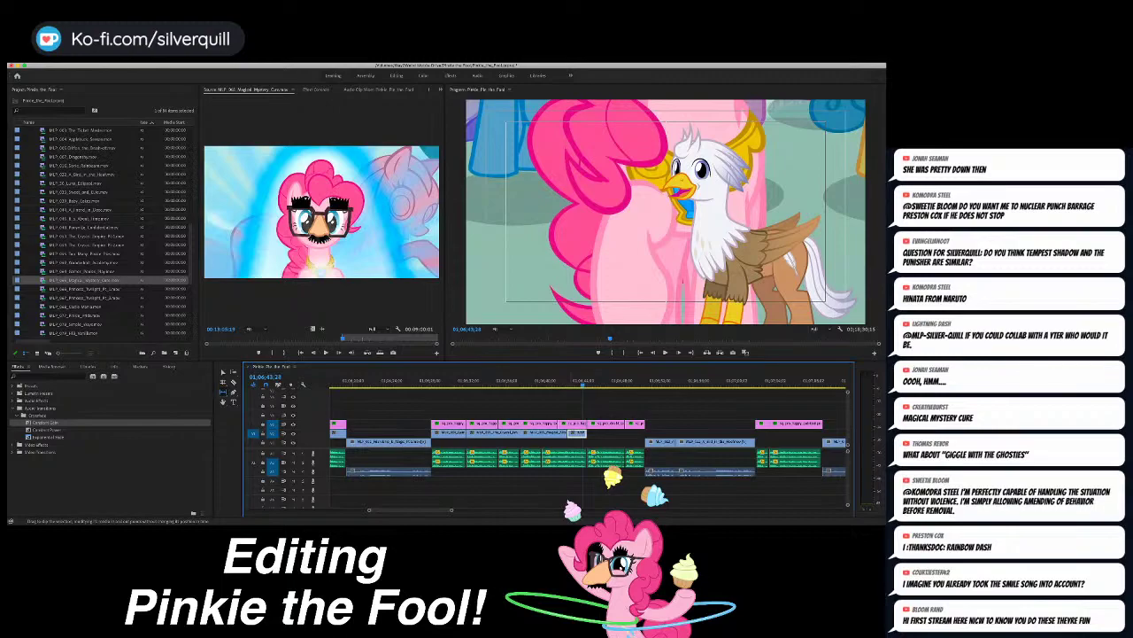
Step: Step back frame by frame to the cheering pony crowd and split the slipped clip there
key("Left")
key("Left")
key("Left")
key("Left")
key("Left")
key("Left")
key("Left")
key("Left")
key("Left")
key("Left")
key("Left")
key("Left")
key("Left")
key("Left")
key("Left")
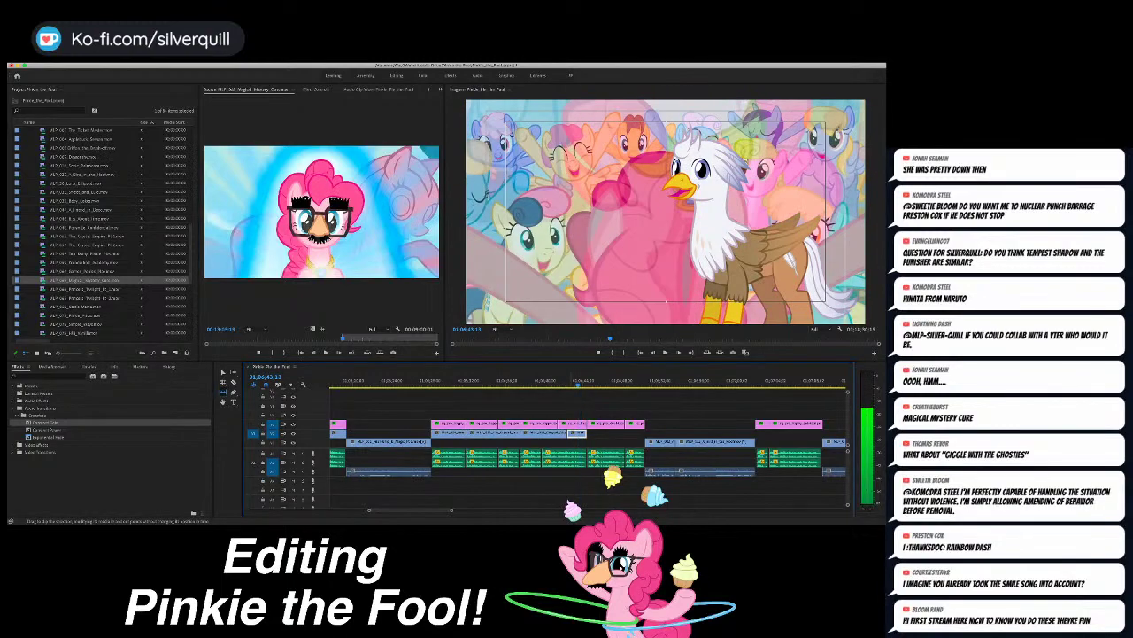
key("Left")
key("Left")
key("Left")
key("Left")
key("Left")
key("Left")
key("Left")
key("Left")
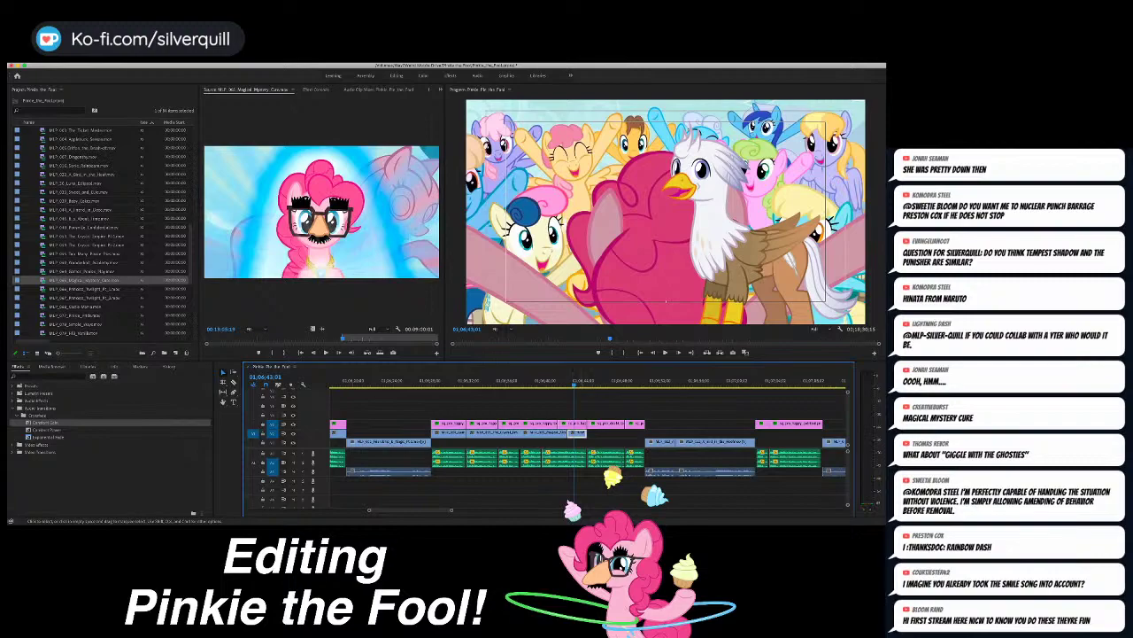
key("super+k")
Step: Play on and set sequence in and out points around the worried griffin pose with the empty background
key("space")
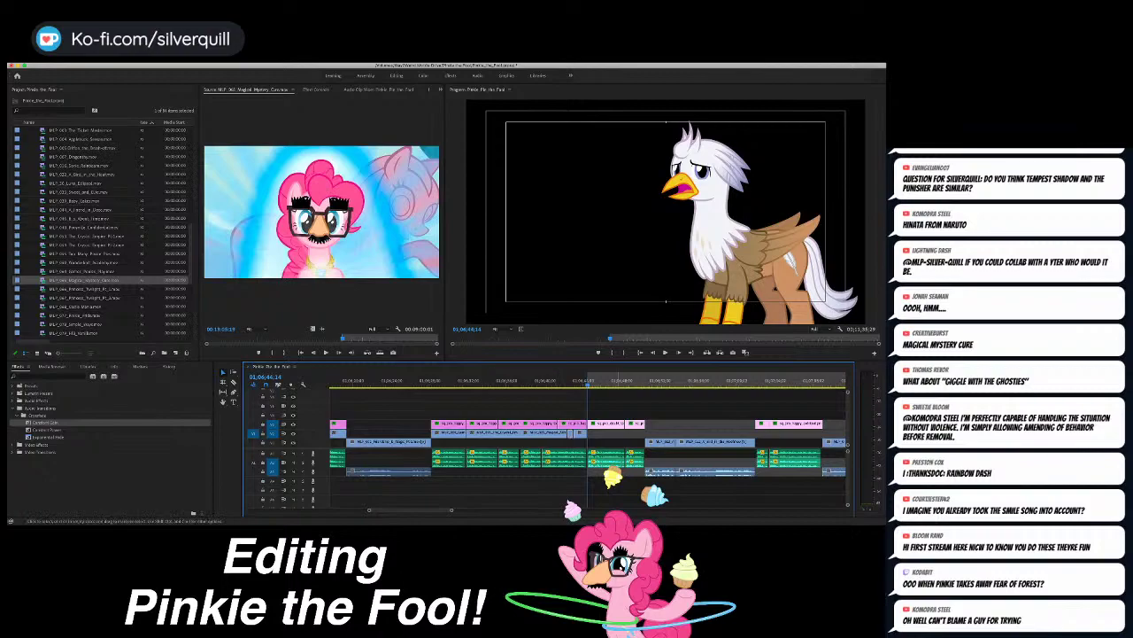
key("equal")
key("equal")
key("space")
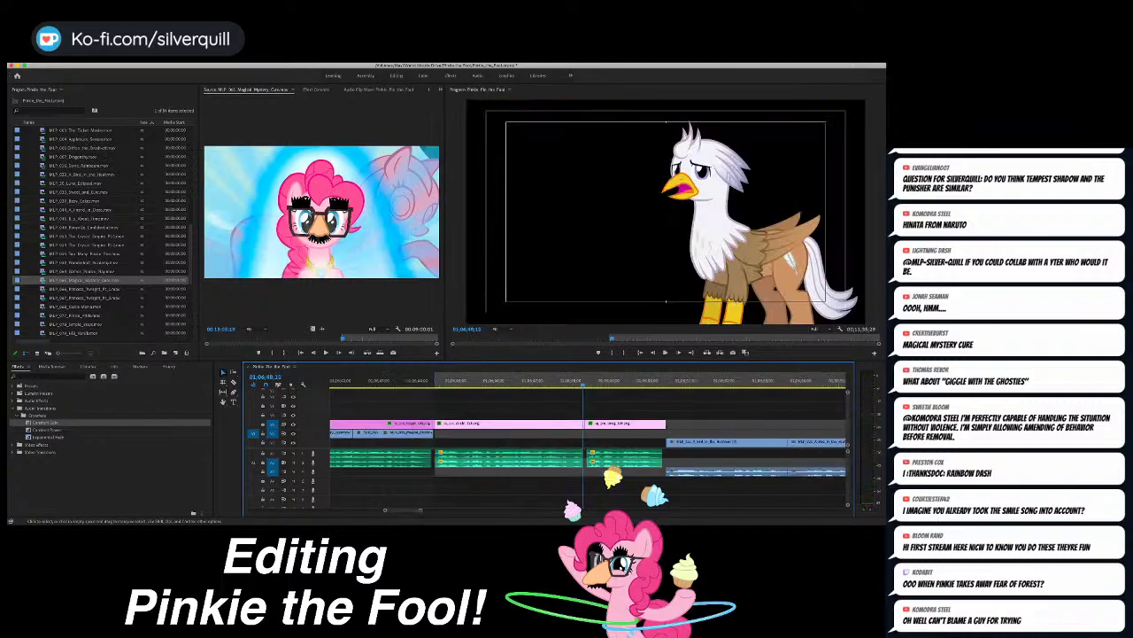
key("o")
Step: Bring The Best Night Ever episode into the bin, open it and mark a source in point in the Gala ballroom scene
scroll(103, 232, "up", 2)
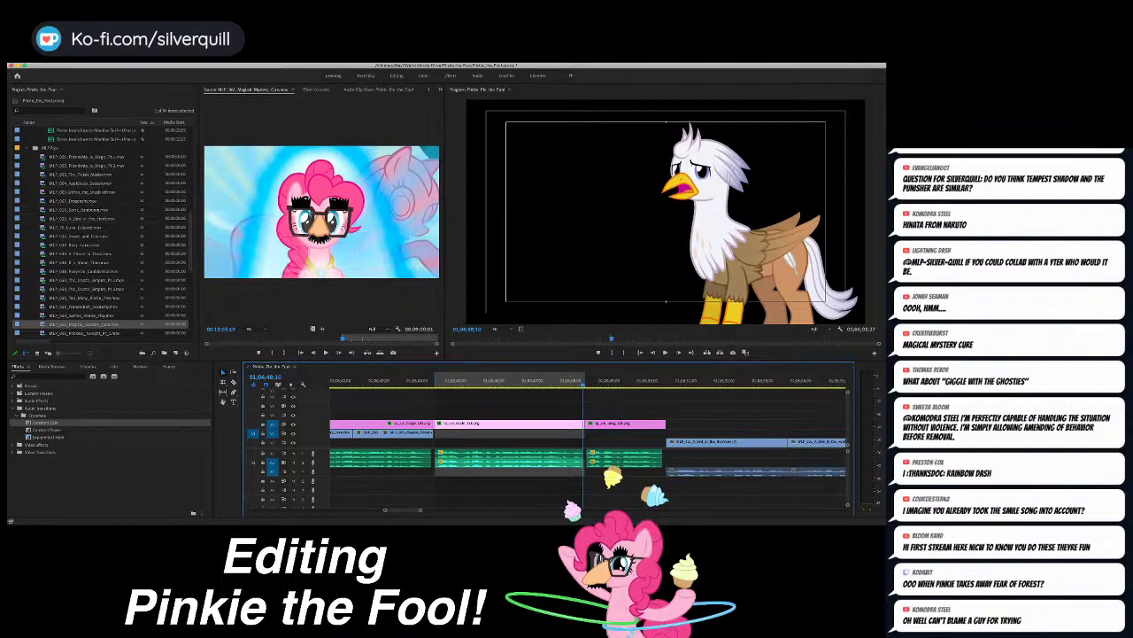
key("super+Tab")
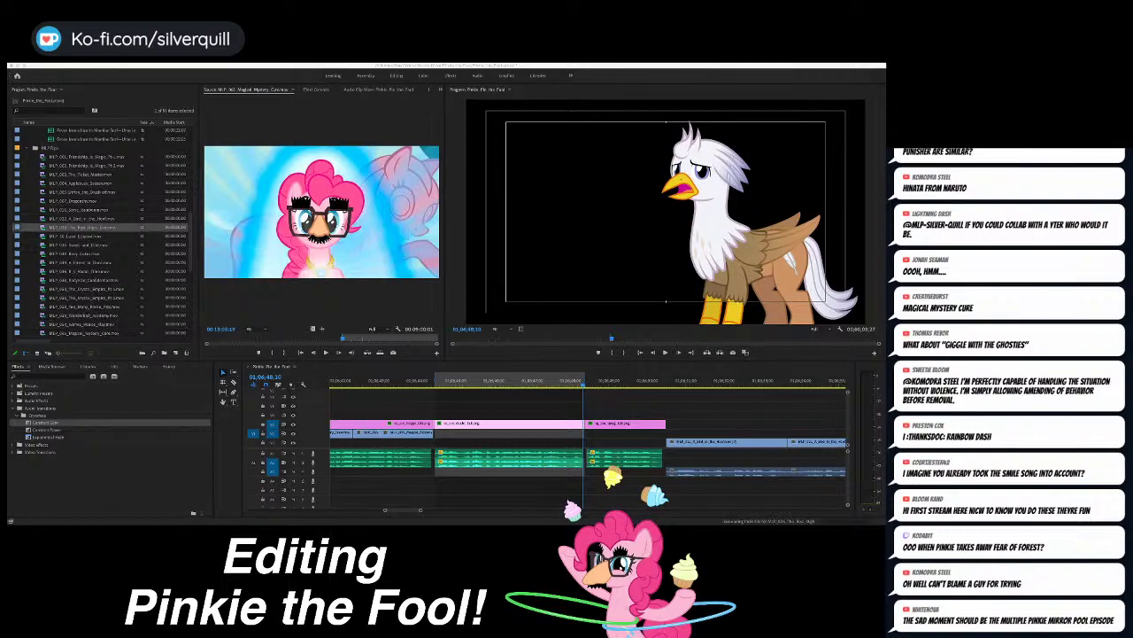
double_click(62, 227)
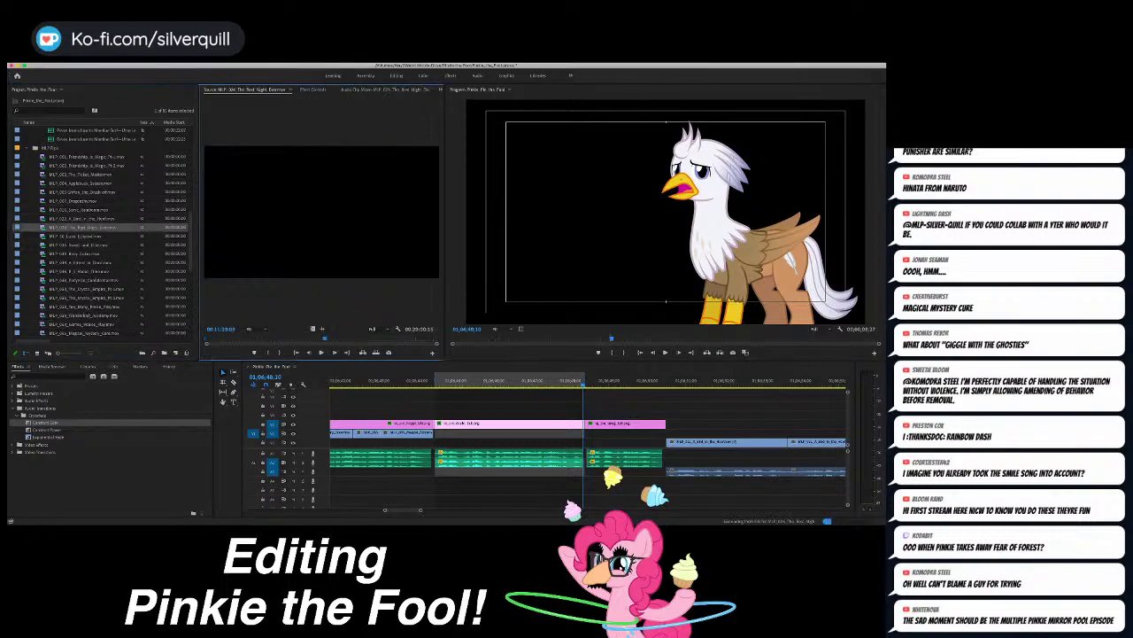
left_click_drag(325, 339, 313, 339)
key("space")
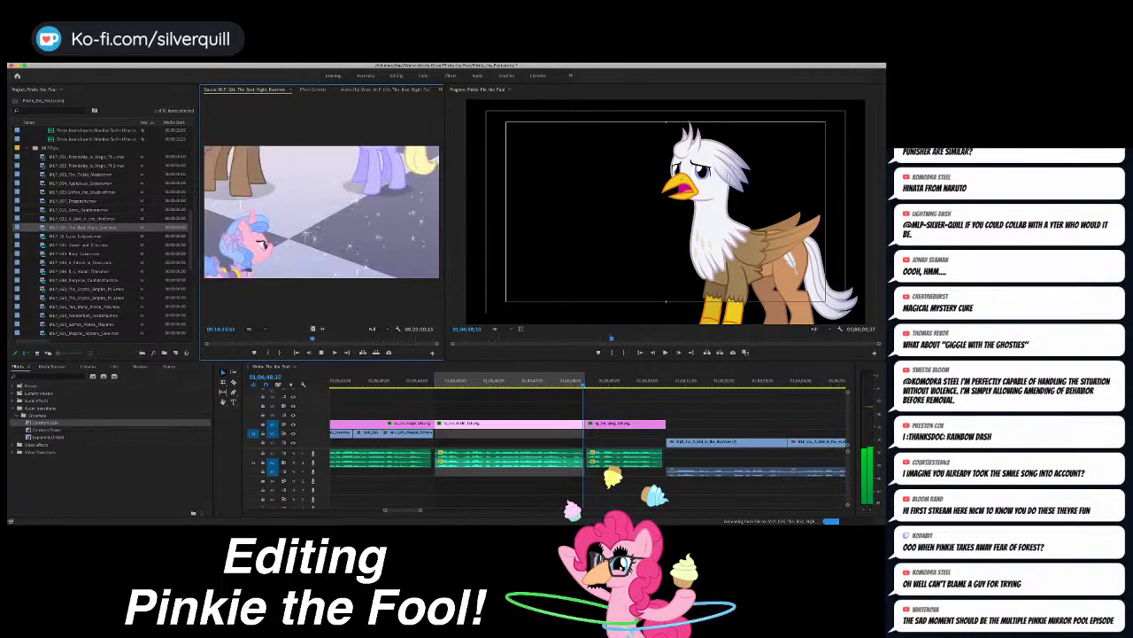
key("i")
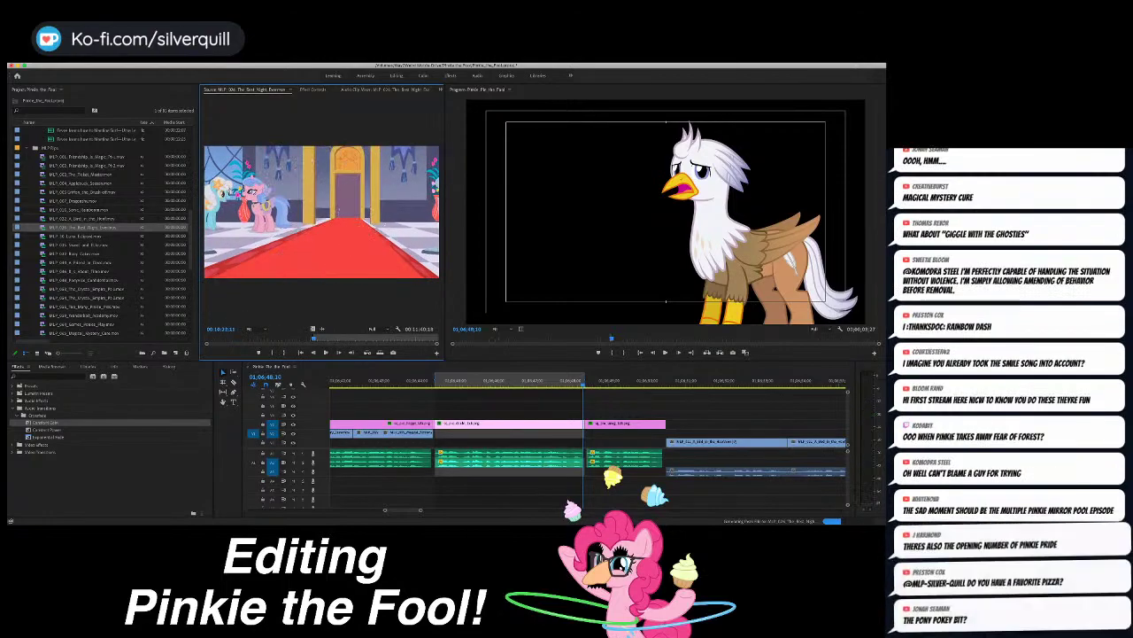
Step: Overwrite the Gala ballroom footage into the marked range behind the worried griffin and adjust the new clip's end to meet the next pose
key("i")
key("space")
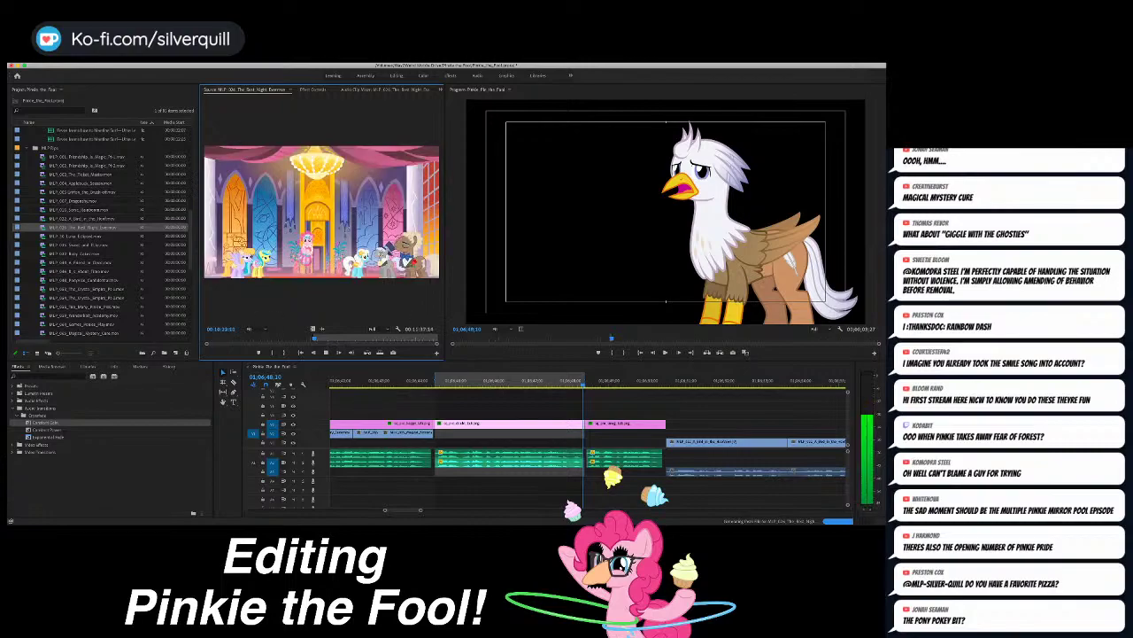
key("period")
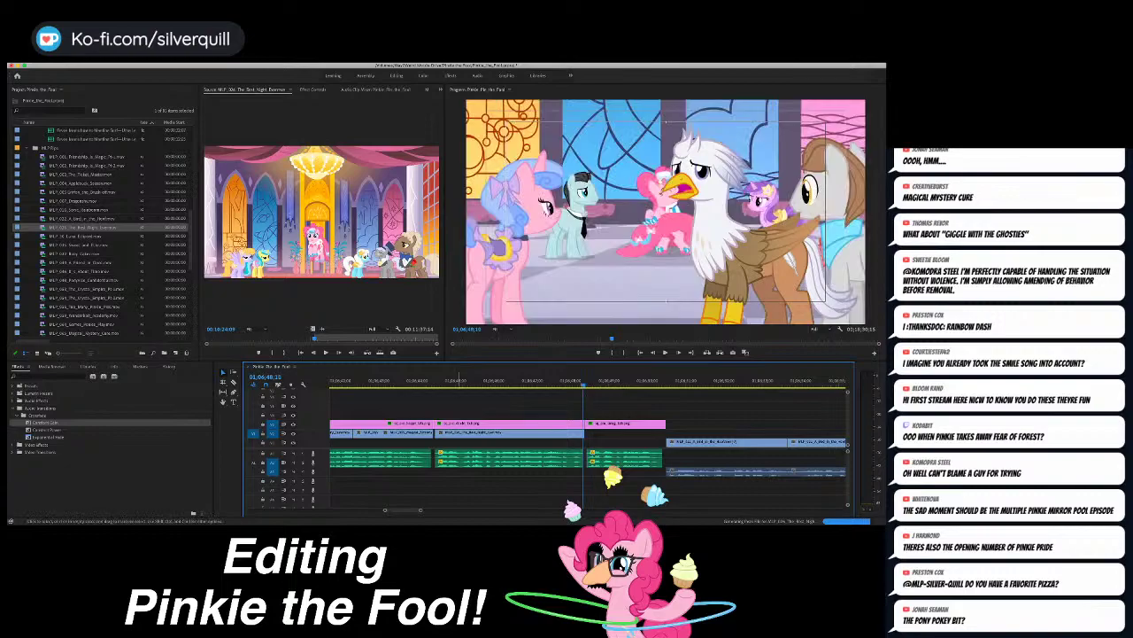
left_click(560, 433)
left_click_drag(583, 433, 585, 433)
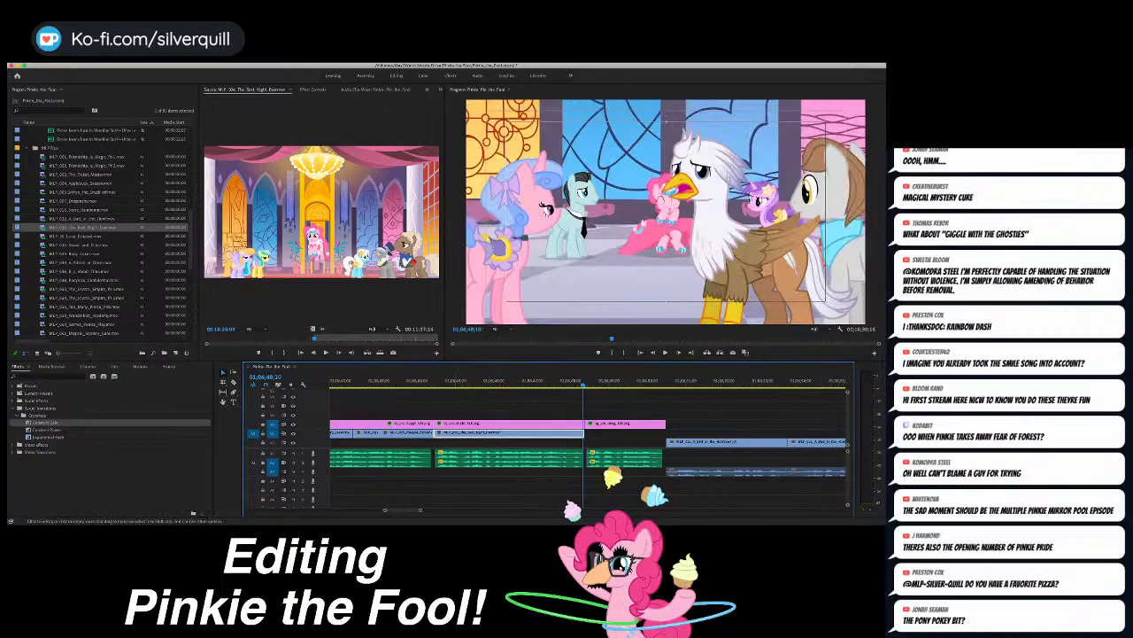
Step: Slip the footage inside the new Best Night Ever clip and play it back from the clip's start
key("Up")
key("space")
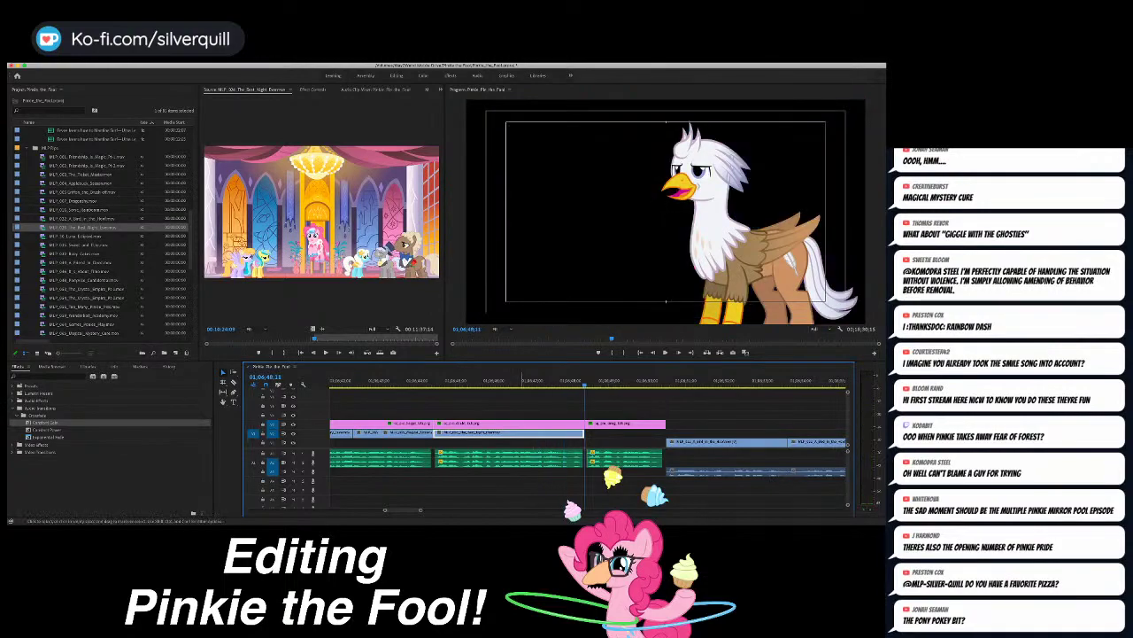
key("y")
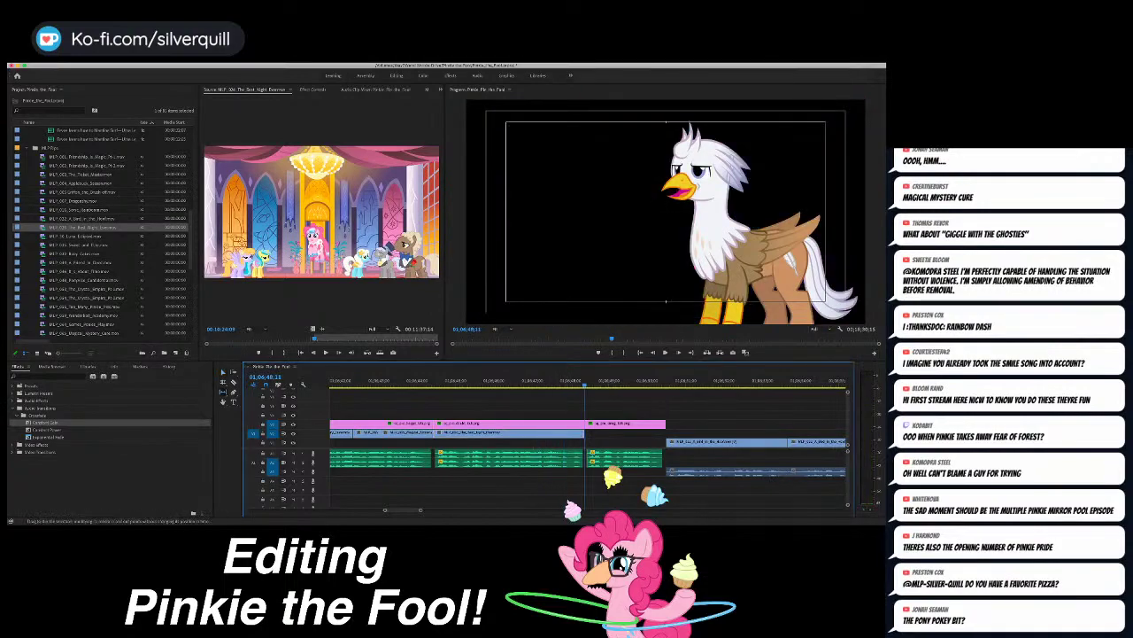
left_click_drag(536, 433, 317, 433)
key("Up")
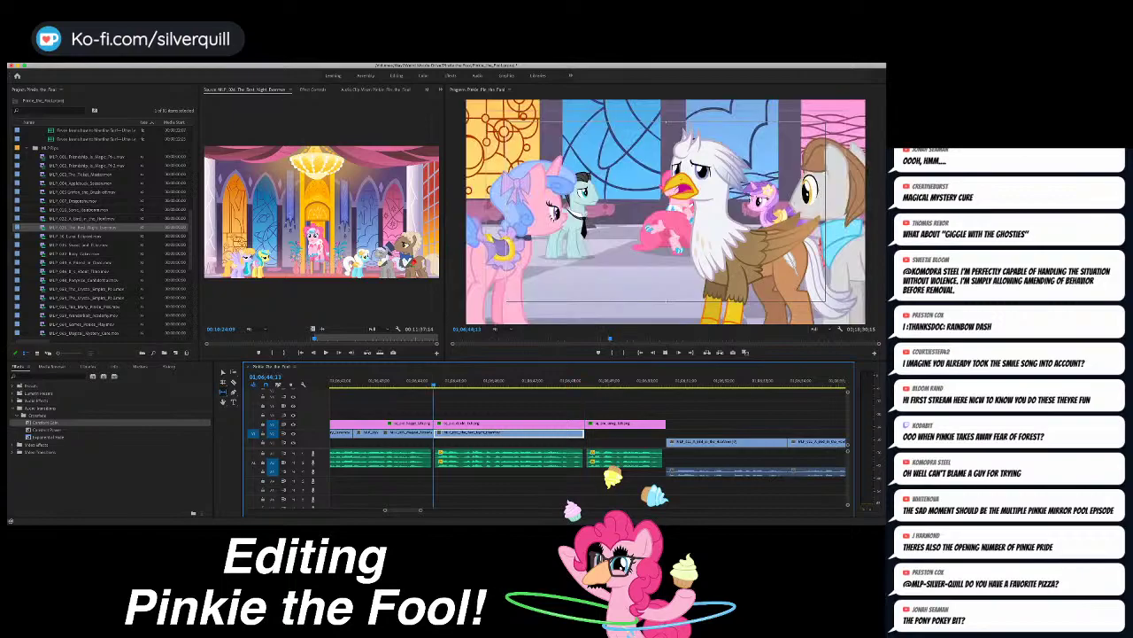
key("space")
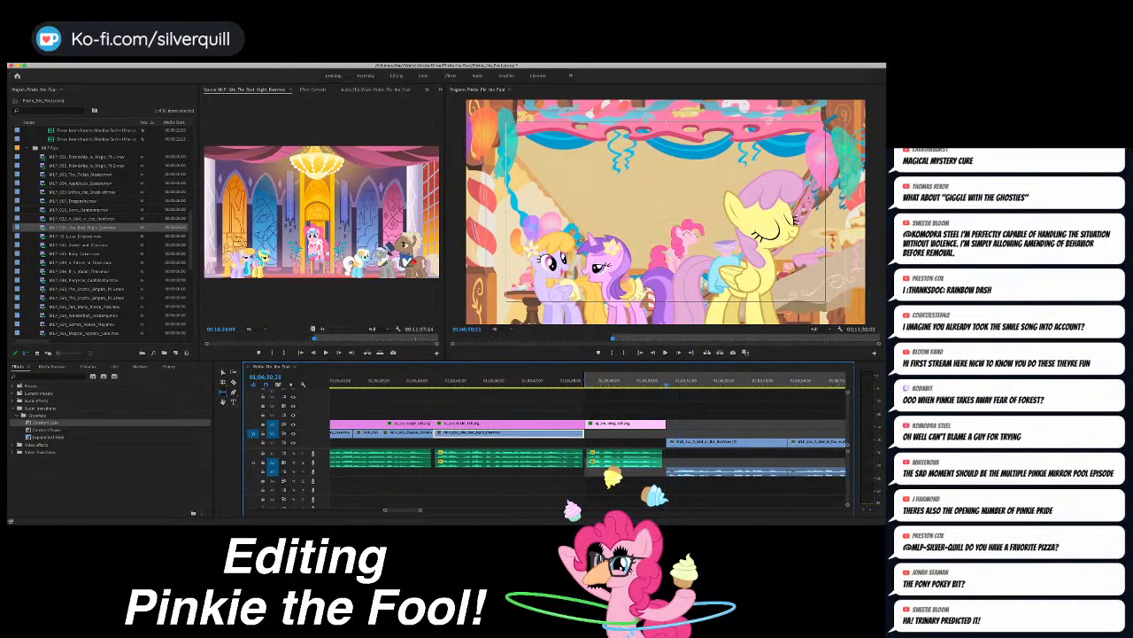
Step: Match-frame the A Bird in the Hoof clip into the source and play its earlier party scene around Princess Celestia's table
key("f")
scroll(588, 443, "left", 2)
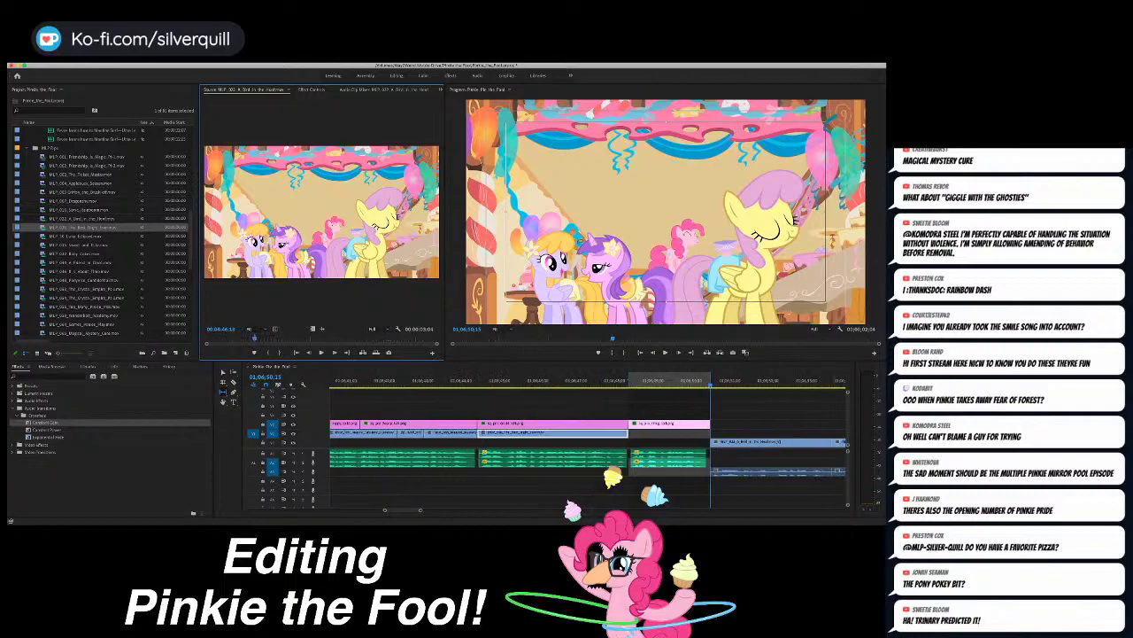
key("space")
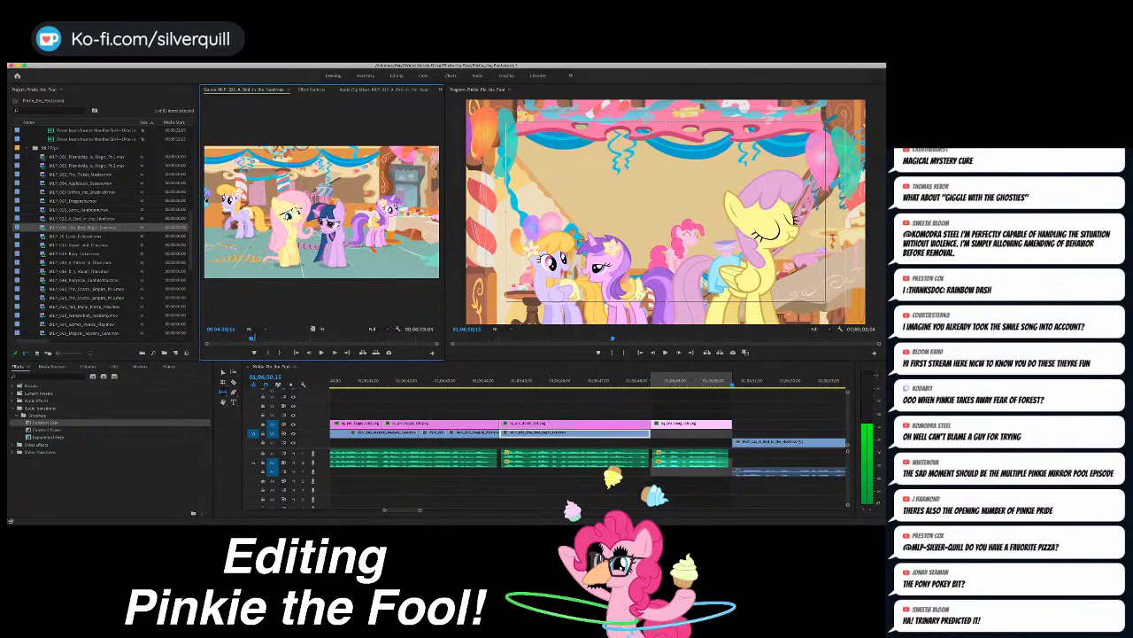
left_click_drag(238, 338, 239, 338)
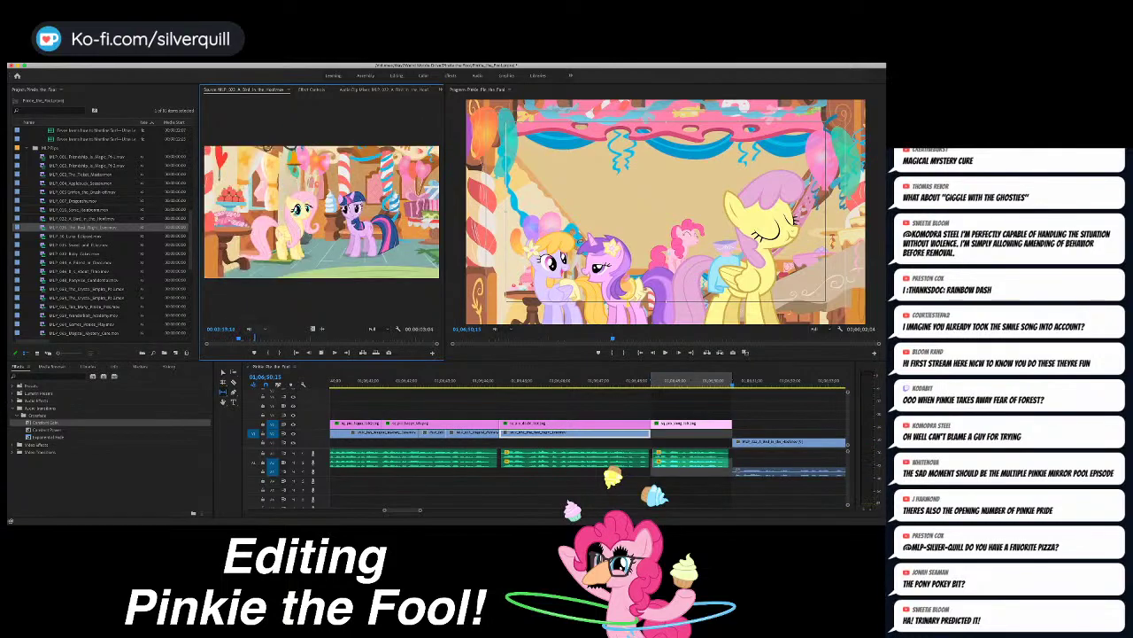
key("space")
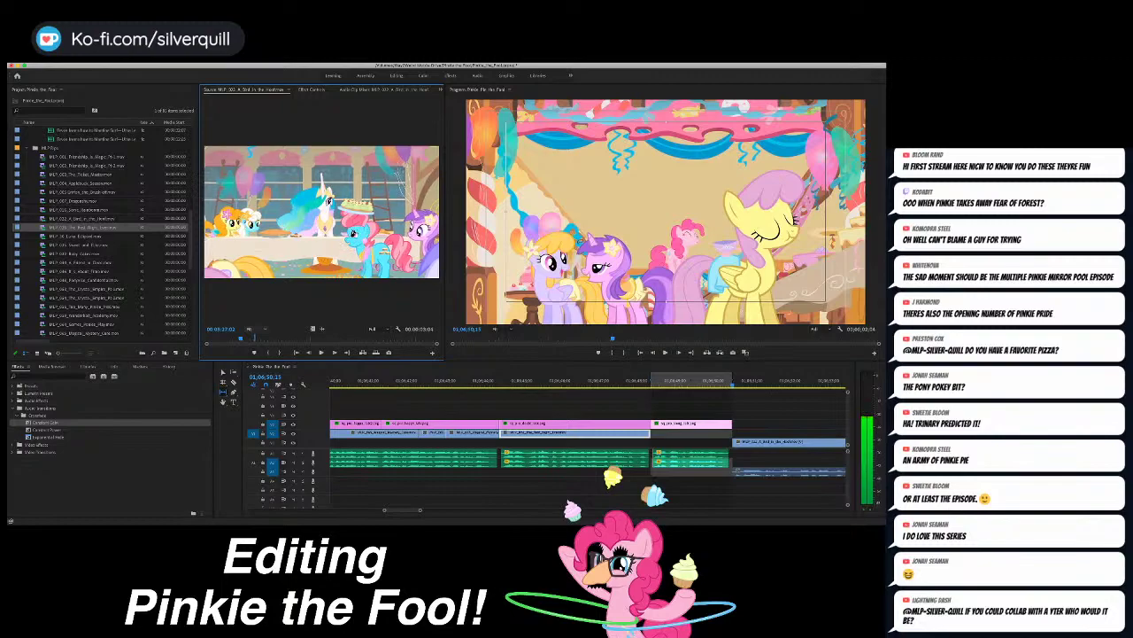
Step: Mark a source out point a few frames back in the wide Celestia party shot and overwrite it into the marked sequence range
key("Left")
key("Left")
key("Left")
key("Left")
key("o")
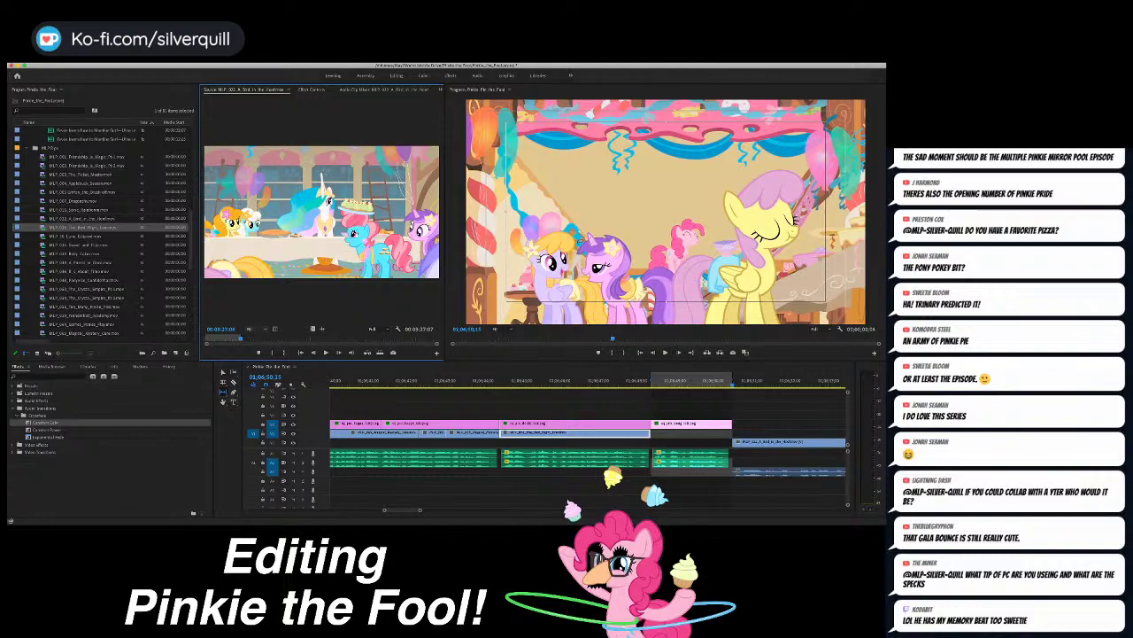
key("period")
Step: Move on to the next worried griffin section with an empty background and set a sequence in point at its start
key("minus")
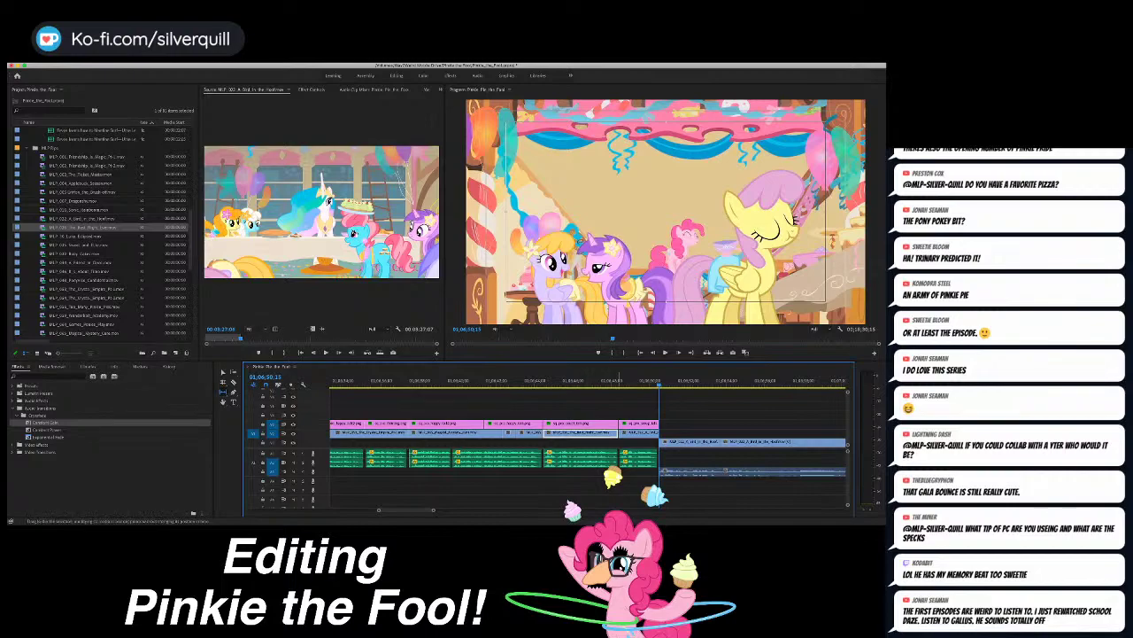
key("v")
key("Up")
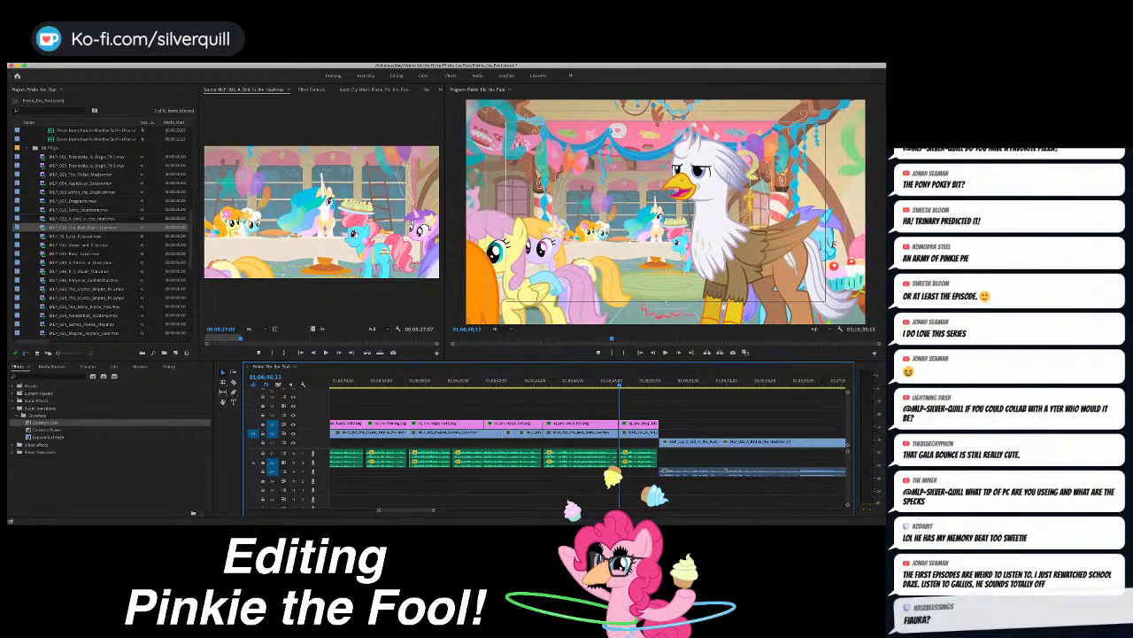
scroll(587, 443, "right", 3)
scroll(587, 442, "right", 2)
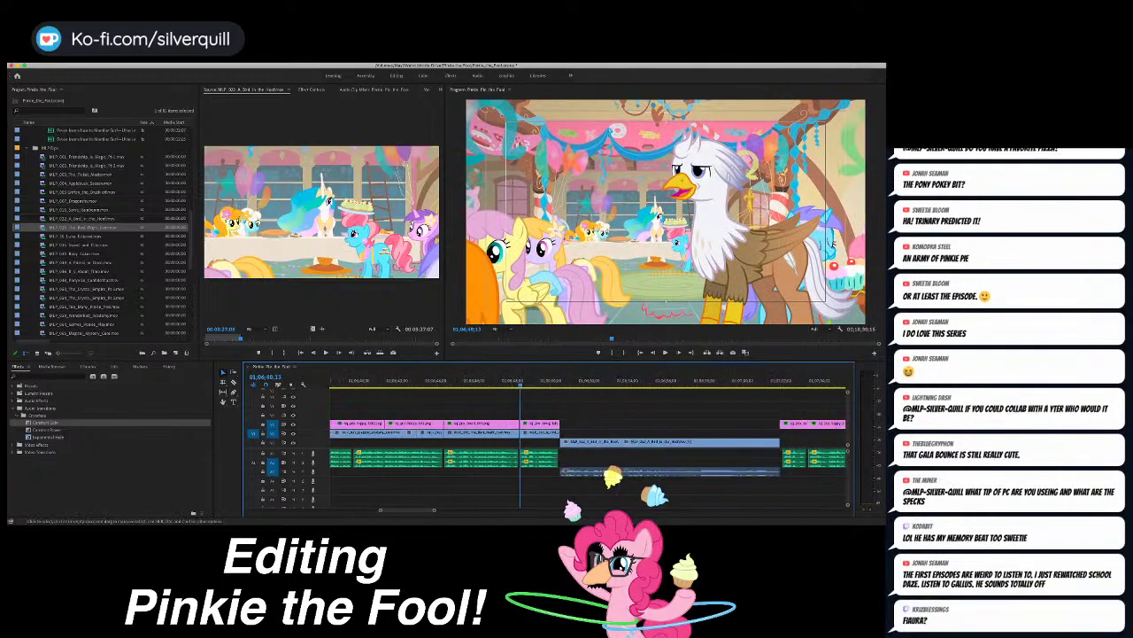
key("minus")
key("minus")
key("minus")
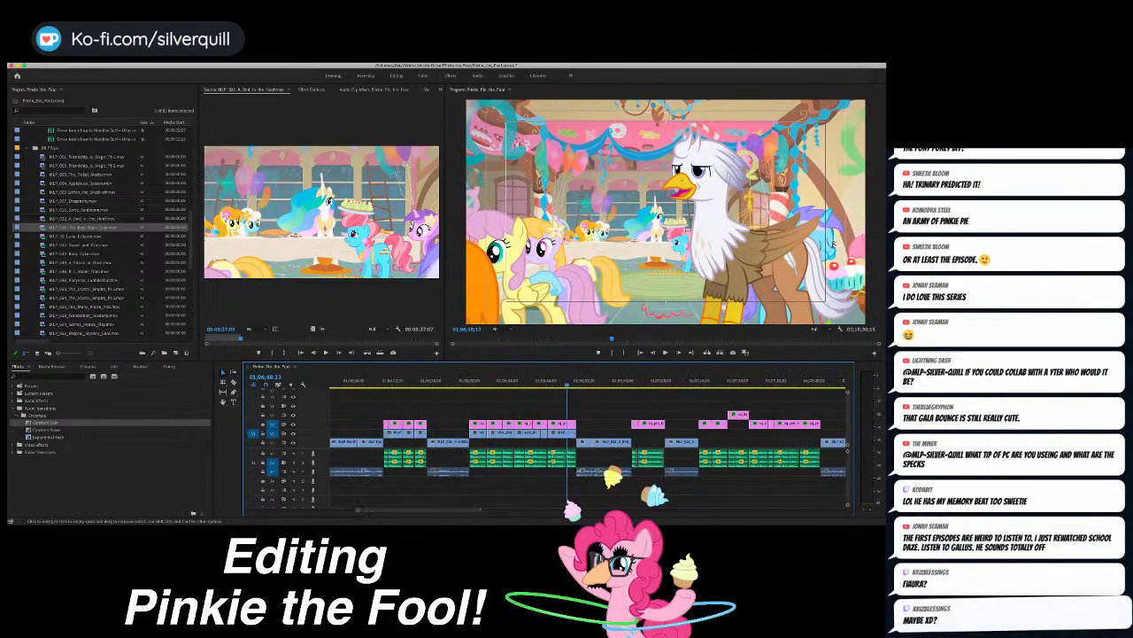
key("Down")
key("Down")
key("Down")
key("Down")
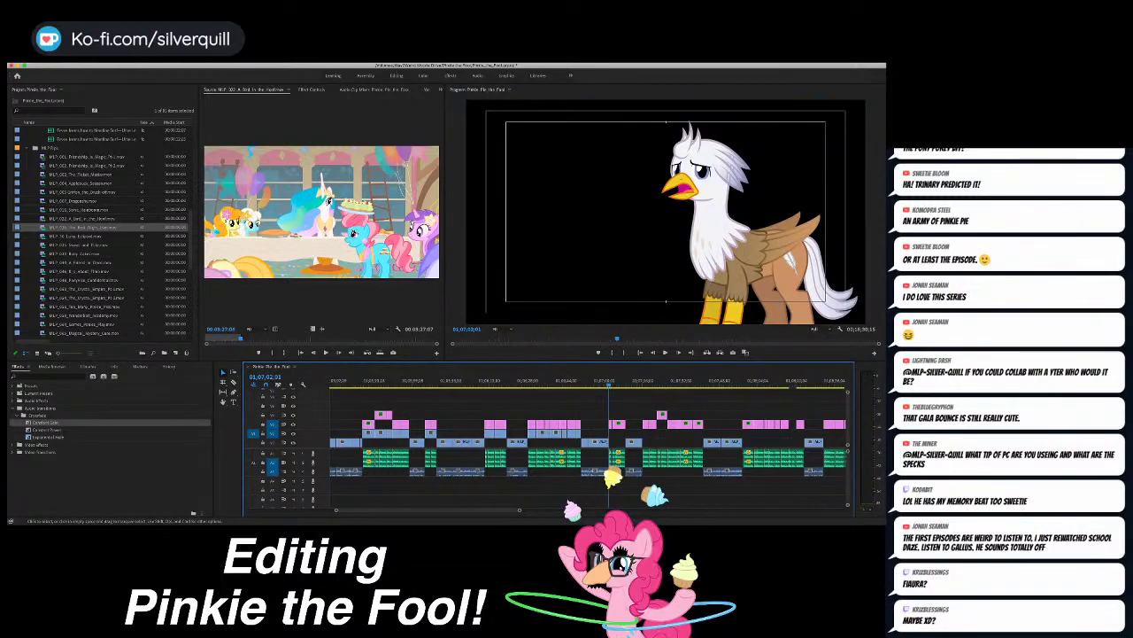
key("i")
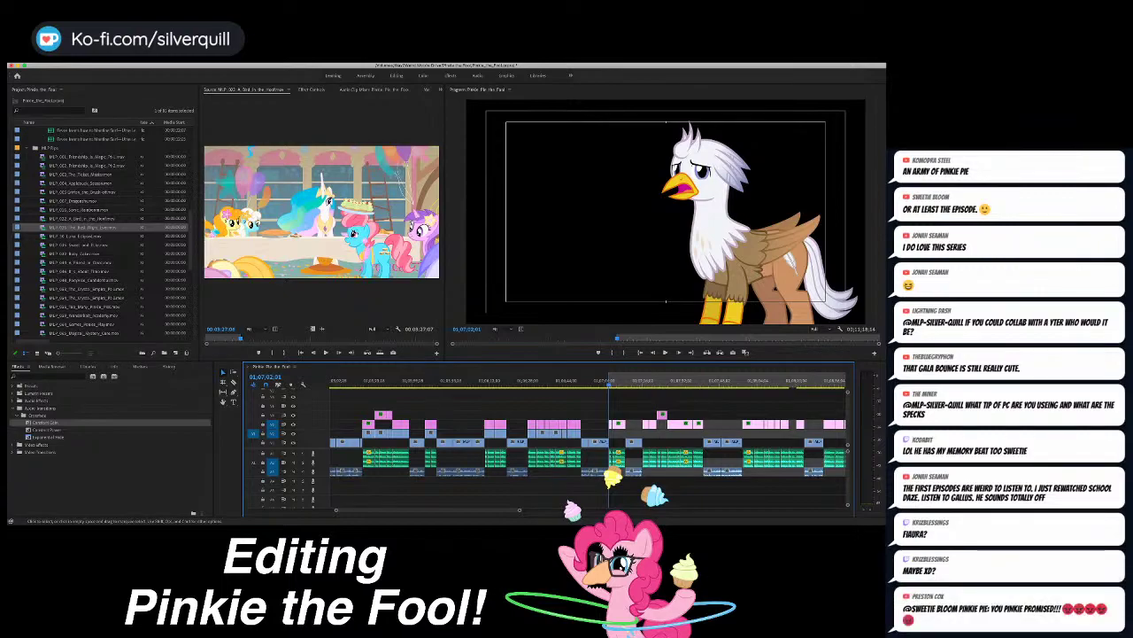
Step: Set the sequence out point on the last frame of the griffin section, just before the Celestia teacup clip
key("equal")
key("equal")
key("equal")
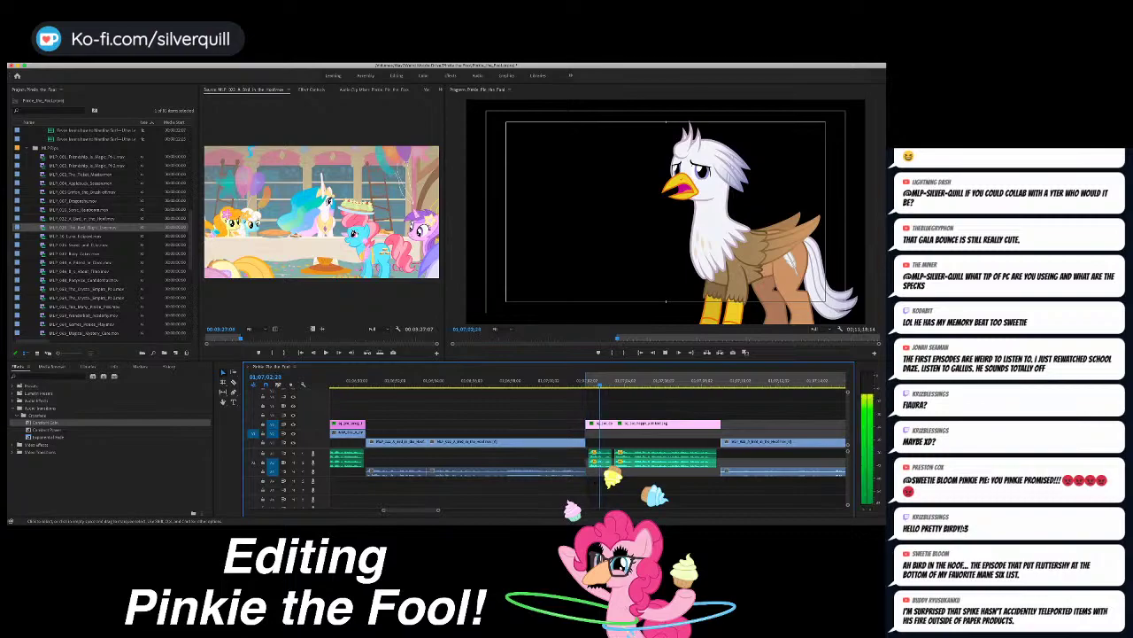
key("space")
key("Down")
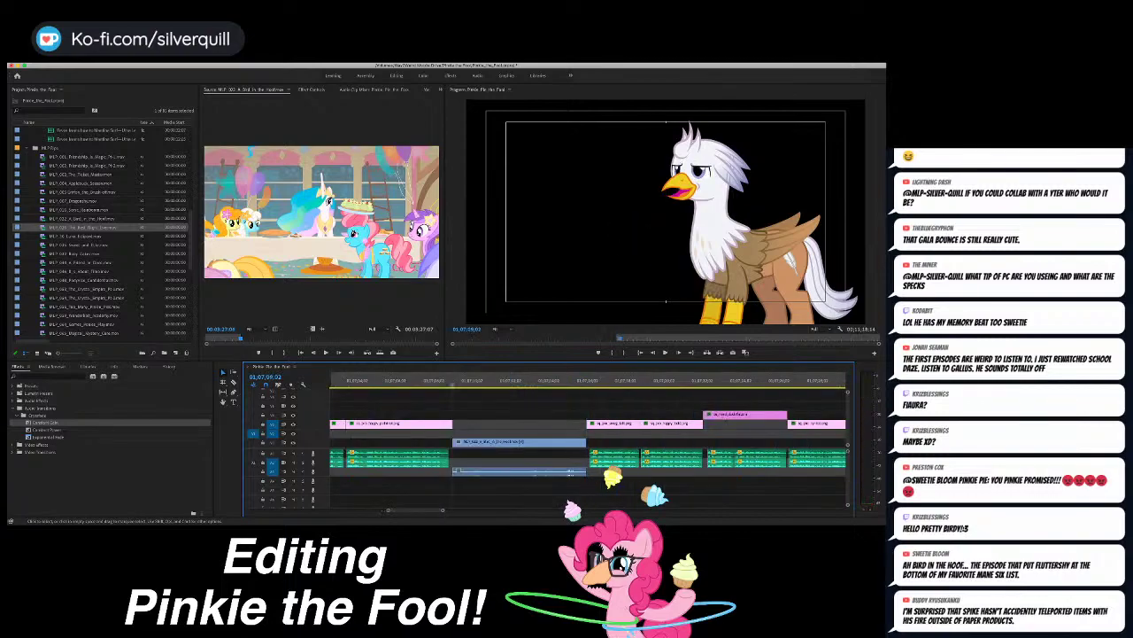
key("Up")
key("Left")
key("o")
key("Right")
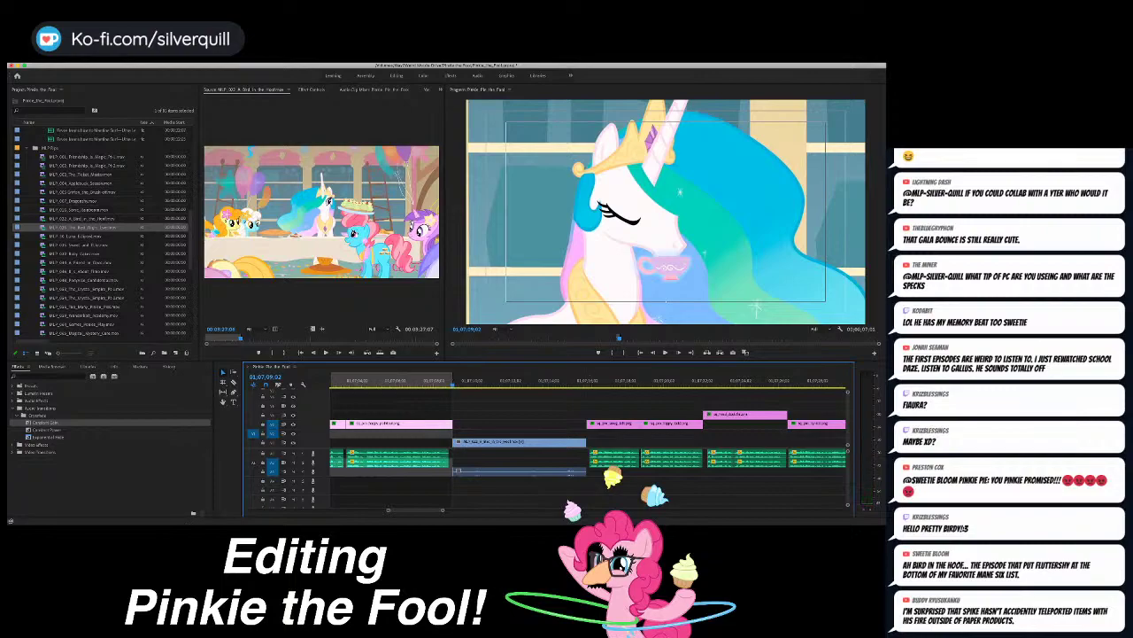
Step: Mark a source in point where Celestia eyes the cupcake in A Bird in the Hoof and overwrite it into the marked range
left_click_drag(241, 338, 257, 337)
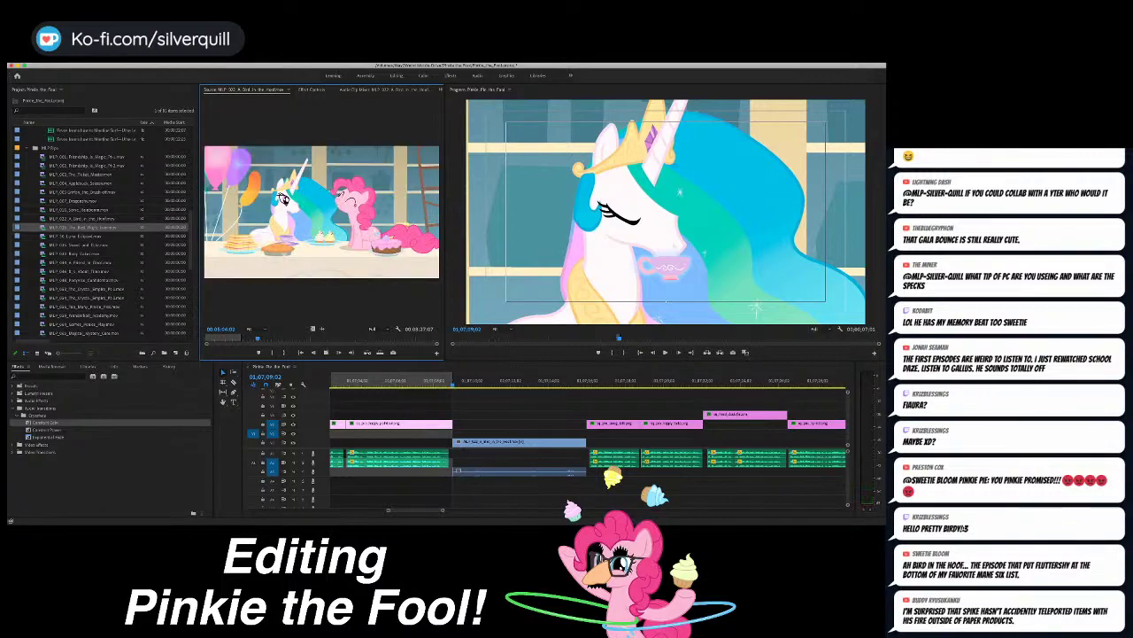
key("space")
key("space")
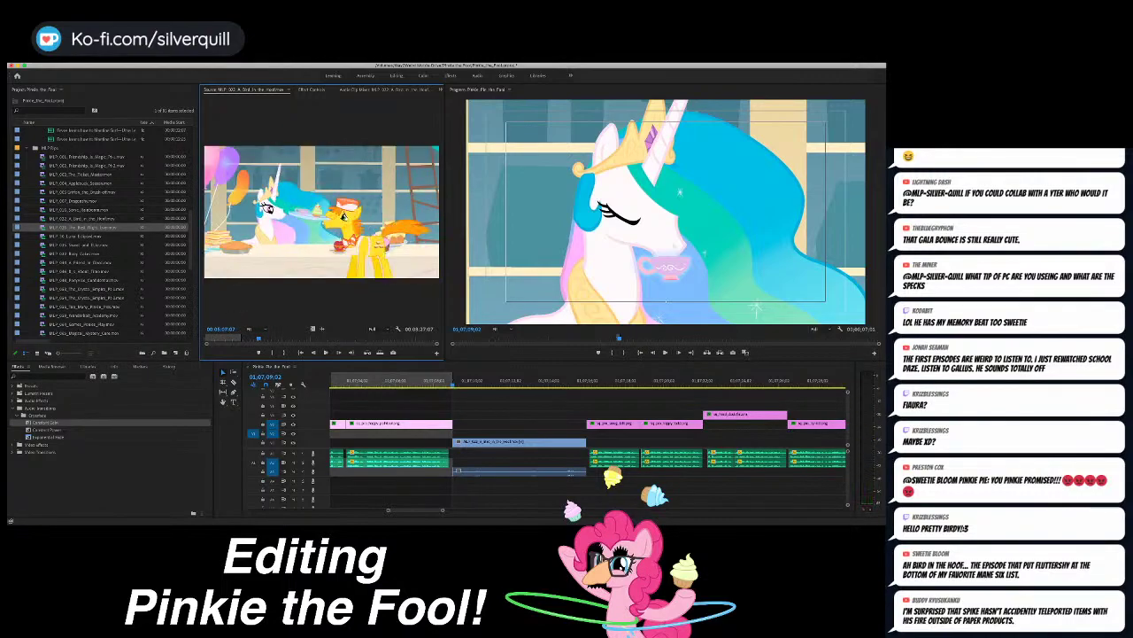
key("i")
key("space")
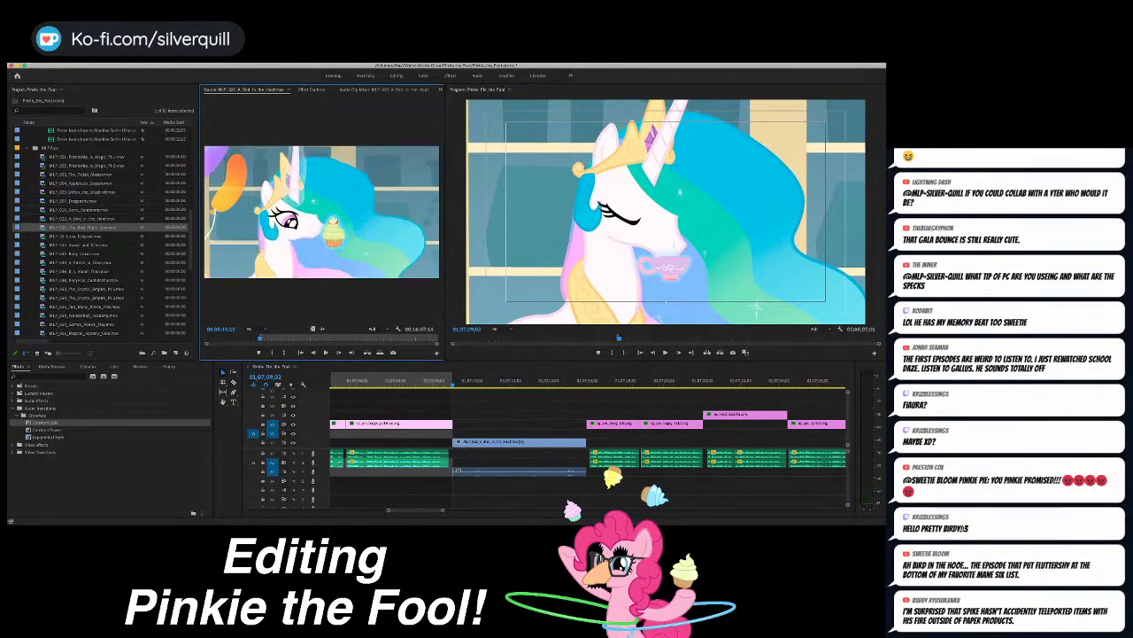
key("period")
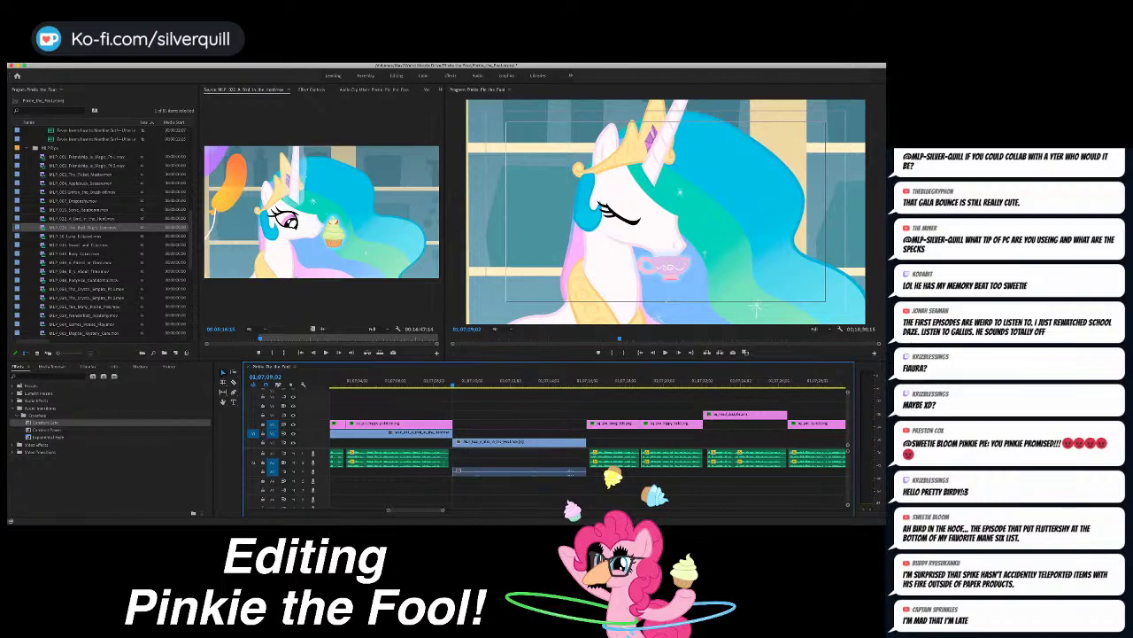
Step: Go to the end of the Celestia teacup clip and set a sequence in point at the following griffin section
key("minus")
key("minus")
key("minus")
key("minus")
key("minus")
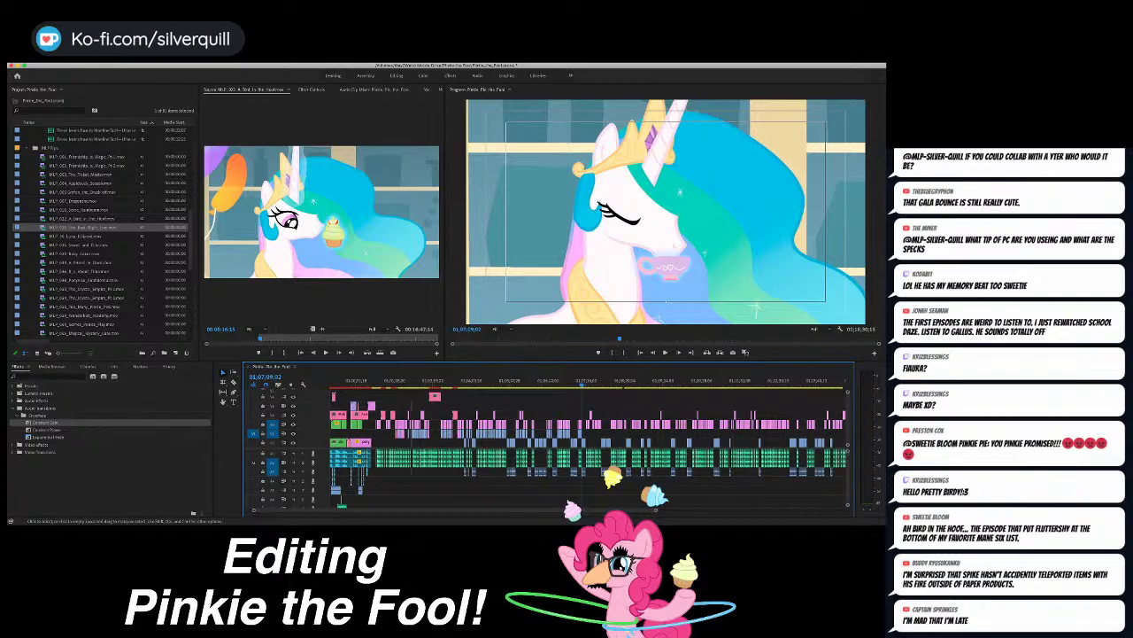
key("equal")
key("equal")
key("equal")
key("equal")
key("equal")
key("Down")
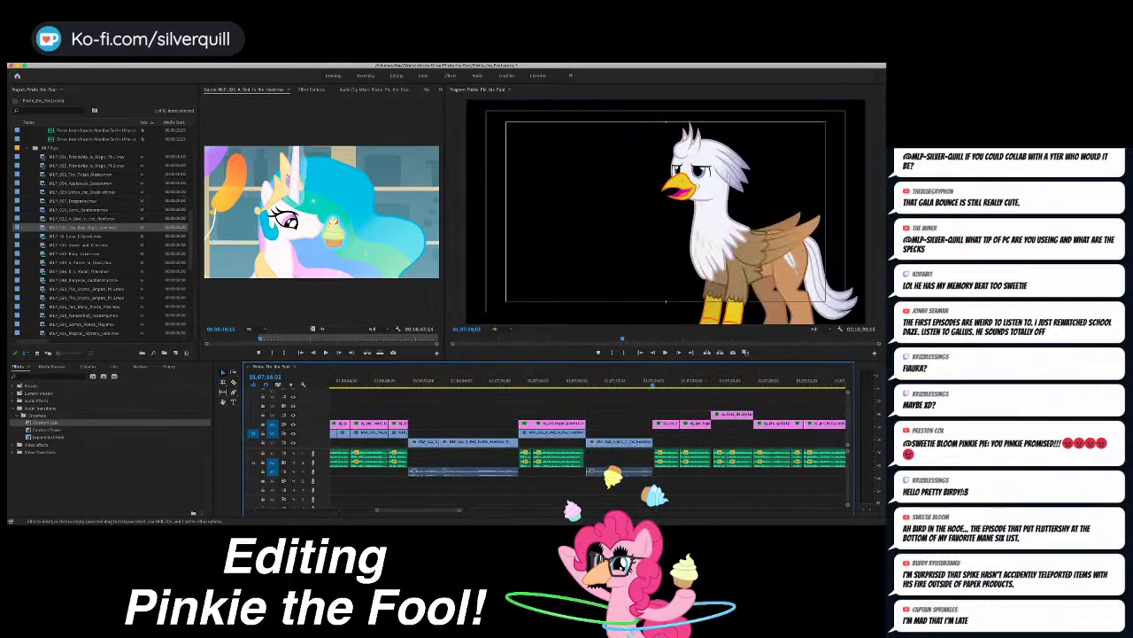
scroll(589, 442, "down", 5)
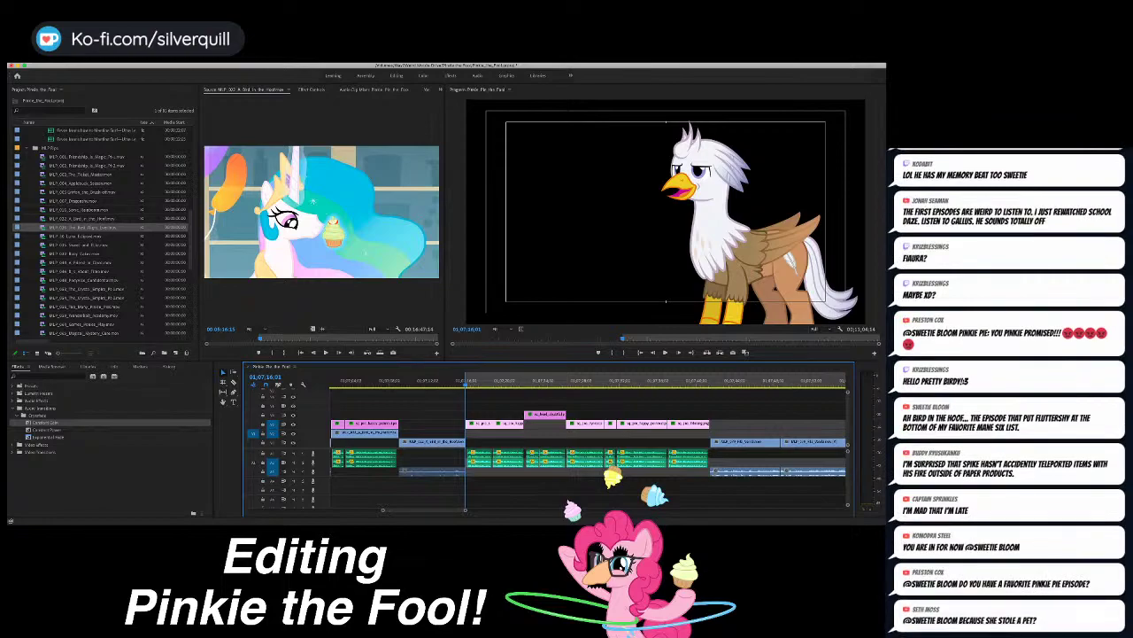
Step: Play the griffin section and set a sequence out point where the overlay clip on the higher track begins
key("super+Tab")
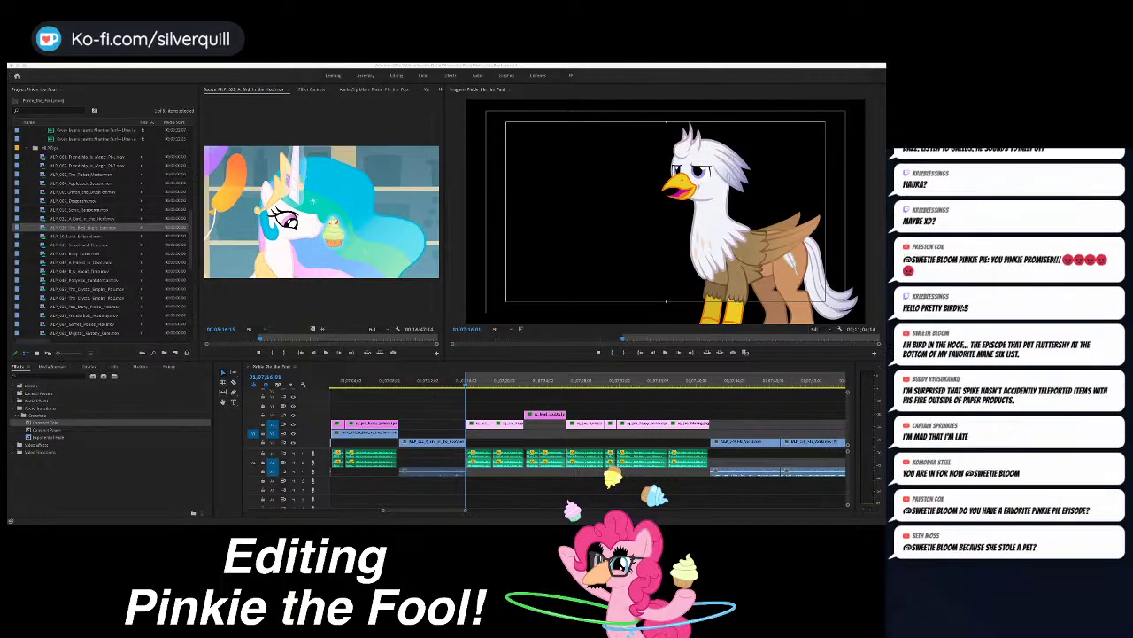
left_click(588, 492)
scroll(588, 443, "right", 2)
scroll(589, 443, "right", 1)
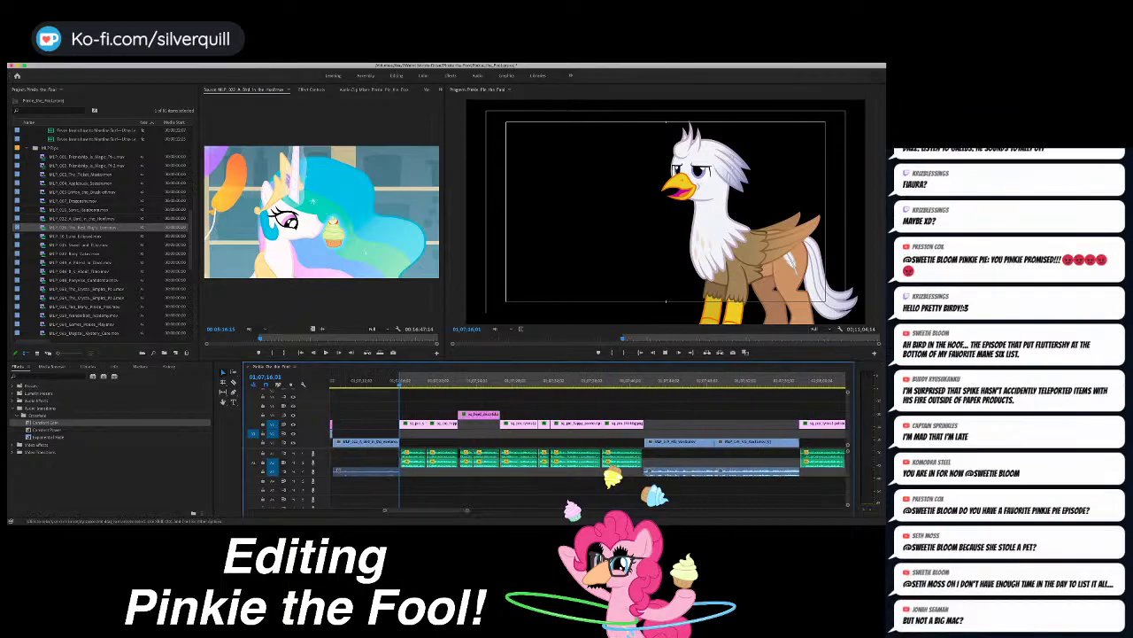
key("space")
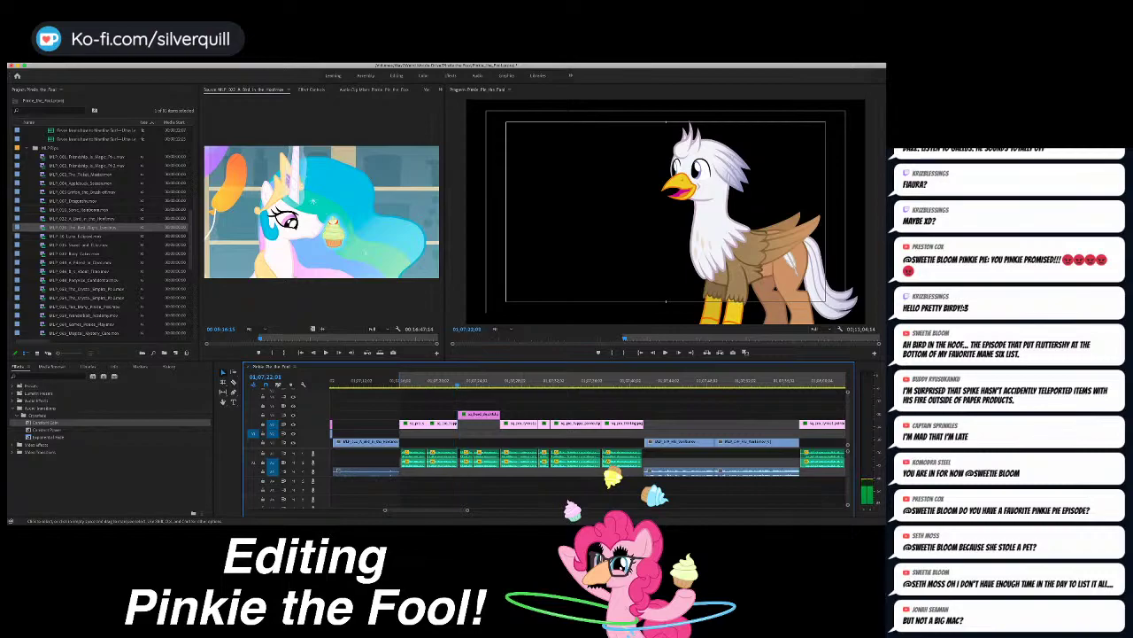
key("o")
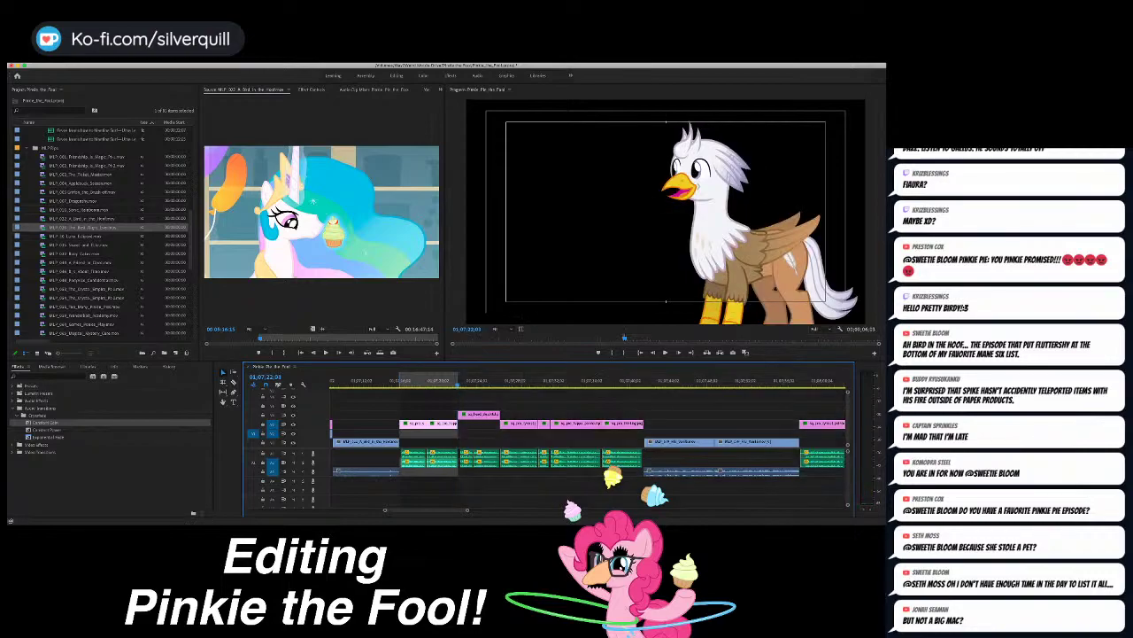
Step: Look through Celestia's tea-party scene in A Bird in the Hoof and set a source in point on a close-up of her
left_click(321, 213)
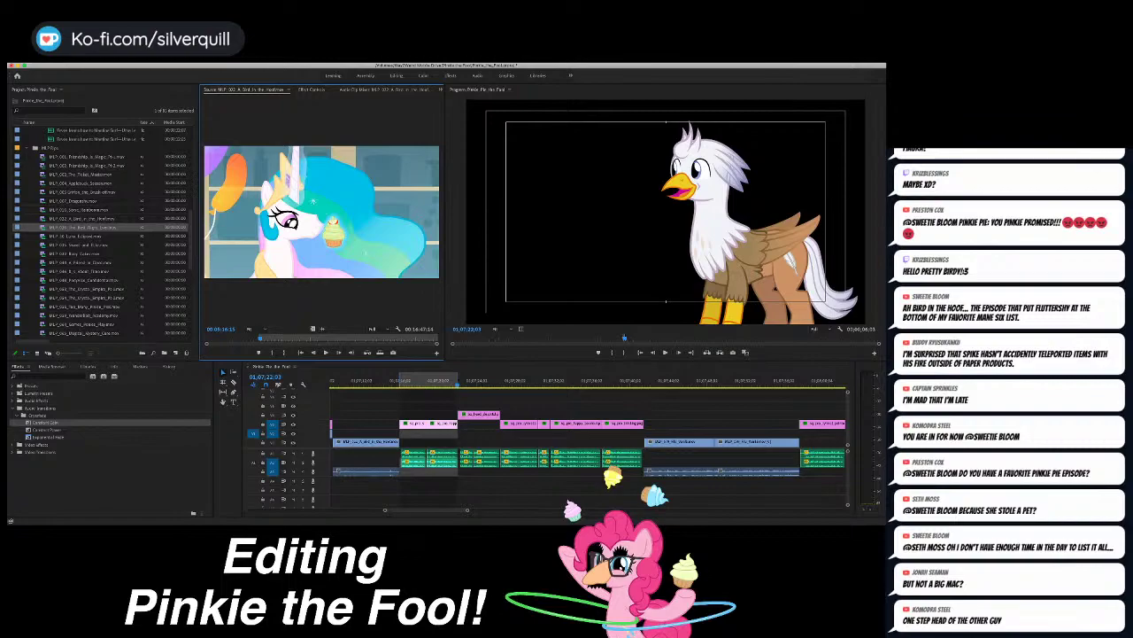
left_click(264, 338)
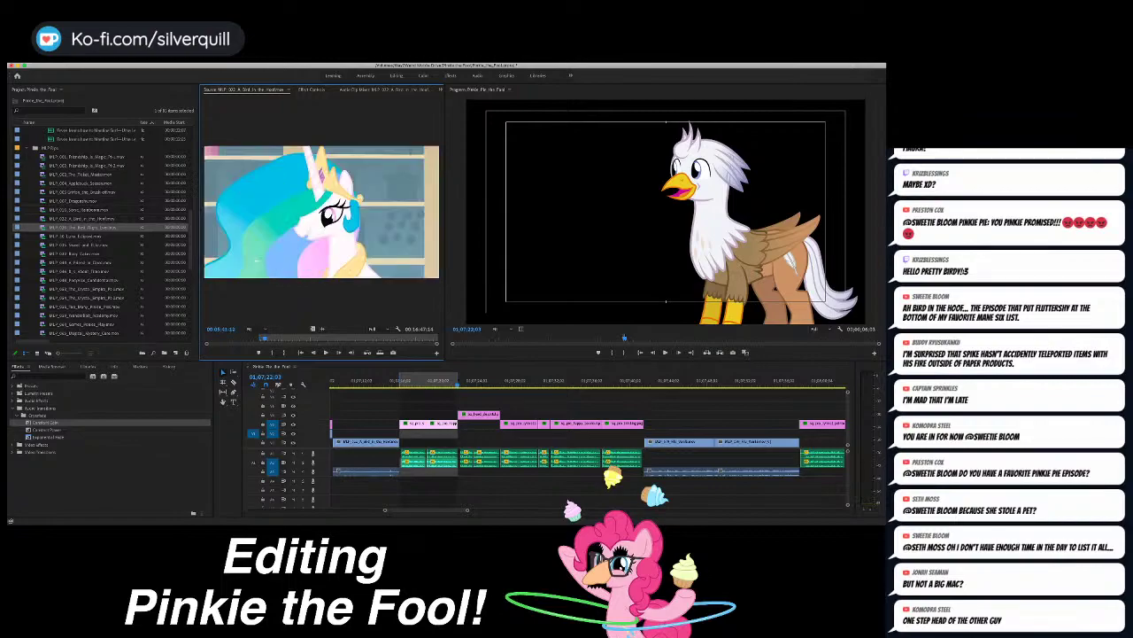
key("i")
key("space")
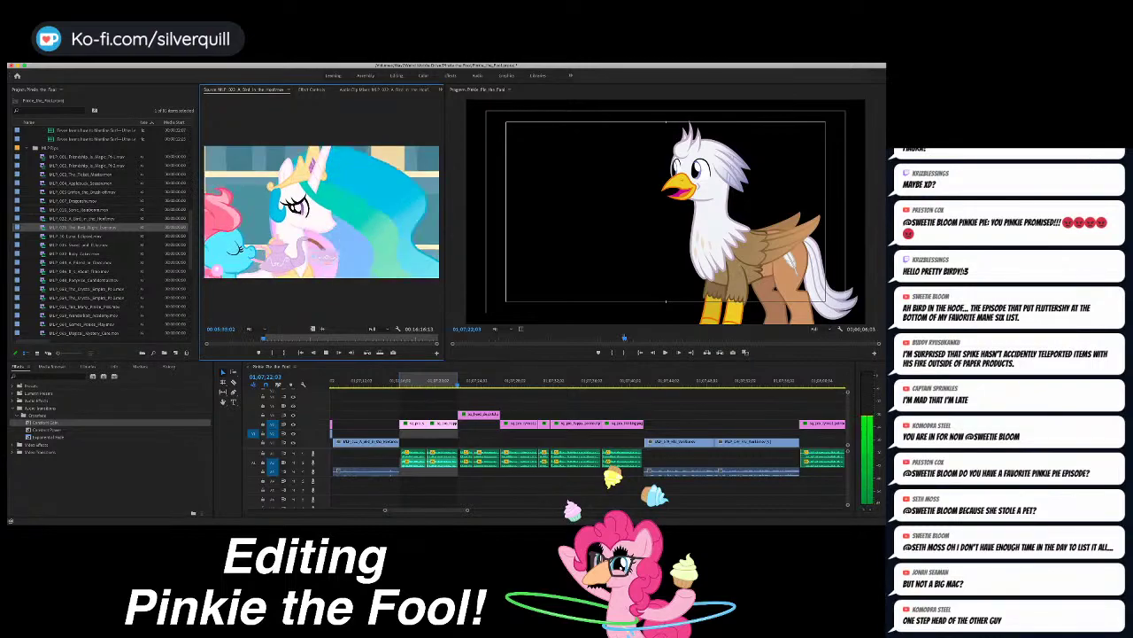
key("shift+i")
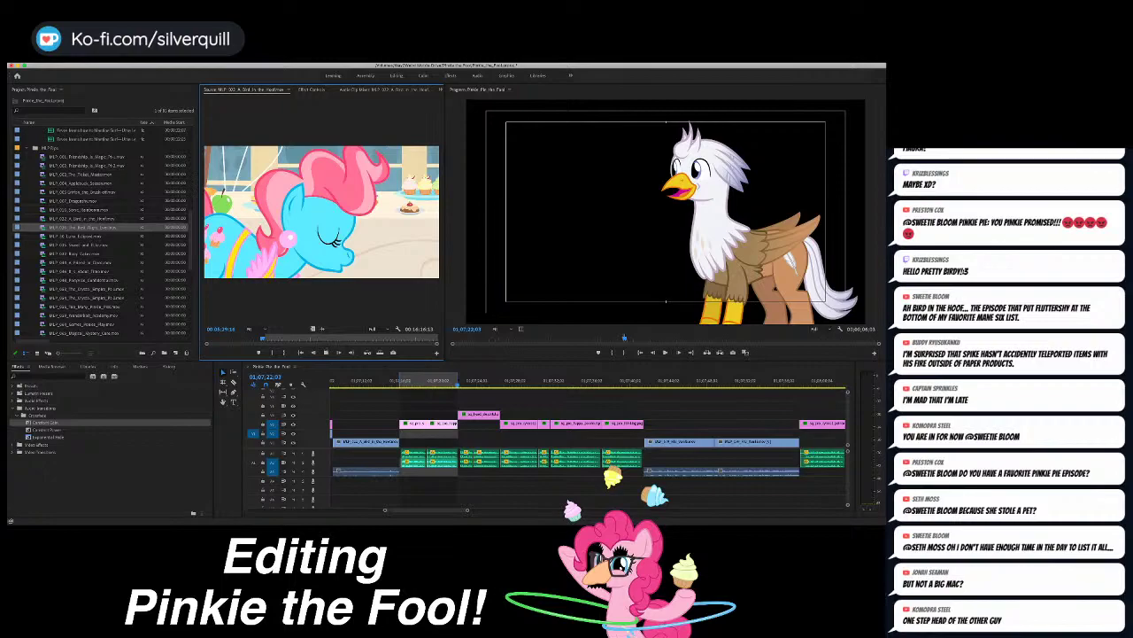
key("l")
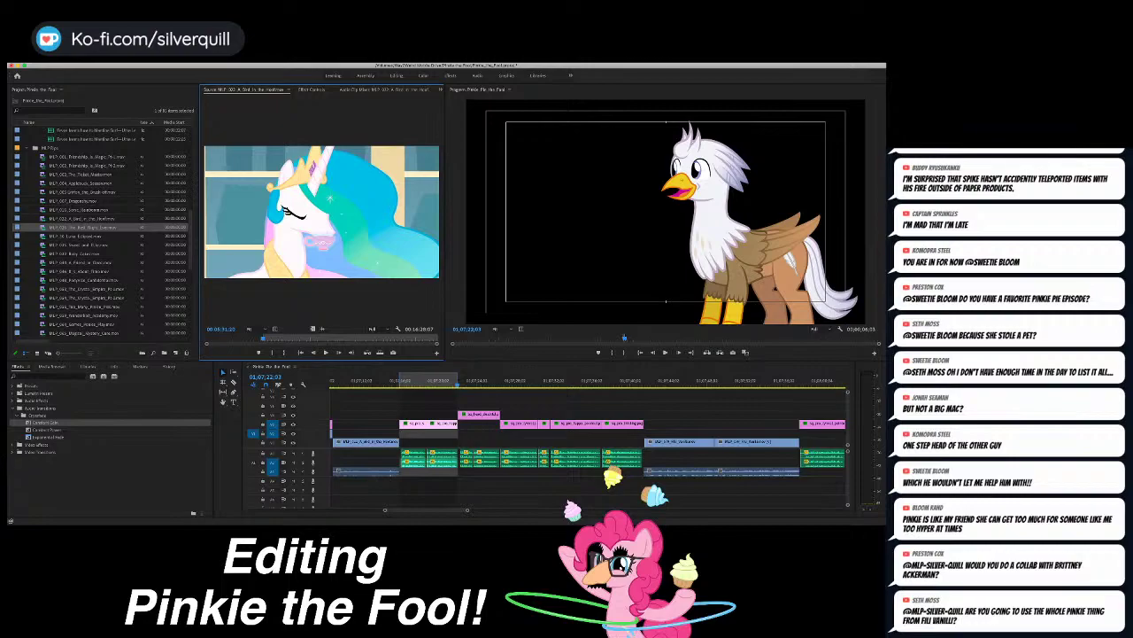
key("super+Tab")
key("super+Tab")
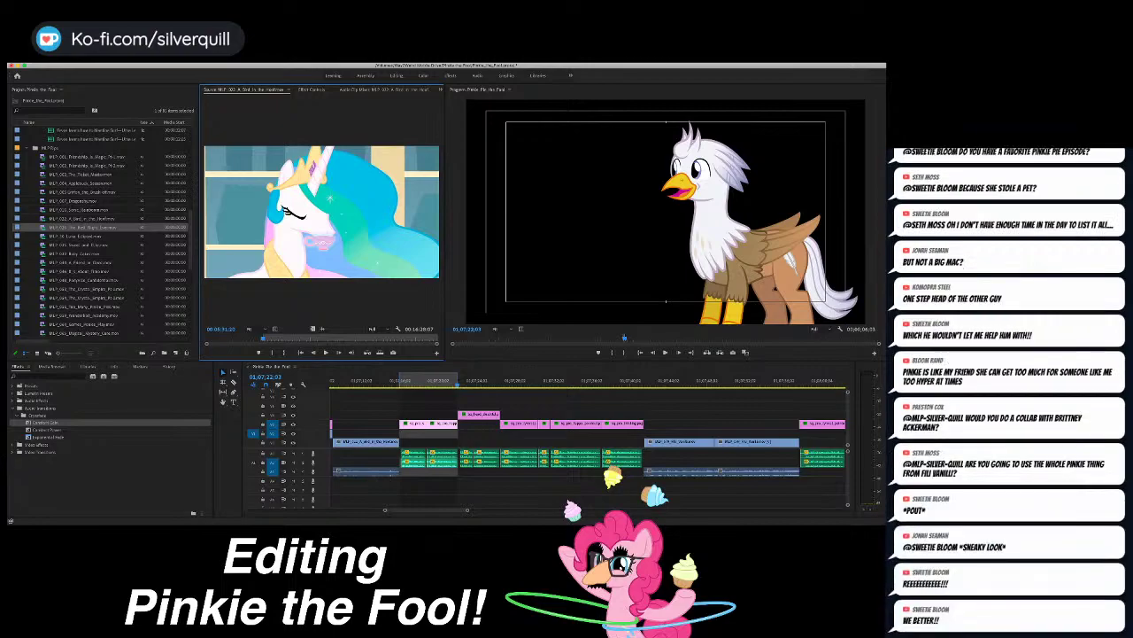
Step: Mark a source in point where Mr. Cake stands at Celestia's table in A Bird in the Hoof and overwrite it into the marked range
left_click(283, 337)
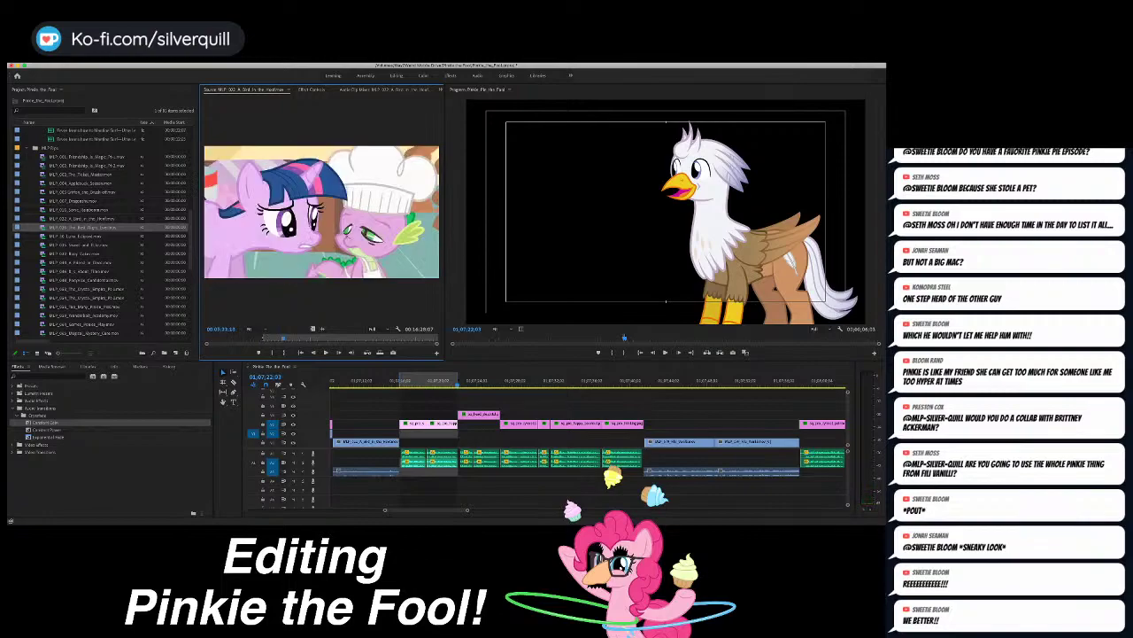
left_click_drag(283, 338, 245, 337)
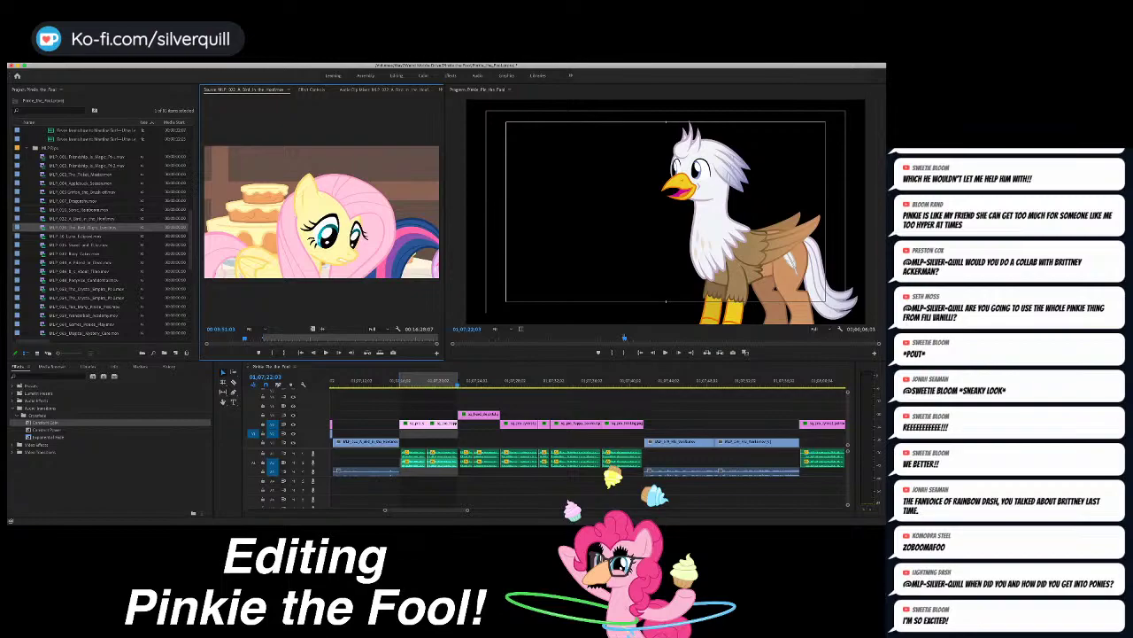
key("space")
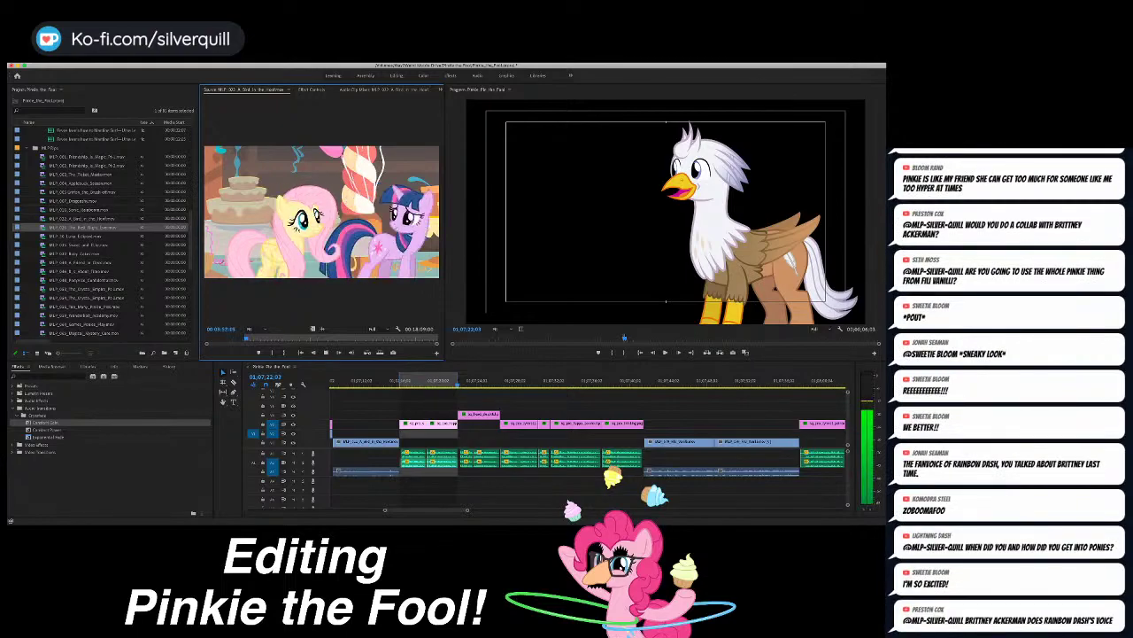
left_click_drag(249, 338, 252, 339)
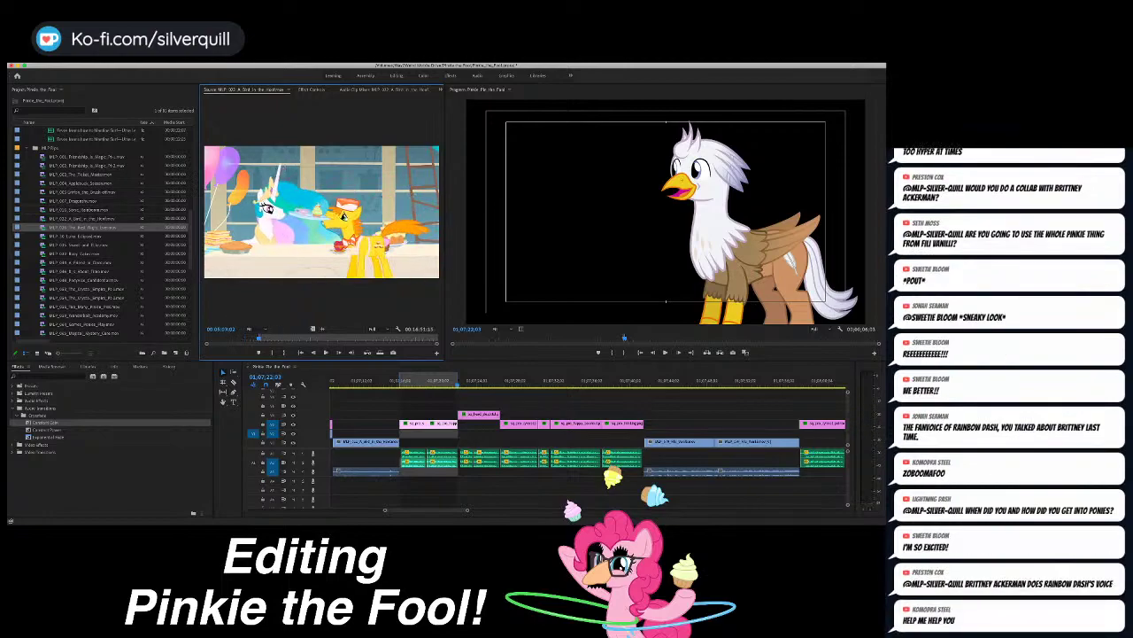
key(".")
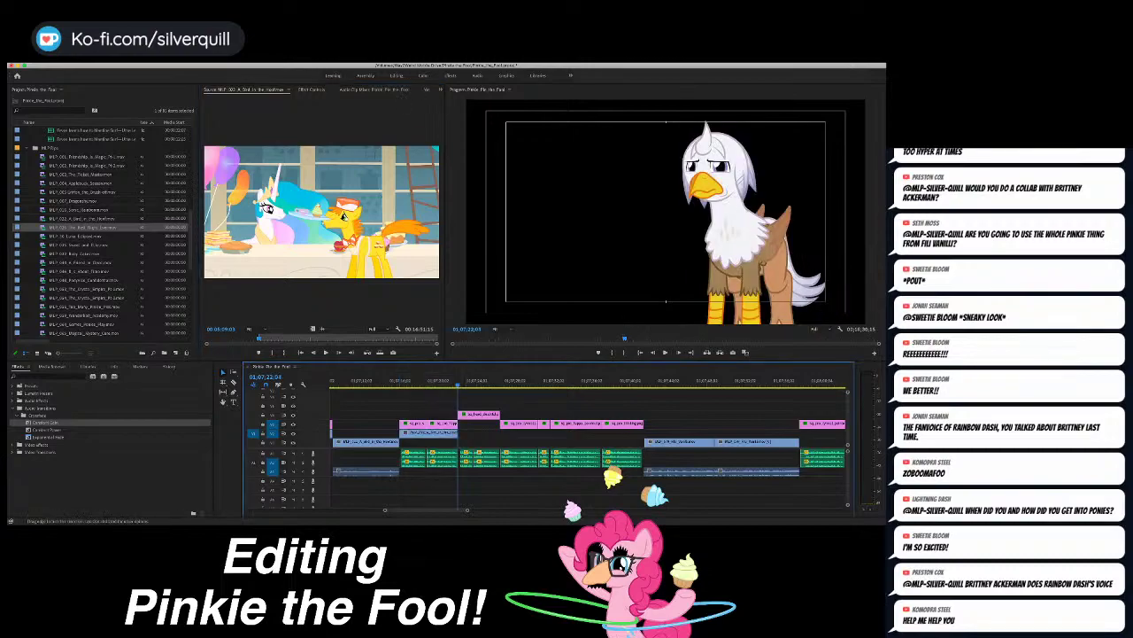
Step: Play back the placed Celestia footage and mark the second griffin clip above it with sequence in and out points
key("Left")
key("Left")
key("Left")
key("Left")
key("Up")
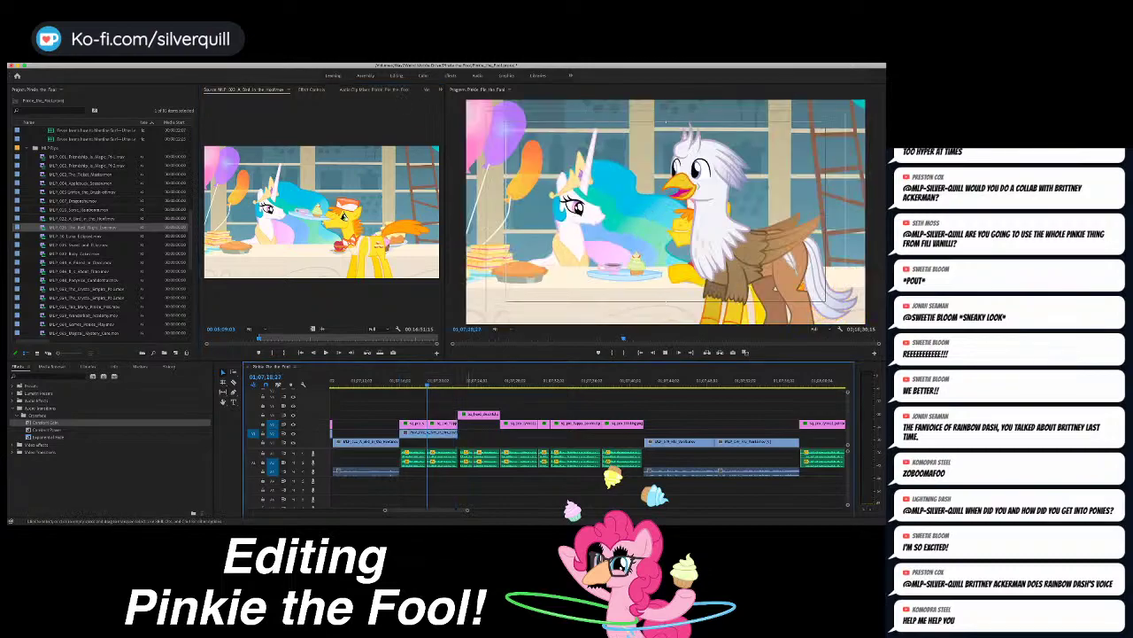
key("space")
key("Up")
key("space")
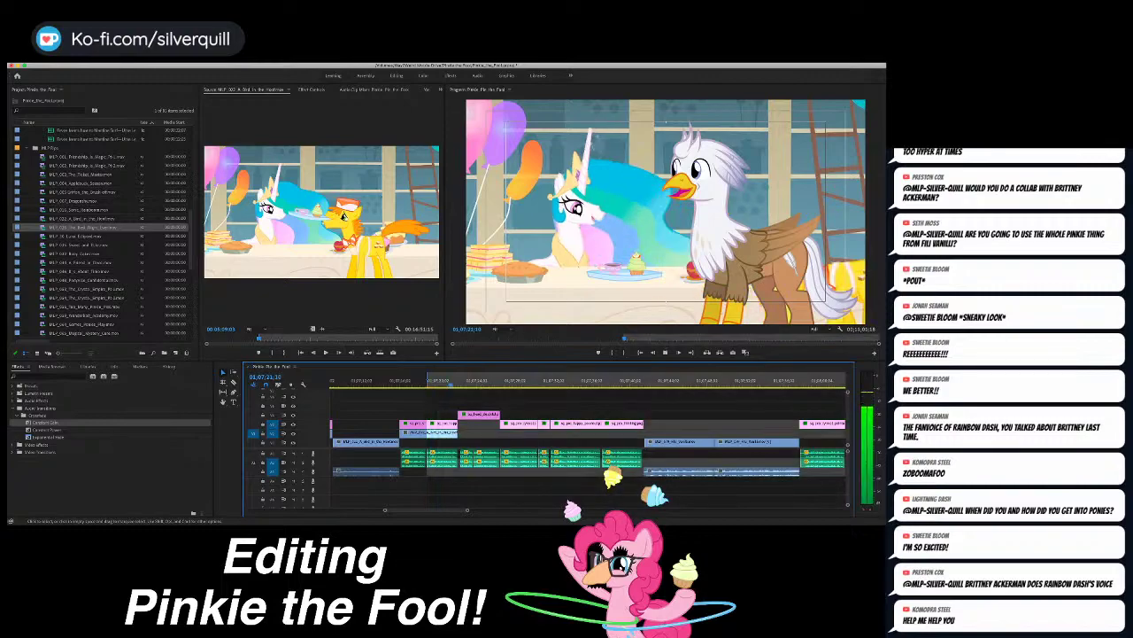
key("o")
key("Up")
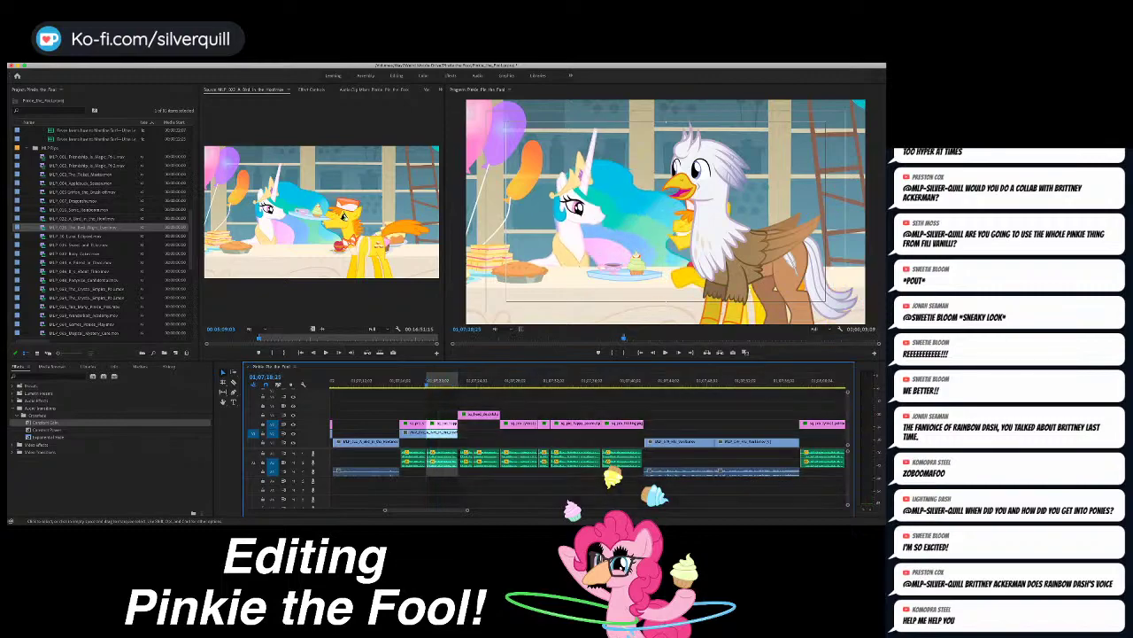
Step: Add the Swarm of the Century episode to the MLP episode bin and open it as the source clip
left_click_drag(258, 337, 212, 337)
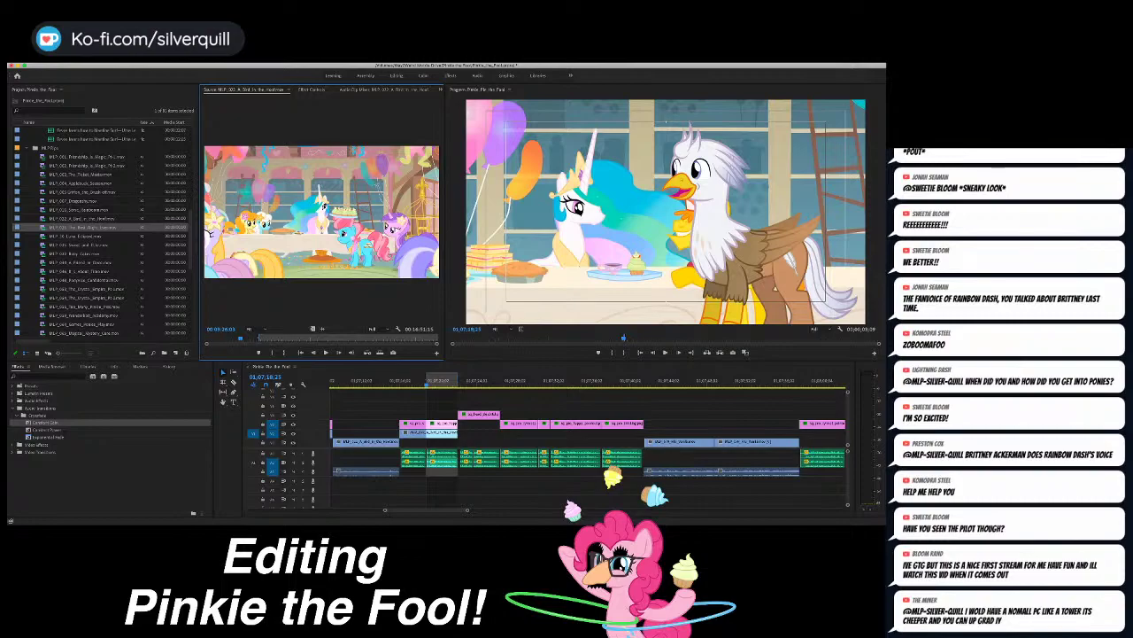
key("super+Tab")
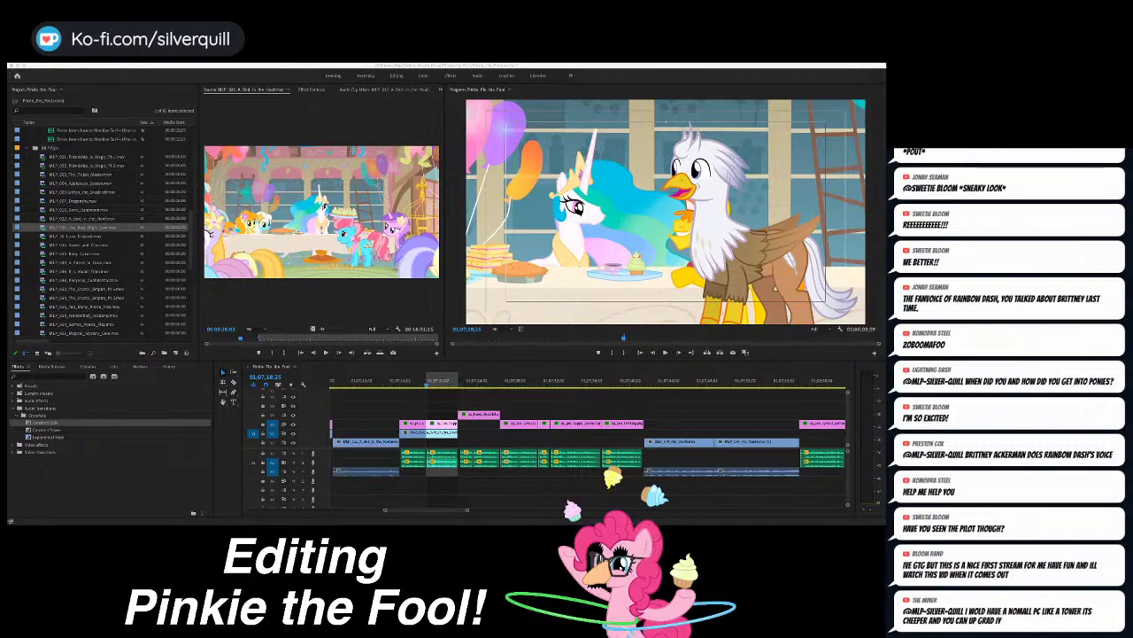
key("Delete")
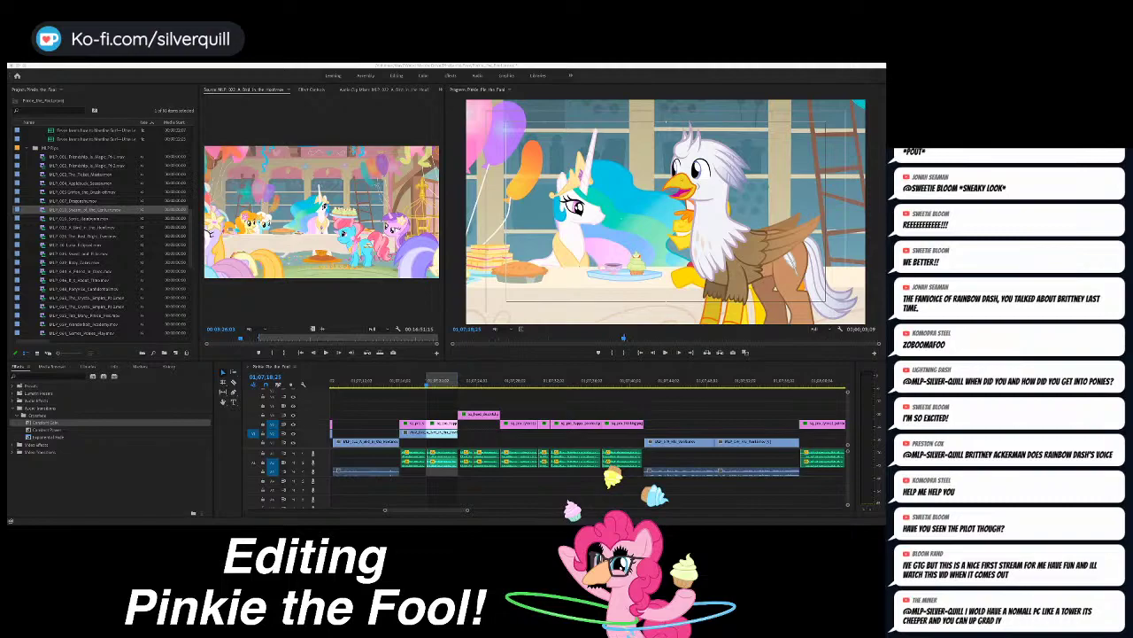
key("super+Tab")
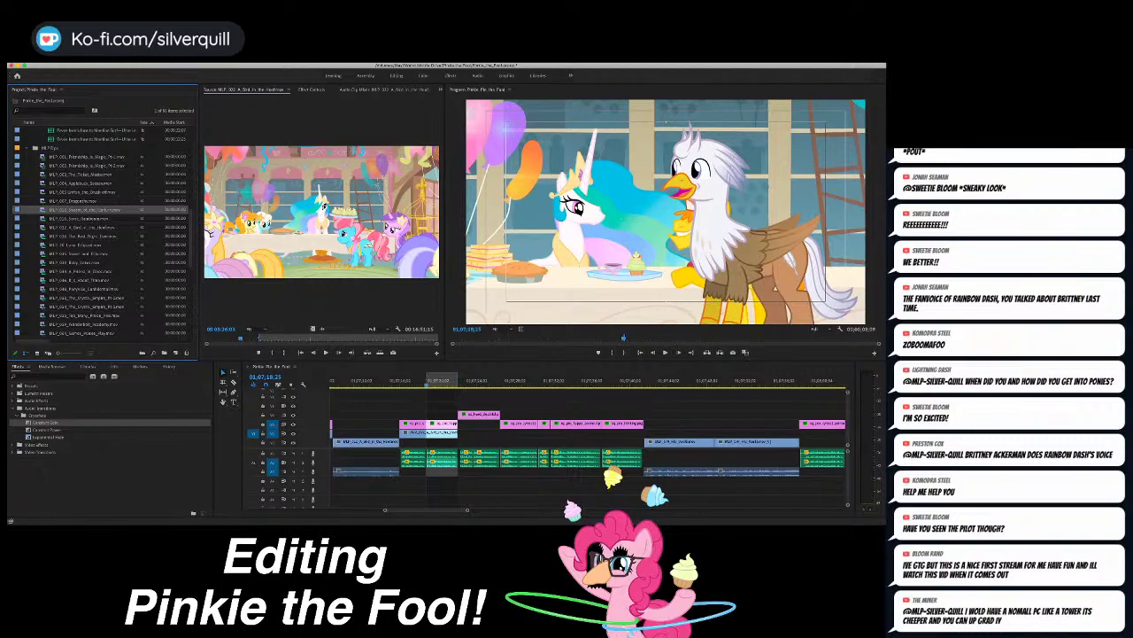
double_click(85, 210)
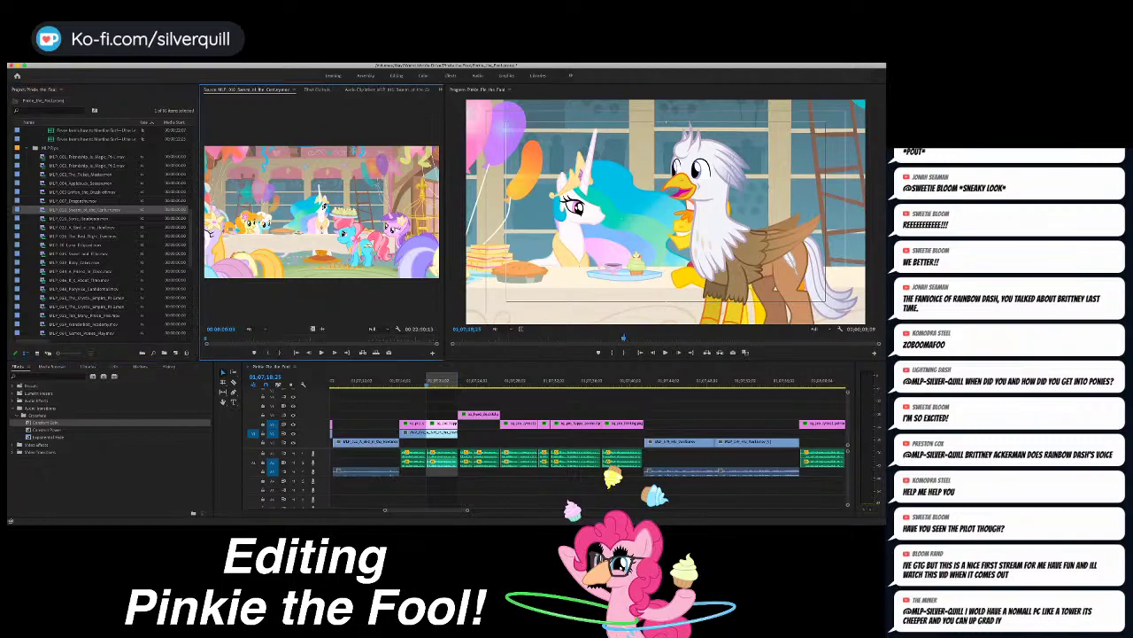
Step: Mark a source out point on Pinkie with the crown and frosting beard in Swarm of the Century and overwrite it into the marked range
left_click_drag(271, 337, 279, 337)
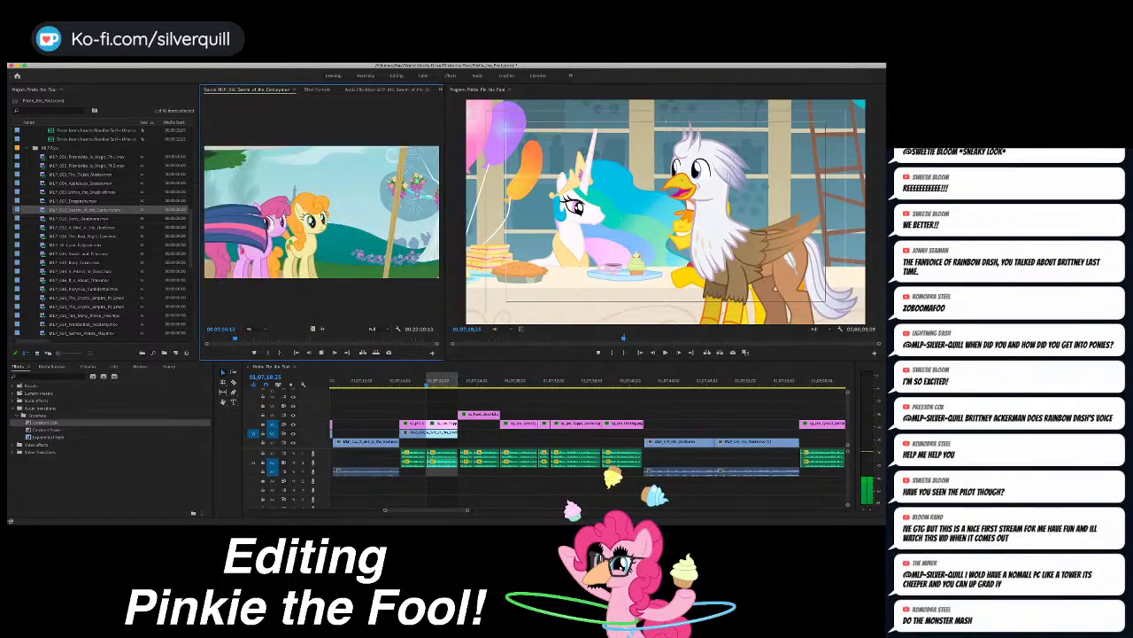
key("k")
key("l")
key("l")
key("l")
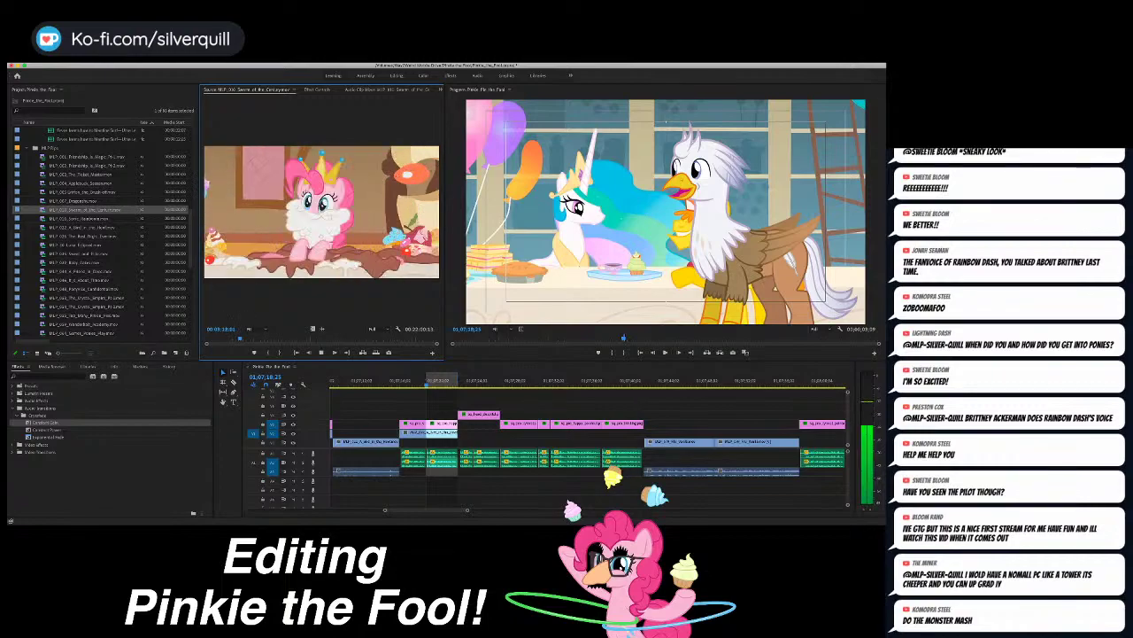
key("space")
key("space")
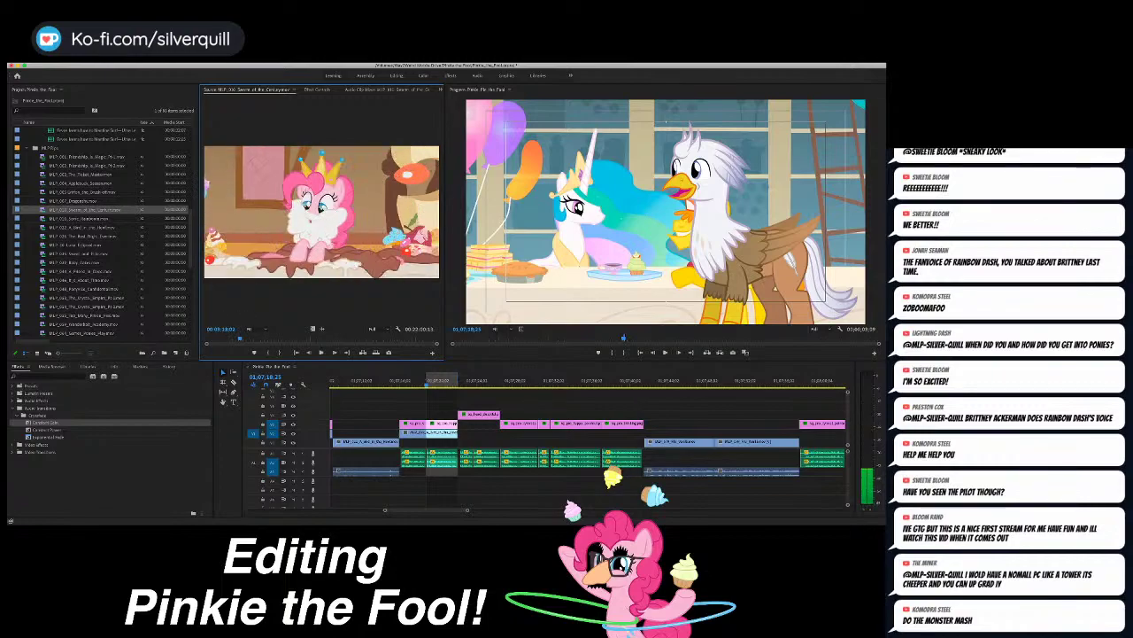
key("o")
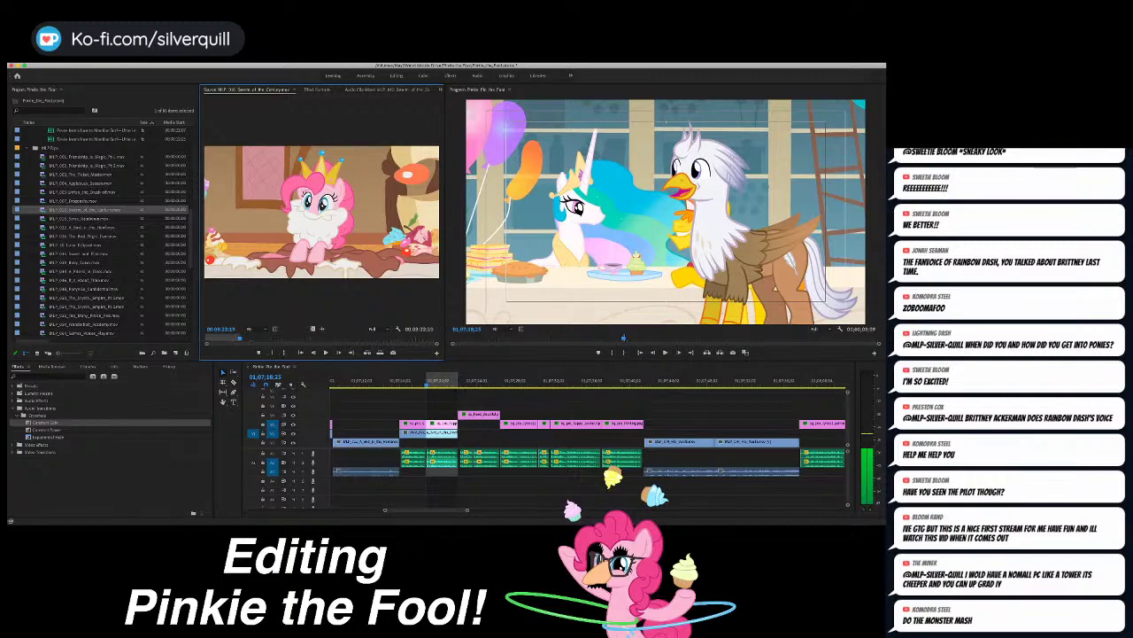
key("Down")
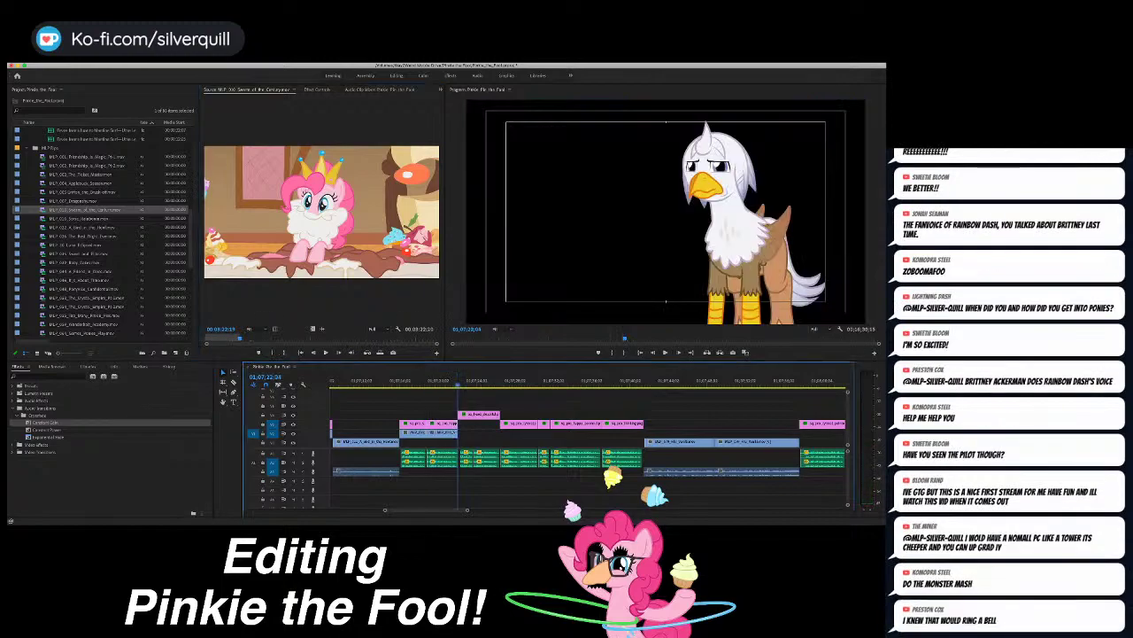
Step: Mark the next griffin section, under the overlay clip on the higher track, with sequence in and out points
key("Up")
key("space")
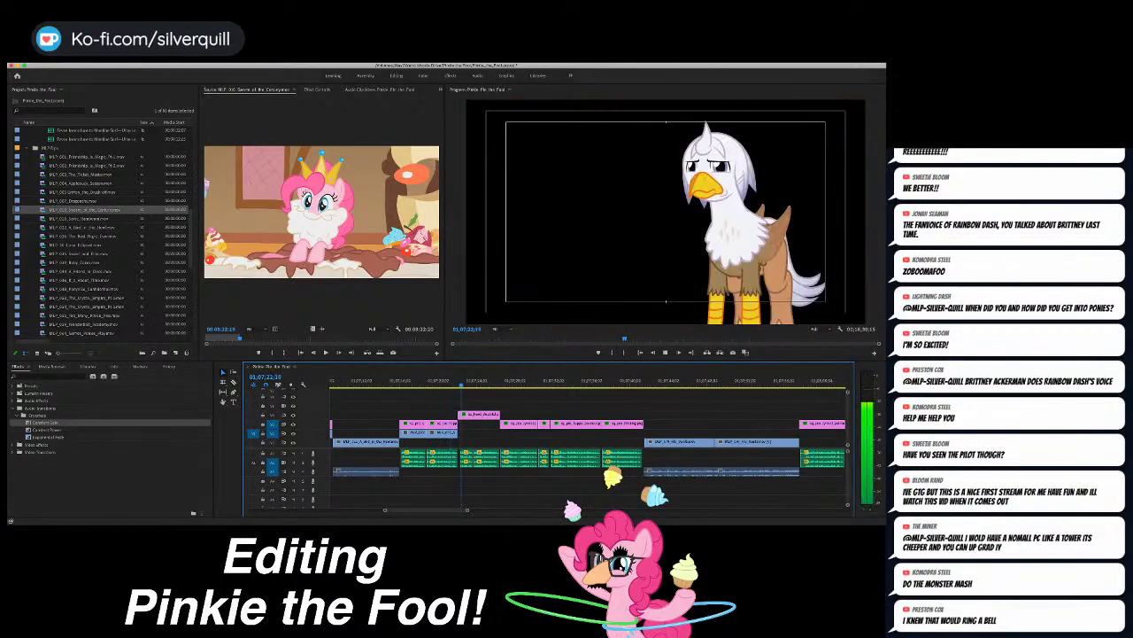
key("Up")
key("i")
key("space")
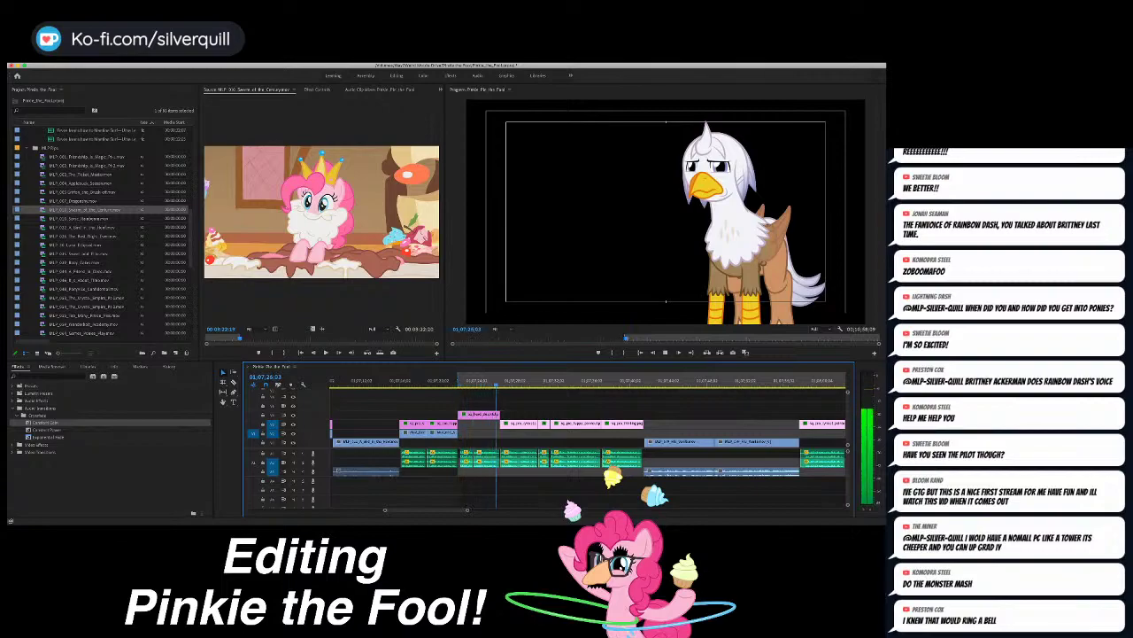
key("o")
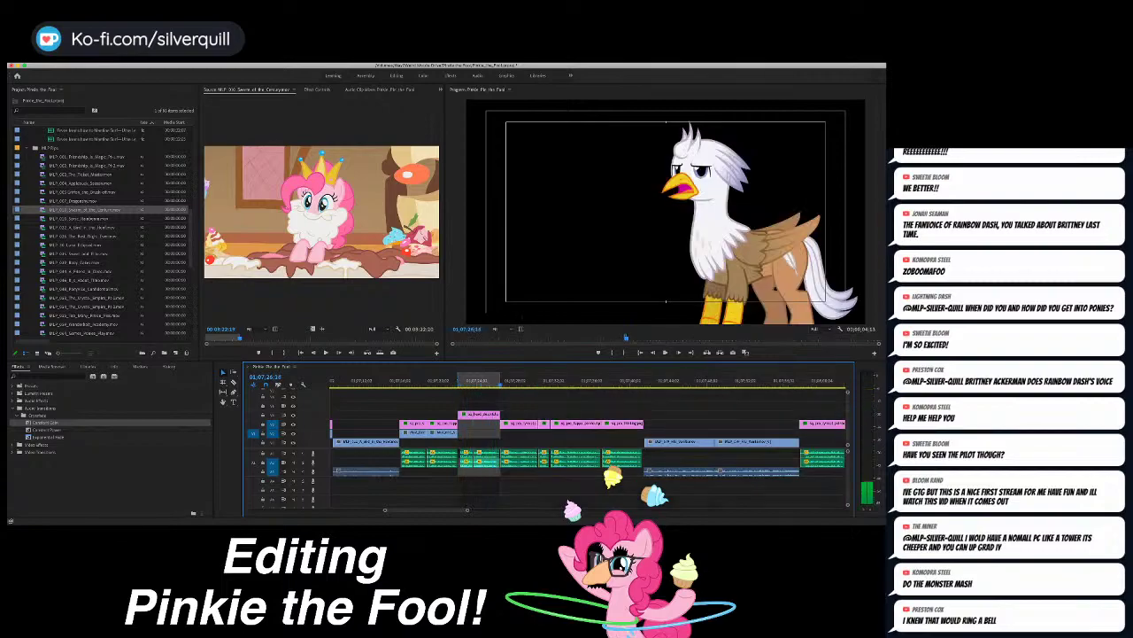
Step: Reopen A Bird in the Hoof, mark a source out point on Celestia alone at the cake table, and overwrite it into the marked range
double_click(43, 228)
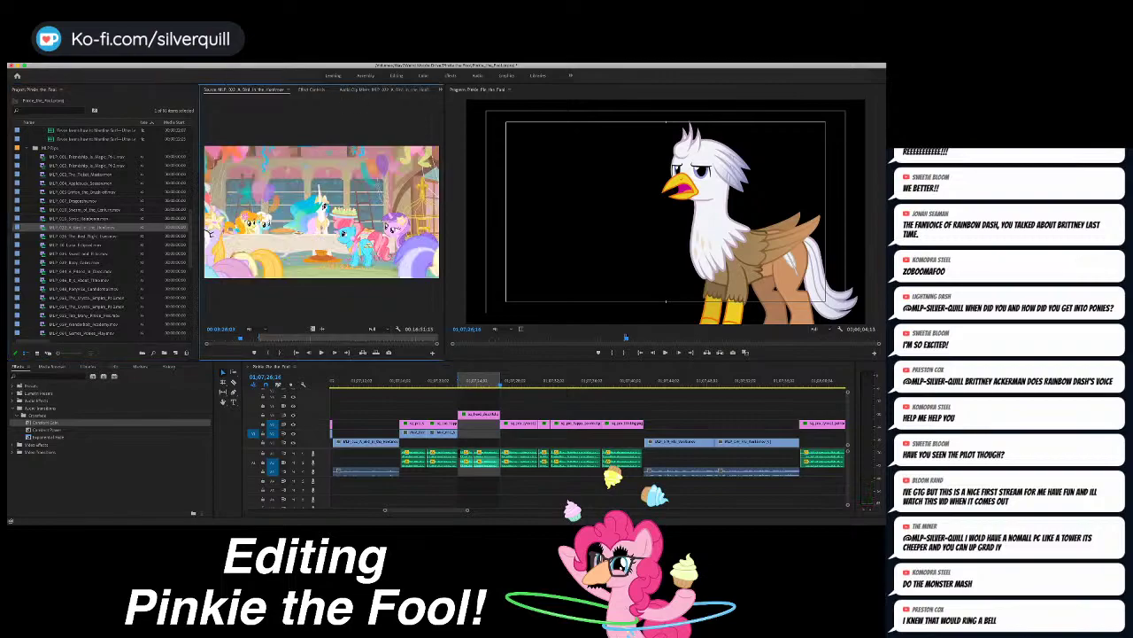
left_click(261, 337)
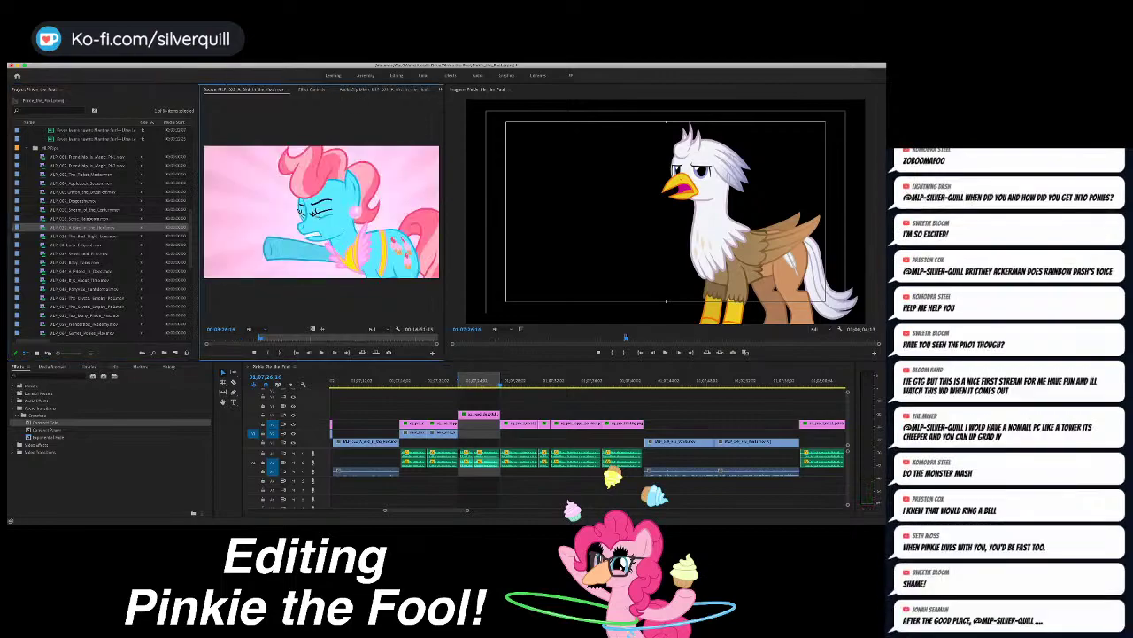
left_click_drag(260, 338, 258, 337)
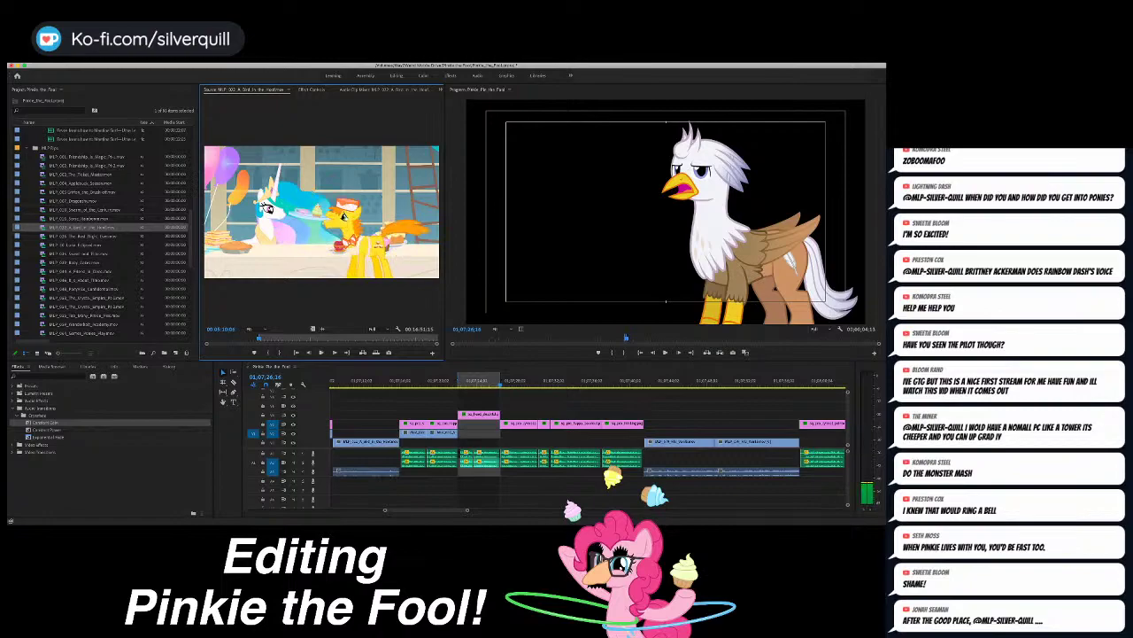
key("space")
key("space")
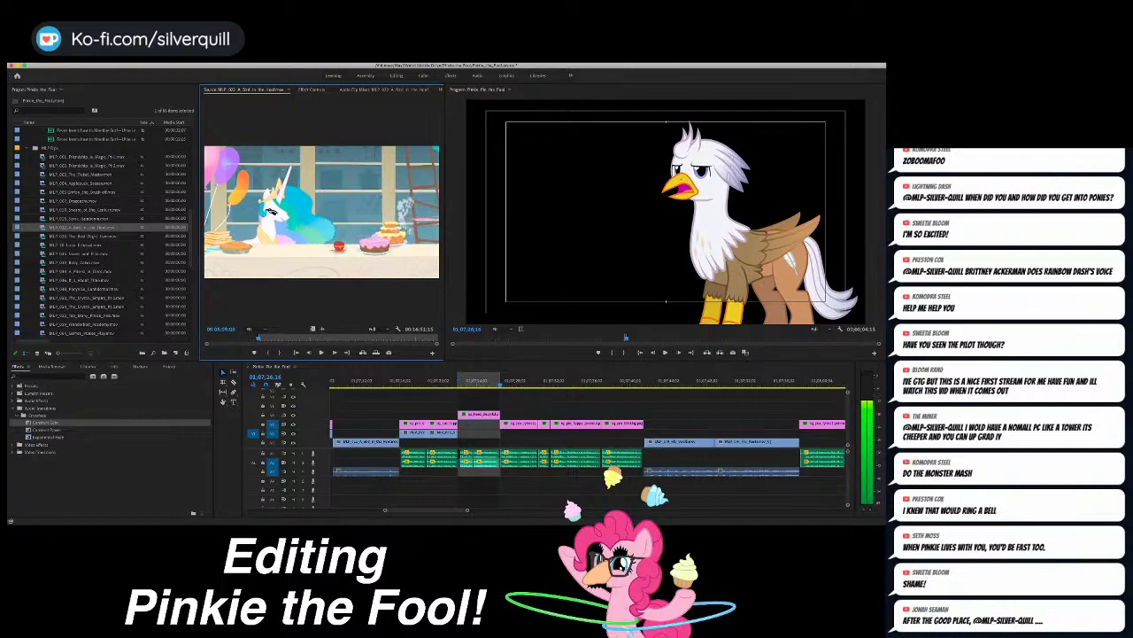
key("o")
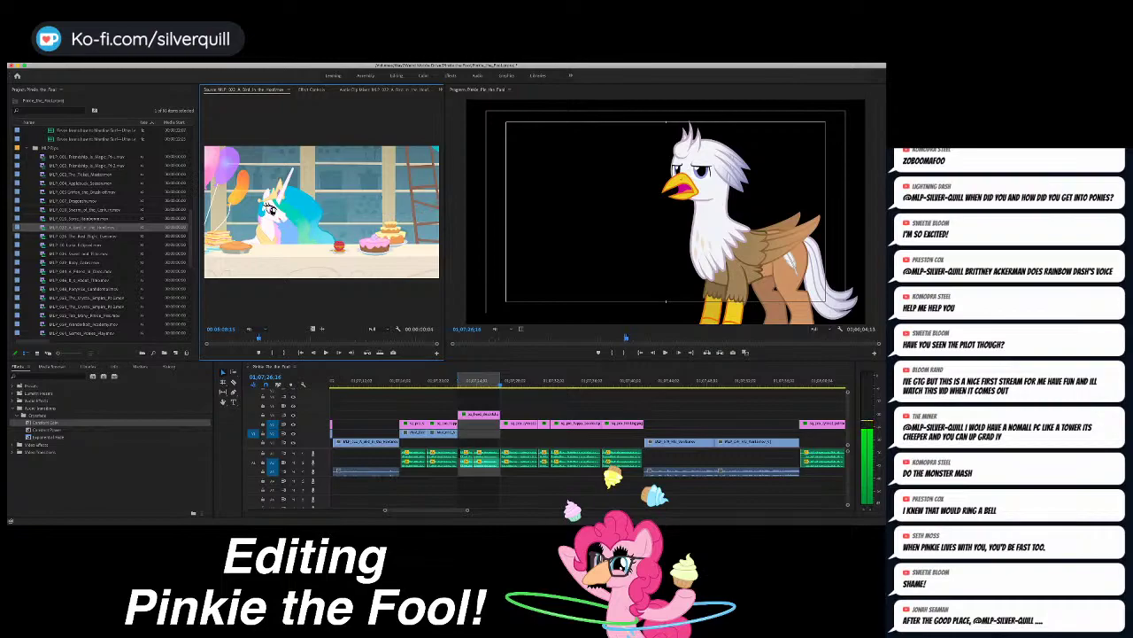
key("period")
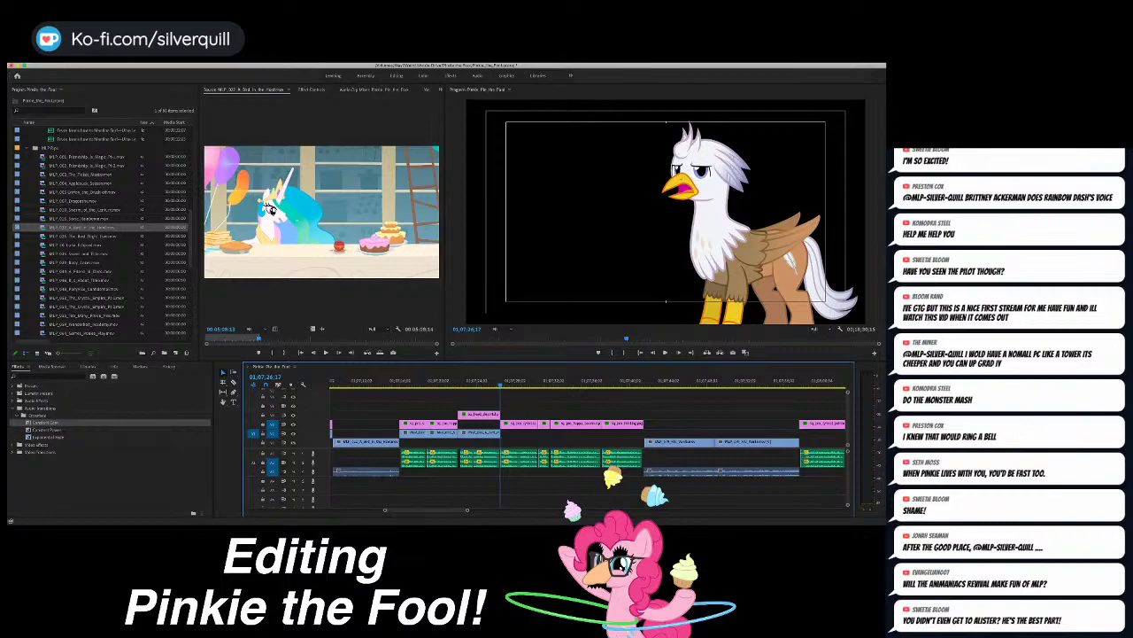
Step: Set a sequence in point at the start of the griffin section following the higher-track overlay clip
scroll(589, 443, "right", 2)
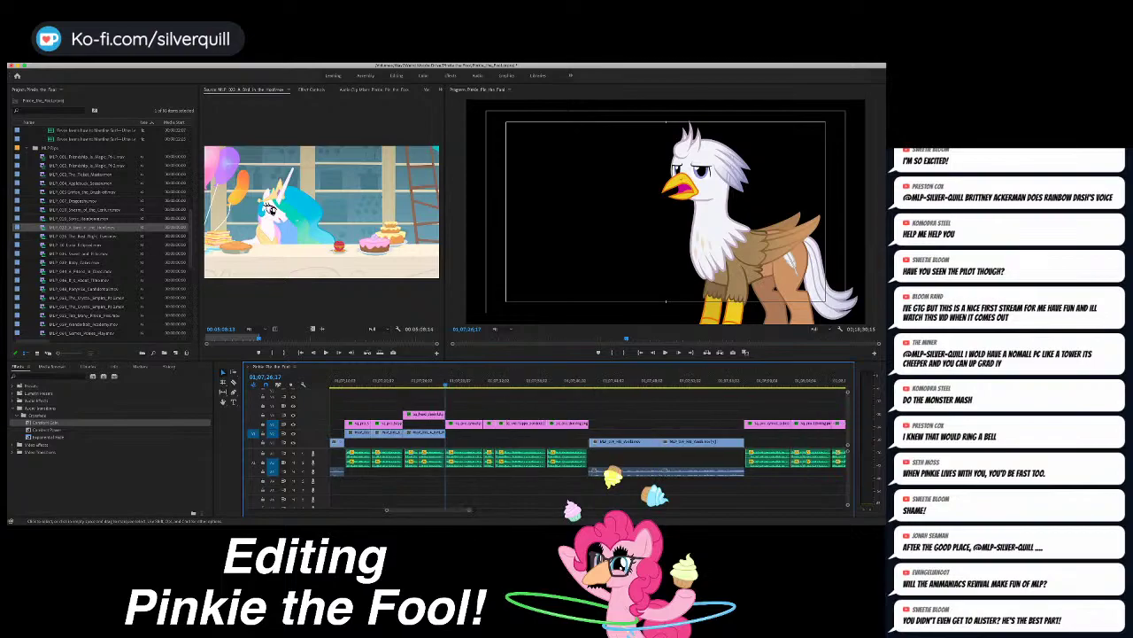
key("i")
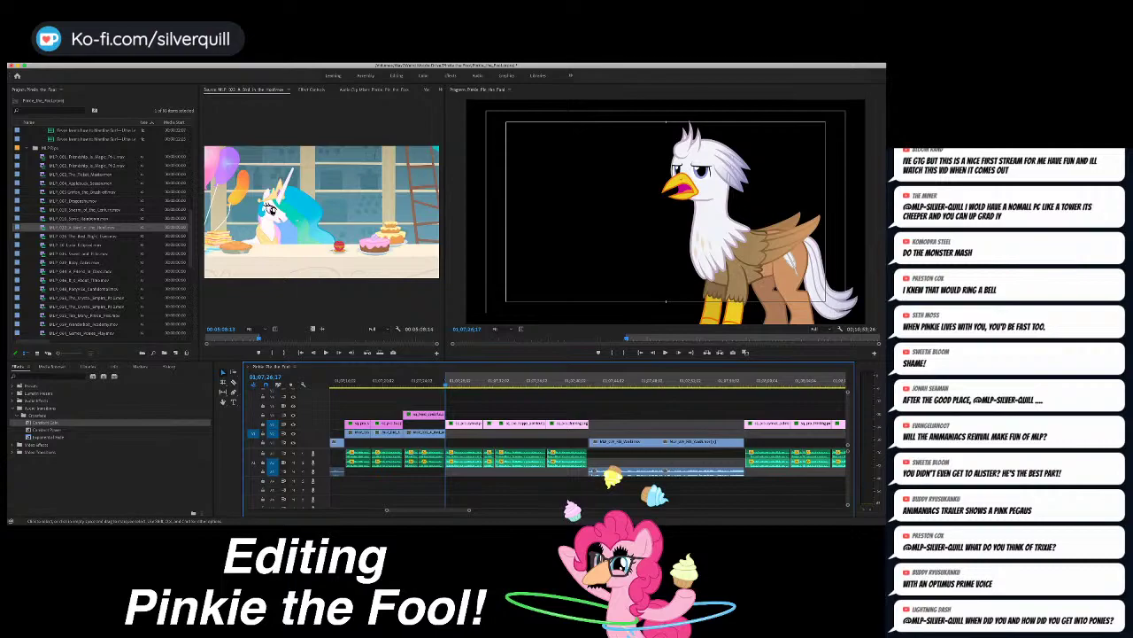
Step: Set a sequence out point at the end of the current griffin section and open Filli Vanilli as the source footage
key("space")
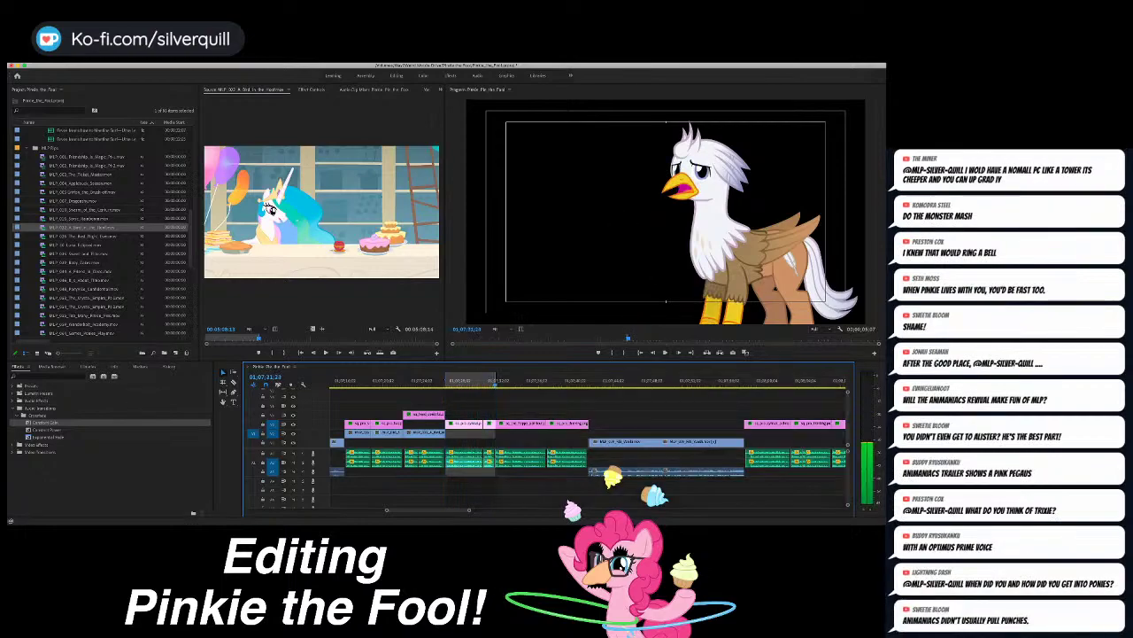
scroll(101, 230, "down", 8)
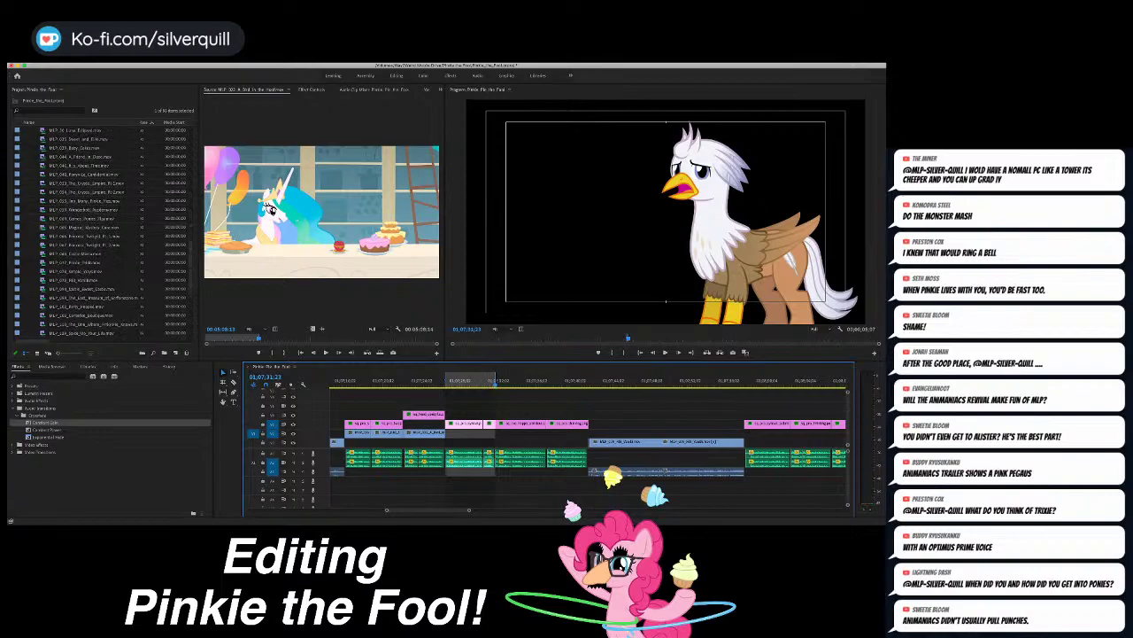
scroll(102, 212, "down", 2)
scroll(102, 212, "up", 4)
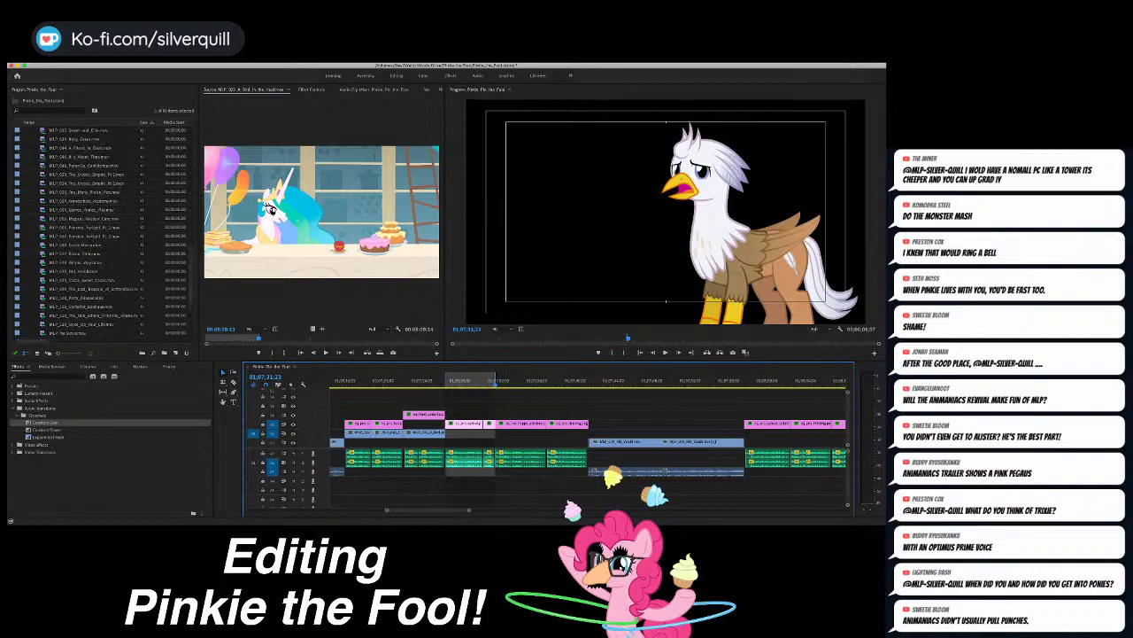
double_click(74, 271)
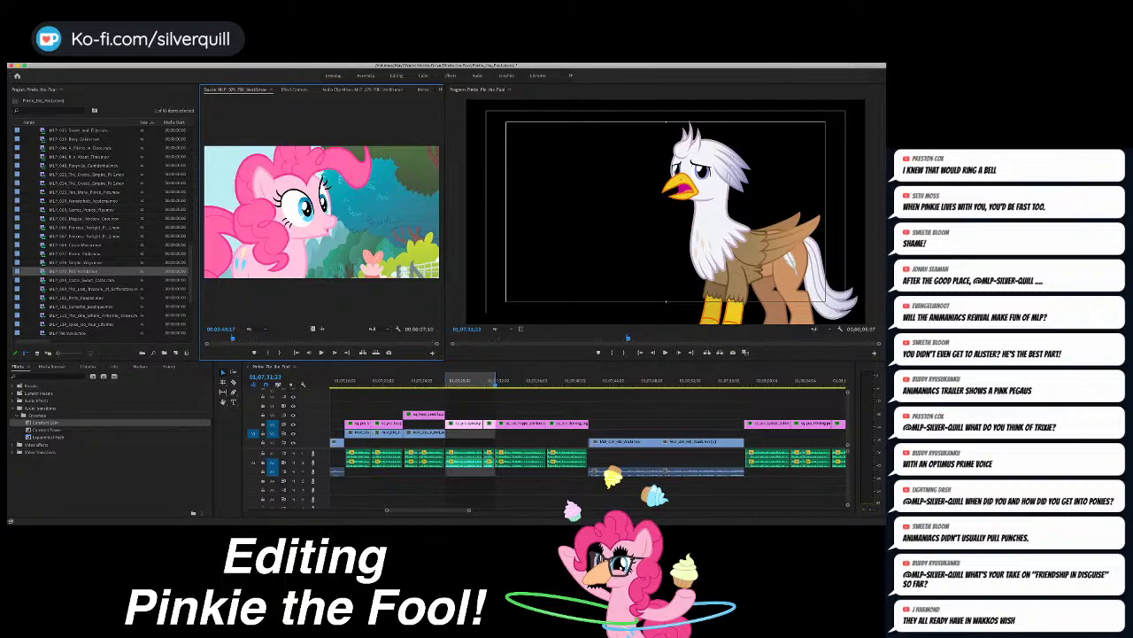
Step: Cue Filli Vanilli to the late scene of Pinkie leaning over the green-covered wooden ledge
left_click(314, 339)
left_click(331, 338)
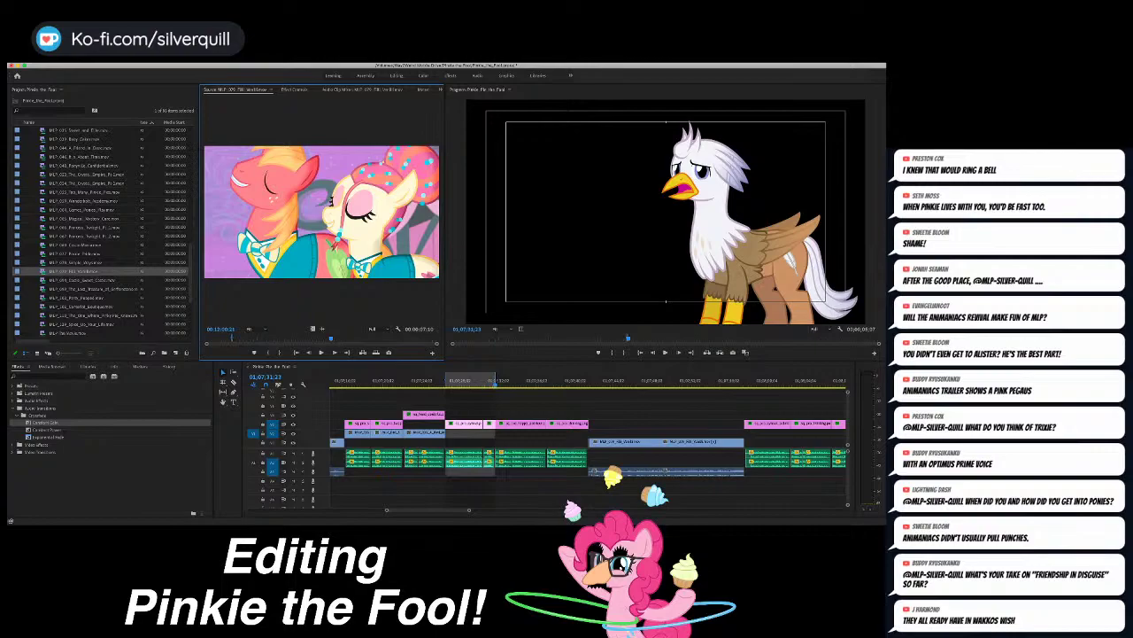
left_click_drag(331, 338, 392, 338)
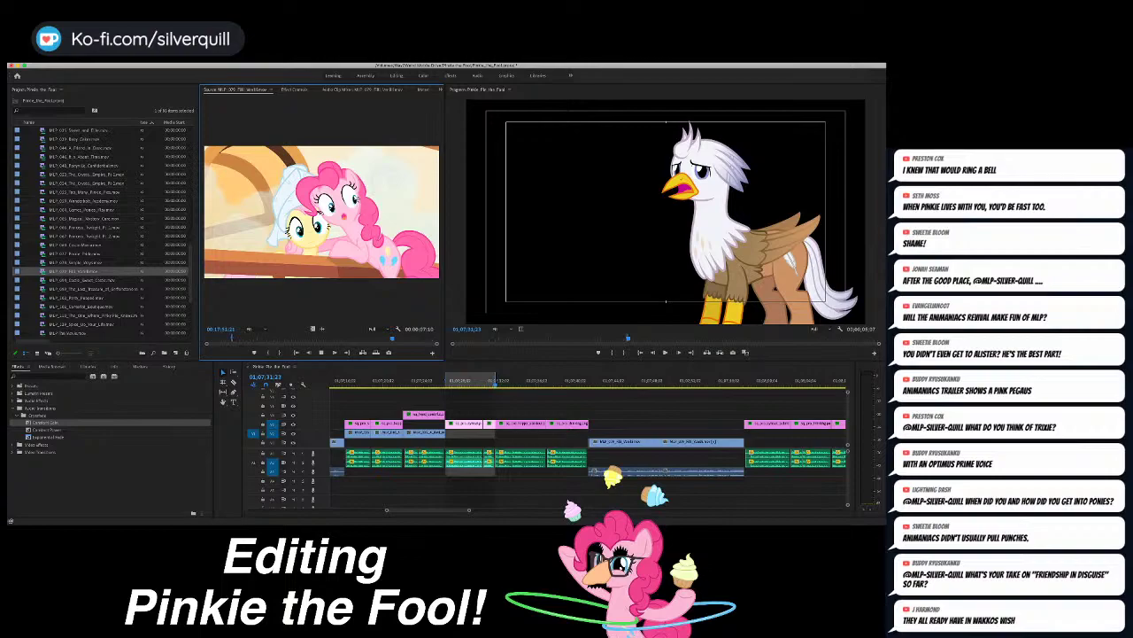
left_click_drag(392, 338, 391, 339)
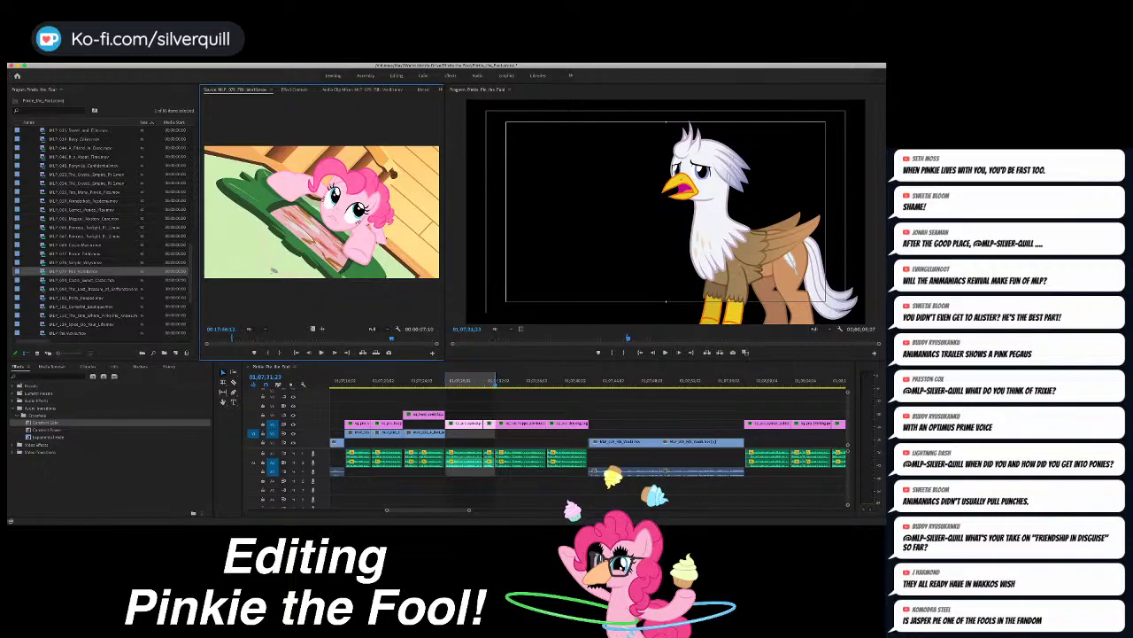
Step: Mark only a source out point on Pinkie alone behind the wooden ledge and overwrite the shot into the marked range
key("alt+x")
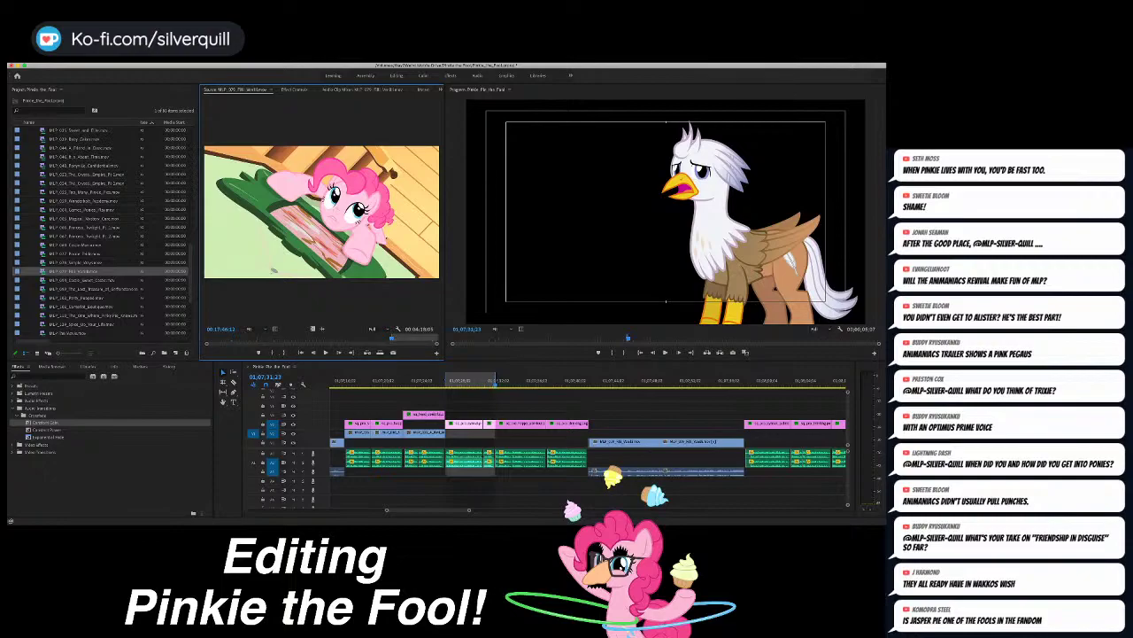
key("space")
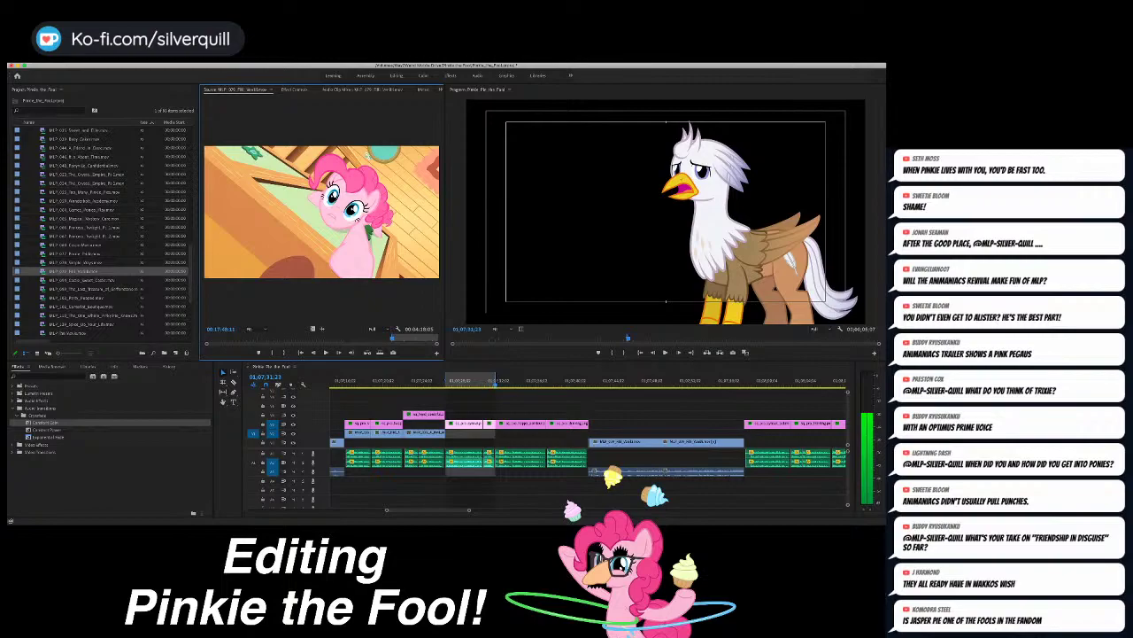
key("o")
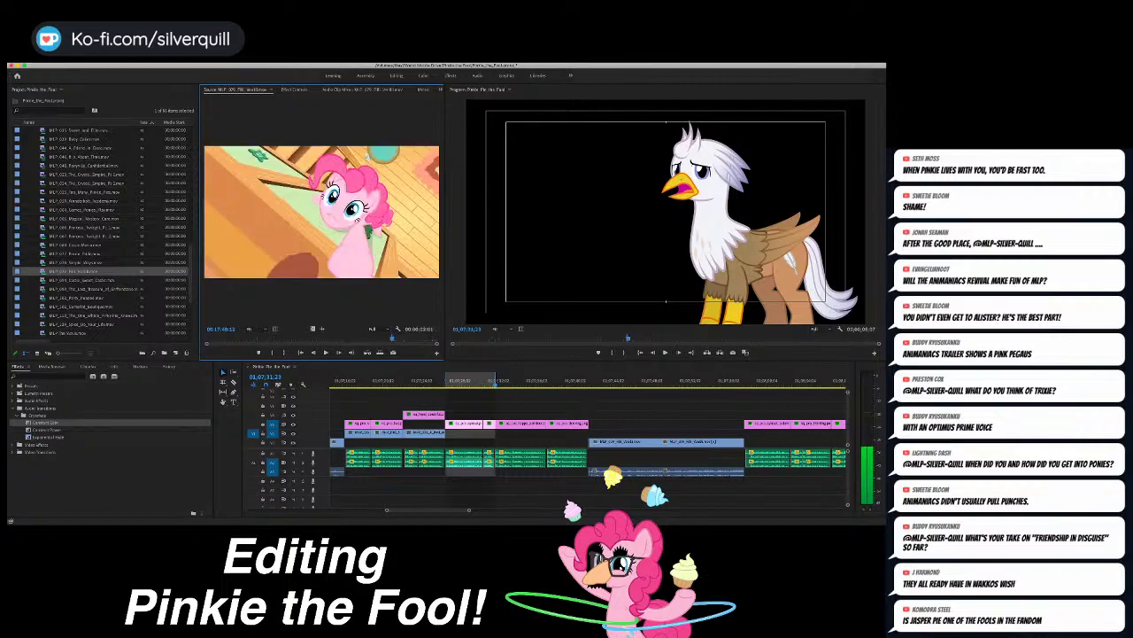
key("super+z")
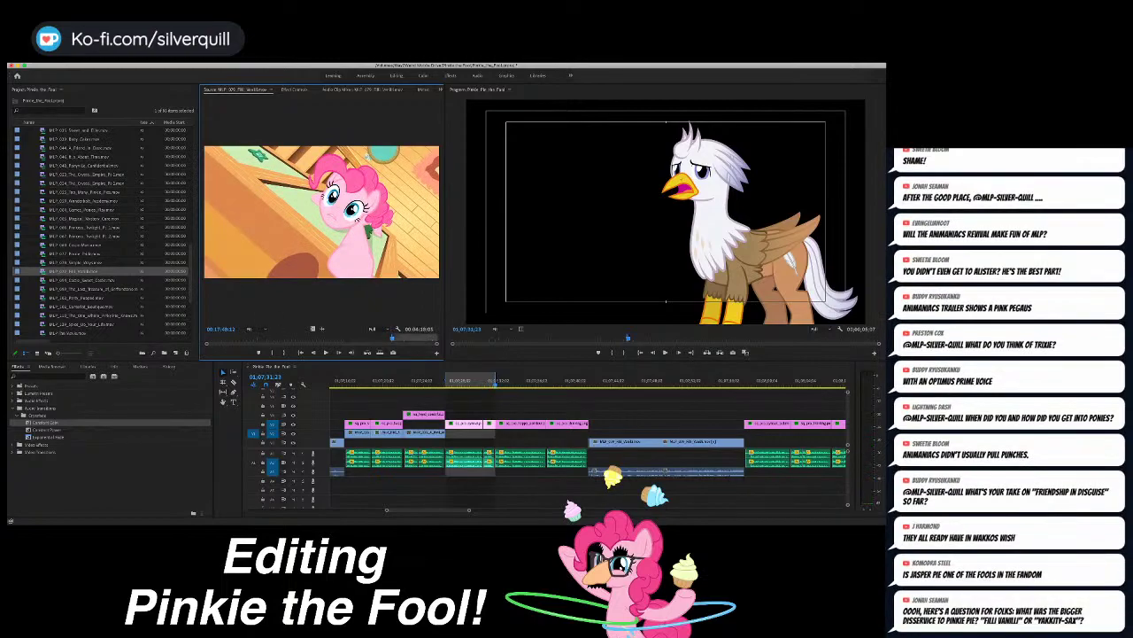
key("o")
key("alt+o")
key("super+z")
key("super+z")
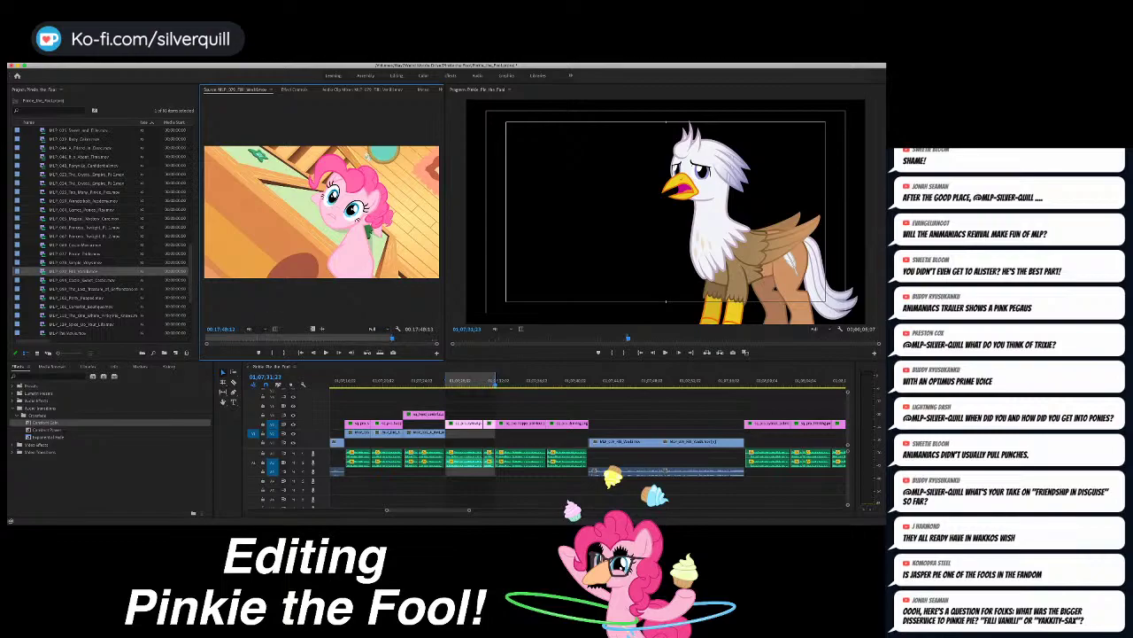
key(".")
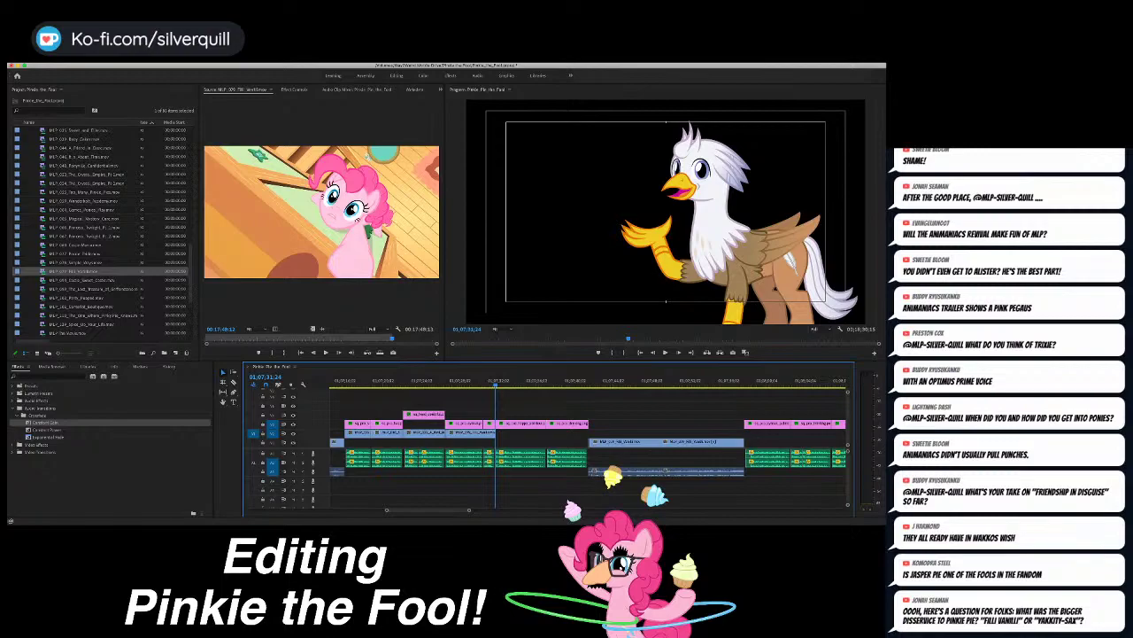
Step: Mark the next griffin section with a sequence in point at its start and an out point at 01;07;37;00
key("i")
left_click_drag(461, 509, 463, 509)
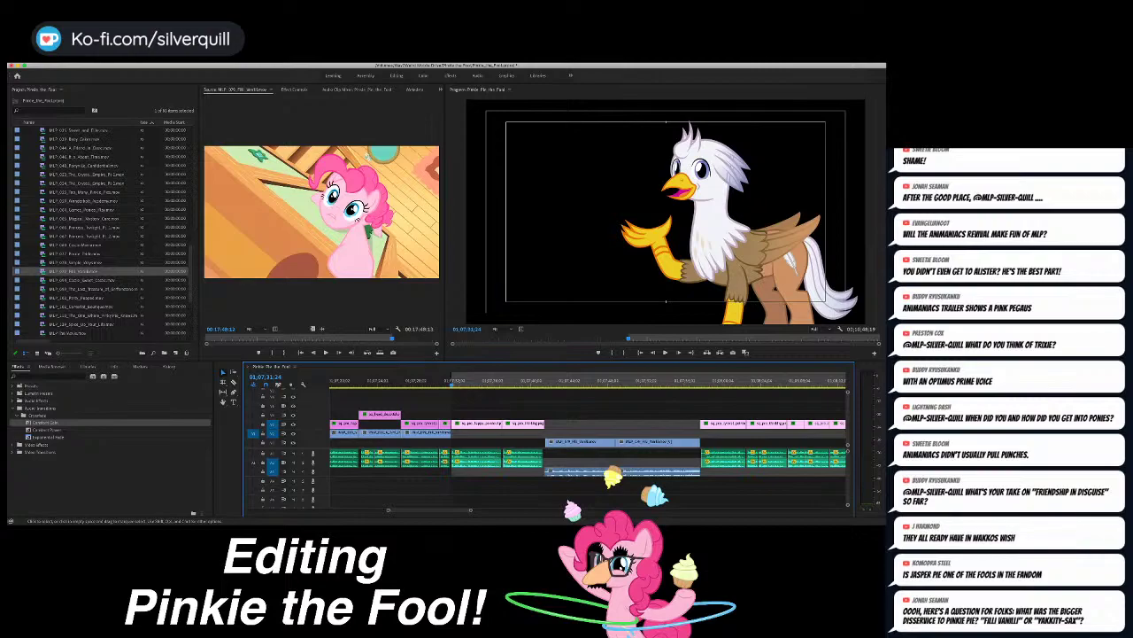
key("space")
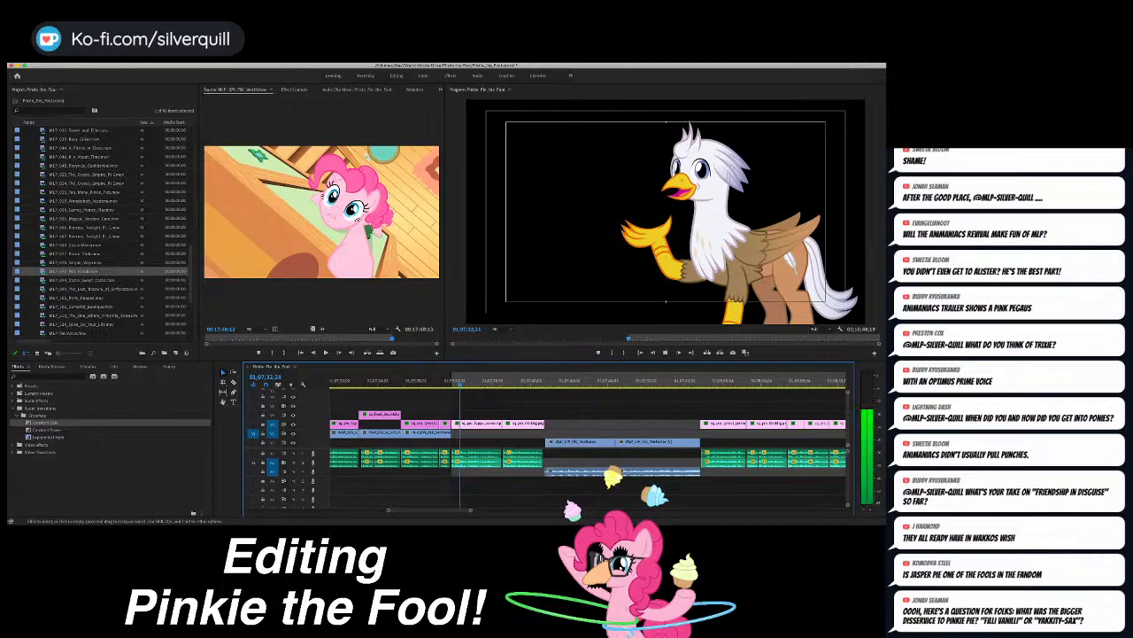
left_click_drag(498, 380, 502, 381)
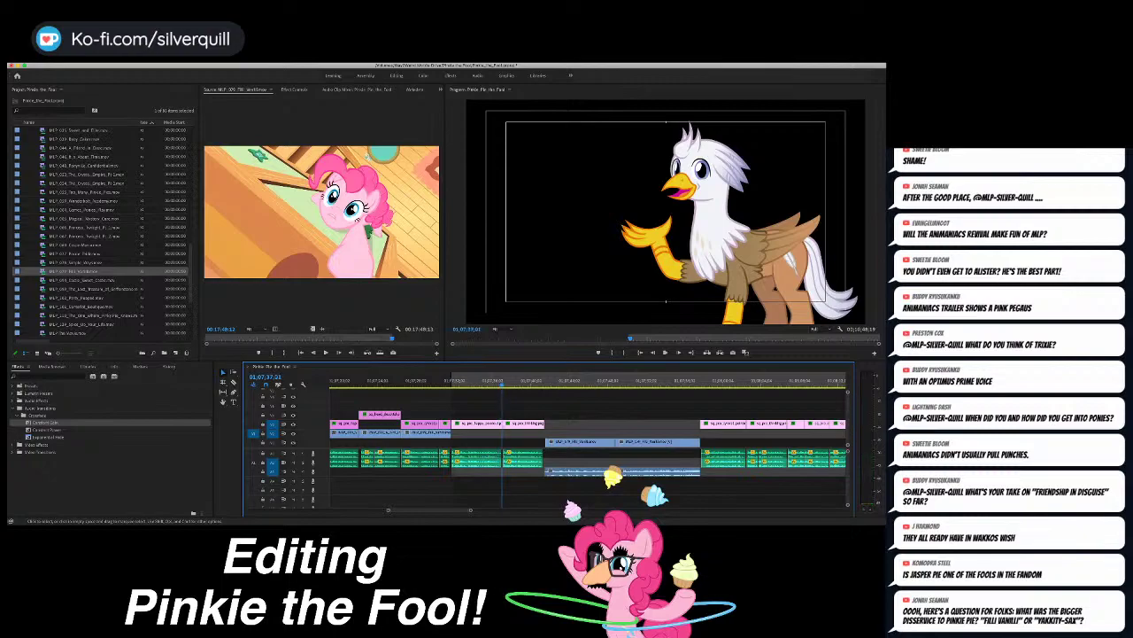
key("o")
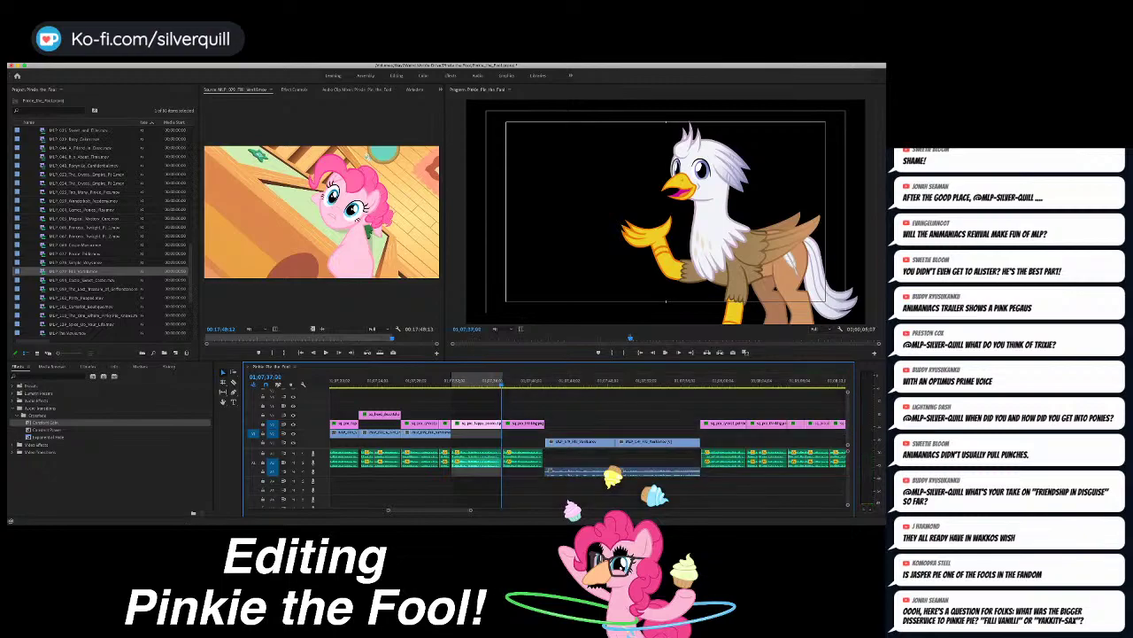
Step: Advance Filli Vanilli from its opening past the title sequence to the outdoor scene with Twilight and Applejack
left_click_drag(208, 337, 211, 337)
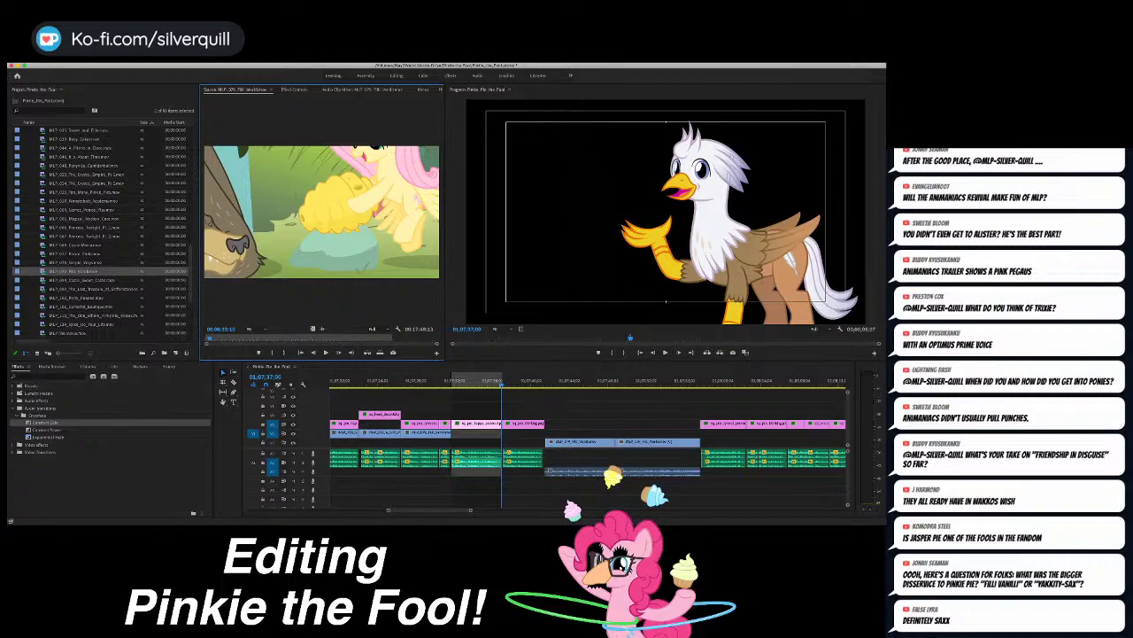
left_click_drag(209, 338, 219, 337)
key("k")
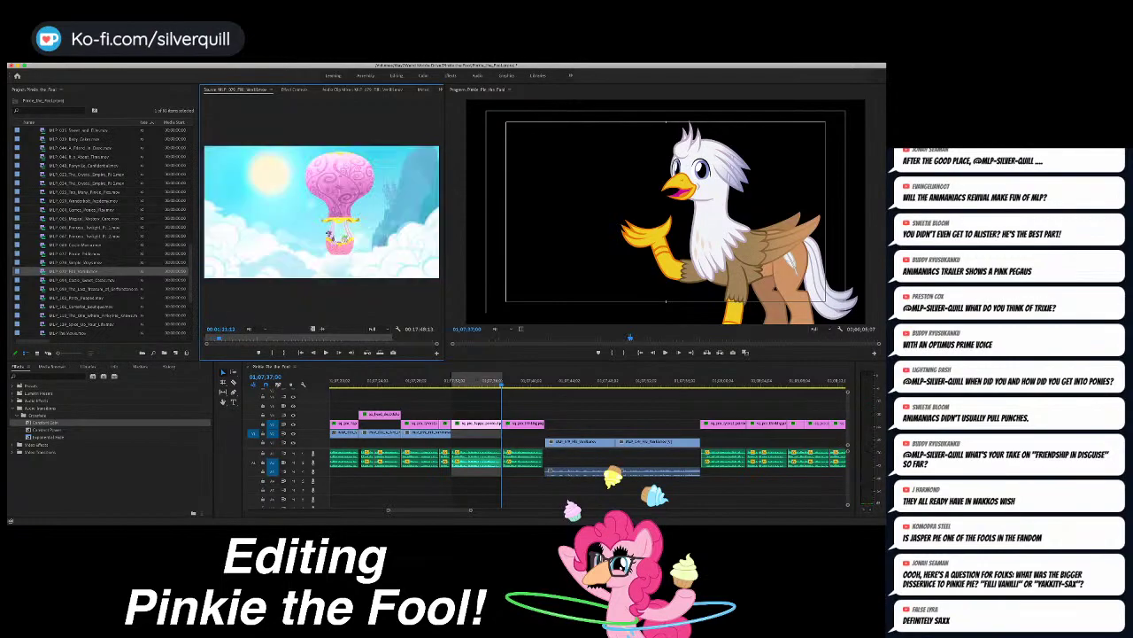
key("l")
key("l")
key("l")
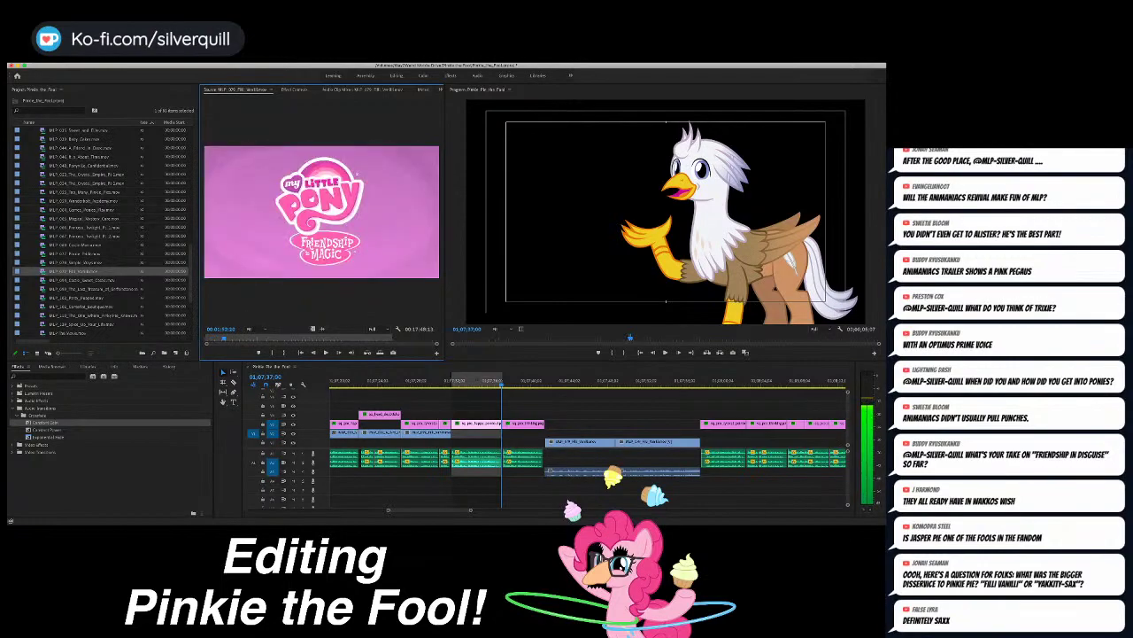
key("k")
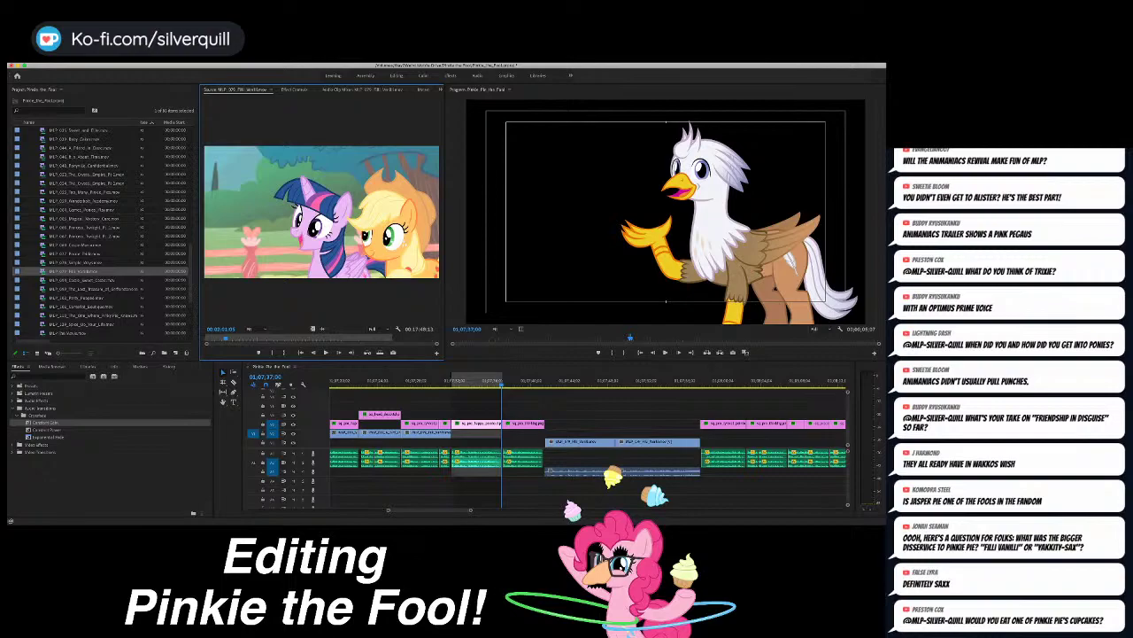
Step: Set a source in point on Pinkie standing outdoors by the garden fence and overwrite the shot into the marked range
key("super+Tab")
key("super+Tab")
key("l")
key("l")
key("l")
key("l")
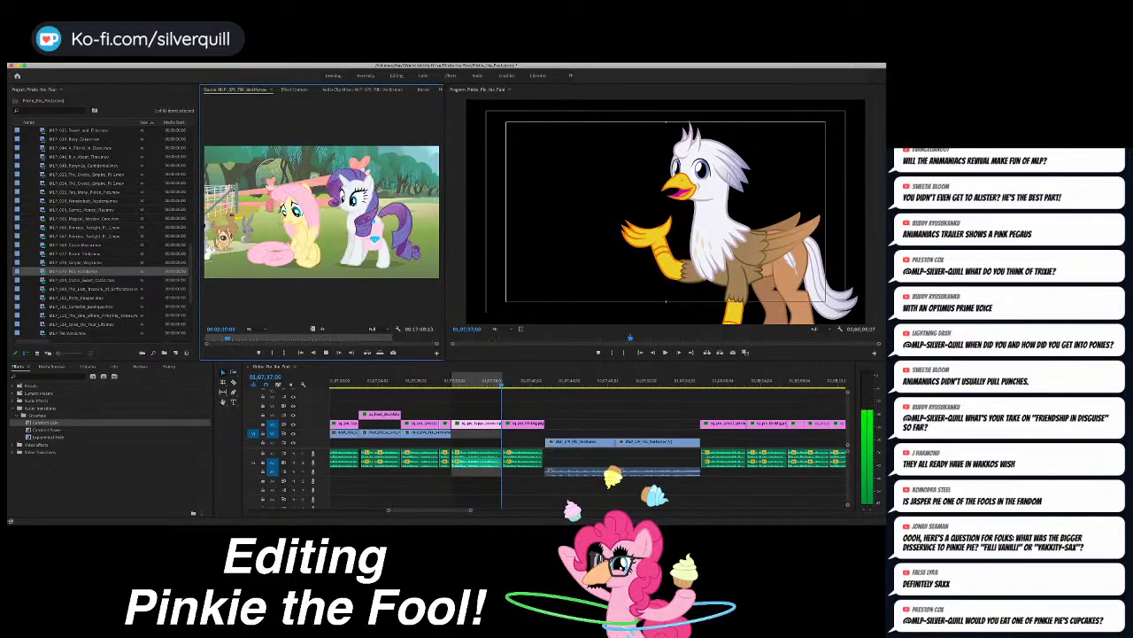
key("k")
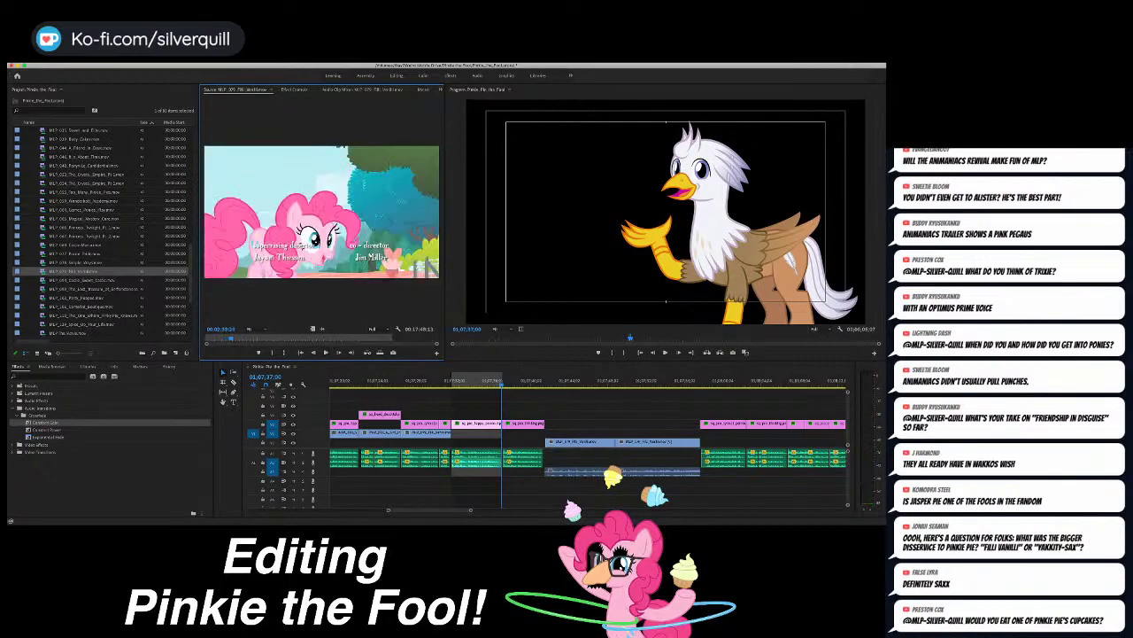
key("j")
key("k")
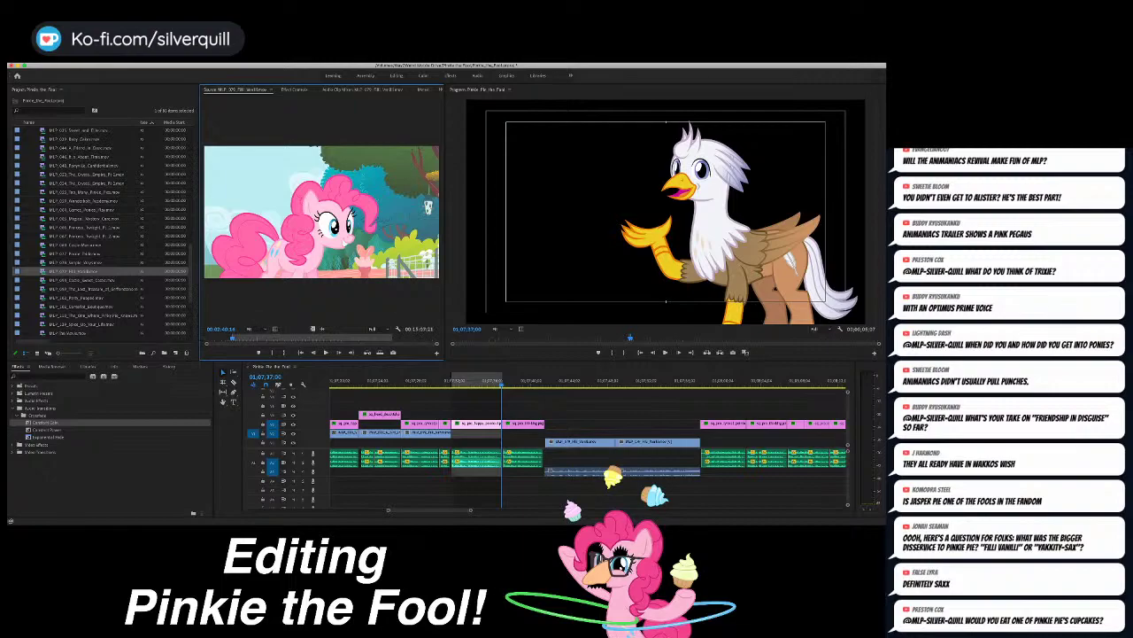
key("period")
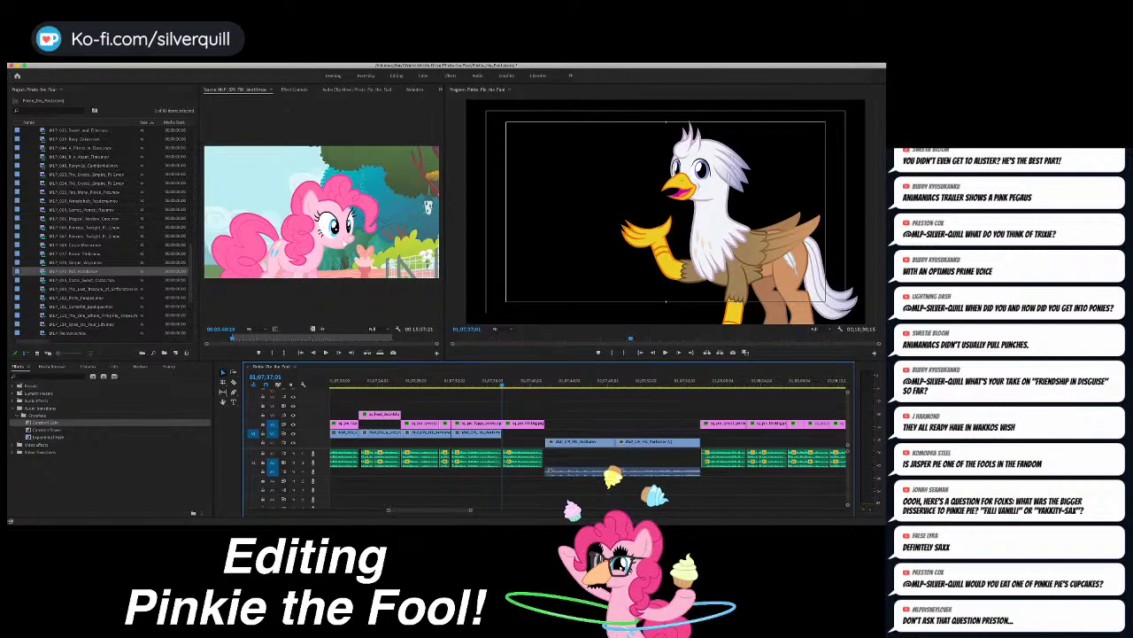
Step: Play back the newly filled griffin section from its start to check the Pinkie background
key("Left")
key("Up")
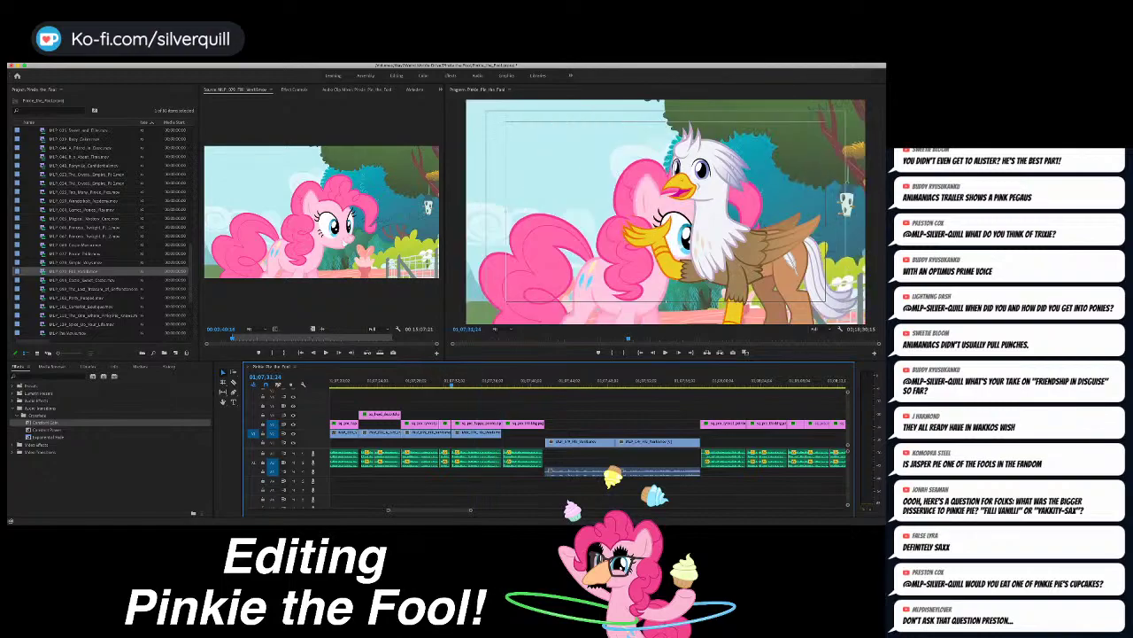
key("space")
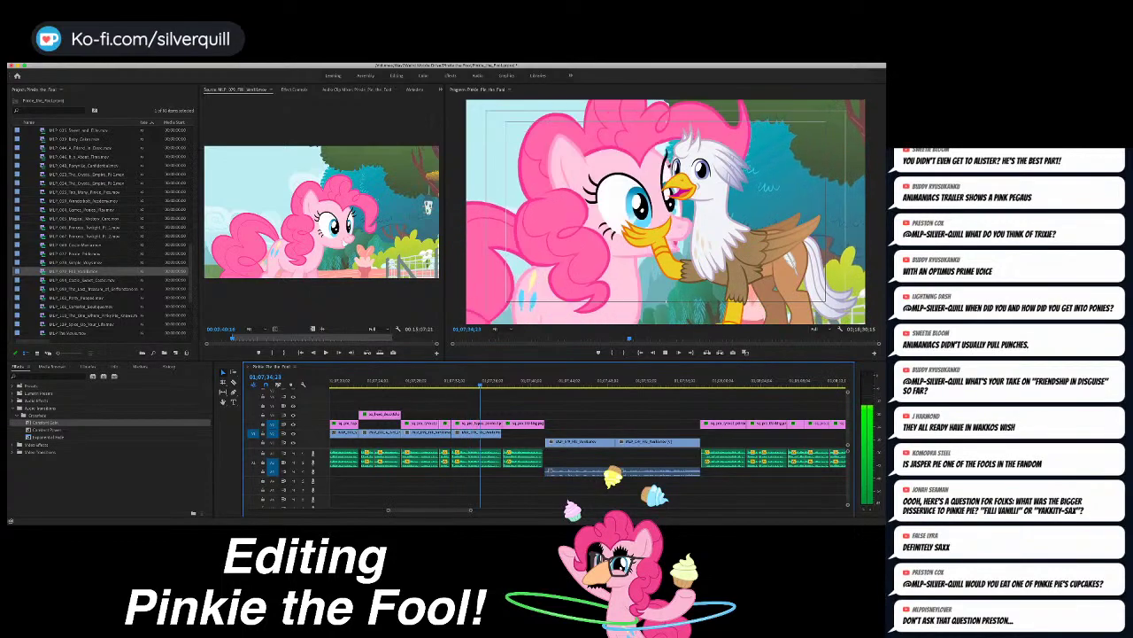
key("space")
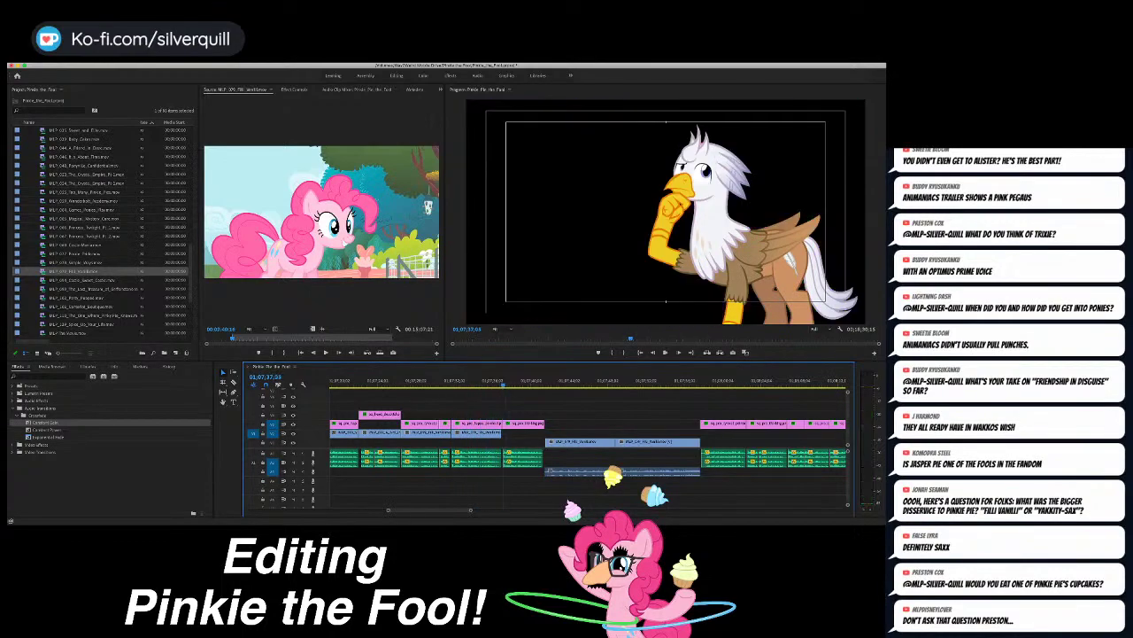
Step: Split the new Filli Vanilli background clip at 01;07;36;24, on the Pinkie shot just before it cuts to Fluttershy
key("Left")
key("Left")
key("Left")
key("Left")
key("Left")
key("Left")
key("Left")
key("Left")
key("Left")
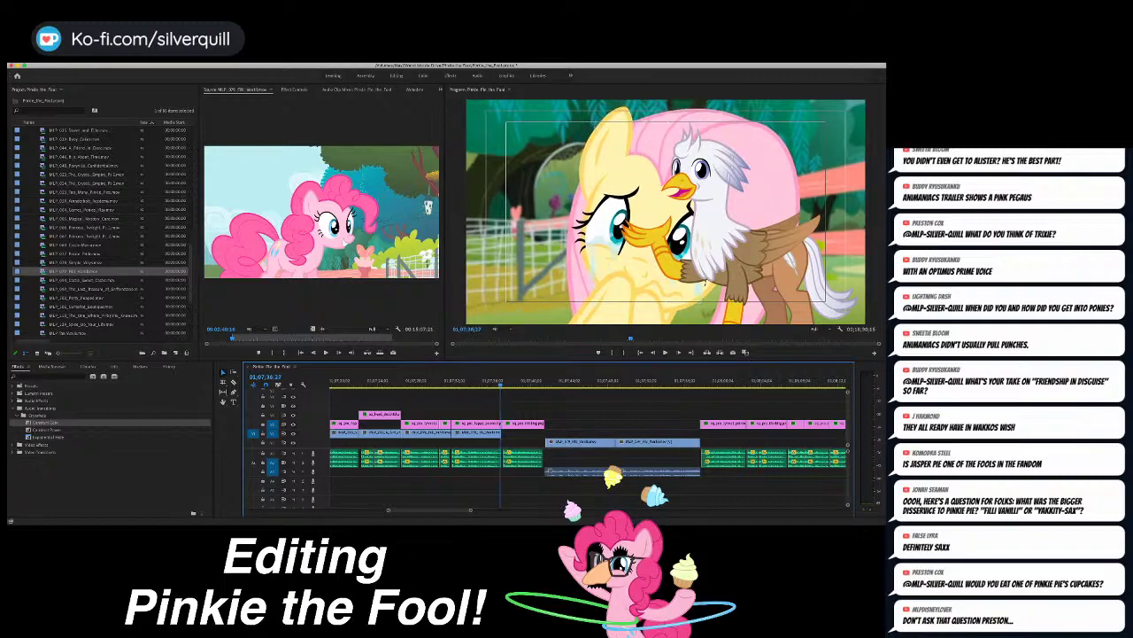
key("Right")
key("Right")
key("Right")
key("Left")
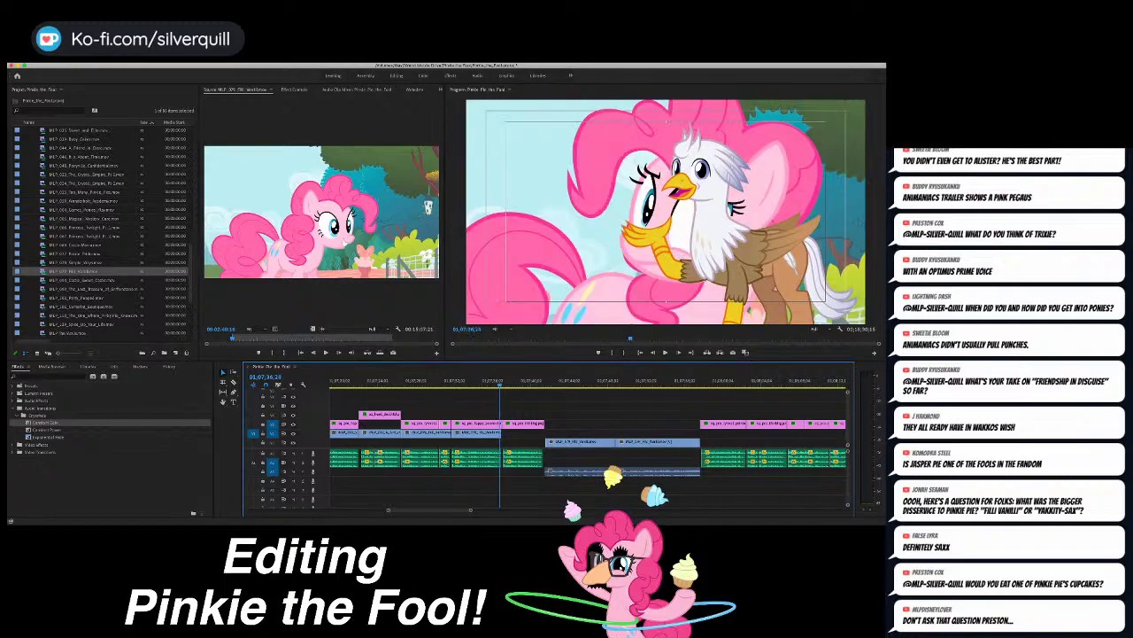
key("Right")
key("Left")
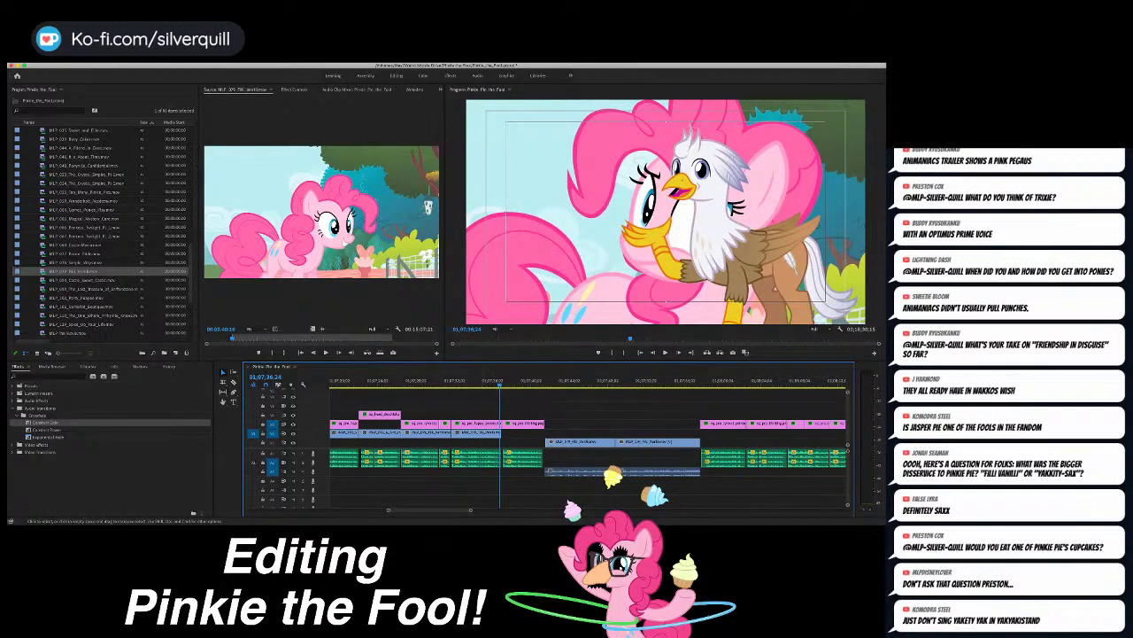
left_click(483, 433)
left_click(493, 414)
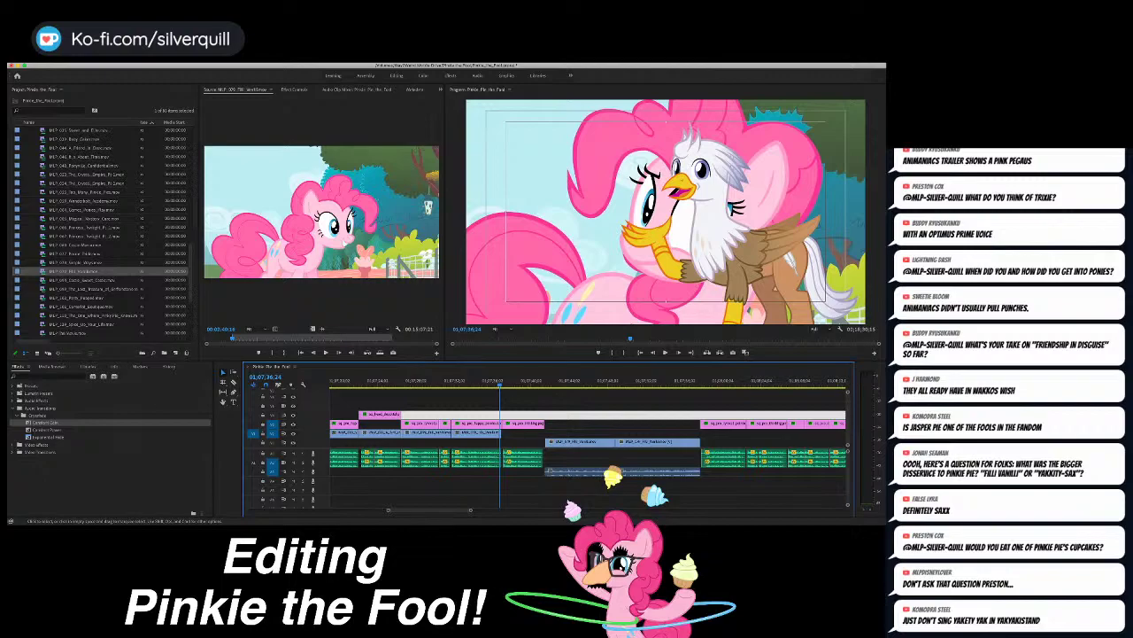
Step: Set the sequence in point at 01;07;37;02, the first frame of the griffin's hand-on-chin pose without a background
key("Down")
key("i")
key("minus")
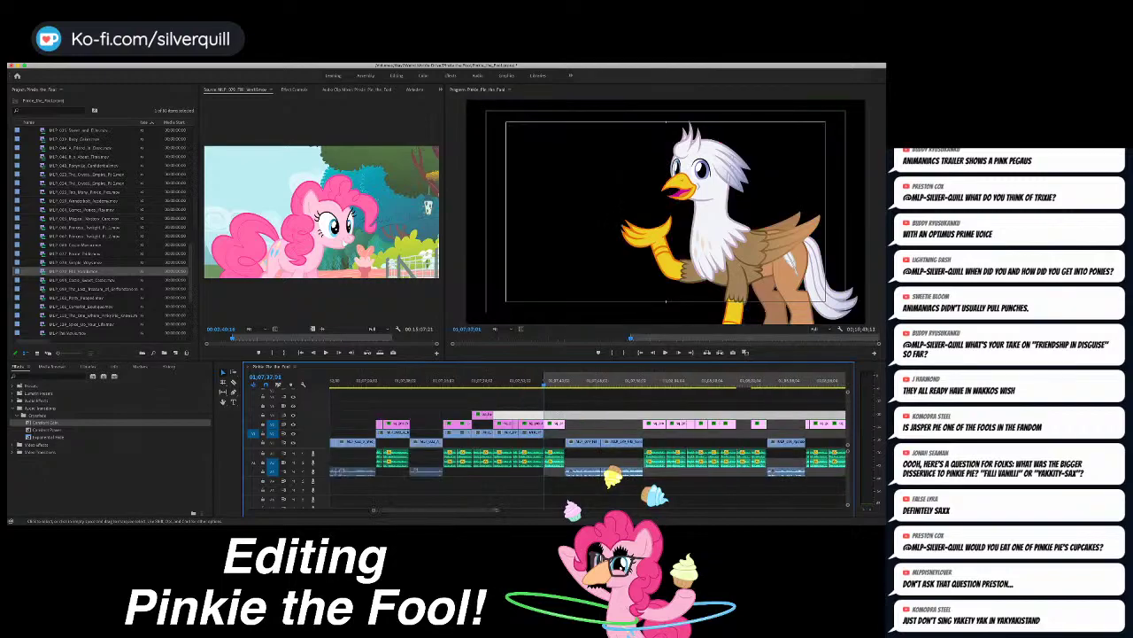
key("equal")
key("equal")
key("equal")
key("Right")
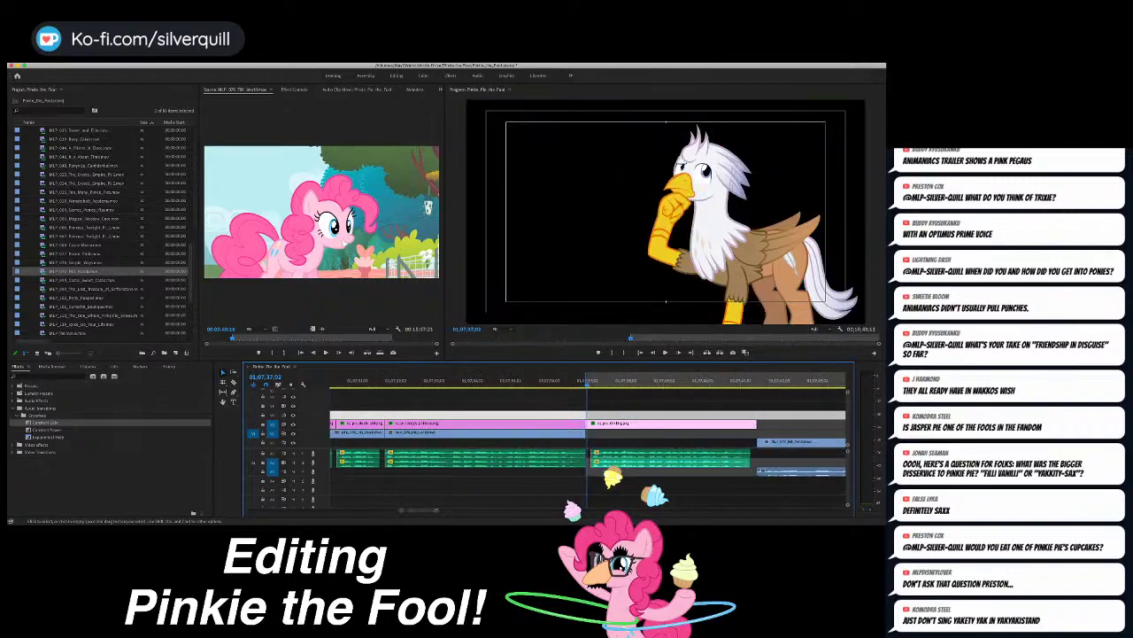
key("=")
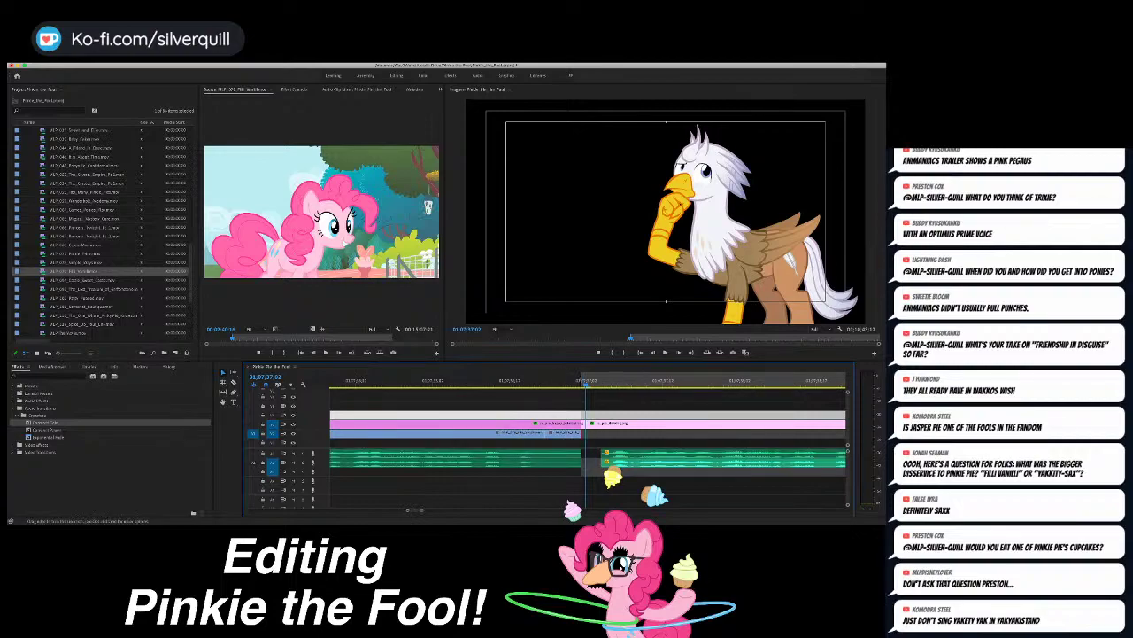
key("Left")
key("Right")
Step: Set the sequence out point at 01;07;41;14, the last frame before the next Filli Vanilli clip
key("Down")
key("Down")
key("Down")
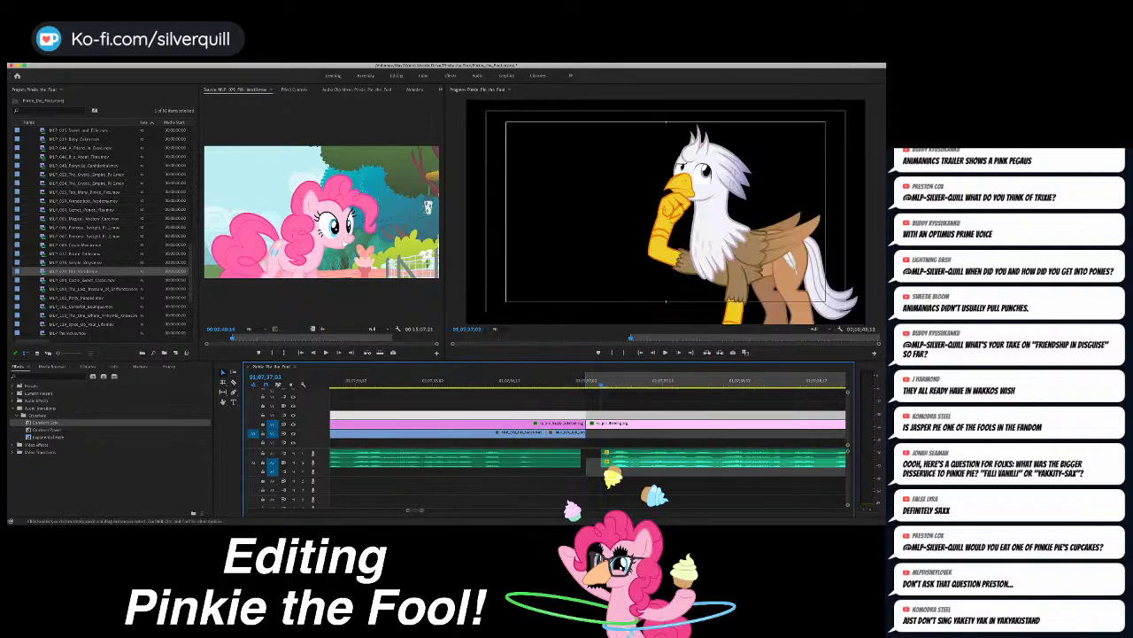
key("Left")
key("o")
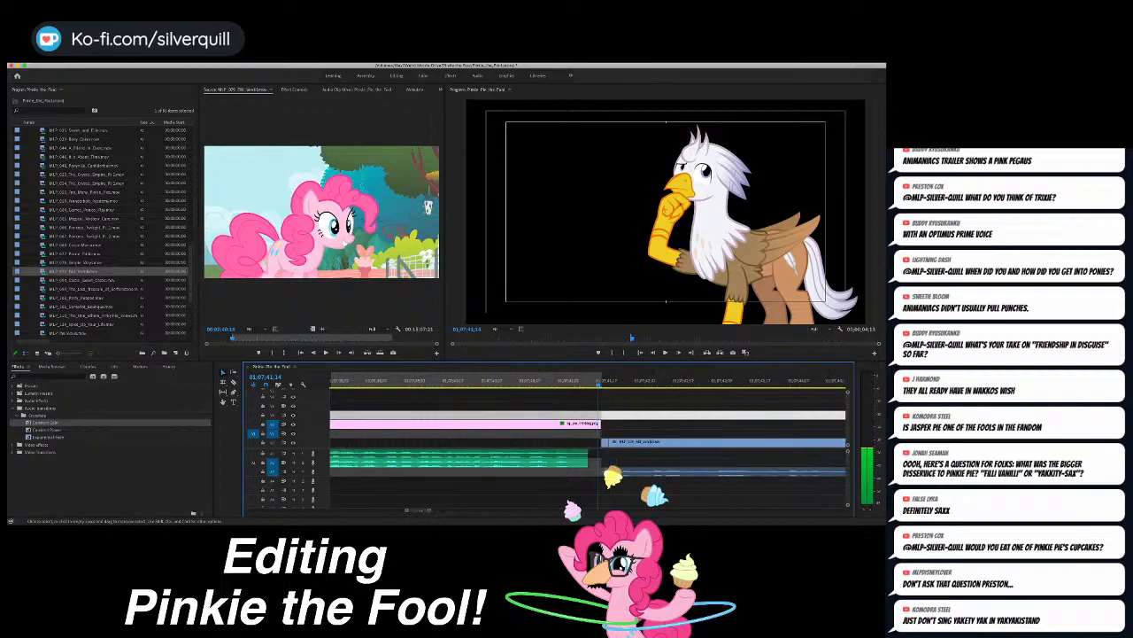
Step: Play back the marked hand-on-chin griffin section from its start to hear the narration
key("minus")
key("space")
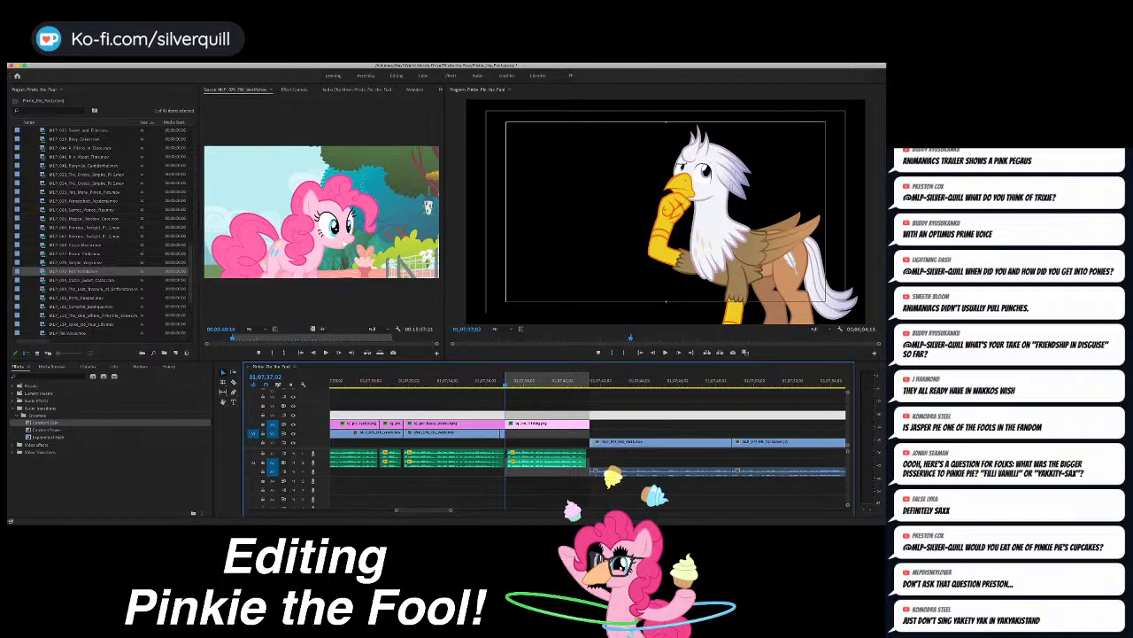
key("space")
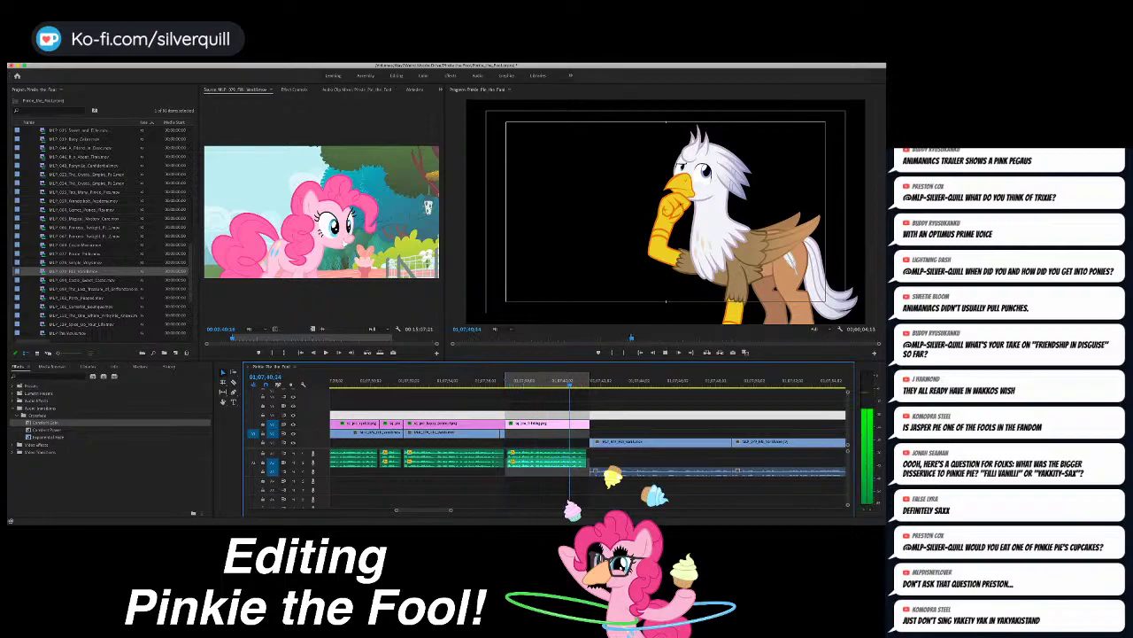
Step: Play Filli Vanilli to the teary Fluttershy close-up, set a source out point there and overwrite the shot into the marked range
left_click(321, 213)
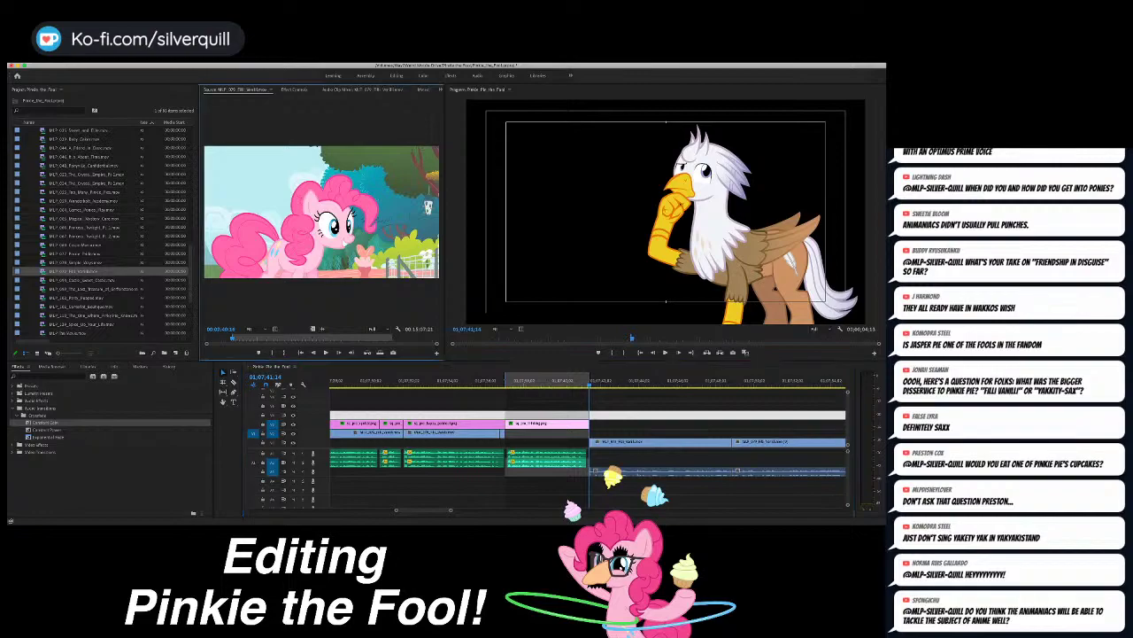
key("space")
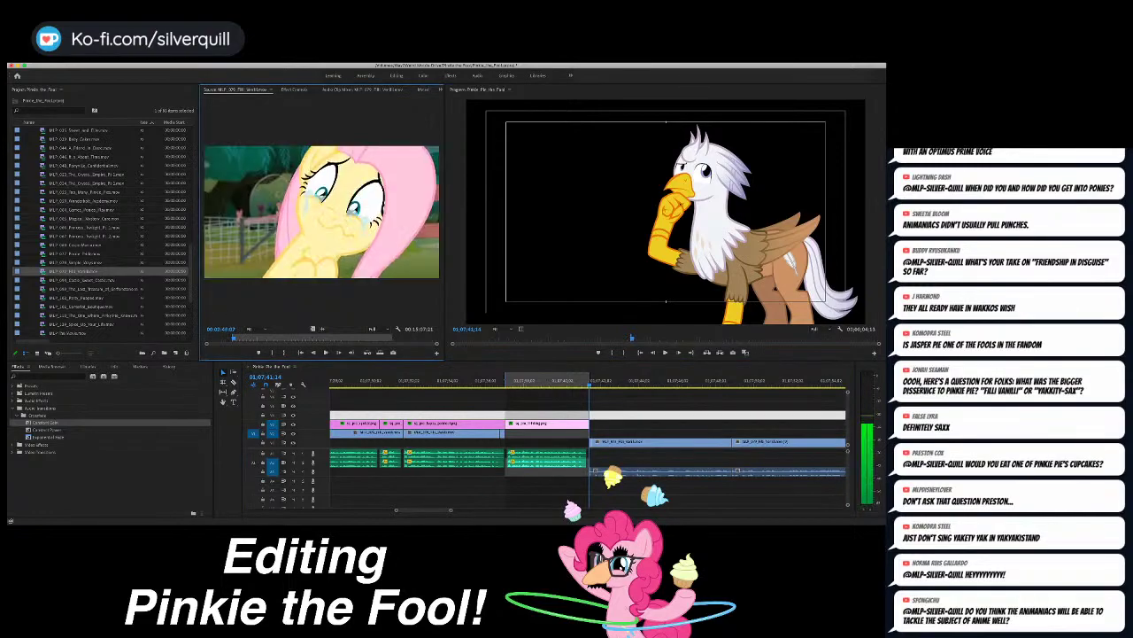
key("space")
key("o")
key("period")
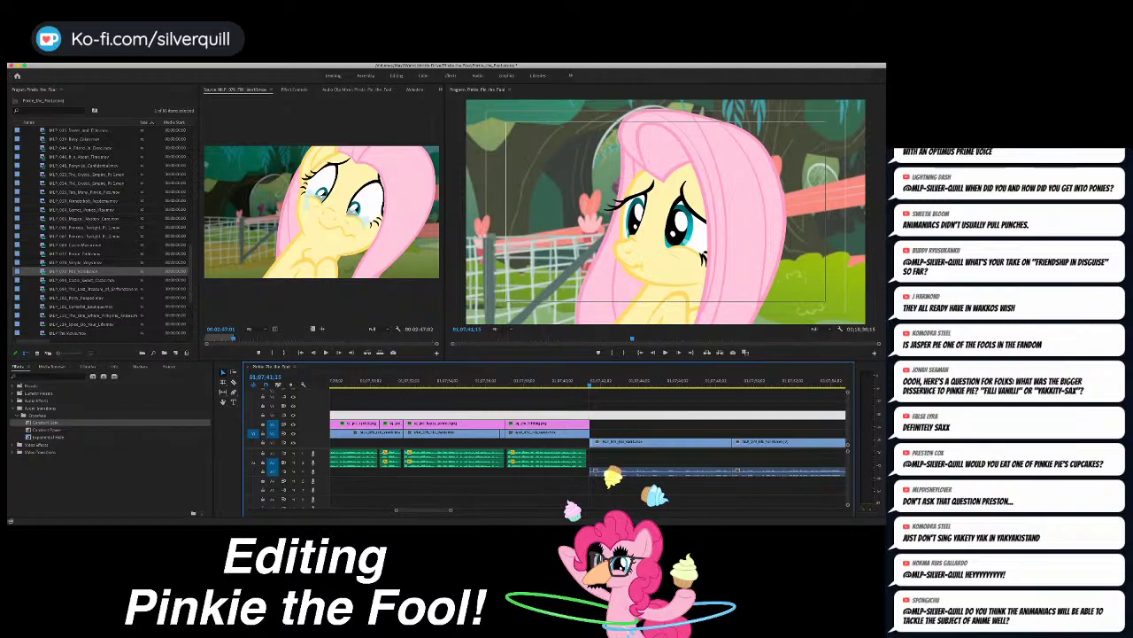
key("Delete")
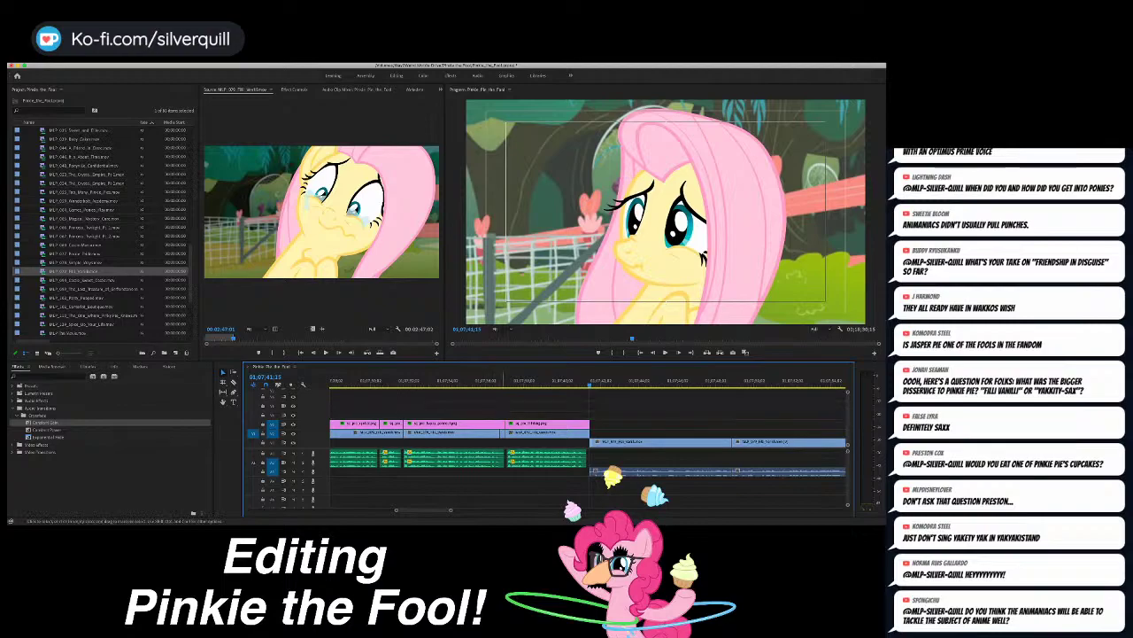
Step: Go to the next griffin section without a background and set the sequence in point at 01;07;57;22
key("minus")
key("minus")
key("minus")
key("minus")
key("minus")
key("minus")
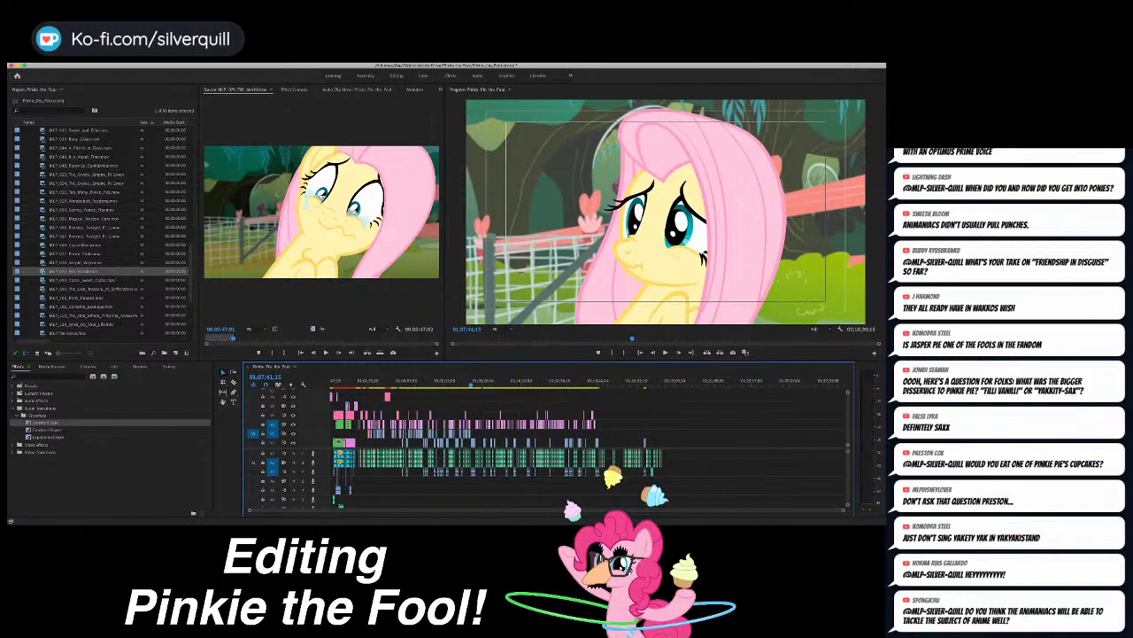
left_click(472, 382)
key("Down")
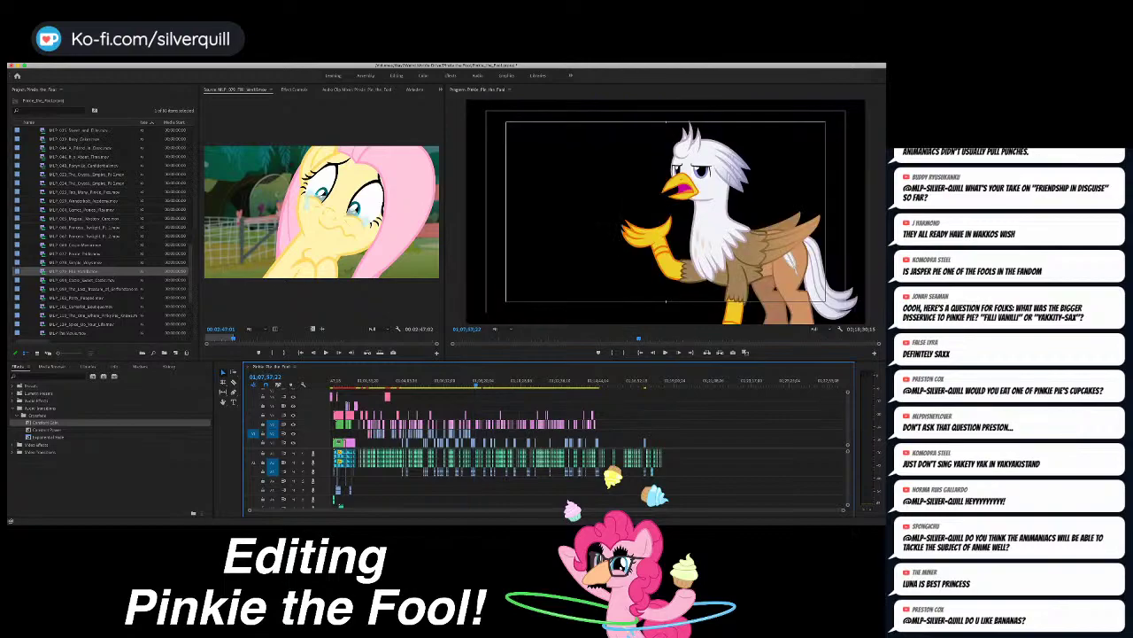
key("equal")
key("equal")
key("equal")
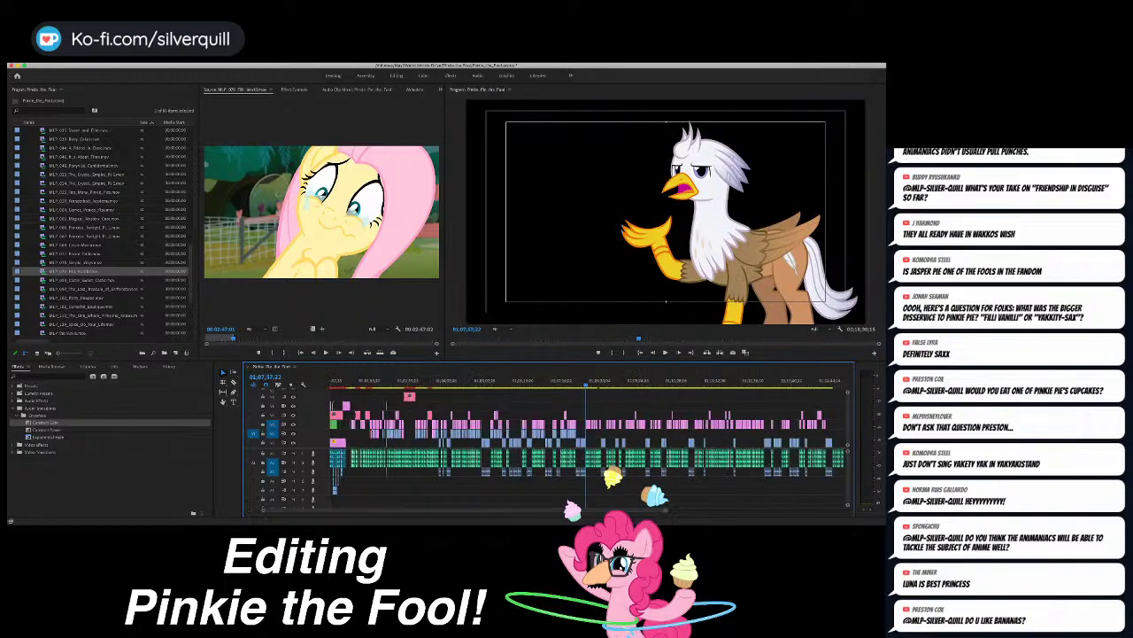
key("i")
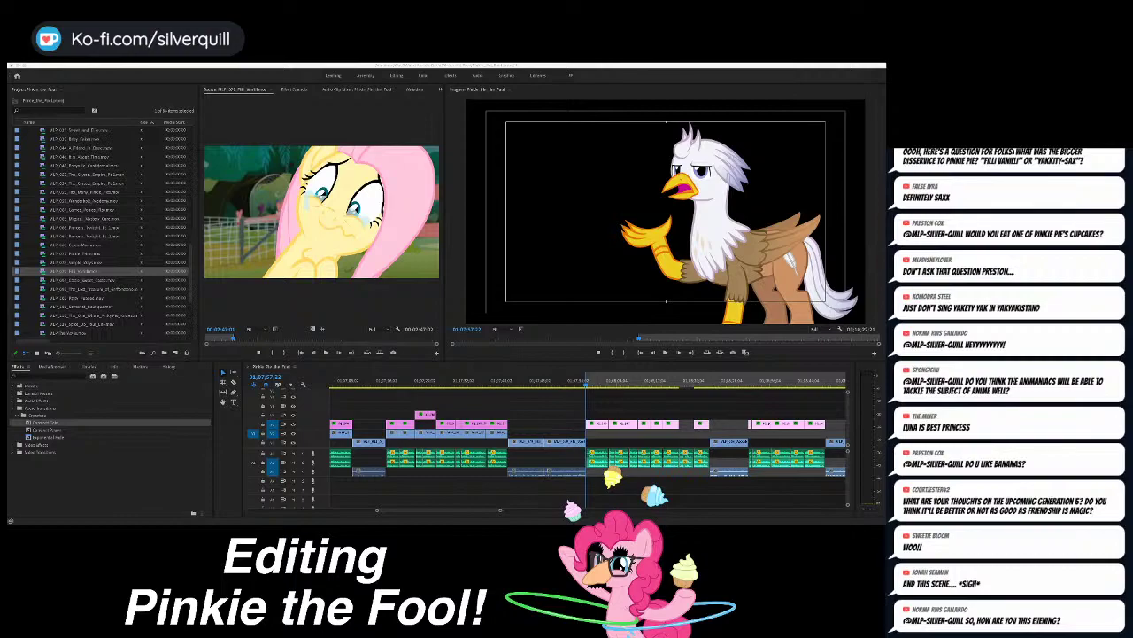
Step: Play through the open-armed griffin pose and set the sequence out point on its last frame at 01;08;02;18
scroll(589, 443, "down", 3)
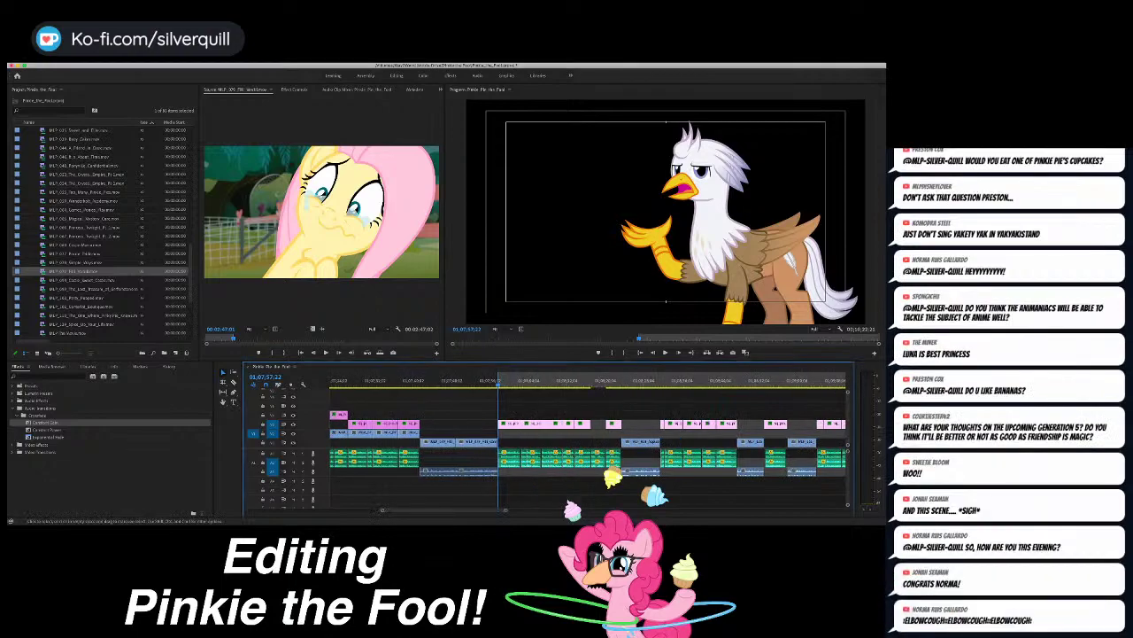
key("space")
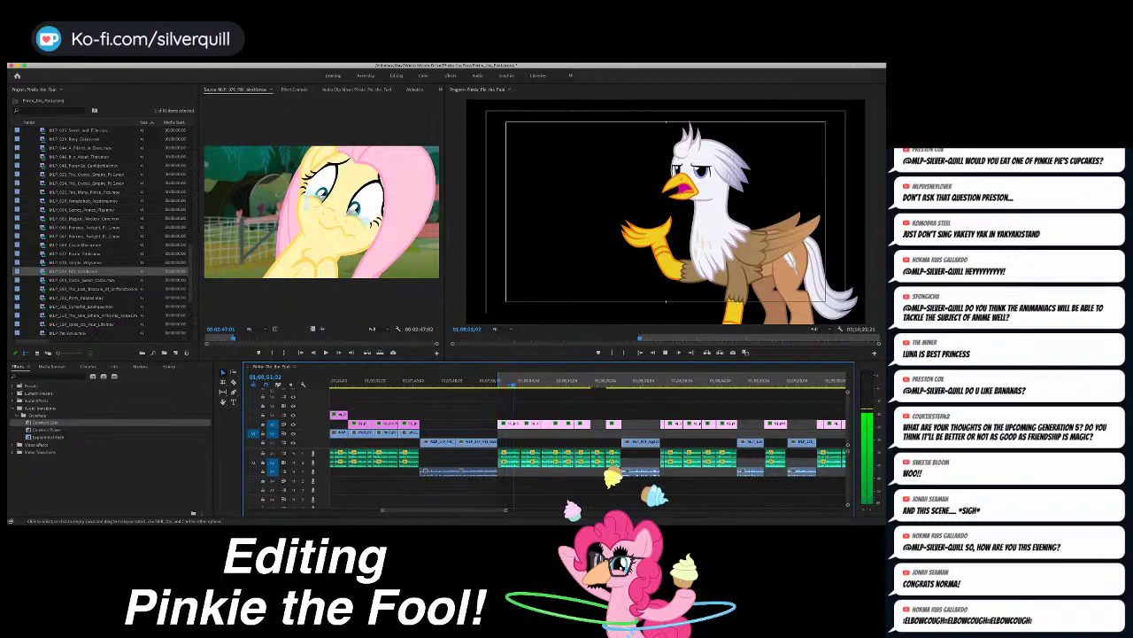
key("space")
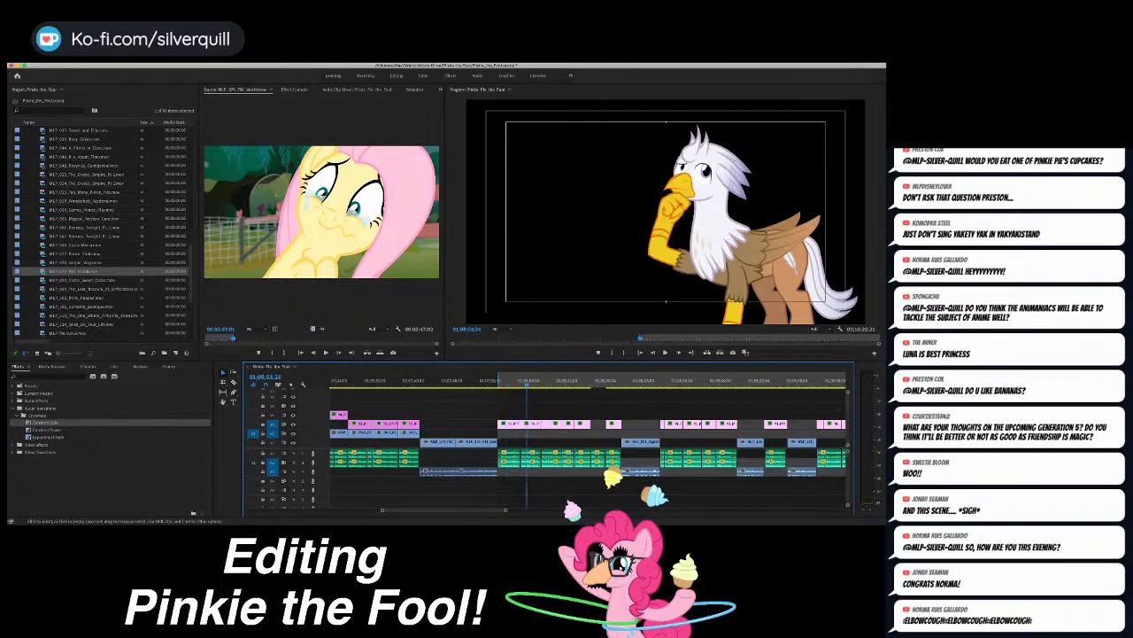
key("Left")
key("o")
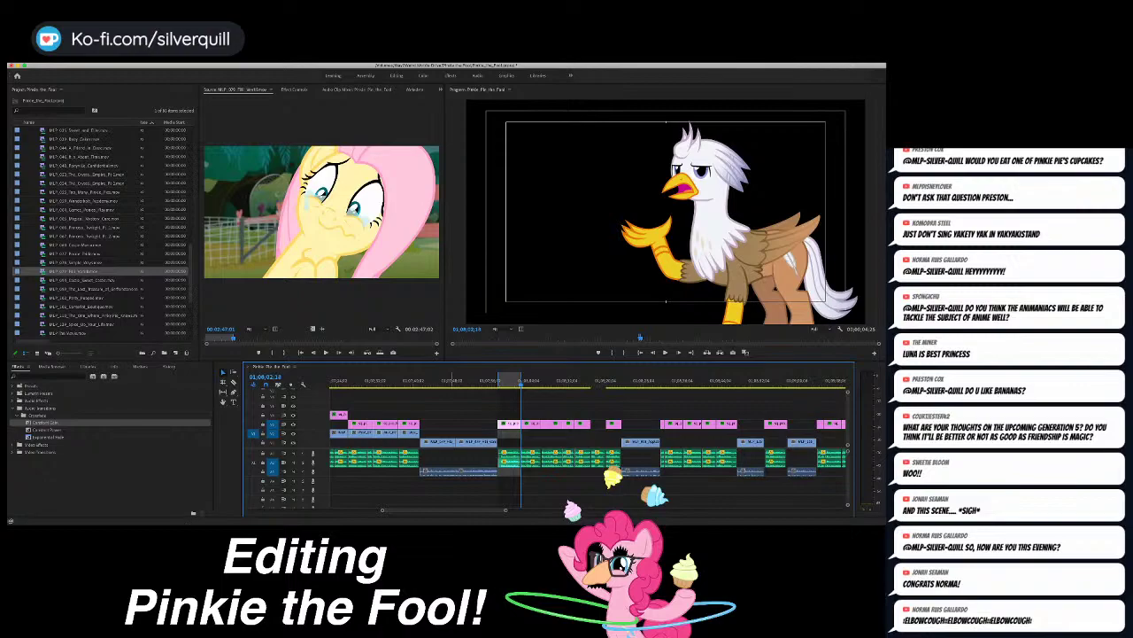
Step: Set a source out point on Pinkie leaning over the towel-wrapped Fluttershy and overwrite the shot into the marked range
left_click(405, 337)
left_click_drag(405, 337, 395, 337)
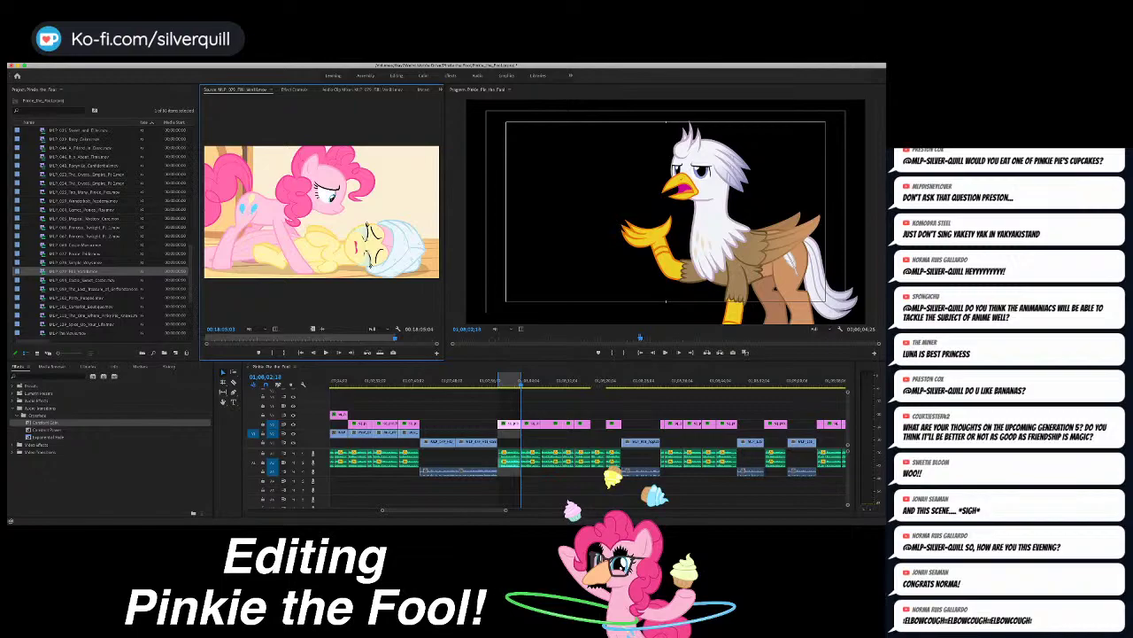
key(".")
key("Up")
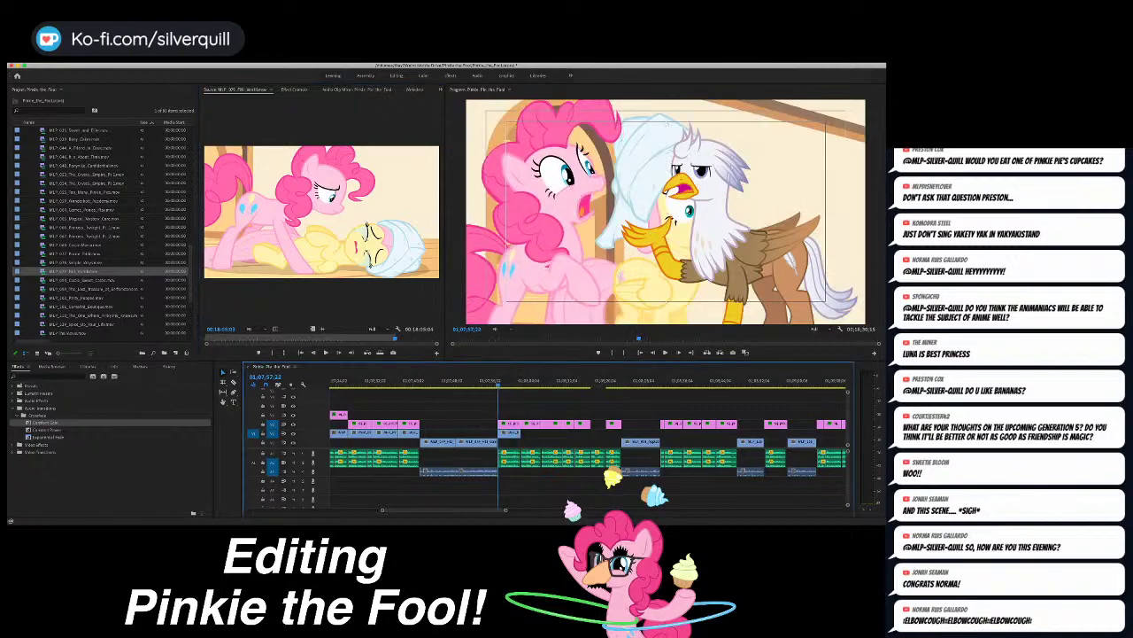
Step: Play back the start of the newly filled griffin section with Pinkie and the towel-wrapped Fluttershy
key("-")
key("-")
key("=")
key("=")
key("=")
key("=")
key("space")
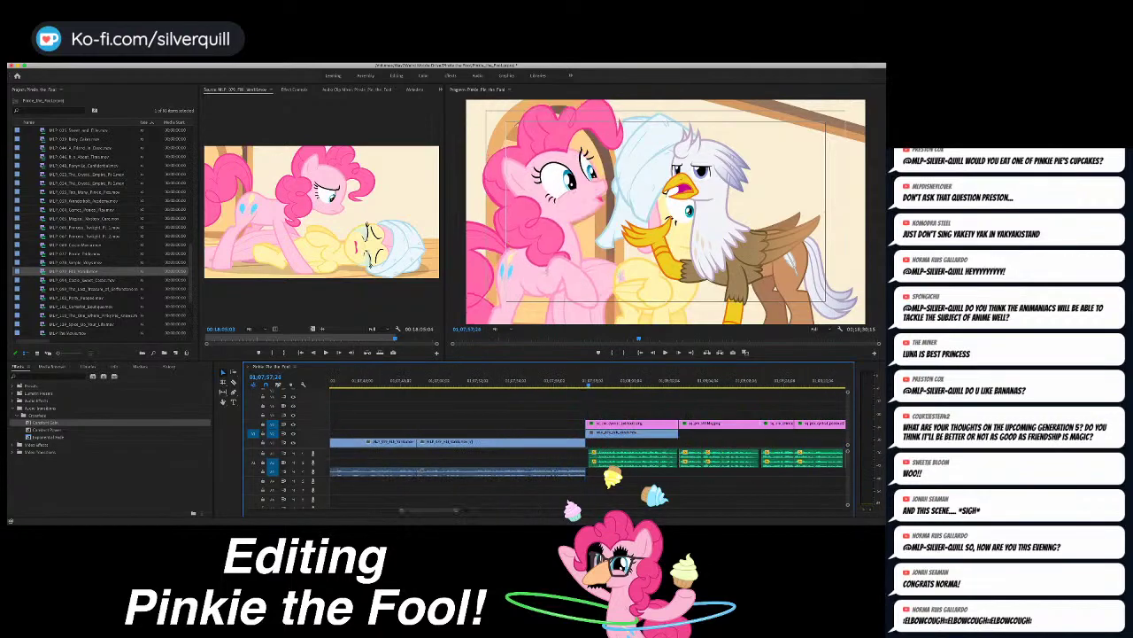
Step: Set the sequence in point at 01;08;02;19, where the griffin's hand-on-chin pose begins after the new background
key("Down")
key("Down")
key("Up")
key("Down")
key("i")
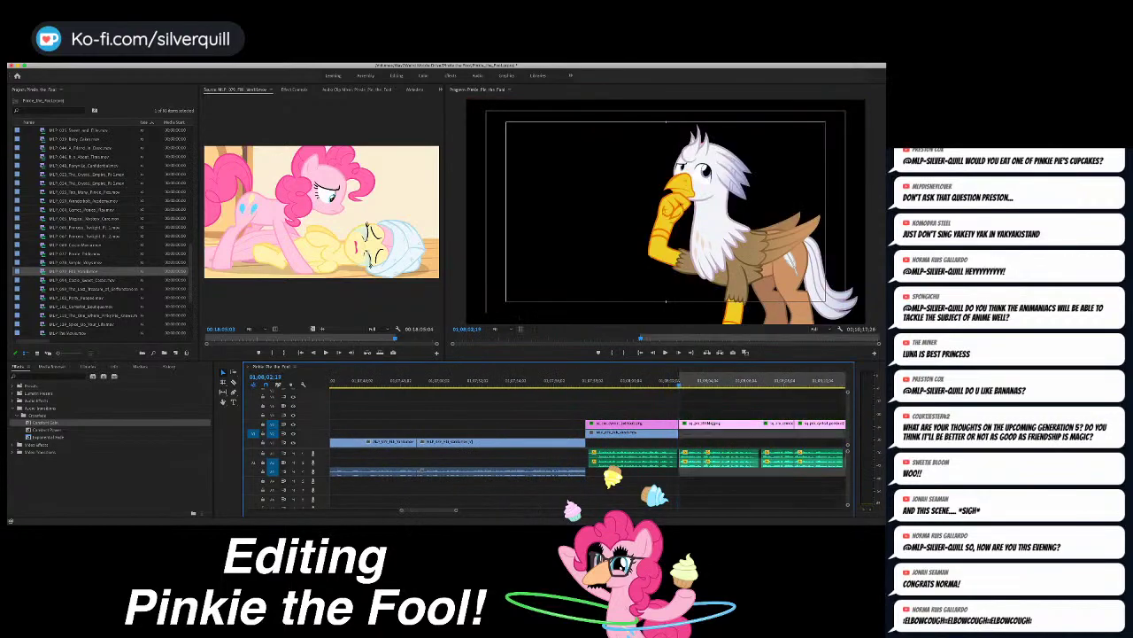
Step: Play through the hand-on-chin griffin pose and set the sequence out point on its last frame
key("minus")
key("minus")
key("minus")
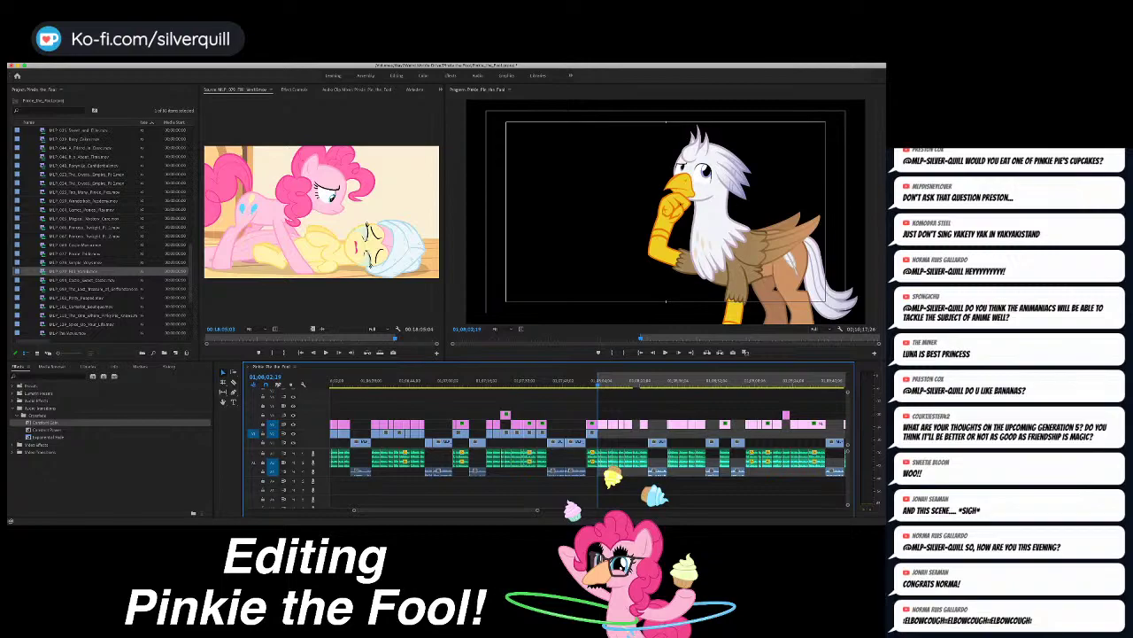
key("=")
key("=")
key("=")
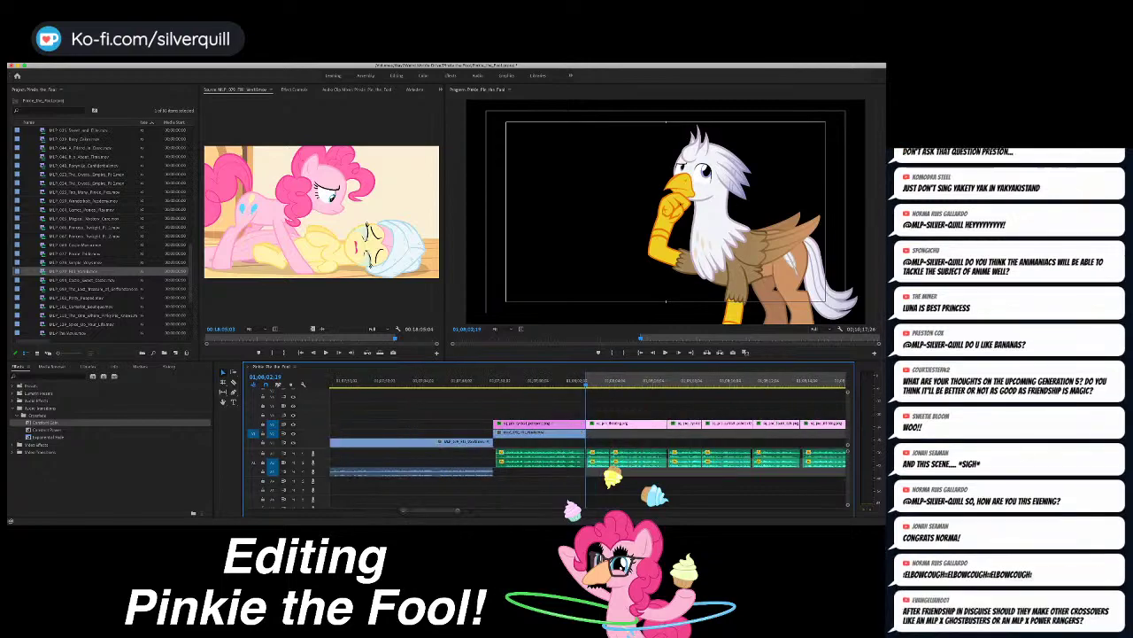
scroll(588, 443, "right", 4)
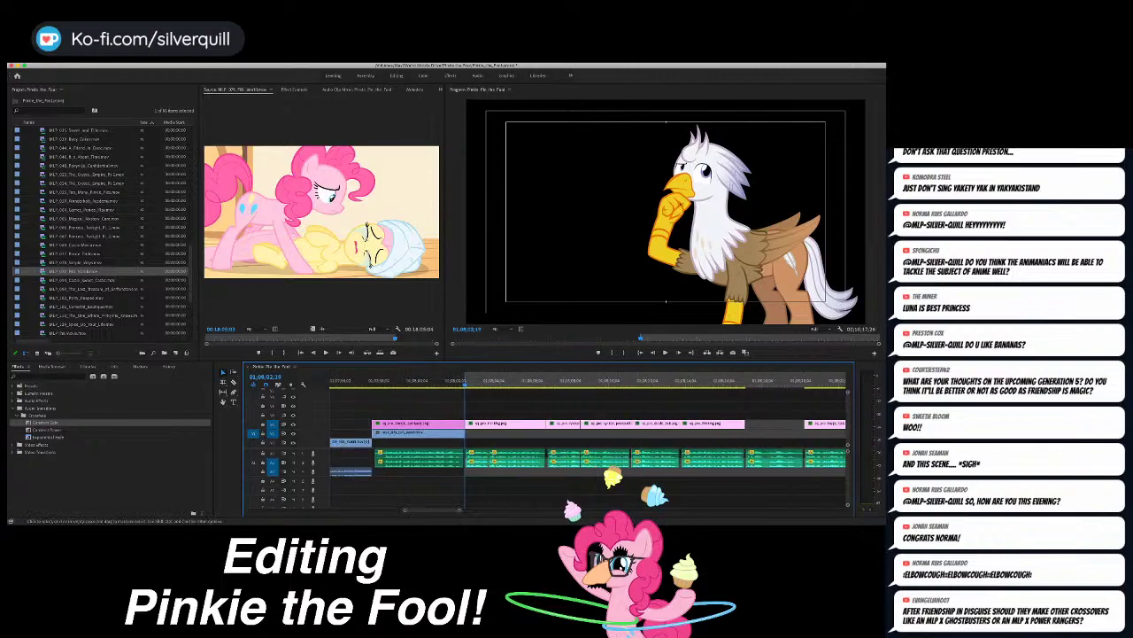
key("space")
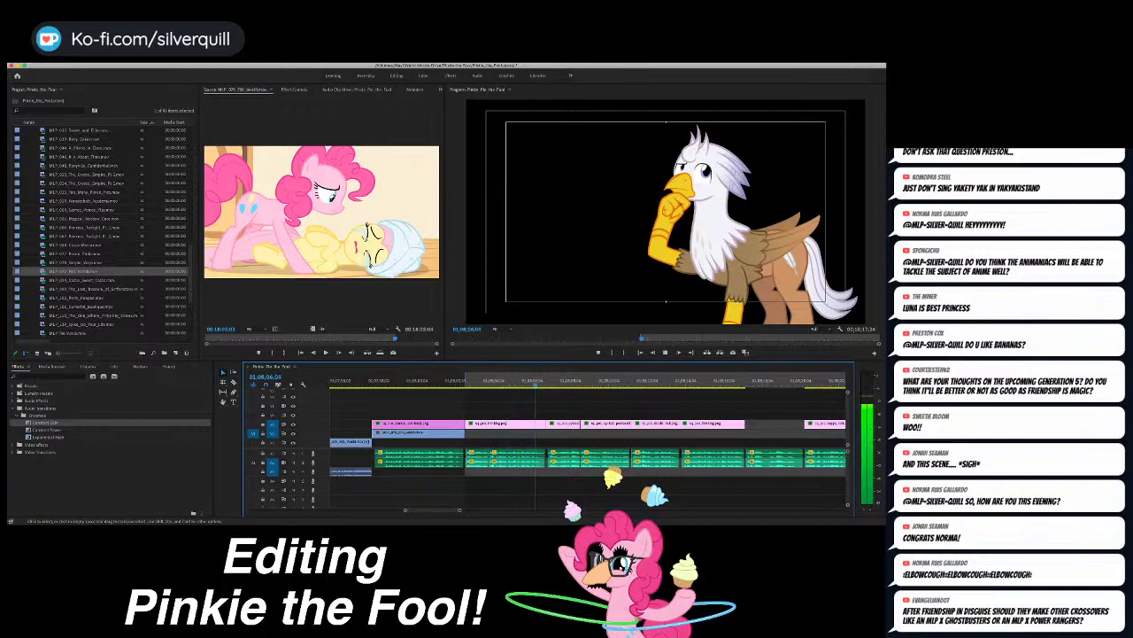
key("space")
key("Left")
key("o")
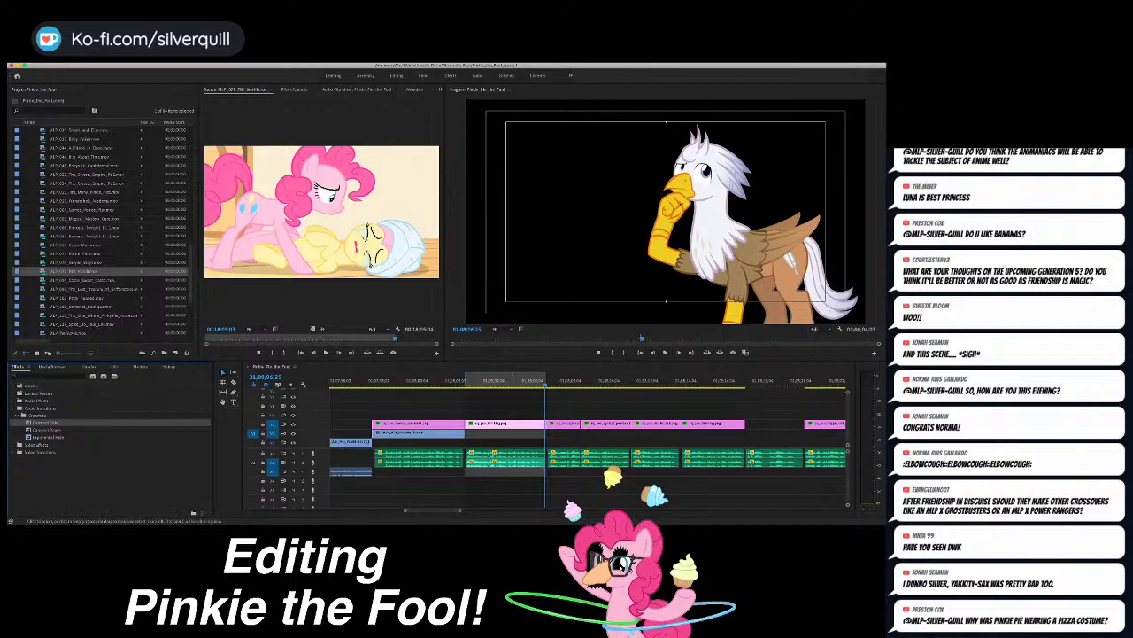
Step: Review the newly marked hand-on-chin griffin section by playing it from its first frame
left_click(517, 415)
key("Up")
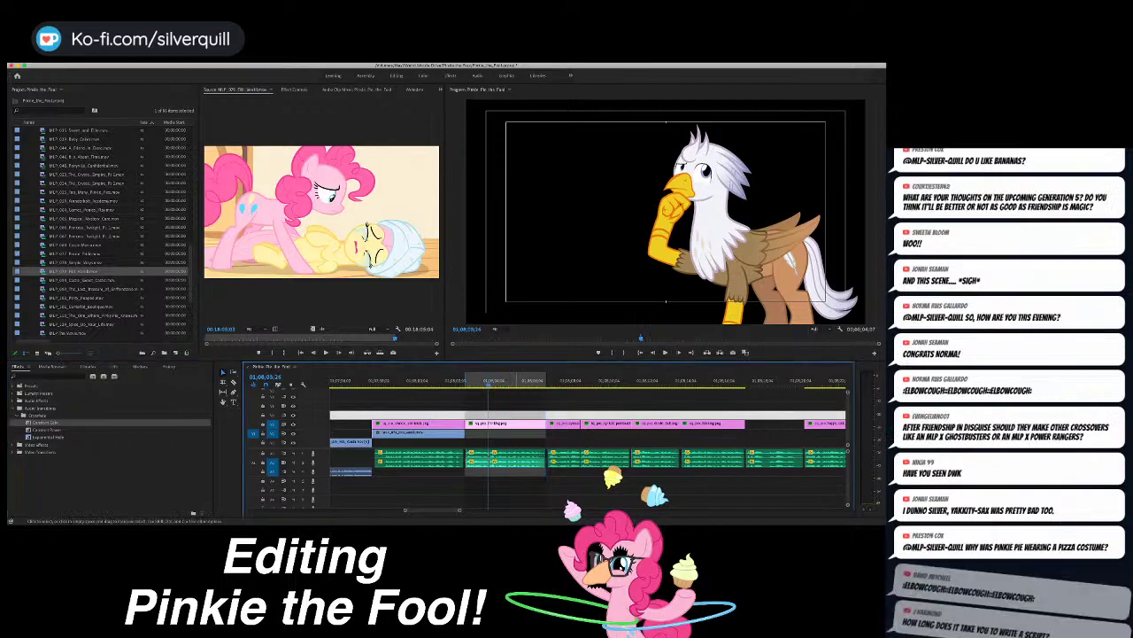
left_click(516, 404)
key("equal")
key("equal")
key("equal")
key("equal")
key("minus")
key("minus")
key("minus")
key("minus")
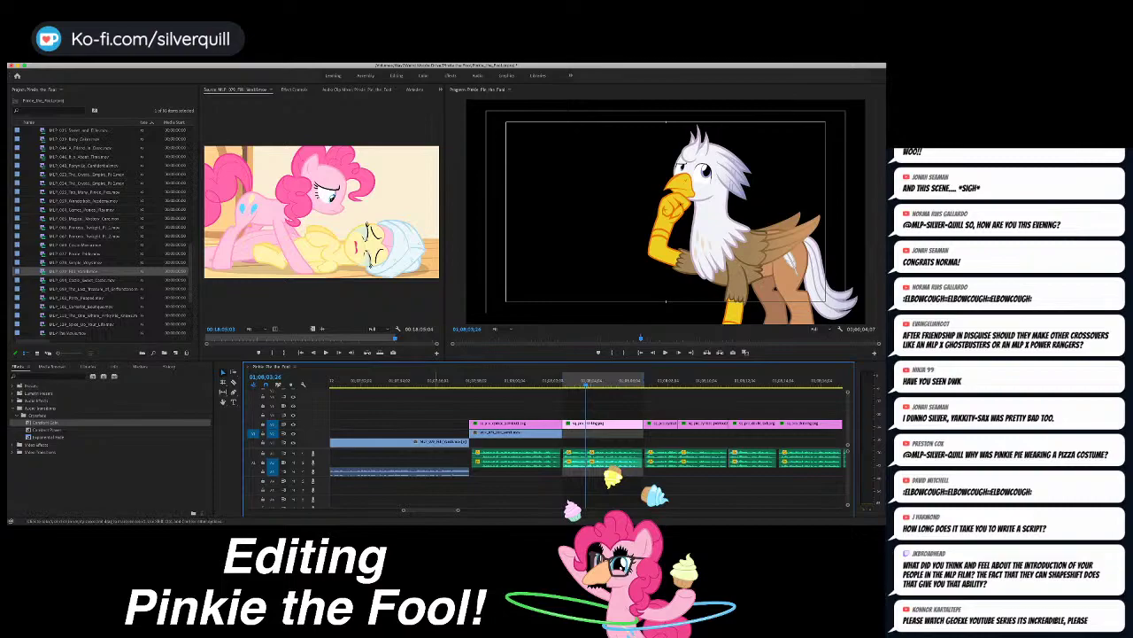
key("Up")
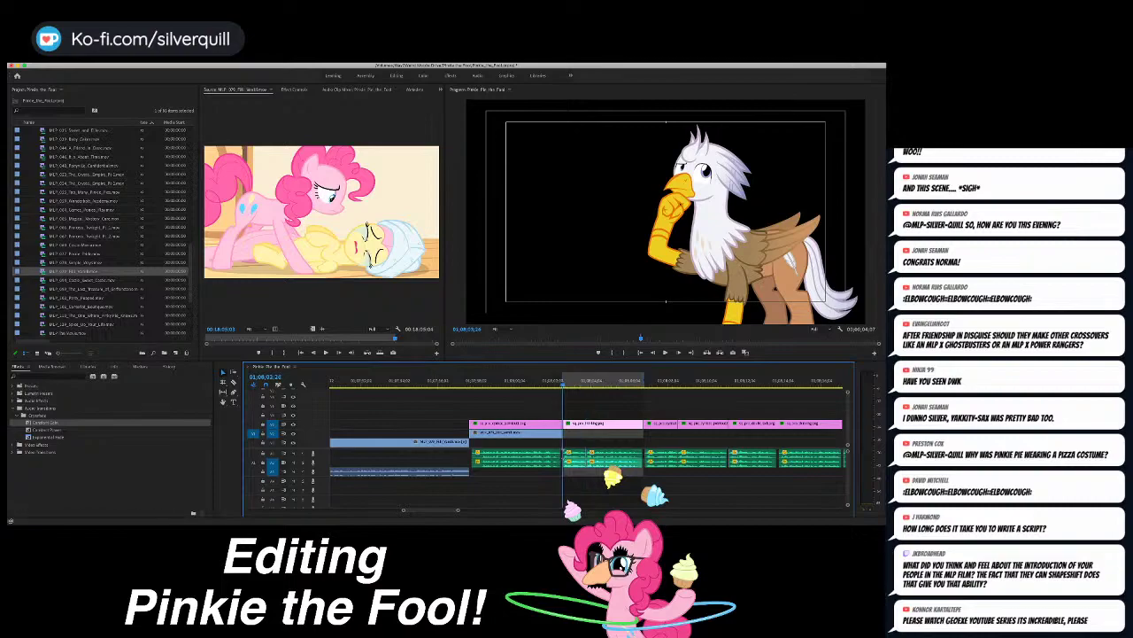
key("space")
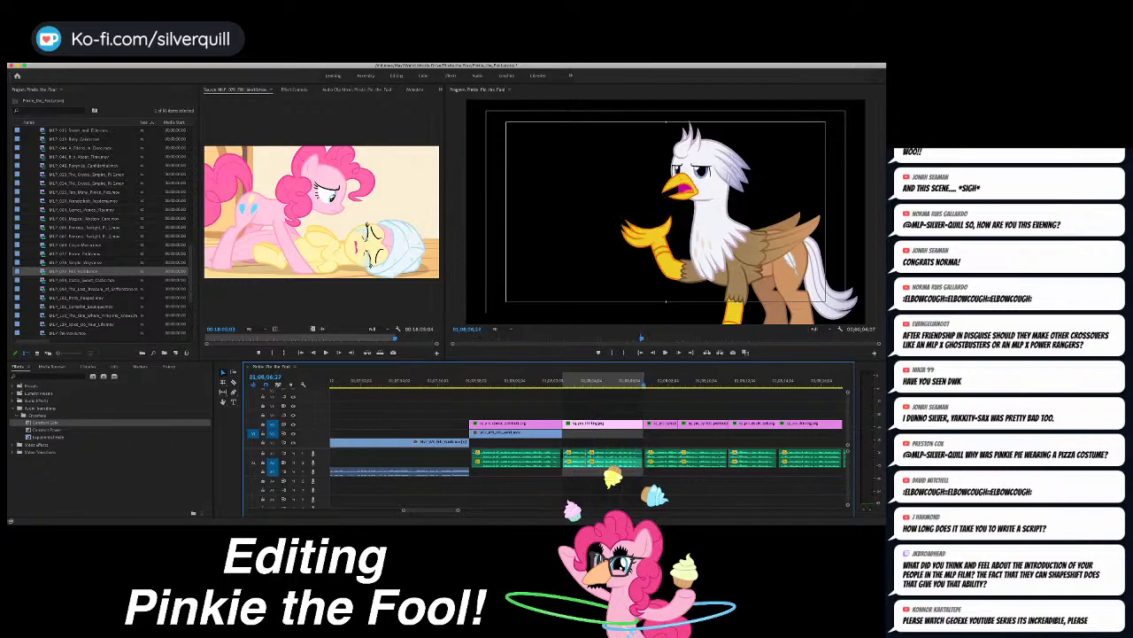
Step: Load A Friend in Deed as the source and play the scene of Pinkie putting hats on the donkey
scroll(80, 166, "up", 2)
double_click(80, 166)
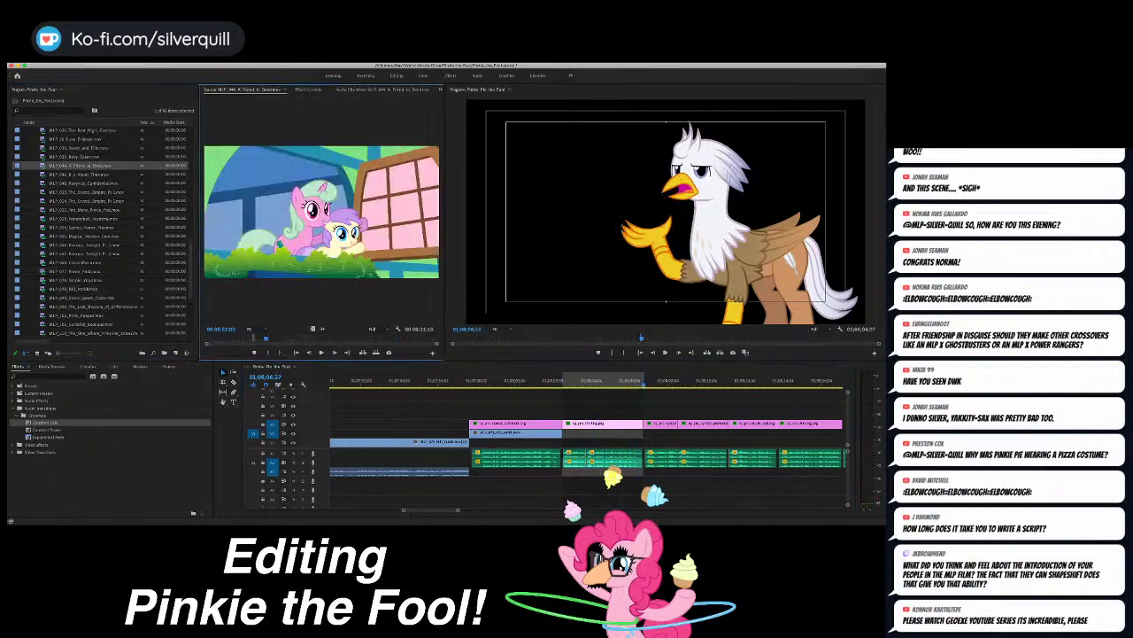
left_click_drag(265, 338, 312, 338)
key("space")
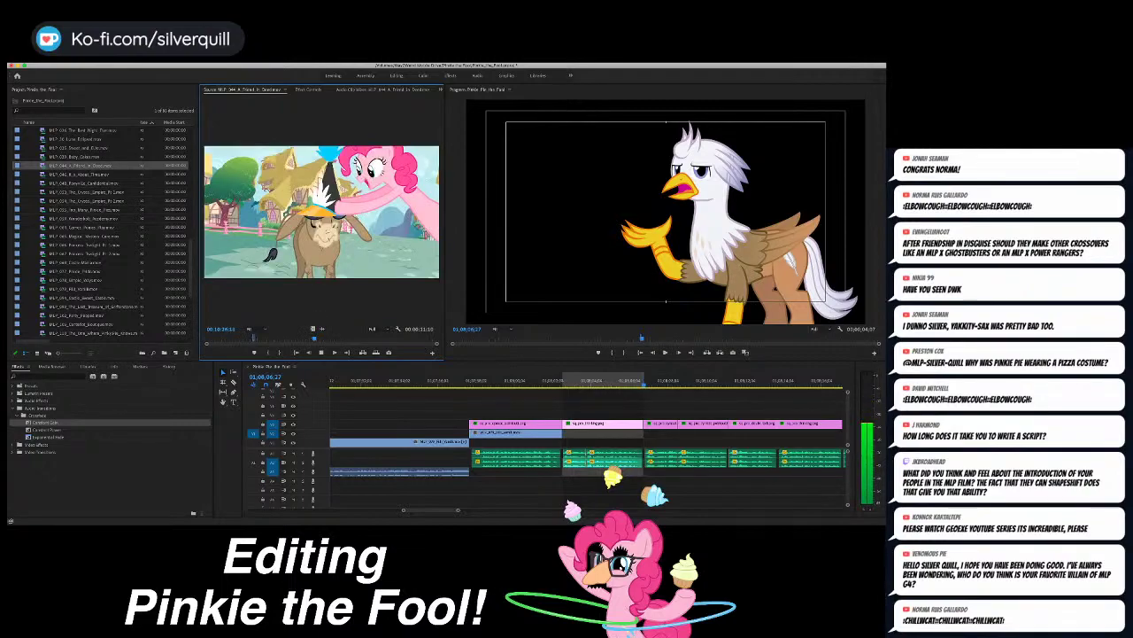
key("space")
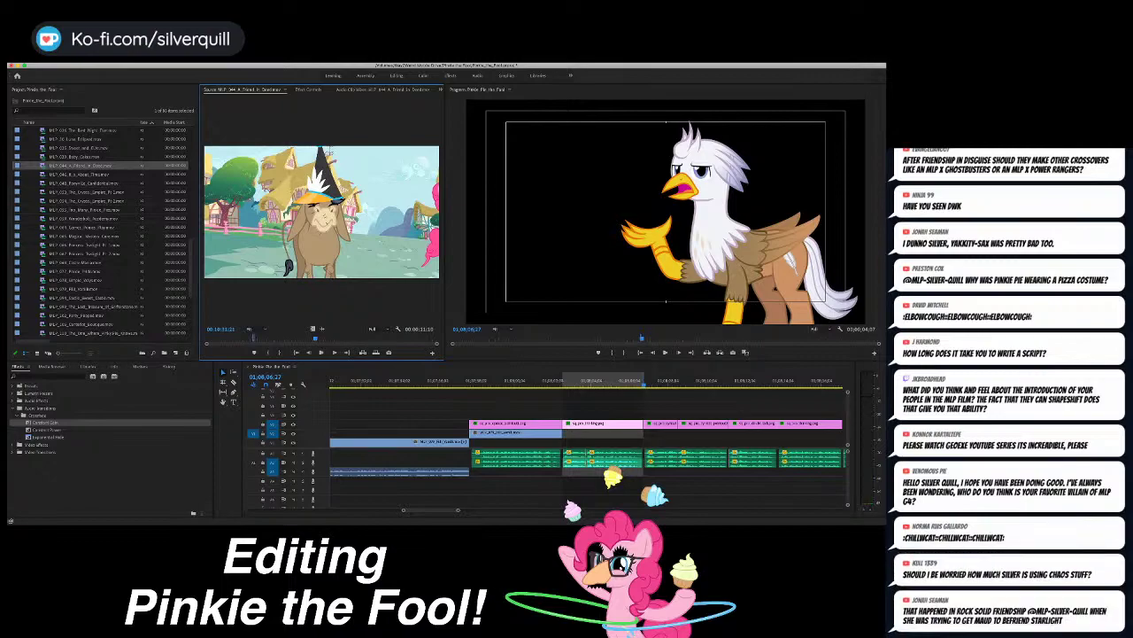
Step: Set the source out point on the shot of the donkey wearing hats and overwrite it behind the marked hand-on-chin griffin
key("space")
key("o")
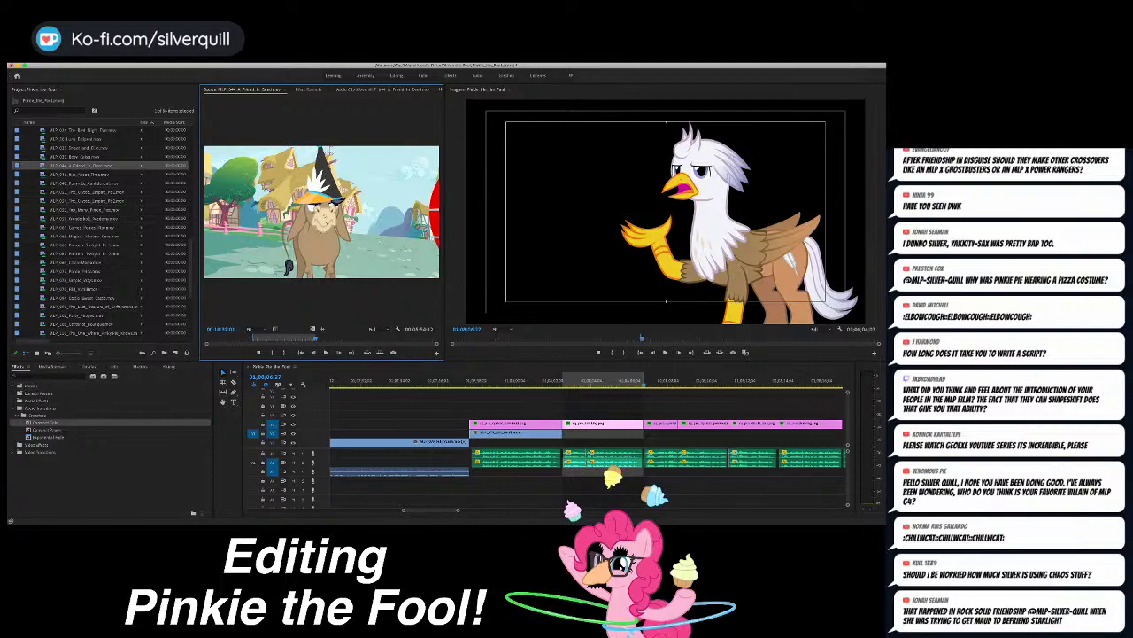
key("o")
key(".")
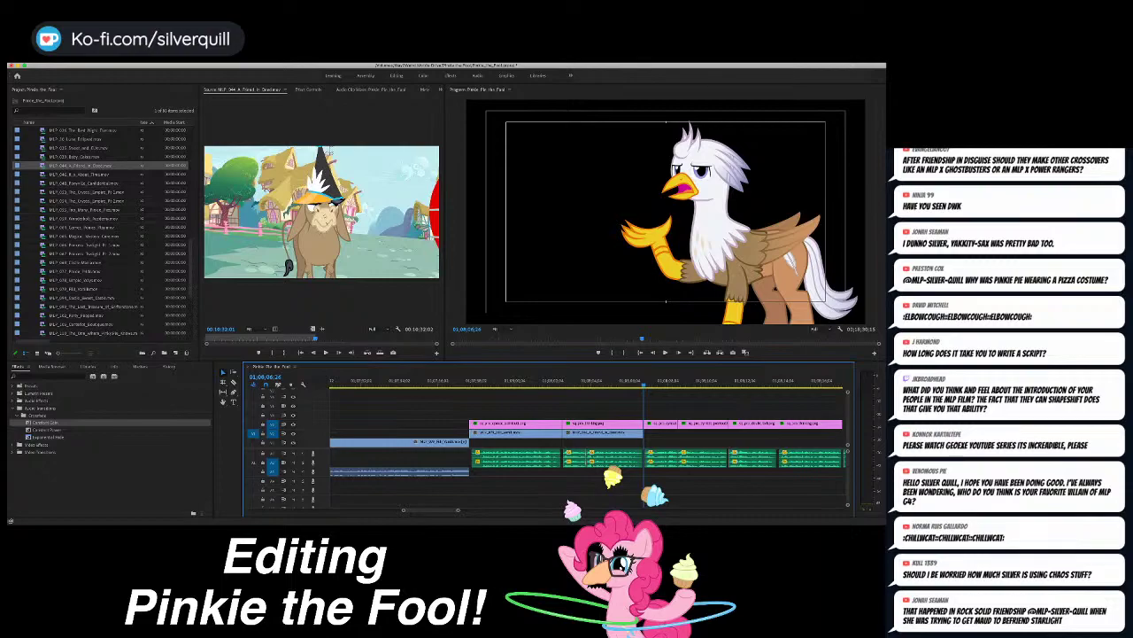
Step: Check the new donkey background, then mark the next short griffin clip with its out point on the last frame, 01;08;08;19
key("Up")
key("space")
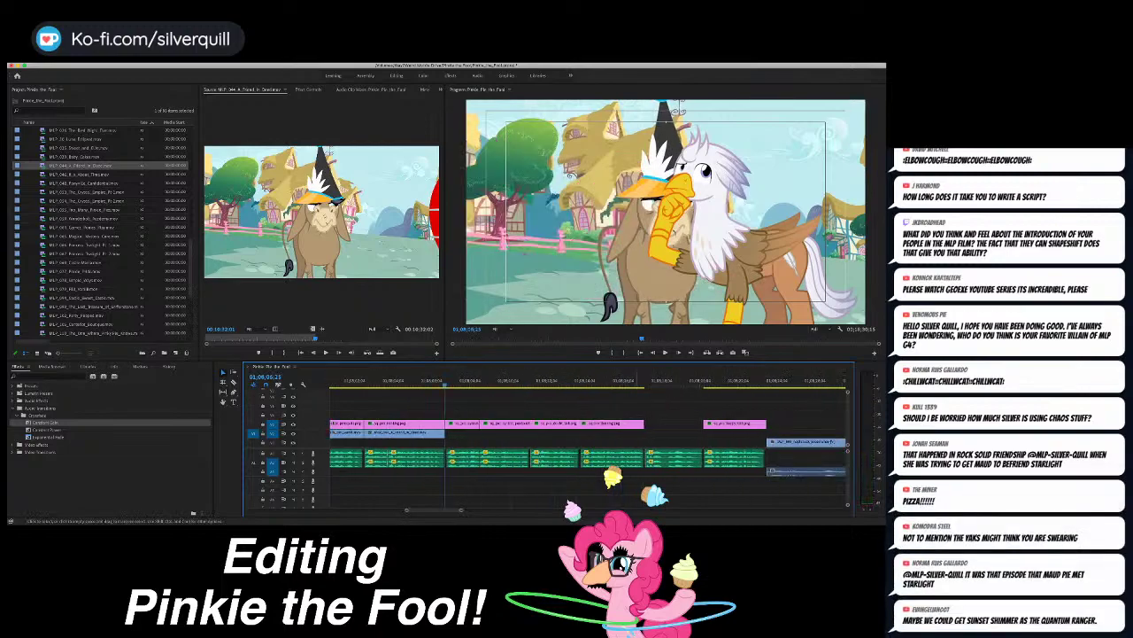
key("space")
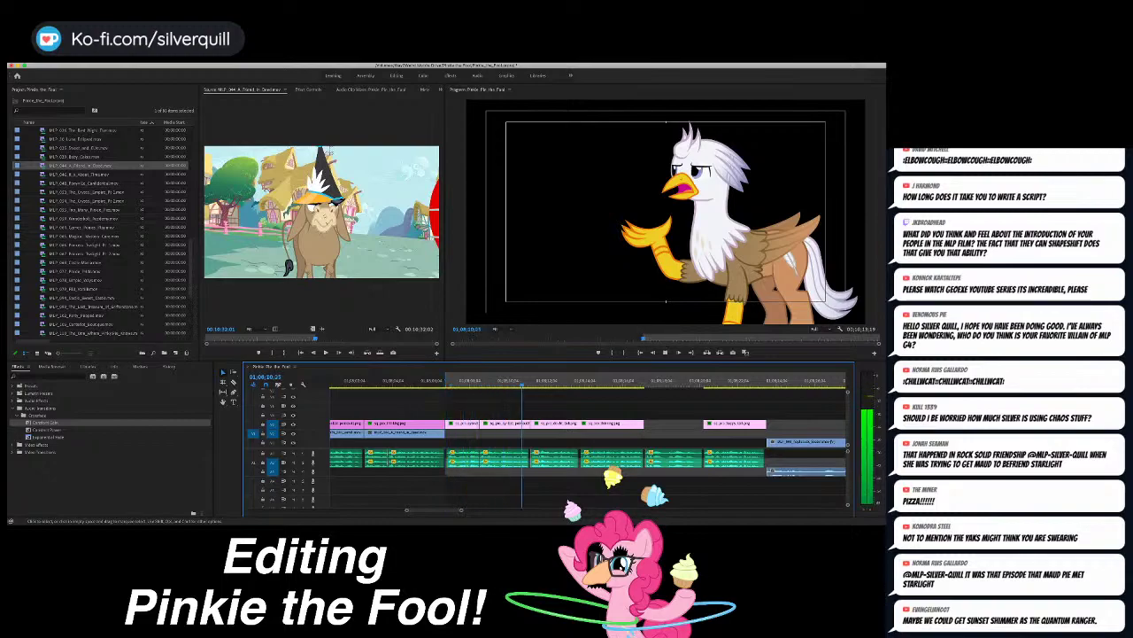
key("space")
key("Down")
key("Left")
key("o")
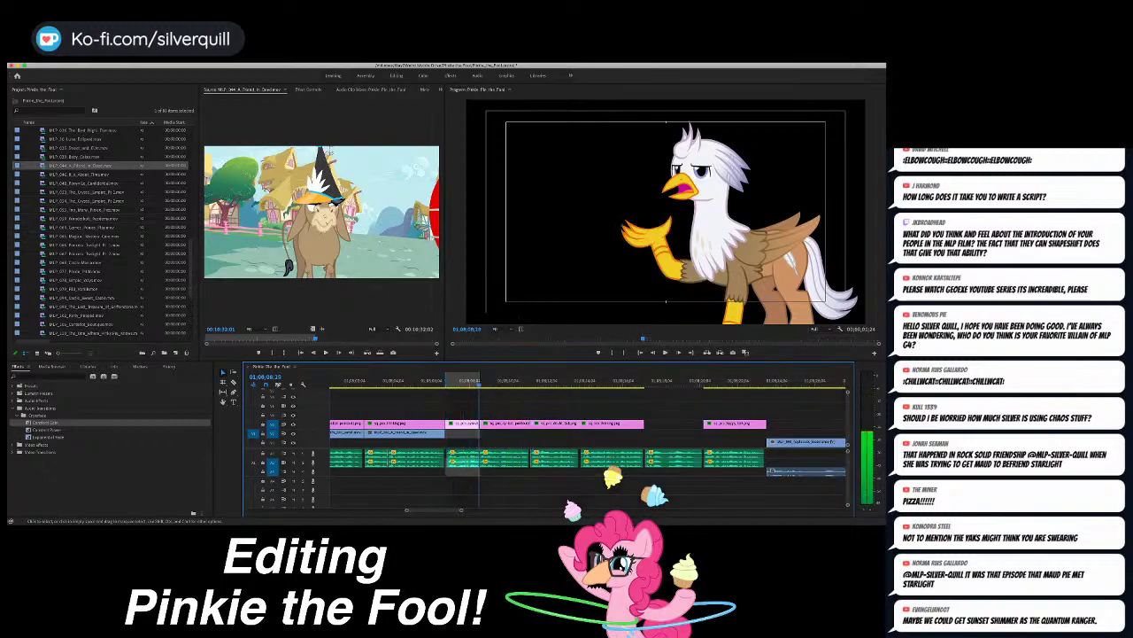
Step: Find the shot of Pinkie on the red pole above the donkey and overwrite it behind the marked short griffin clip
left_click(329, 338)
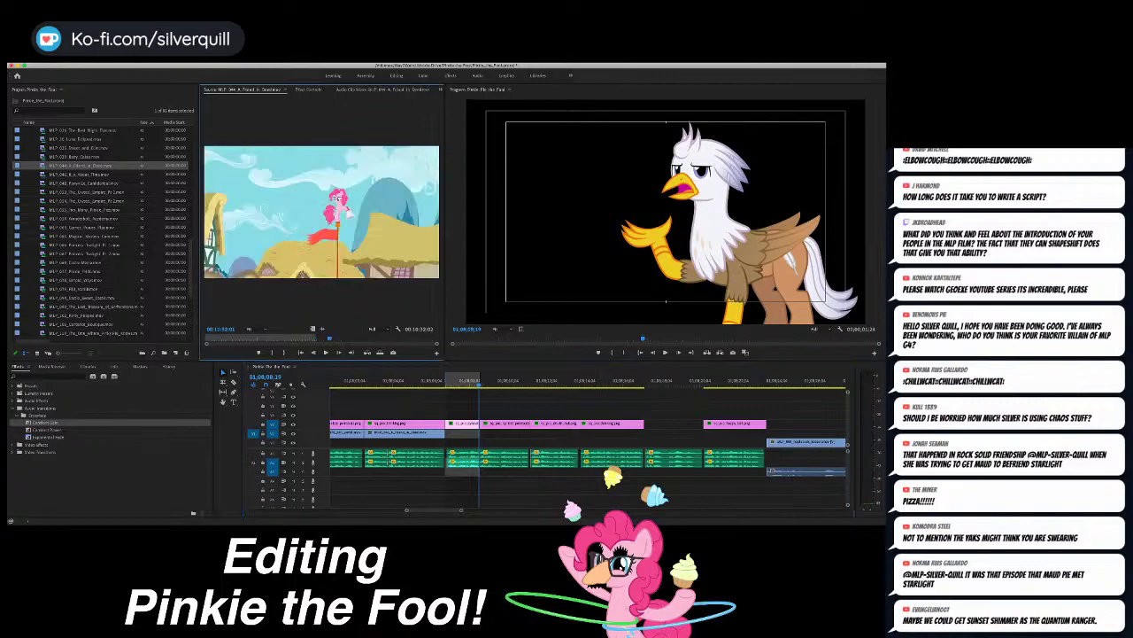
left_click_drag(328, 339, 326, 339)
key("space")
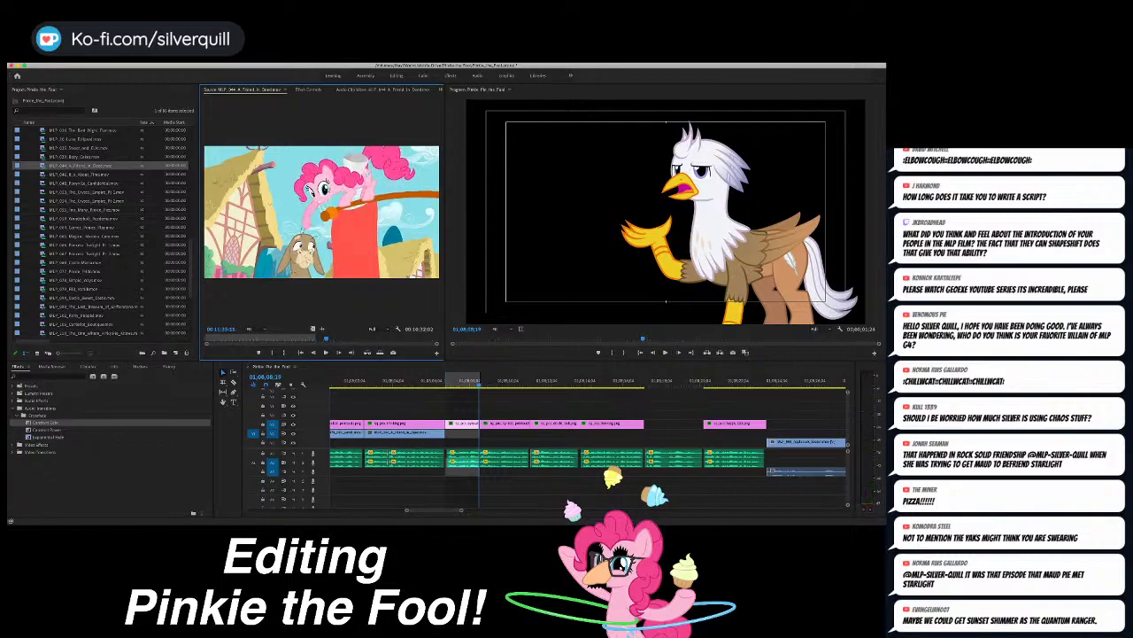
key("i")
key("period")
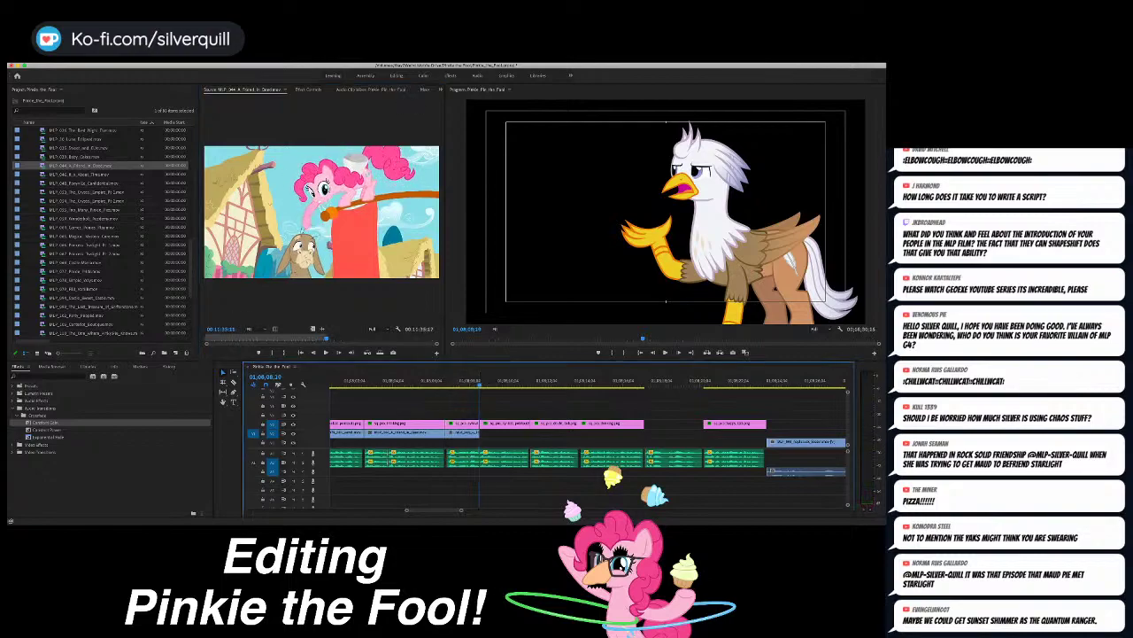
Step: Mark the next griffin clip from 01;08;08;20 to its last frame at 01;08;11;09
key("i")
key("space")
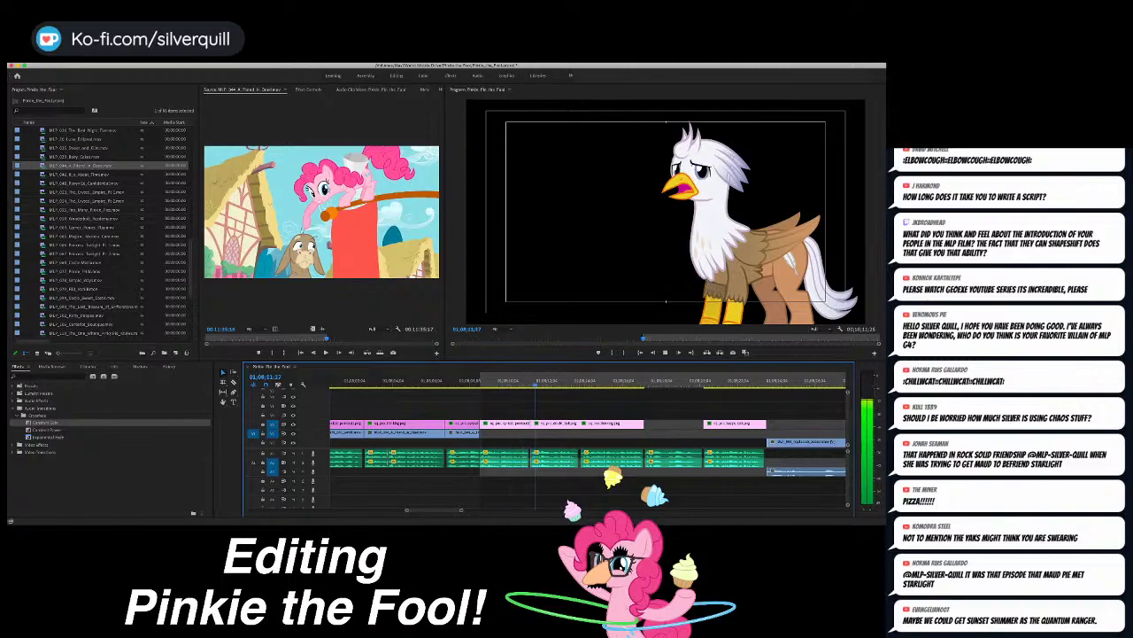
key("space")
key("o")
Step: Find the hand-drawn map scene with Pinkie's face, set the source out point there and overwrite it behind the marked griffin clip
left_click_drag(327, 338, 375, 338)
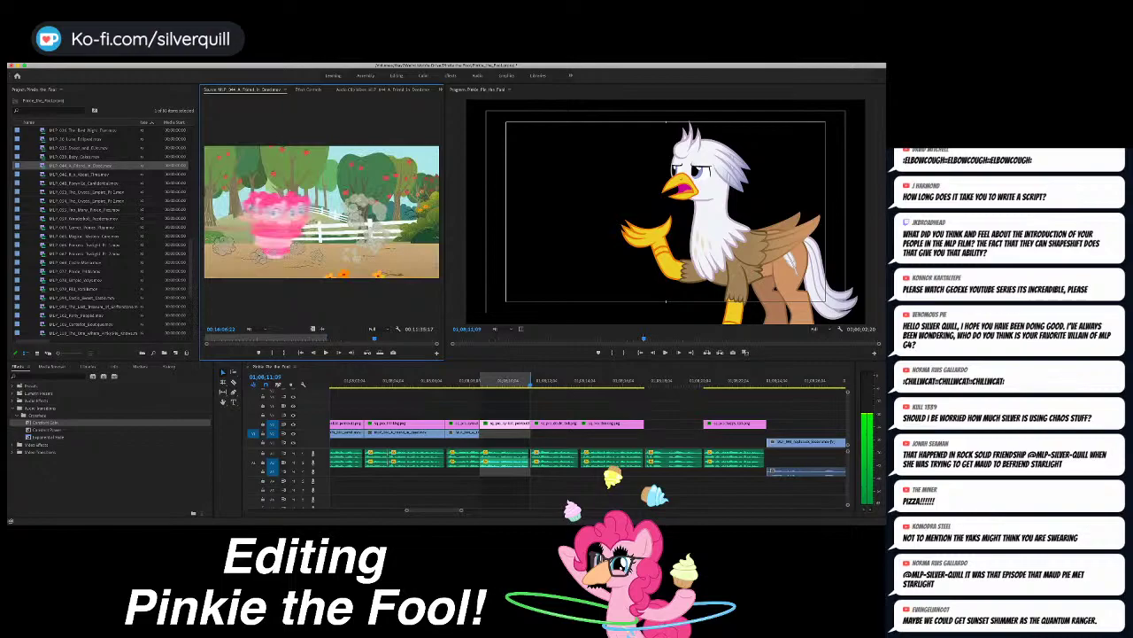
key("space")
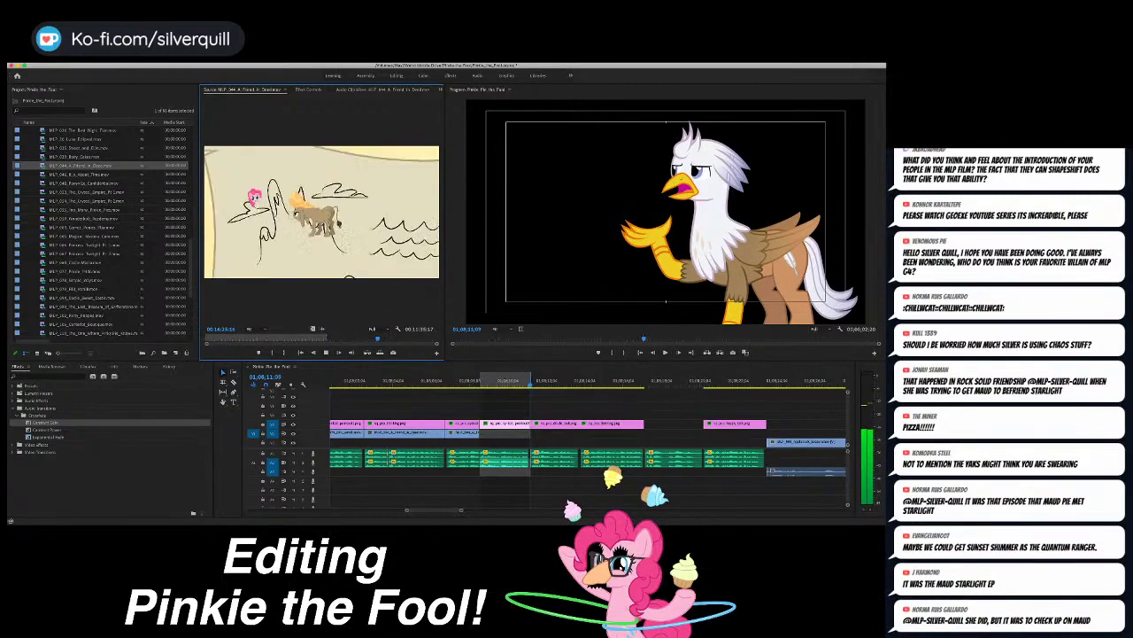
key("space")
key("o")
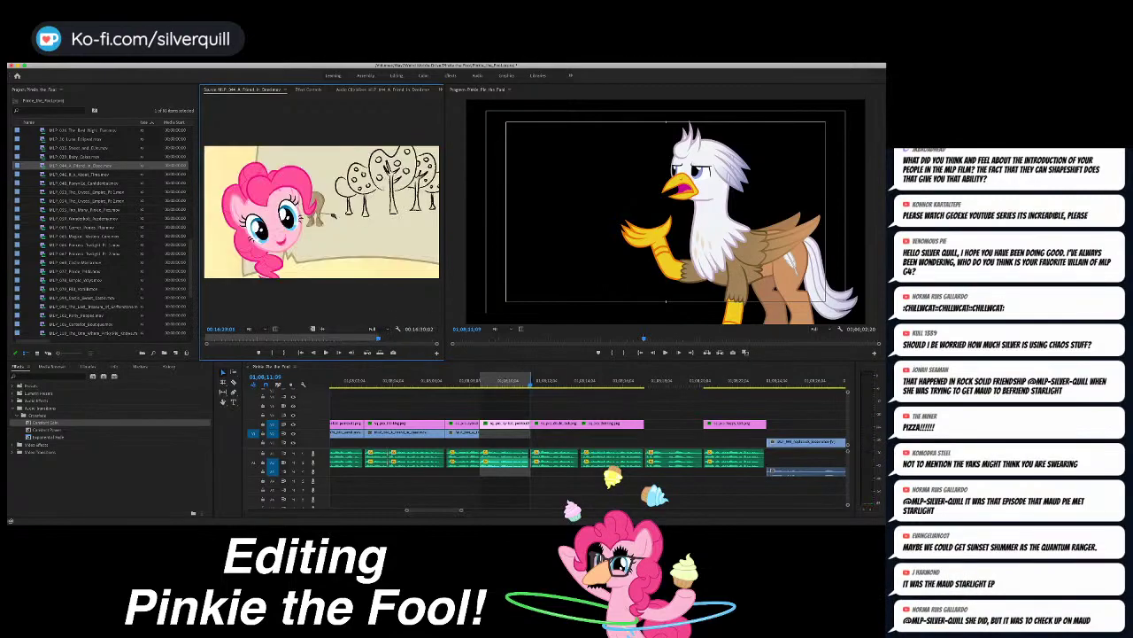
key("period")
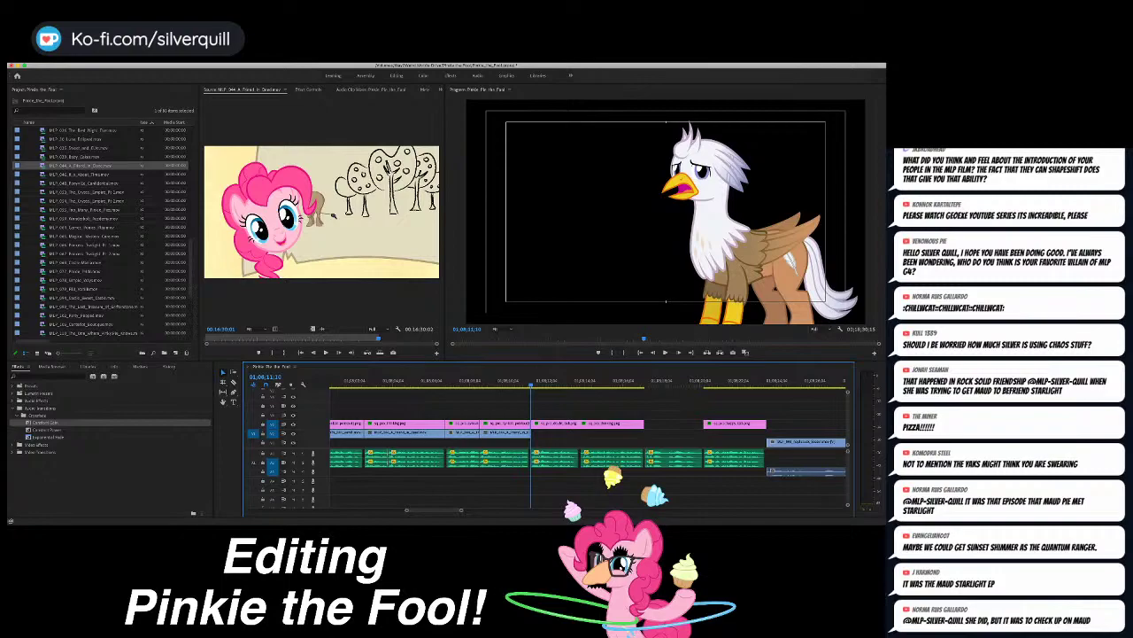
Step: Mark the following worried griffin clip from 01;08;11;10 to its last frame at 01;08;13;23
key("i")
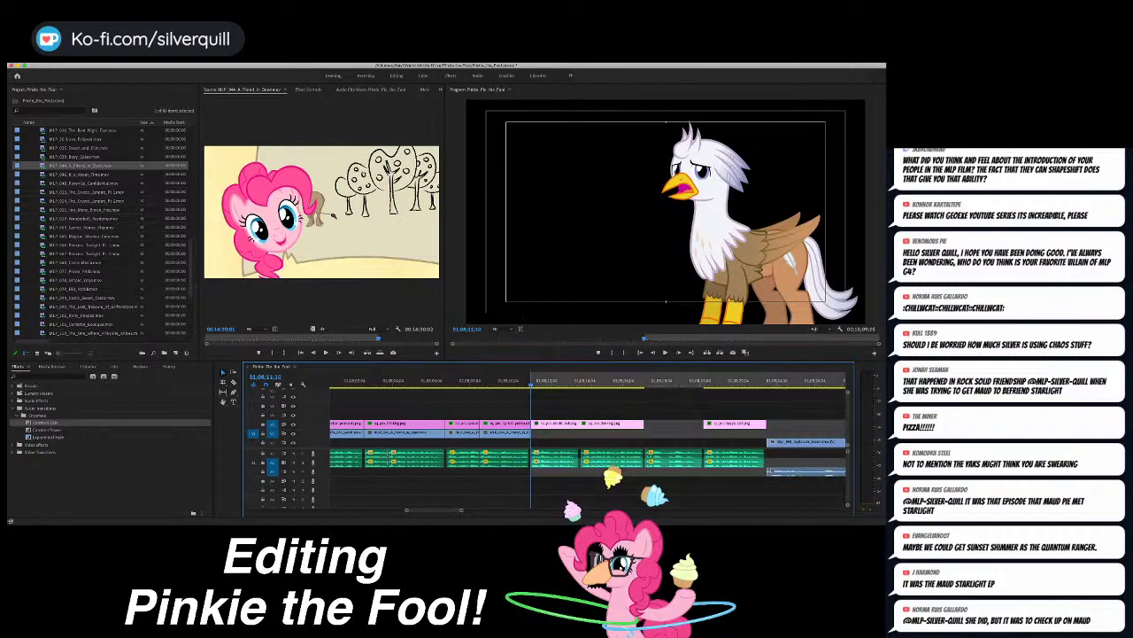
key("super+Tab")
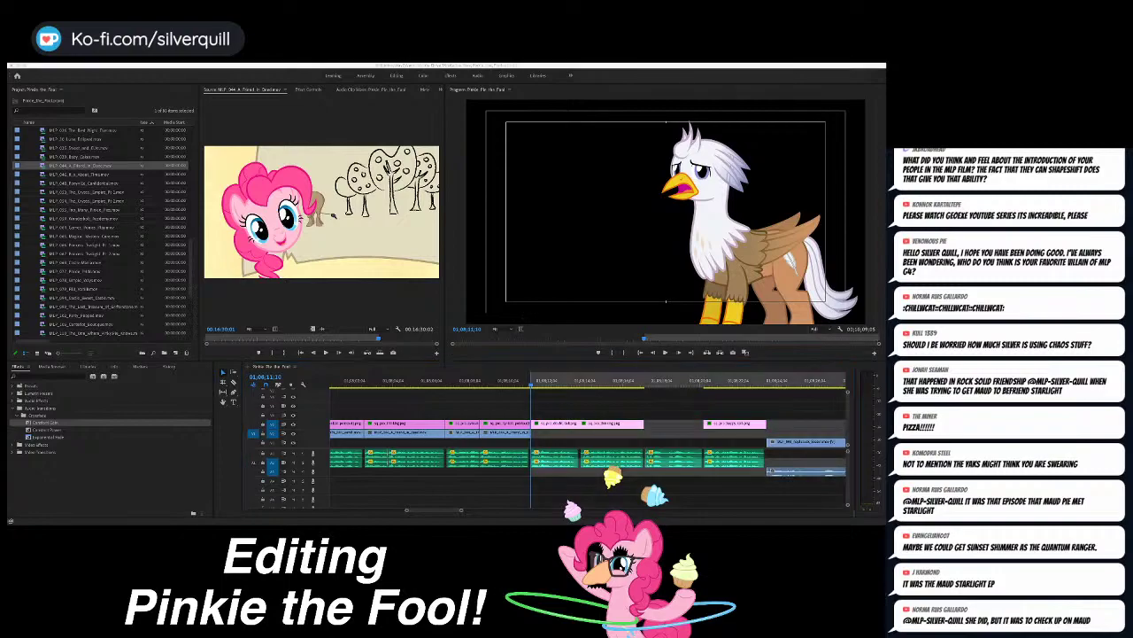
key("super+Tab")
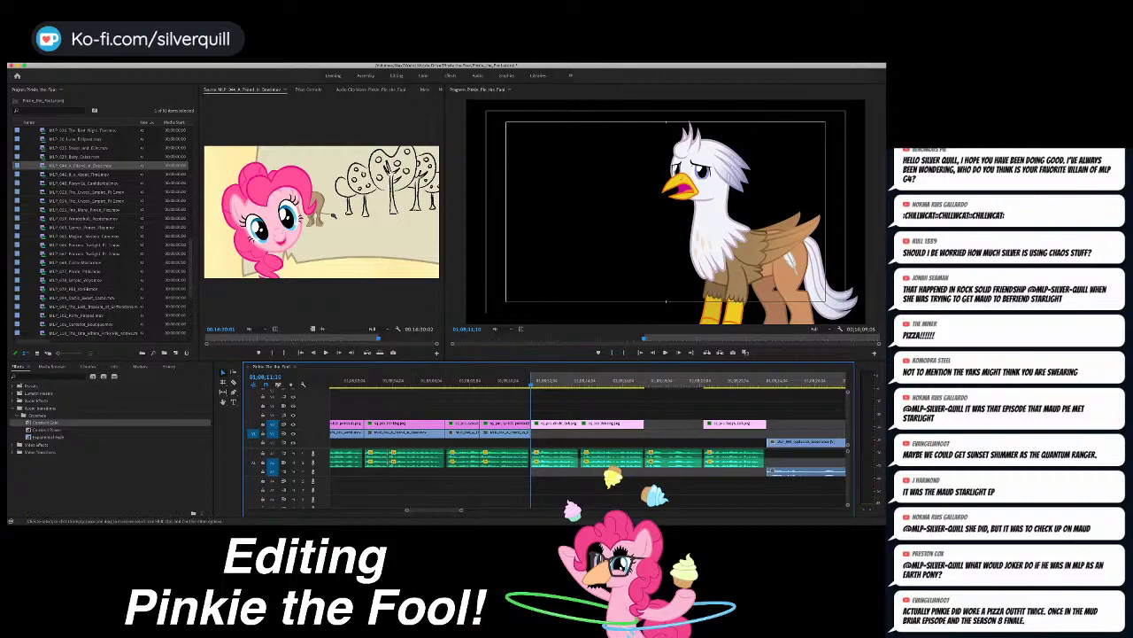
scroll(588, 448, "right", 2)
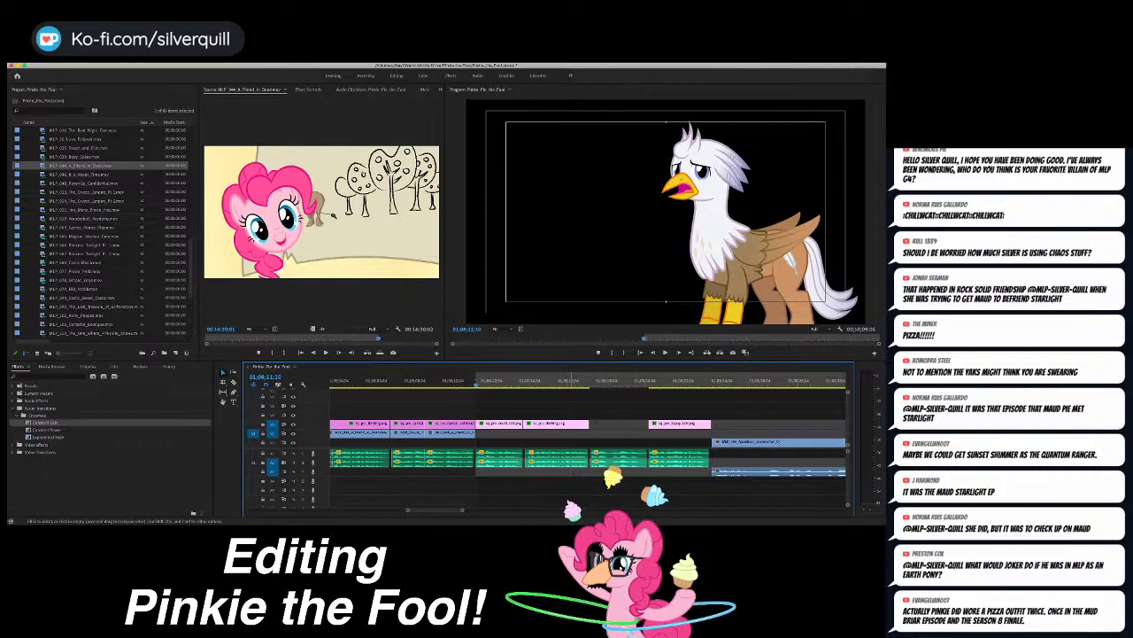
scroll(589, 443, "left", 4)
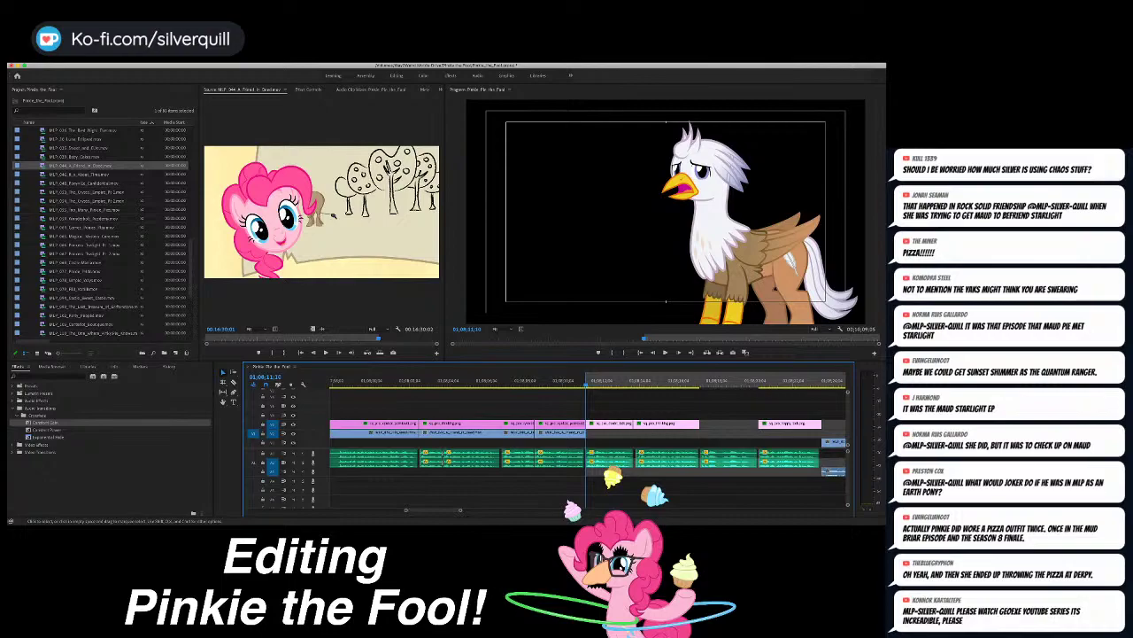
key("Down")
key("Down")
key("Up")
key("Left")
key("o")
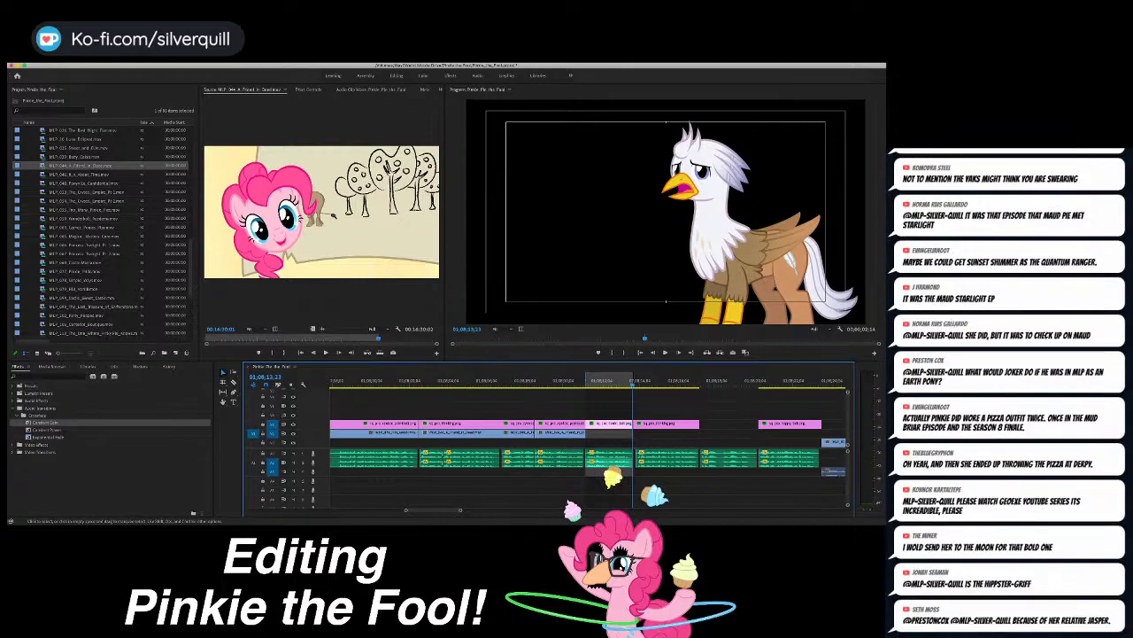
Step: Set the start of the audio clip under the following hand-on-chin griffin to 01;08;14;00 and play across the cut
key("Up")
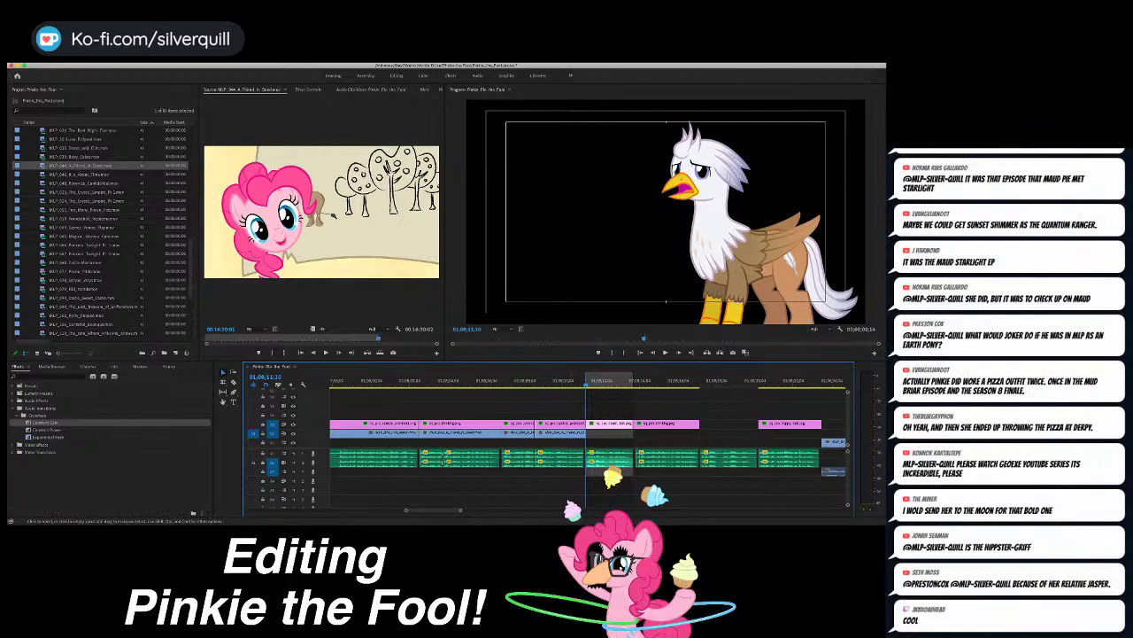
scroll(588, 443, "right", 3)
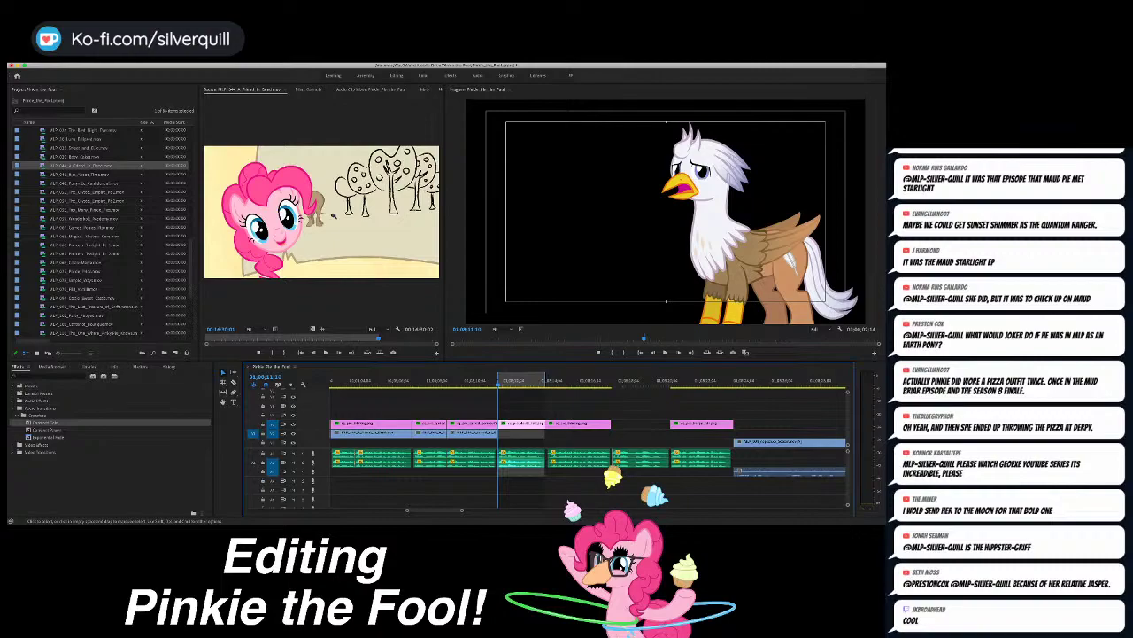
key("space")
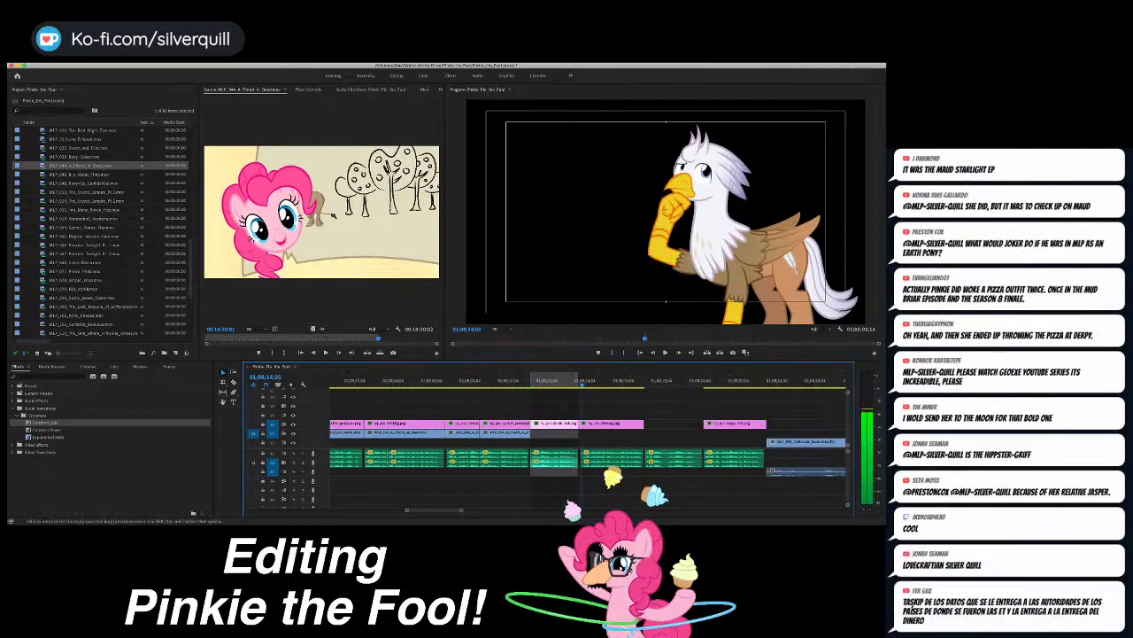
key("equal")
left_click(580, 456)
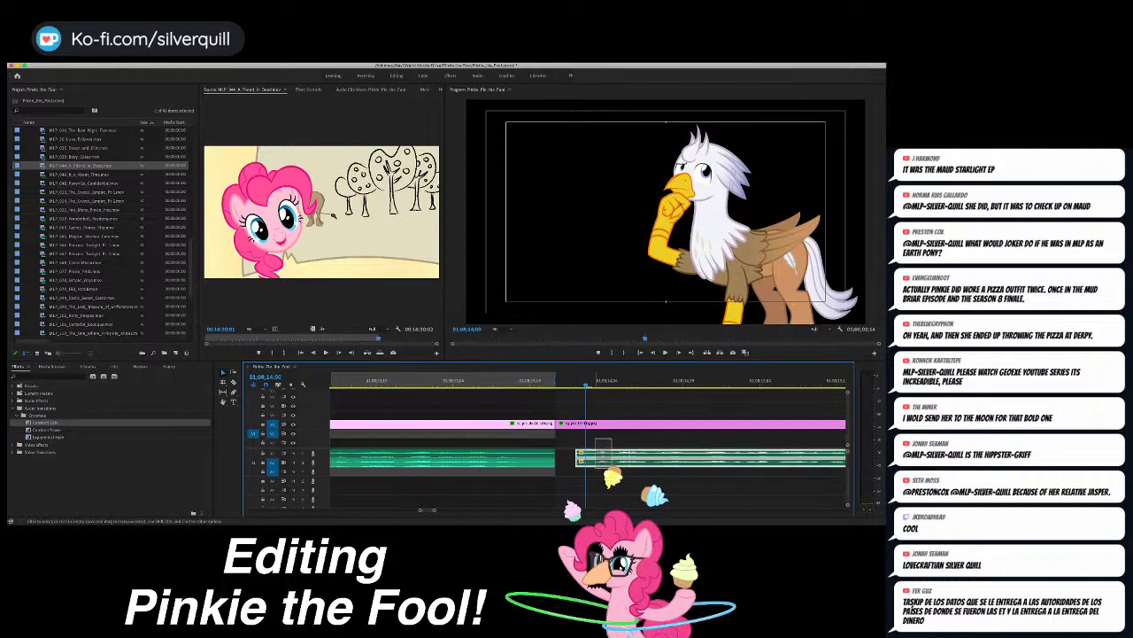
left_click_drag(579, 458, 587, 457)
key("minus")
key("minus")
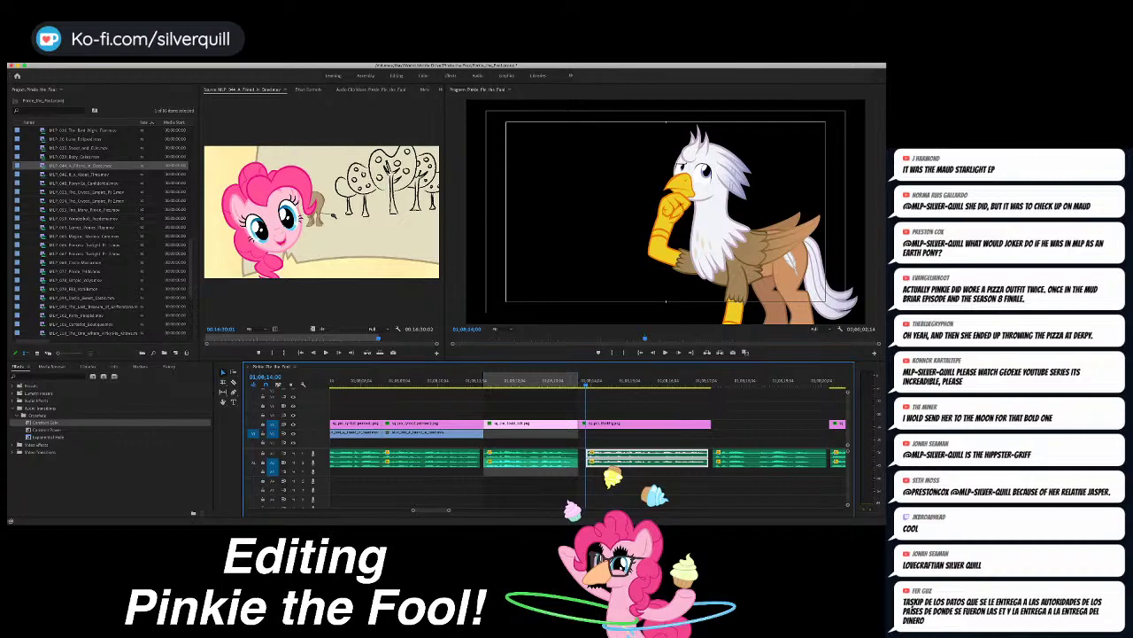
key("space")
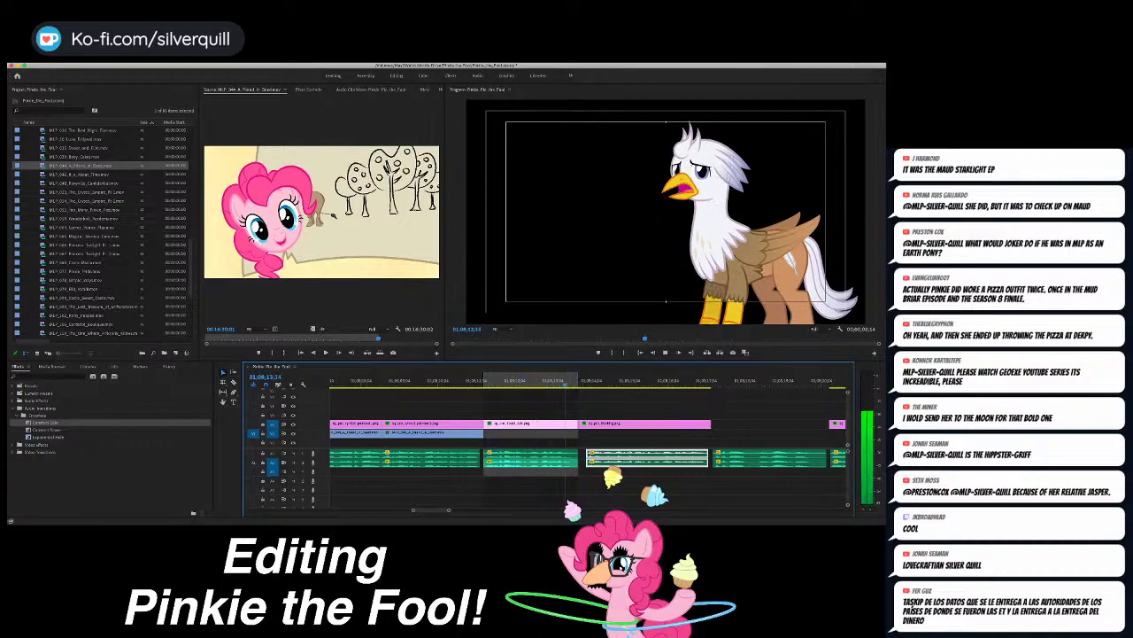
key("space")
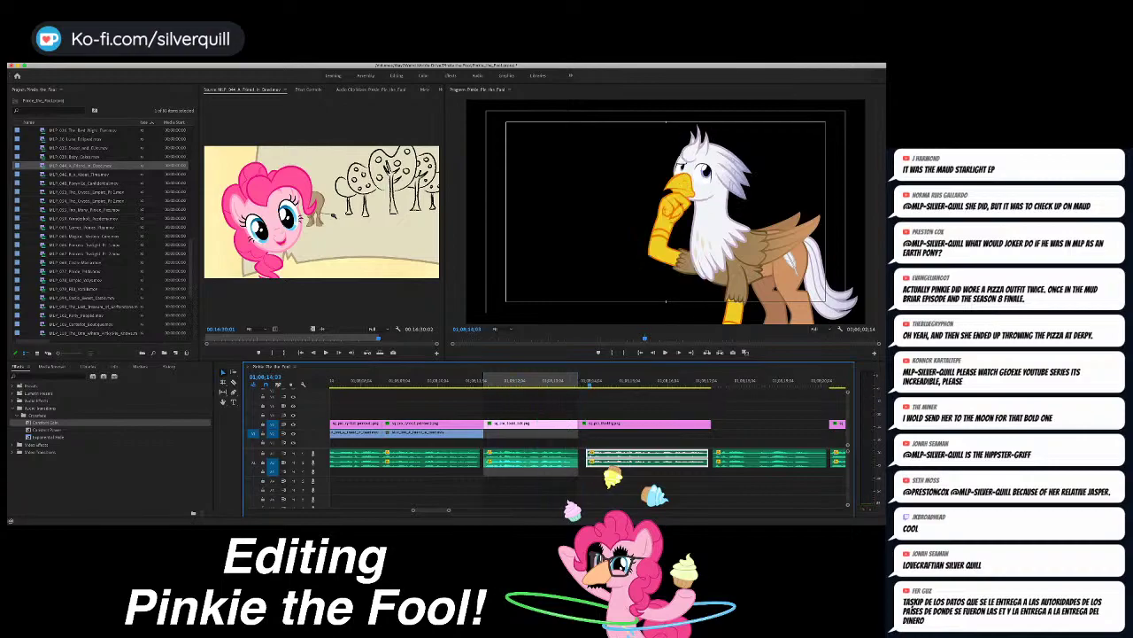
Step: Set the source in point around the scene of Pinkie with the donkey outside the house and overwrite it behind the worried griffin
left_click_drag(378, 337, 358, 337)
key("space")
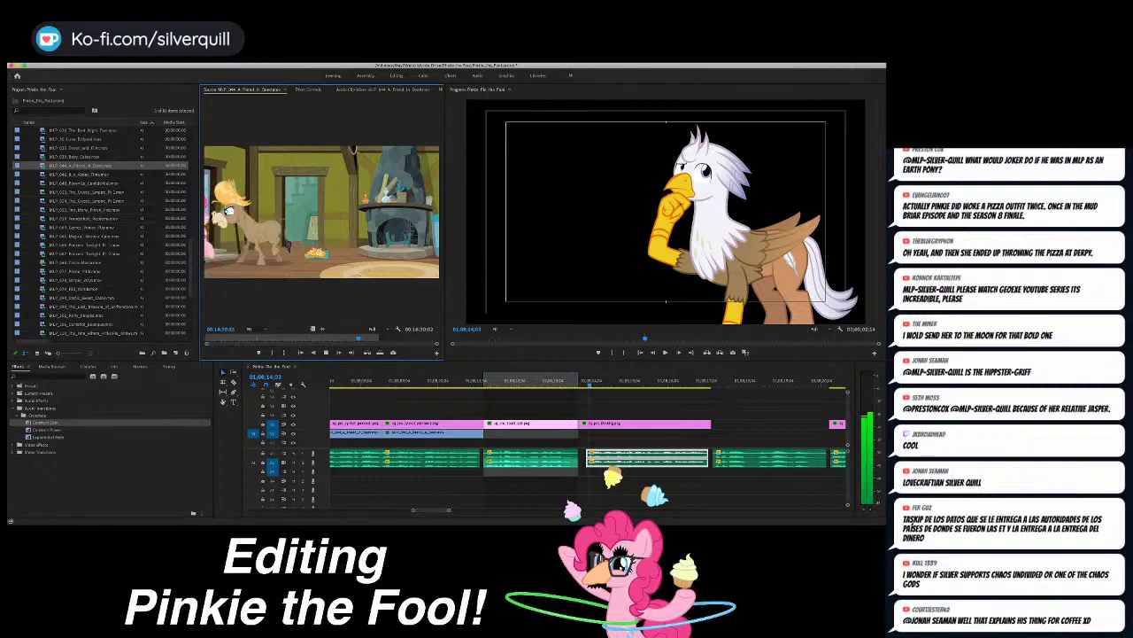
key("i")
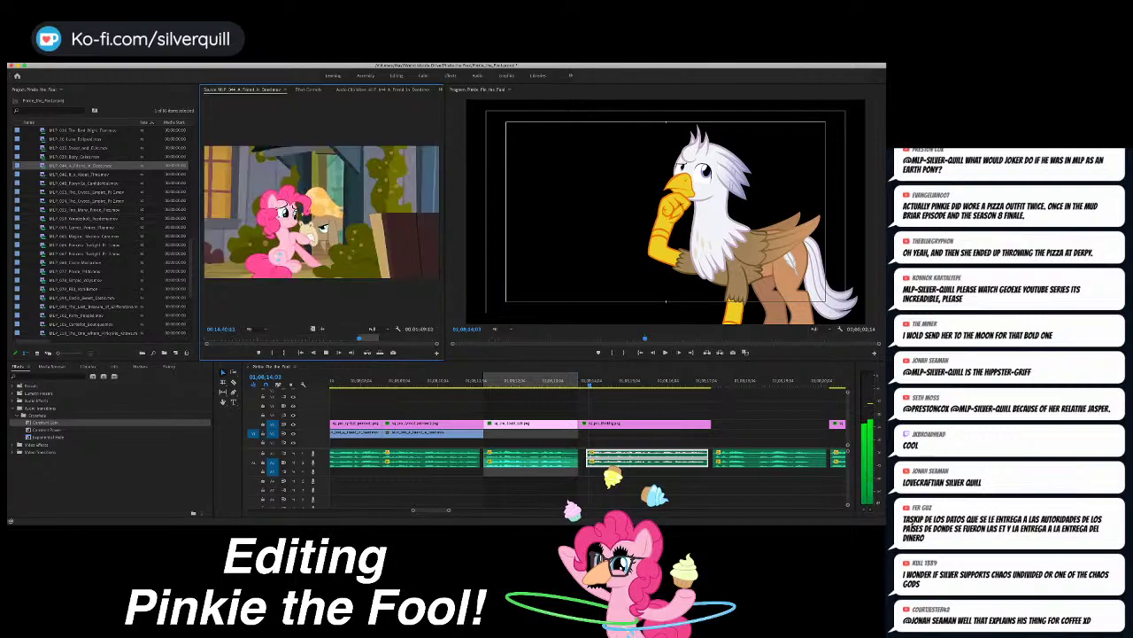
key("j")
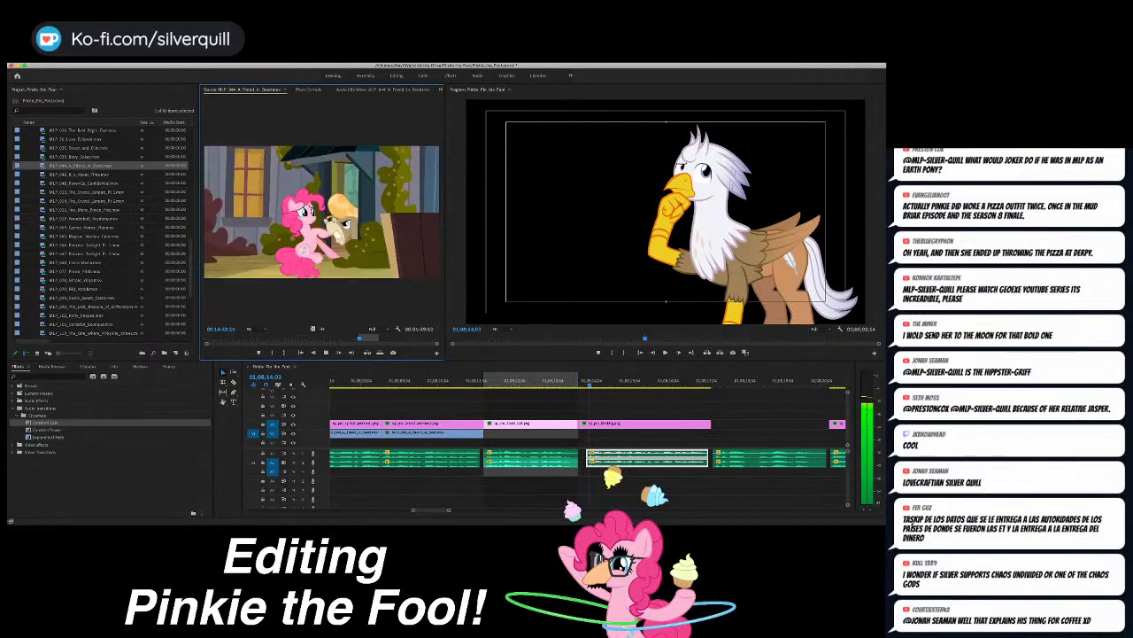
key("k")
key("period")
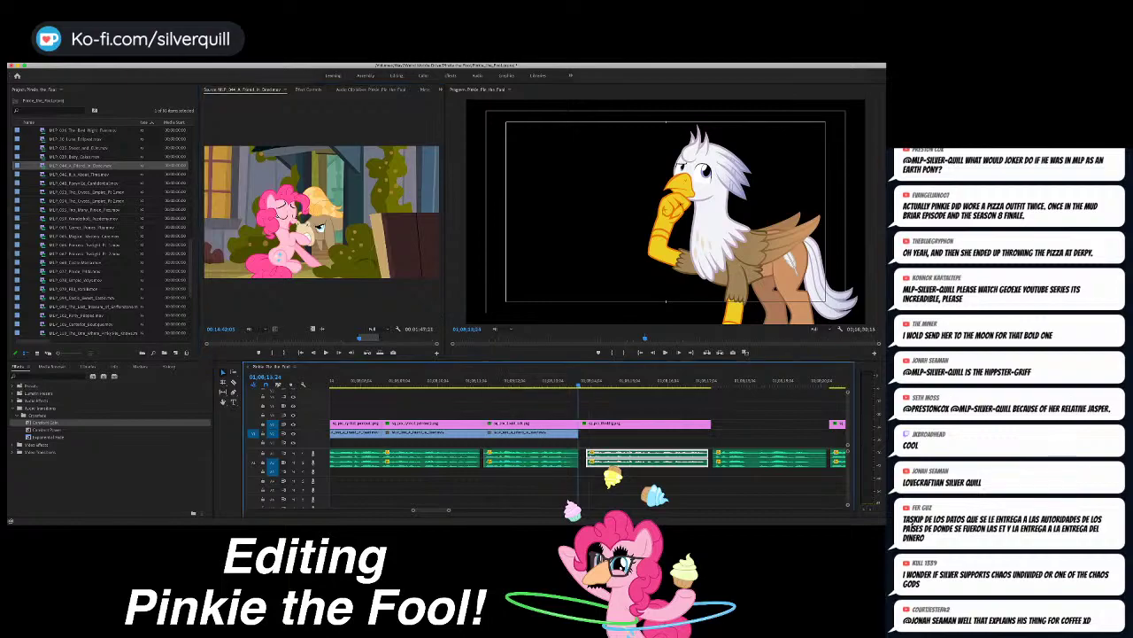
Step: Mark the next hand-on-chin griffin clip with its out point at 01;08;17;07 and play the marked section
key("space")
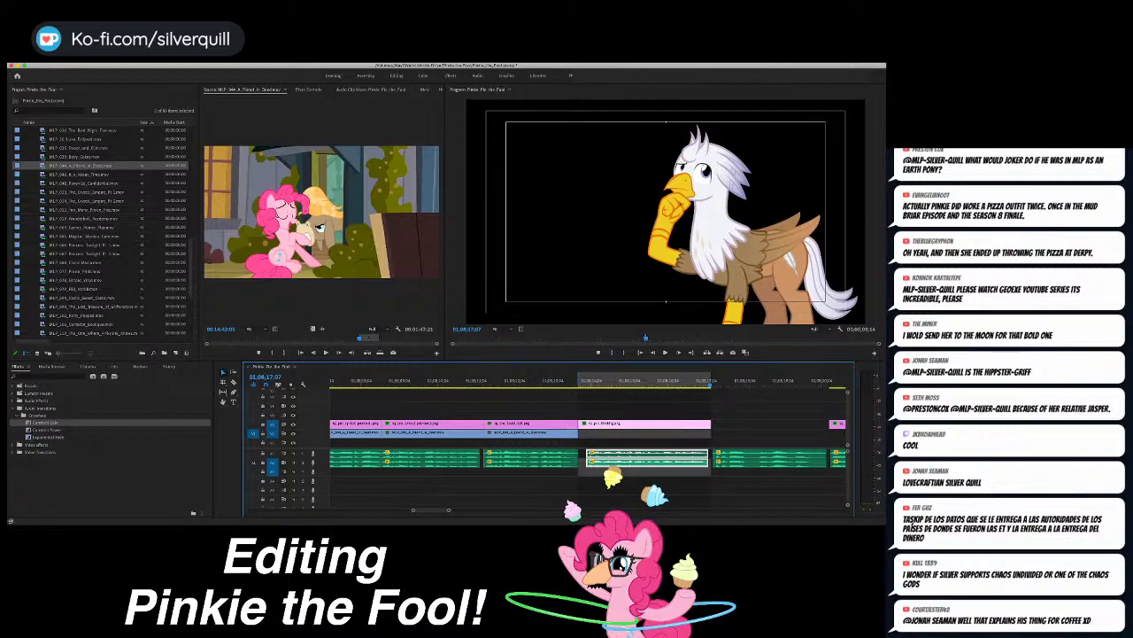
scroll(589, 447, "right", 3)
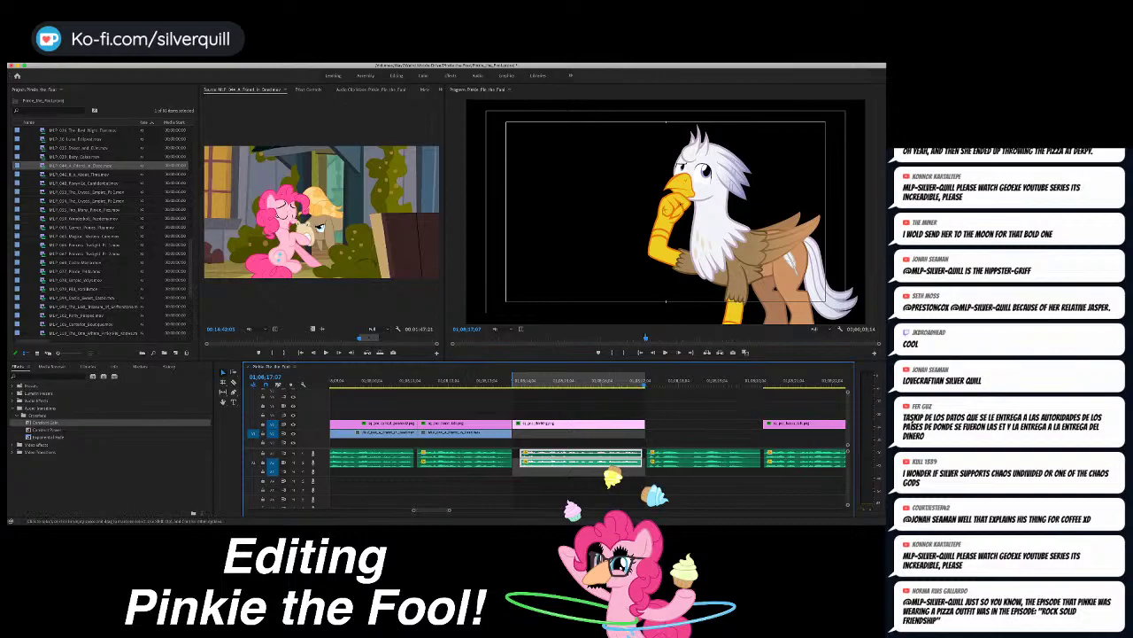
left_click(534, 381)
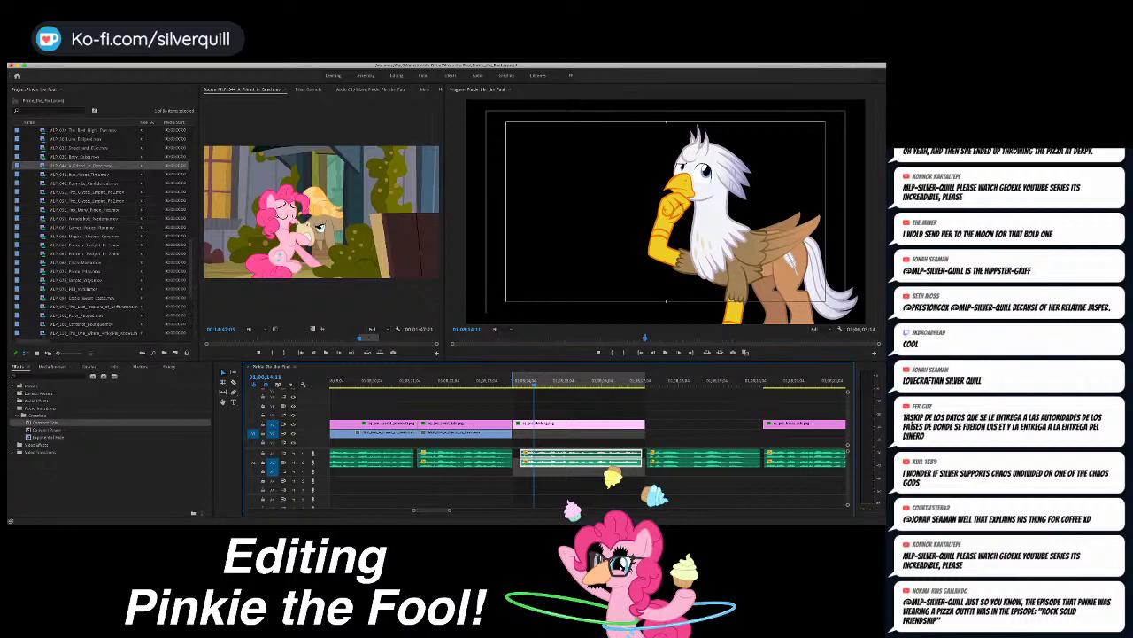
key("space")
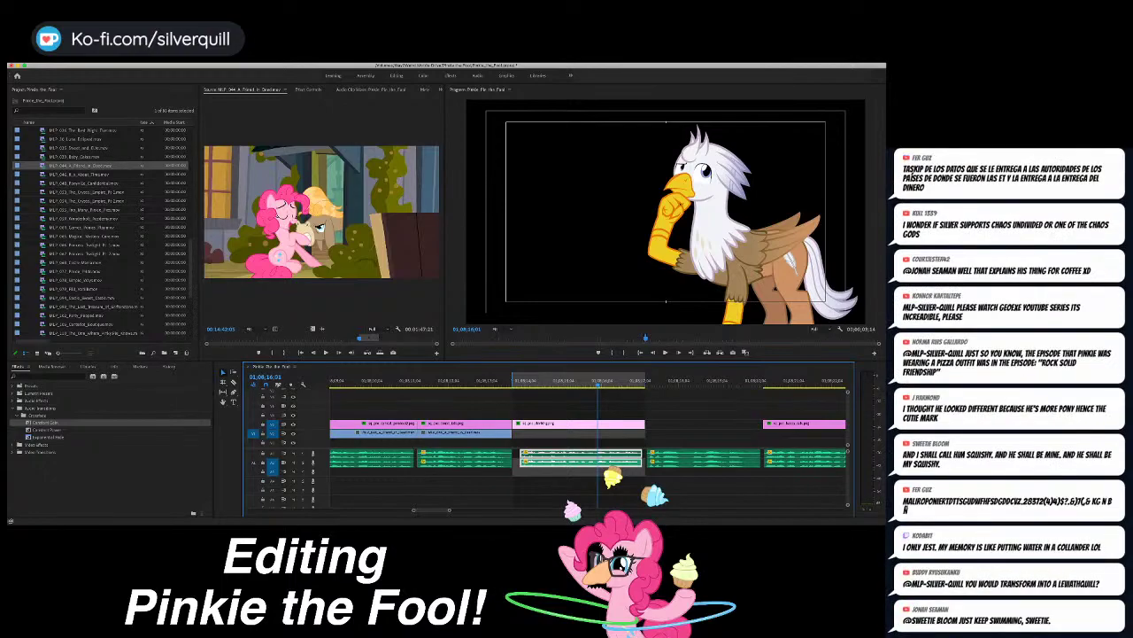
Step: Set the source in point where Pinkie hugs the crowd of ponies in the donkey episode and overwrite it behind the hand-on-chin griffin
left_click_drag(360, 337, 363, 337)
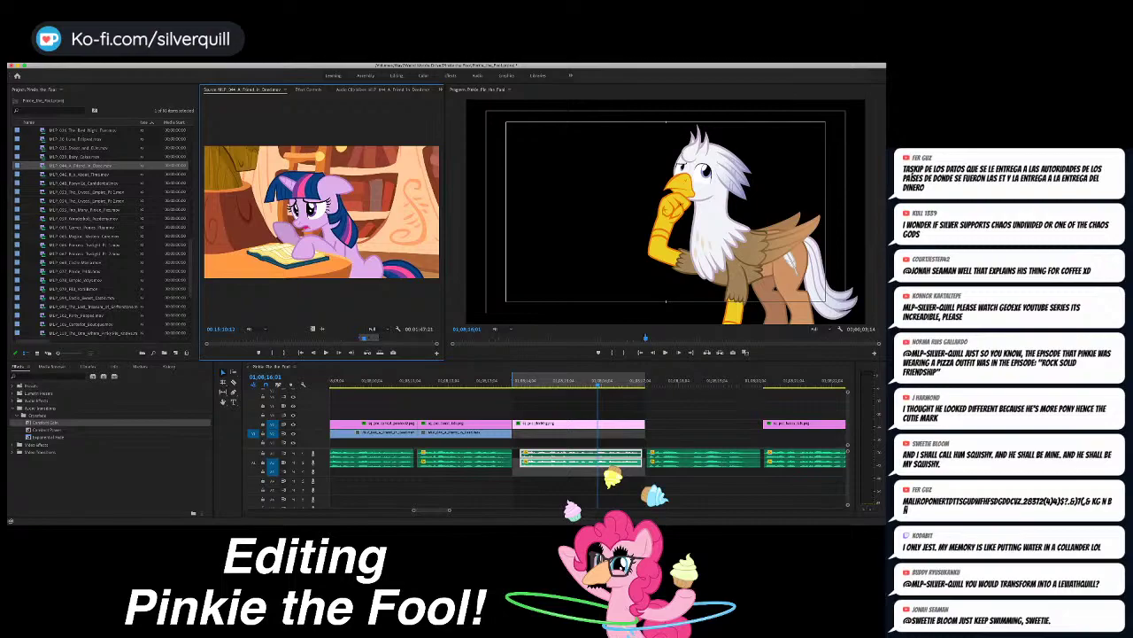
left_click(290, 337)
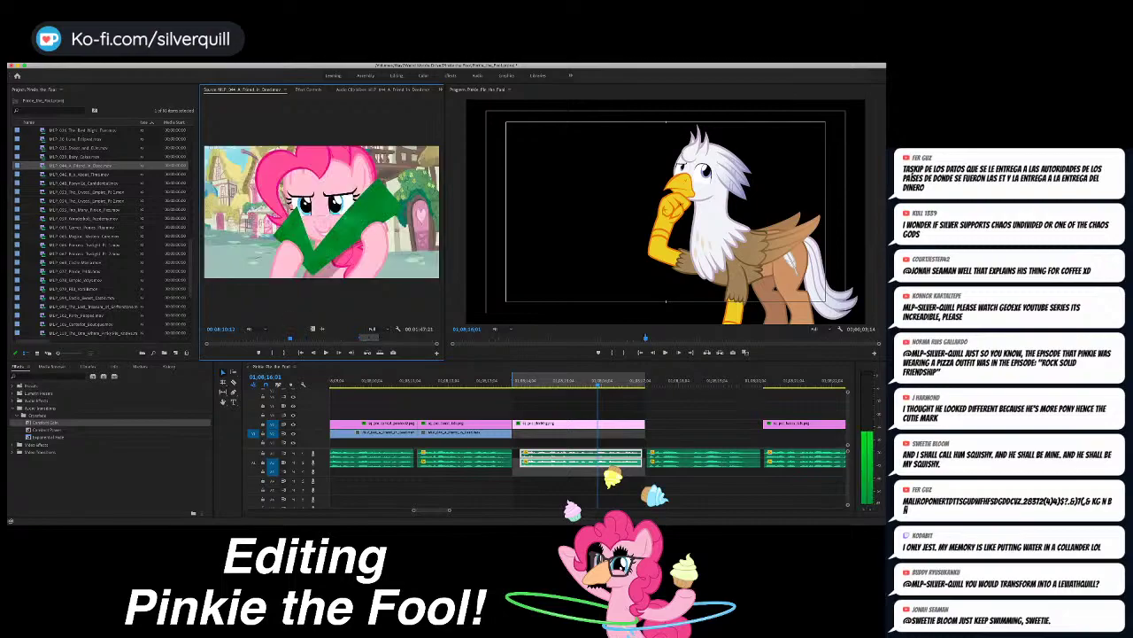
left_click_drag(290, 337, 285, 338)
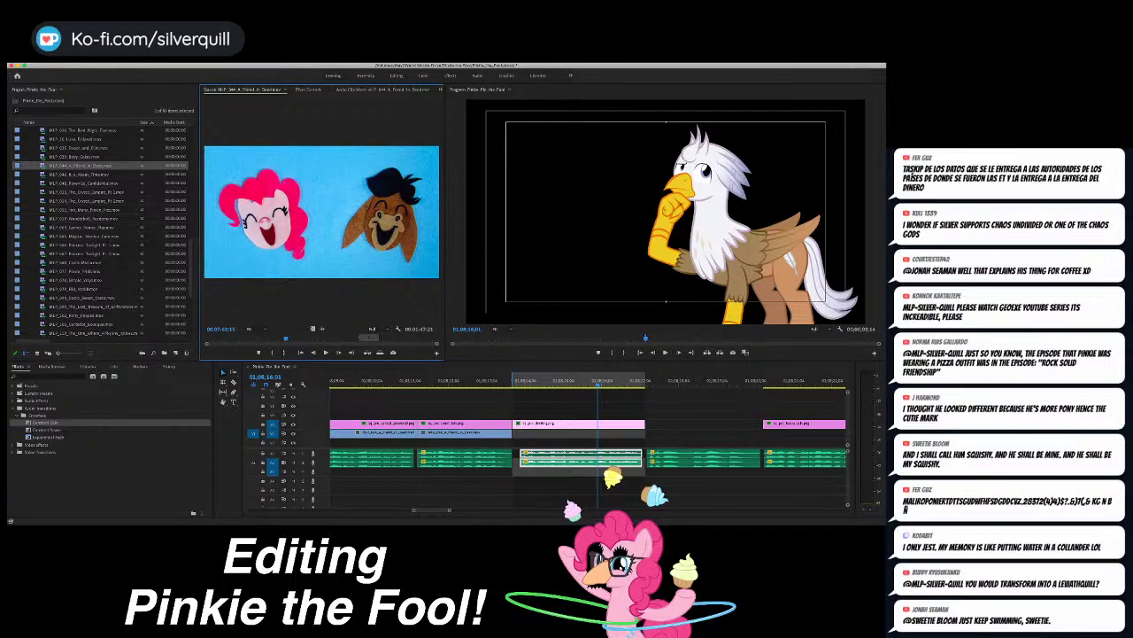
key("space")
key("space")
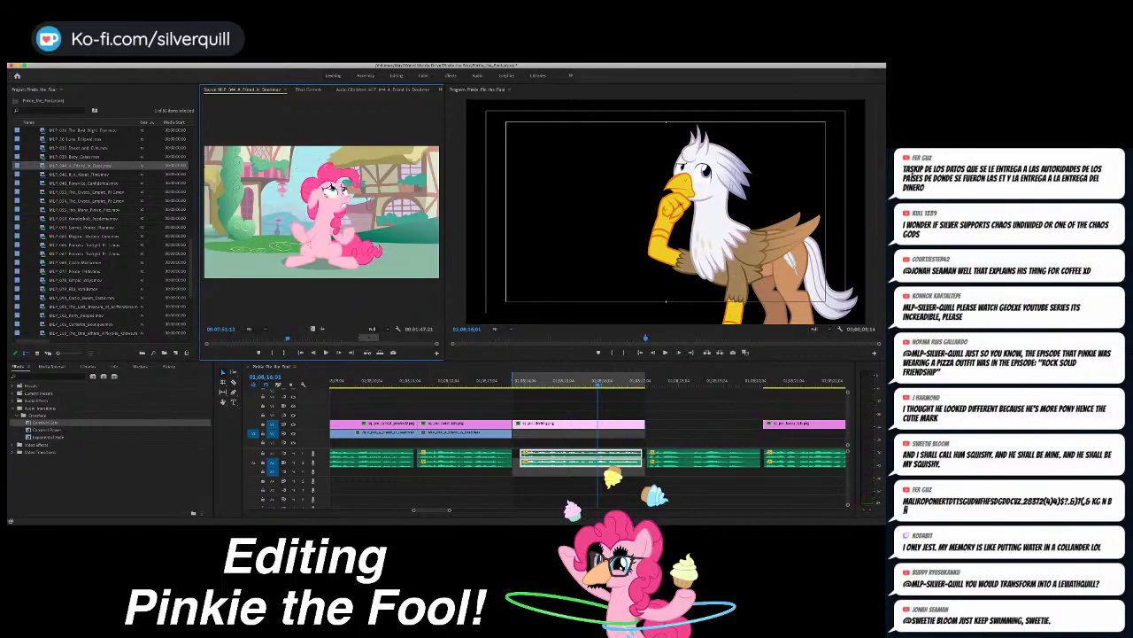
left_click_drag(288, 338, 265, 337)
key("l")
key("l")
key("l")
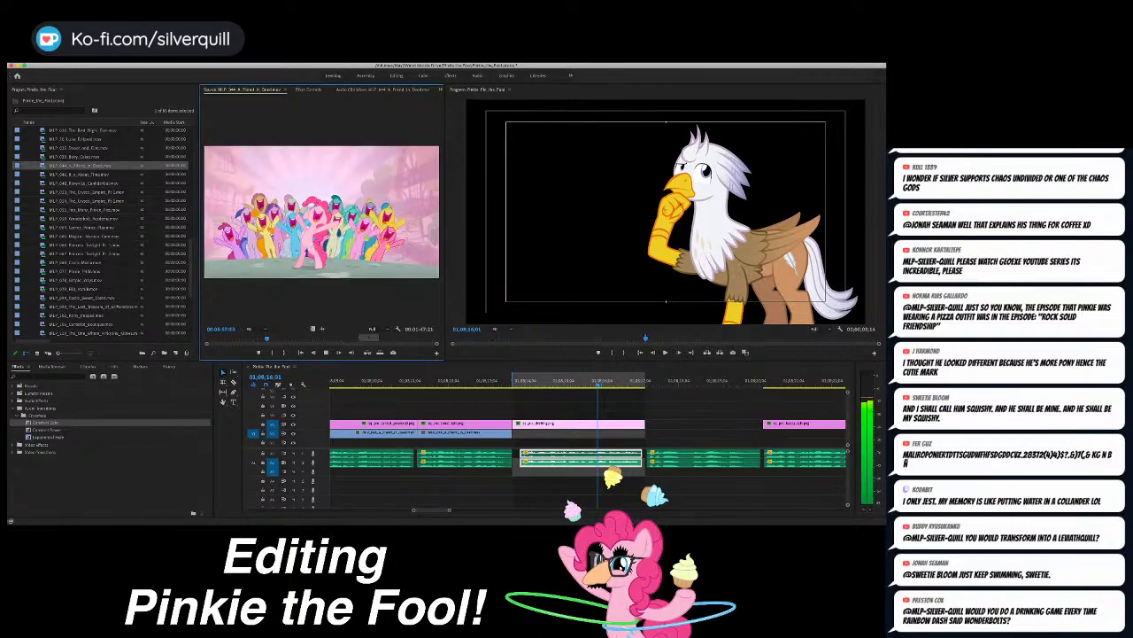
key("space")
key("i")
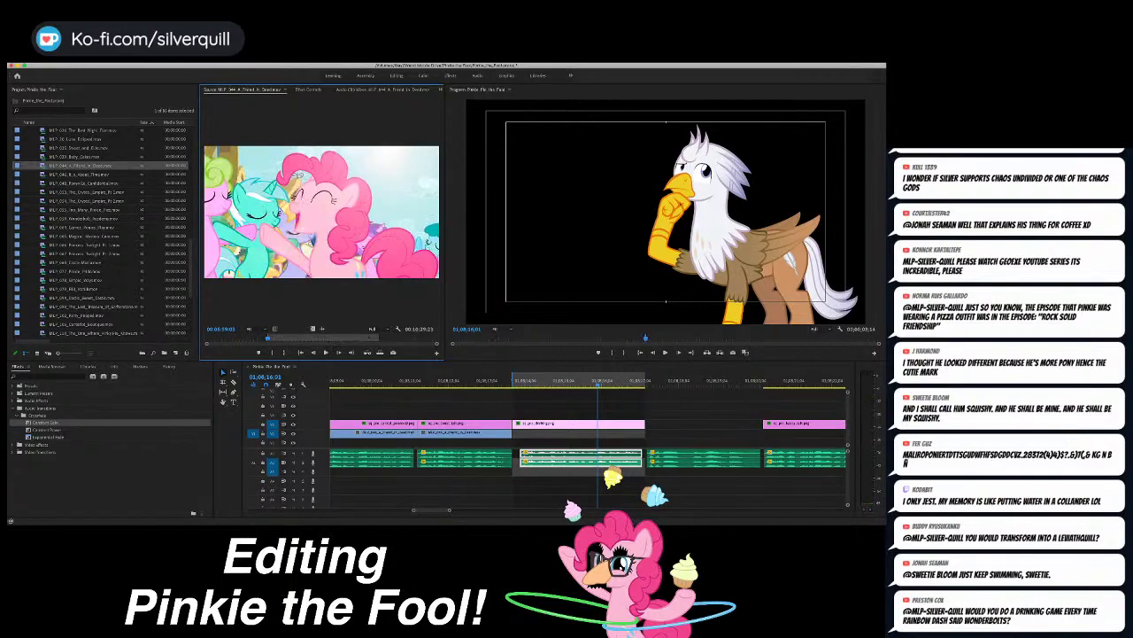
key("alt+o")
key("period")
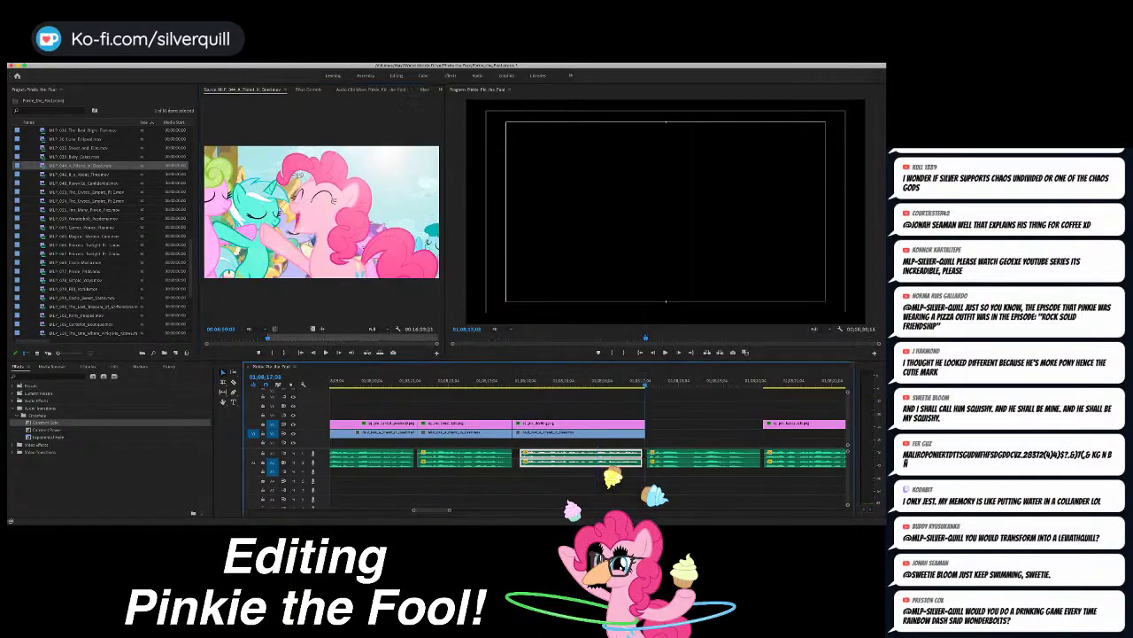
Step: Play the empty gap after the hand-on-chin griffin and mark its second part, ending one frame before the next griffin clip
key("Up")
key("Up")
key("space")
key("i")
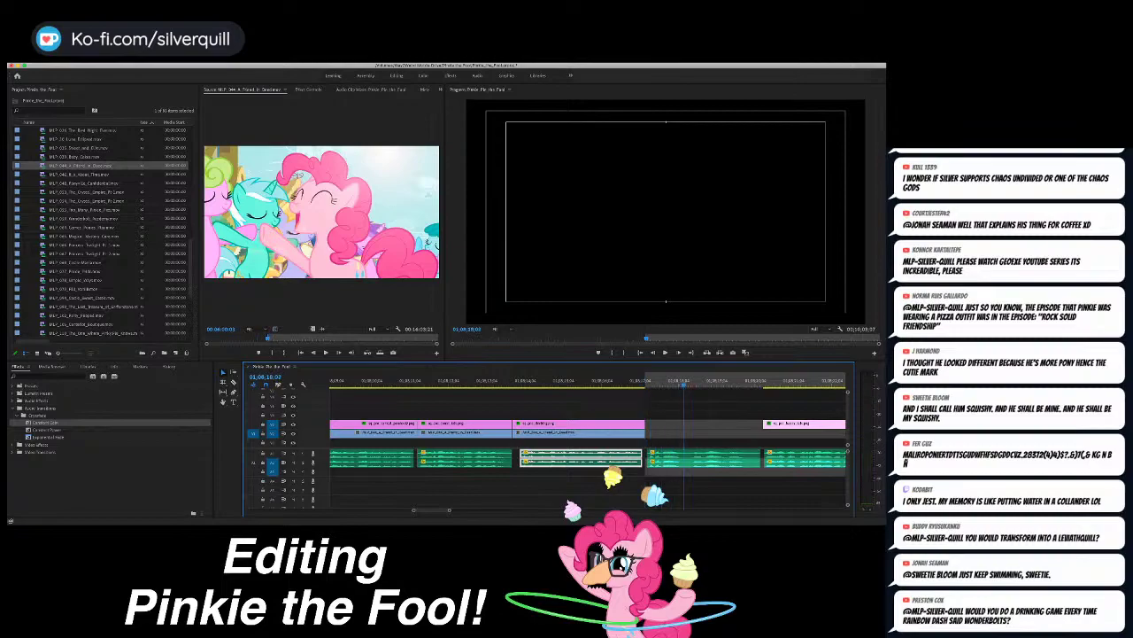
key("i")
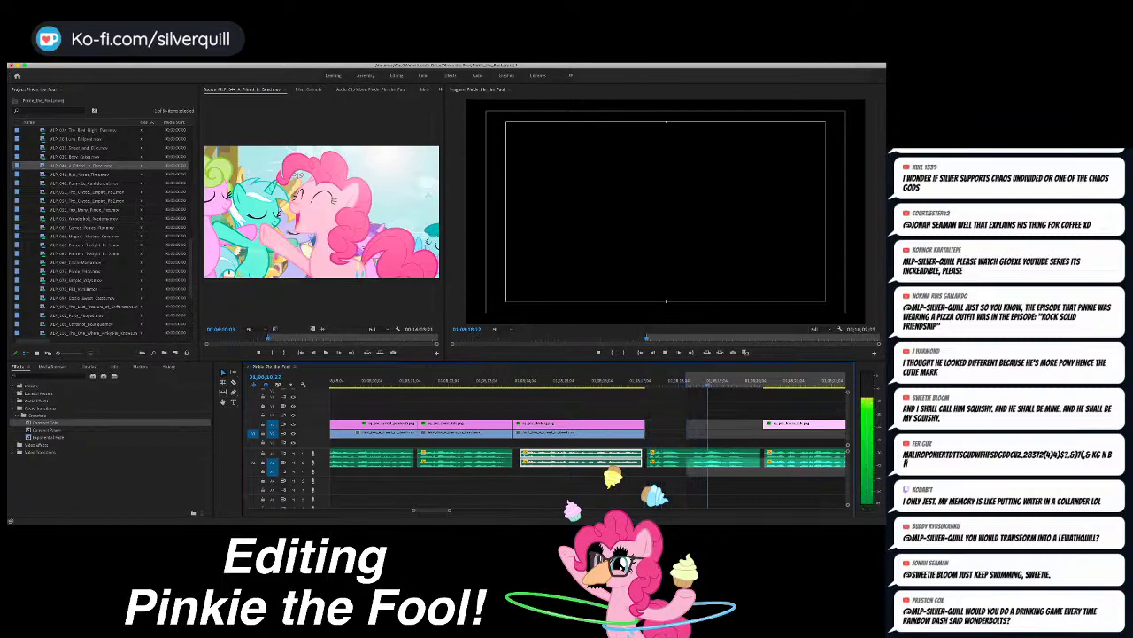
key("space")
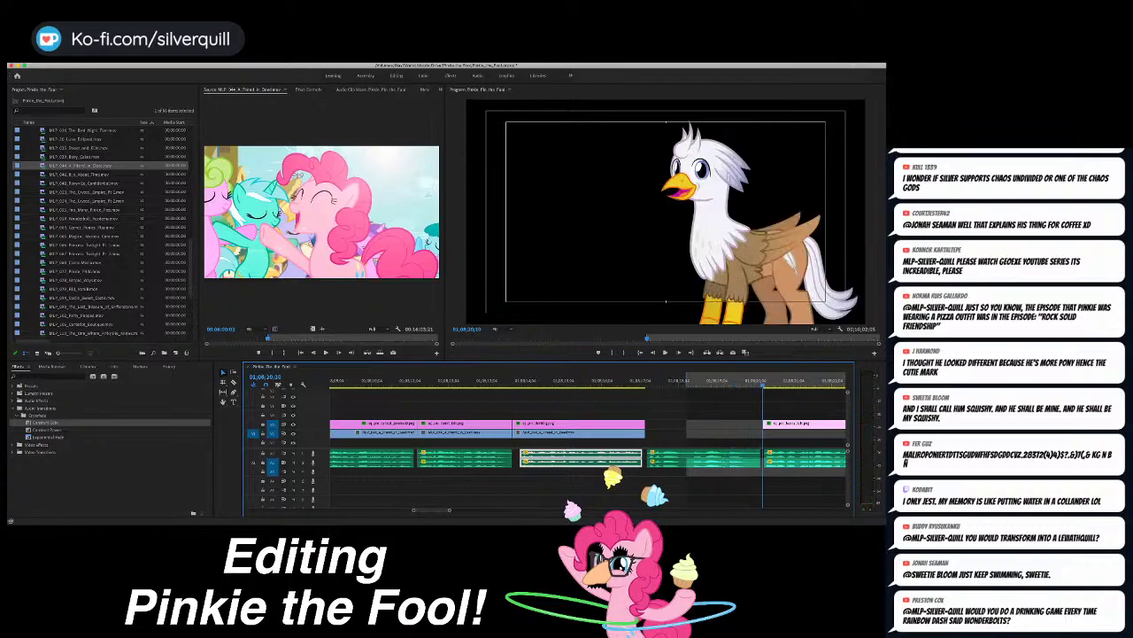
key("Left")
key("o")
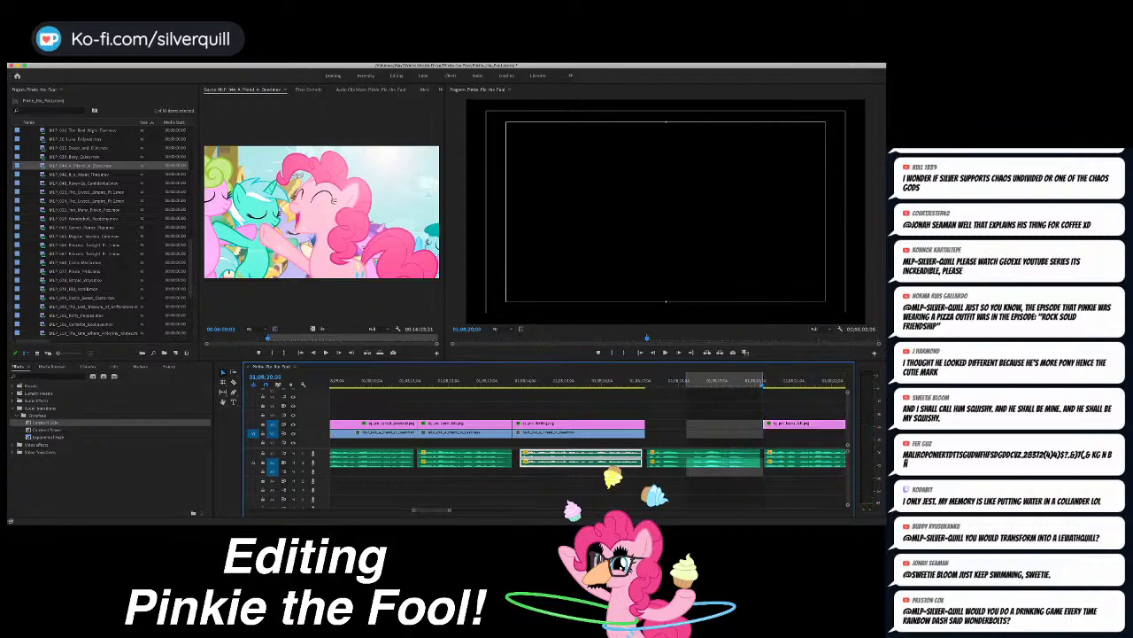
Step: Expand the party scene folder in the project graphics and preview its Pinkie, party table and chaos soldier images
scroll(102, 232, "up", 15)
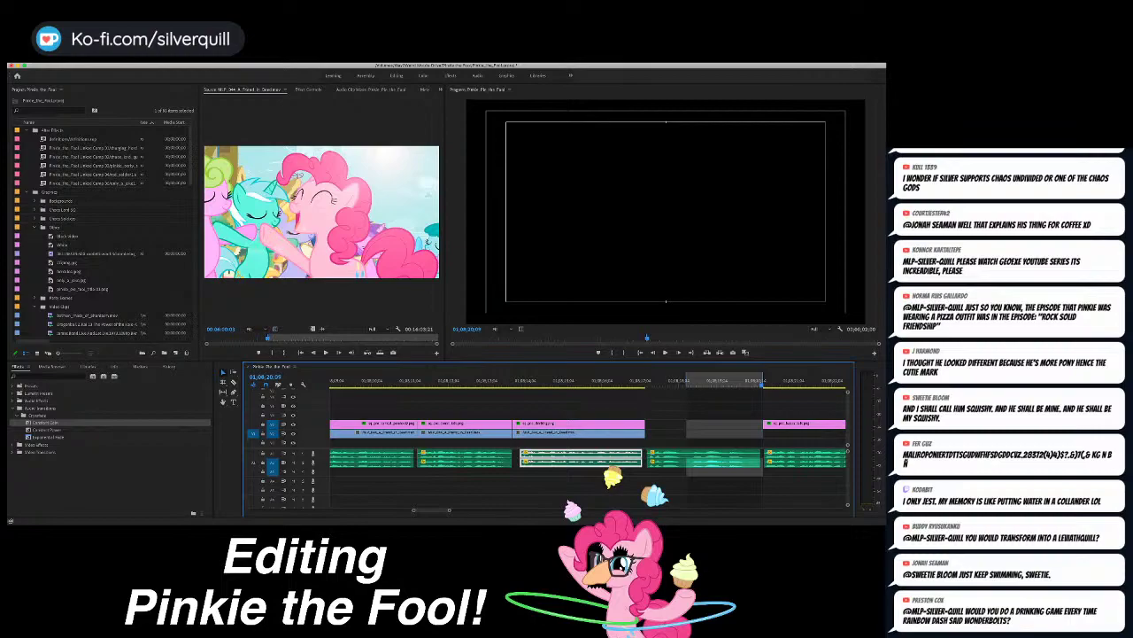
left_click(35, 228)
left_click(34, 237)
scroll(89, 236, "down", 4)
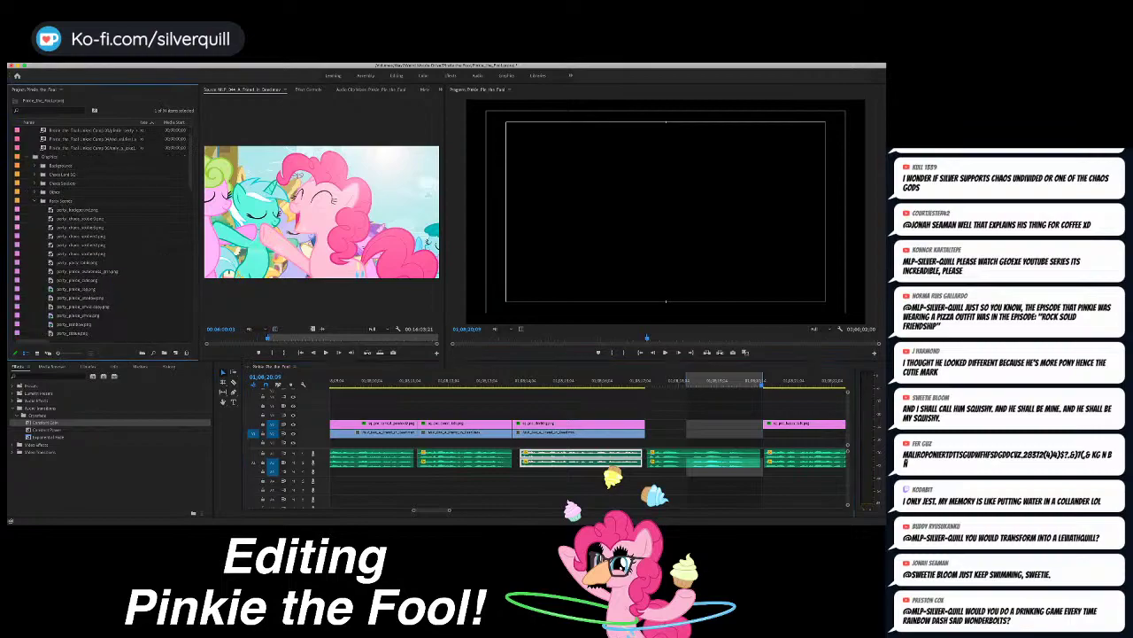
double_click(78, 254)
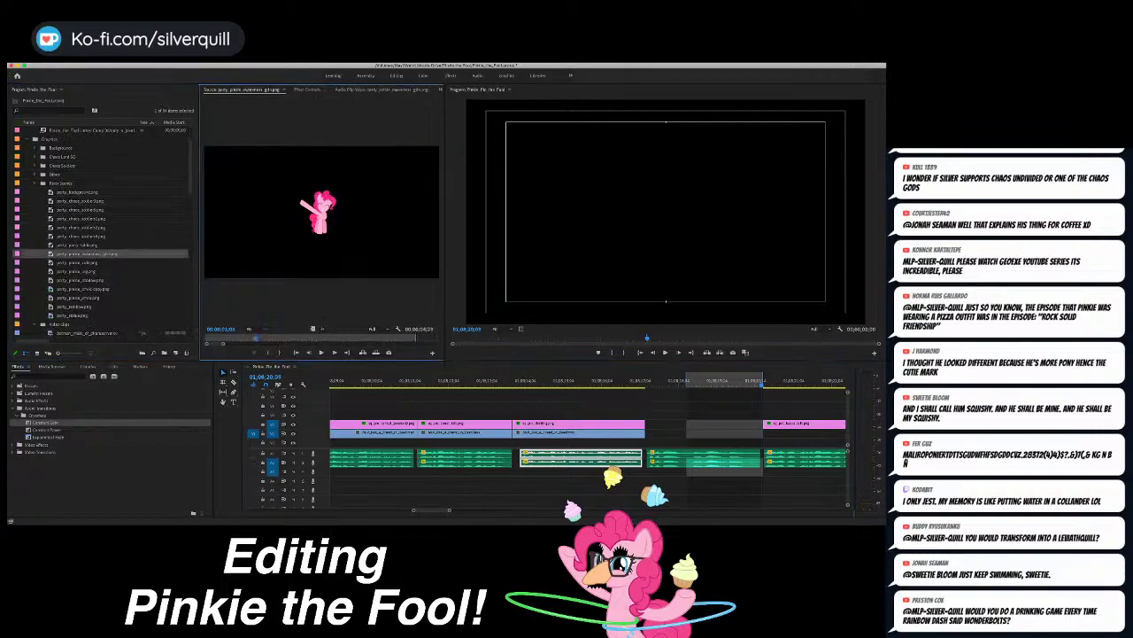
double_click(78, 246)
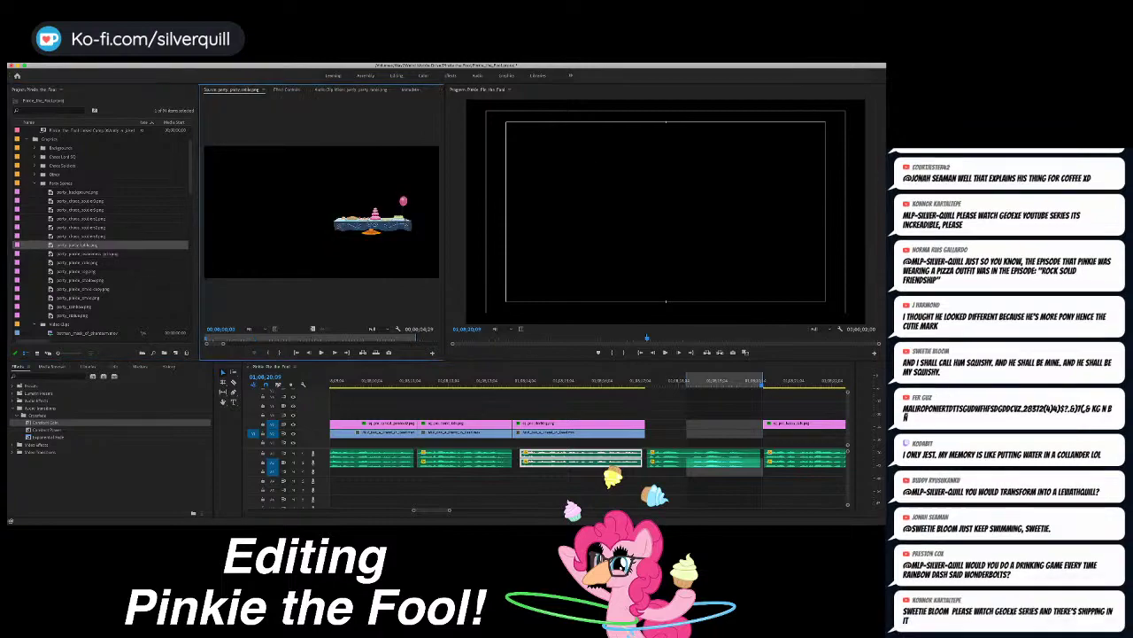
double_click(79, 237)
double_click(78, 245)
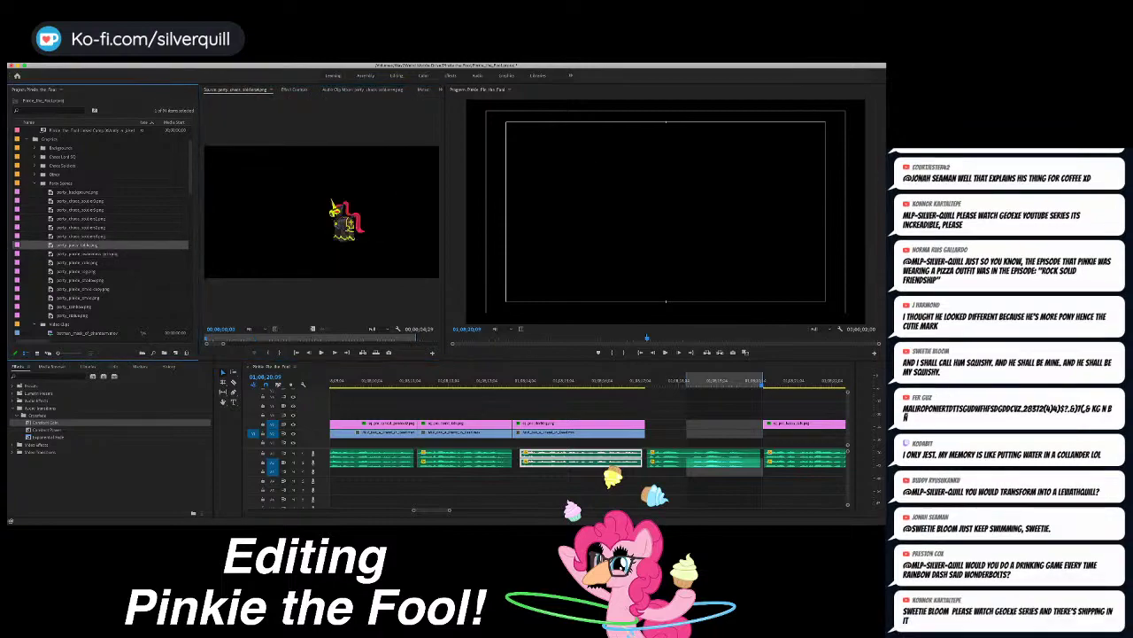
double_click(80, 254)
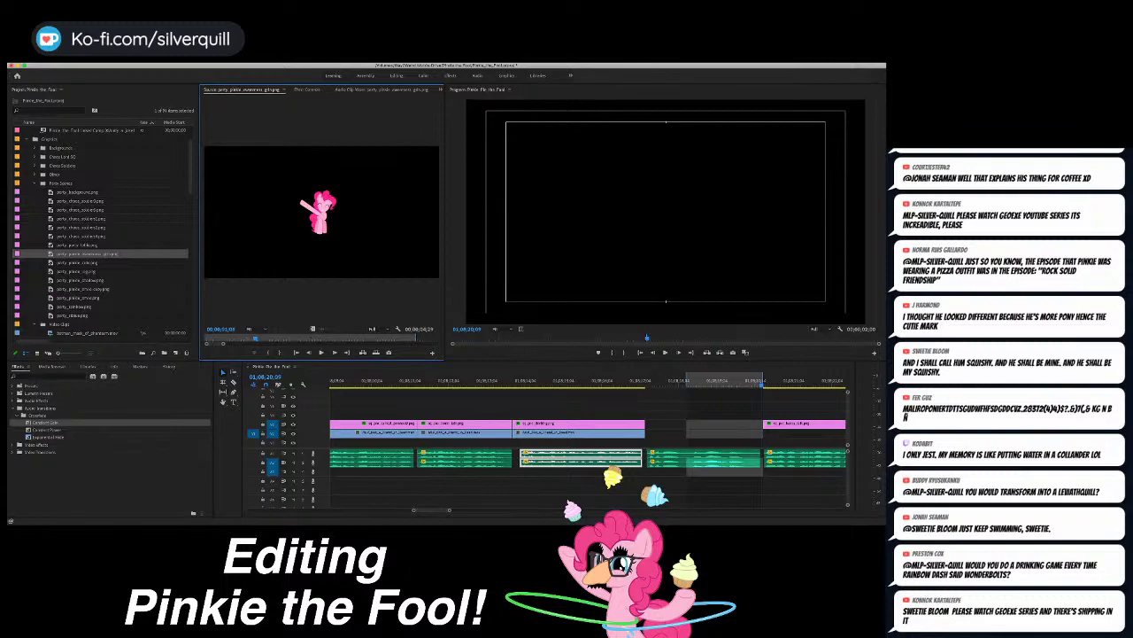
Step: Switch to pinkie_party_town.ai in Illustrator and reduce the height of its window
key("super+Tab")
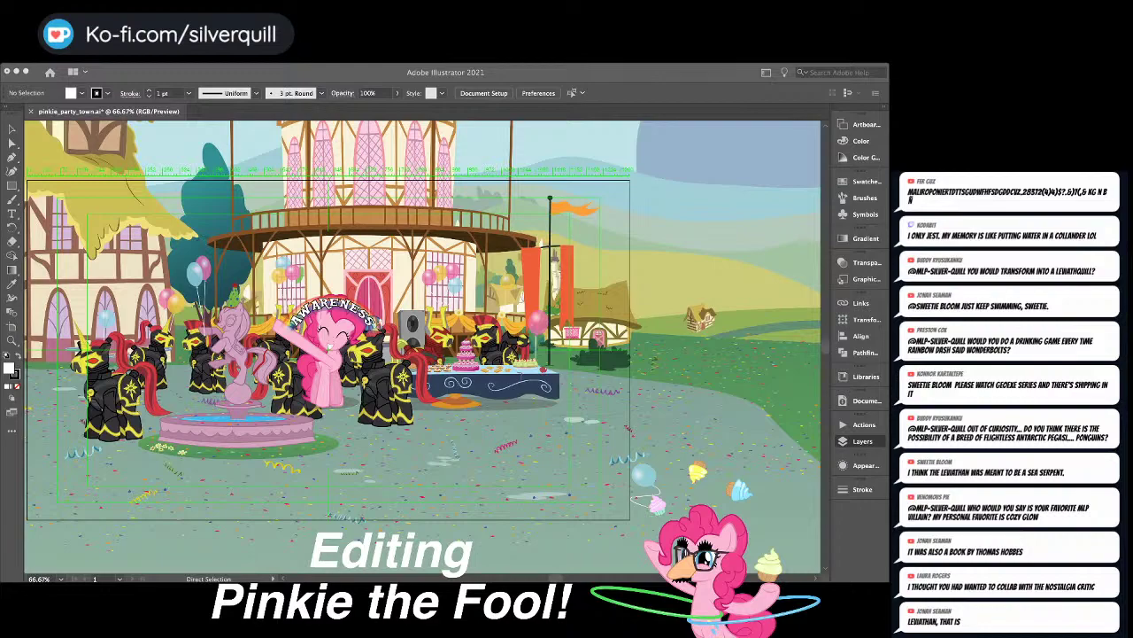
key("v")
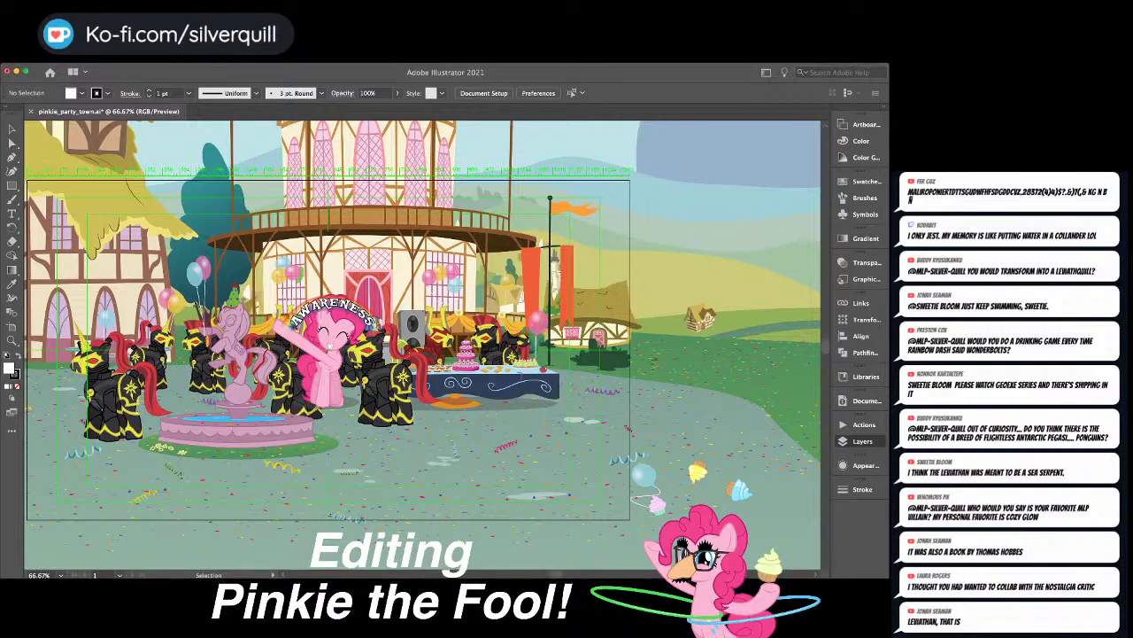
left_click_drag(444, 578, 444, 518)
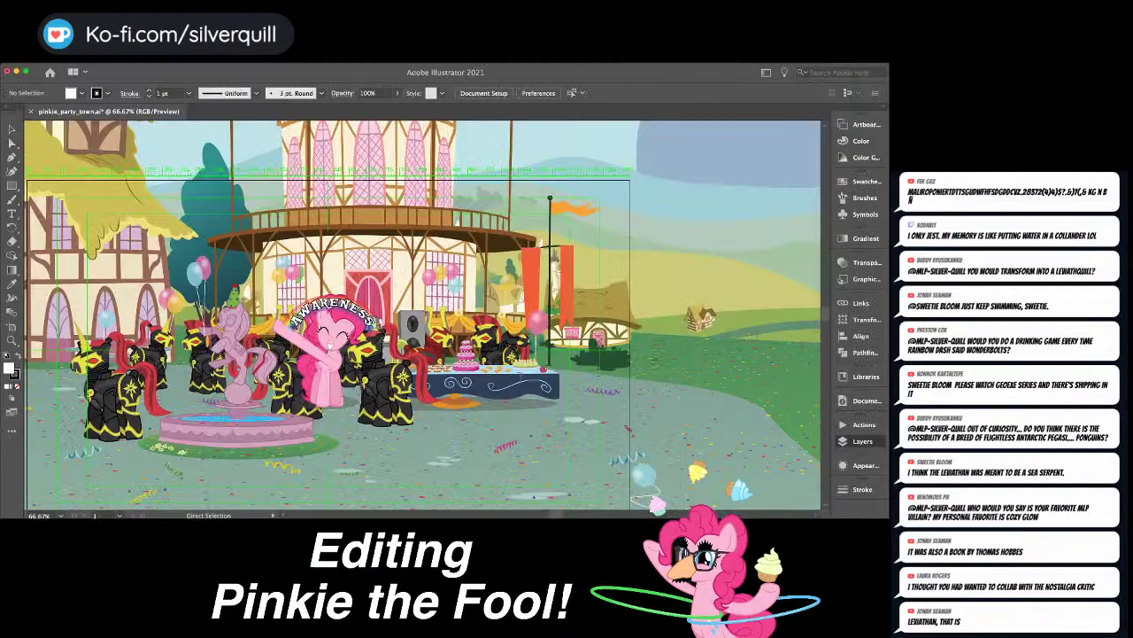
key("super+Tab")
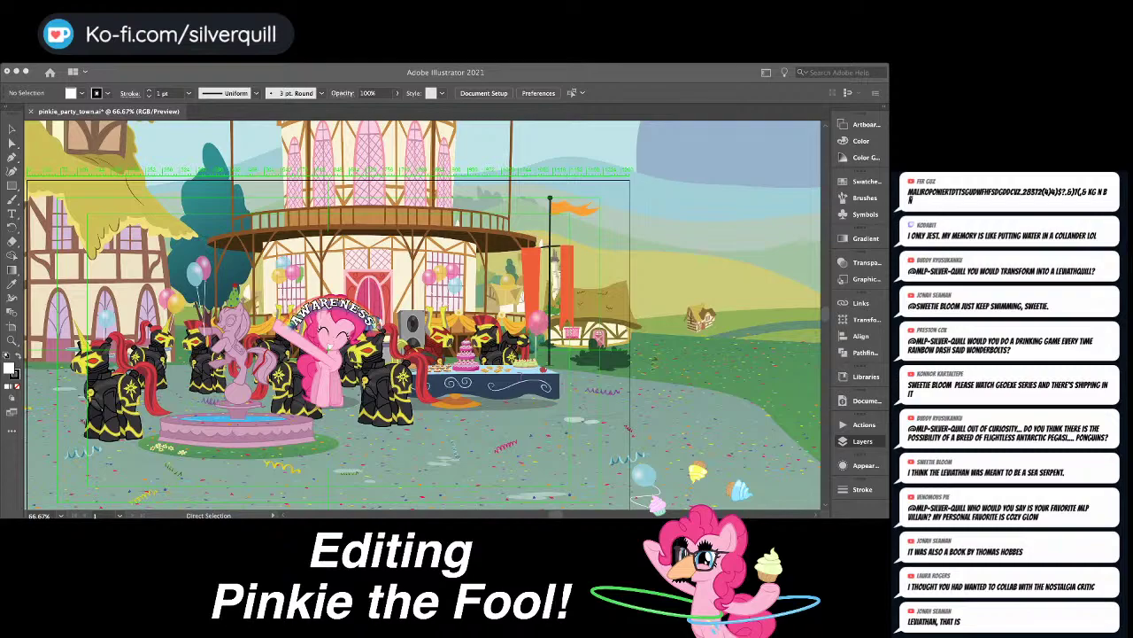
Step: Cut Pinkie's raised foreleg from her awareness pose and paste it back in place on its own layer
key("v")
scroll(423, 314, "left", 1)
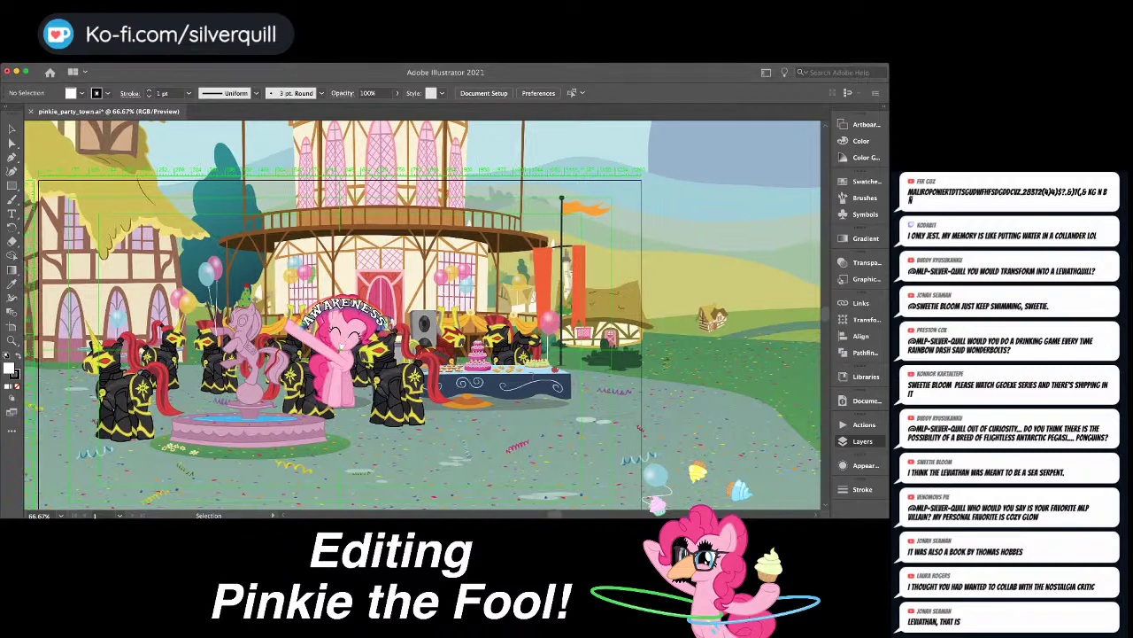
key("a")
left_click(317, 342)
key("super+x")
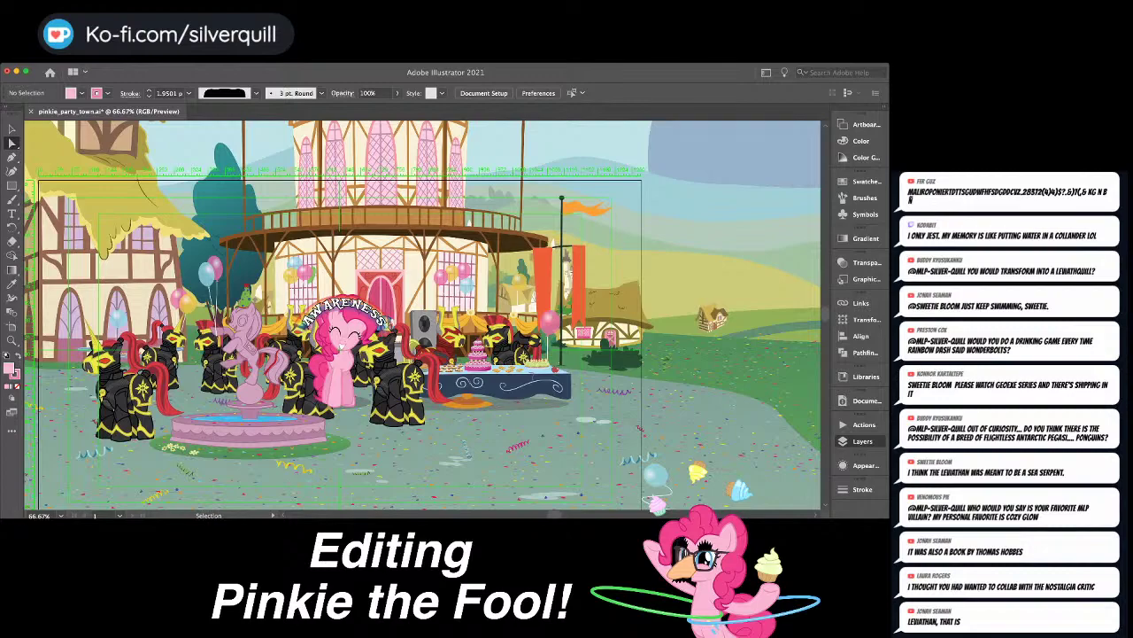
key("super+f")
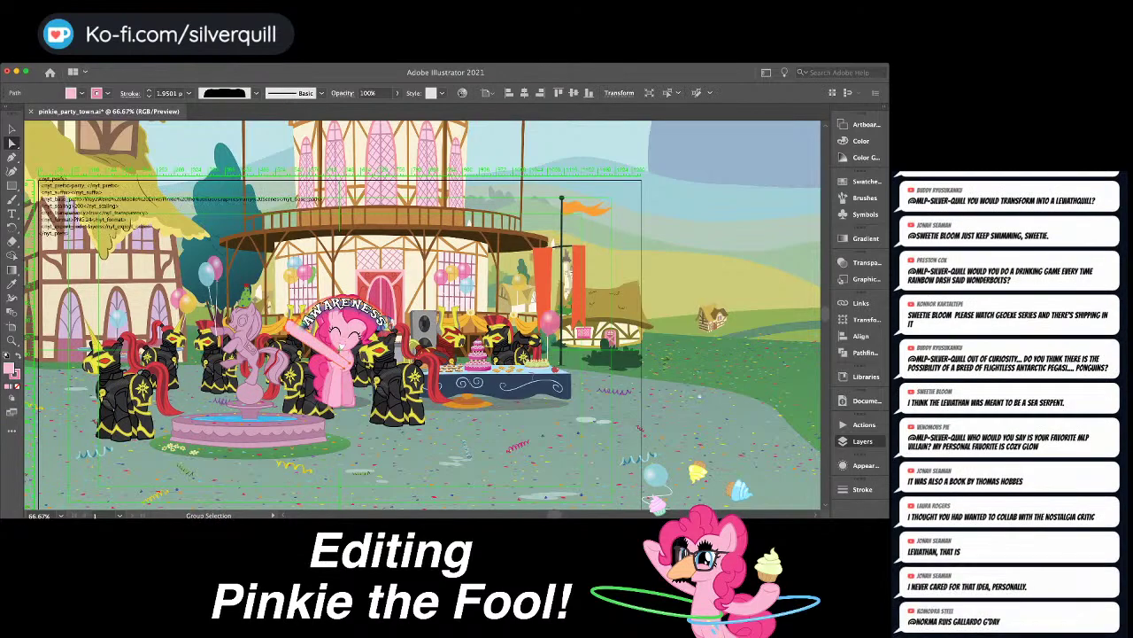
Step: Export the party scene's layers as separate PNG 24 images with the party_ prefix and save pinkie_party_town.ai
key("alt+shift+super+3")
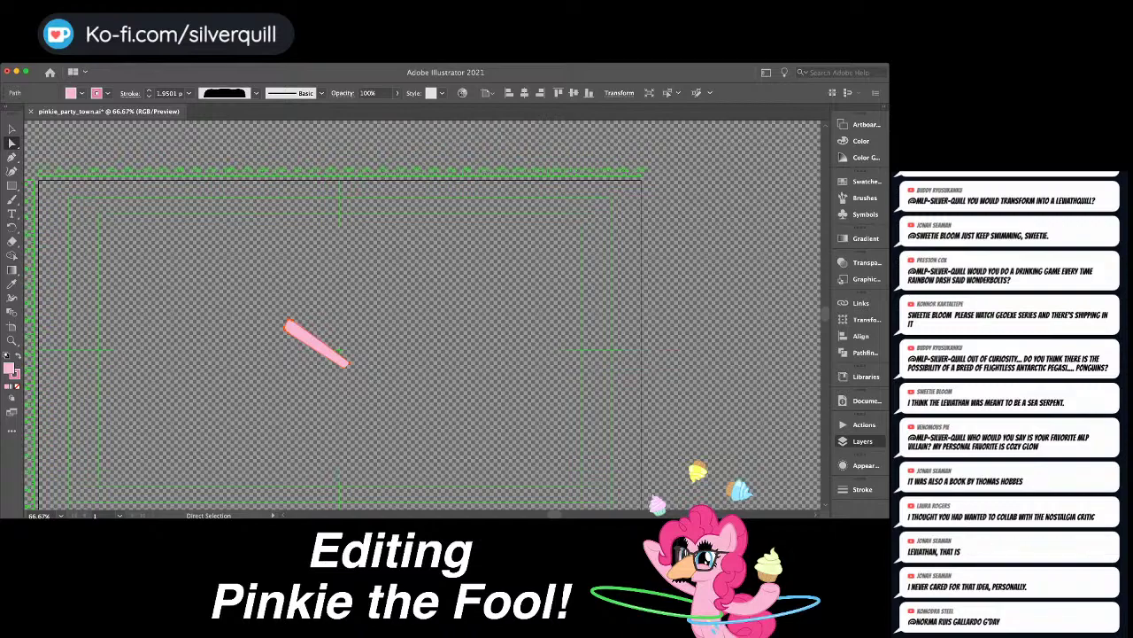
key("super+z")
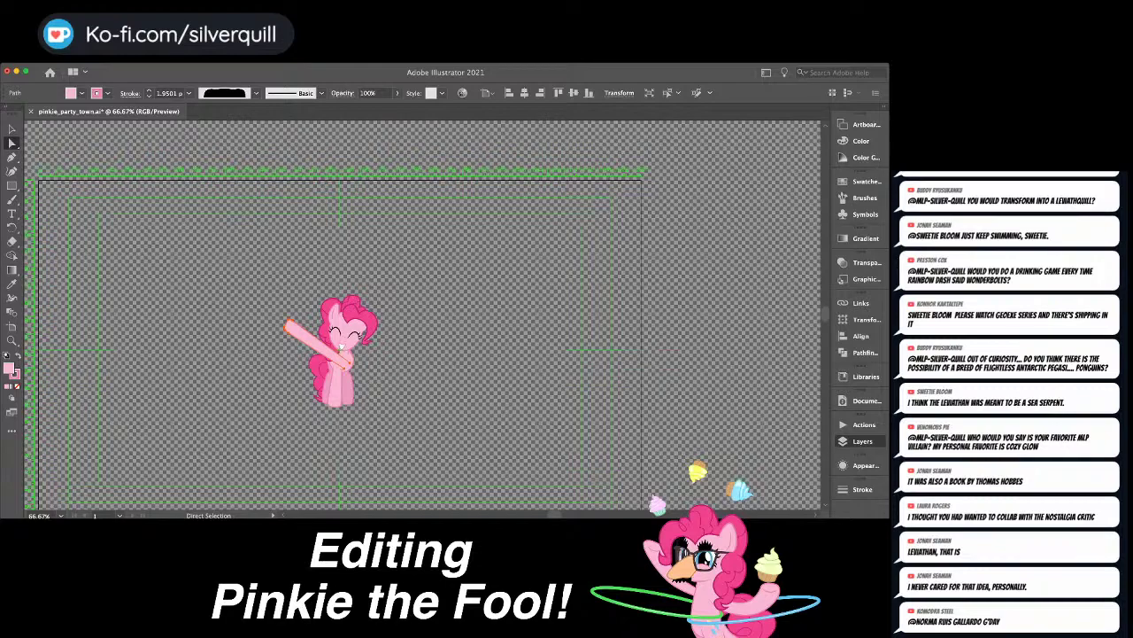
key("super+z")
key("super+z")
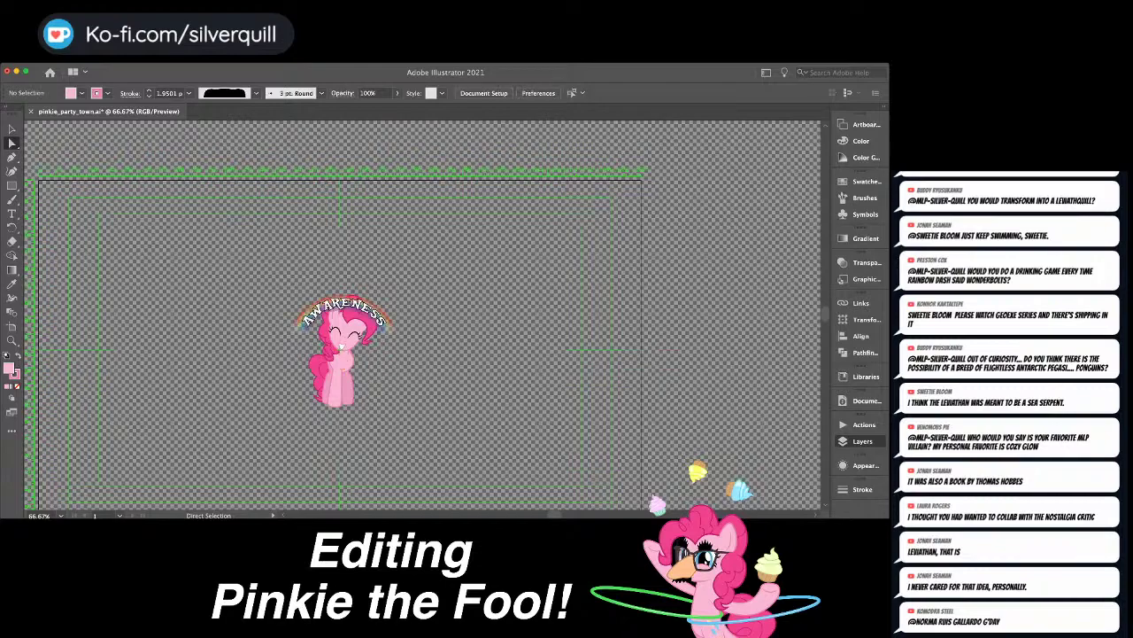
key("super+z")
key("super+z")
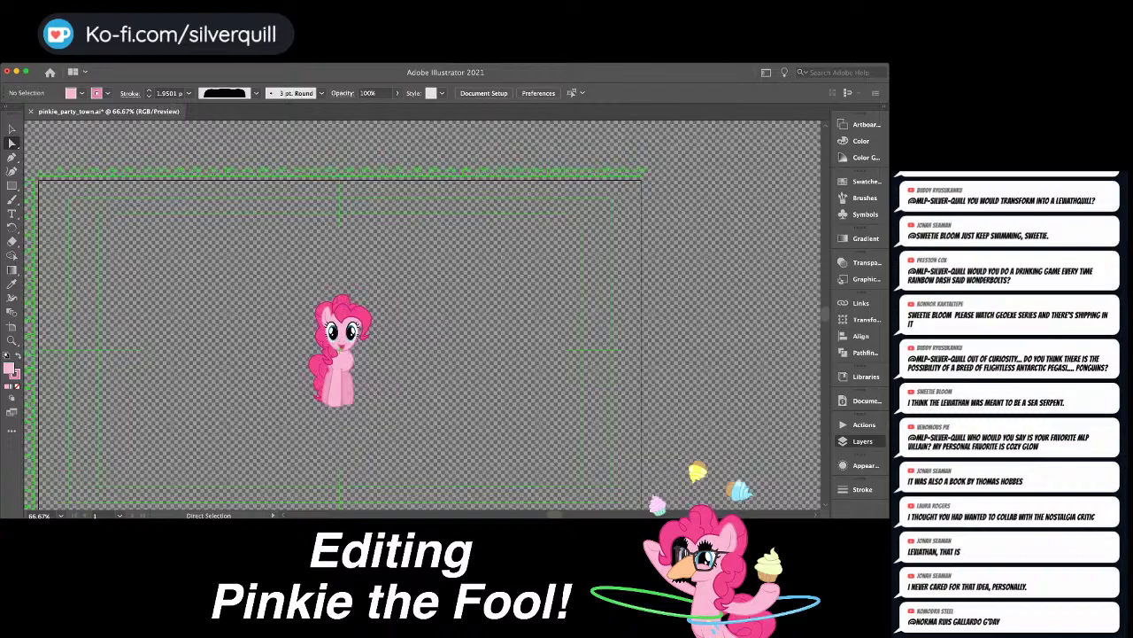
key("super+z")
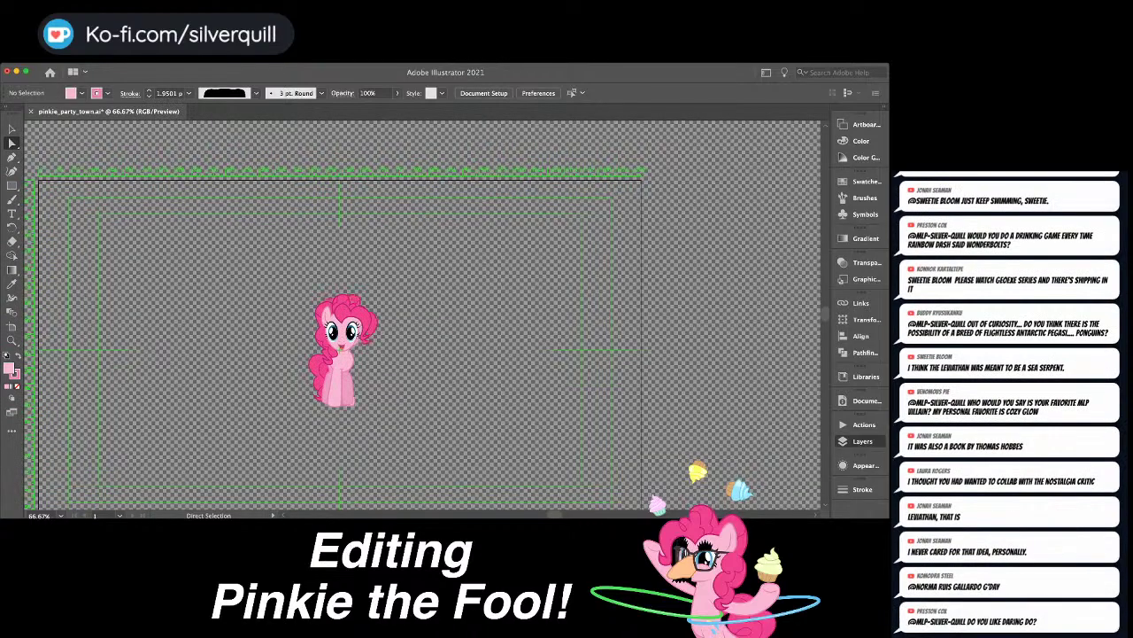
key("super+z")
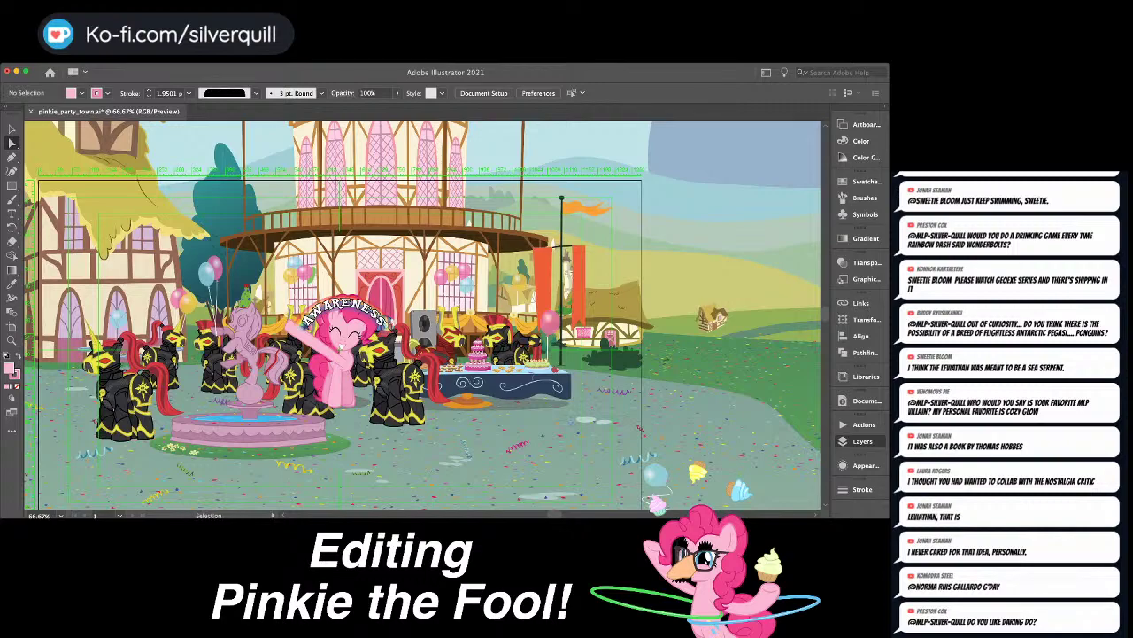
key("super+s")
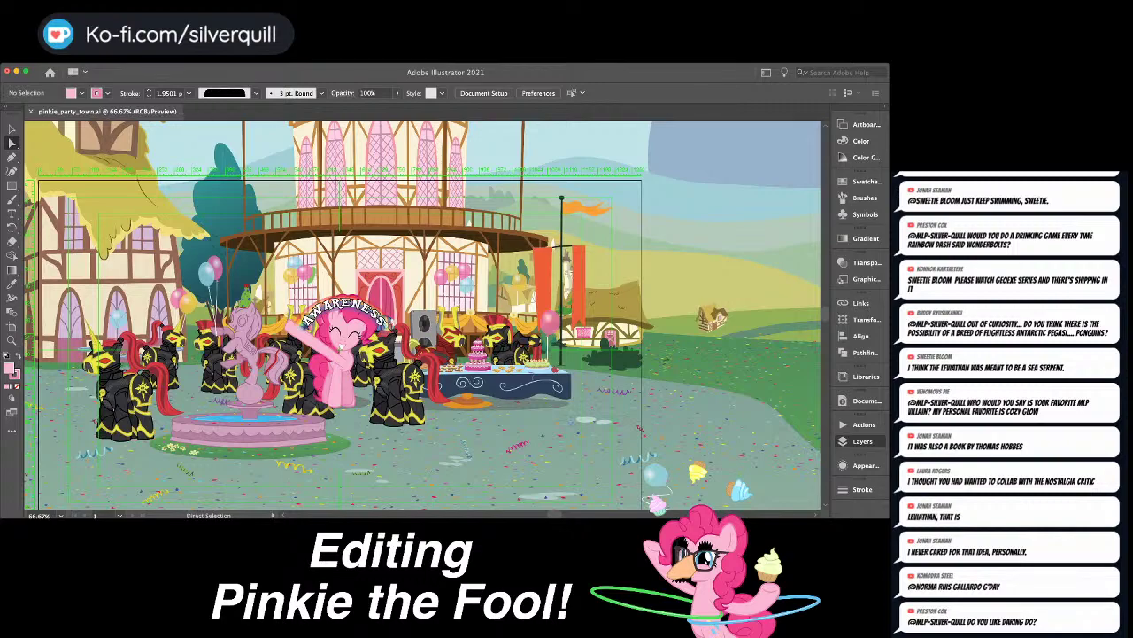
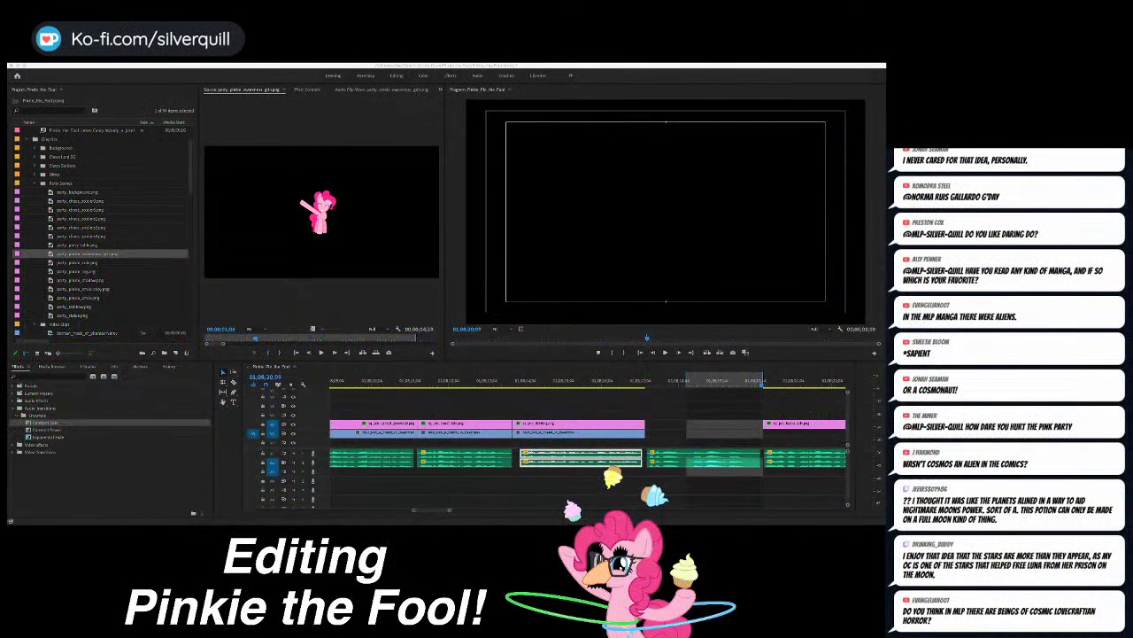
Step: Switch back to Premiere Pro, check the re-exported Pinkie images, load the awareness Pinkie and patch the source two video tracks above the griffin
key("super+Tab")
key("space")
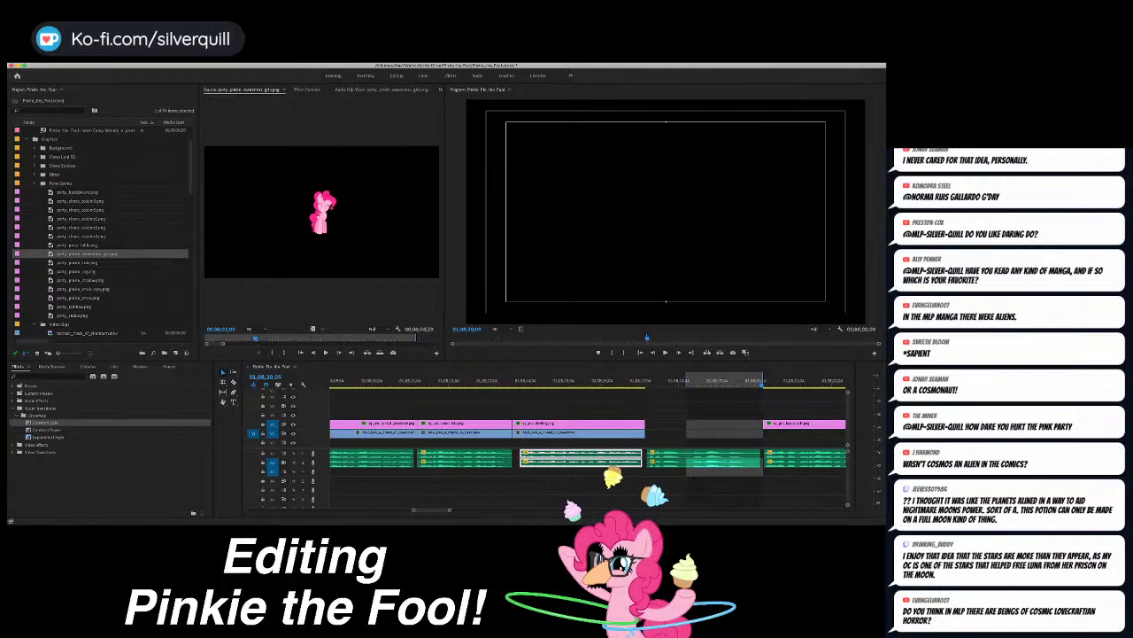
double_click(77, 271)
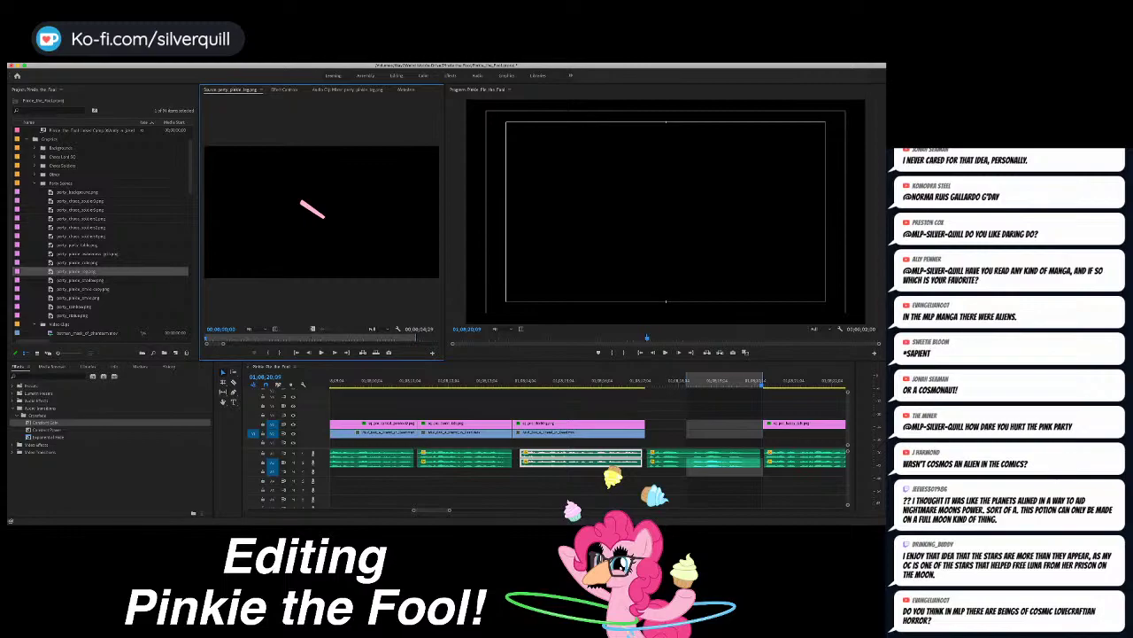
double_click(77, 262)
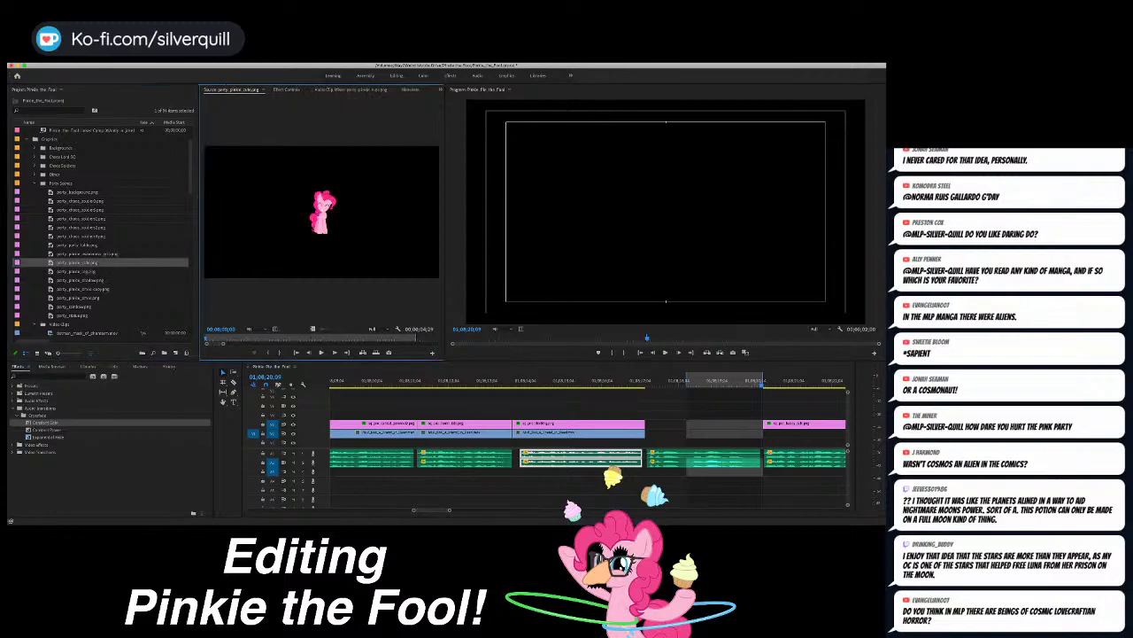
double_click(87, 254)
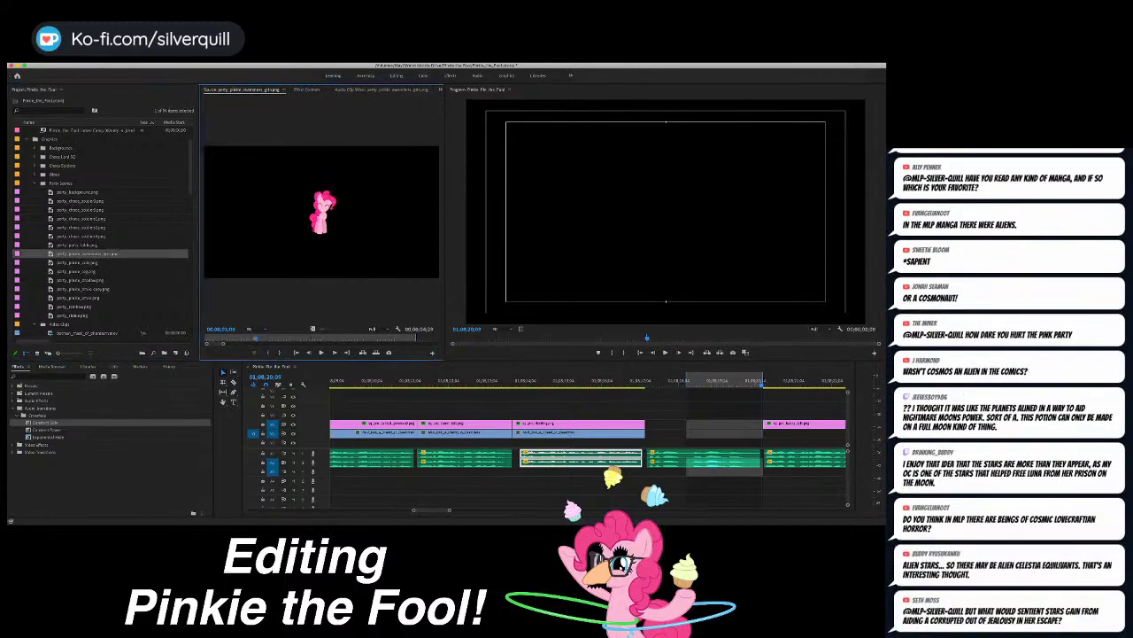
left_click(253, 405)
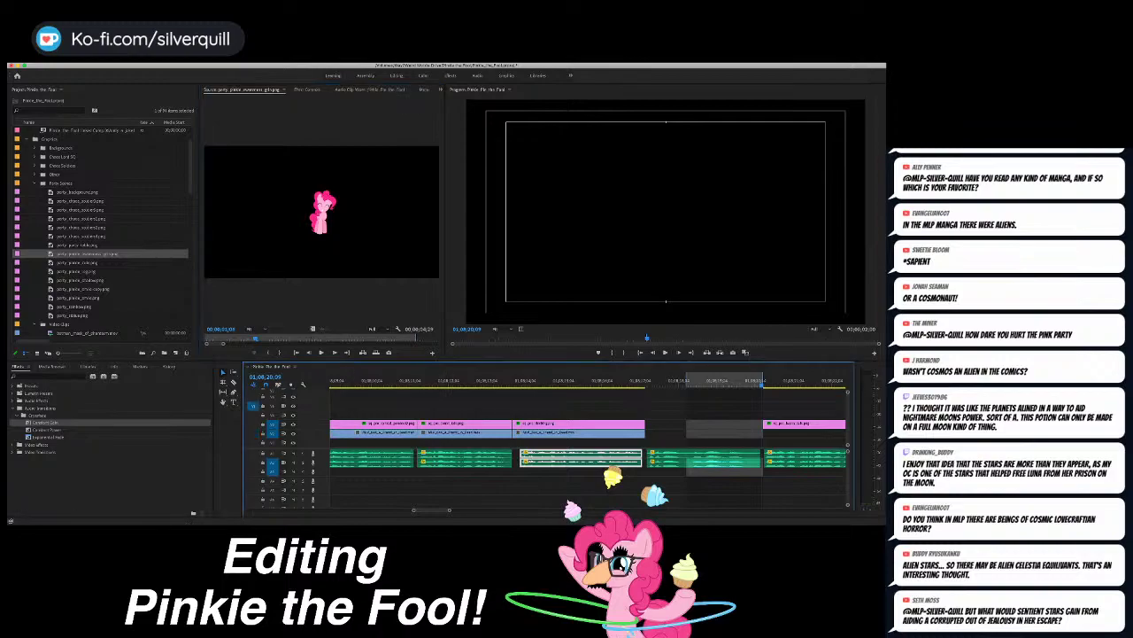
Step: Overwrite the loaded Pinkie awareness image into the marked gap on the timeline
key("period")
key("Up")
key("Up")
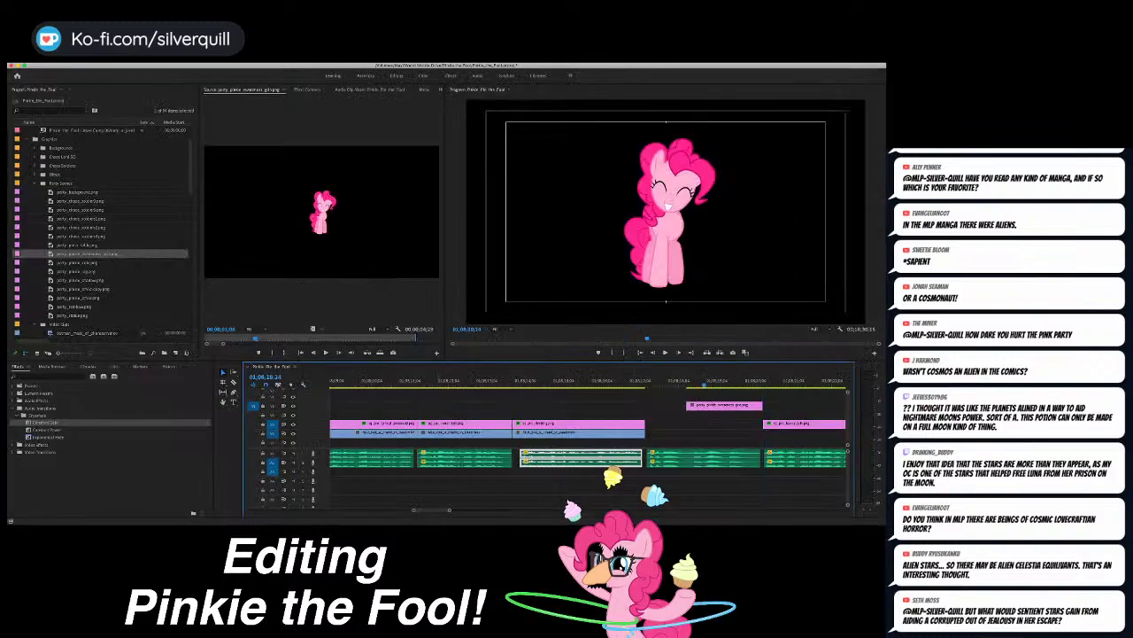
Step: Mark an in and out range on the timeline spanning the newly placed Pinkie awareness clip
left_click_drag(704, 384, 695, 384)
key("Left")
key("Left")
key("Left")
key("Left")
key("Left")
key("Left")
key("Left")
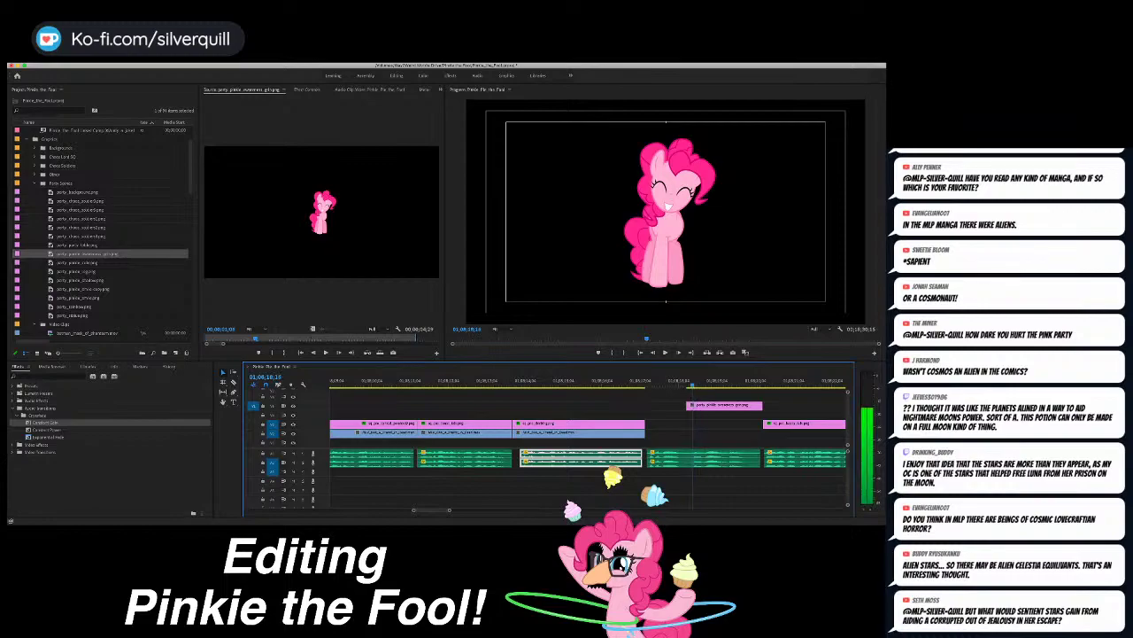
key("i")
key("Down")
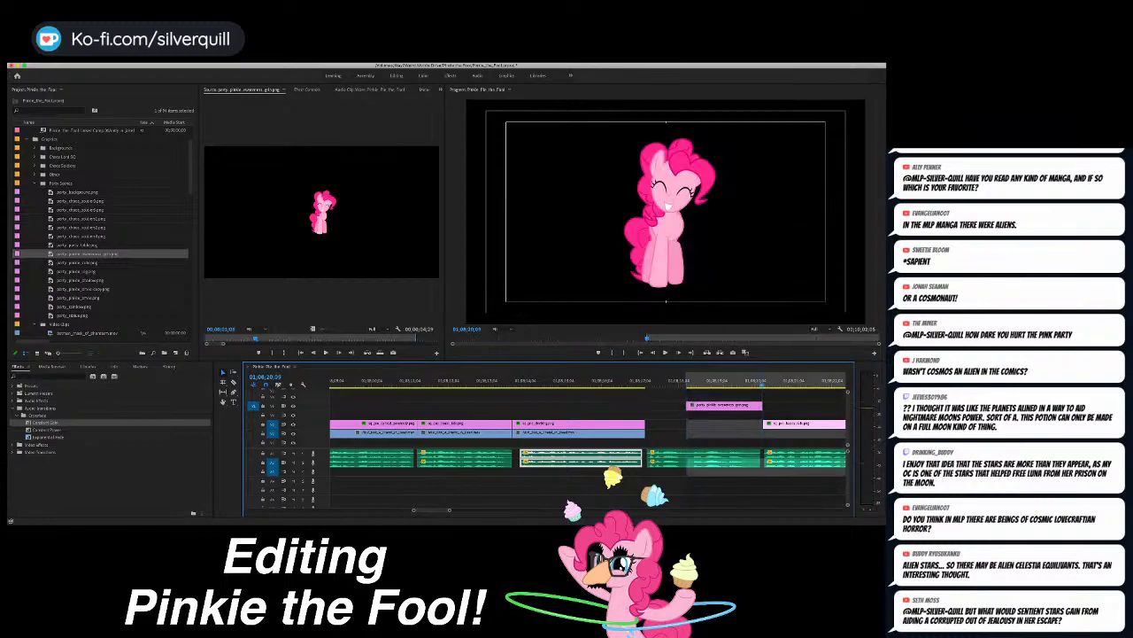
key("o")
scroll(588, 417, "left", 1)
scroll(588, 416, "up", 1)
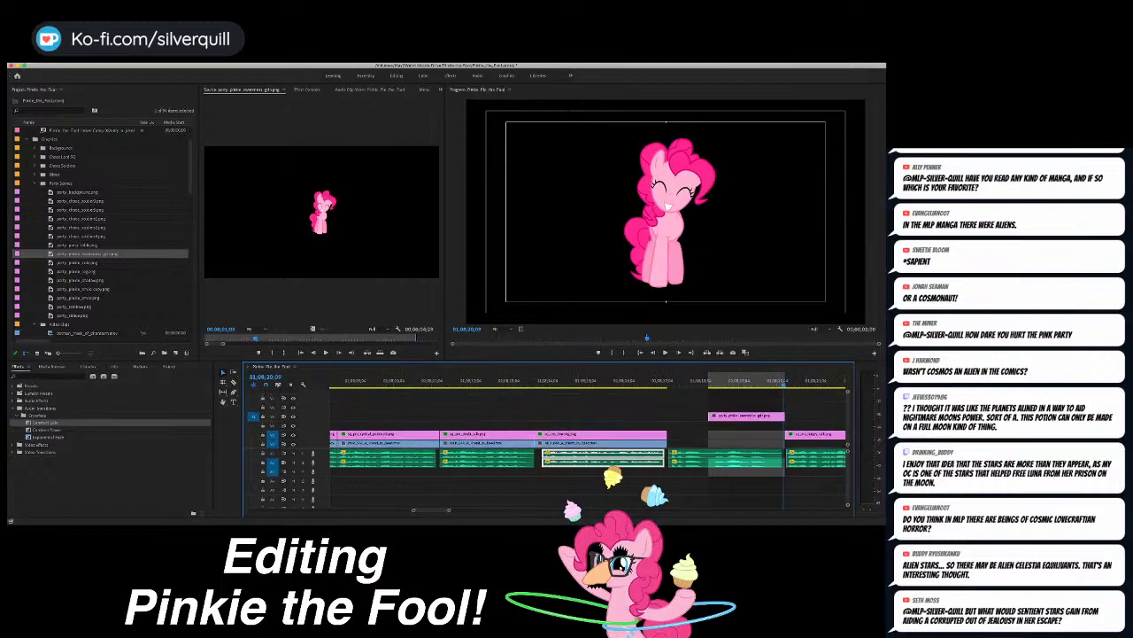
Step: Overwrite the Pinkie leg image into the marked range above the Pinkie awareness clip, and raise it one track to leave a free track between
double_click(76, 271)
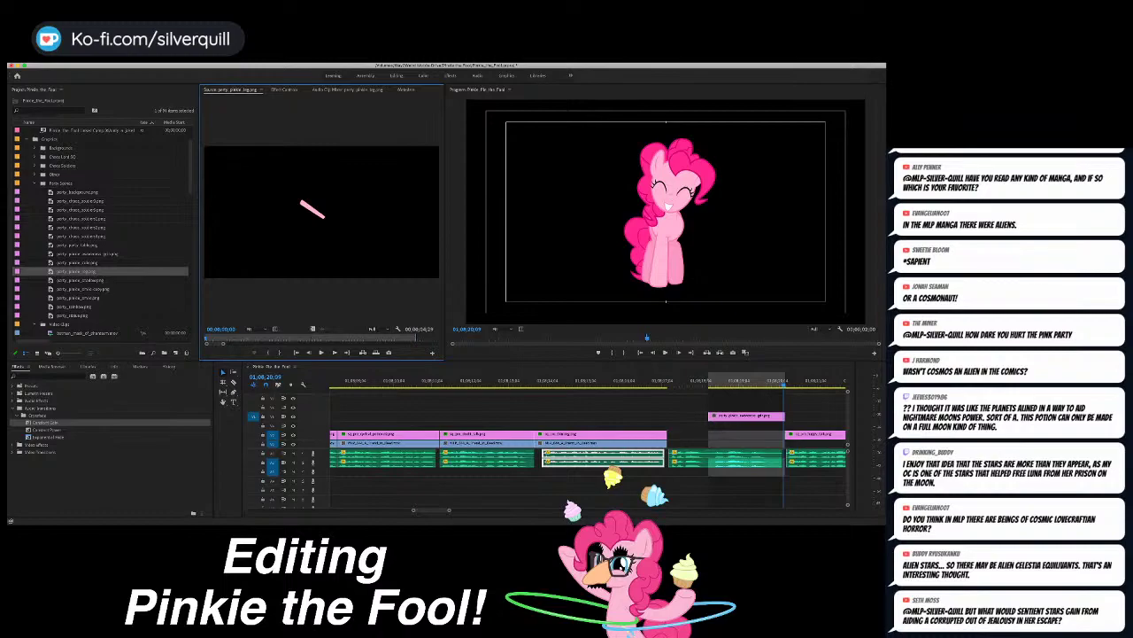
left_click(254, 408)
key("period")
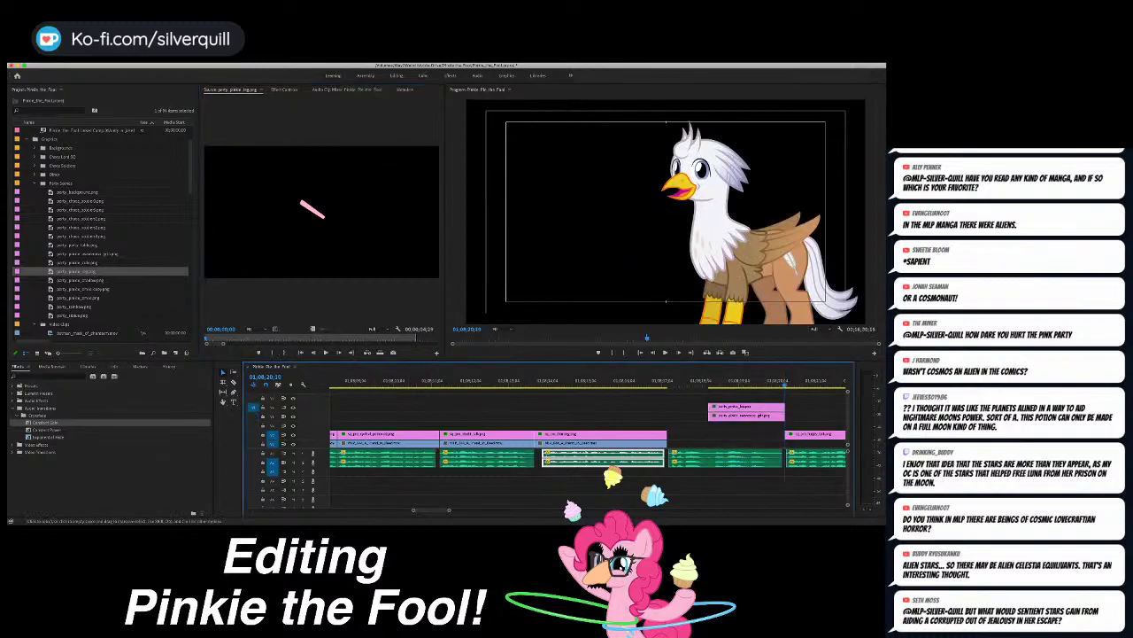
left_click_drag(742, 406, 742, 398)
left_click(738, 382)
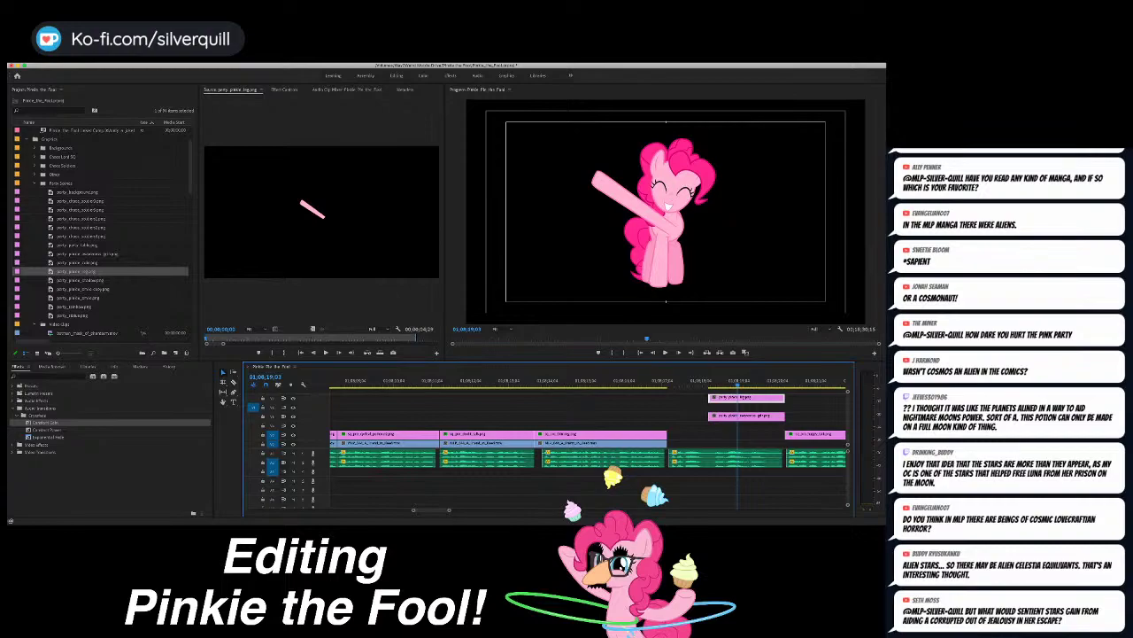
Step: Place the Awareness rainbow image on the track between the Pinkie clip and the leg clip, spanning the same duration
double_click(87, 254)
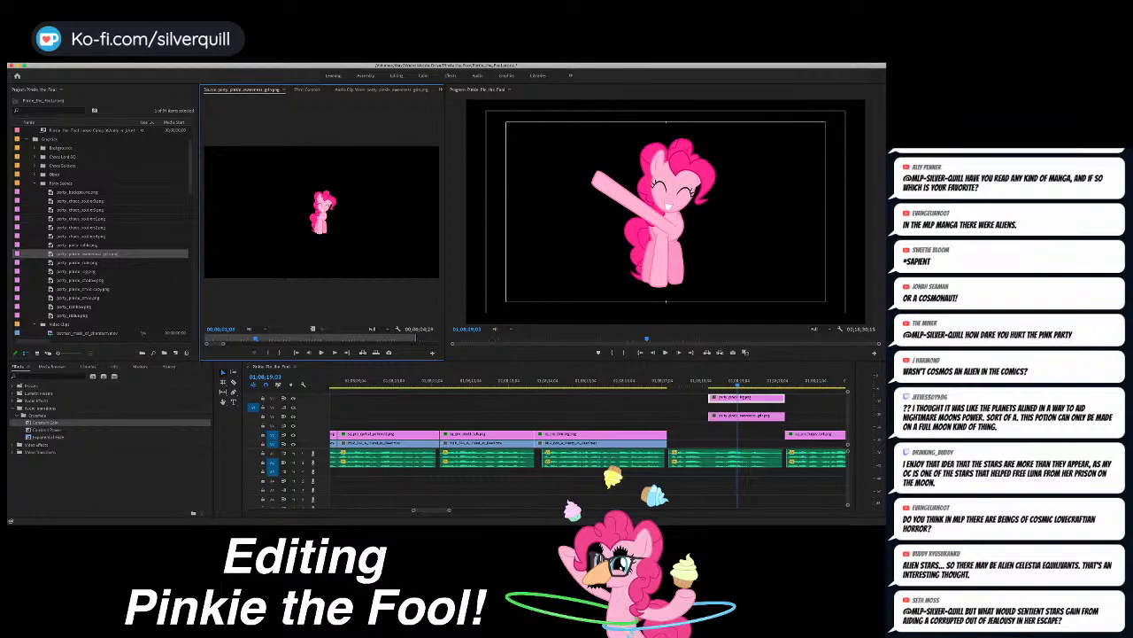
double_click(74, 307)
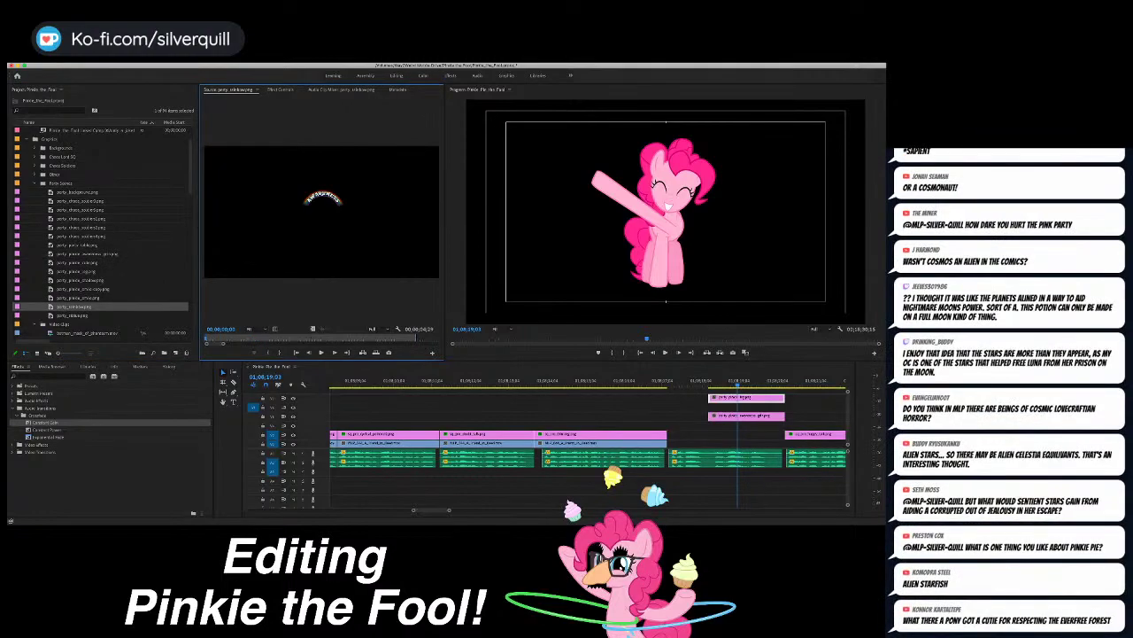
key("shift+3")
key("Up")
key("Up")
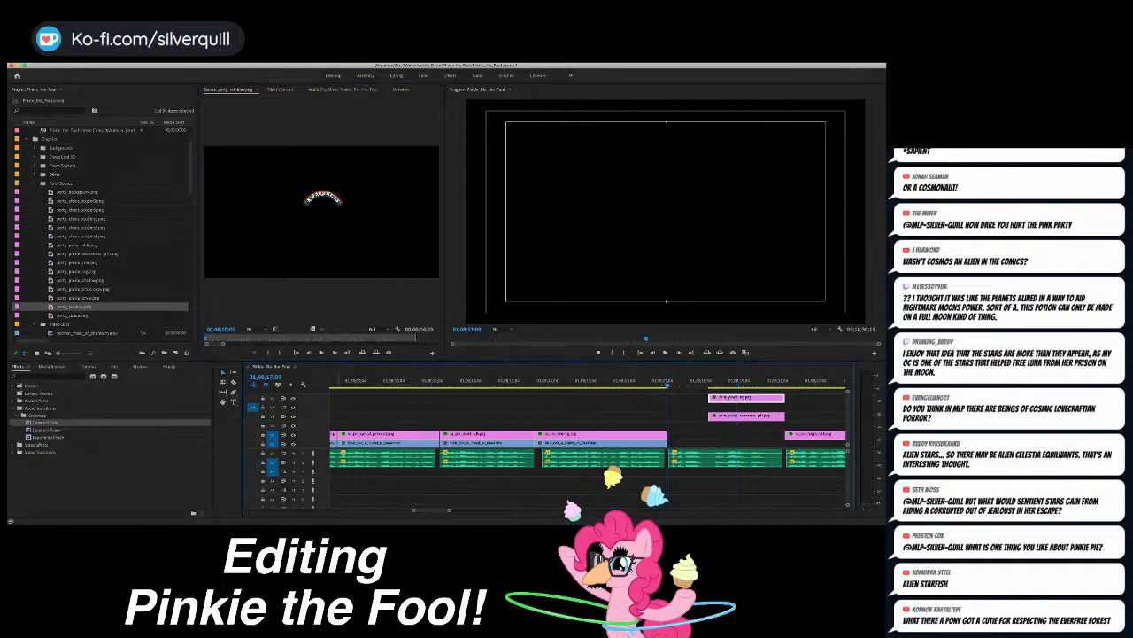
left_click(273, 407)
left_click(273, 398)
key("space")
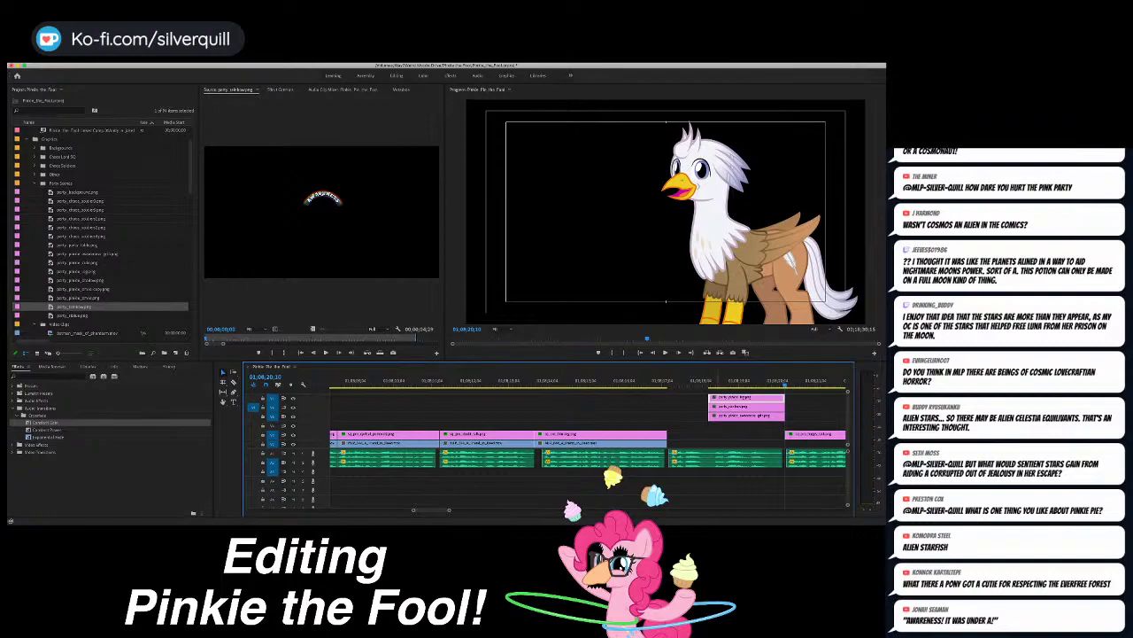
Step: Move the leg clip's anchor point to Pinkie's shoulder through its Motion effect
left_click(718, 381)
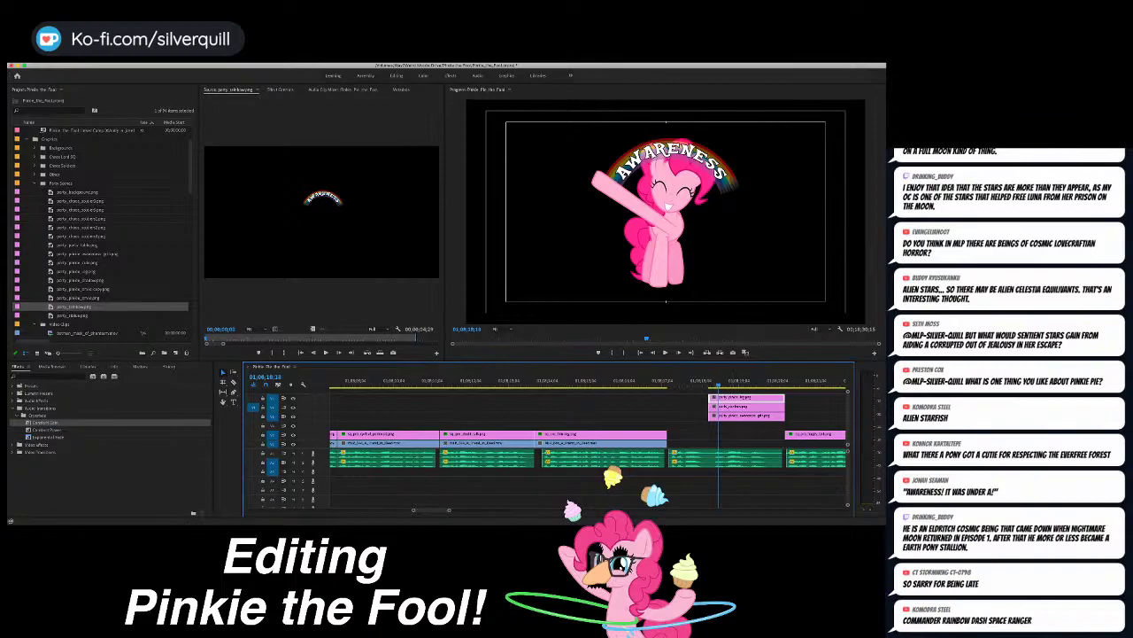
left_click(281, 89)
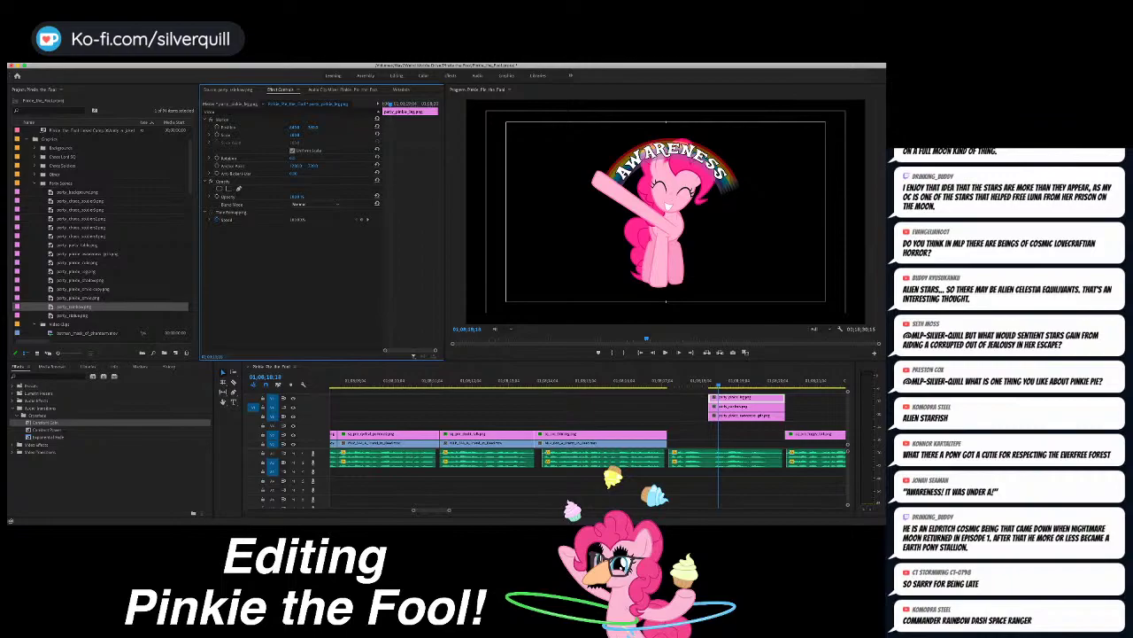
left_click(222, 120)
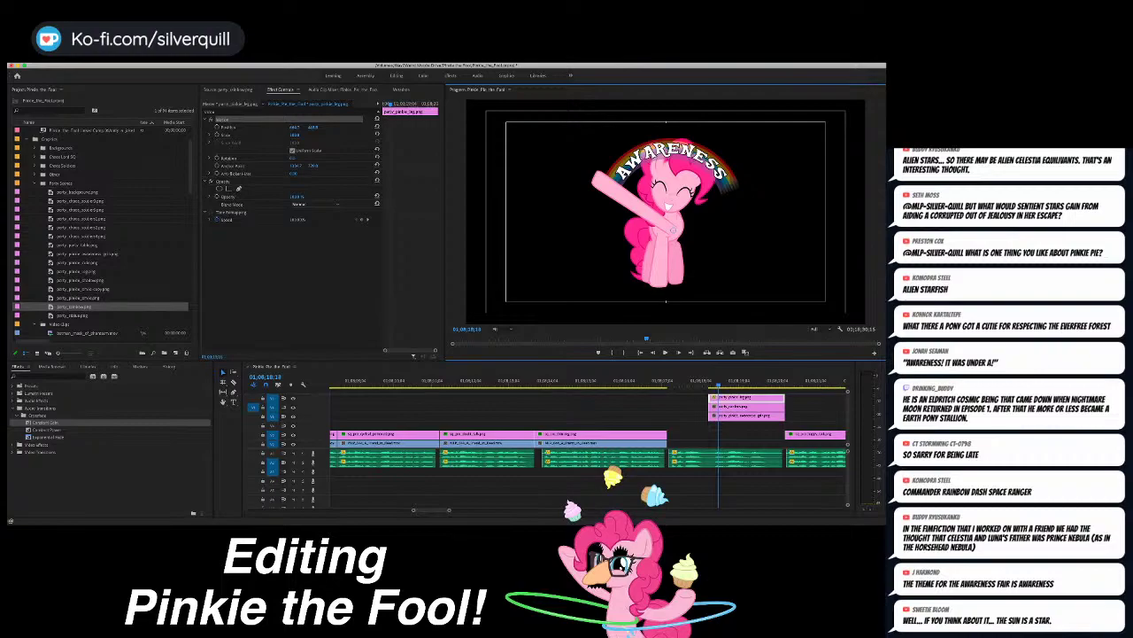
Step: Turn on Rotation keyframing for the leg clip shortly after its start, and expand the Rotation property
left_click(708, 382)
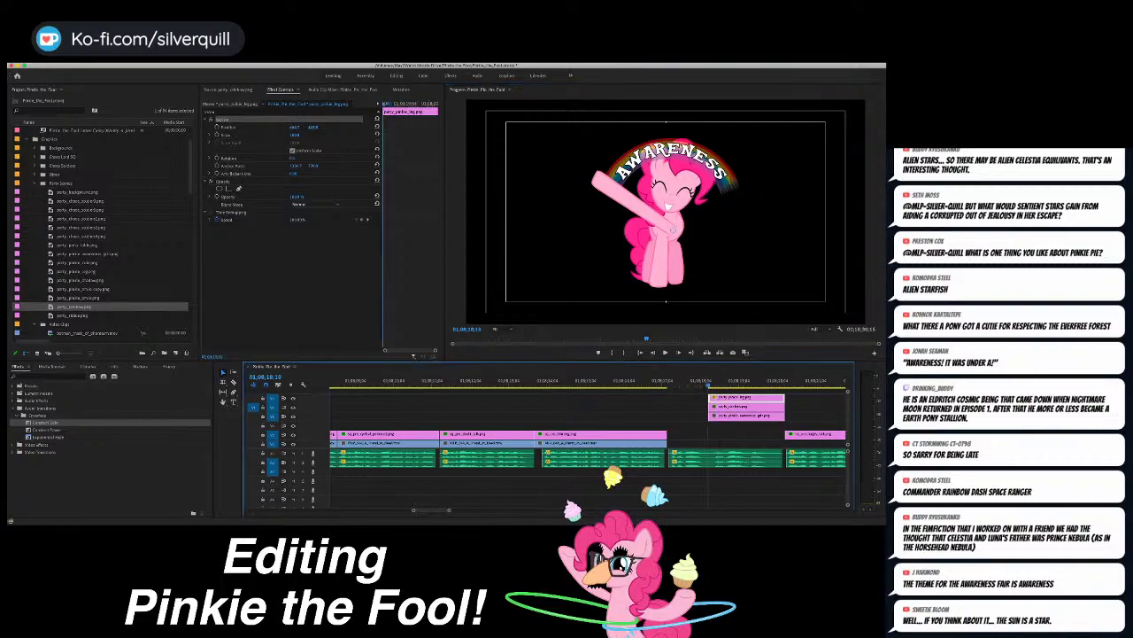
key("space")
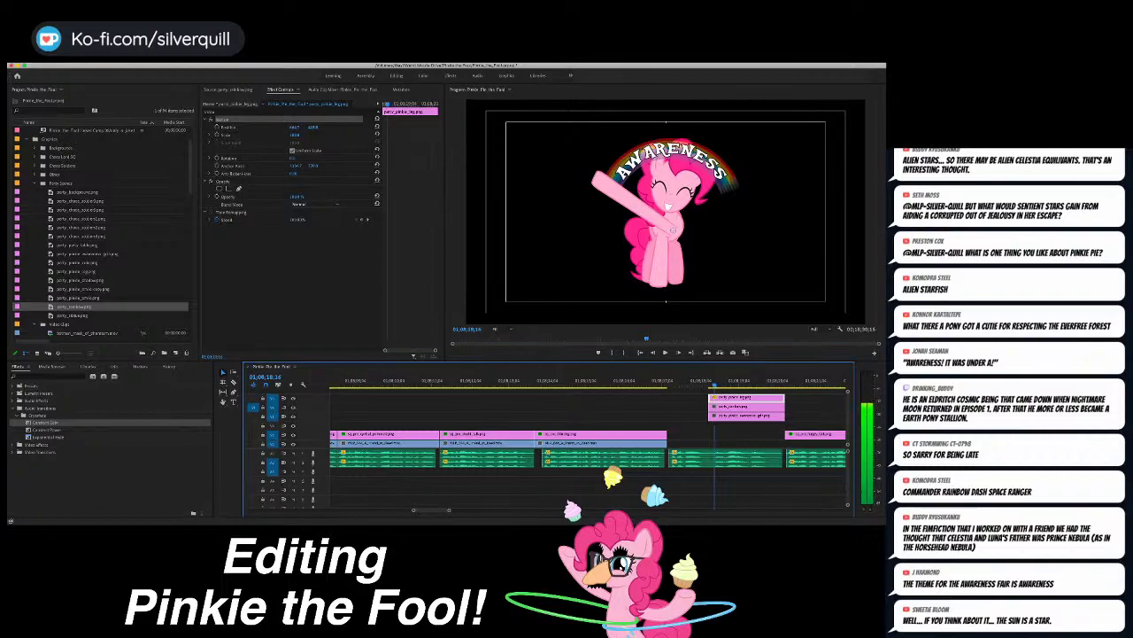
key("space")
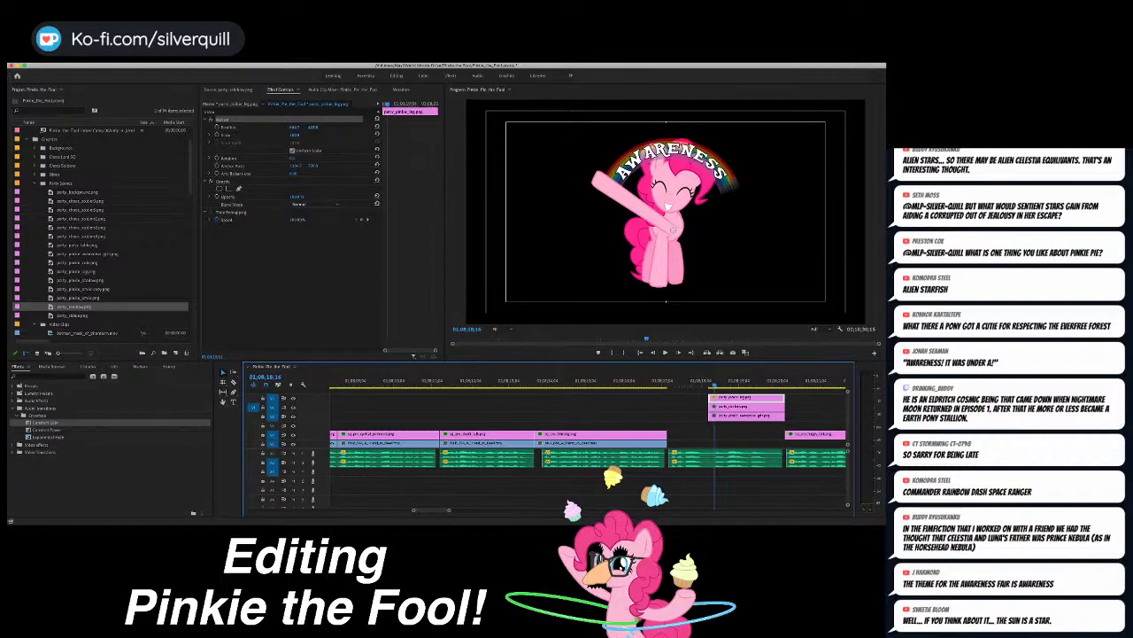
left_click(217, 158)
left_click(211, 158)
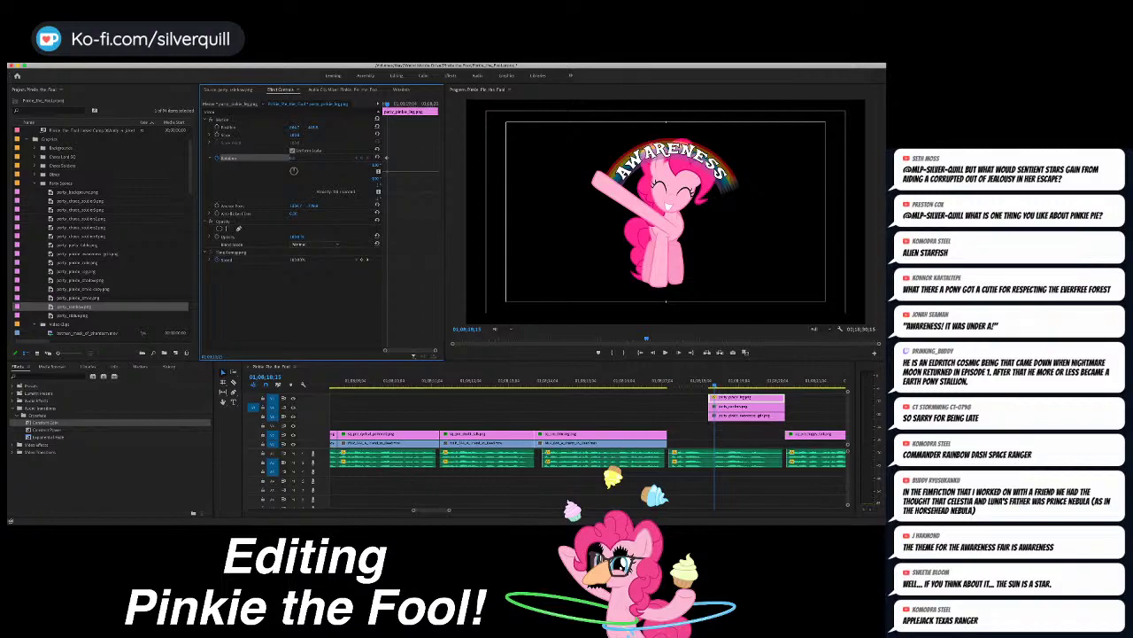
Step: Add a Rotation keyframe near the leg clip's end that swings the leg clockwise to the other side of Pinkie's head
key("space")
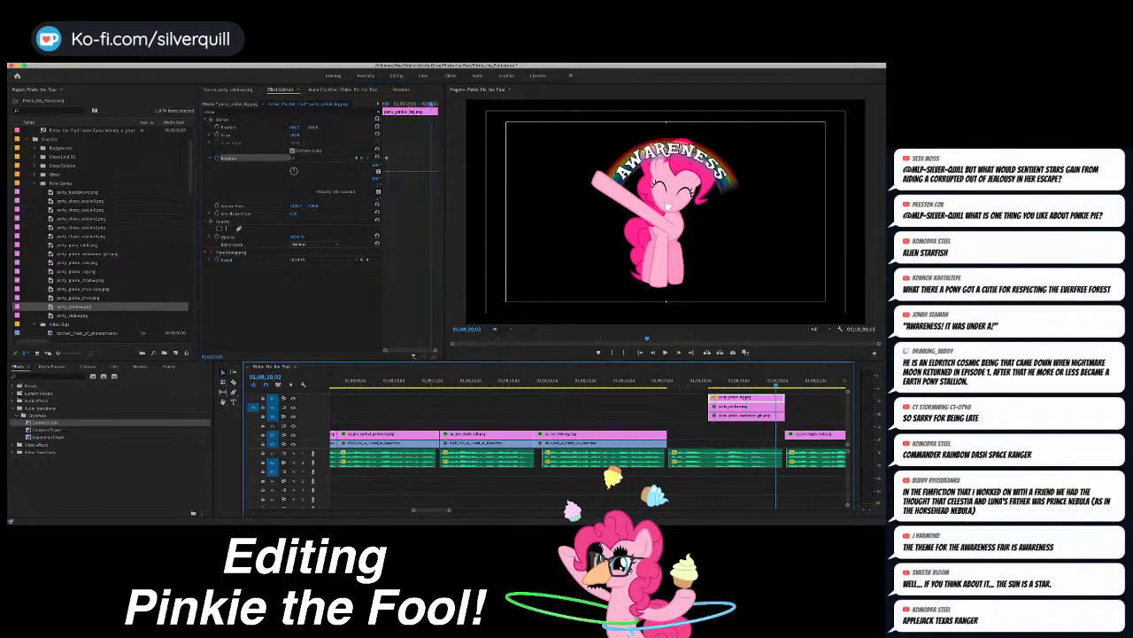
key("Right")
key("Right")
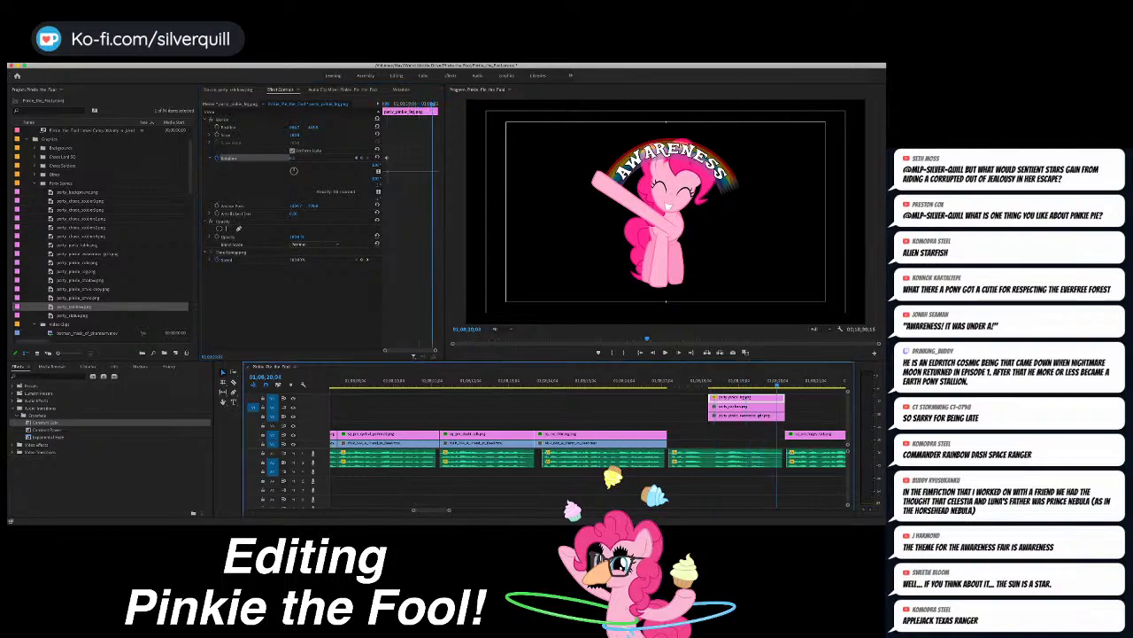
left_click(293, 158)
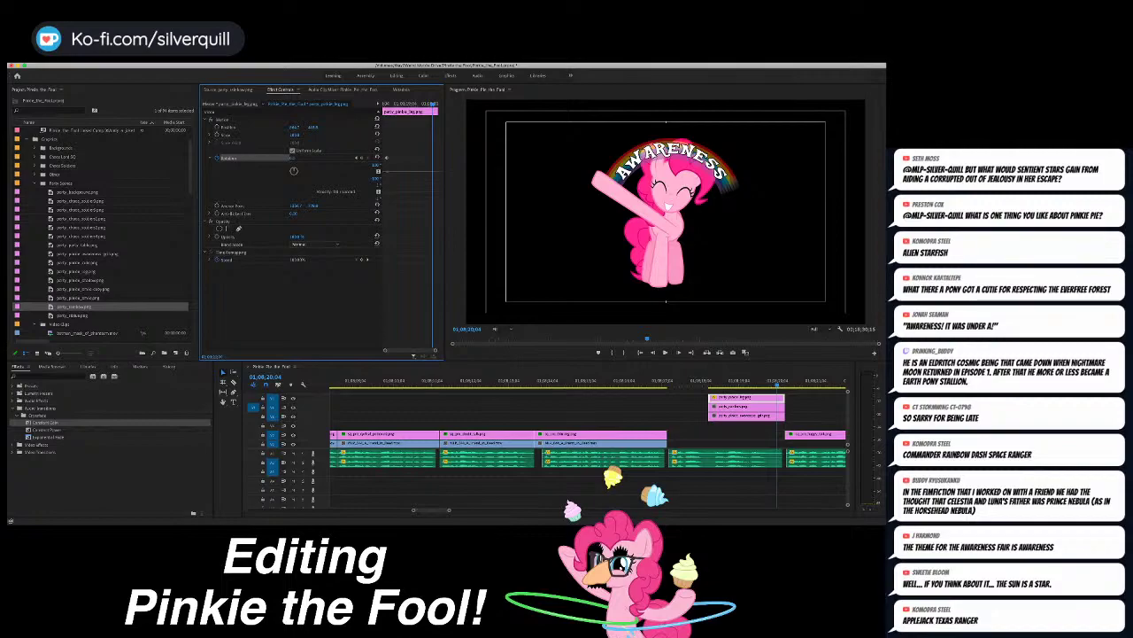
left_click_drag(293, 159, 340, 158)
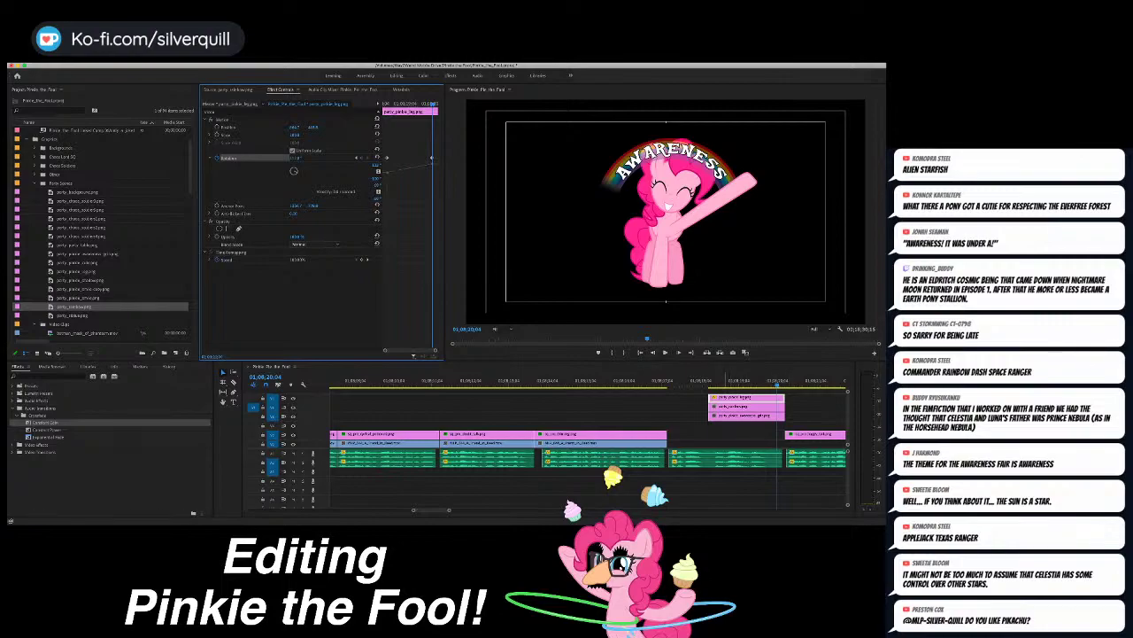
Step: Place the playhead at the start of the stacked Pinkie clips and select the Awareness rainbow clip
left_click(716, 382)
scroll(715, 425, "left", 5)
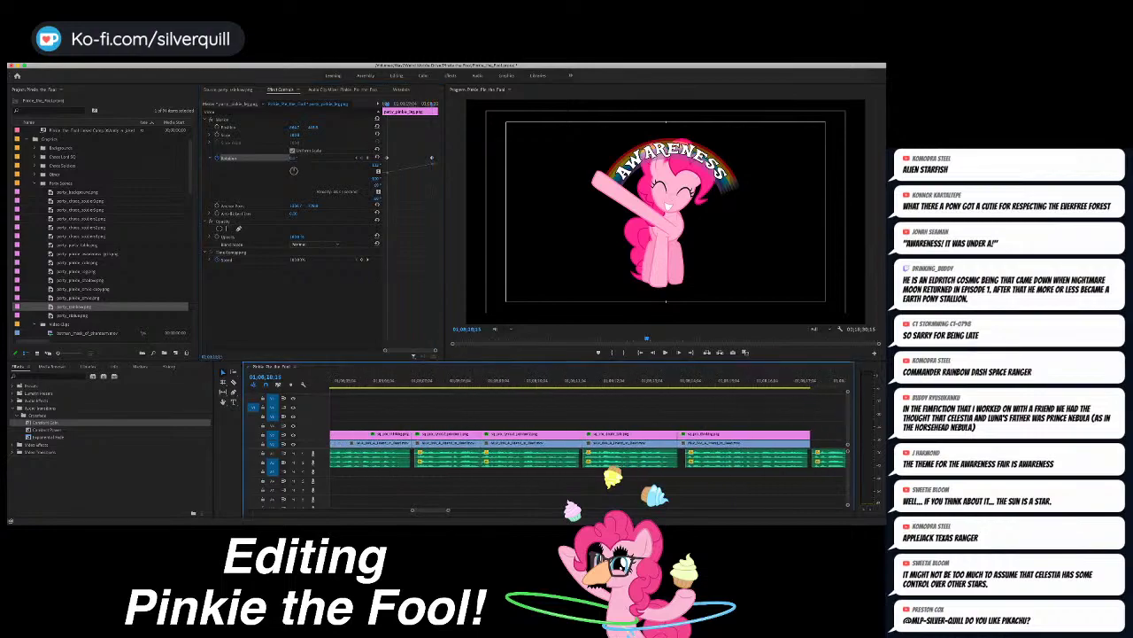
scroll(588, 434, "right", 4)
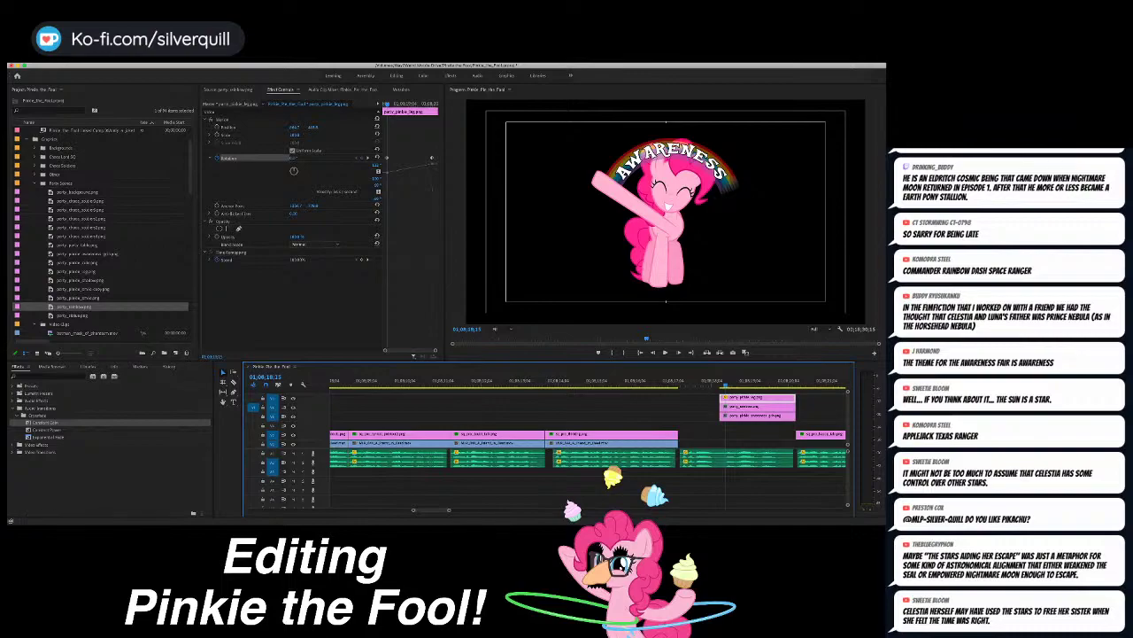
scroll(584, 442, "right", 3)
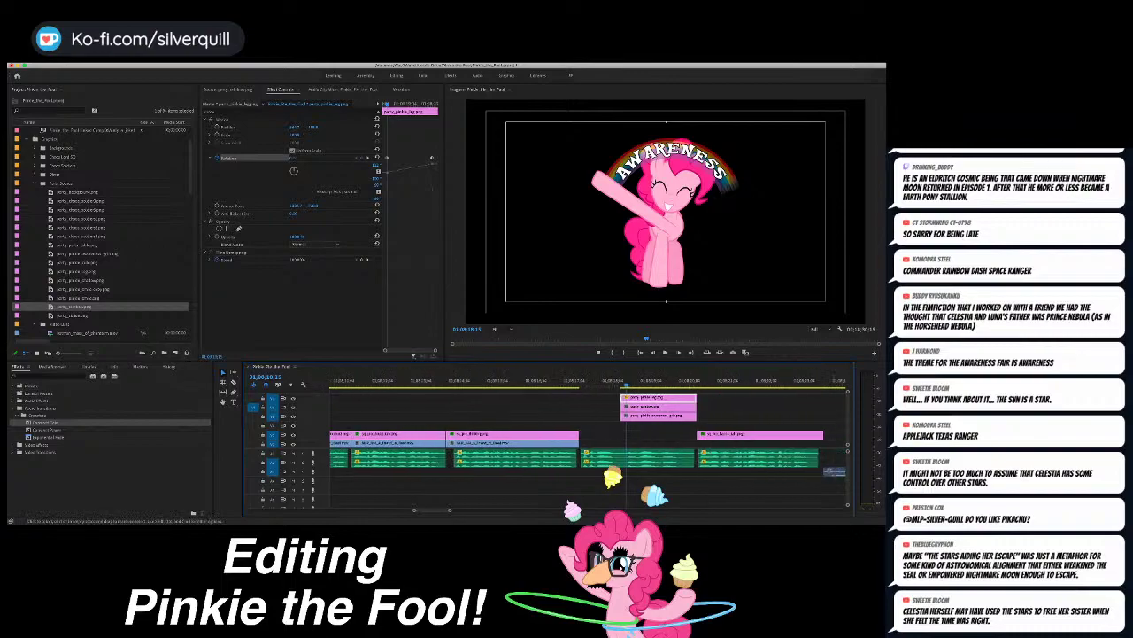
scroll(567, 425, "right", 2)
left_click(549, 408)
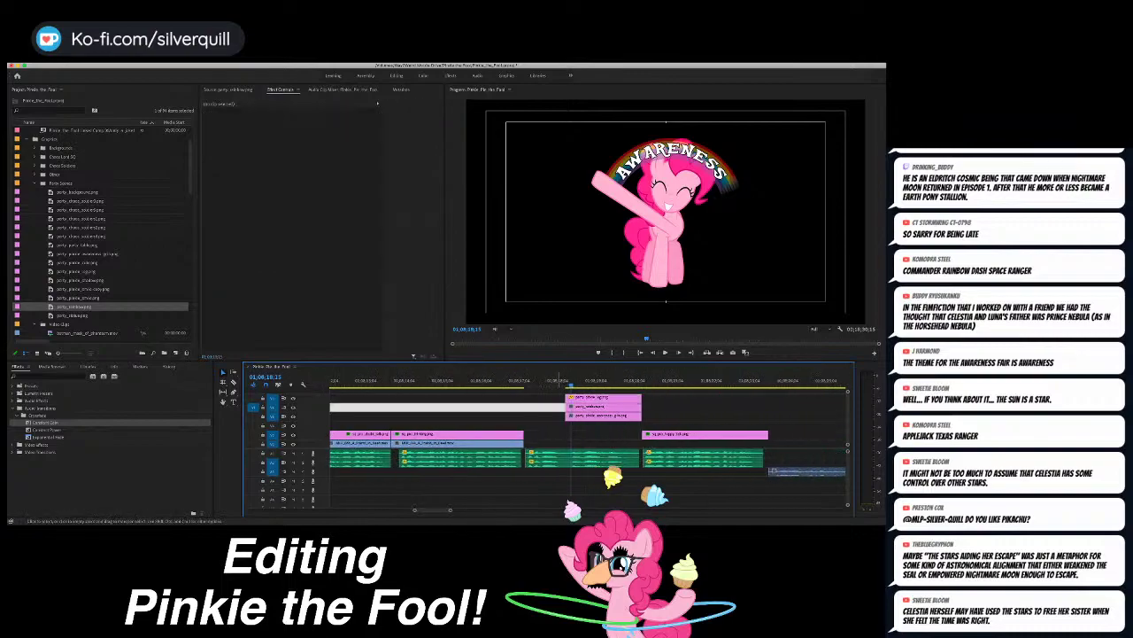
left_click(559, 409)
key("Up")
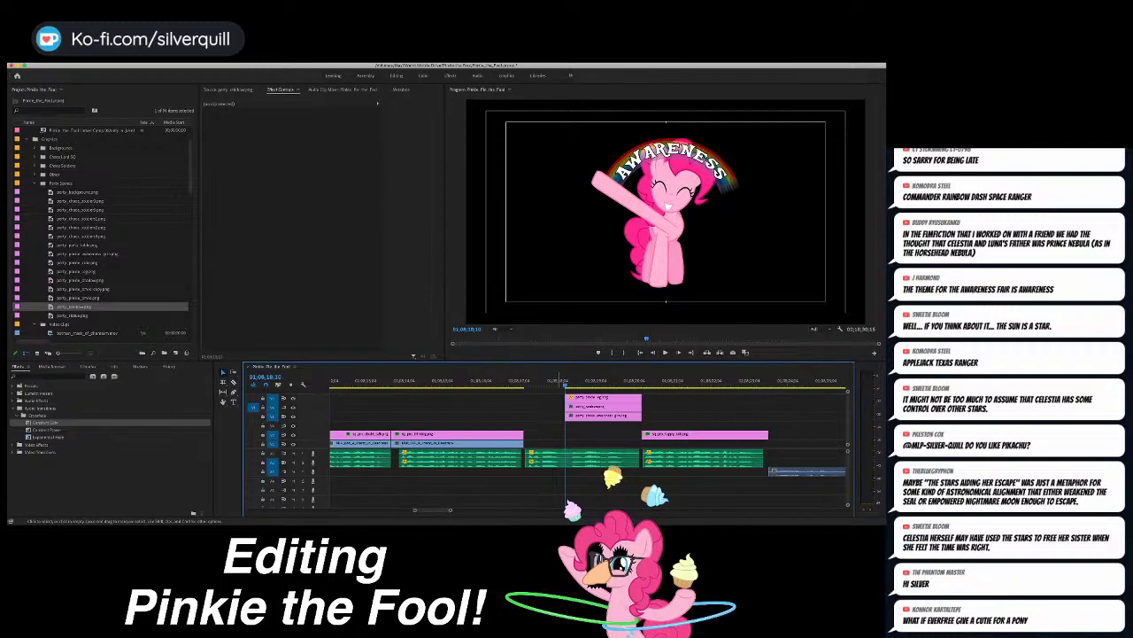
left_click(604, 407)
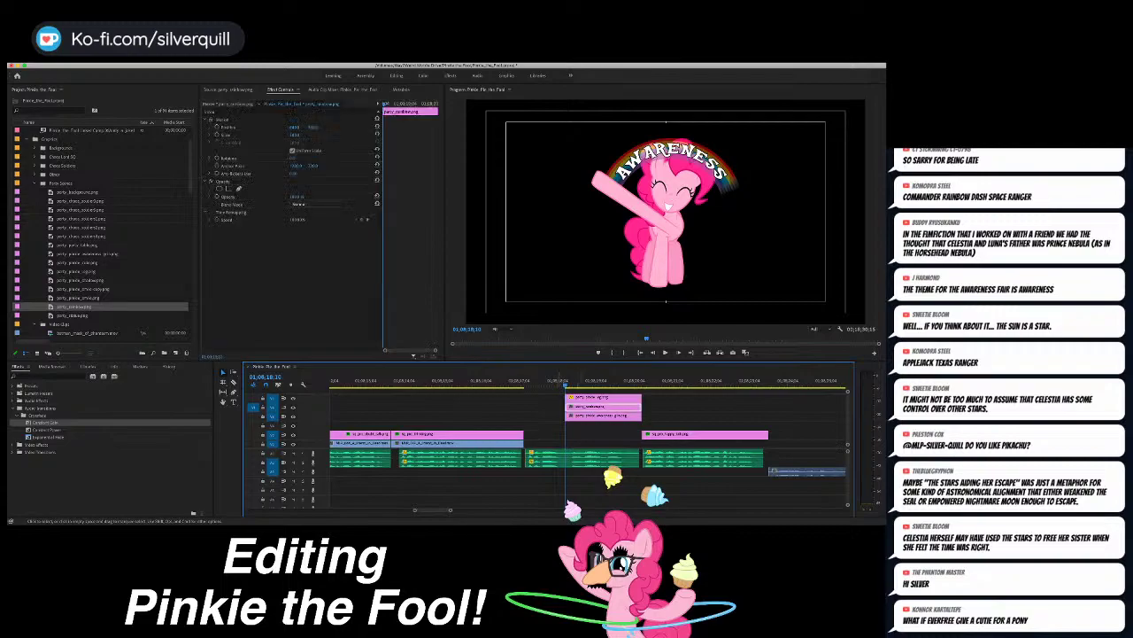
Step: Try a Crop effect on the Awareness rainbow clip with Right keyframing enabled, and delete the effect
left_click(44, 377)
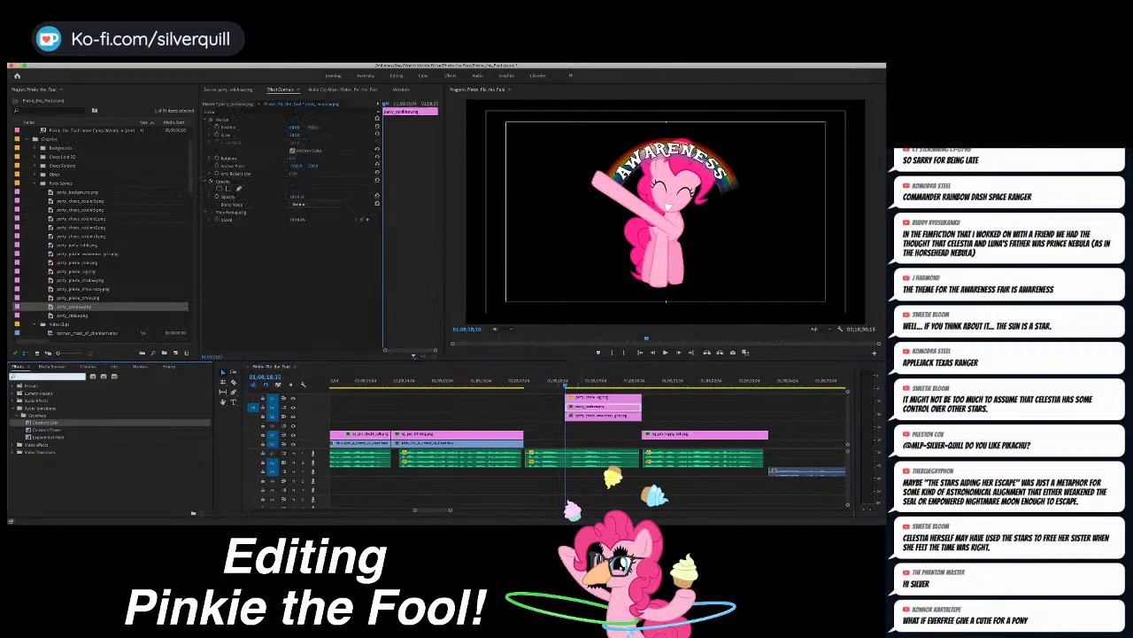
type("crop")
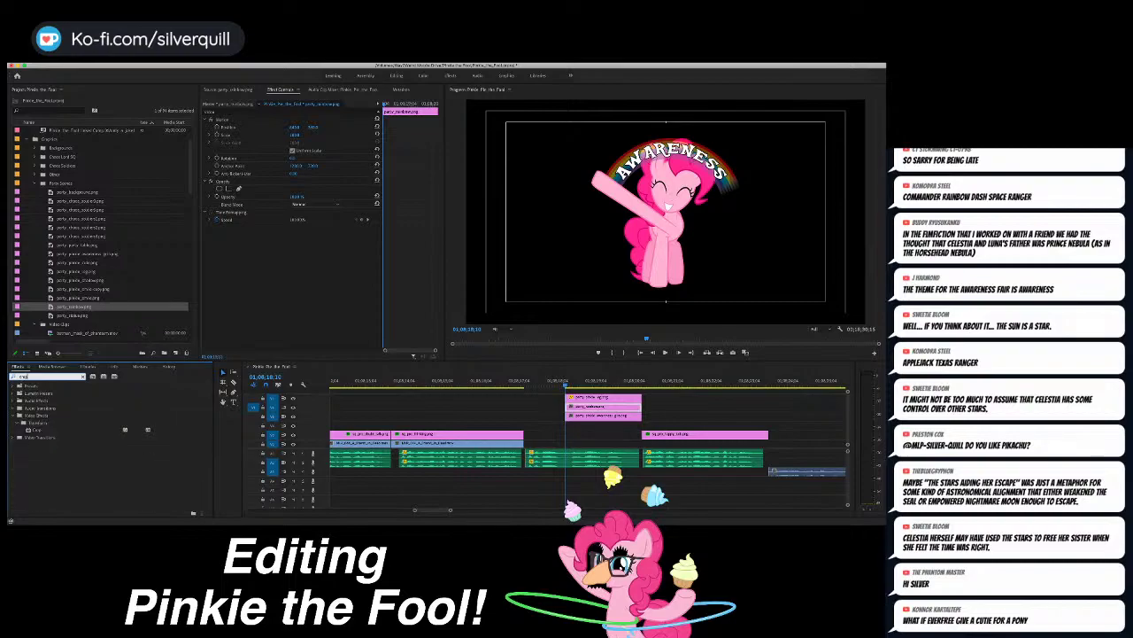
left_click_drag(37, 429, 600, 407)
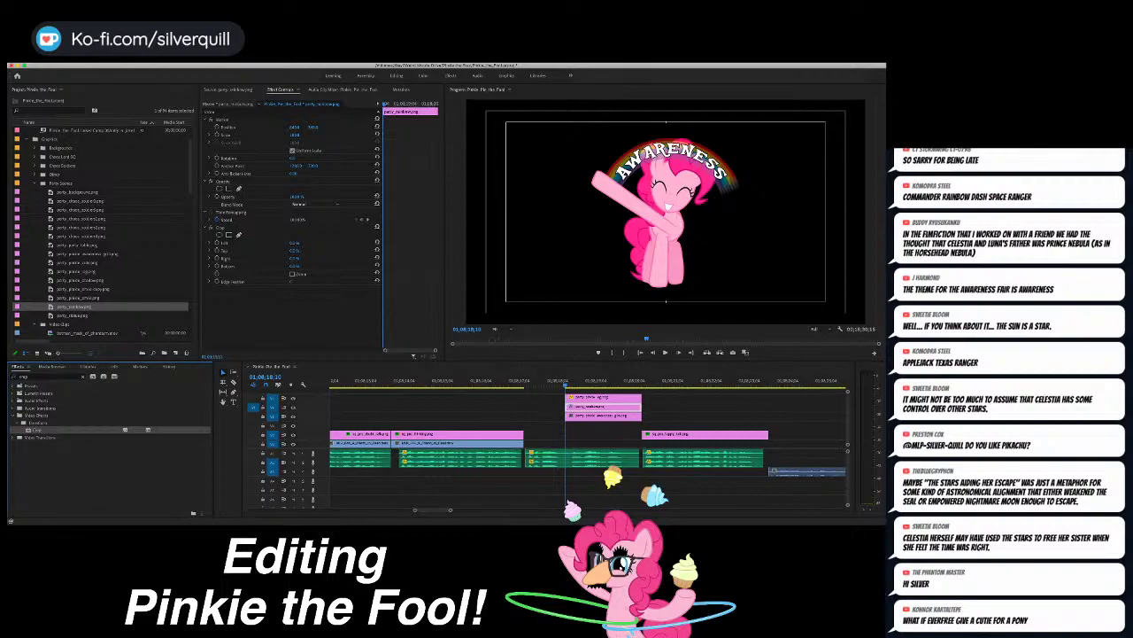
left_click(294, 259)
left_click_drag(294, 258, 266, 259)
left_click(217, 258)
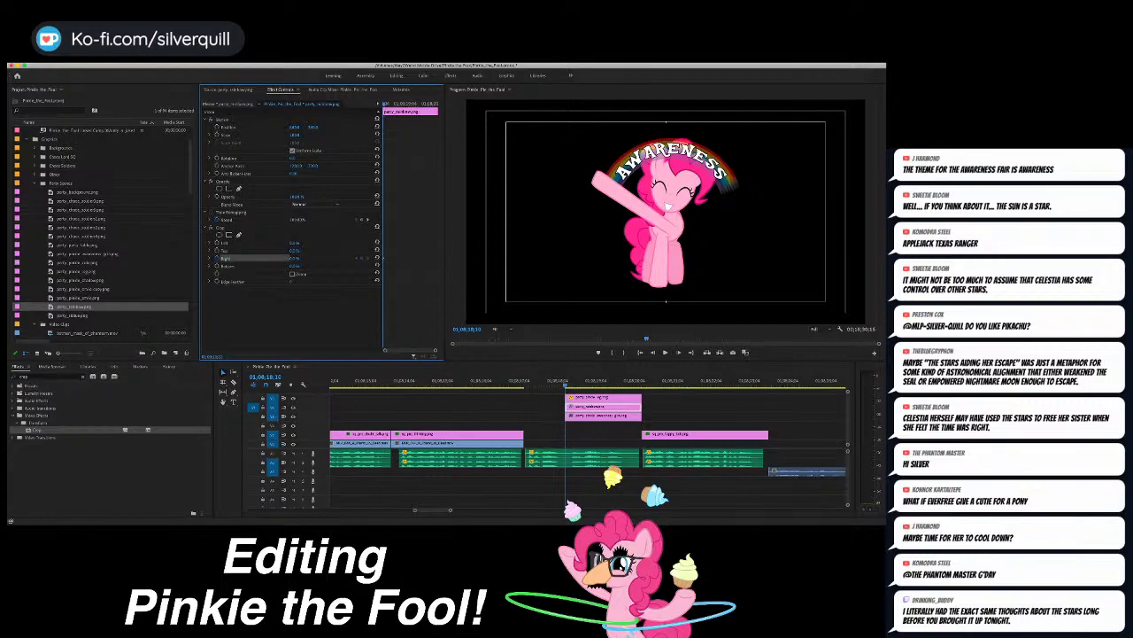
left_click(220, 228)
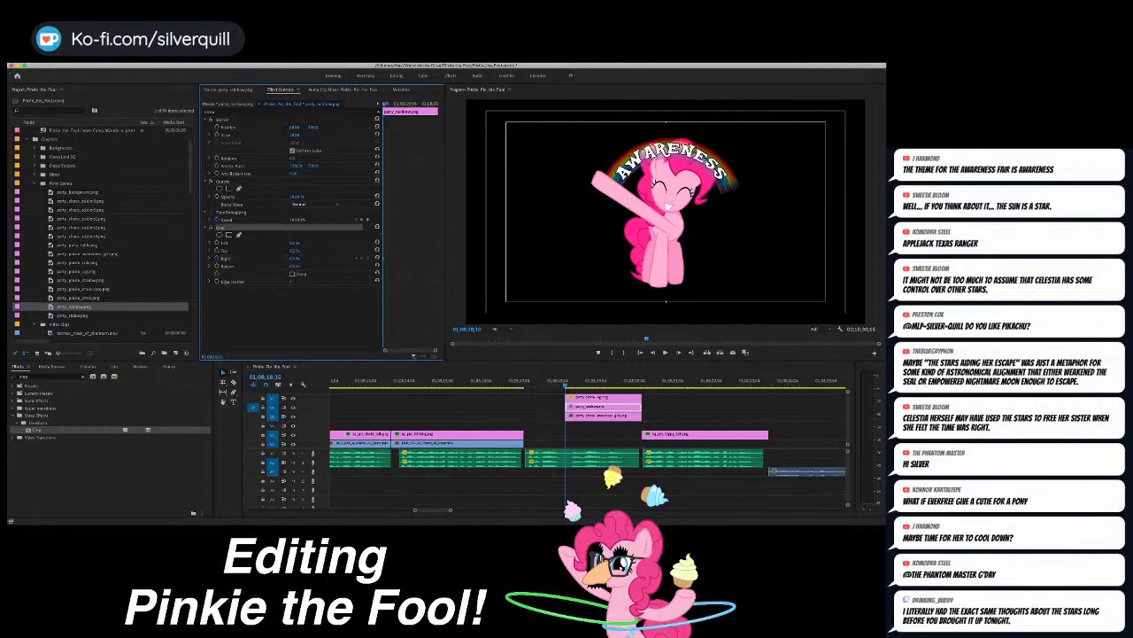
key("Delete")
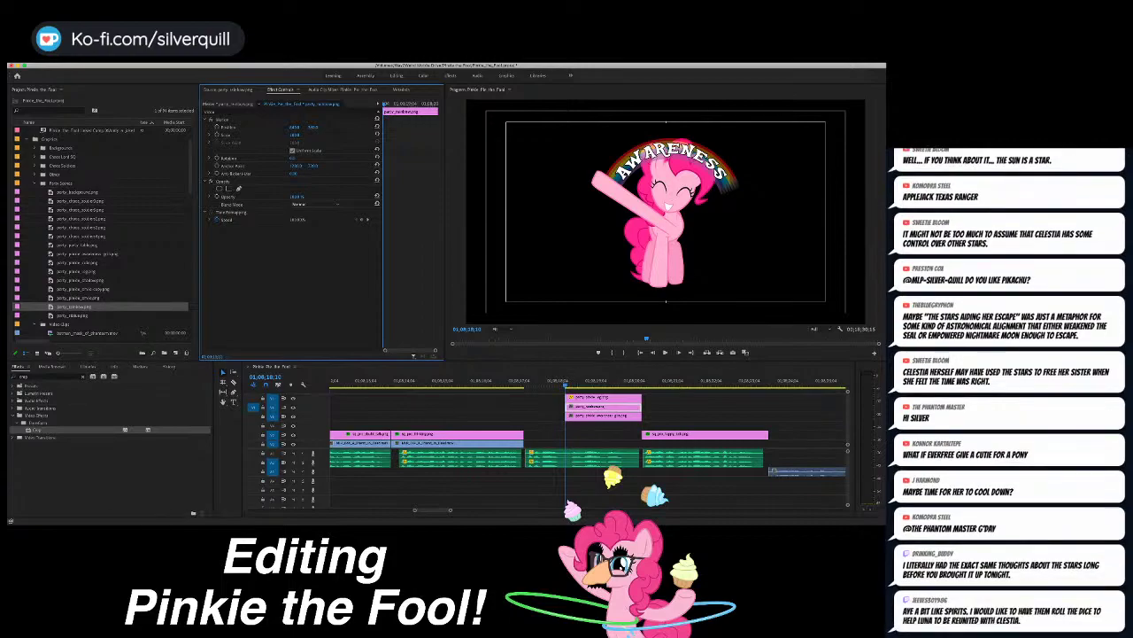
Step: Draw a free-form opacity mask on the Awareness rainbow clip, from the leg's joint along the raised leg and around the whole rainbow arc
left_click(239, 189)
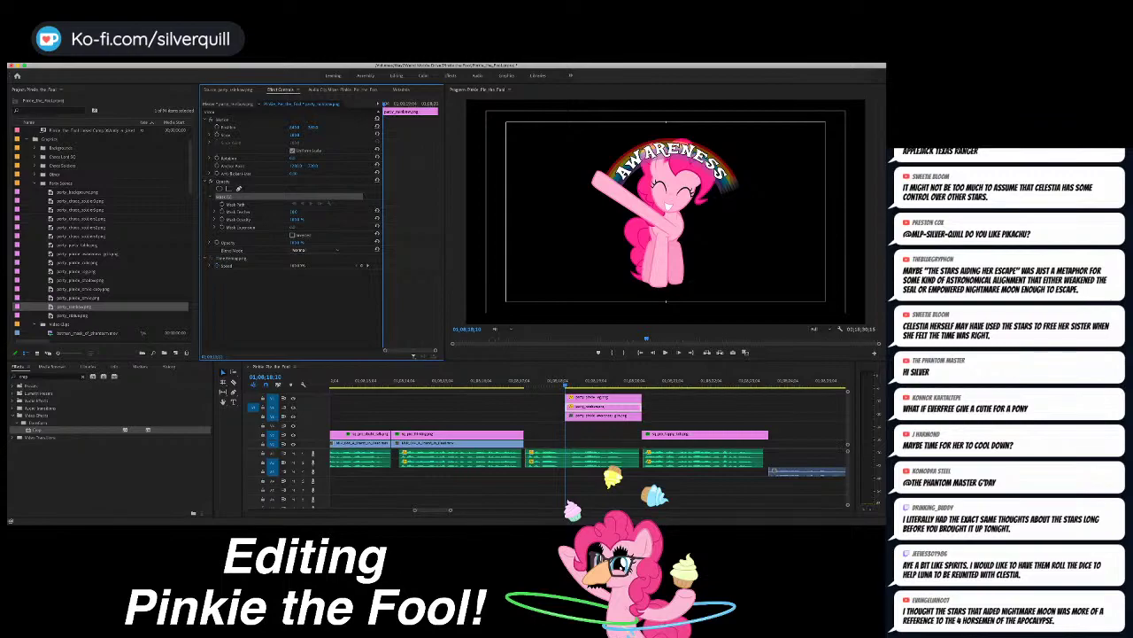
left_click(663, 220)
left_click(597, 175)
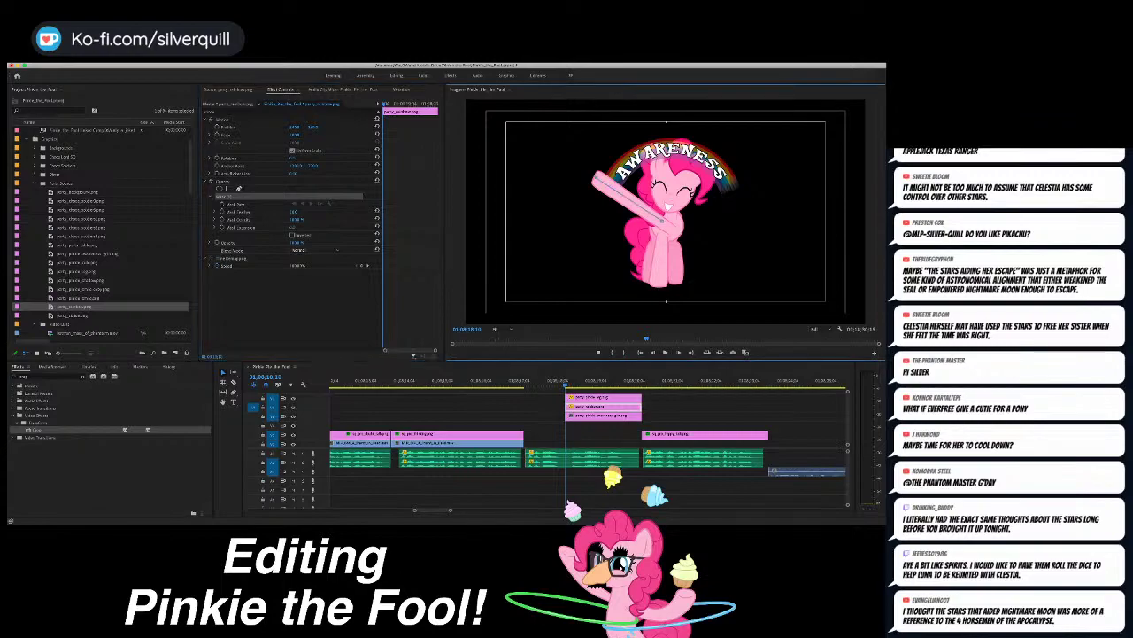
left_click_drag(670, 132, 734, 135)
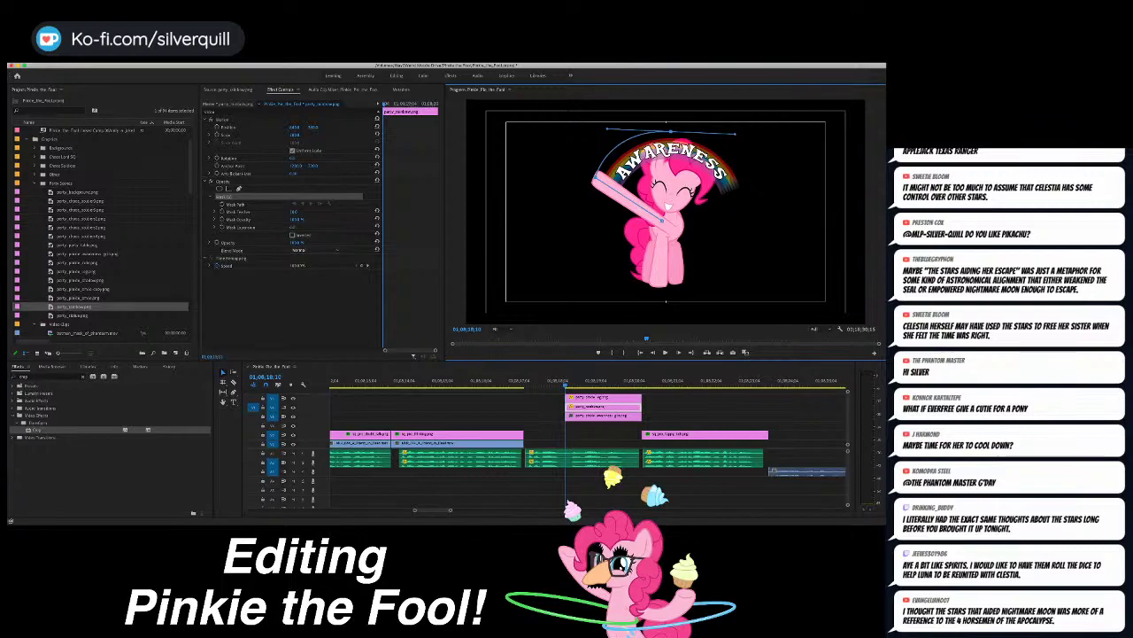
left_click(757, 199)
left_click(663, 220)
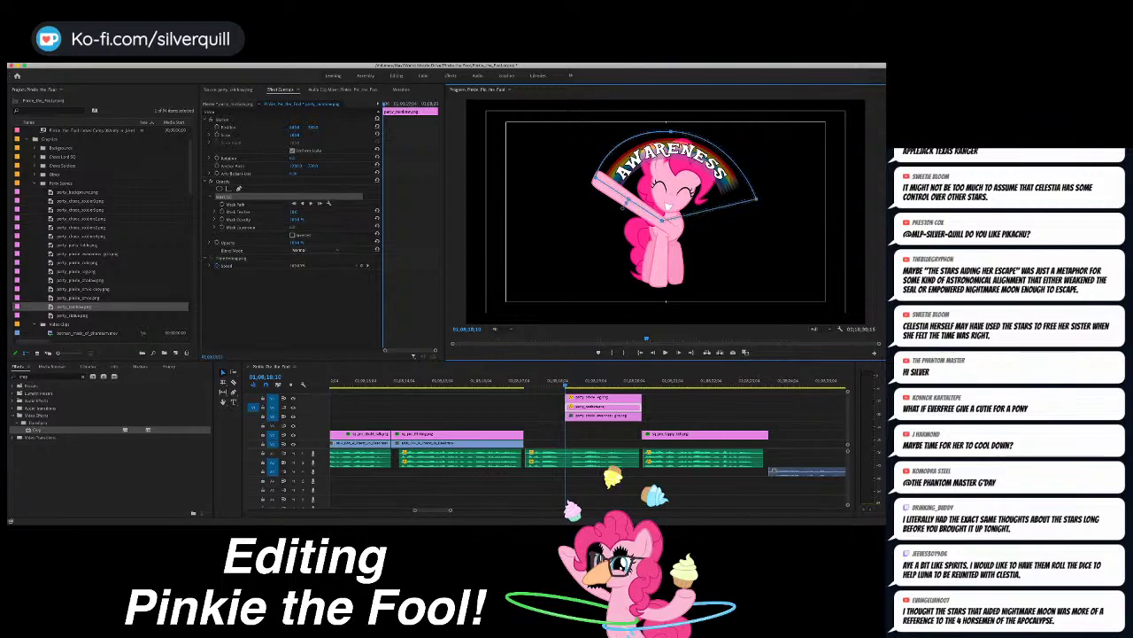
Step: Invert the rainbow's opacity mask and turn on Mask Path keyframing at the clip's start
left_click(294, 235)
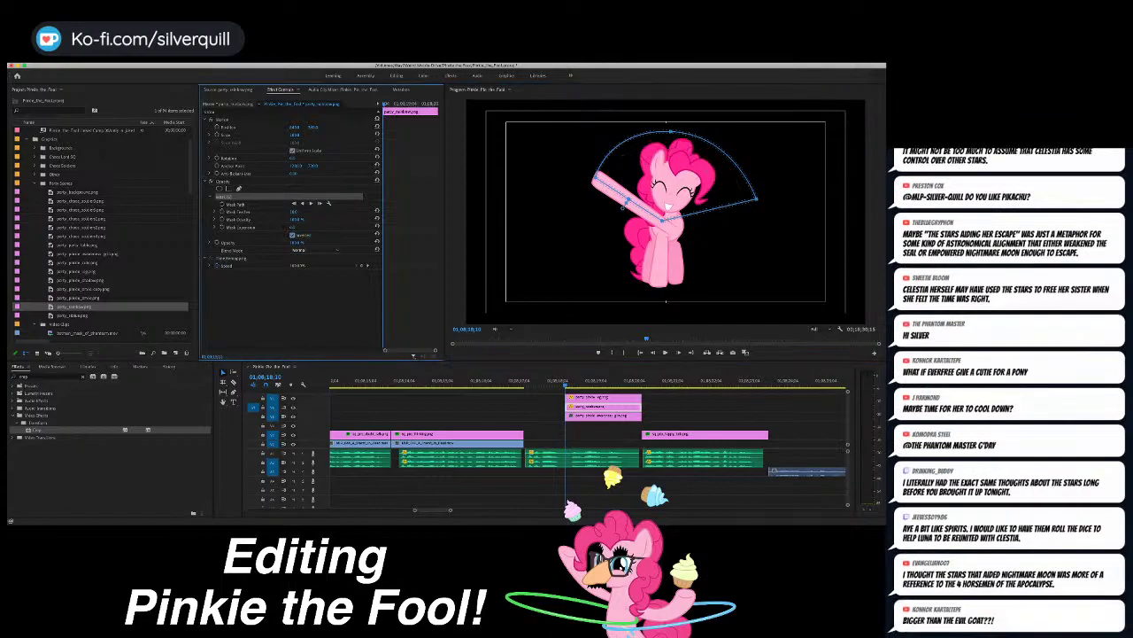
left_click(223, 203)
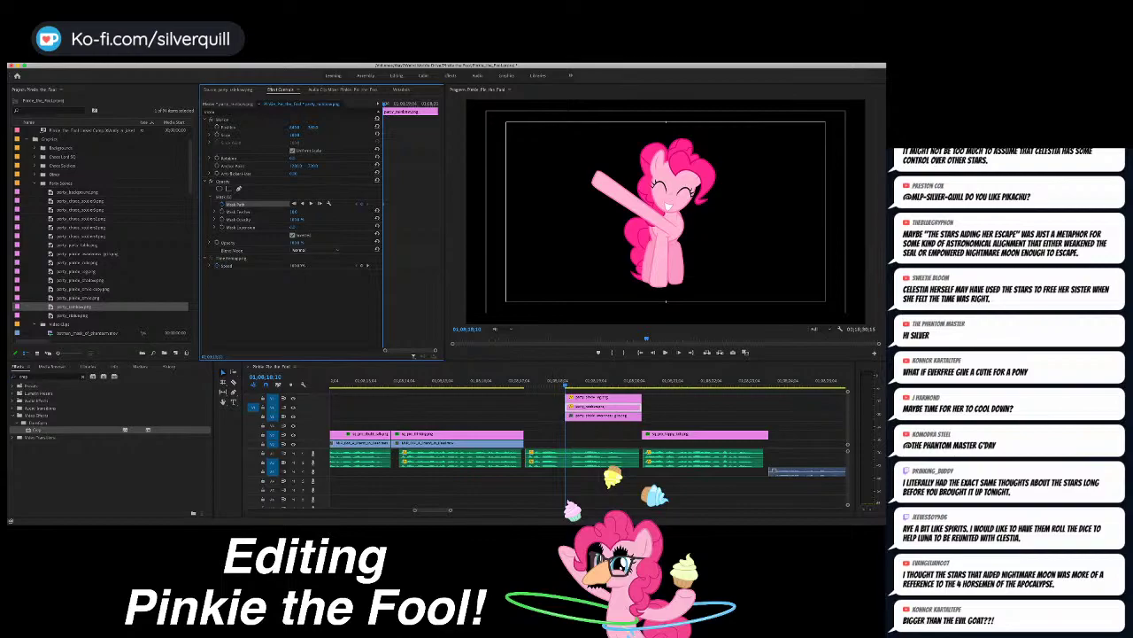
key("space")
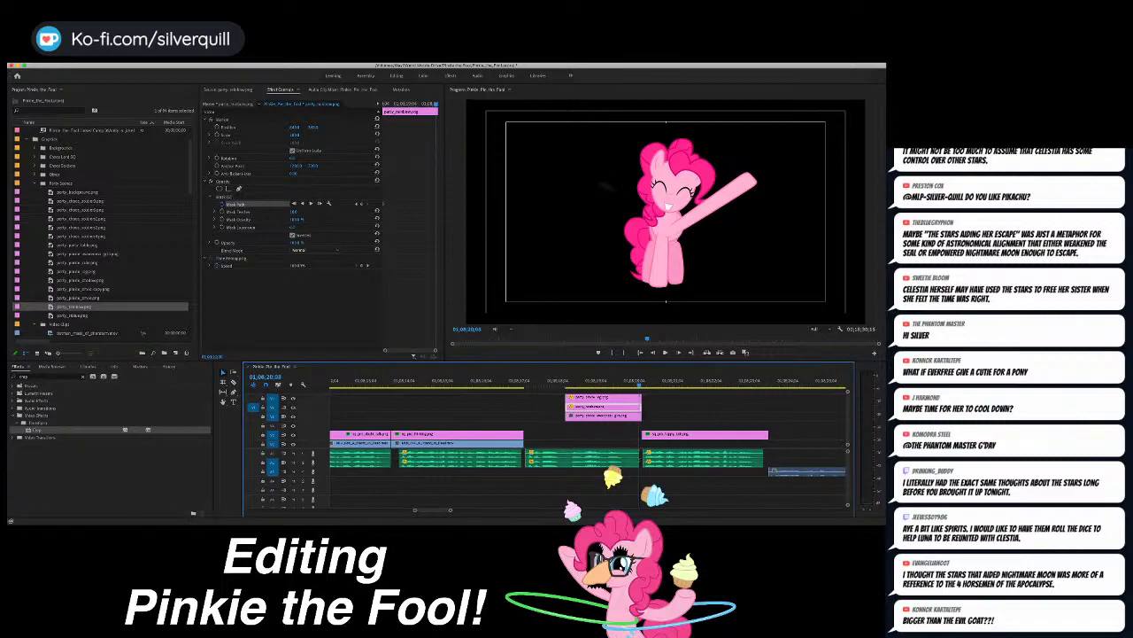
left_click(236, 204)
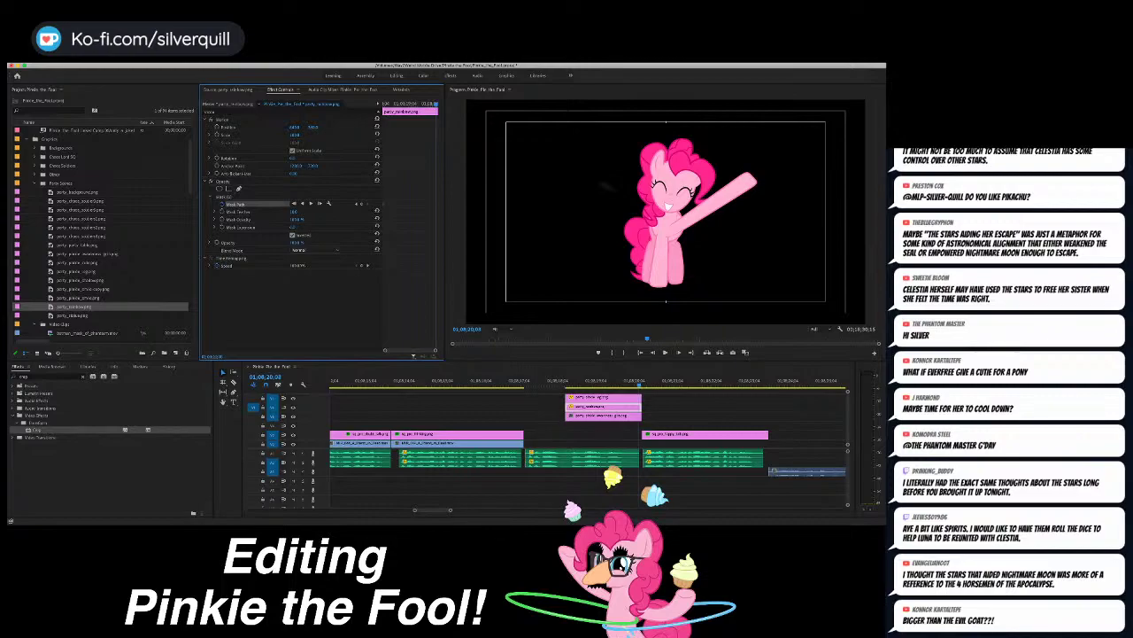
key("shift+3")
left_click(235, 204)
left_click(655, 208)
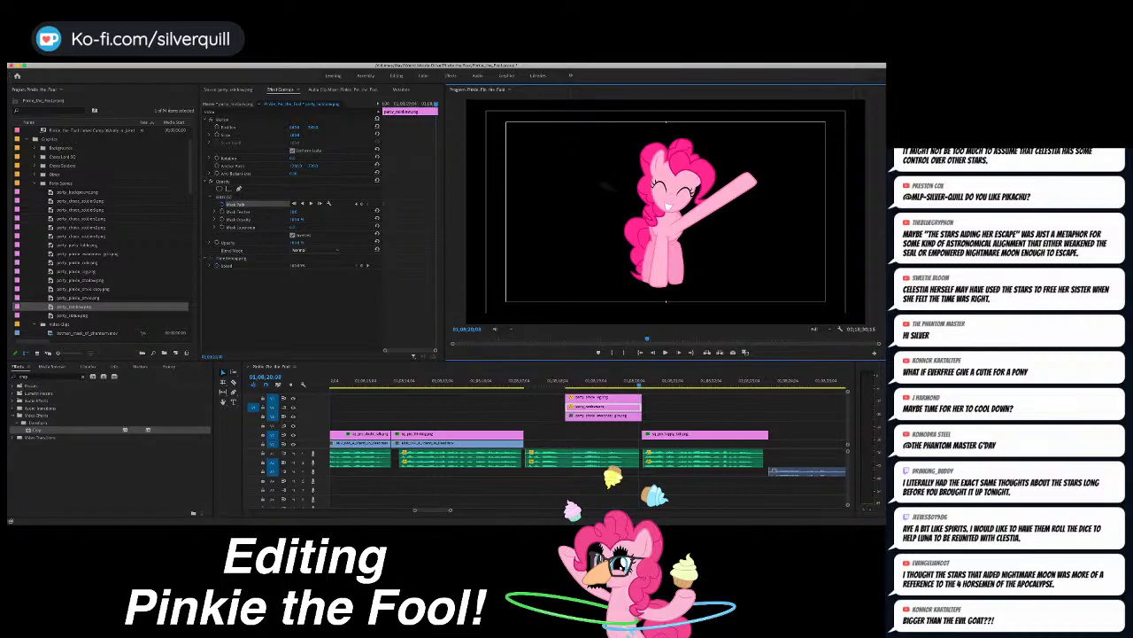
left_click(582, 382)
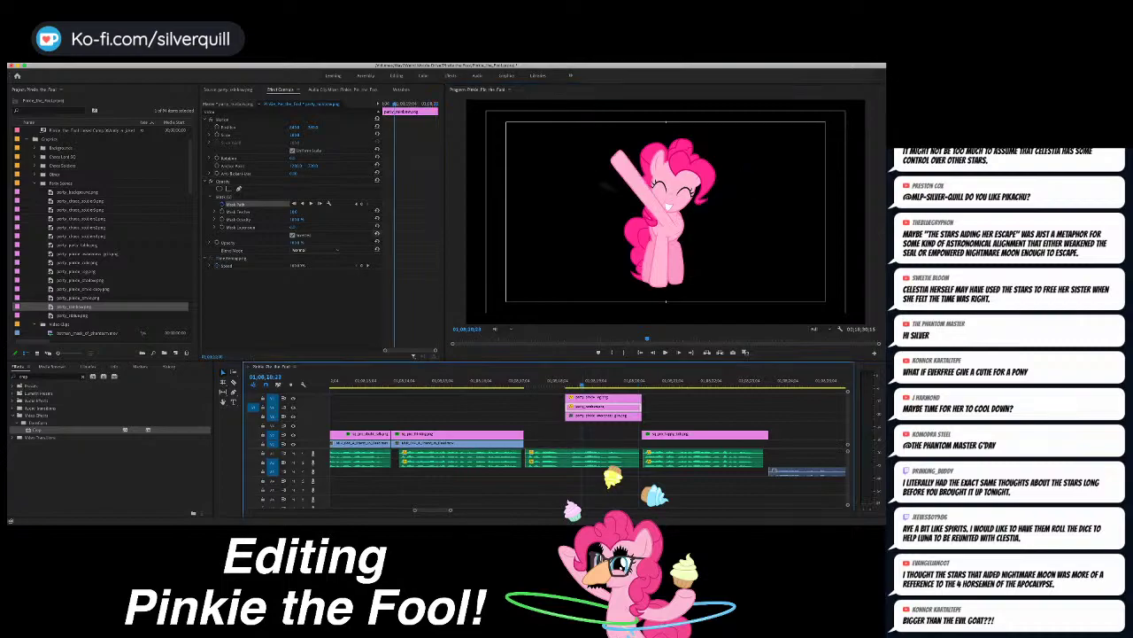
left_click(384, 105)
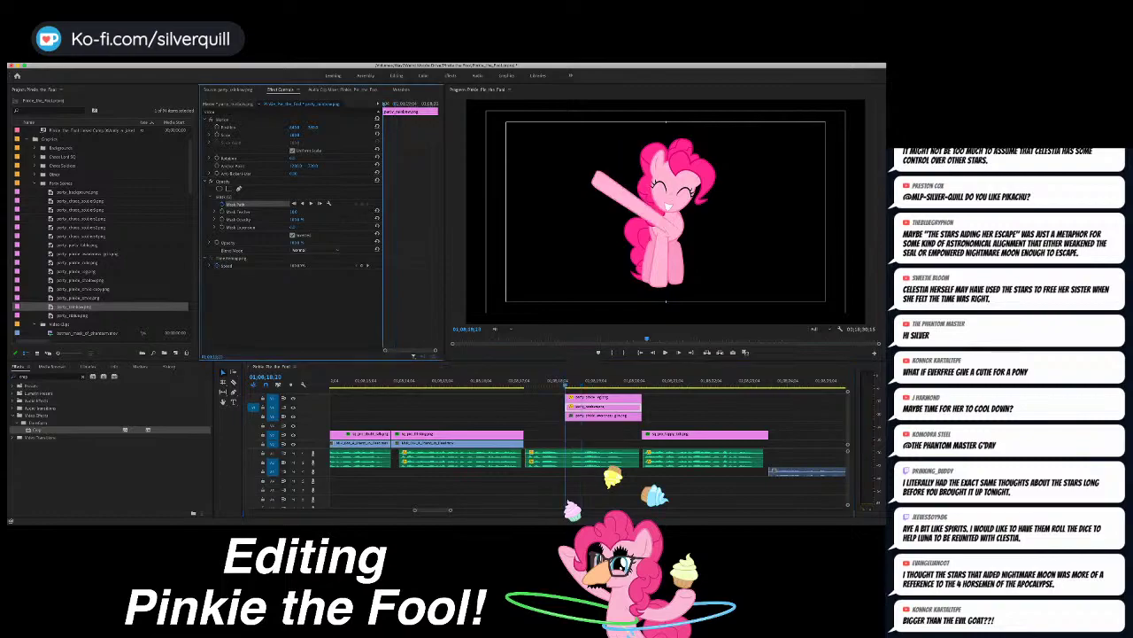
key("Left")
key("Left")
key("Left")
Step: Add a Mask Path keyframe at the clip's end, reshaping the mask along the lowered leg so it clears the whole rainbow
left_click(225, 197)
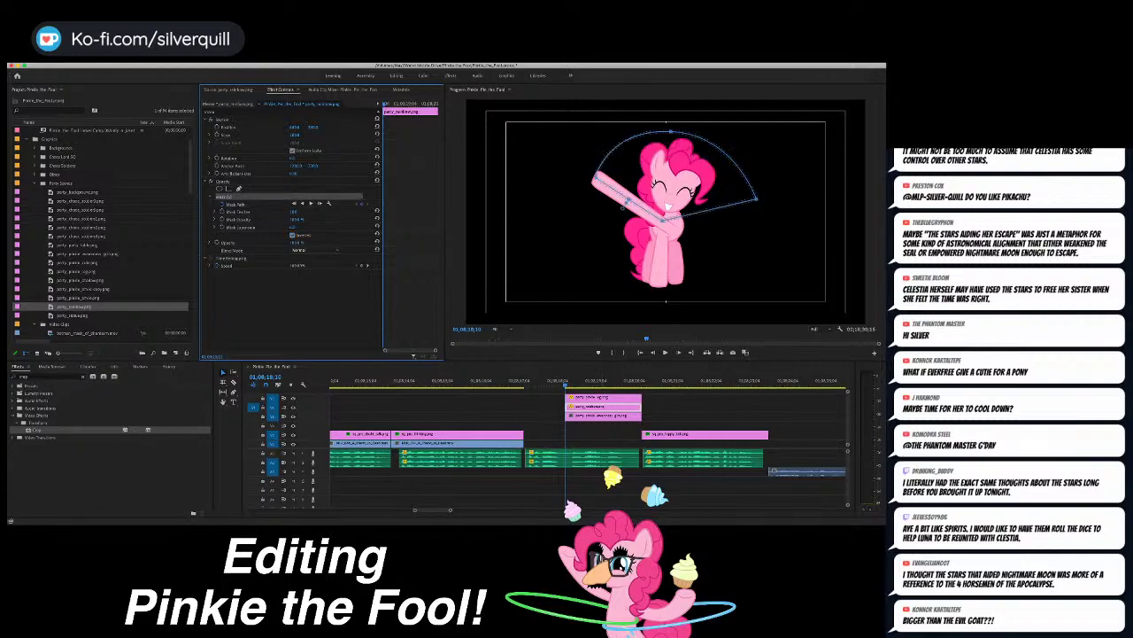
key("space")
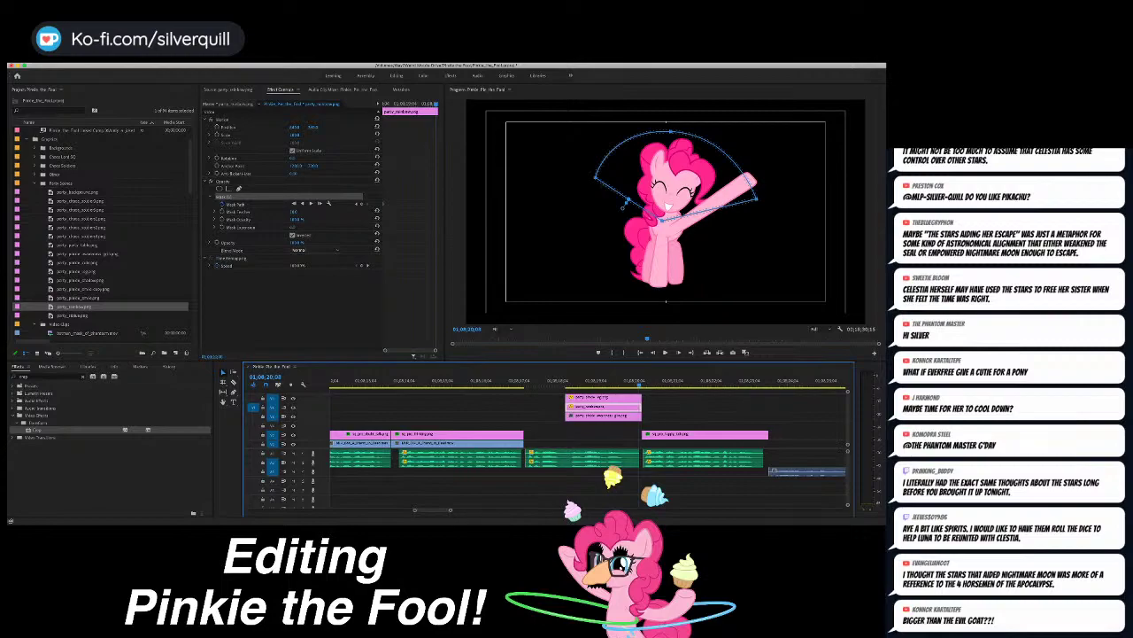
left_click(236, 204)
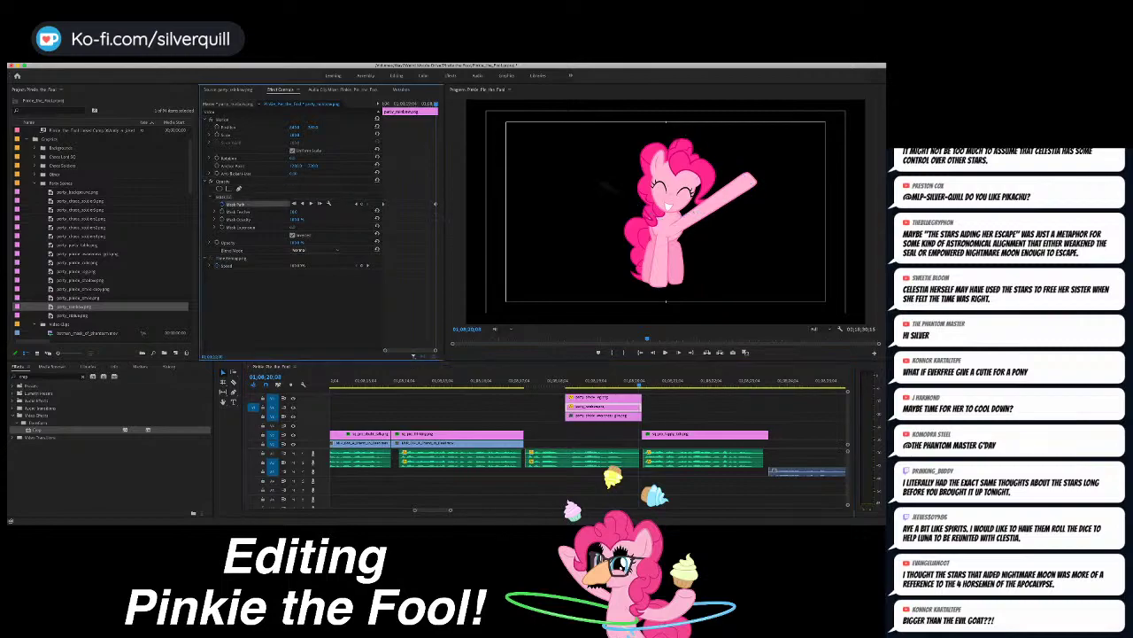
left_click(225, 197)
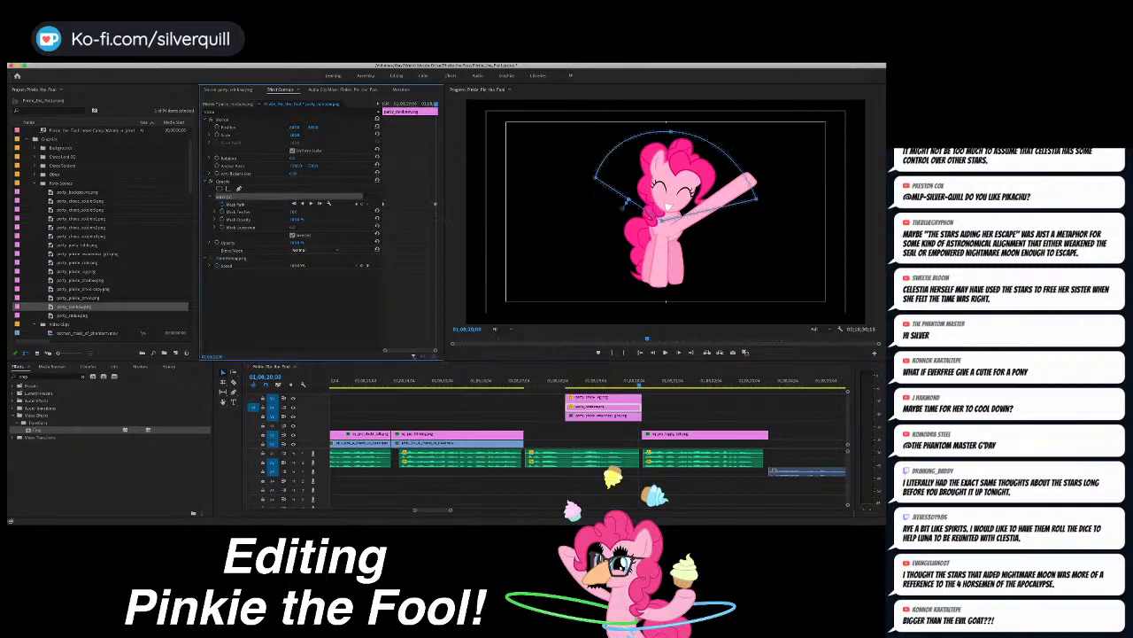
left_click_drag(596, 177, 753, 181)
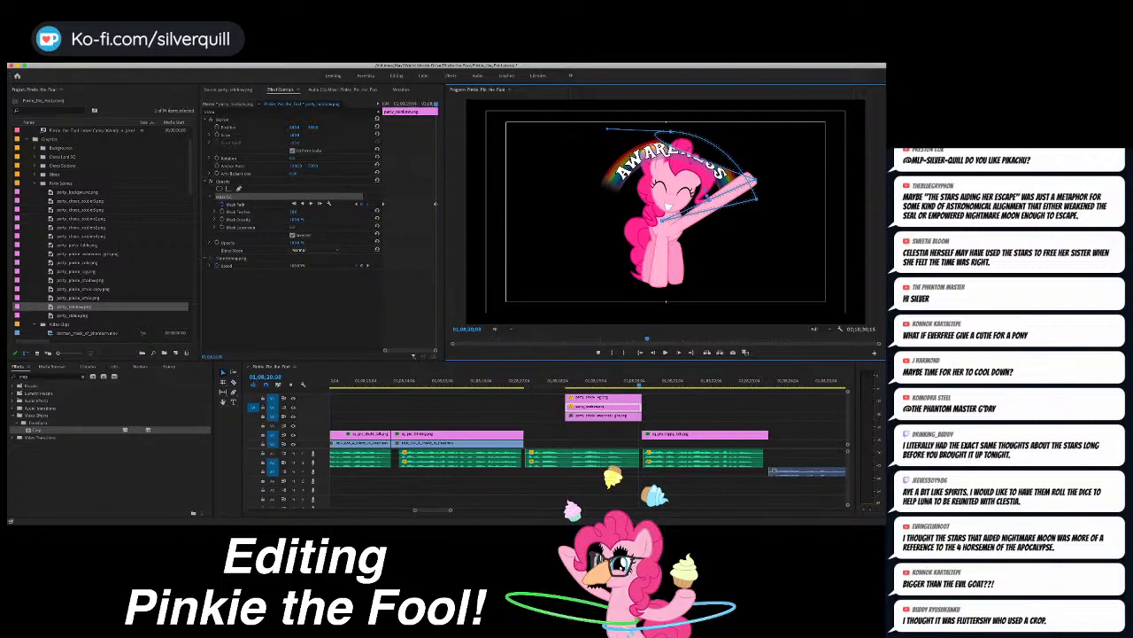
left_click_drag(670, 131, 747, 119)
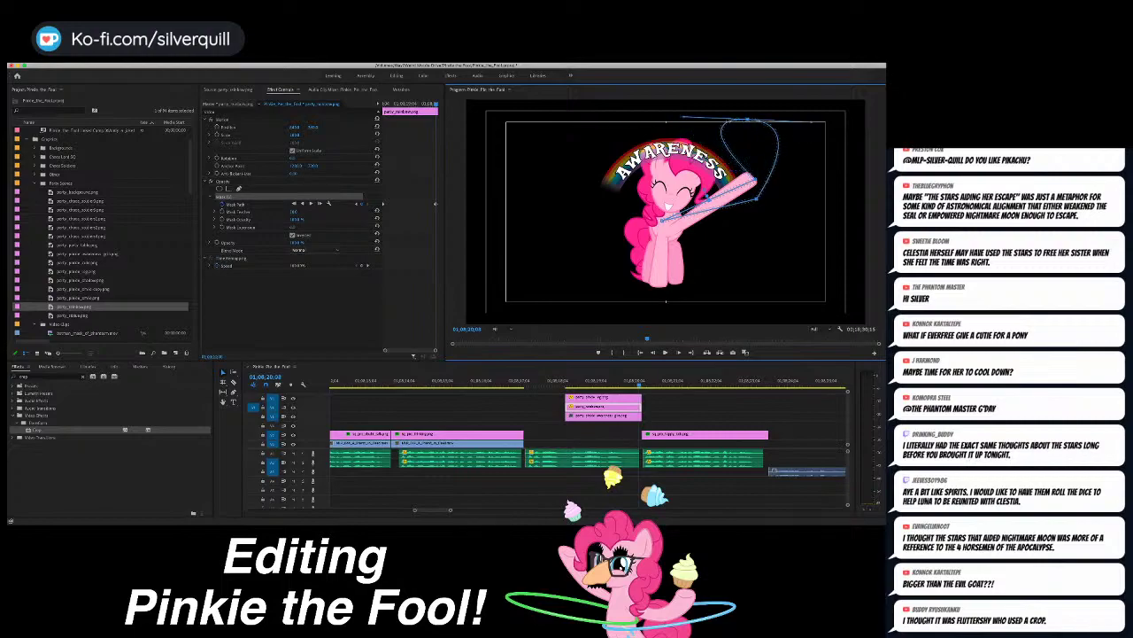
Step: Play the sweep from the clip's start and move the first Mask Path keyframe a few frames in, where the leg starts swinging
left_click(565, 385)
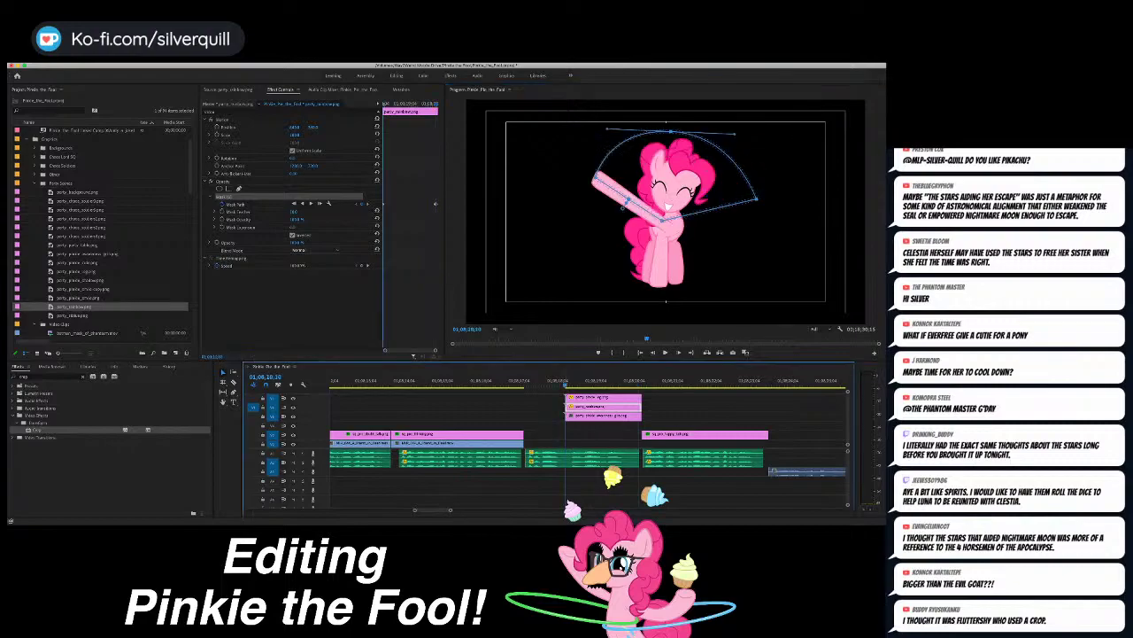
key("space")
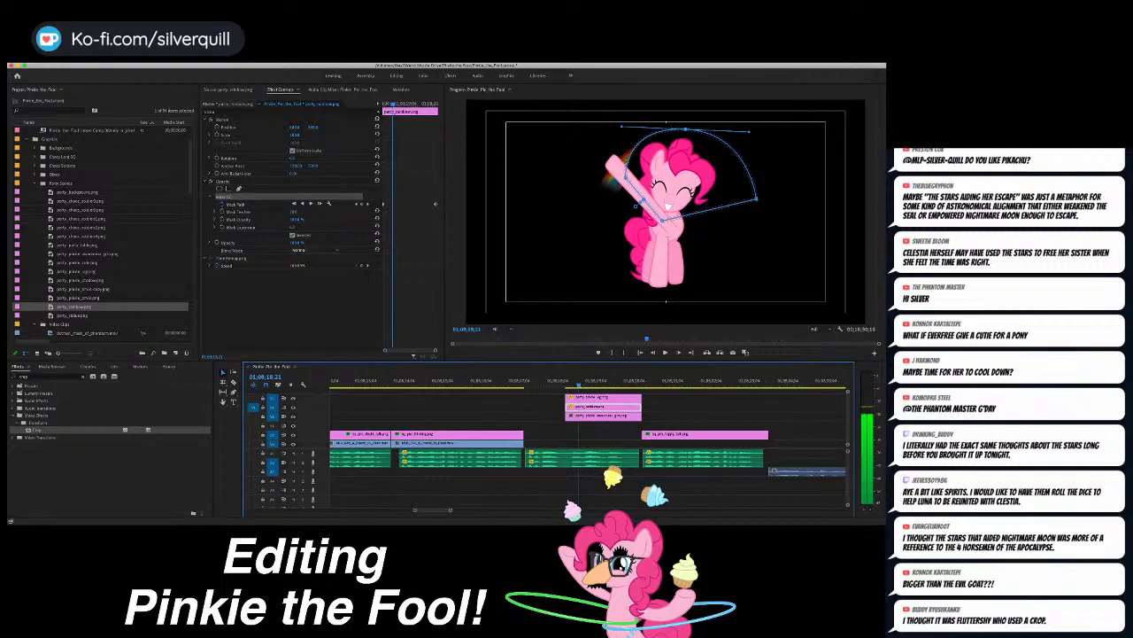
key("Up")
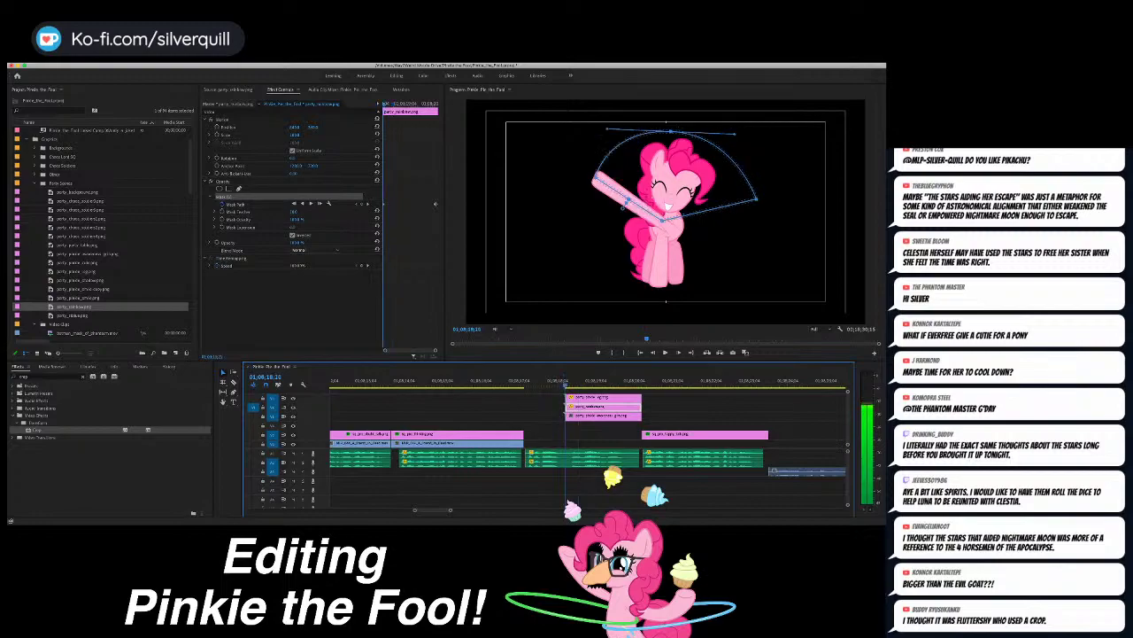
key("shift+Right")
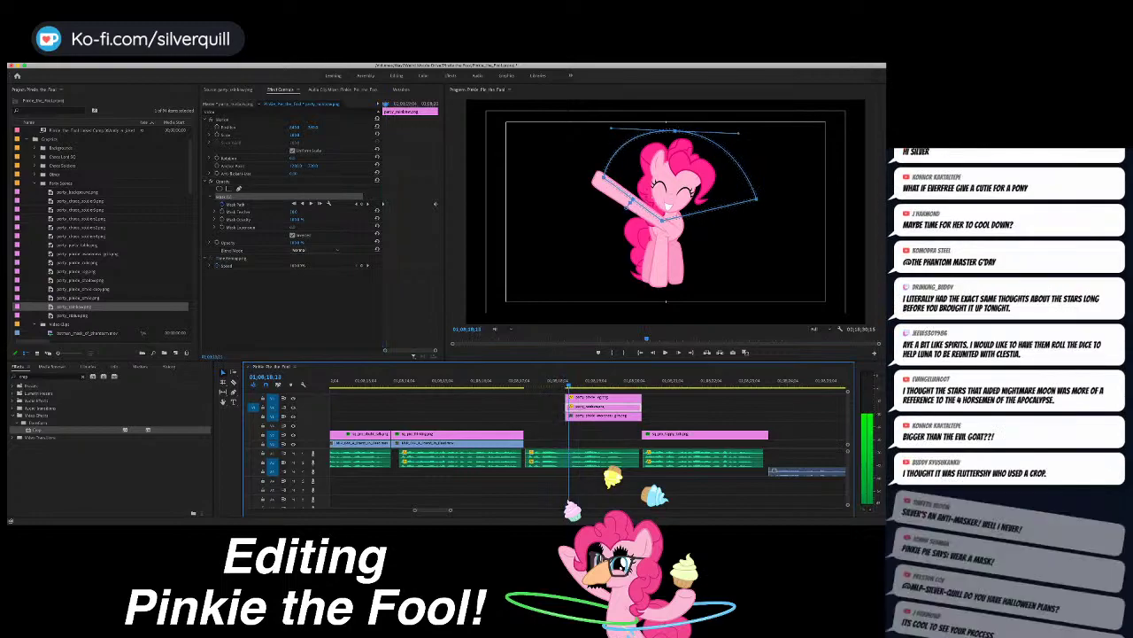
key("space")
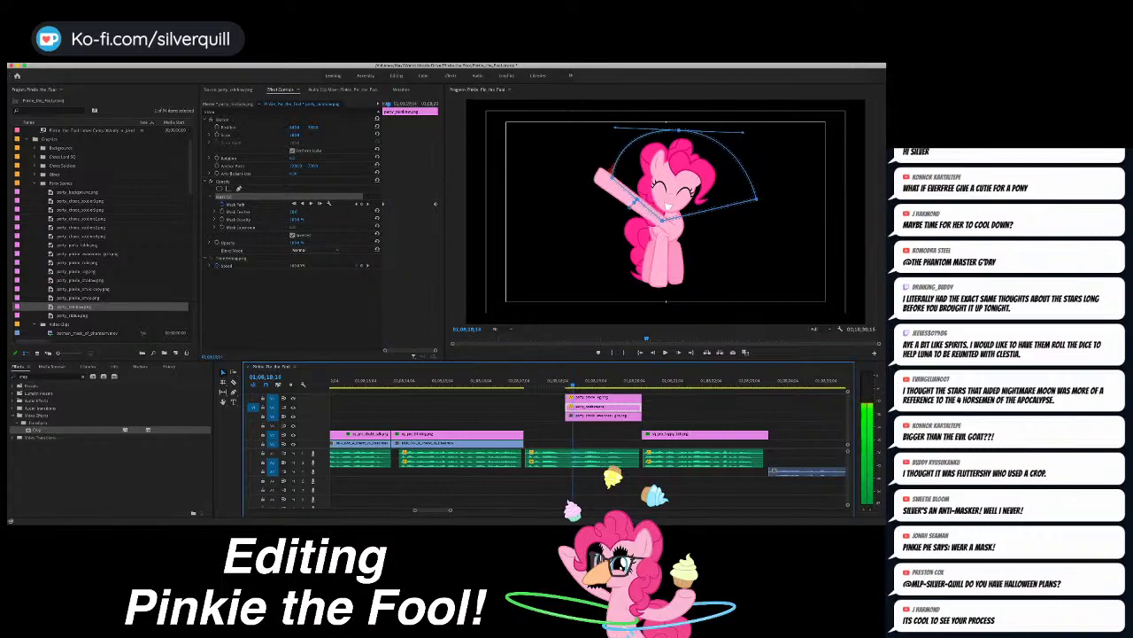
key("space")
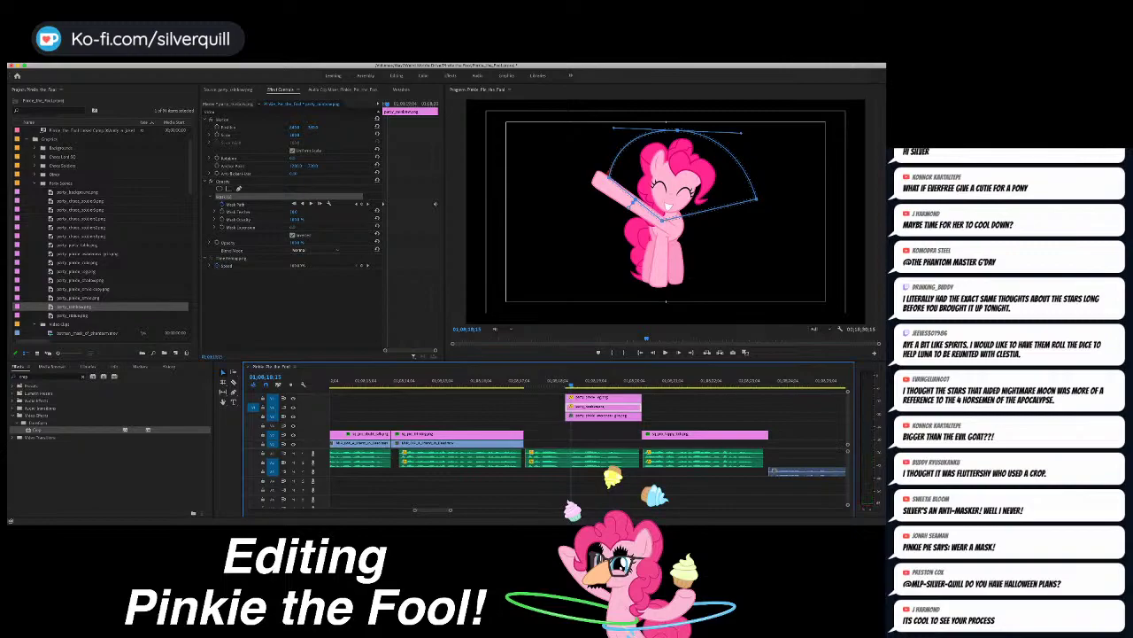
left_click_drag(677, 131, 670, 132)
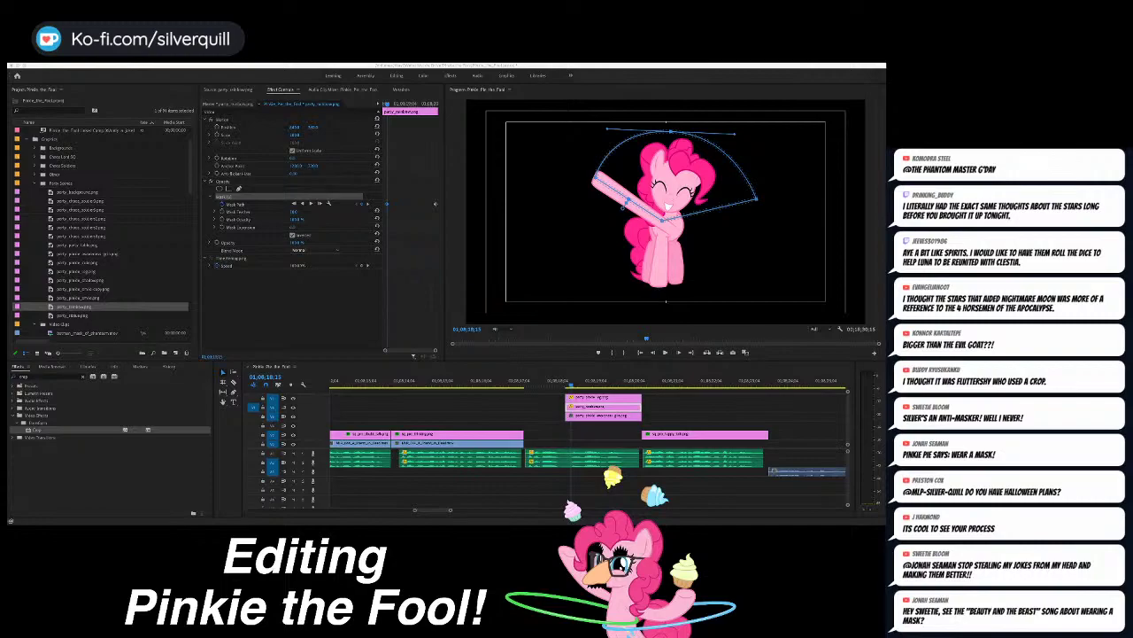
Step: Add a Mask Path keyframe midway through the sweep, aligning the mask's leading edge with the upright leg, and replay it
key("super+Tab")
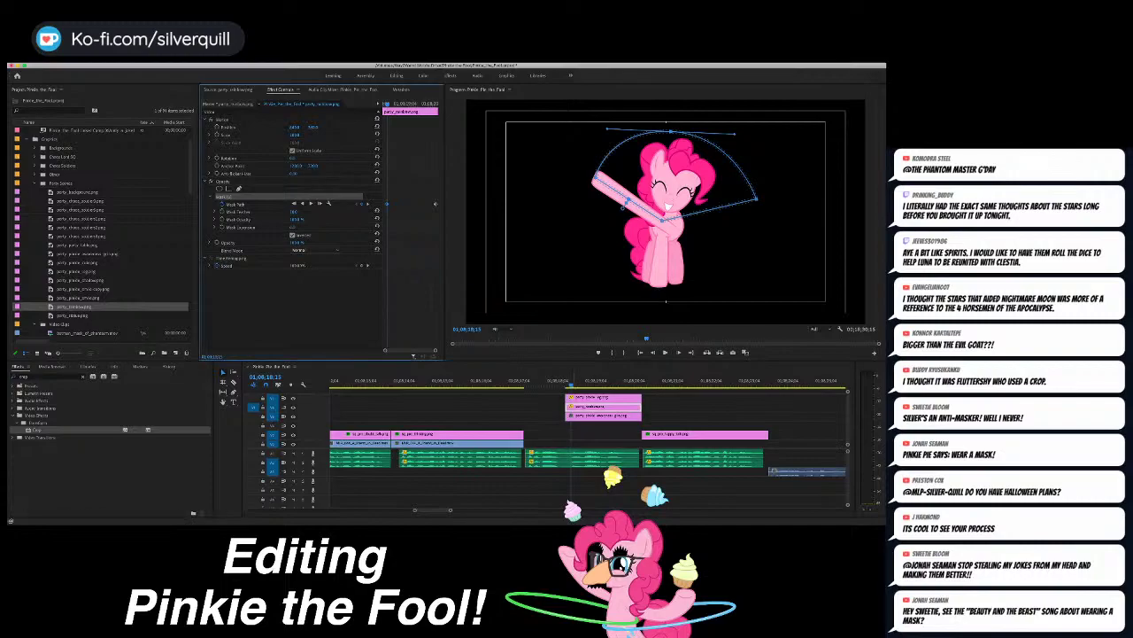
key("space")
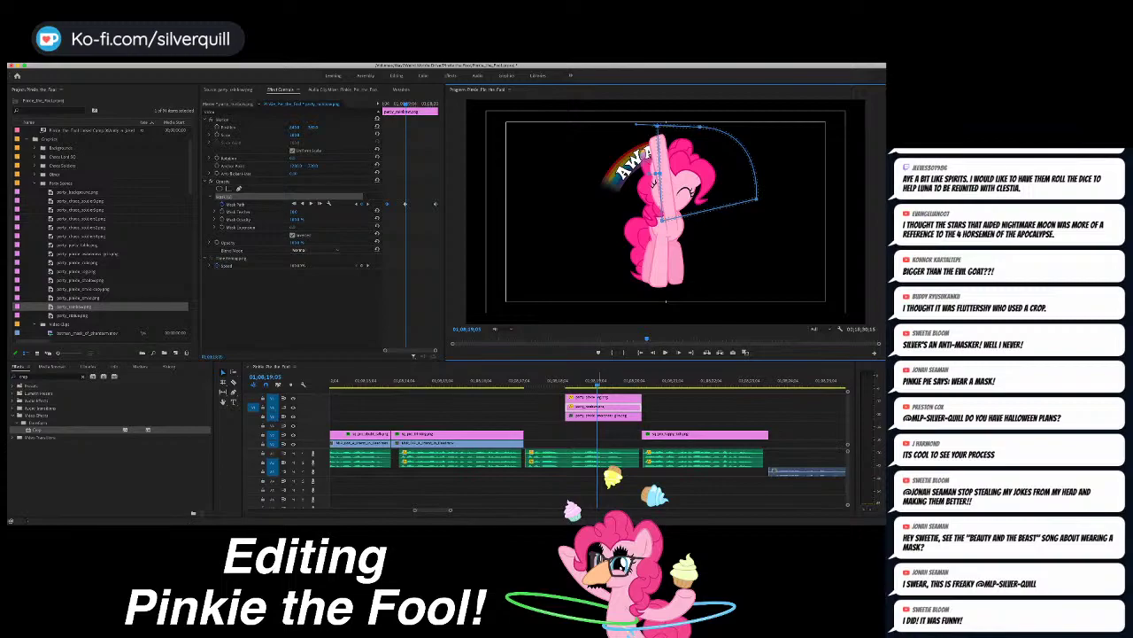
left_click_drag(597, 384, 584, 384)
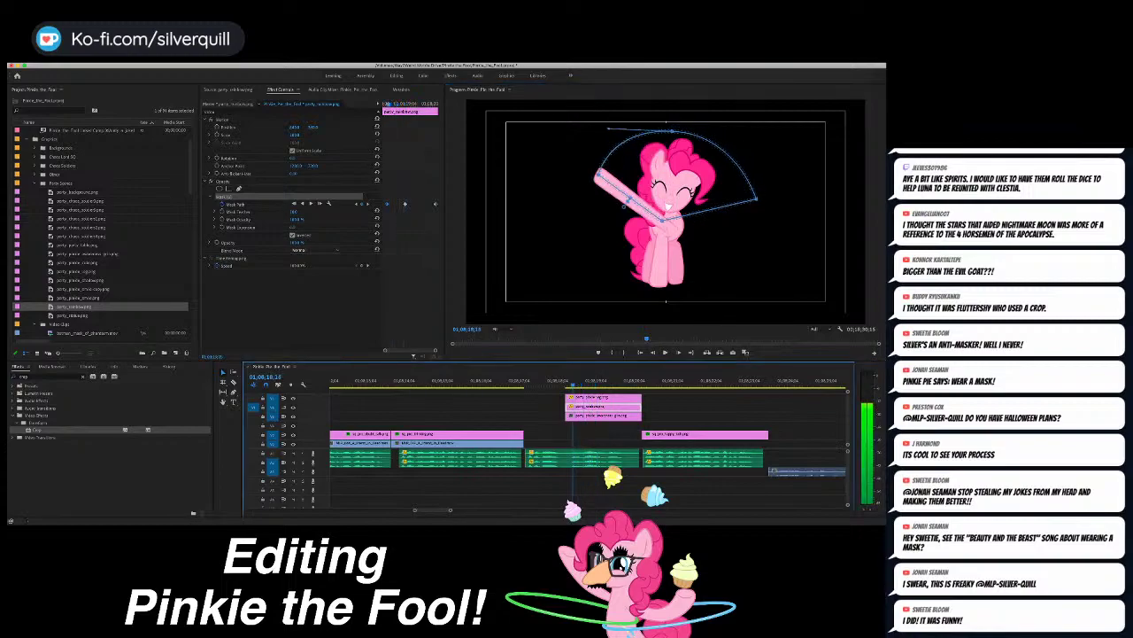
Step: Add another Mask Path keyframe past the midpoint of the sweep, moving the mask's leading edge onto the leg
key("l")
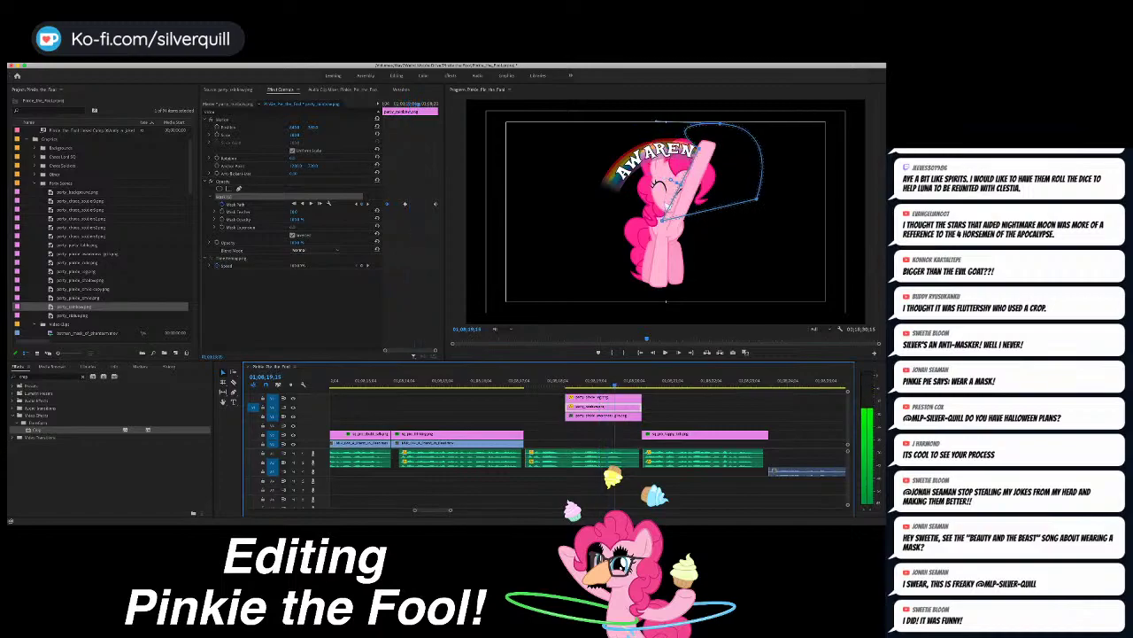
key("k")
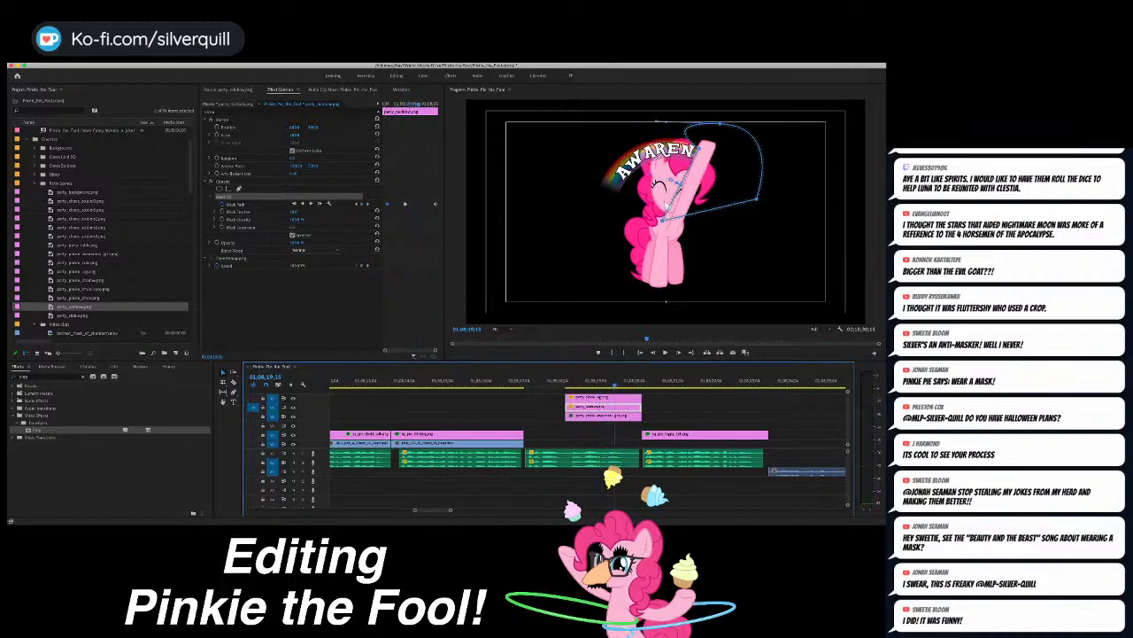
left_click(668, 206)
key("Right")
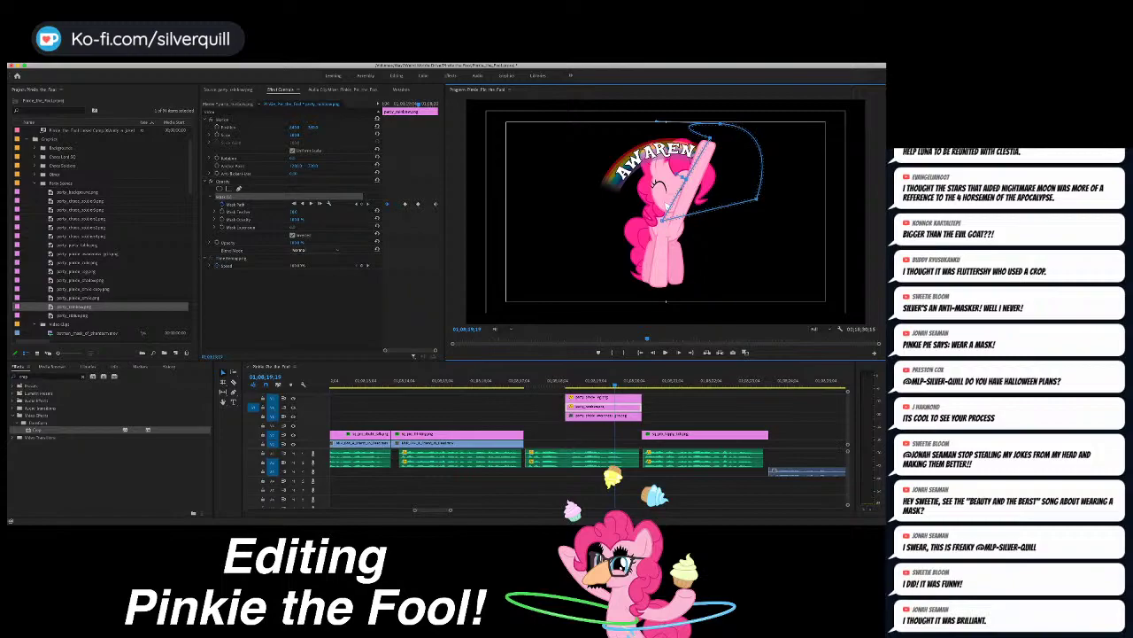
Step: Review the sweep and move the last Mask Path keyframe slightly earlier so the mask matches the leg's final position
key("j")
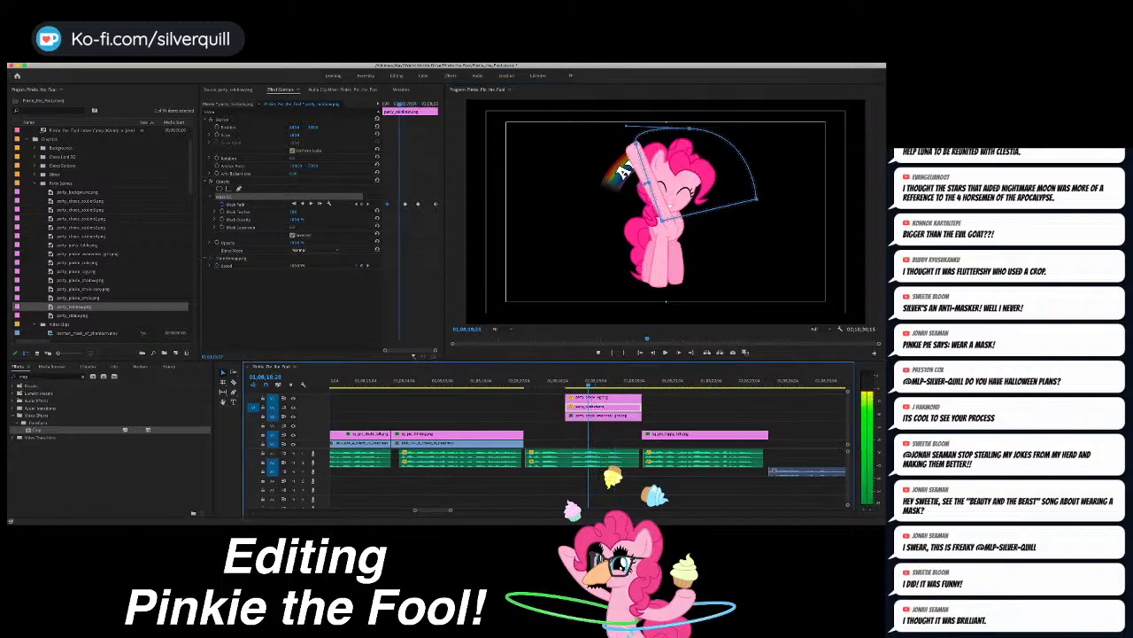
key("l")
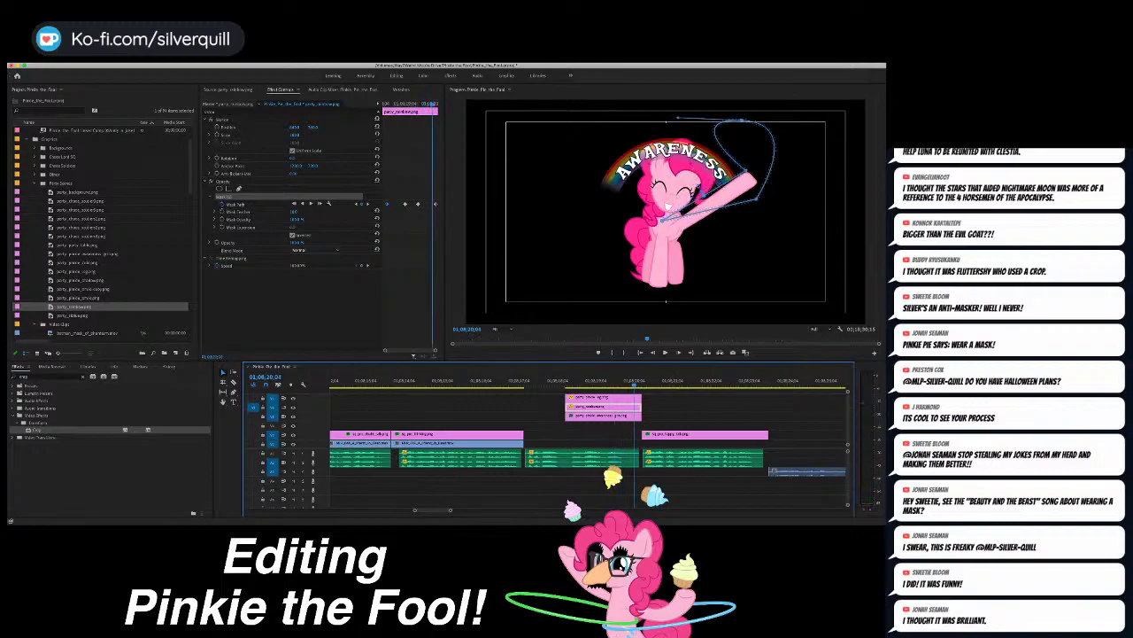
left_click_drag(747, 171, 751, 180)
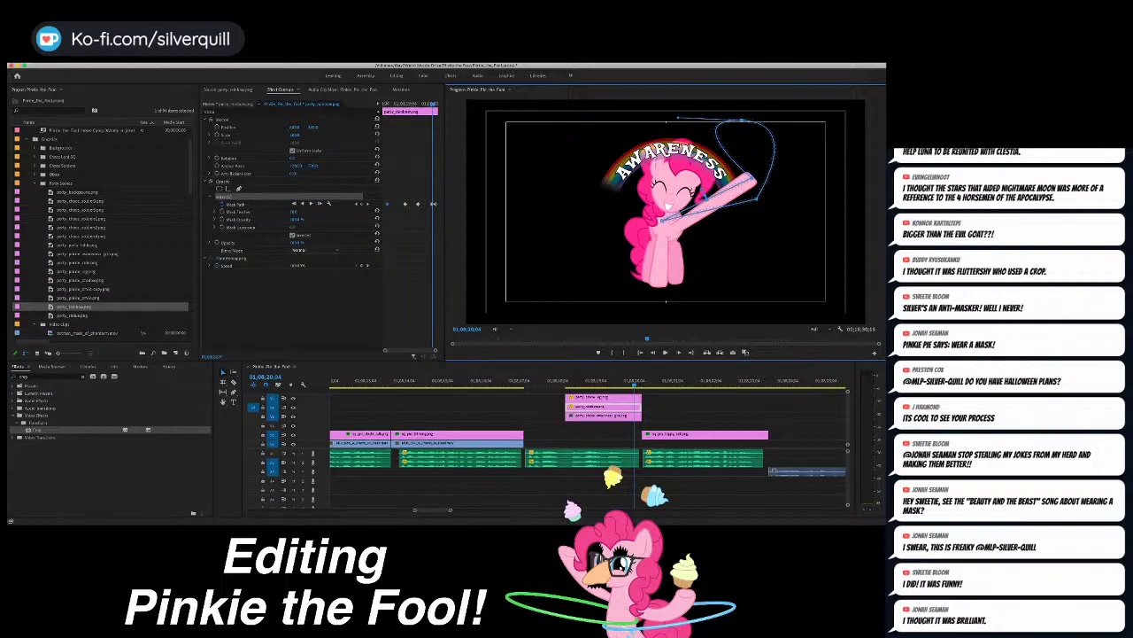
key("super+z")
left_click_drag(435, 204, 432, 203)
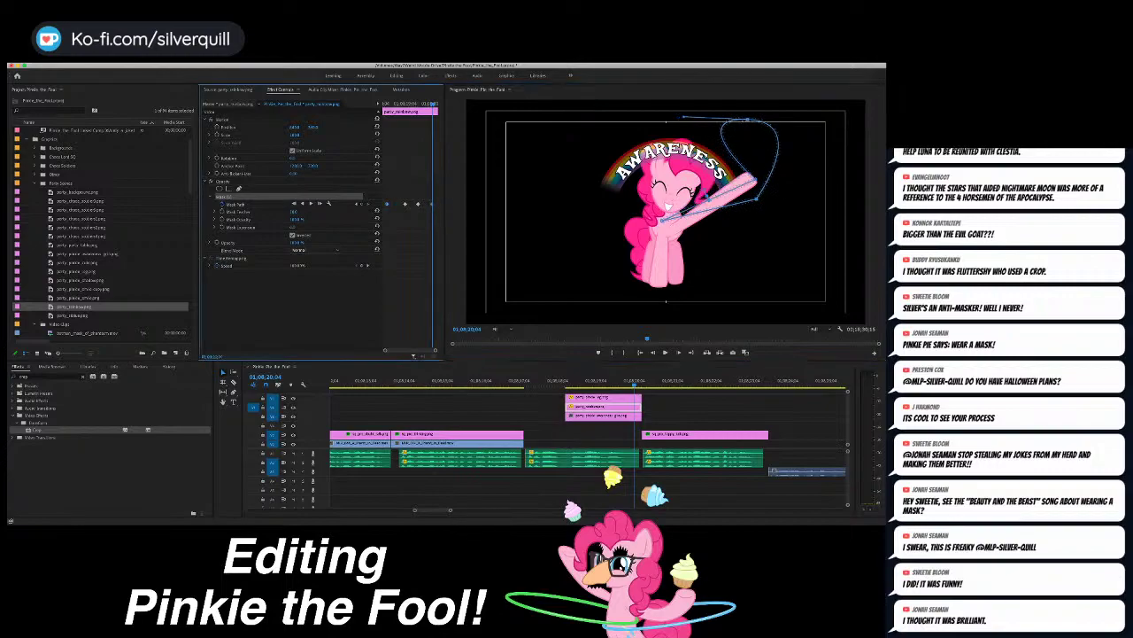
left_click_drag(634, 383, 640, 383)
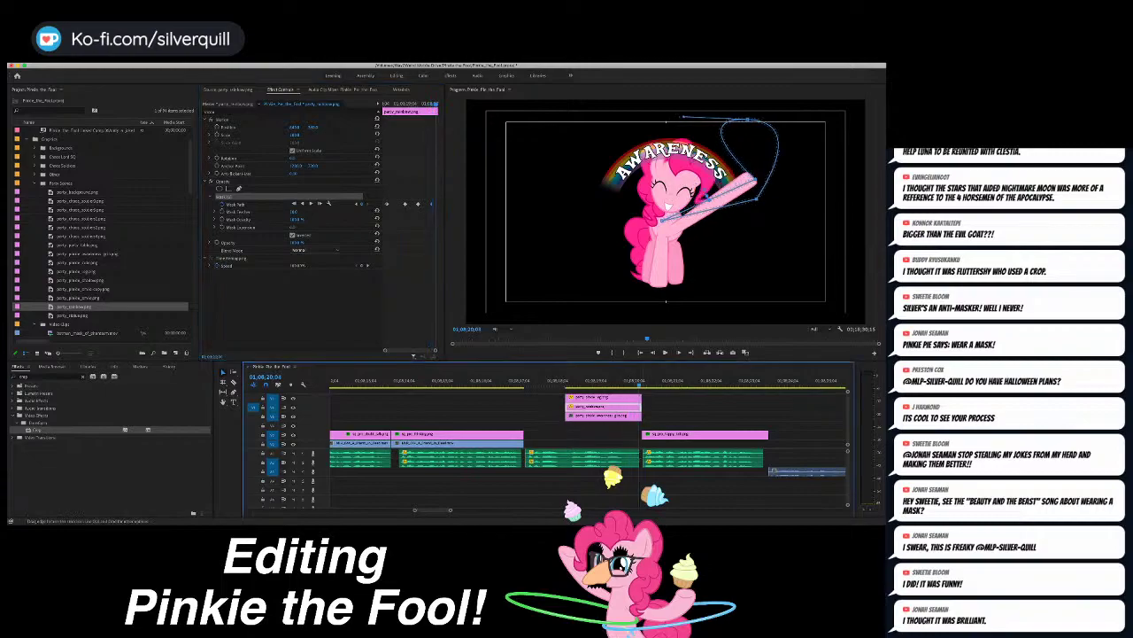
Step: Replay the leg sweep, then shift the griffon clip and everything after it later to open a gap behind Pinkie's clips
left_click(595, 426)
left_click(556, 383)
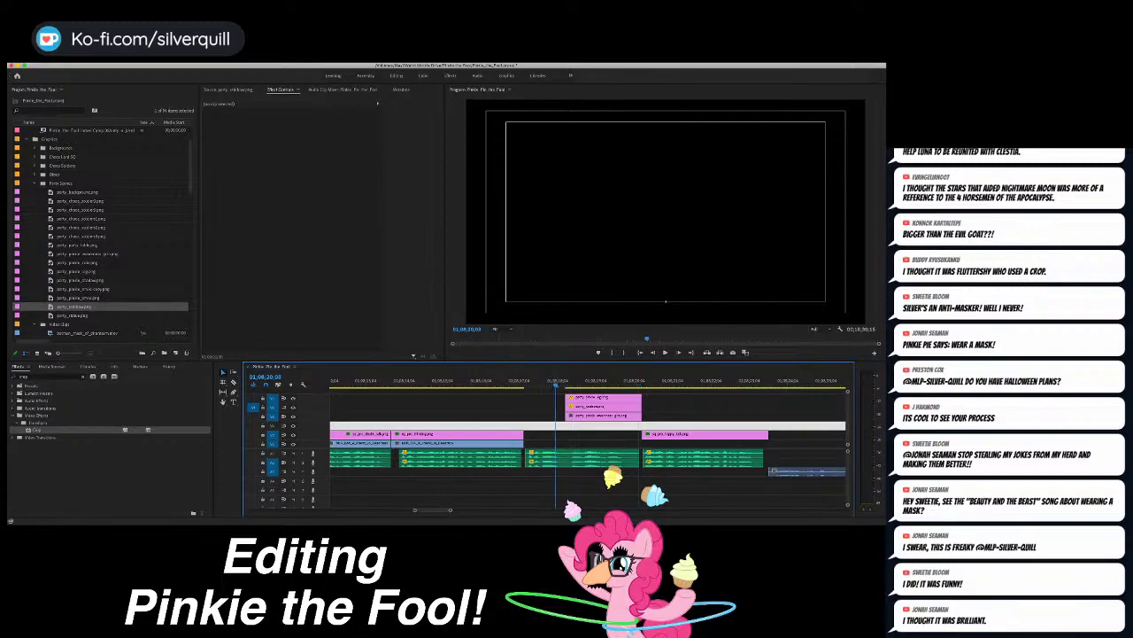
key("space")
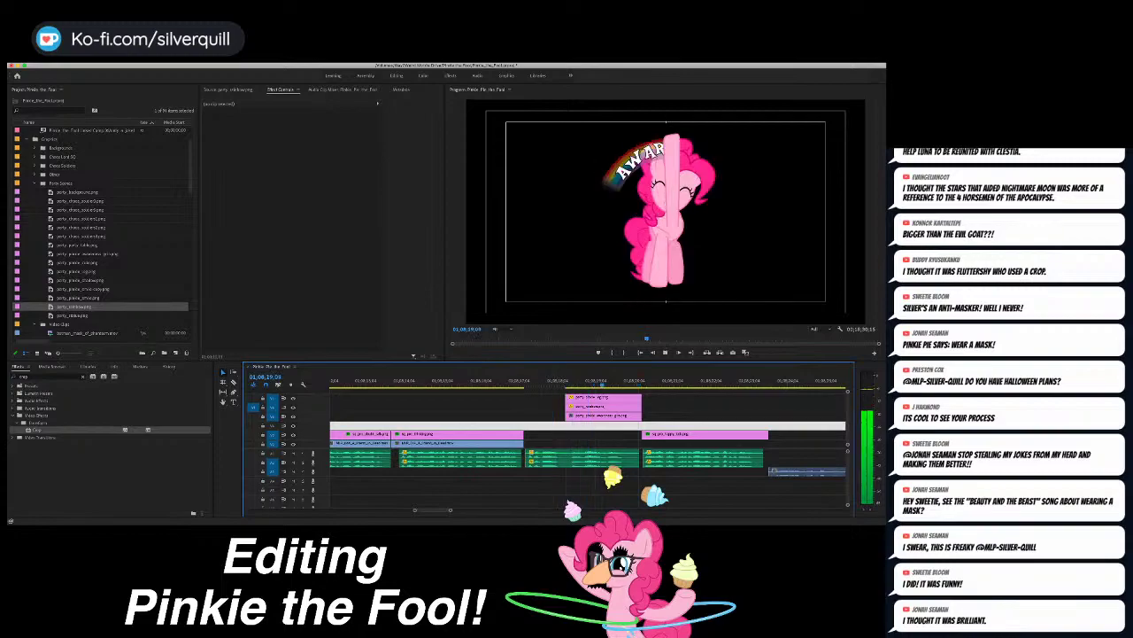
key("space")
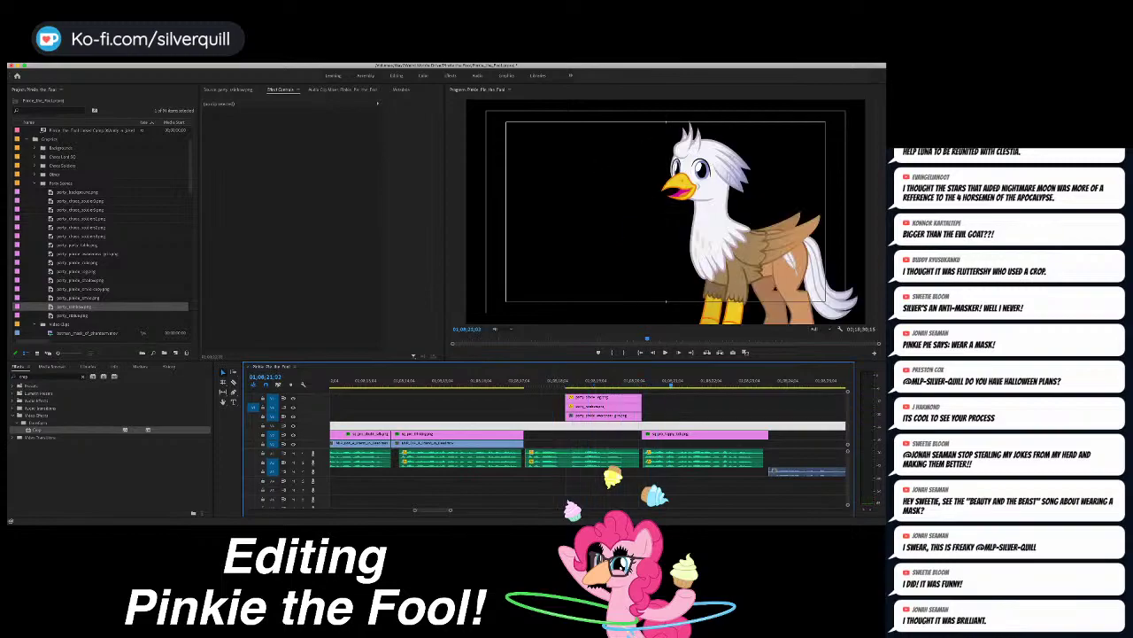
key("a")
left_click(666, 434)
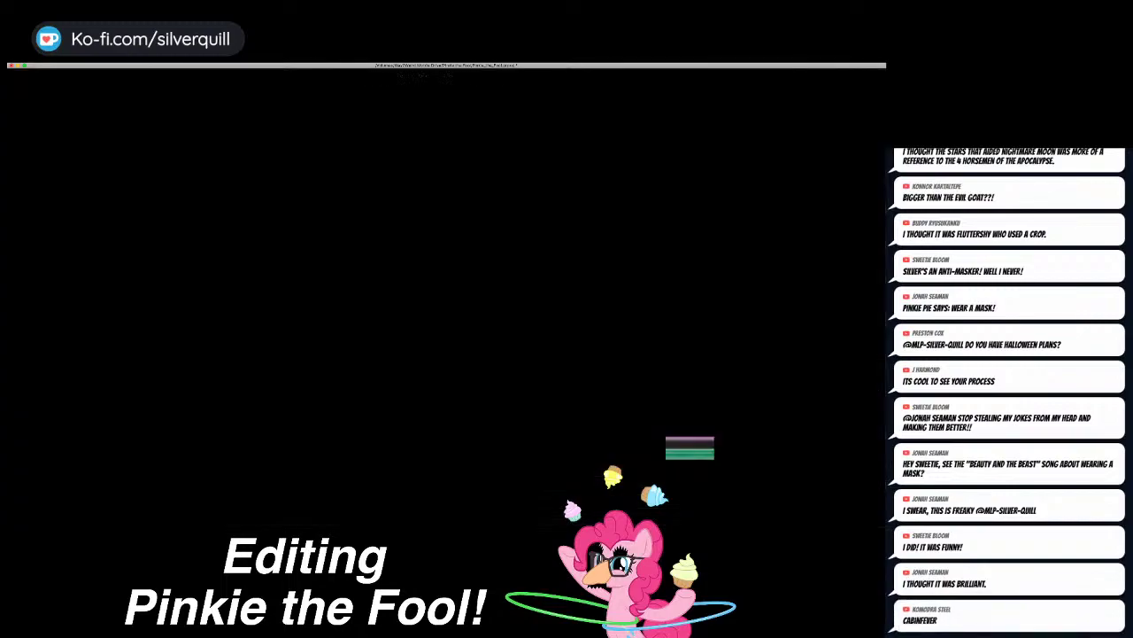
left_click_drag(676, 436, 712, 436)
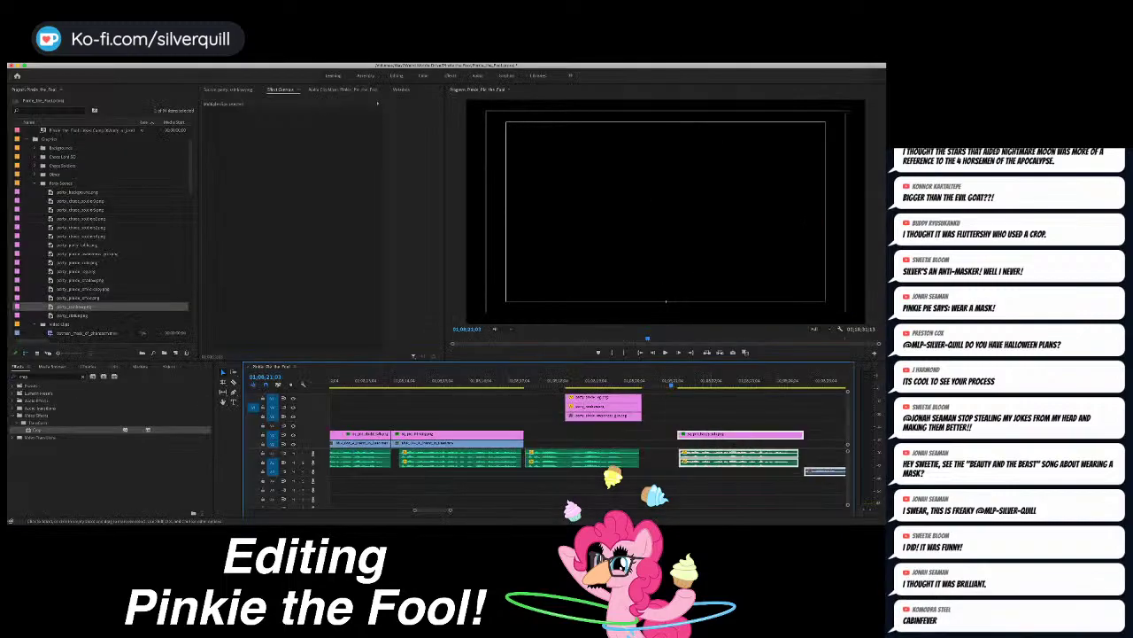
Step: Extend the three Pinkie clips up to the griffon clip, and stretch the leg and body clips back to the dialogue's start
left_click(645, 407)
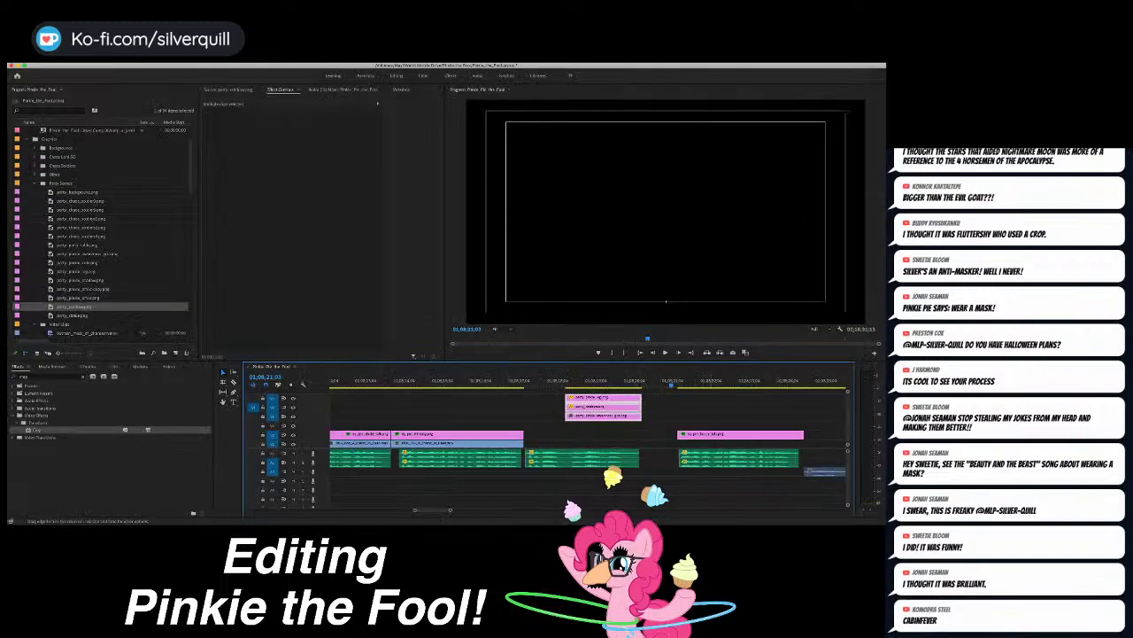
left_click_drag(651, 408, 678, 408)
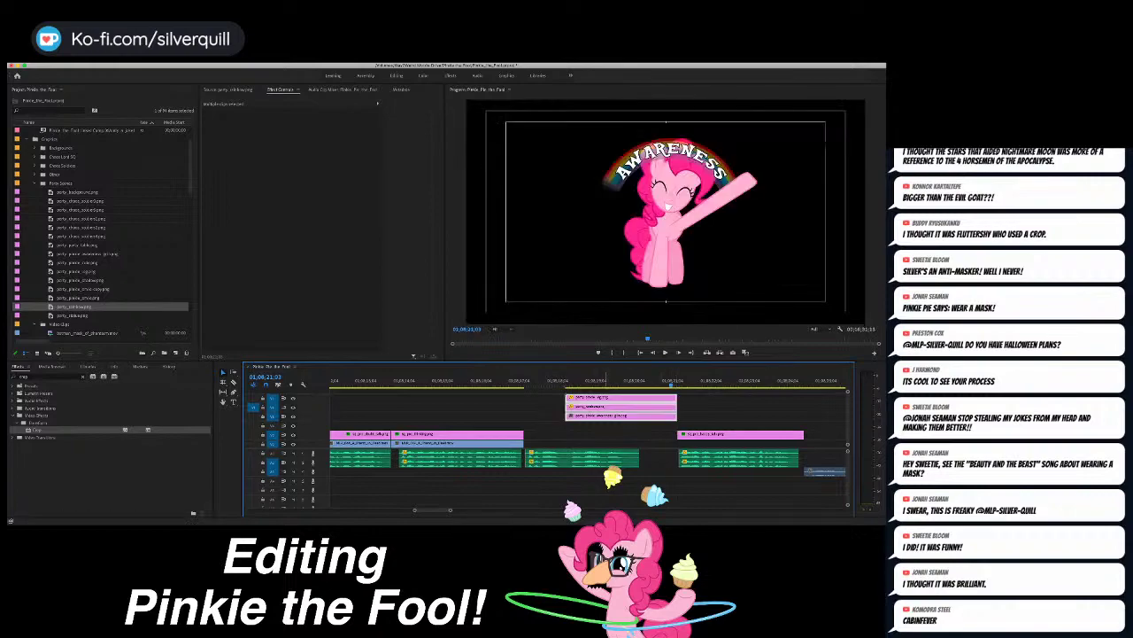
left_click(603, 384)
key("space")
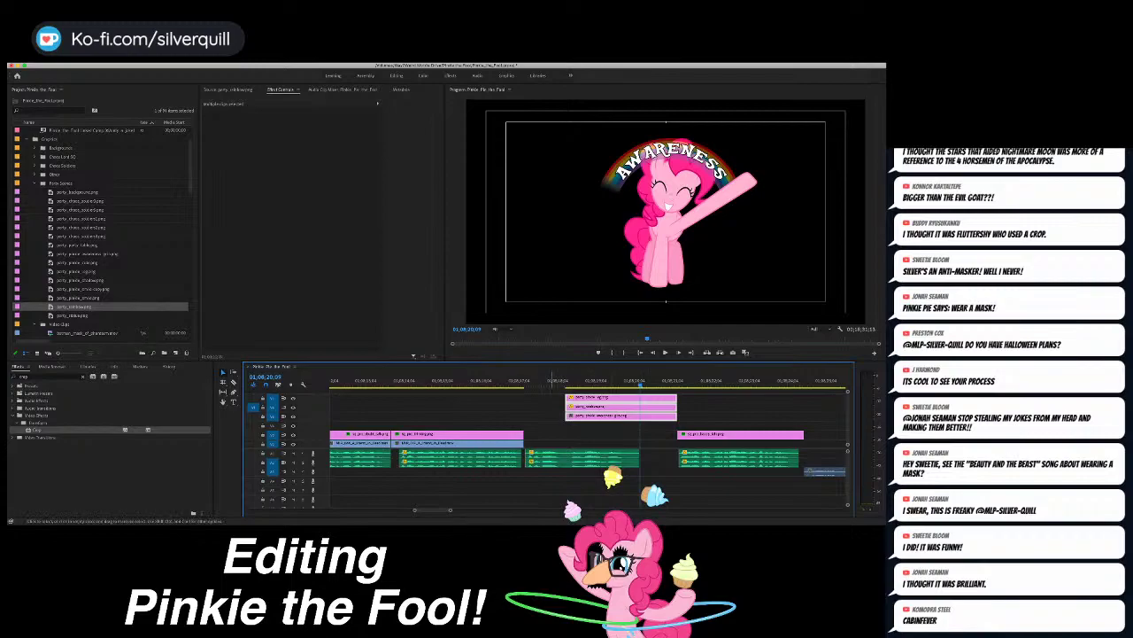
left_click(552, 397)
left_click_drag(566, 398, 524, 416)
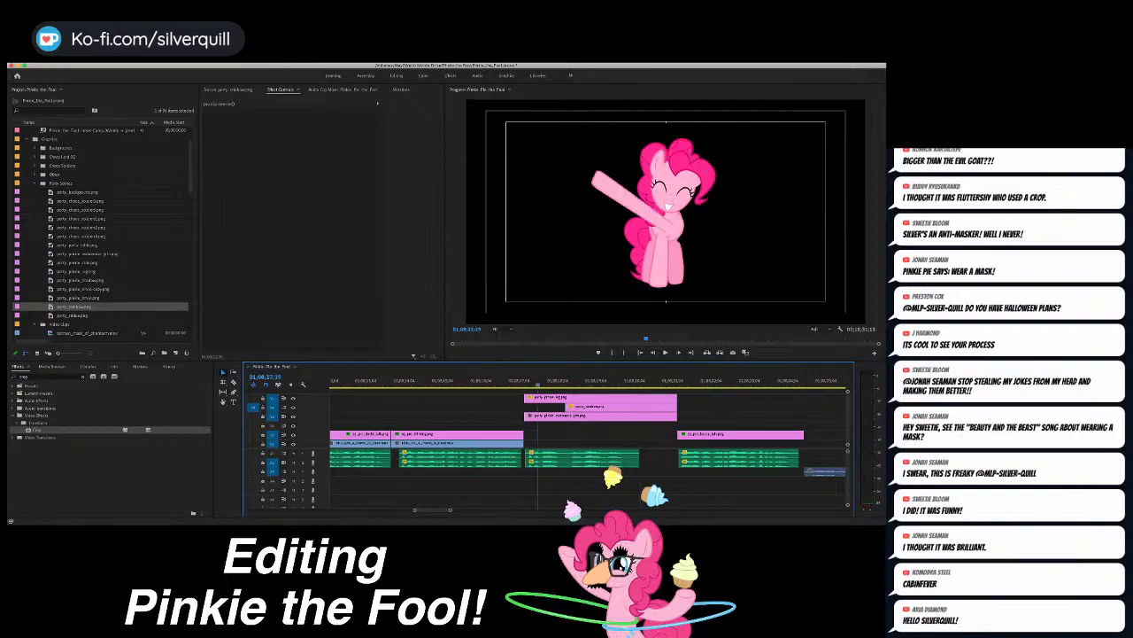
Step: Mark an In point at the start of Pinkie's clips and preview the party scene images, finishing on the party background
key("Up")
key("i")
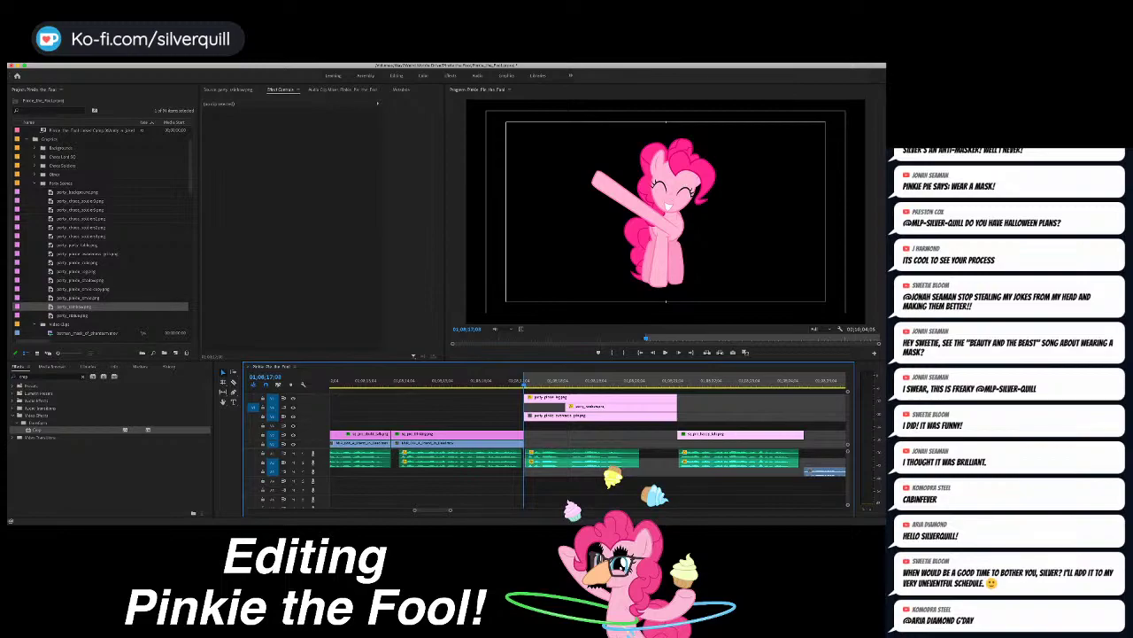
scroll(101, 232, "down", 2)
scroll(100, 232, "up", 3)
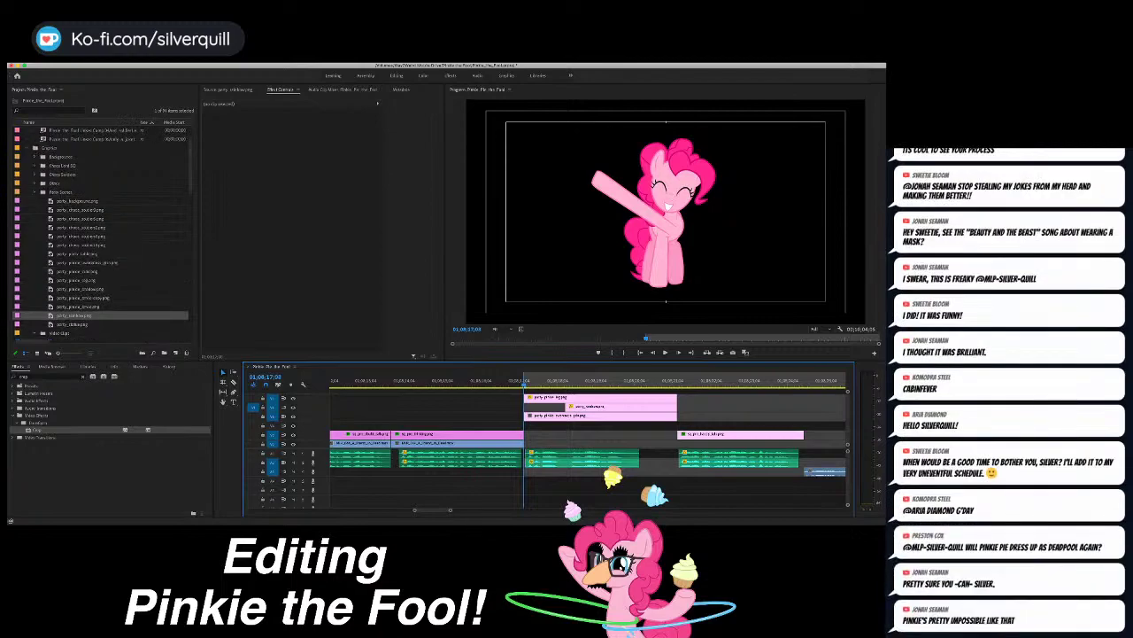
double_click(78, 306)
double_click(82, 297)
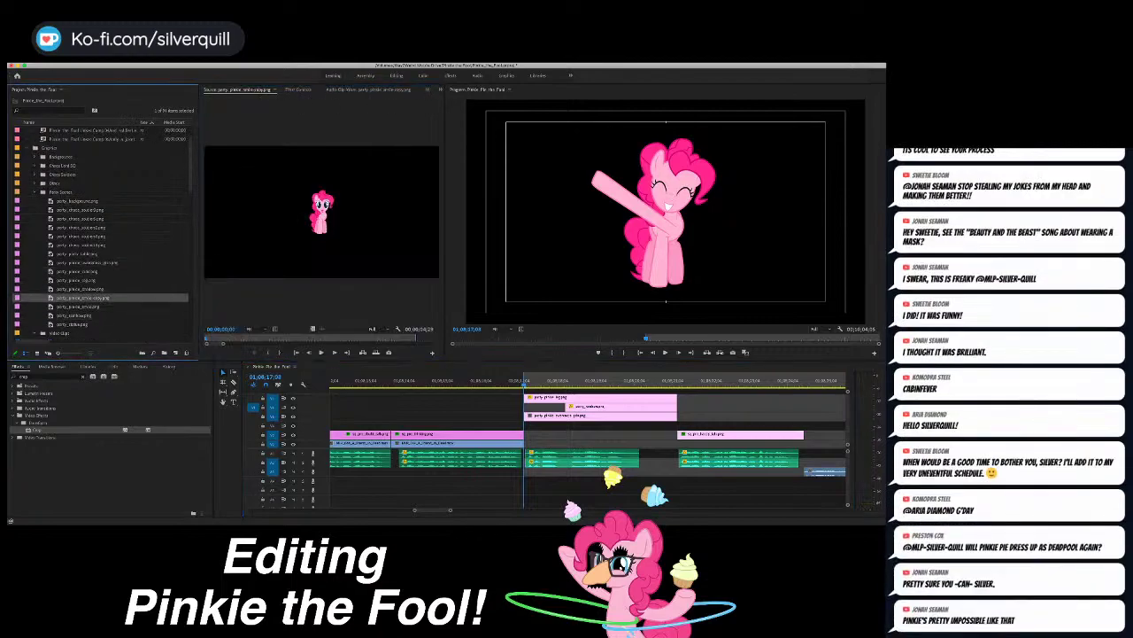
double_click(77, 279)
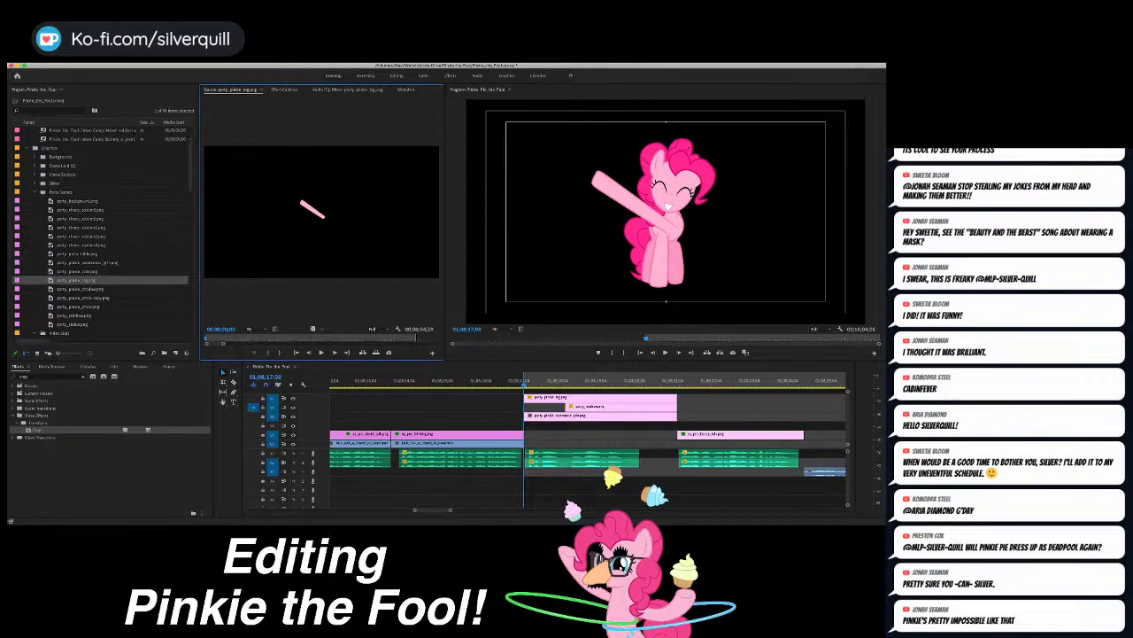
double_click(78, 253)
double_click(80, 244)
double_click(80, 227)
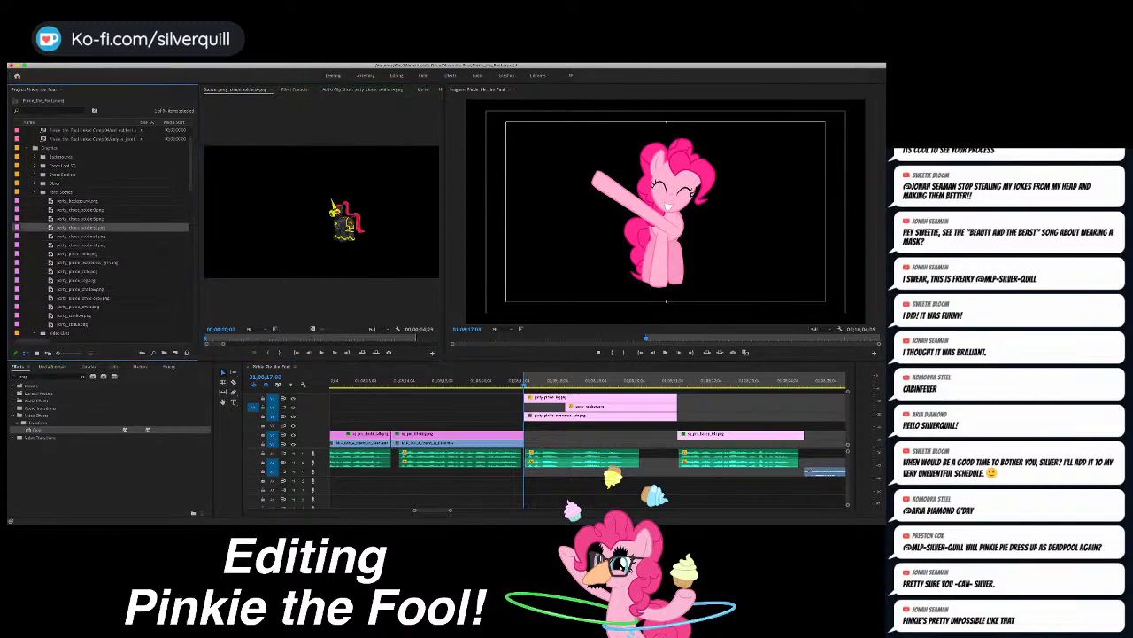
double_click(80, 219)
double_click(78, 201)
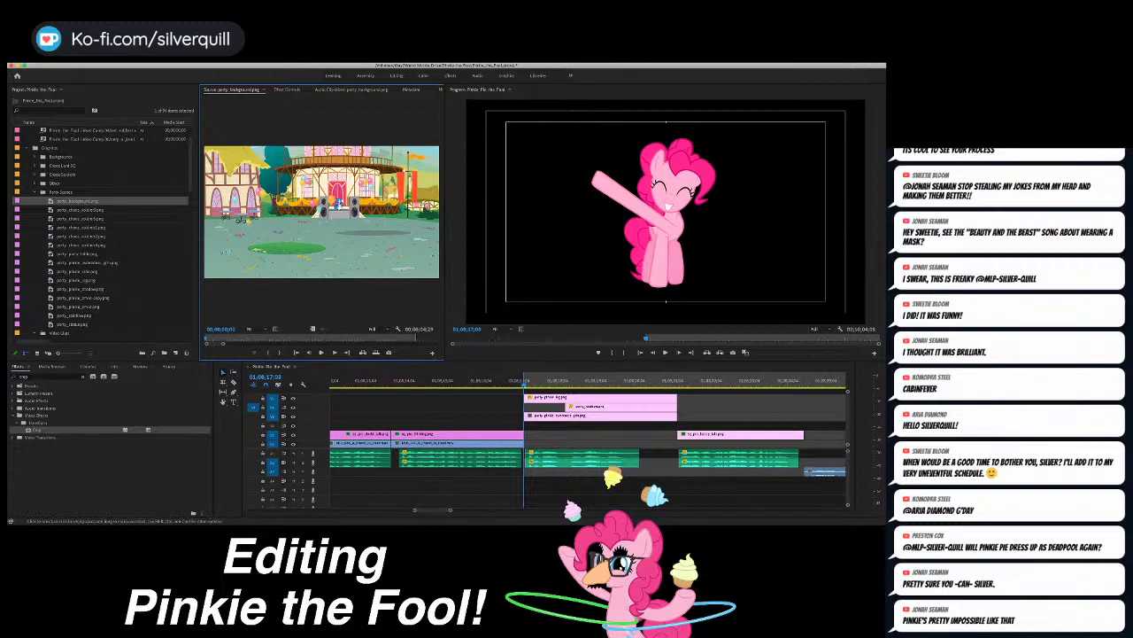
Step: Mark an Out point at the last frame of Pinkie's clips and overwrite the party background between the marks on the lowest video track
left_click(700, 382)
key("Left")
key("Left")
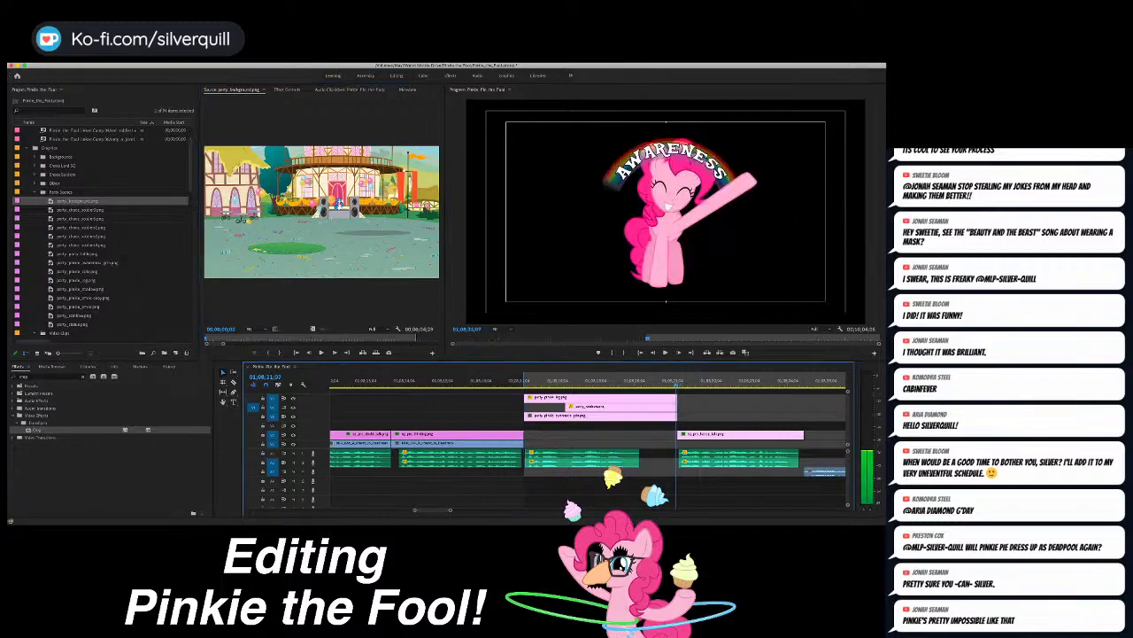
key("o")
scroll(589, 443, "down", 2)
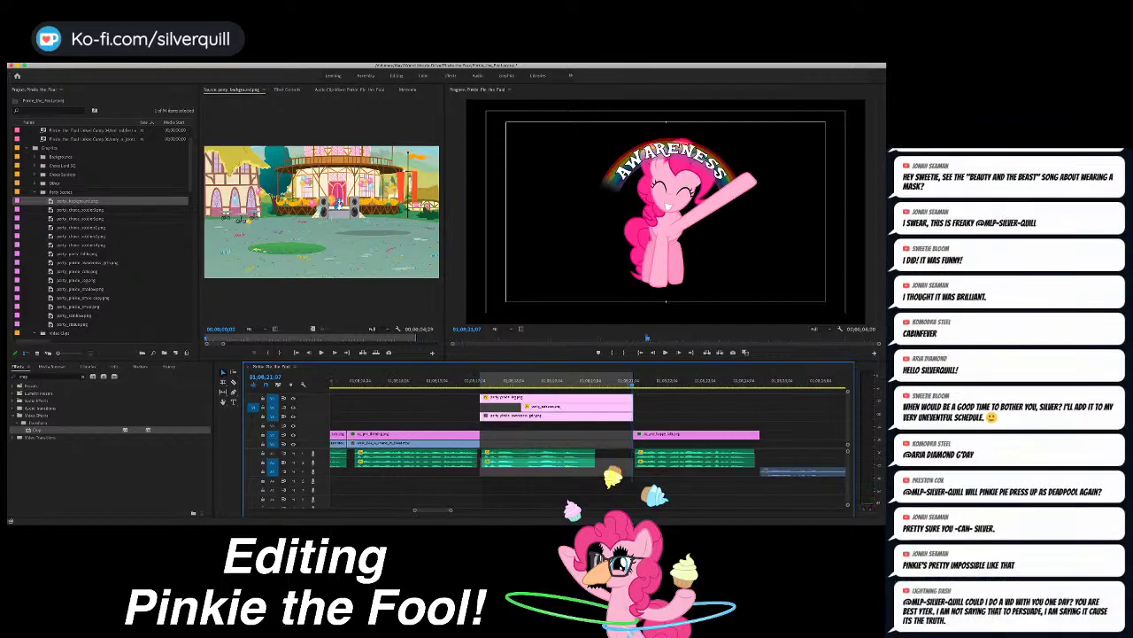
scroll(588, 425, "down", 1)
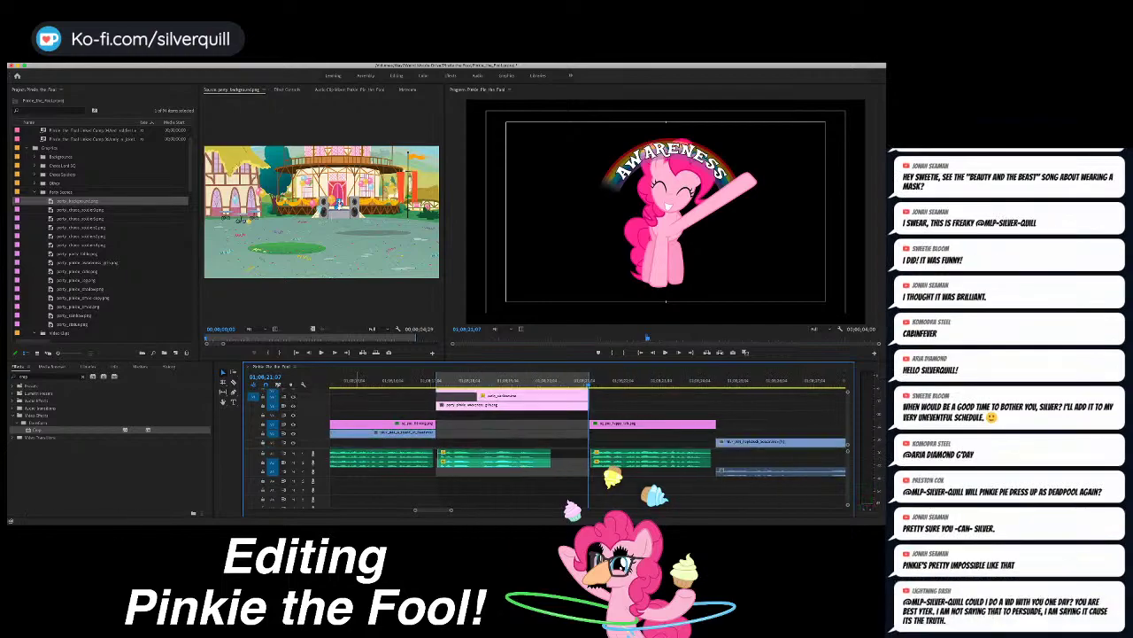
left_click(254, 443)
key("period")
left_click(457, 381)
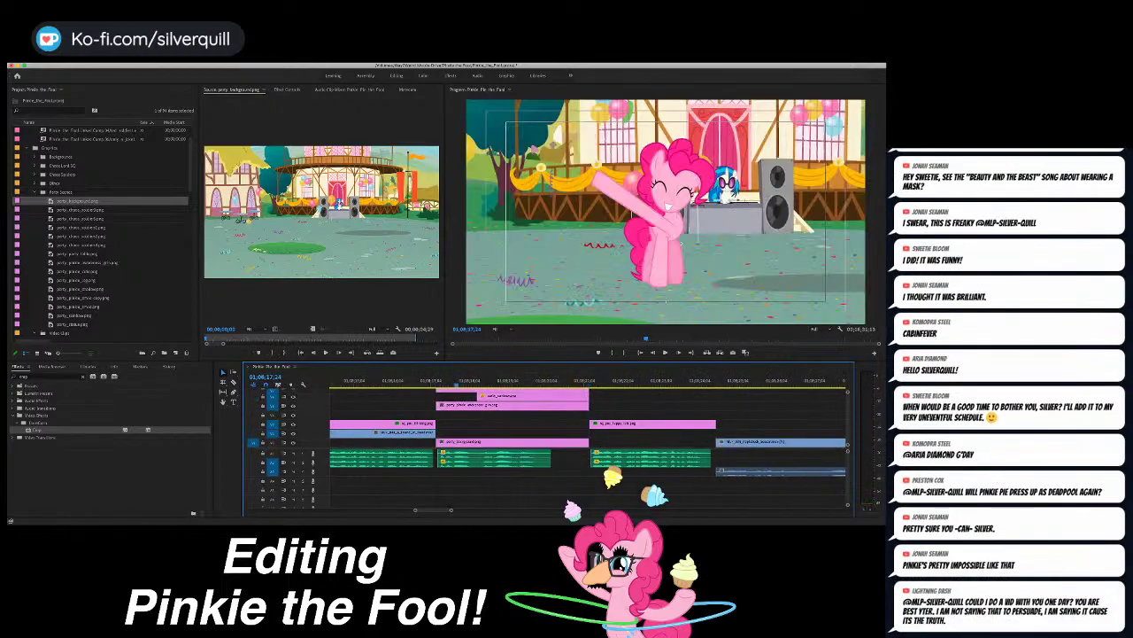
Step: Scale down the party background clip and reposition it so the DJ stage sits high in the frame behind Pinkie
left_click(511, 442)
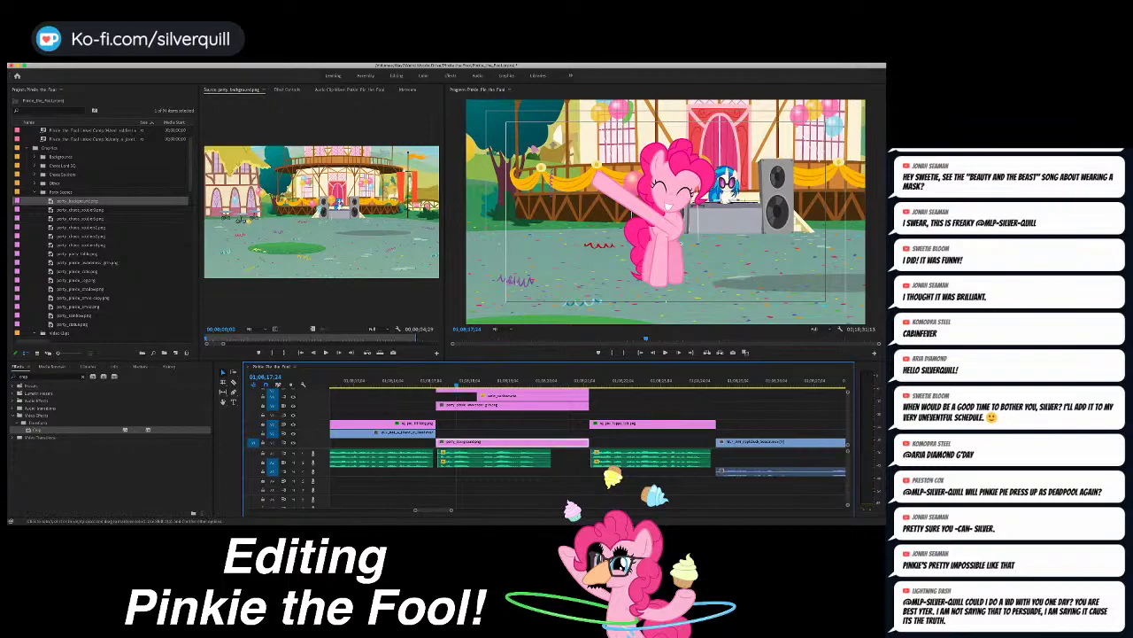
left_click(287, 89)
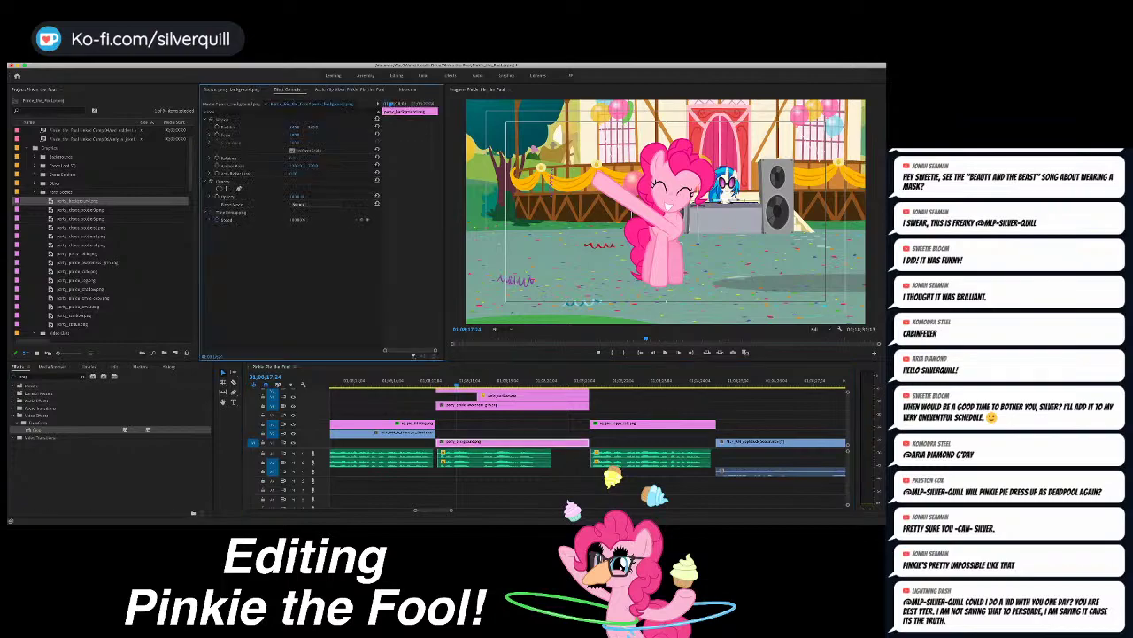
mouse_move(293, 135)
left_mouse_down()
mouse_move(272, 135)
mouse_move(293, 135)
left_mouse_up()
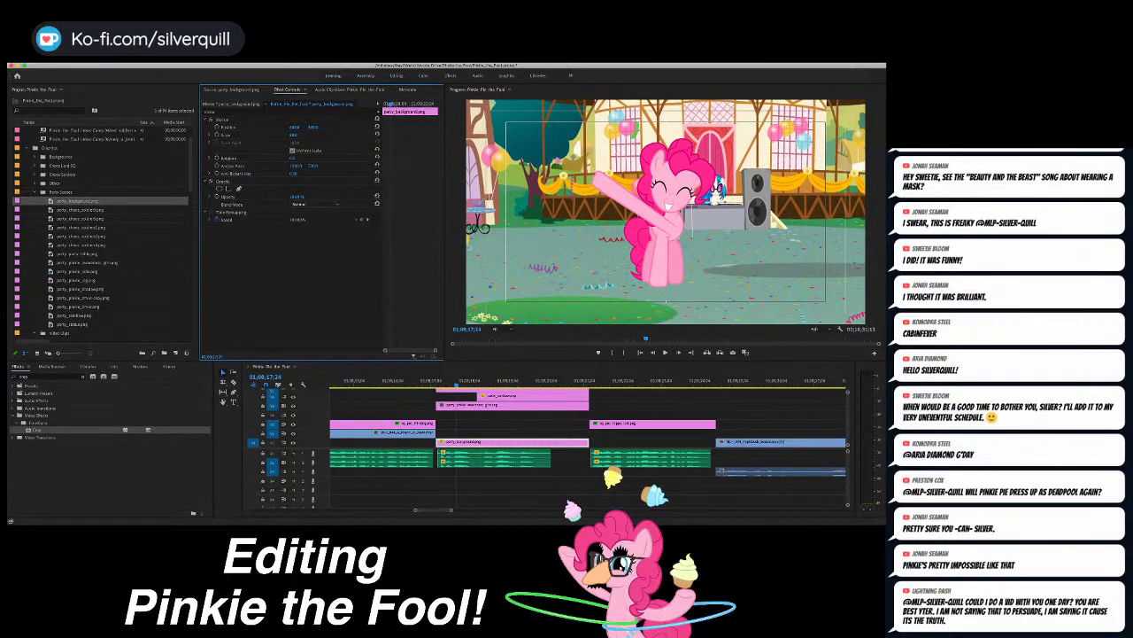
left_click_drag(718, 191, 628, 119)
left_click_drag(295, 126, 295, 127)
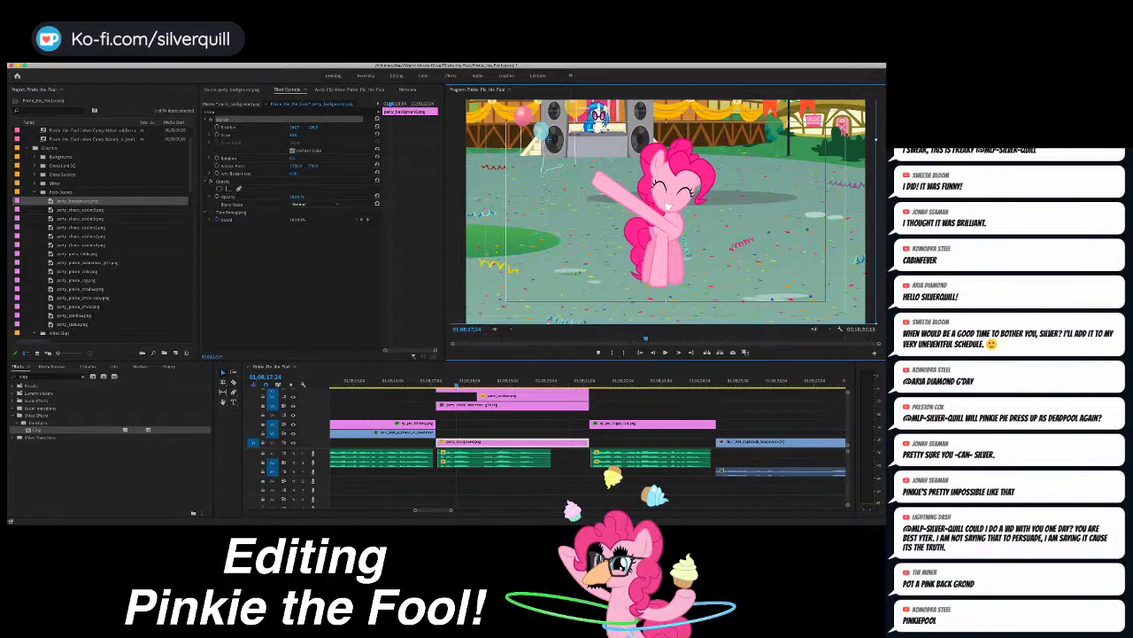
Step: Load the party table image as the source and target an empty video track above the background clip
double_click(78, 254)
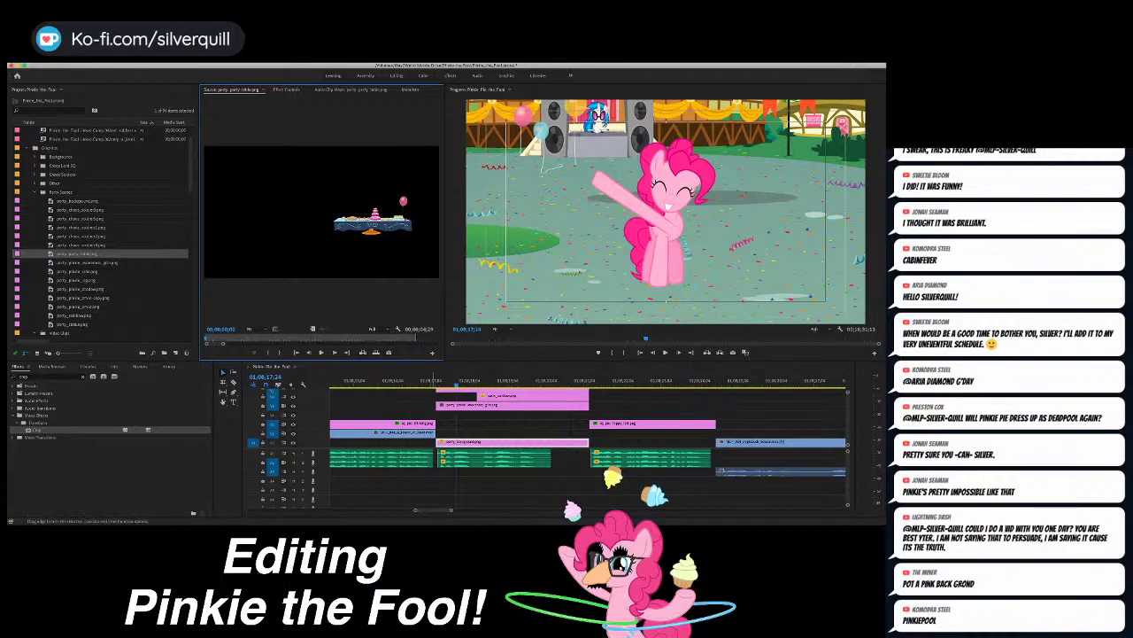
left_click(255, 423)
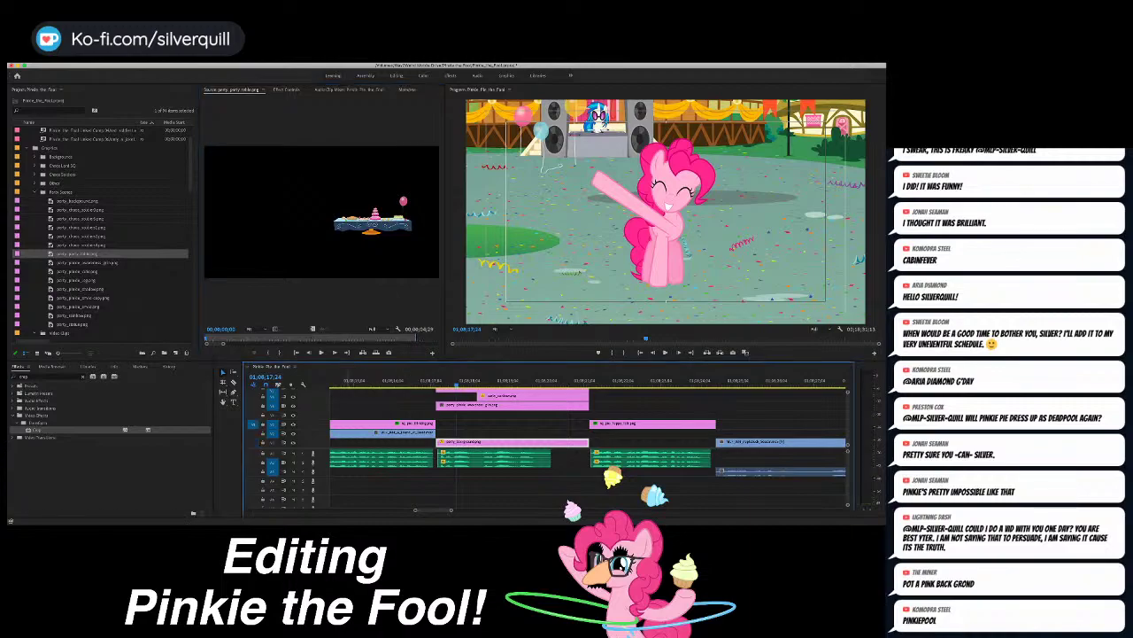
key("period")
key("super+z")
key("Down")
key("apostrophe")
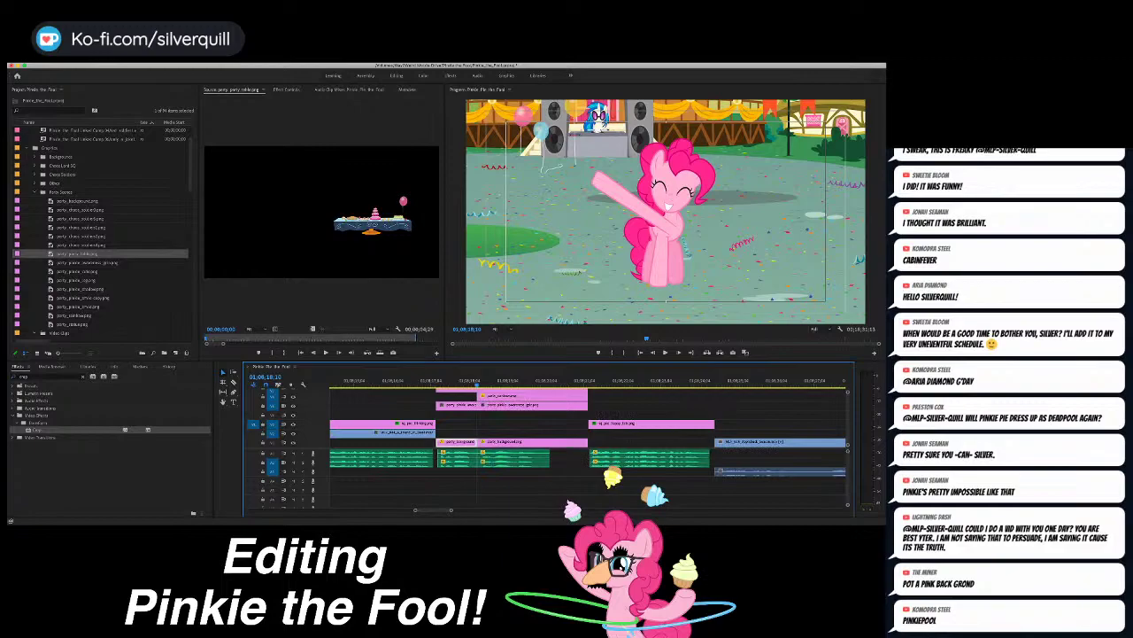
key("super+z")
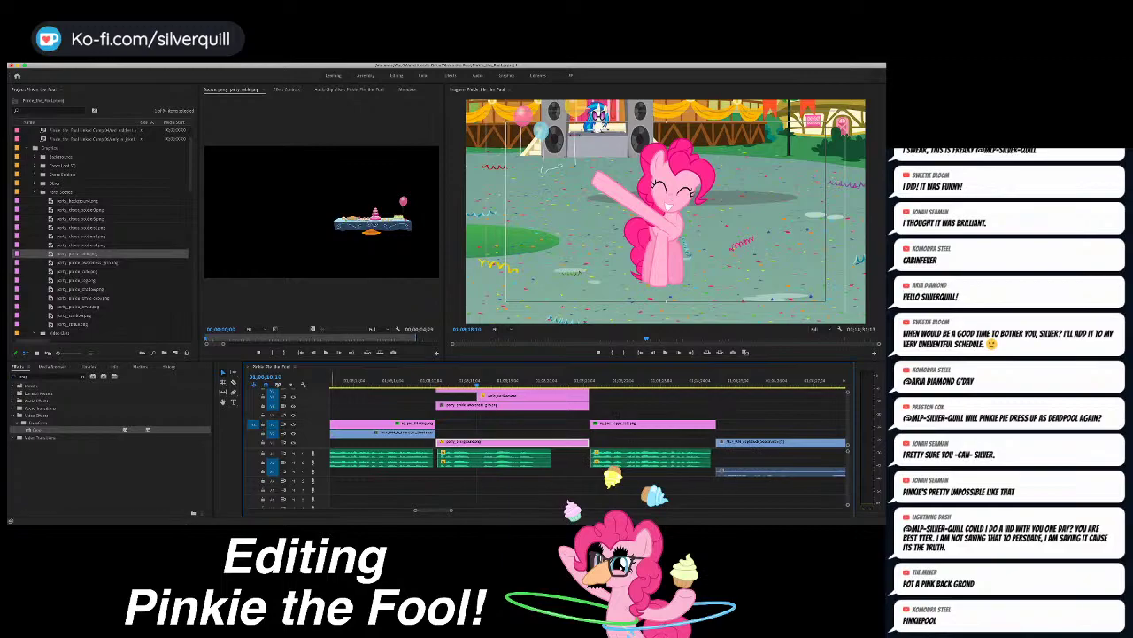
Step: Mark the background clip's range, overwrite the party table image across it on the targeted track, and save the project
key("x")
key("period")
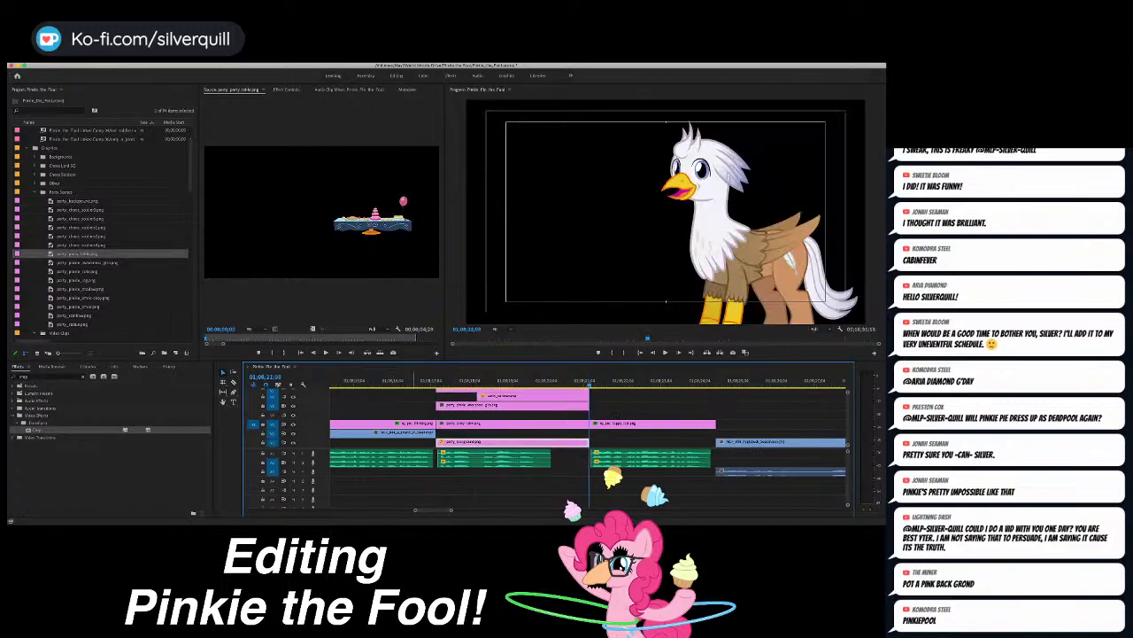
left_click(472, 381)
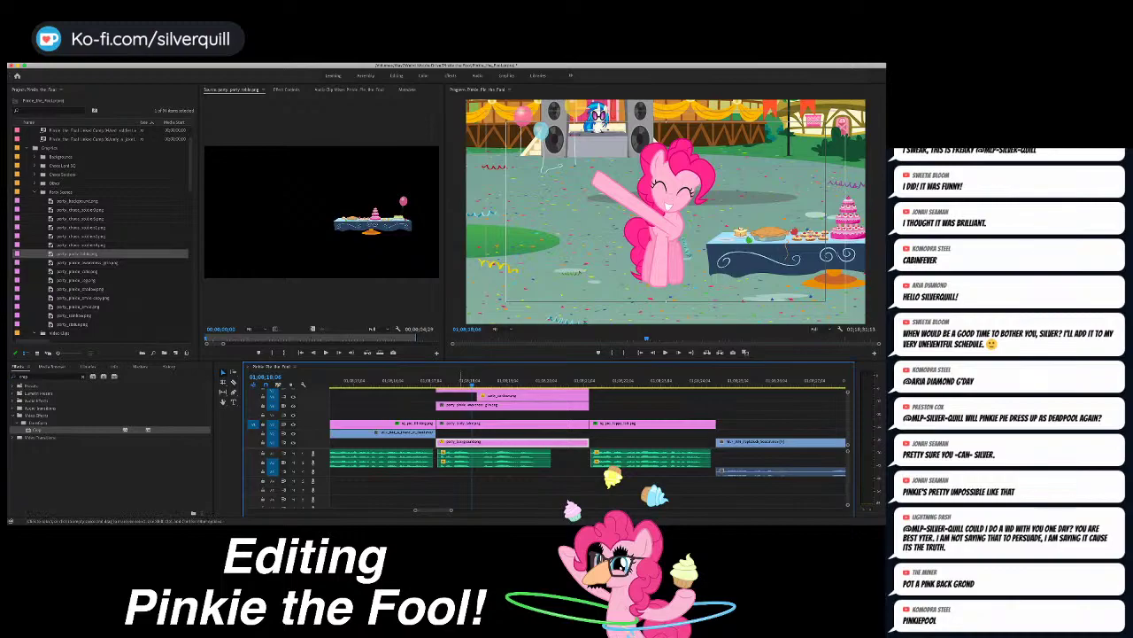
key("super+s")
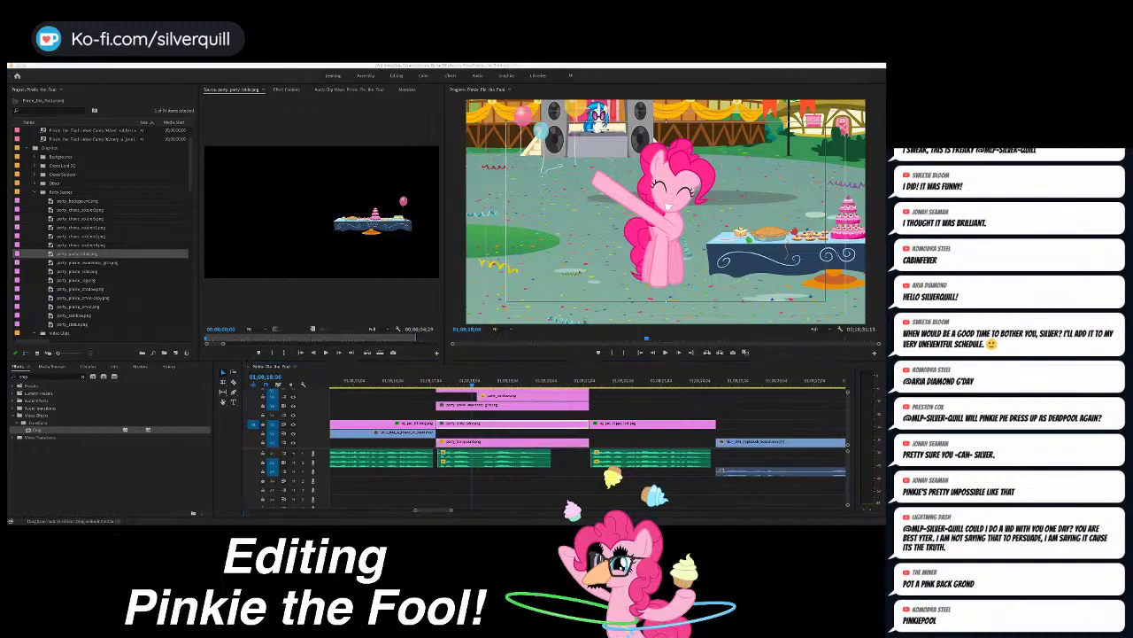
key("super+Tab")
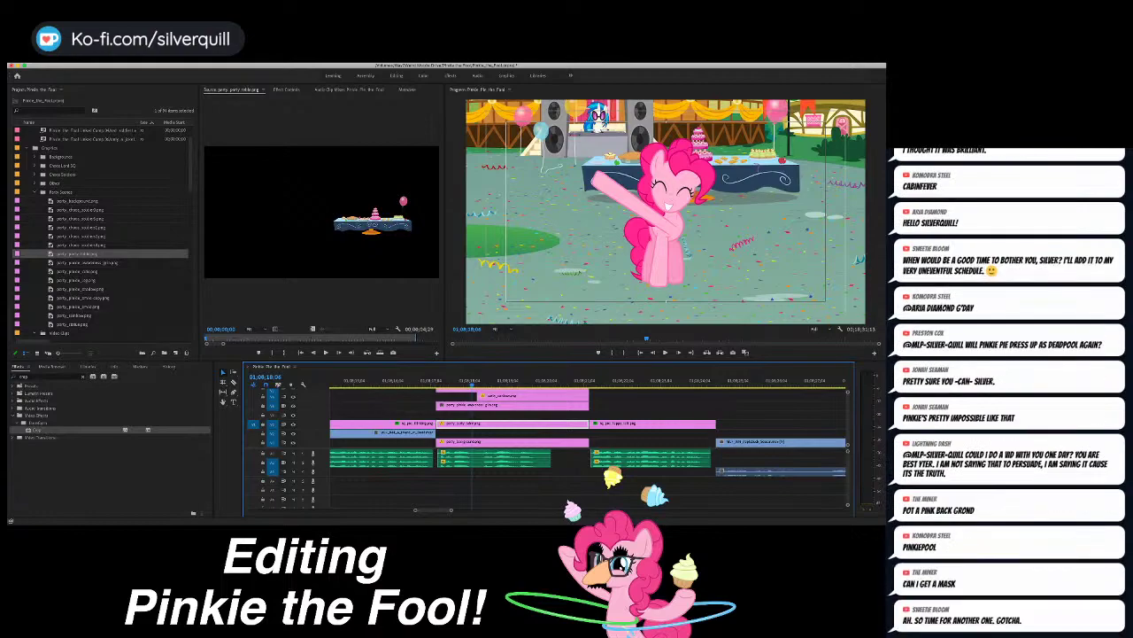
Step: Move the background clip up one track and overwrite Pinkie's shadow image across its range on the lowest video track
double_click(78, 288)
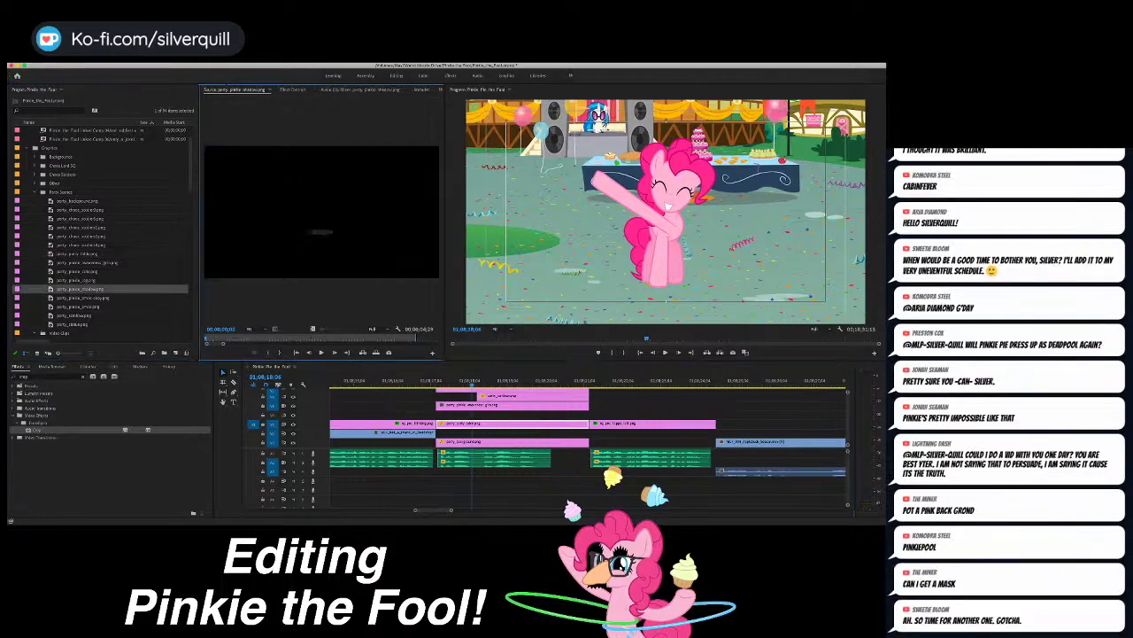
left_click_drag(513, 442, 514, 433)
key("x")
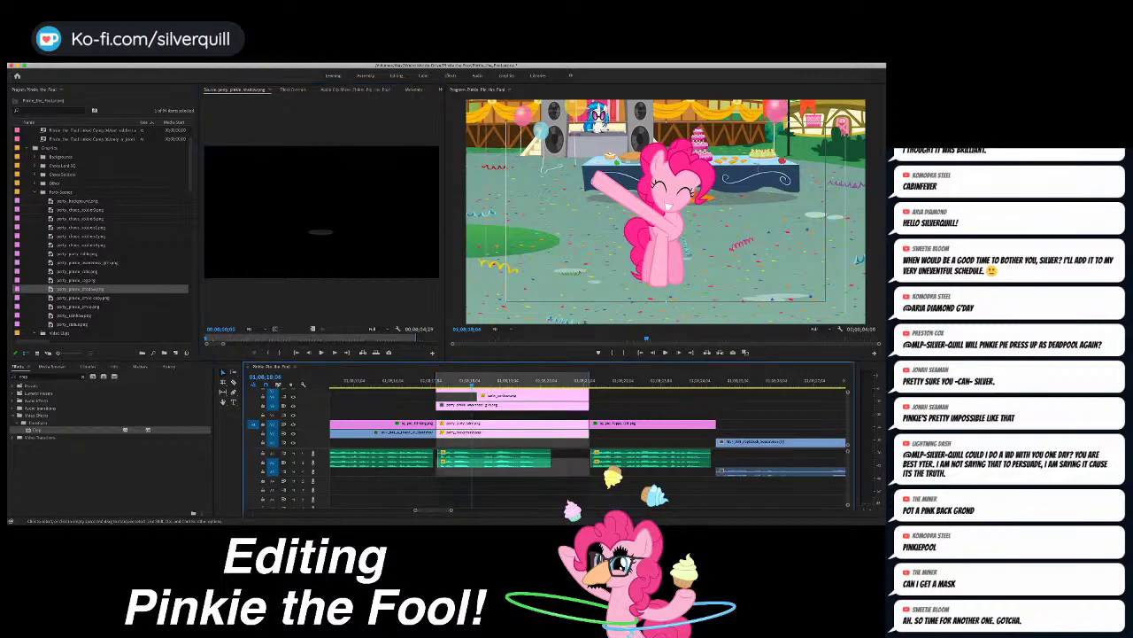
left_click(253, 442)
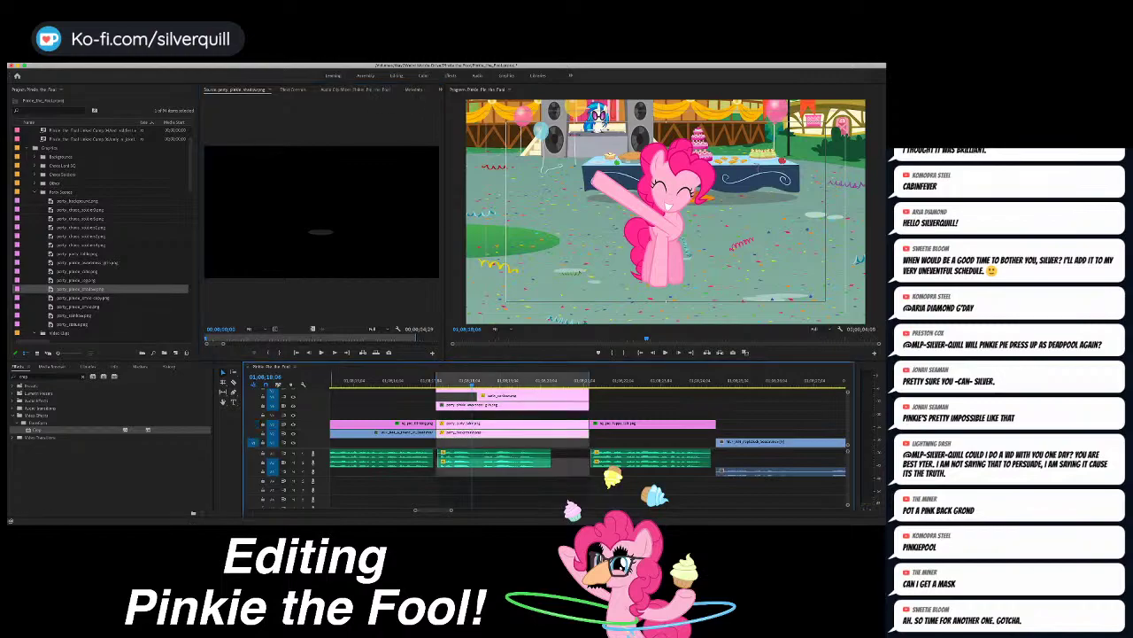
key("period")
left_click(496, 442)
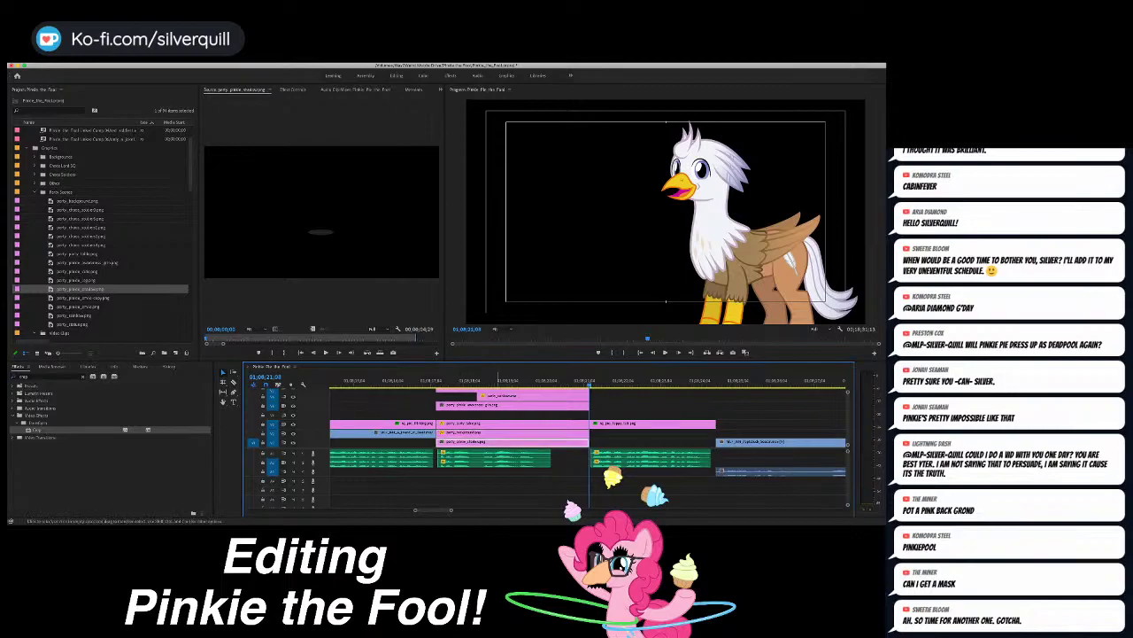
Step: Paste the copied motion attributes onto Pinkie's shadow clip and return to the pose where her leg is outstretched
key("alt+super+v")
key("Return")
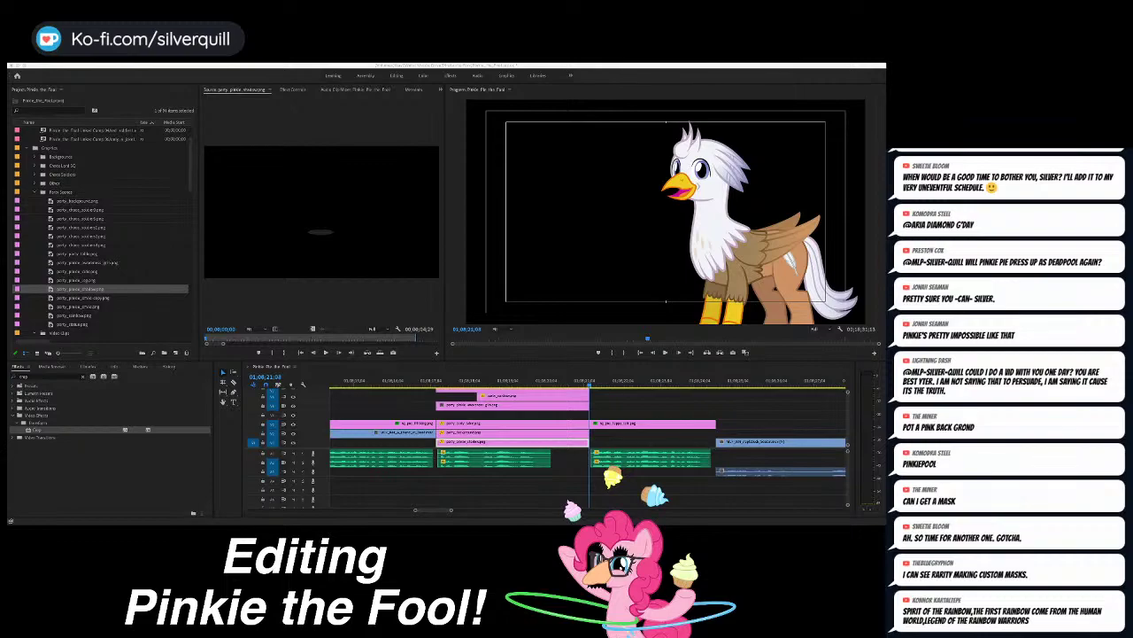
left_click(476, 381)
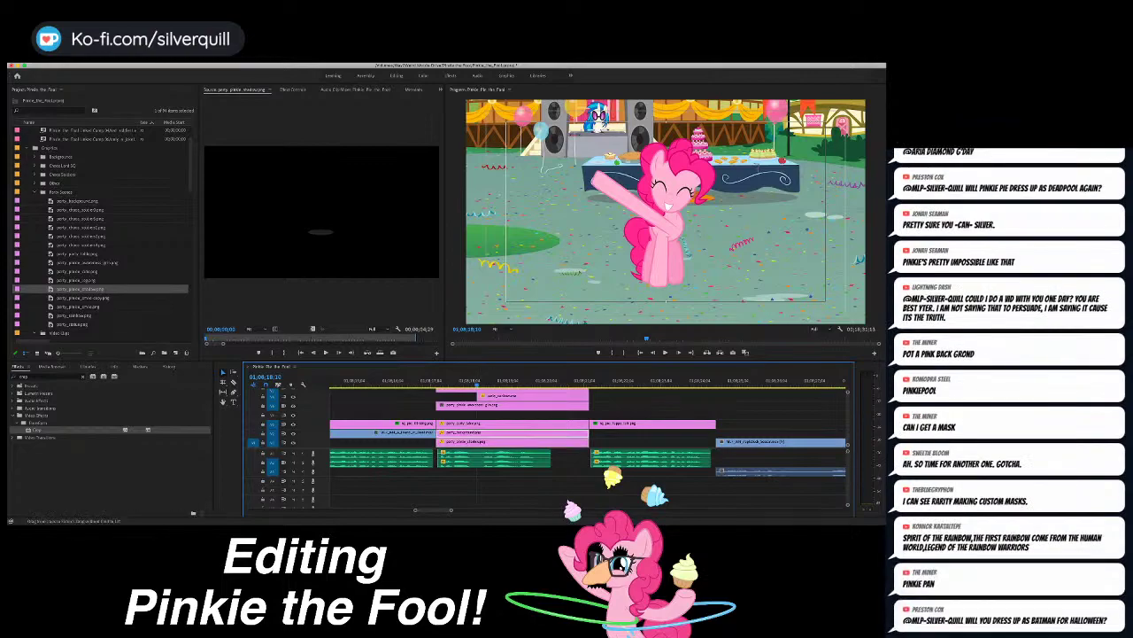
left_click(493, 441)
key("super+Tab")
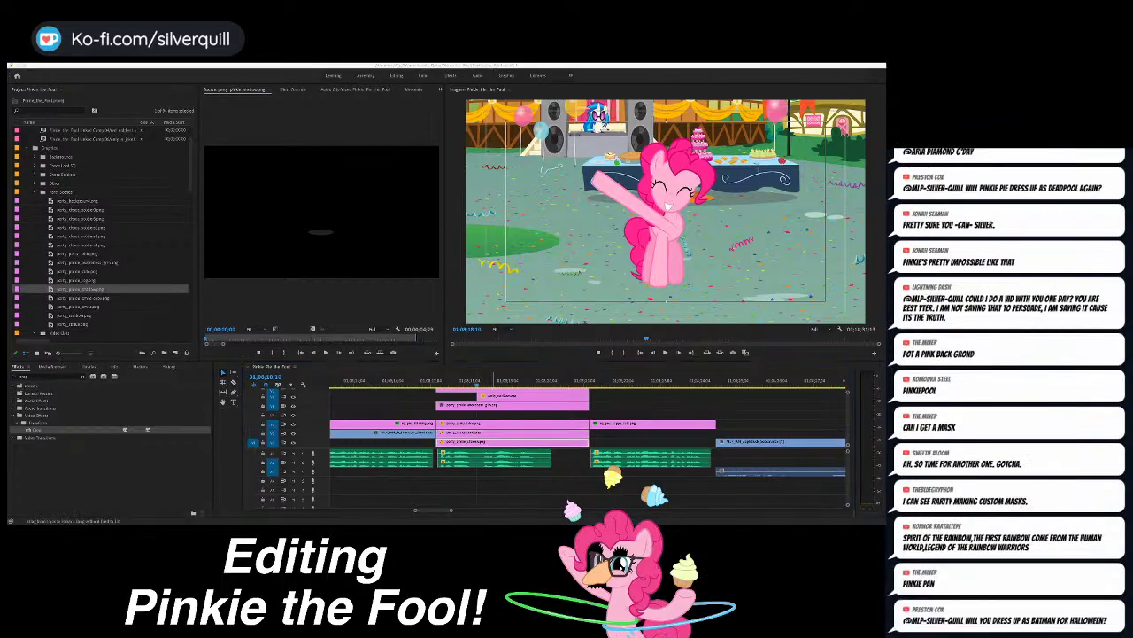
key("super+Tab")
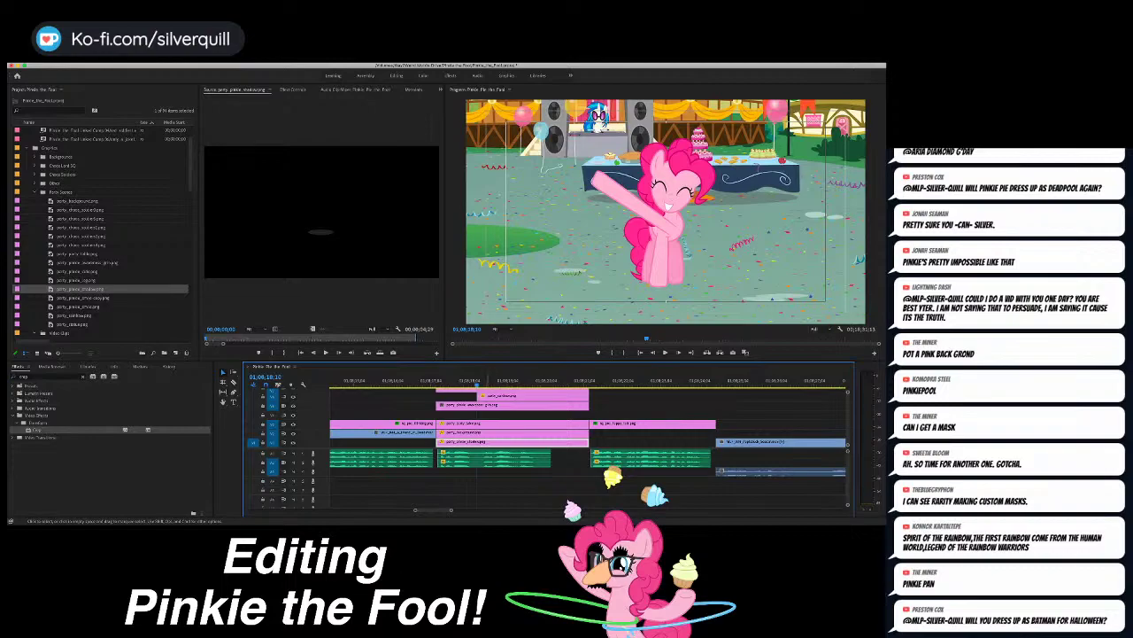
Step: Swap the background and shadow clips so Pinkie's shadow sits one track above the party background
left_click(488, 433)
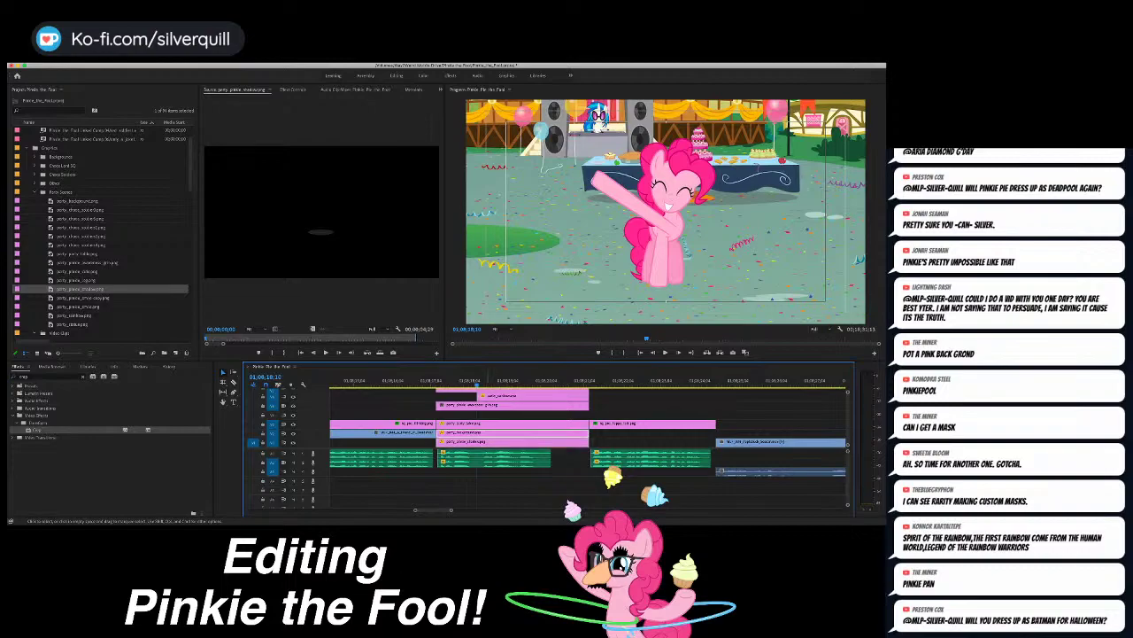
mouse_move(488, 442)
left_mouse_down()
mouse_move(487, 414)
mouse_move(488, 442)
mouse_move(482, 423)
mouse_move(482, 433)
left_mouse_up()
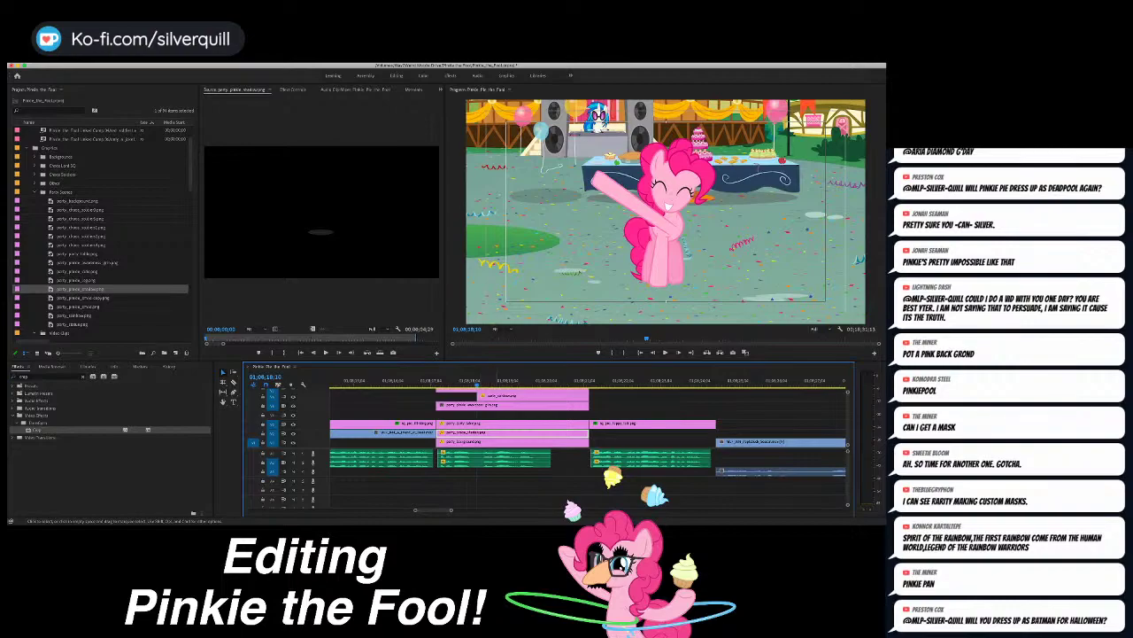
left_click(501, 405)
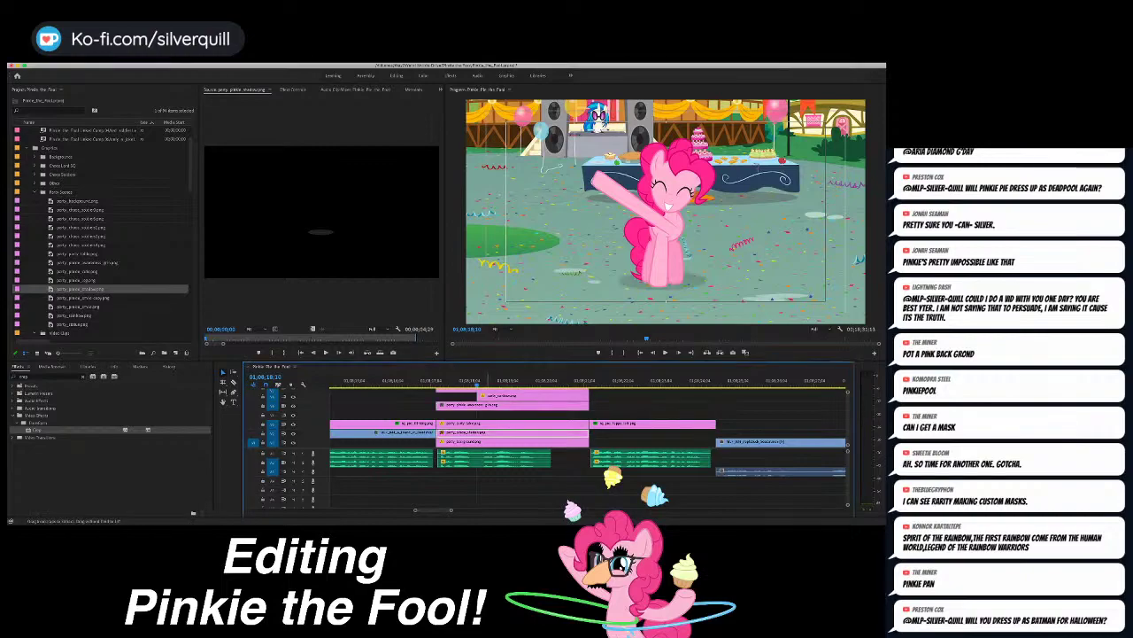
Step: Load the Pinkie statue fountain image as the source and mark the range of the awareness clip in the sequence
scroll(588, 447, "left", 2)
scroll(588, 447, "right", 3)
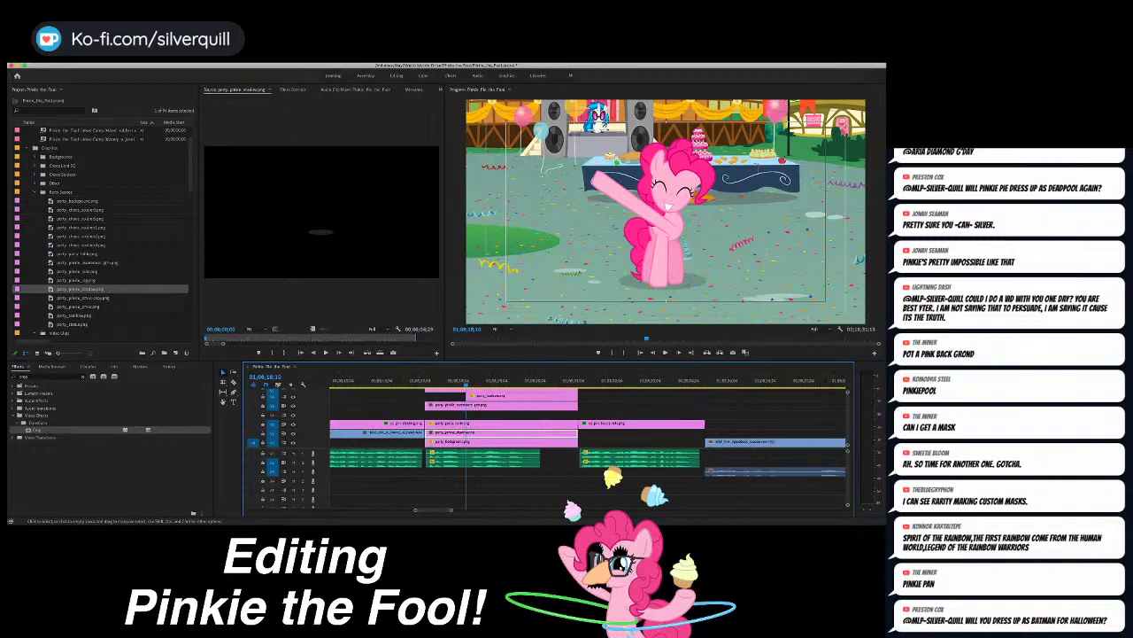
scroll(589, 442, "up", 3)
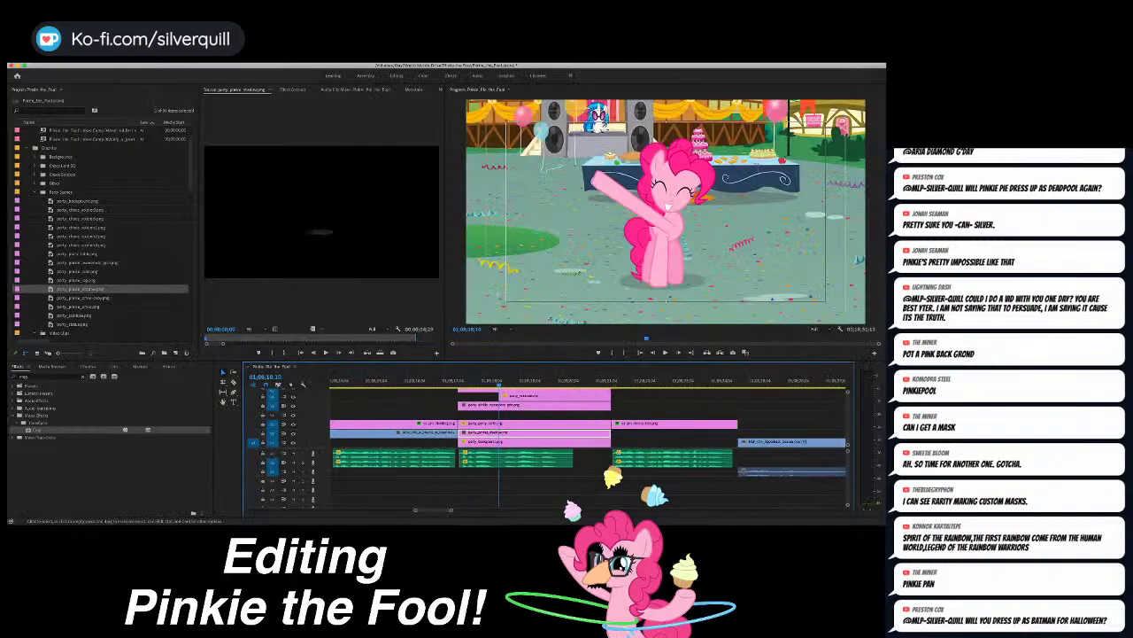
scroll(589, 417, "up", 1)
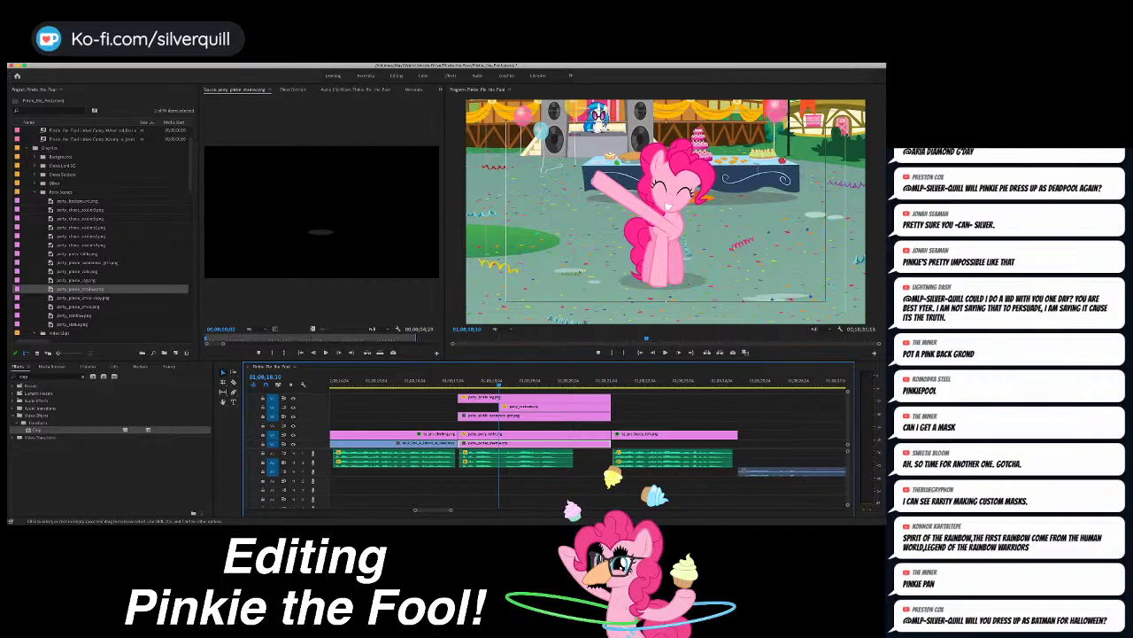
double_click(52, 324)
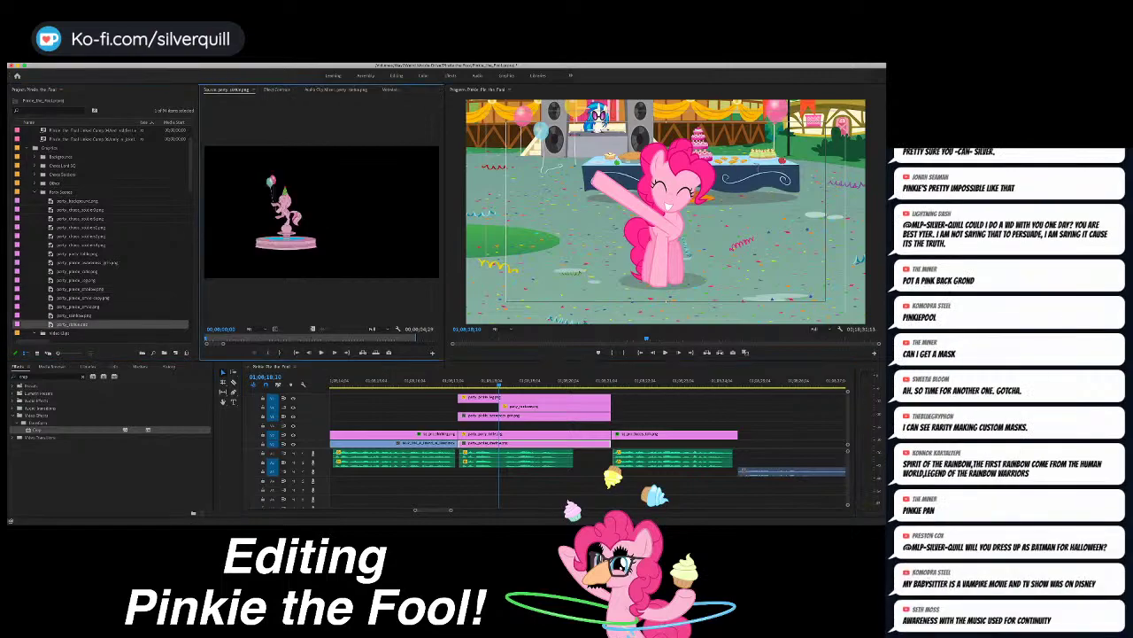
left_click(514, 416)
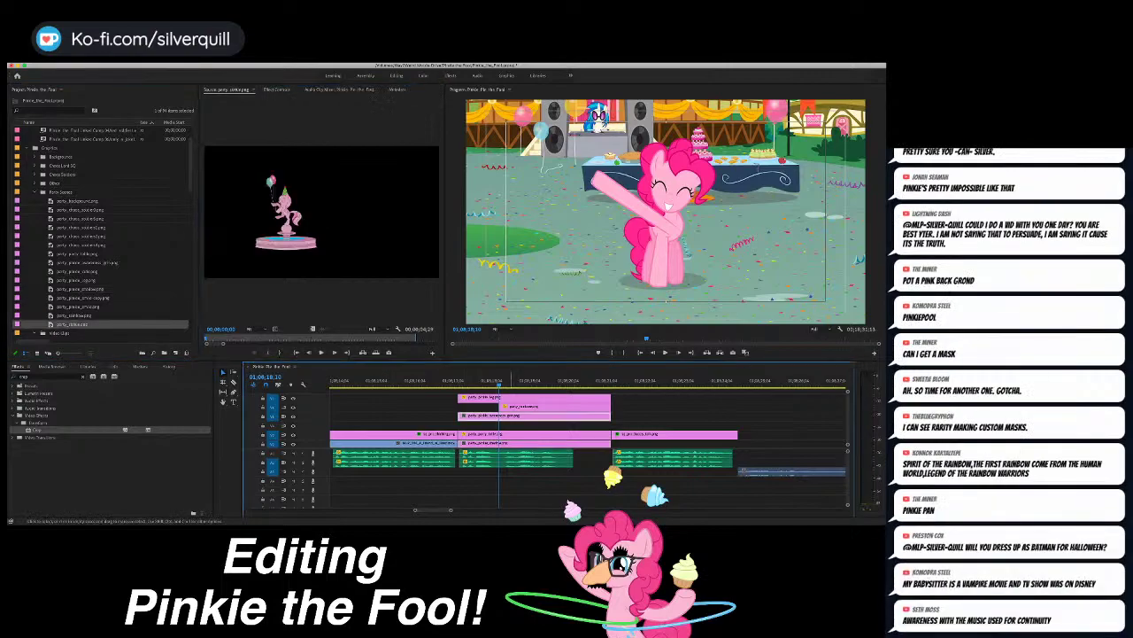
key("x")
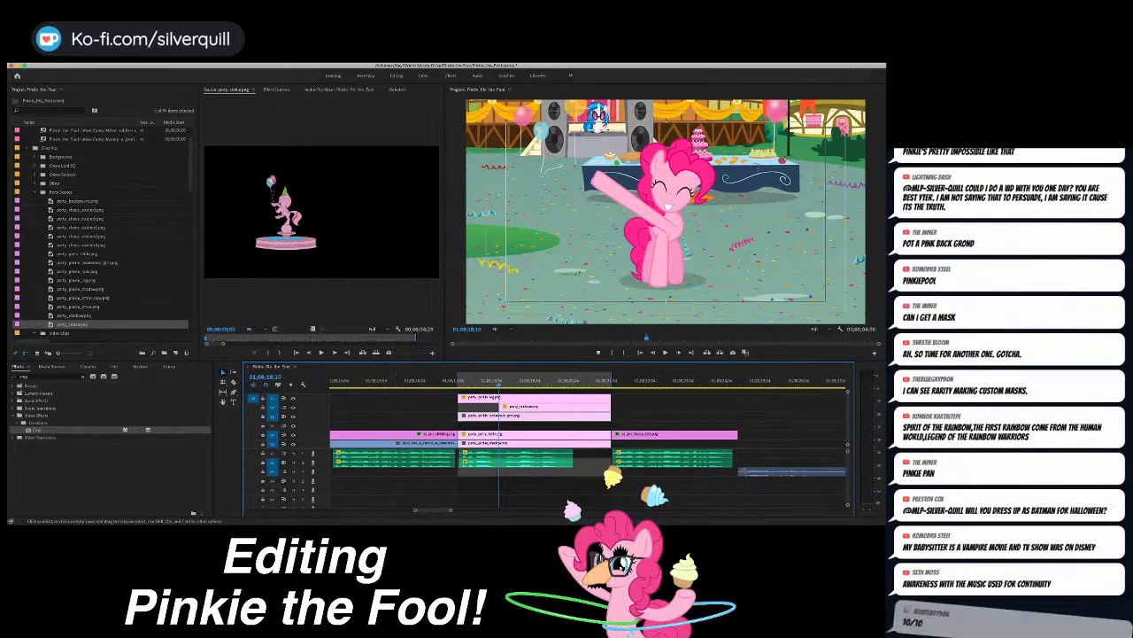
Step: Target the empty video track above Pinkie's leg clip and overwrite the statue image across the marked range
scroll(545, 416, "down", 1)
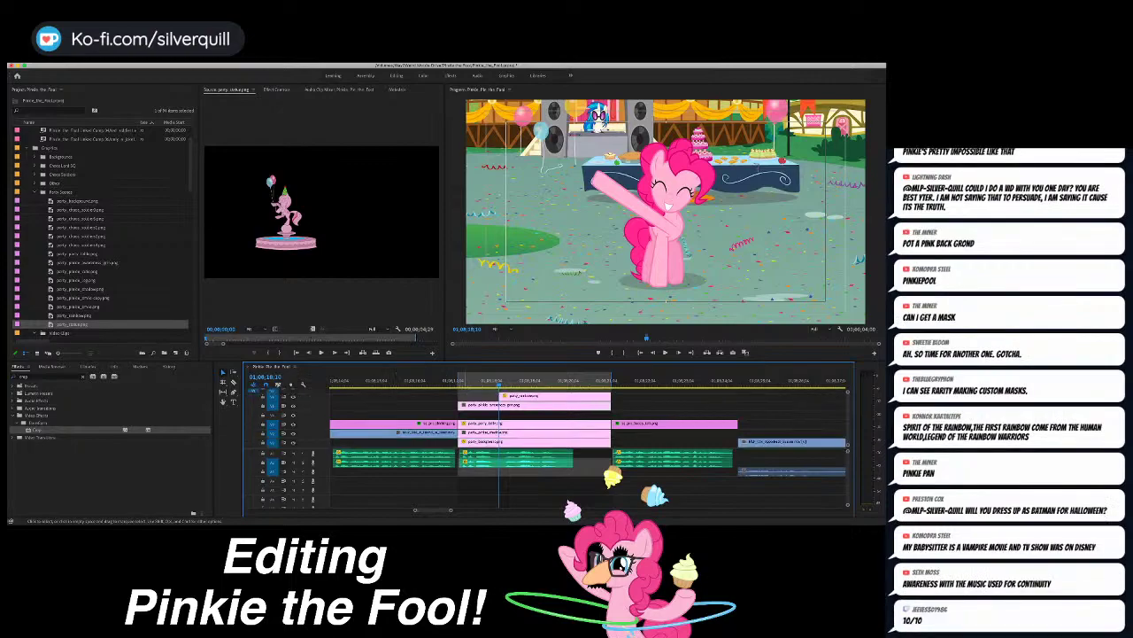
scroll(546, 416, "up", 1)
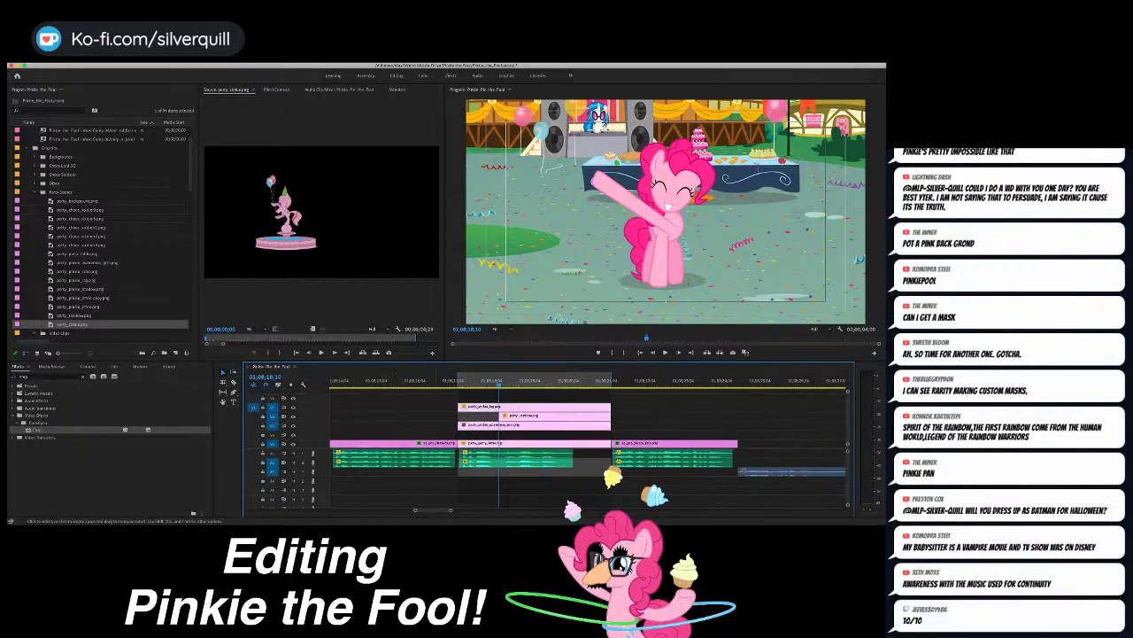
left_click(254, 398)
key("period")
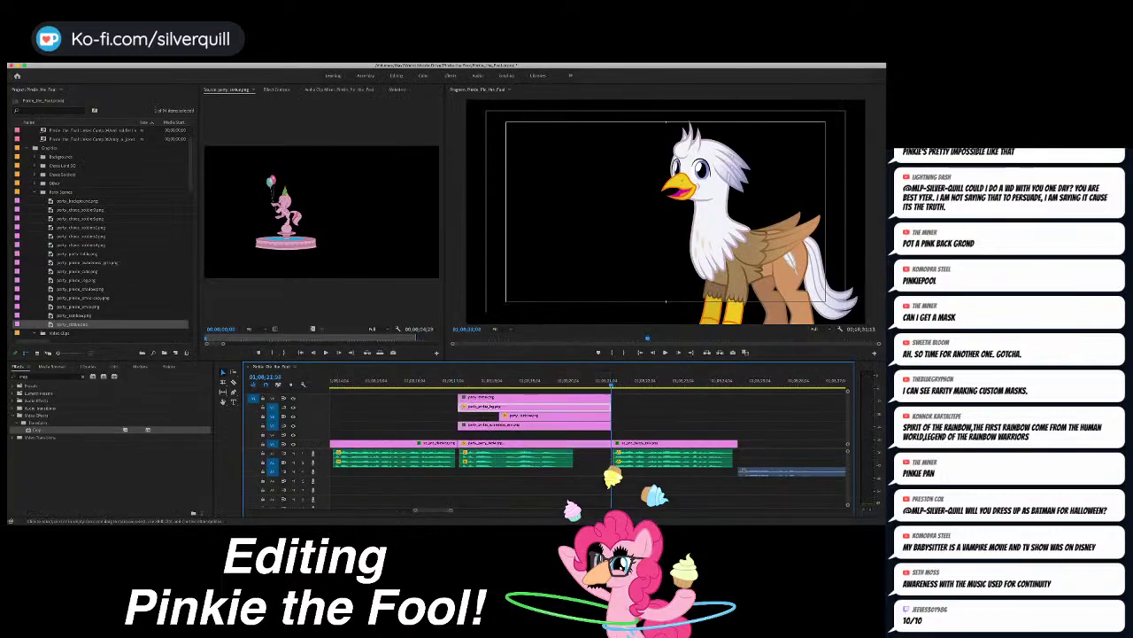
Step: Copy the party table clip's attributes and paste them onto the statue clip to match its scale and position
left_click(494, 381)
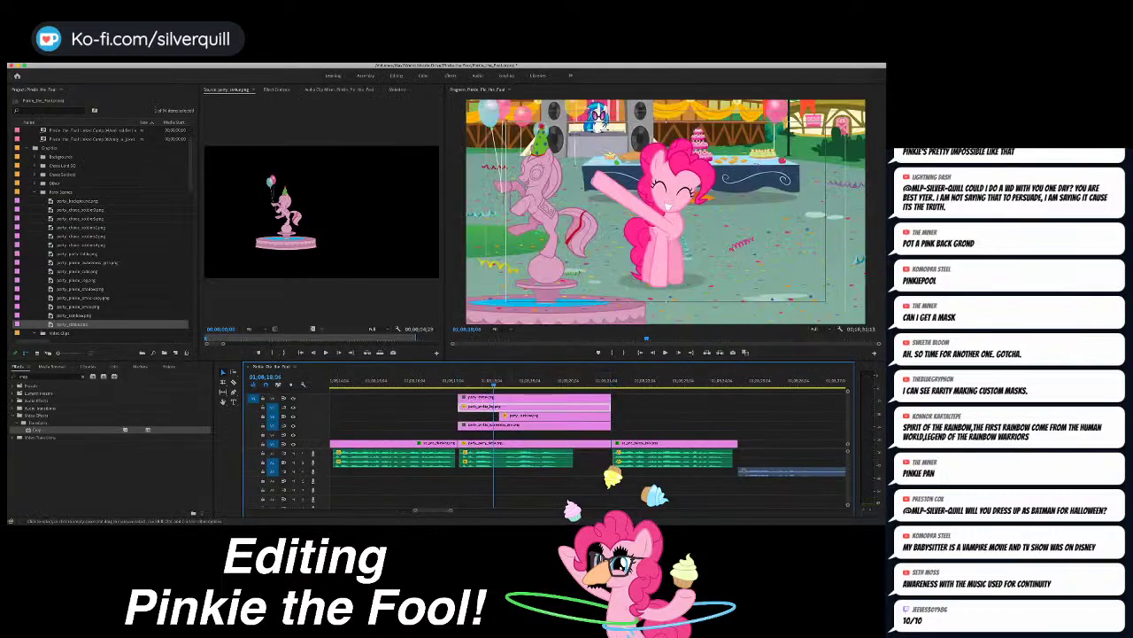
left_click(505, 425)
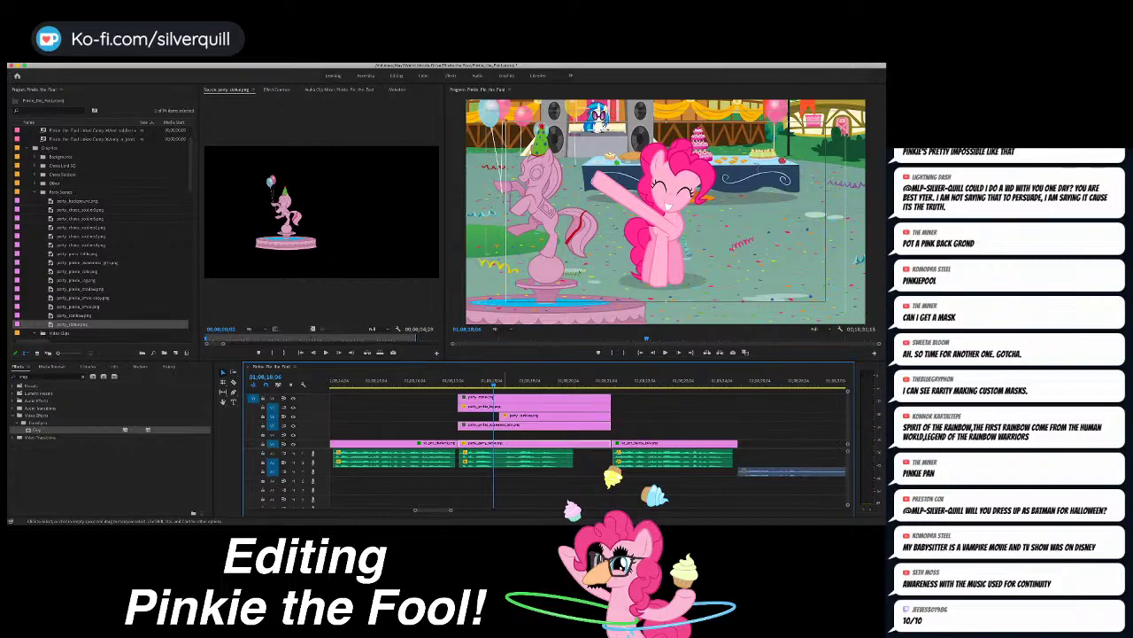
left_click(534, 398)
key("super+Tab")
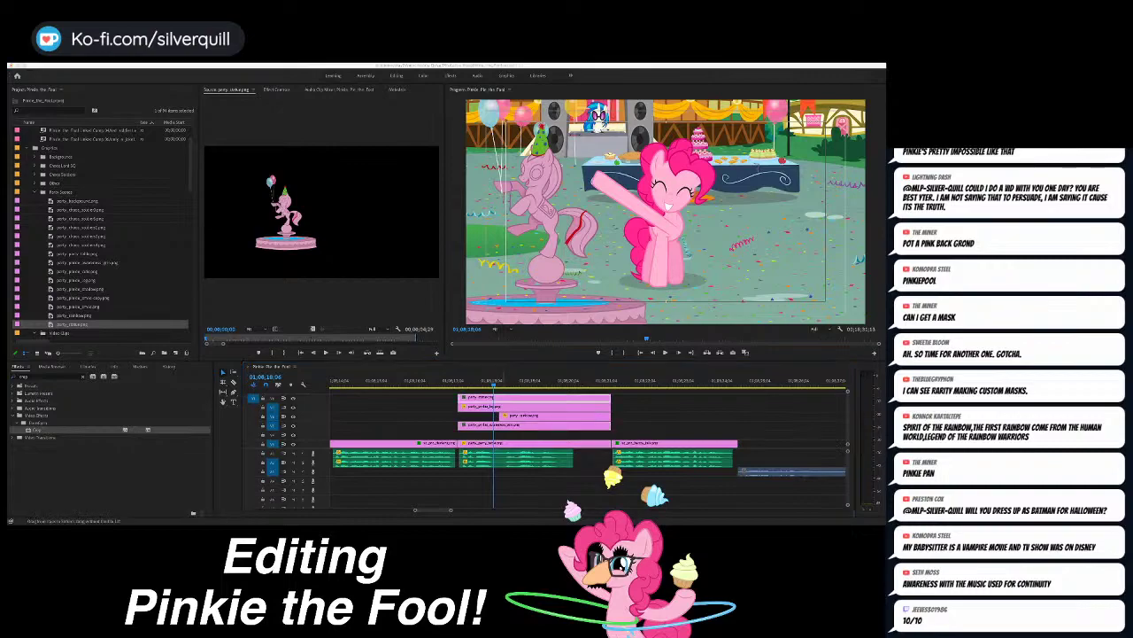
key("Return")
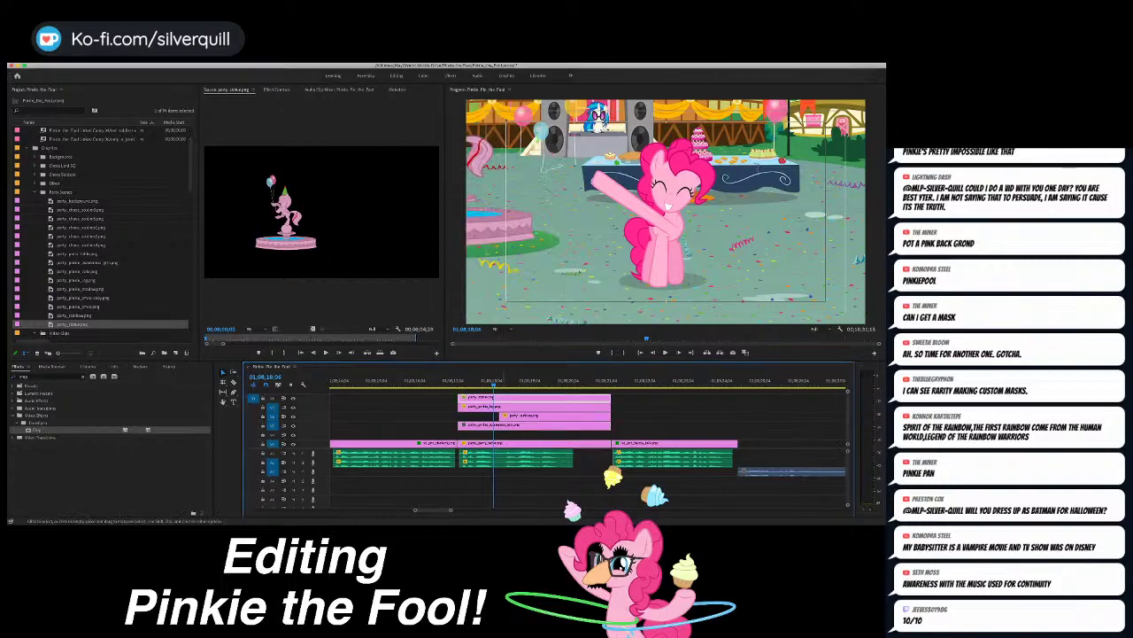
scroll(534, 416, "right", 3)
scroll(534, 416, "down", 2)
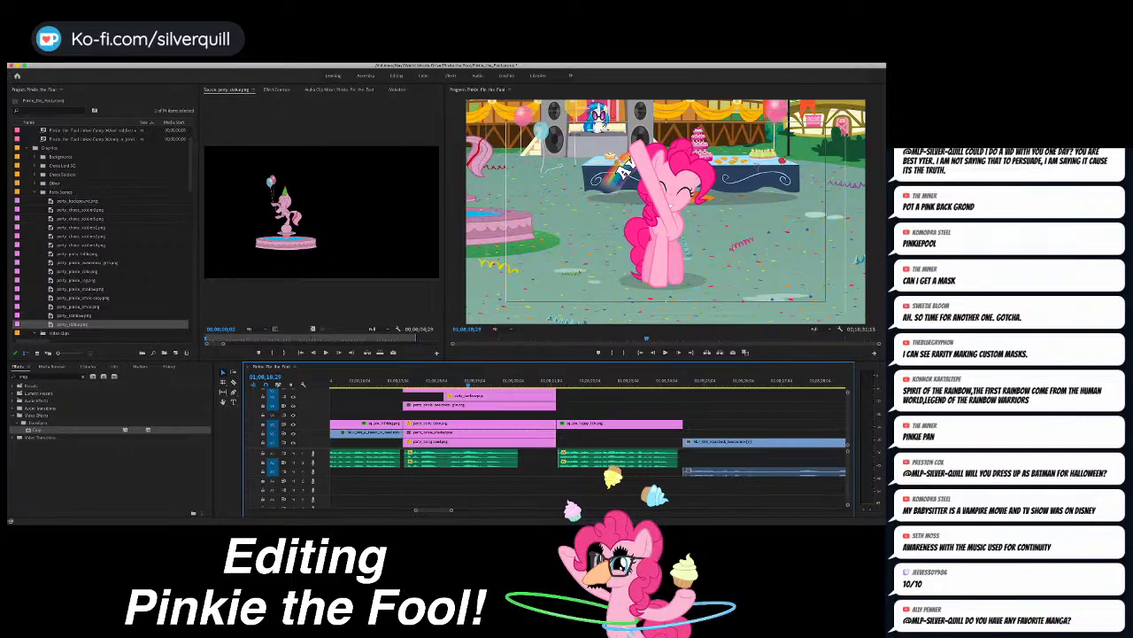
key("super+Tab")
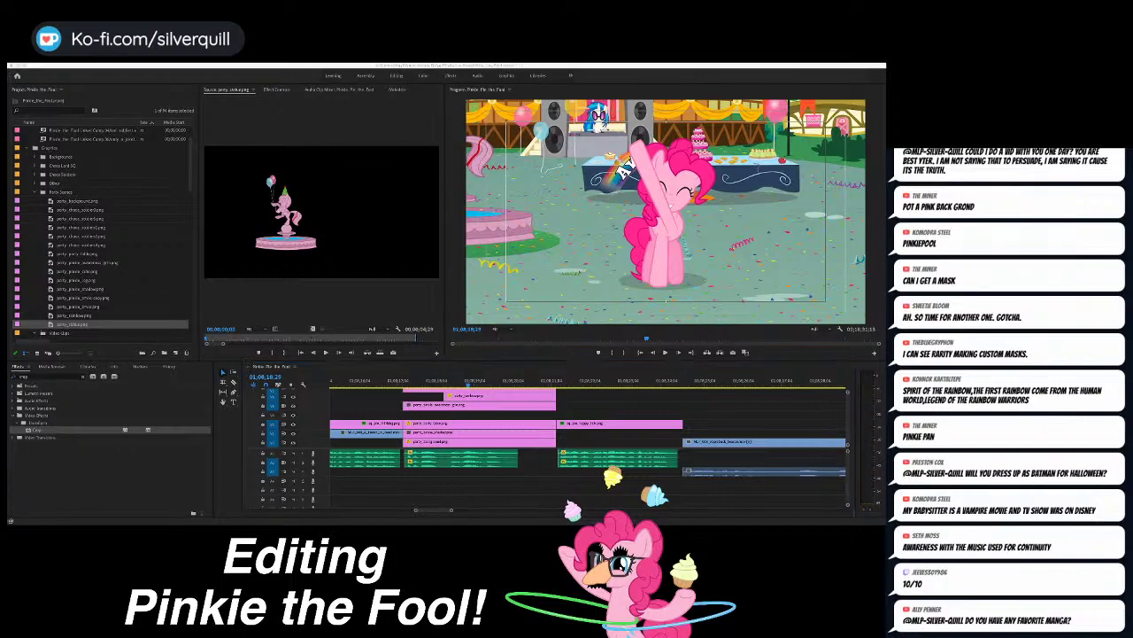
key("super+Tab")
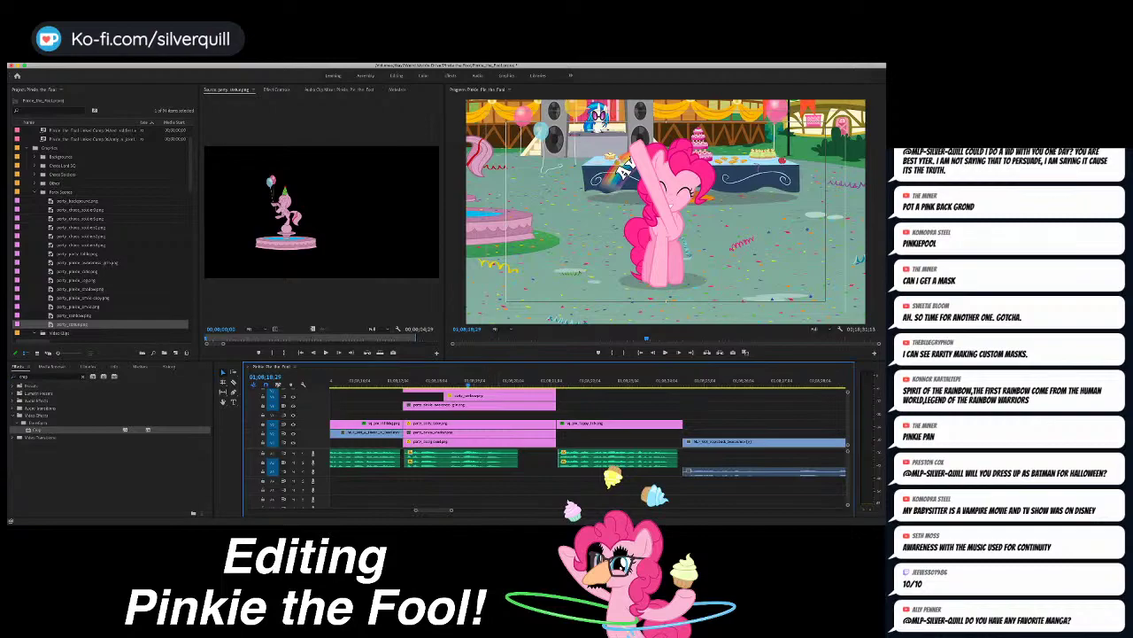
key("super+Tab")
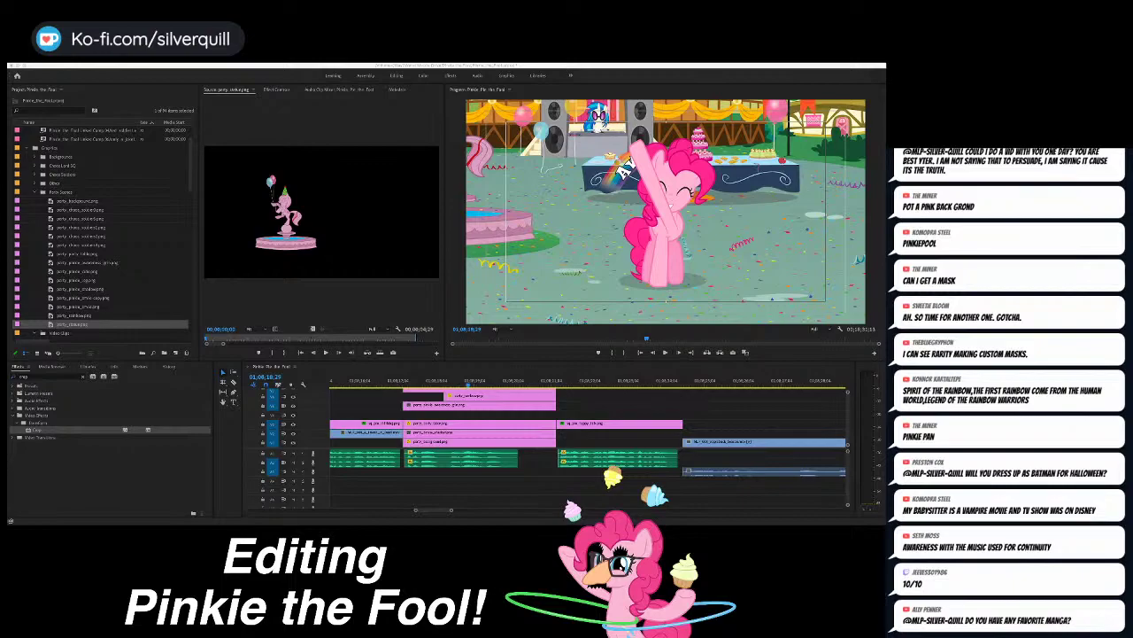
key("super+Tab")
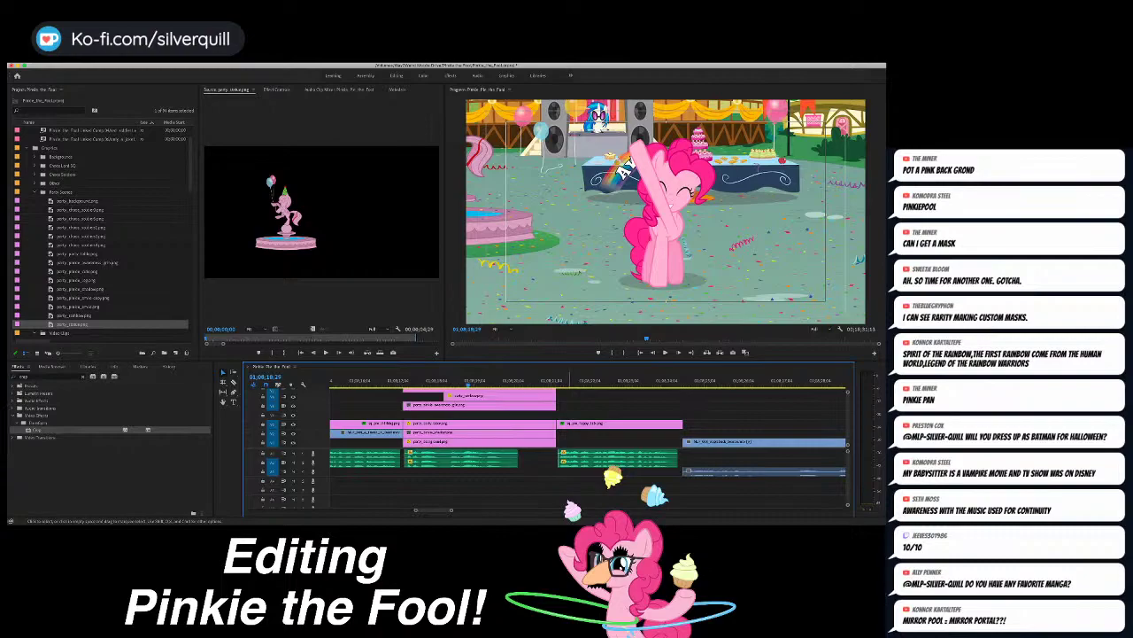
scroll(588, 441, "up", 2)
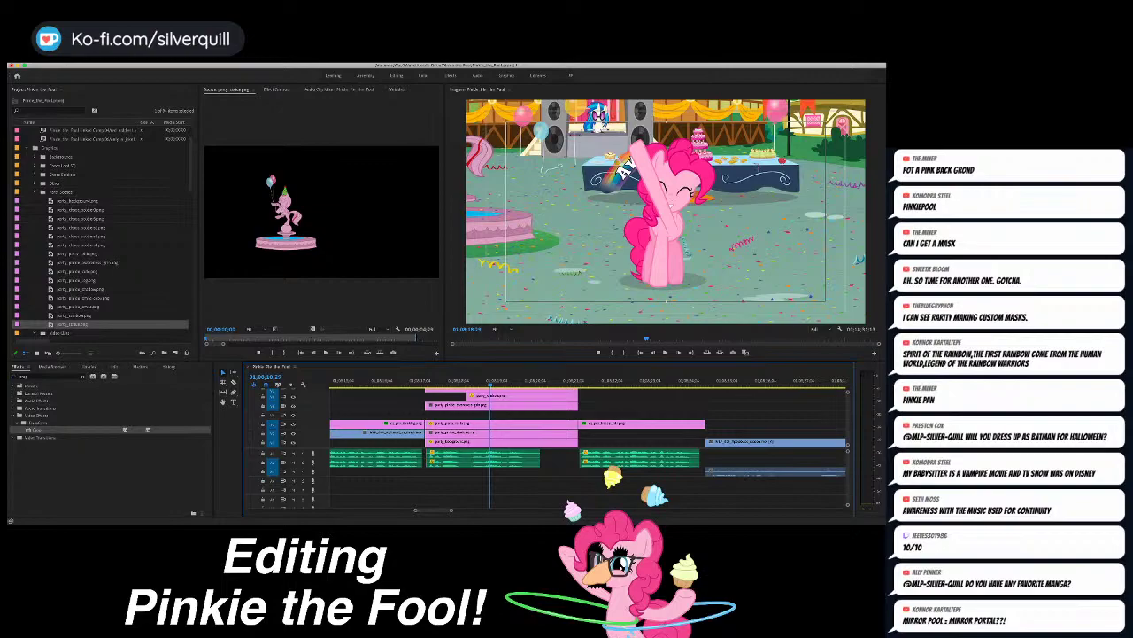
left_click(588, 414)
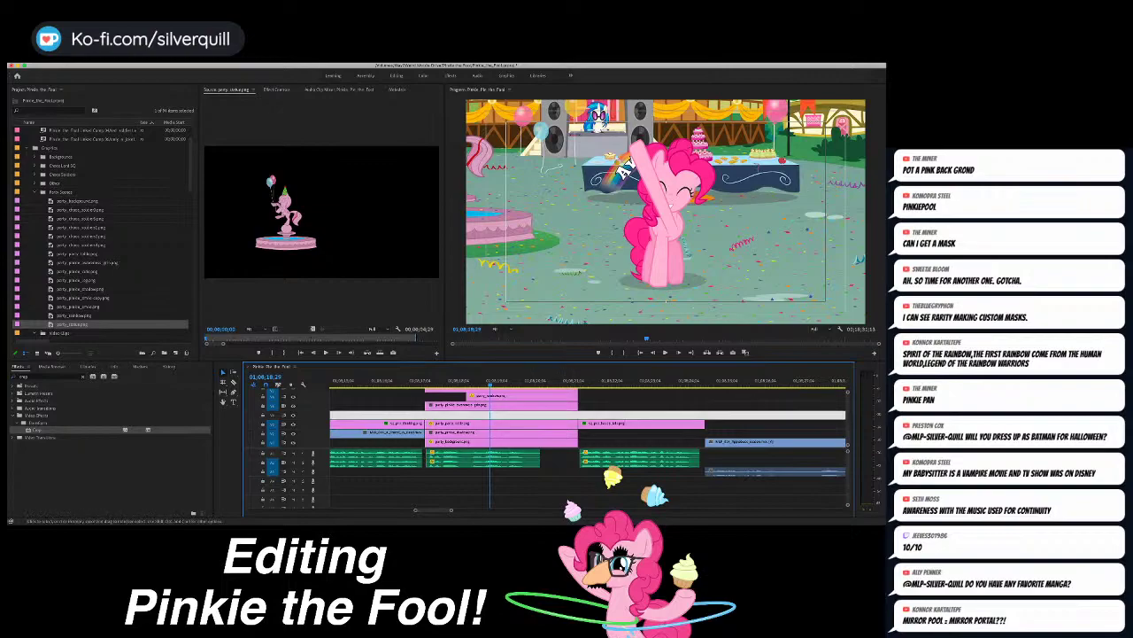
left_click(567, 488)
scroll(567, 443, "left", 1)
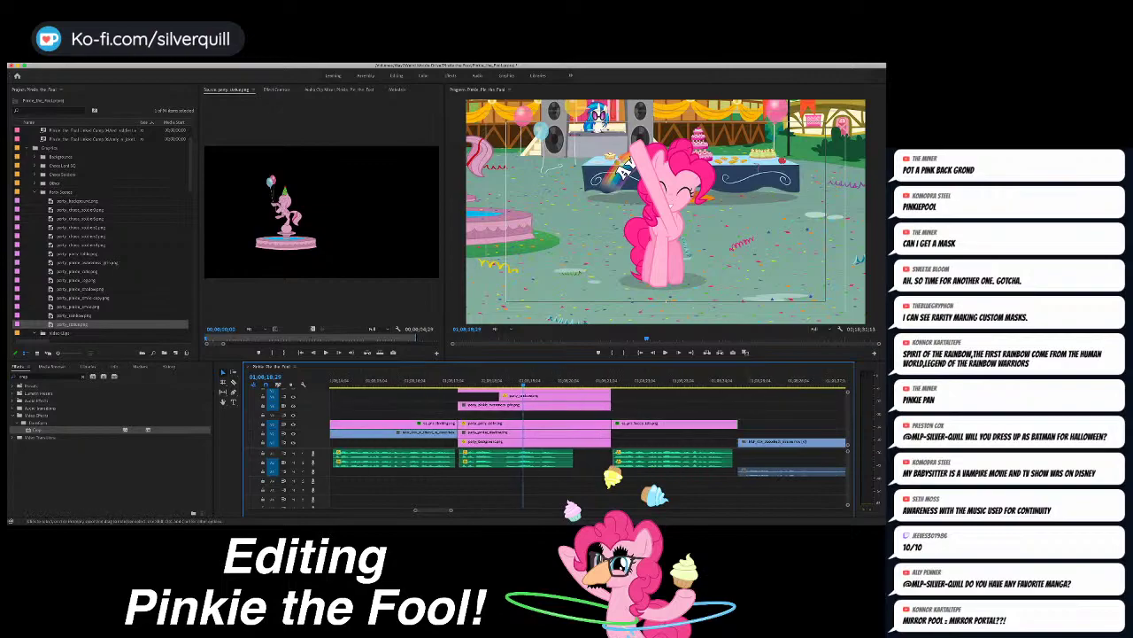
scroll(571, 421, "up", 2)
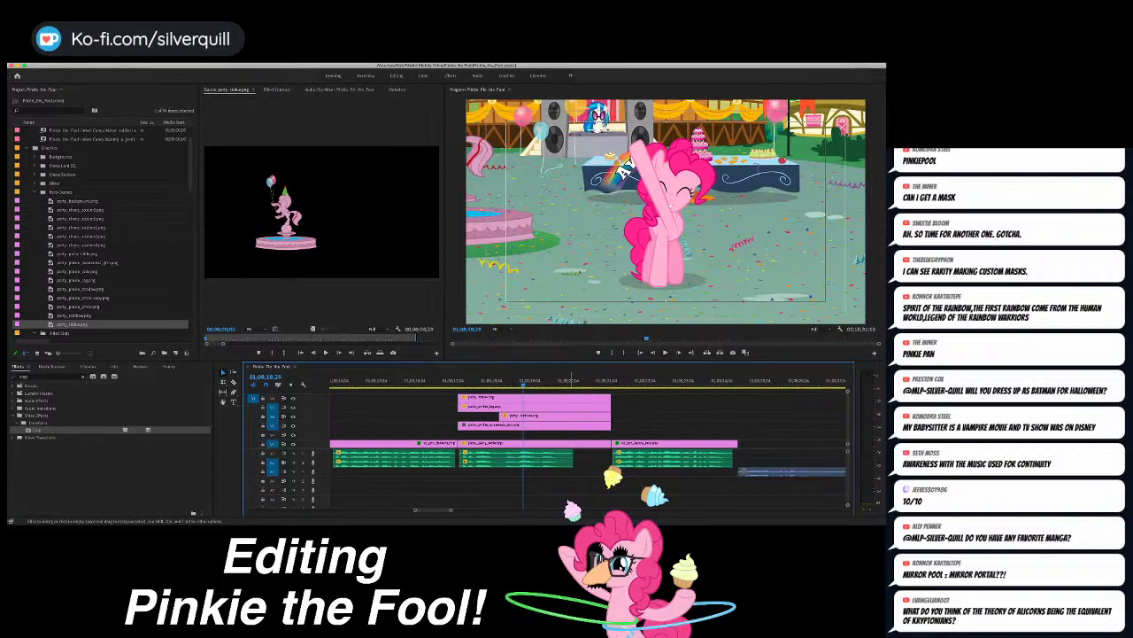
scroll(584, 418, "down", 2)
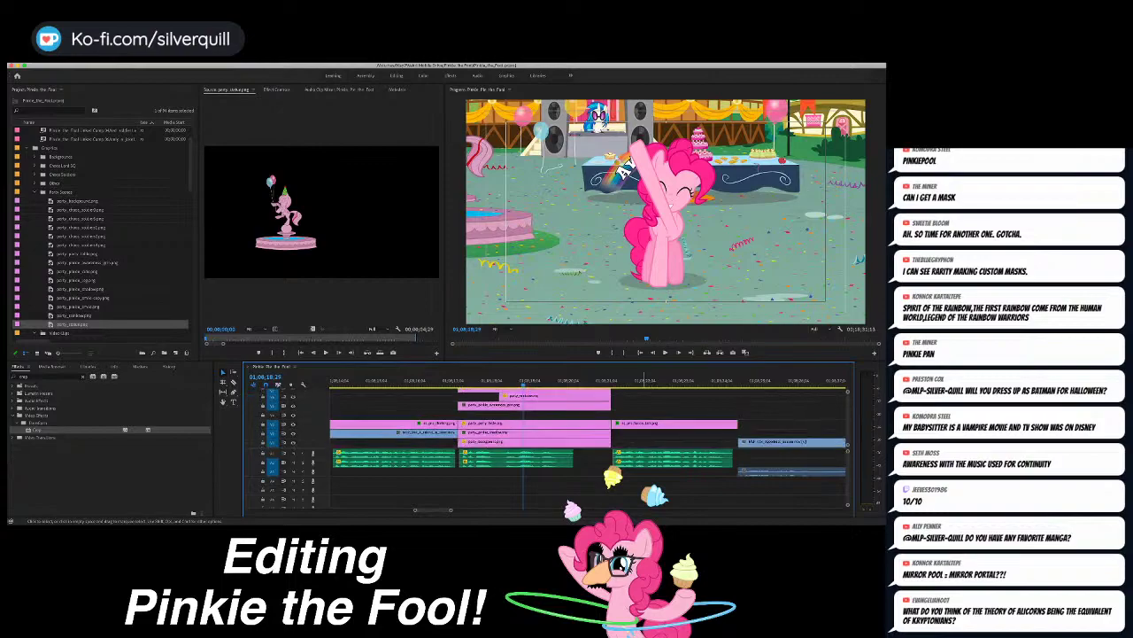
scroll(585, 418, "up", 2)
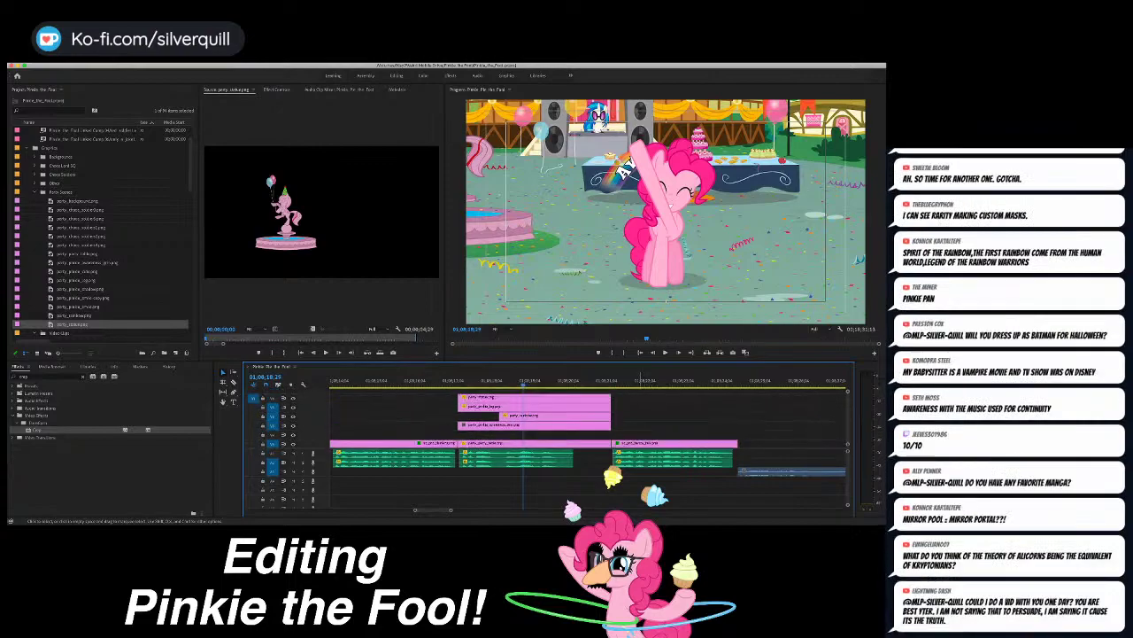
Step: Play the party scene and scrub through it to review the leg sweep and rainbow awareness reveal
key("space")
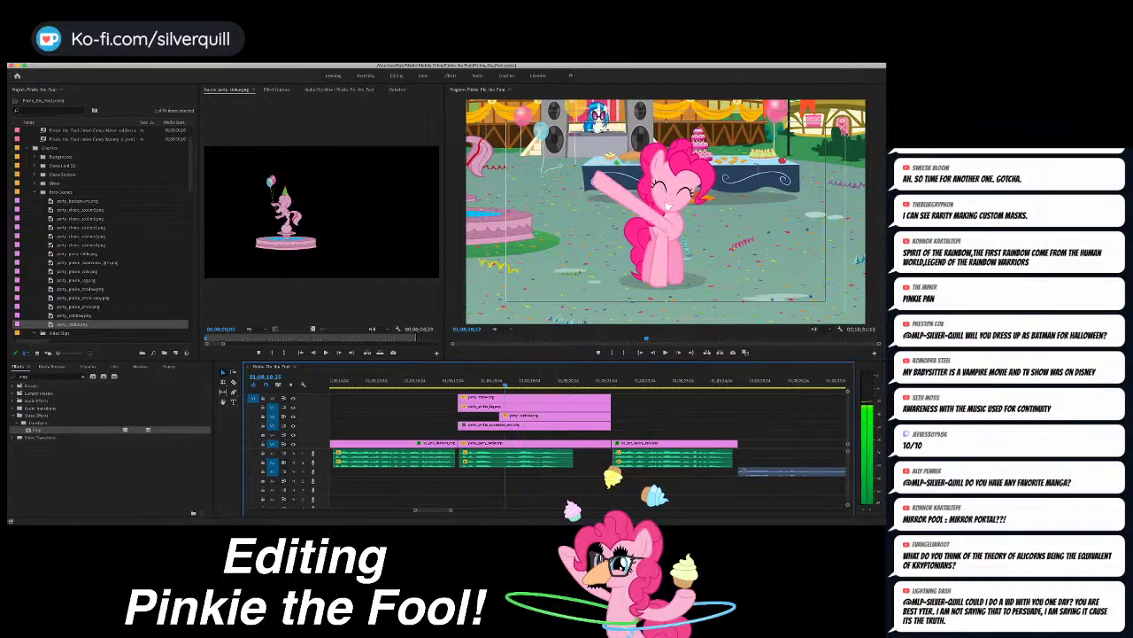
key("space")
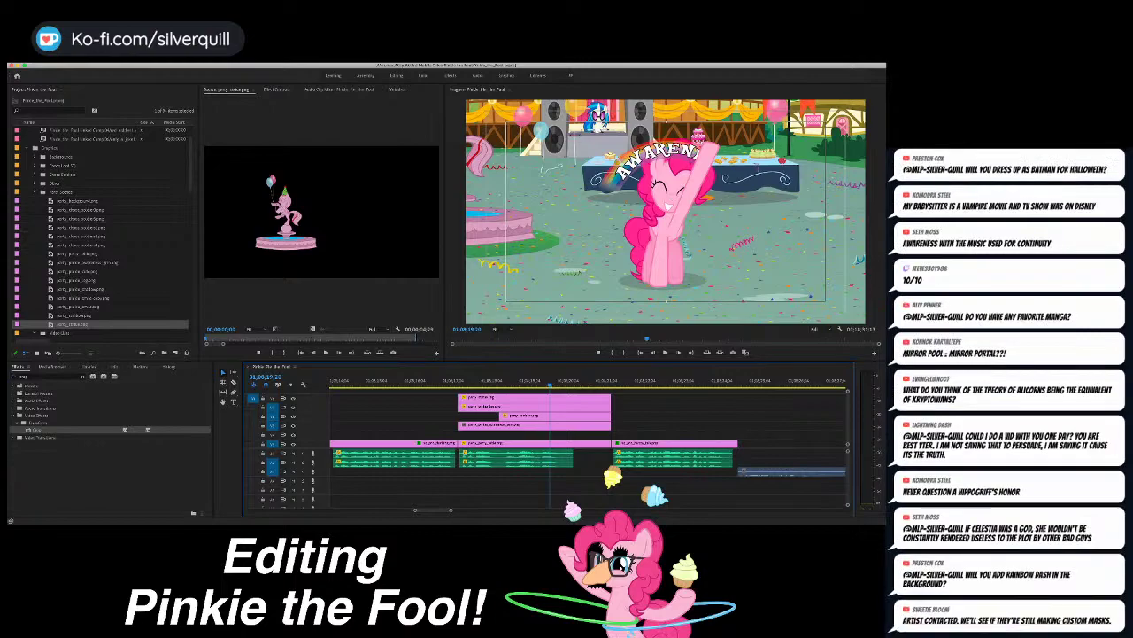
left_click_drag(550, 384, 524, 385)
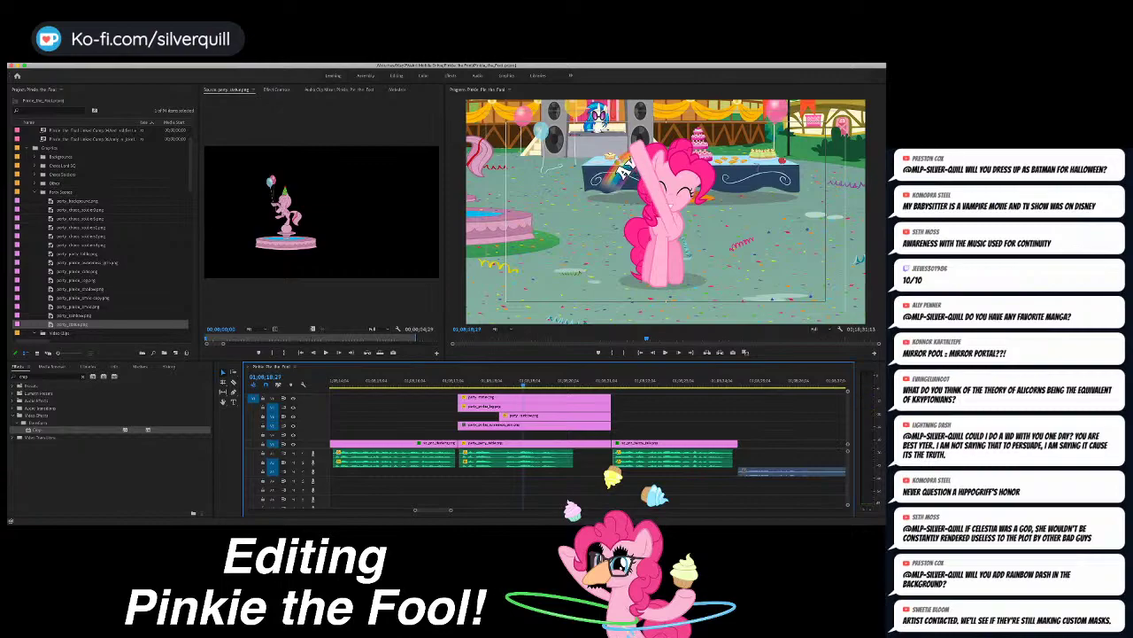
left_click(598, 384)
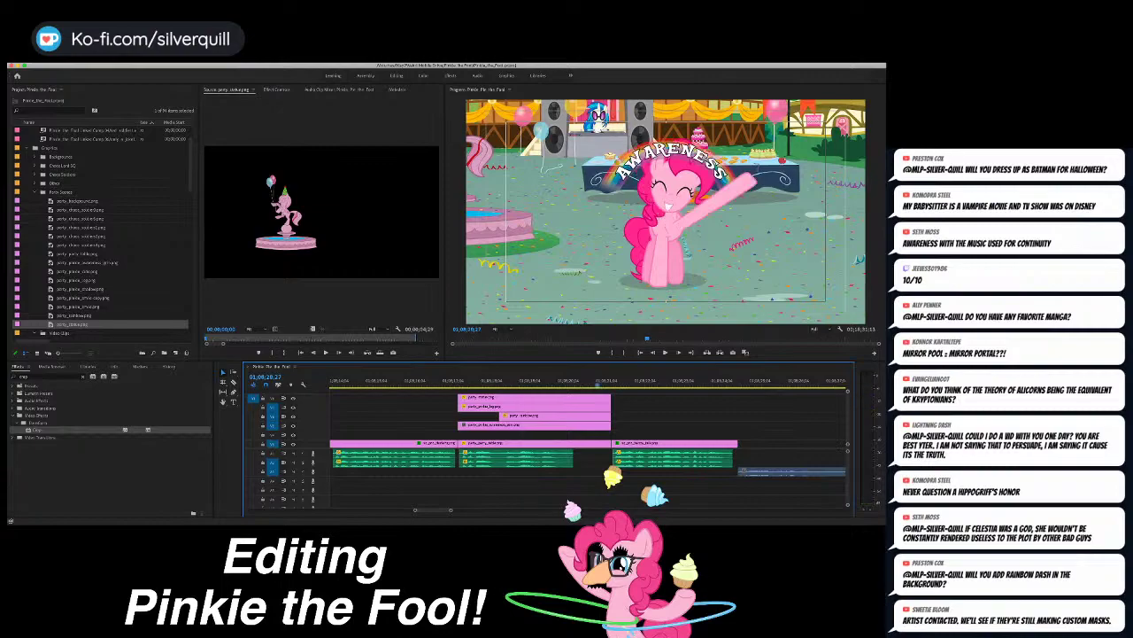
Step: Preview the party chaos soldier images in the source viewer to compare their poses and groupings
key("minus")
key("minus")
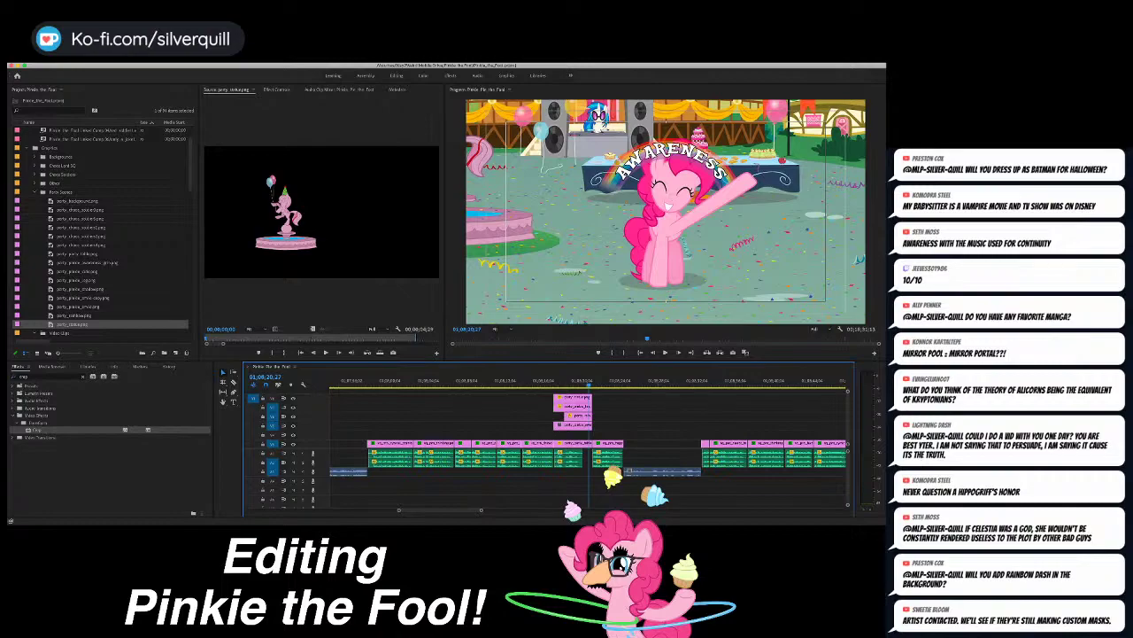
double_click(67, 244)
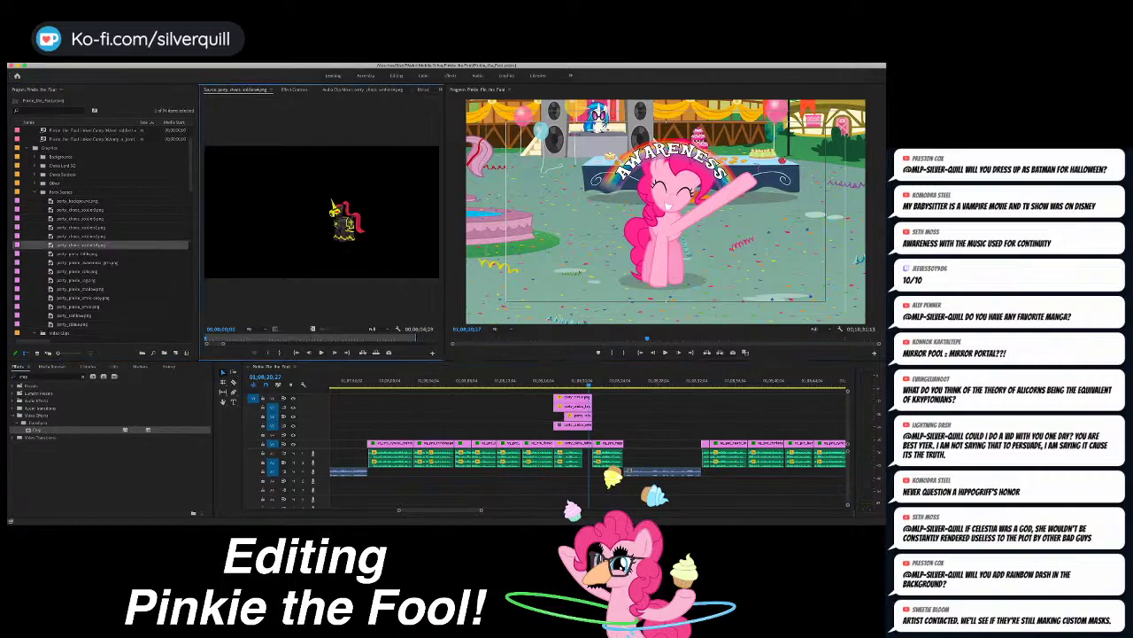
double_click(79, 227)
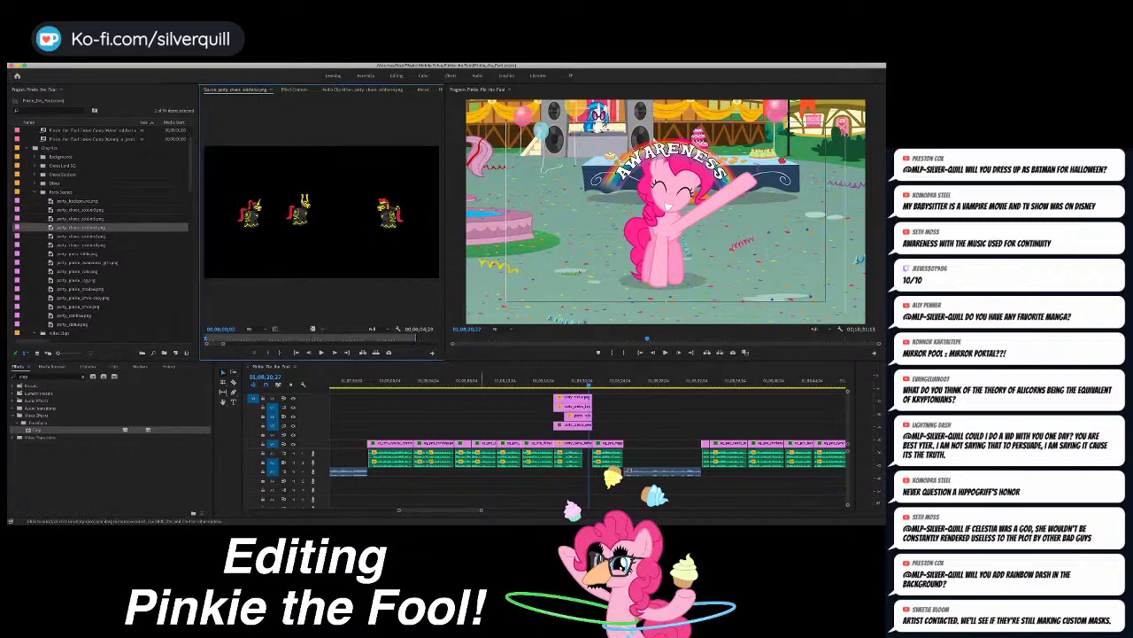
Step: Switch to the linked After Effects composition of the party clips and add the five chaos soldier images above the existing layers
left_click(569, 443)
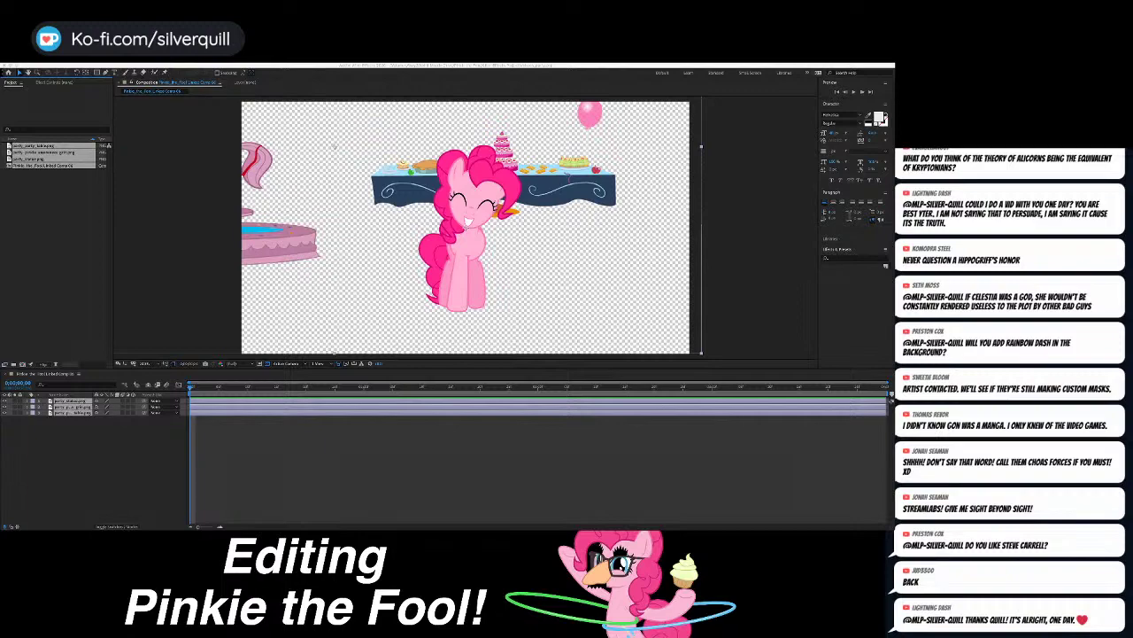
key("super+Tab")
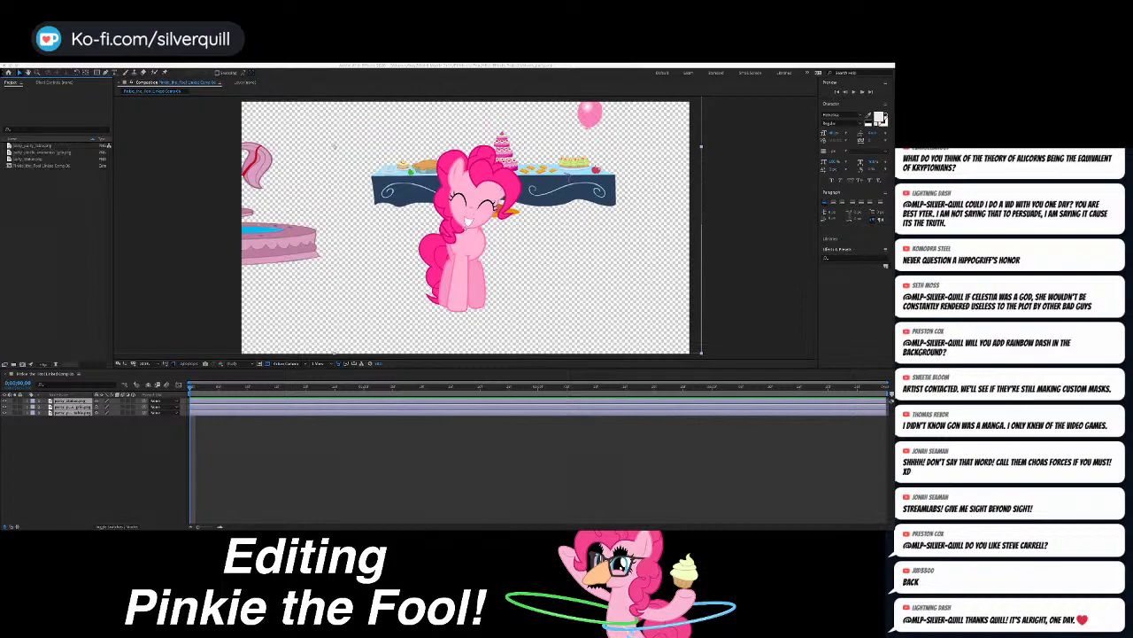
left_click(55, 266)
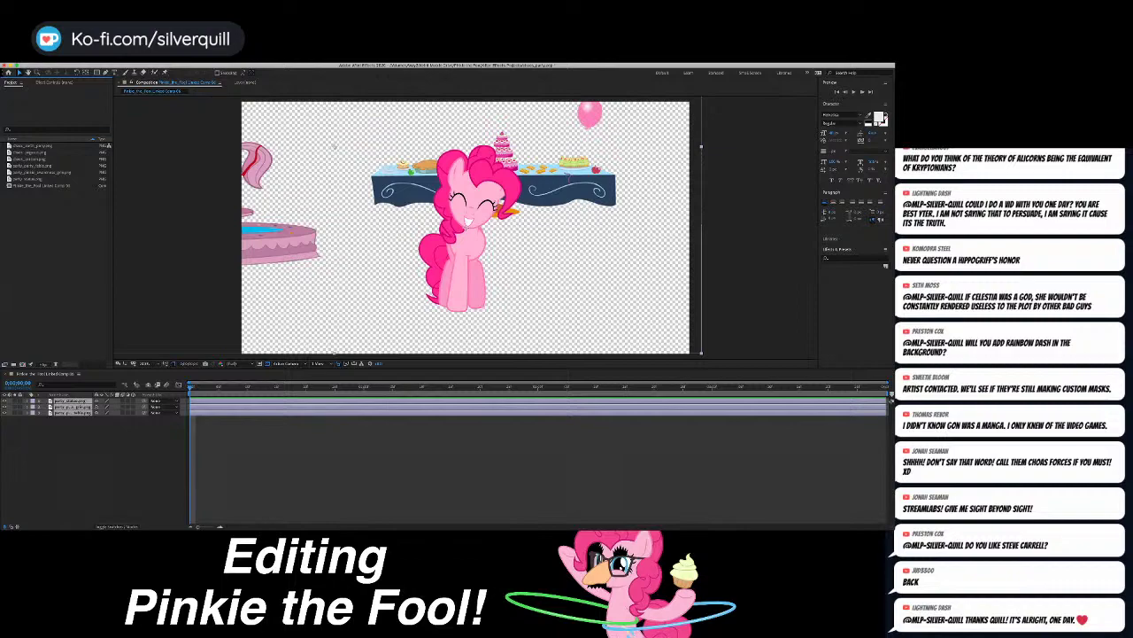
key("super+z")
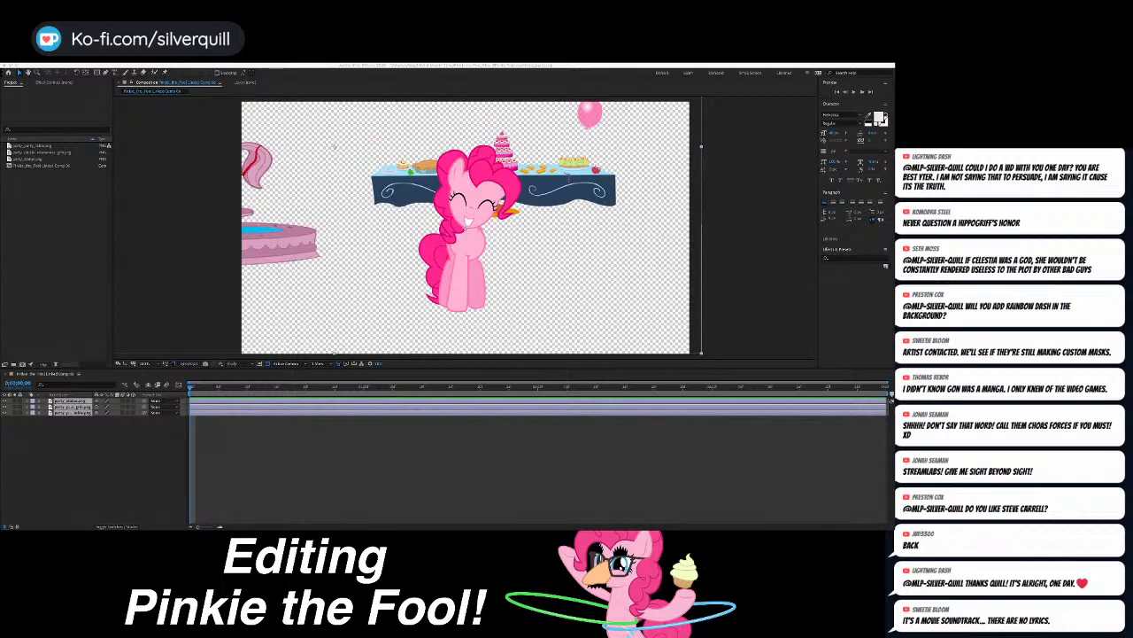
left_click_drag(70, 451, 71, 401)
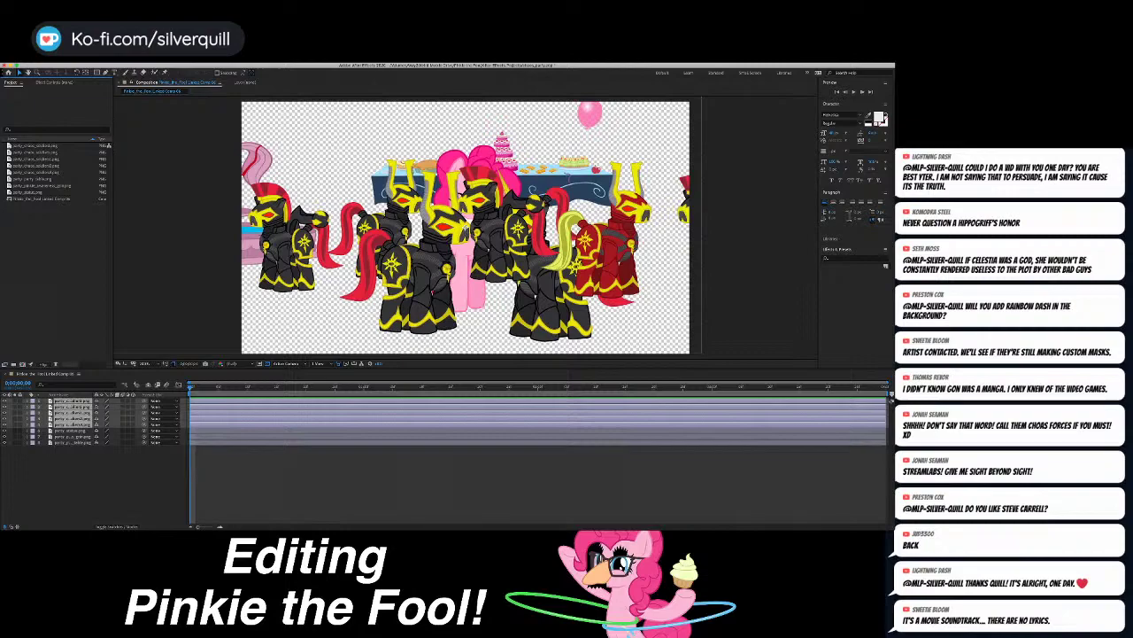
Step: Move the Pinkie layer to the top of the stack and place the statue layer directly beneath it
key("super+shift+a")
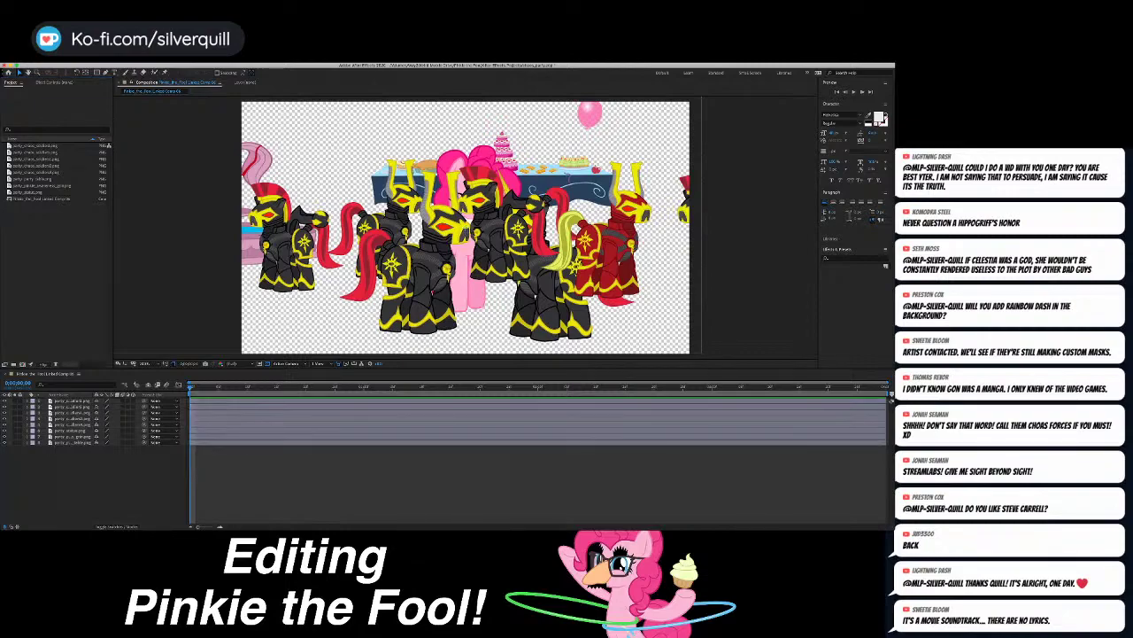
left_click(73, 436)
key("ctrl+shift+bracketright")
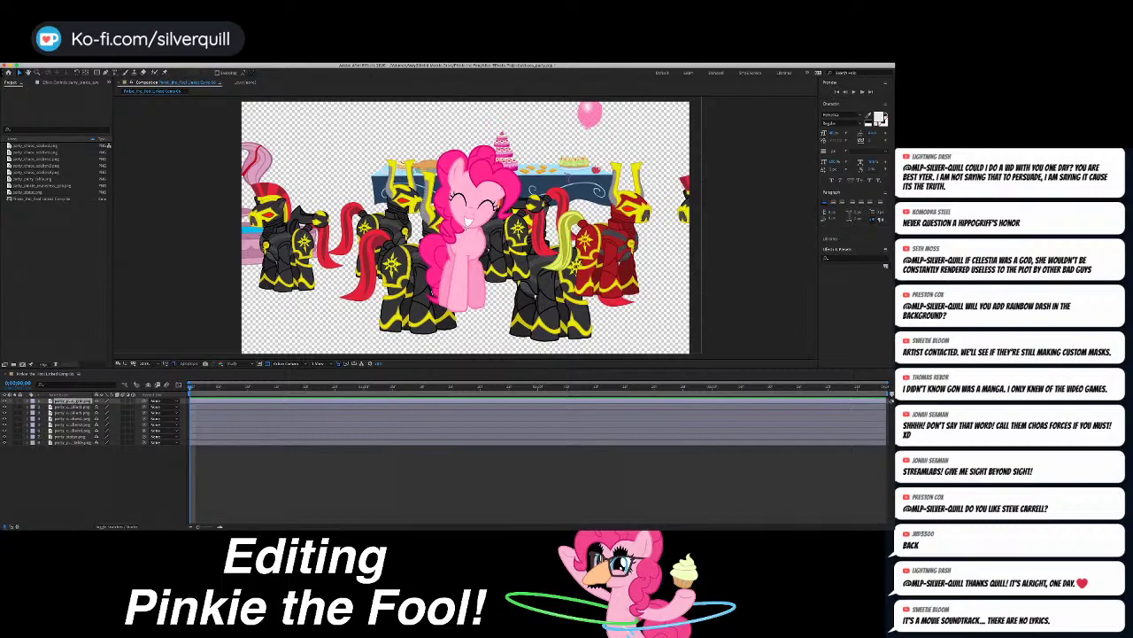
left_click(73, 436)
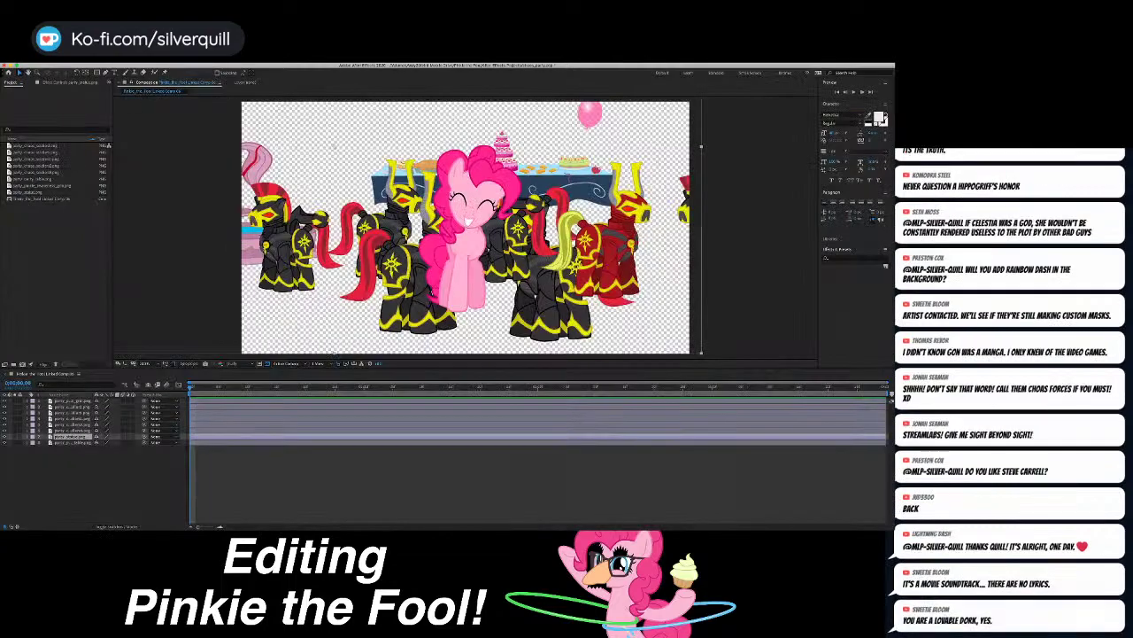
left_click_drag(73, 436, 72, 405)
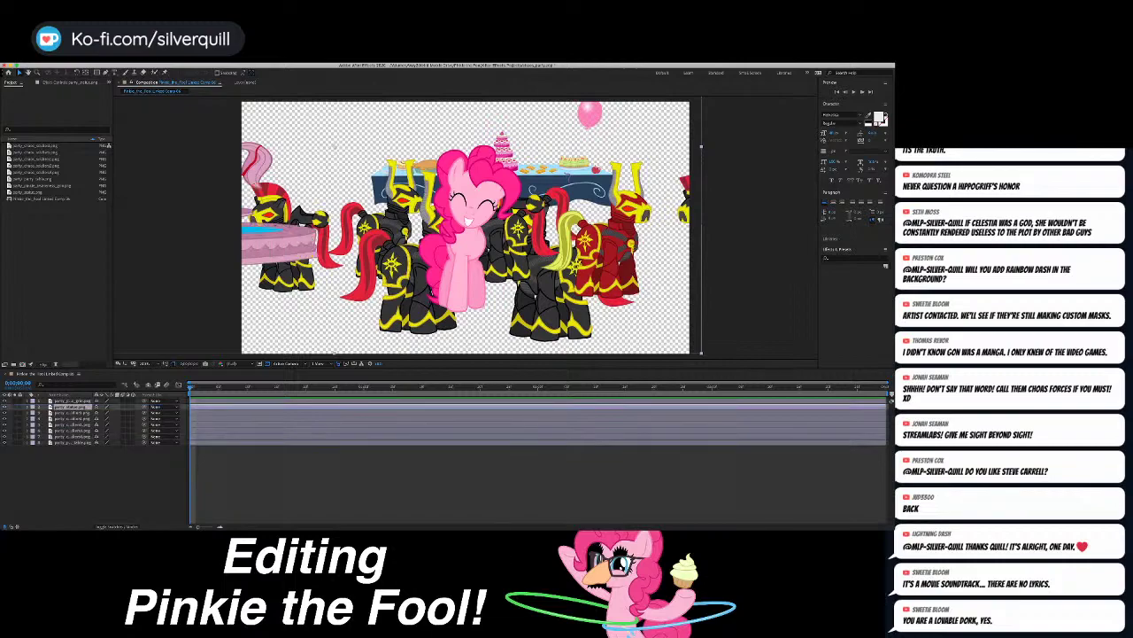
Step: Copy the statue layer's Transform properties and paste them onto all five soldier layers
left_click(28, 407)
left_click(47, 412)
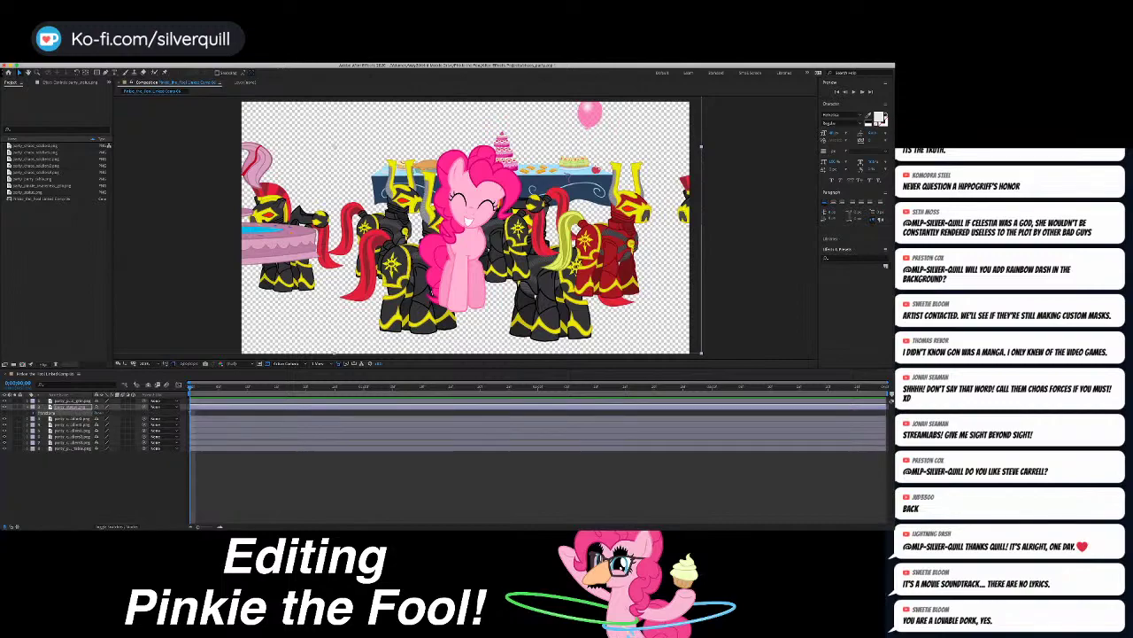
left_click(27, 406)
left_click(73, 412)
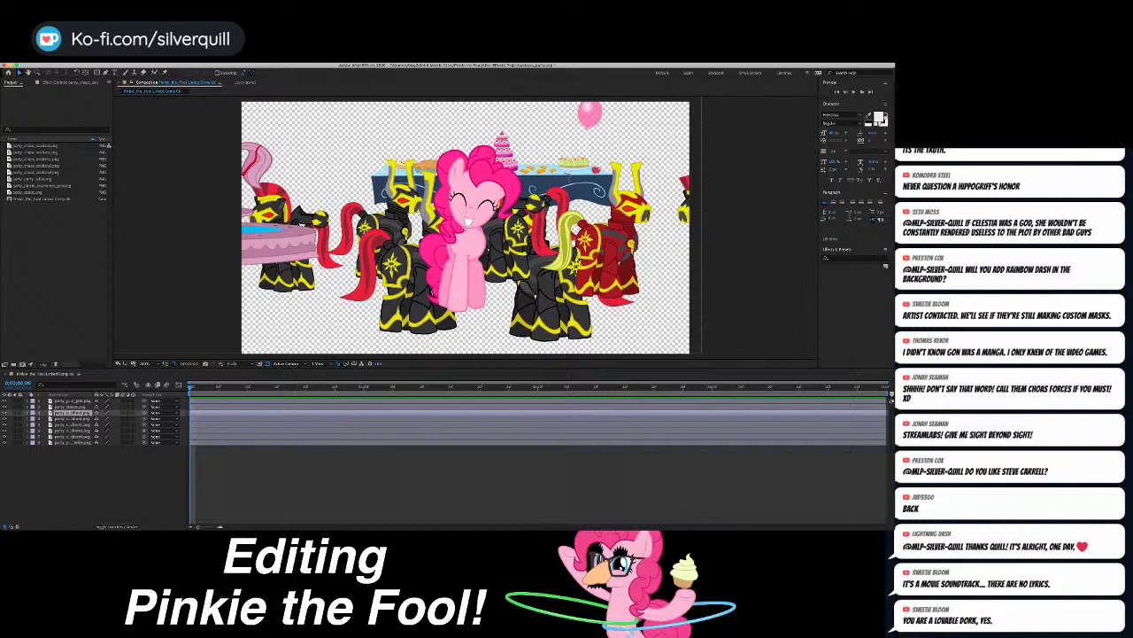
left_click(73, 435, "shift")
key("super+v")
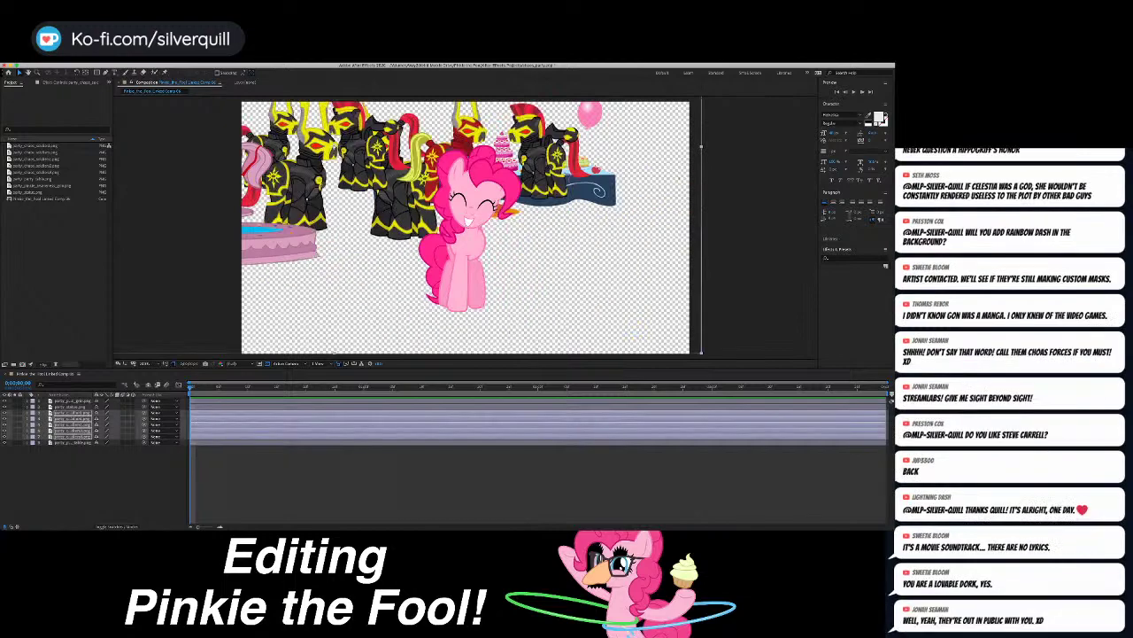
Step: Lock the Pinkie and statue layers, undoing the accidental shift of the statue
key("super+shift+a")
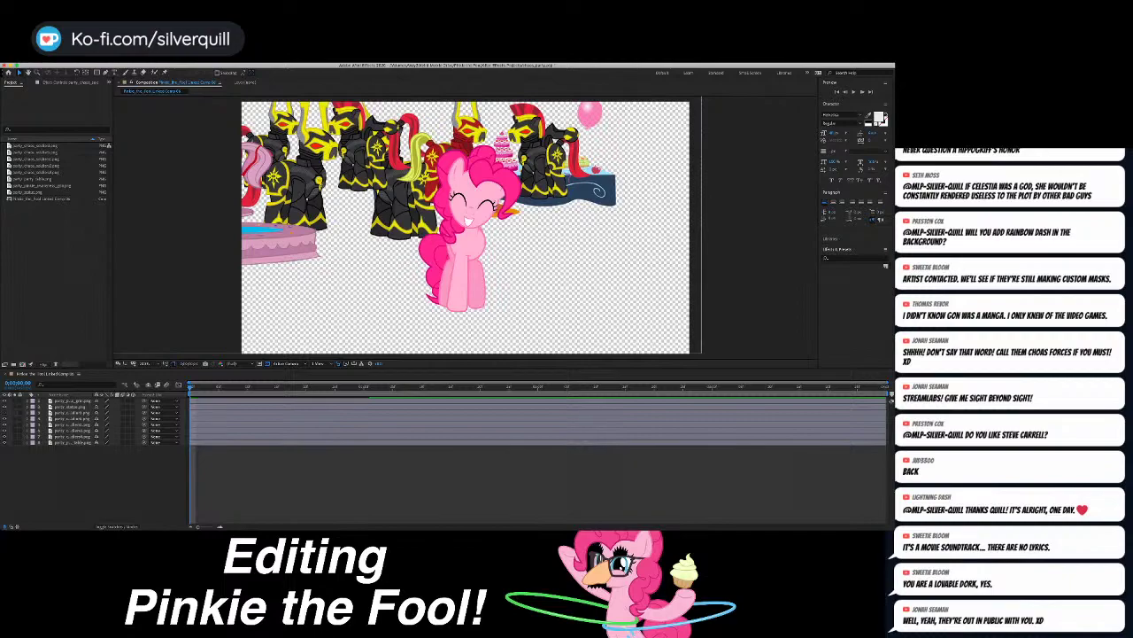
double_click(466, 217)
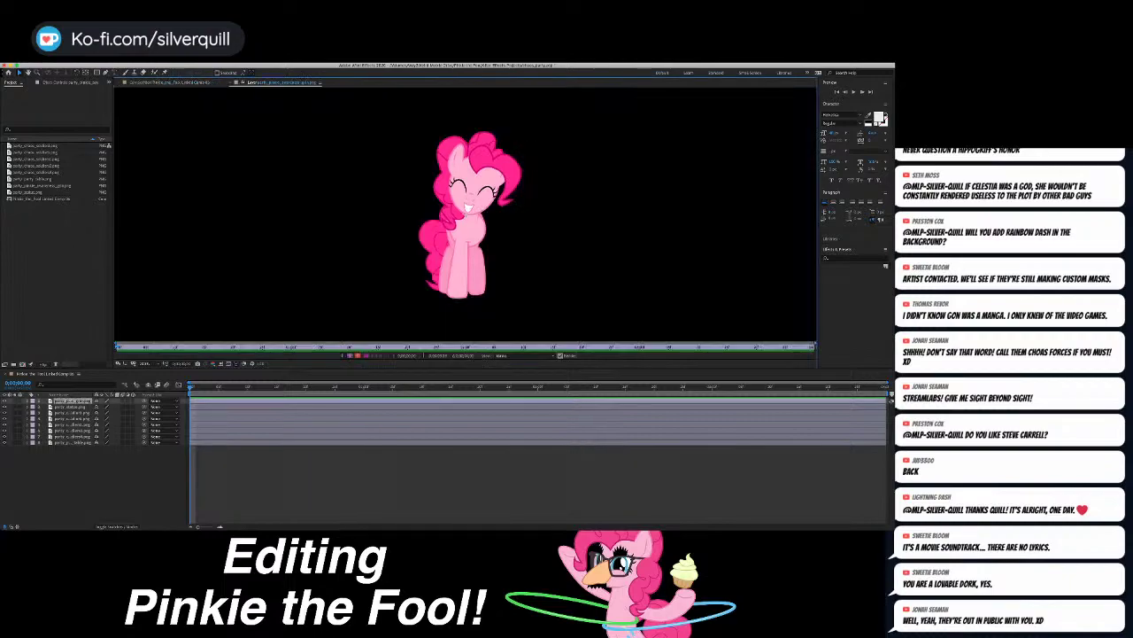
key("super+w")
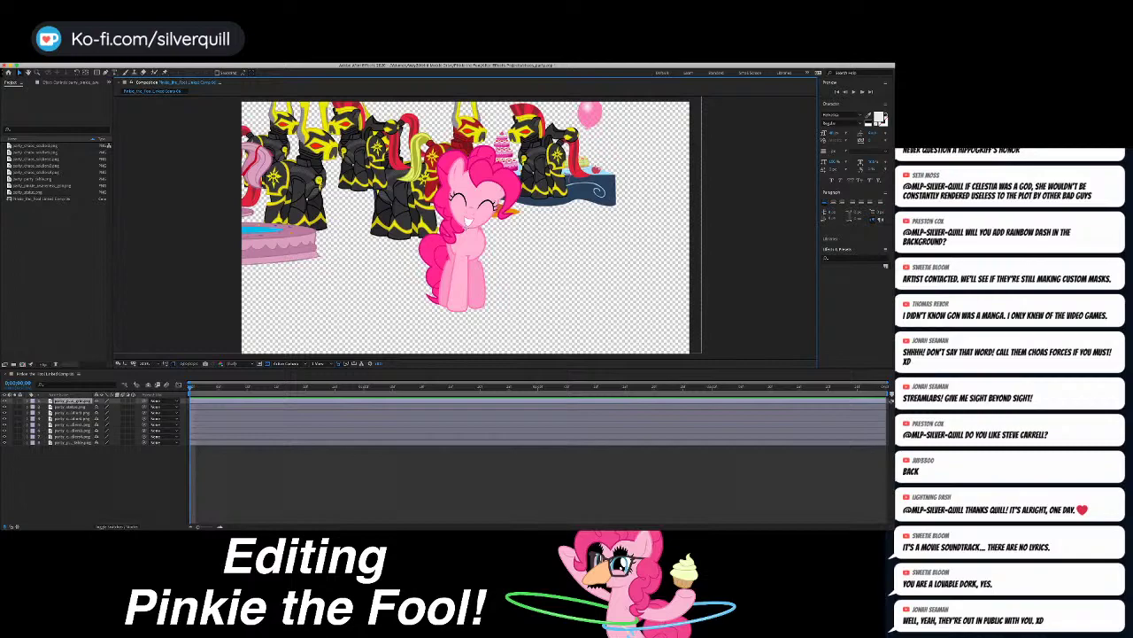
left_click(19, 401)
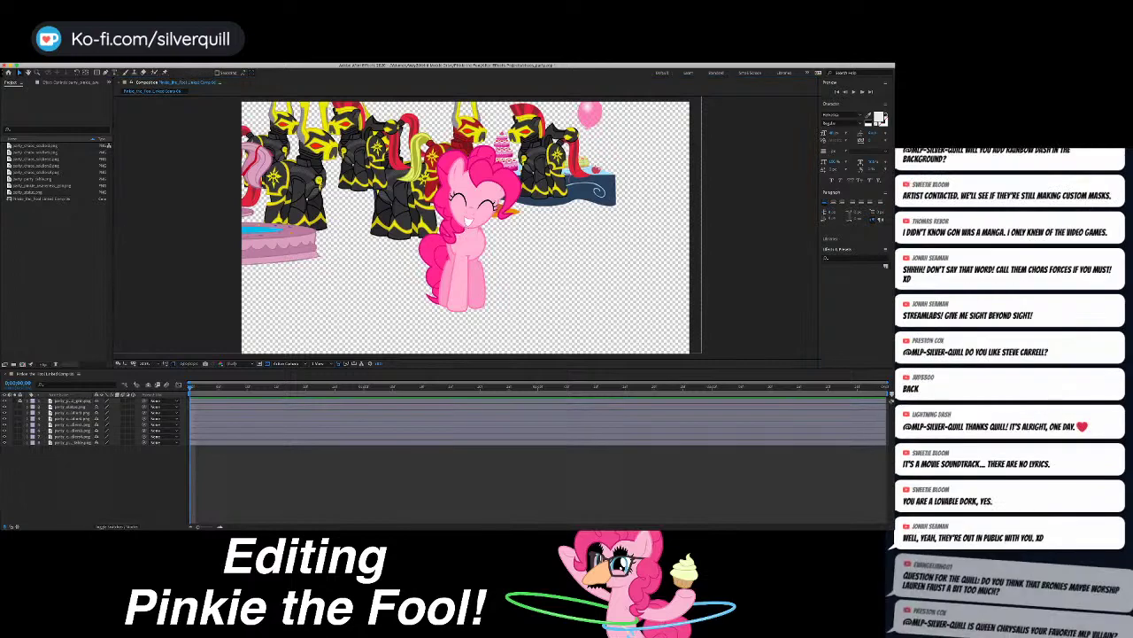
left_click_drag(276, 248, 298, 272)
key("super+z")
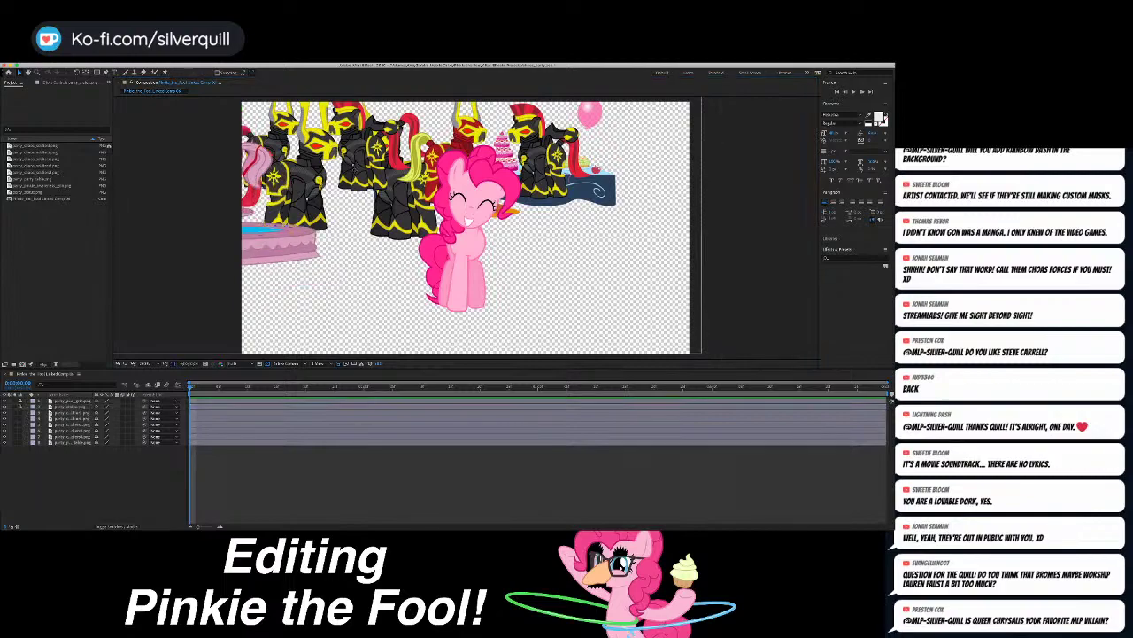
Step: Try moving the soldier group in front of the party table lower in the frame
left_click_drag(365, 151, 365, 193)
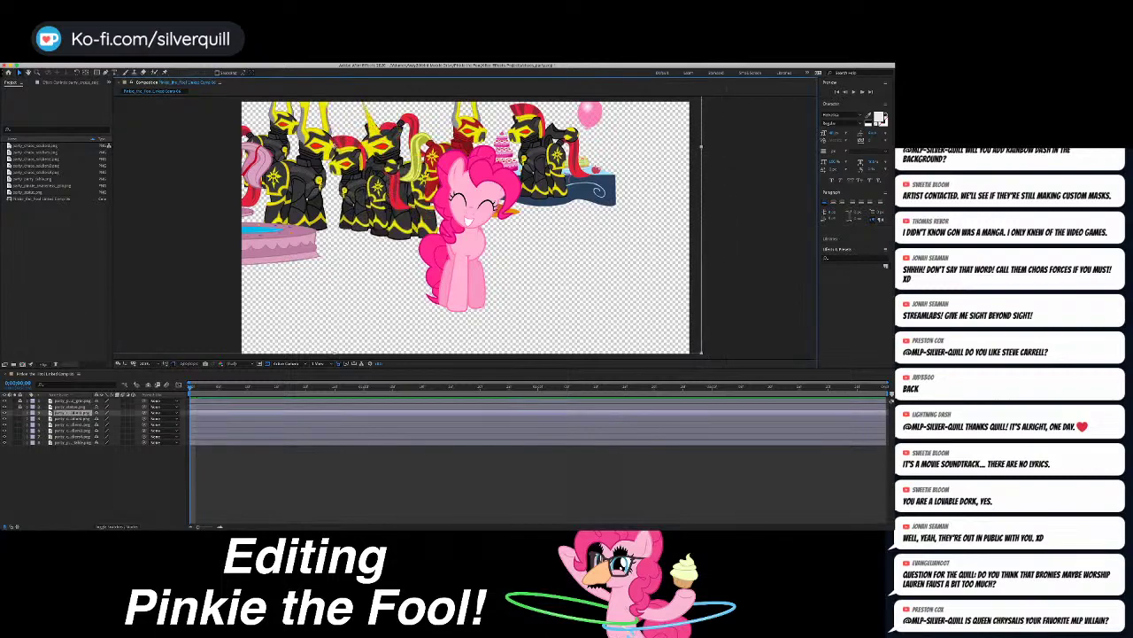
key("super+z")
key("super+z")
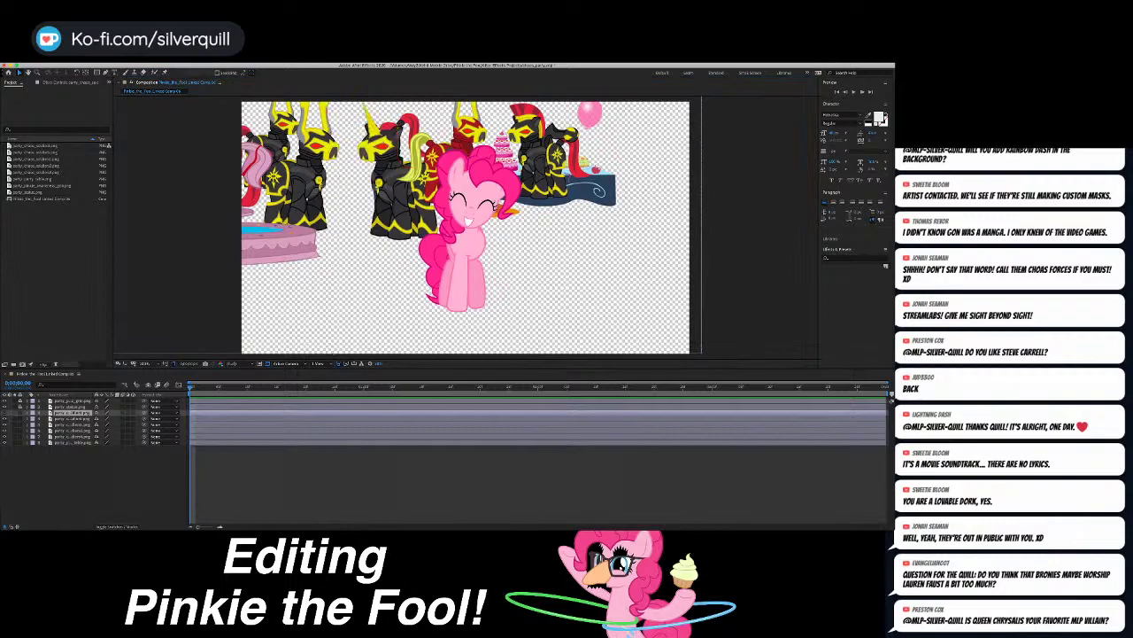
key("super+shift+z")
Step: Hide the soldier layers crowding the space between the fountain and Pinkie, undoing the trial move of the soldiers near the fountain
mouse_move(71, 412)
left_mouse_down()
mouse_move(71, 434)
mouse_move(71, 416)
left_mouse_up()
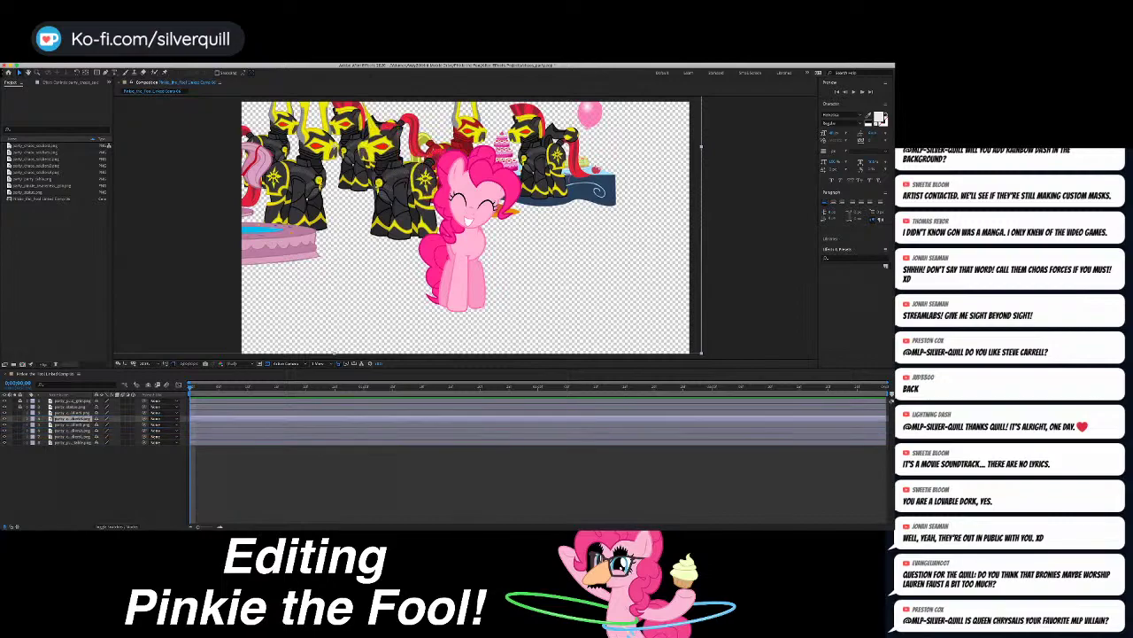
mouse_move(401, 188)
left_mouse_down()
mouse_move(438, 215)
mouse_move(379, 208)
mouse_move(396, 206)
left_mouse_up()
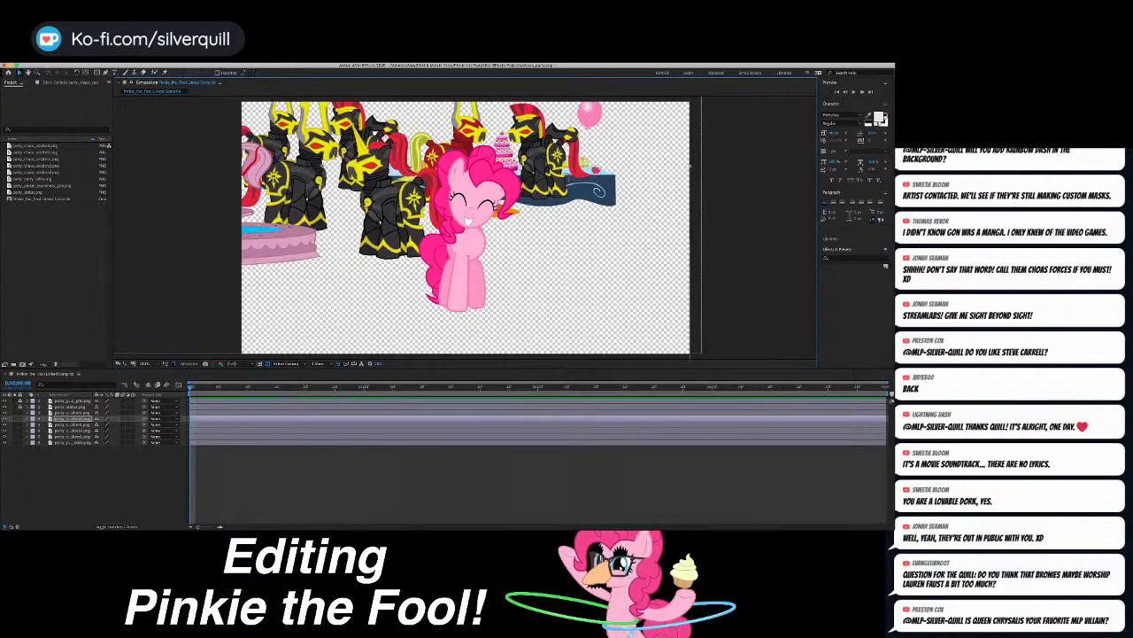
left_click(5, 419)
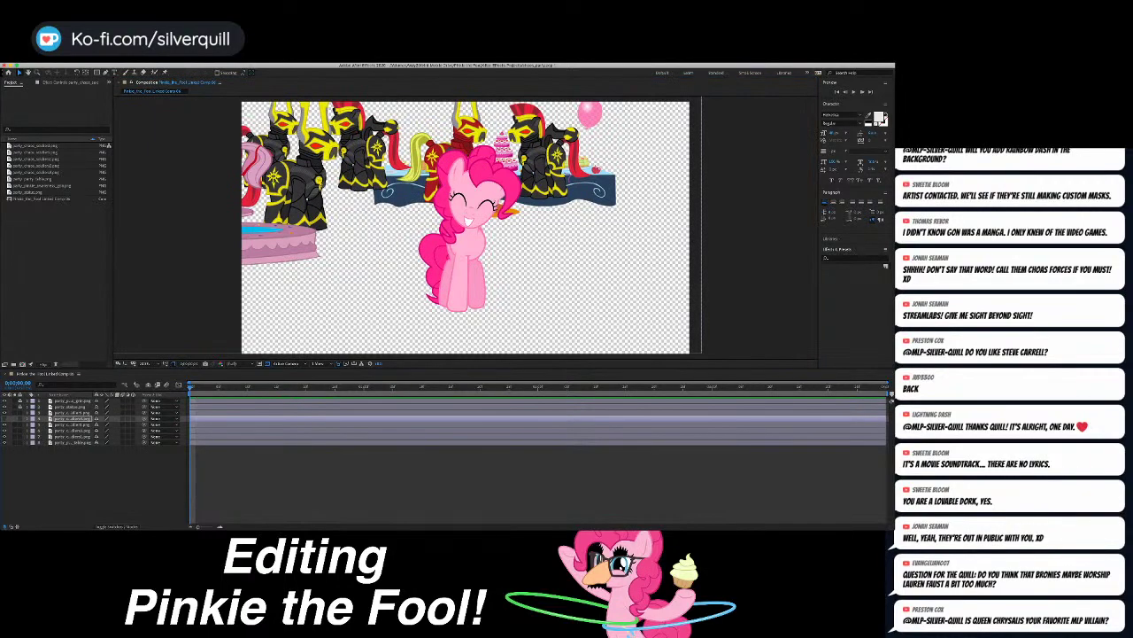
key("ctrl+z")
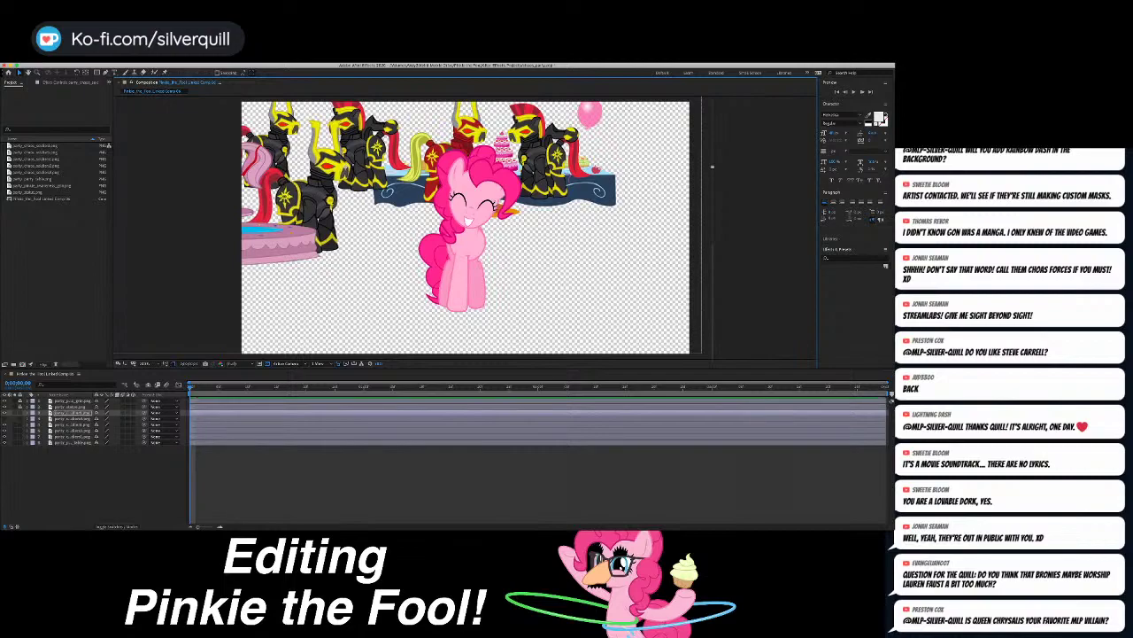
key("ctrl+z")
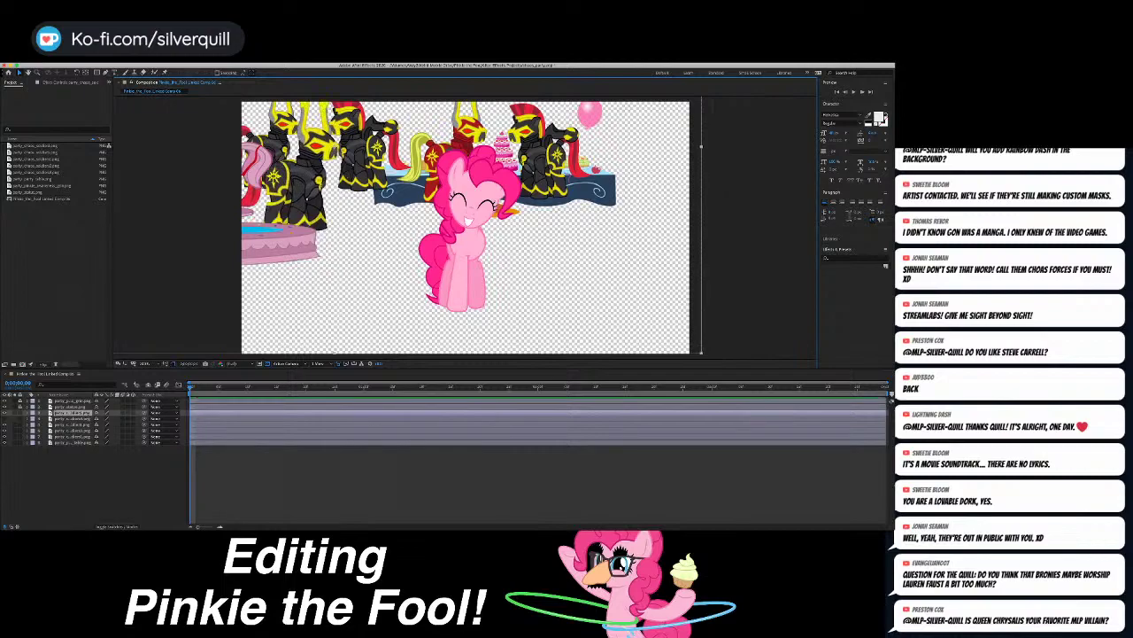
key("ctrl+z")
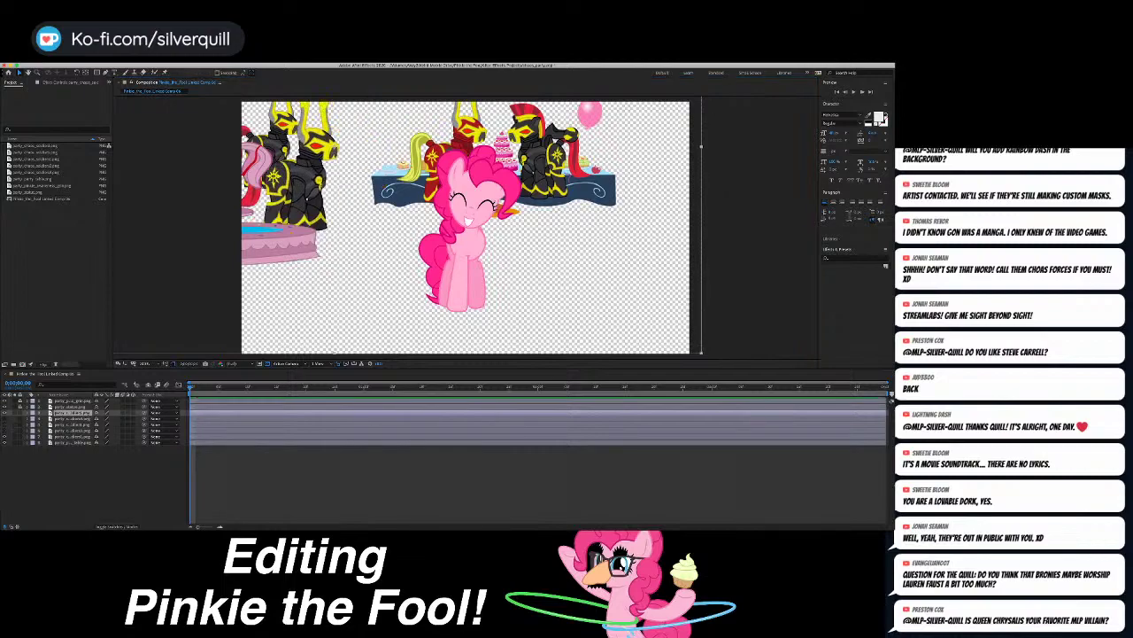
Step: Identify the soldier layers overlapping the party table and move the red-armored and right-hand black-armored ones beneath the table layer
left_click(5, 431)
left_click(5, 430)
left_click_drag(73, 430, 74, 448)
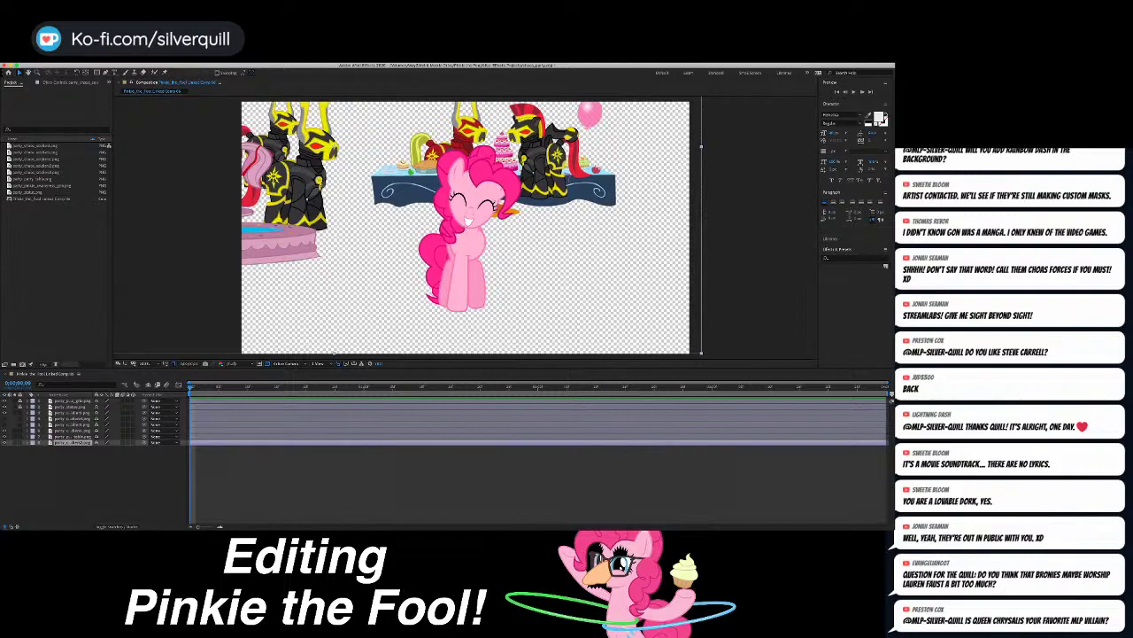
left_click_drag(73, 431, 72, 440)
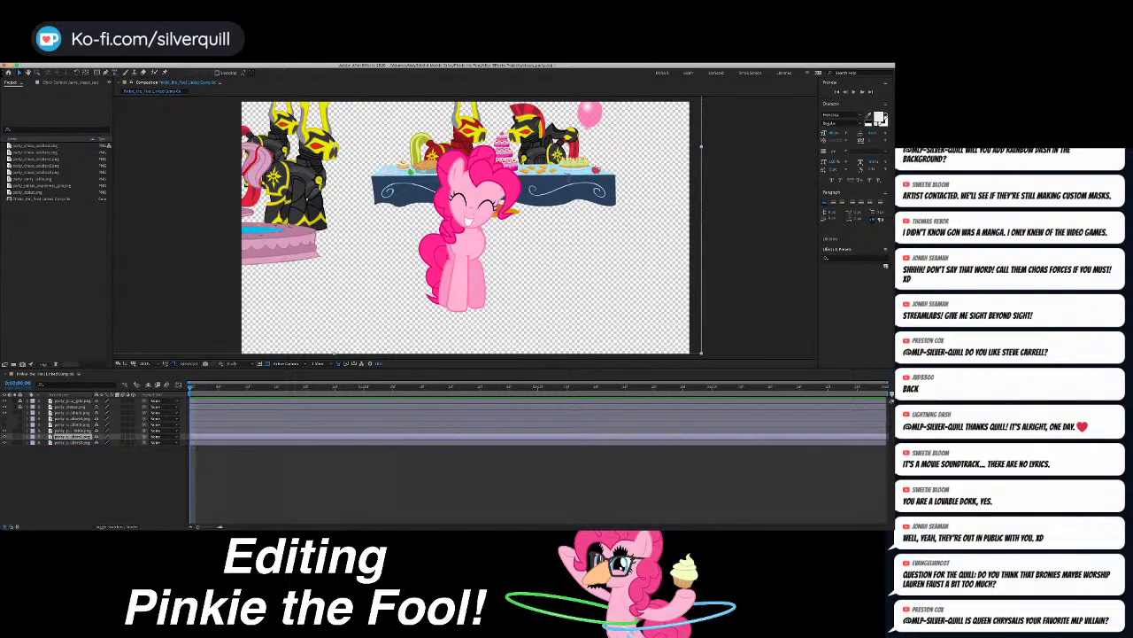
key("super+shift+a")
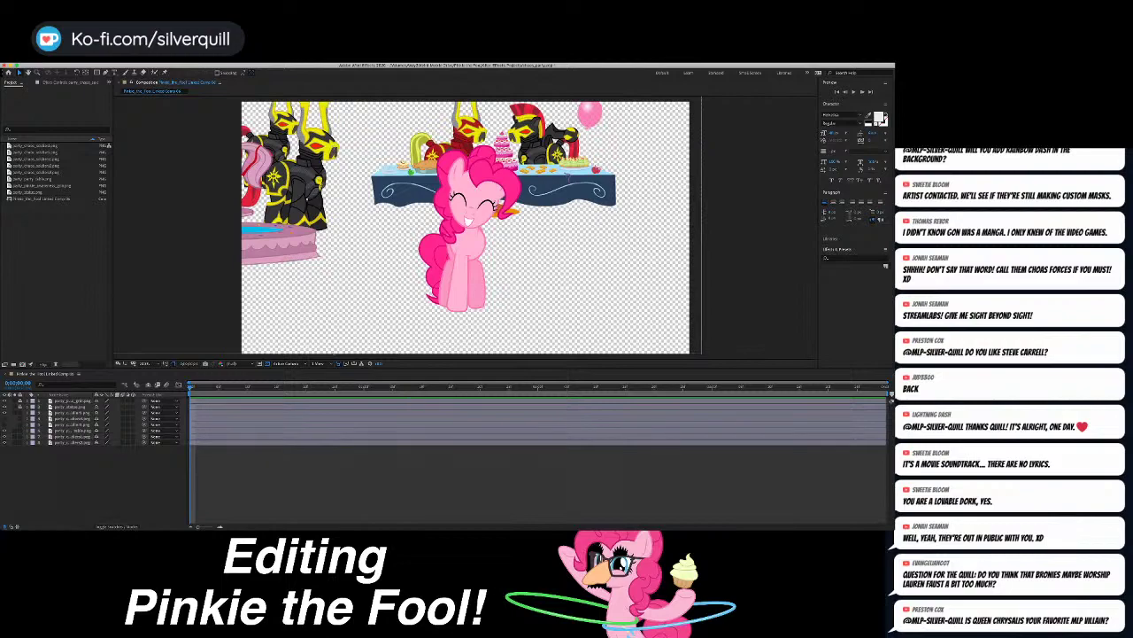
Step: Show the hidden soldier group beside the party table and move the still-hidden soldier layer to the bottom of the stack
key("super+Tab")
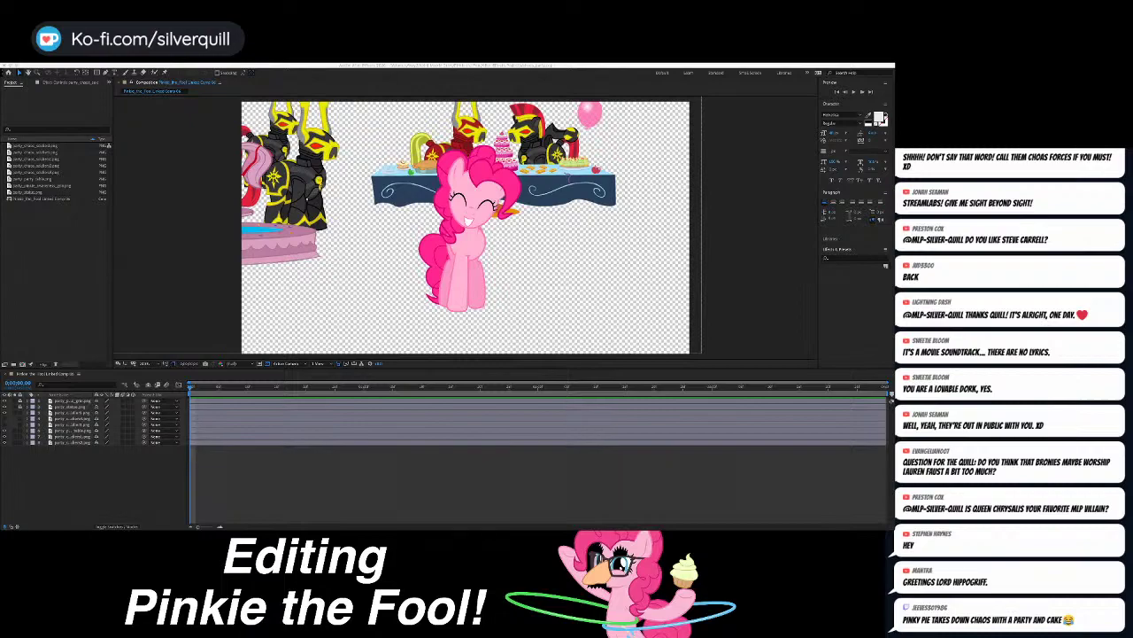
key("super+Tab")
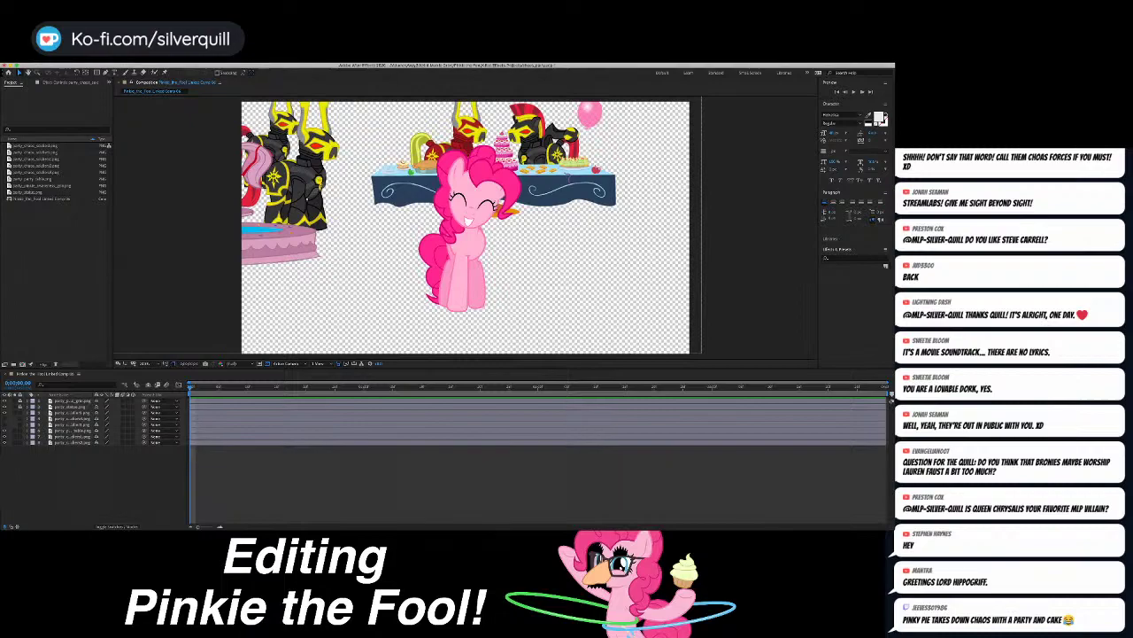
left_click(5, 424)
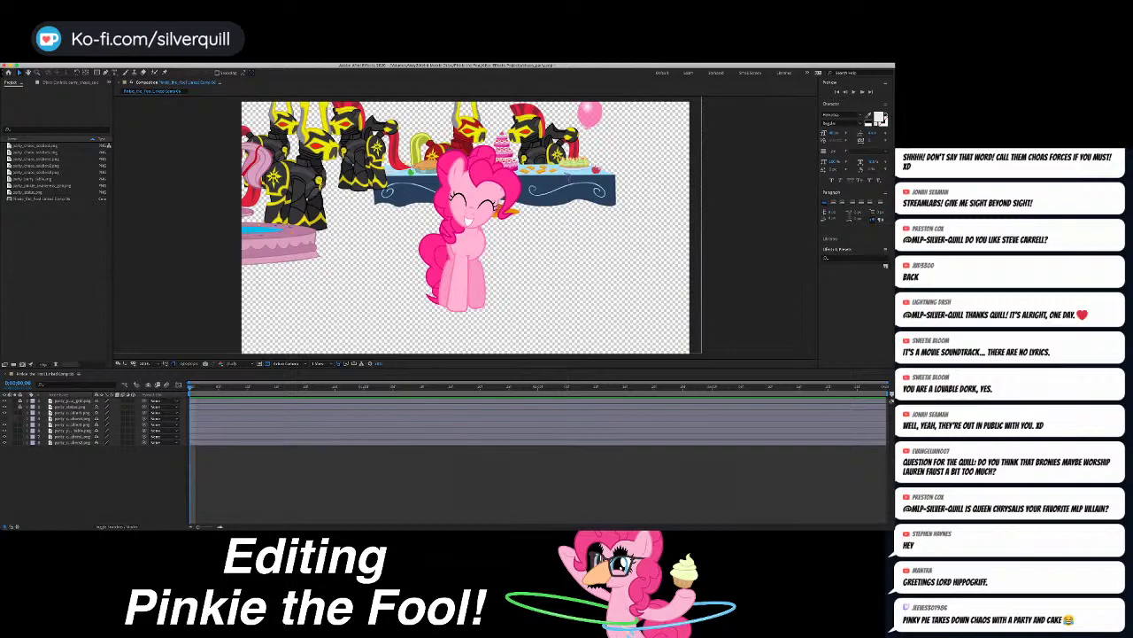
left_click(72, 418)
left_click_drag(73, 419, 73, 446)
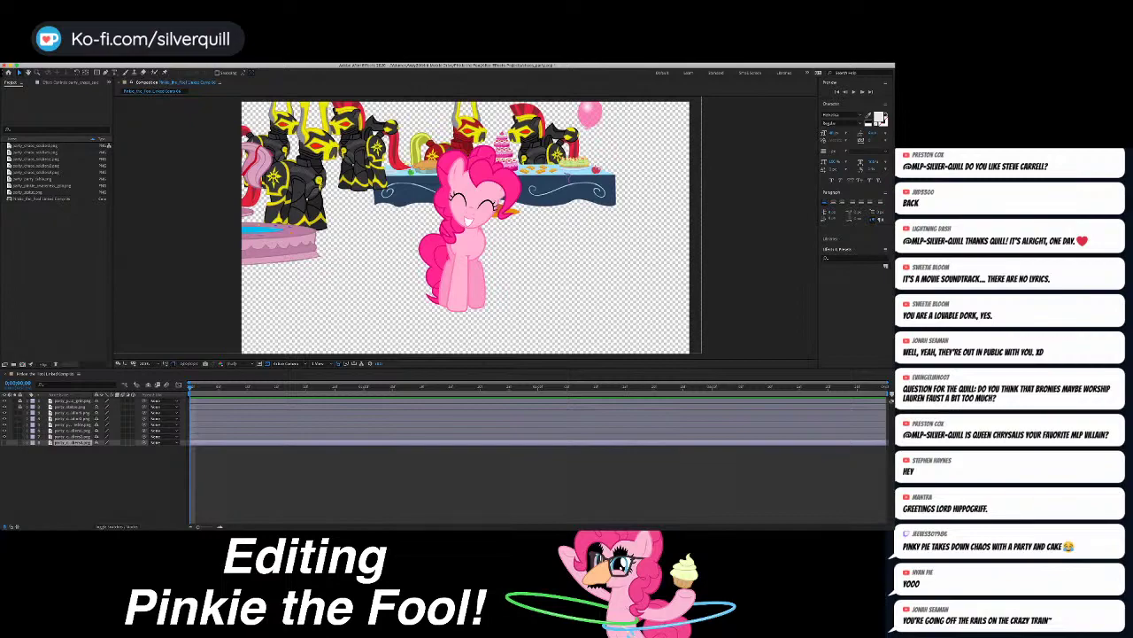
Step: Move the soldier group at the table's left end beneath the table layer, and bring the hidden bottom soldier layer above the table and show it
left_click(4, 424)
left_click(4, 424)
left_click(71, 418)
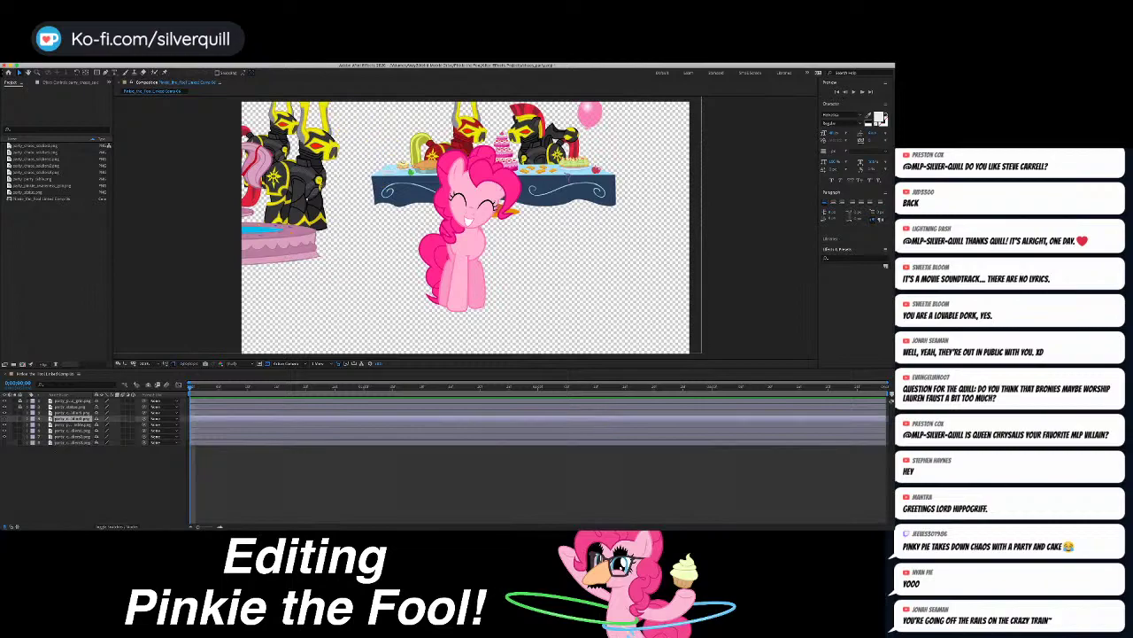
left_click_drag(71, 418, 72, 433)
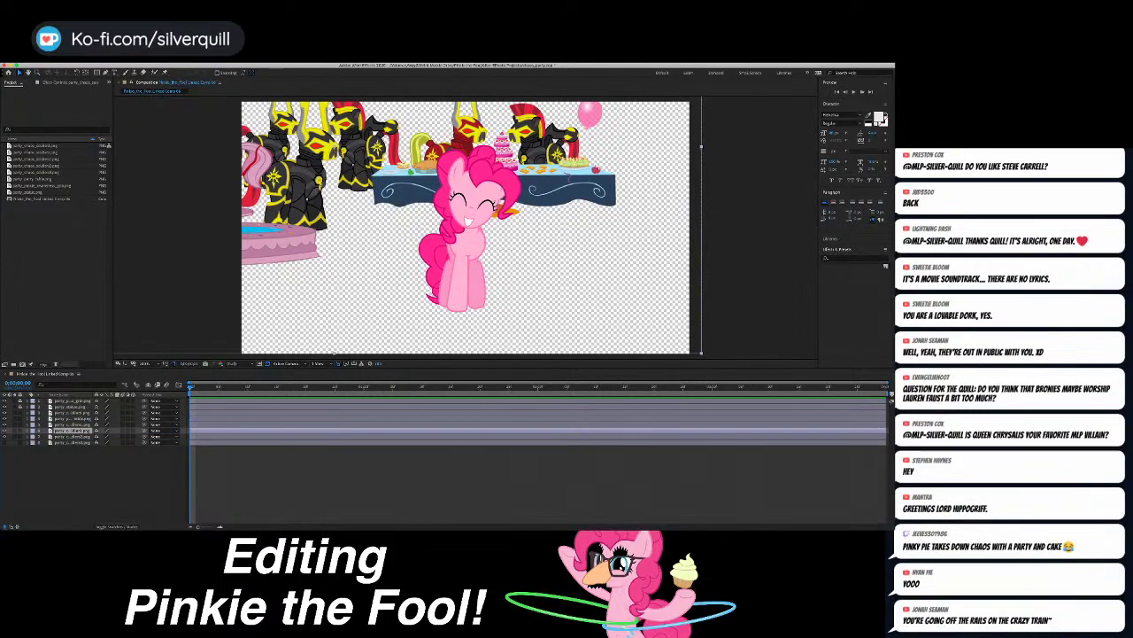
left_click_drag(72, 441, 72, 417)
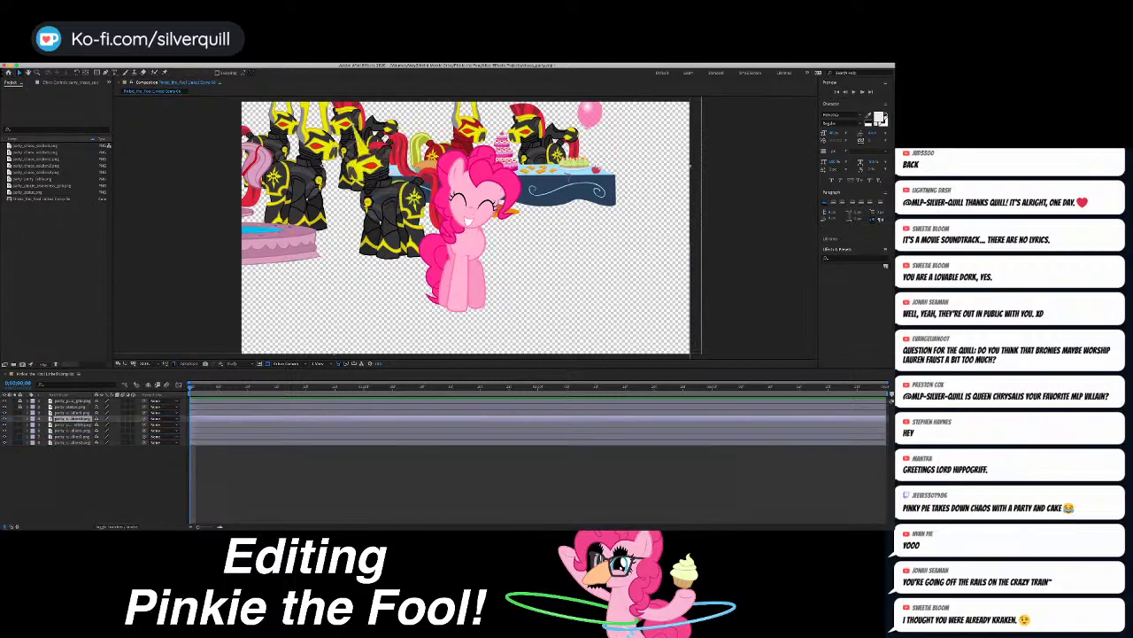
Step: Scale the soldier in front of the party table to 70% and nudge it slightly up toward Pinkie
left_click(28, 419)
left_click(34, 425)
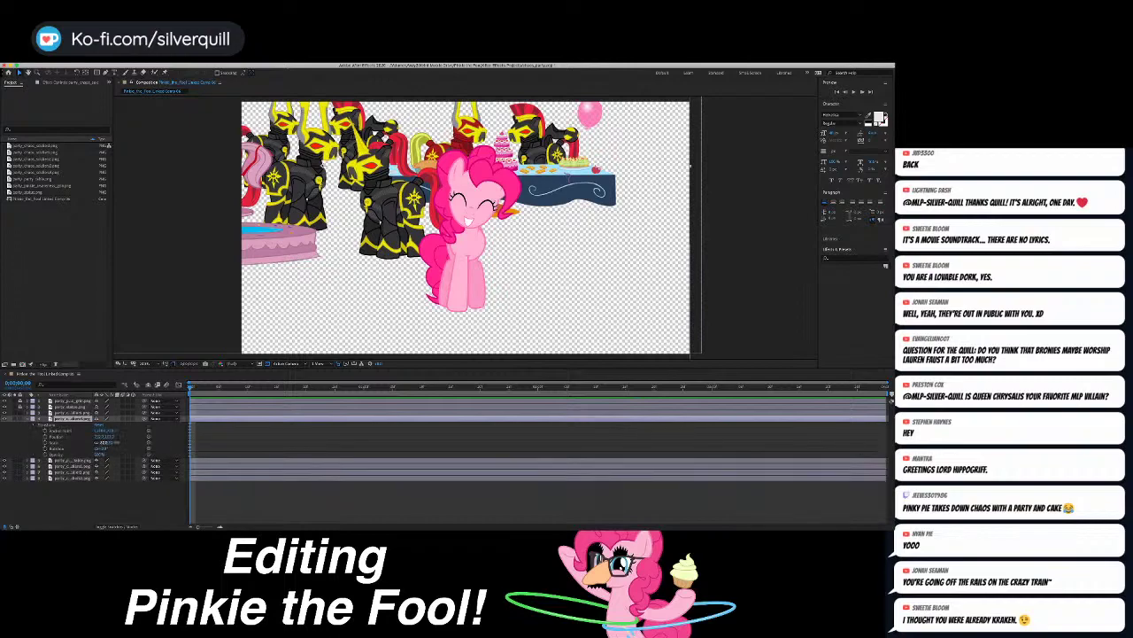
type("70")
key("Return")
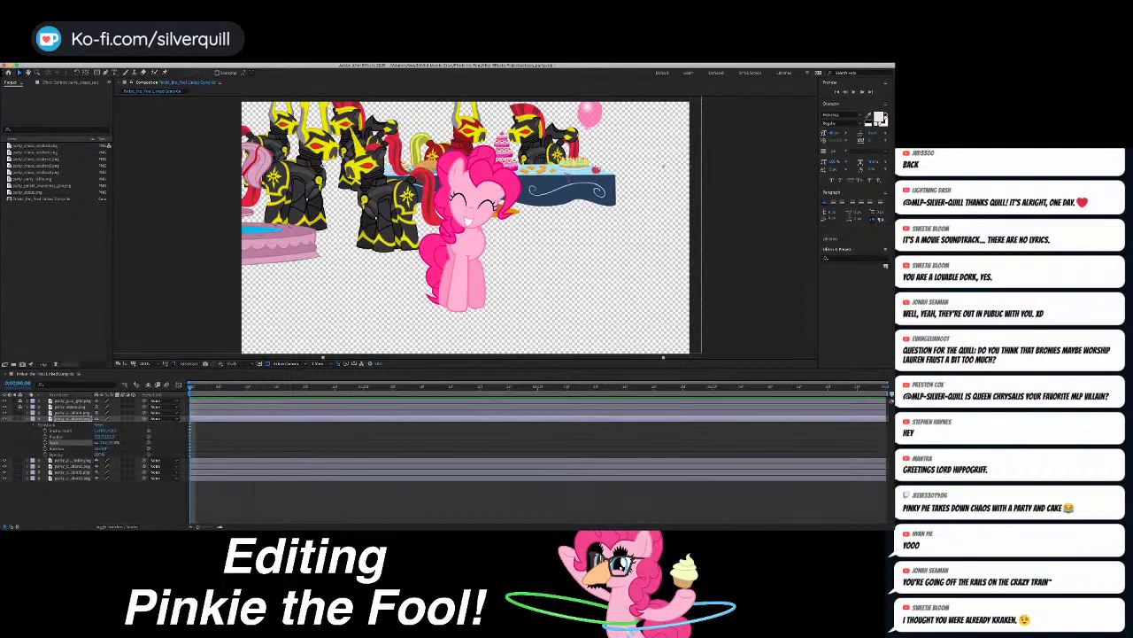
left_click_drag(390, 199, 395, 195)
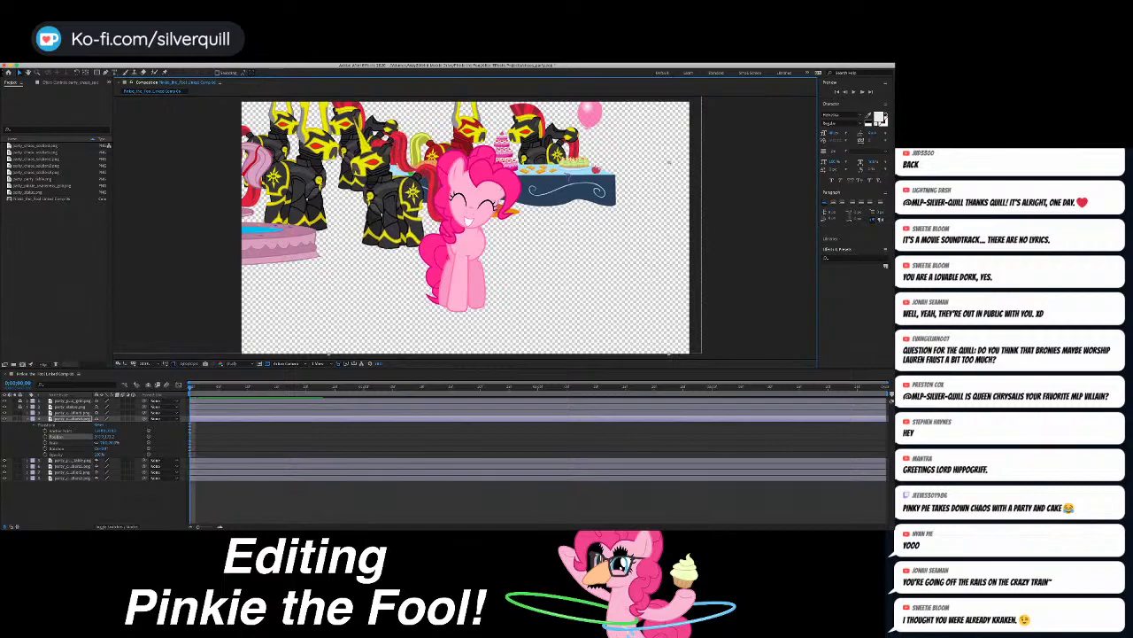
left_click(27, 418)
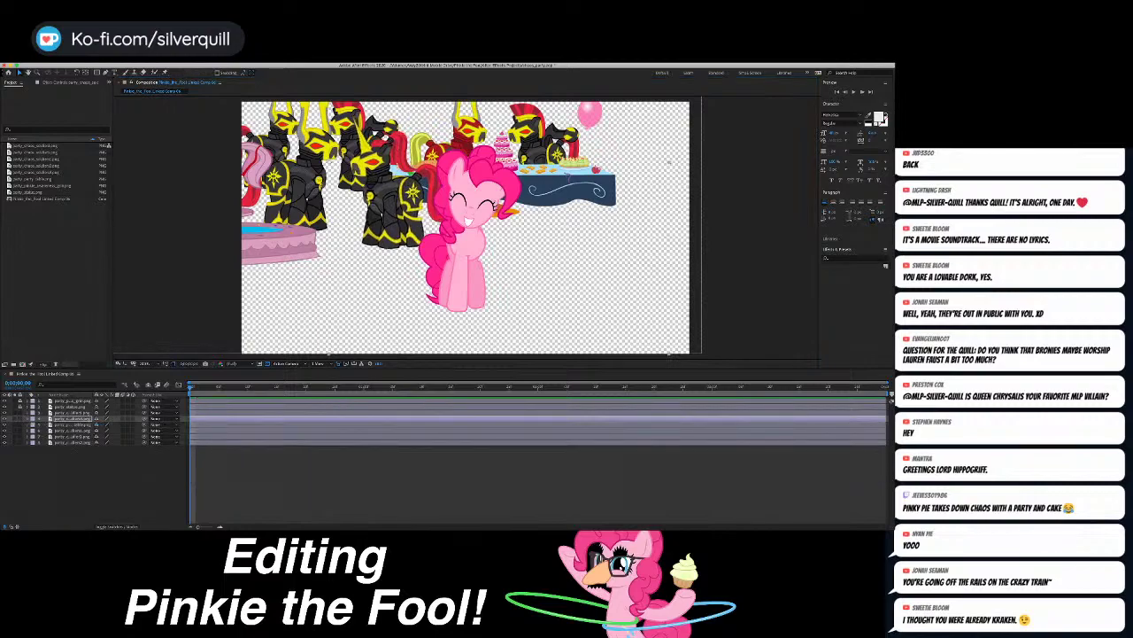
Step: Identify the soldier layer beside the statue fountain and shift it slightly down toward the fountain
left_click(71, 425)
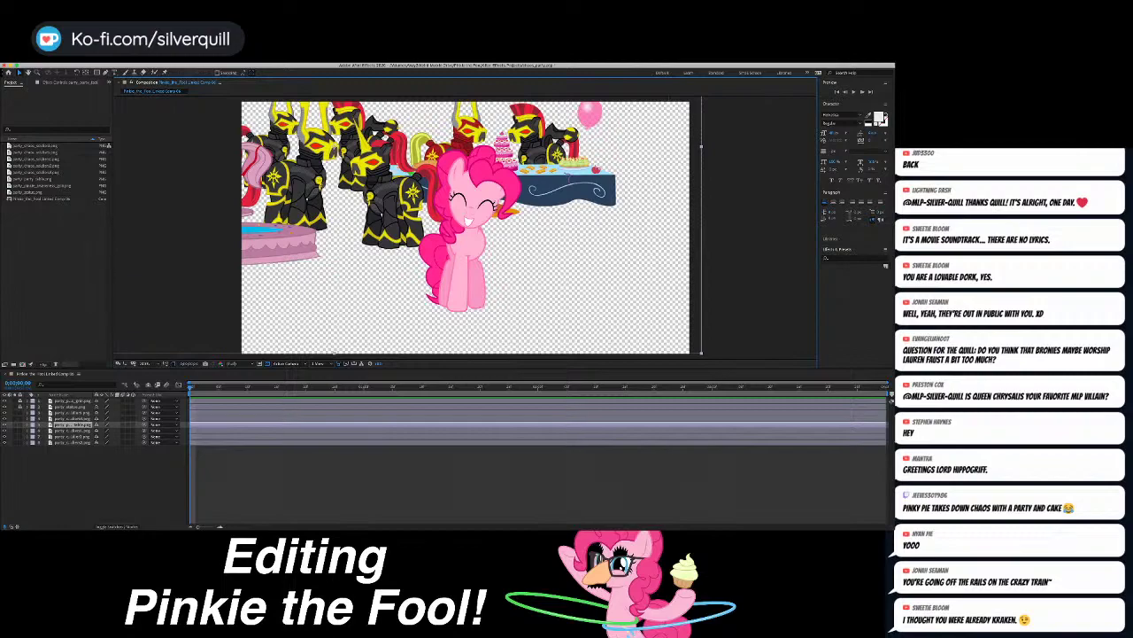
left_click(4, 419)
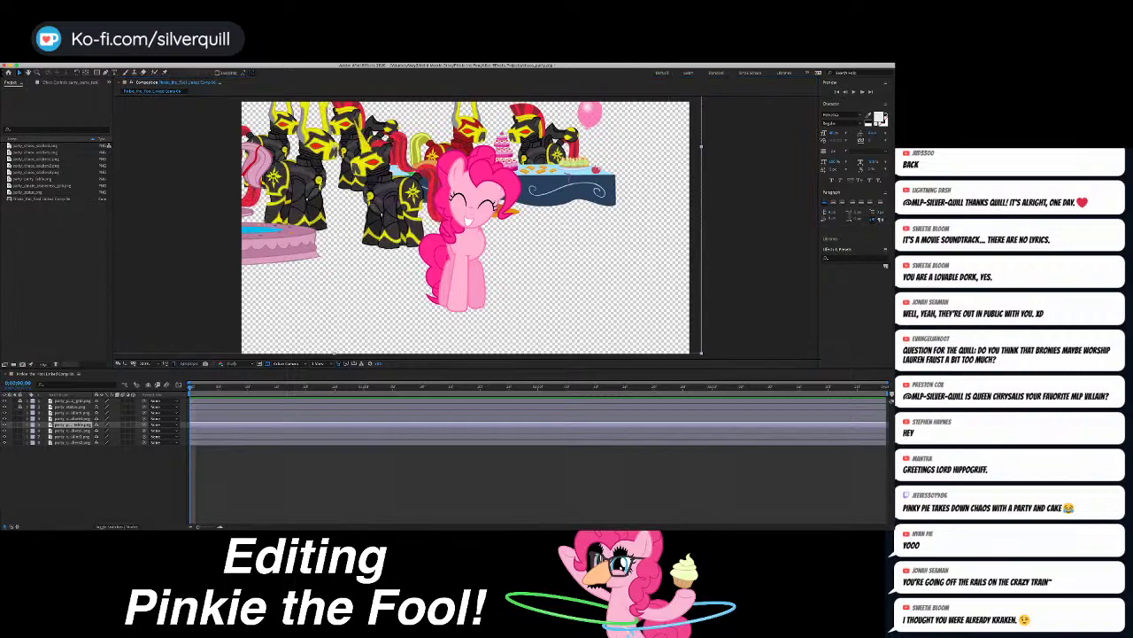
left_click(72, 413)
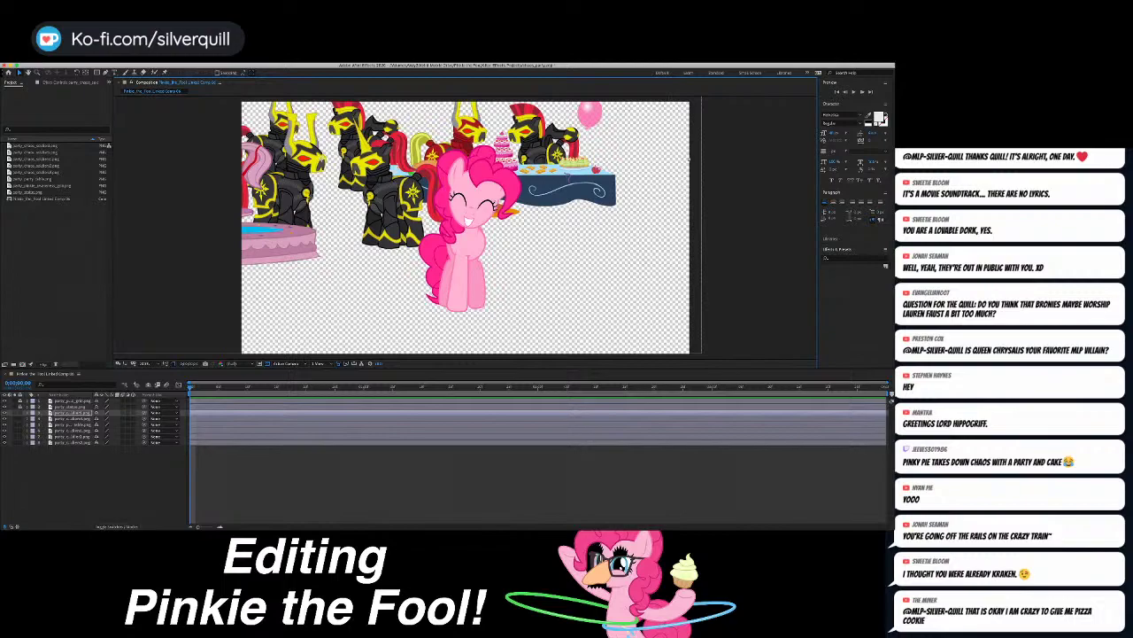
Step: Paste a wiggle expression onto the Position of the soldier layer beside the fountain, adjust its value and preview the motion
key("super+Tab")
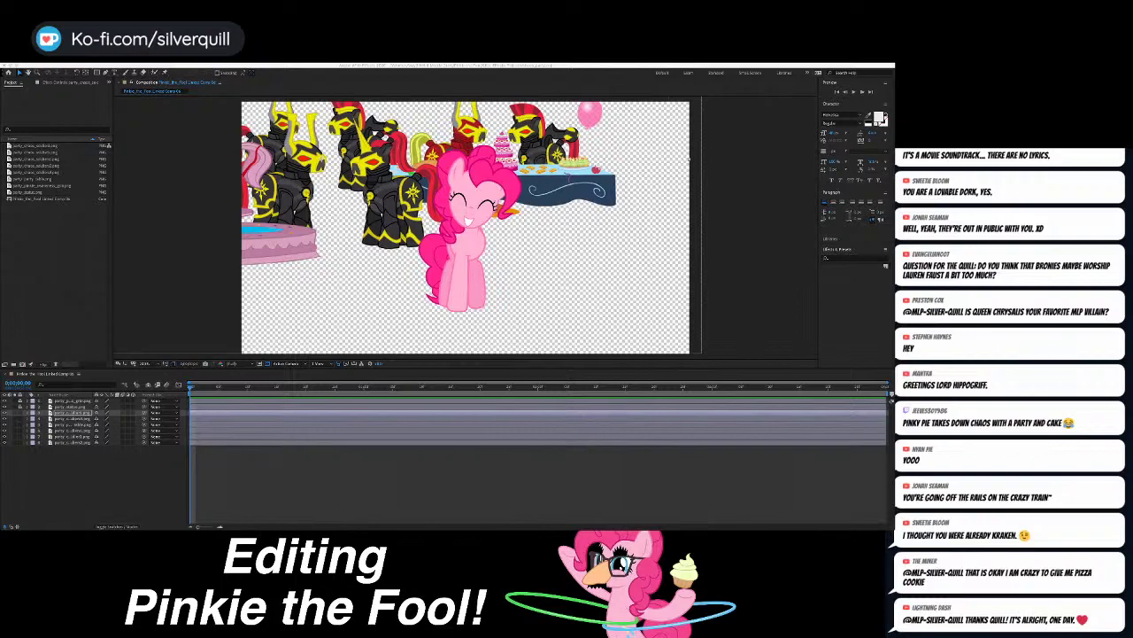
left_click(28, 413)
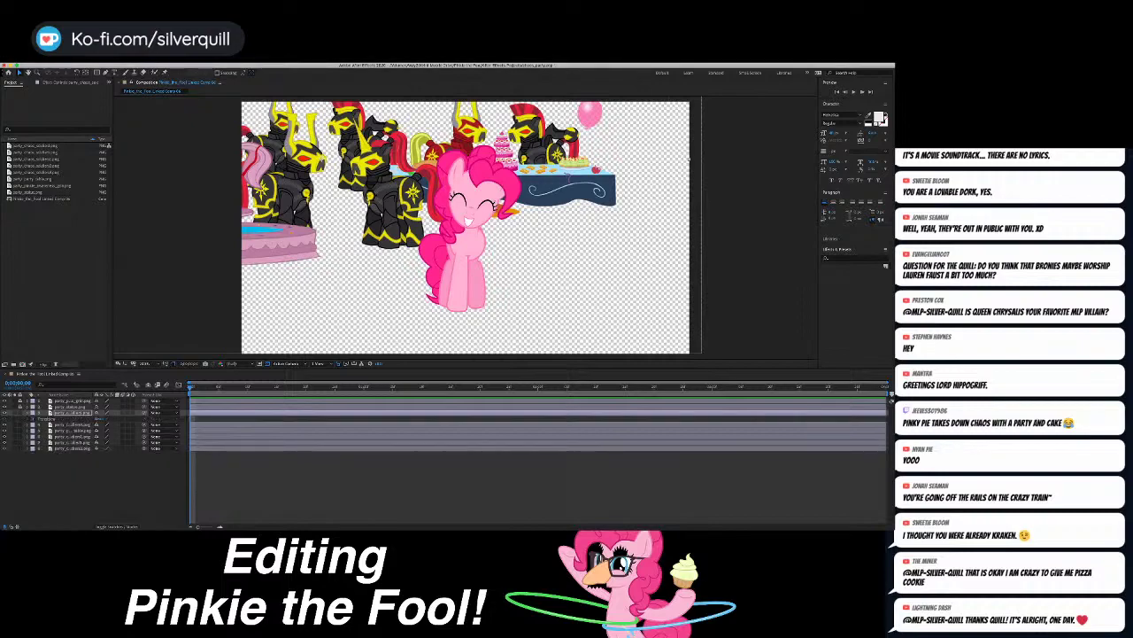
left_click(33, 419)
left_click(45, 430, "alt")
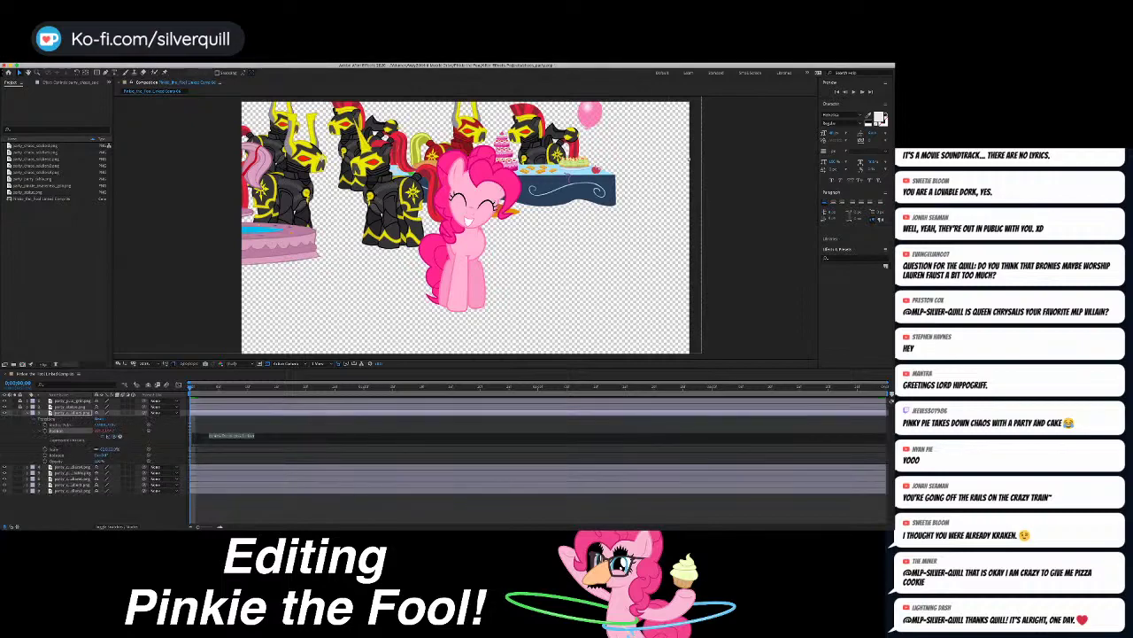
key("super+v")
type("0")
key("BackSpace")
type("2")
left_click(354, 510)
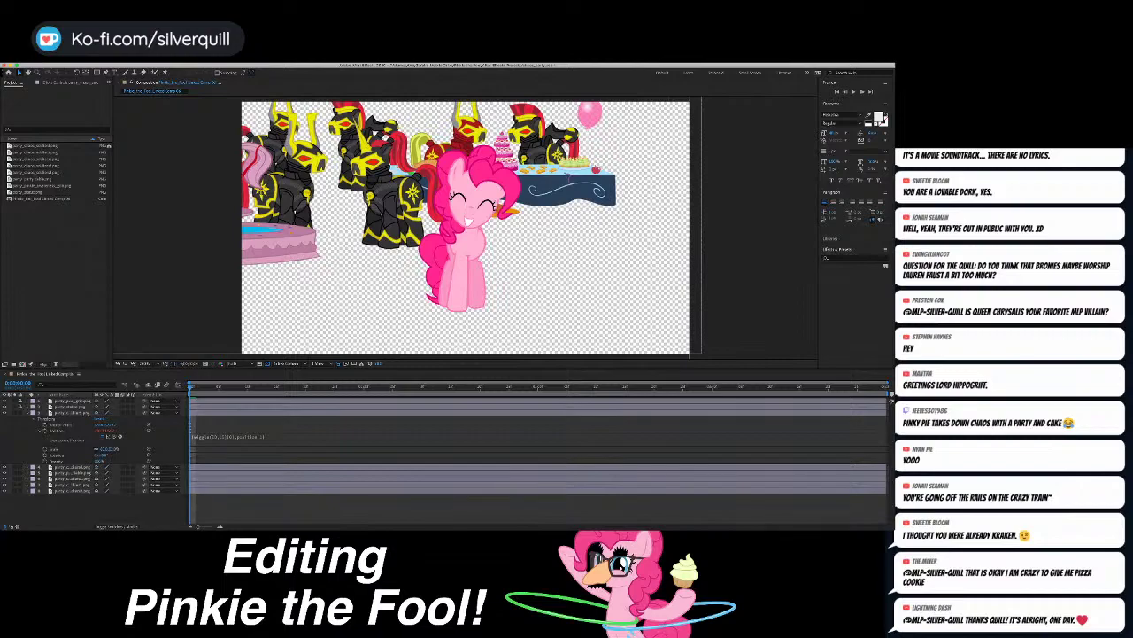
key("space")
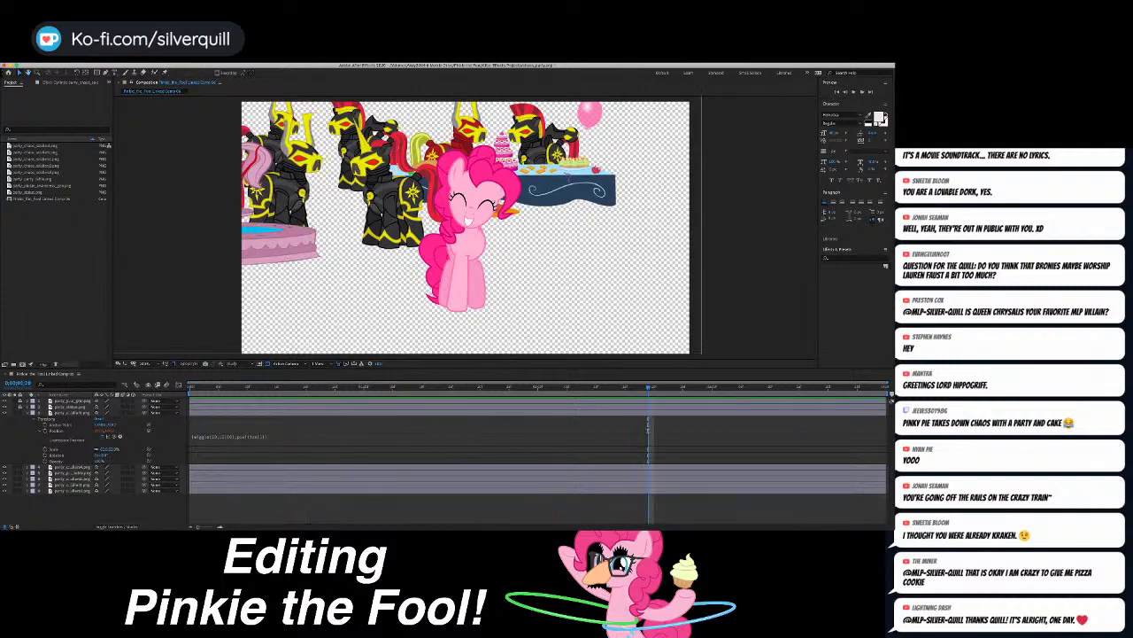
Step: Try to rework the fountain-side soldier's Position expression so the wiggle affects only the vertical axis, and preview it
key("super+Tab")
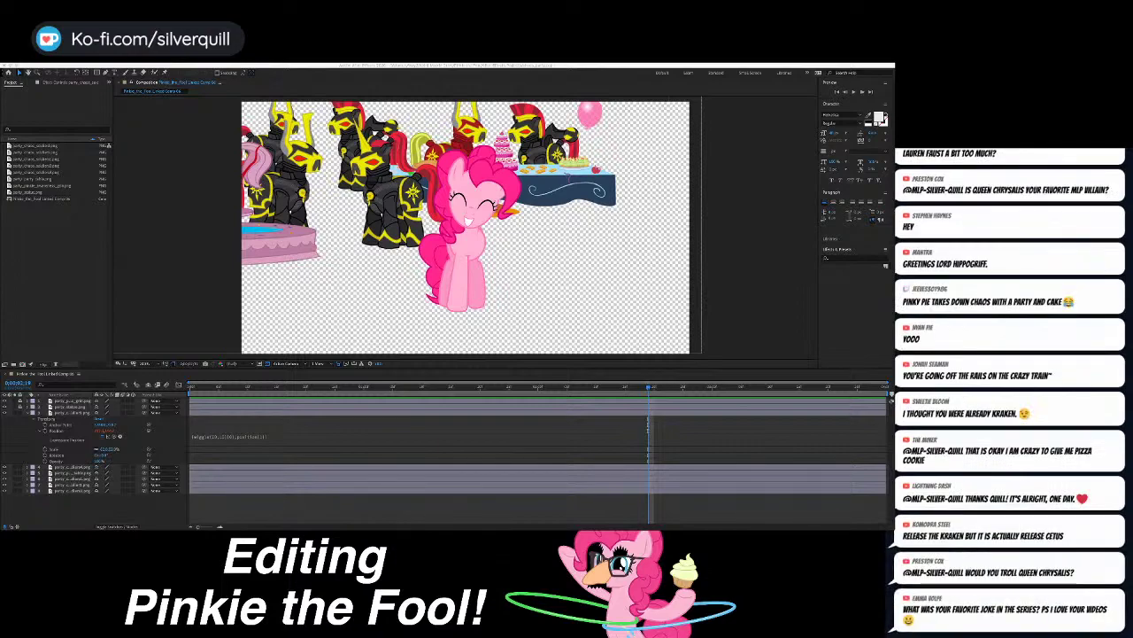
left_click(257, 436)
left_click(256, 436)
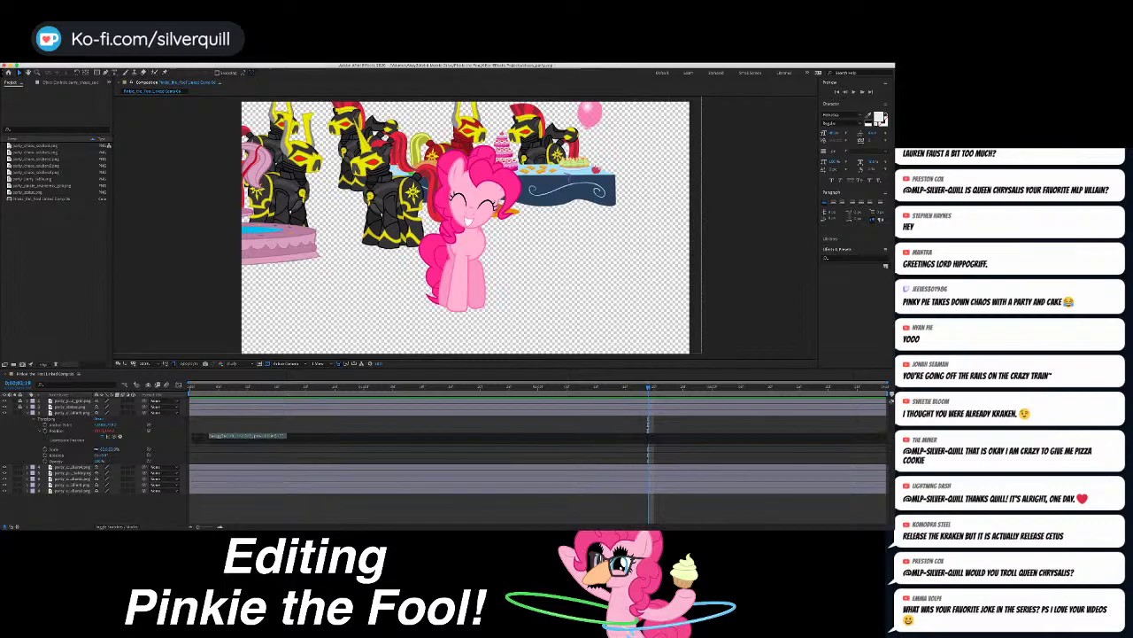
left_click(264, 436)
left_click_drag(255, 436, 274, 436)
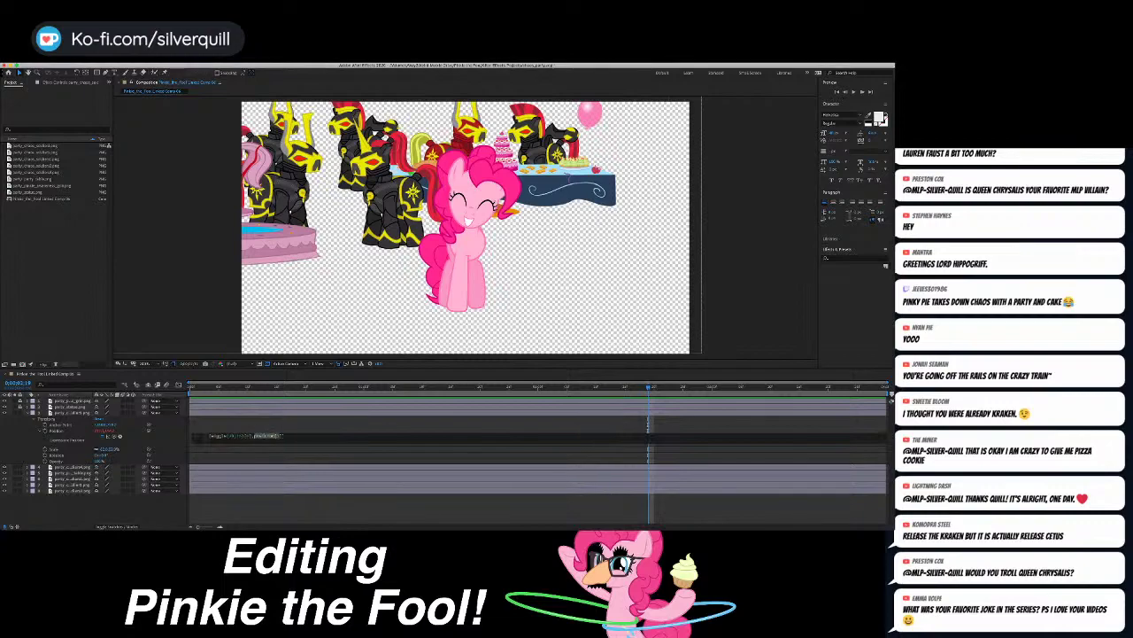
key("BackSpace")
type("position[1]")
type(",]10")
left_click(201, 387)
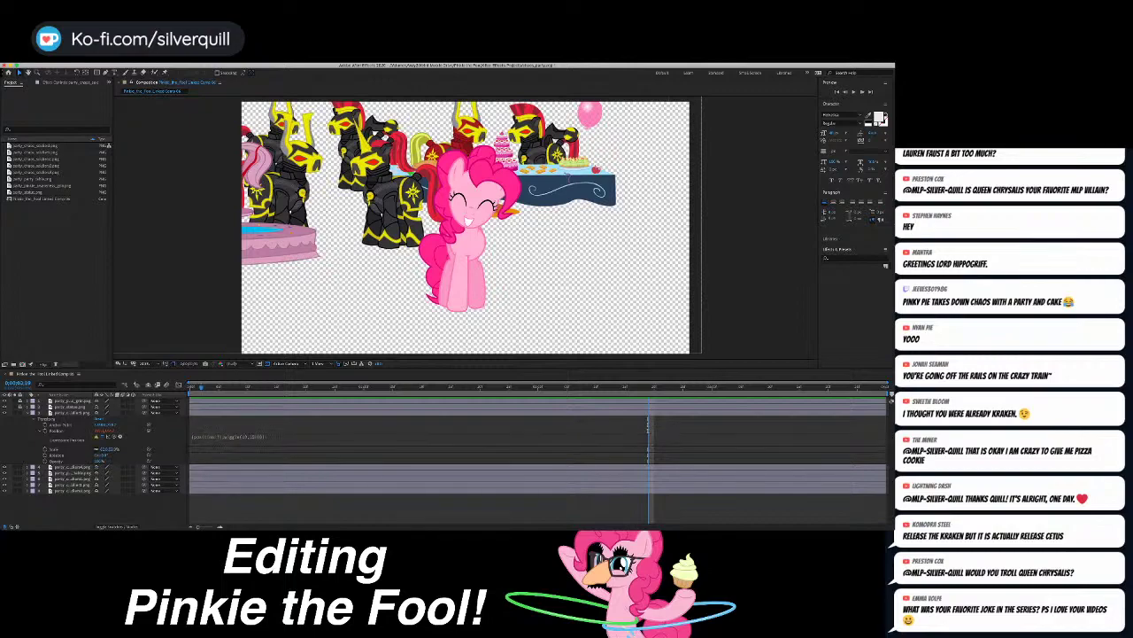
key("space")
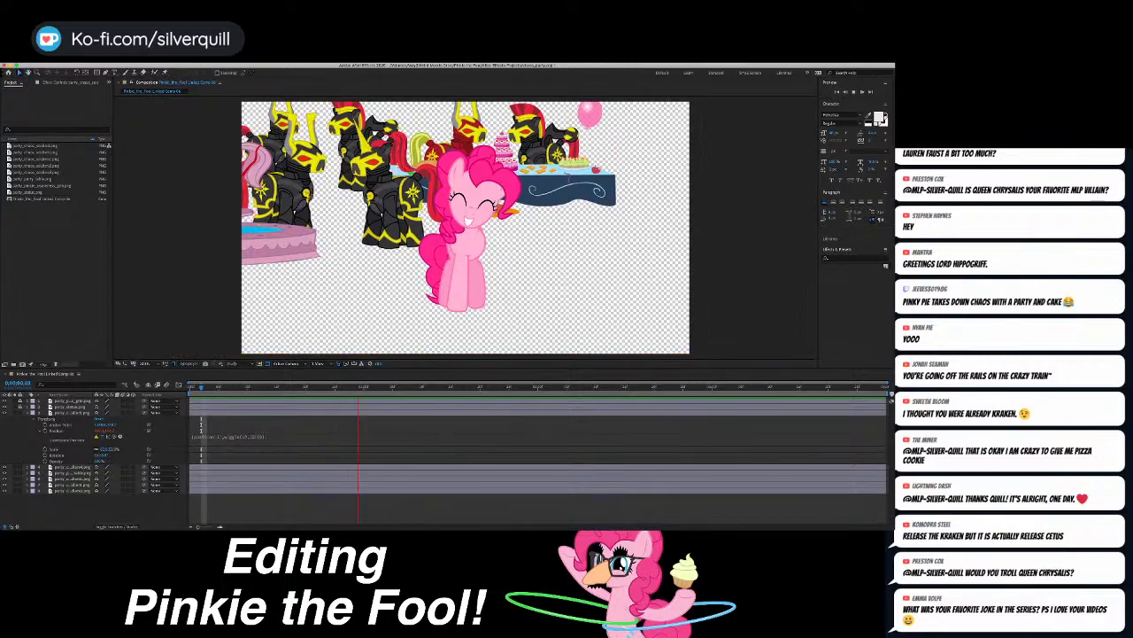
key("space")
Step: Replace the soldier's Position expression with the vertical-only wiggle [position[0],wiggle(5,50)[1]] and preview the motion
left_click(247, 436)
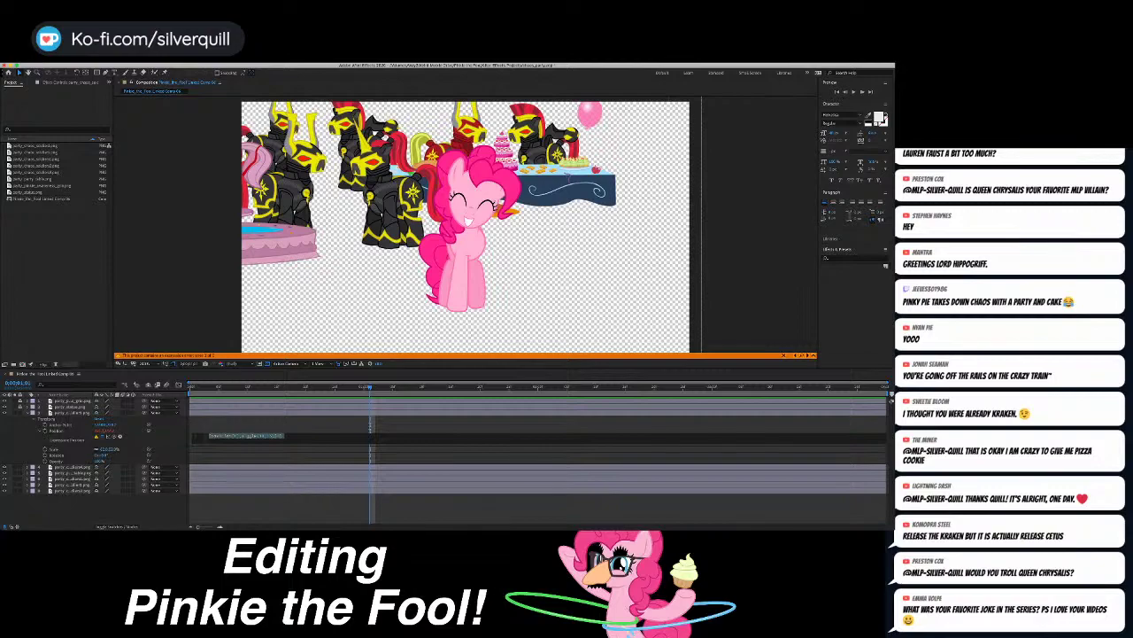
key("BackSpace")
key("super+Tab")
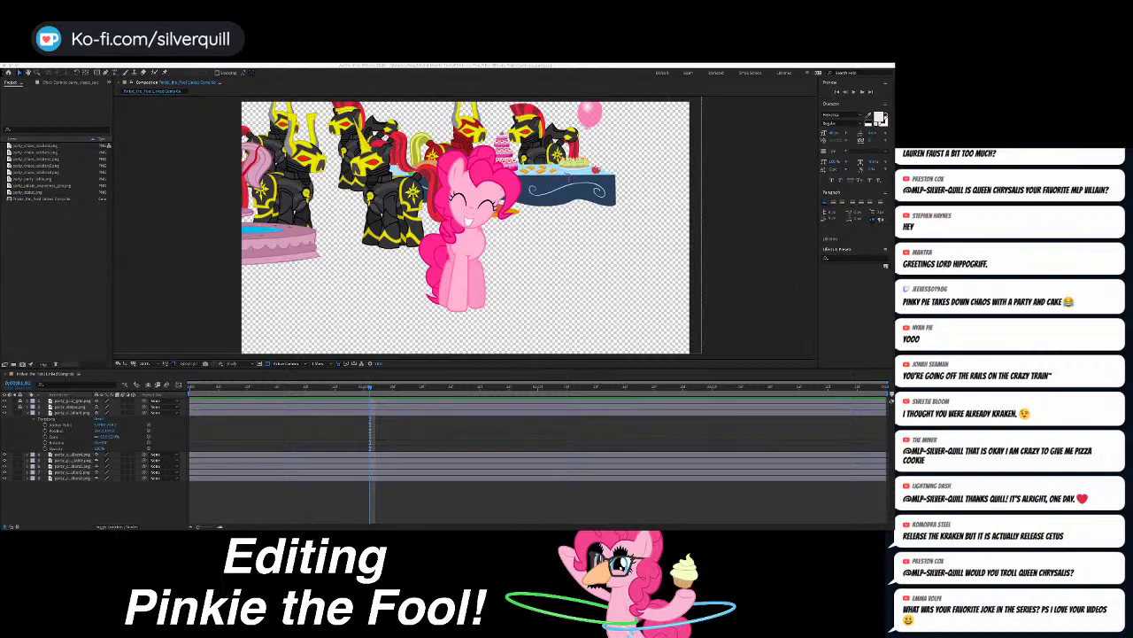
left_click(45, 430, "alt")
type("[position[0],wiggle(5,50)[1]]")
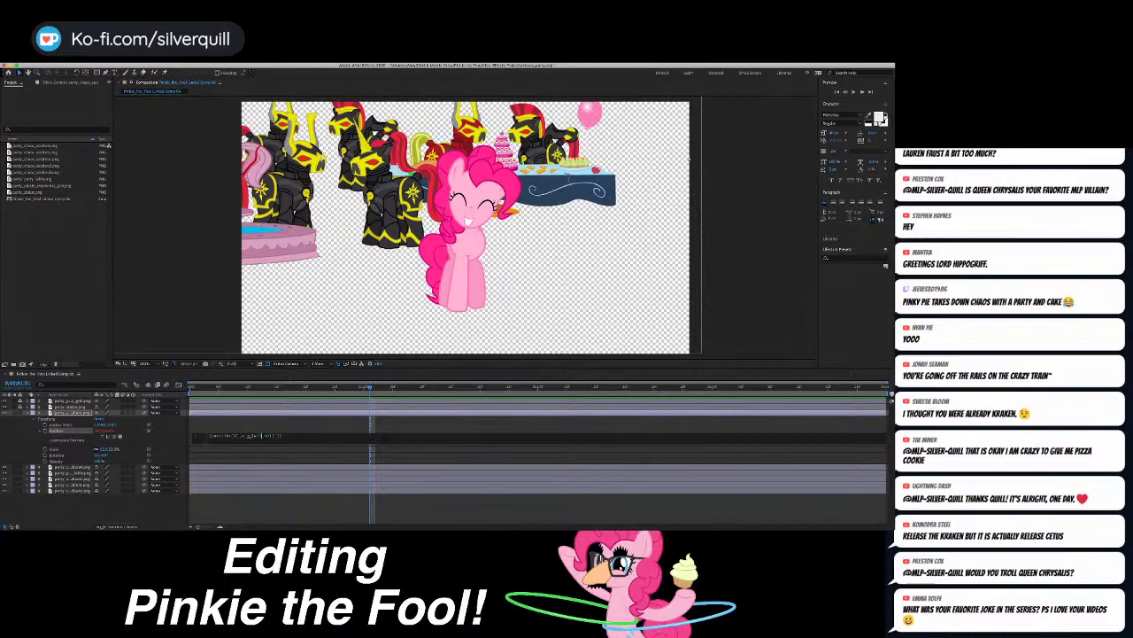
left_click(265, 435)
left_click(266, 505)
left_click(201, 386)
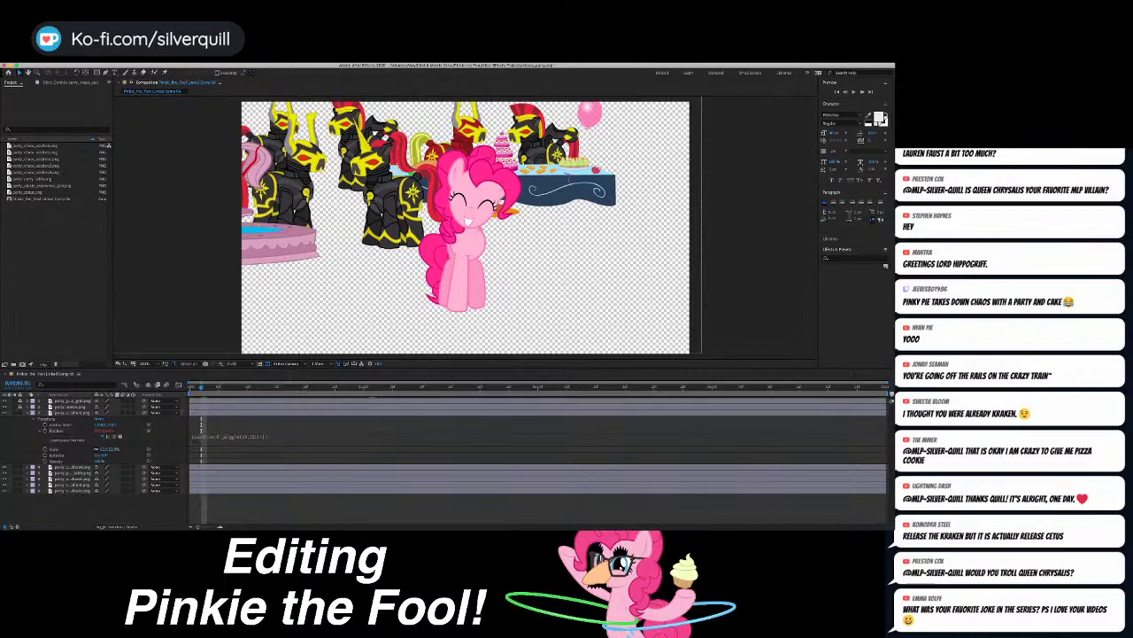
key("space")
key("space")
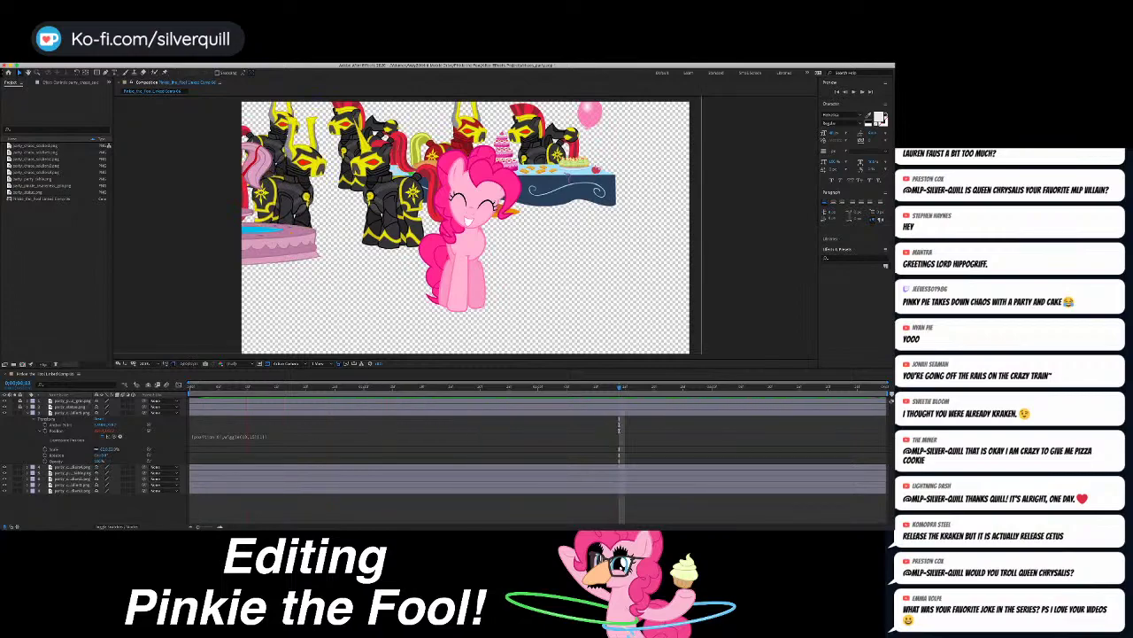
Step: Adjust the amplitude value in the soldier's vertical wiggle expression and preview the result
left_click(252, 437)
left_click(267, 436)
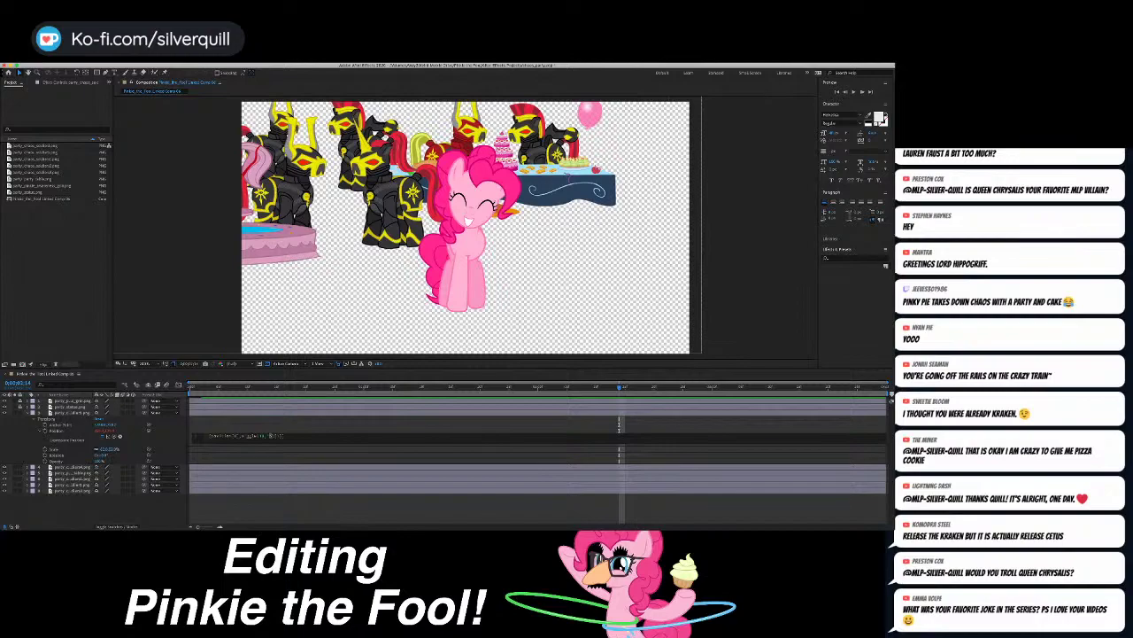
key("KP_Enter")
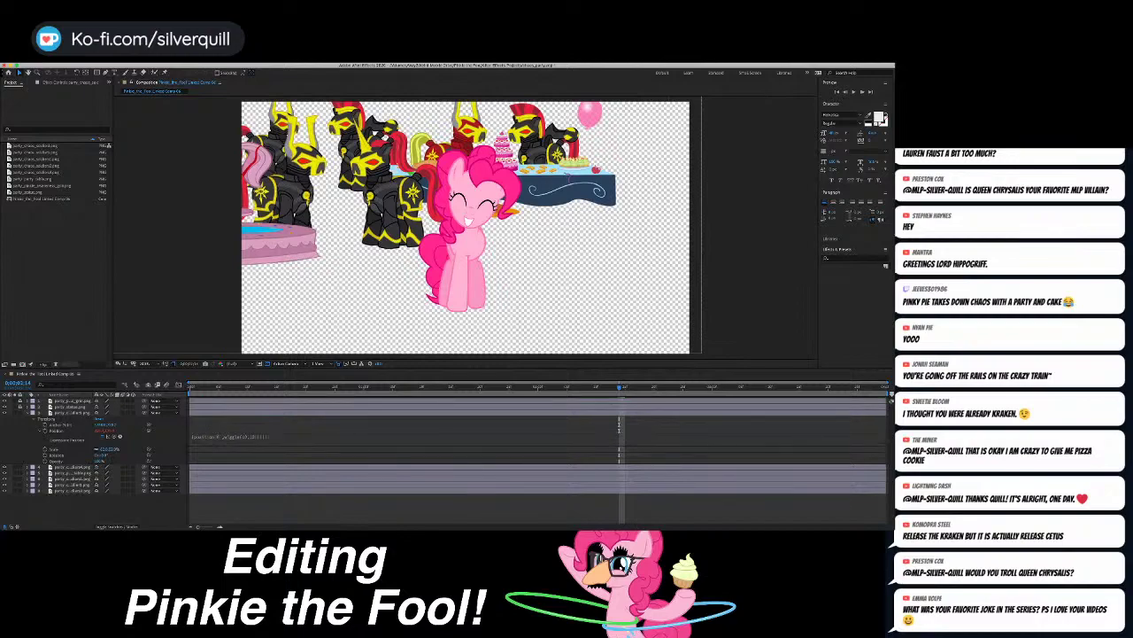
key("space")
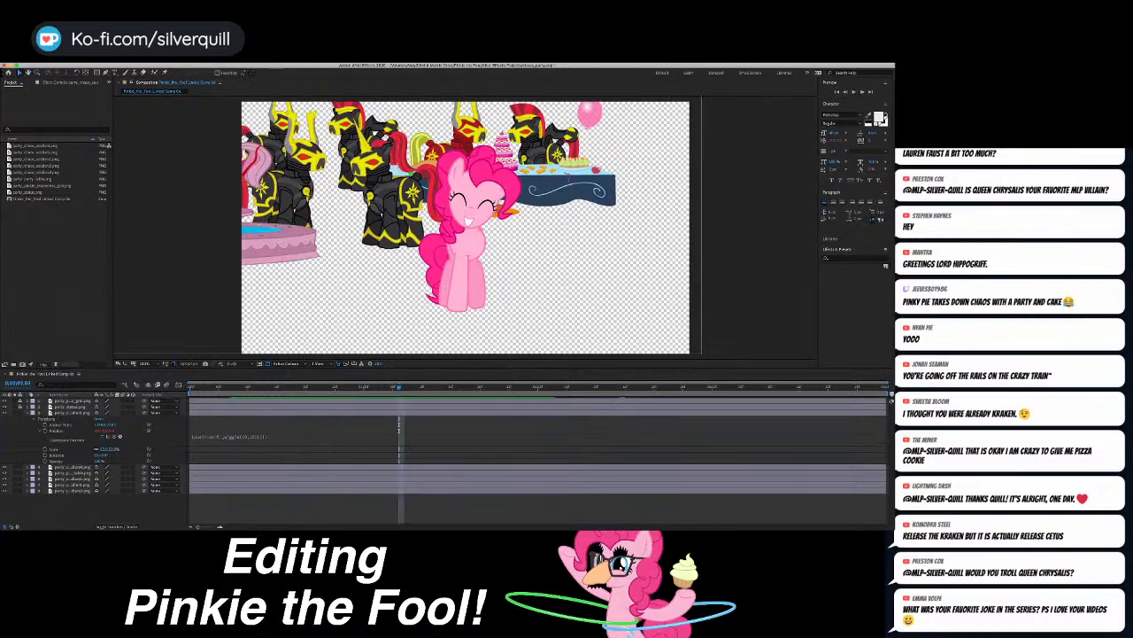
Step: Set the frequency value in the soldier's wiggle expression to 5 and preview the motion
left_click(233, 437)
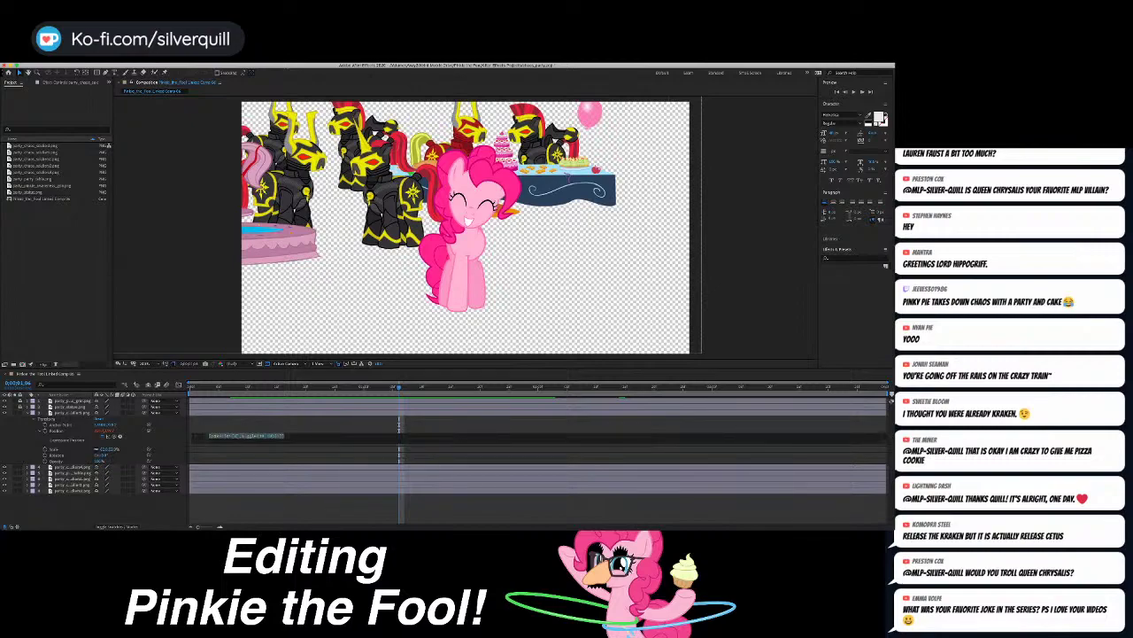
left_click(258, 436)
left_click_drag(265, 436, 260, 436)
type("5")
key("KP_Enter")
key("space")
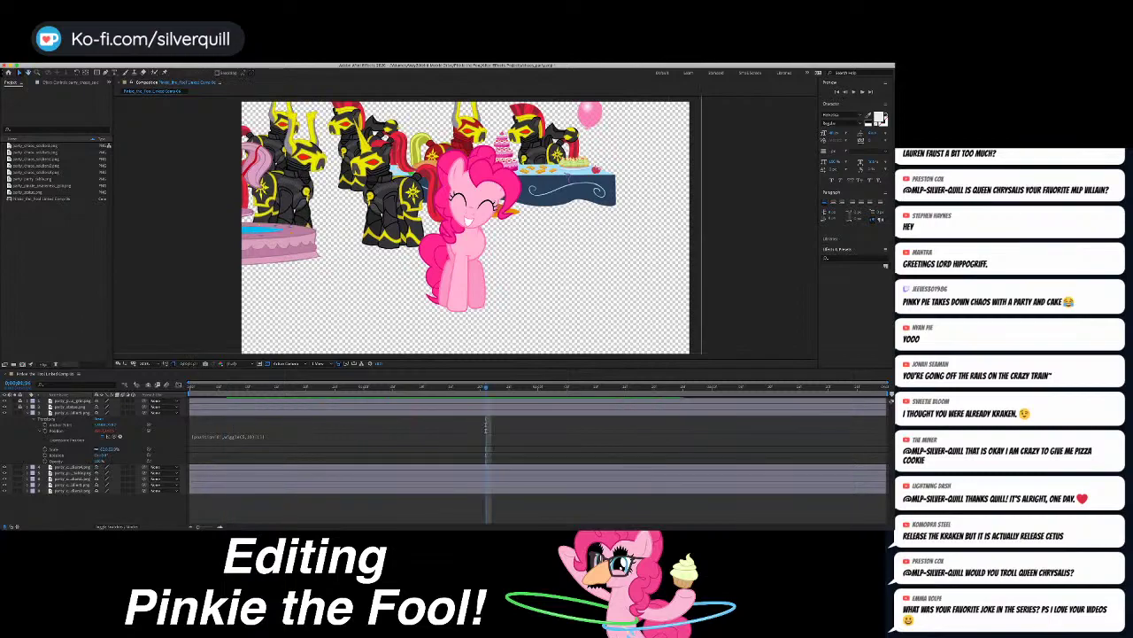
Step: Revise the wiggle expression's frequency value once more, preview the soldier's bobbing, and select its Position property
left_click(238, 437)
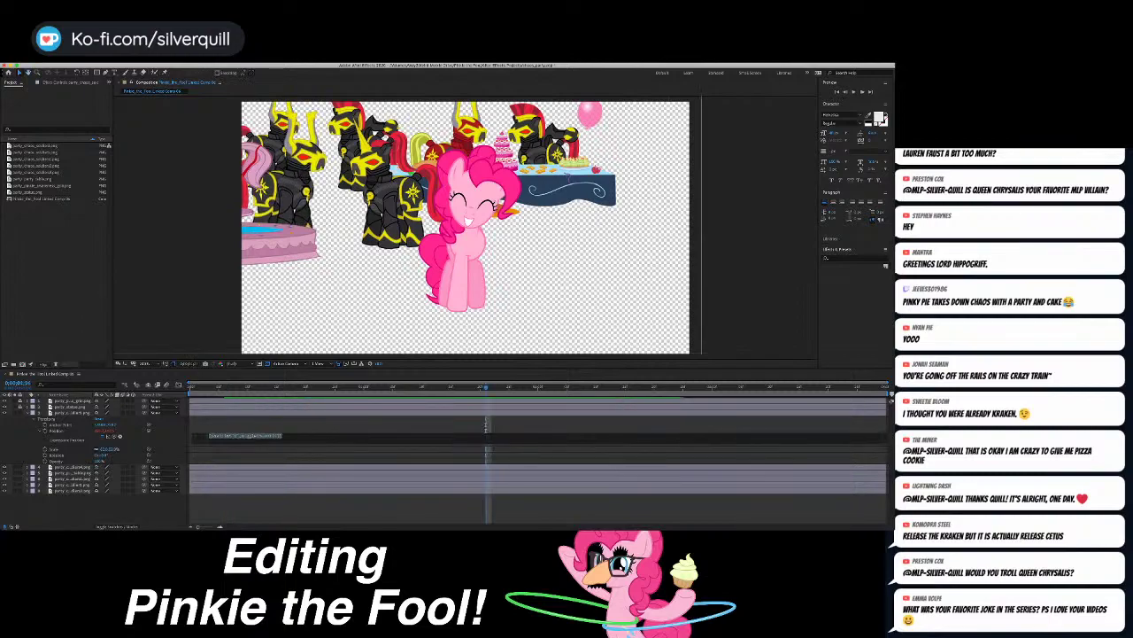
left_click(262, 436)
type("0")
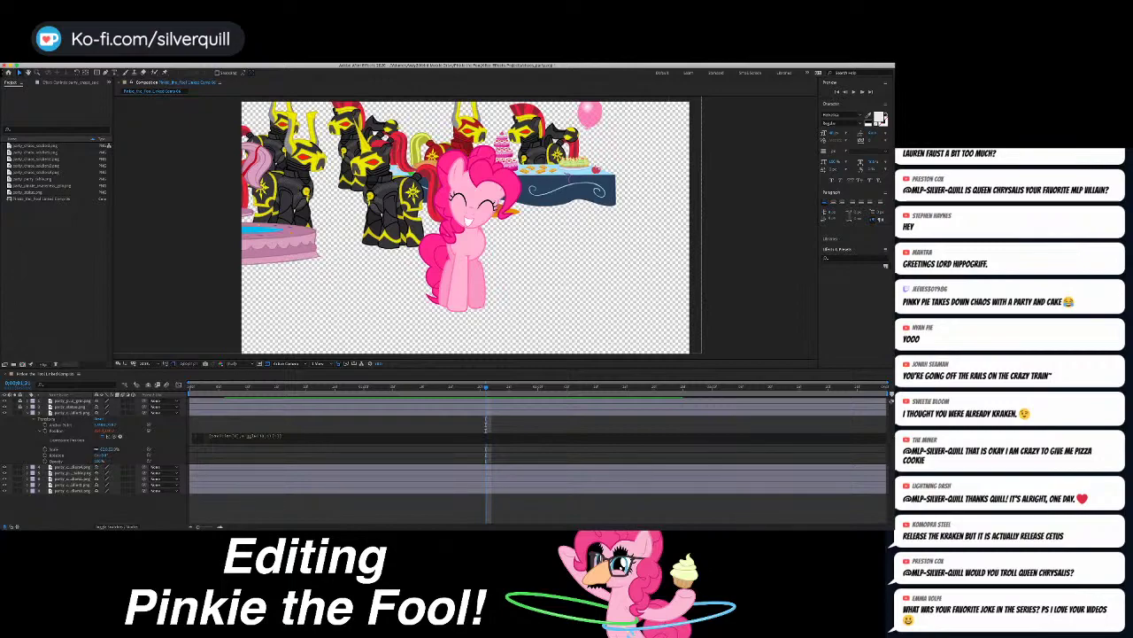
key("KP_Enter")
key("space")
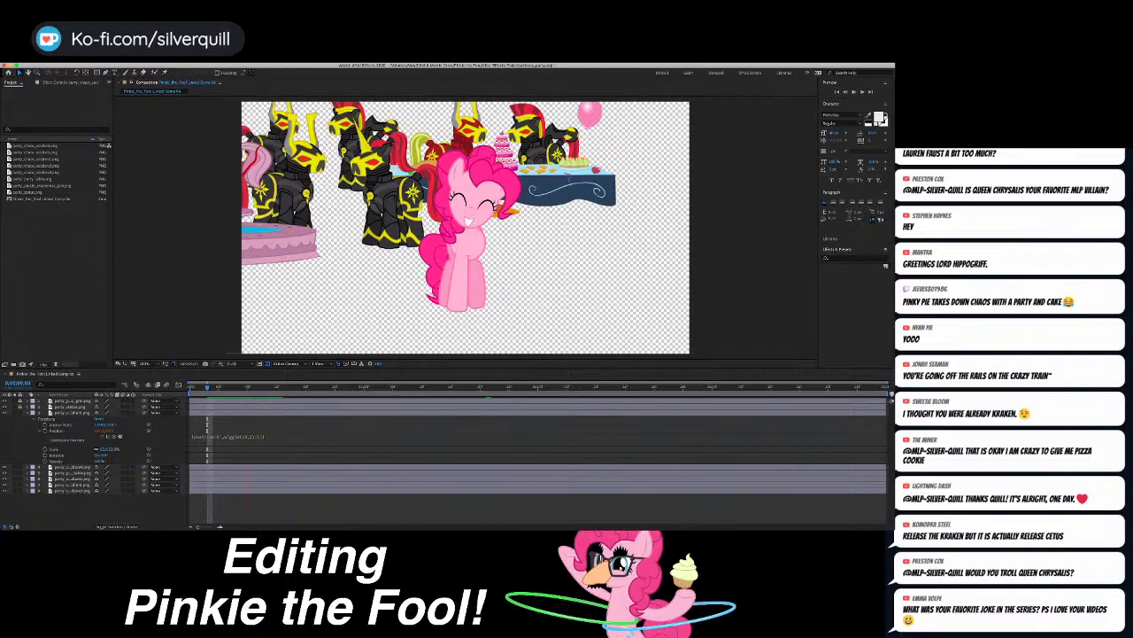
key("space")
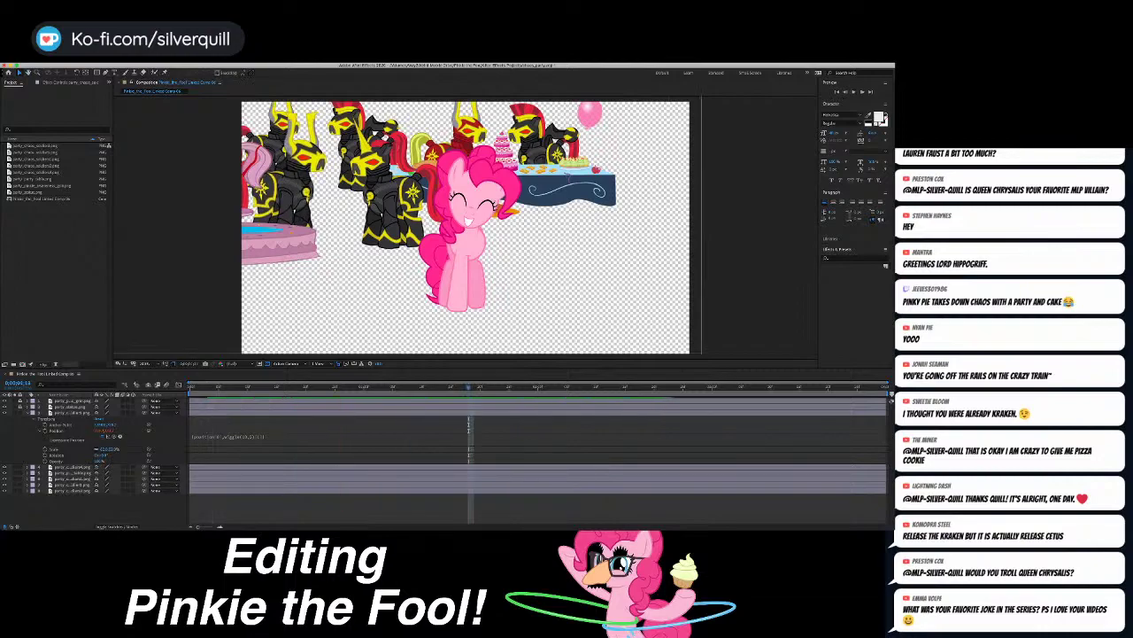
left_click(57, 430)
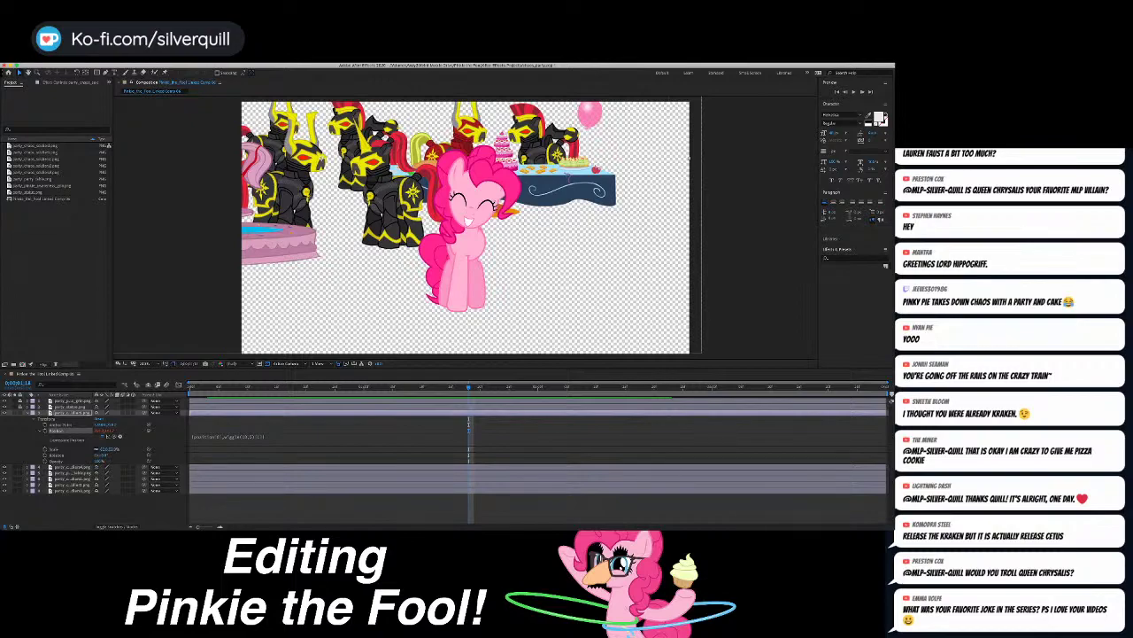
Step: Copy the first soldier's vertical wiggle expression onto the Position of the soldier layer directly below it and revise its value
left_click(230, 437)
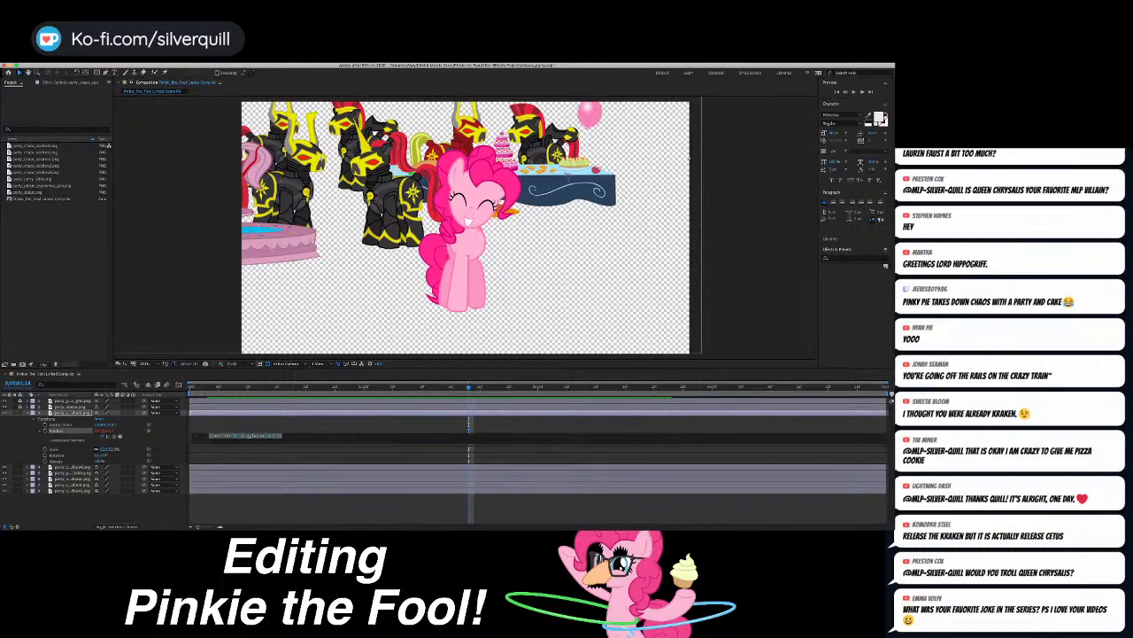
key("Escape")
left_click(28, 467)
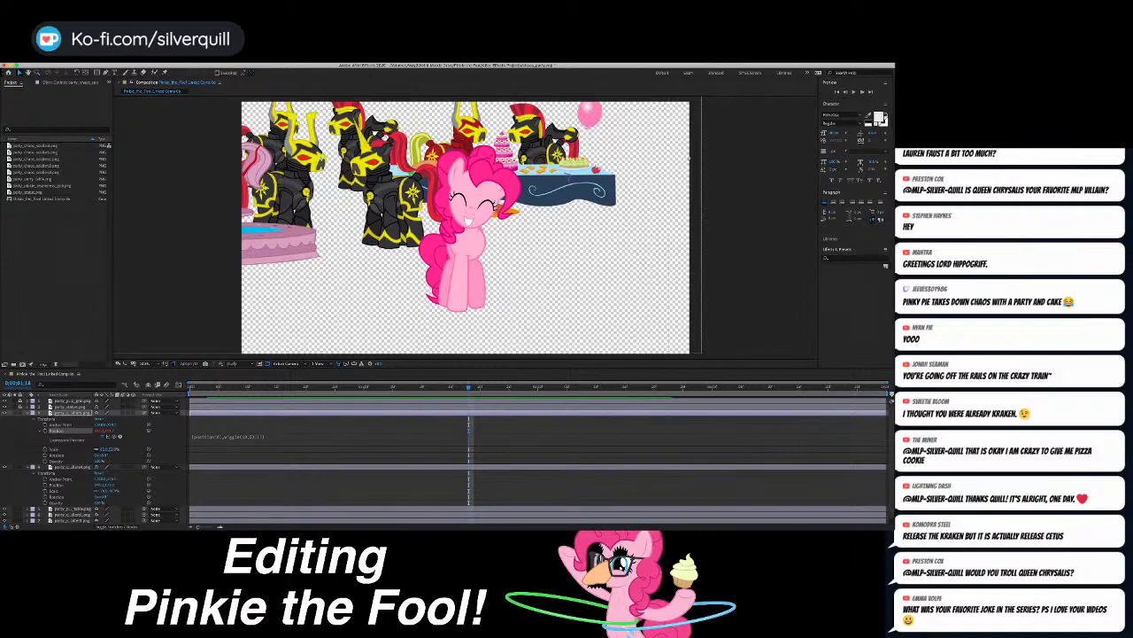
left_click(45, 485, "alt")
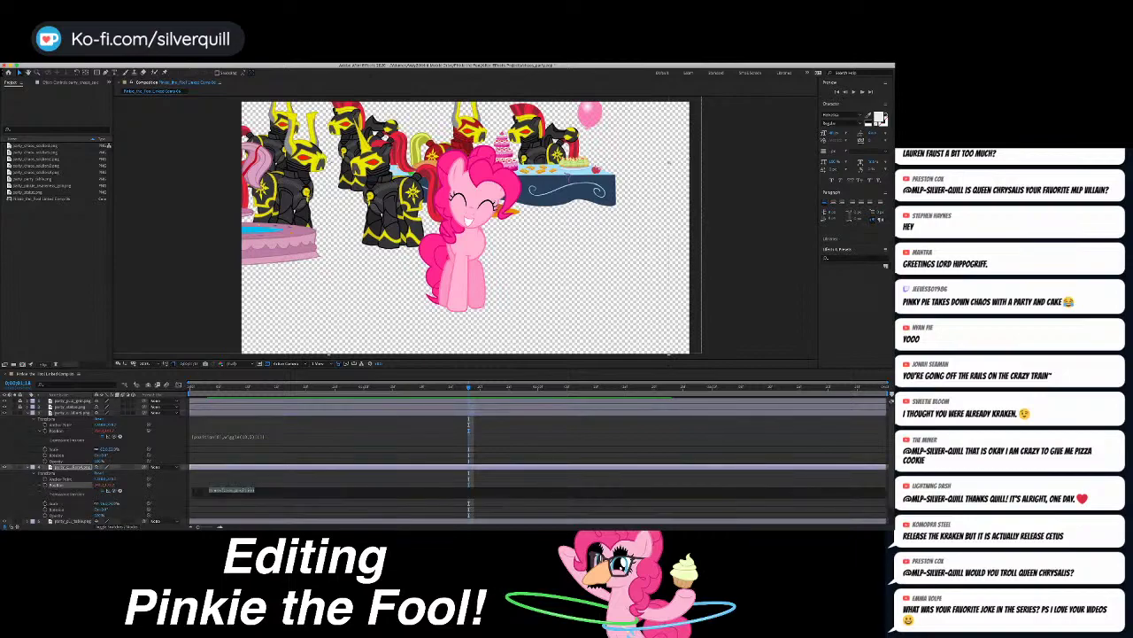
type("[position[0],wiggle(10,20)[1]]")
type("2")
Step: Revise the values in the first soldier's vertical wiggle expression and preview both soldiers' motion
left_click(246, 437)
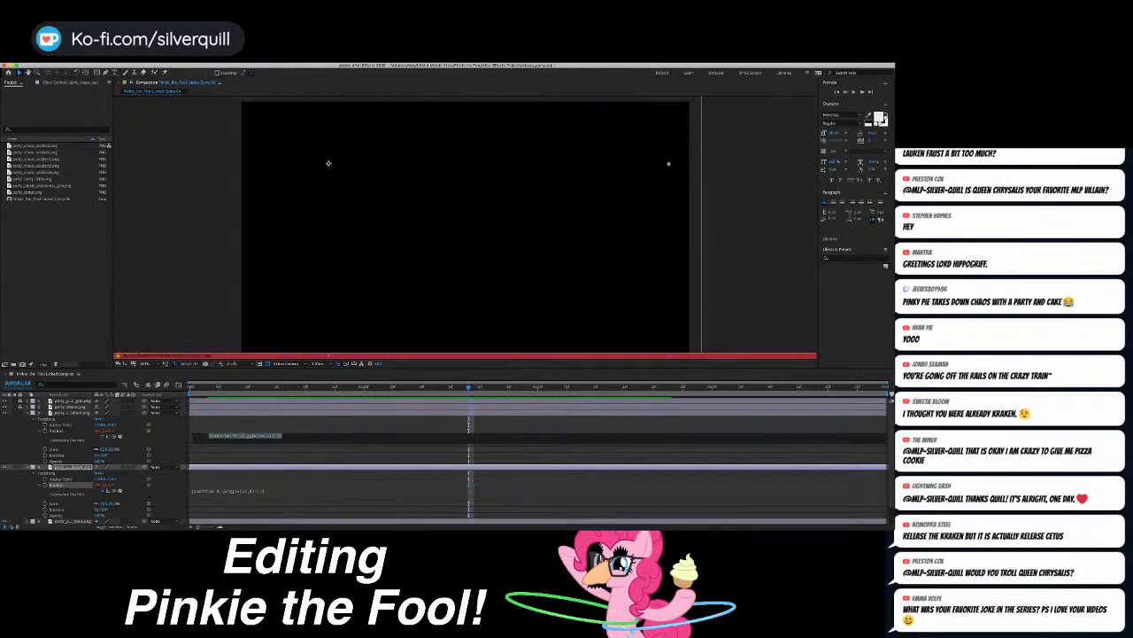
key("BackSpace")
type("[position.x, wiggle(12,6)[1]]")
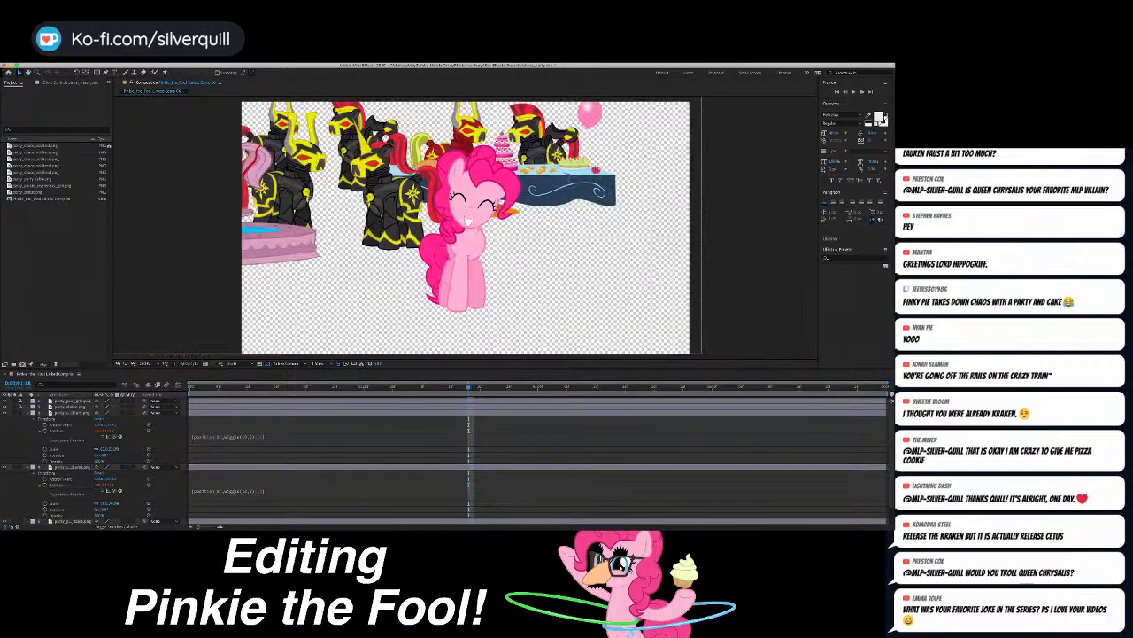
key("space")
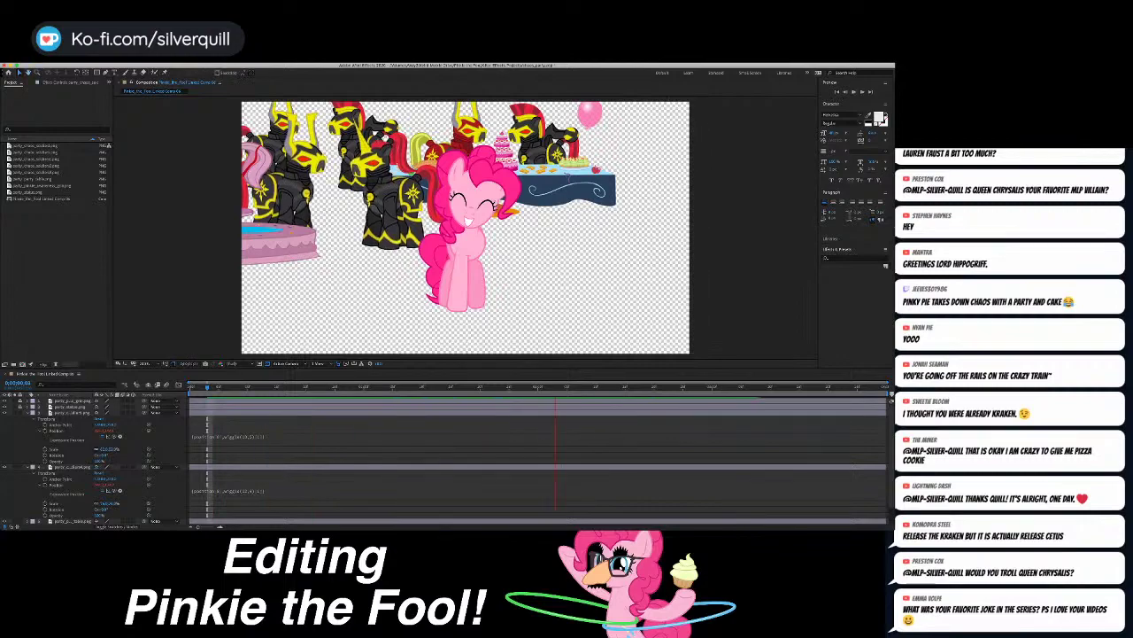
key("space")
Step: Apply the vertical wiggle expression to the Position of the table layer, adjust its value, and preview the motion
scroll(536, 460, "down", 2)
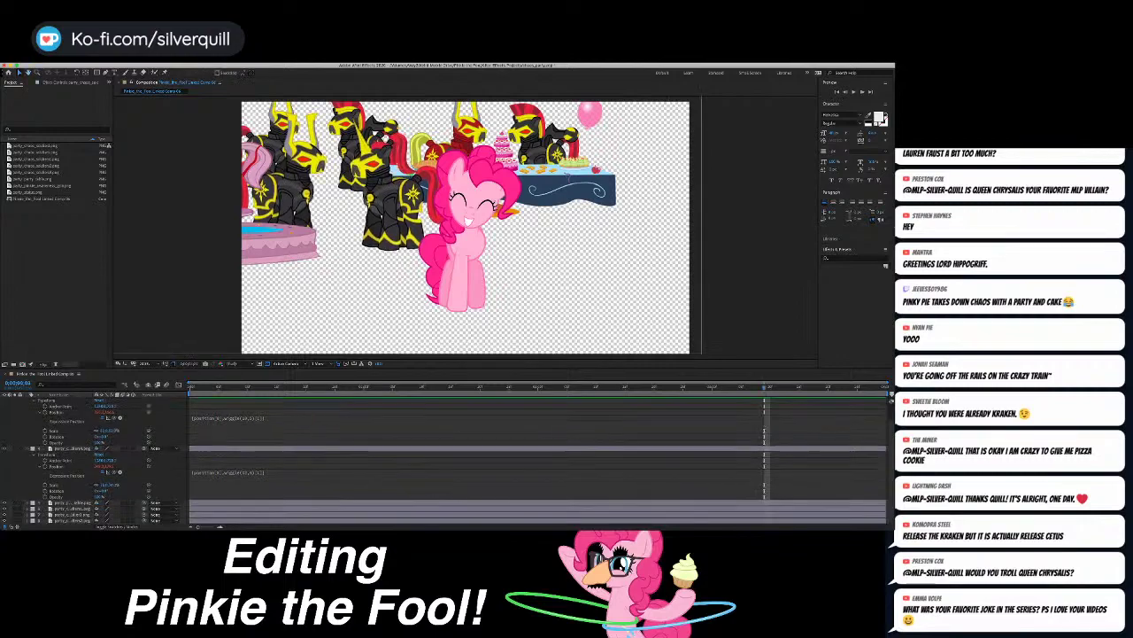
scroll(531, 461, "down", 1)
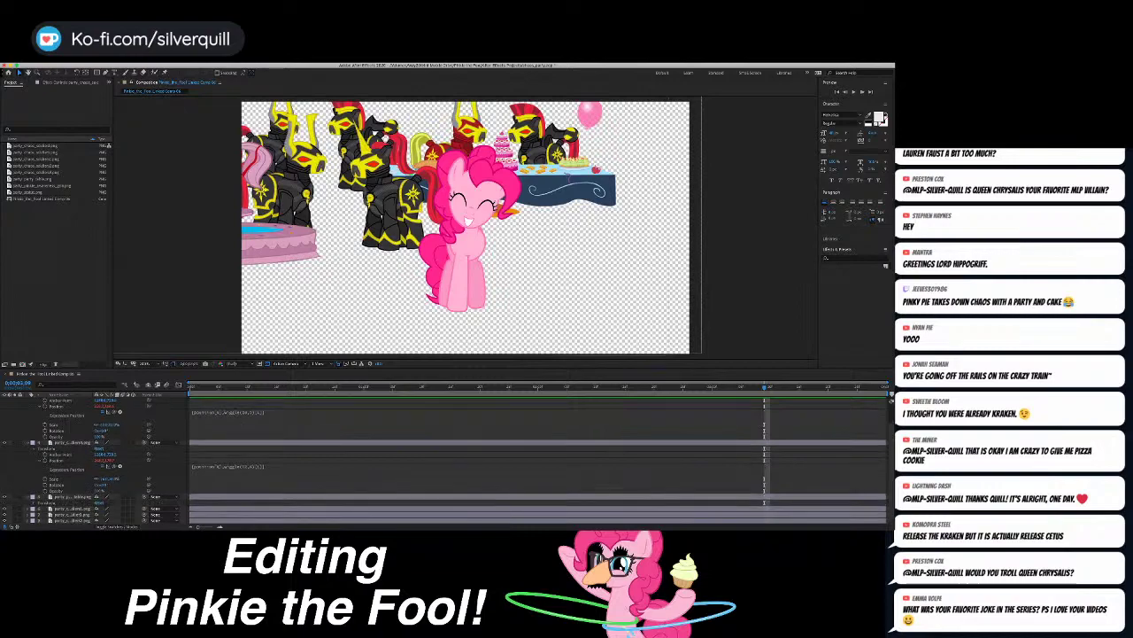
scroll(532, 460, "down", 1)
left_click(45, 503, "alt")
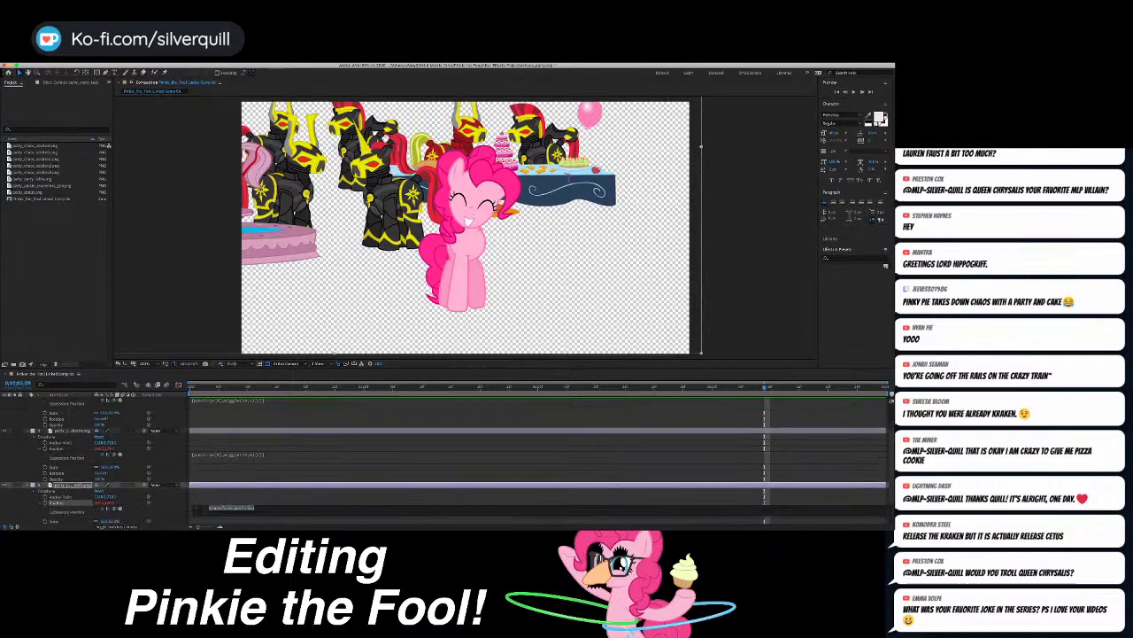
key("ctrl+v")
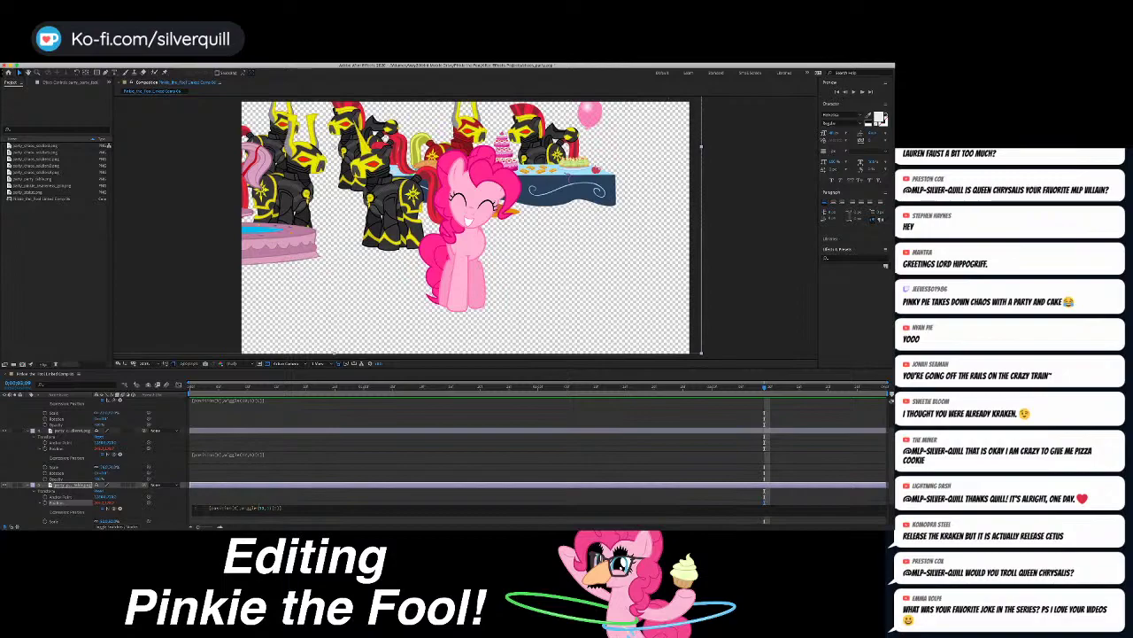
type("1")
key("space")
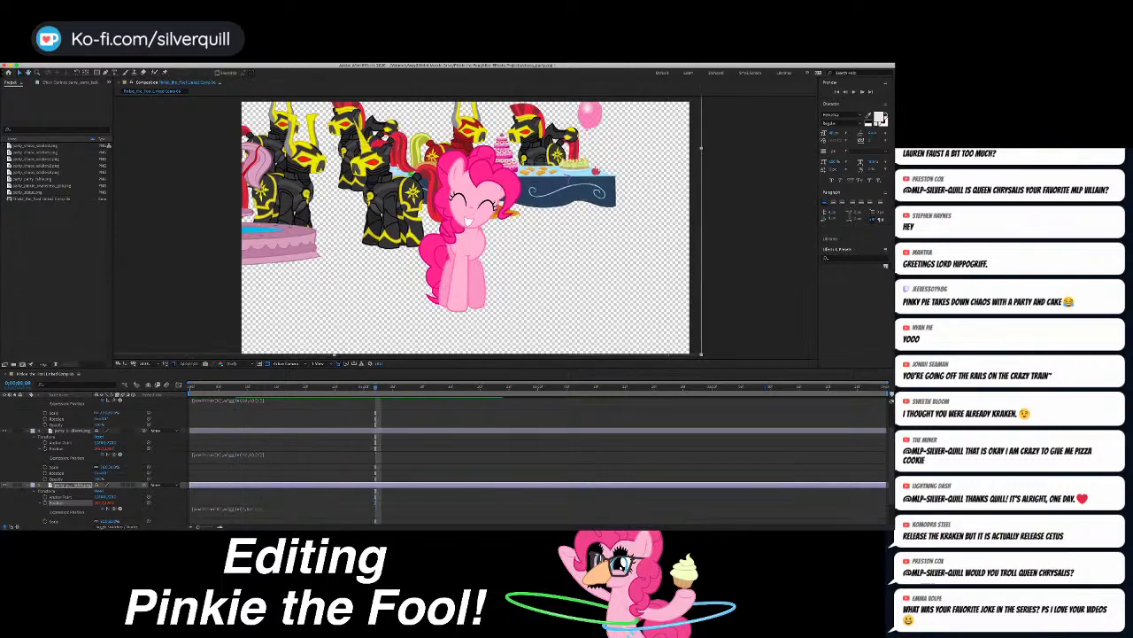
Step: Change the frequency value in the table layer's wiggle expression and collapse the layer's properties
left_click(234, 509)
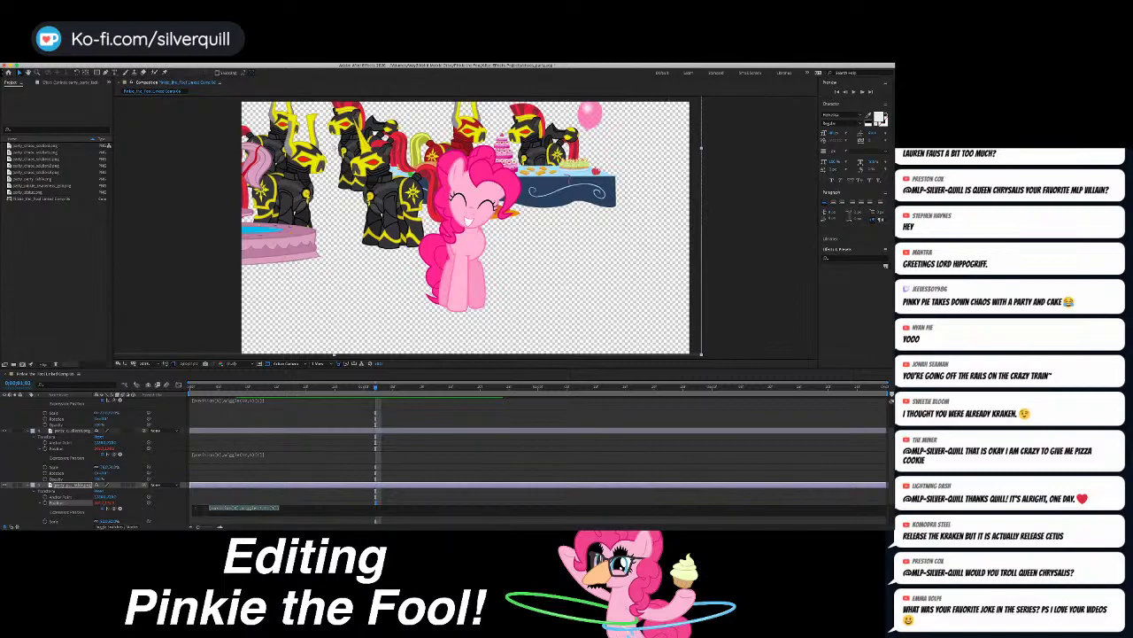
left_click(306, 497)
left_click(252, 509)
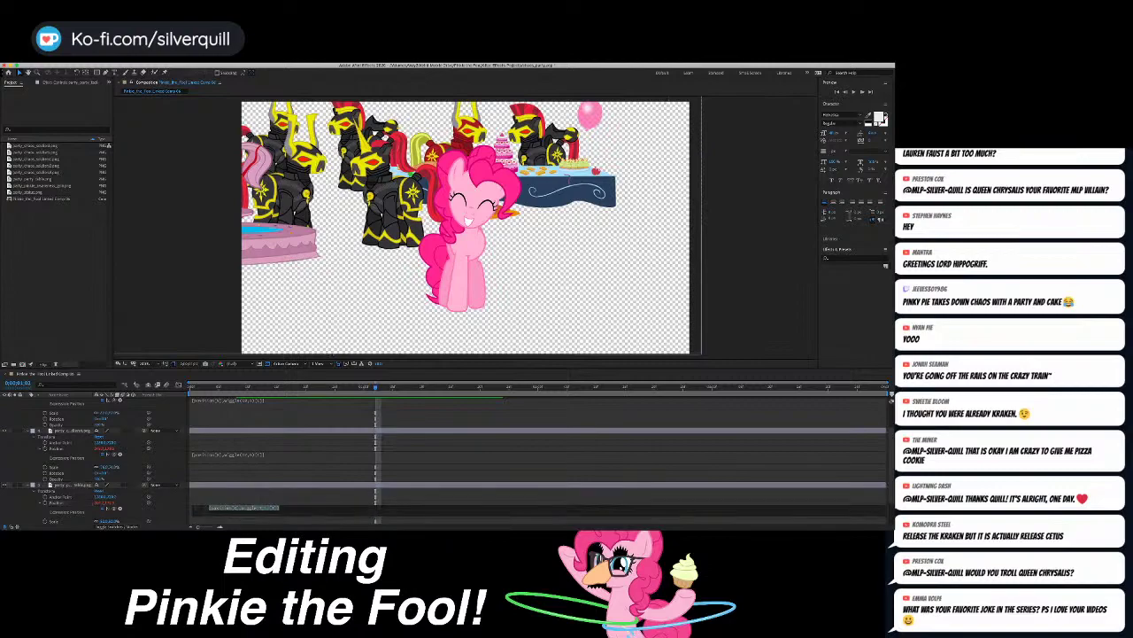
key("BackSpace")
left_click(306, 497)
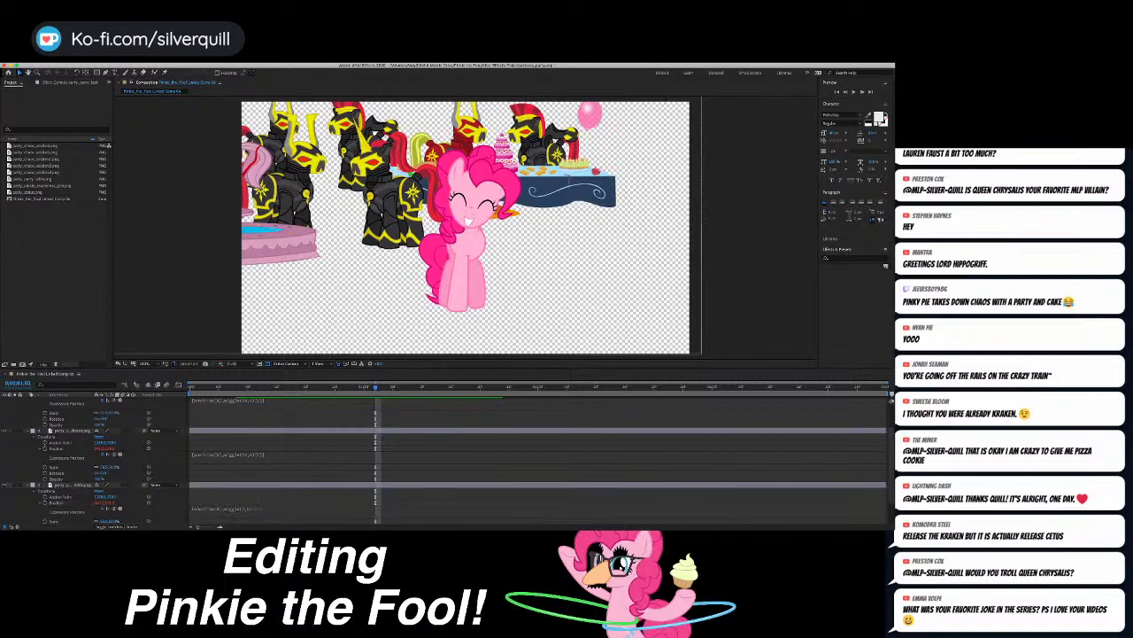
left_click(28, 484)
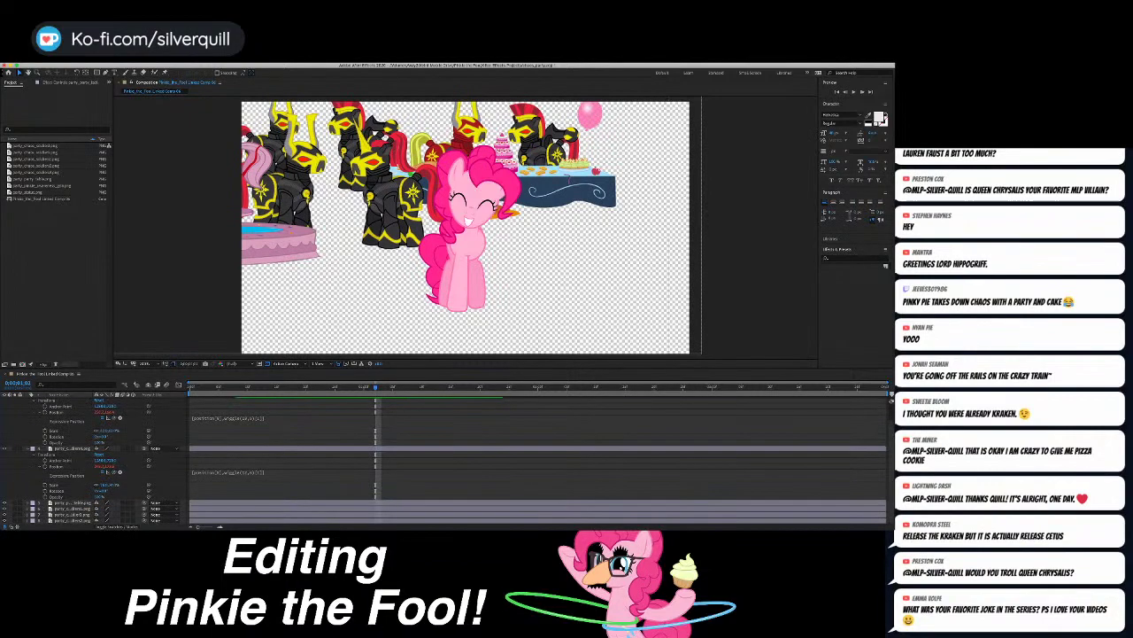
Step: Lock the table layer, add the vertical wiggle expression to the Position of the soldier layer beneath it, and preview
left_click(15, 502)
left_click(27, 509)
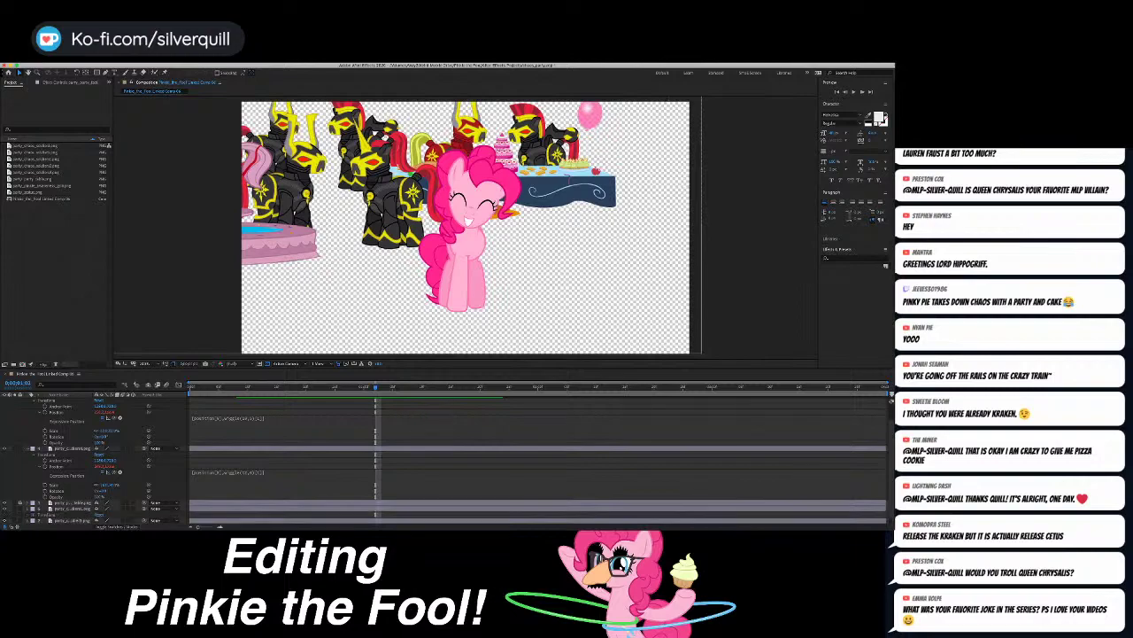
scroll(32, 511, "down", 1)
scroll(531, 456, "down", 1)
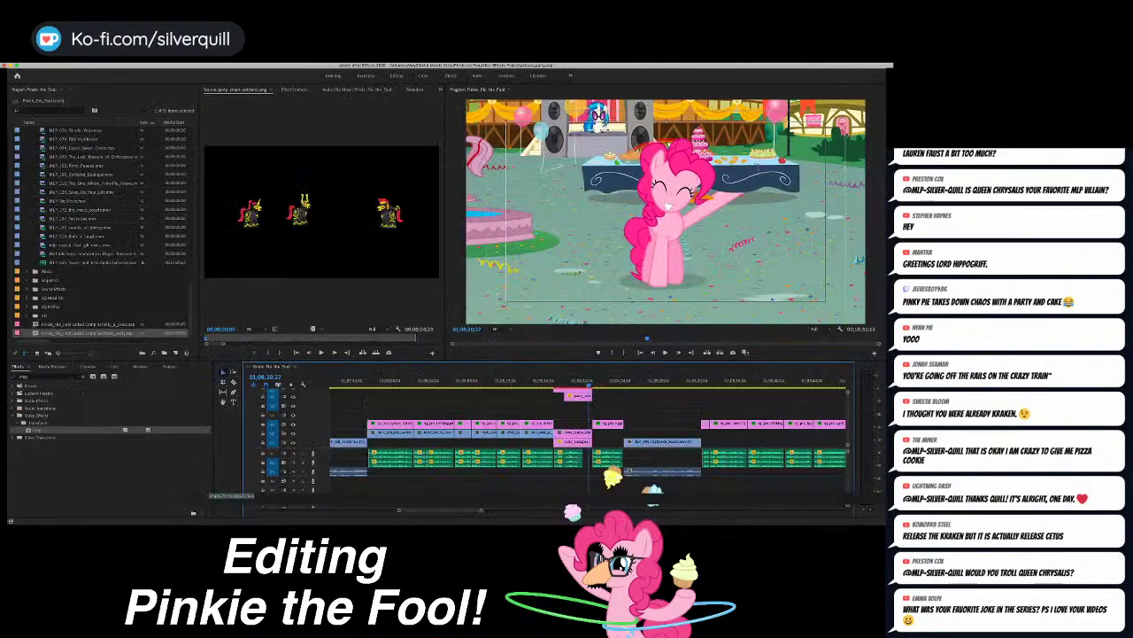
left_click(45, 497, "alt")
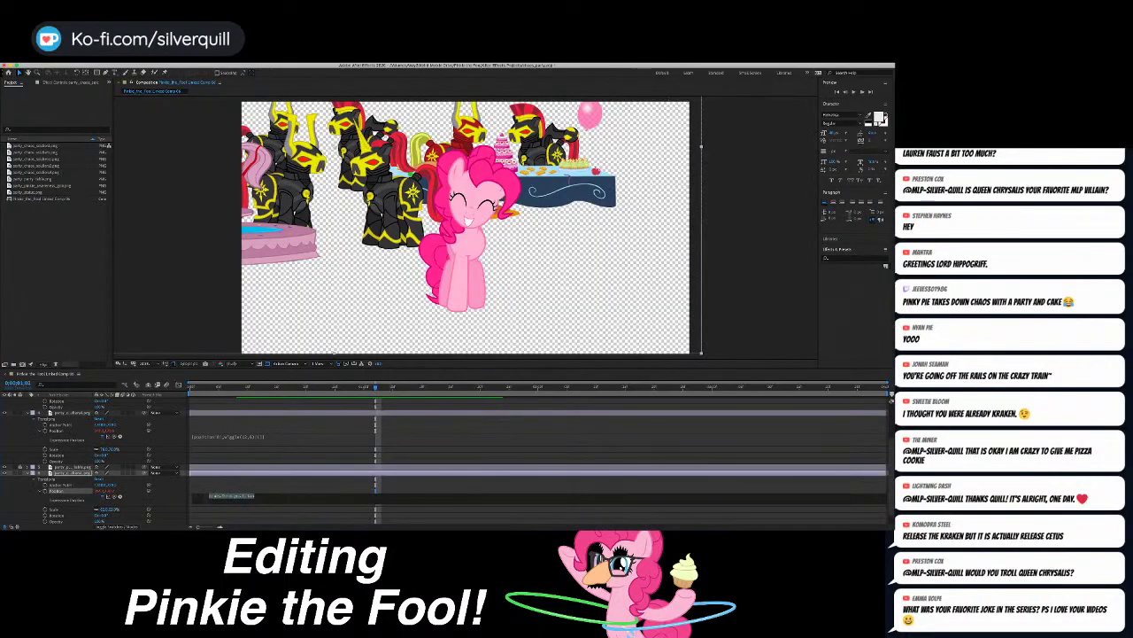
type("[position[0],wiggle(12,6)[1]]")
left_click(443, 513)
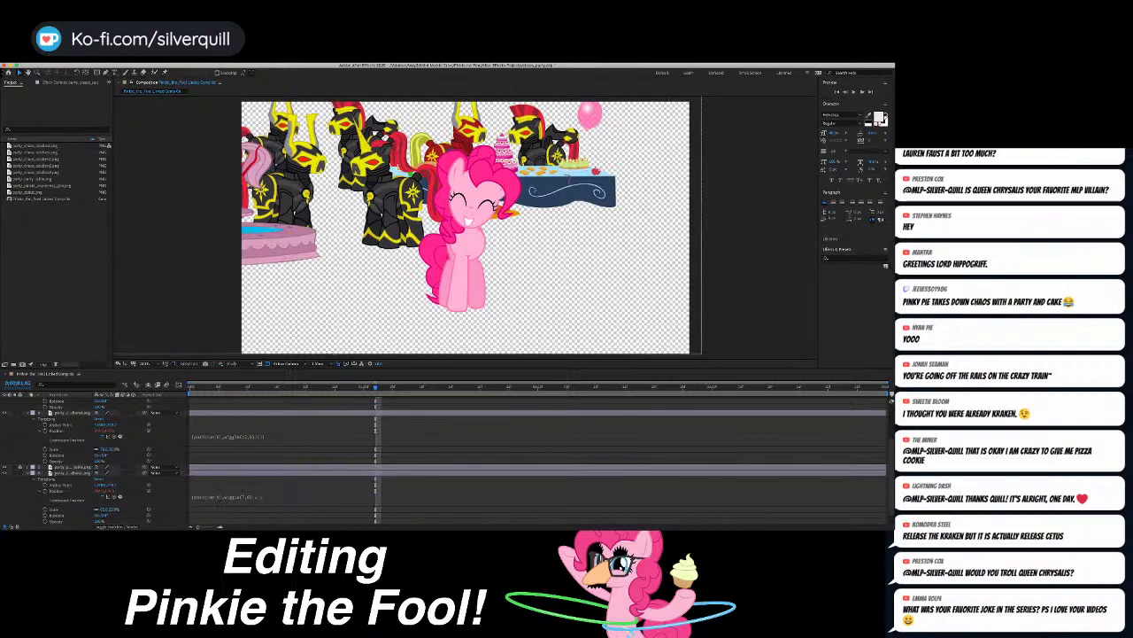
key("space")
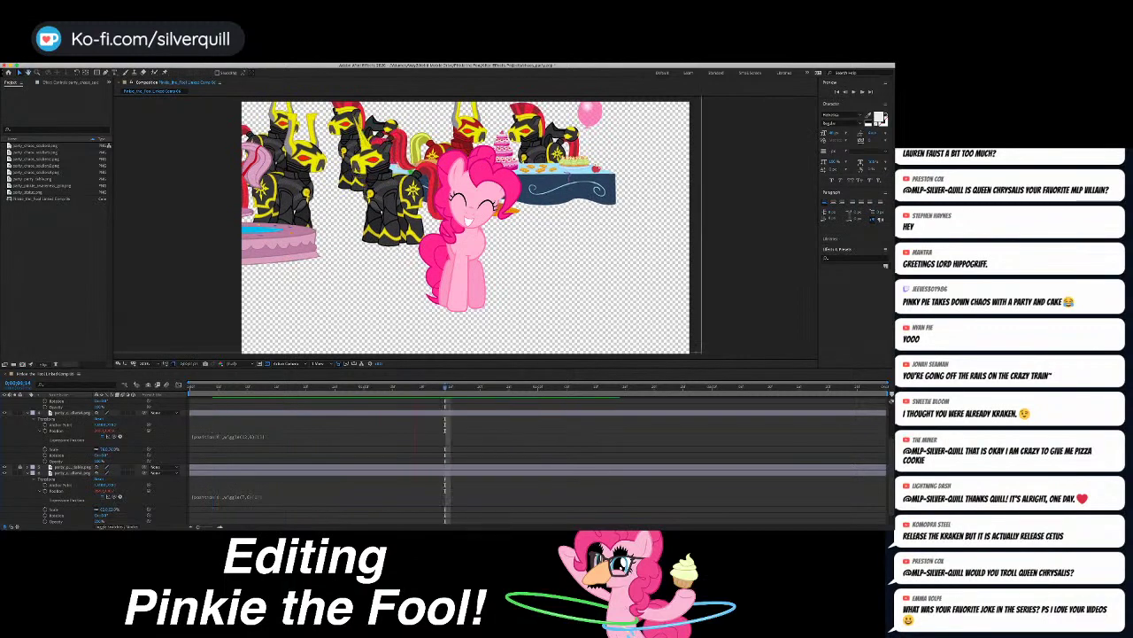
Step: Remove the wiggle expression from the table layer's Position and preview the scene
key("super+bracketright")
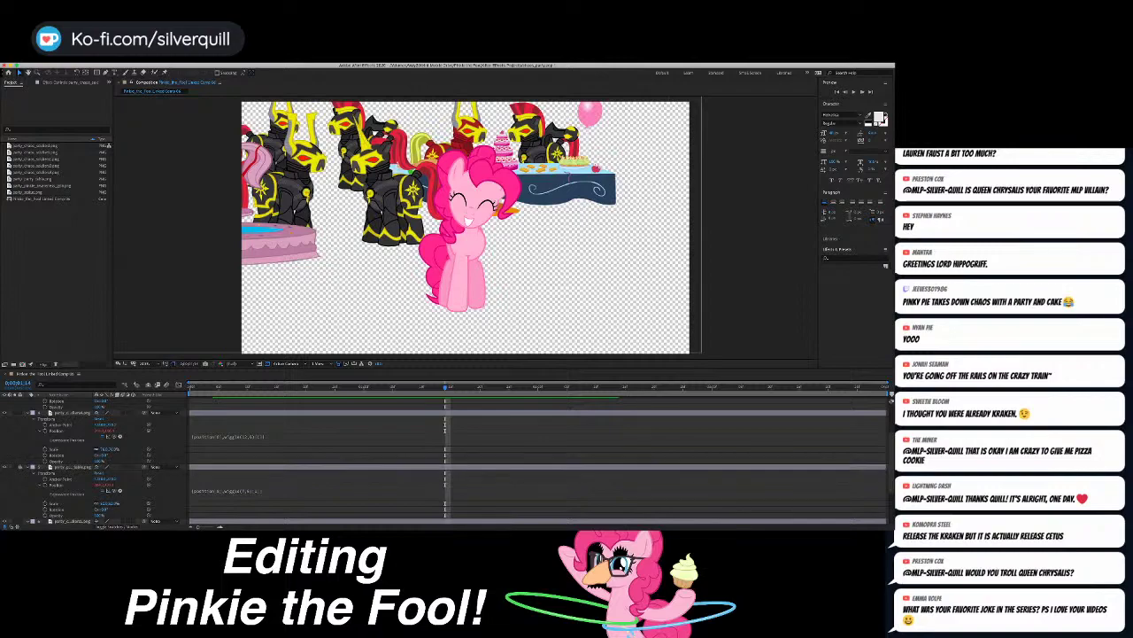
left_click(255, 490)
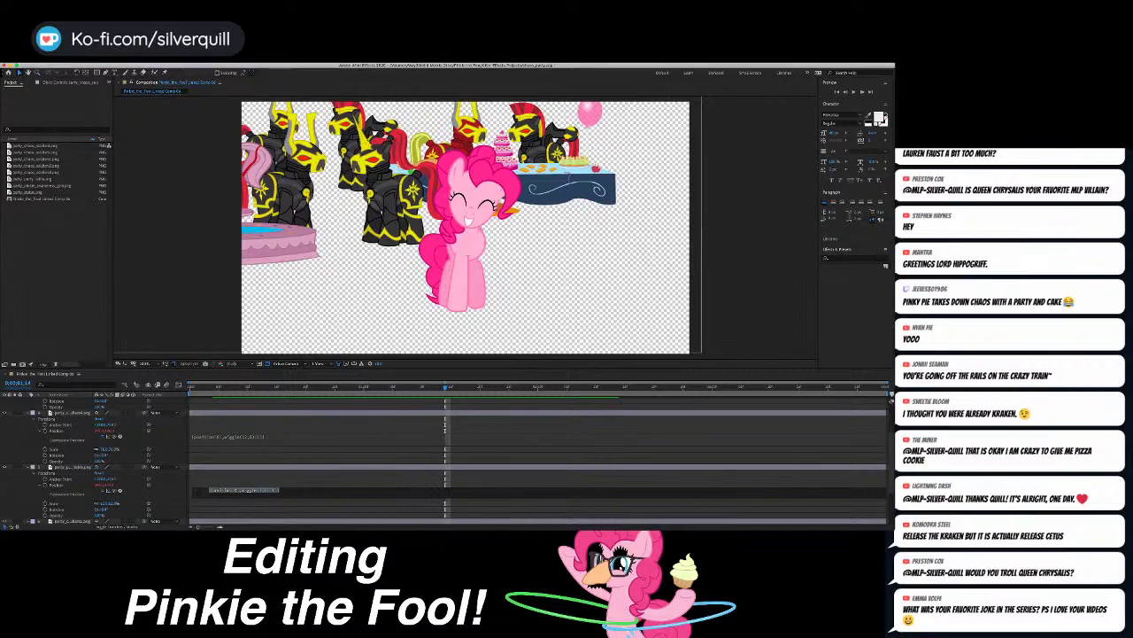
key("Escape")
left_click(253, 490)
key("BackSpace")
key("KP_Enter")
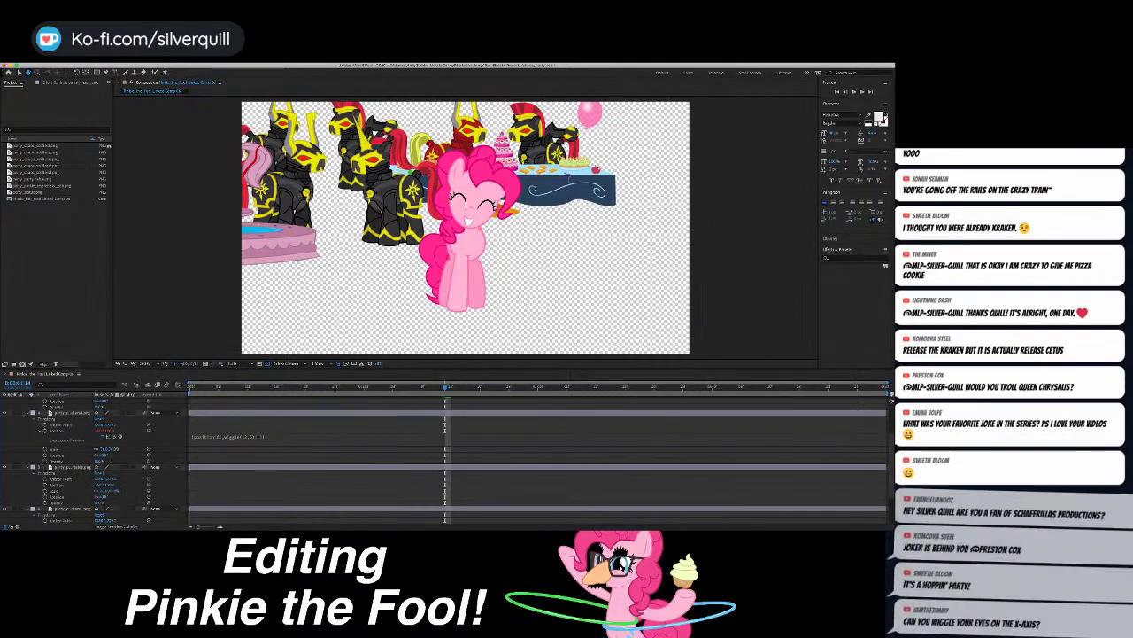
key("space")
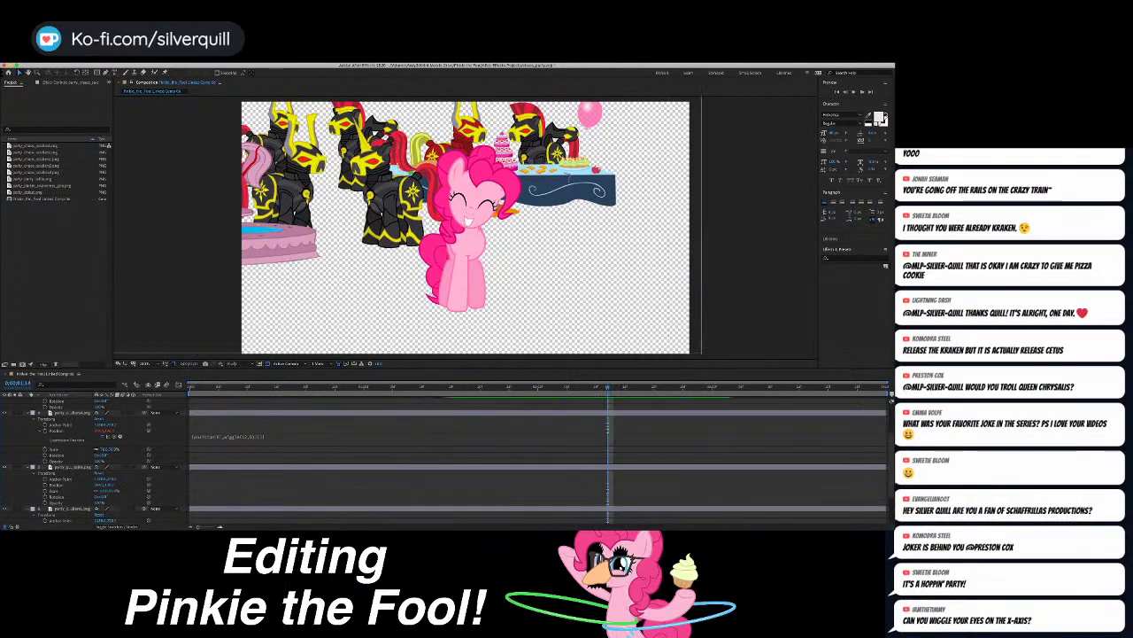
Step: Add the vertical wiggle expression with a revised frequency to the Position of the second-to-last soldier layer and preview the motion
left_click(28, 467)
left_click(27, 413)
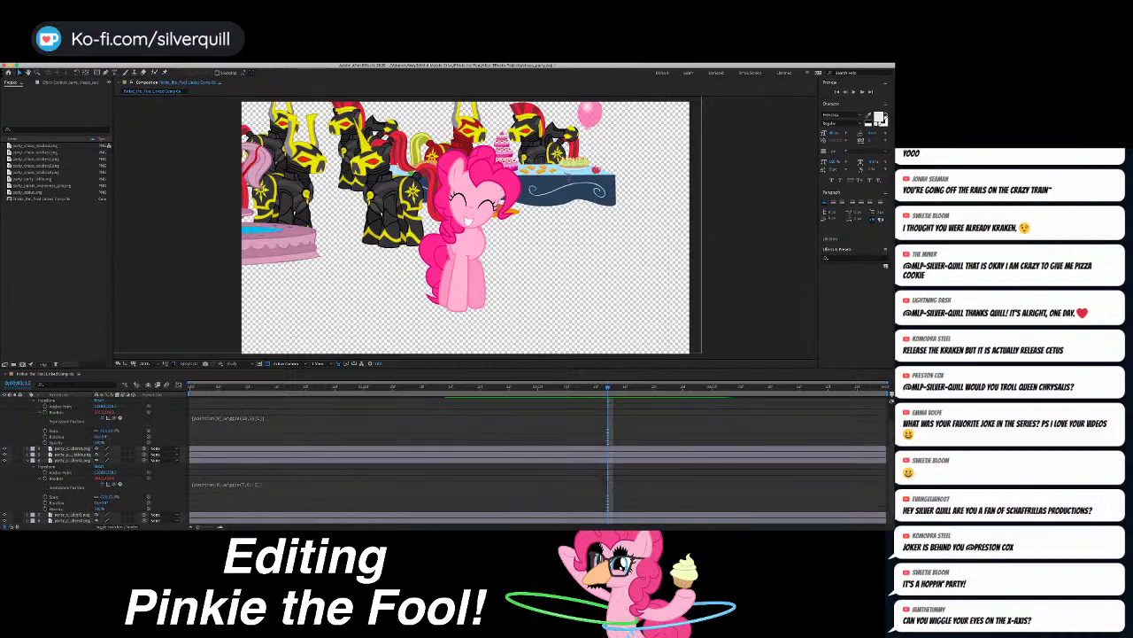
left_click(27, 460)
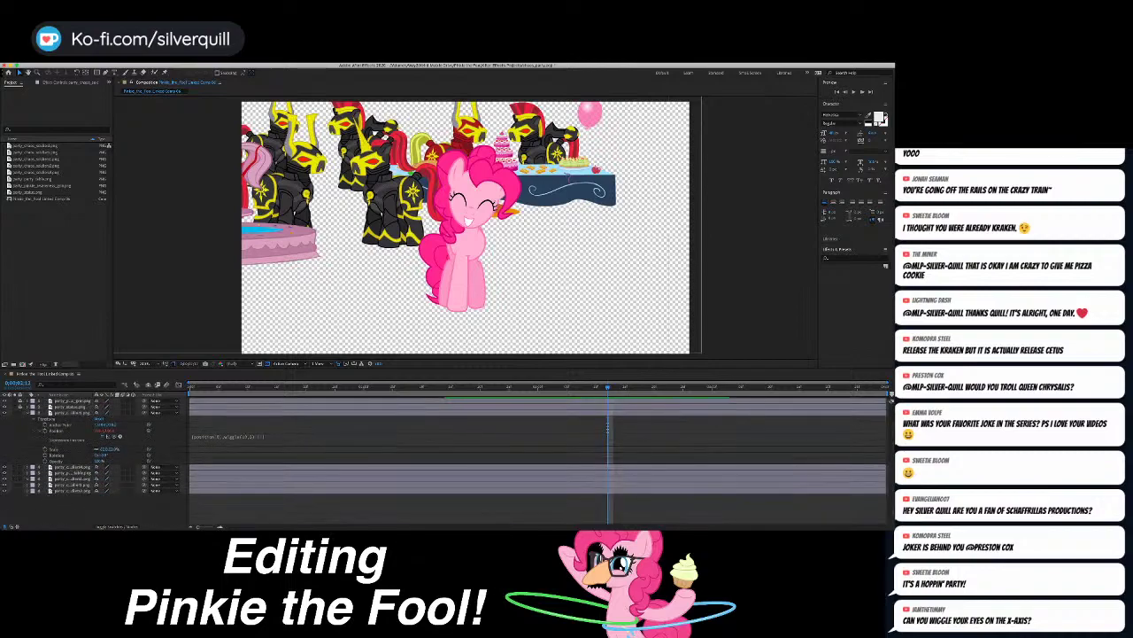
left_click(28, 484)
left_click(34, 490)
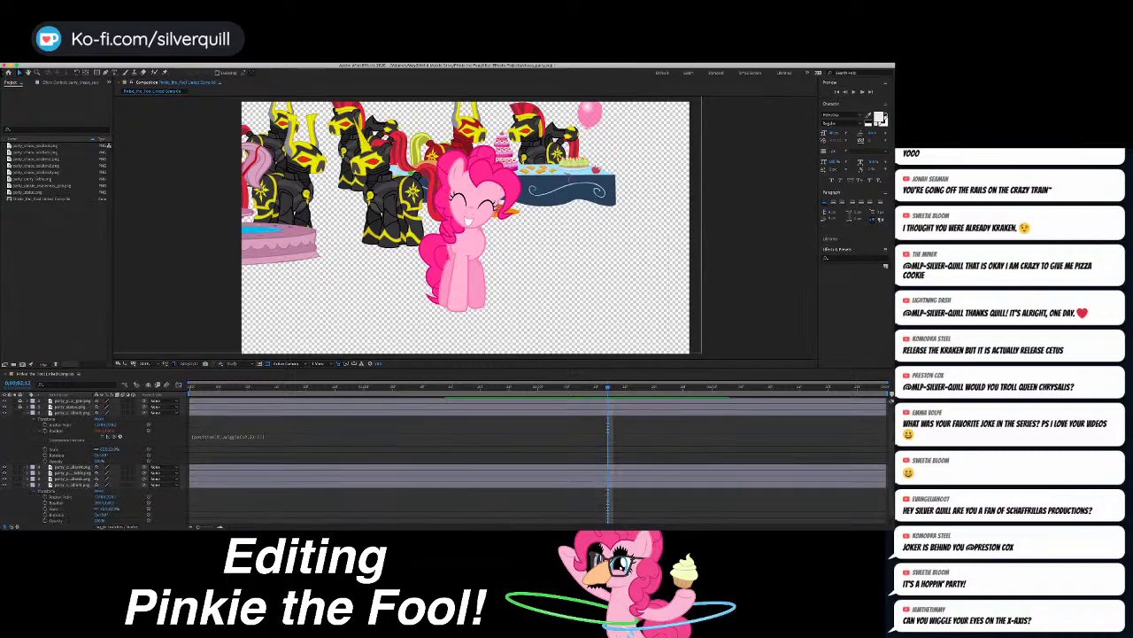
left_click(46, 503, "alt")
type("[position[0],wiggle(10,2)[1]]")
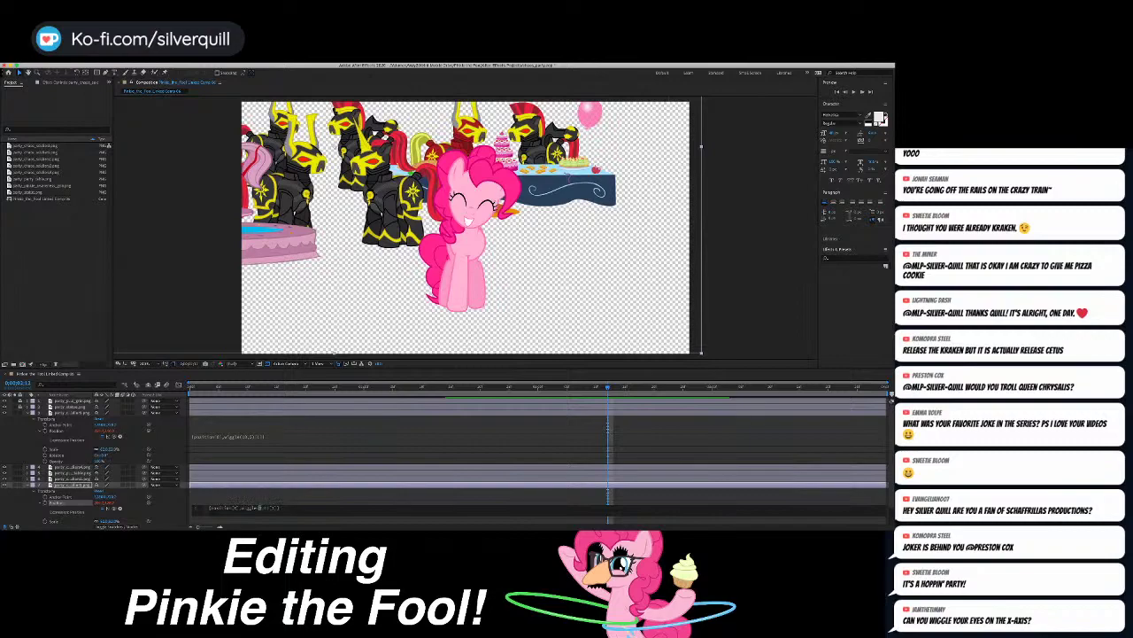
type("58")
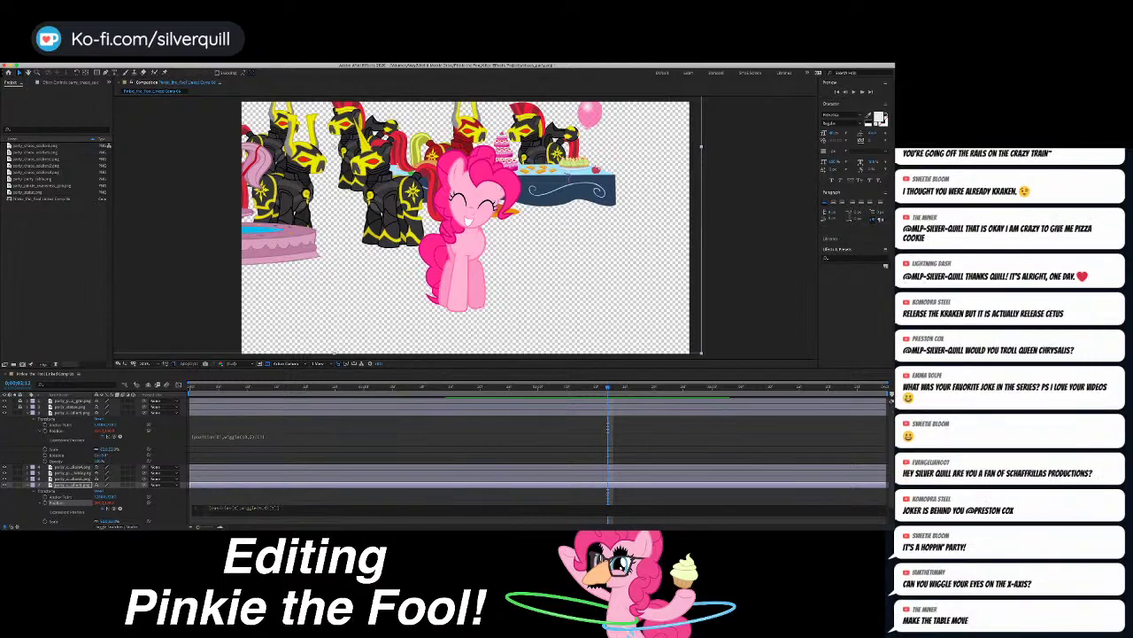
left_click(355, 452)
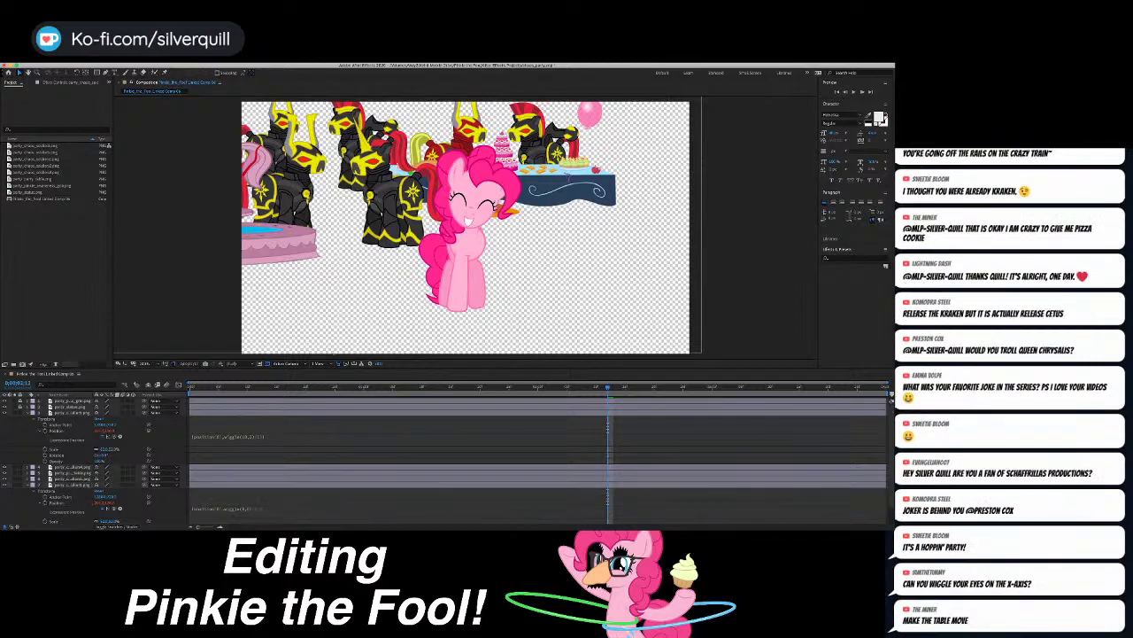
key("space")
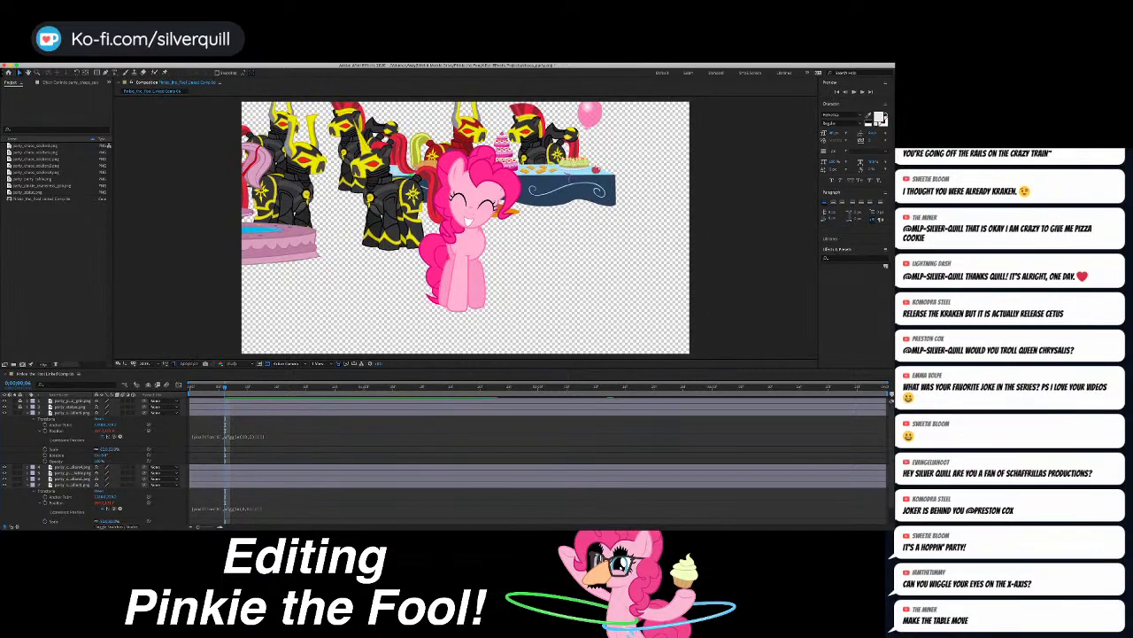
key("space")
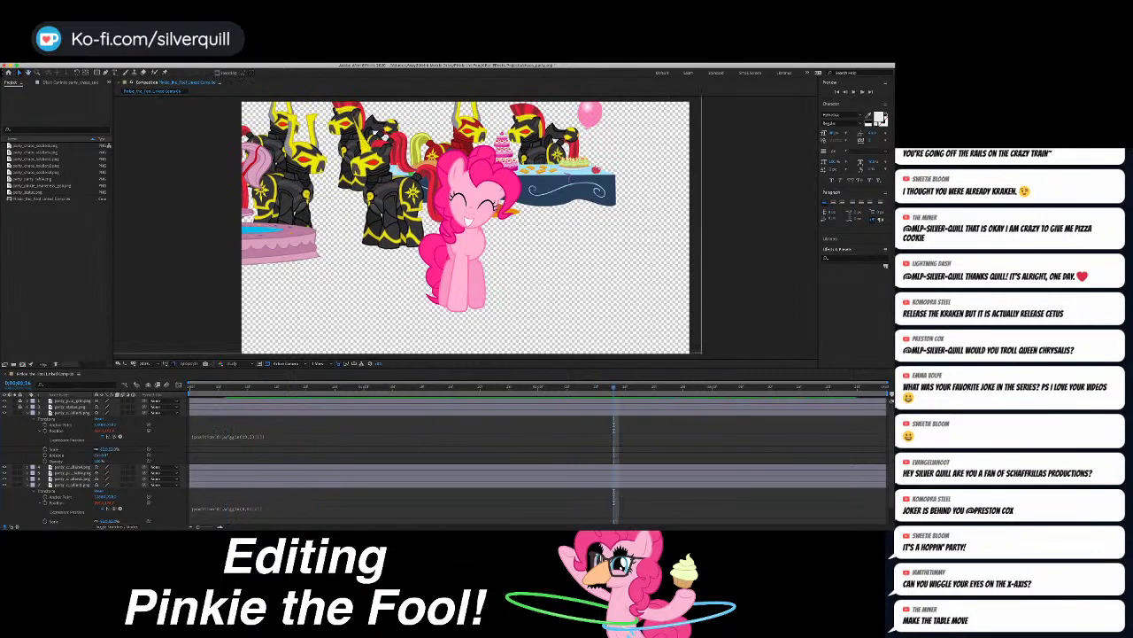
Step: Add the vertical wiggle expression to the Position of the bottom soldier layer, enter 15 as its revised value, and preview the motion
left_click(28, 485)
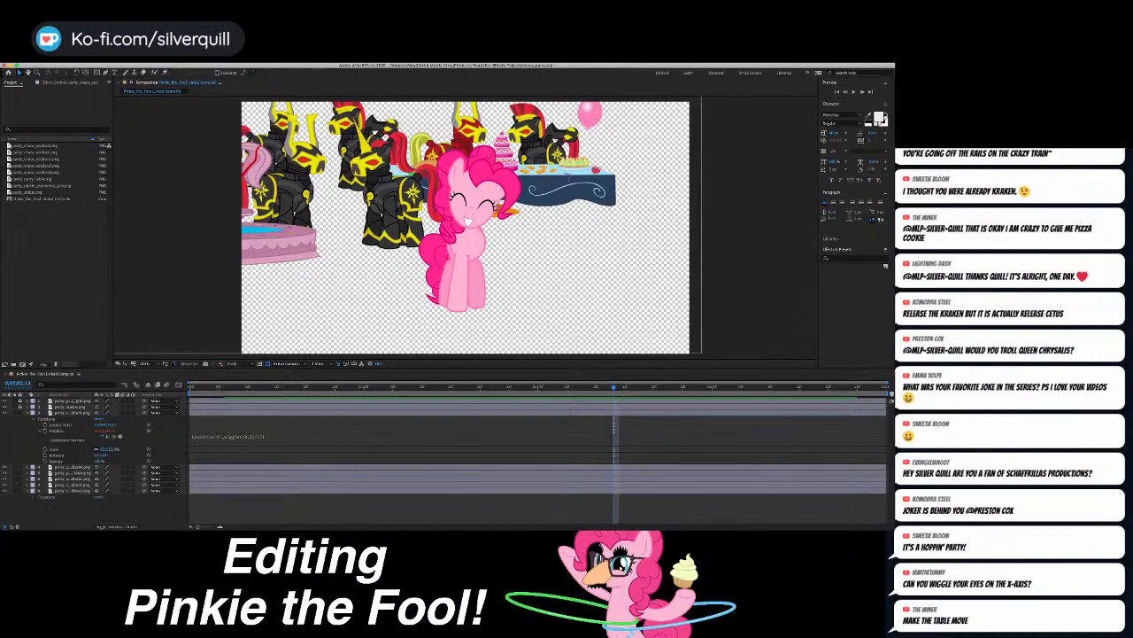
left_click(34, 497)
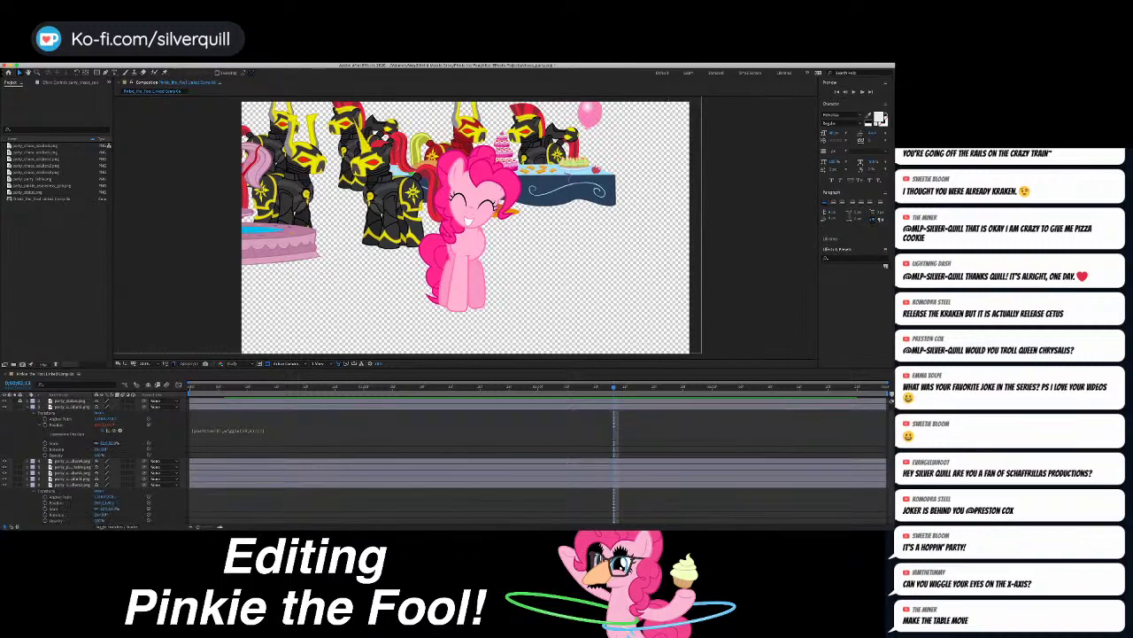
left_click(46, 503, "alt")
key("ctrl+v")
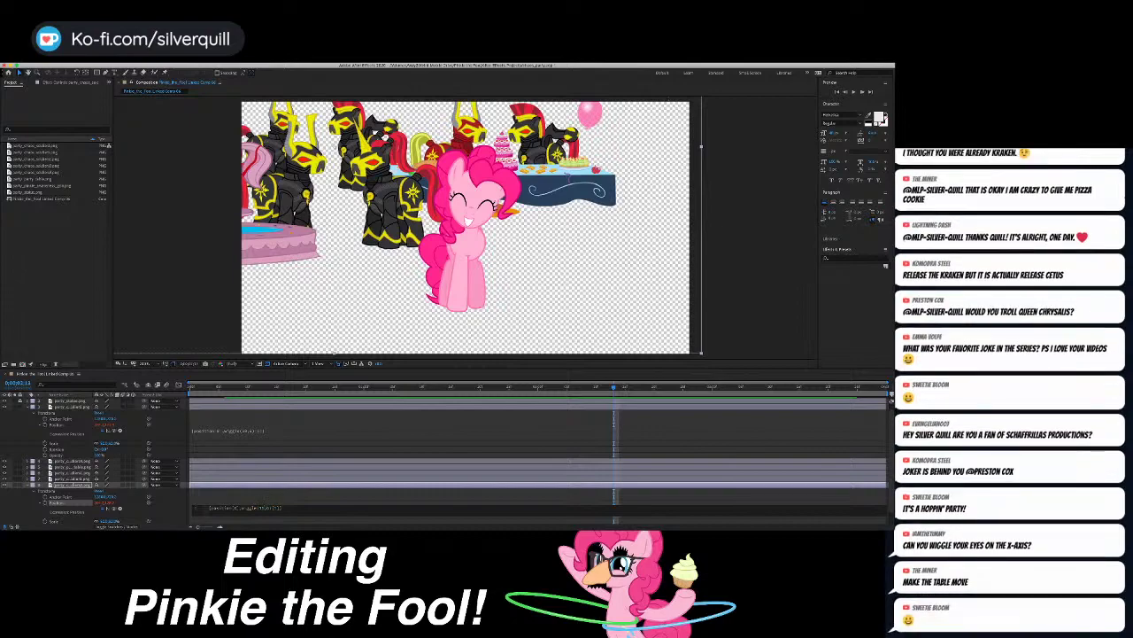
key("BackSpace")
type("15")
left_click(263, 499)
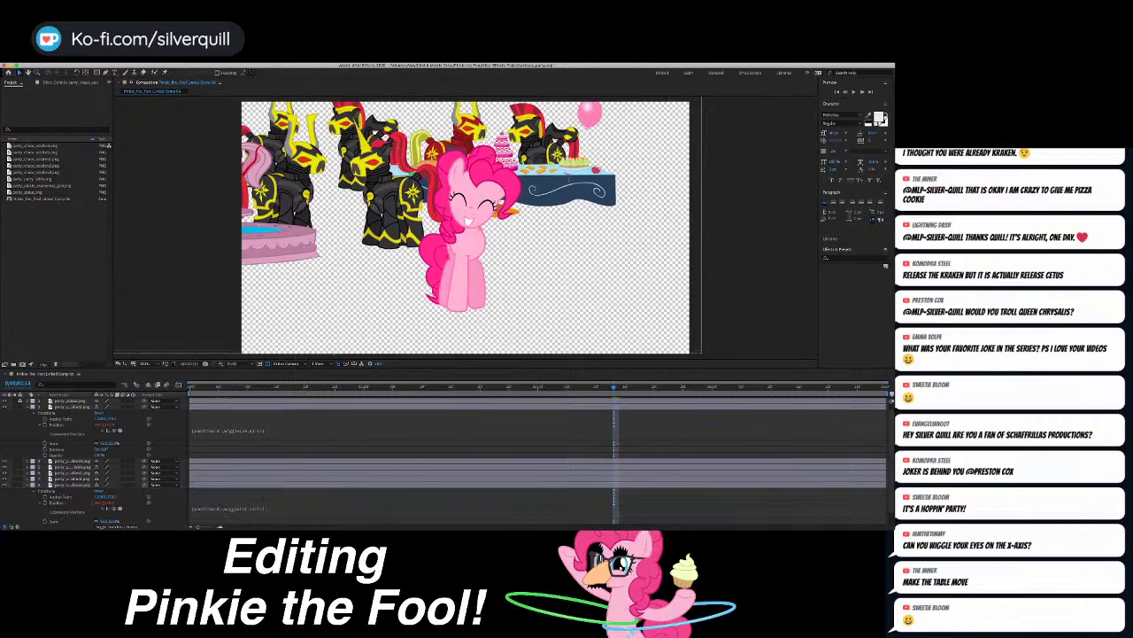
key("space")
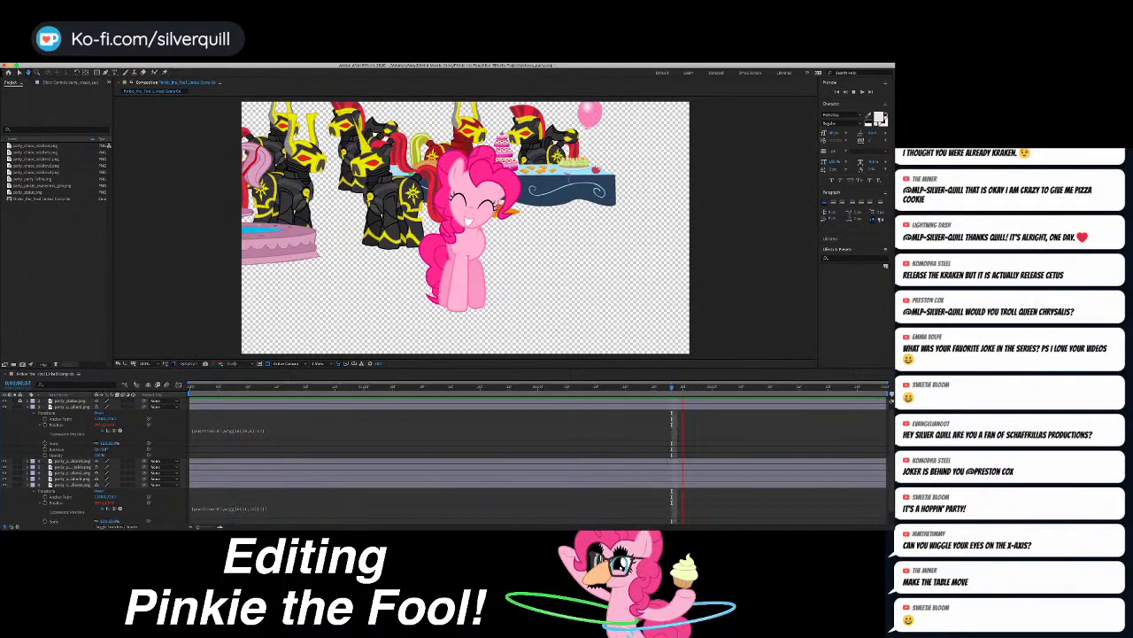
key("space")
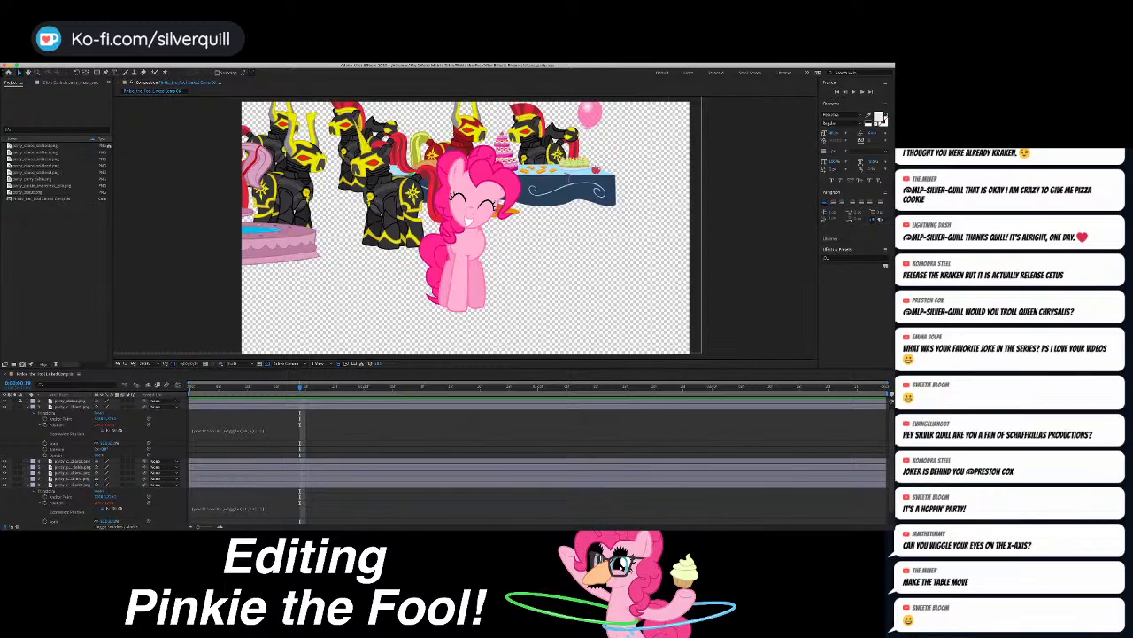
Step: Switch to Premiere Pro and play the party scene from its start
key("super+Tab")
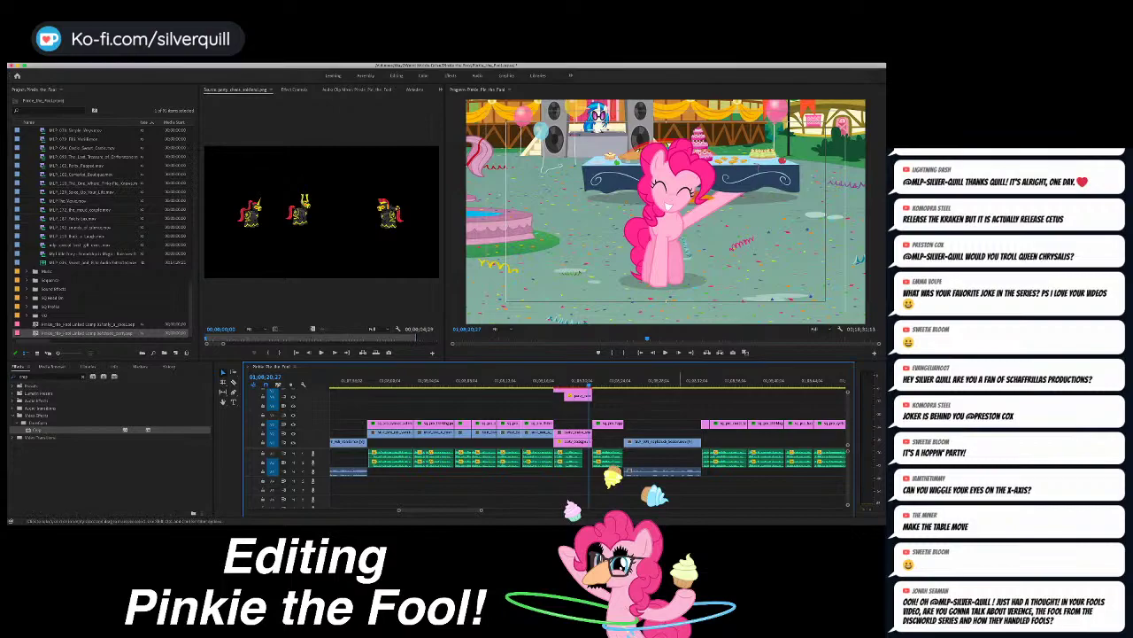
key("Up")
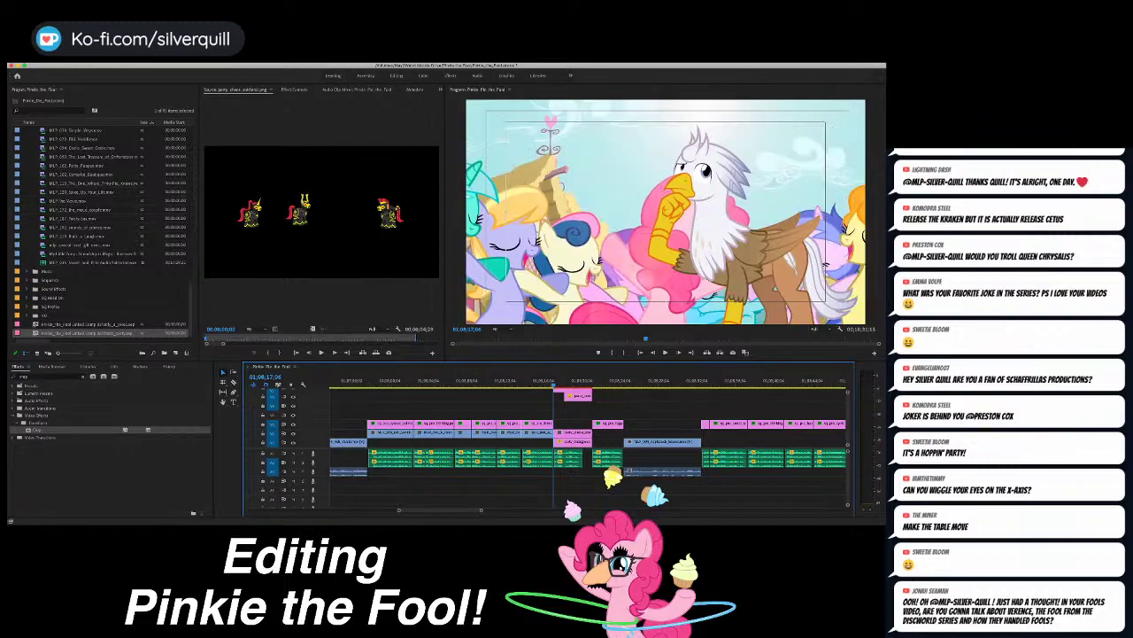
key("space")
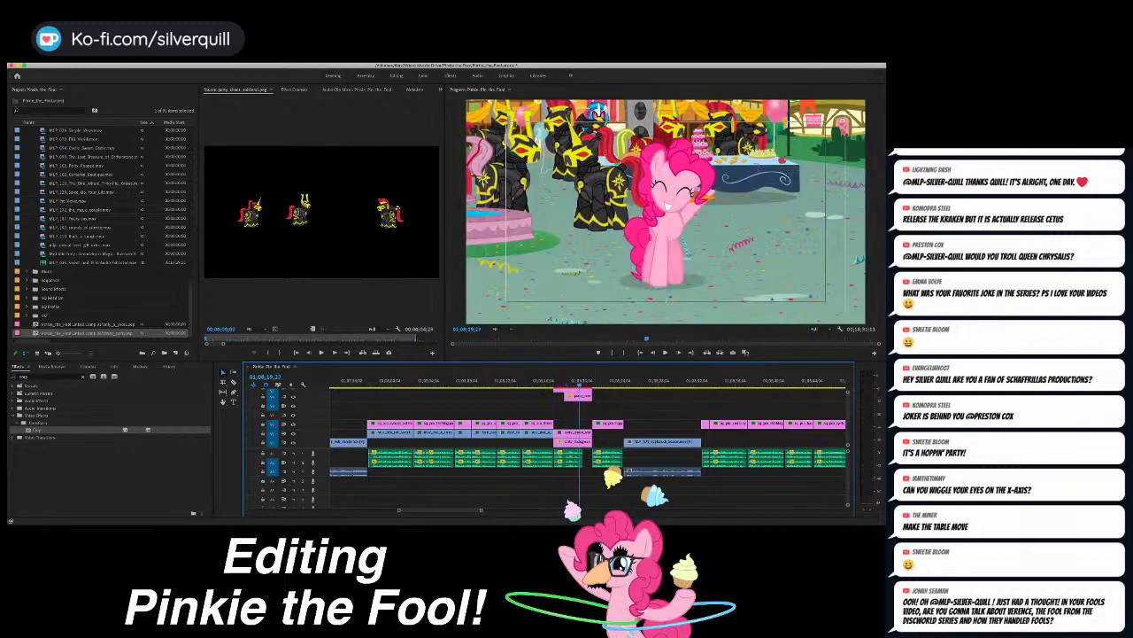
Step: Move the chaos soldier composition clip to the empty track beneath the awareness clips and play the scene from its start
scroll(588, 420, "left", 1)
scroll(589, 421, "up", 3)
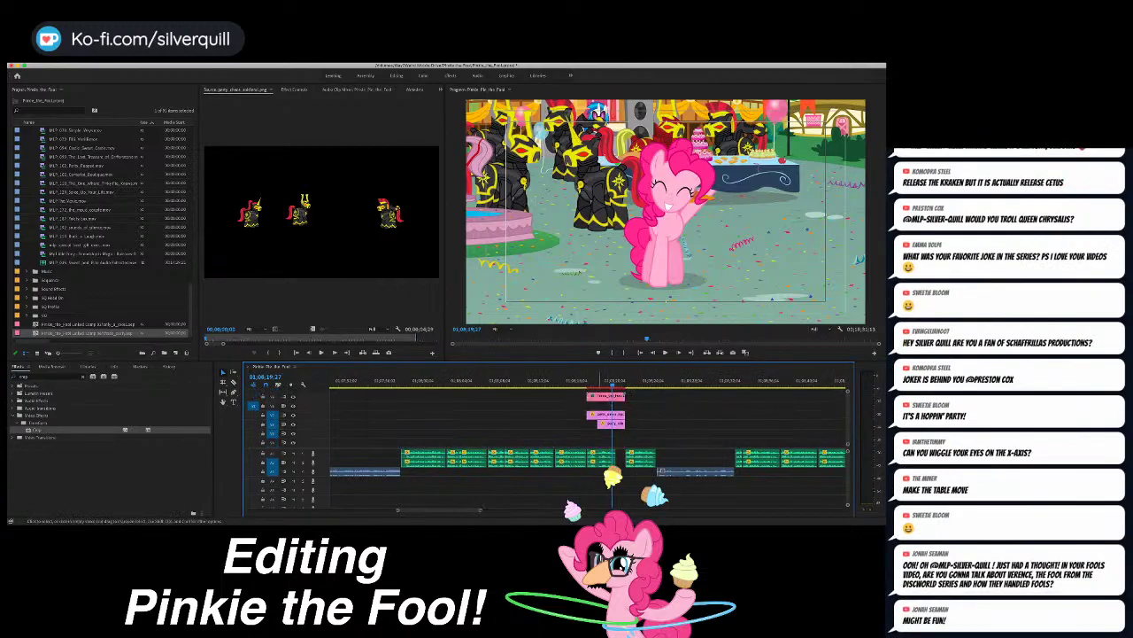
left_click_drag(605, 396, 600, 442)
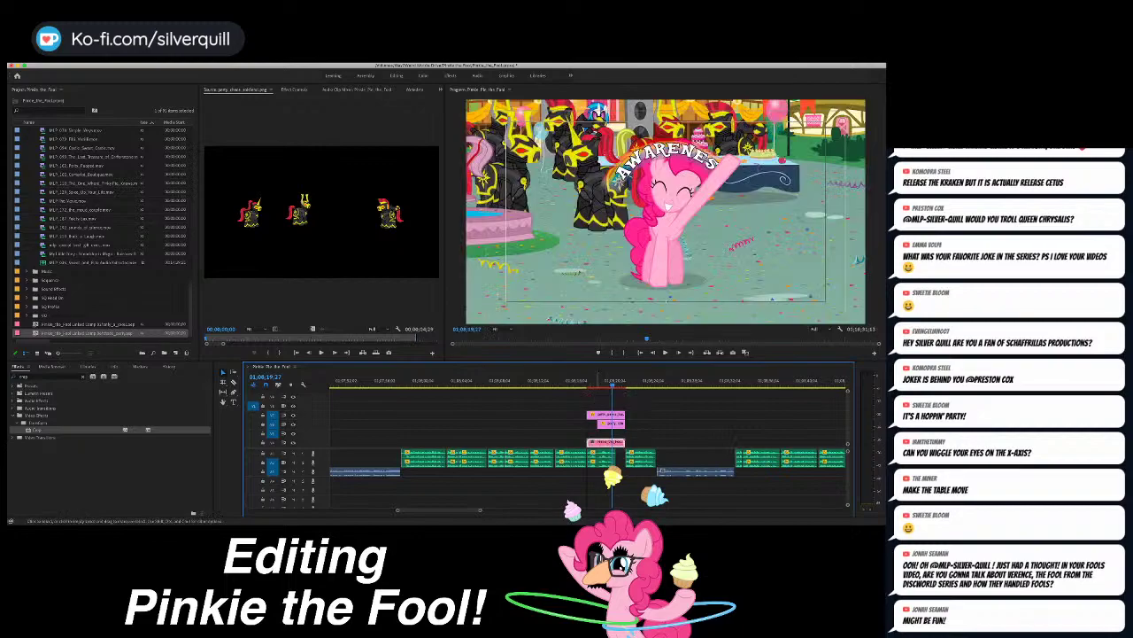
scroll(597, 433, "right", 3)
scroll(593, 430, "down", 3)
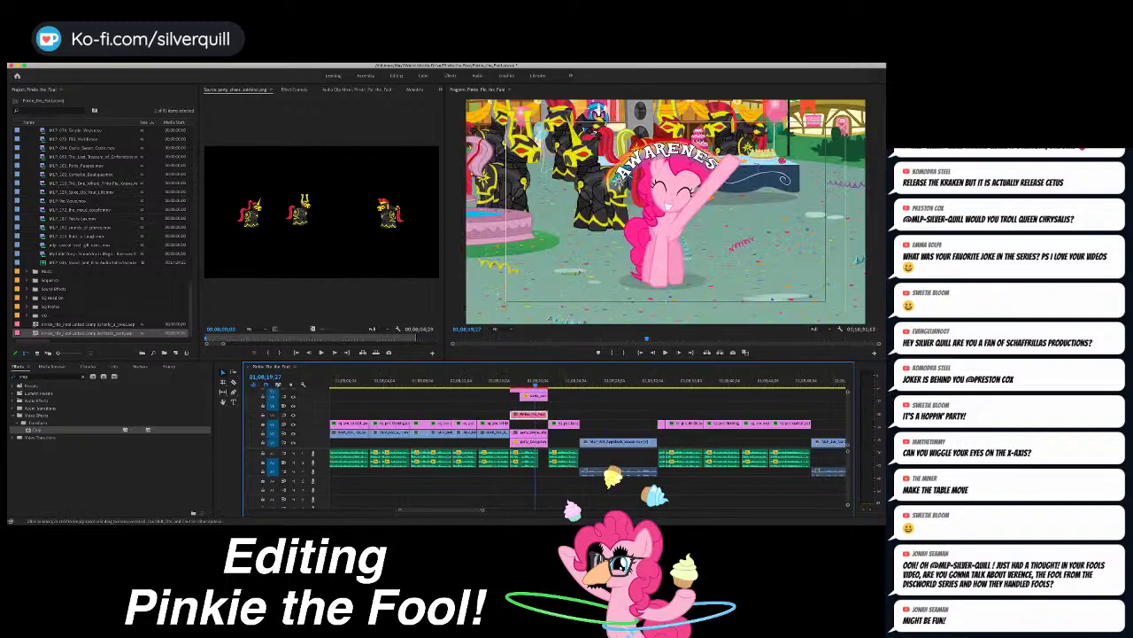
left_click_drag(531, 414, 531, 425)
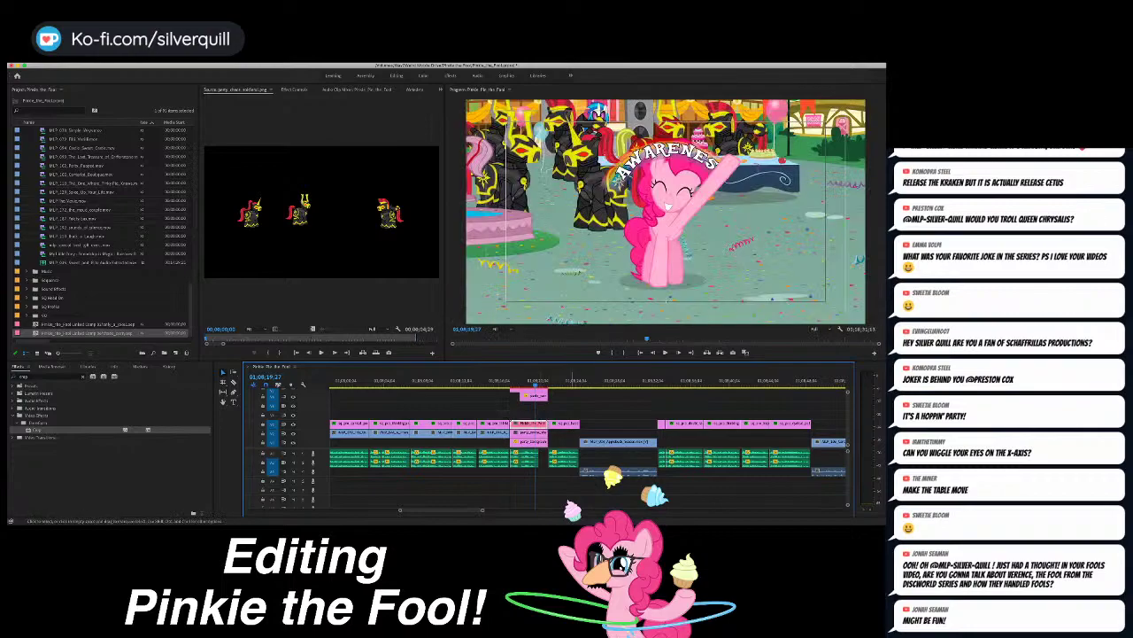
left_click(509, 382)
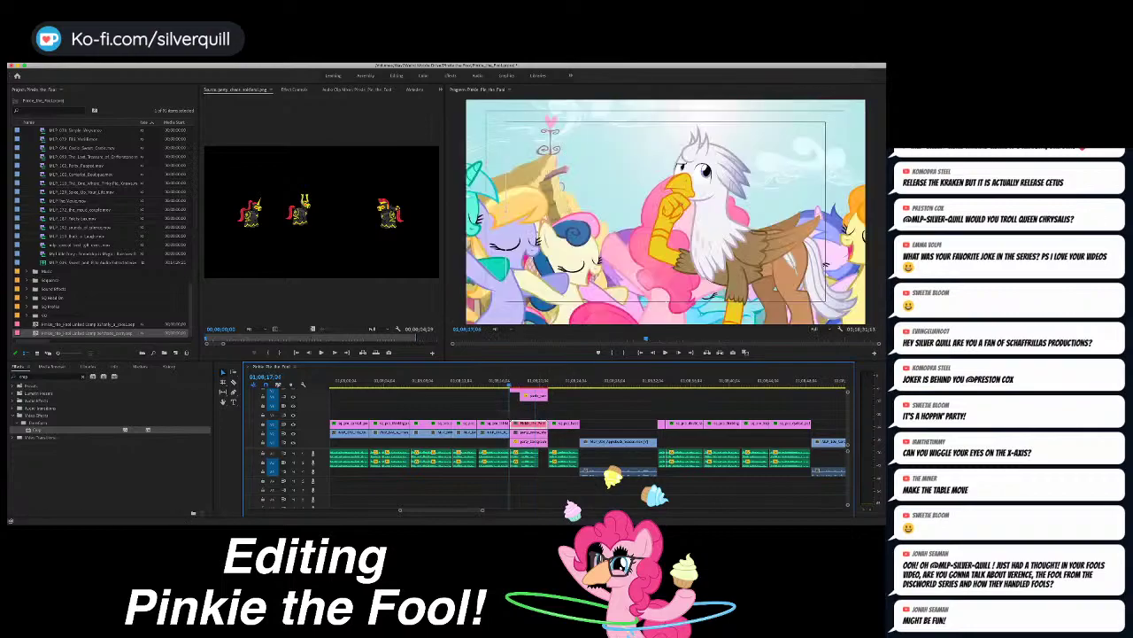
key("space")
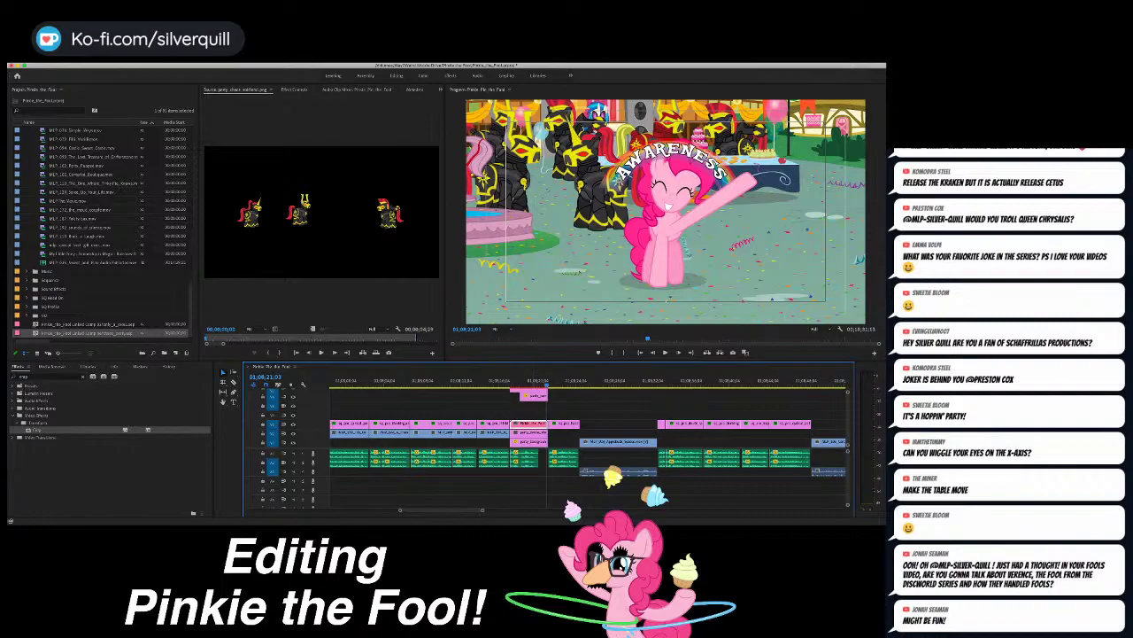
Step: Bring the magic sparkle sound effect into the sound effects bin, open it in the source viewer, and listen to it
left_click(27, 289)
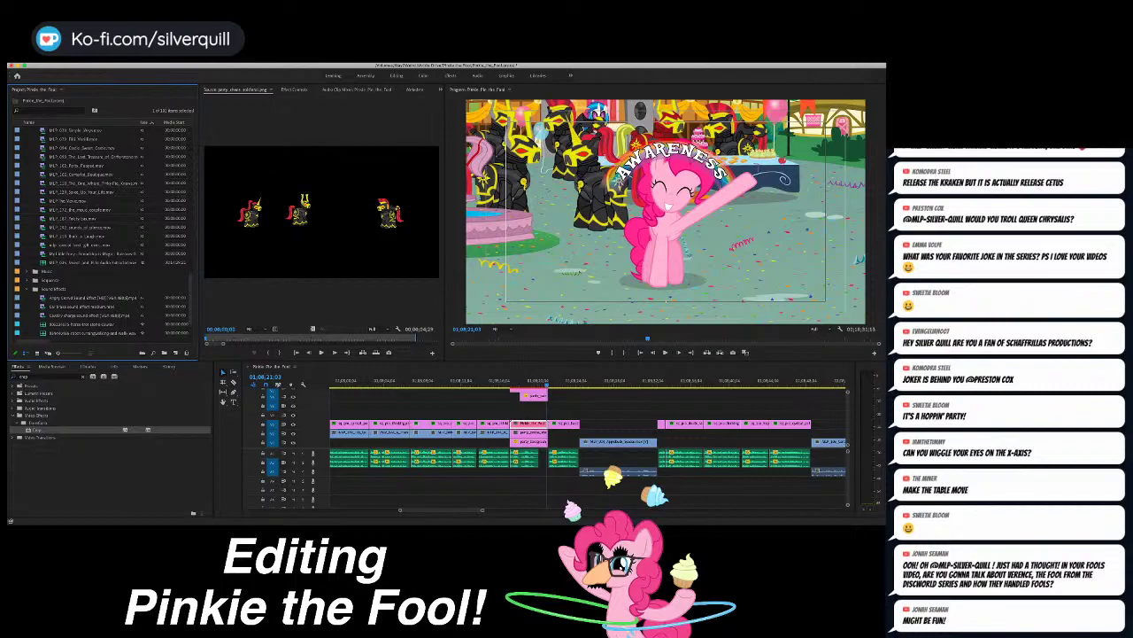
key("super+Tab")
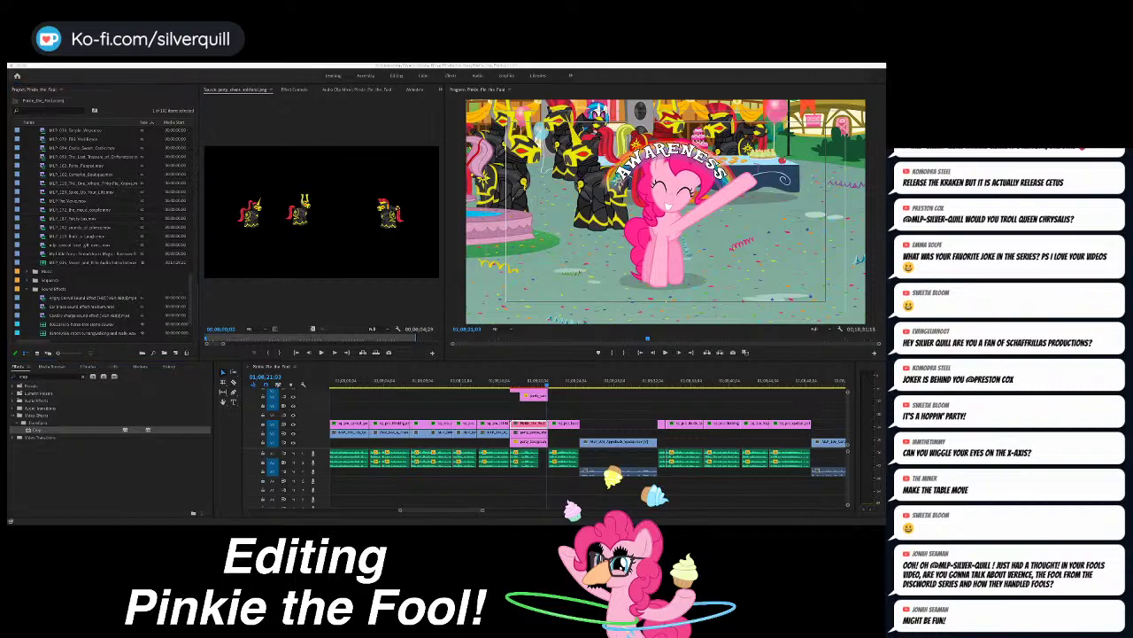
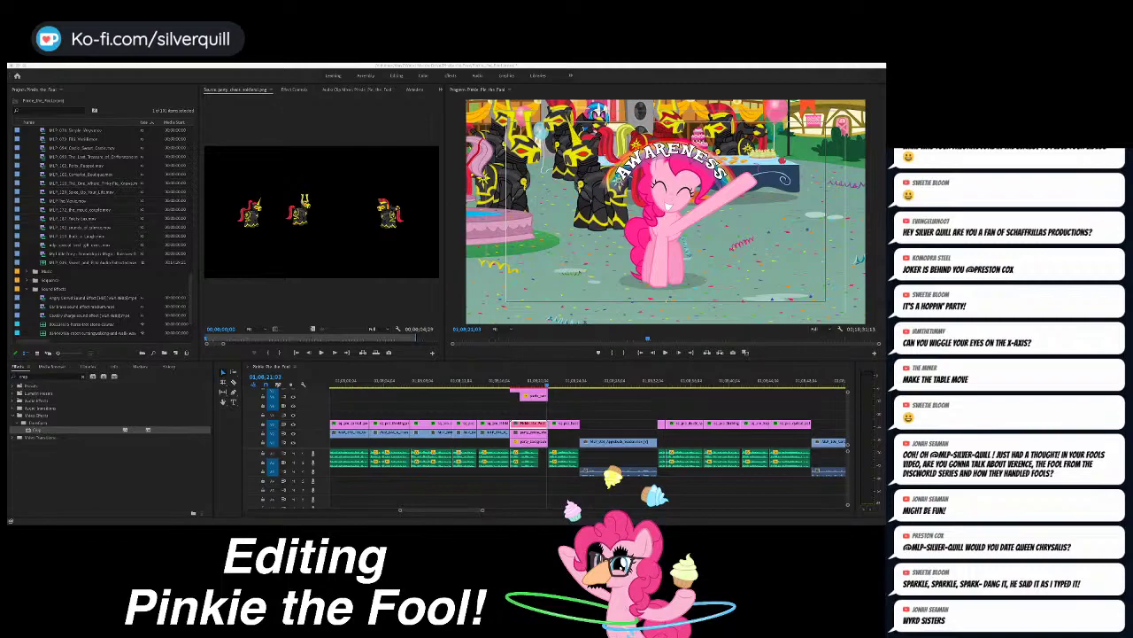
left_click(53, 289)
key("Return")
left_click(84, 333)
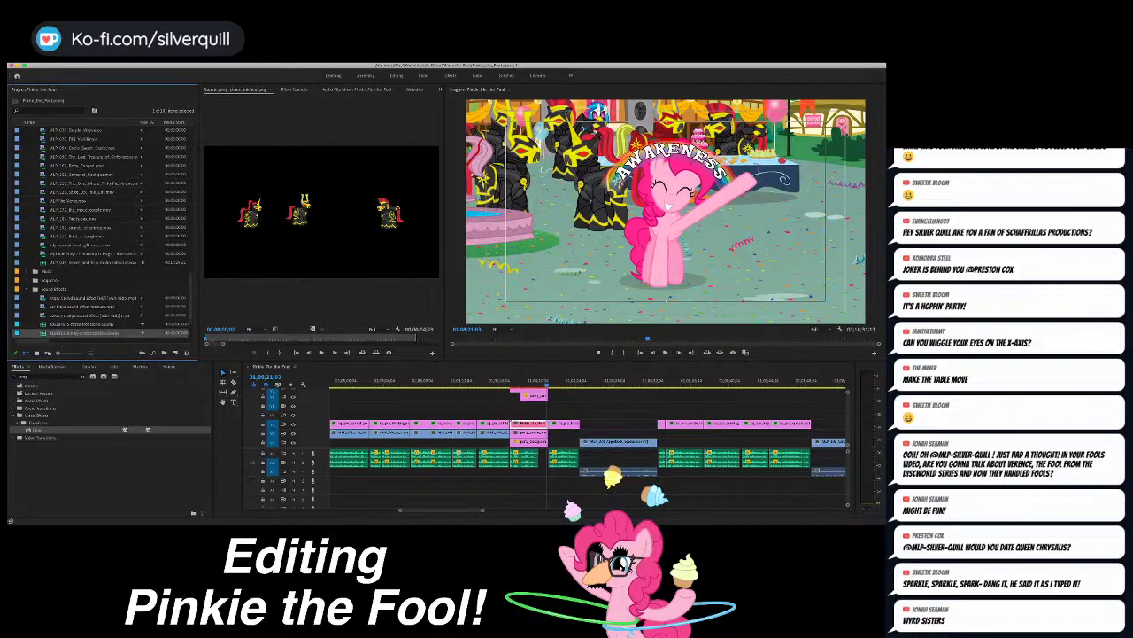
double_click(43, 333)
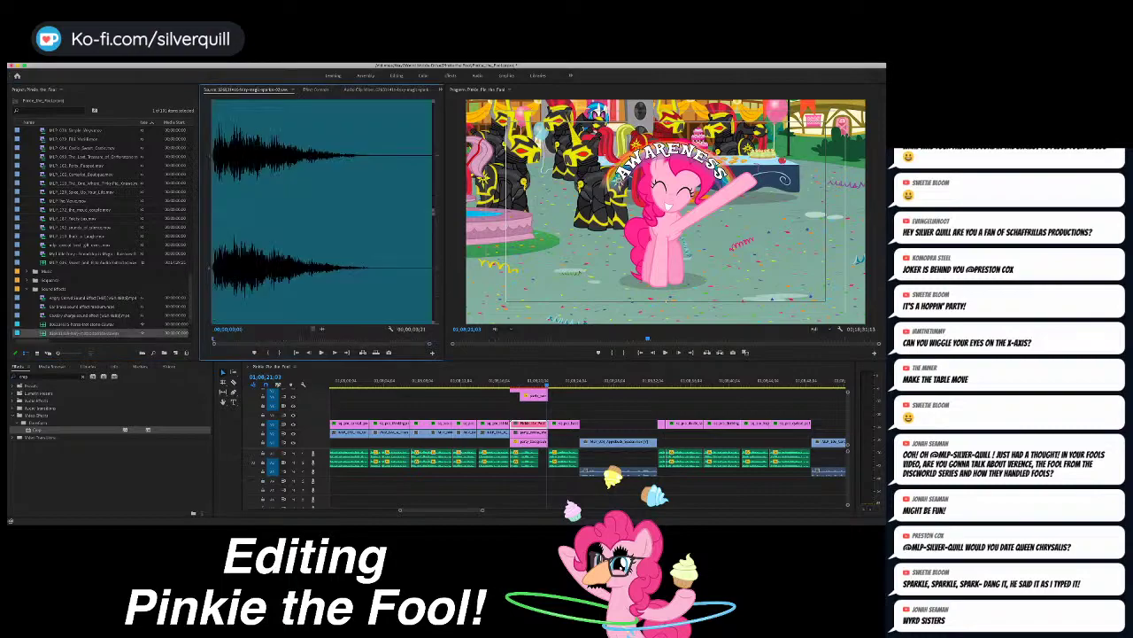
key("space")
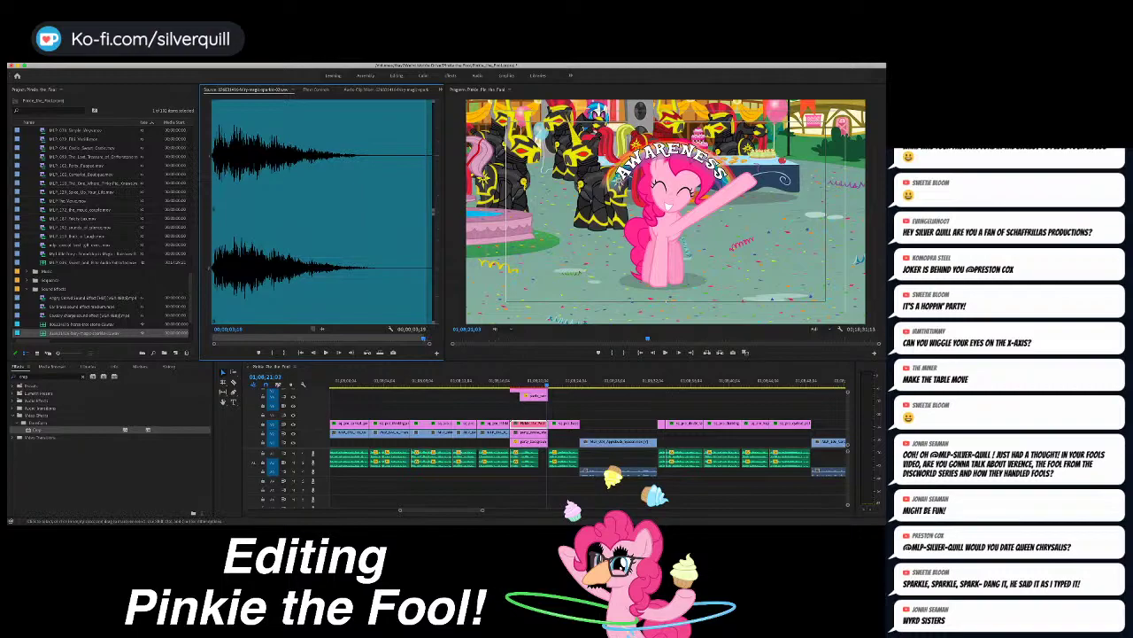
Step: Place the sparkle sound effect on an empty audio track under the Pinkie Pie awareness scene and play it back
left_click(524, 382)
key("space")
key("Up")
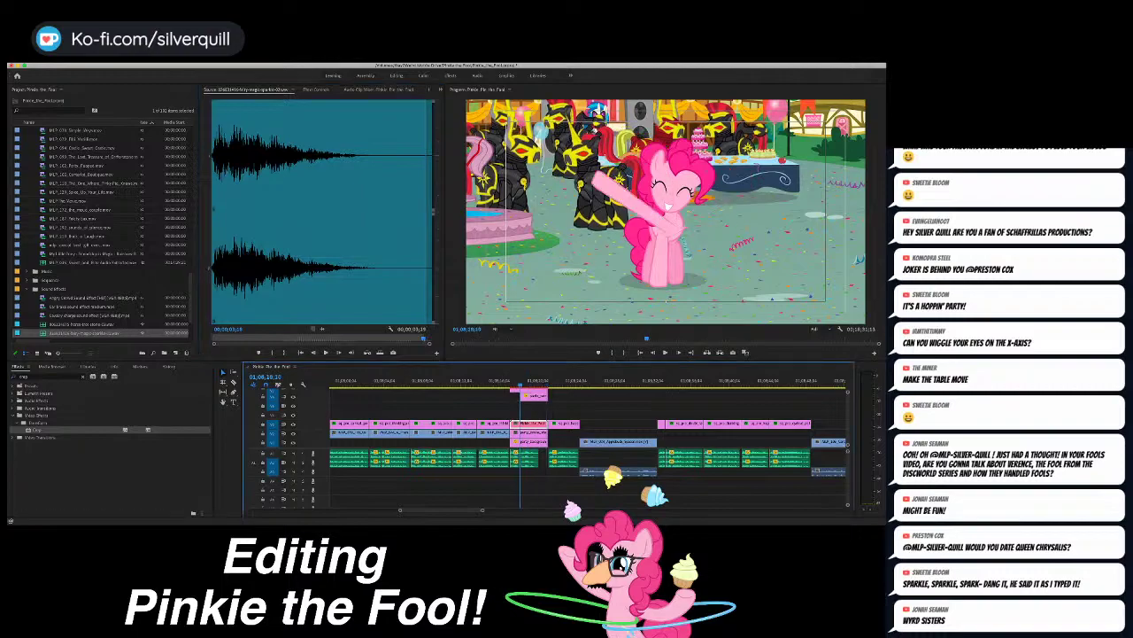
scroll(588, 479, "down", 1)
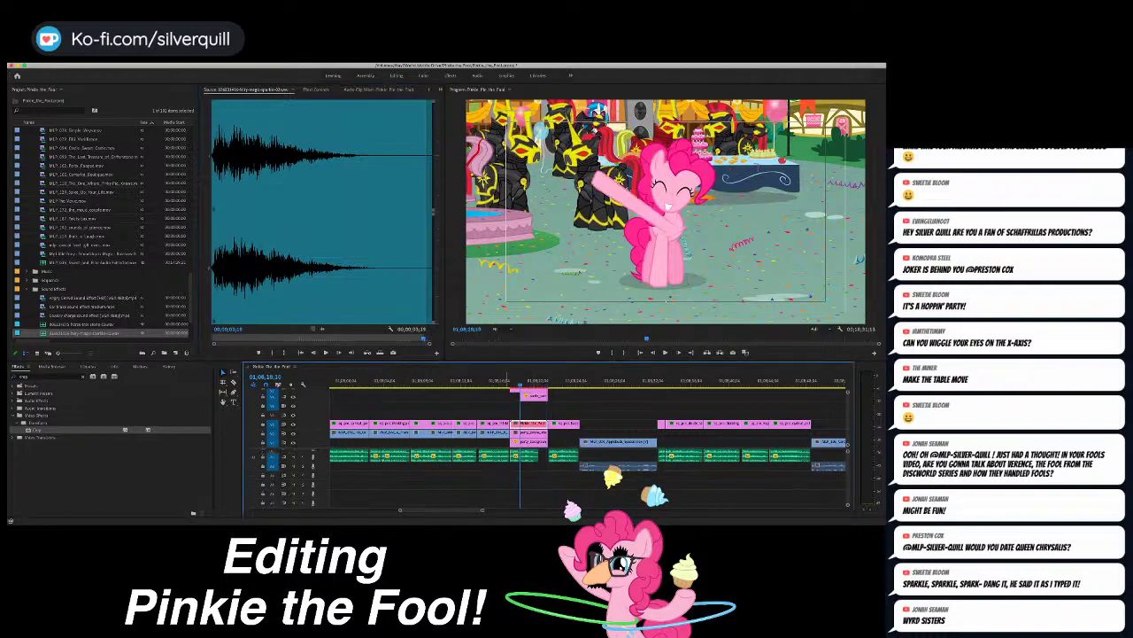
scroll(587, 479, "down", 2)
left_click(253, 486)
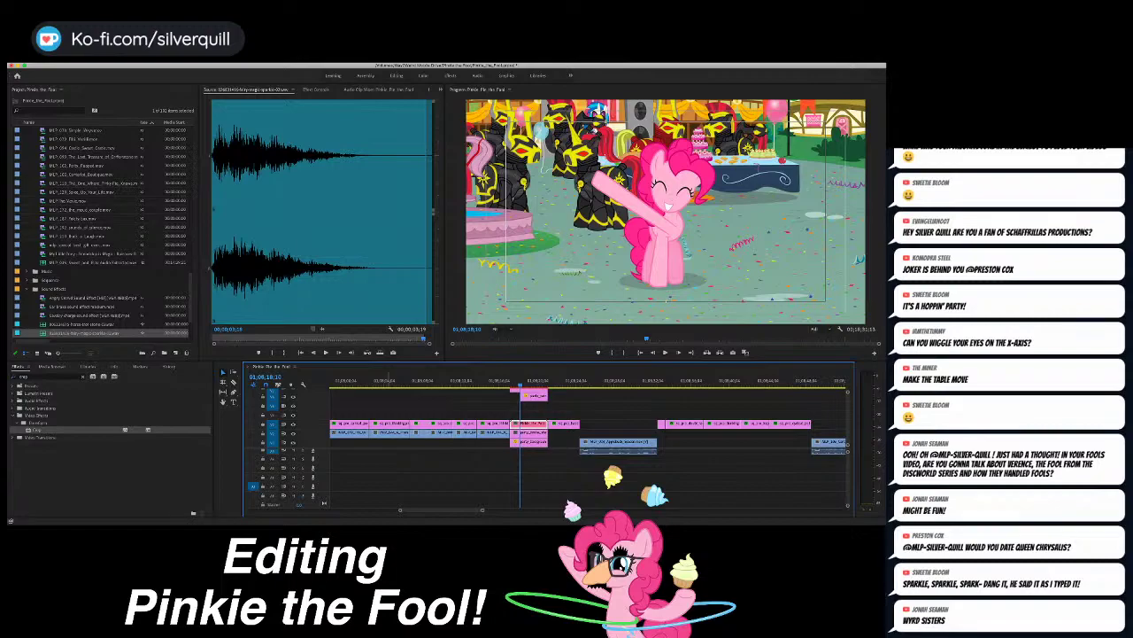
left_click(253, 468)
left_click(253, 477)
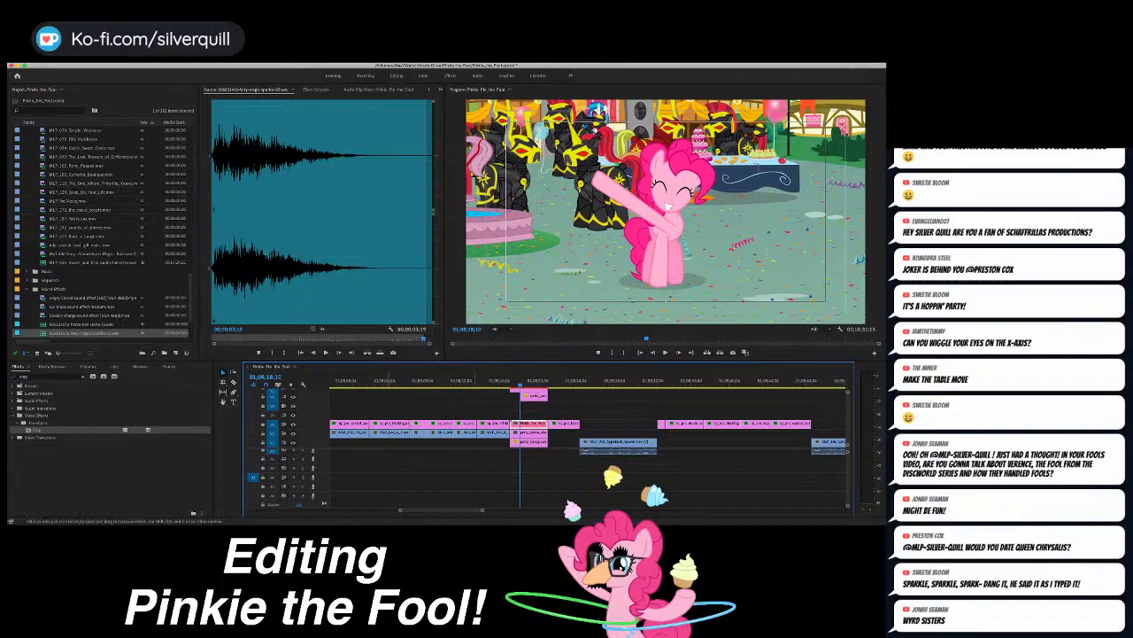
key("period")
key("Up")
key("space")
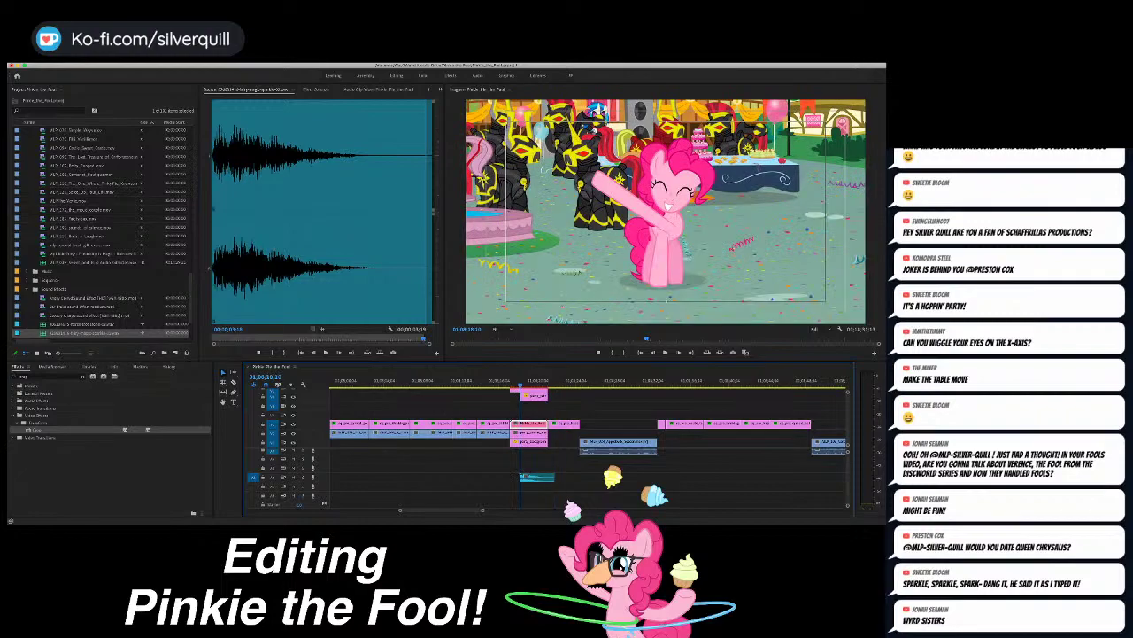
key("space")
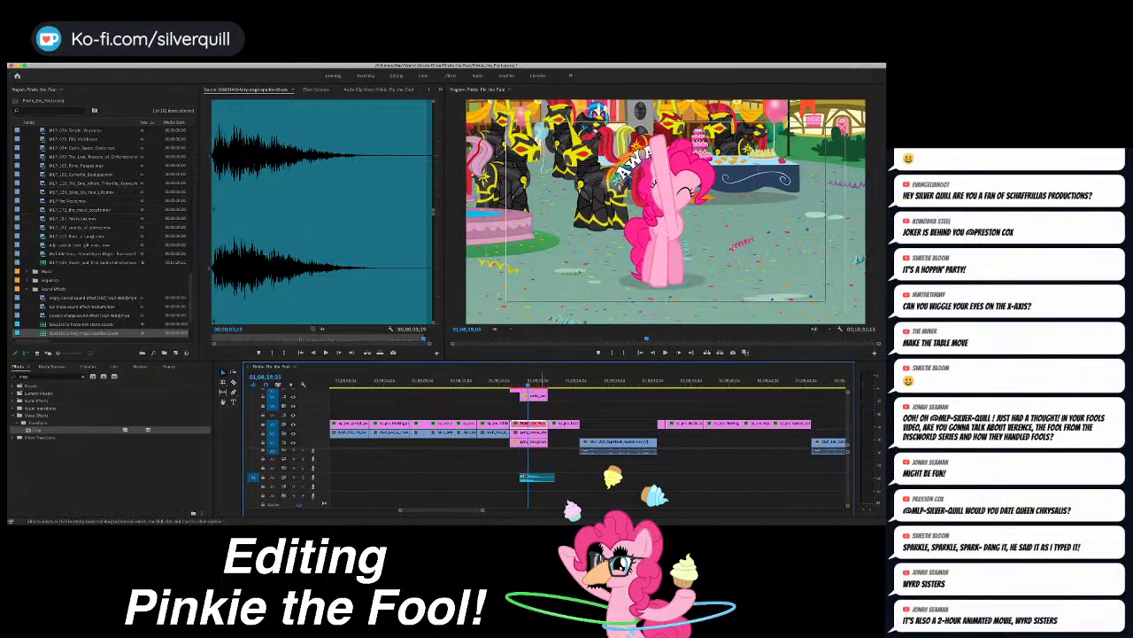
Step: Shift the sparkle sound effect slightly later on its audio track and play the scene to check the timing
left_click(539, 477)
left_click_drag(540, 477, 543, 477)
key("Up")
key("Up")
key("space")
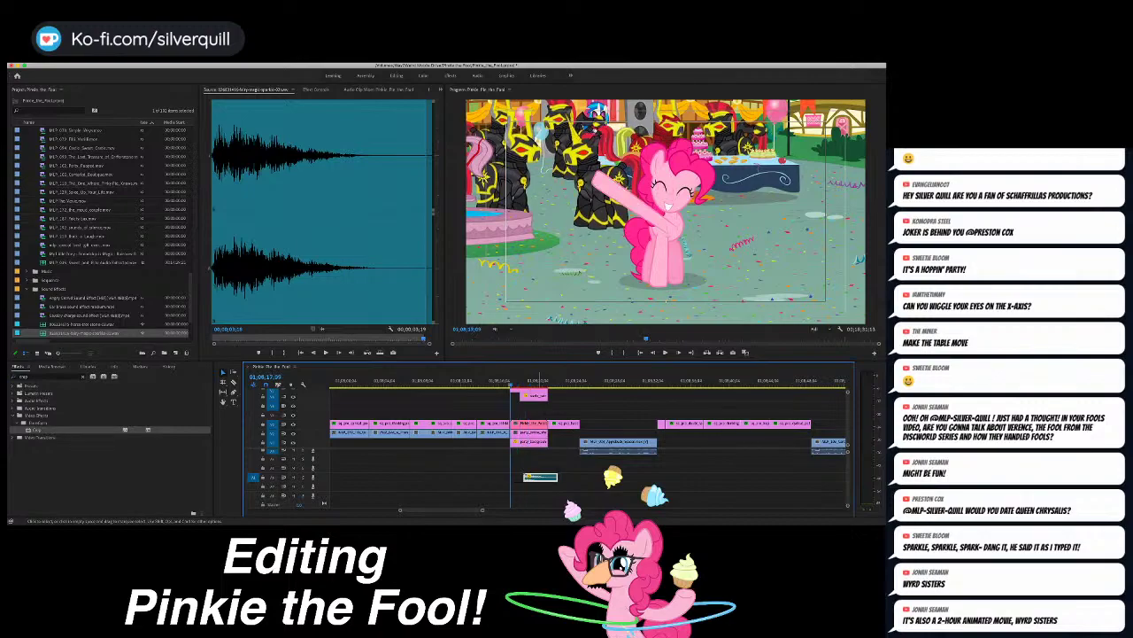
key("space")
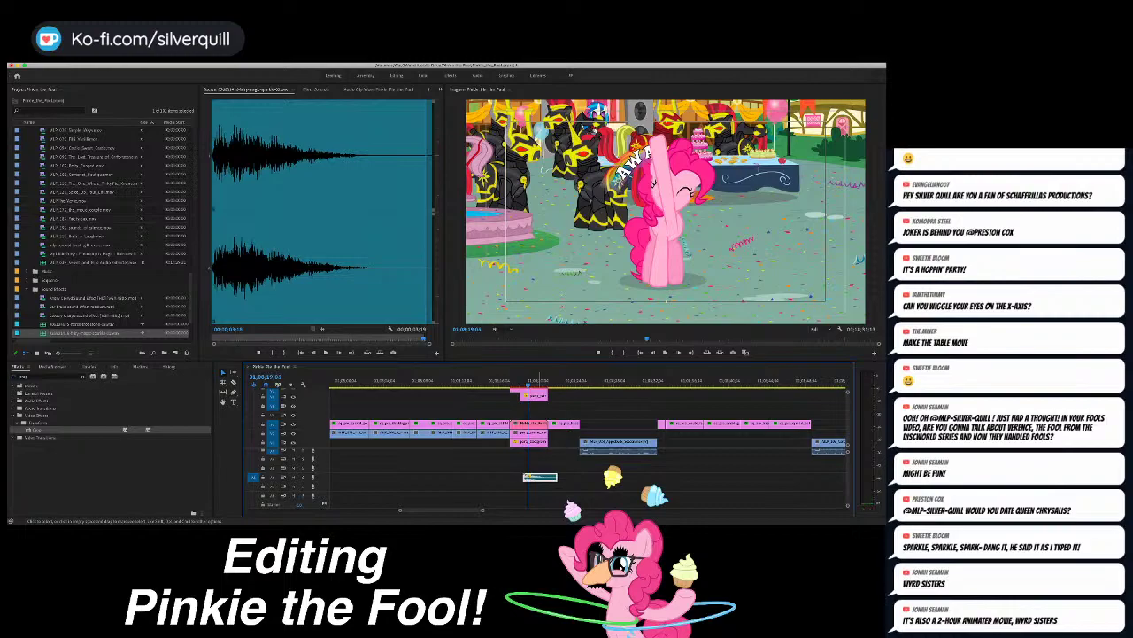
Step: Nudge the sparkle sound effect slightly earlier and replay the scene from its start
key("shift+super+Left")
key("Up")
key("Up")
key("space")
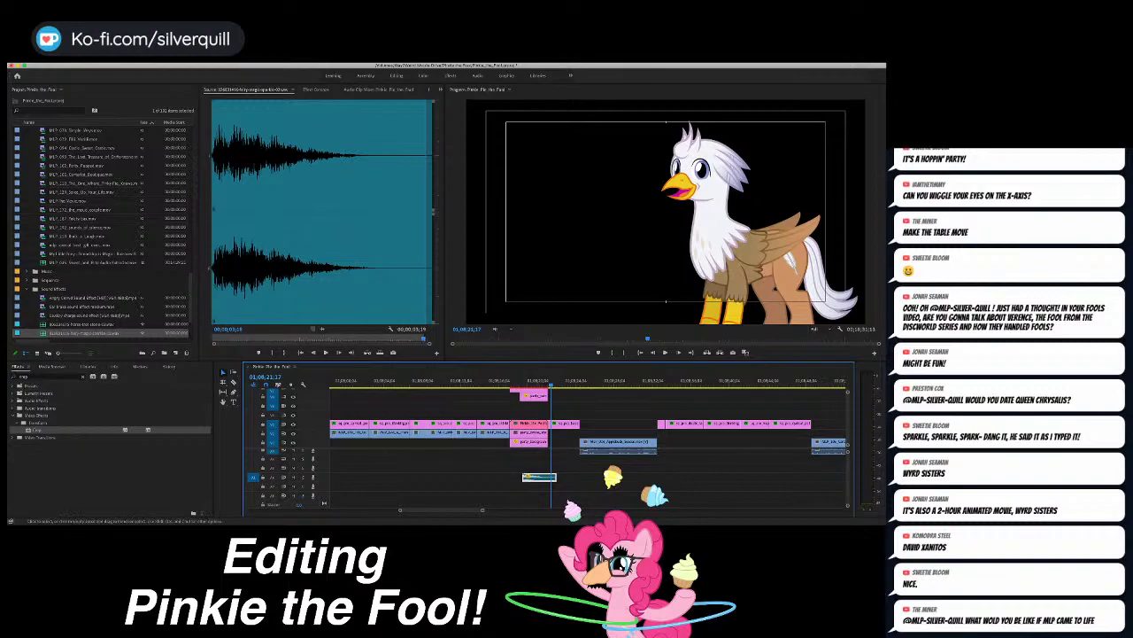
Step: Play the awareness scene once more, park the playhead over the completed rainbow, and save the project
left_click(535, 491)
left_click(509, 381)
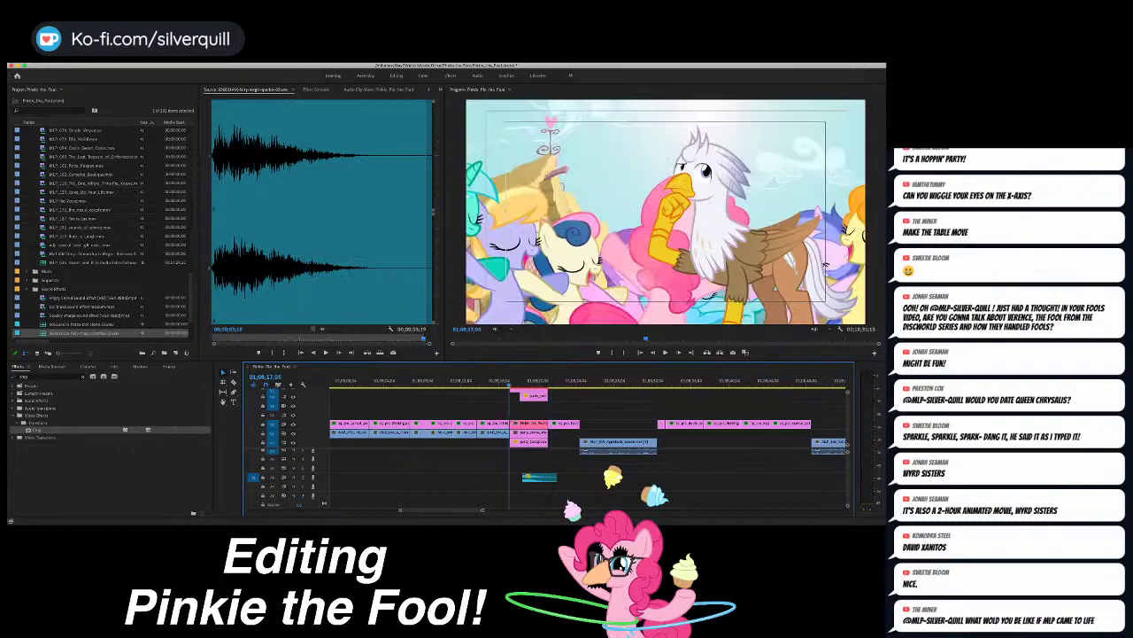
key("Right")
key("Right")
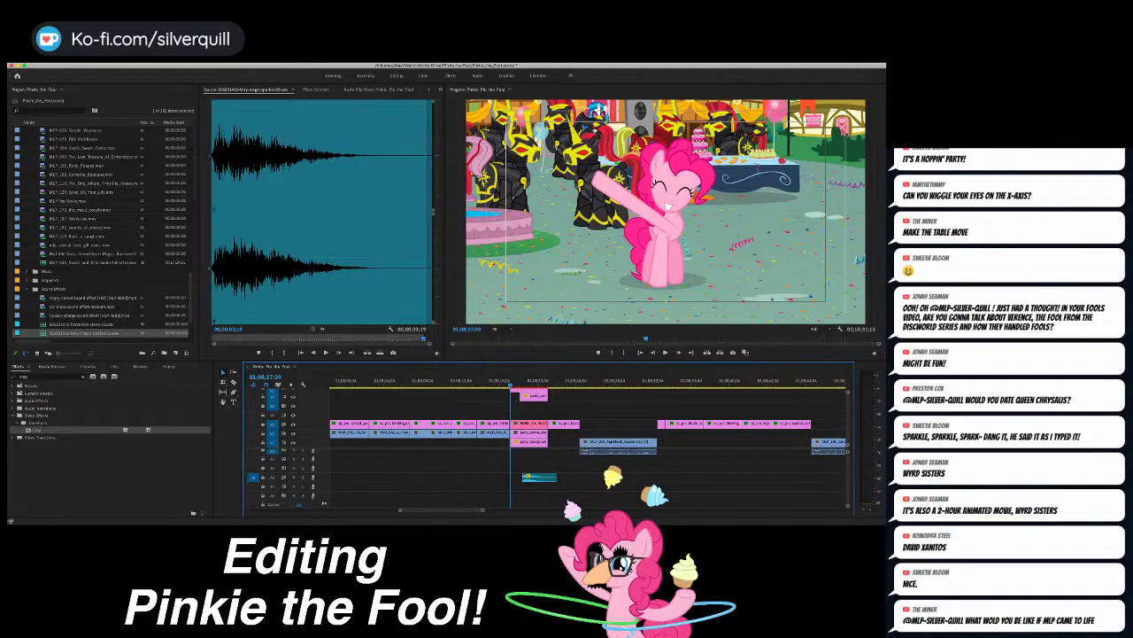
key("space")
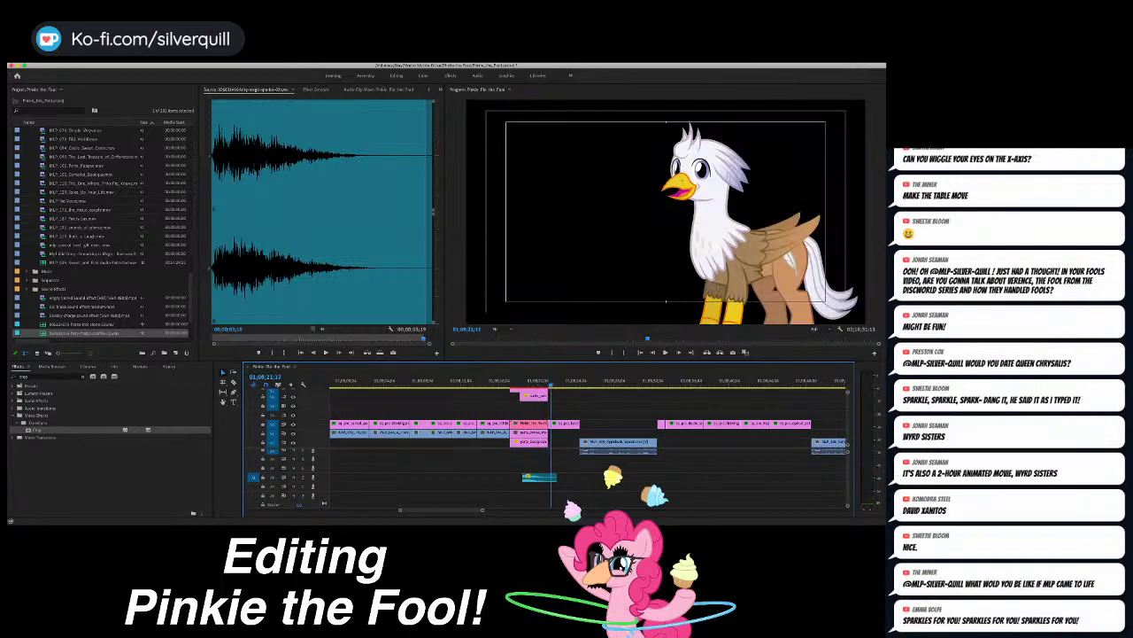
left_click(538, 381)
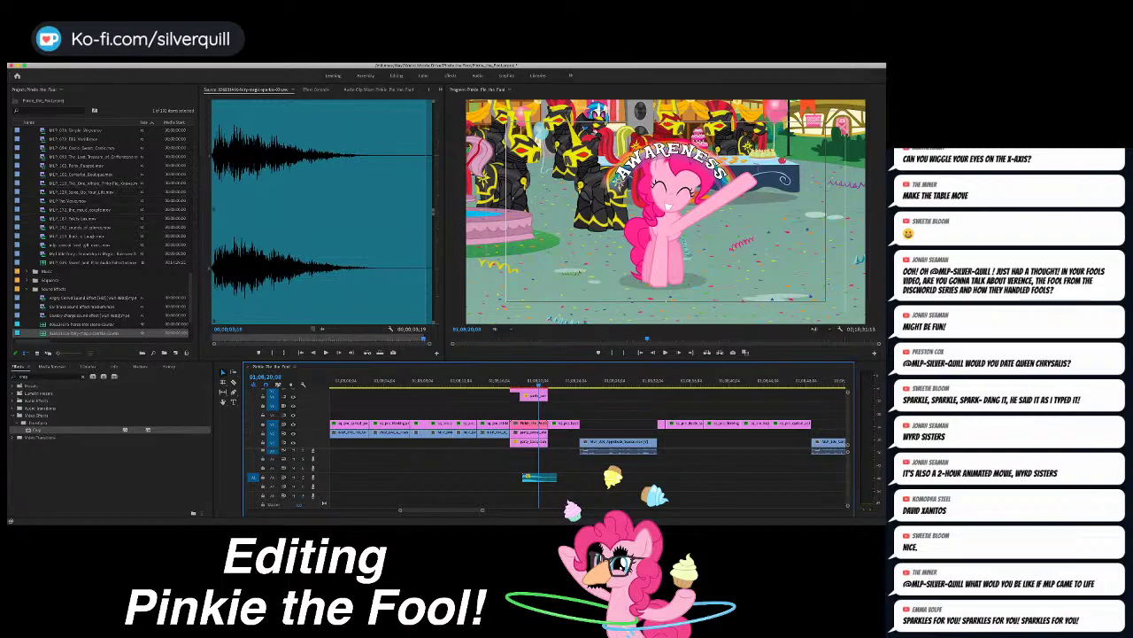
key("super+s")
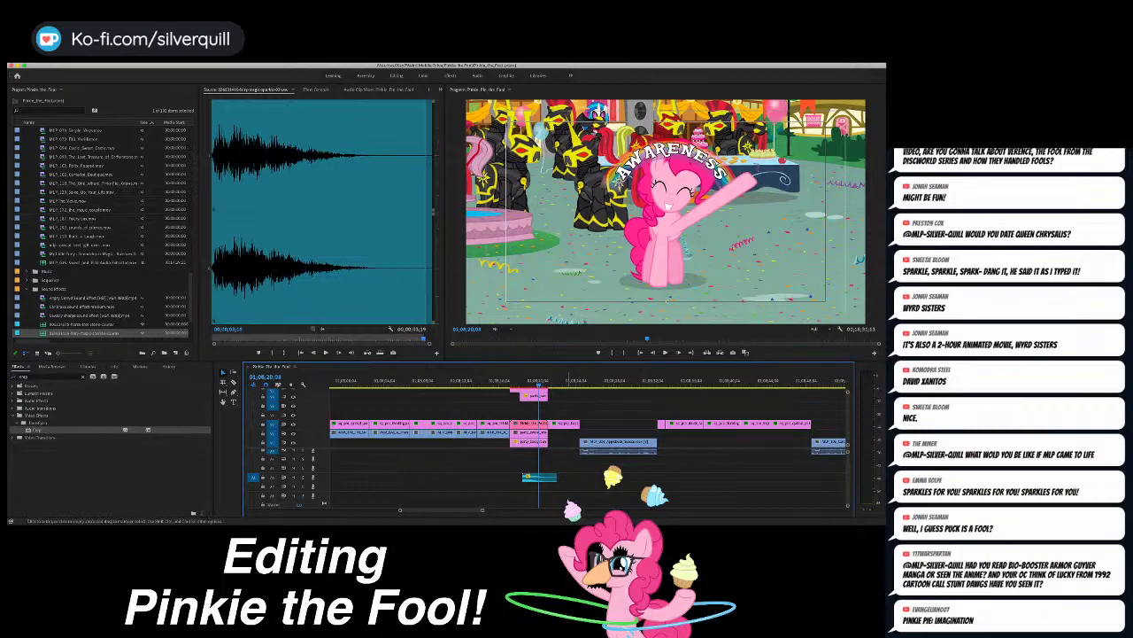
Step: Mark In and Out points around the standing griffon clip that directly follows the Pinkie Pie awareness scene
scroll(580, 462, "up", 3)
scroll(580, 462, "left", 1)
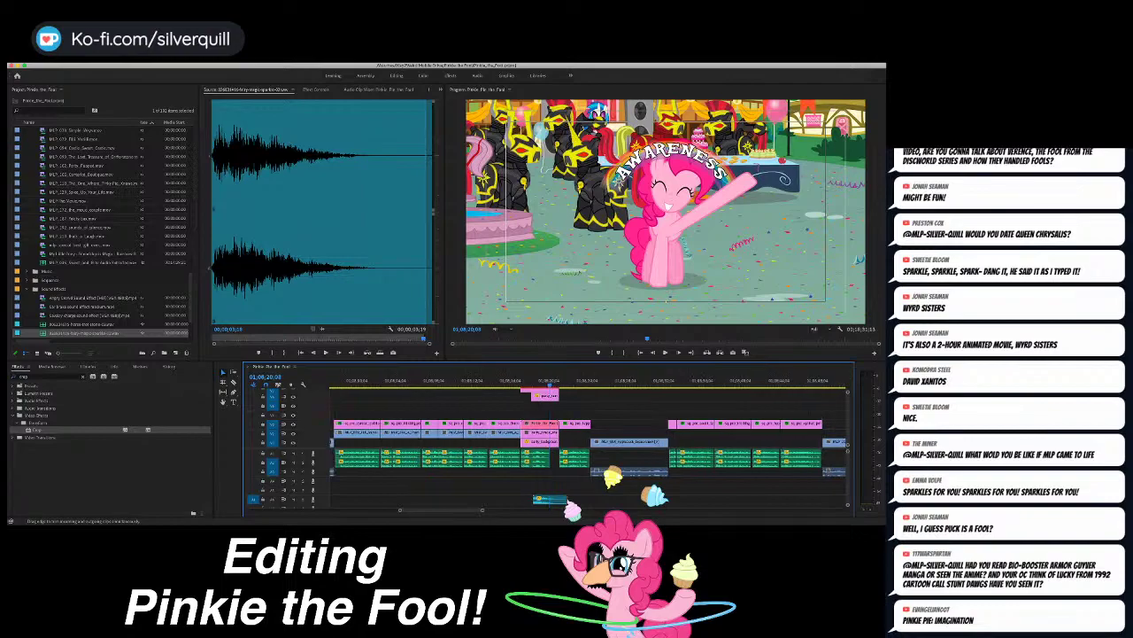
key("Down")
key("Left")
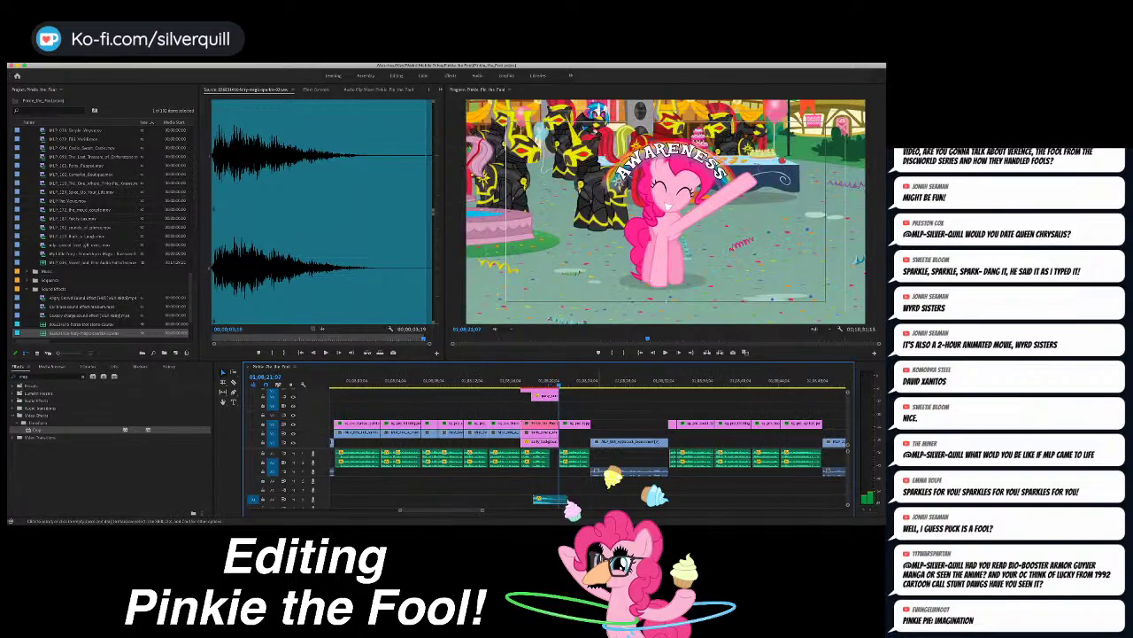
key("Right")
key("i")
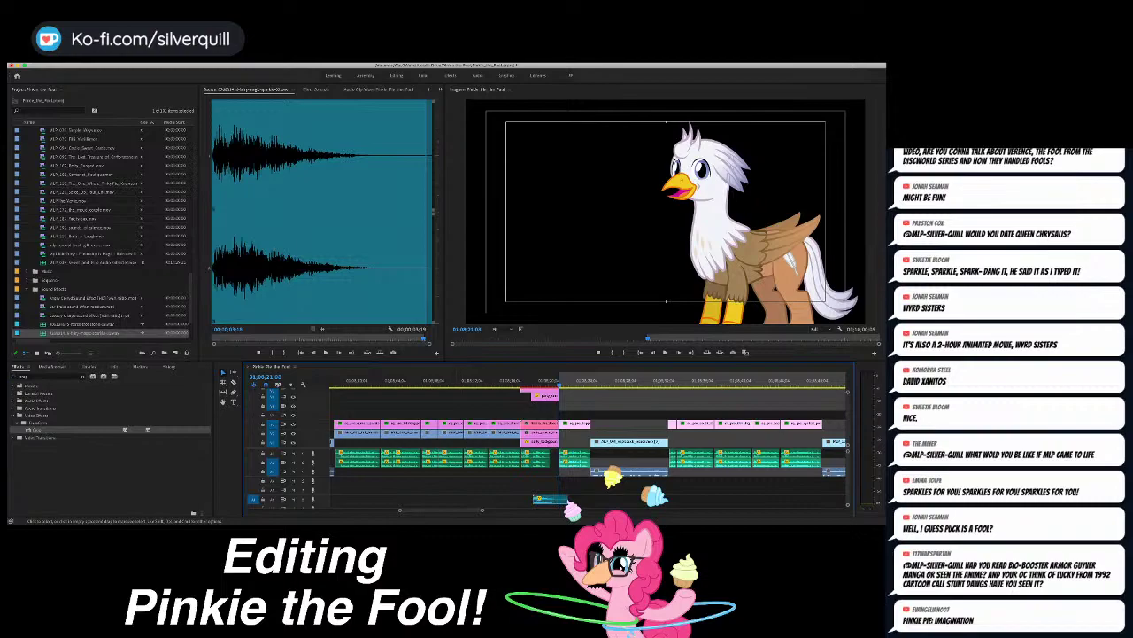
key("super+Tab")
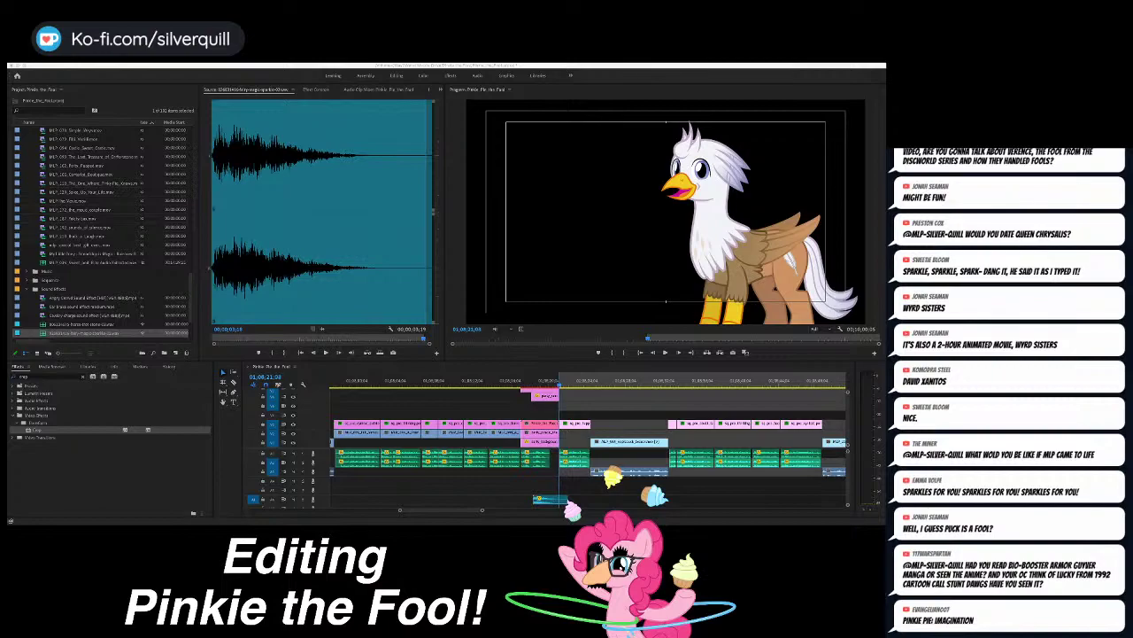
left_click(588, 489)
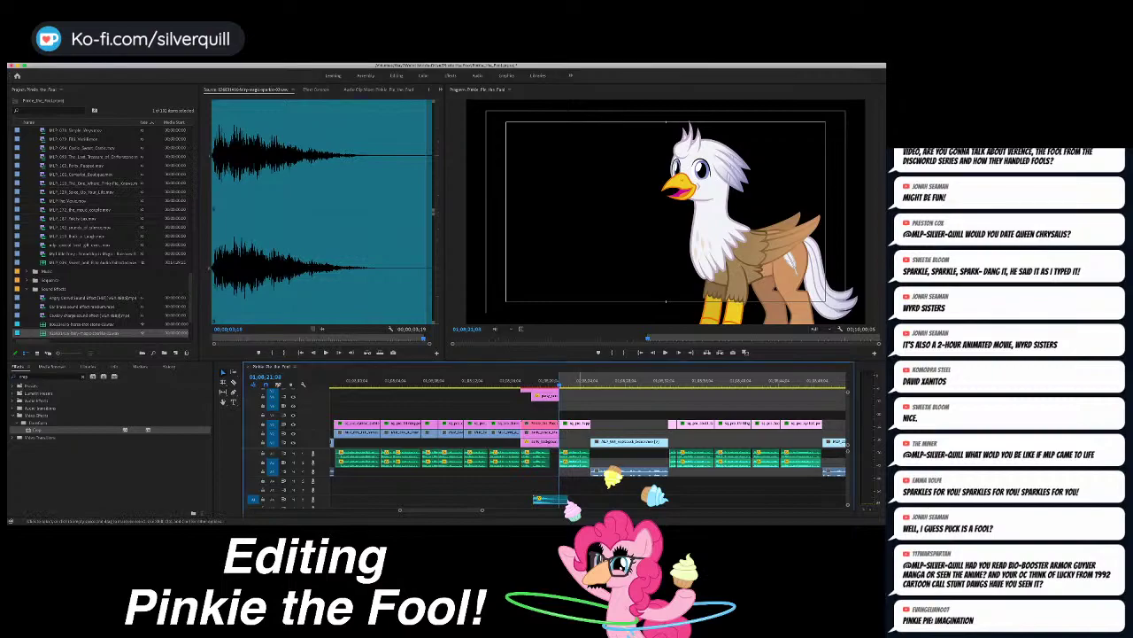
scroll(588, 443, "right", 2)
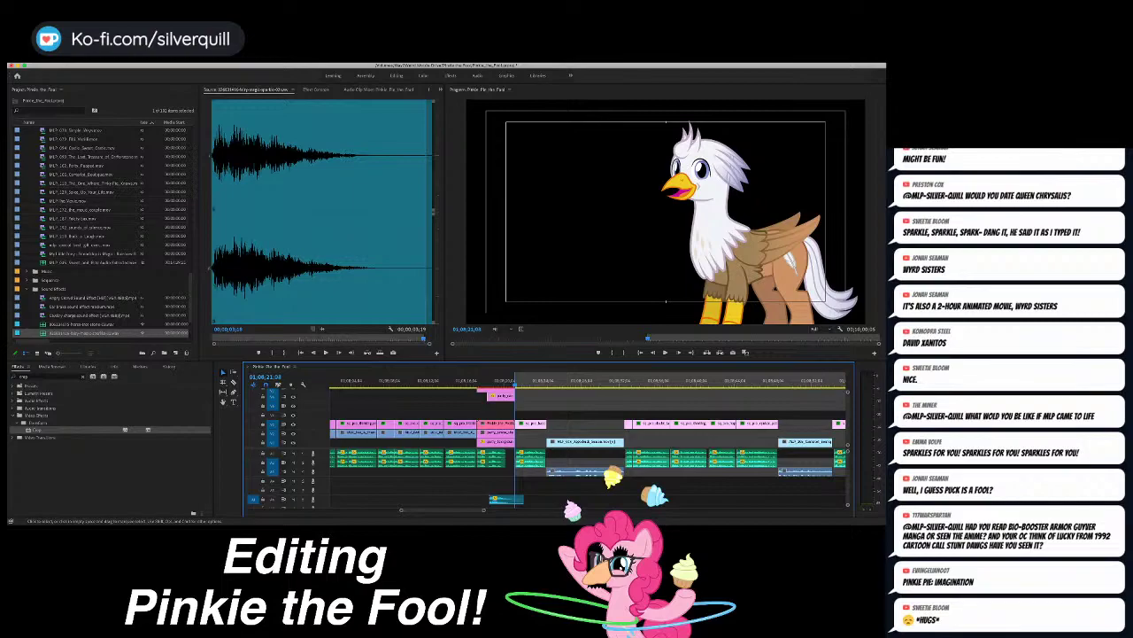
key("Down")
key("Left")
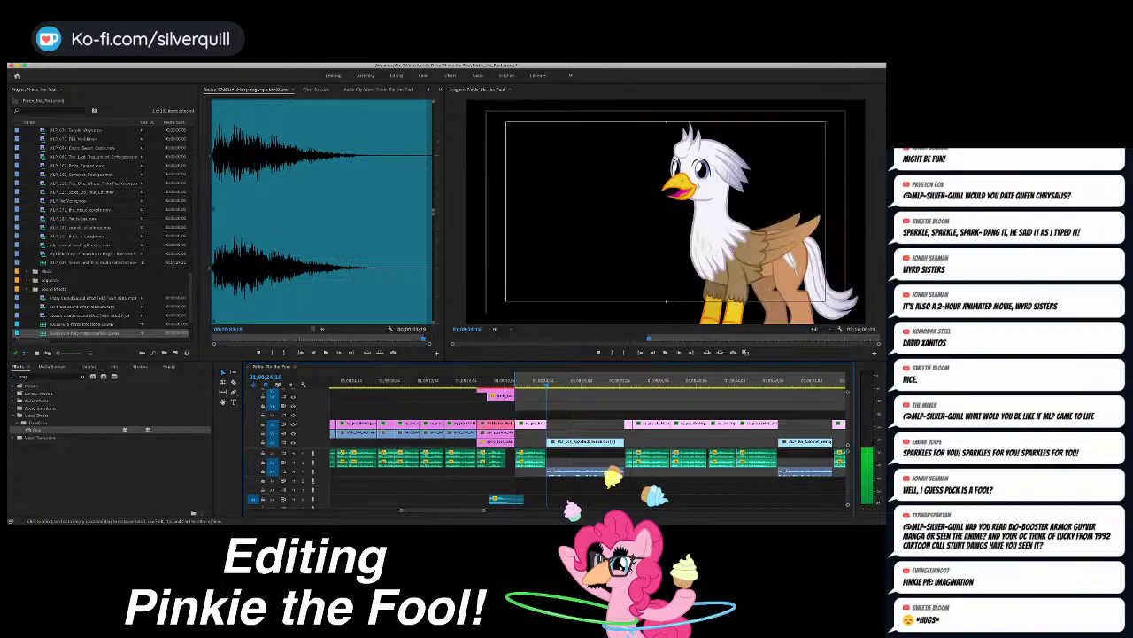
key("o")
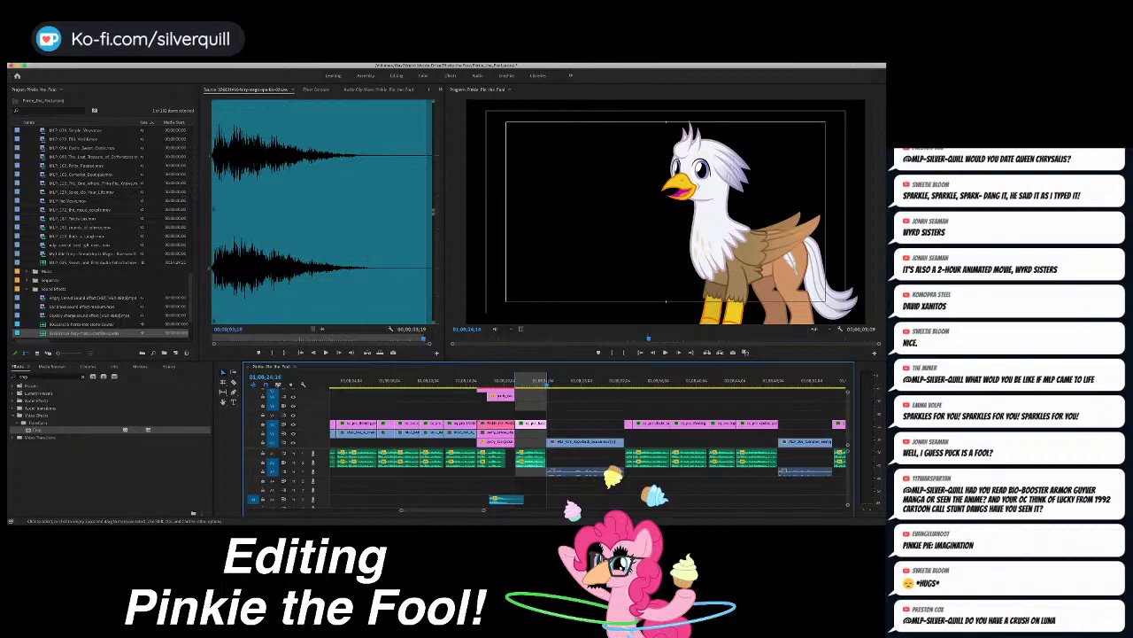
Step: Match the frame of the Spike muffin shot to its source episode, find the Applejack and Pinkie kitchen shot, and mark its Out point
key("Up")
key("space")
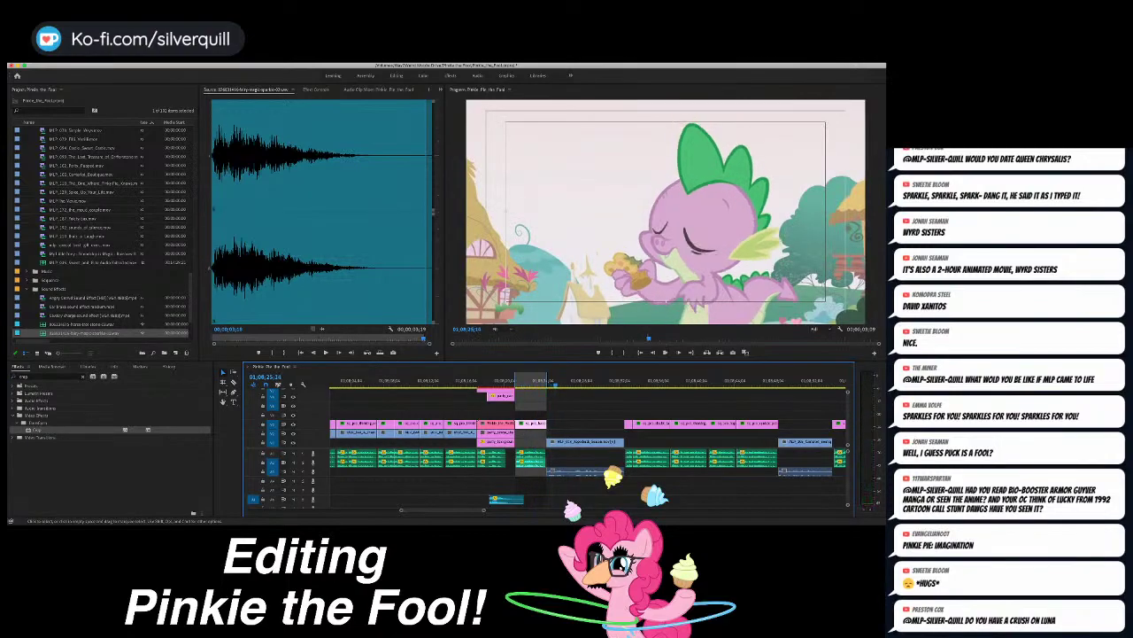
key("f")
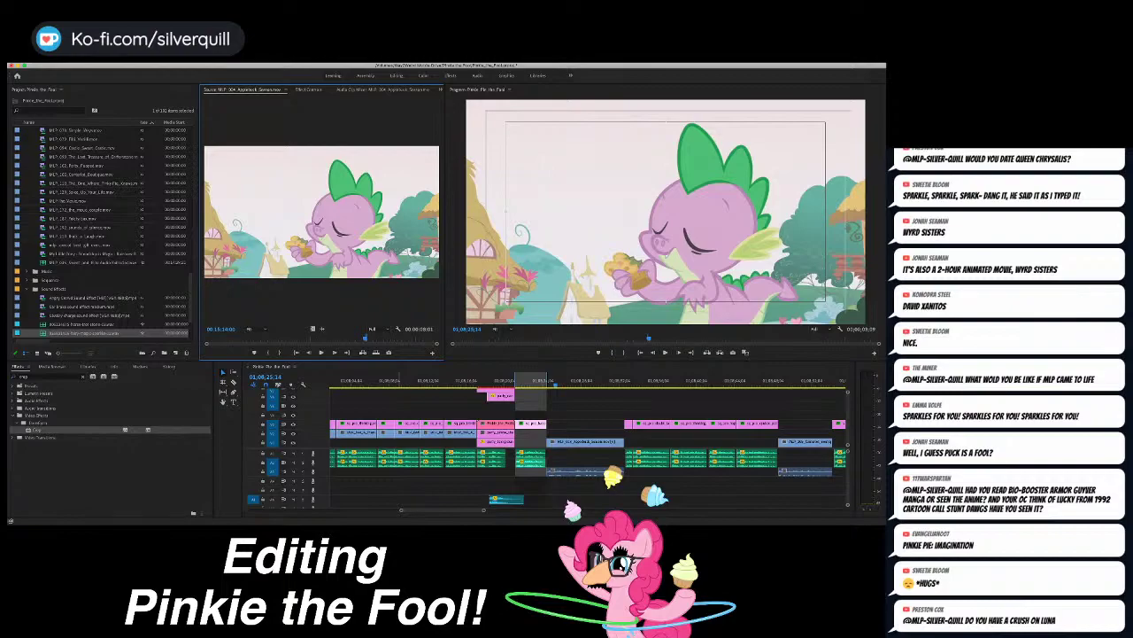
left_click_drag(365, 337, 348, 337)
key("space")
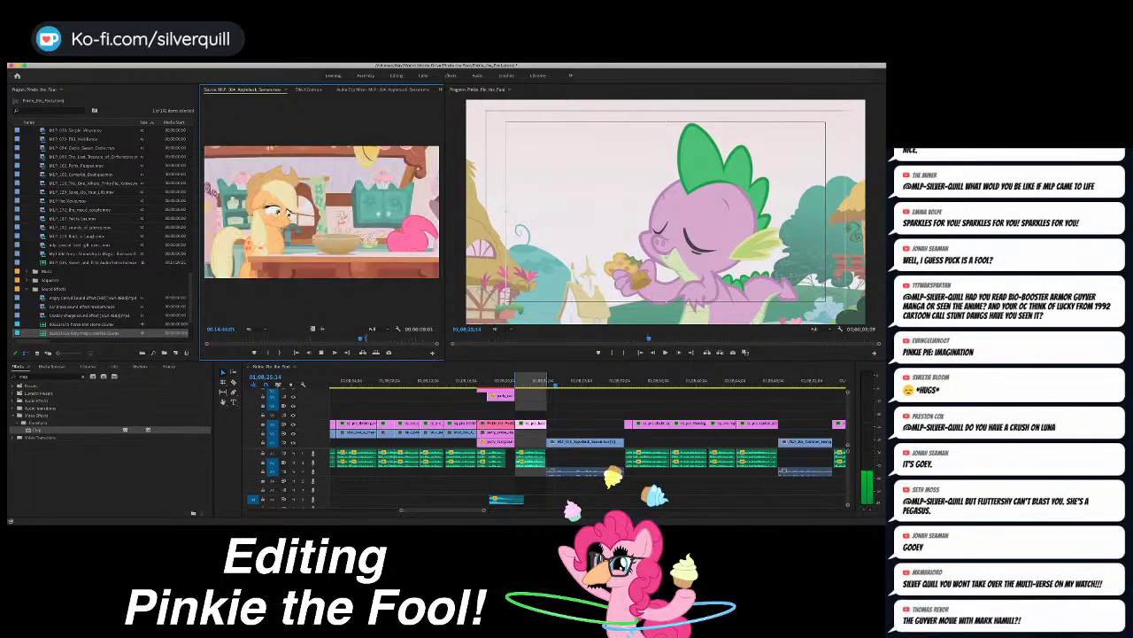
key("o")
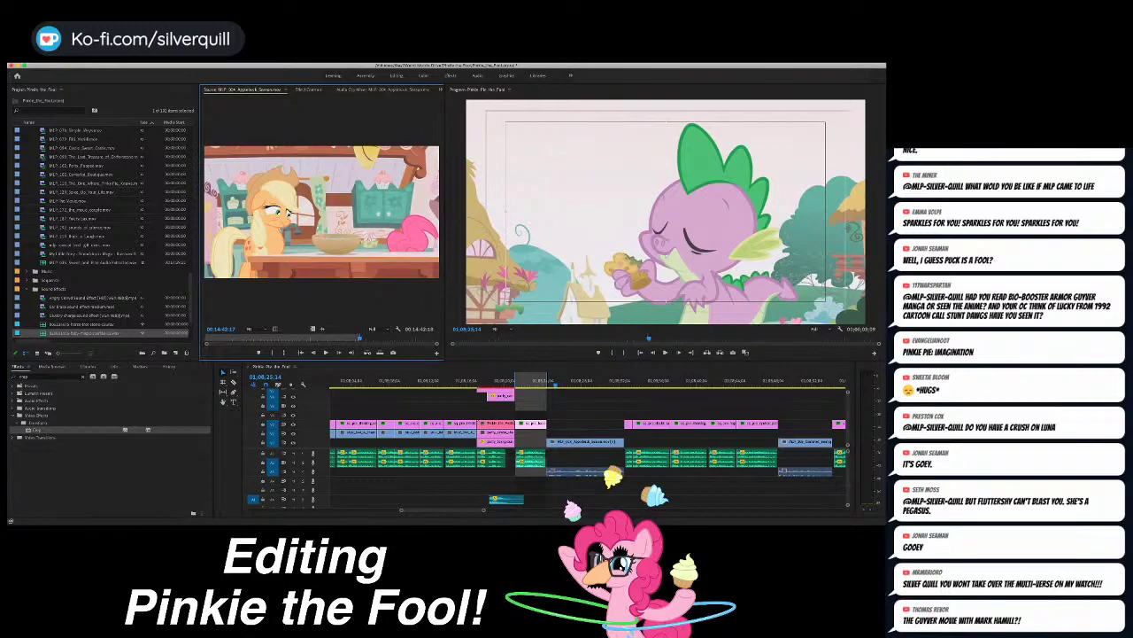
Step: Overwrite the marked range beneath the griffon with the kitchen shot, video only and without source audio, and play it back
left_click(253, 433)
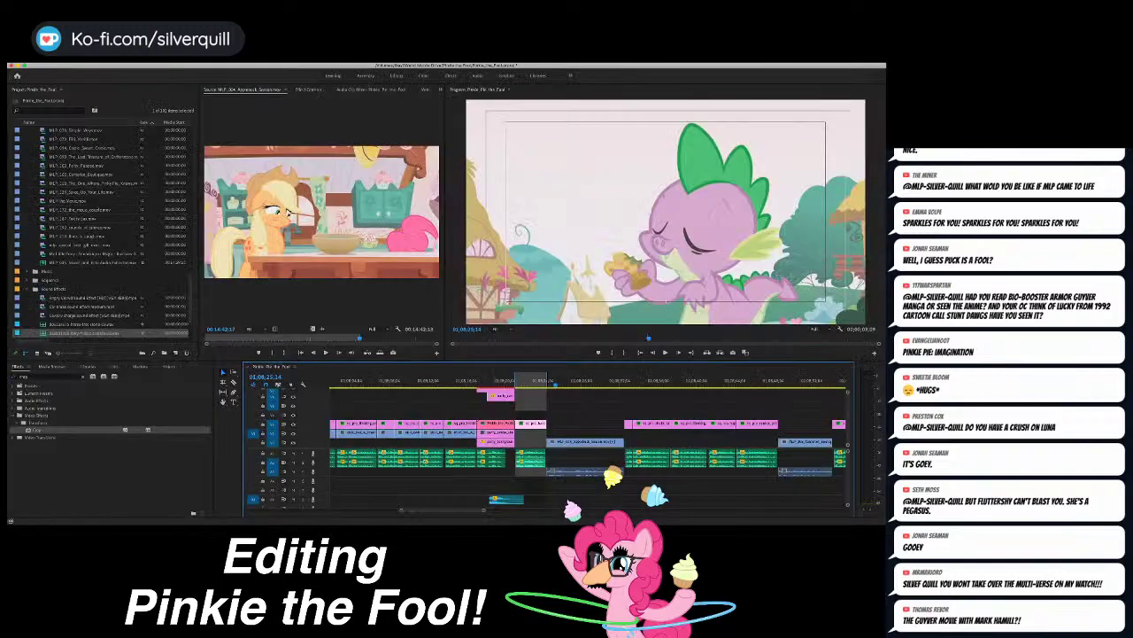
left_click(254, 499)
key("Up")
key("alt+x")
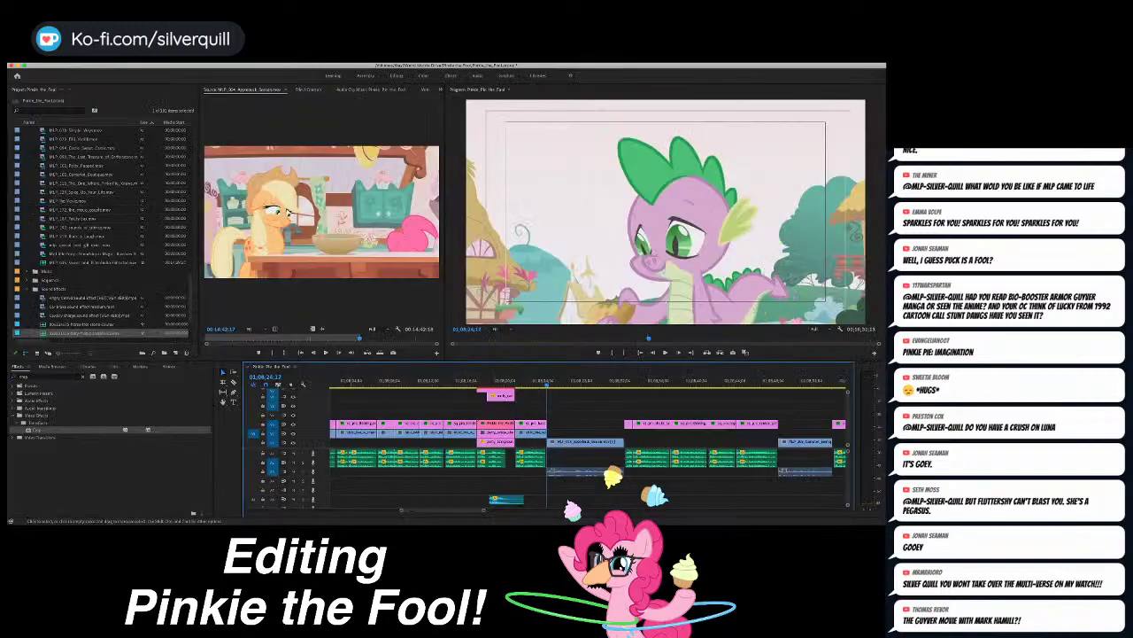
key("=")
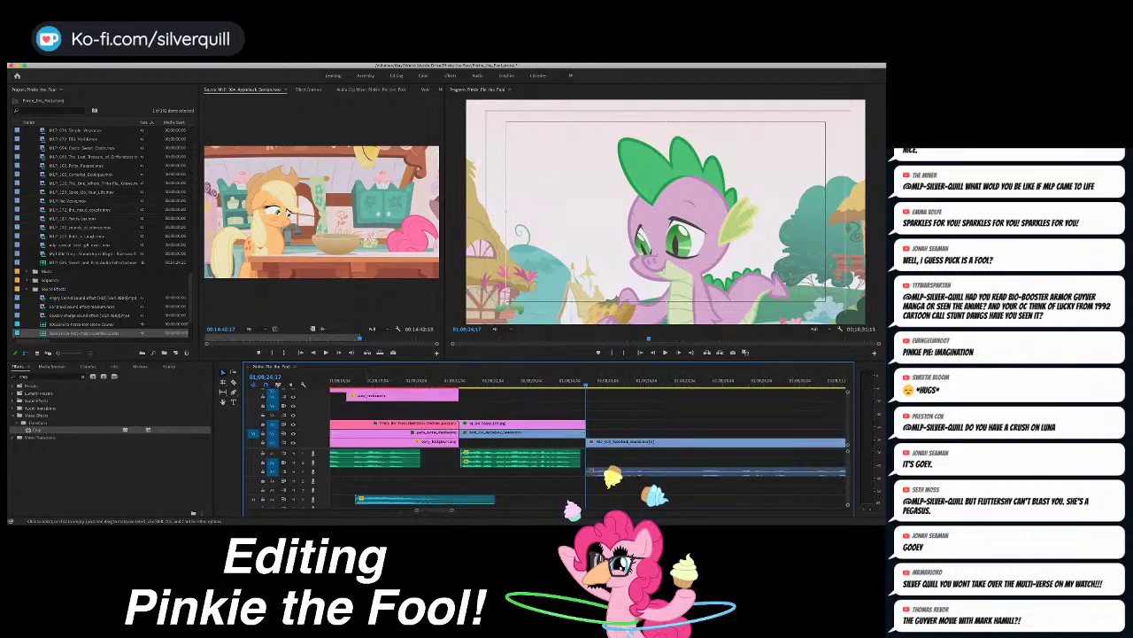
left_click(432, 382)
key("space")
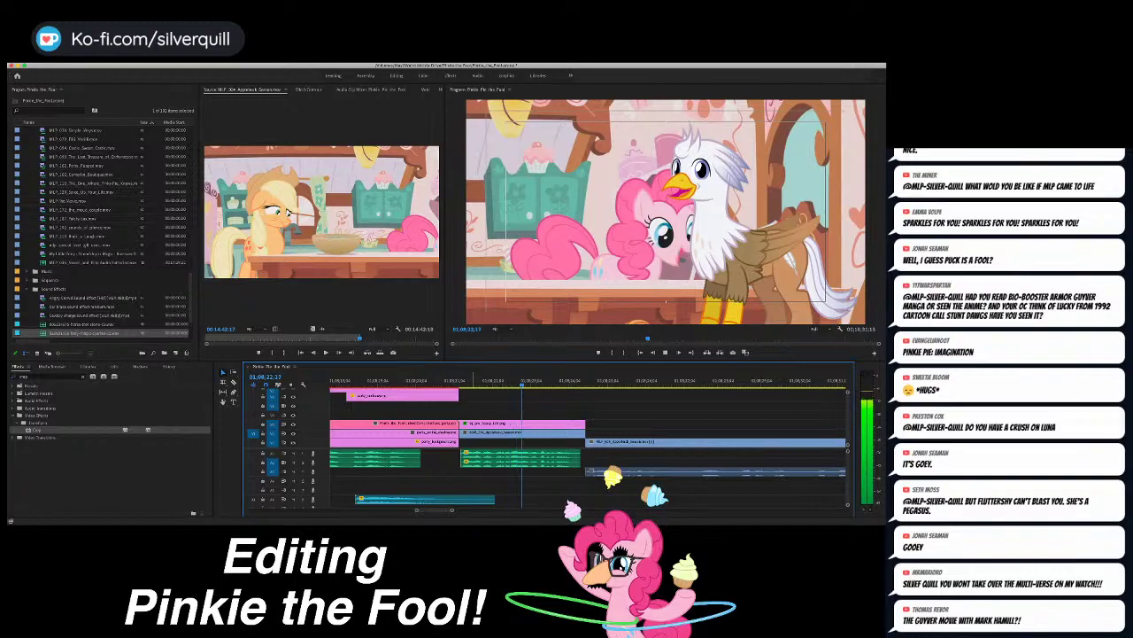
key("space")
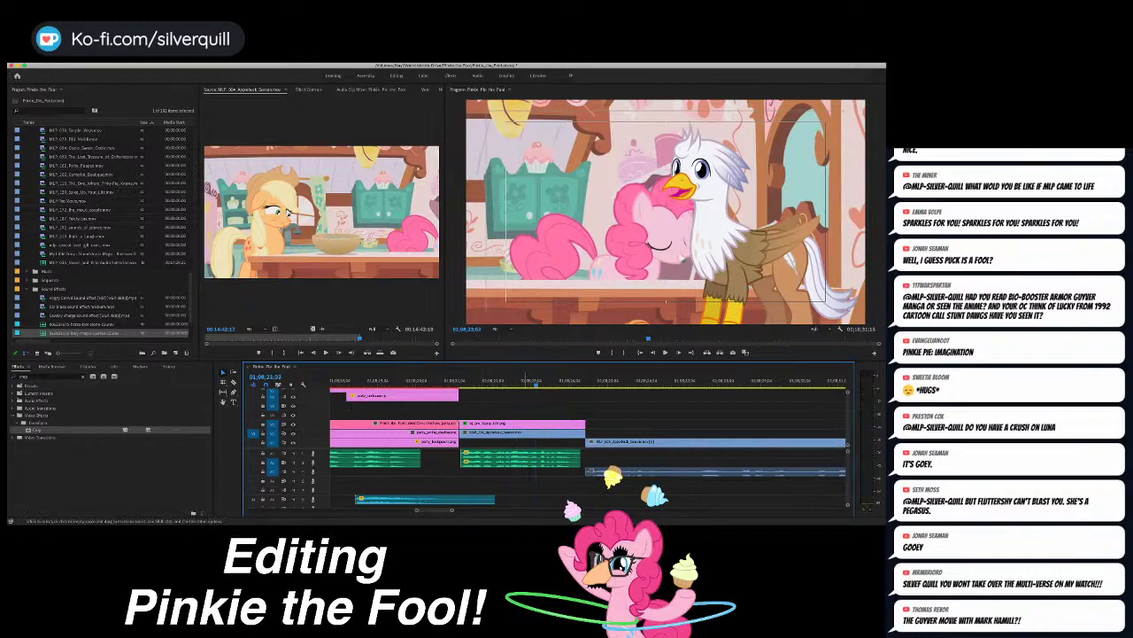
Step: Slip the kitchen clip beneath the griffon so its range shows earlier footage of Applejack, and replay the shot
key("y")
left_click_drag(536, 433, 544, 433)
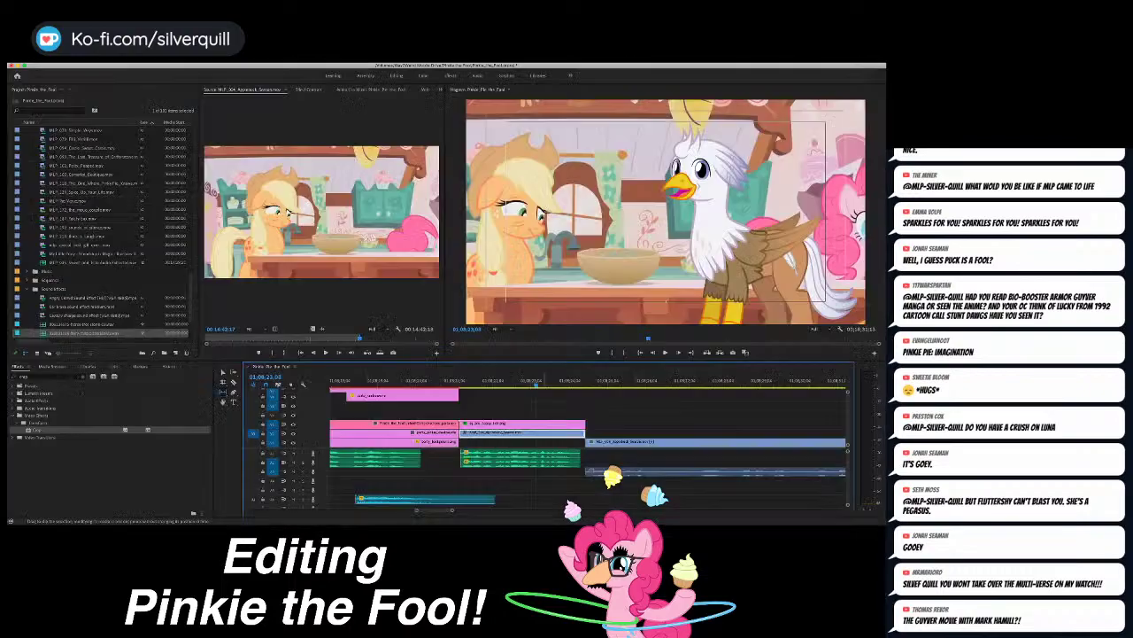
key("space")
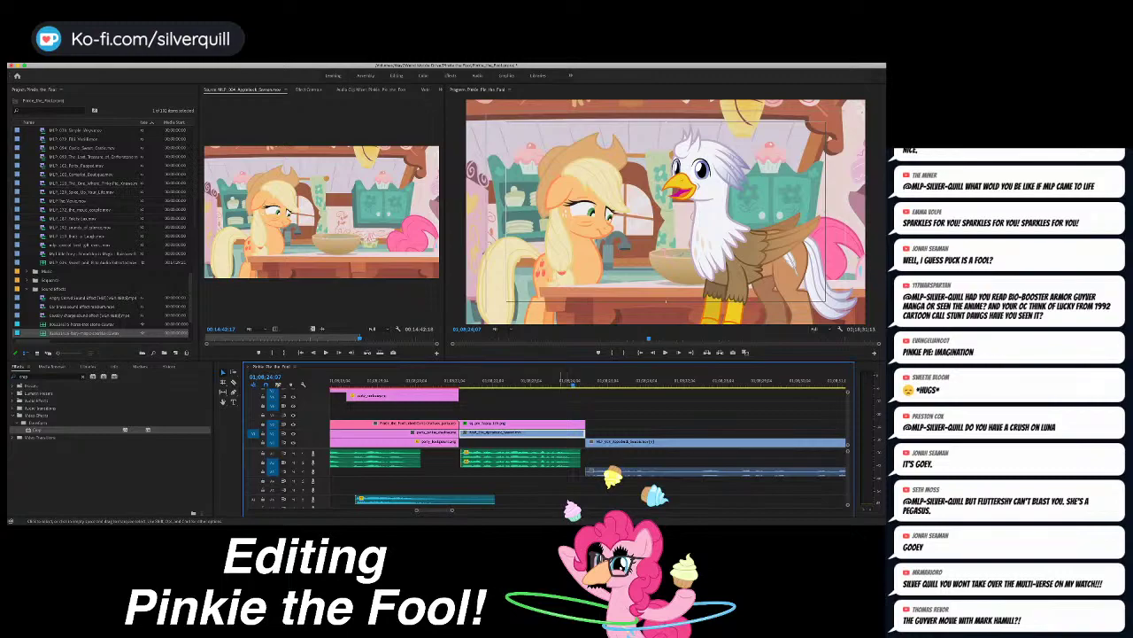
key("space")
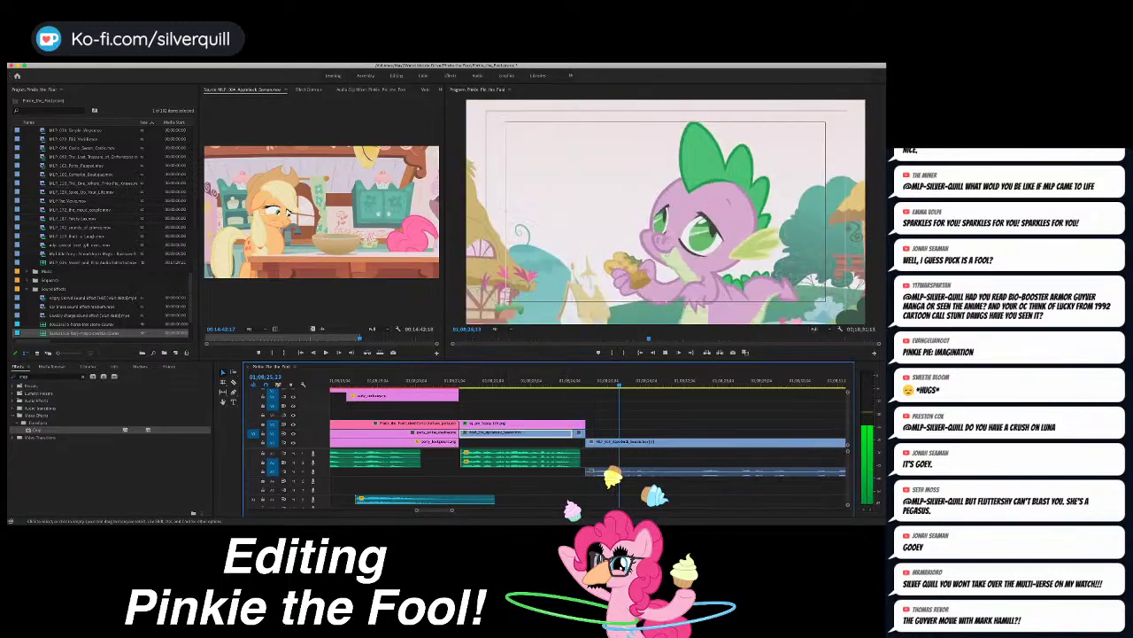
Step: Play on through the Spike and hospital bed footage and mark an In point at the start of the next griffon clip
key("minus")
key("minus")
key("minus")
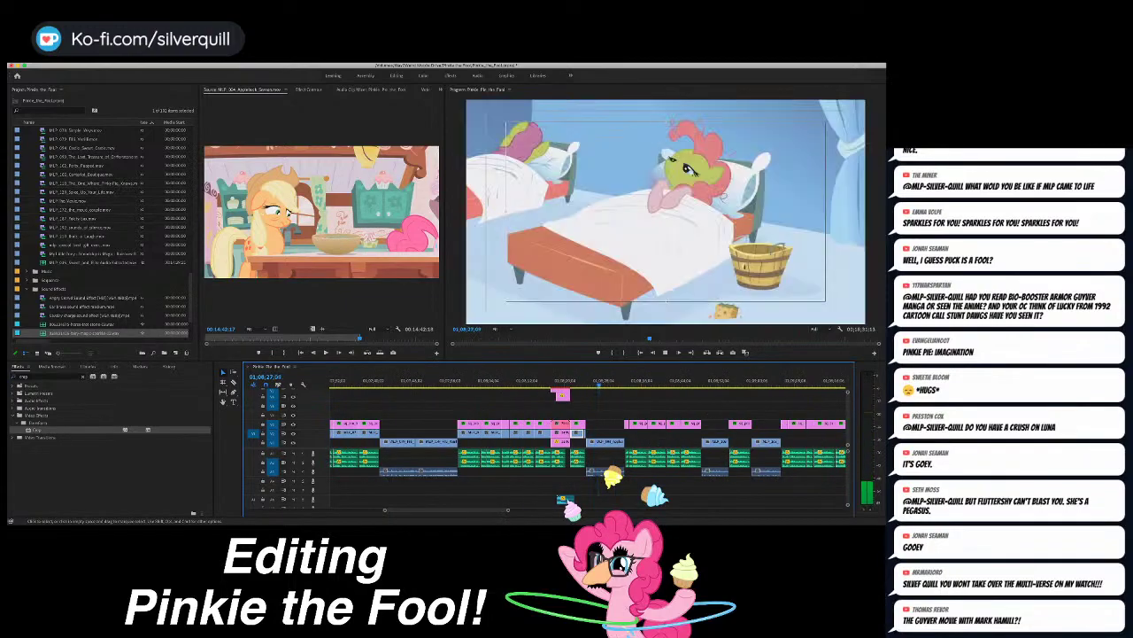
key("equal")
key("equal")
key("equal")
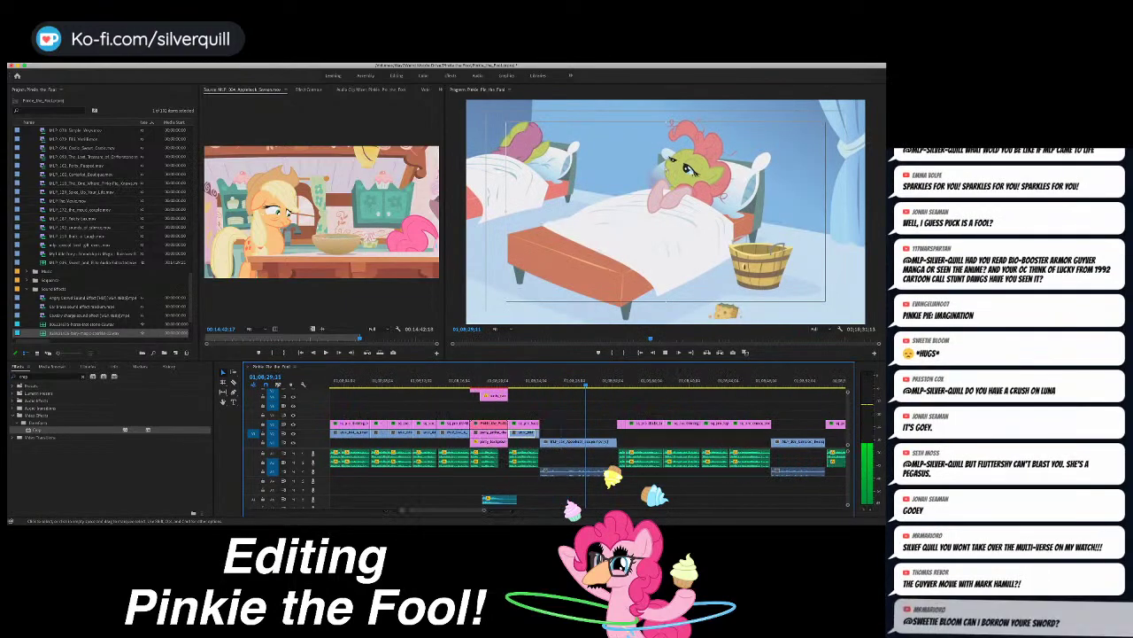
key("equal")
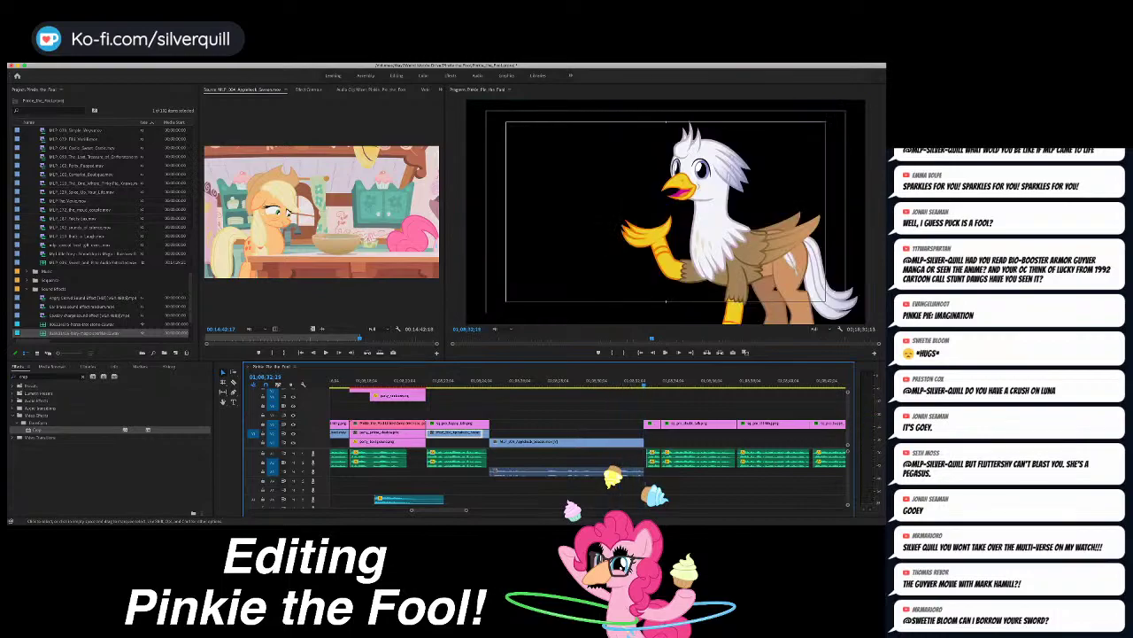
key("i")
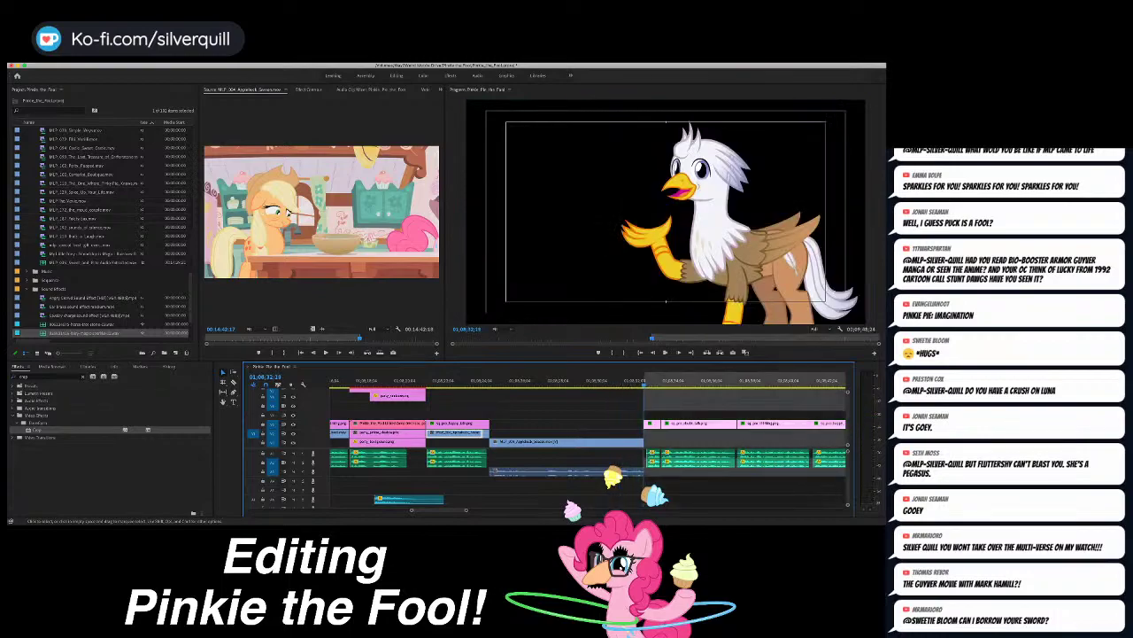
key("Left")
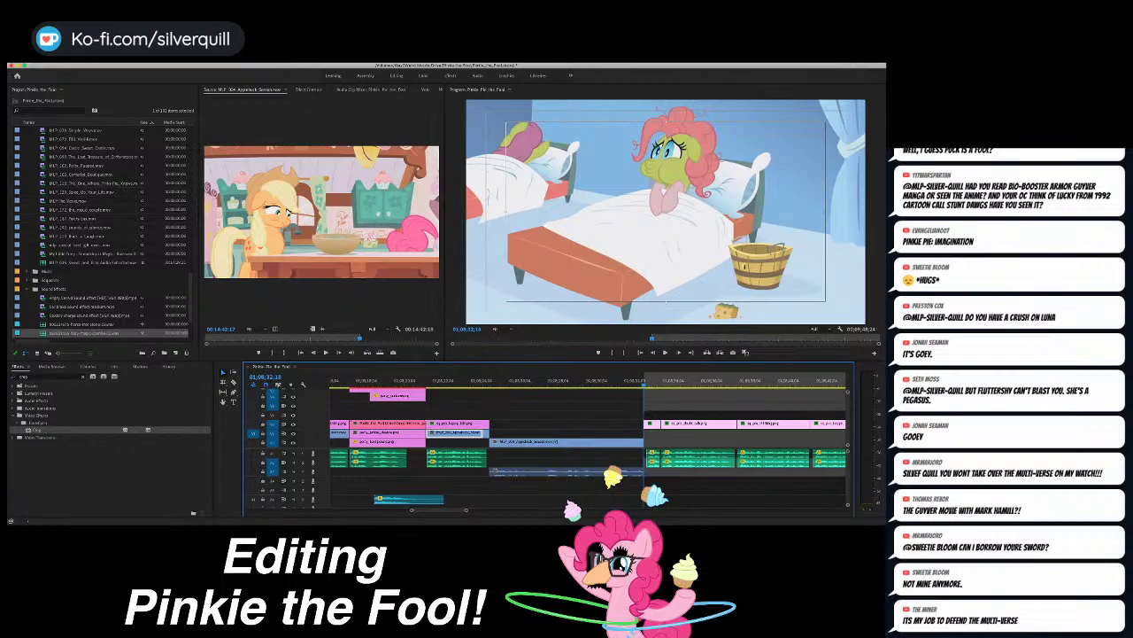
Step: Bring the whole sequence into view on the timeline and save the project
key("super+Tab")
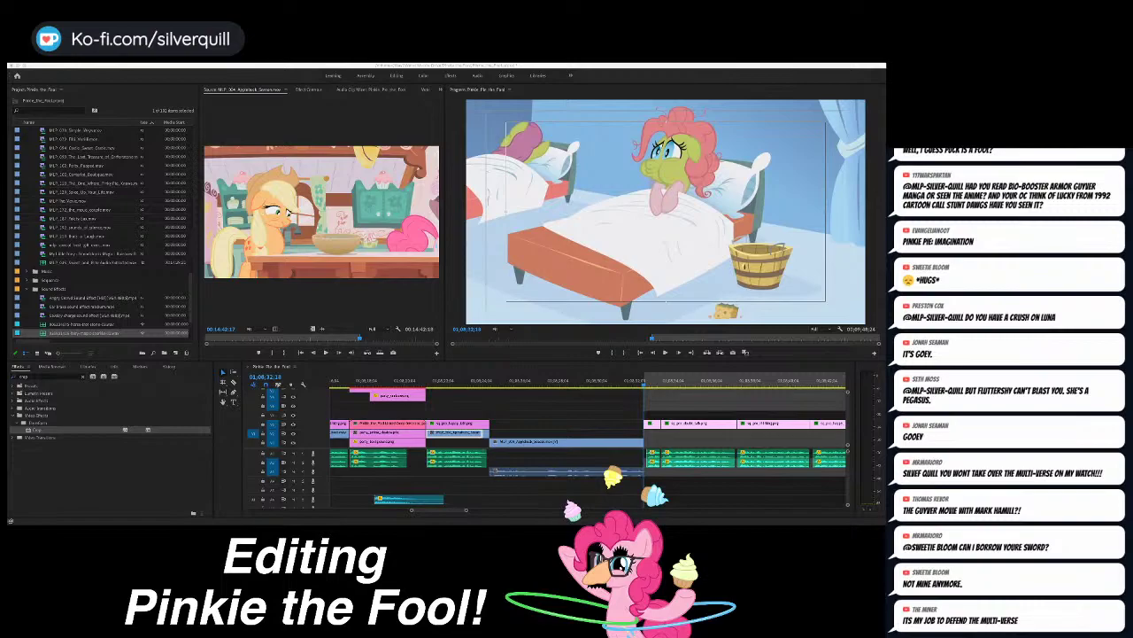
key("super+Tab")
key("minus")
key("minus")
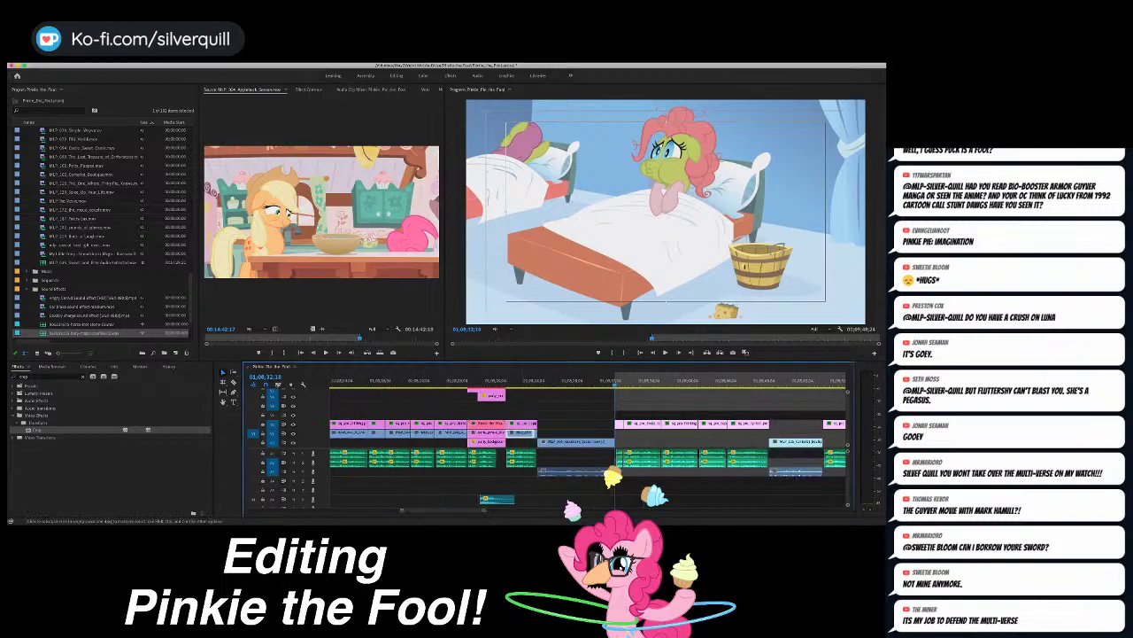
key("minus")
key("minus")
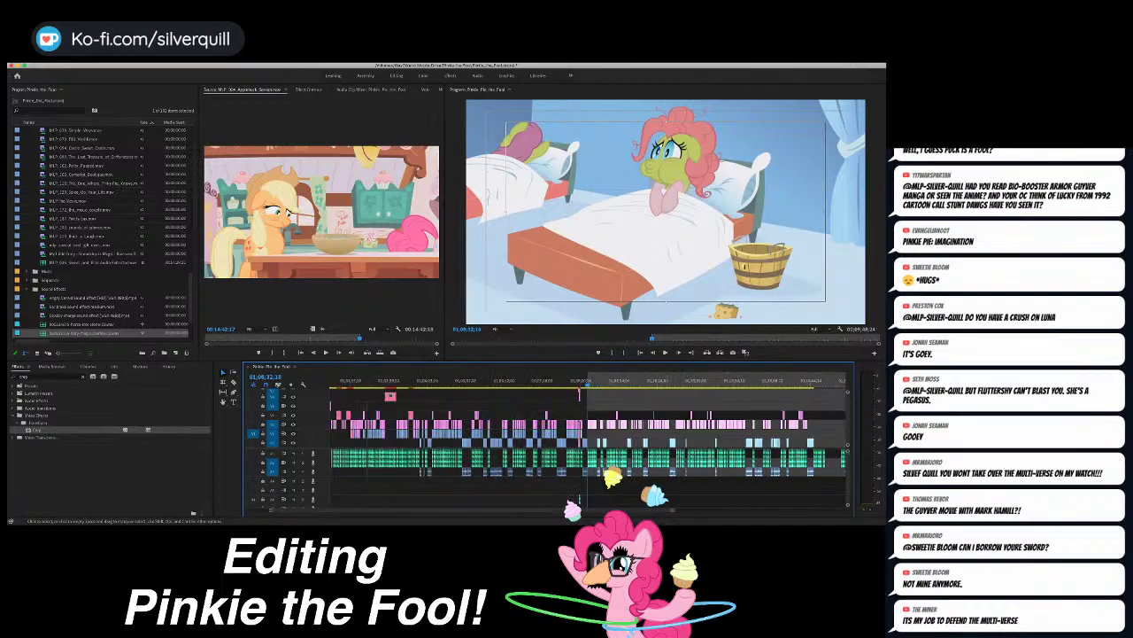
key("minus")
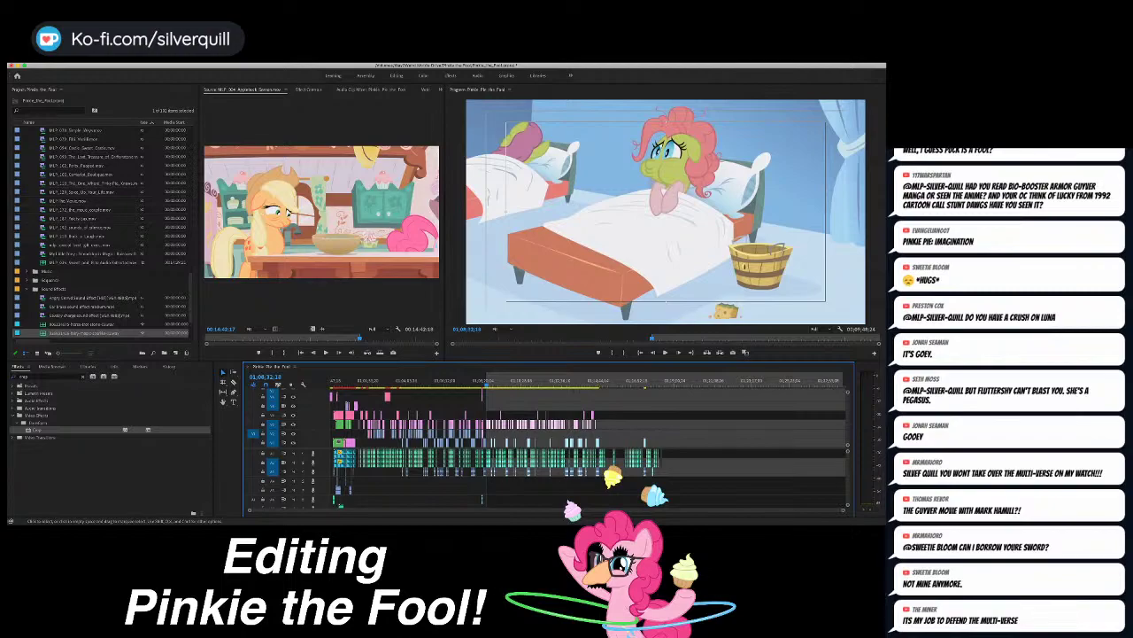
key("super+s")
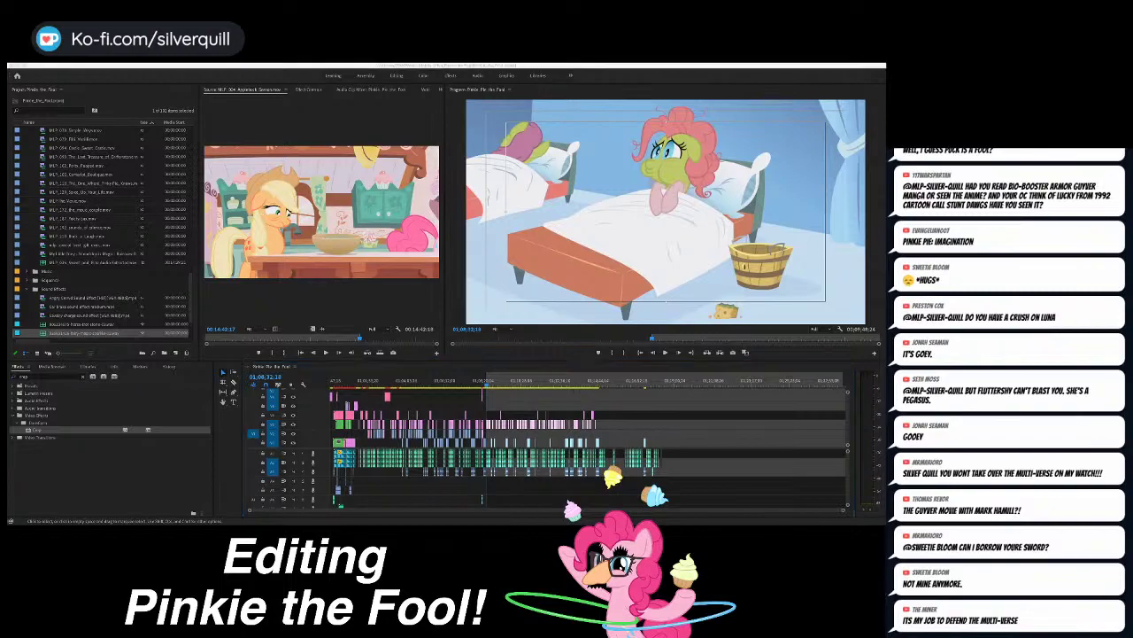
Step: Select the long clip on the upper video track and move the playhead back to the early griffon section around 01;02;15
key("alt+Tab")
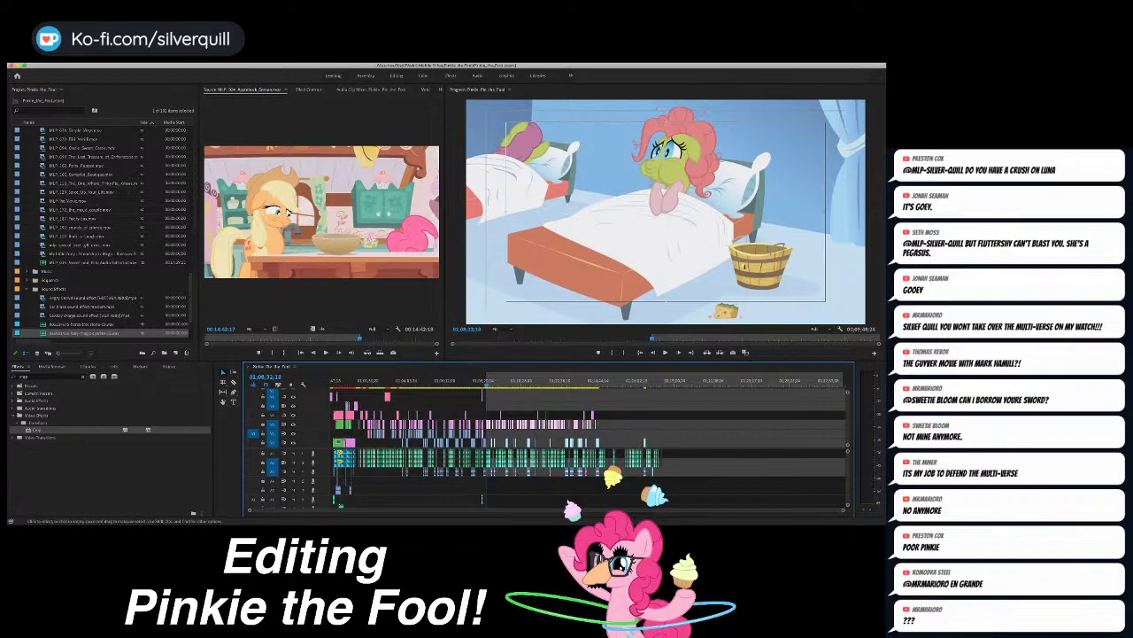
key("=")
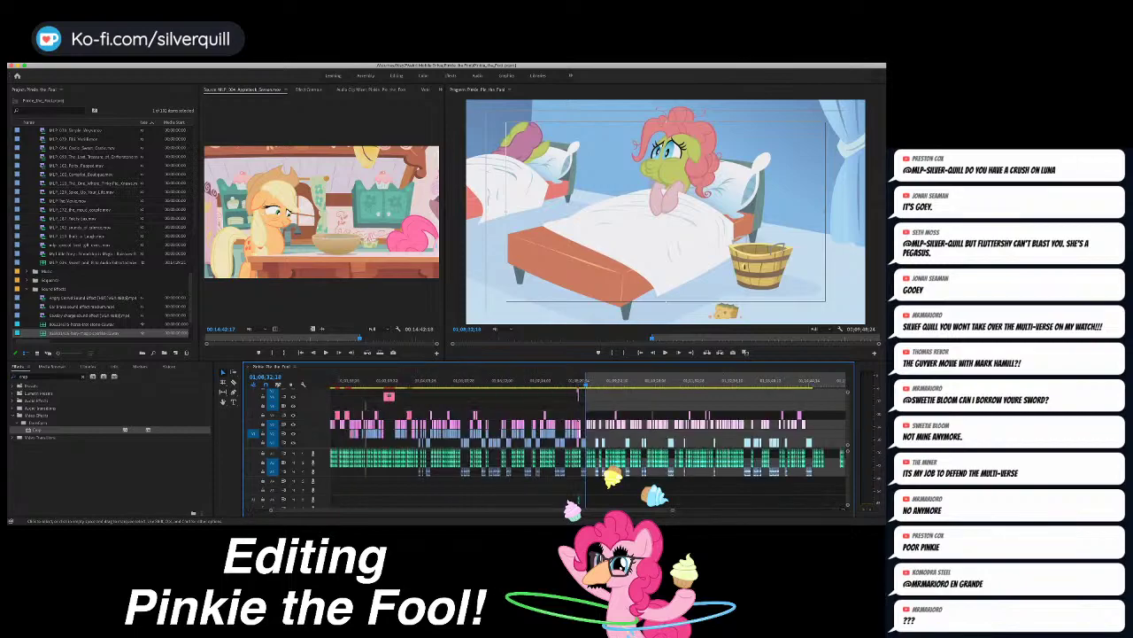
left_click(558, 396)
left_click(563, 406)
left_click(571, 381)
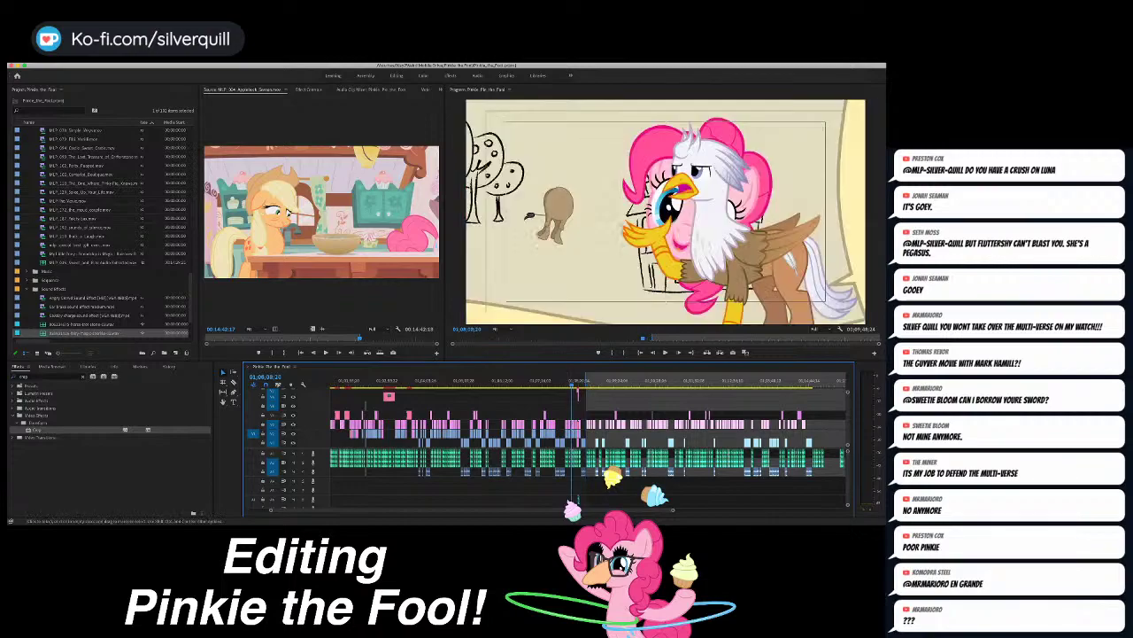
left_click(522, 396)
scroll(522, 397, "left", 3)
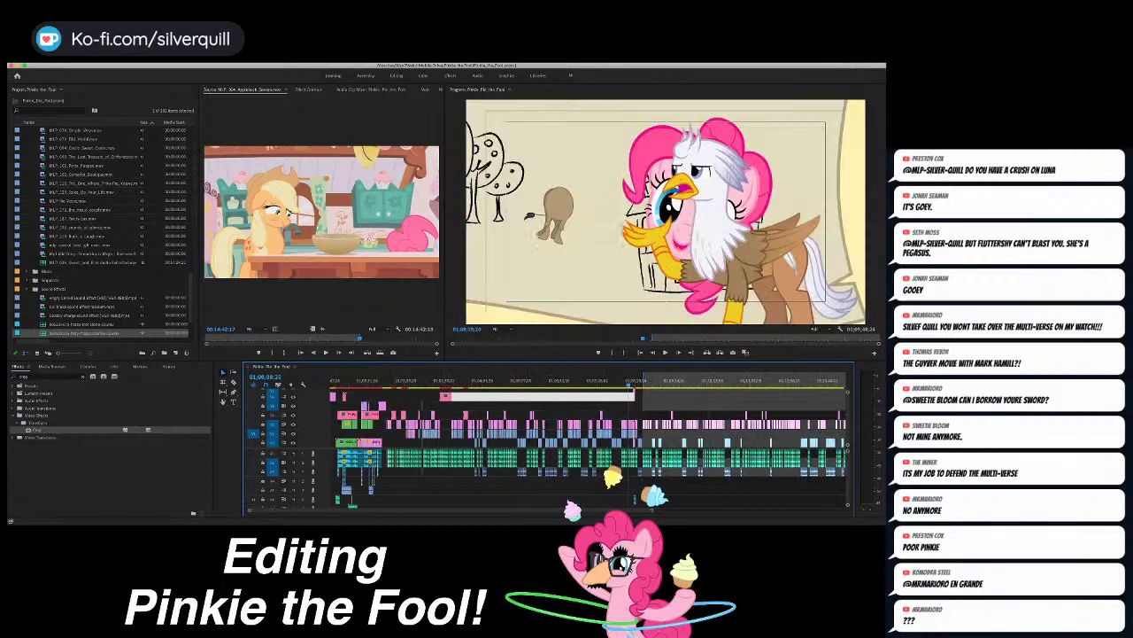
left_click(435, 382)
left_click_drag(435, 381, 416, 382)
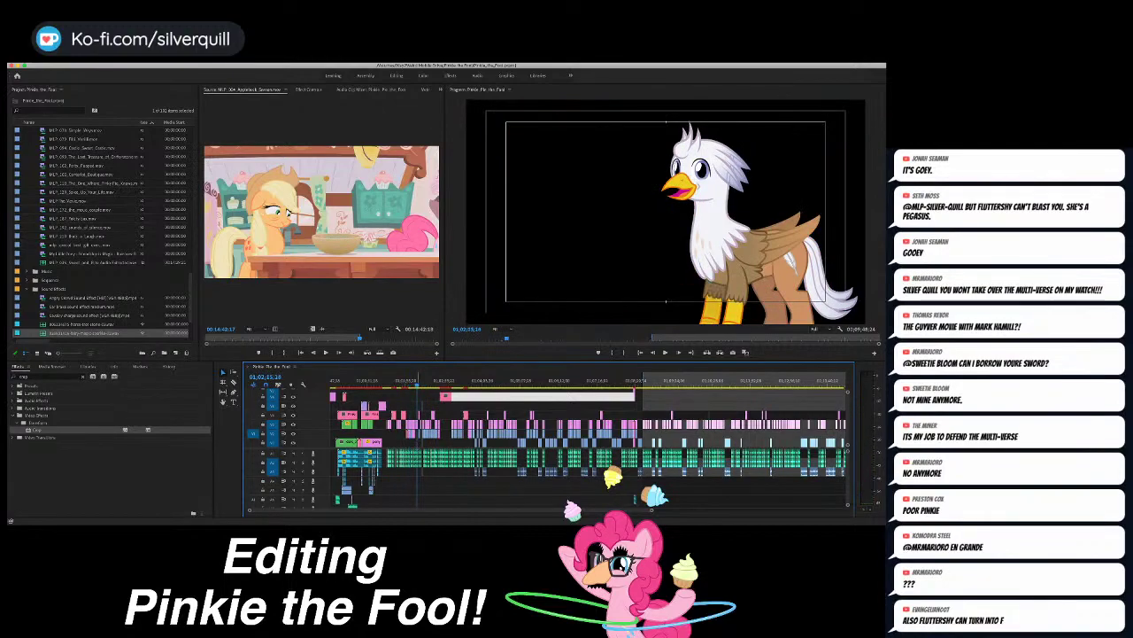
Step: Paste the copied attributes onto the griffon's background clips from about 01;02;18;09 up to the next upper-track animation
key("equal")
key("equal")
key("equal")
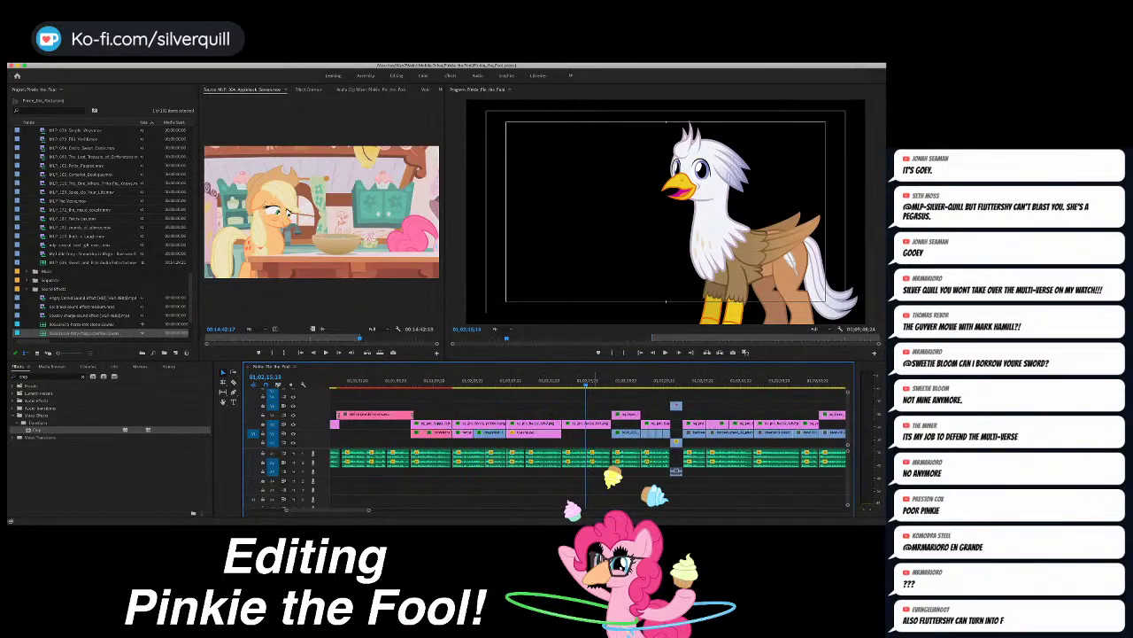
left_click(611, 382)
left_click(627, 433)
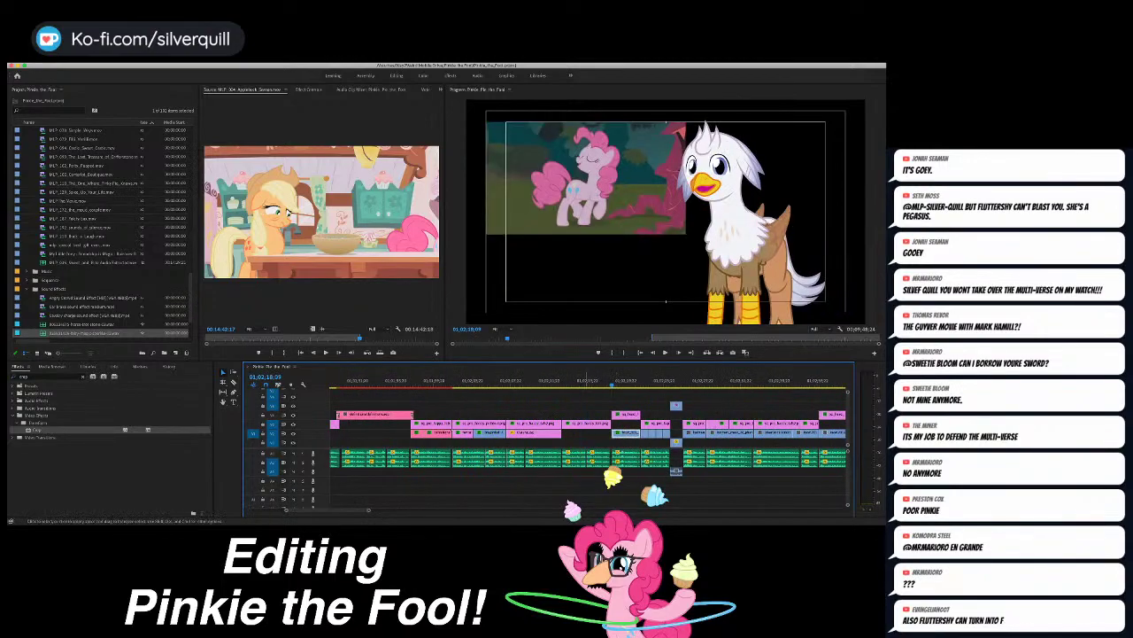
scroll(589, 443, "right", 5)
left_click_drag(628, 443, 416, 432)
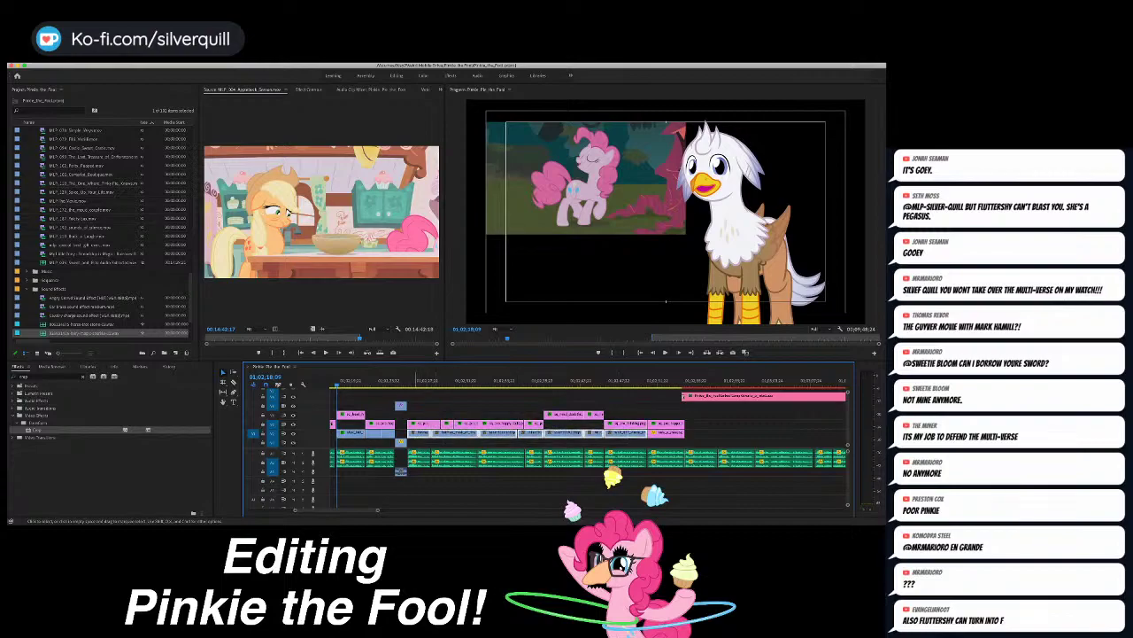
key("alt+super+v")
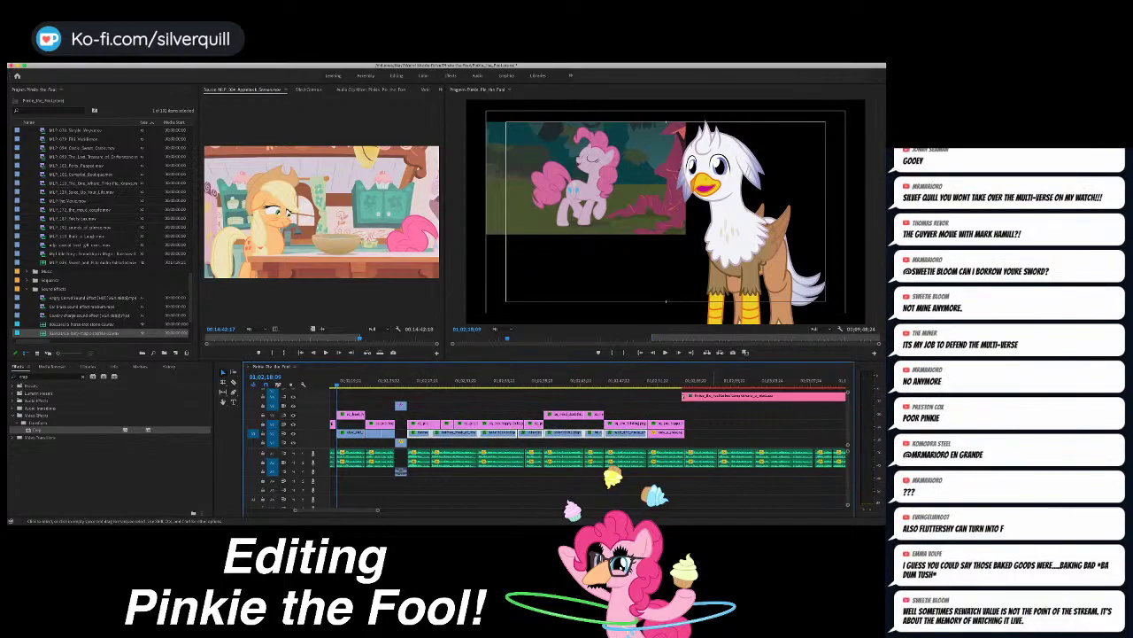
Step: Paste the same attributes onto the run of background clips between the two upper-track animations
scroll(589, 443, "right", 6)
scroll(589, 443, "right", 2)
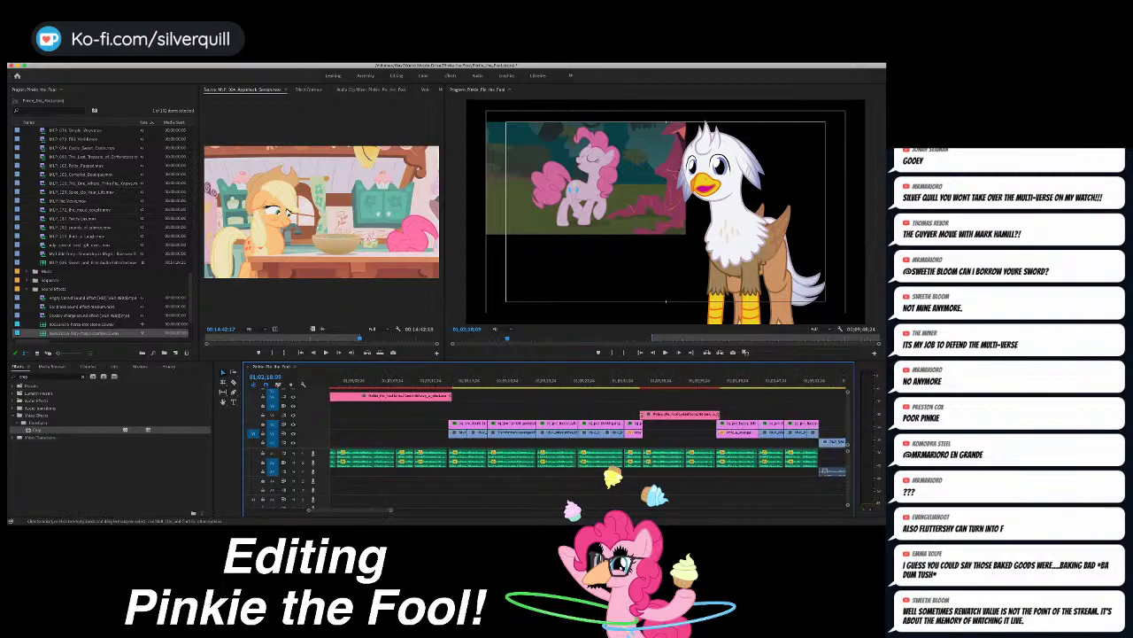
left_click_drag(434, 438, 616, 434)
key("super+alt+v")
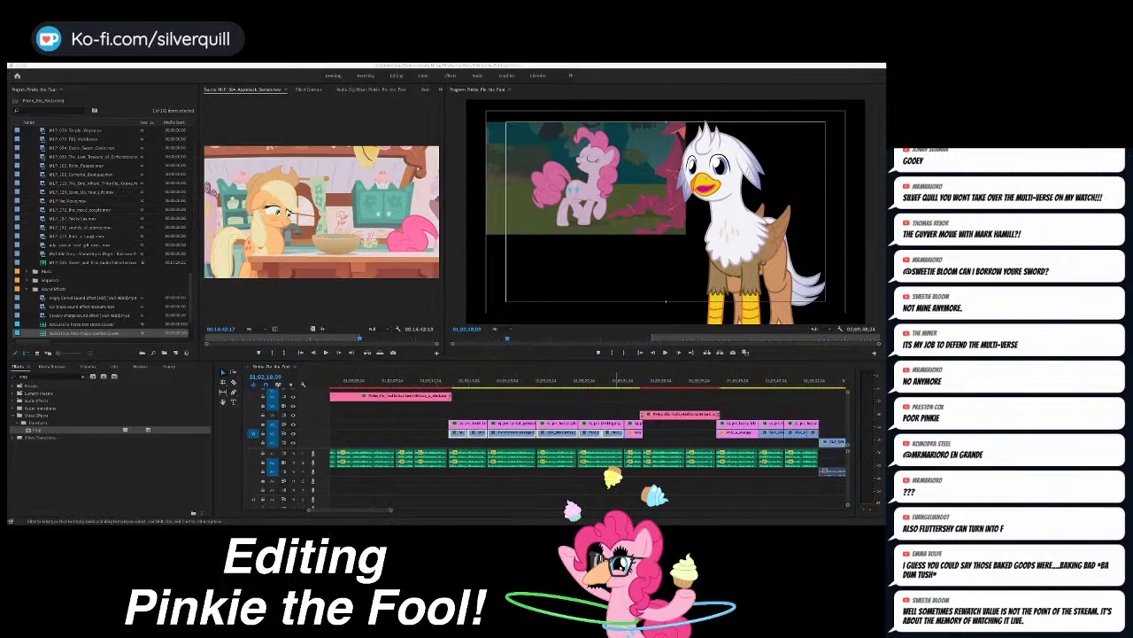
Step: Apply the copied attributes to the remaining groups of griffon background clips up to the marked In point
scroll(589, 443, "right", 5)
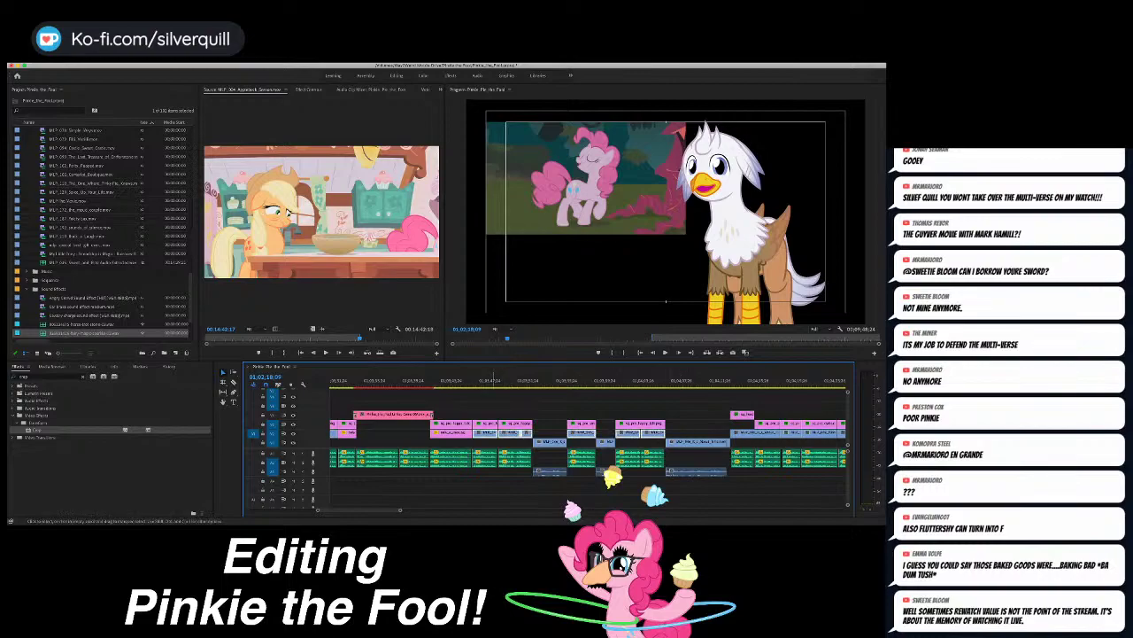
scroll(588, 434, "right", 5)
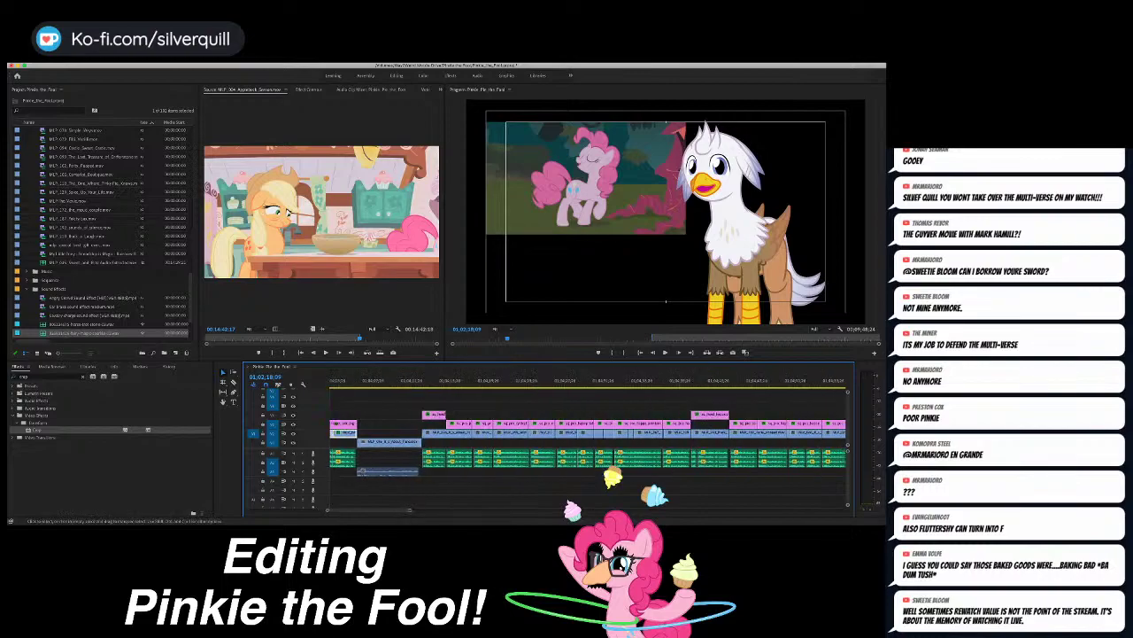
scroll(588, 443, "right", 5)
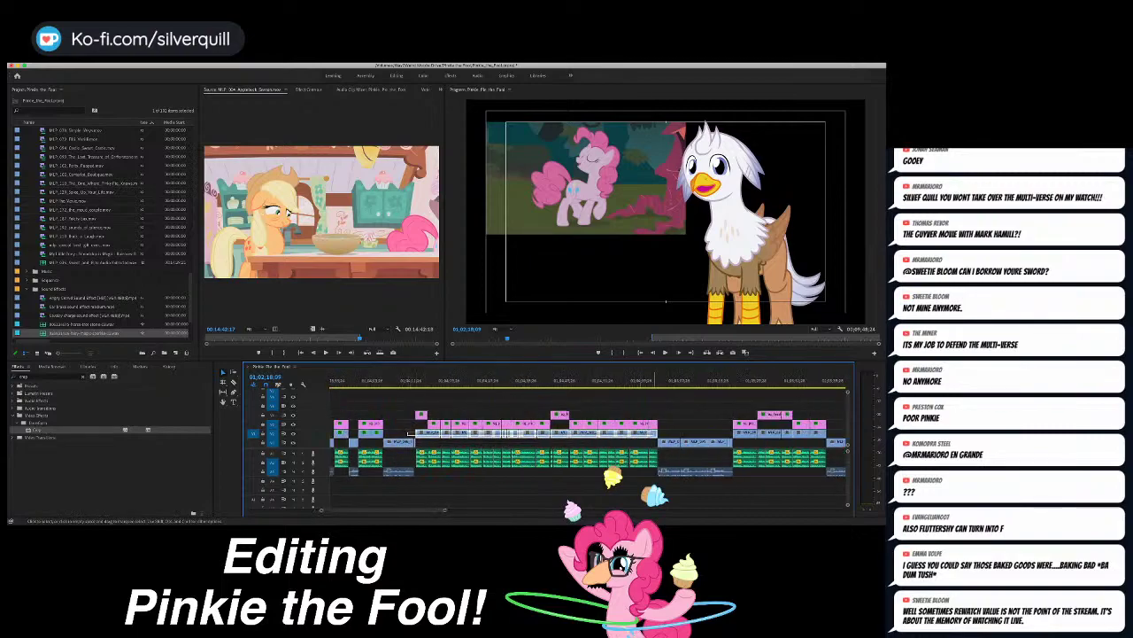
scroll(588, 443, "right", 5)
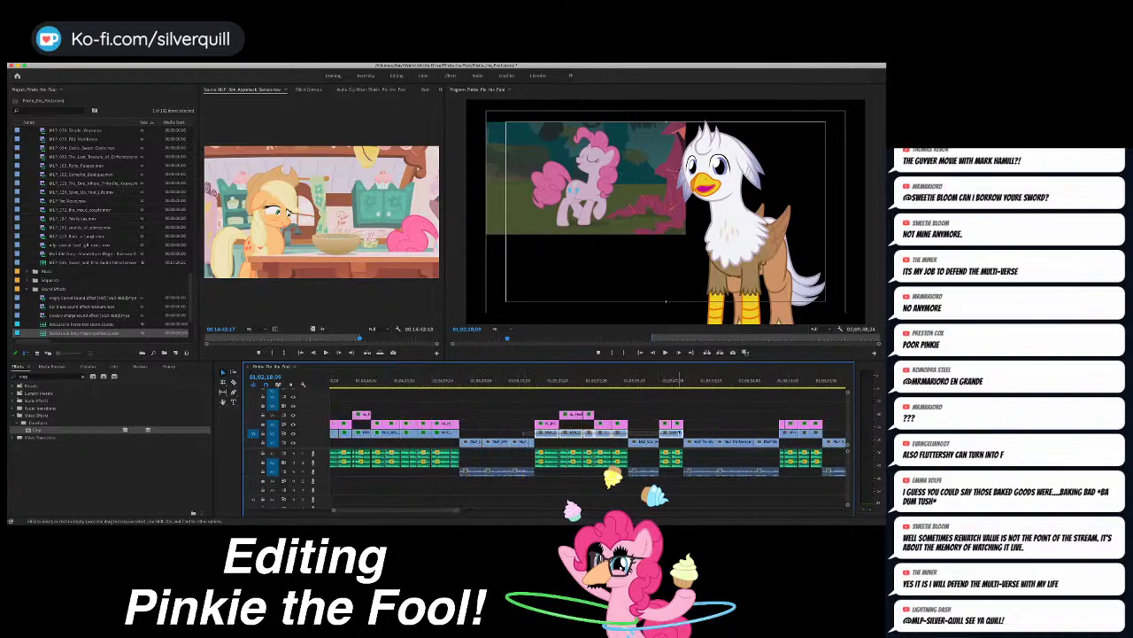
scroll(588, 443, "right", 5)
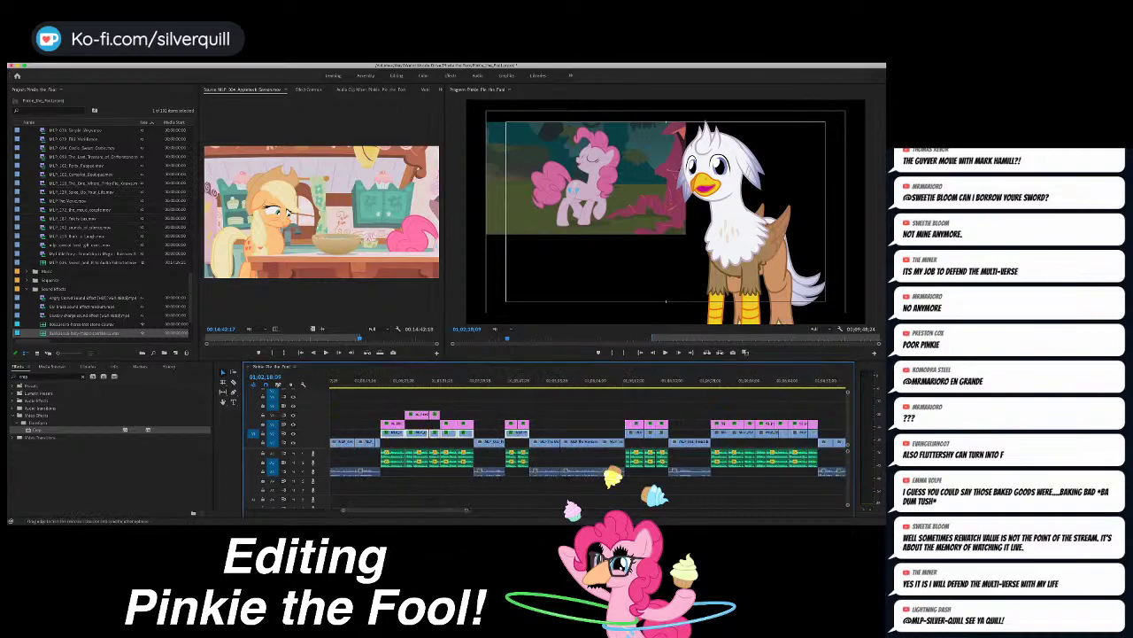
scroll(588, 443, "right", 2)
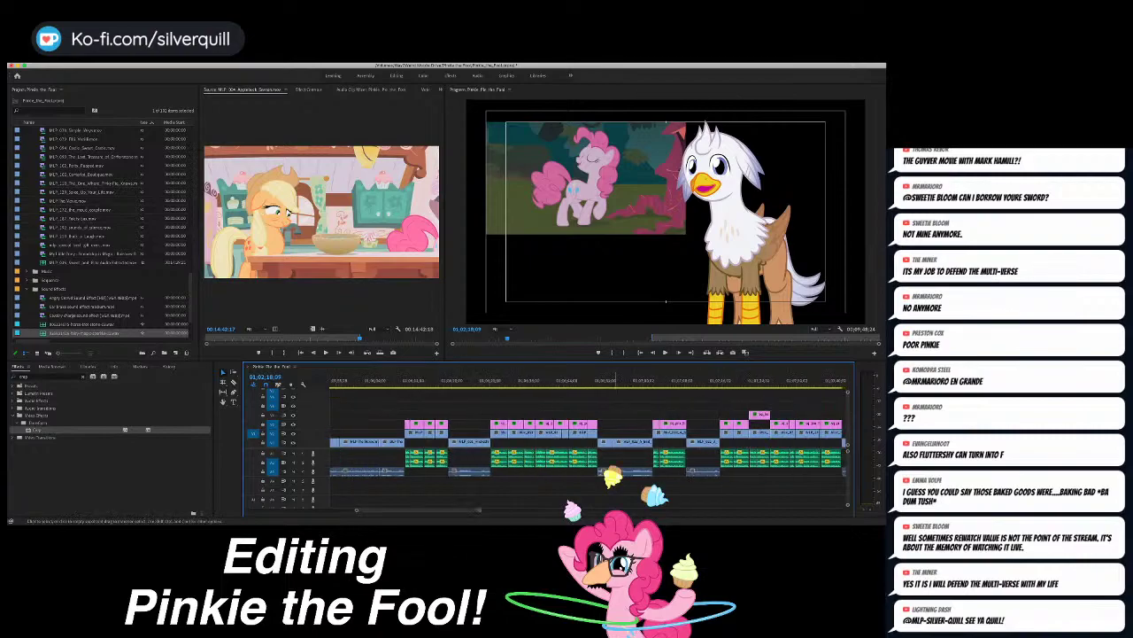
left_click_drag(395, 432, 795, 440)
left_click_drag(831, 432, 832, 435)
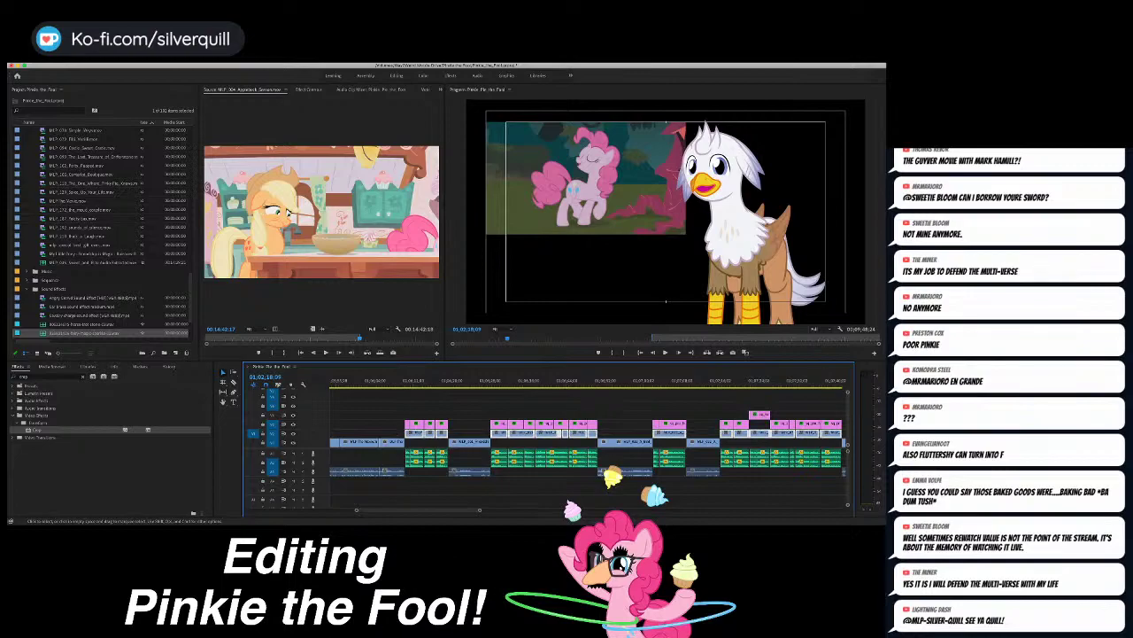
key("super+Tab")
key("super+Tab")
scroll(588, 443, "right", 10)
scroll(588, 443, "right", 2)
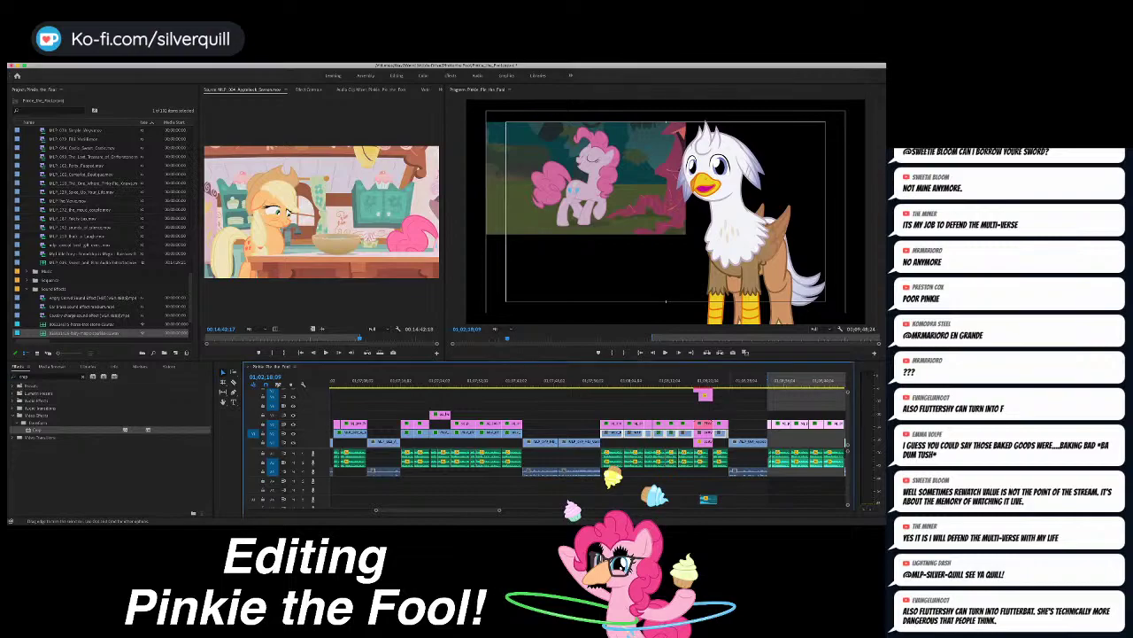
Step: Return to the opening scene around 01;00;42;26 and check the empty stretches on the upper video track
key("minus")
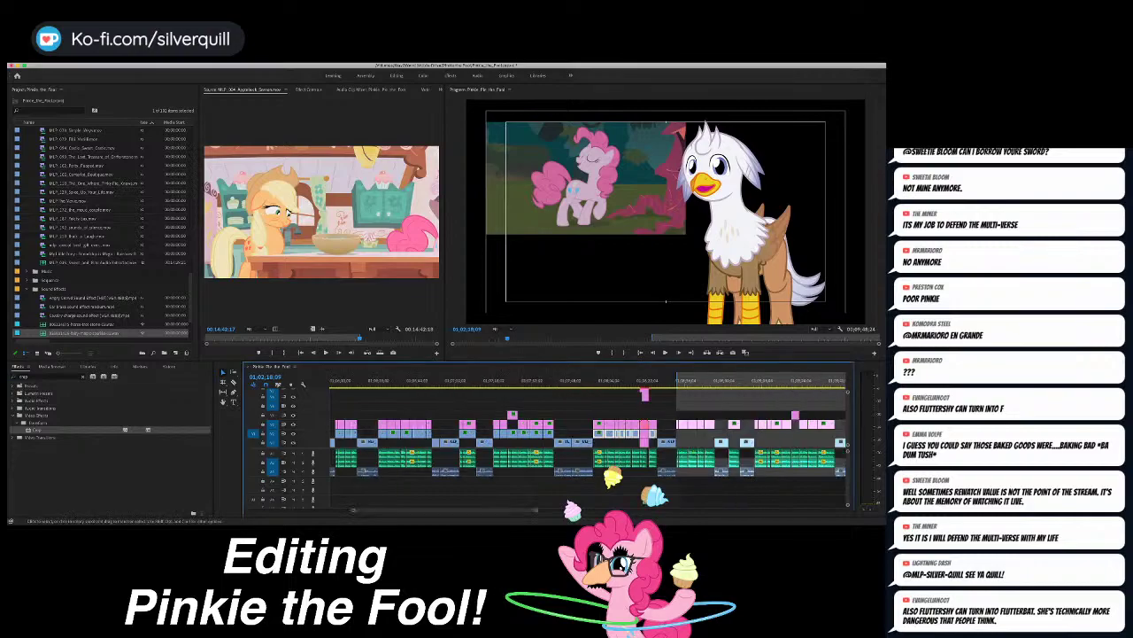
key("minus")
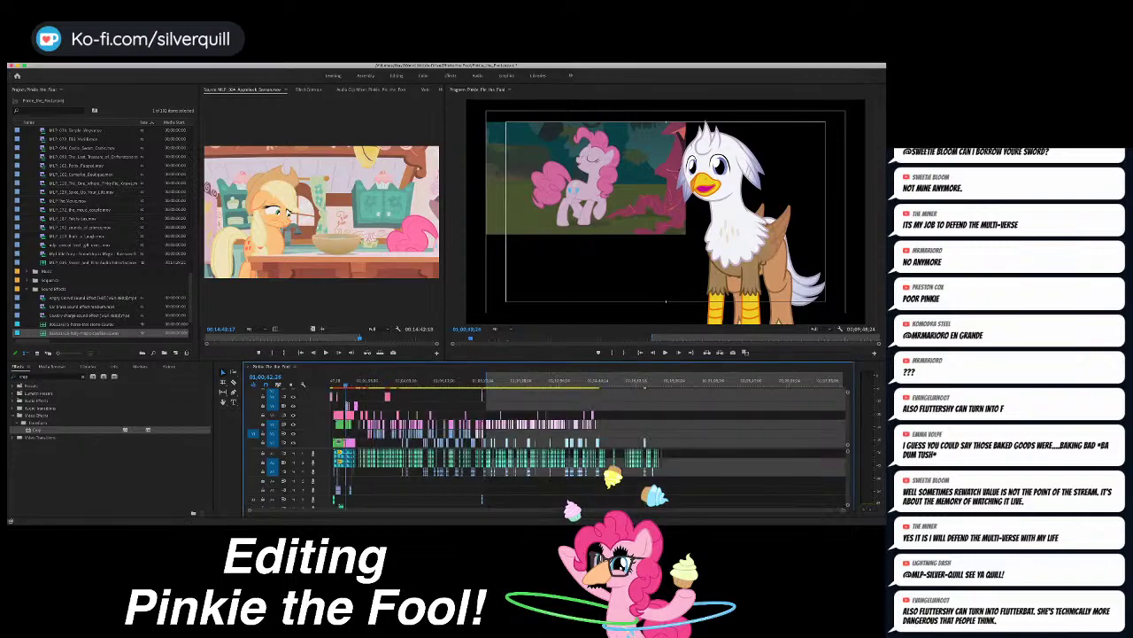
key("equal")
key("equal")
key("equal")
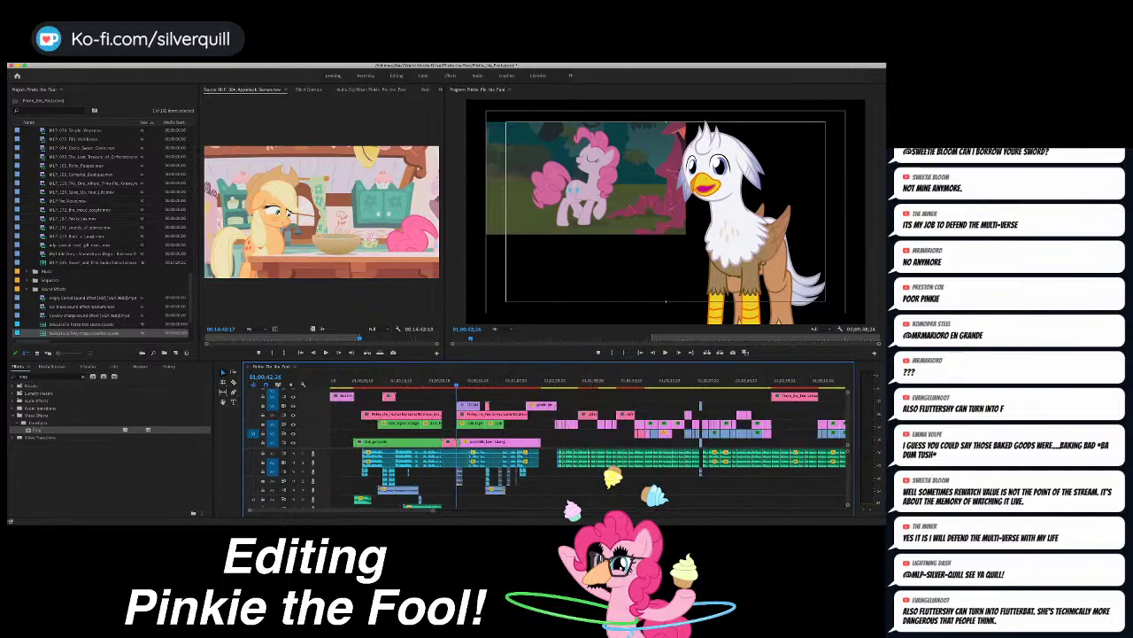
scroll(588, 443, "right", 5)
scroll(588, 443, "left", 5)
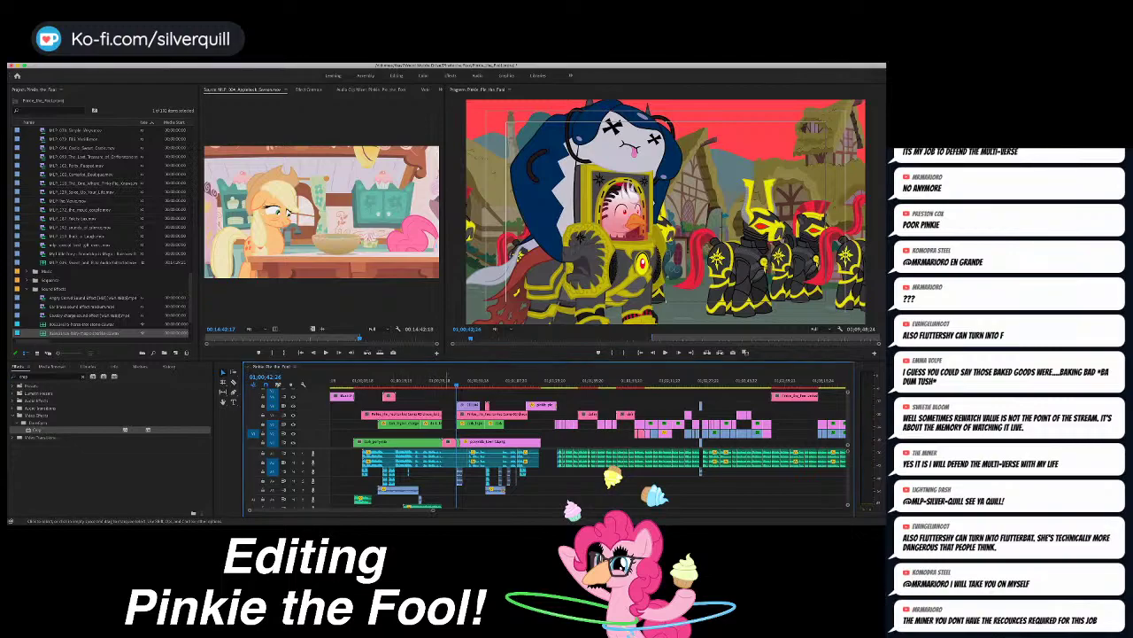
left_click(567, 396)
scroll(566, 398, "right", 3)
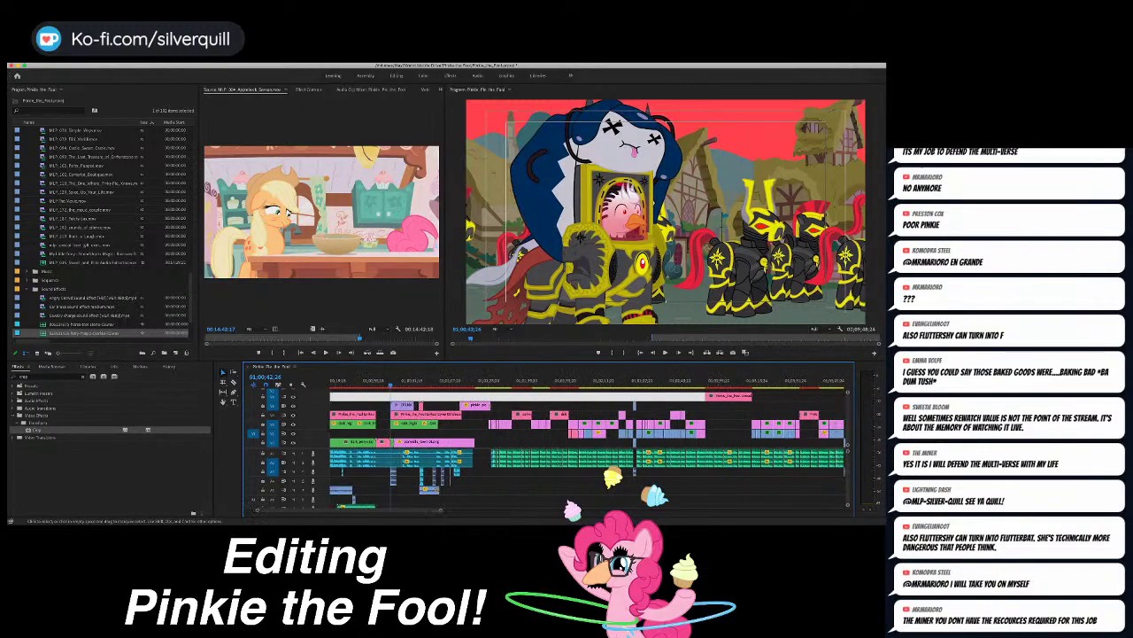
left_click(779, 398)
key("minus")
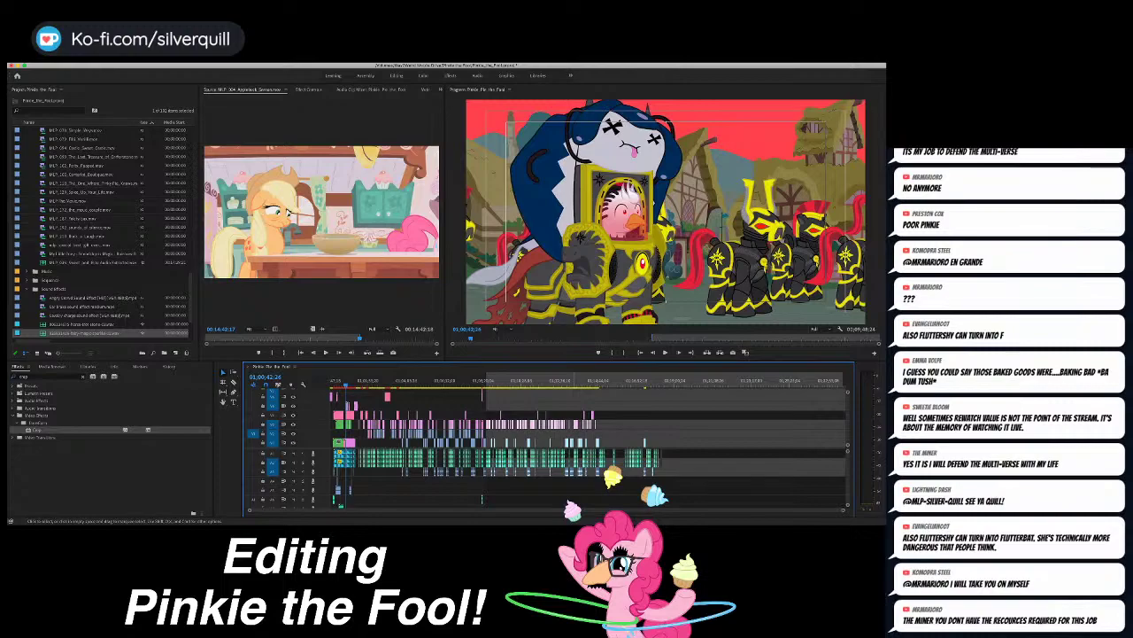
Step: Move the playhead back to the sequence's In point and examine the griffon clips around it closely
key("shift+i")
key("equal")
key("equal")
key("equal")
key("equal")
key("equal")
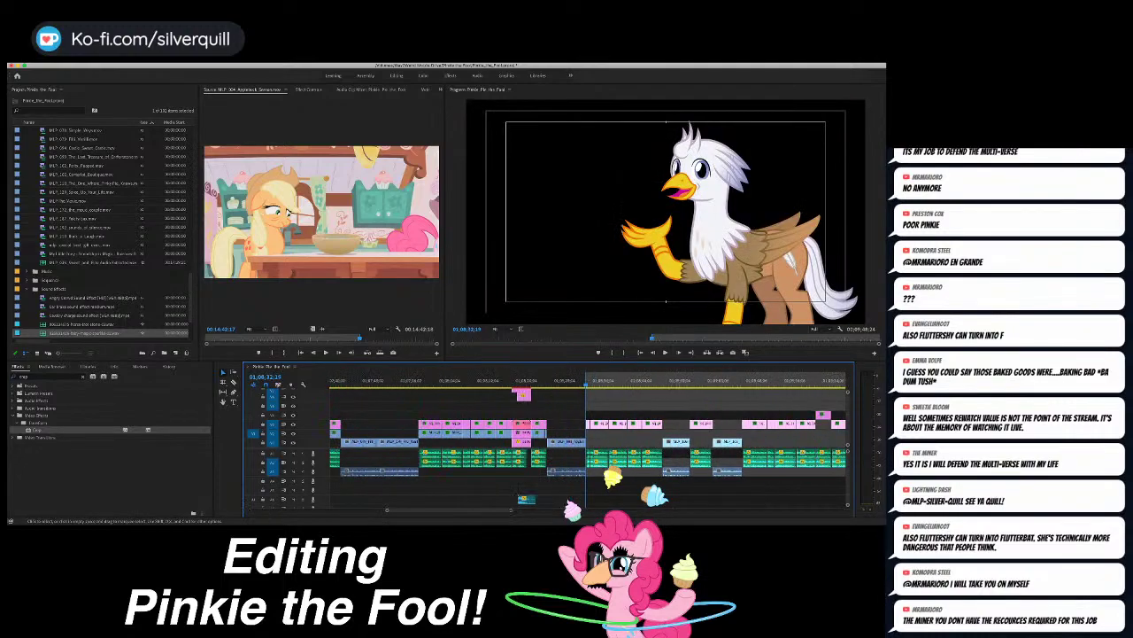
key("super+Tab")
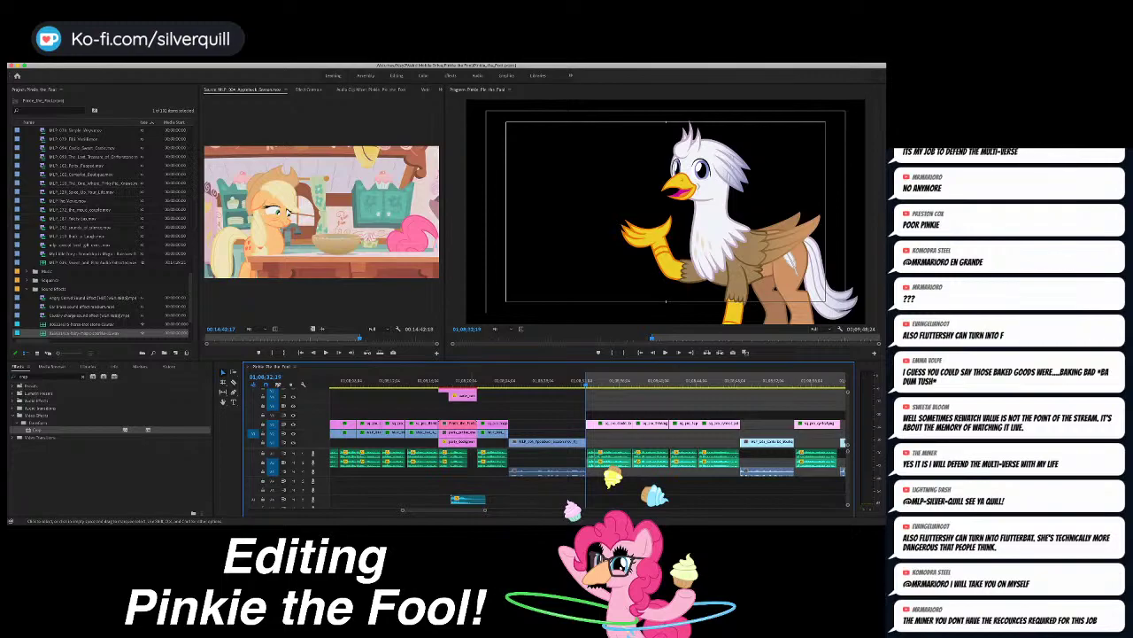
key("super+Tab")
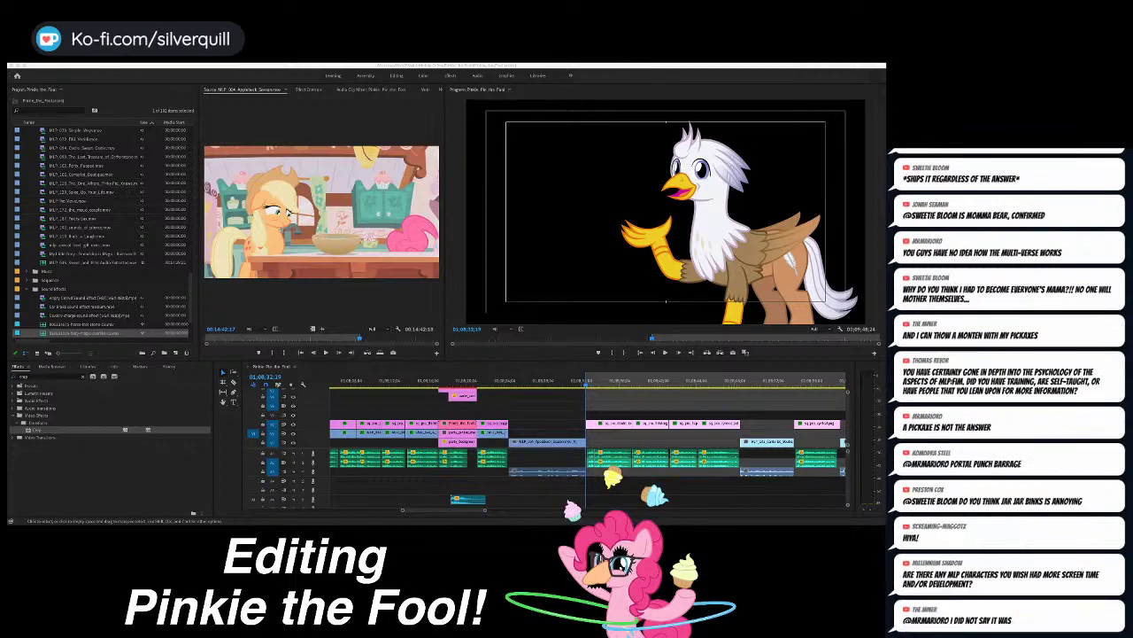
left_click(545, 490)
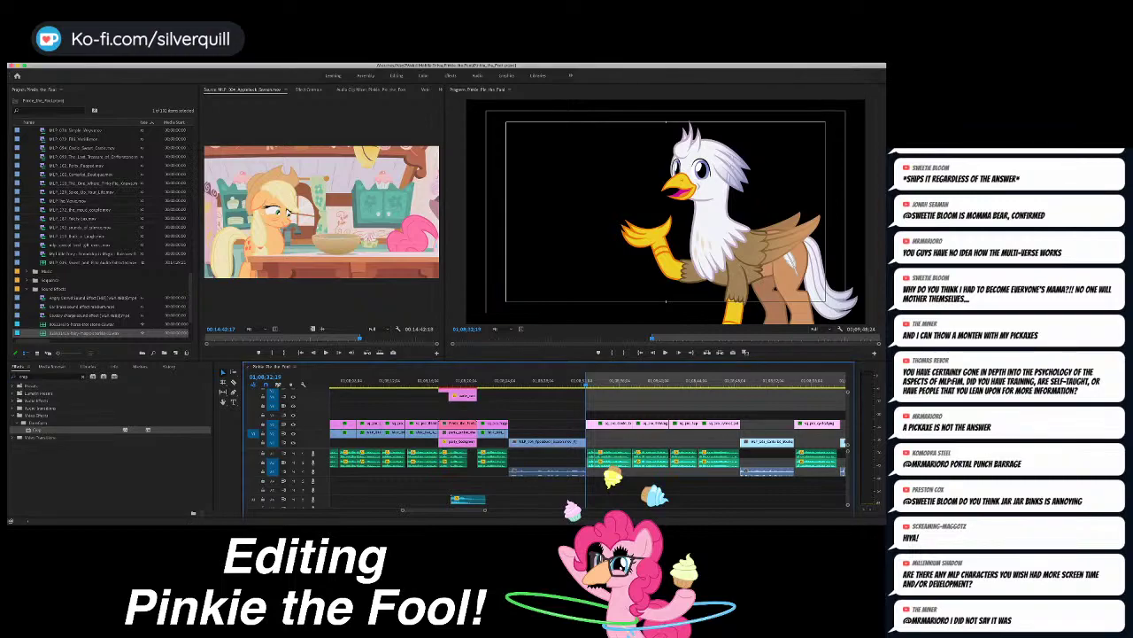
key("minus")
key("minus")
key("minus")
key("minus")
key("minus")
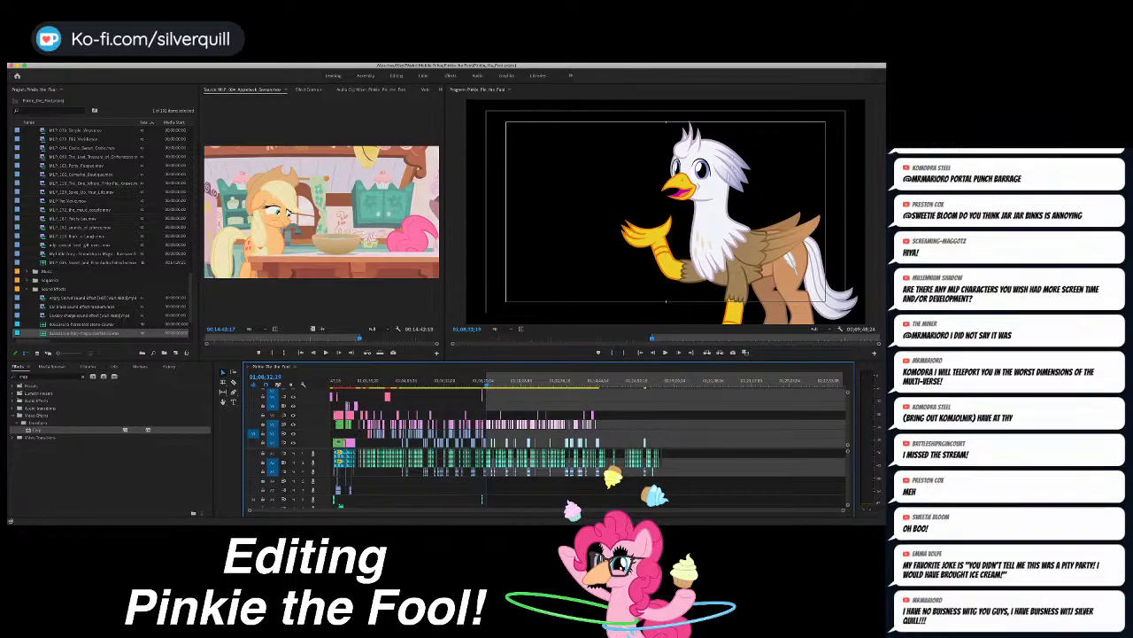
key("super+Tab")
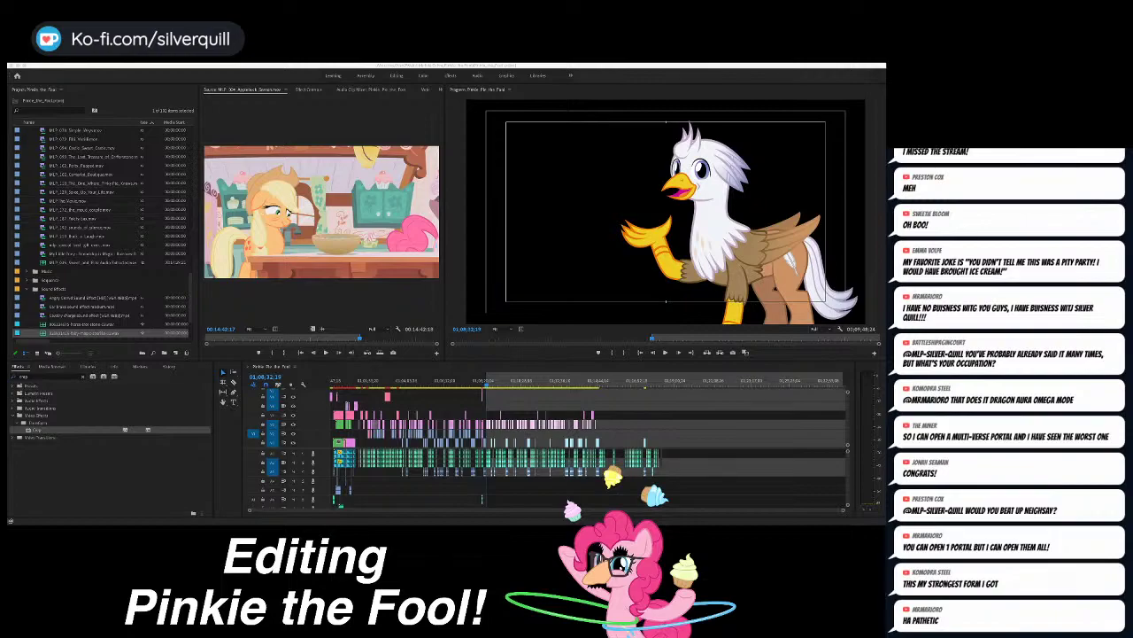
key("super+Tab")
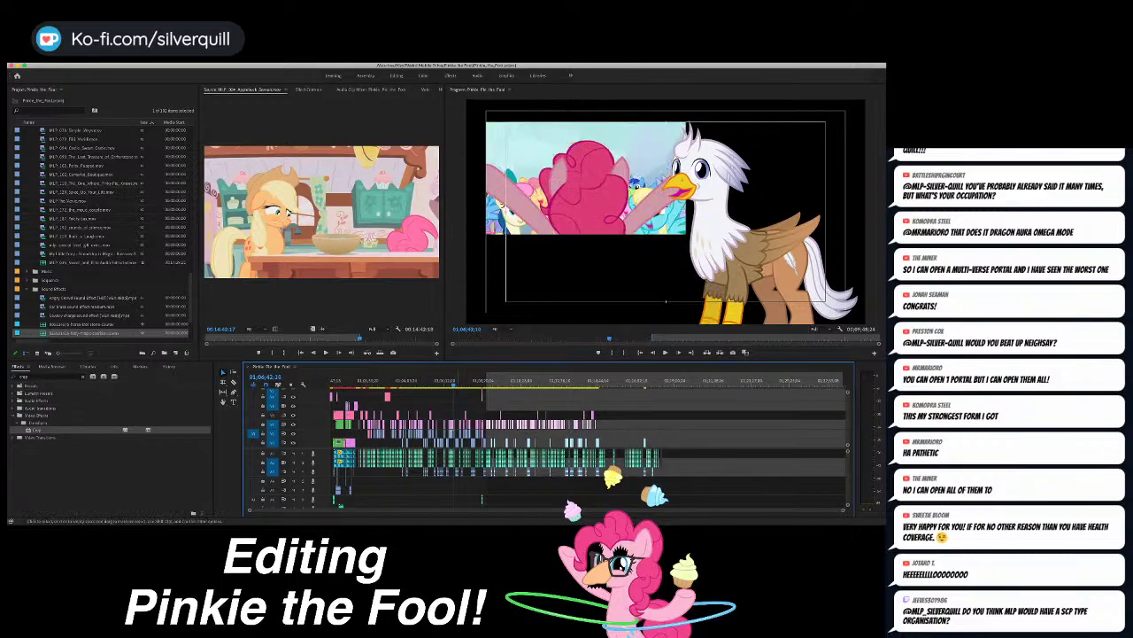
Step: Mark the griffon section following the Archetype definition, with an In point at 01;01;57;07 and an Out point at 01;02;24;11
left_click(373, 382)
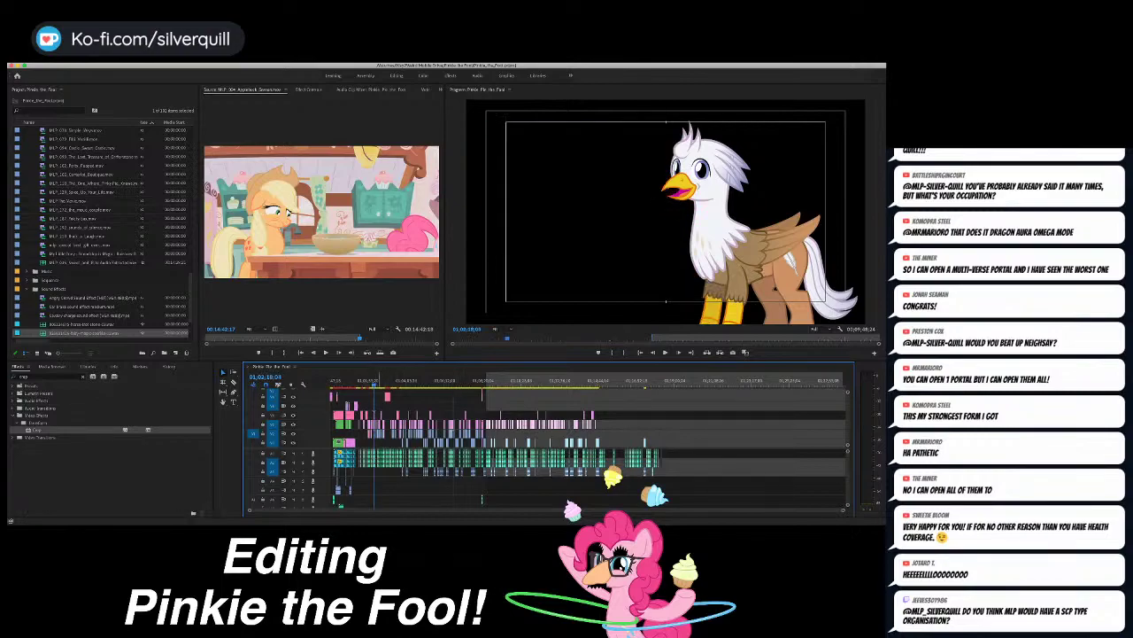
key("equal")
key("equal")
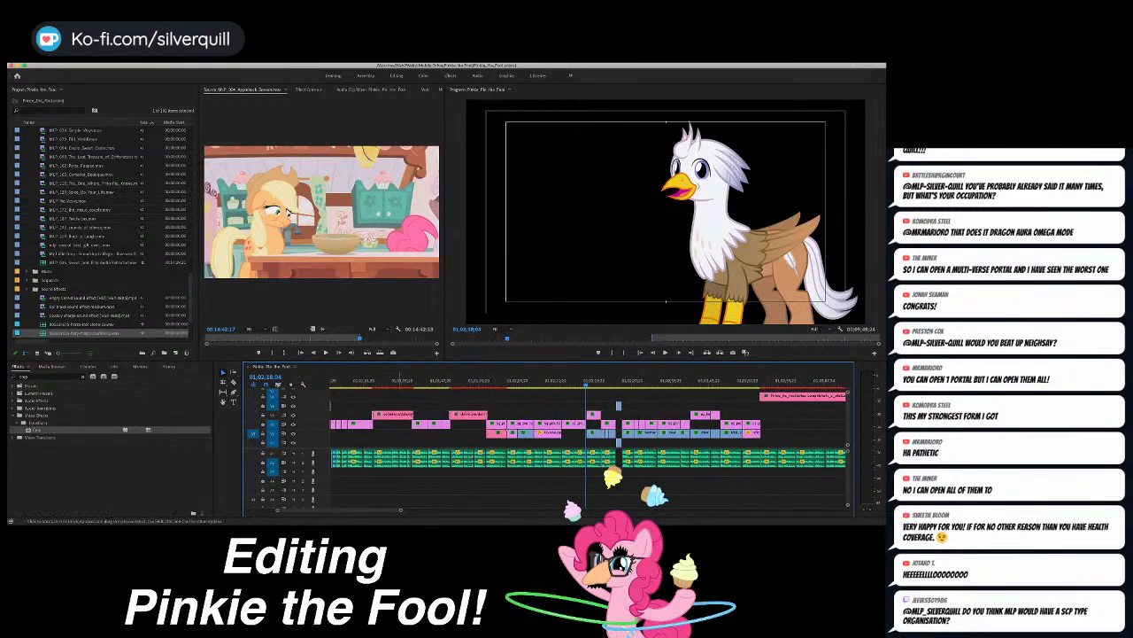
left_click(474, 381)
left_click(492, 397)
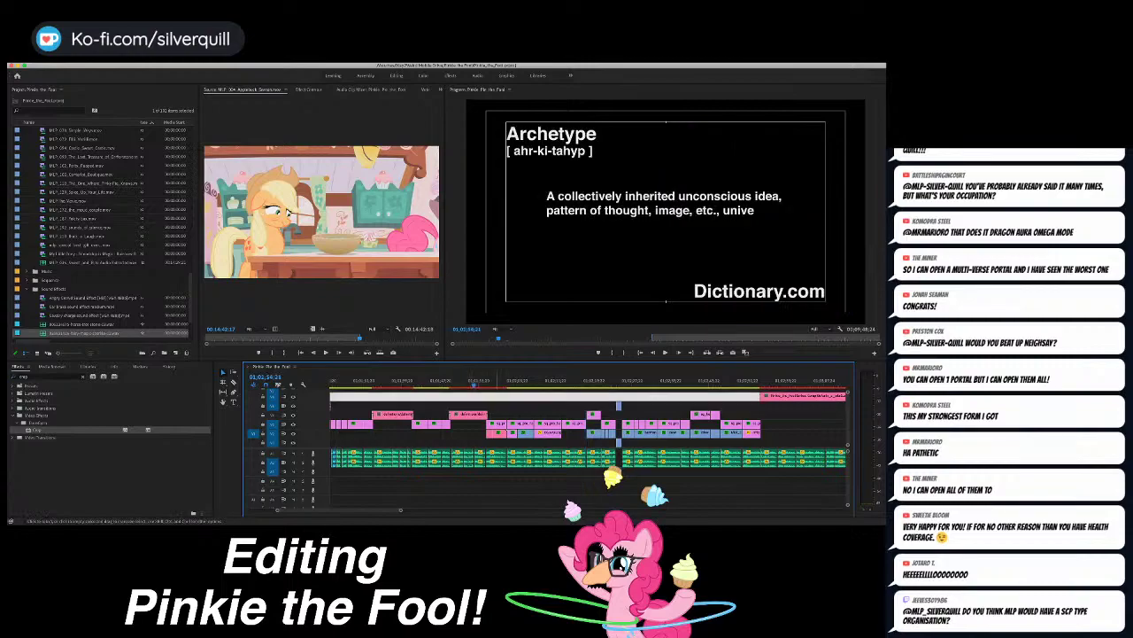
key("space")
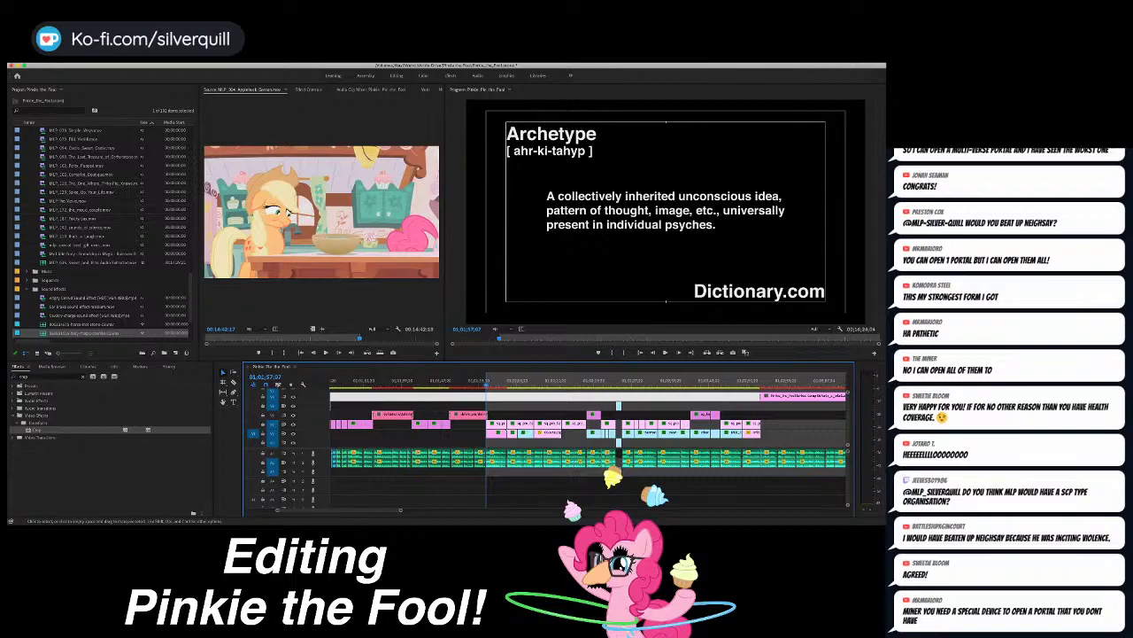
scroll(588, 443, "right", 1)
left_click(599, 382)
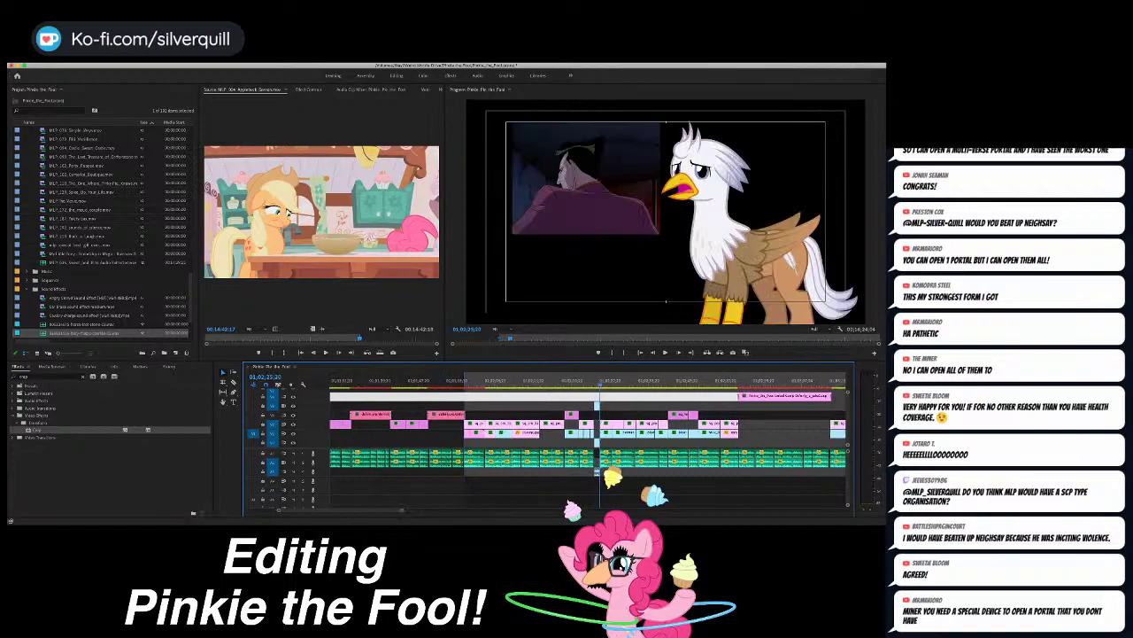
key("Up")
key("Left")
key("o")
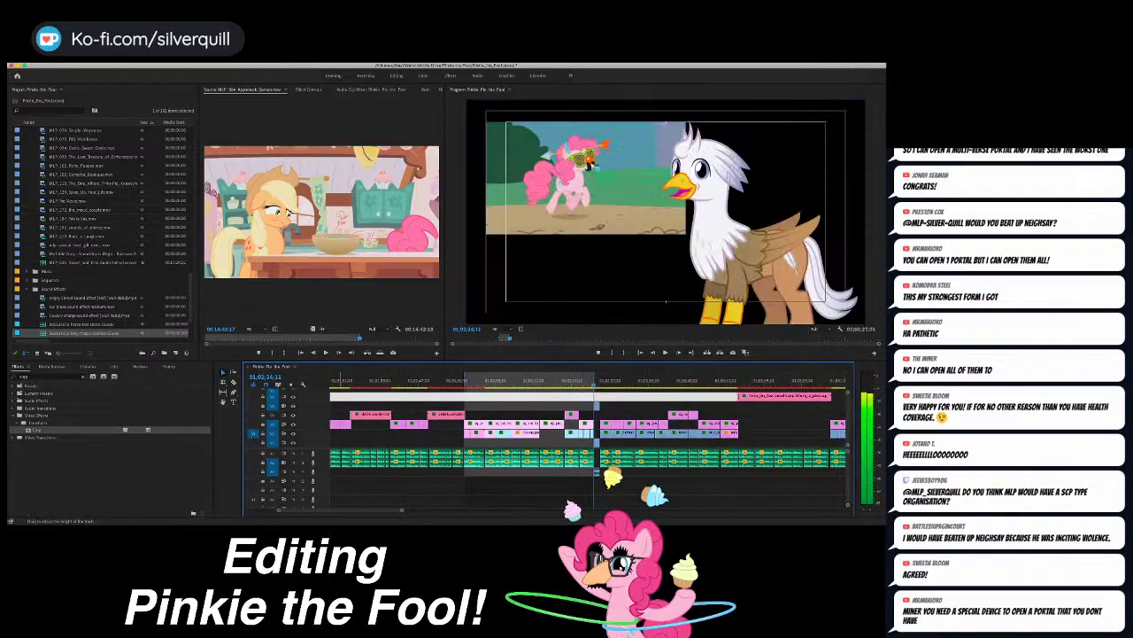
Step: Browse the project's Graphics bin and preview several party scene images, including the Pinkie cut-out and the party background
scroll(103, 233, "down", 3)
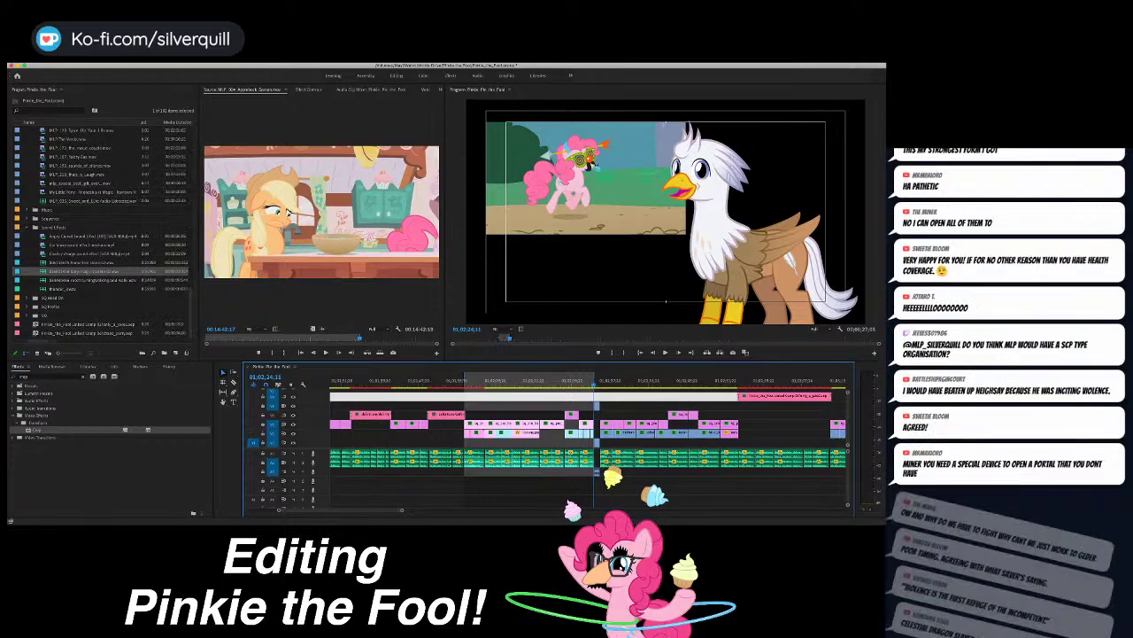
scroll(103, 233, "down", 5)
scroll(102, 234, "up", 1)
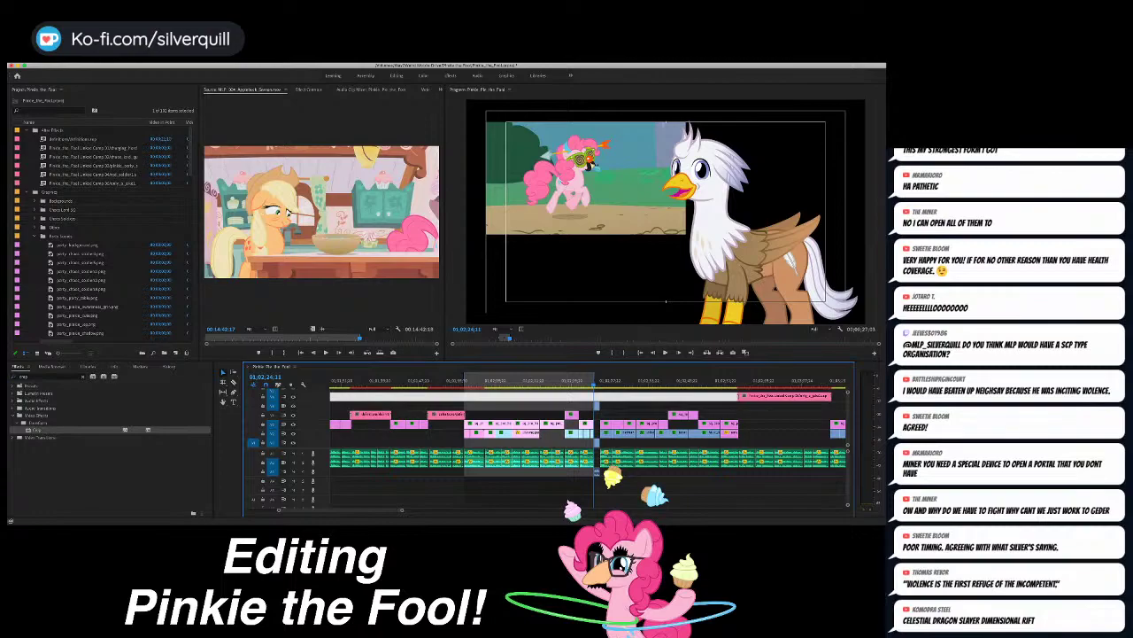
scroll(103, 234, "down", 2)
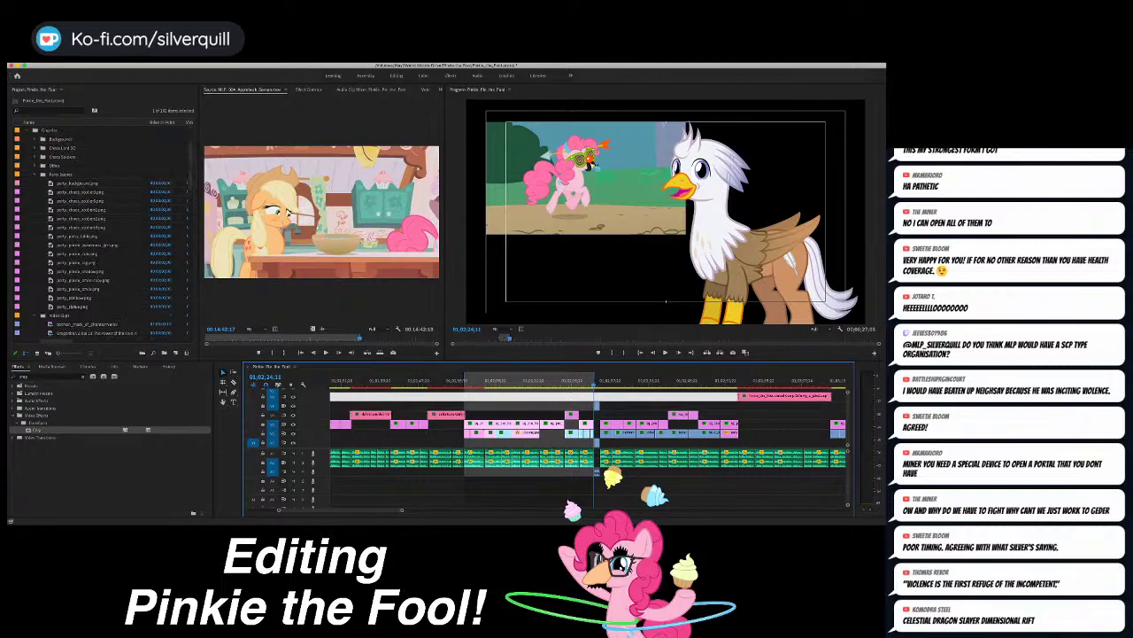
double_click(73, 307)
double_click(72, 298)
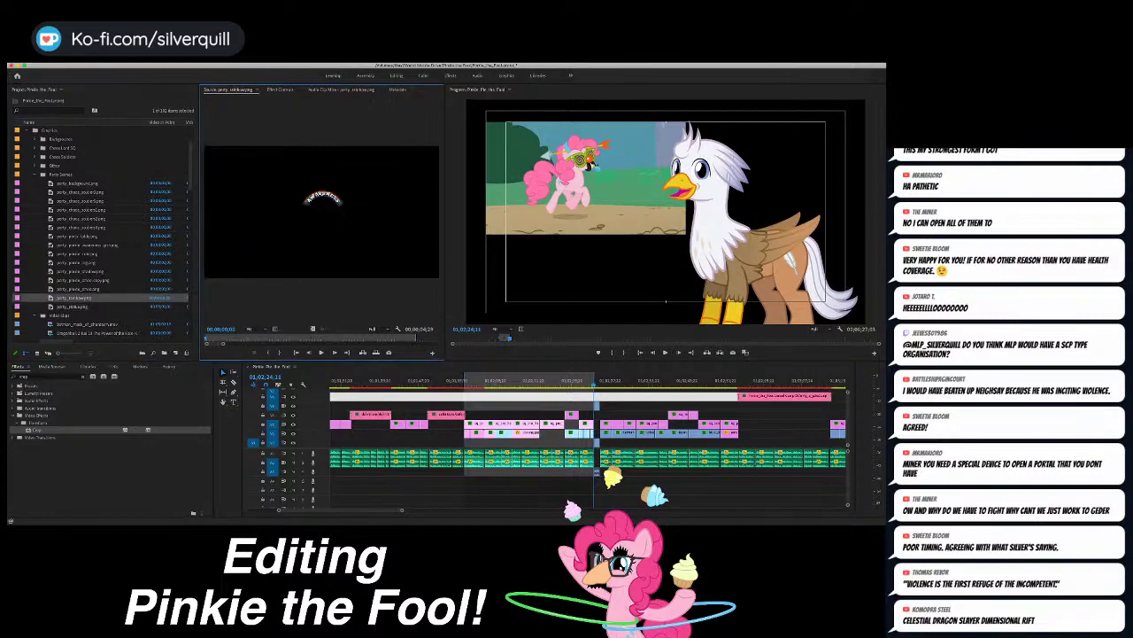
double_click(73, 289)
double_click(73, 280)
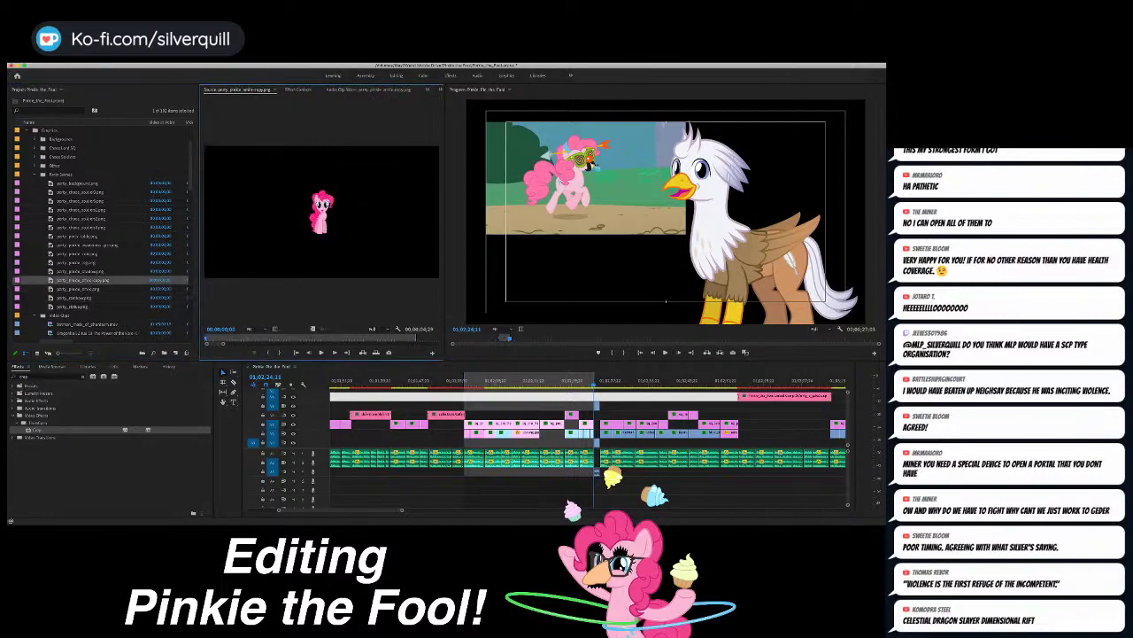
double_click(77, 184)
double_click(77, 193)
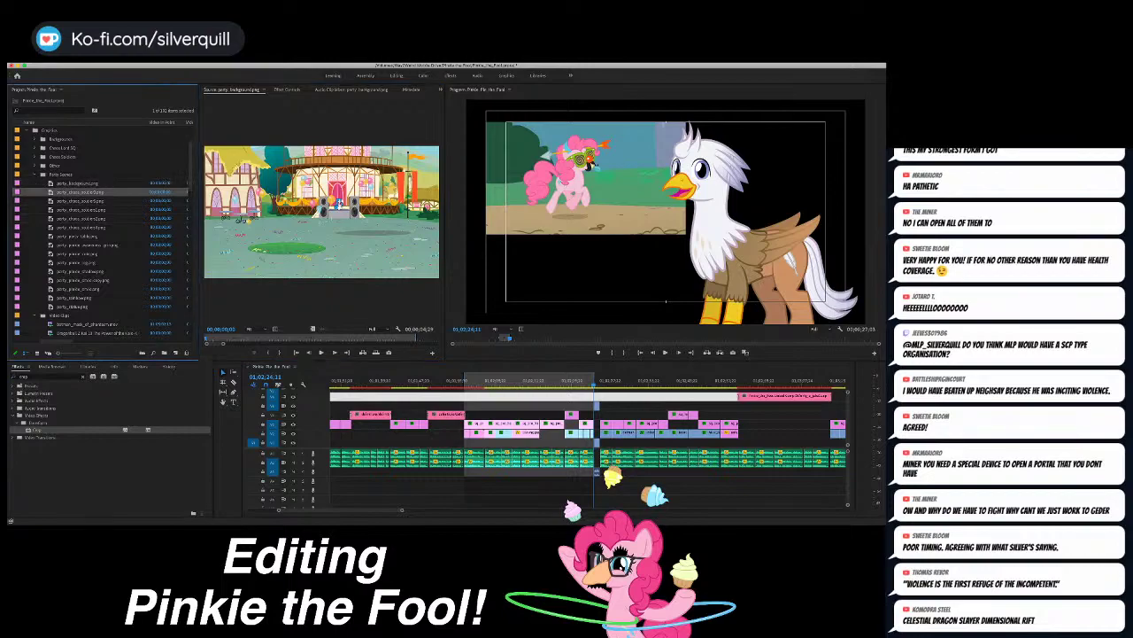
Step: Preview the joke book cover and the Pinkie Pie the Fool title card in the Graphics bin's Other folder
left_click(34, 175)
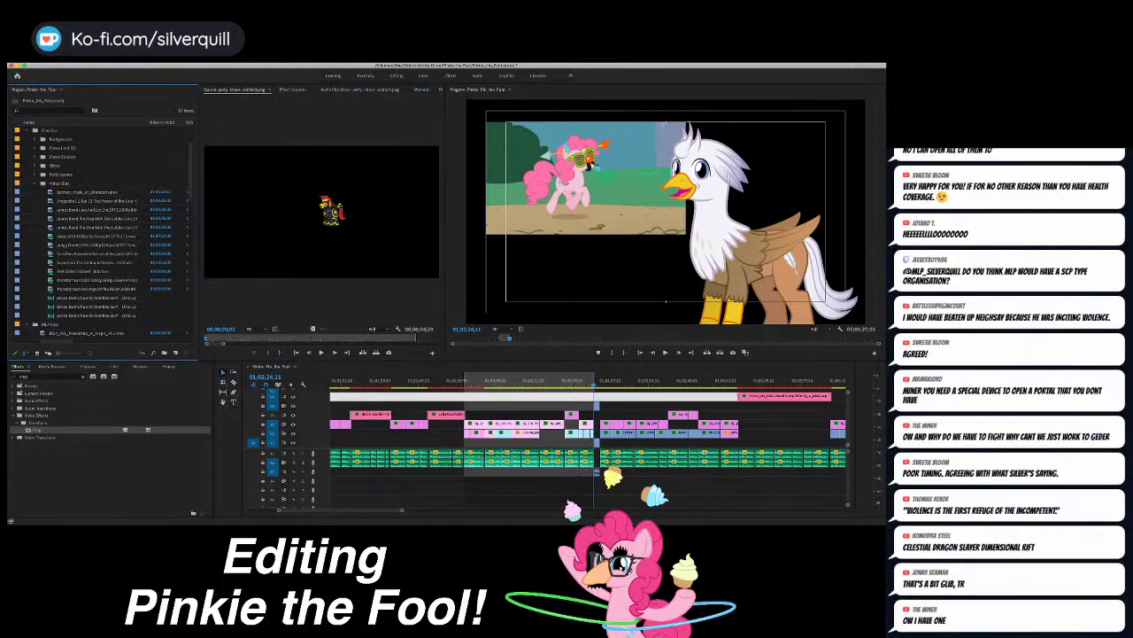
left_click(39, 164)
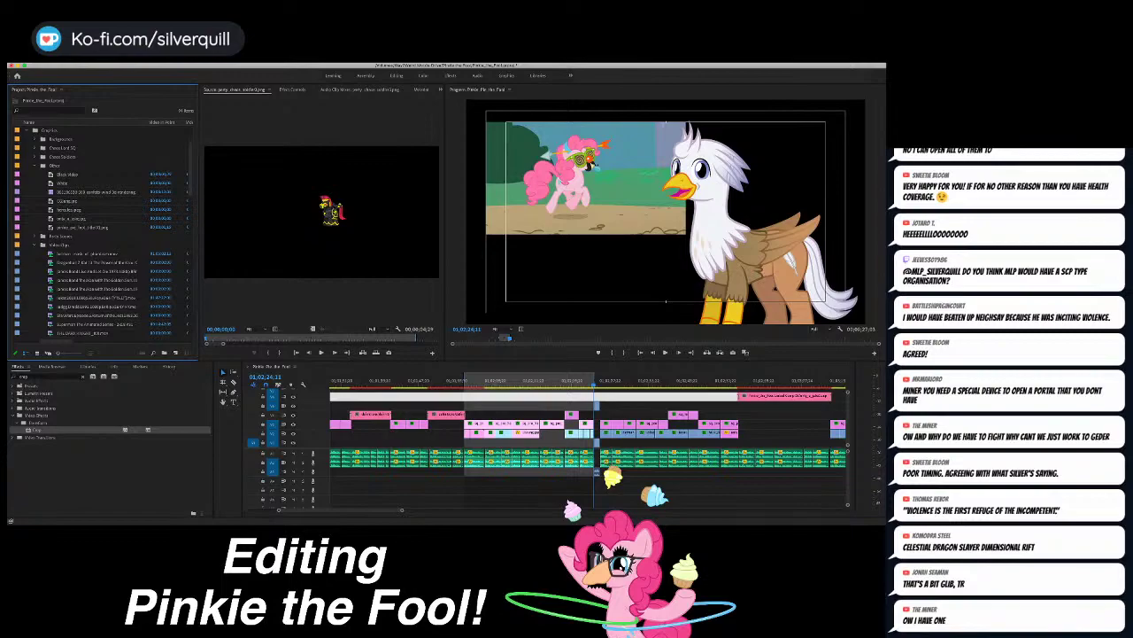
double_click(71, 219)
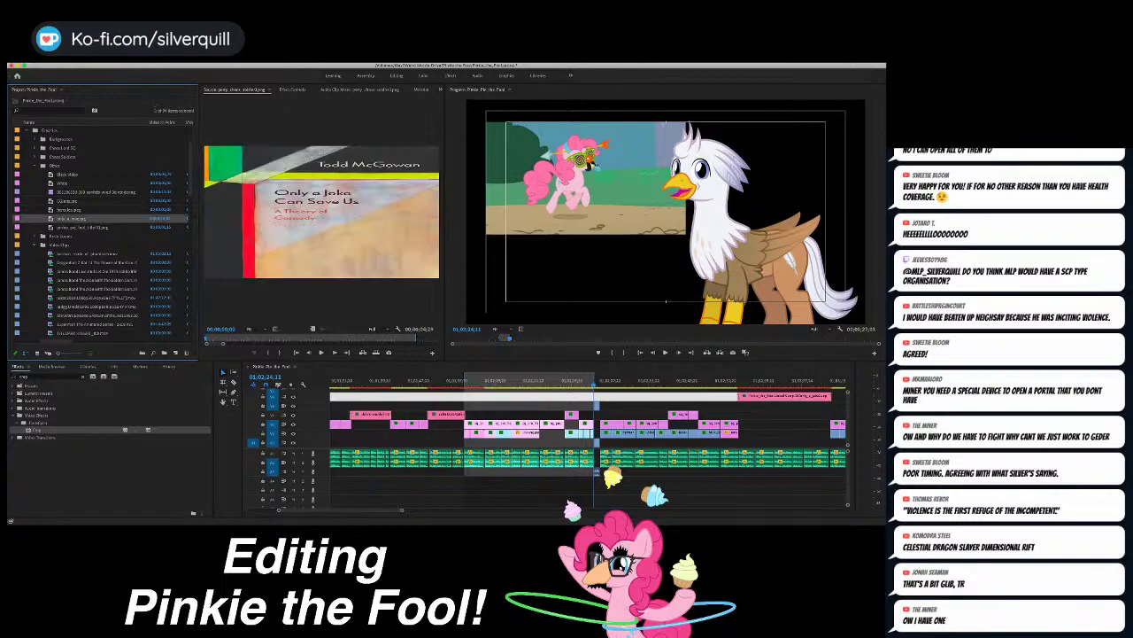
double_click(82, 228)
left_click(35, 165)
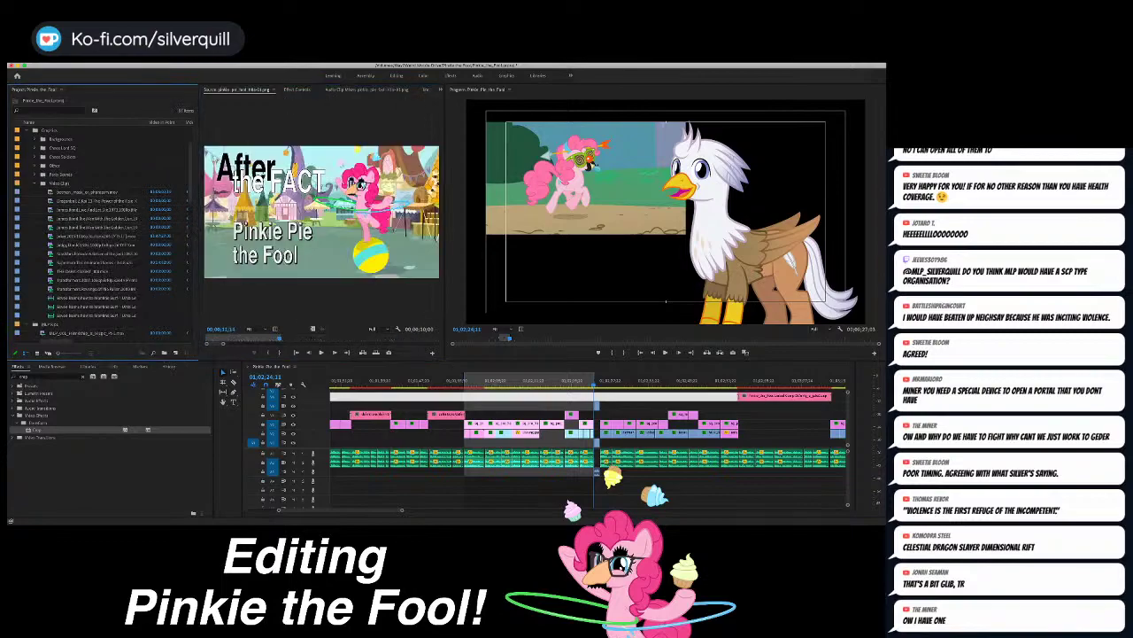
Step: Compare the images in the Background folder and overwrite ponyville_town-01.png into the marked griffon section on the lowest video track
left_click(35, 139)
double_click(81, 156)
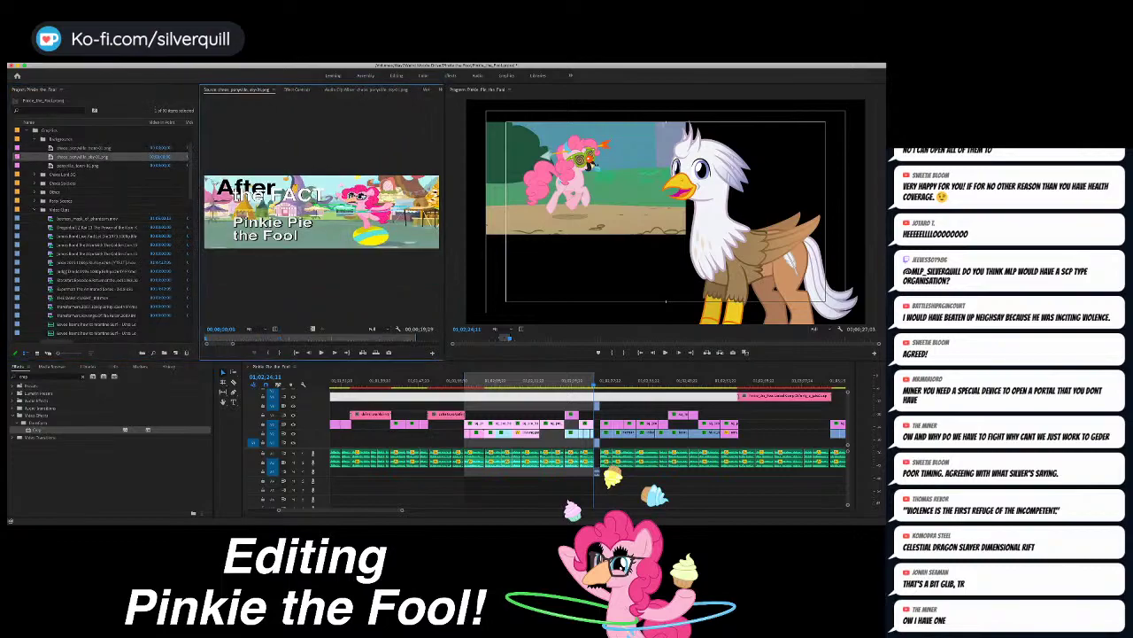
double_click(78, 166)
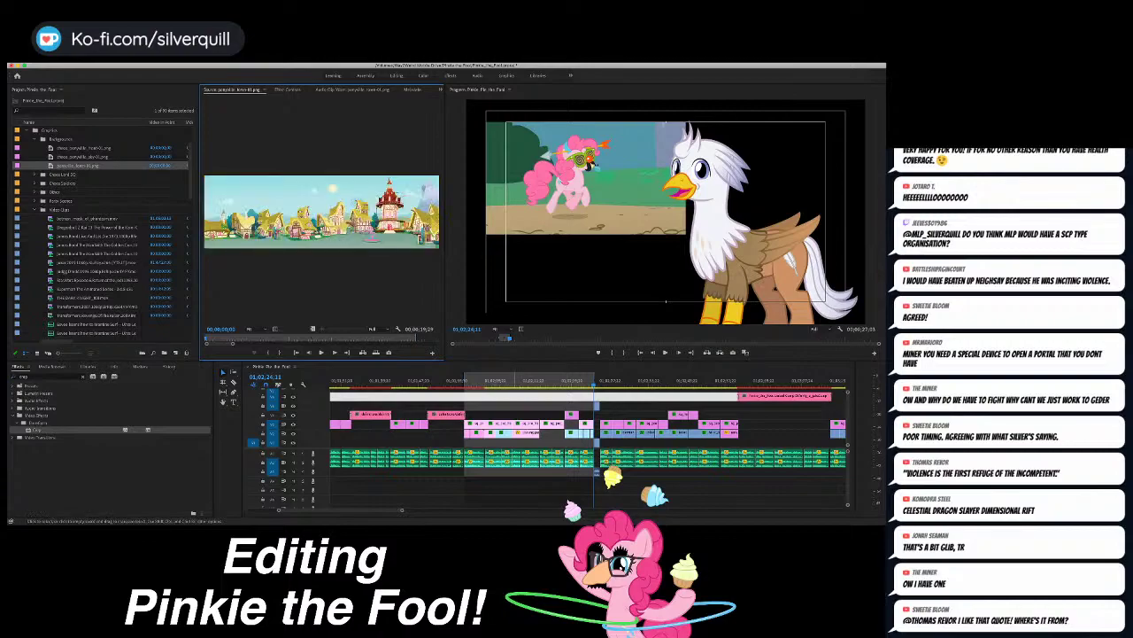
key("period")
left_click(521, 381)
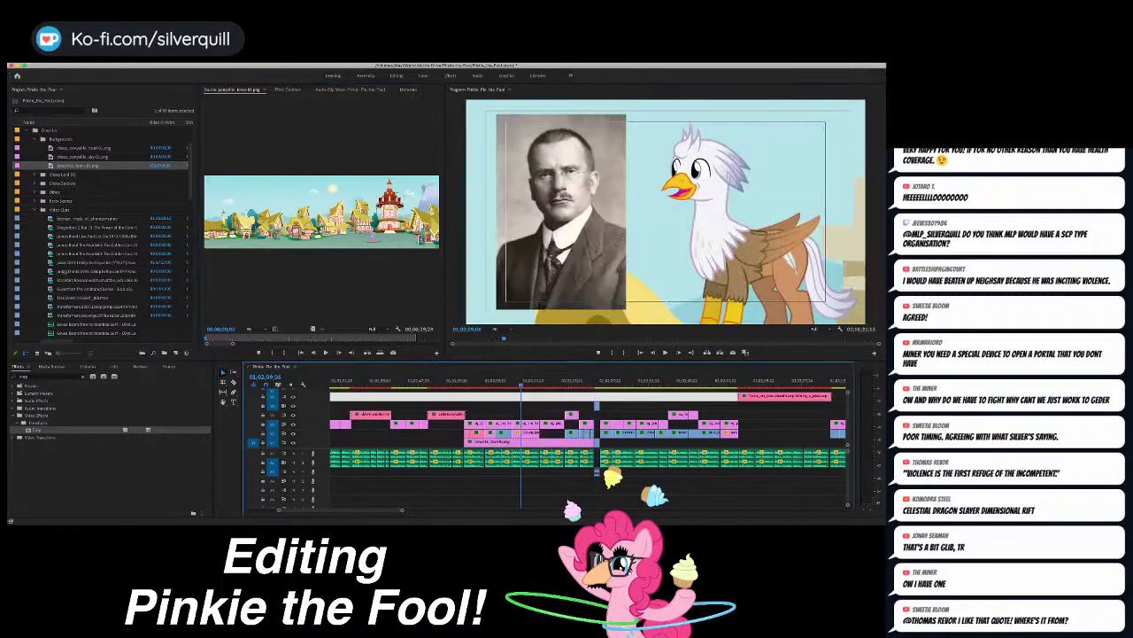
Step: Enlarge the new Ponyville background clip through its Scale, checking it at the Dragon Ball shot around 01;02;05;01
left_click(536, 442)
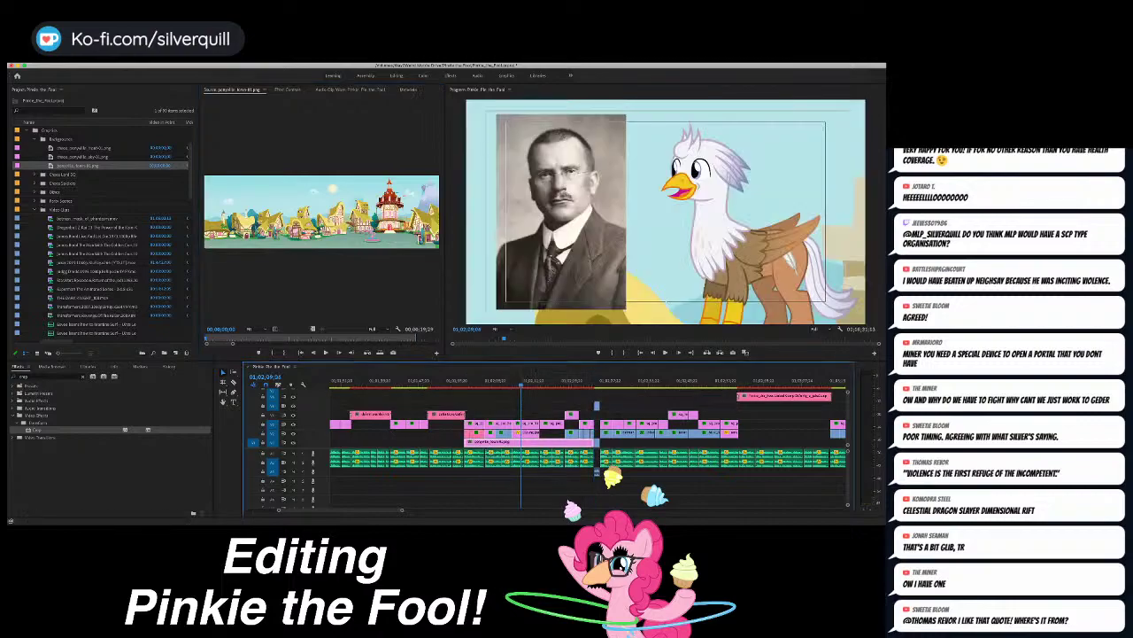
left_click(502, 382)
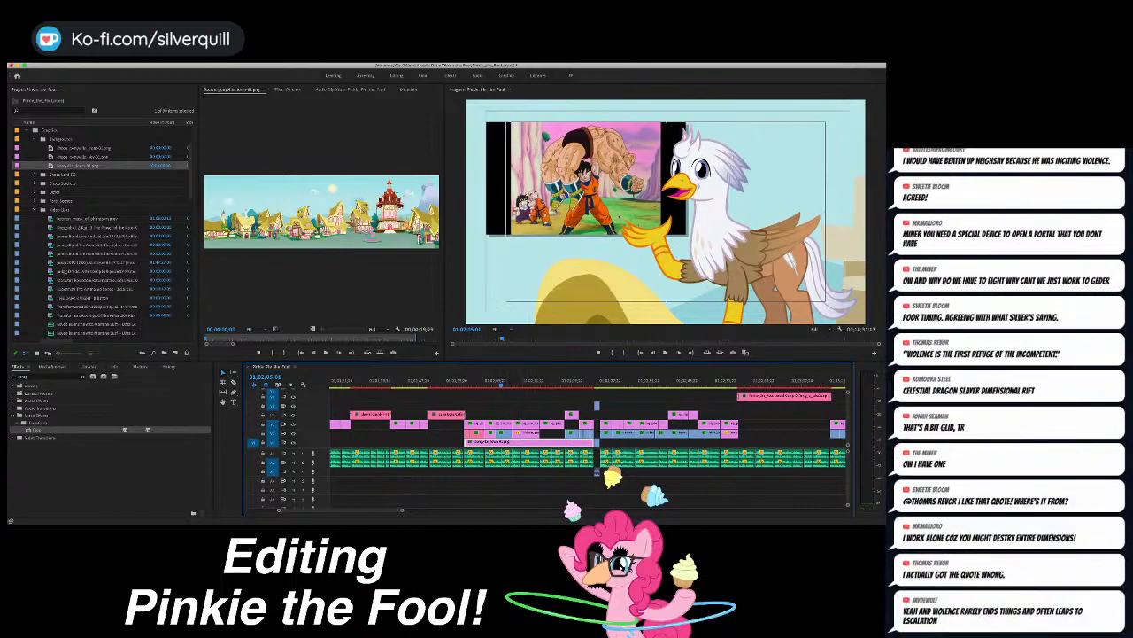
left_click(288, 89)
mouse_move(294, 135)
left_mouse_down()
mouse_move(263, 135)
mouse_move(307, 135)
left_mouse_up()
Step: Reposition the Ponyville background so its houses and street-level ground fill the frame behind the griffon
left_click(222, 120)
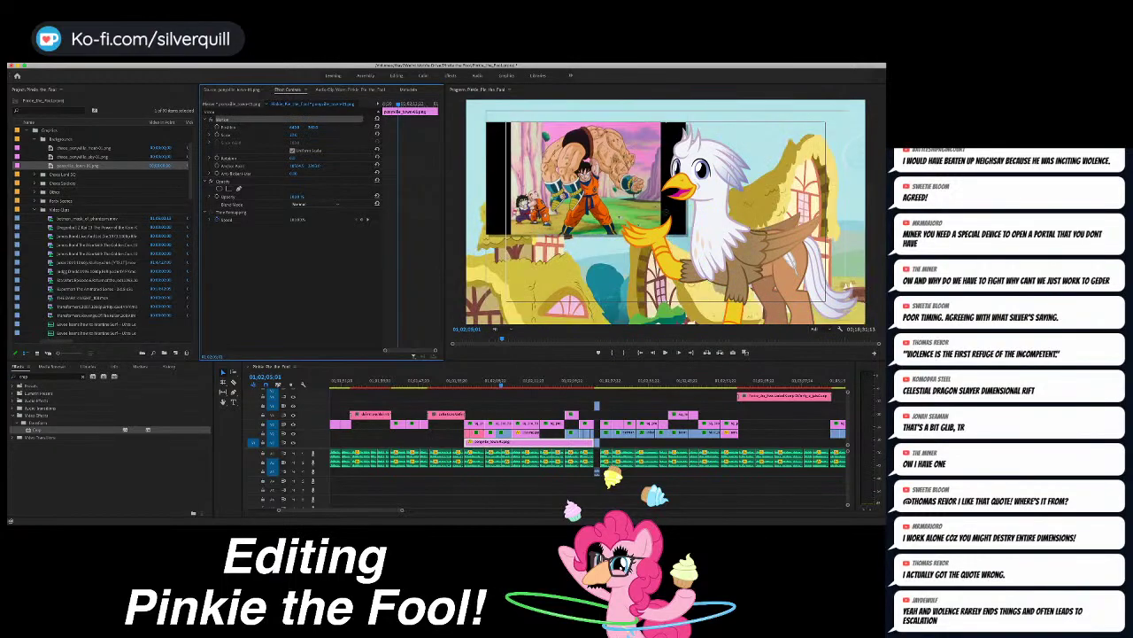
left_click(666, 212)
left_click_drag(666, 212, 666, 211)
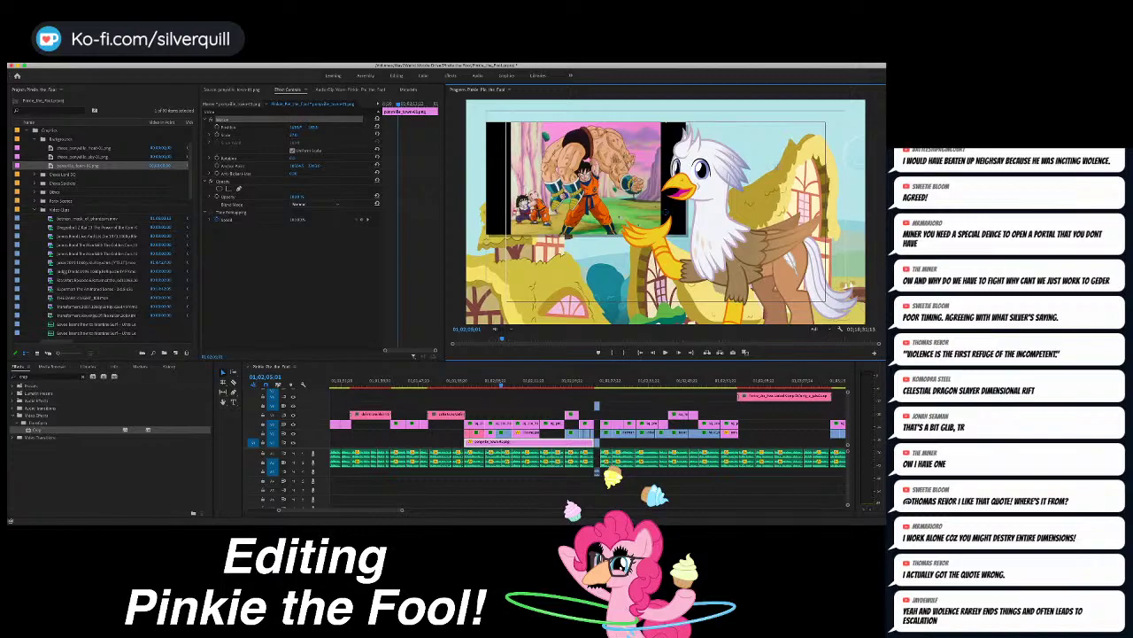
left_click_drag(603, 270, 783, 290)
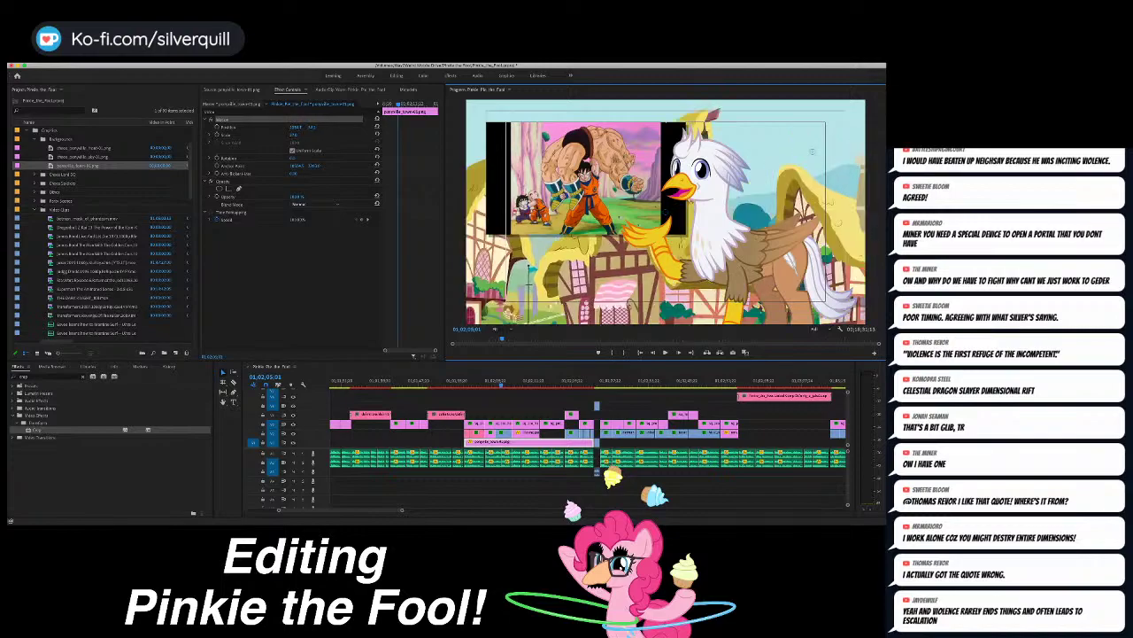
left_click_drag(812, 151, 882, 282)
left_click_drag(666, 301, 701, 301)
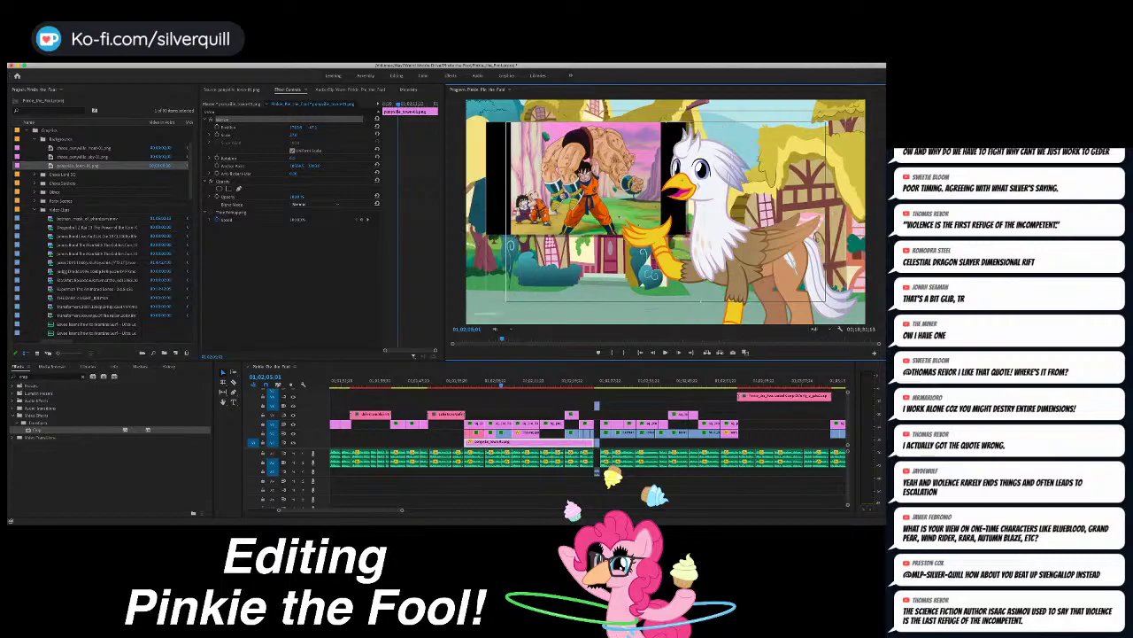
Step: Crop the Dragon Ball clip's left and right edges to remove the black bars on both sides
left_click(504, 433)
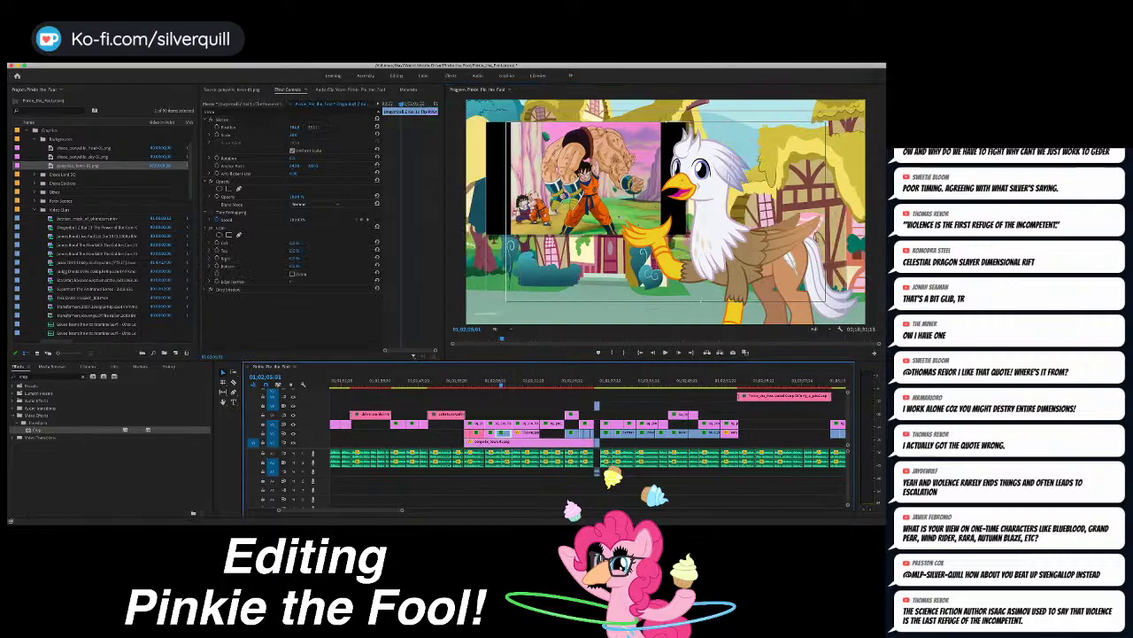
left_click_drag(295, 242, 302, 242)
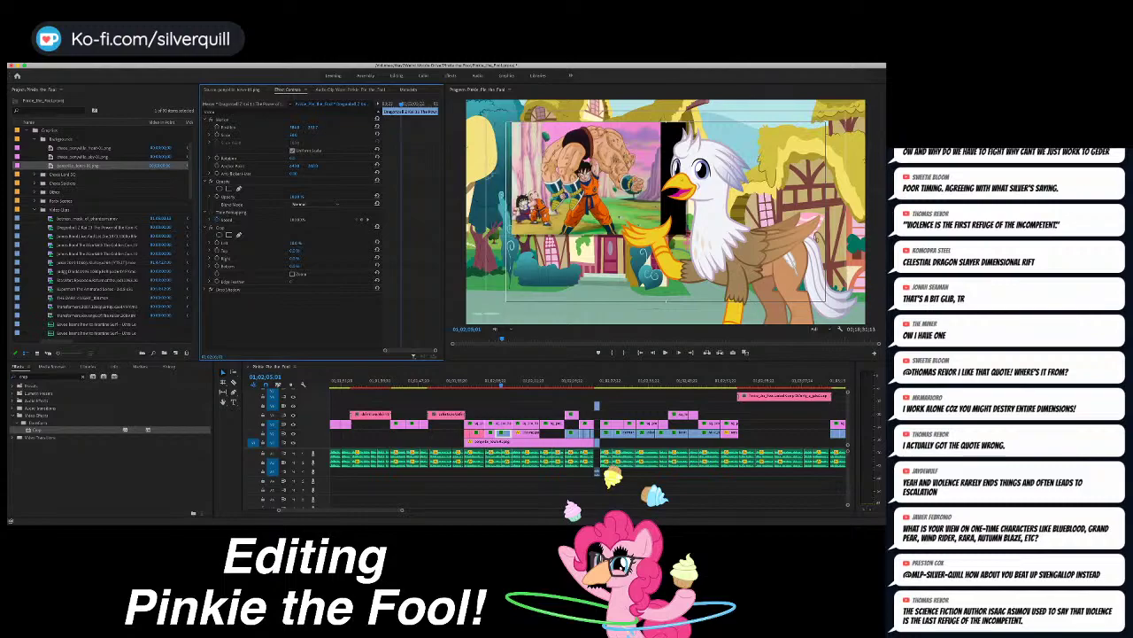
left_click_drag(295, 258, 301, 257)
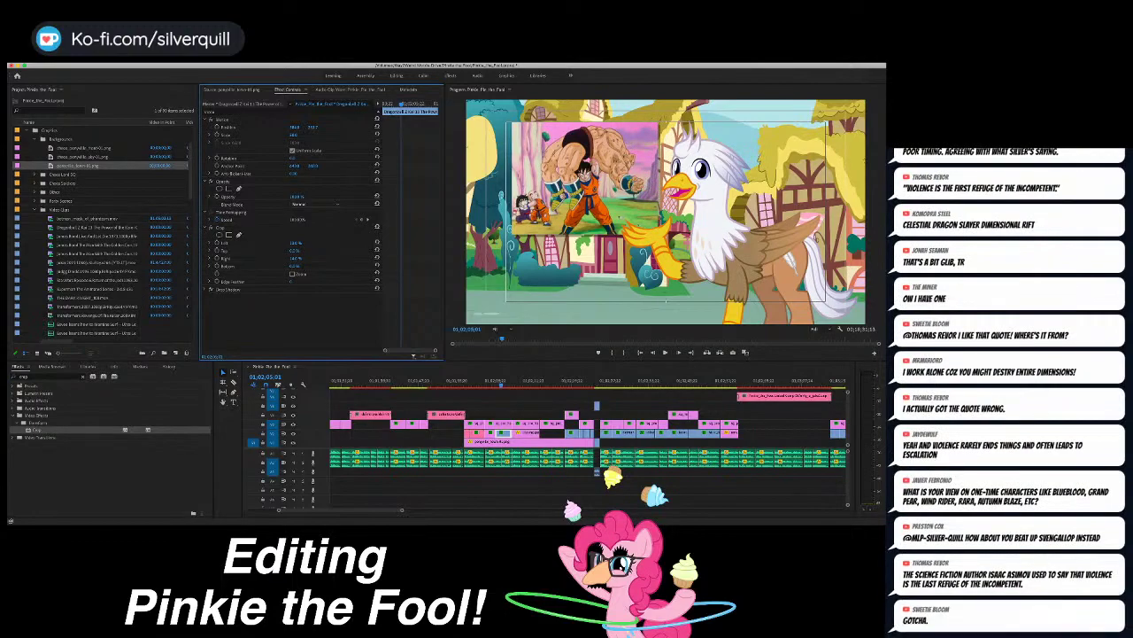
Step: Deselect the Dragon Ball clip, show the entire sequence in the timeline, and switch to another application
left_click(523, 406)
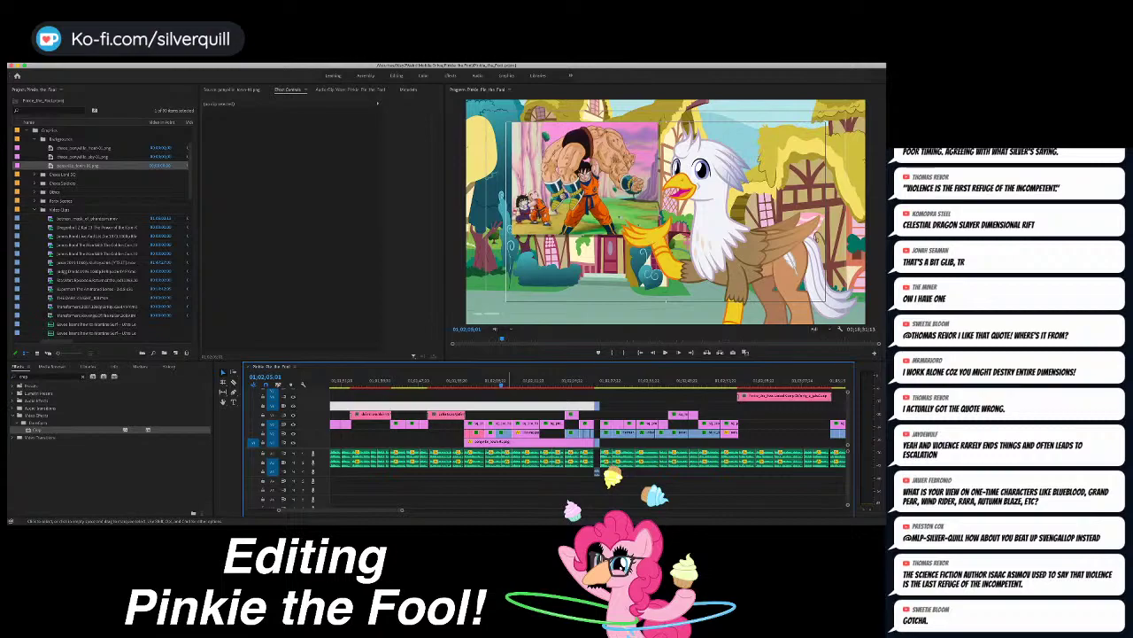
key("backslash")
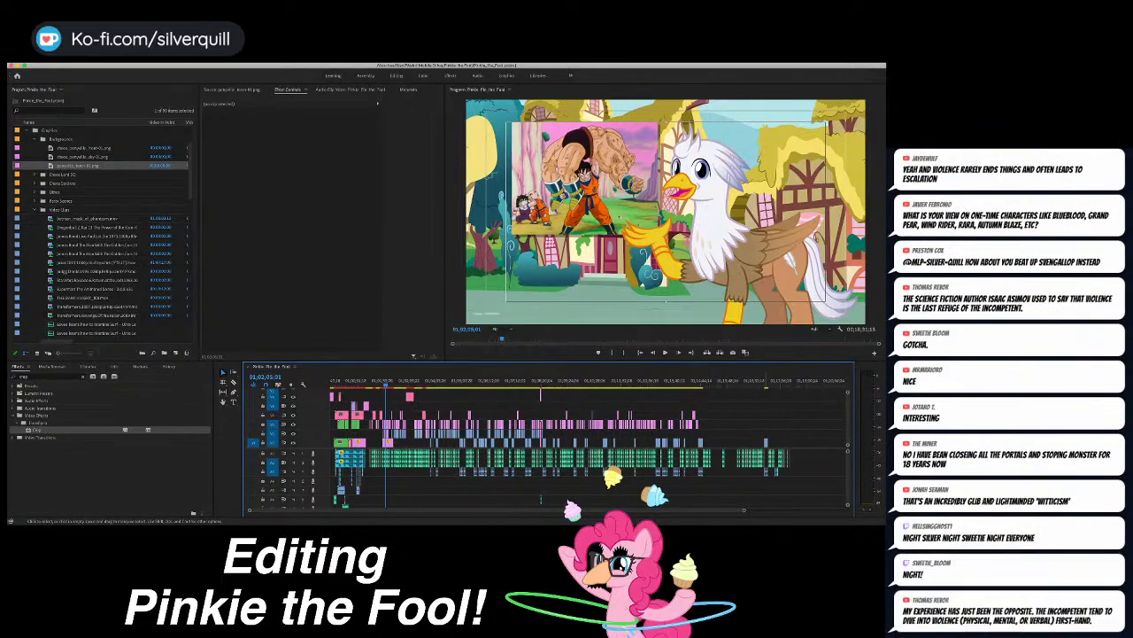
key("super+Tab")
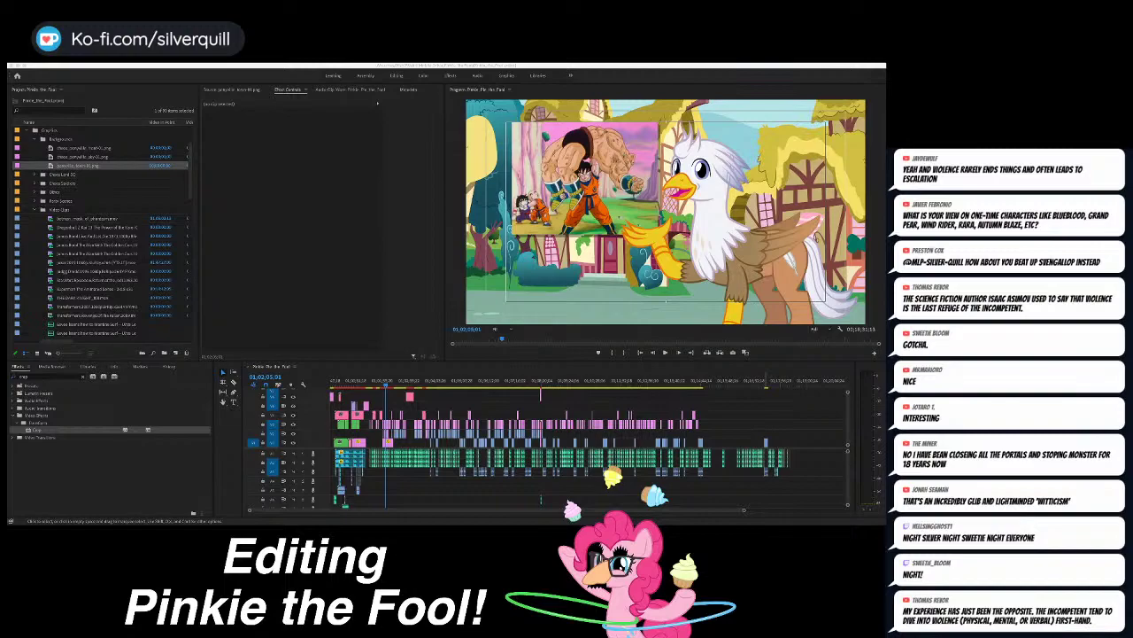